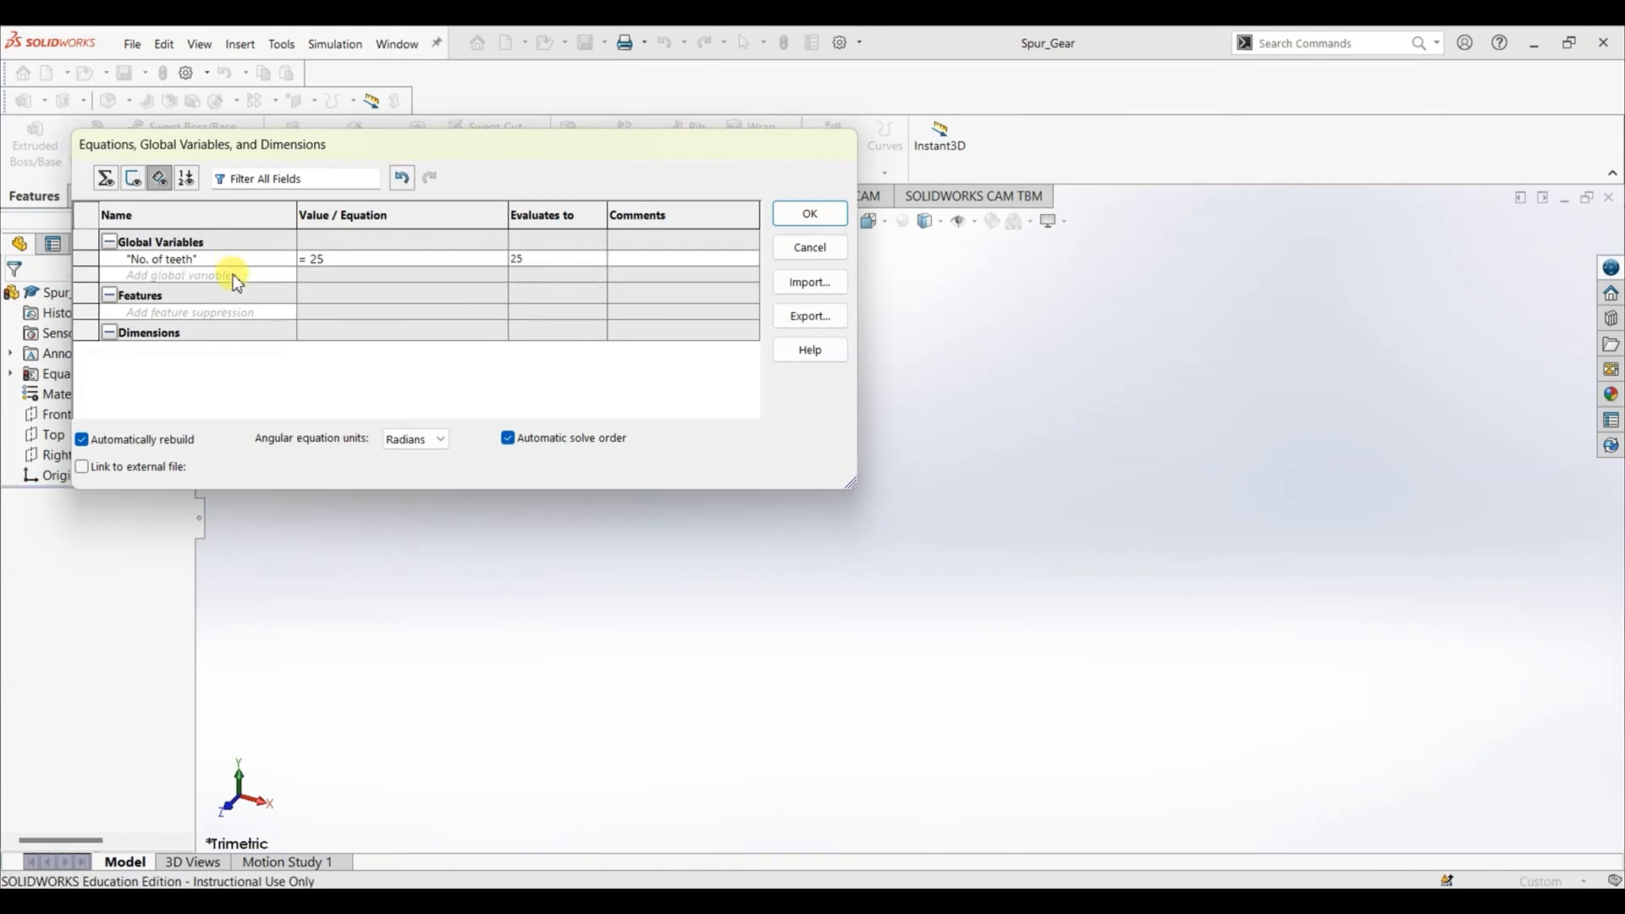
# - Add a global variable named "Module" with the value 1.5
pyautogui.write('Module')
pyautogui.press('Tab')
pyautogui.write('1.5')
pyautogui.press('Tab')
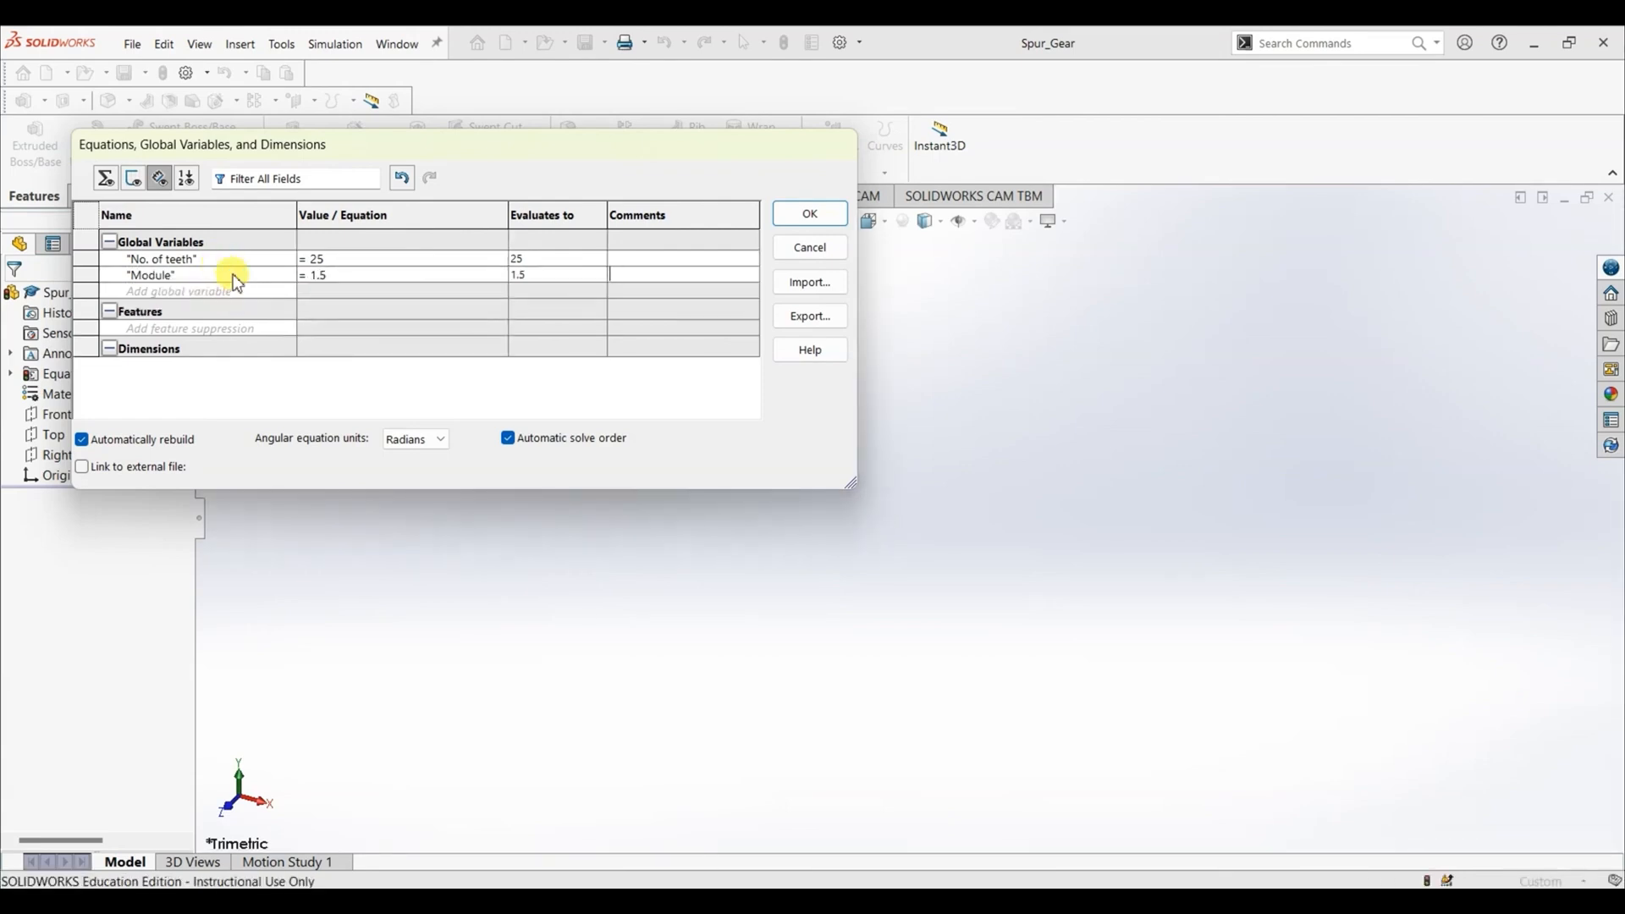
# - Add a global variable named "Bore Diameter" with the value 10
pyautogui.click(224, 292)
pyautogui.write('R')
pyautogui.write('Bore Diamet')
pyautogui.write('ero')
pyautogui.press('BackSpace')
pyautogui.press('Tab')
pyautogui.write('10')
pyautogui.press('Return')
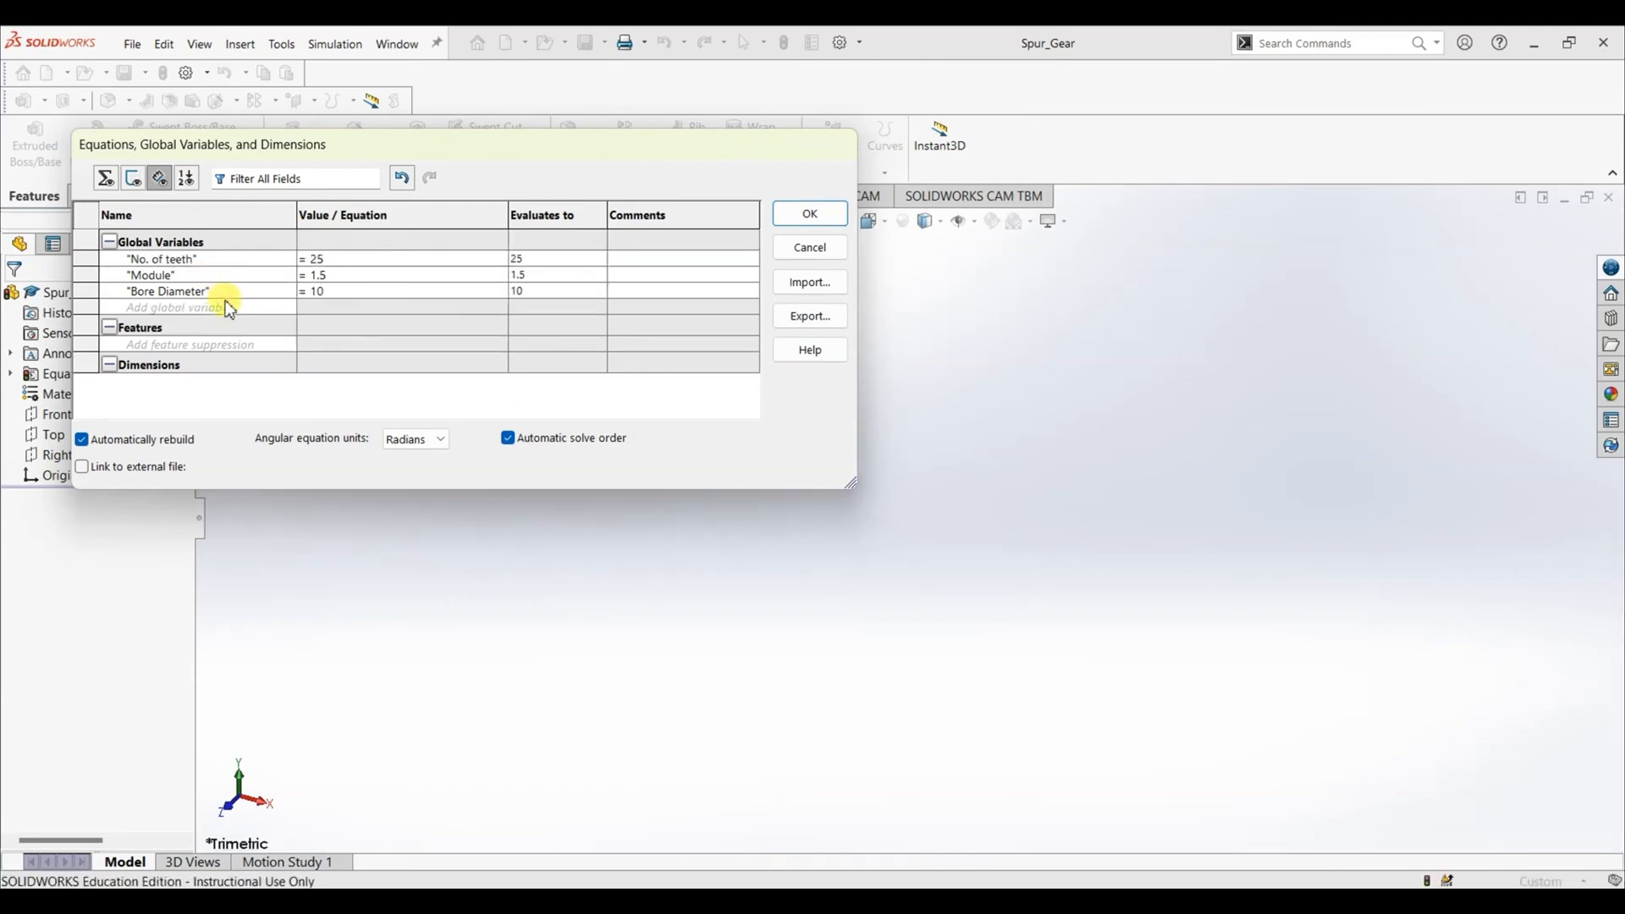
# - Add a global variable named "Pressure Angle" with the value 20
pyautogui.click(227, 310)
pyautogui.write('Pressure Angle')
pyautogui.press('Tab')
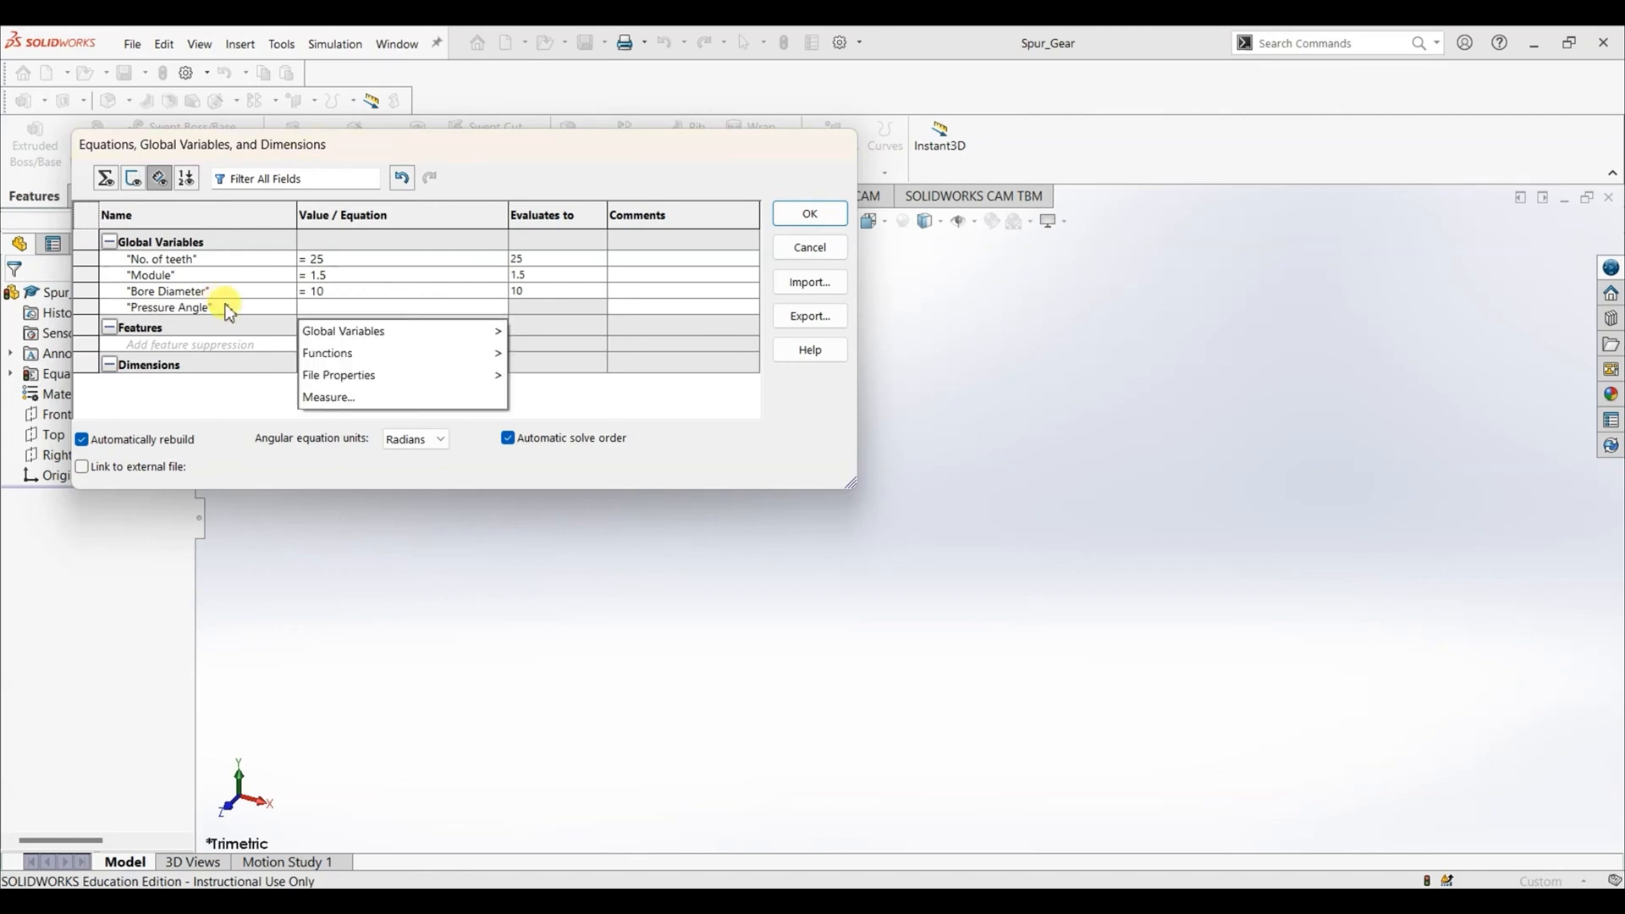
pyautogui.write('=20')
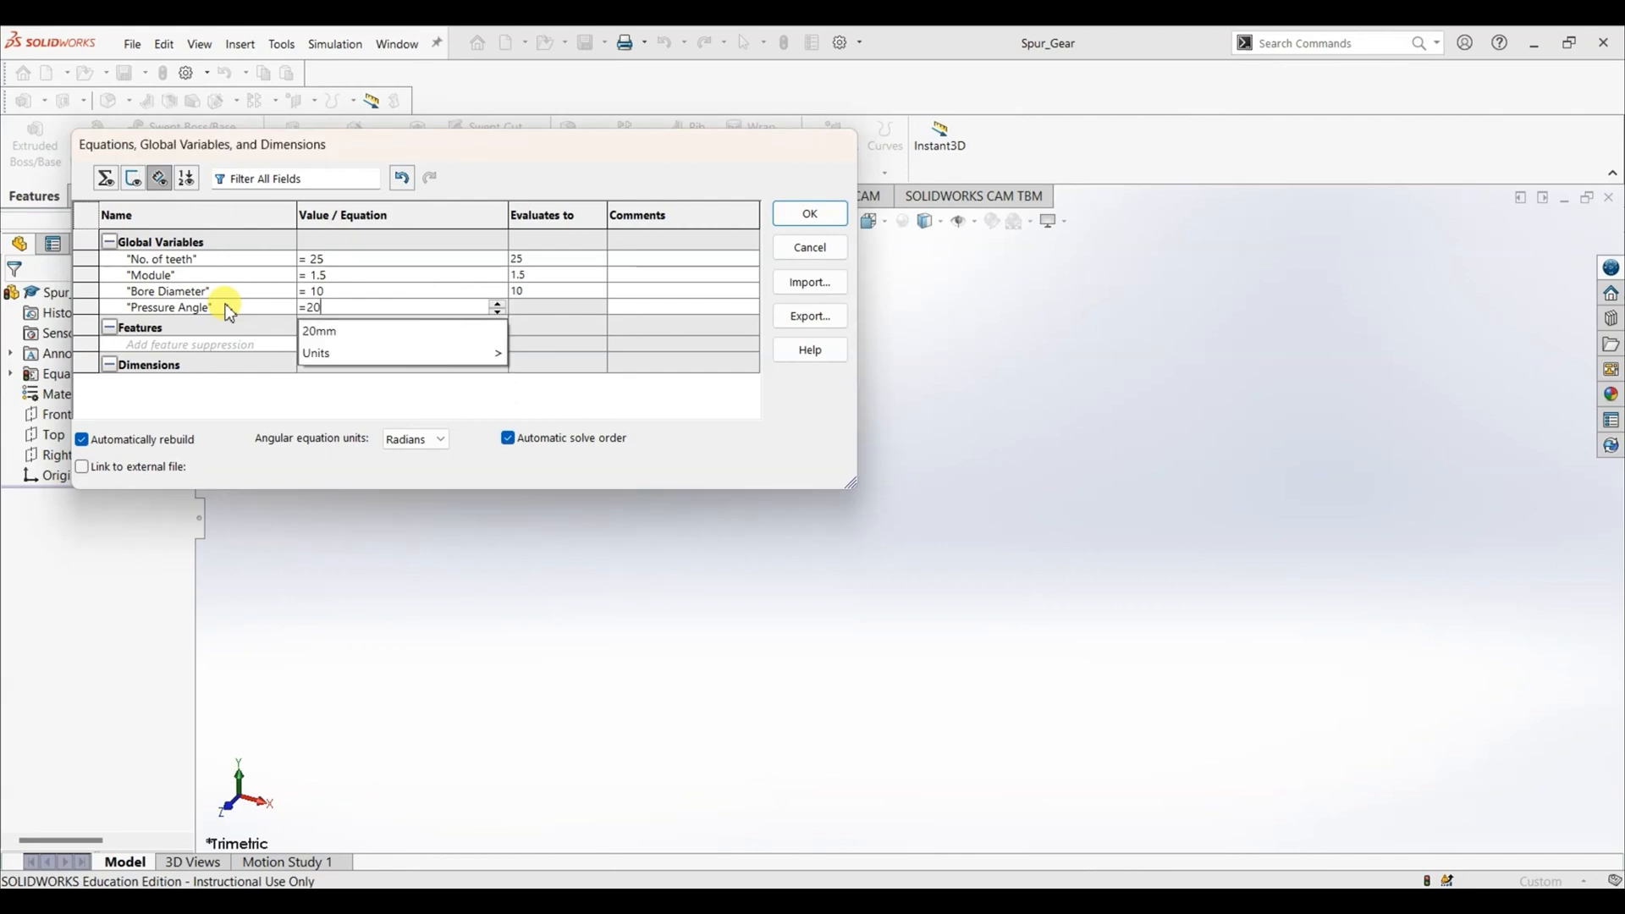
pyautogui.press('Tab')
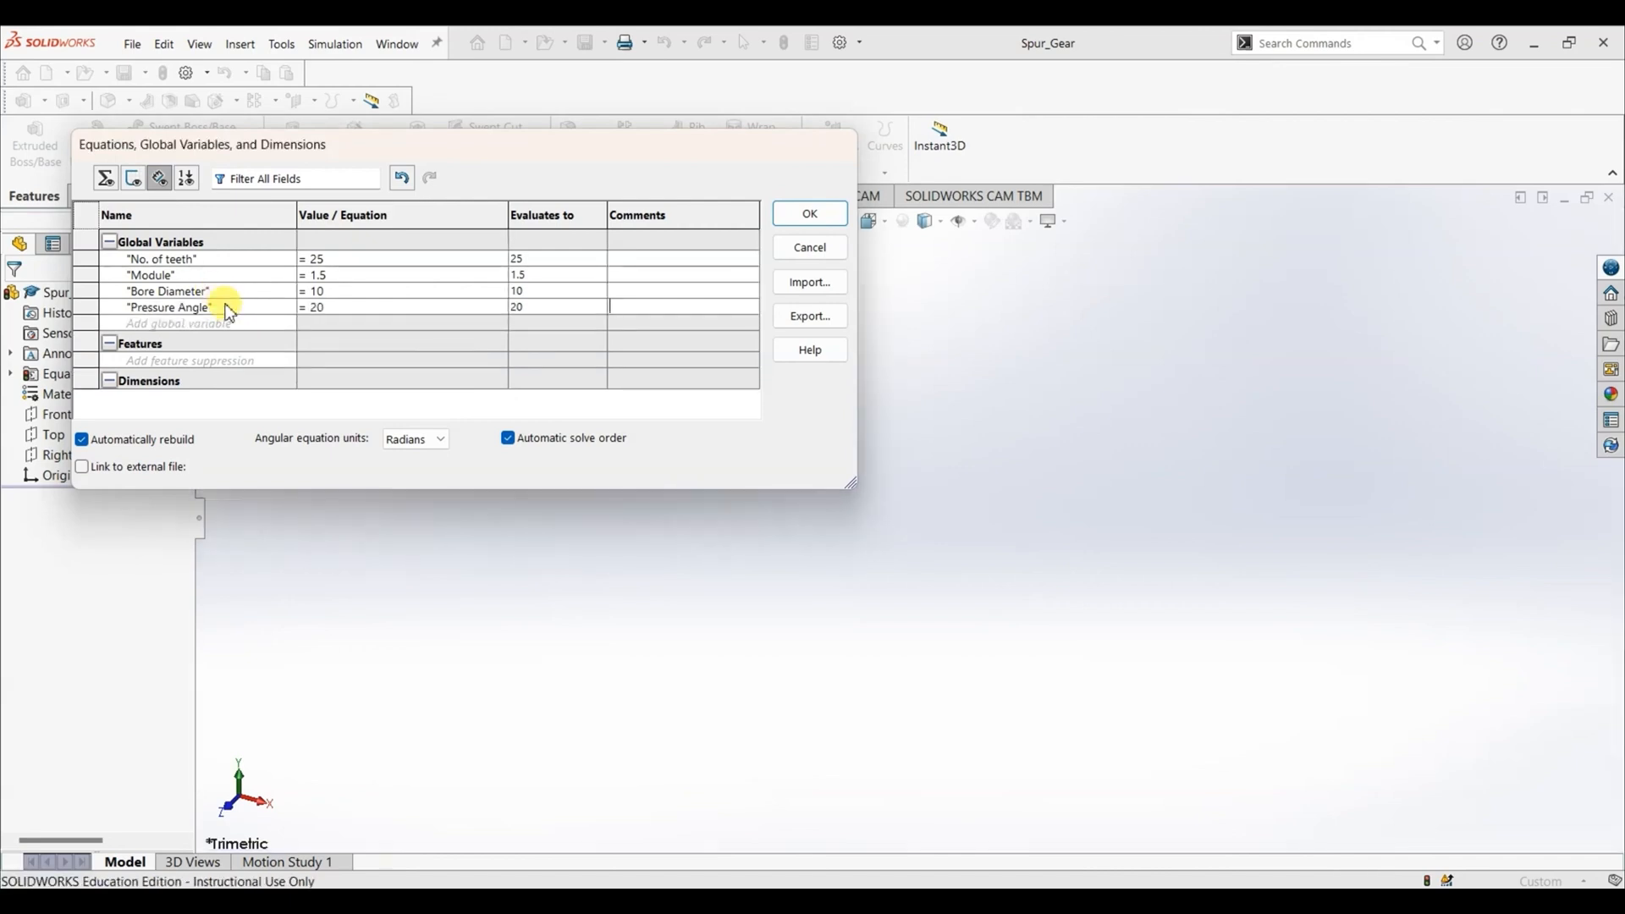
# - Check the gear equations slide and add a global variable named "Outer Diameter", starting its equation
pyautogui.click(215, 323)
pyautogui.hotkey('alt', 'Tab')
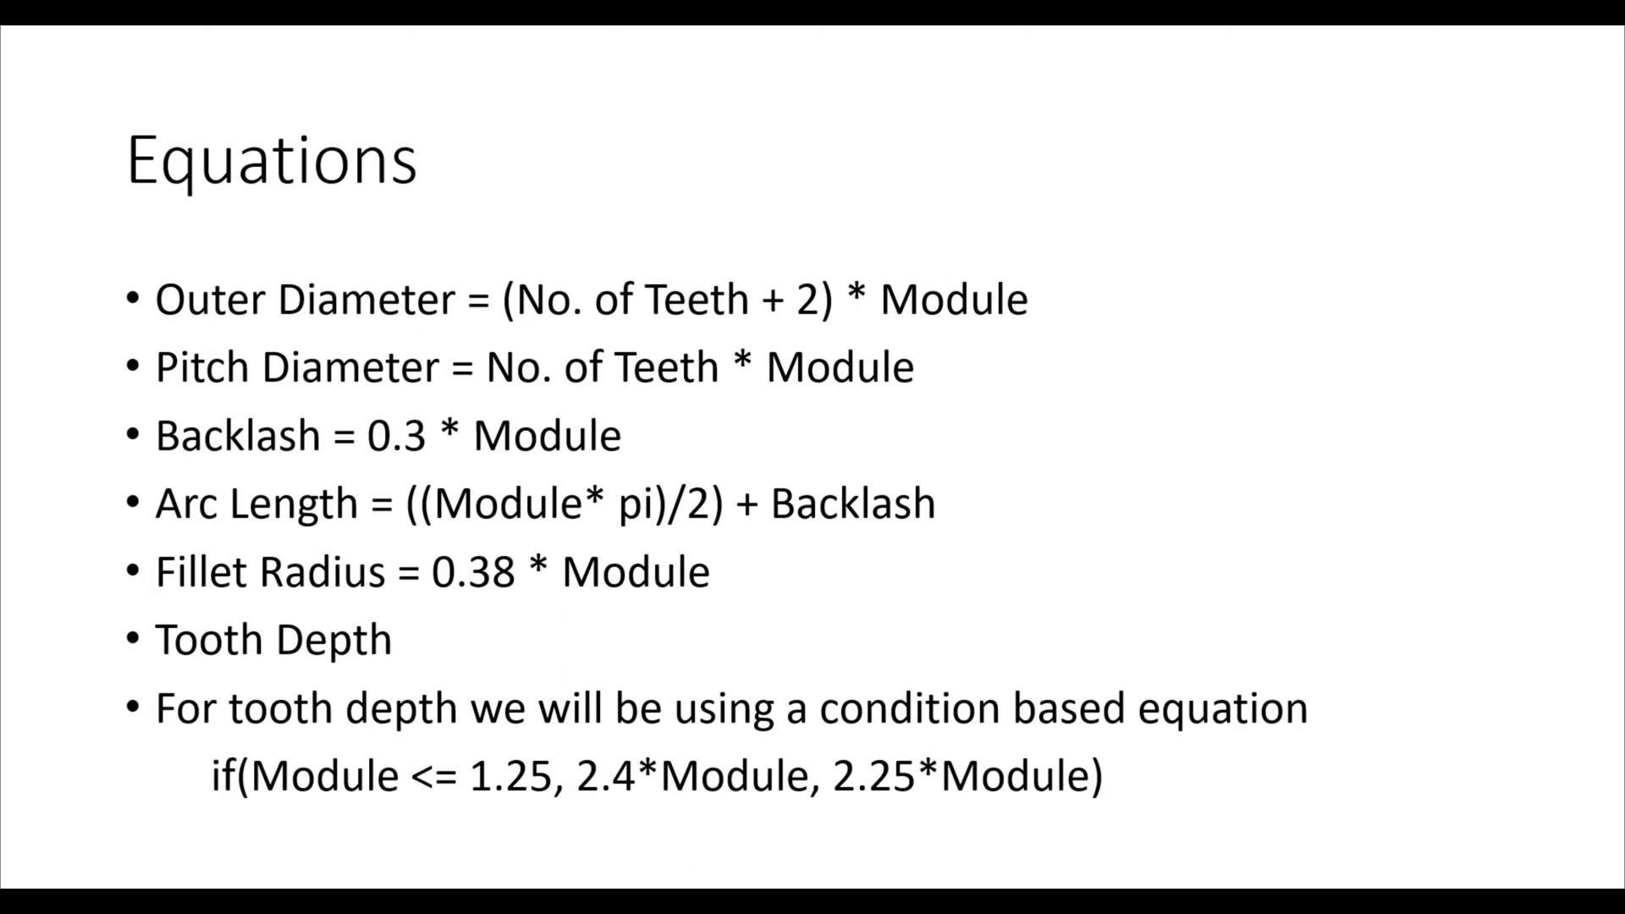
pyautogui.hotkey('alt', 'Tab')
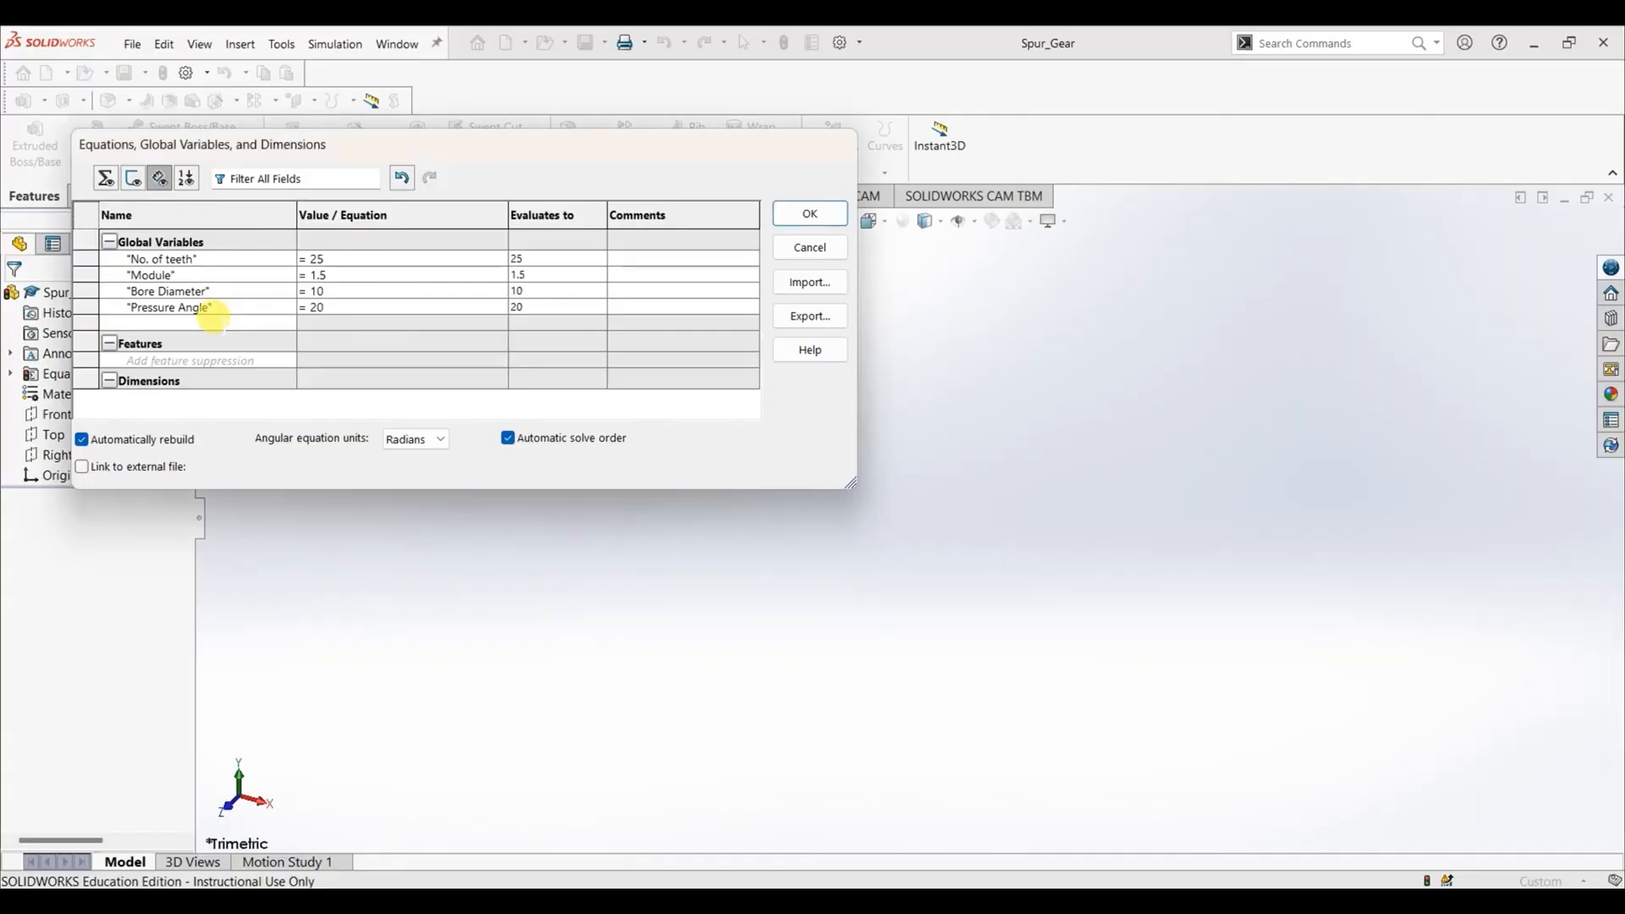
pyautogui.click(212, 317)
pyautogui.write('Outer Diameter')
pyautogui.press('Tab')
pyautogui.write('=')
# - Define the Outer Diameter equation as ("No. of teeth" + 2) * "Module", following the equations slide
pyautogui.hotkey('alt', 'Tab')
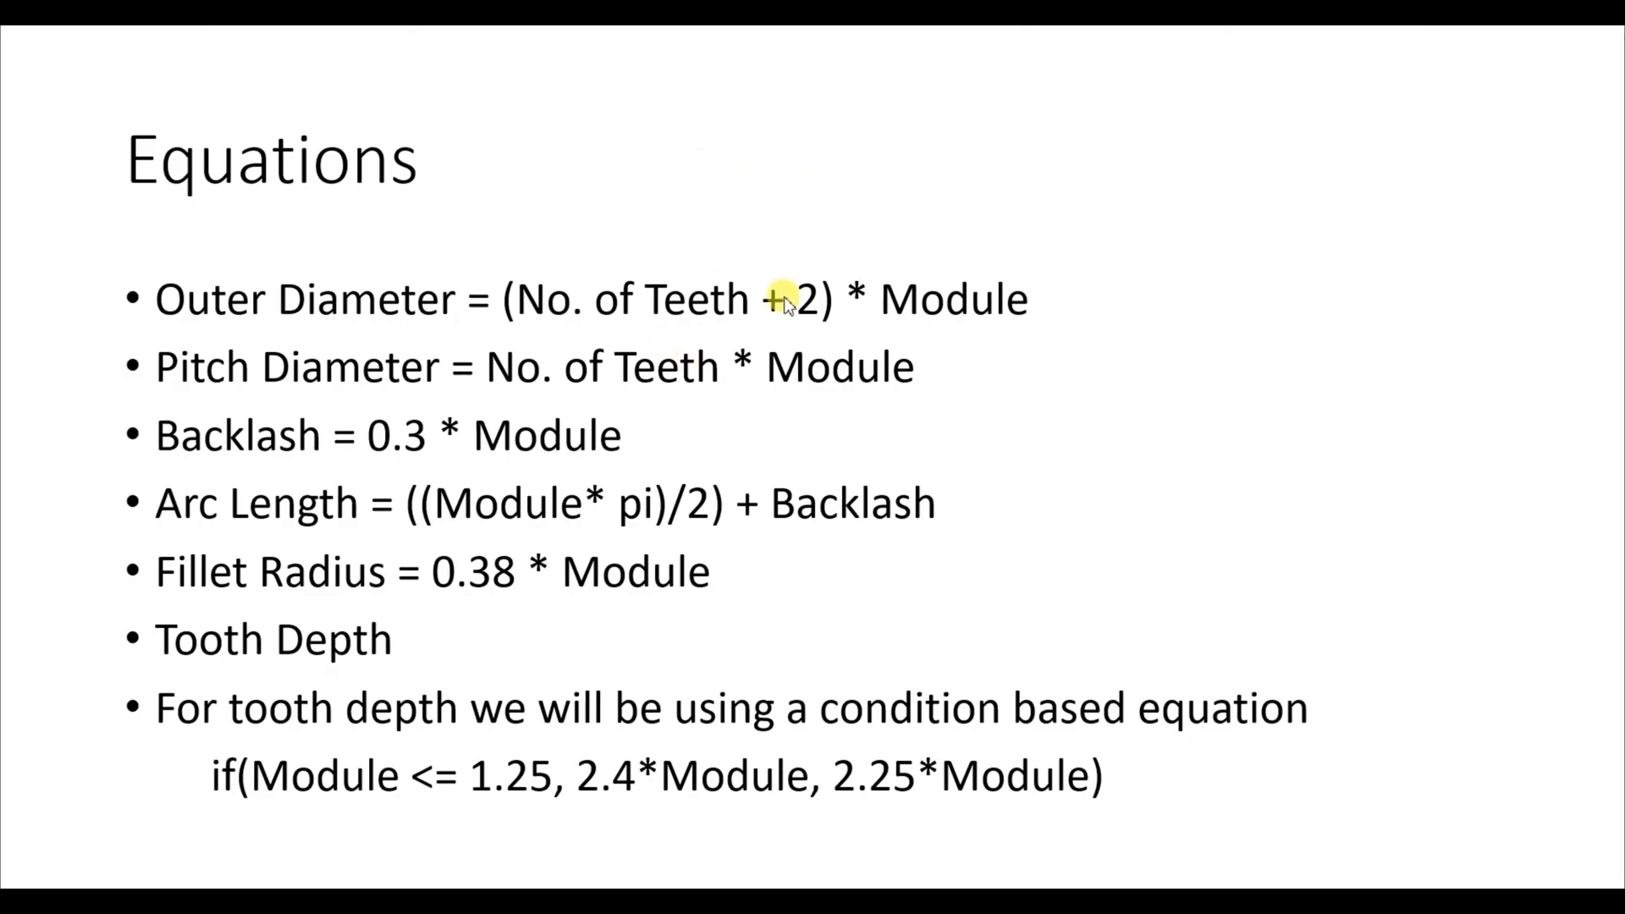
pyautogui.hotkey('alt', 'Tab')
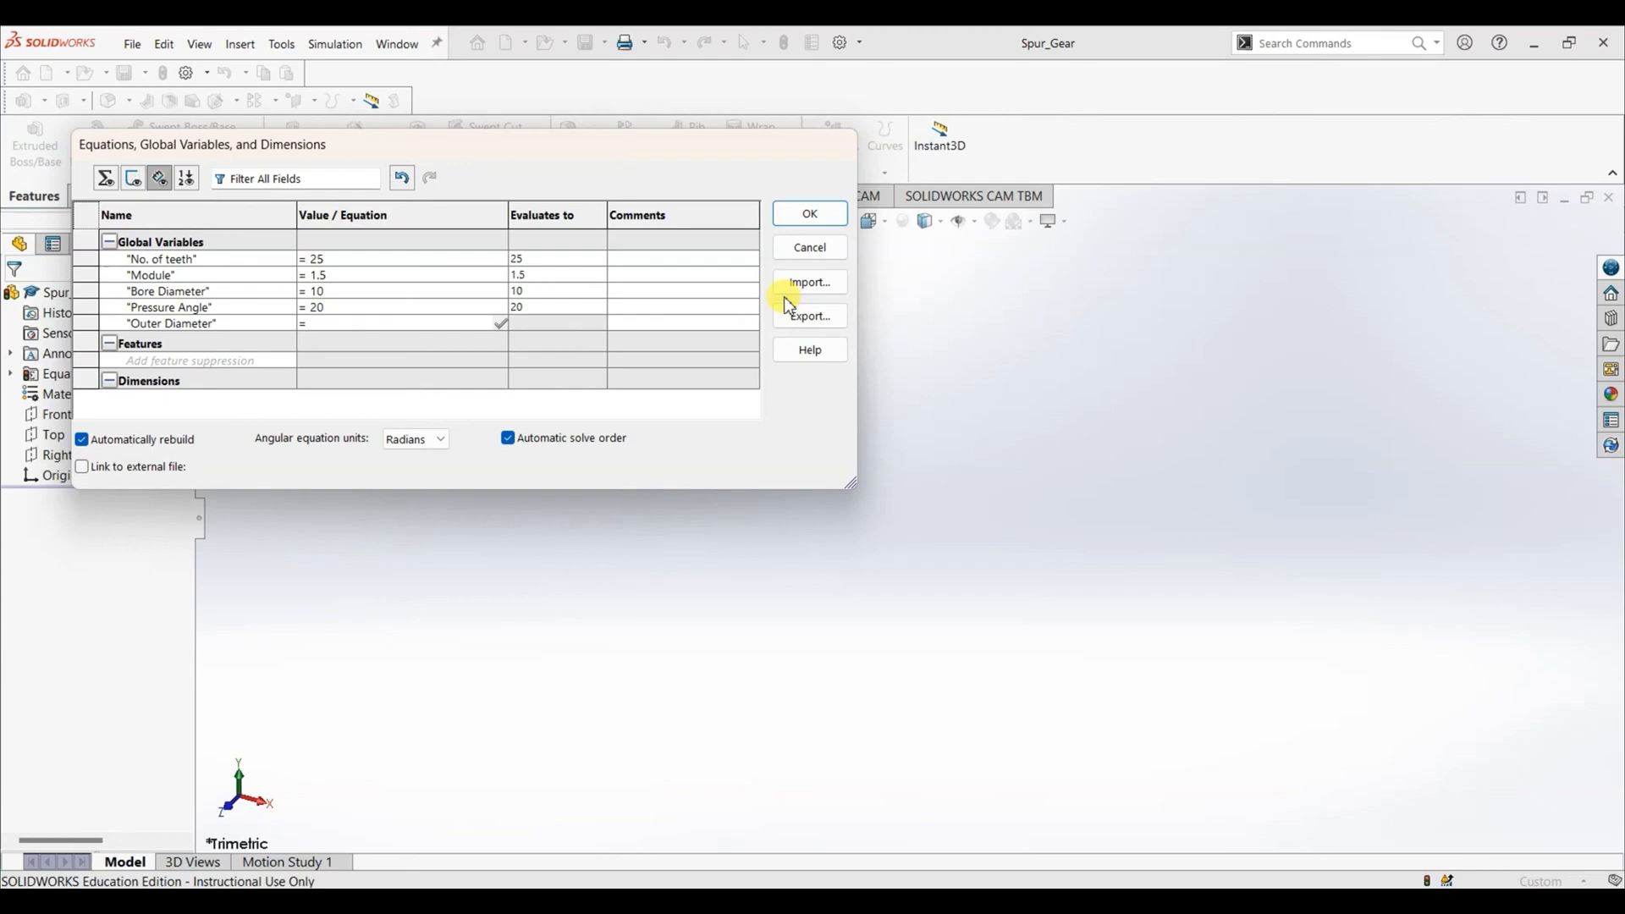
pyautogui.write('(')
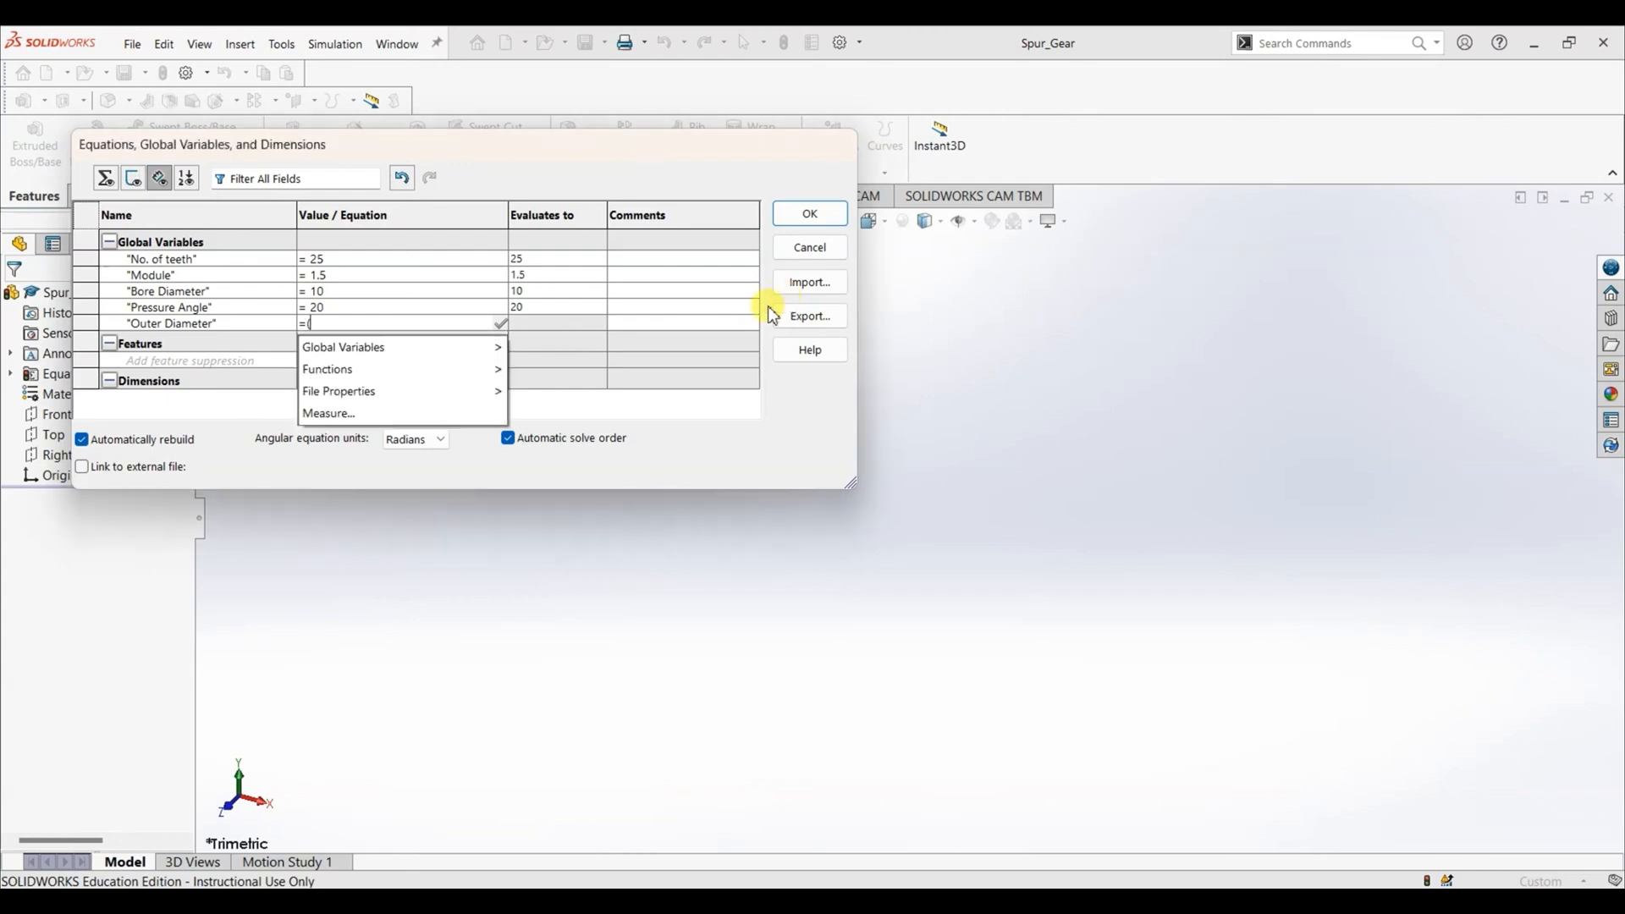
pyautogui.moveTo(463, 347)
pyautogui.click(561, 348)
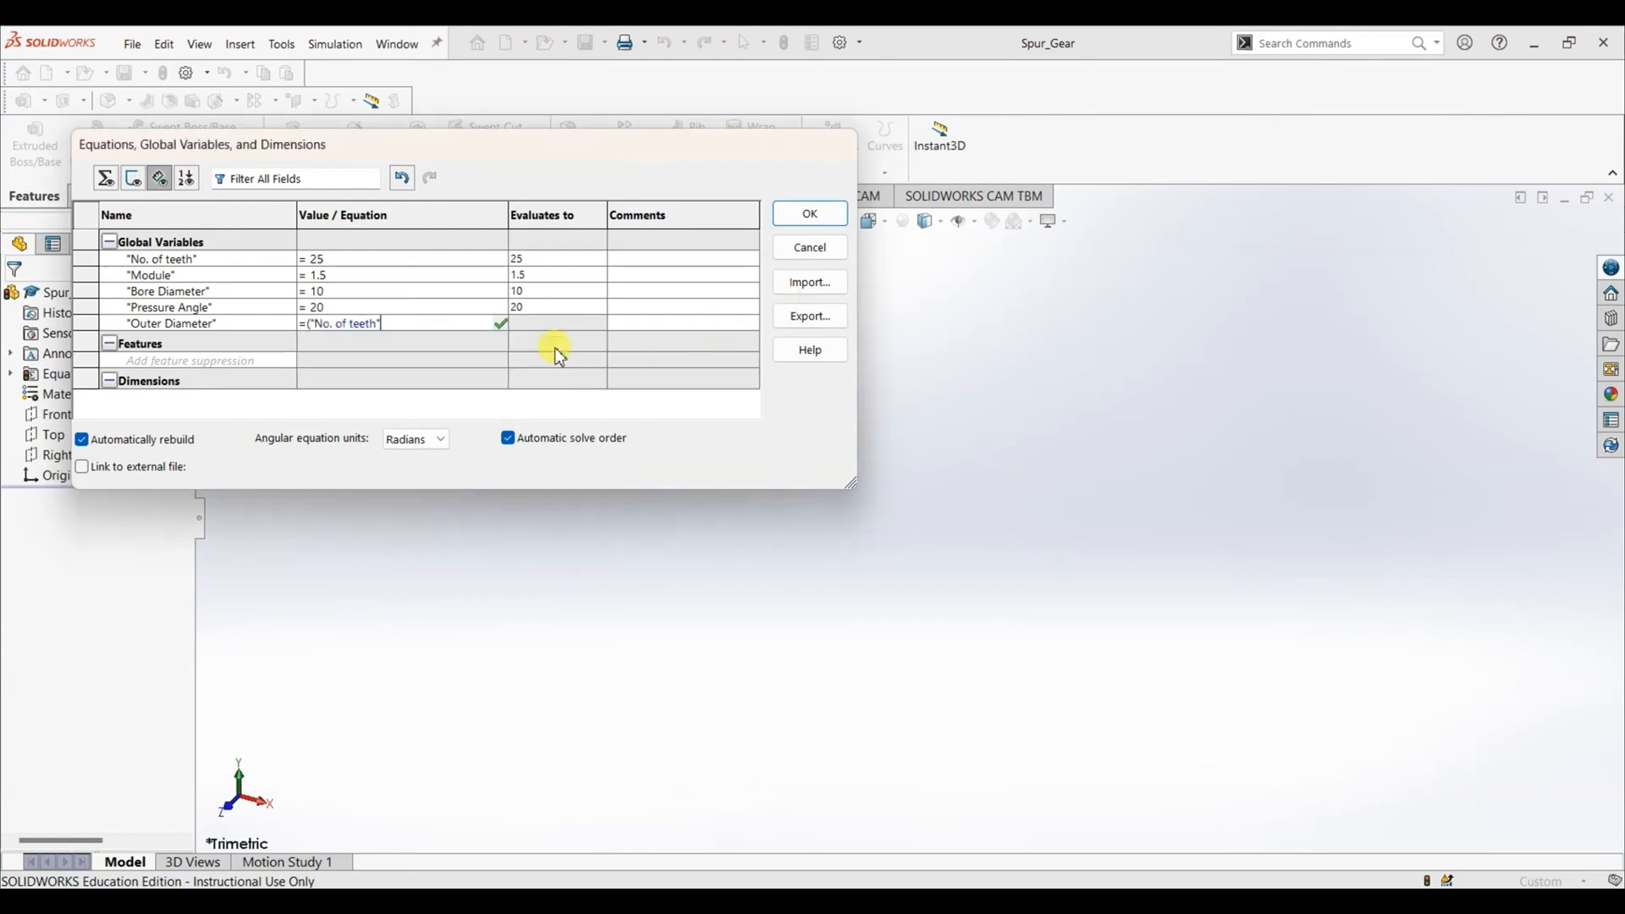
pyautogui.write('+ ')
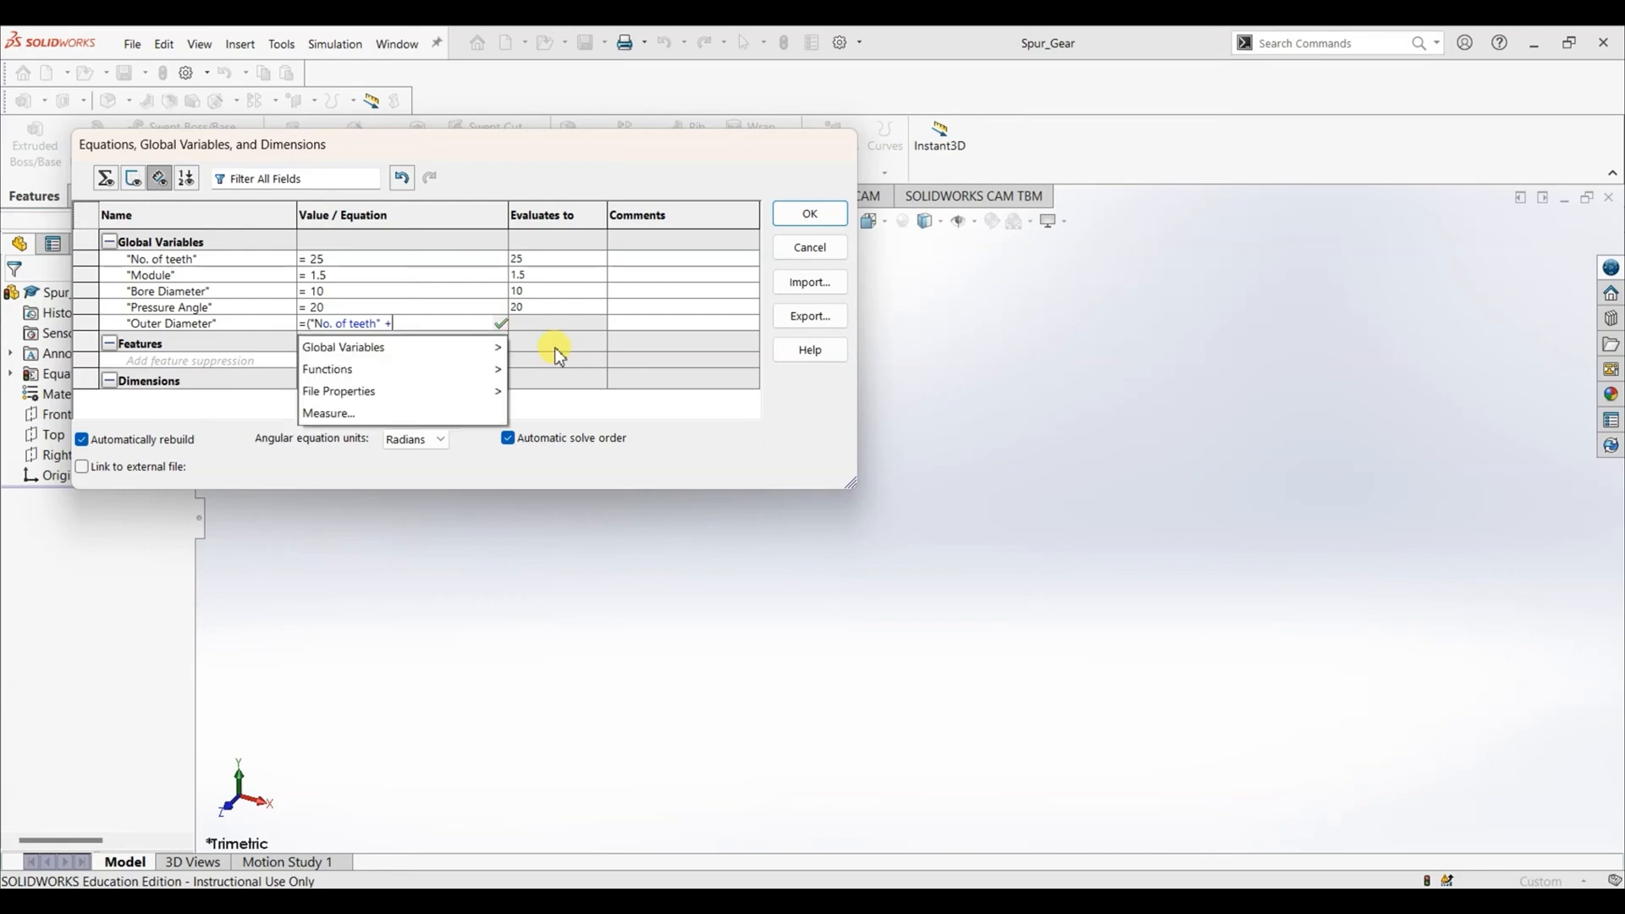
pyautogui.write('2')
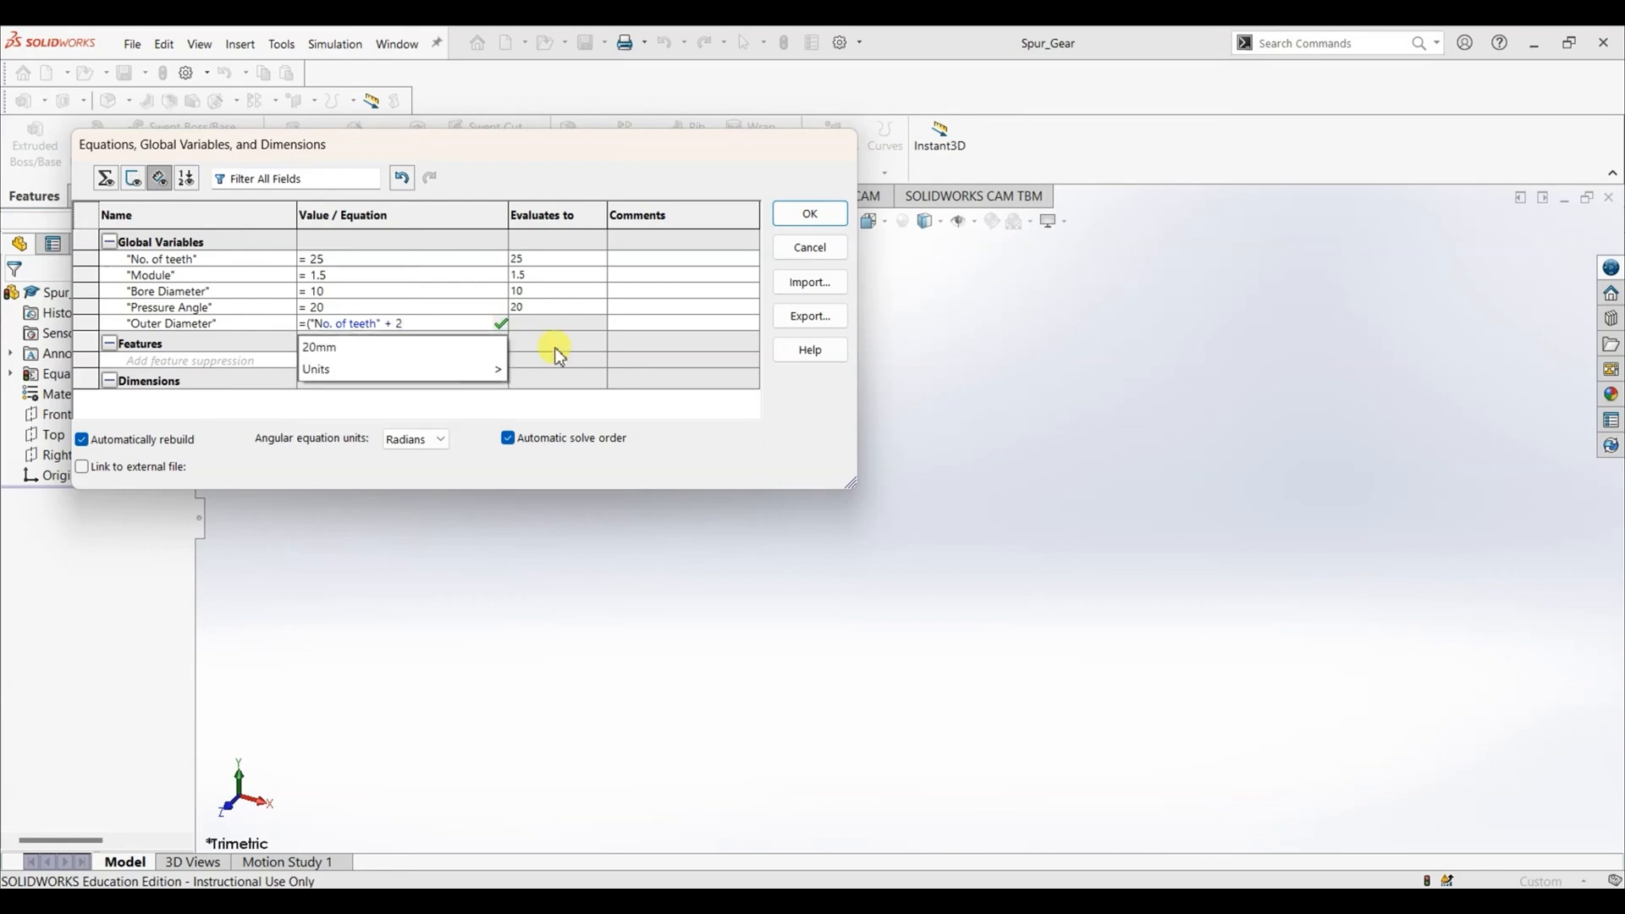
pyautogui.write(') * ')
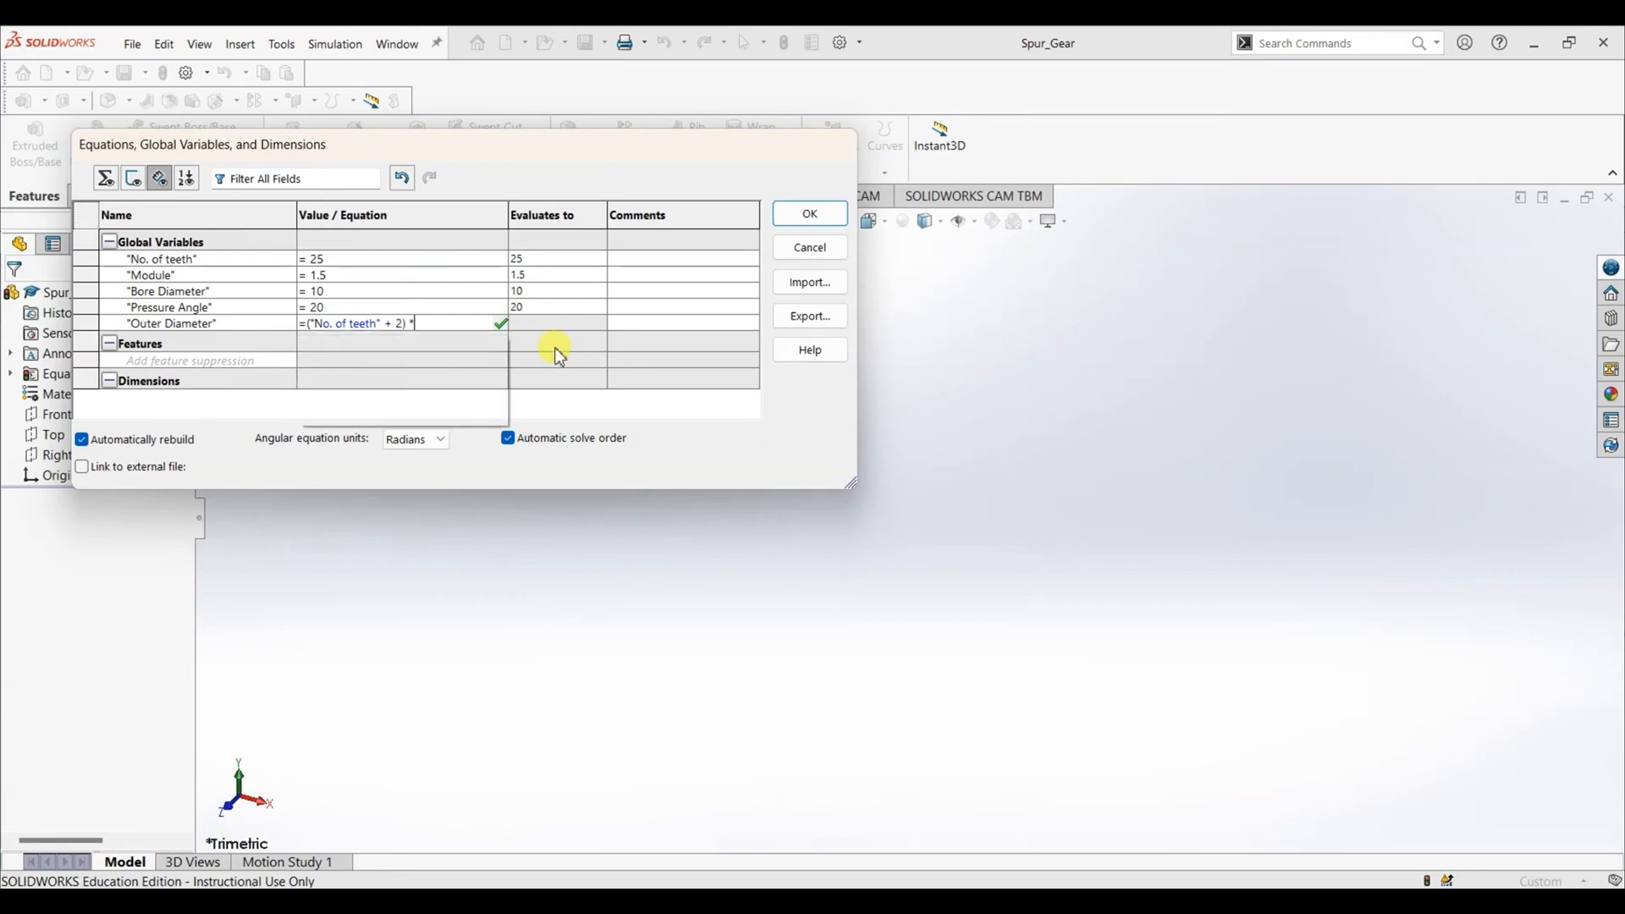
pyautogui.write('"M')
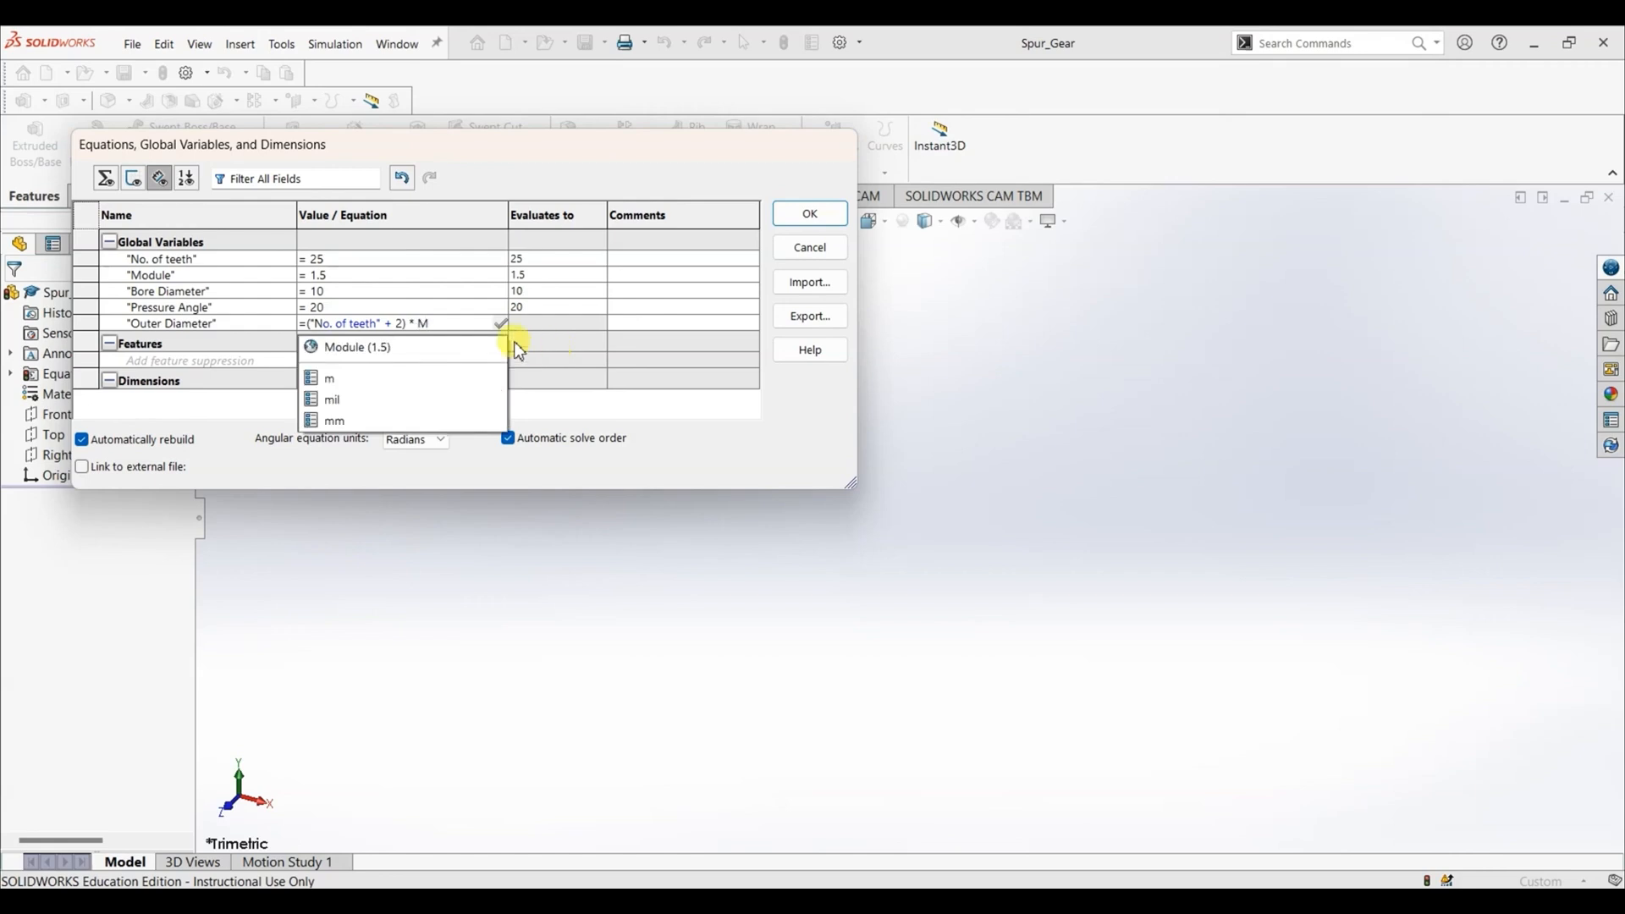
pyautogui.click(472, 343)
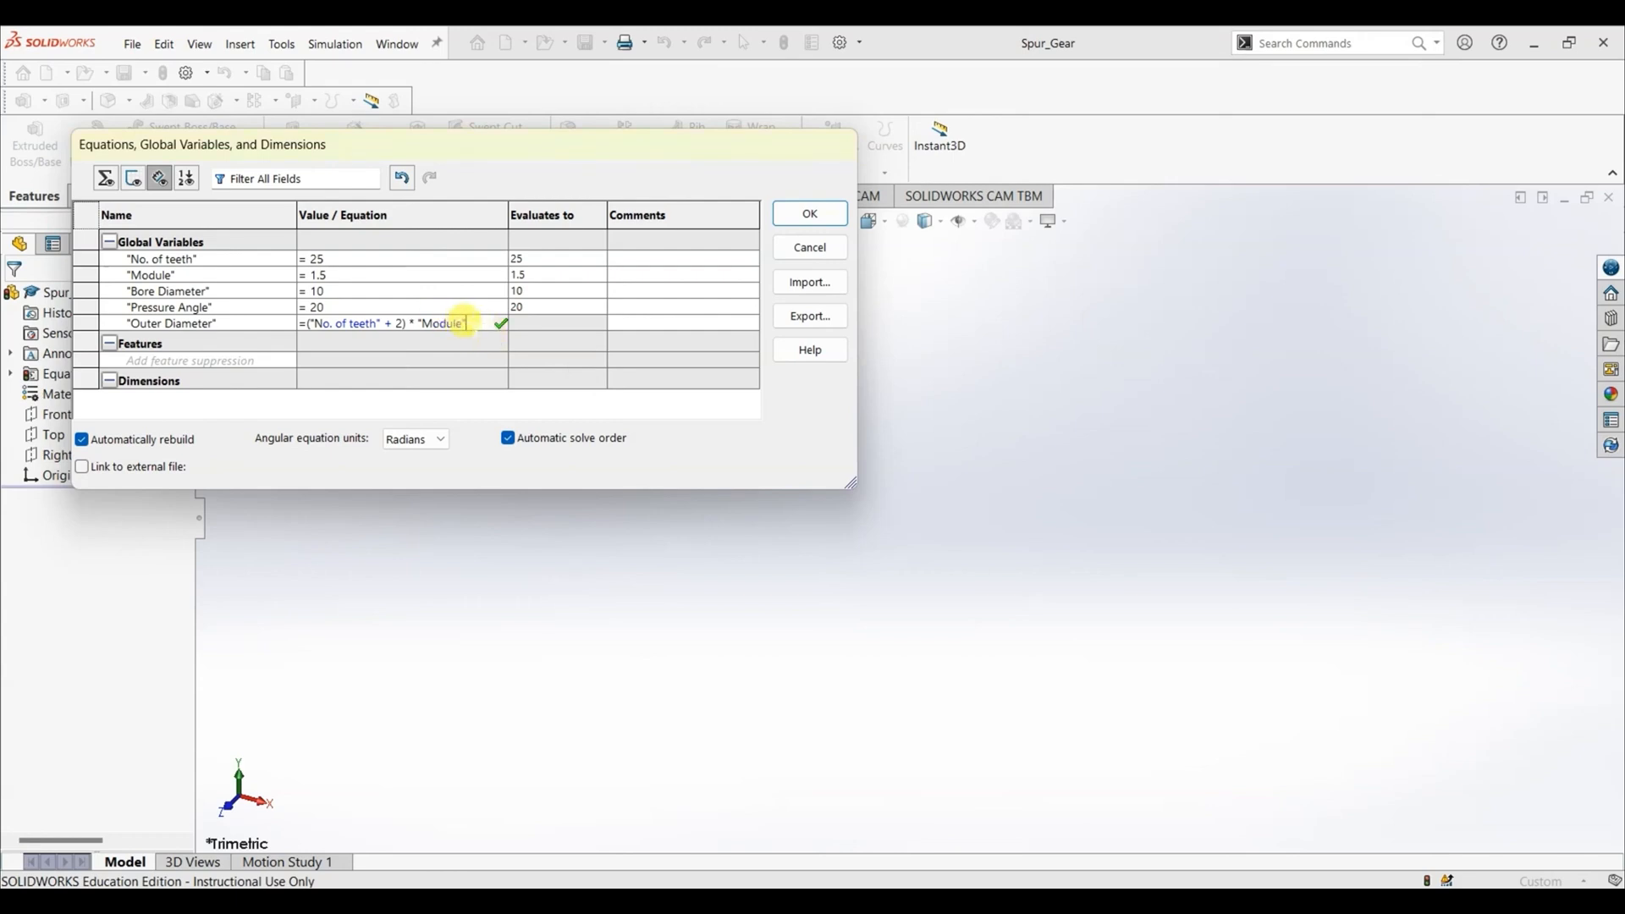
pyautogui.click(505, 326)
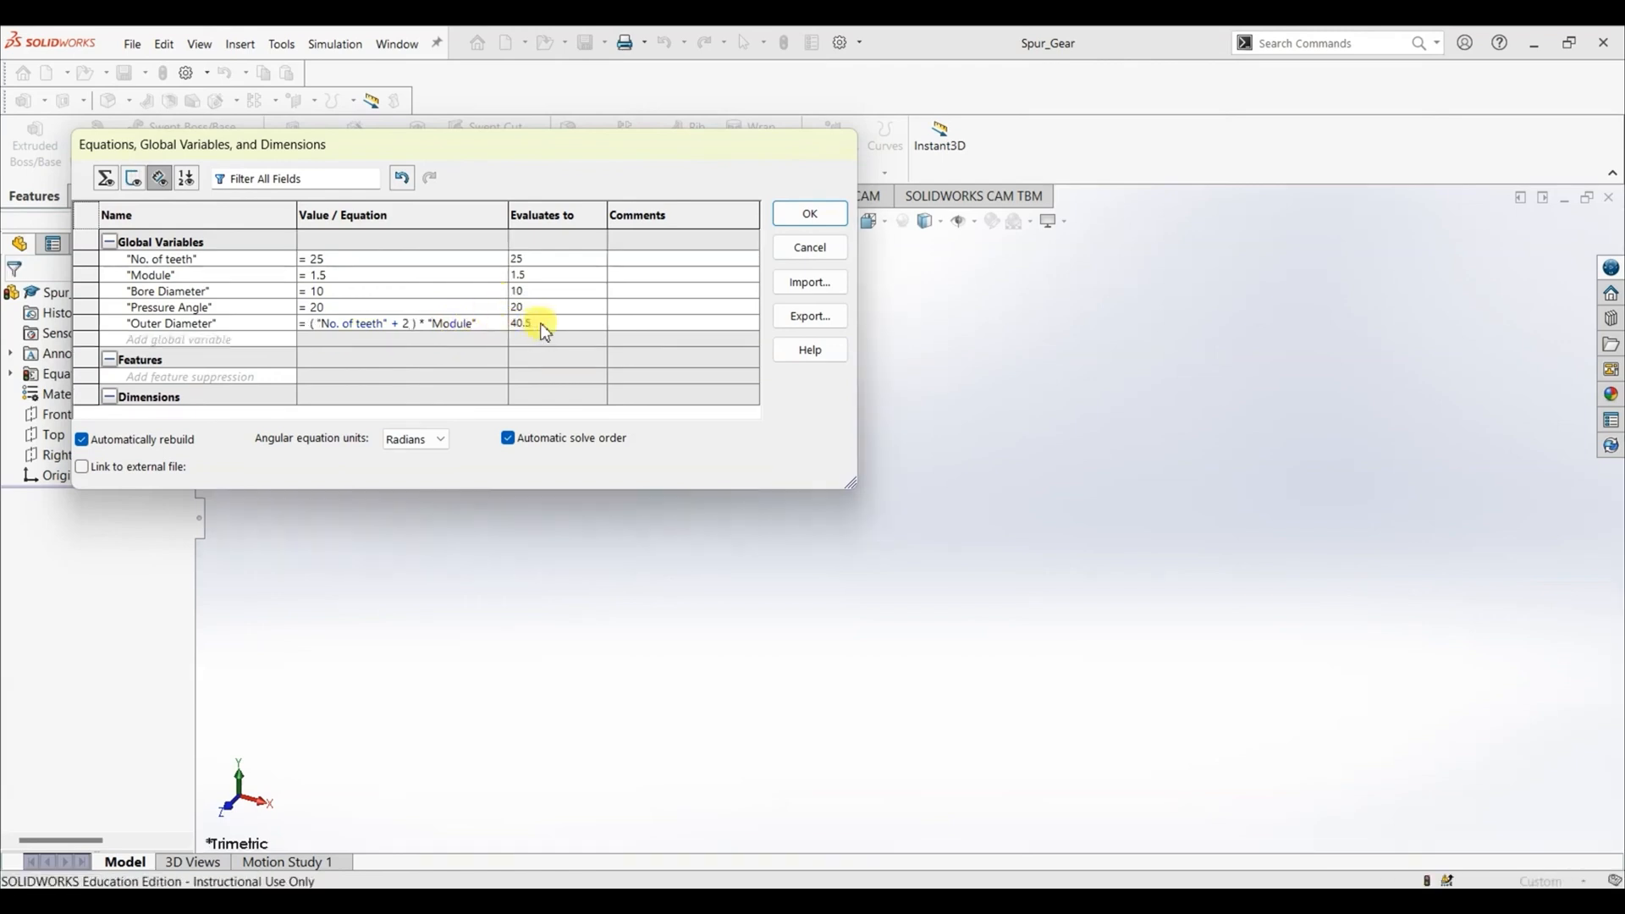
# - Add a global variable named "Pitch Diameter" with the equation "No. of teeth" * "Module"
pyautogui.press('Tab')
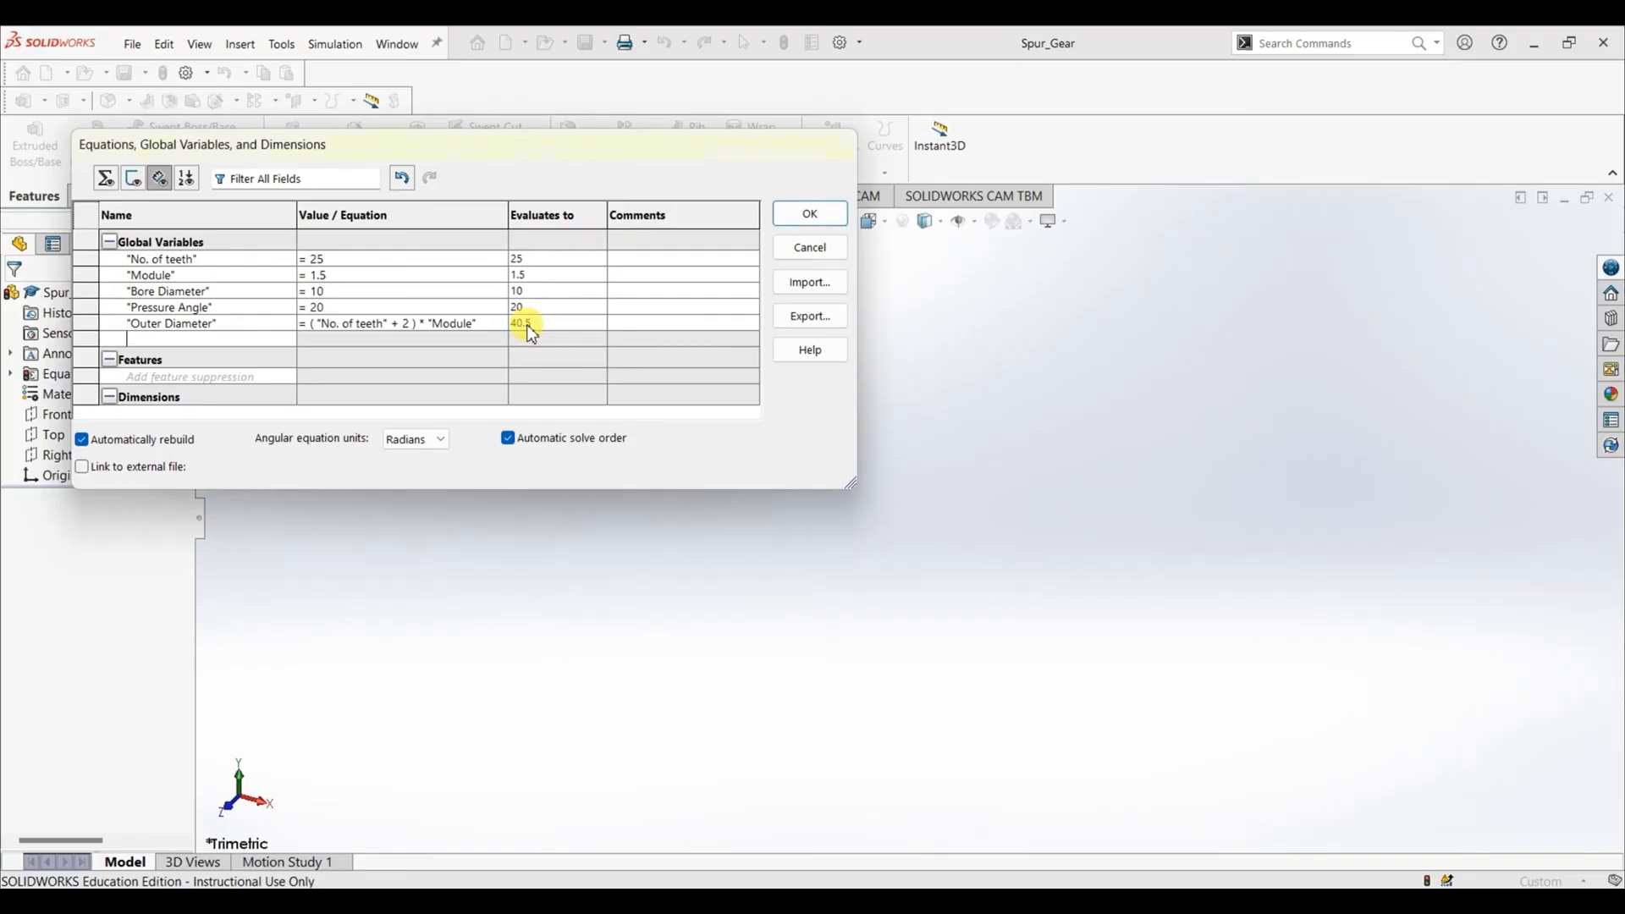
pyautogui.write('Pitch Diameter')
pyautogui.press('Tab')
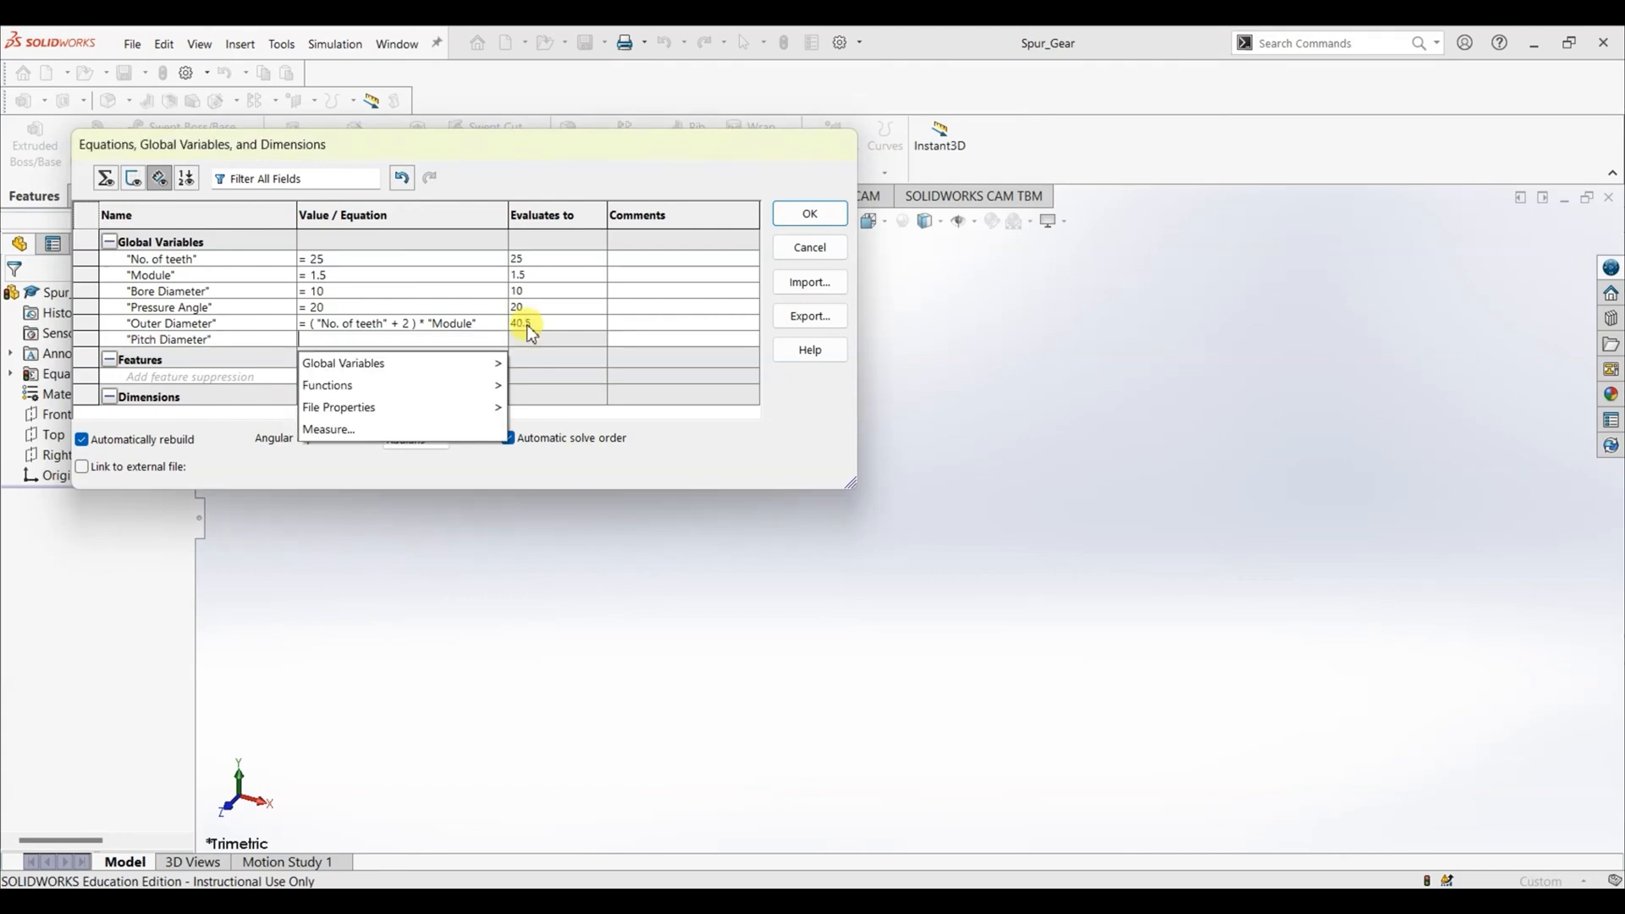
pyautogui.write('=No')
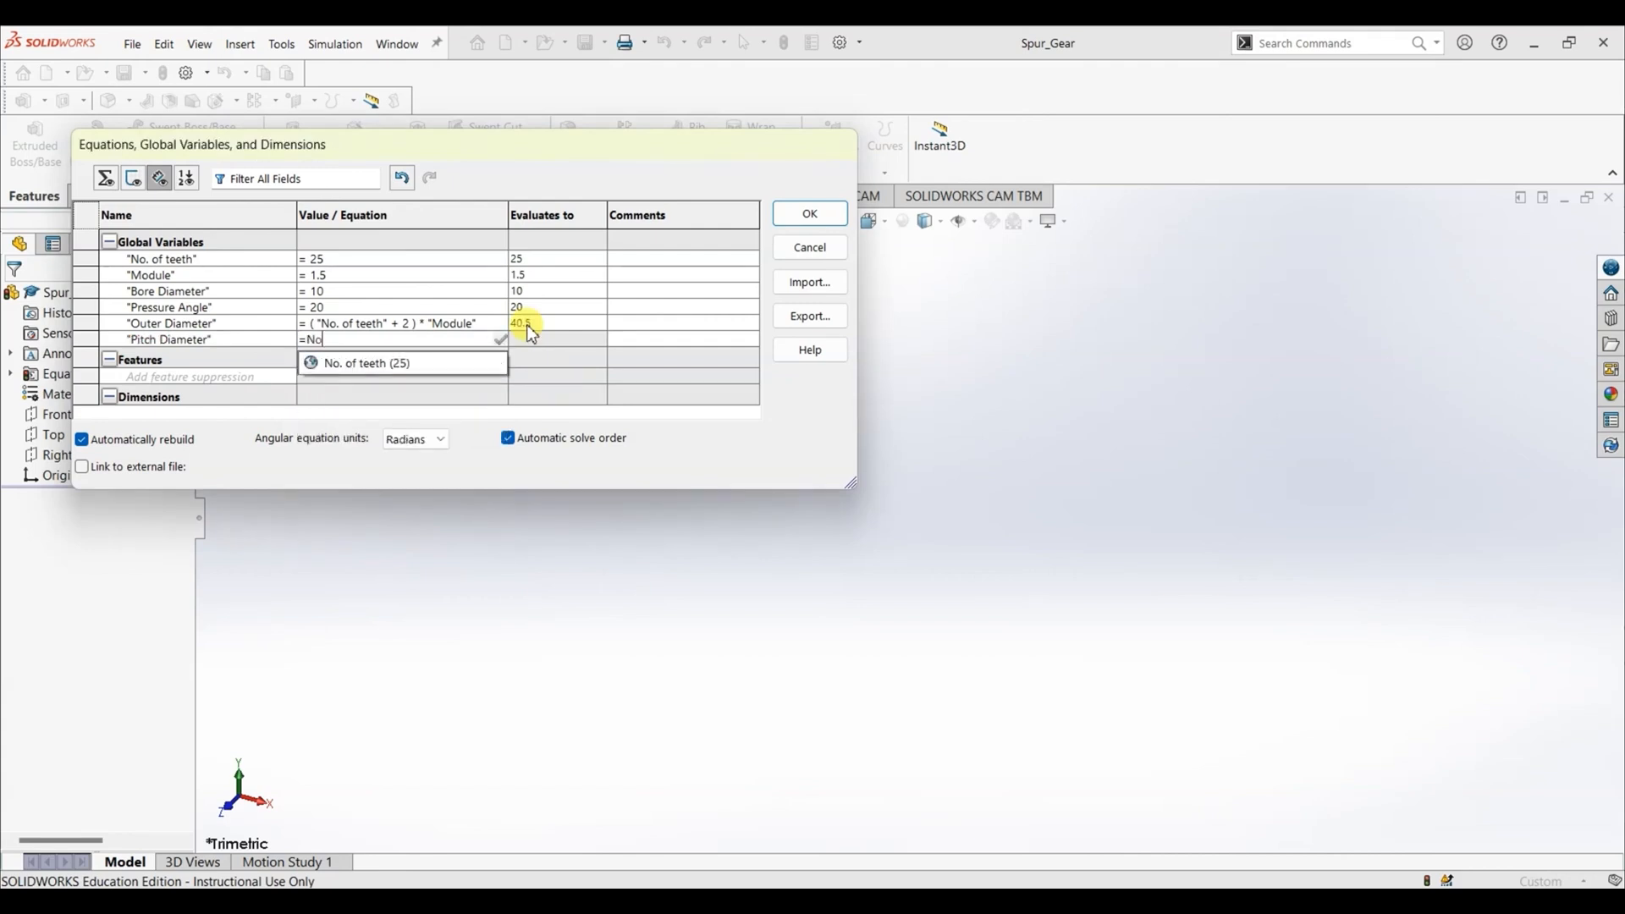
pyautogui.click(418, 366)
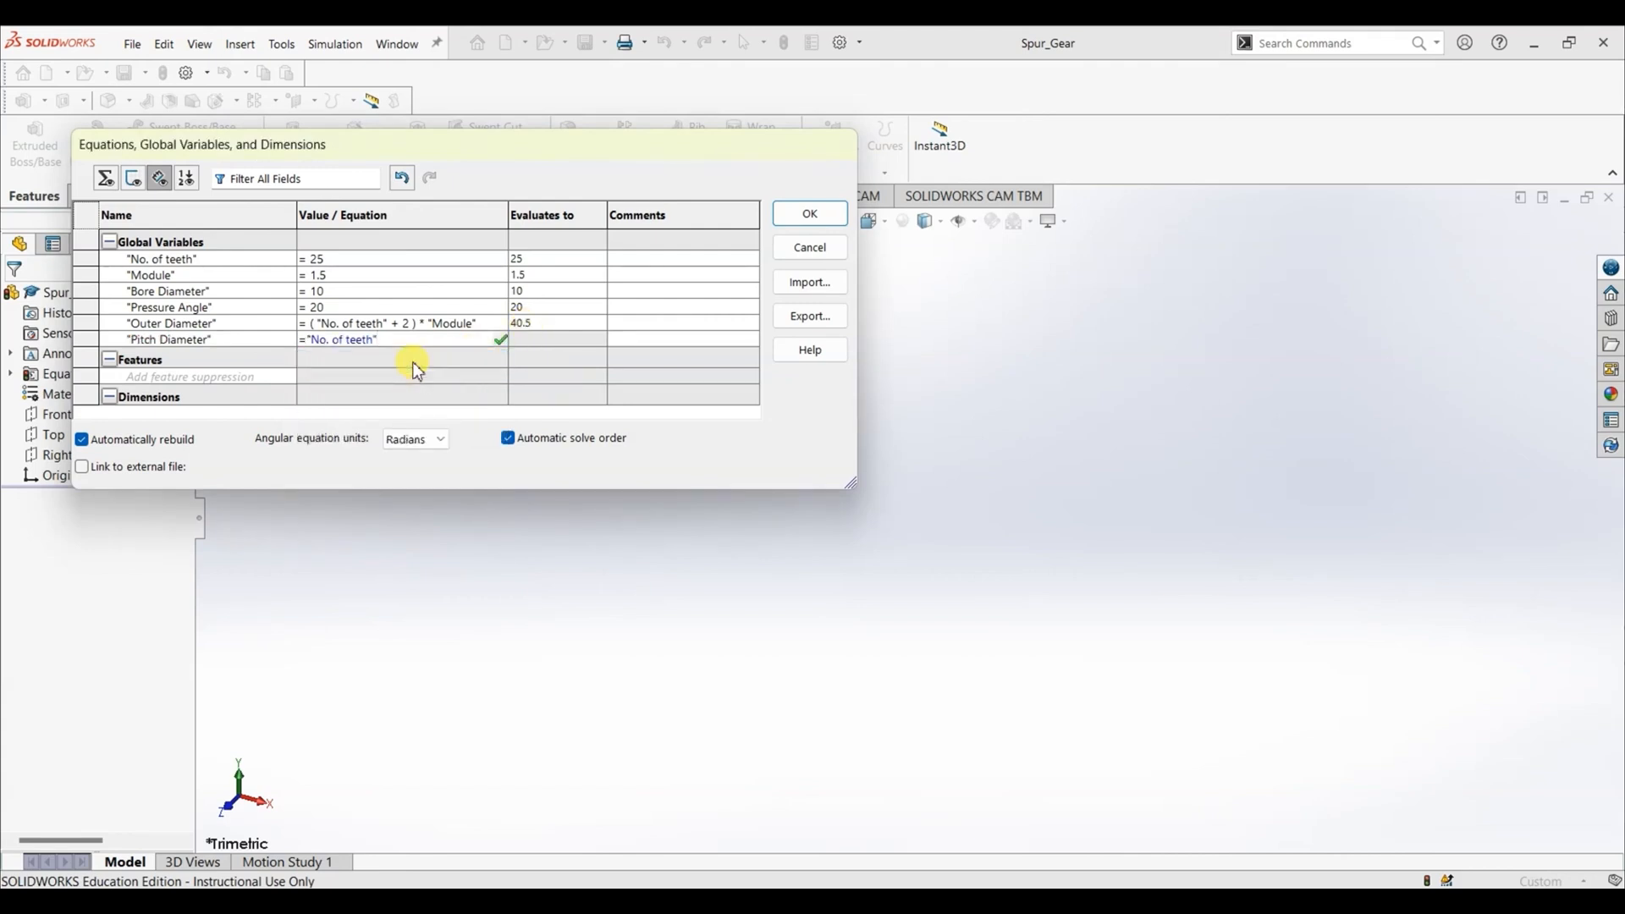
pyautogui.write('*')
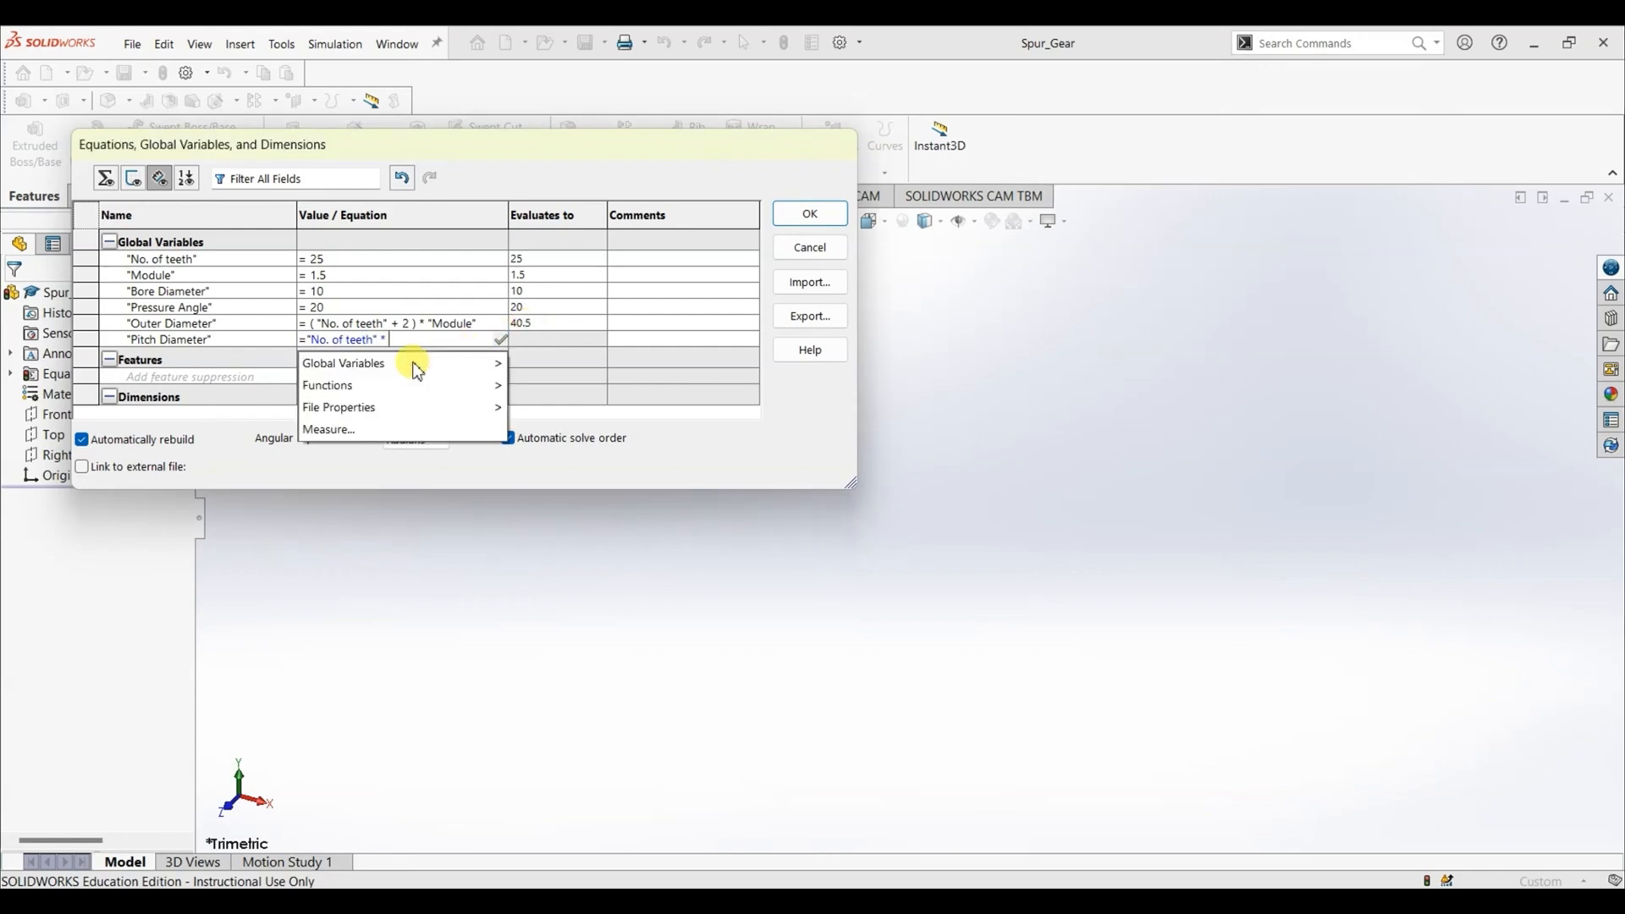
pyautogui.moveTo(418, 369)
pyautogui.click(584, 386)
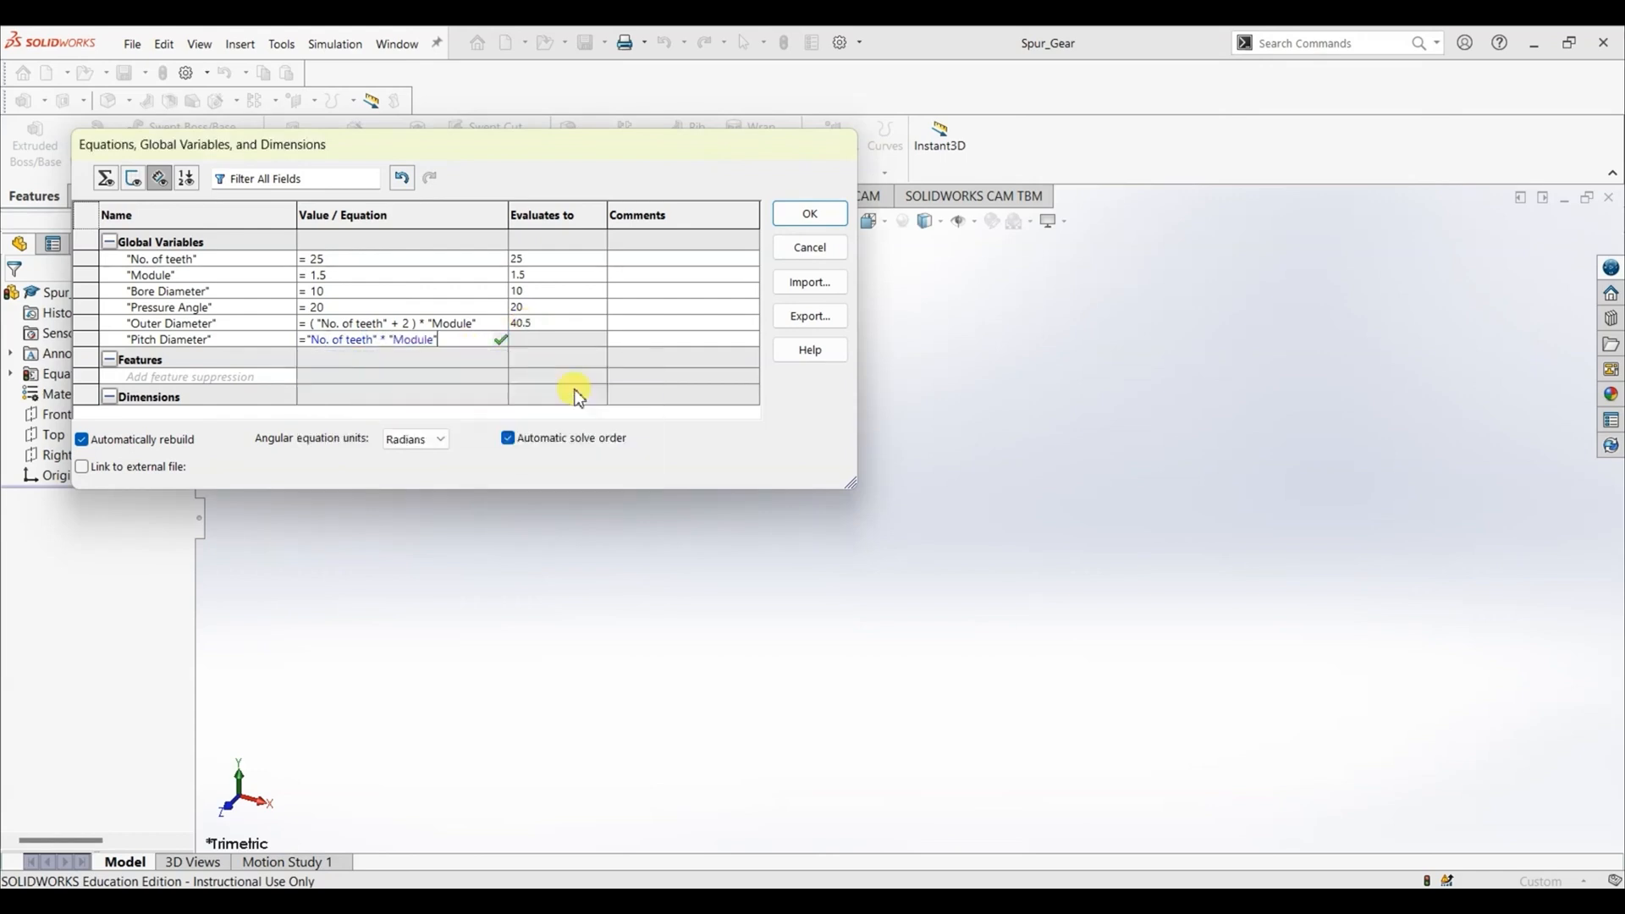
pyautogui.click(505, 343)
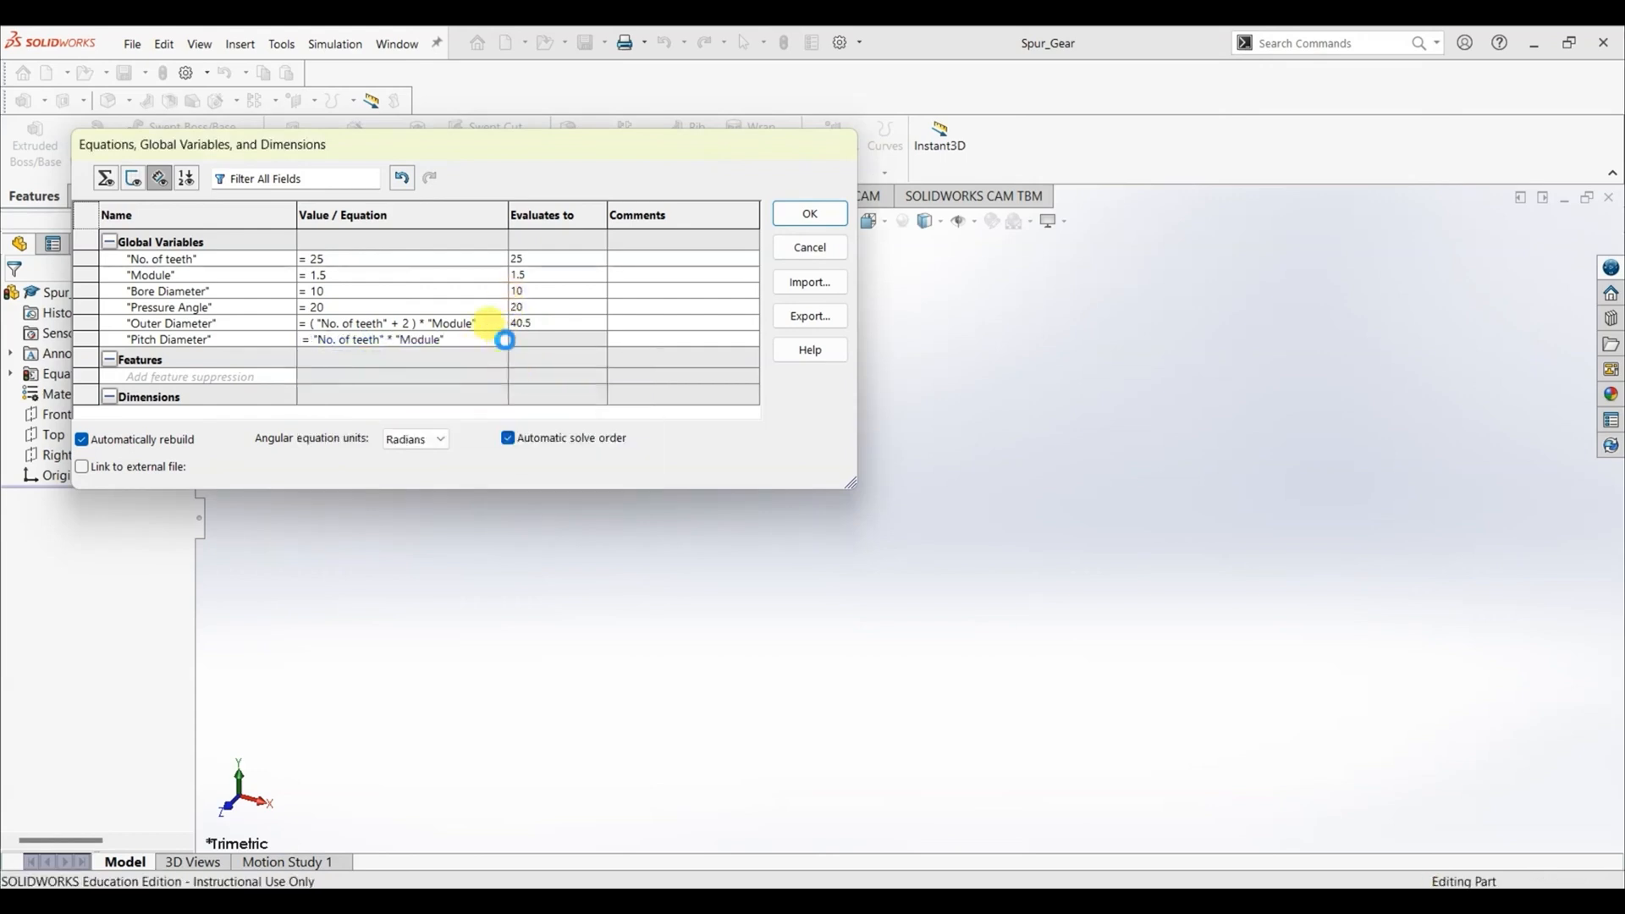
# - Add a global variable named "Backlash" with the equation 0.3 * "Module"
pyautogui.click(188, 357)
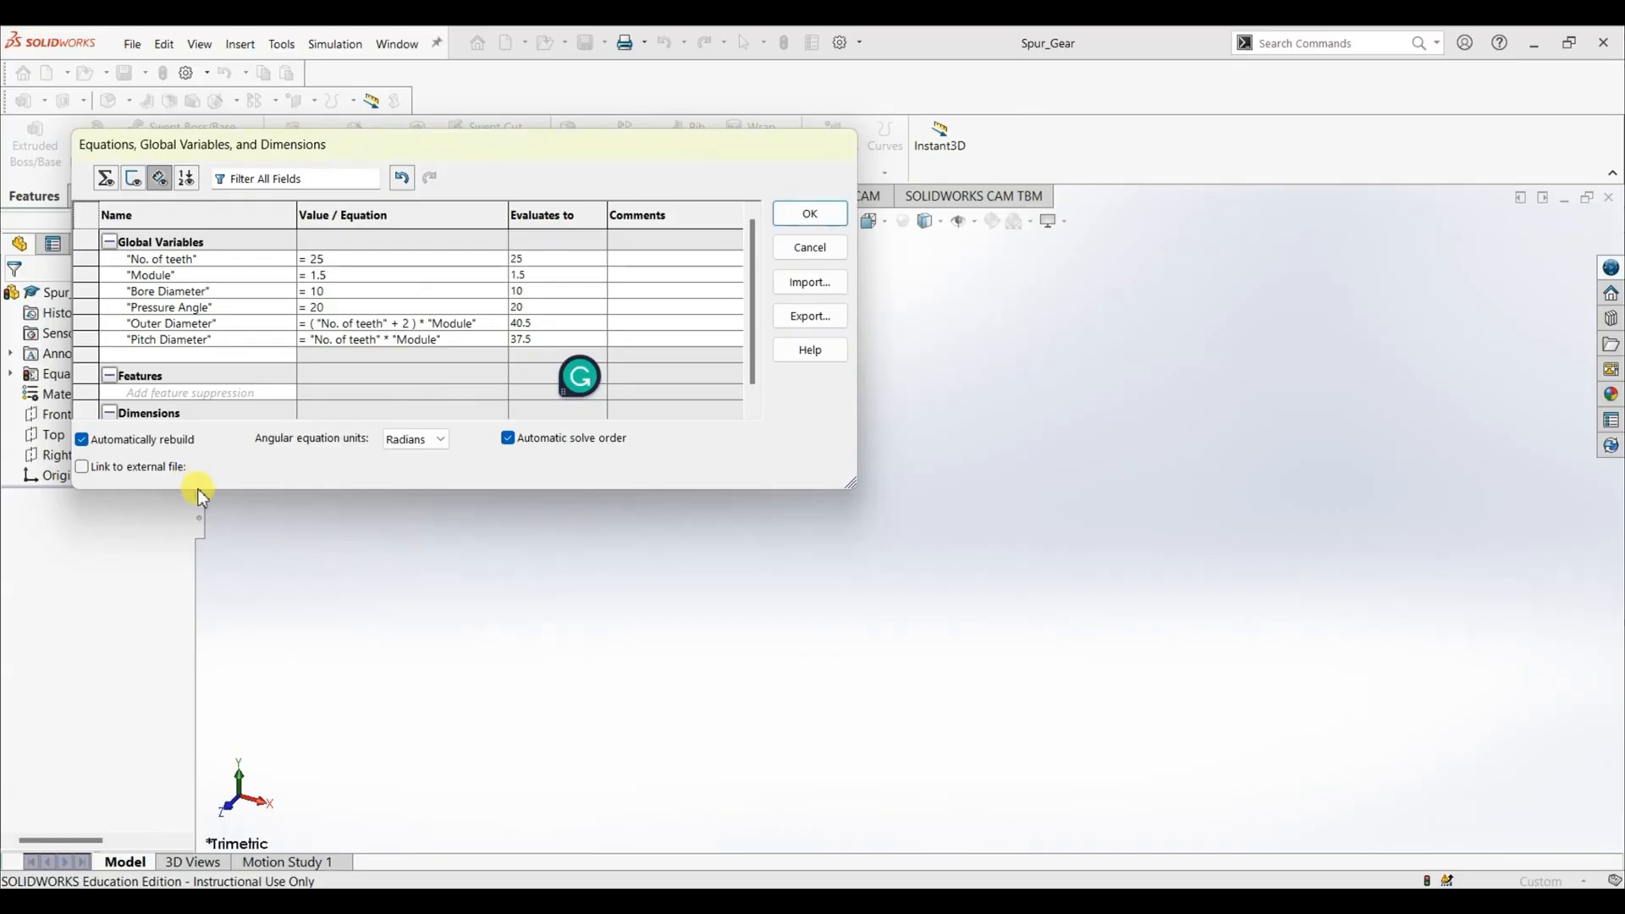
pyautogui.write('Backlash')
pyautogui.press('Tab')
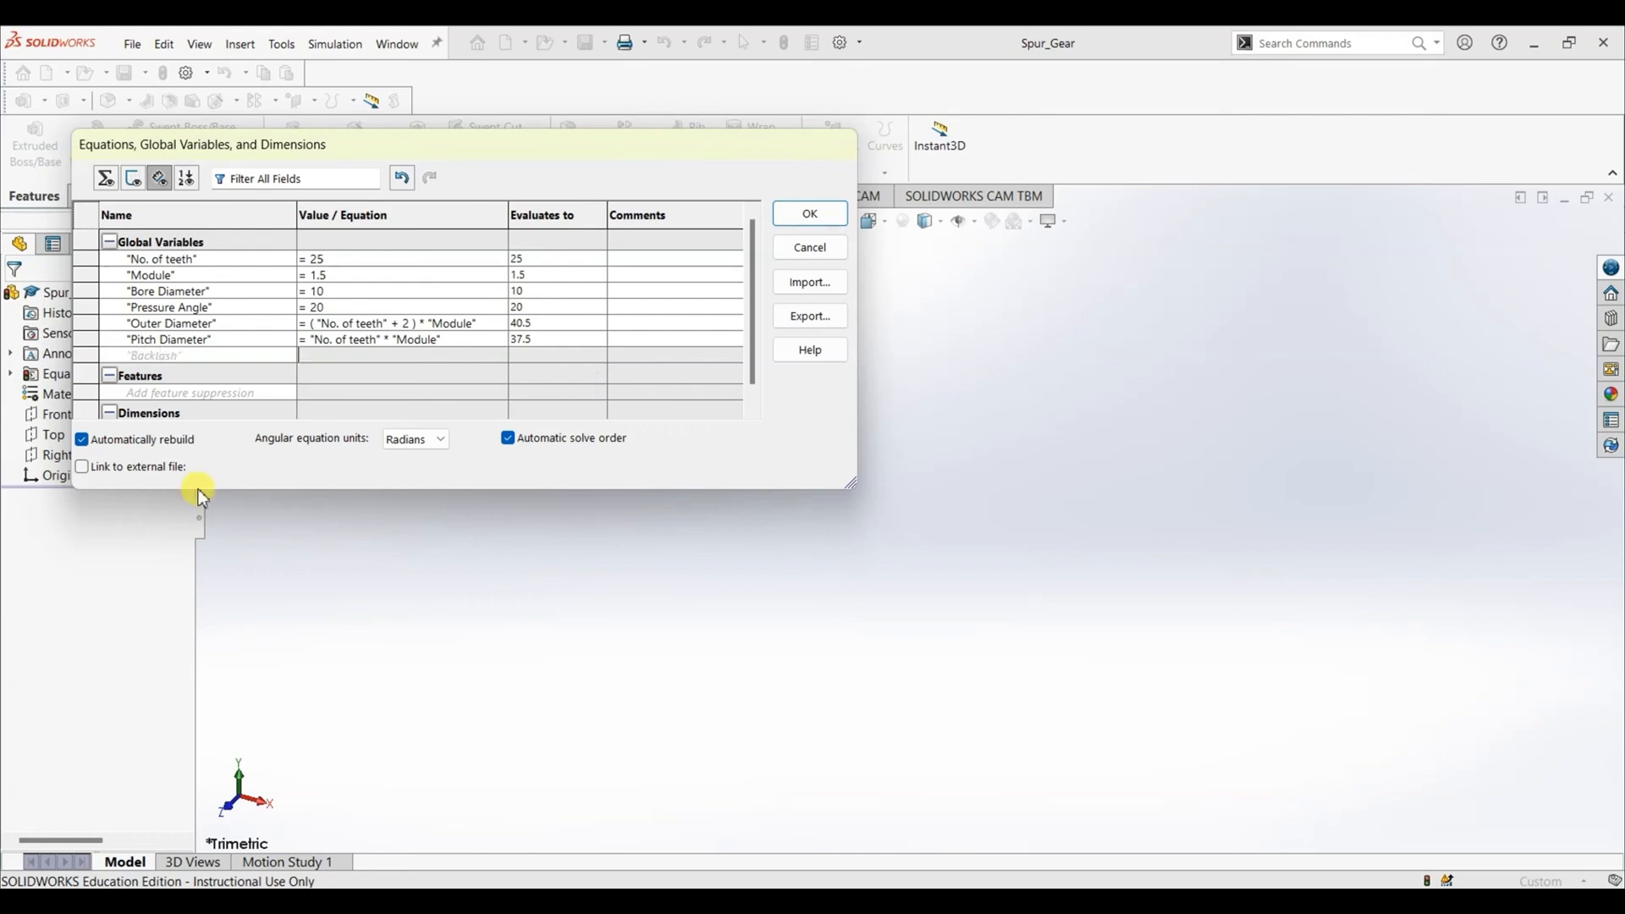
pyautogui.write('0.3')
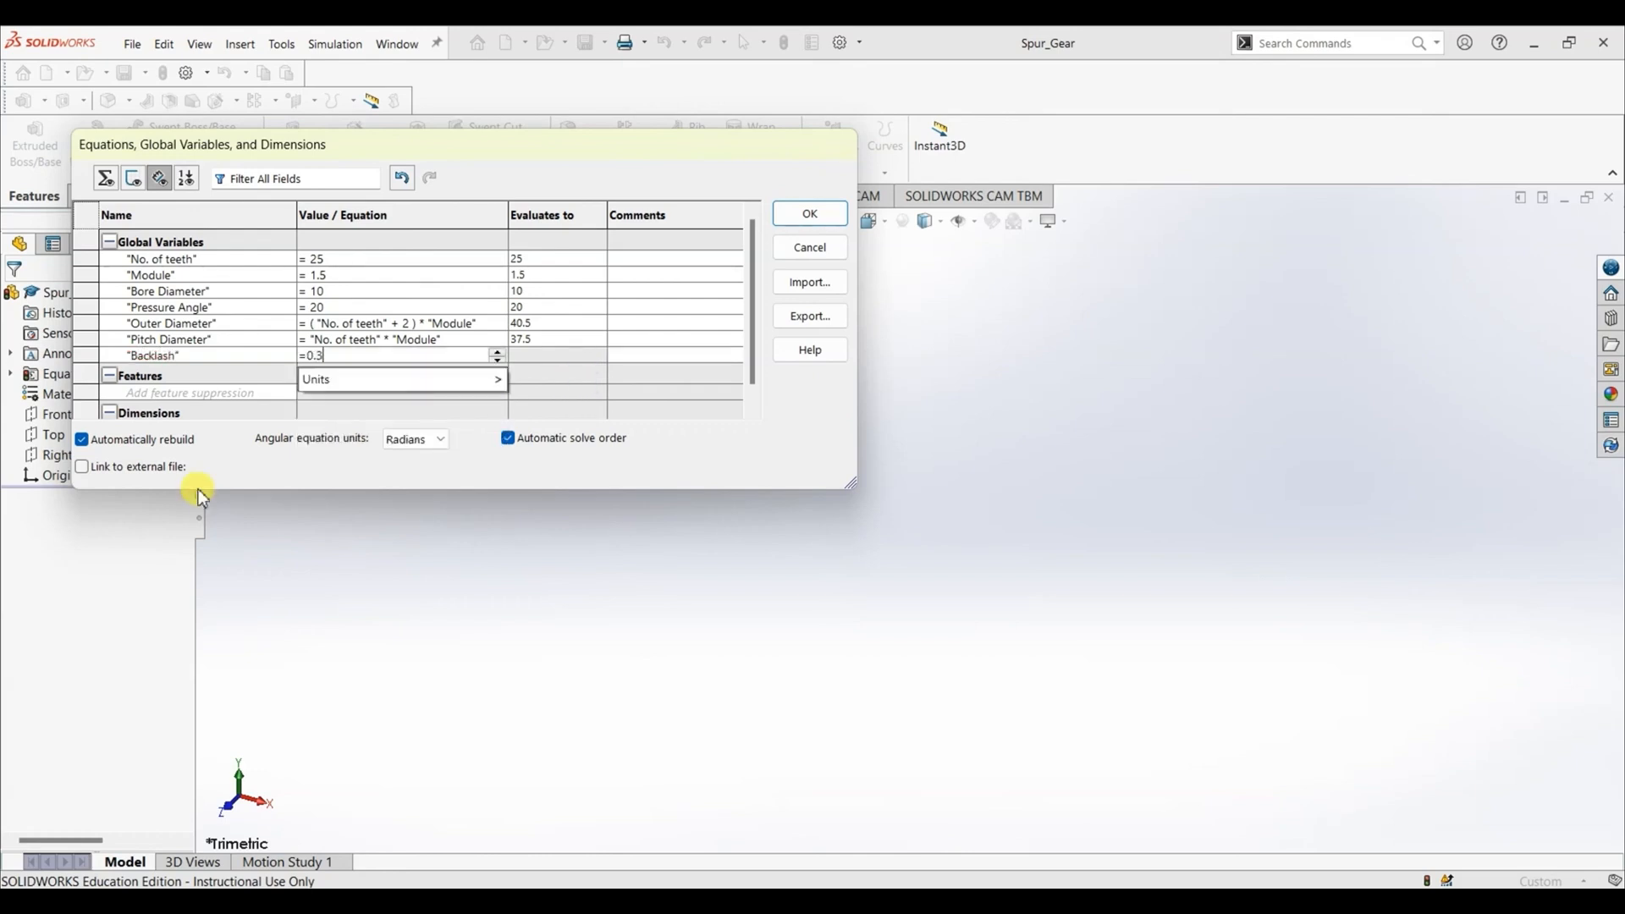
pyautogui.write(' *')
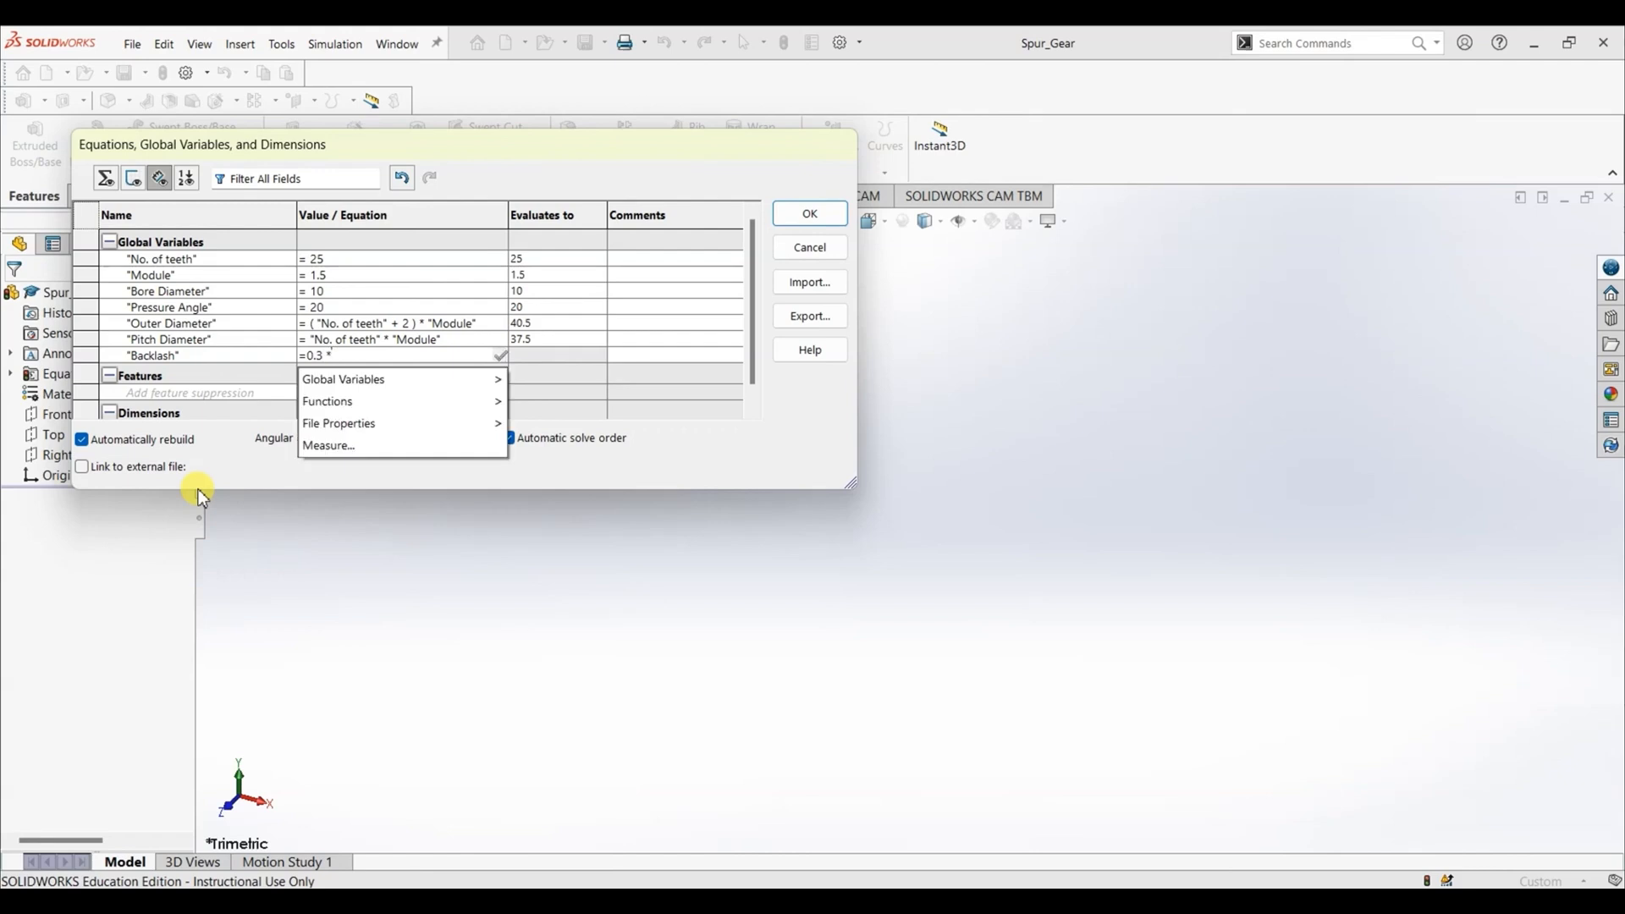
pyautogui.moveTo(331, 380)
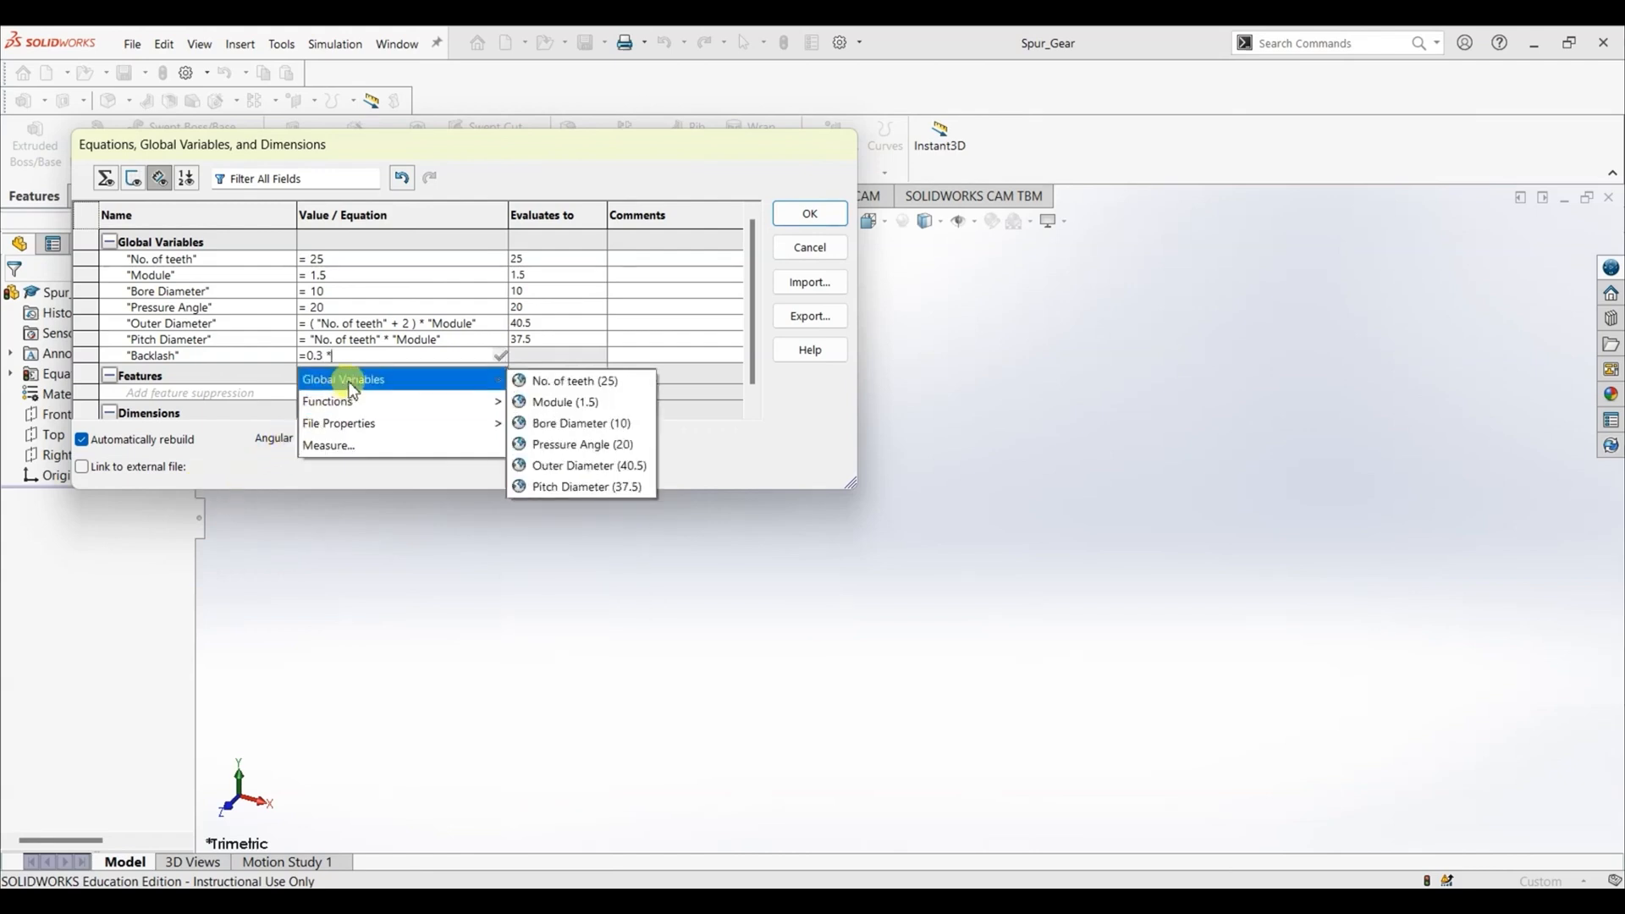
pyautogui.click(570, 404)
pyautogui.click(501, 355)
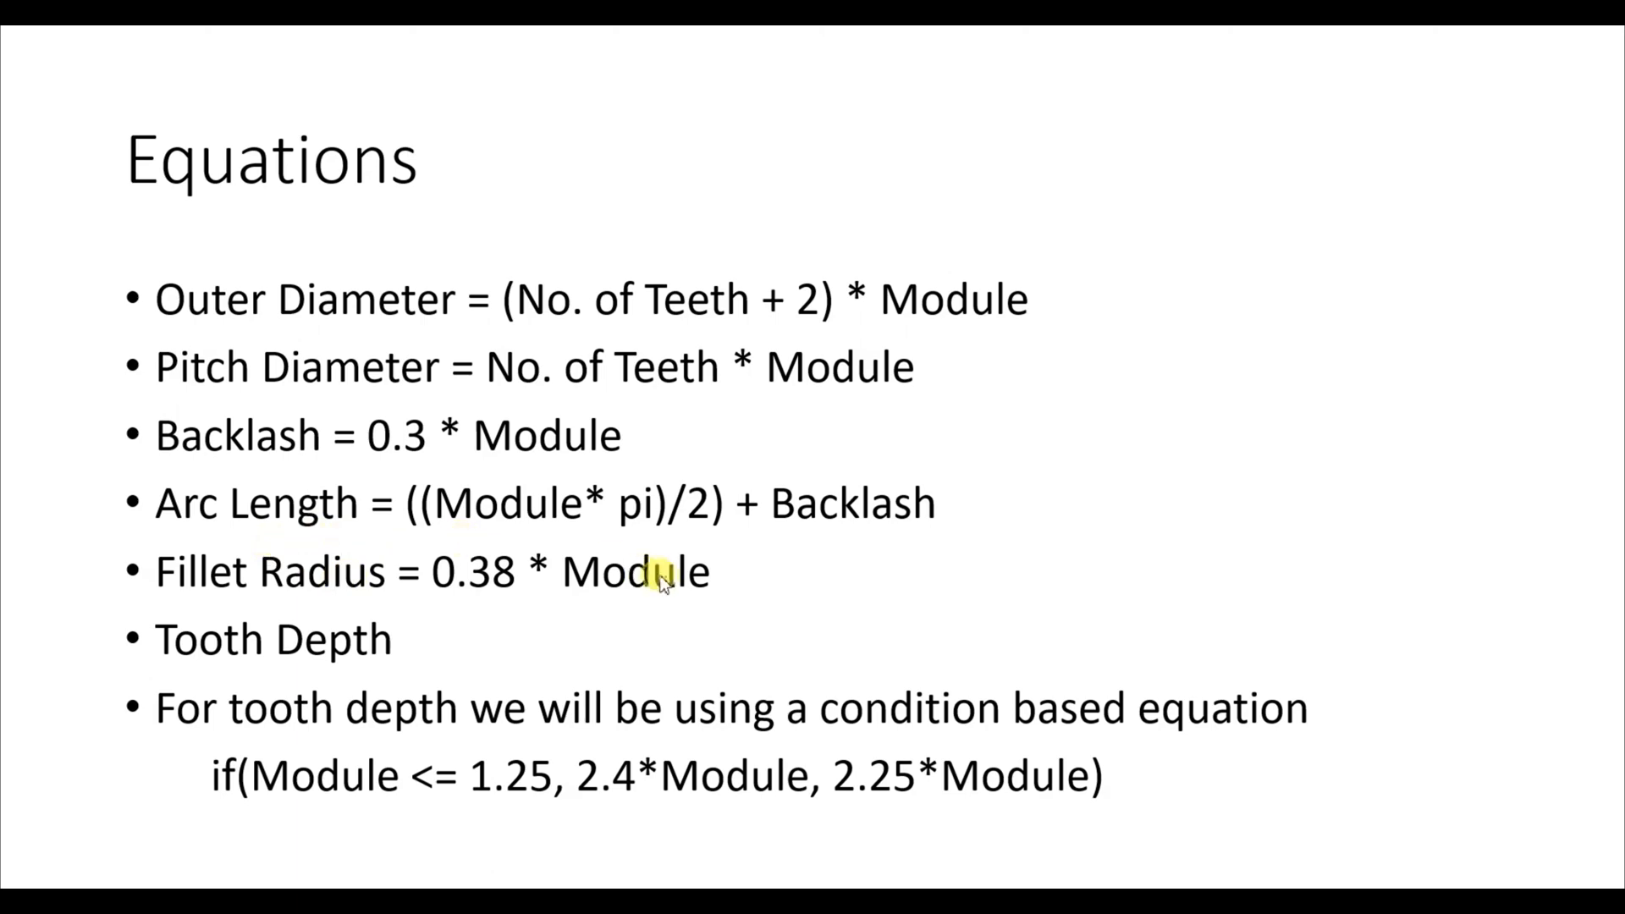
# - Switch back to SOLIDWORKS from the equations slide and add a global variable named "Arc Length"
pyautogui.hotkey('alt', 'Tab')
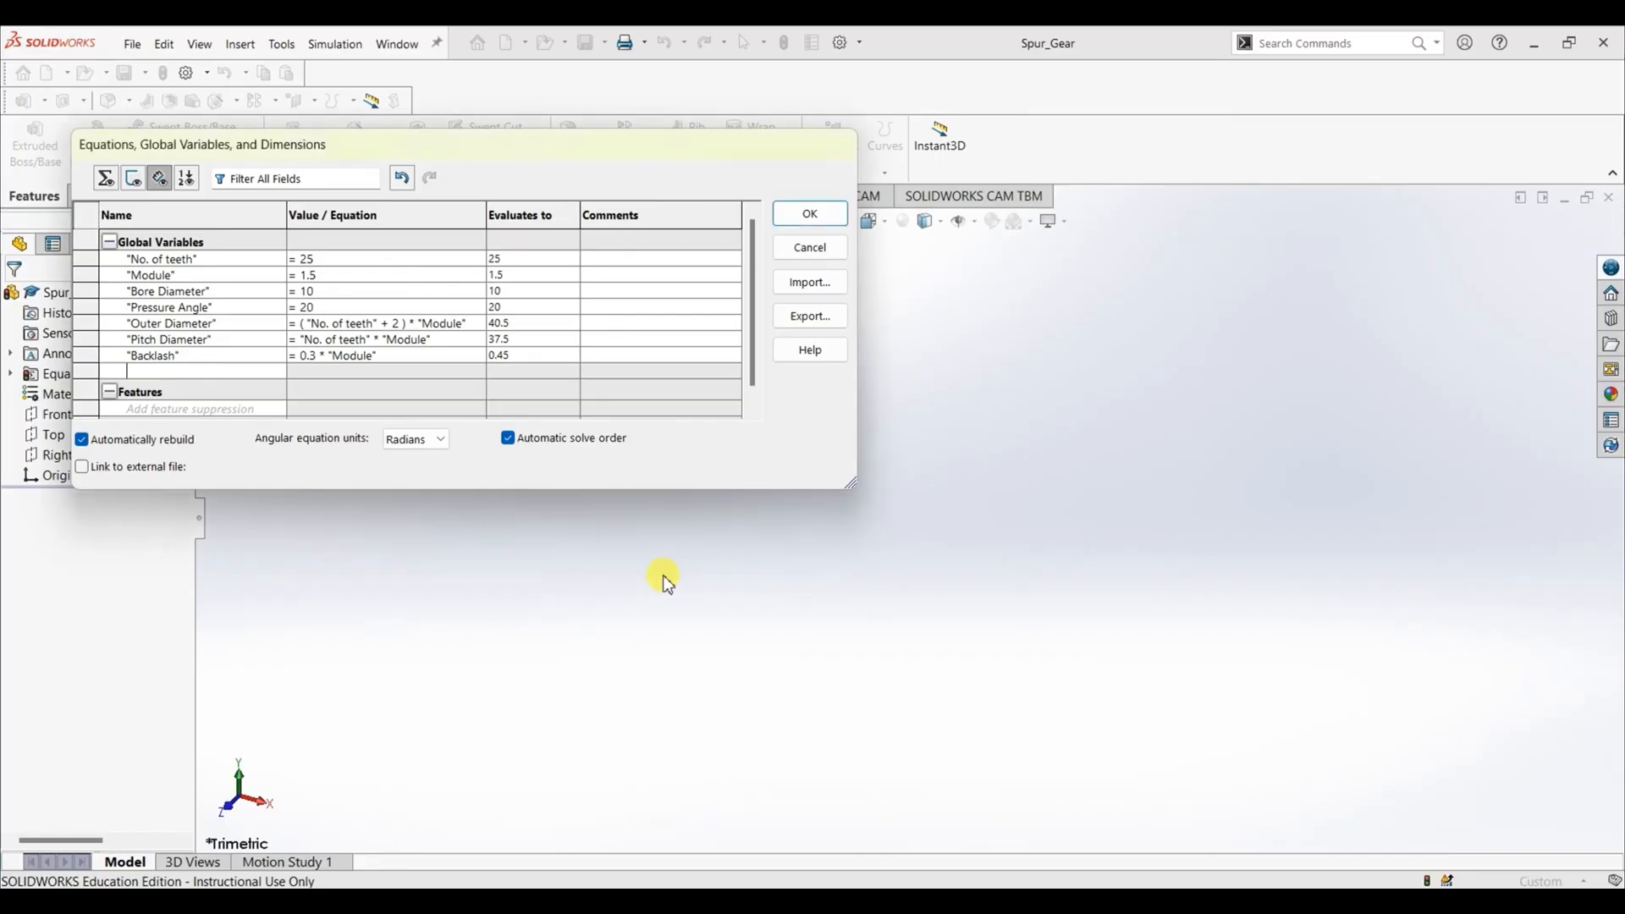
pyautogui.write('Arc Length')
pyautogui.press('Tab')
# - Enter the Arc Length equation as (("Module" * pi)/2 + "Backlash", using the existing Module and Backlash variables
pyautogui.write('=(')
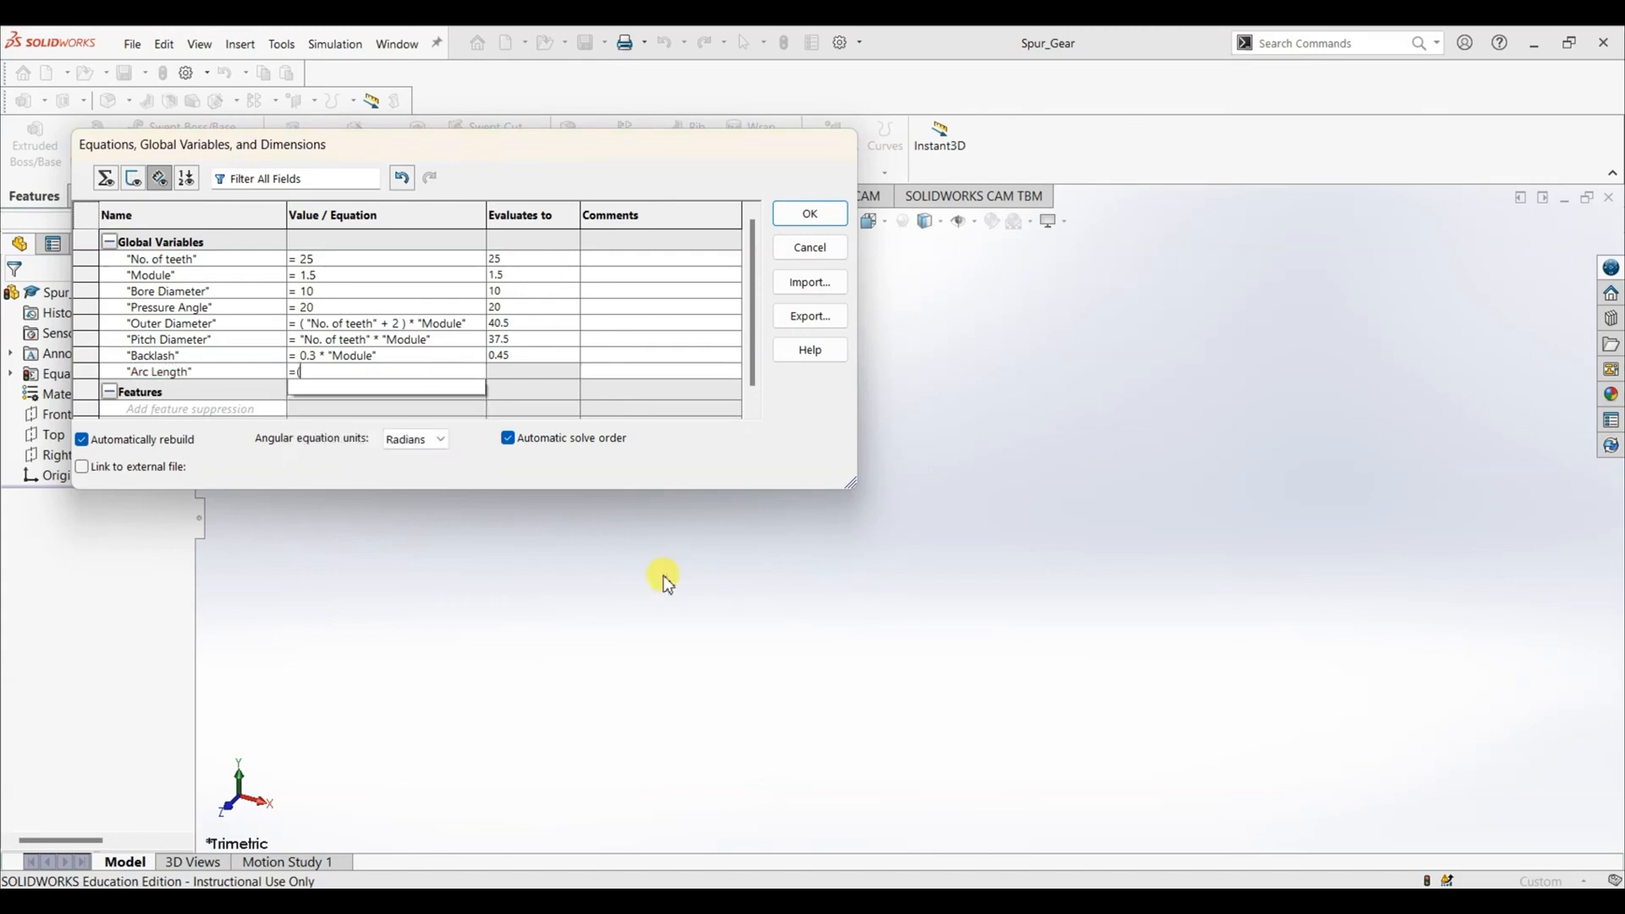
pyautogui.write('(')
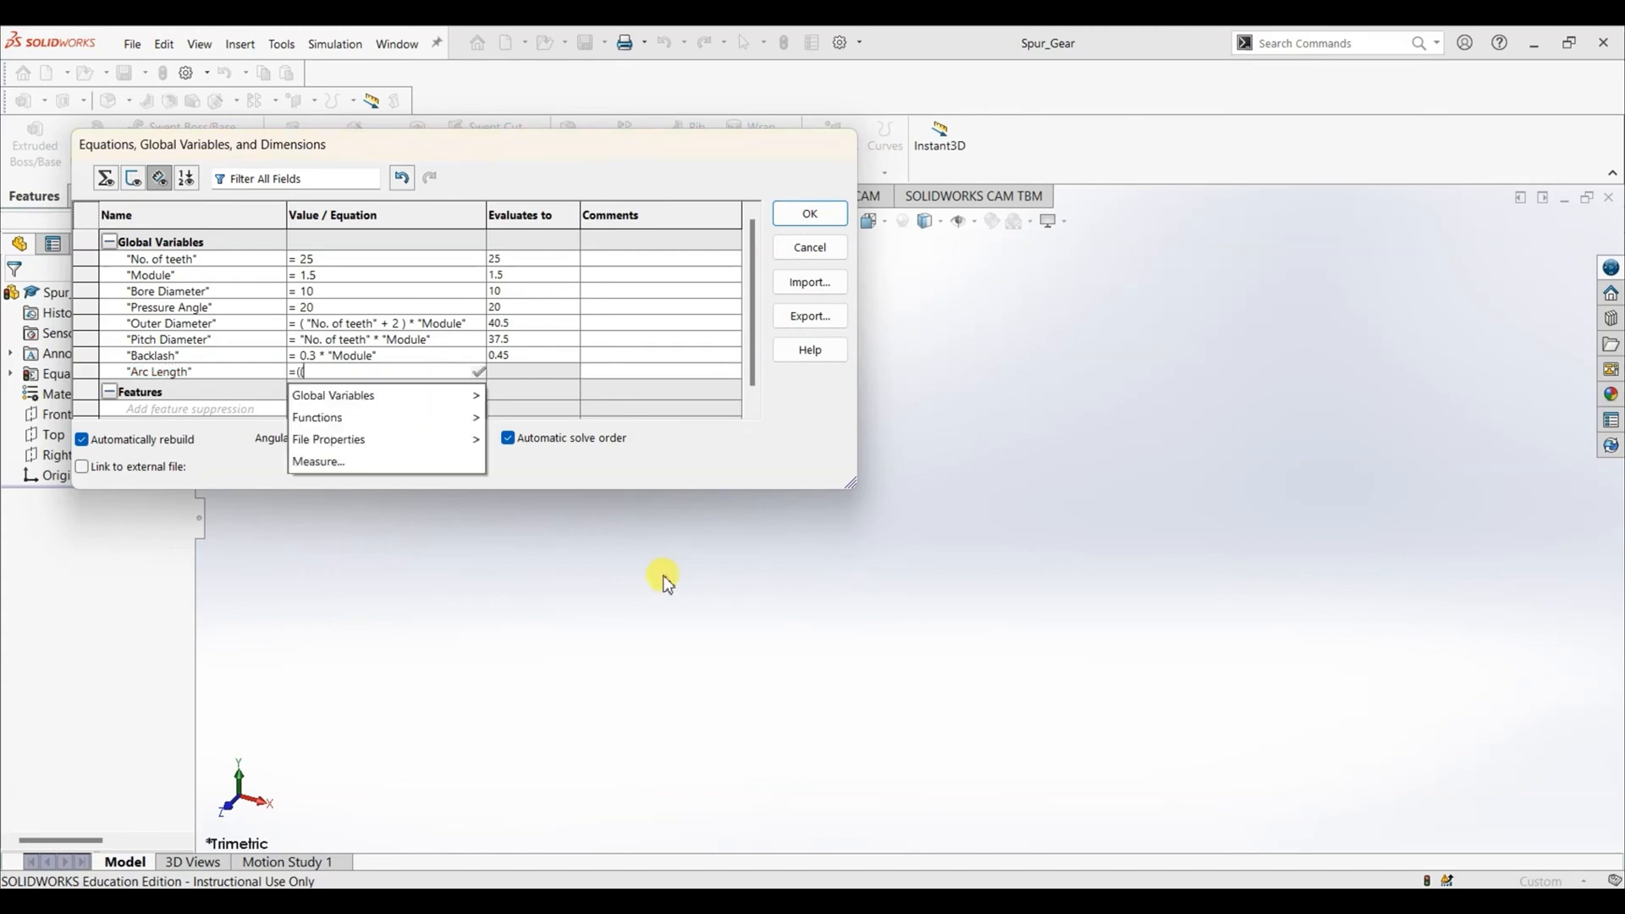
pyautogui.write('Modu')
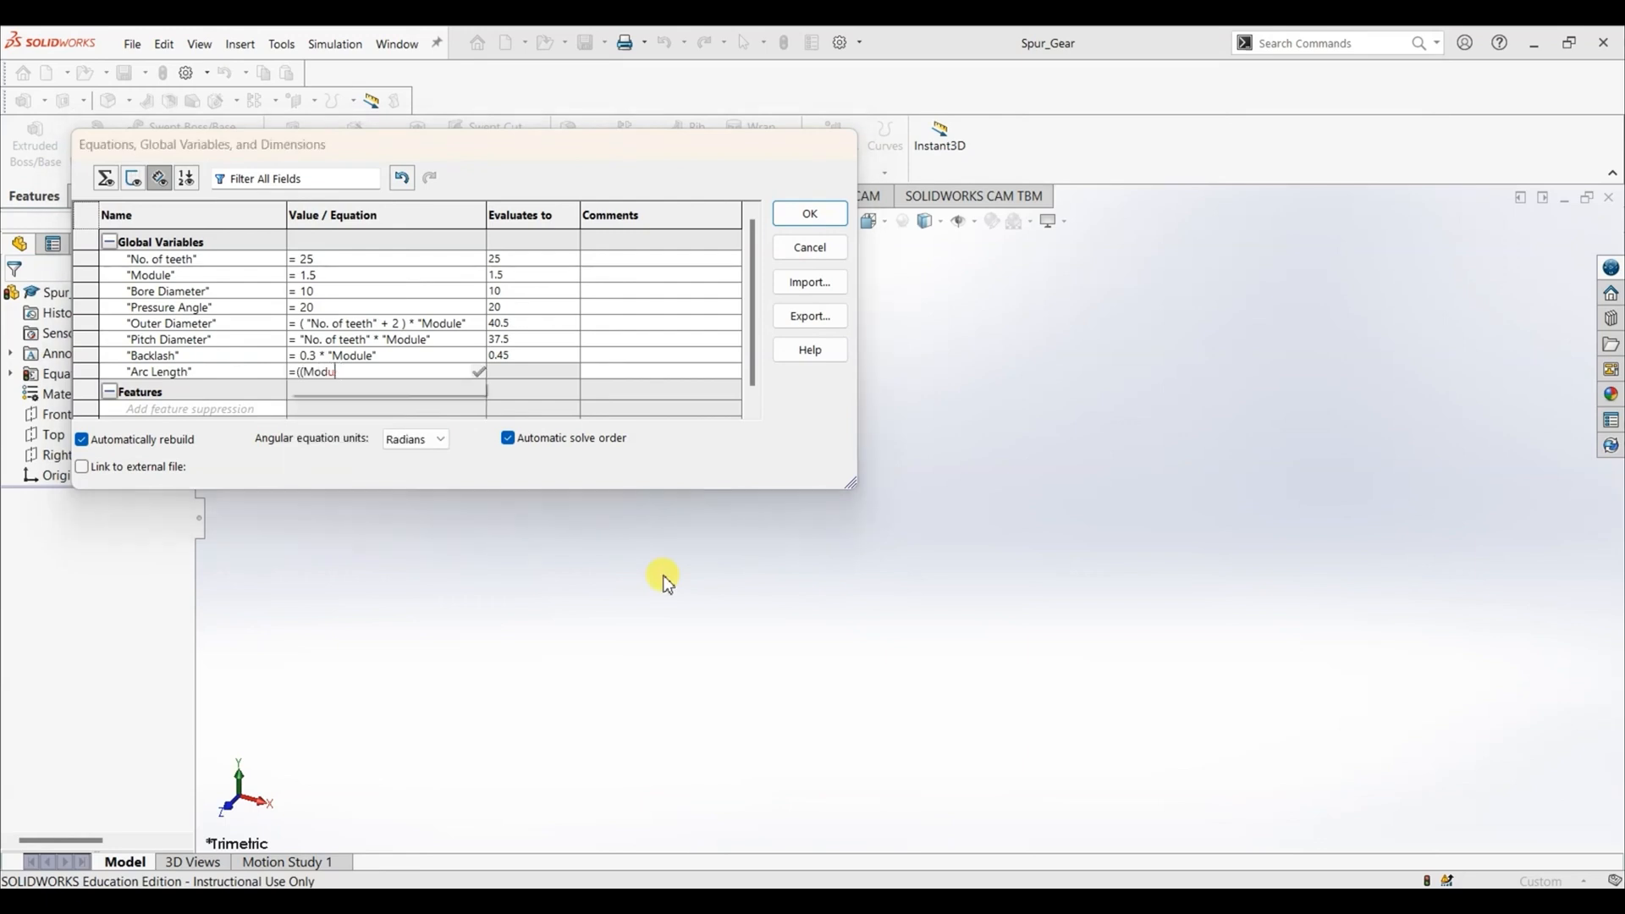
pyautogui.click(404, 412)
pyautogui.write('*')
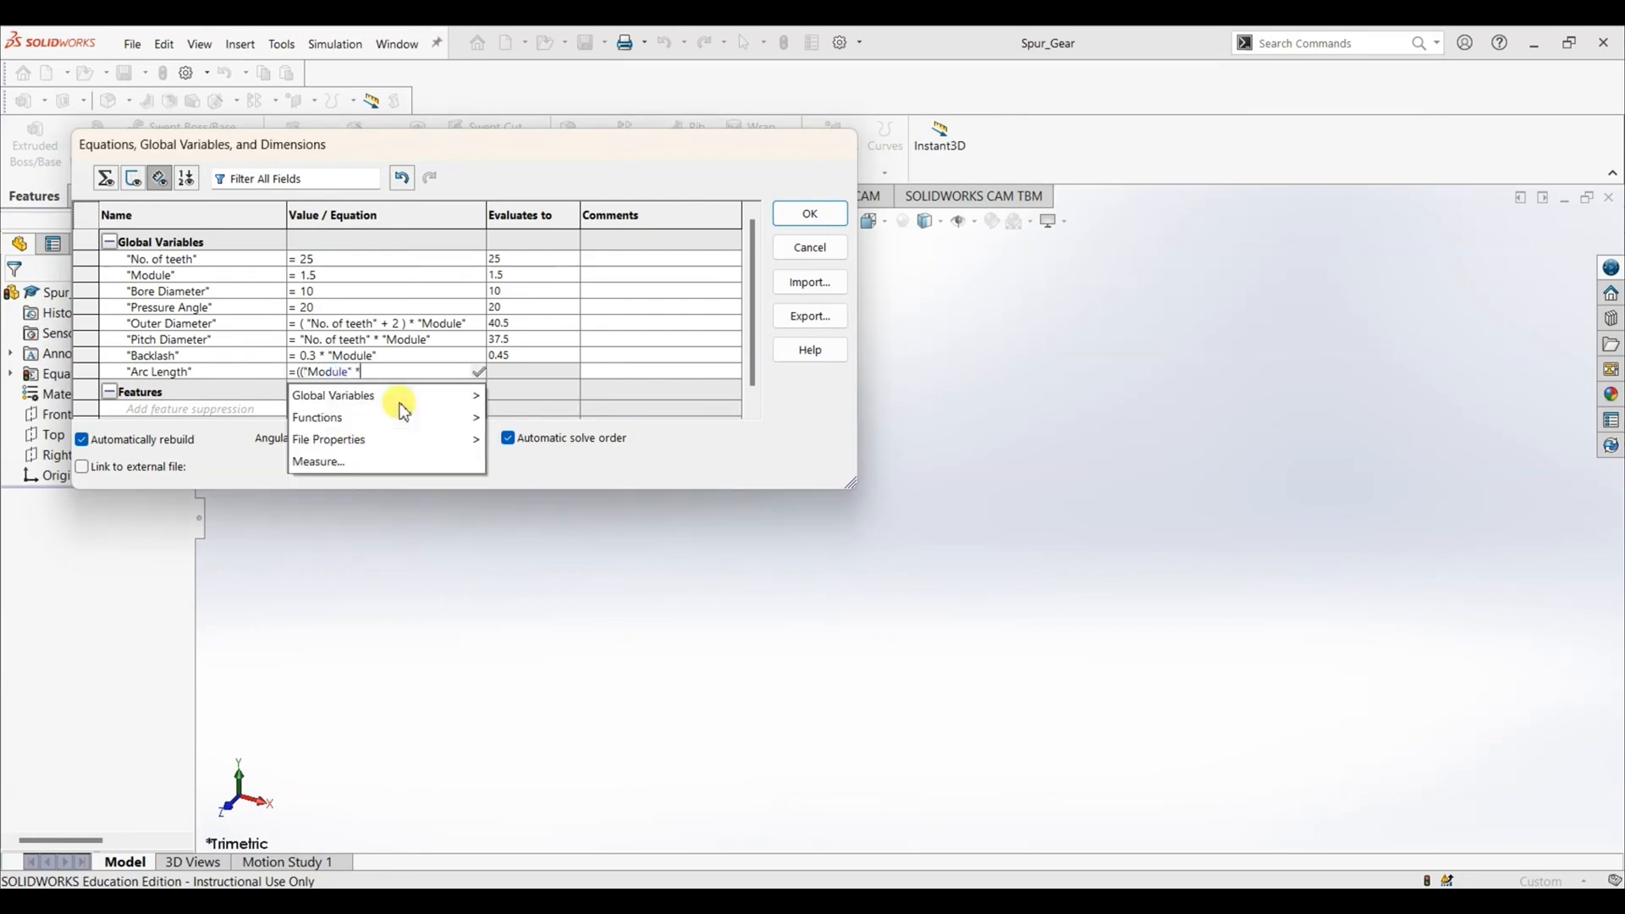
pyautogui.write(' pi')
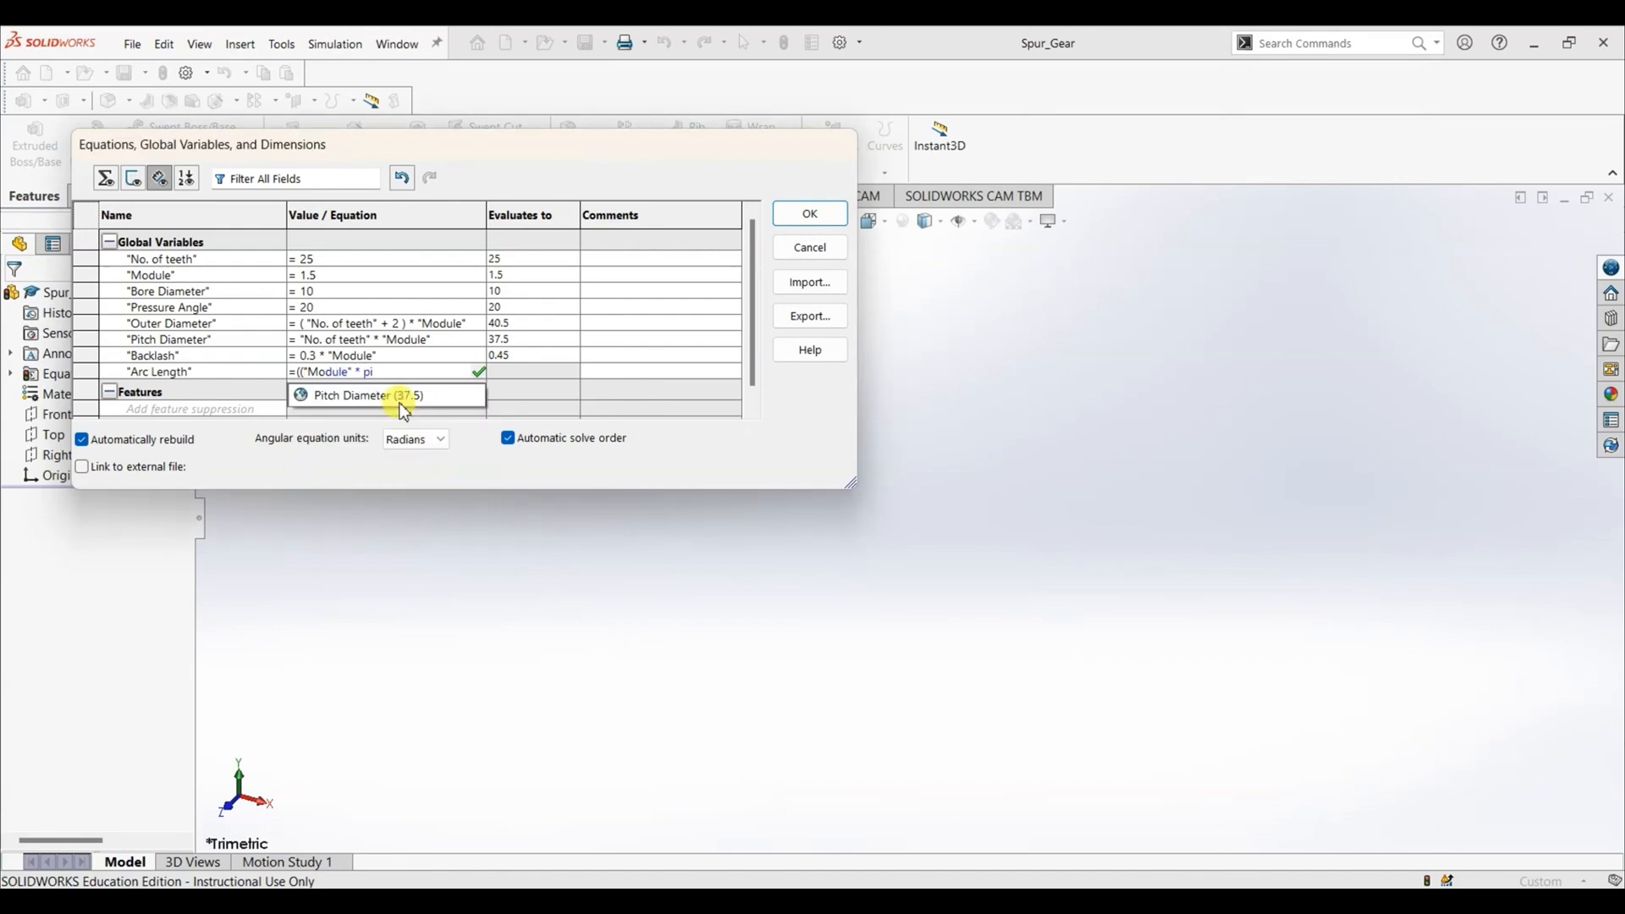
pyautogui.write(' )')
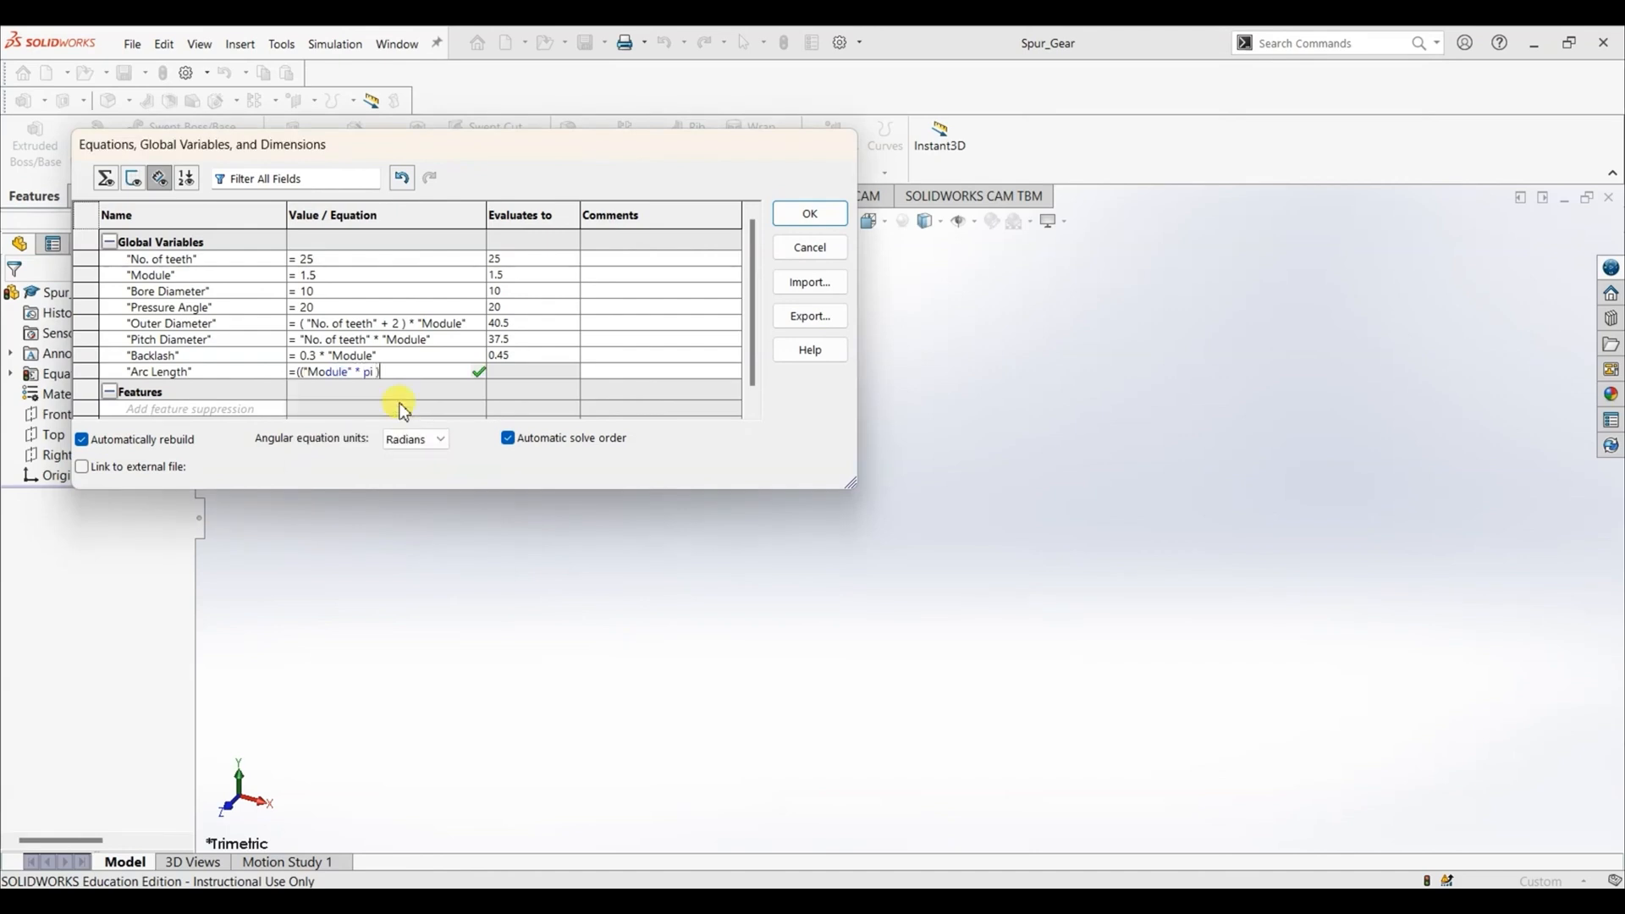
pyautogui.write('/2')
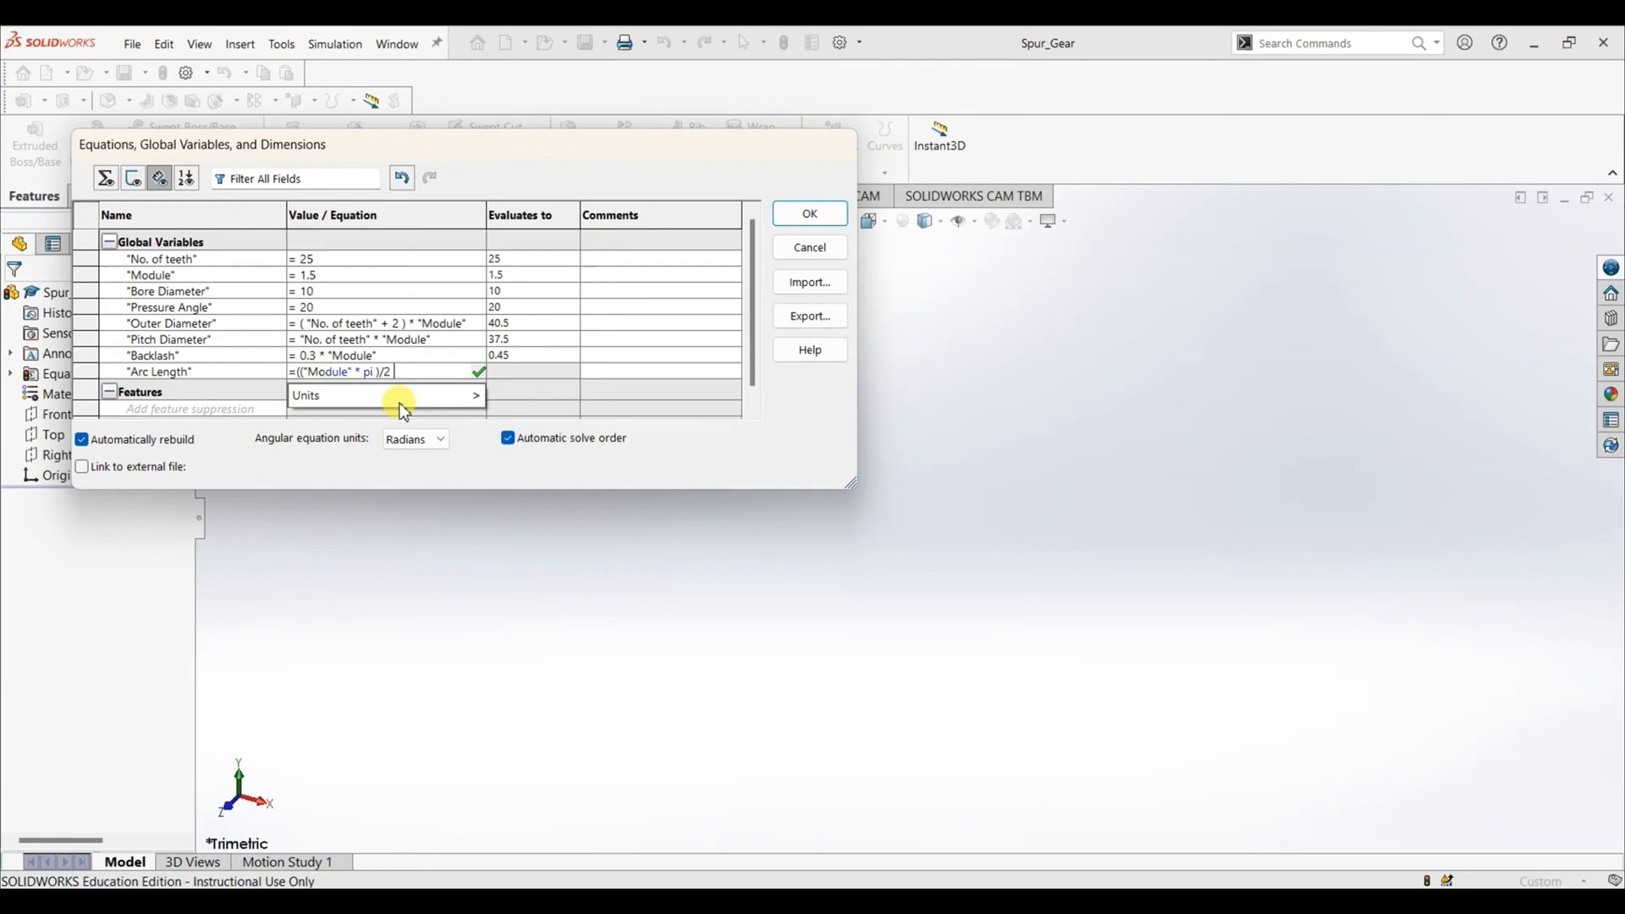
pyautogui.write(' + ')
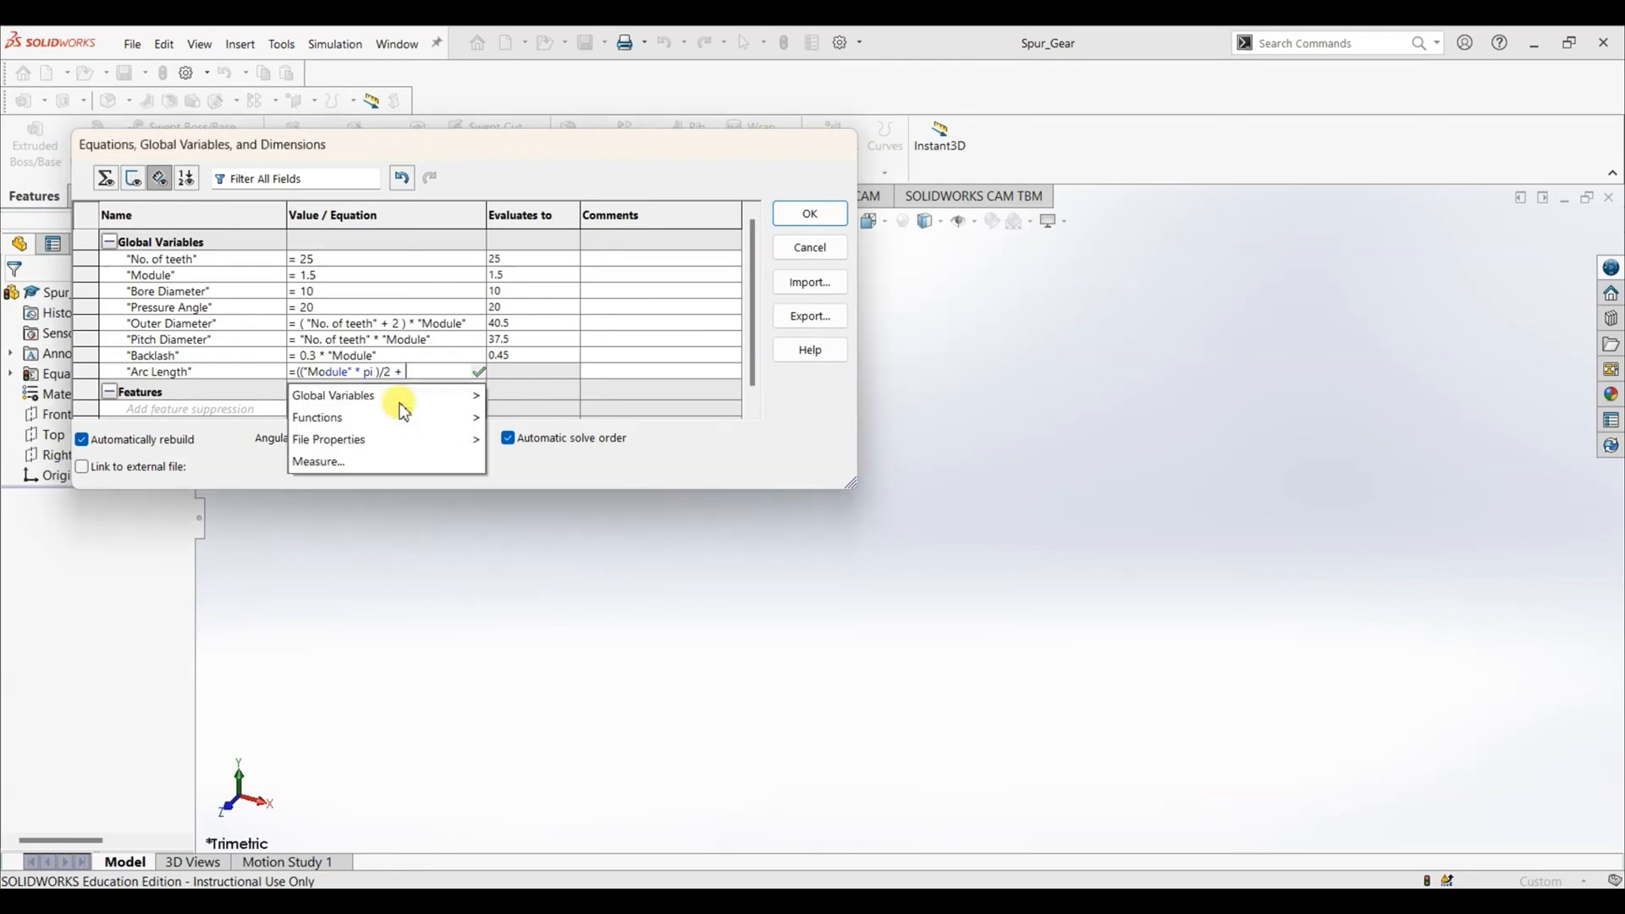
pyautogui.write('B')
pyautogui.click(364, 421)
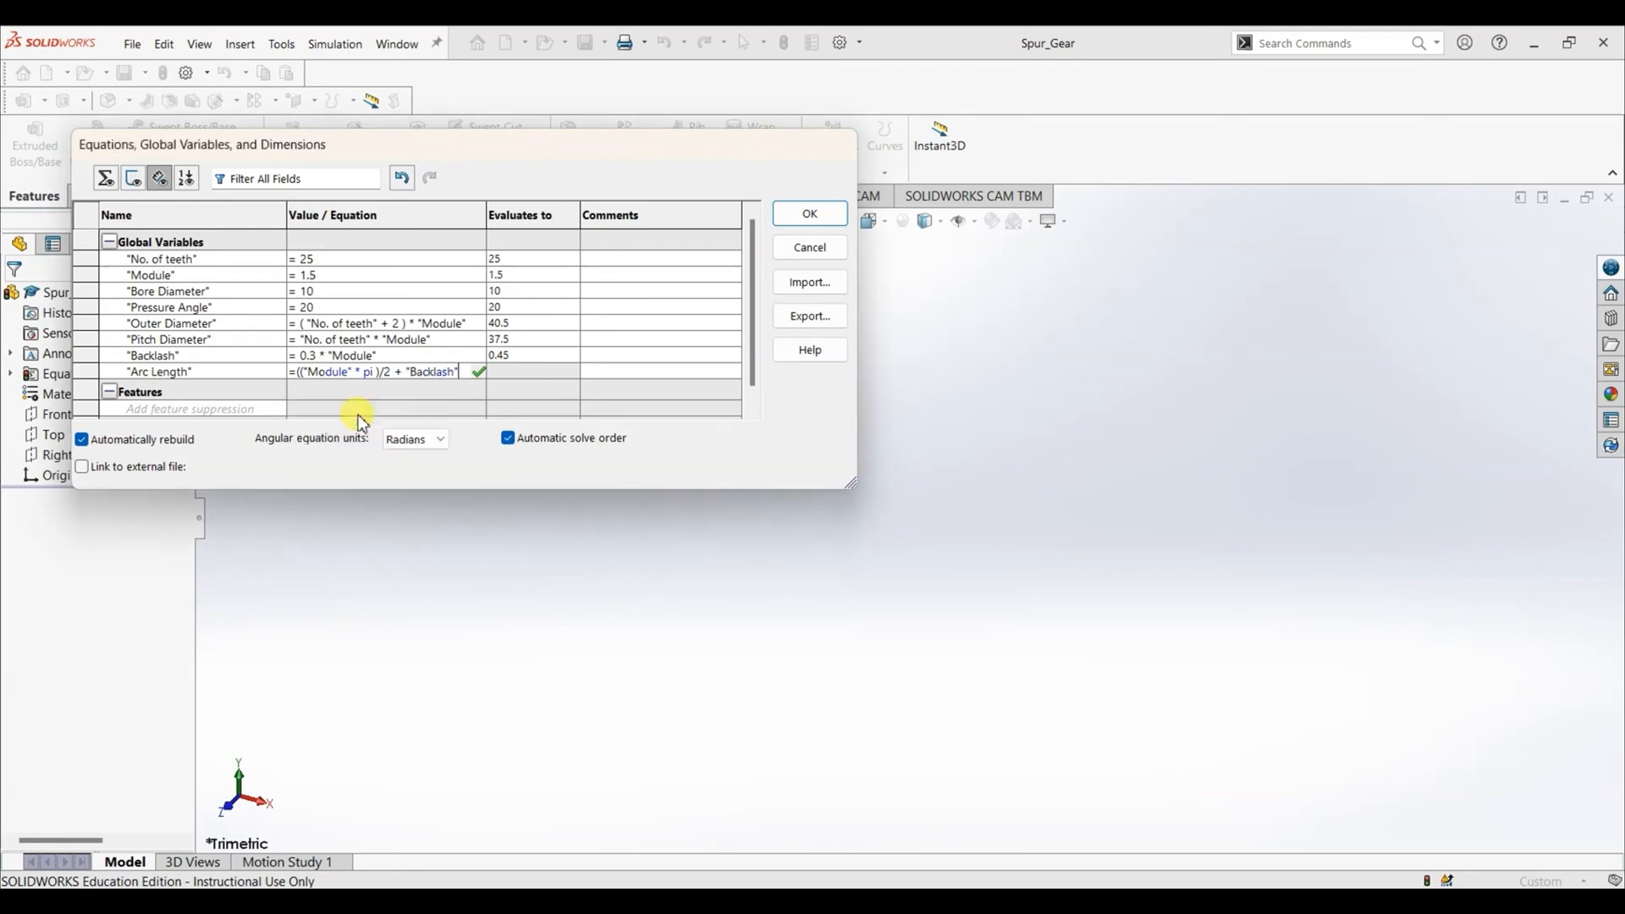
pyautogui.click(478, 374)
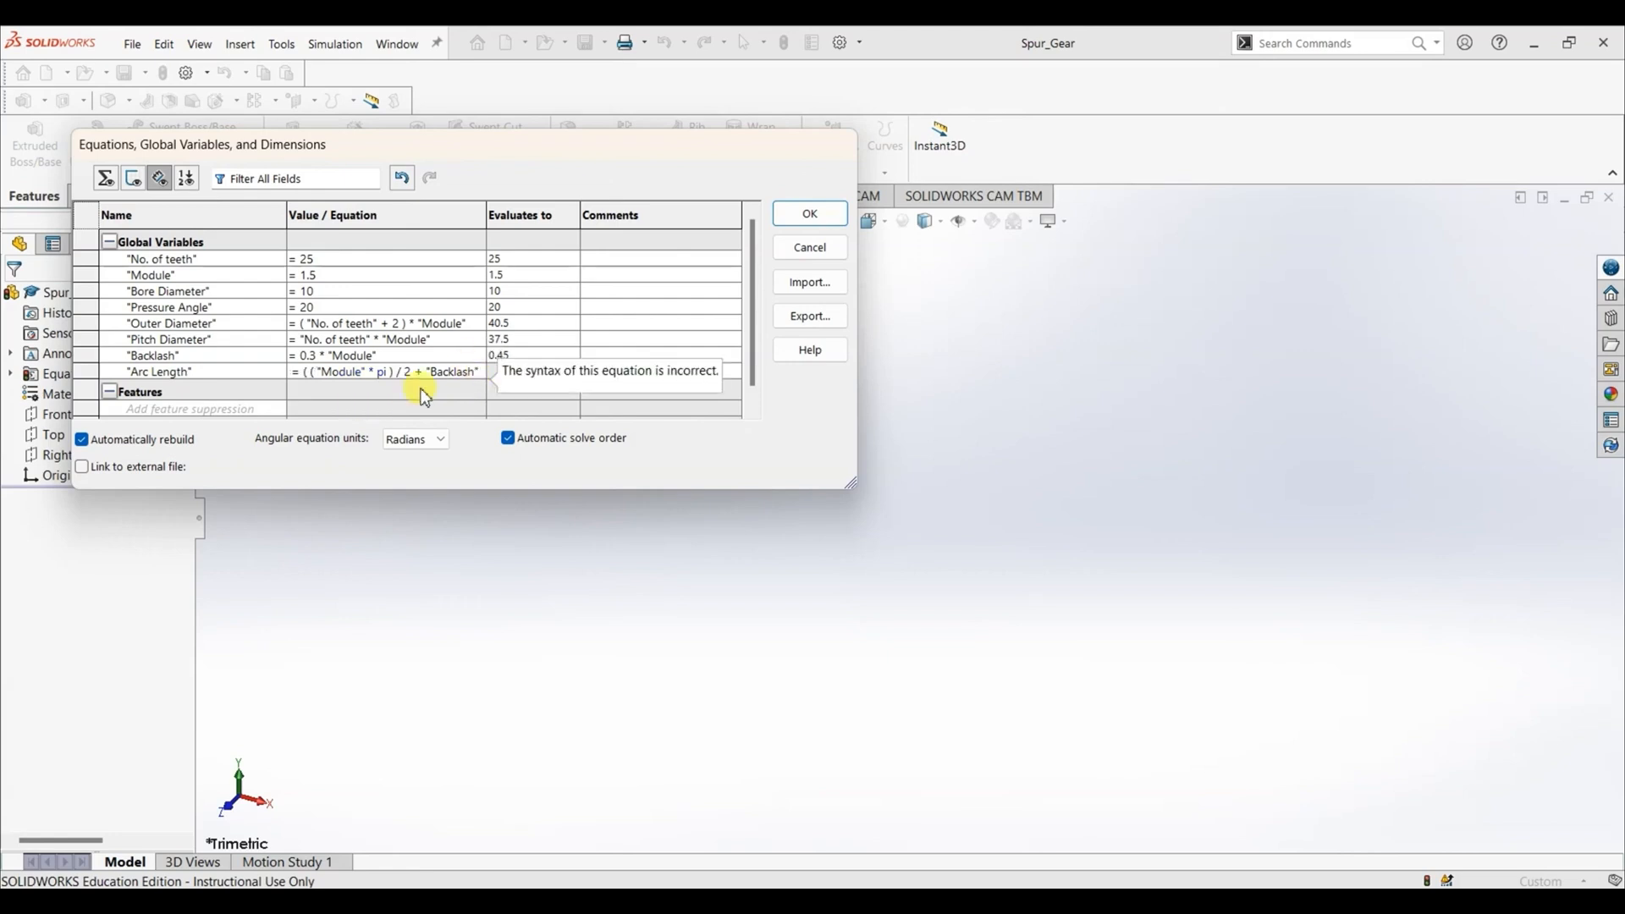
# - Add the missing closing parenthesis after the 2 in the Arc Length equation, giving (("Module" * pi) / 2) + "Backlash"
pyautogui.click(404, 372)
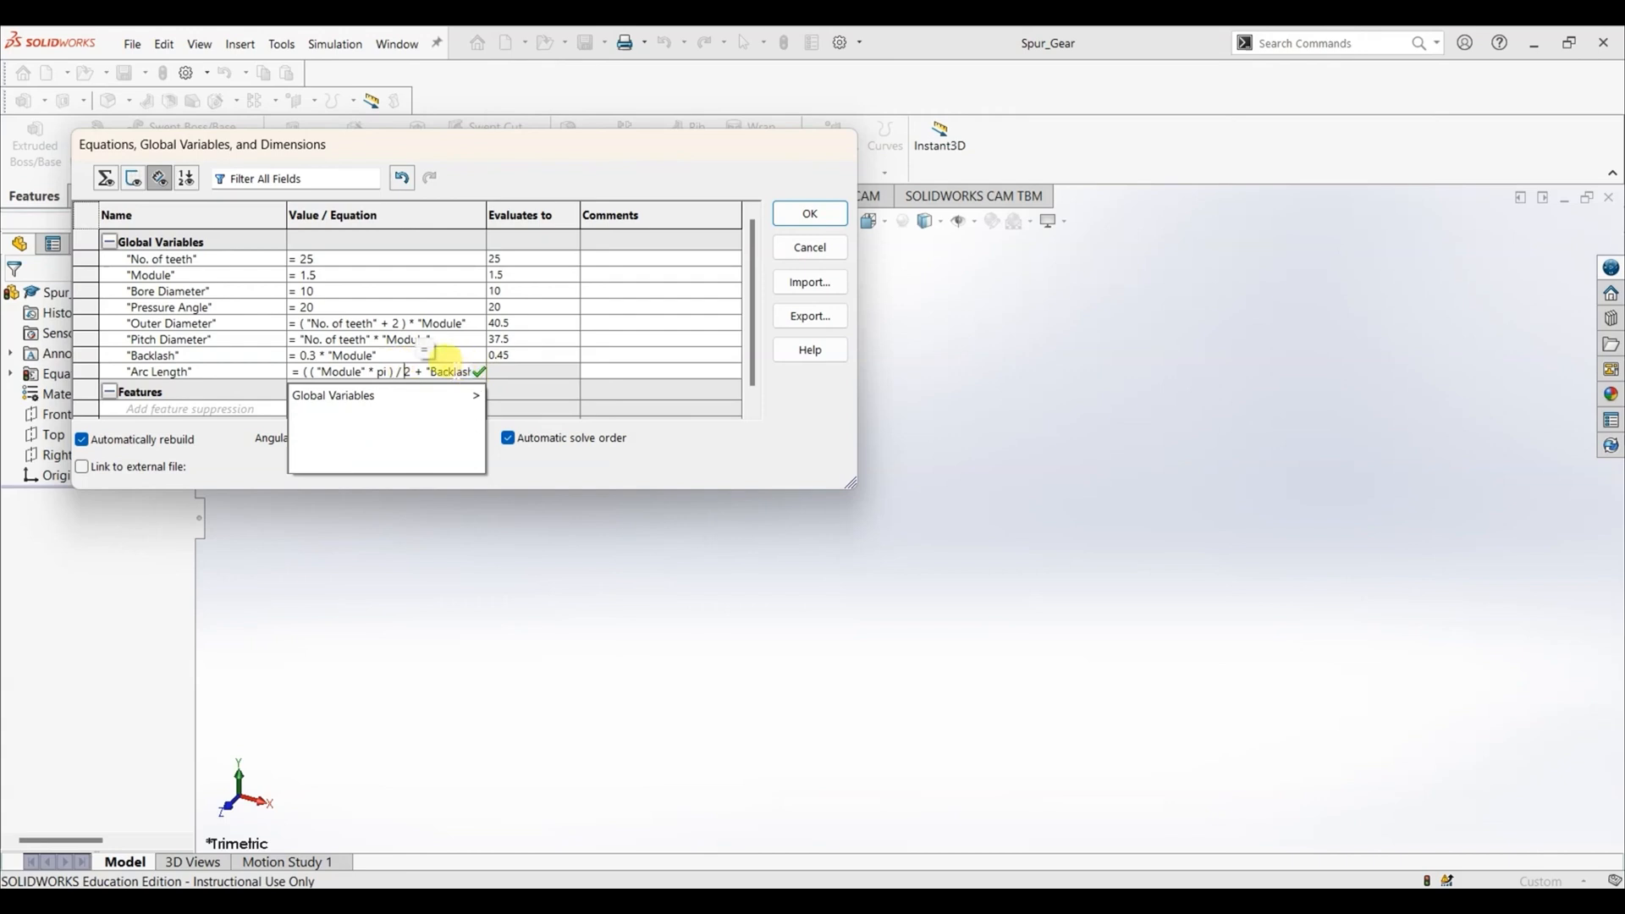
pyautogui.press('Right')
pyautogui.press('Right')
pyautogui.press('Right')
pyautogui.press('Right')
pyautogui.press('Right')
pyautogui.press('Right')
pyautogui.press('Right')
pyautogui.press('Right')
pyautogui.press('Right')
pyautogui.press('Right')
pyautogui.press('Right')
pyautogui.press('Right')
pyautogui.press('Right')
pyautogui.press('Right')
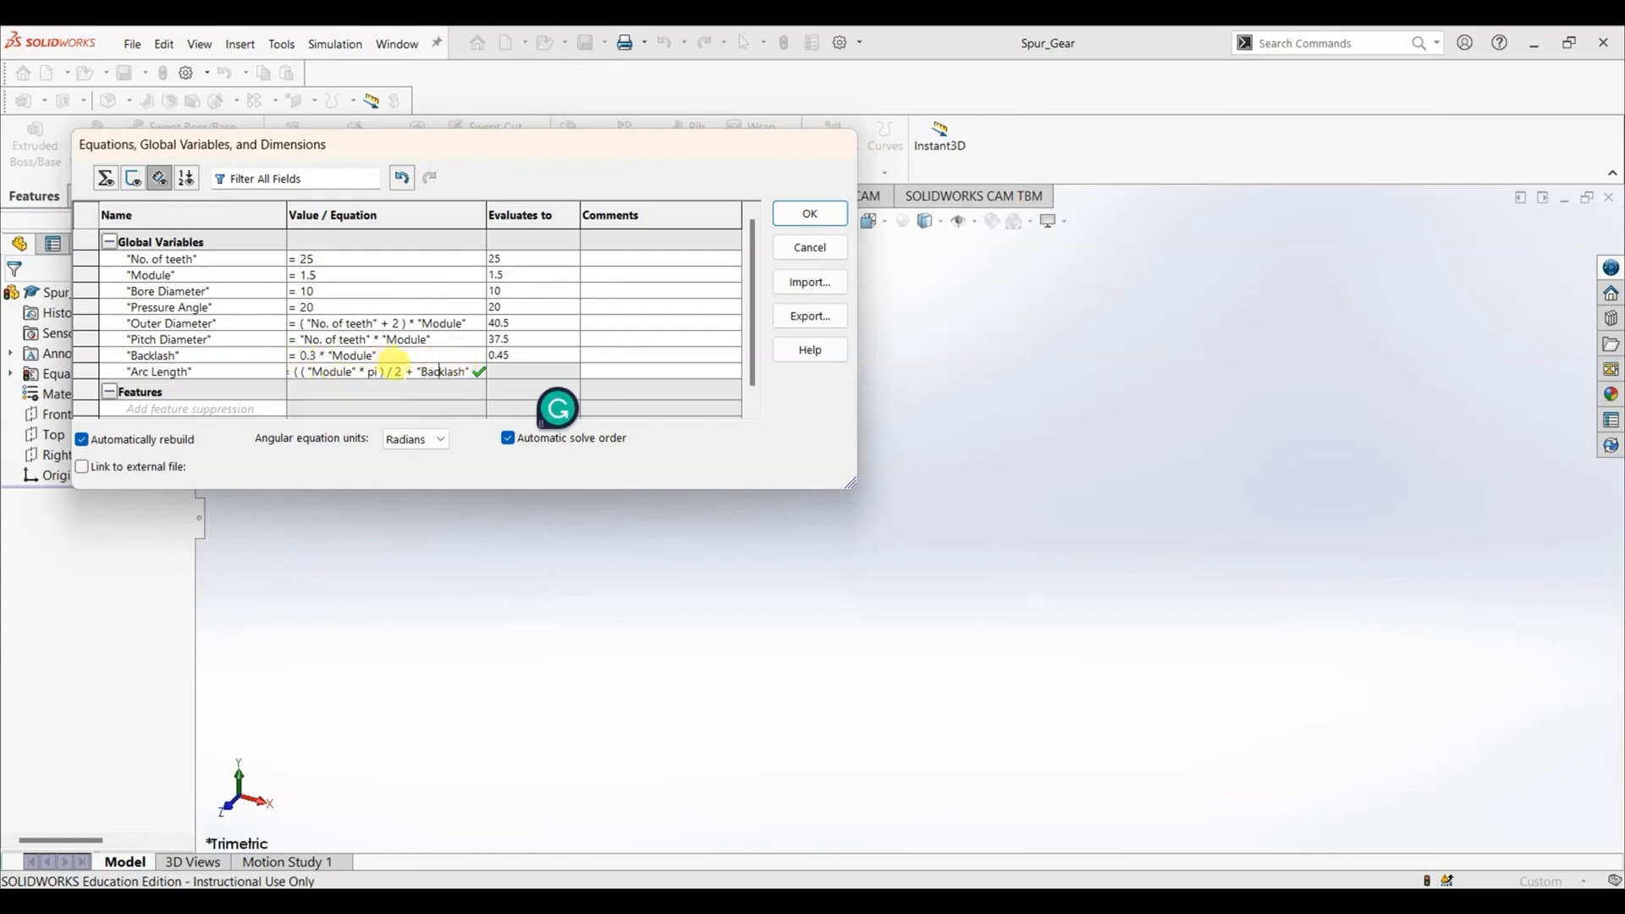
pyautogui.click(402, 371)
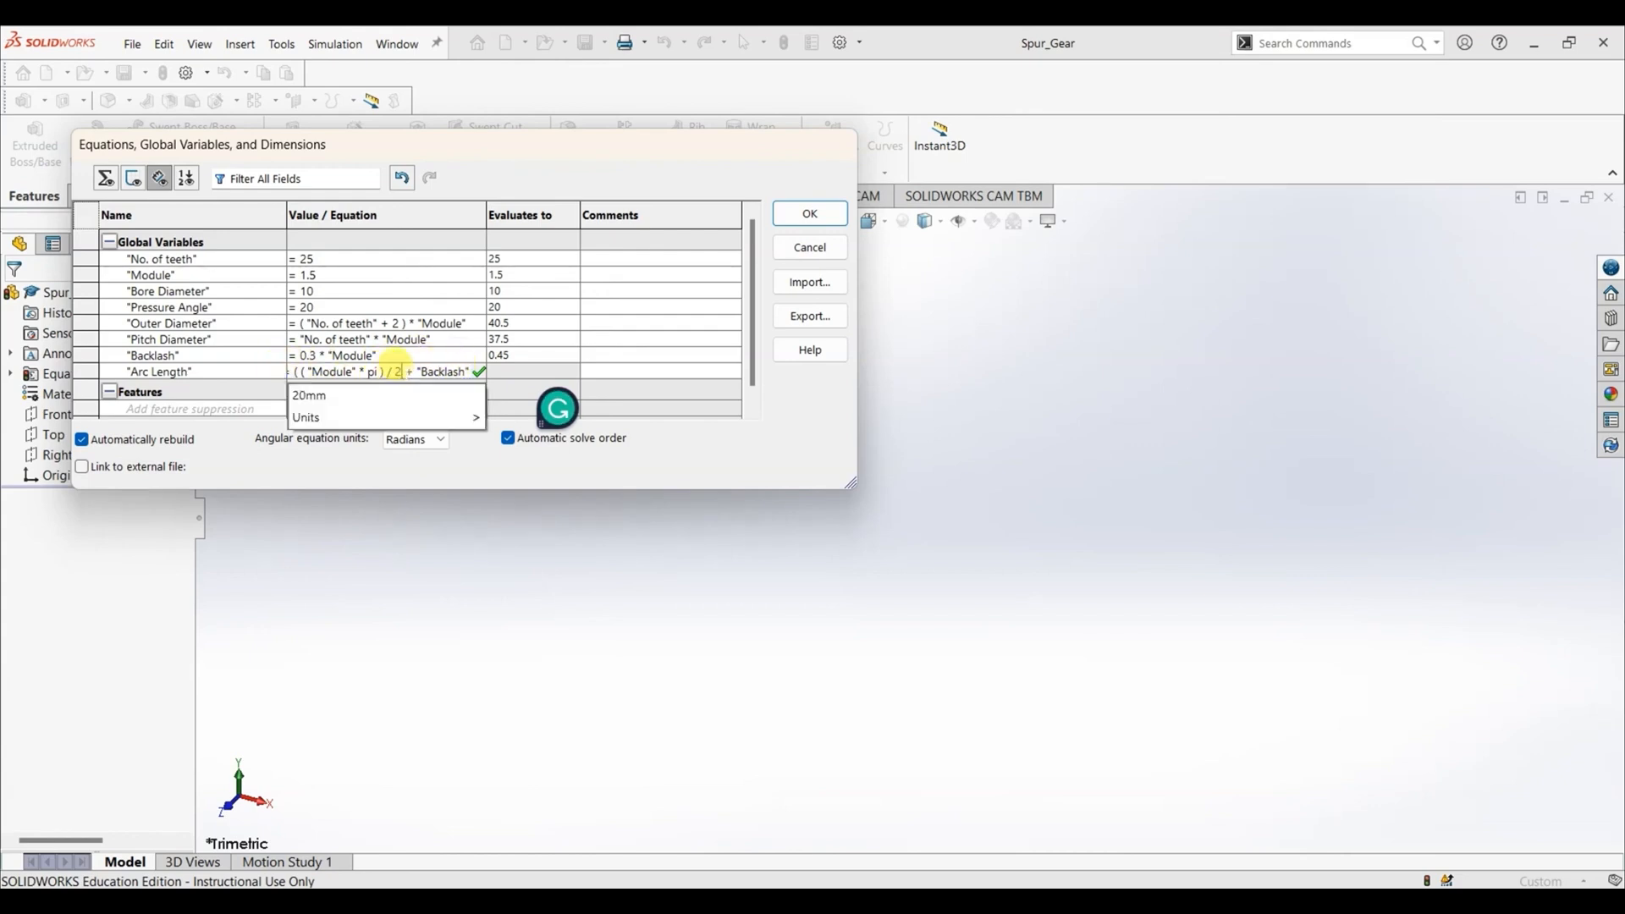
pyautogui.write(')')
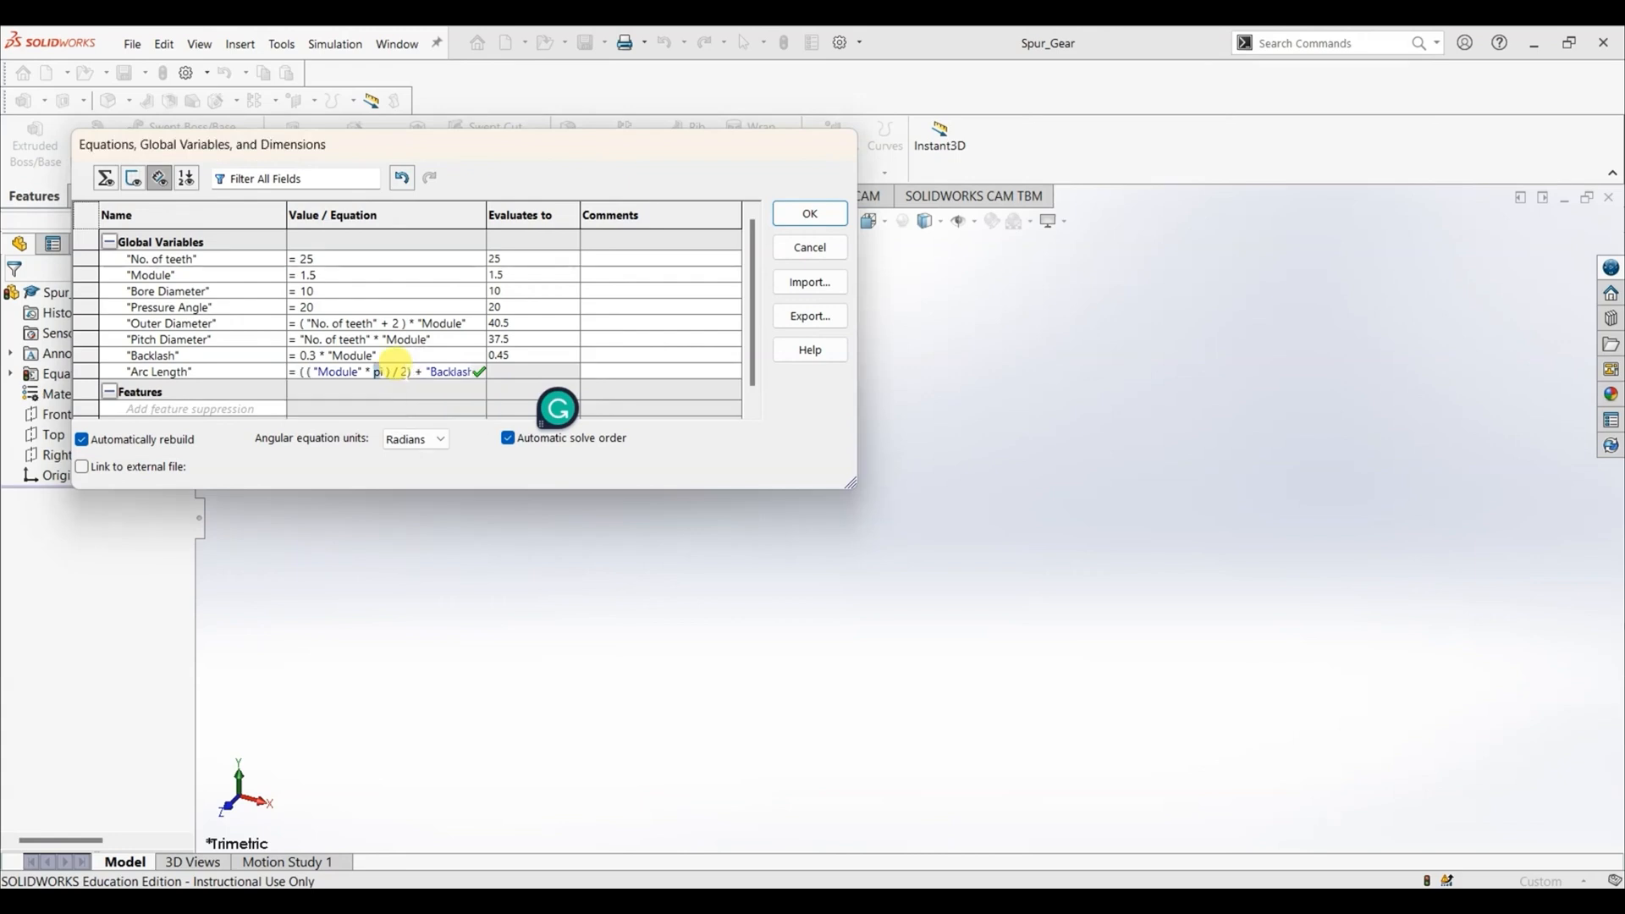
pyautogui.click(481, 374)
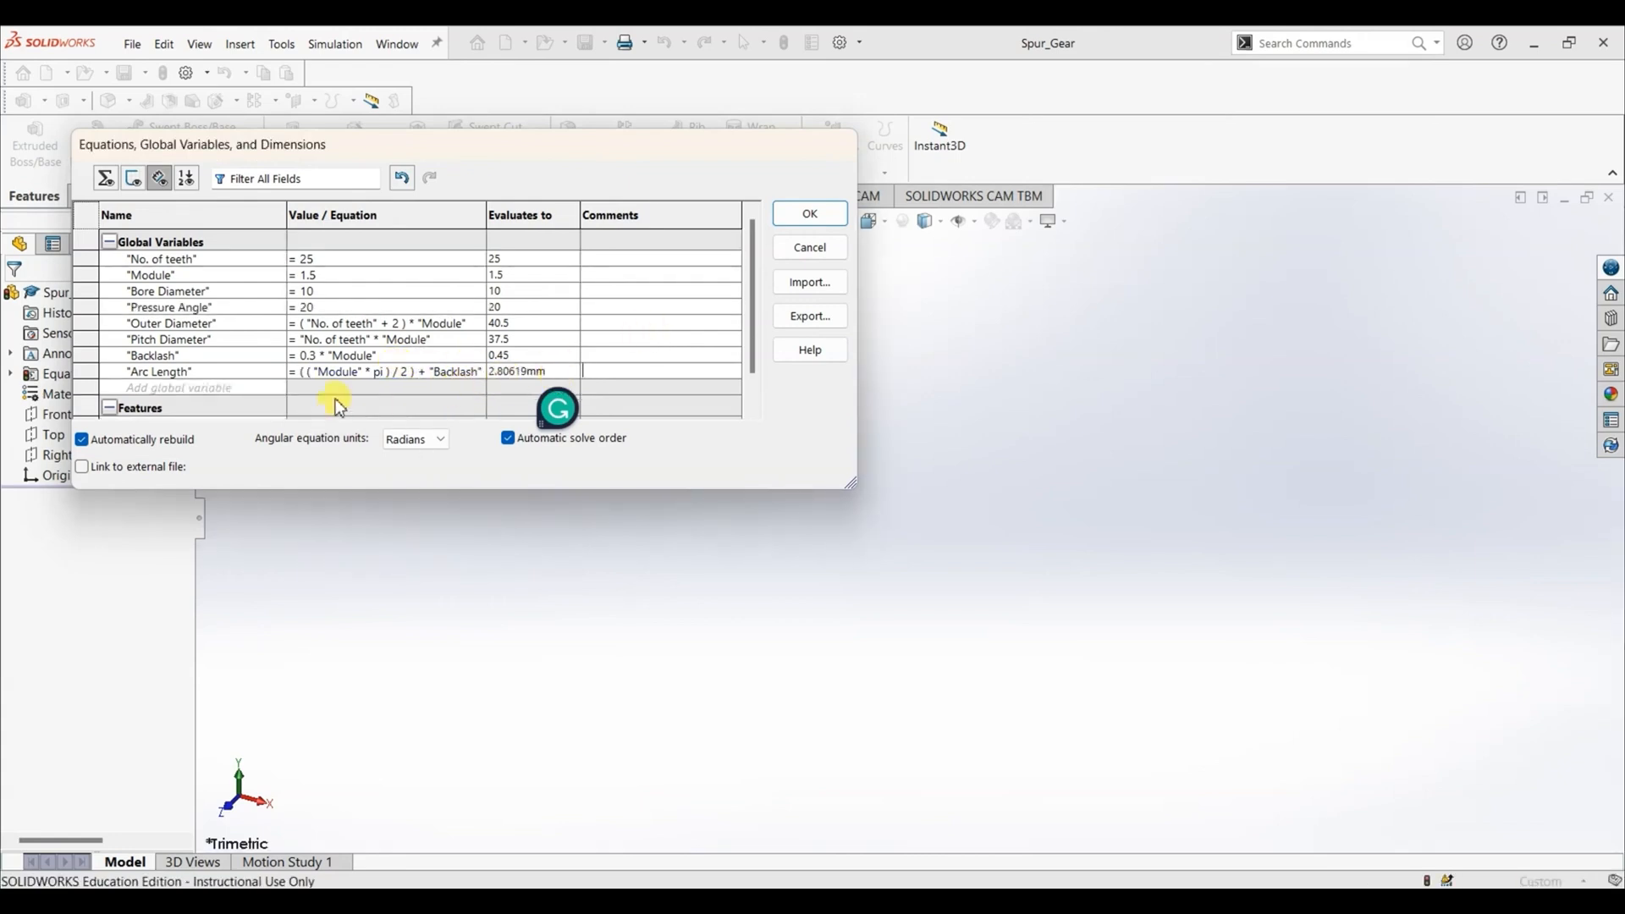
# - Check the equations slide and add a global variable named "Fillet Radius" with the equation 0.38 * "Module"
pyautogui.click(221, 385)
pyautogui.hotkey('alt', 'Tab')
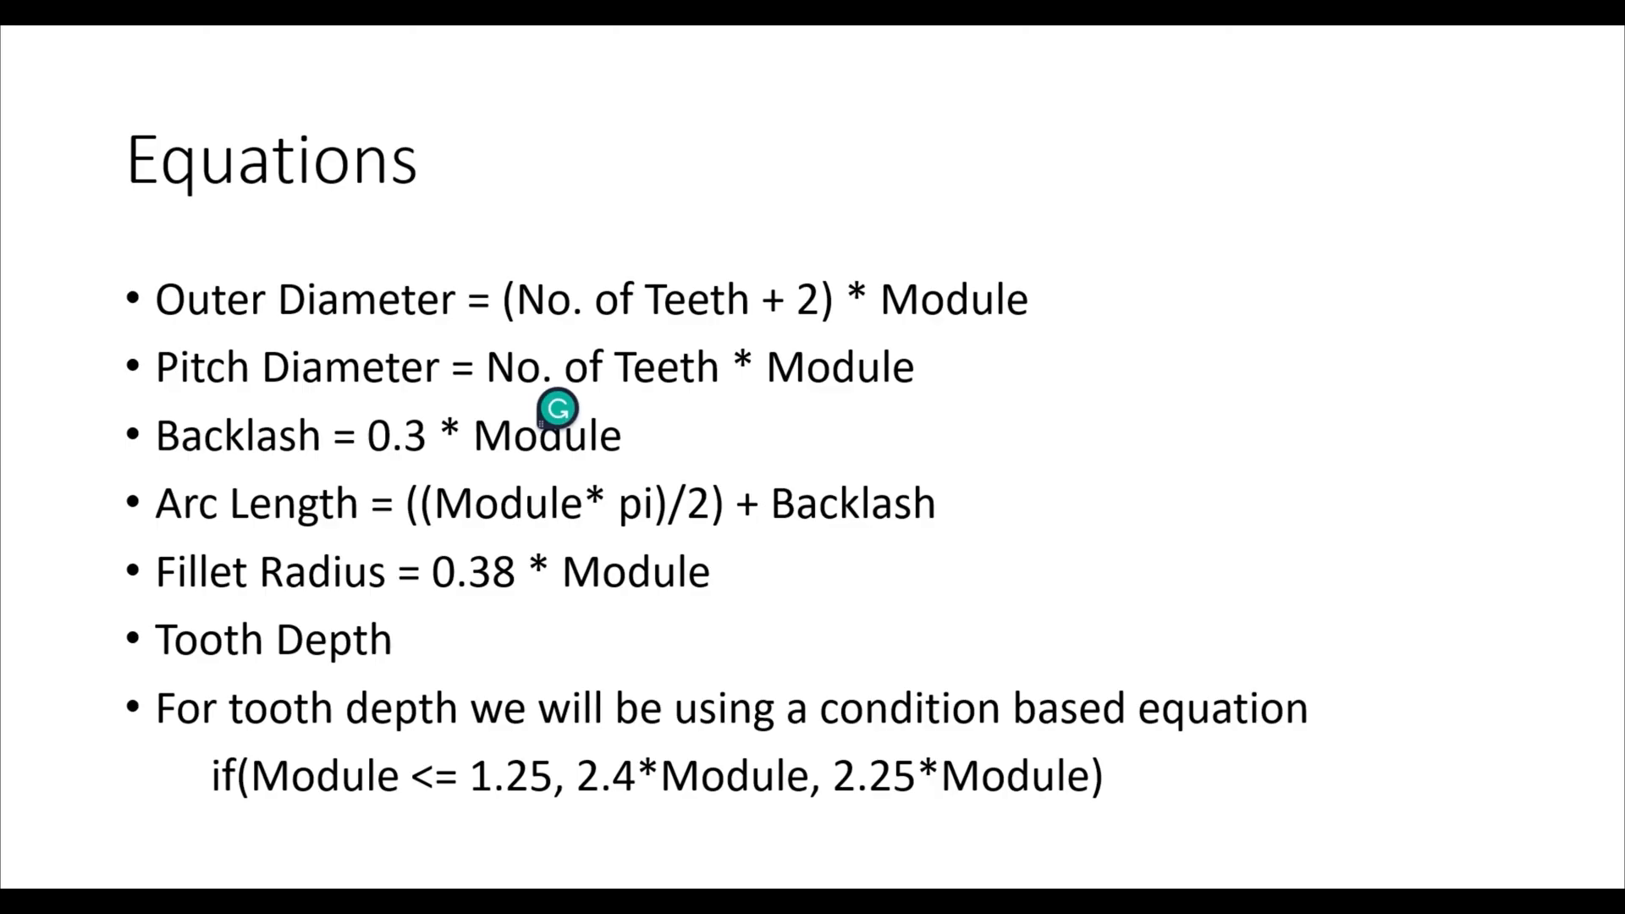
pyautogui.hotkey('alt', 'Tab')
pyautogui.write('Fillet')
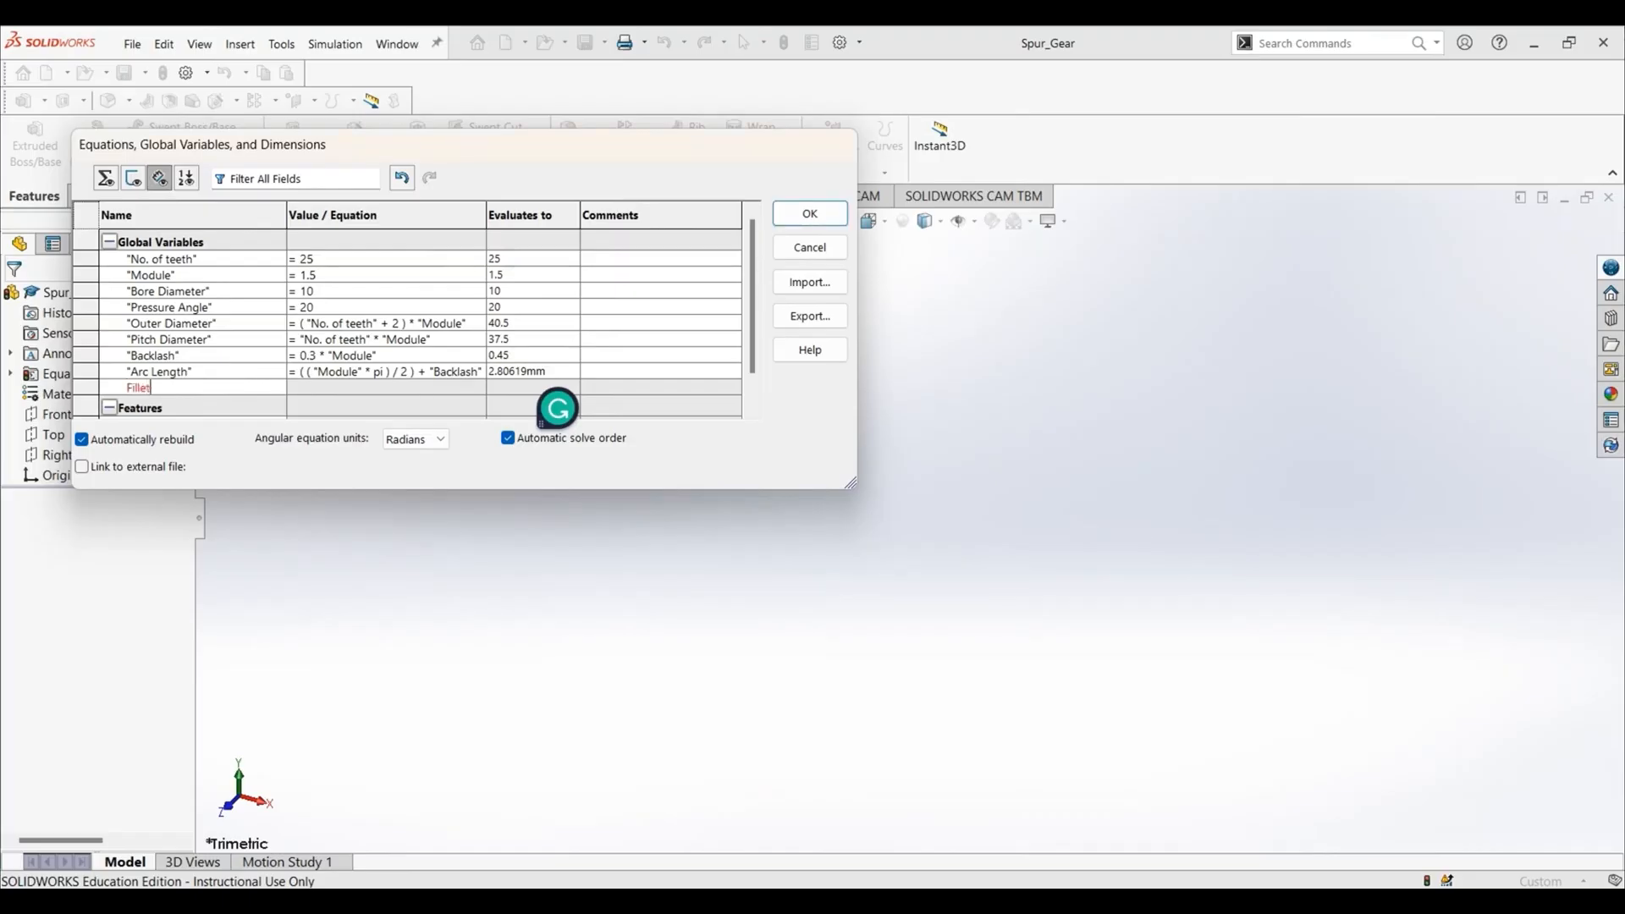
pyautogui.write(' Radius')
pyautogui.press('Tab')
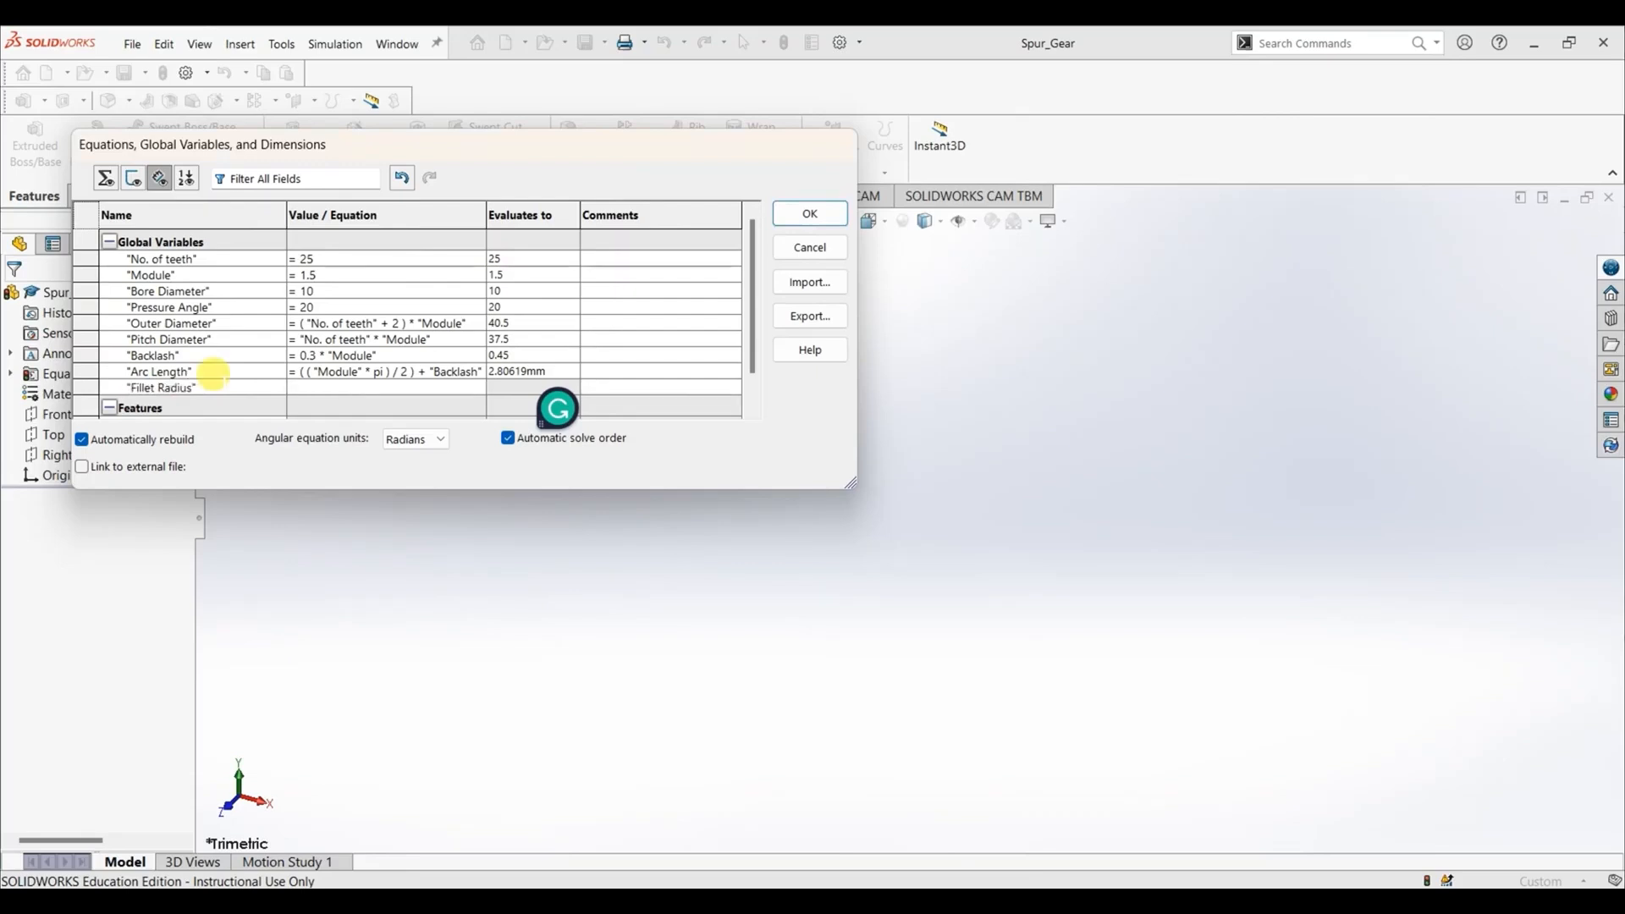
pyautogui.write('0.38 *')
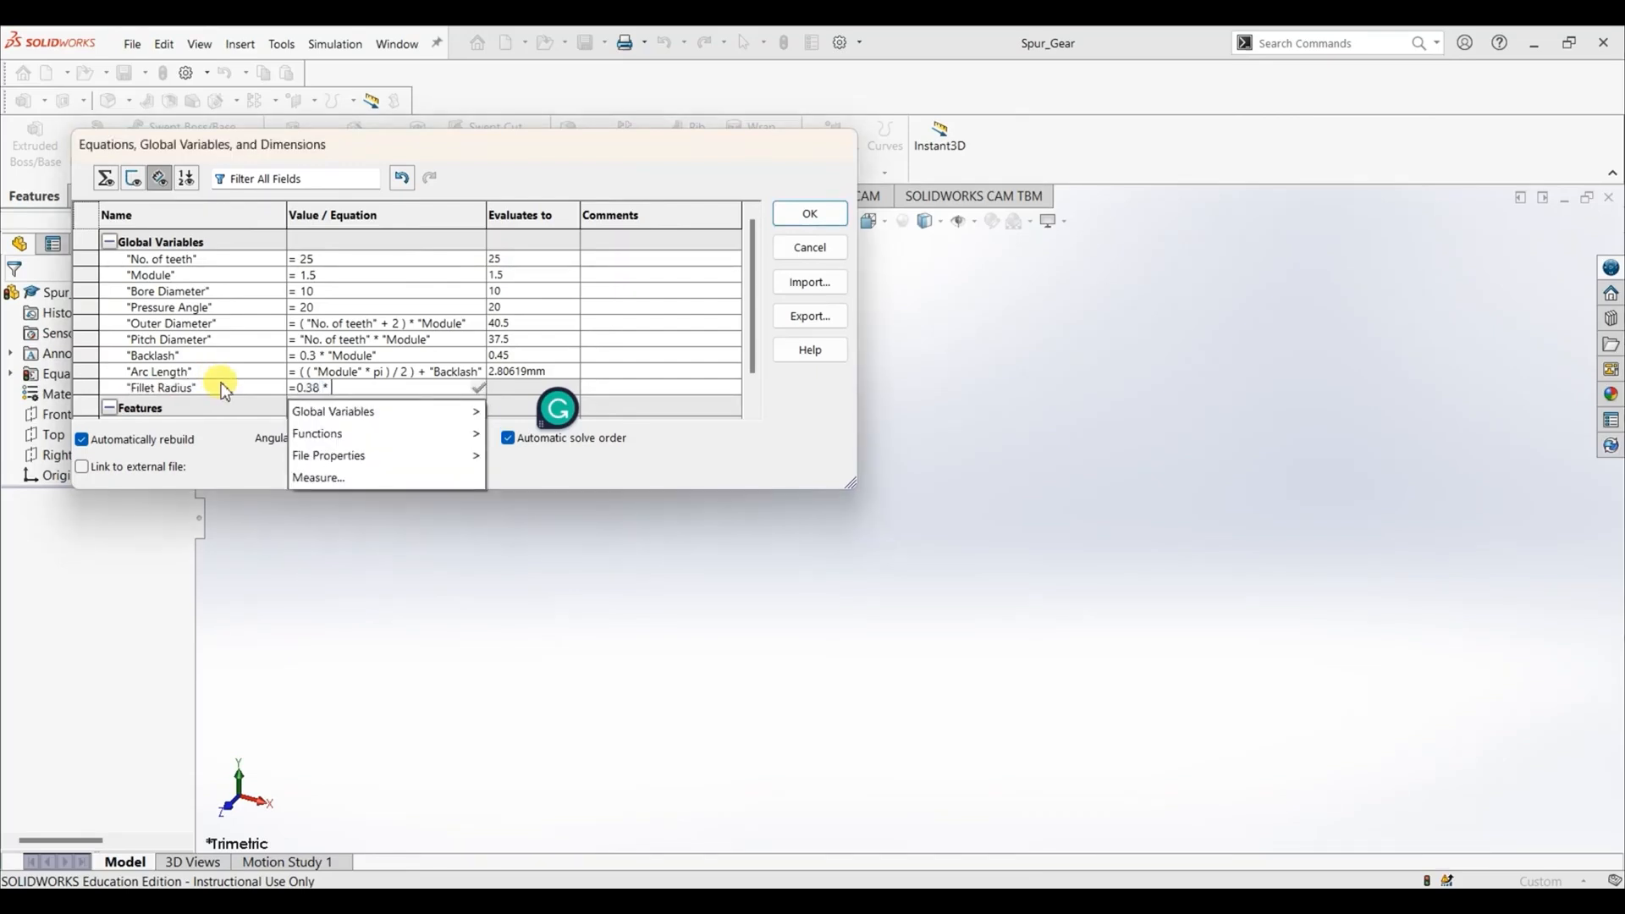
pyautogui.write(' M')
pyautogui.click(352, 413)
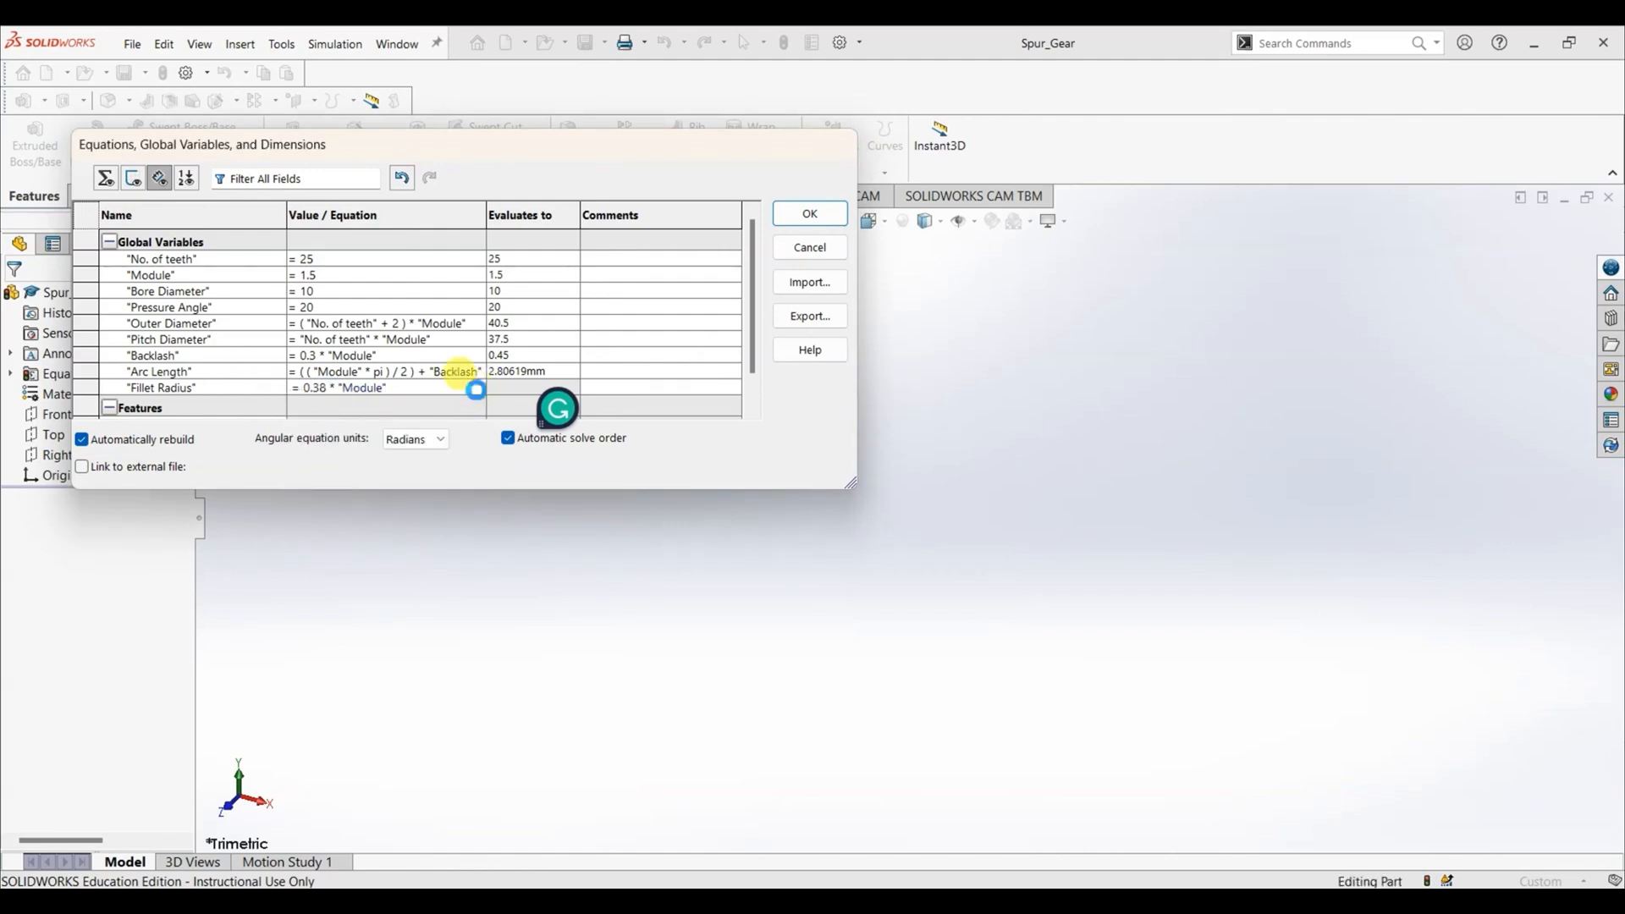
pyautogui.click(479, 390)
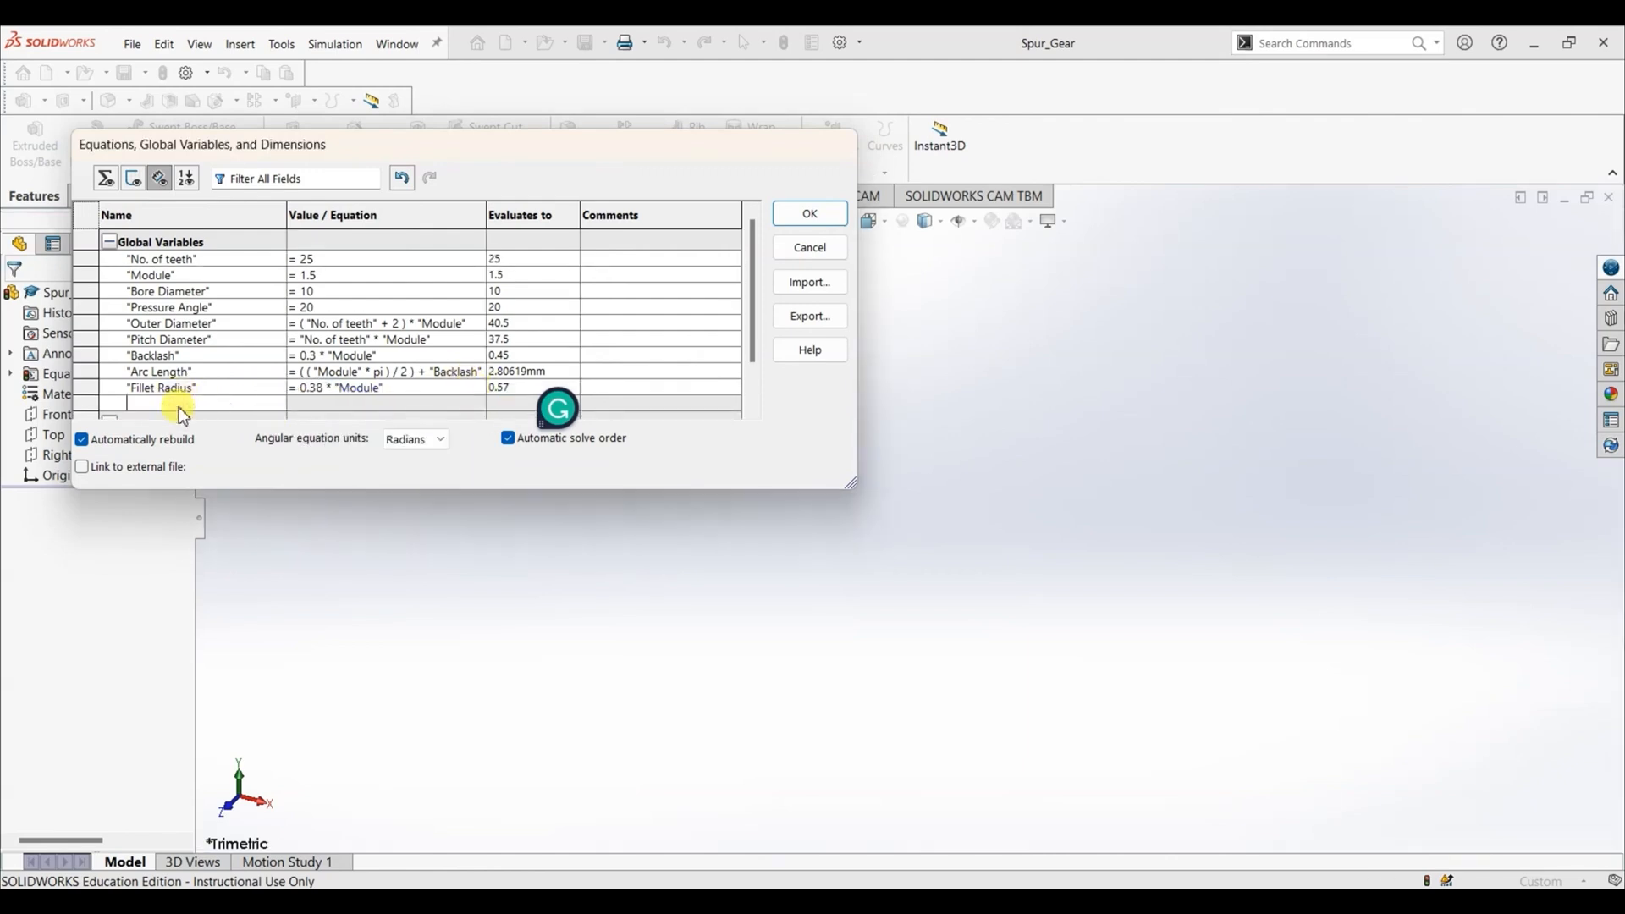
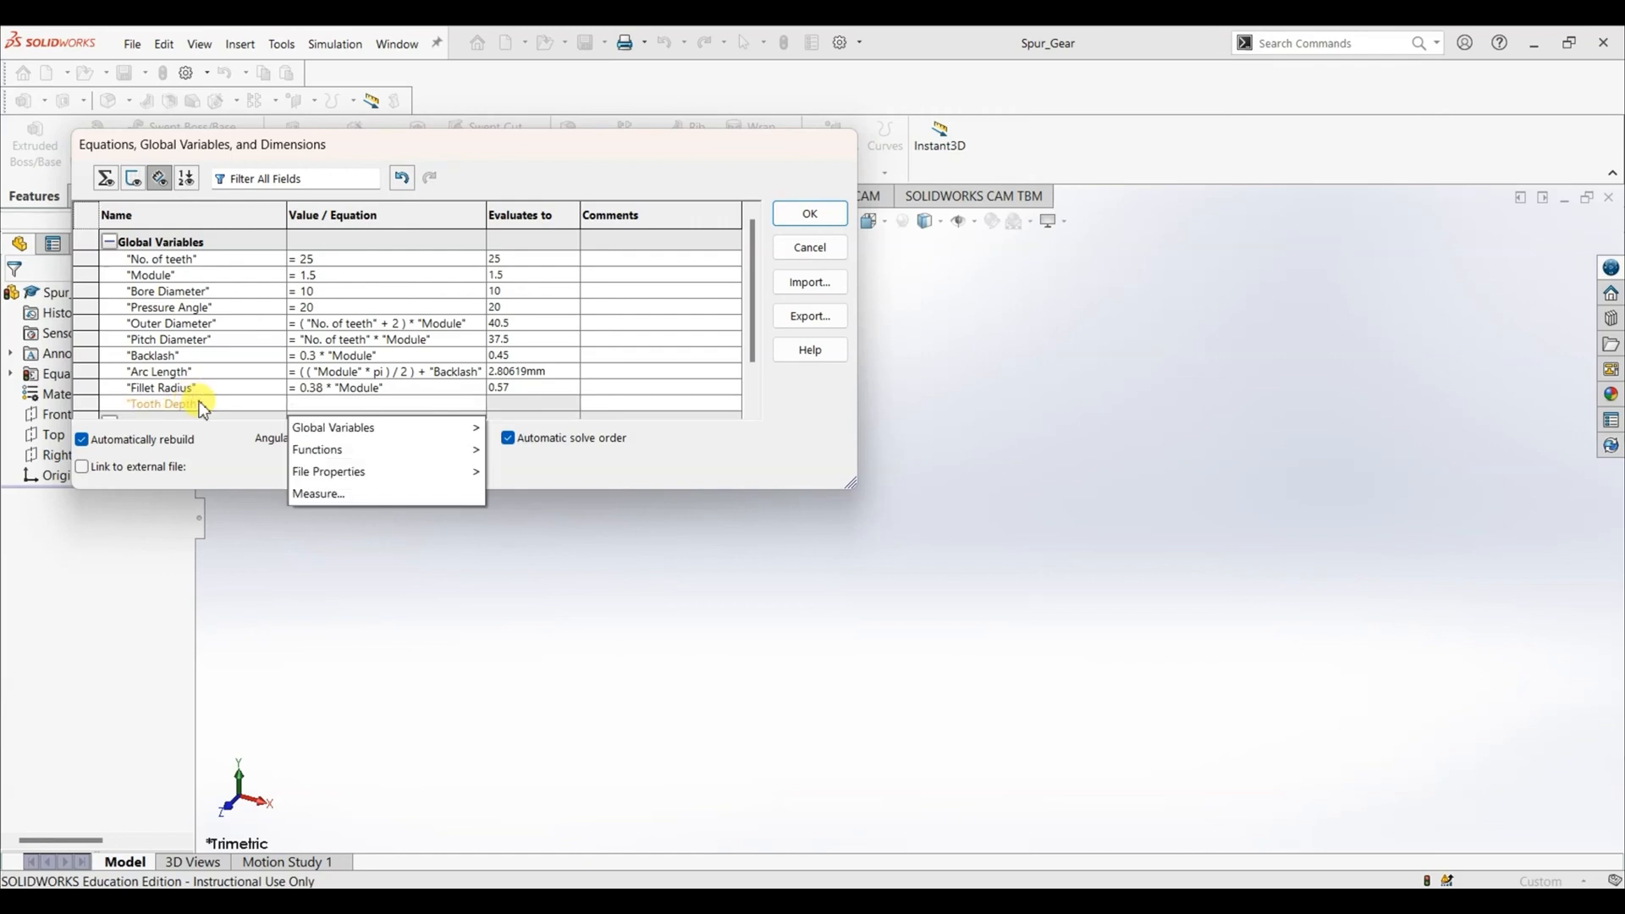
# - Start the Tooth Depth equation as an if() function with the condition "Module" <= 1.25
pyautogui.write('i')
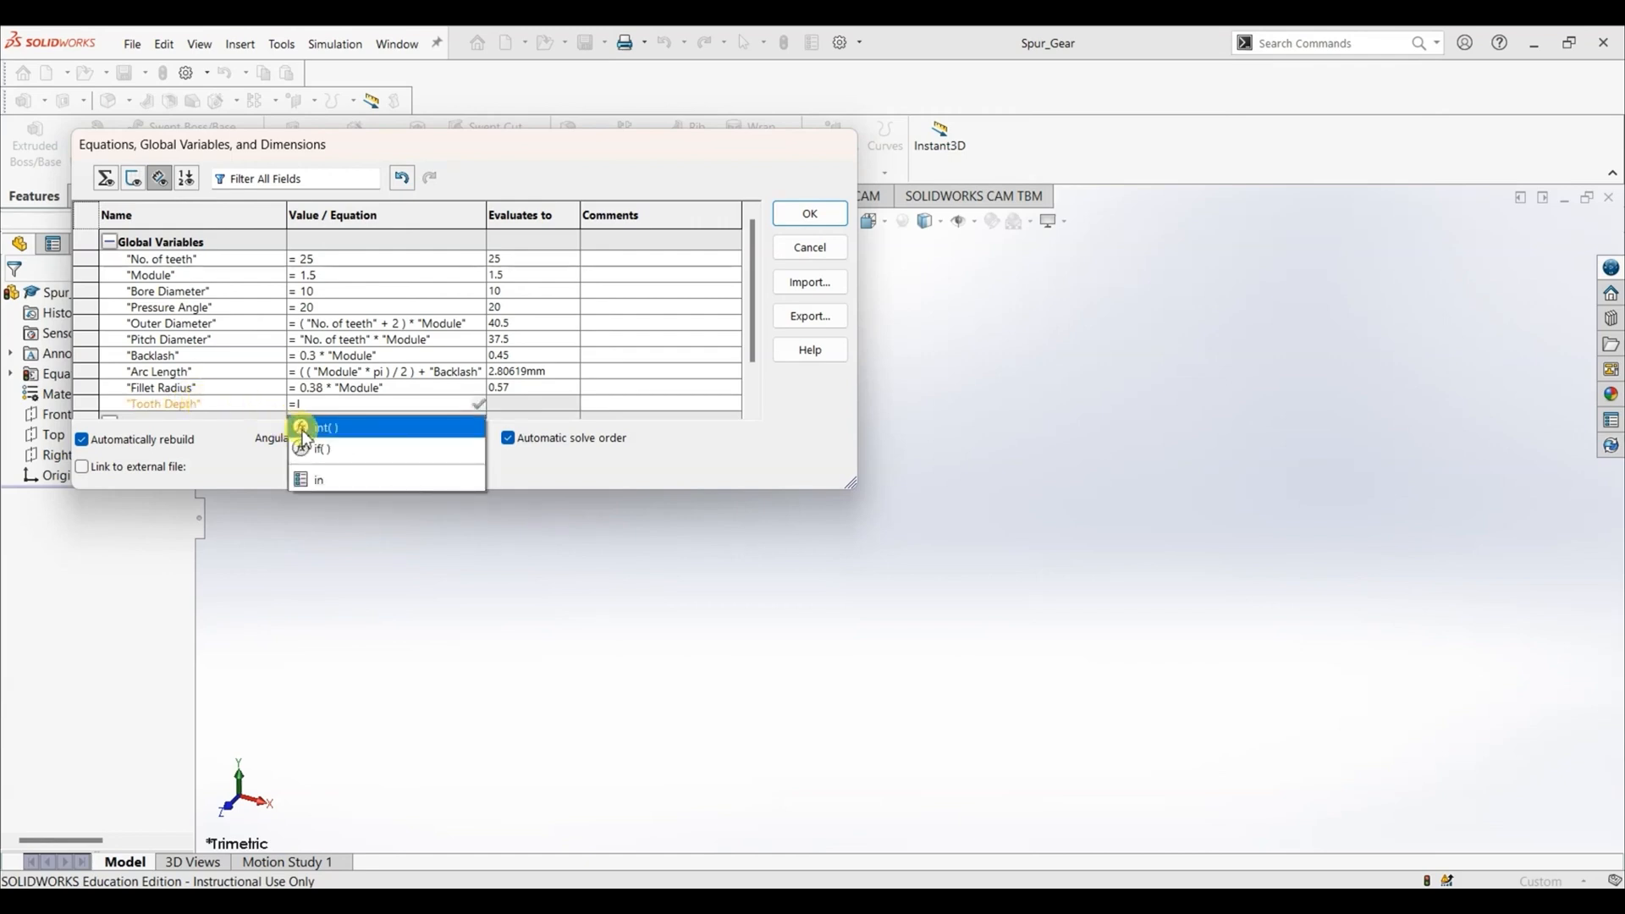
pyautogui.click(326, 450)
pyautogui.write('"M')
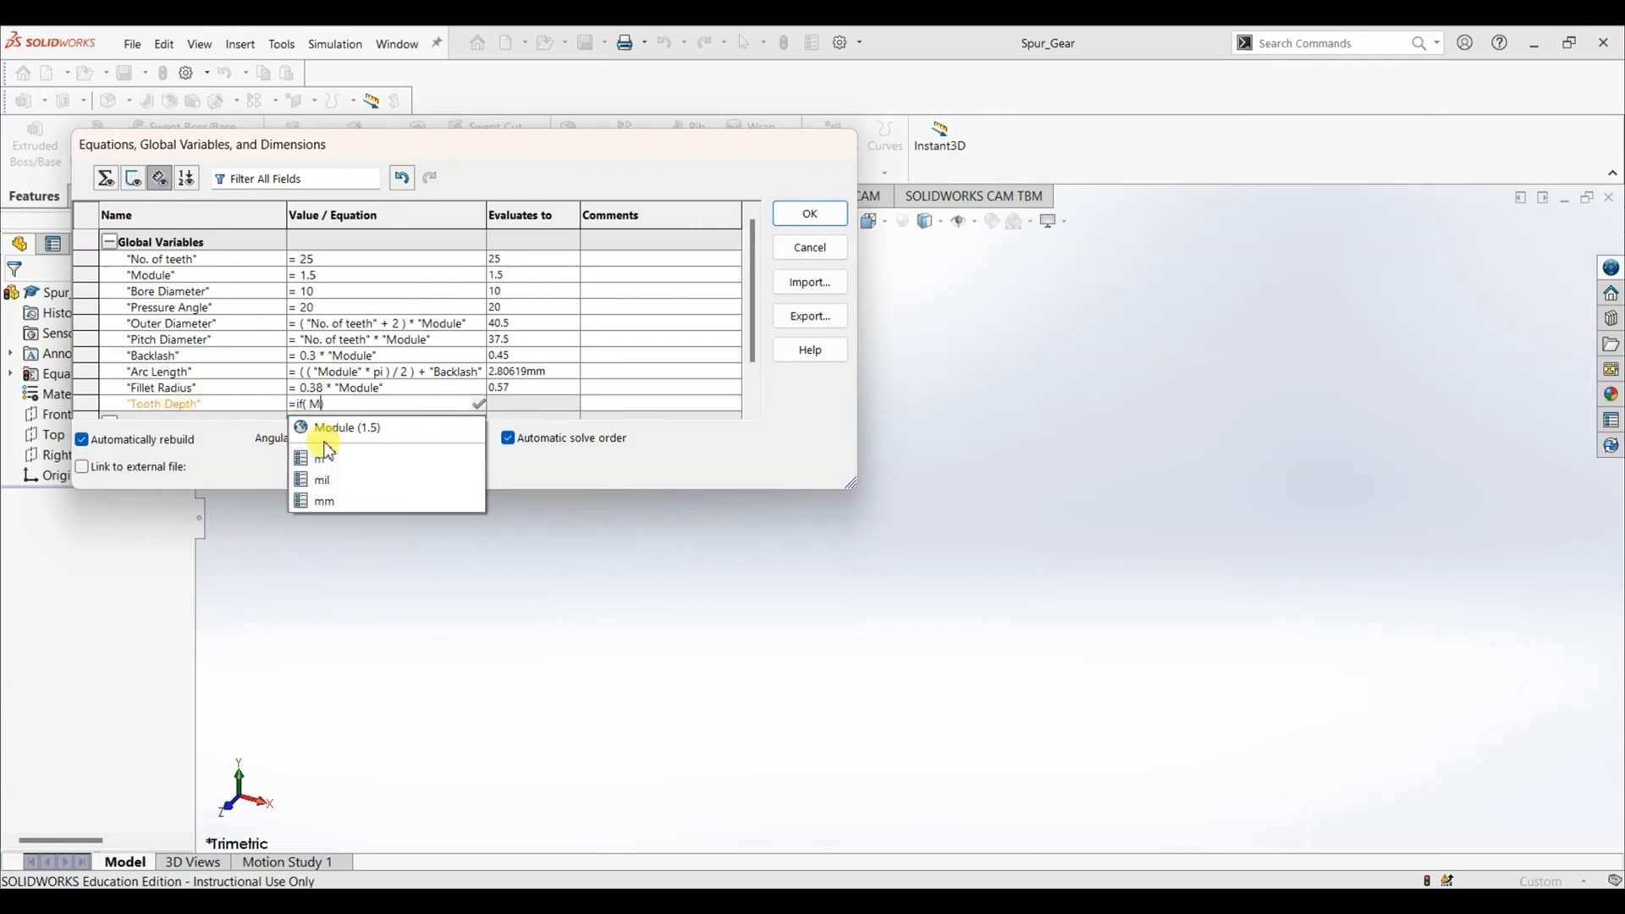
pyautogui.click(331, 429)
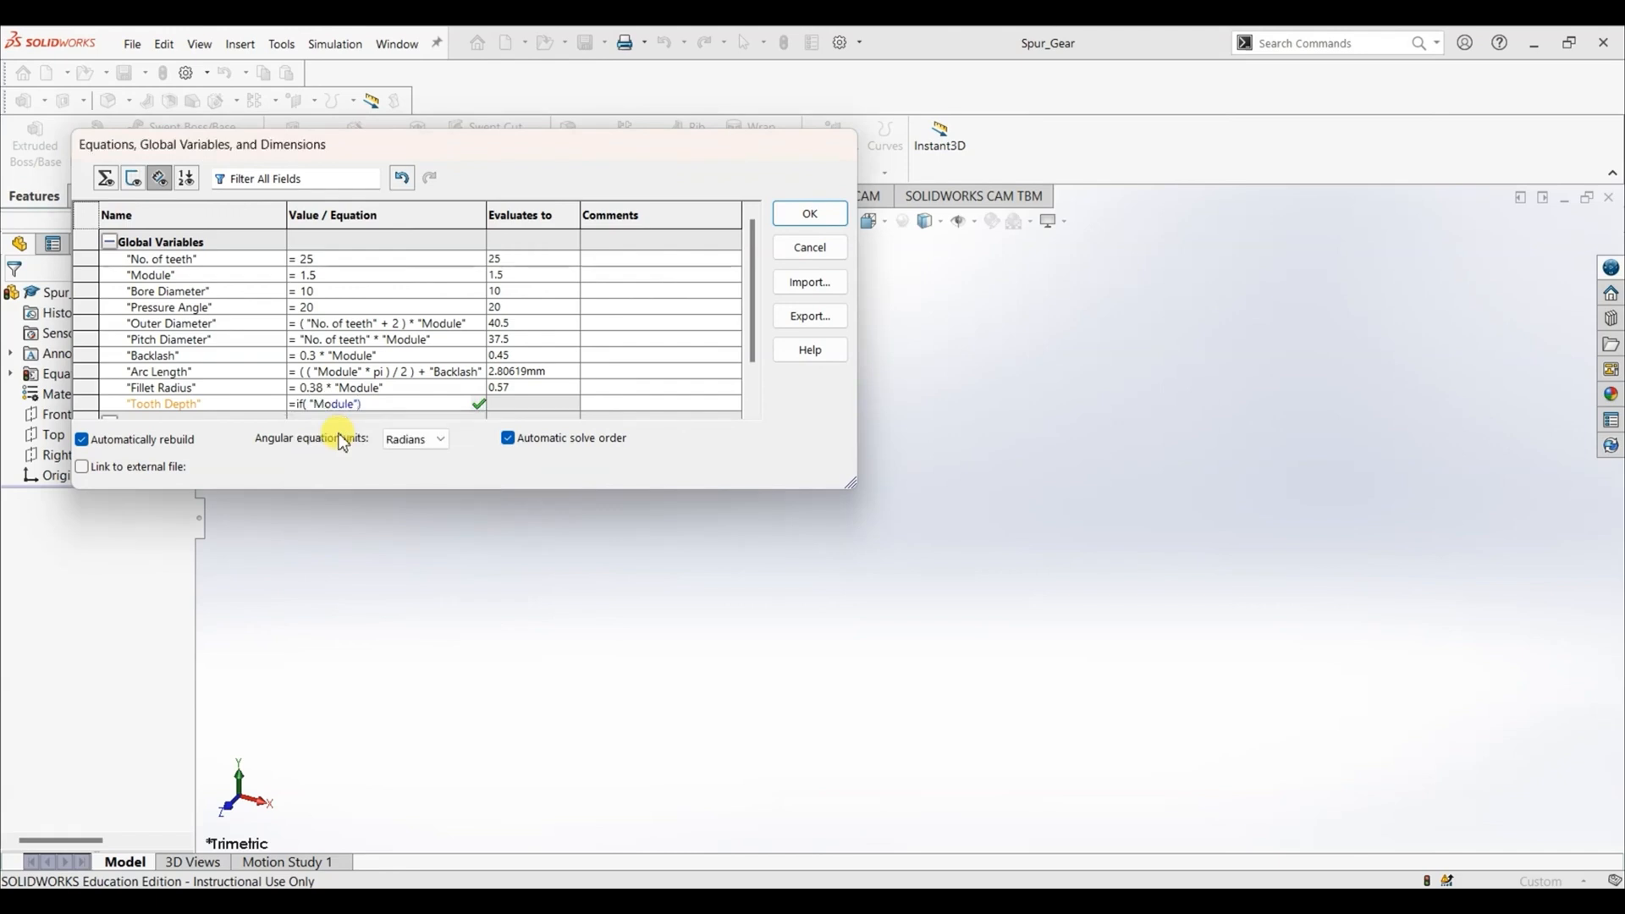
pyautogui.write('< = 1')
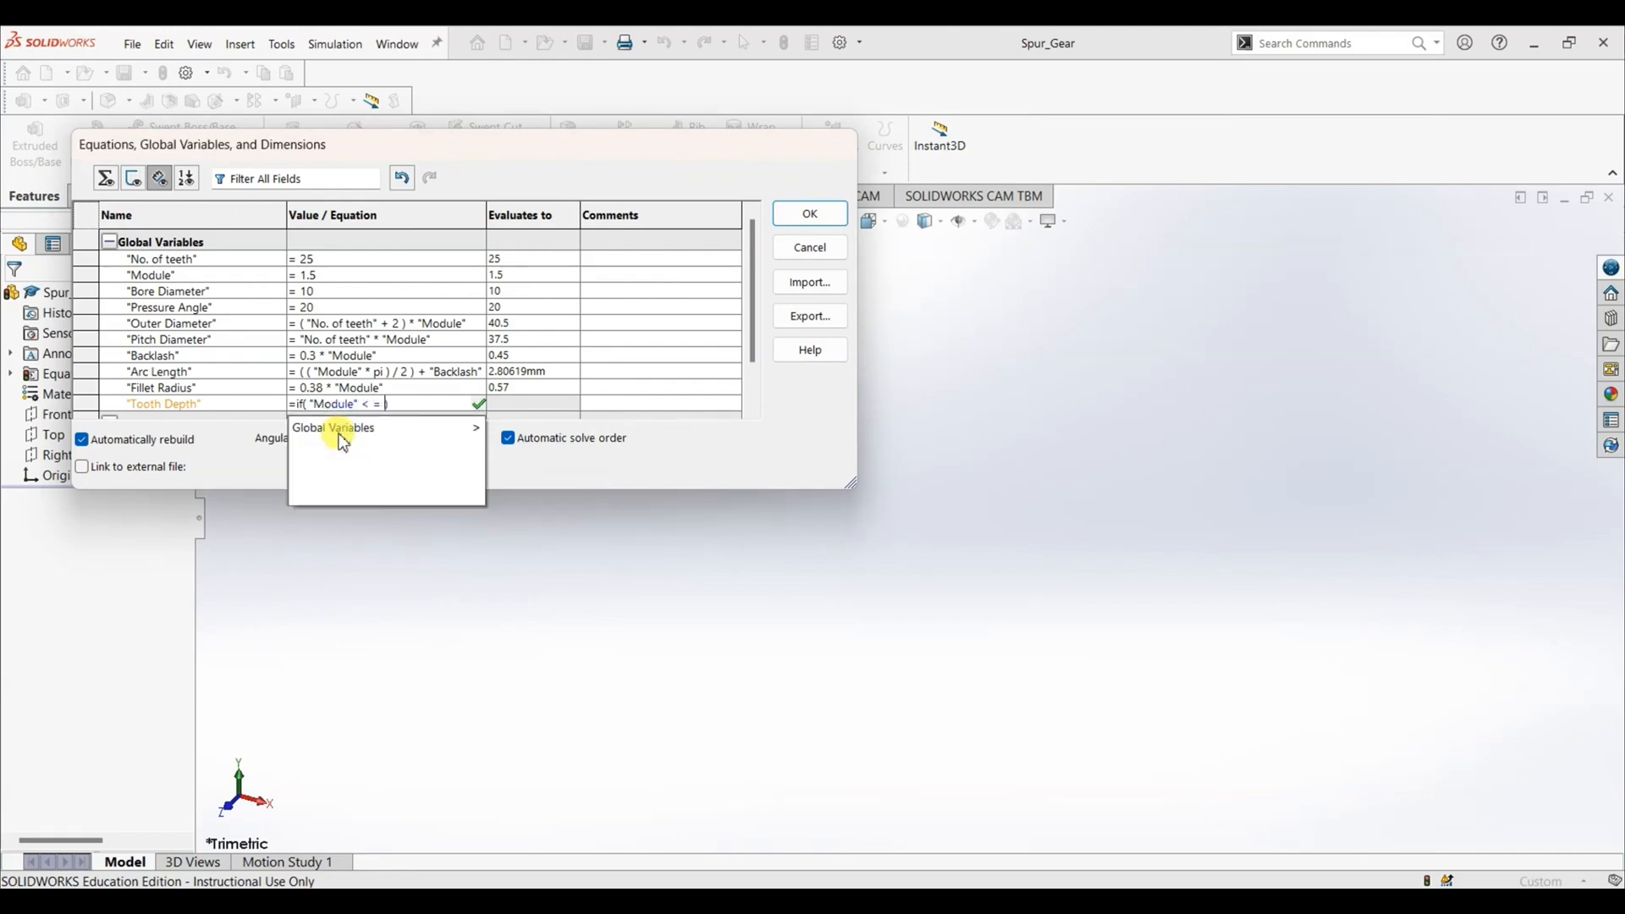
pyautogui.write('.25')
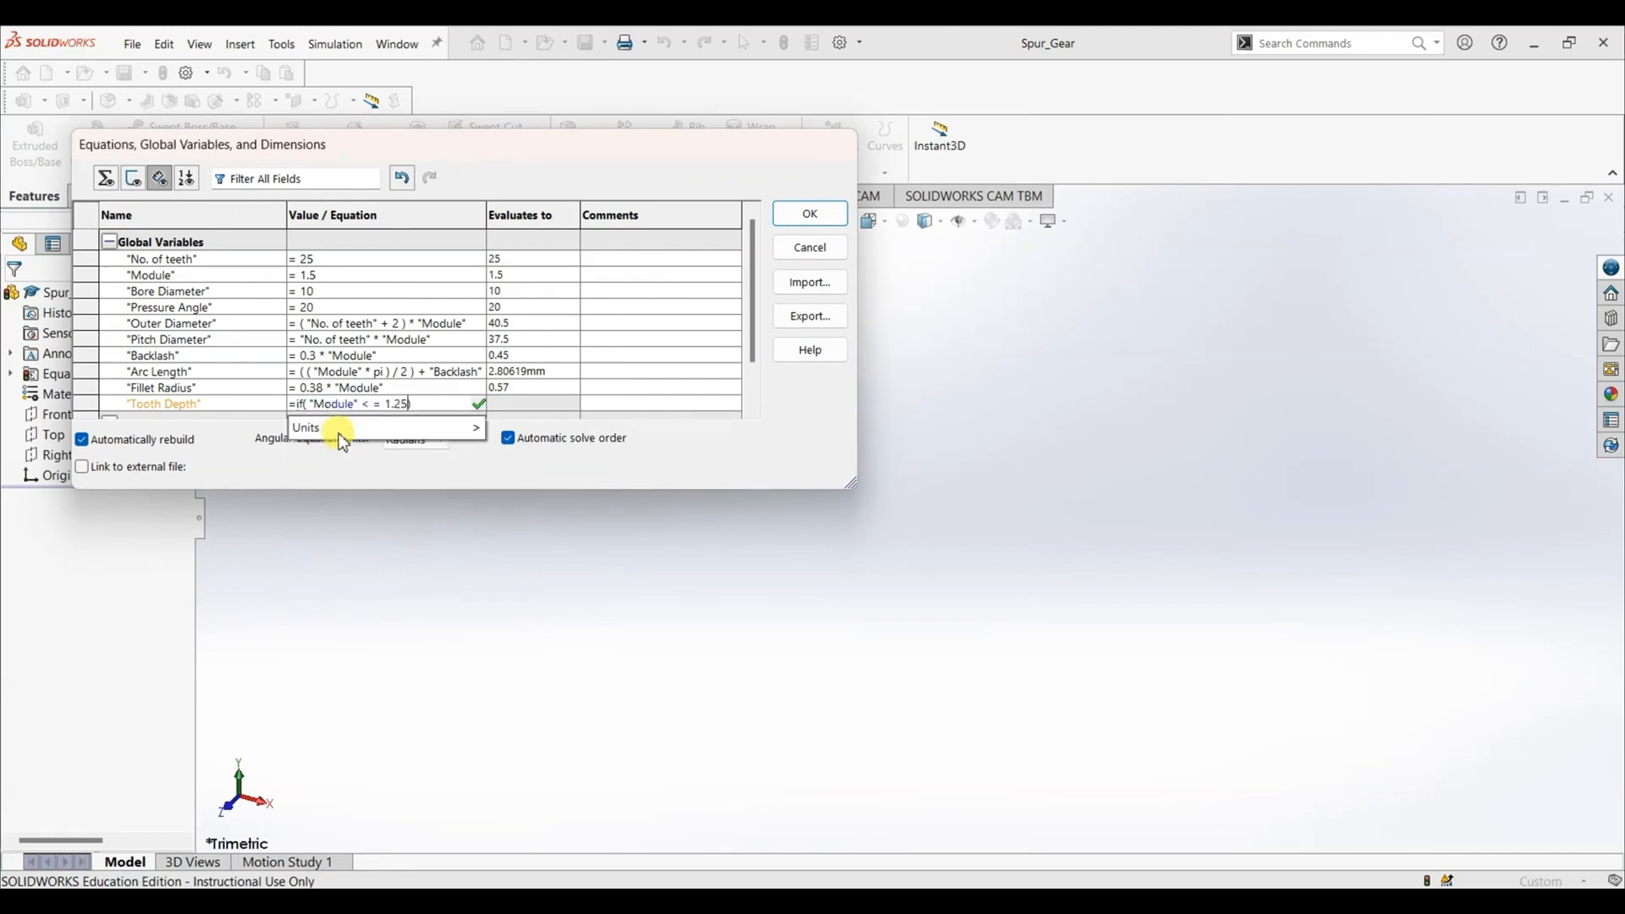
pyautogui.write(', ')
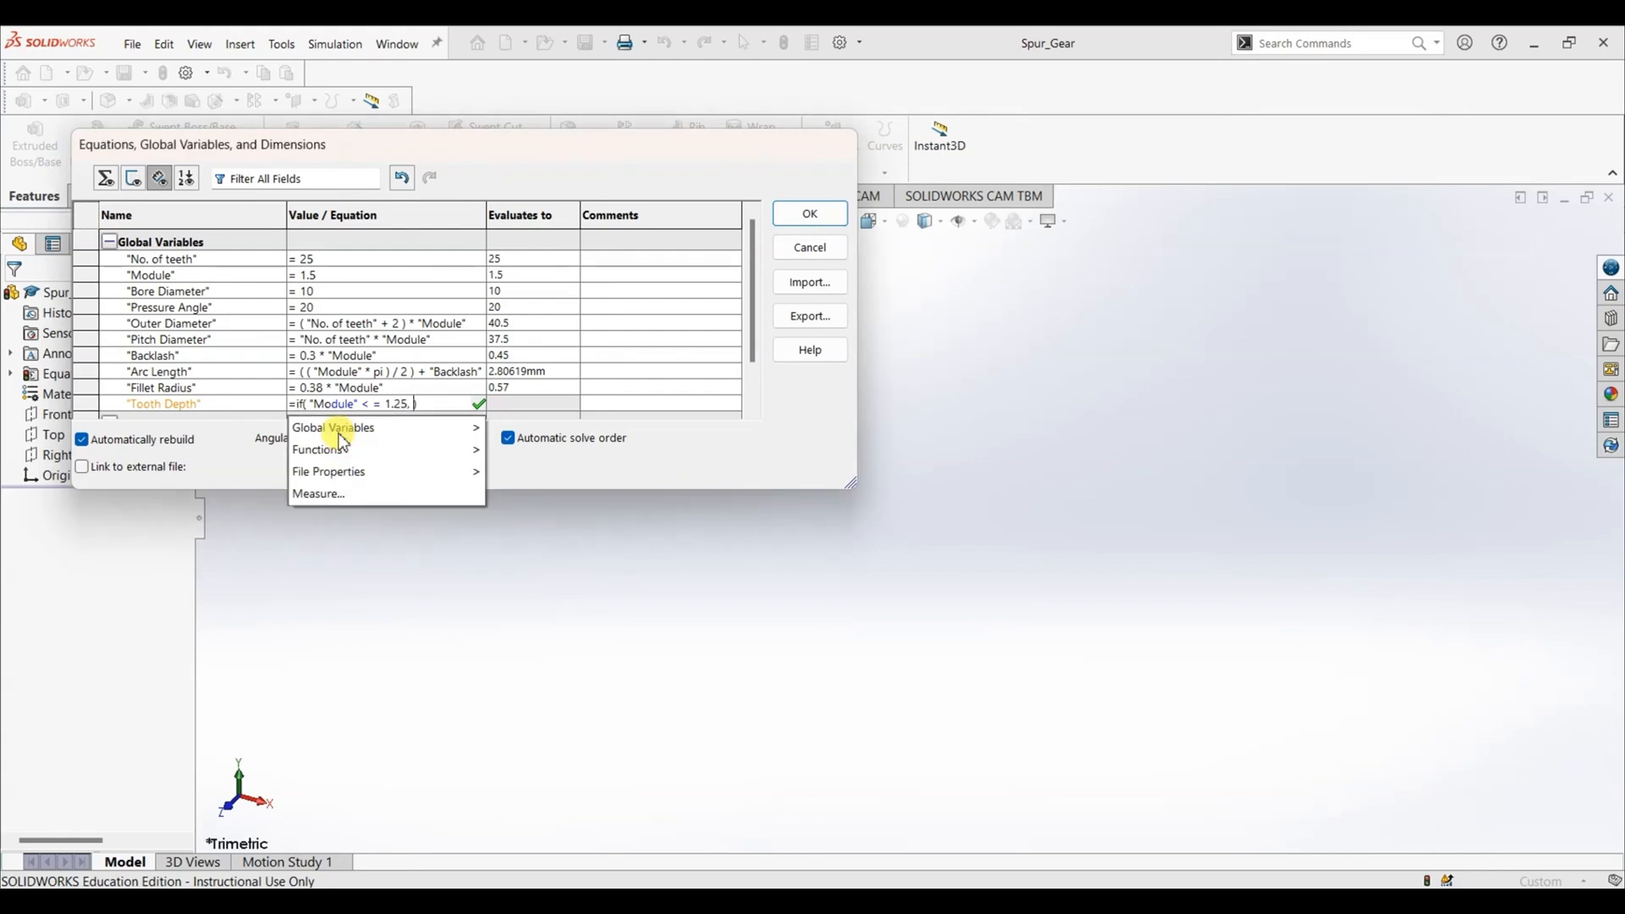
pyautogui.write('Module"')
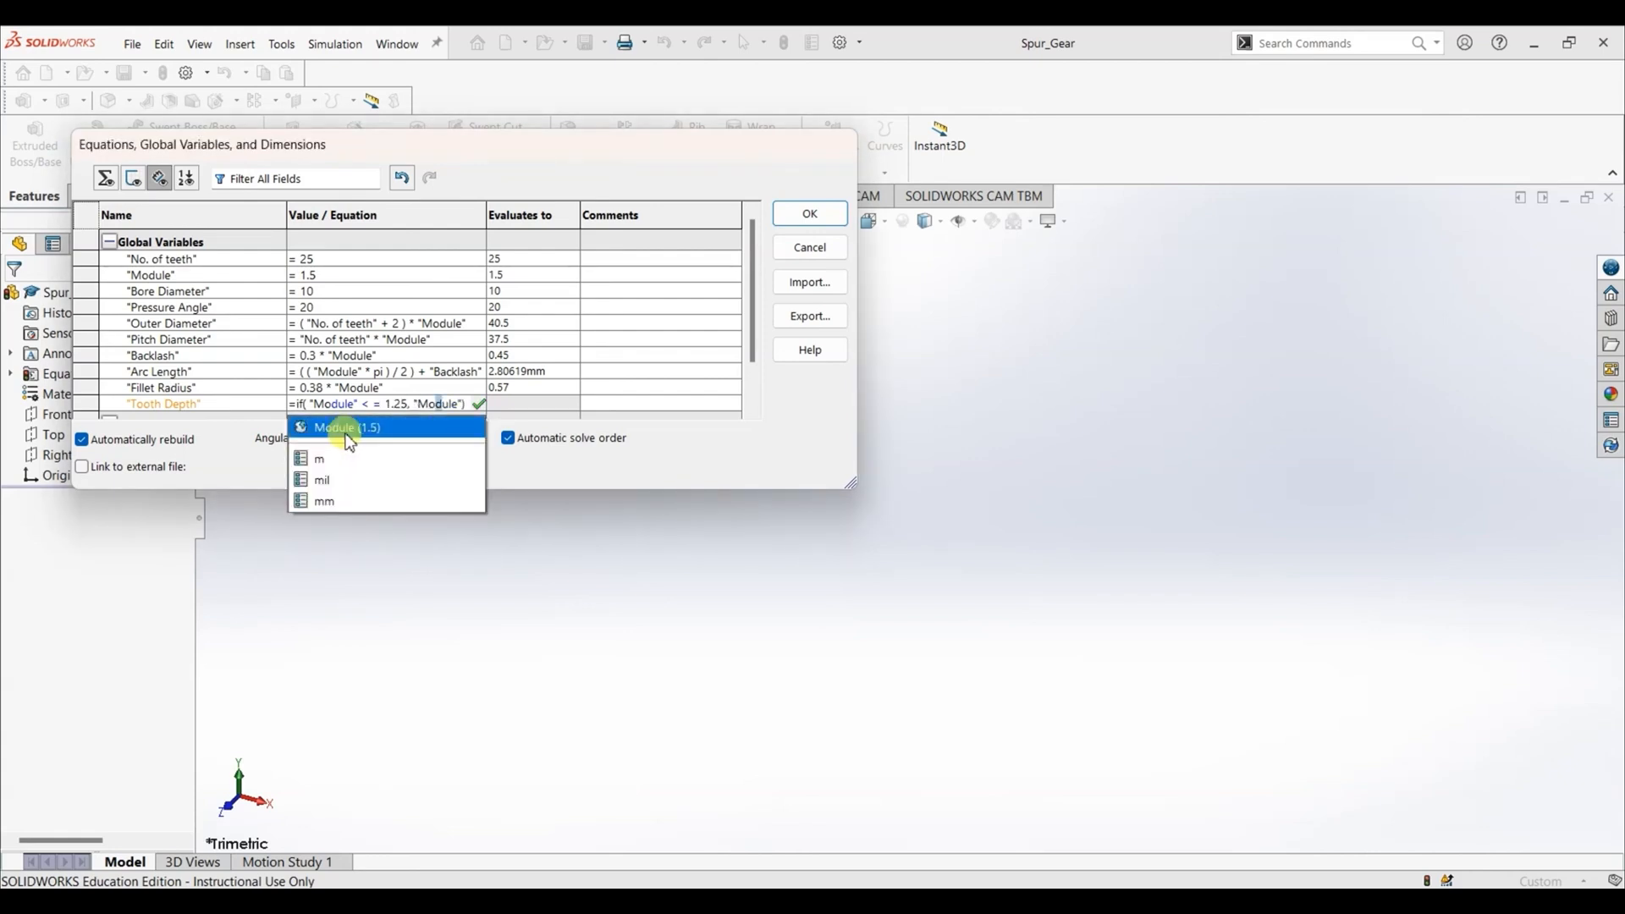
# - Enter "Module" * 2.4 as the Tooth Depth result for when the condition is true
pyautogui.click(339, 431)
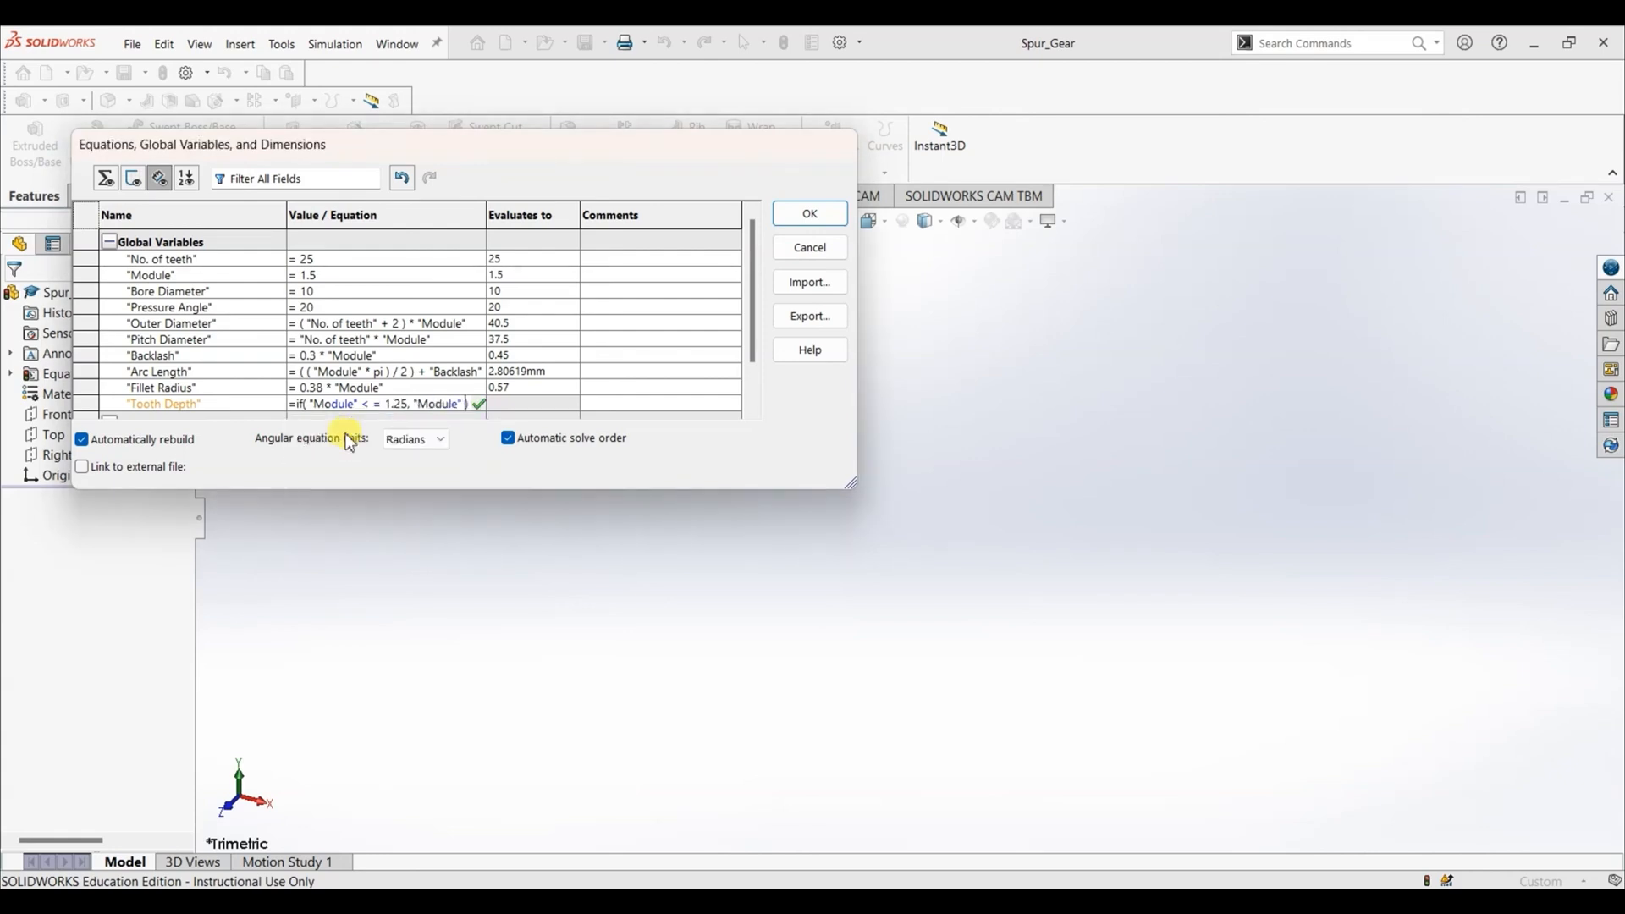
pyautogui.write('* 2')
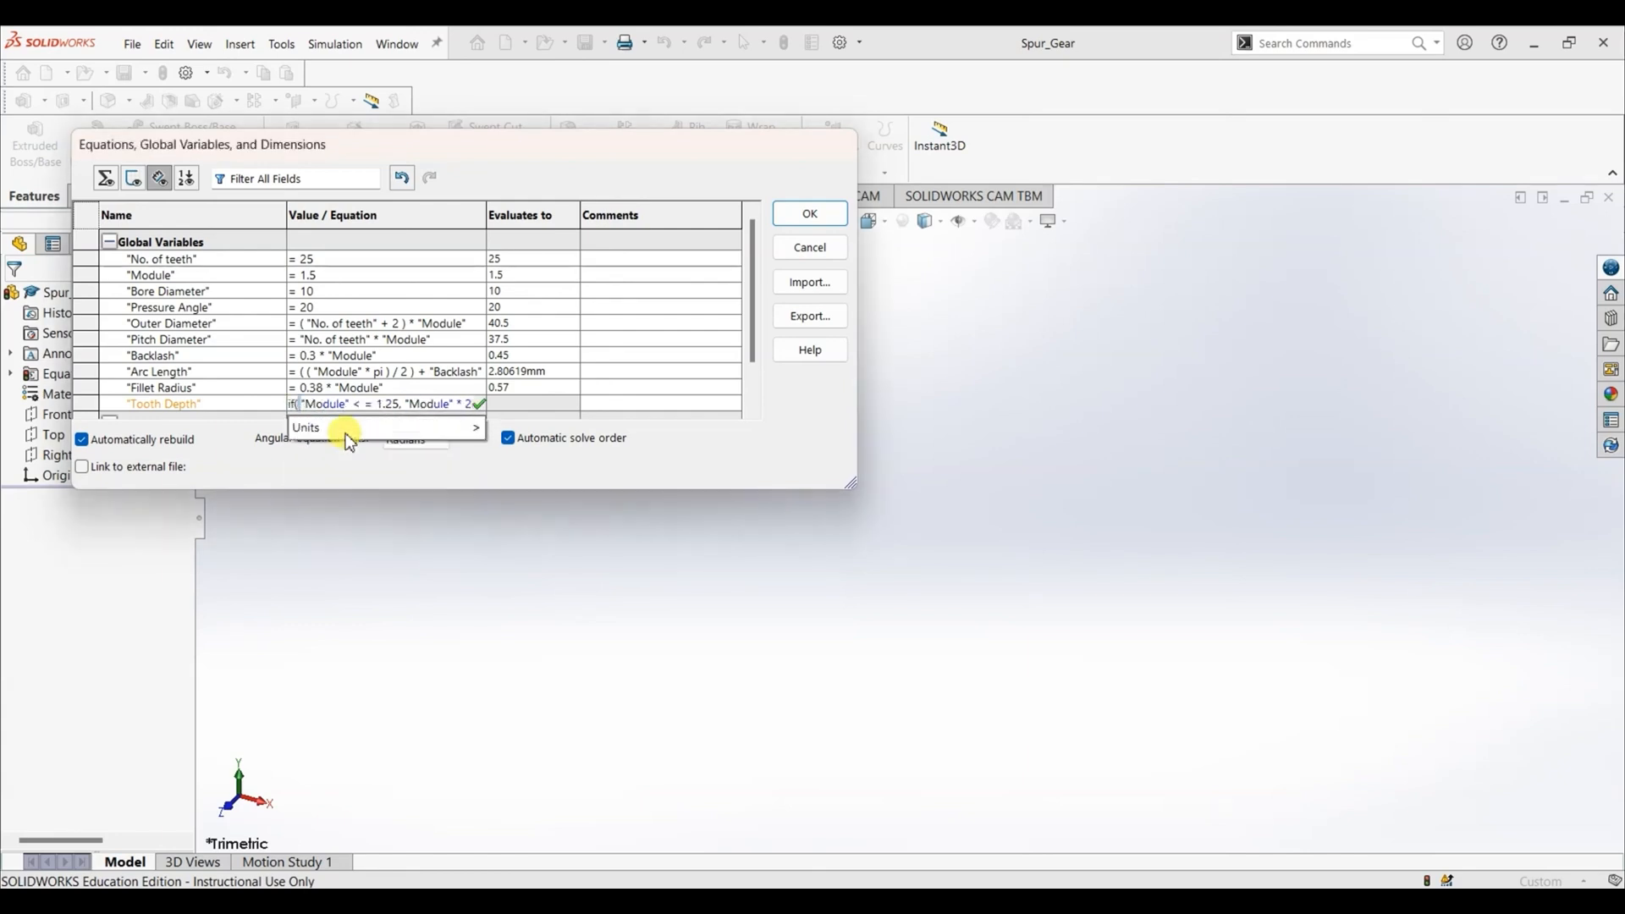
pyautogui.write('.4 ,')
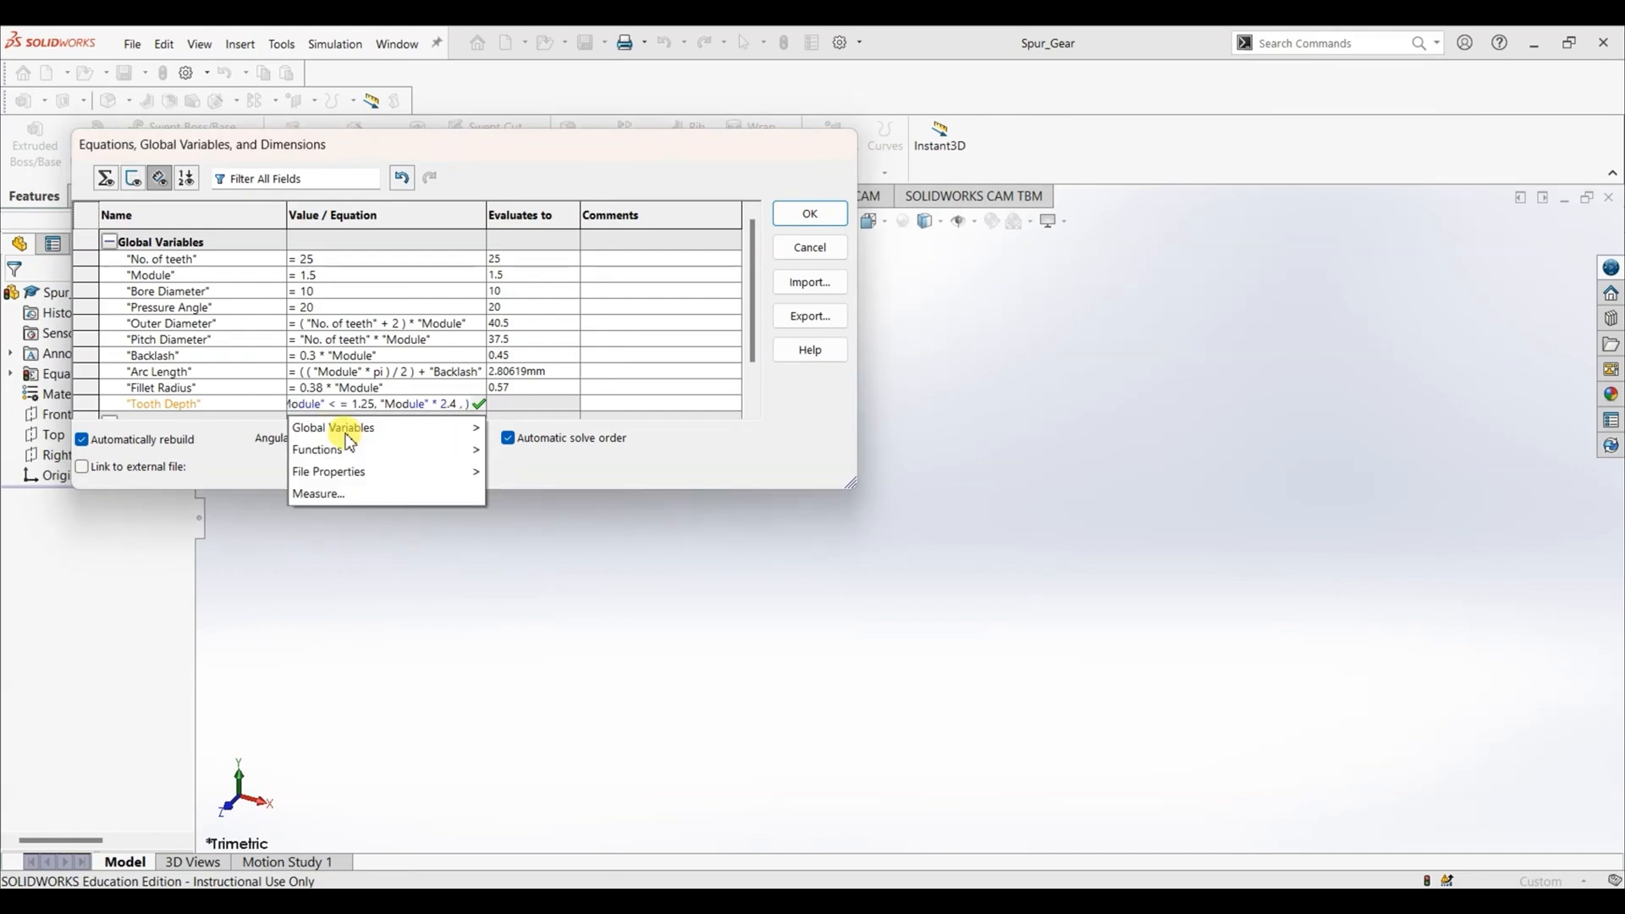
pyautogui.write(' Mod')
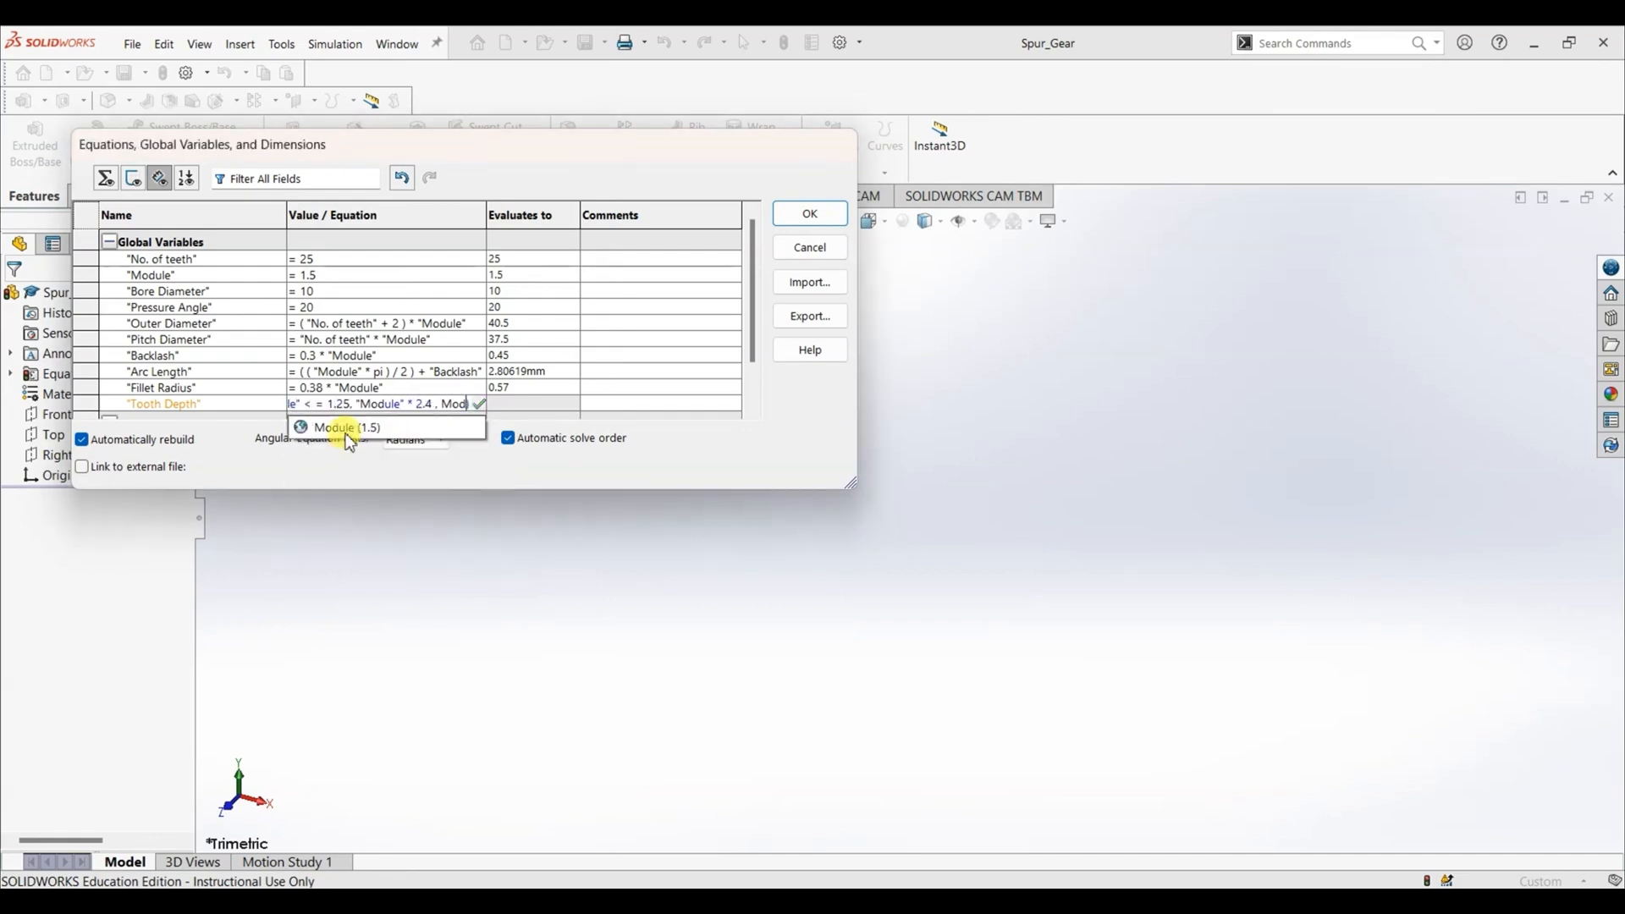
# - Enter "Module" * 2.25 as the result for when the condition is false and accept the Tooth Depth equation
pyautogui.click(345, 434)
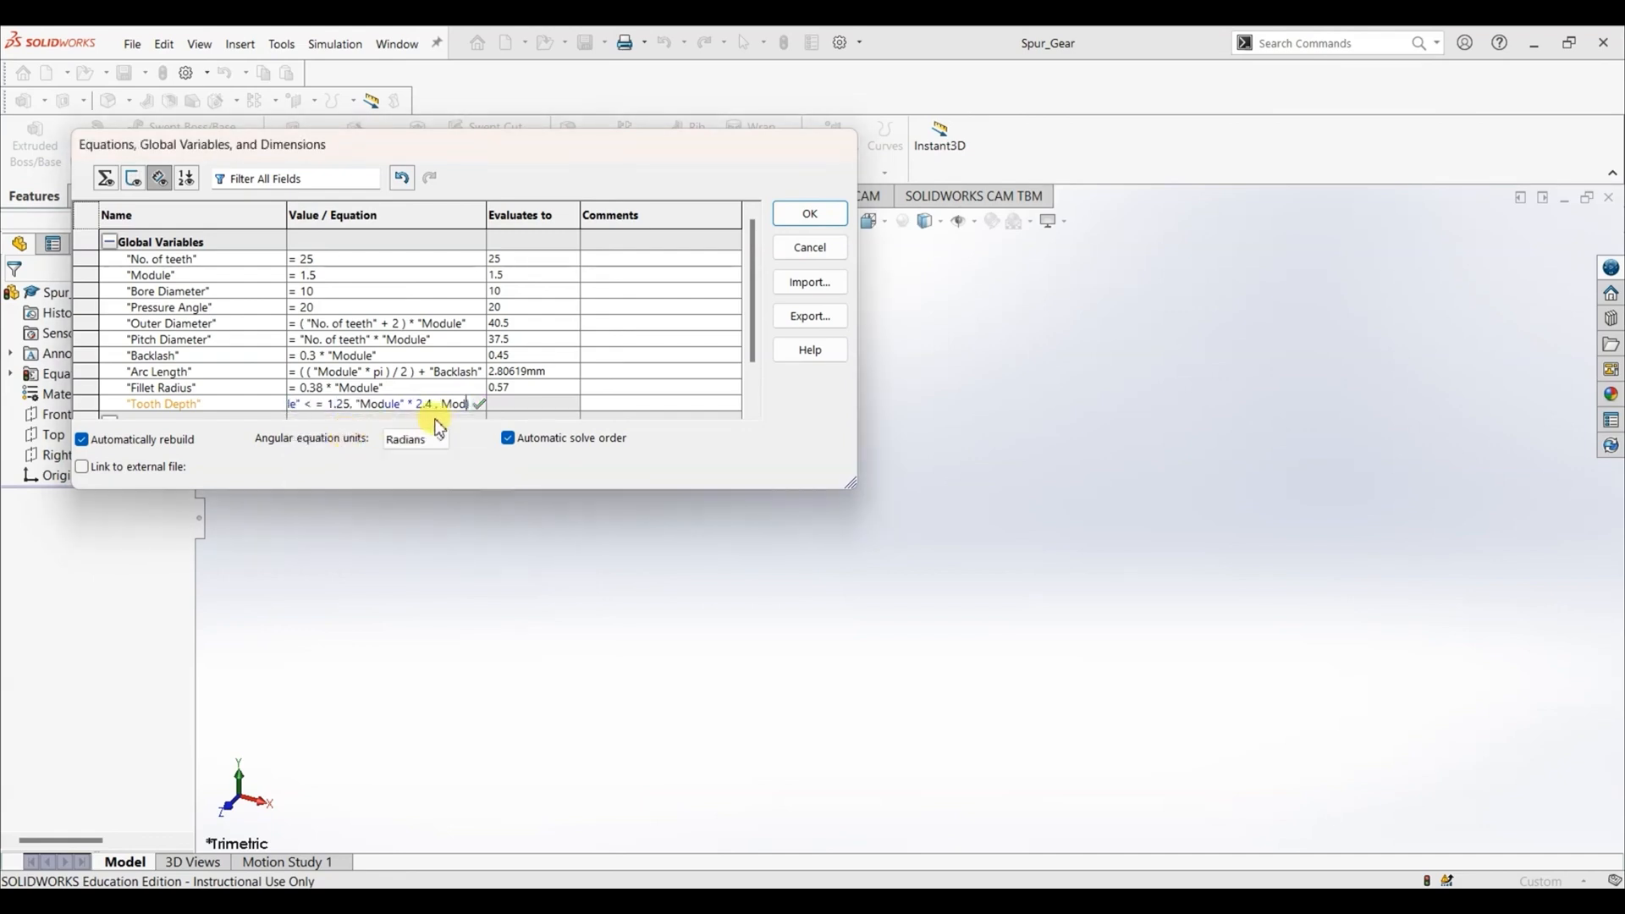
pyautogui.click(460, 405)
pyautogui.click(366, 430)
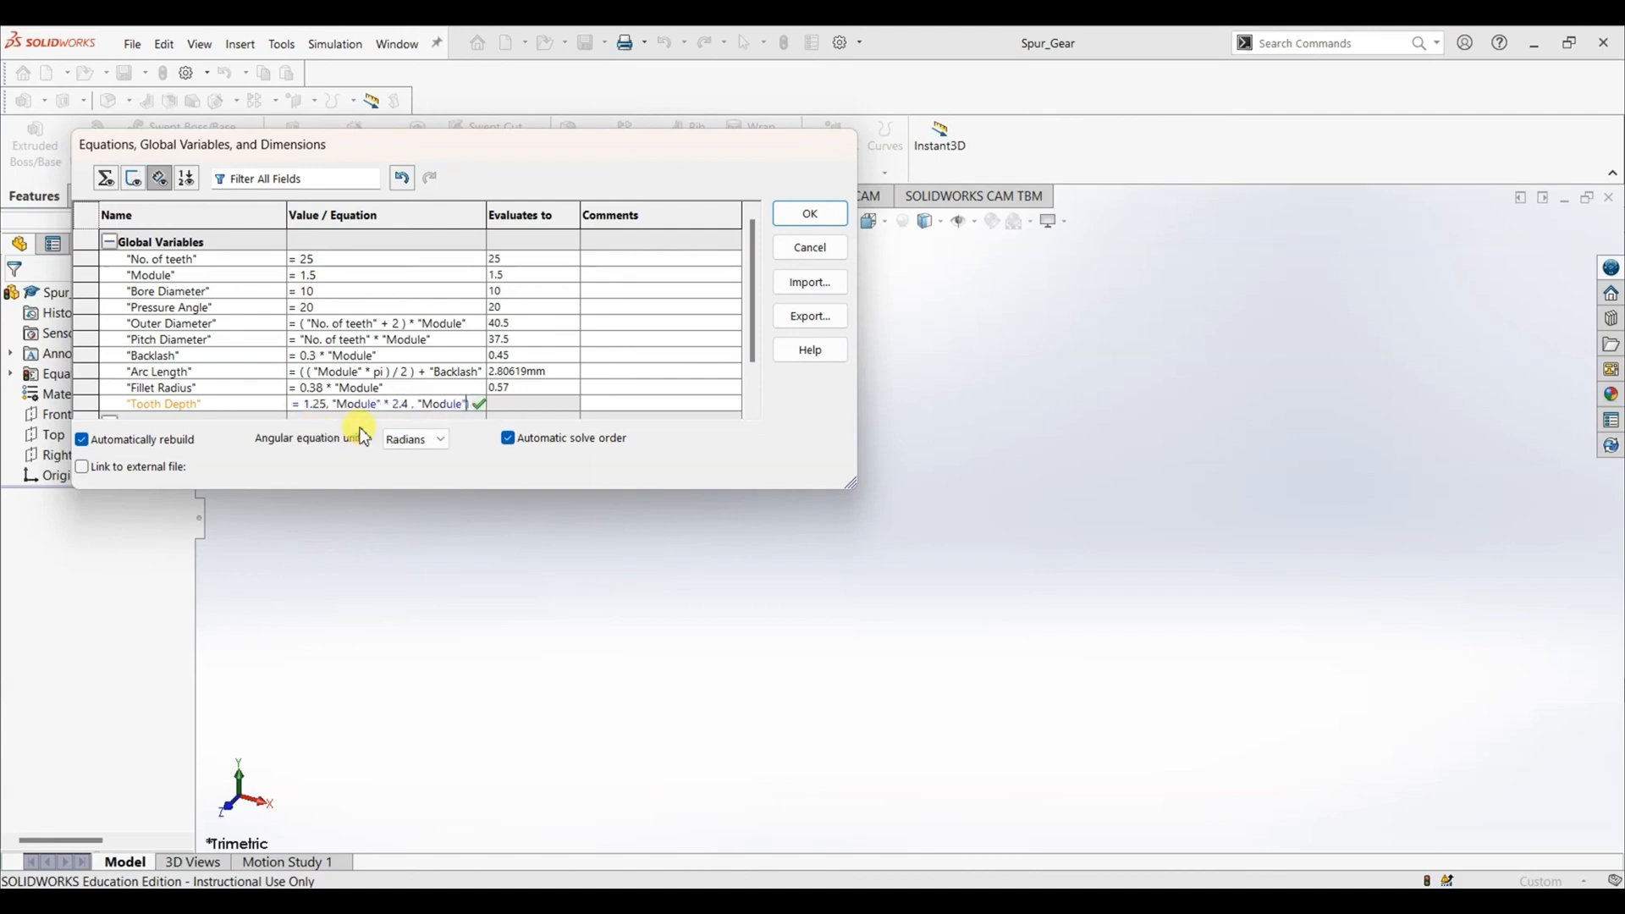
pyautogui.press('BackSpace')
pyautogui.write('*')
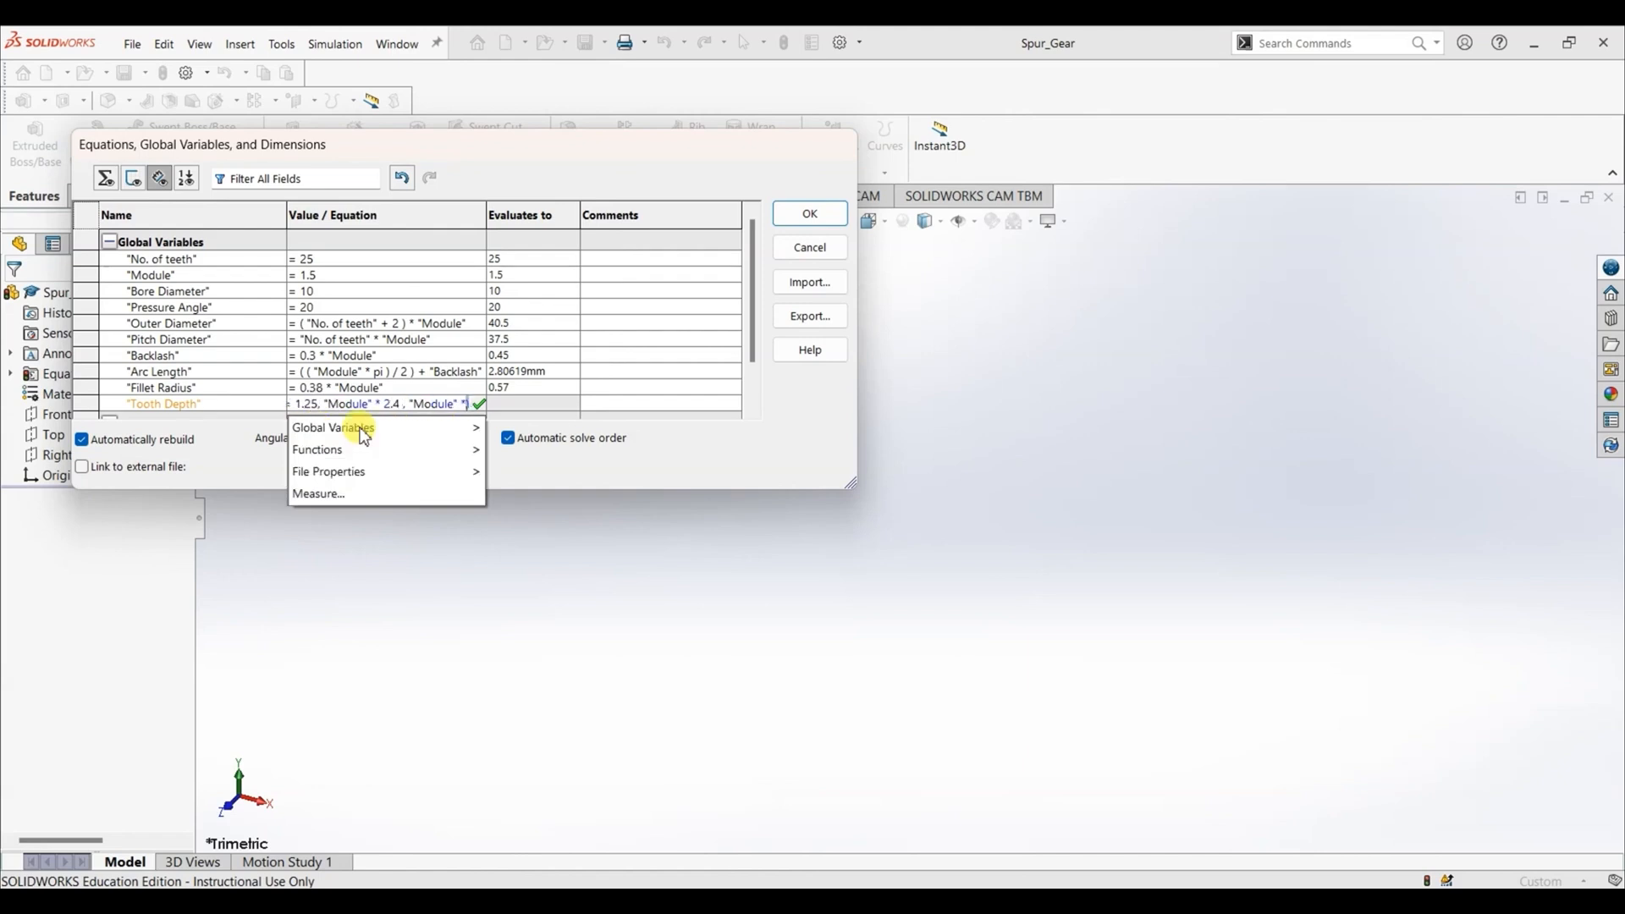
pyautogui.write(' 2.25')
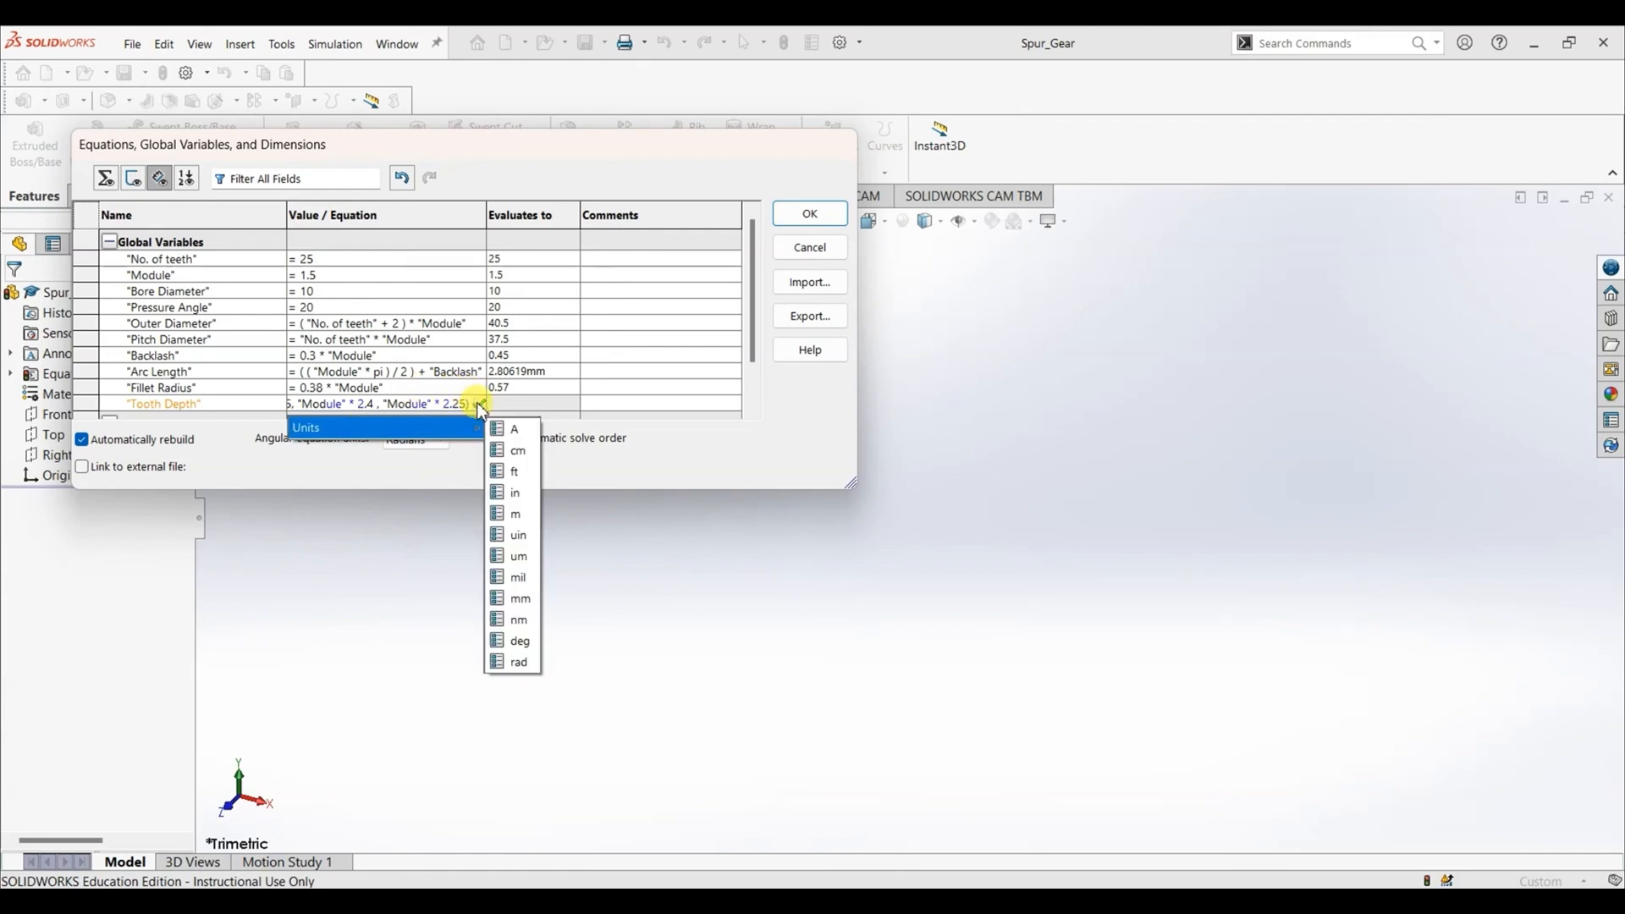
pyautogui.click(479, 407)
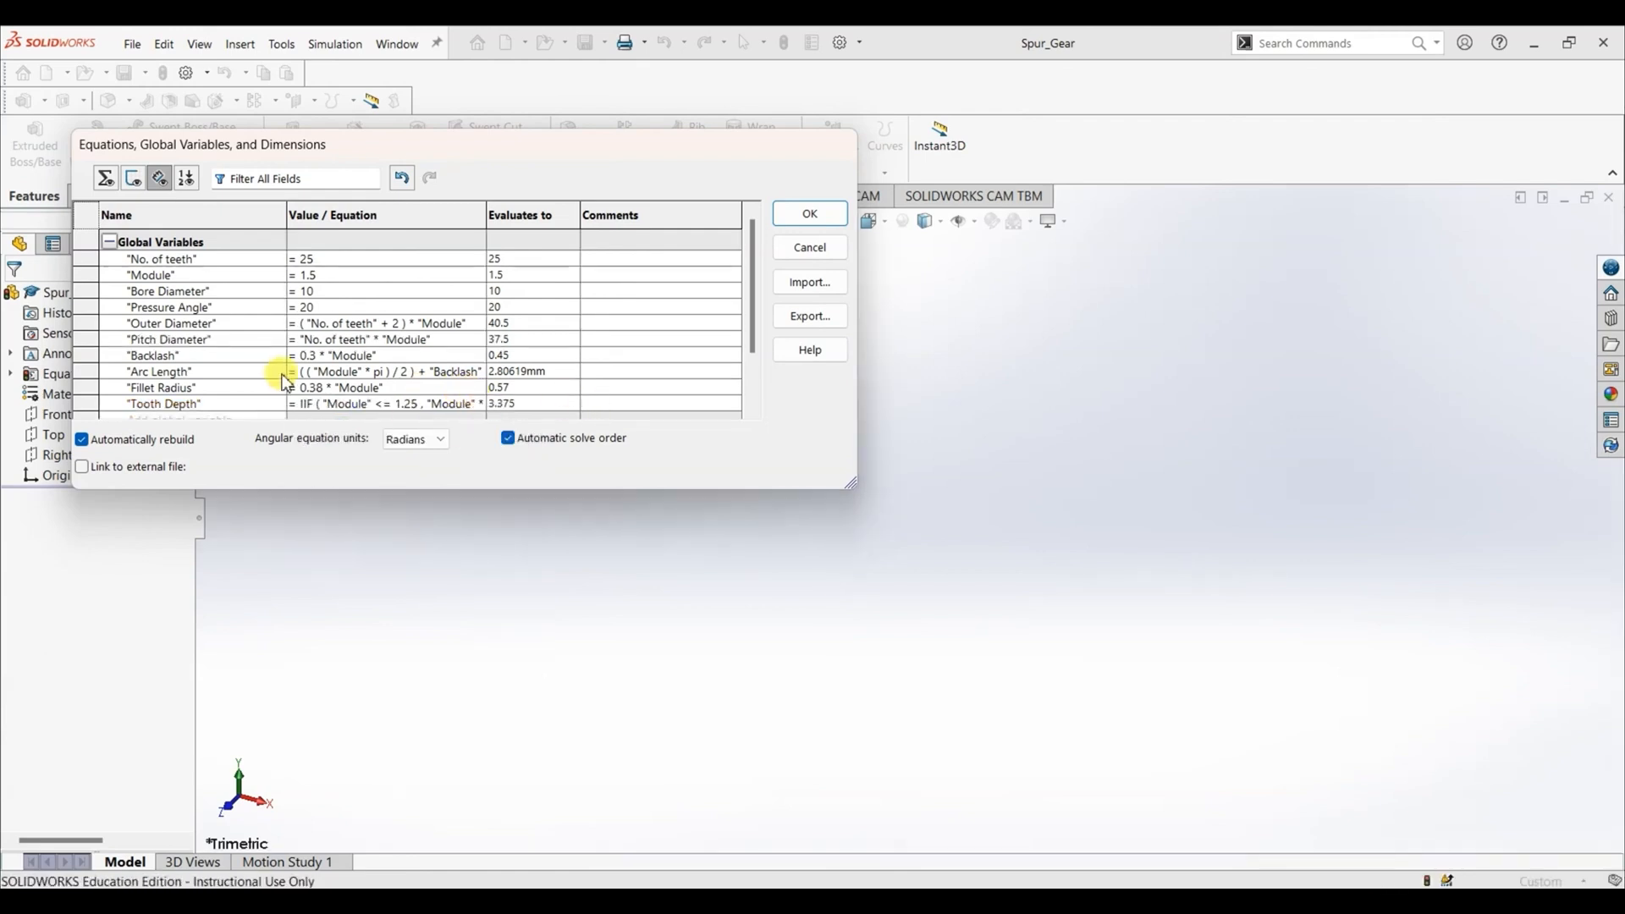
# - Test the Tooth Depth condition by setting the Module variable to 1 and checking the evaluated tooth depth
pyautogui.scroll(-1, 469, 415)
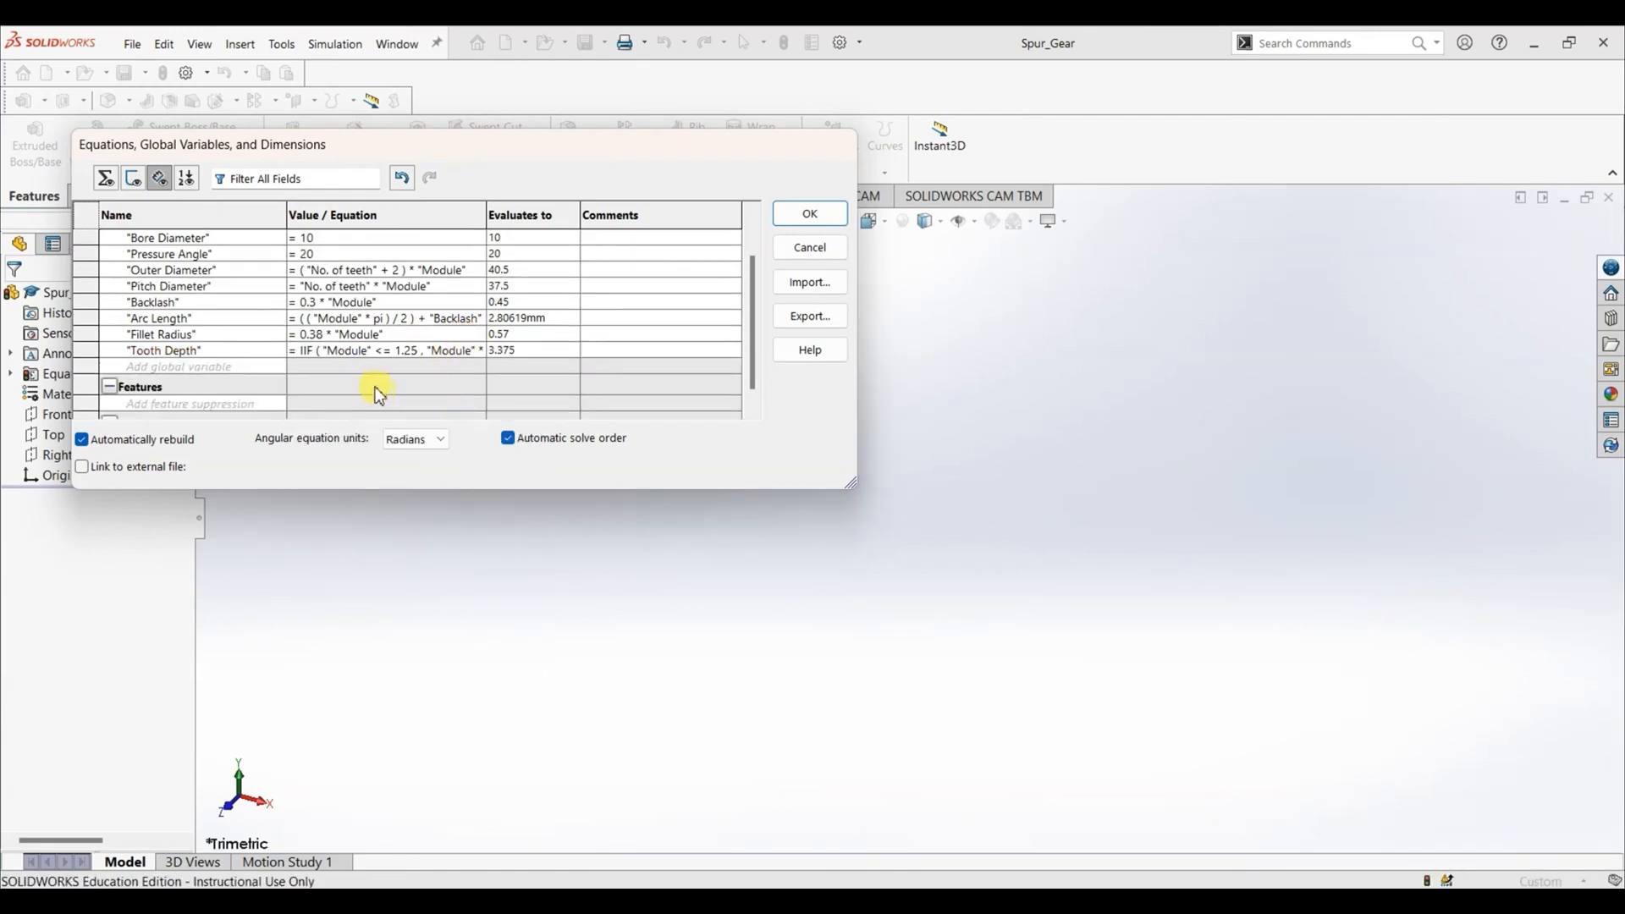
pyautogui.scroll(1, 453, 373)
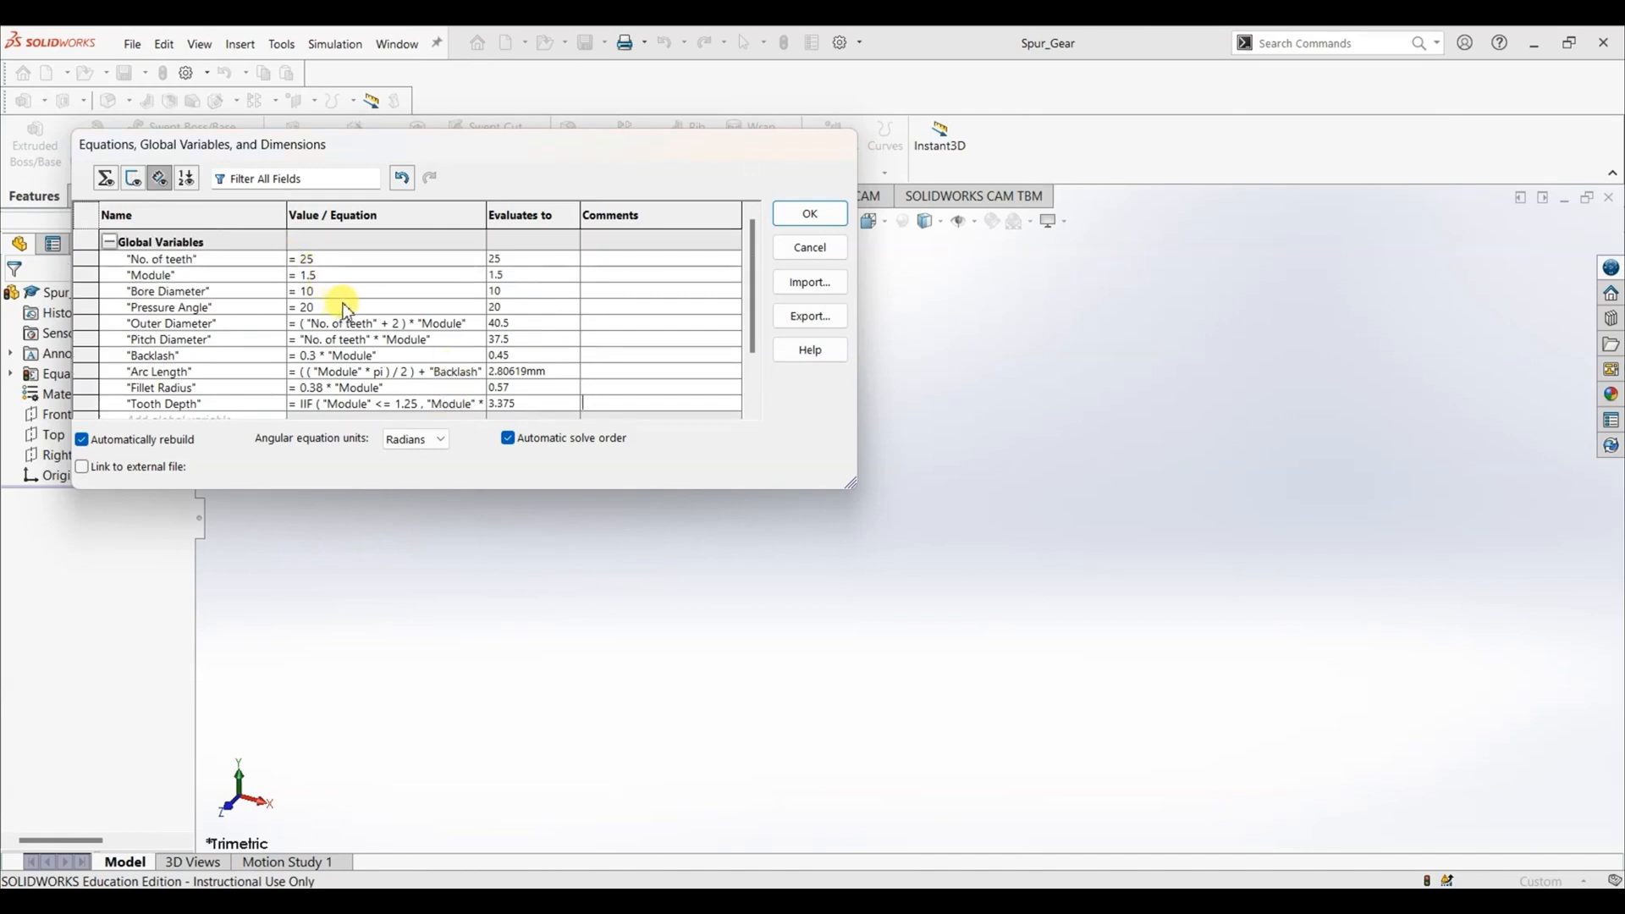
pyautogui.scroll(-1, 347, 311)
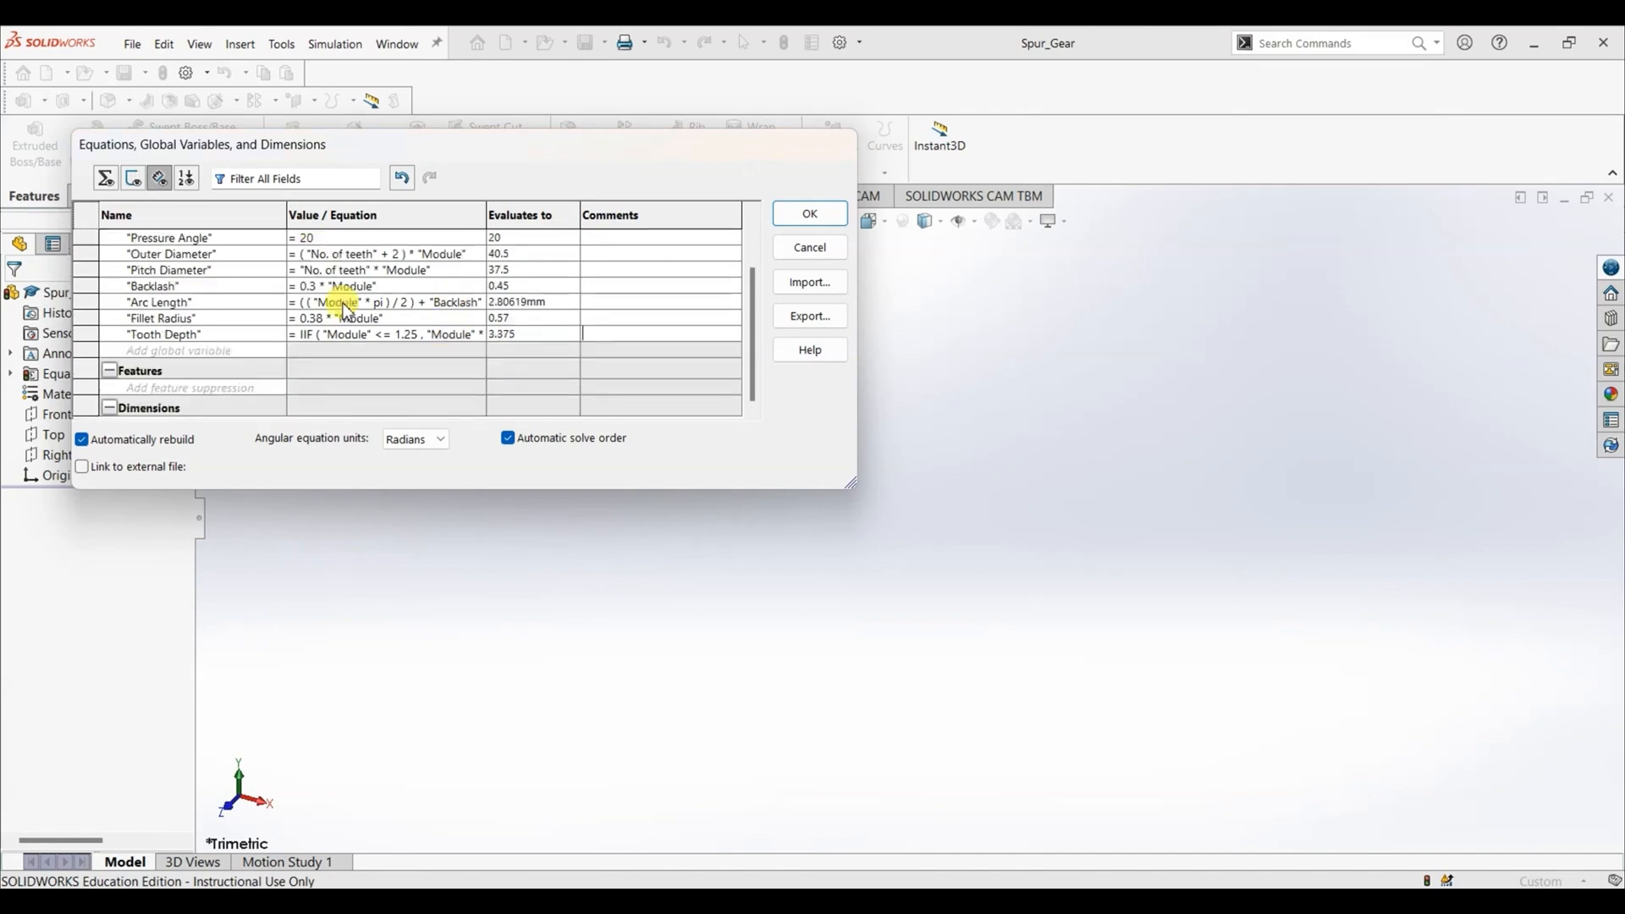
pyautogui.click(455, 334)
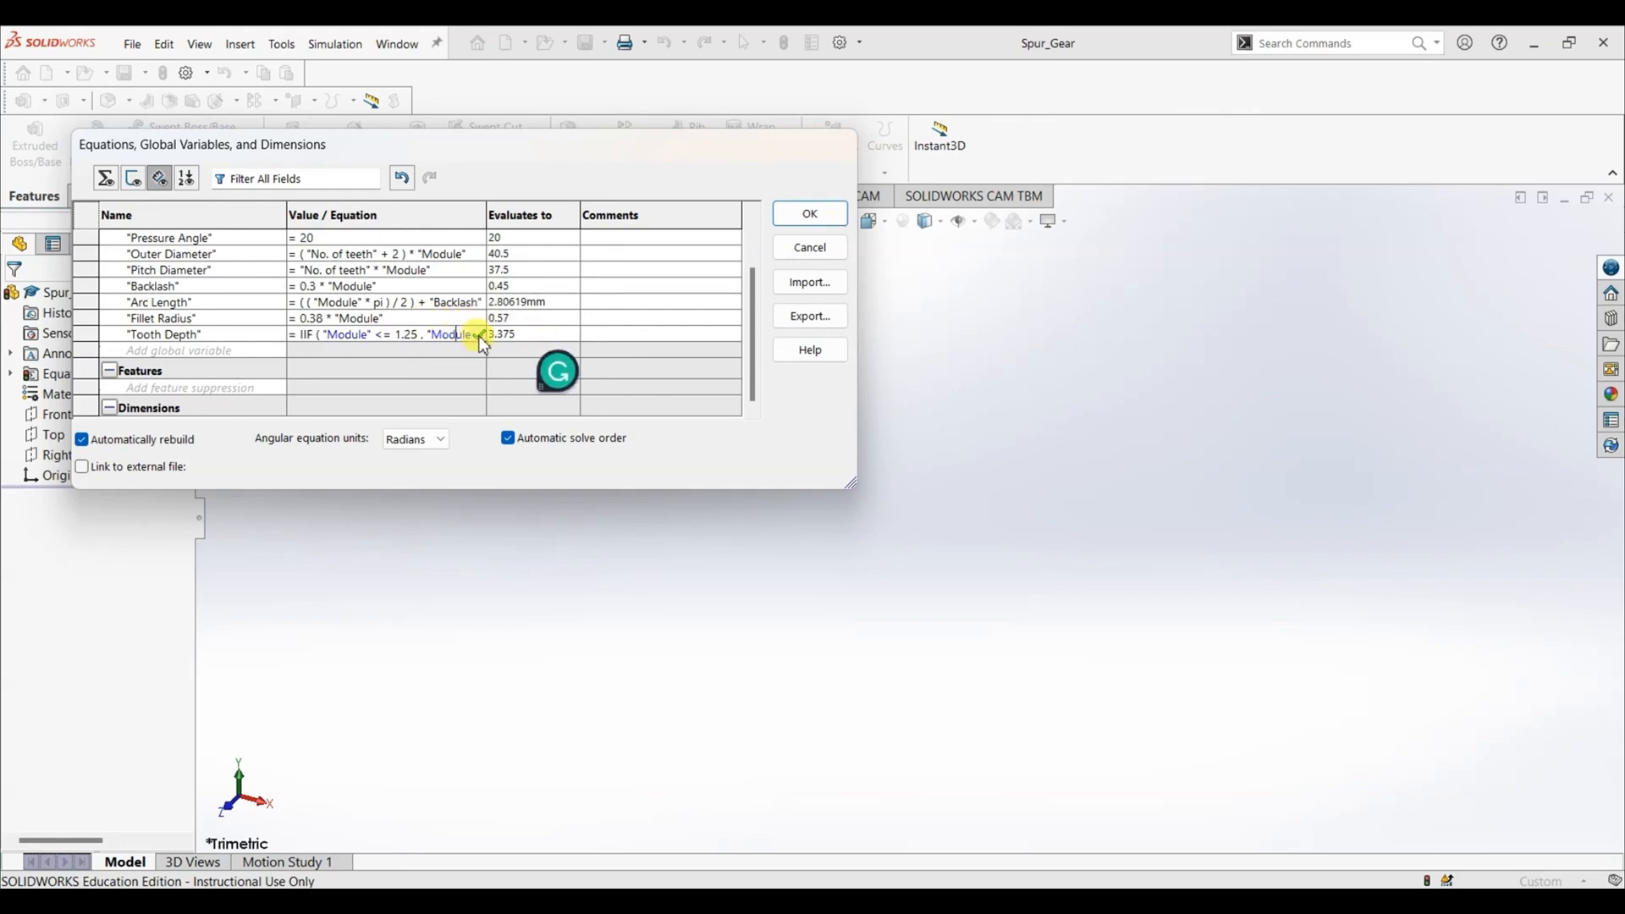
pyautogui.scroll(2, 482, 332)
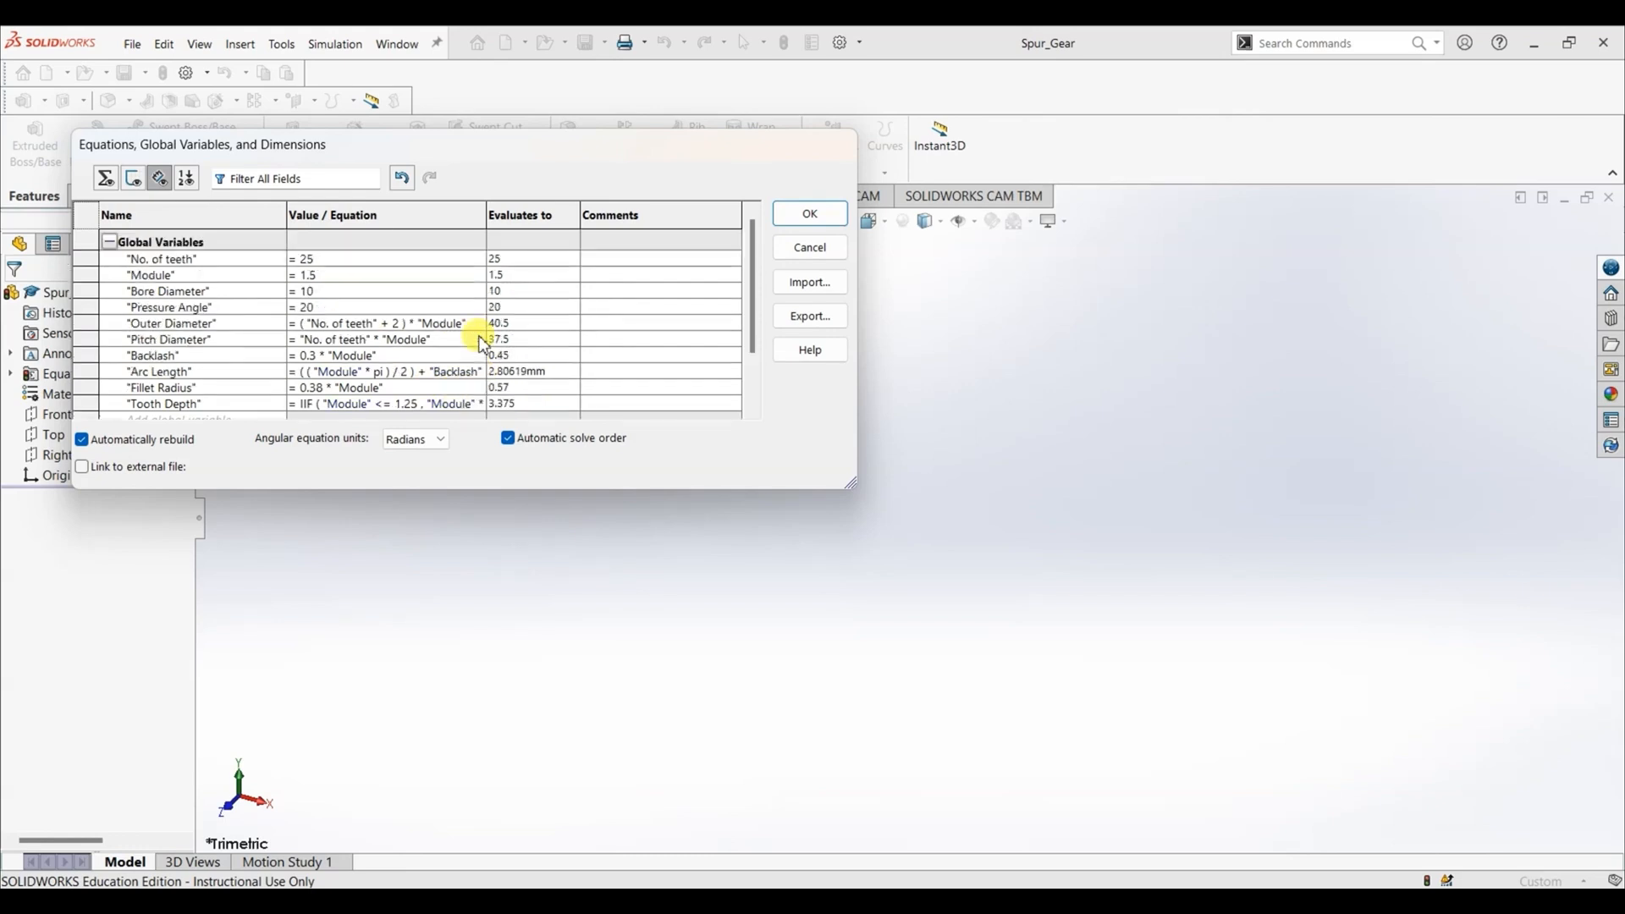
pyautogui.click(337, 271)
pyautogui.press('BackSpace')
pyautogui.press('BackSpace')
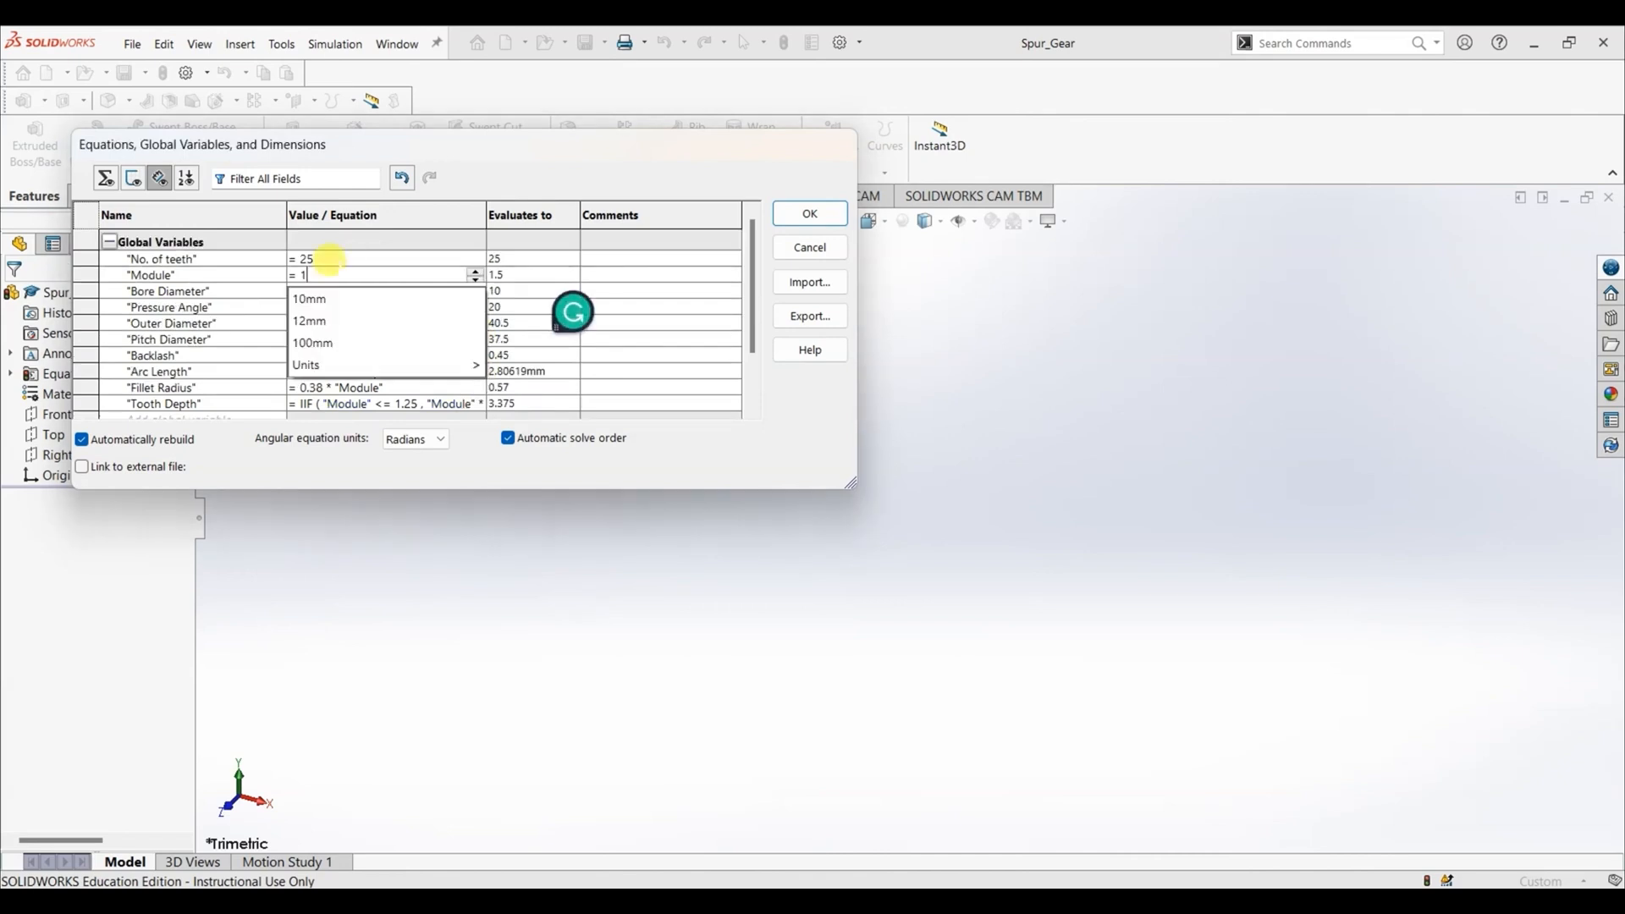
pyautogui.press('Return')
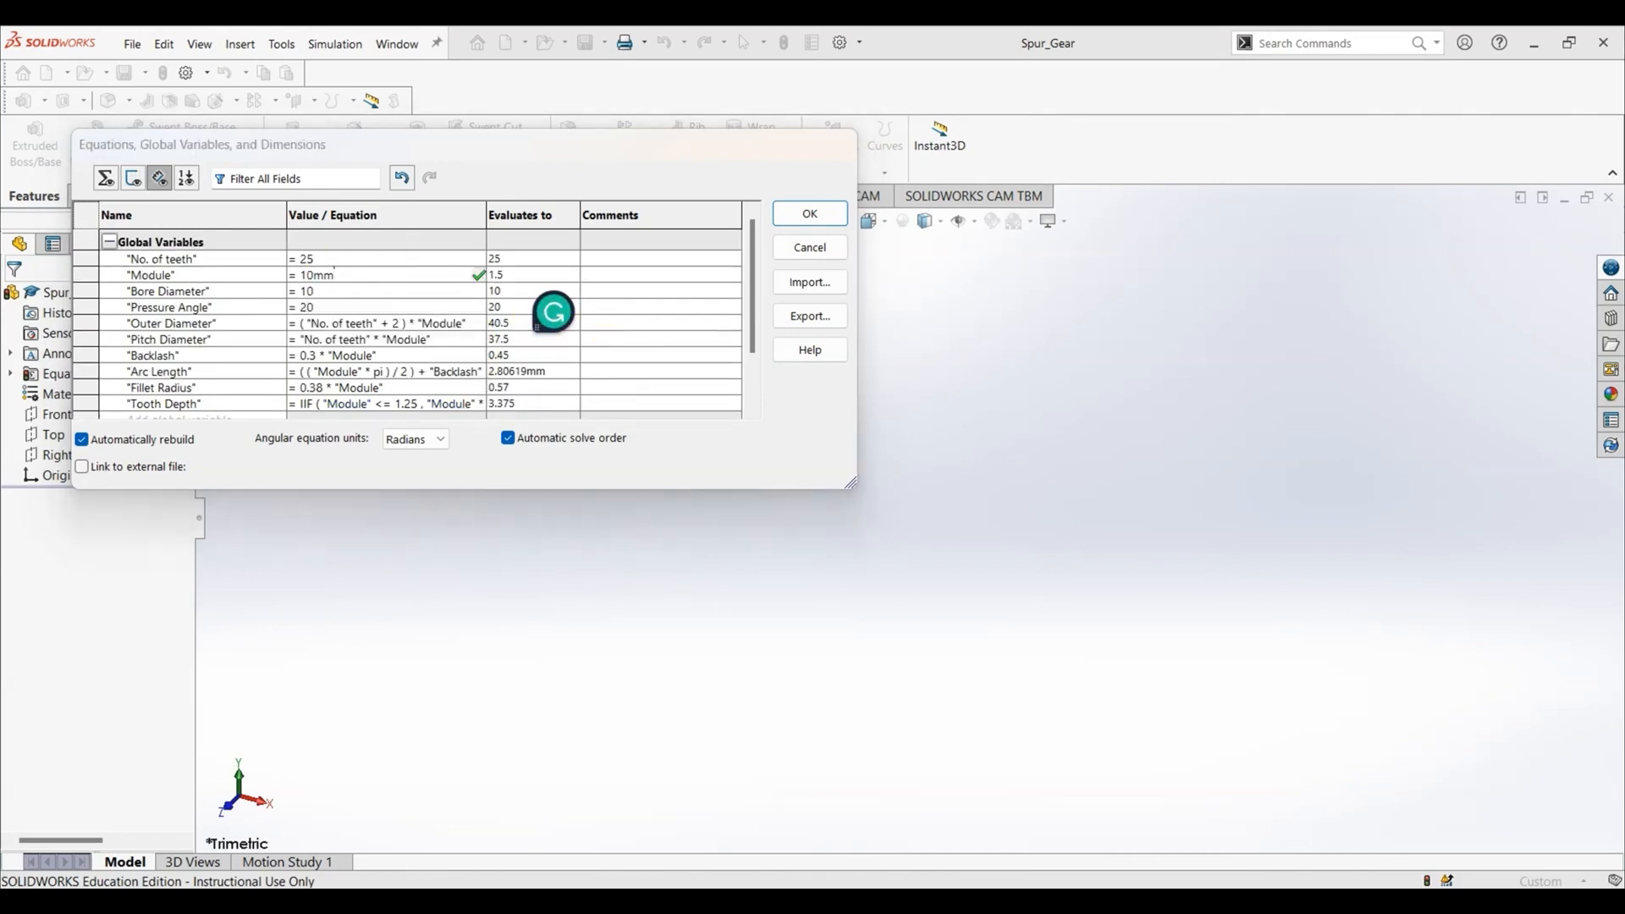
pyautogui.press('BackSpace')
pyautogui.press('BackSpace')
pyautogui.press('BackSpace')
pyautogui.press('Return')
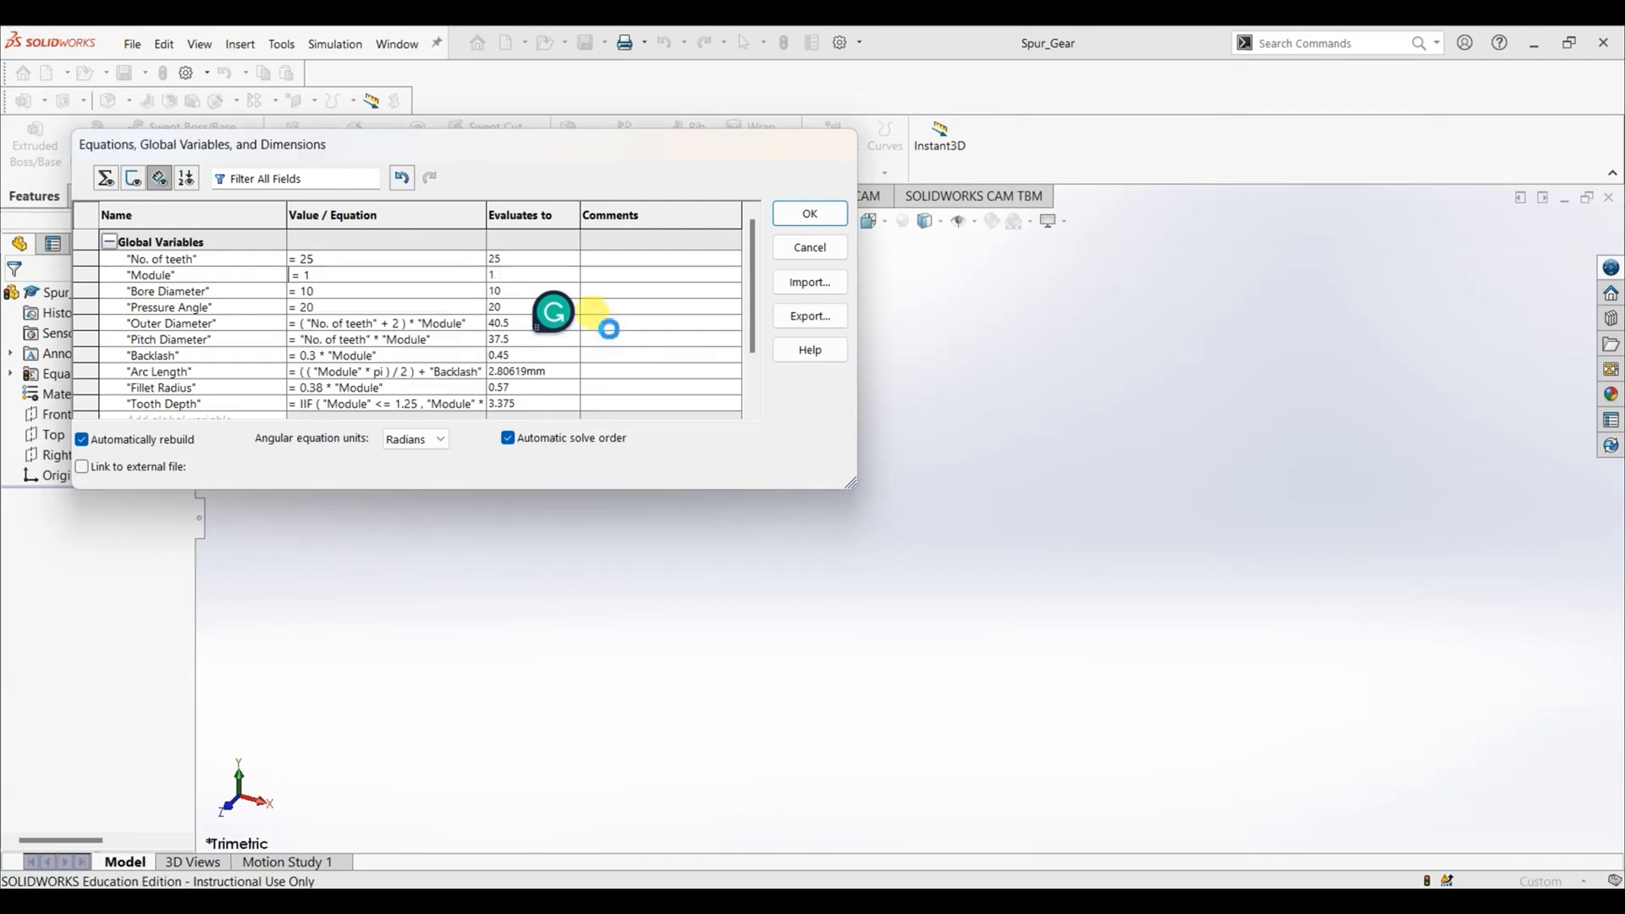
pyautogui.scroll(-2, 611, 336)
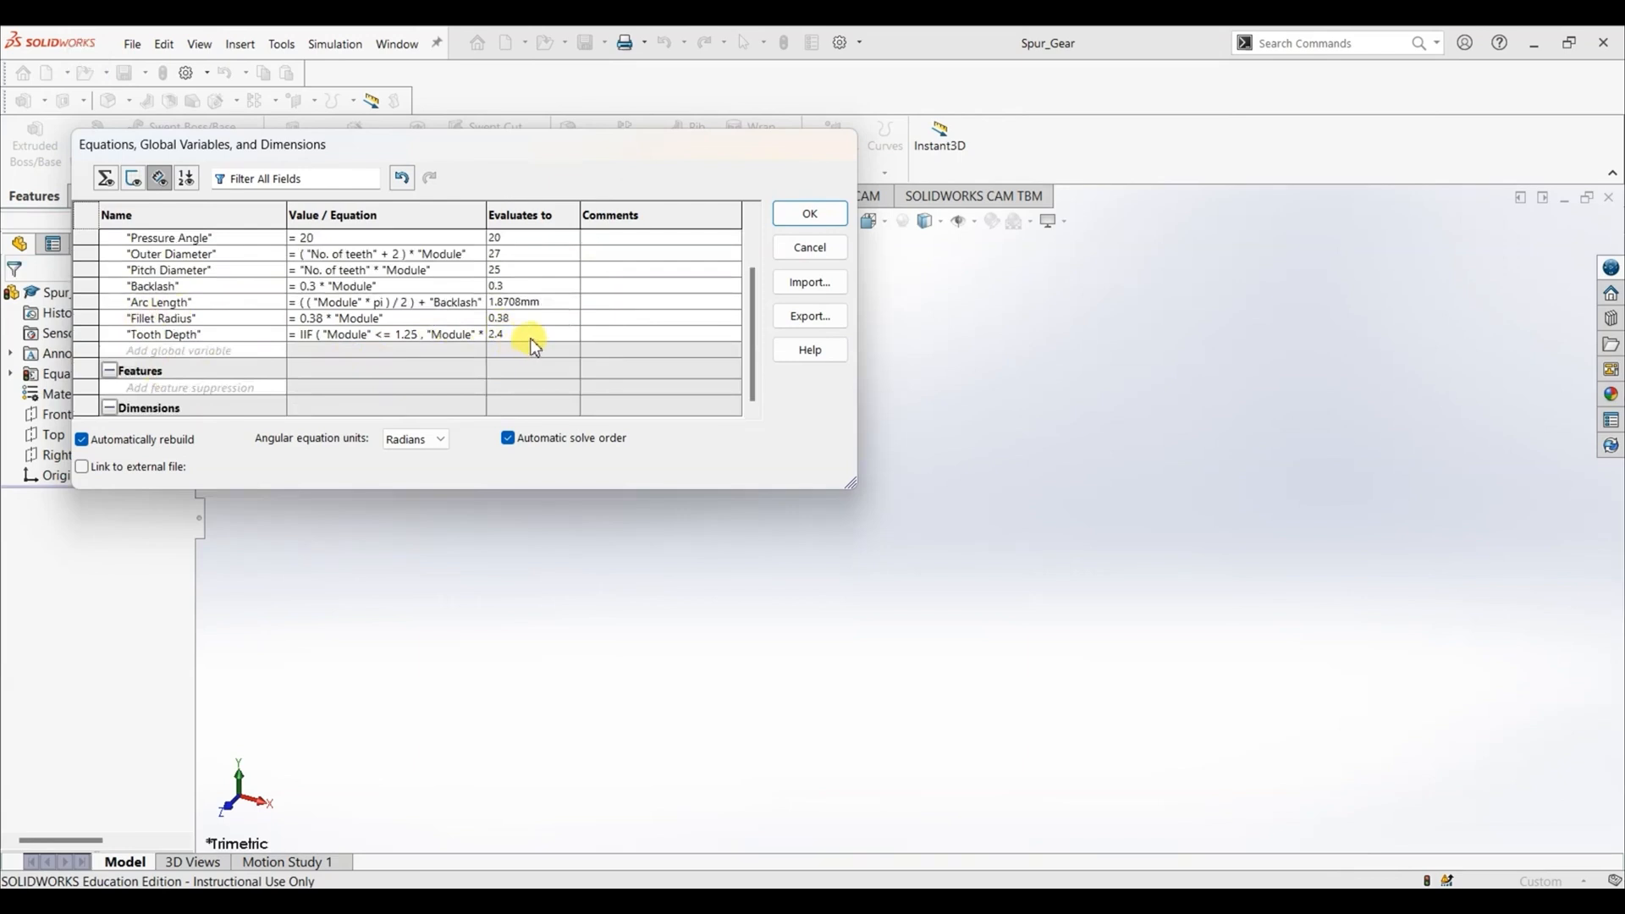
pyautogui.scroll(2, 521, 334)
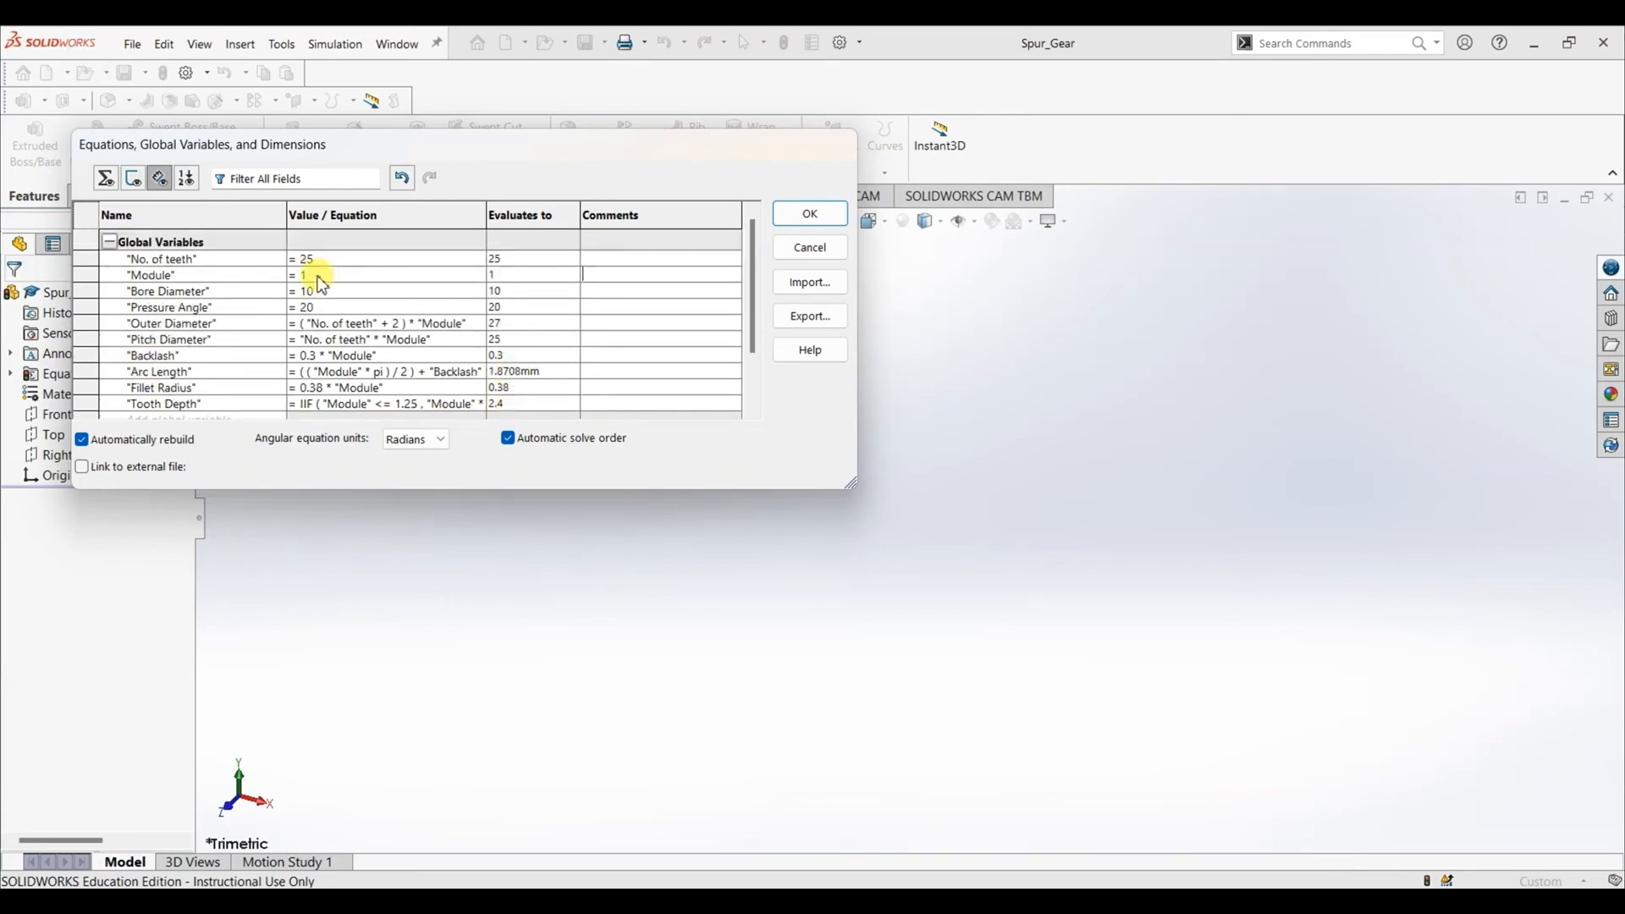
# - Set the Module variable back to 1.5, recheck the Tooth Depth value and accept all equations
pyautogui.write('.5')
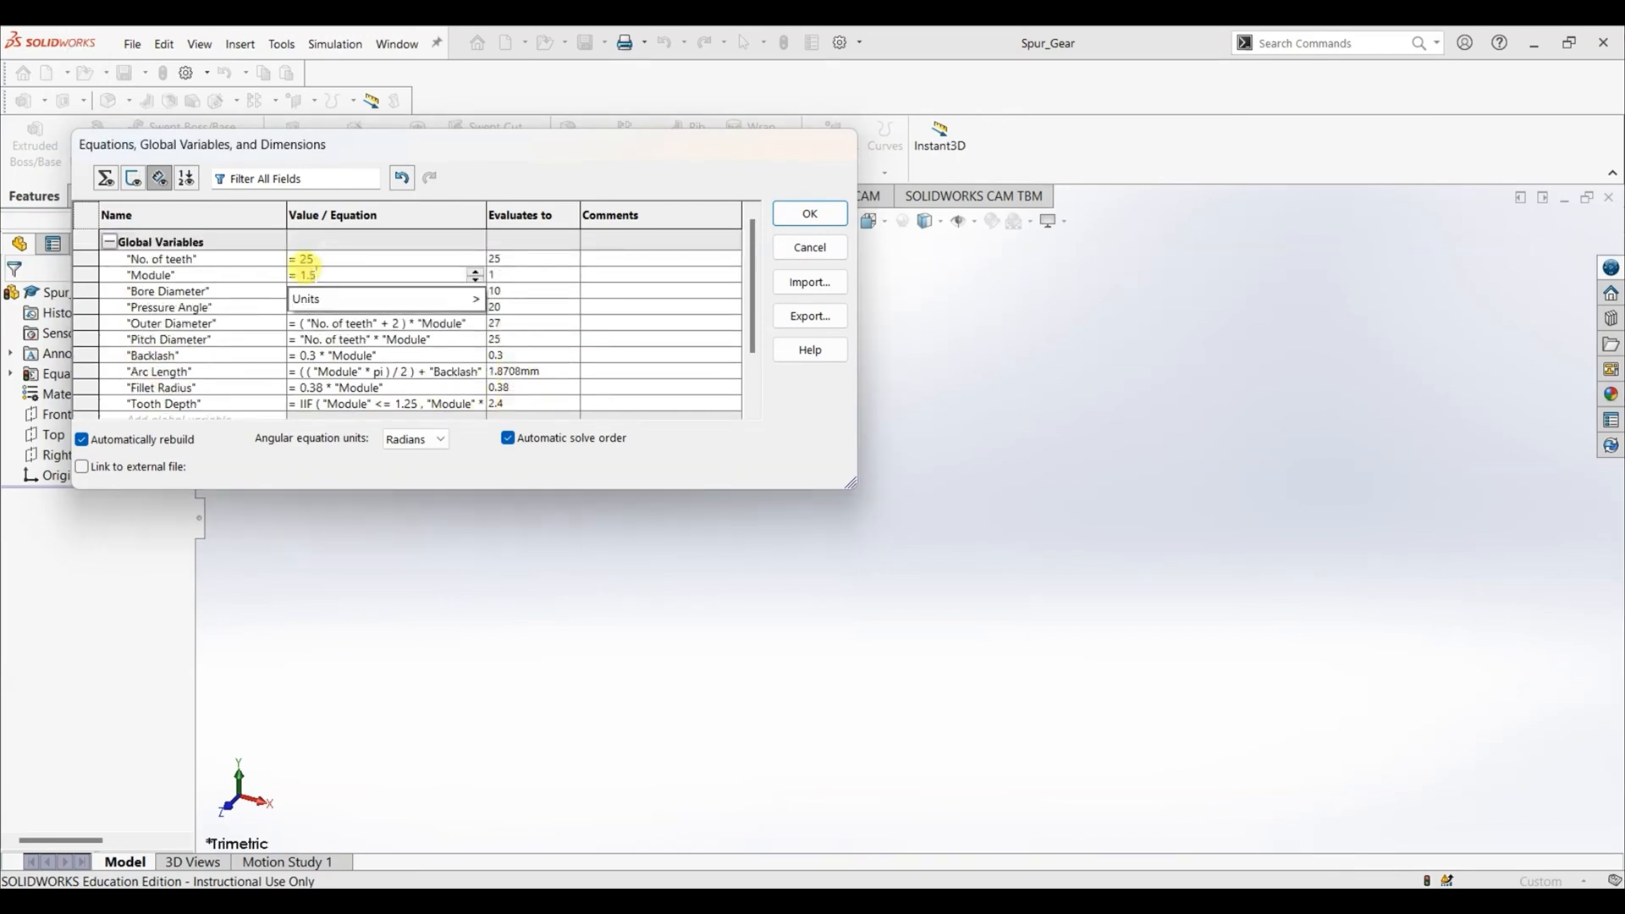
pyautogui.click(316, 275)
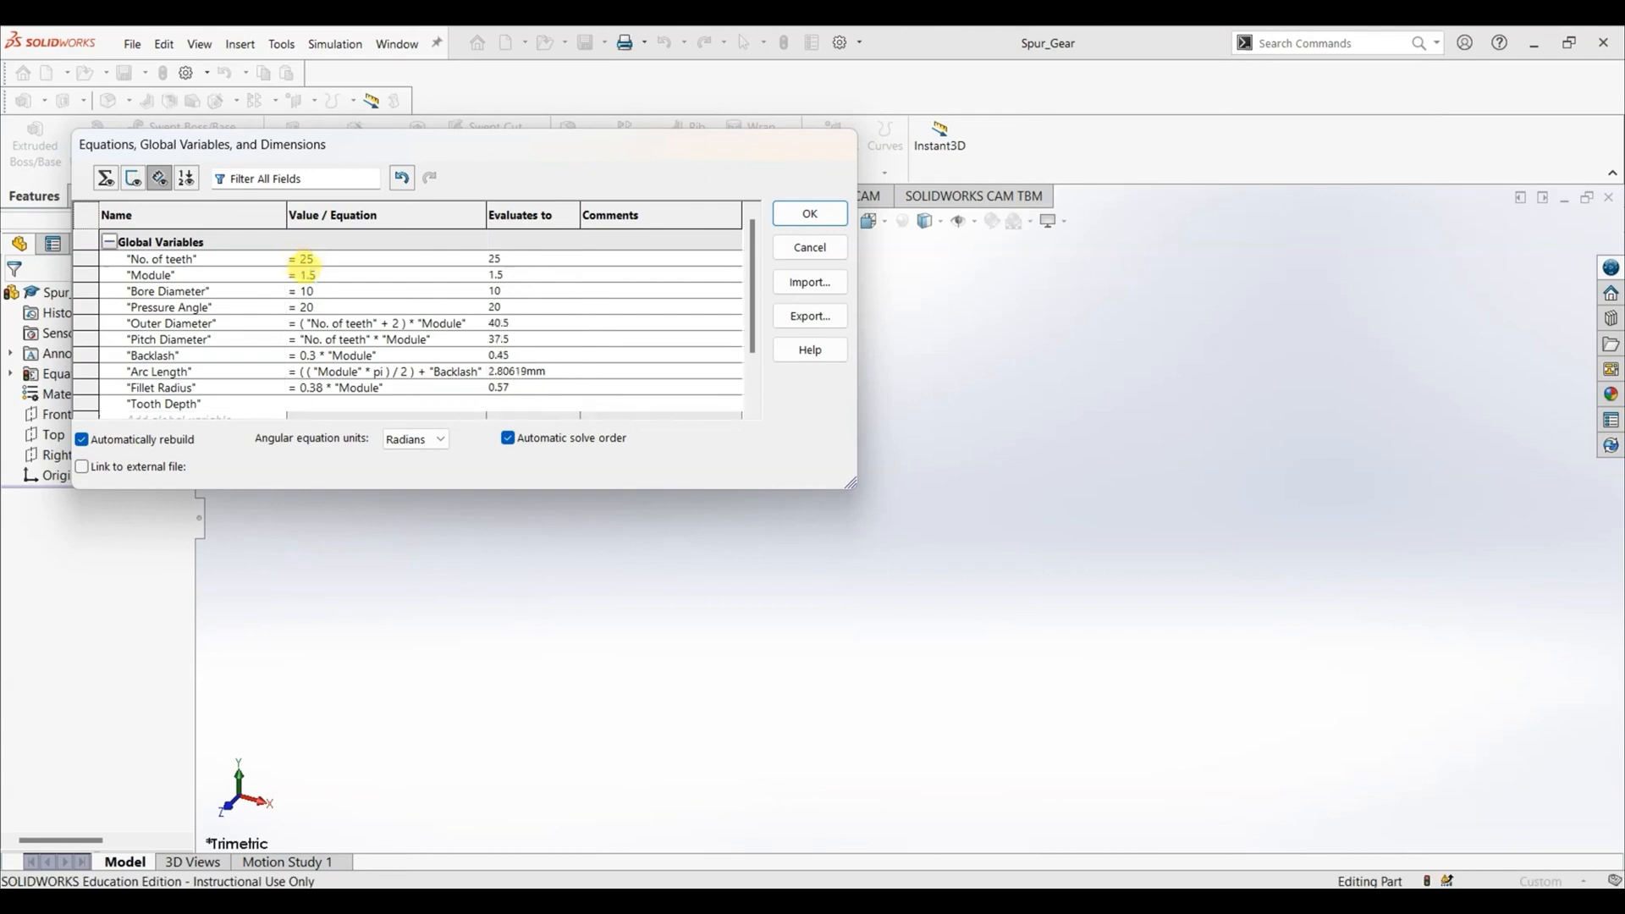
pyautogui.scroll(-2, 476, 319)
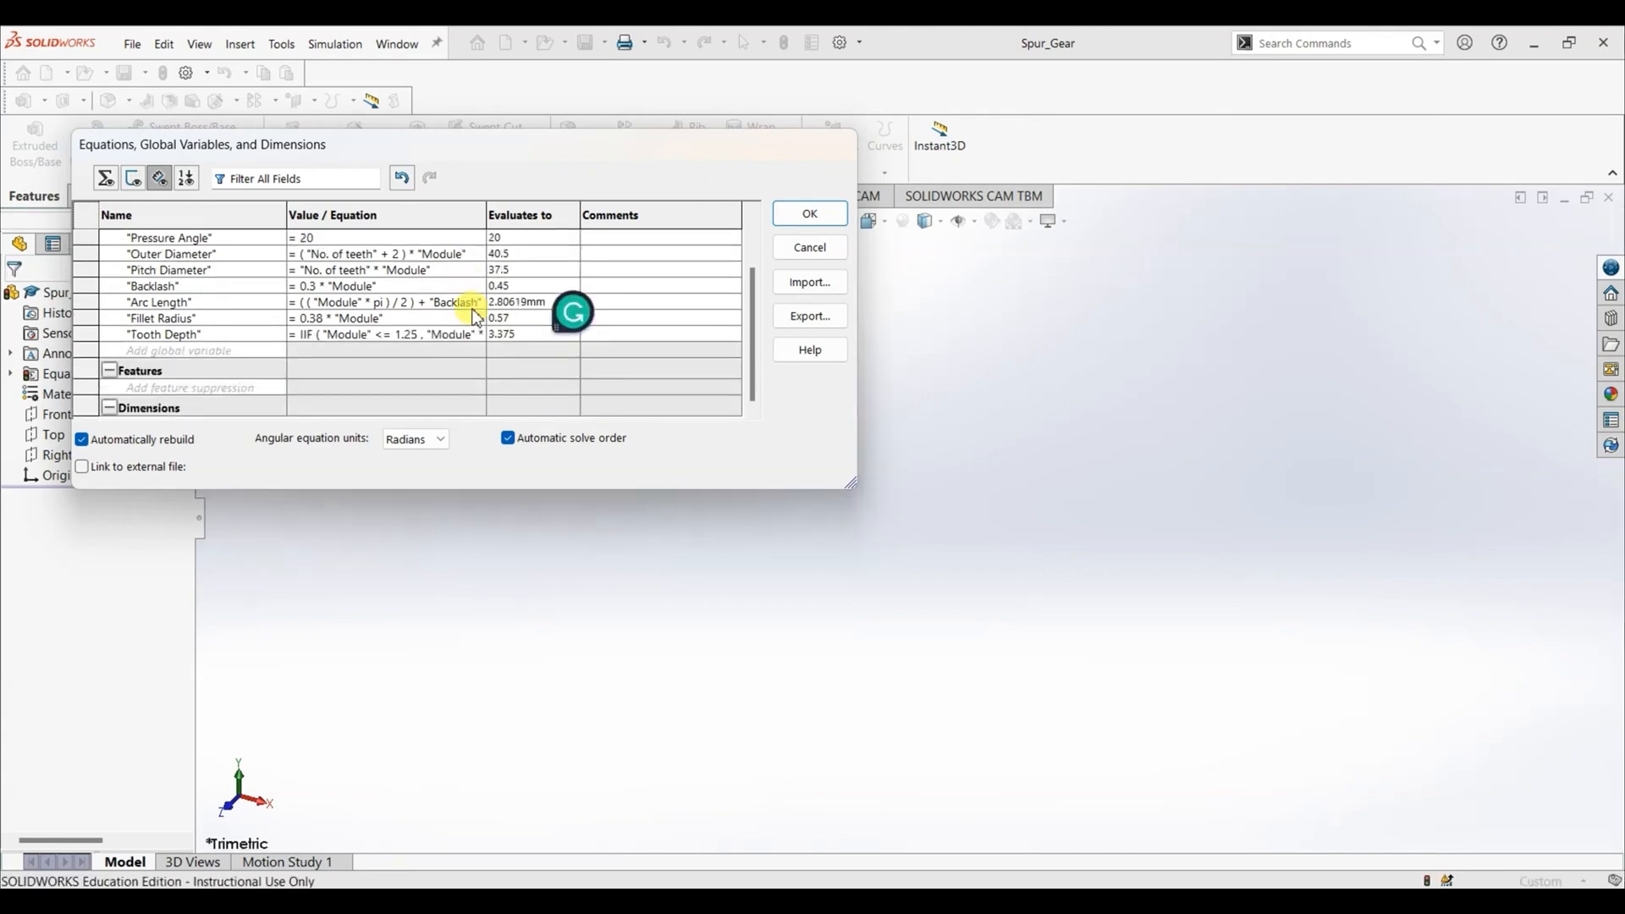
pyautogui.scroll(2, 477, 318)
pyautogui.click(794, 222)
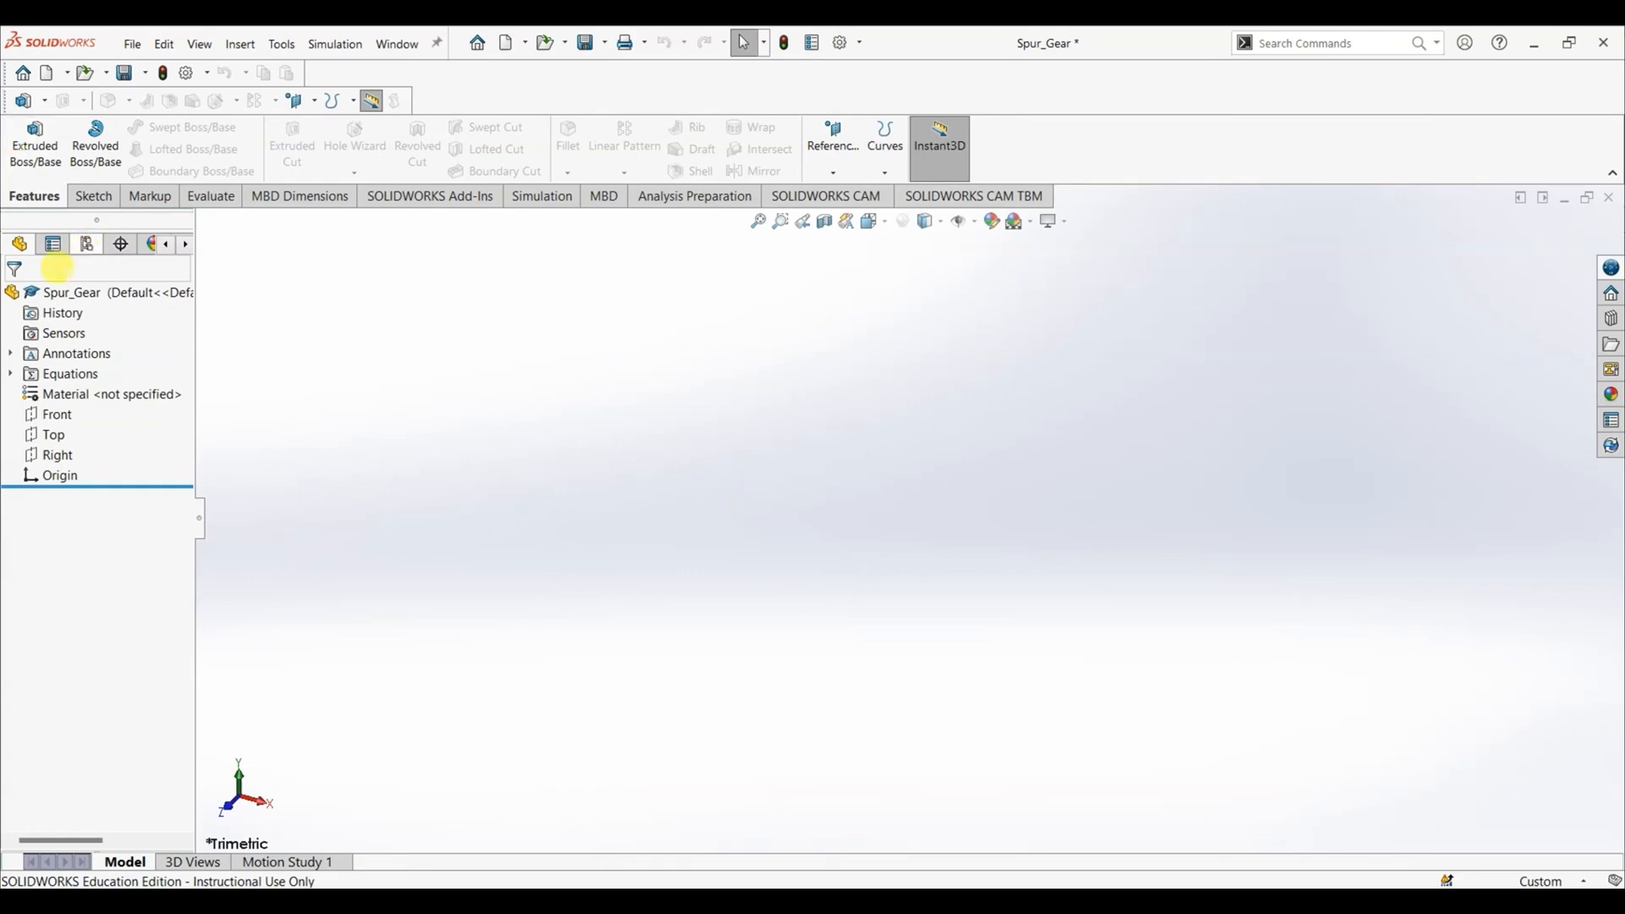
# - Start a new sketch on the Front plane
pyautogui.rightClick(51, 415)
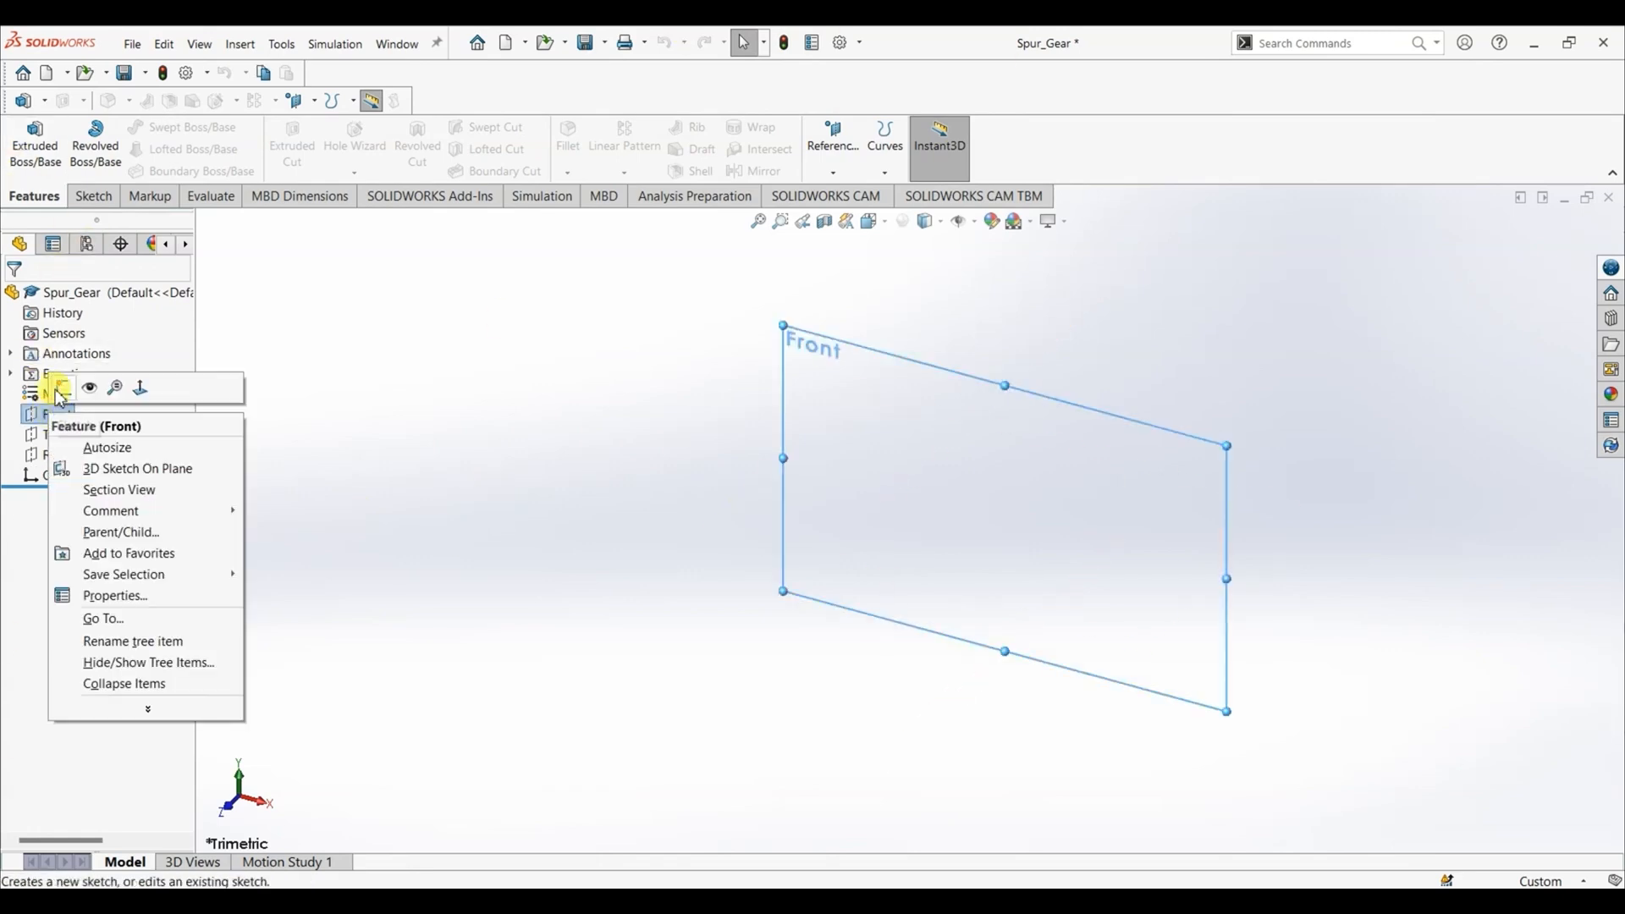
pyautogui.click(63, 387)
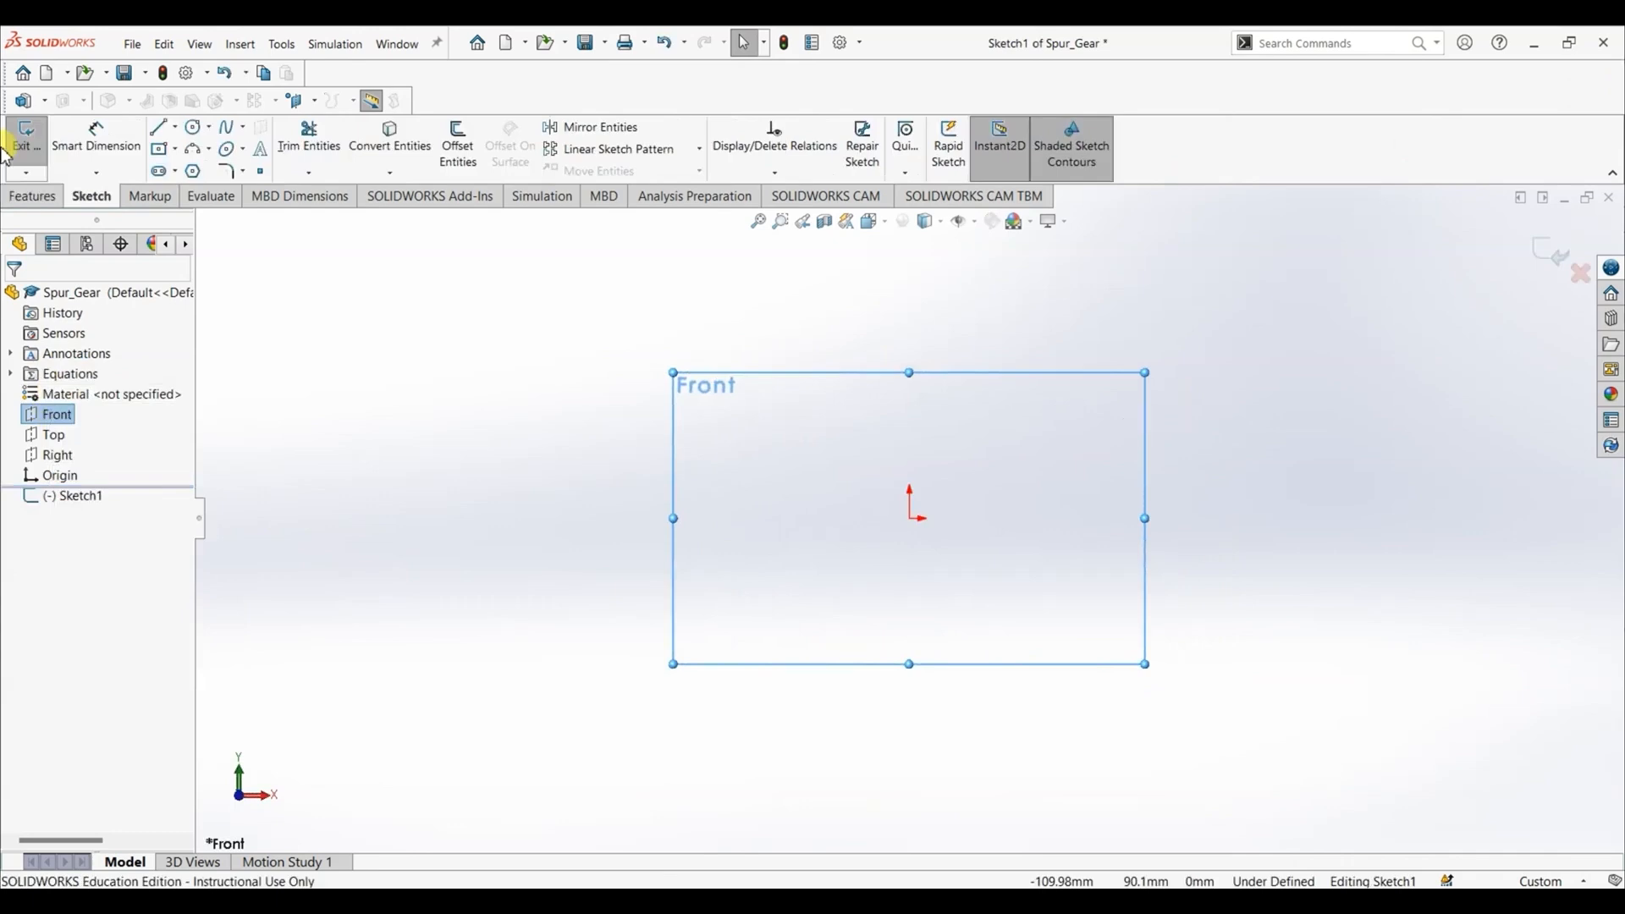
pyautogui.click(194, 127)
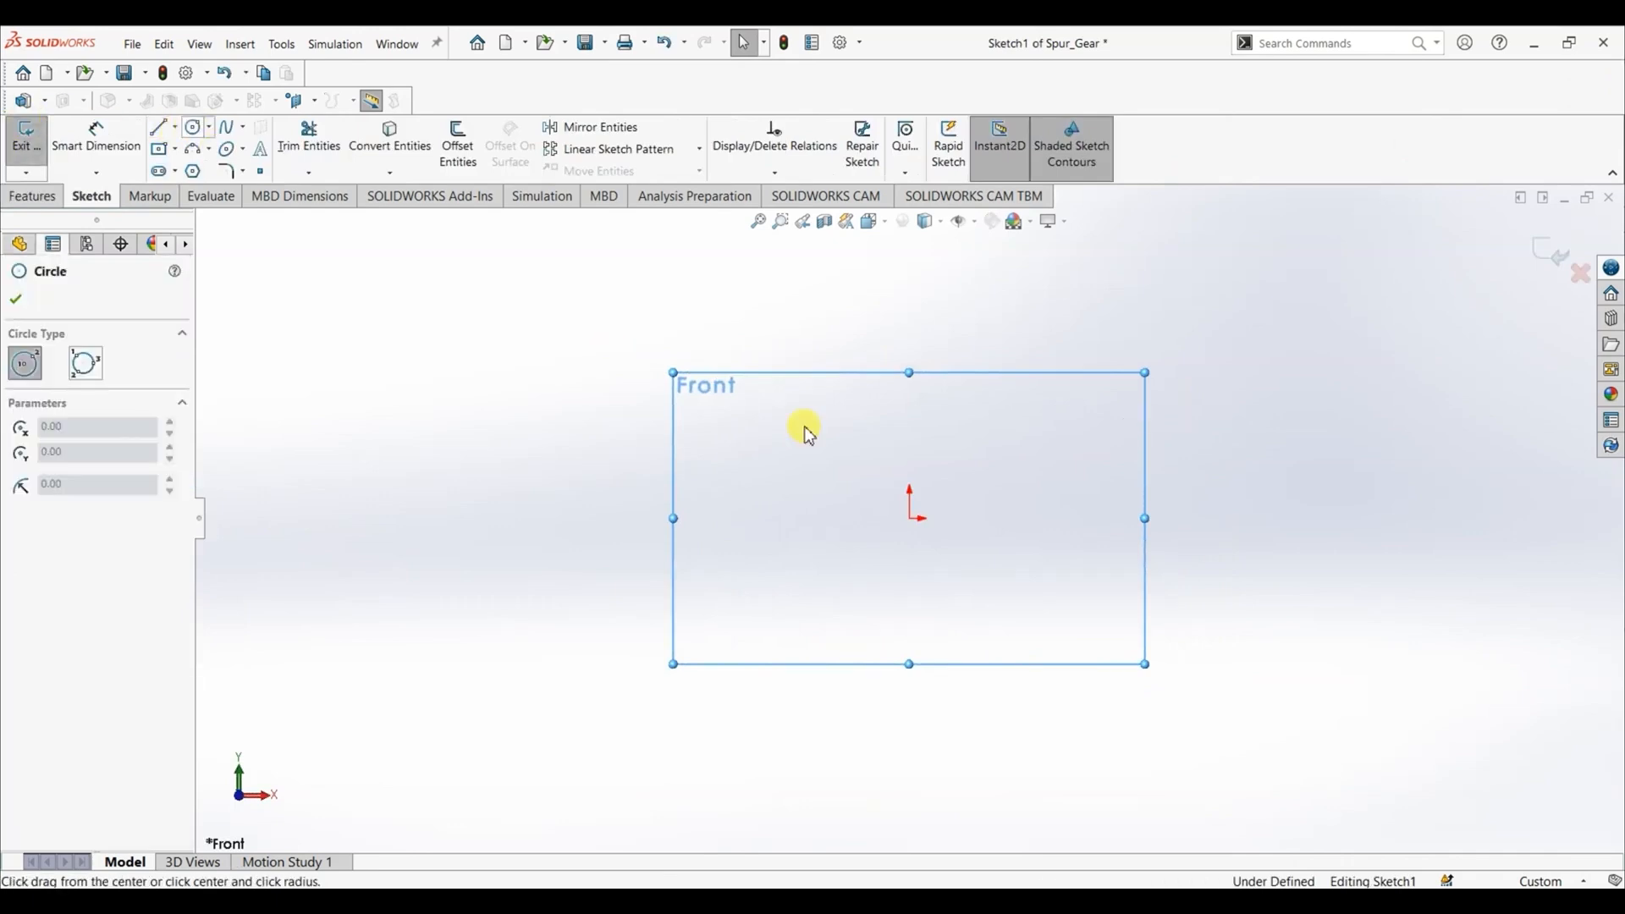
pyautogui.click(902, 520)
pyautogui.press('Escape')
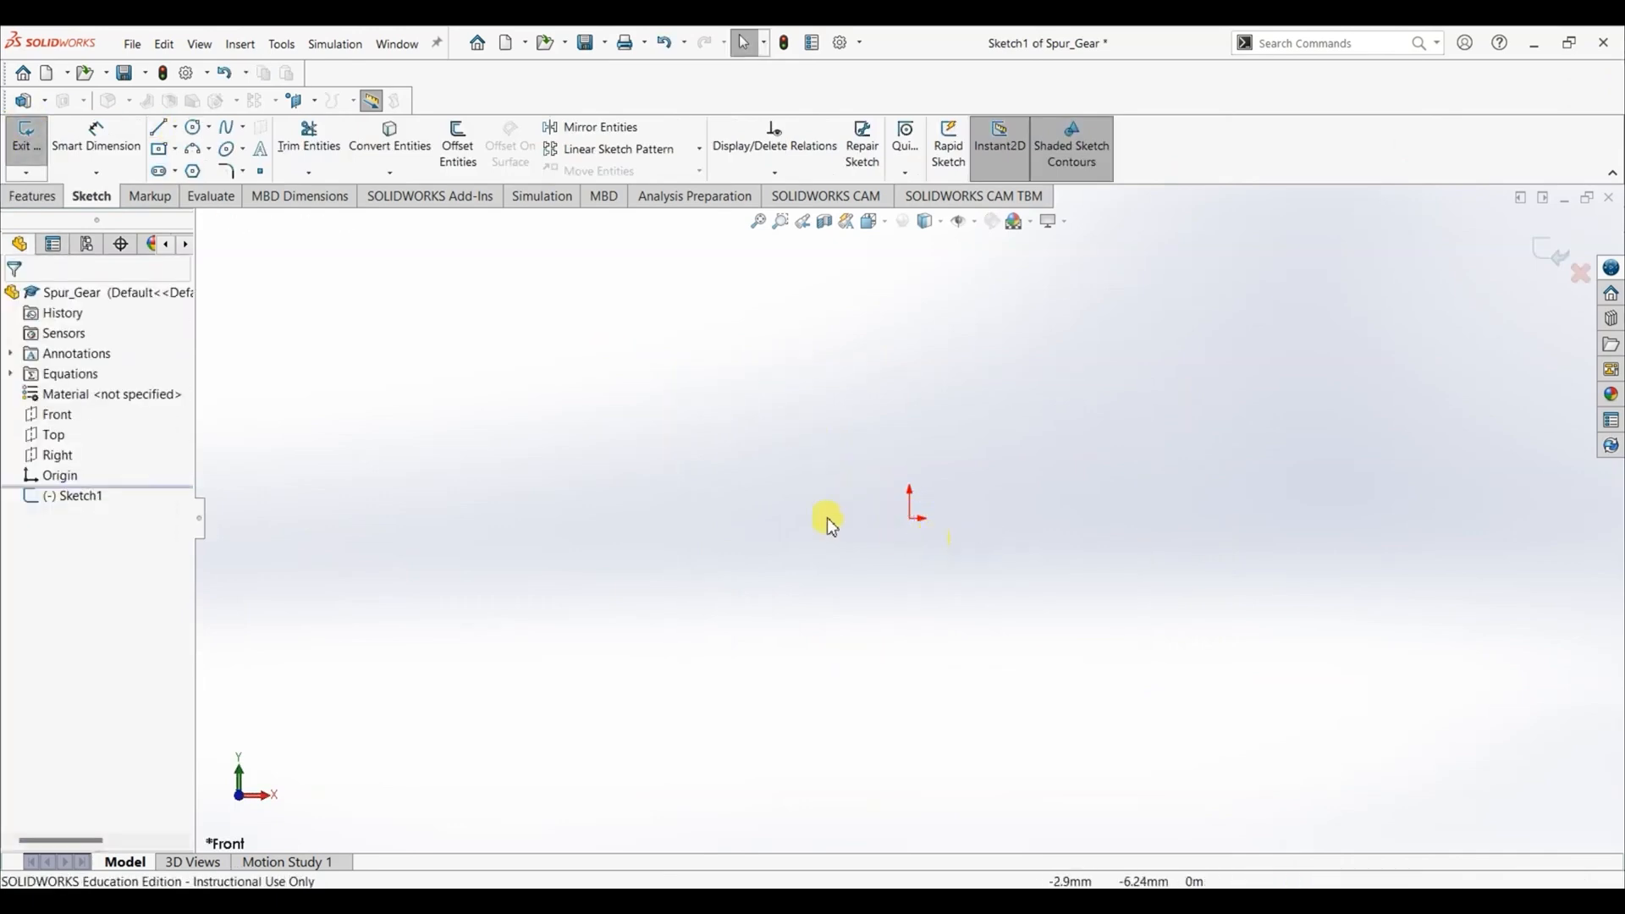
# - Sketch two concentric circles centred on the origin, the inner about 46 mm in radius and the outer roughly twice as large
pyautogui.click(194, 127)
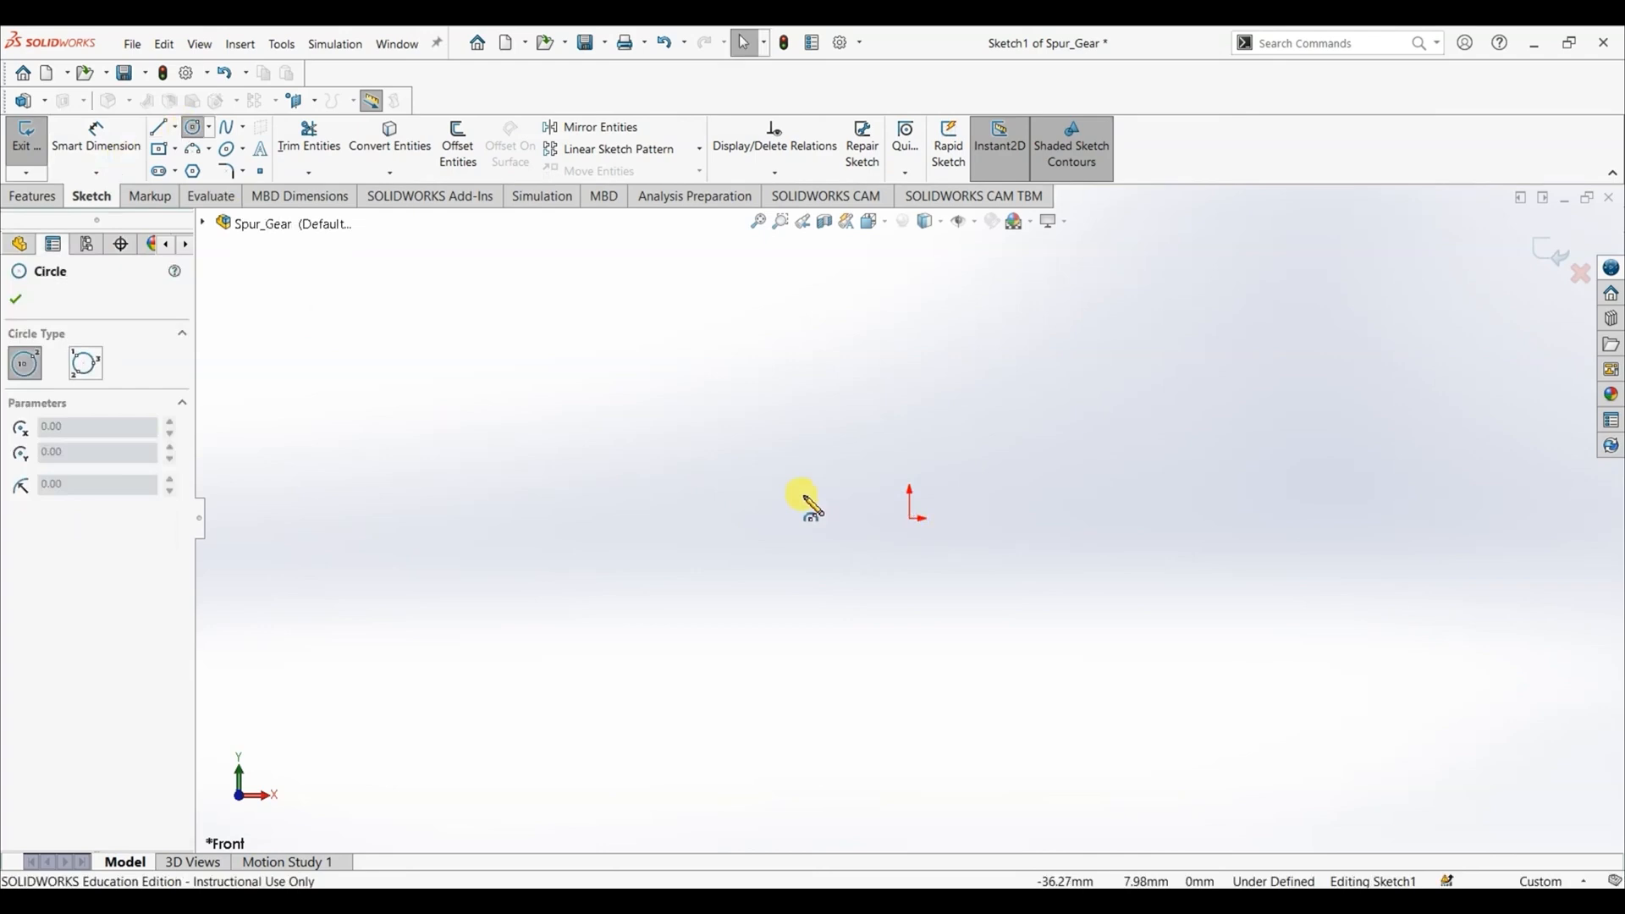
pyautogui.click(911, 519)
pyautogui.click(987, 634)
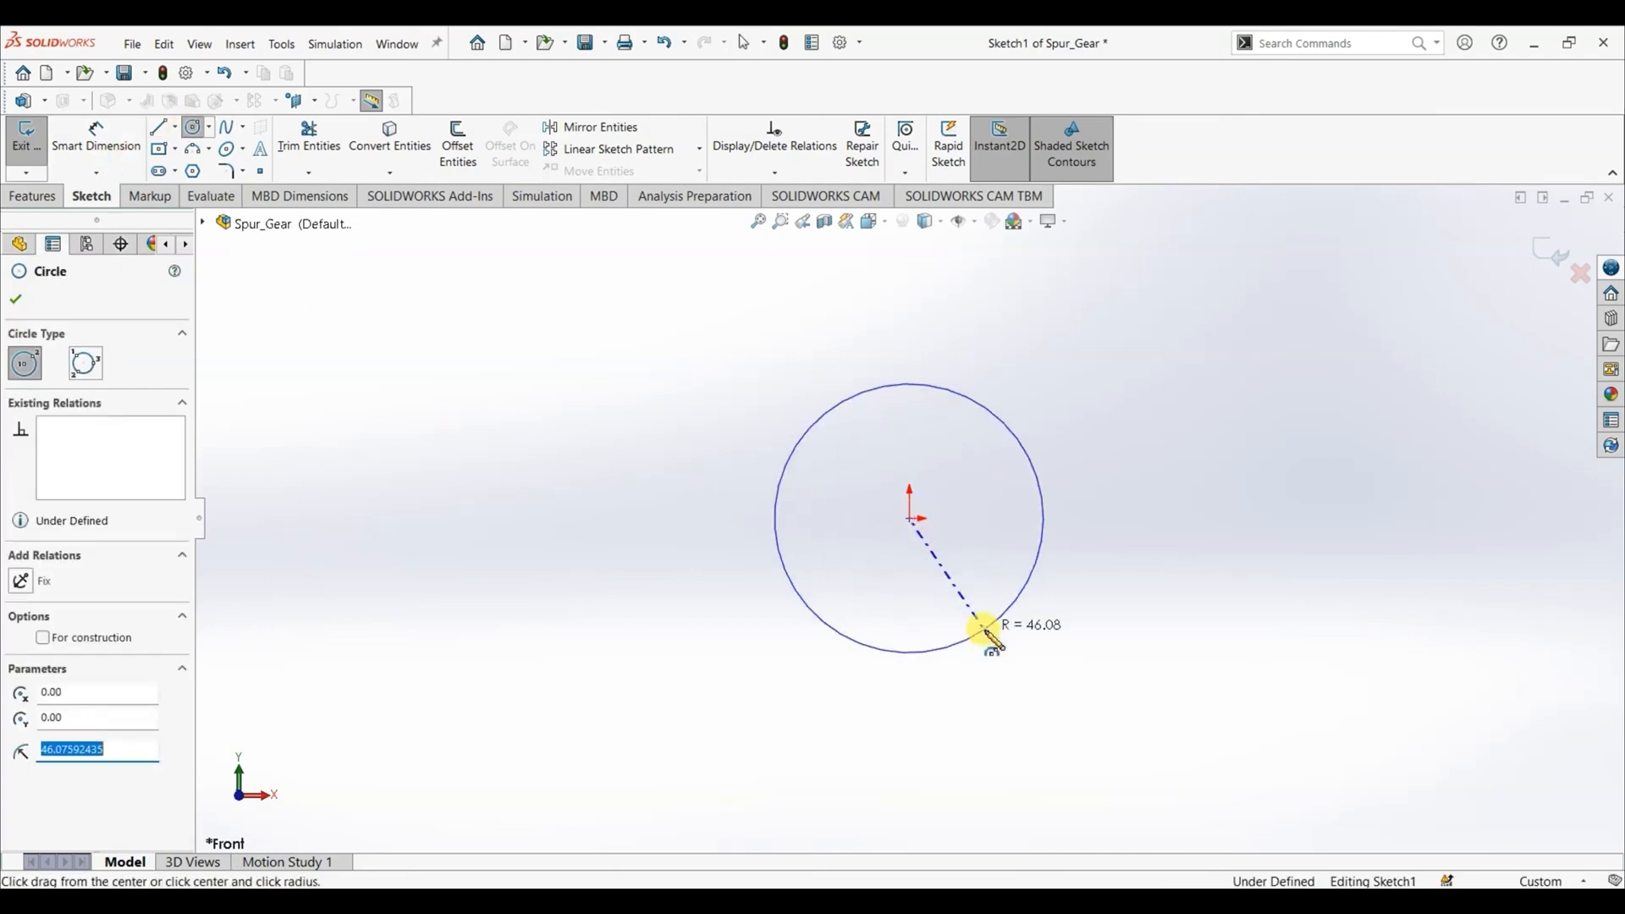
pyautogui.click(17, 300)
pyautogui.click(194, 129)
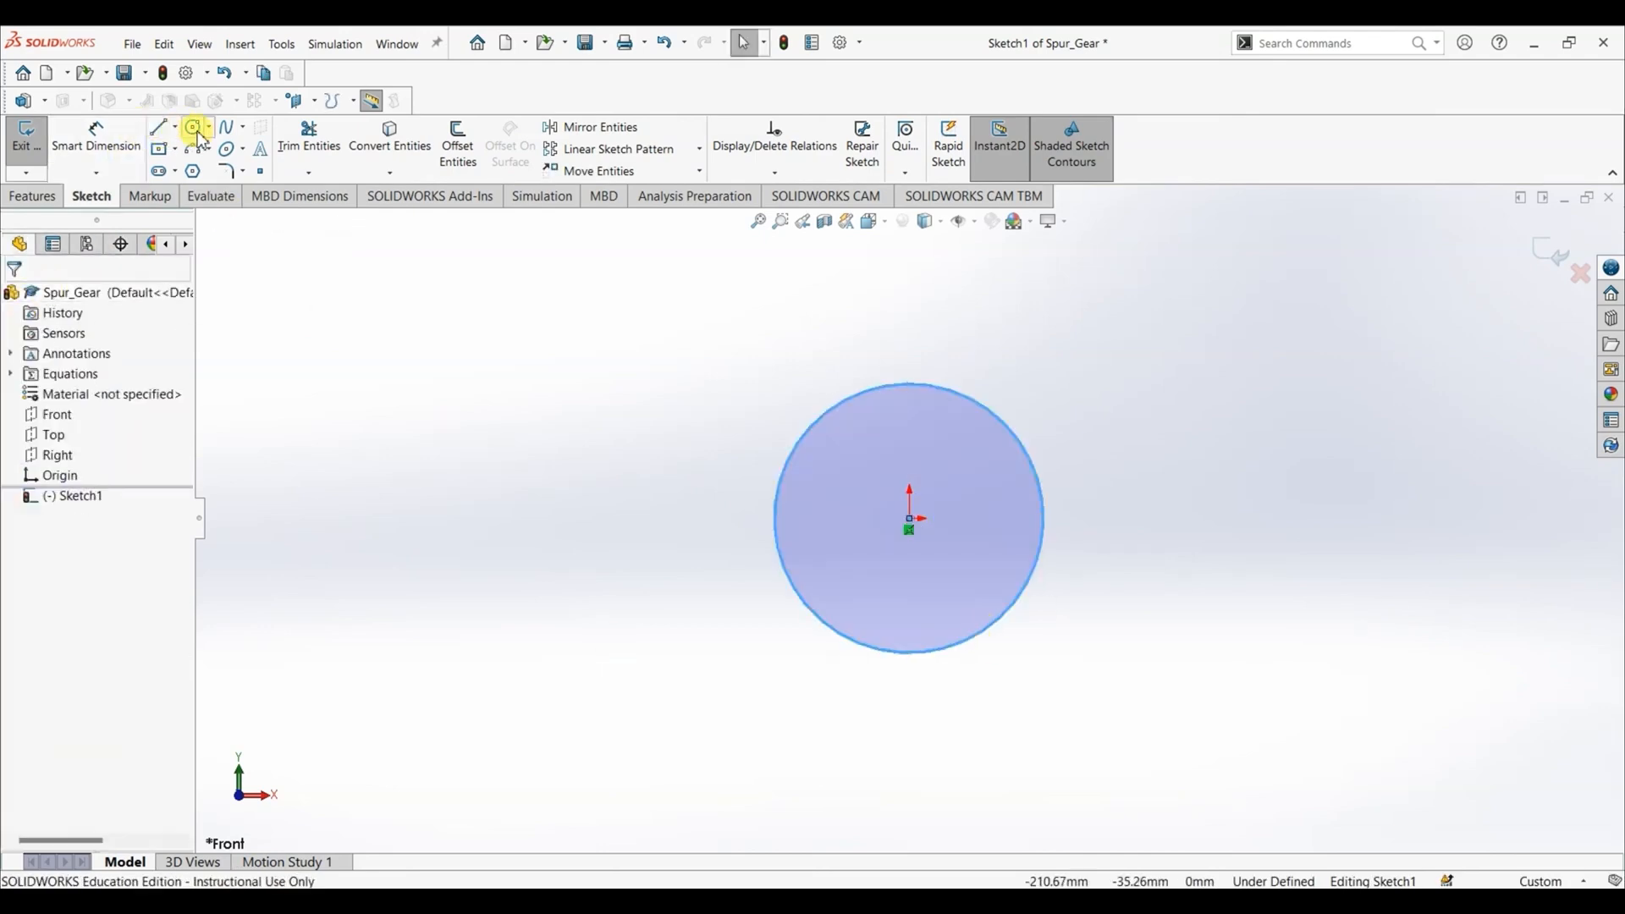
pyautogui.click(910, 518)
pyautogui.click(1089, 744)
pyautogui.press('Escape')
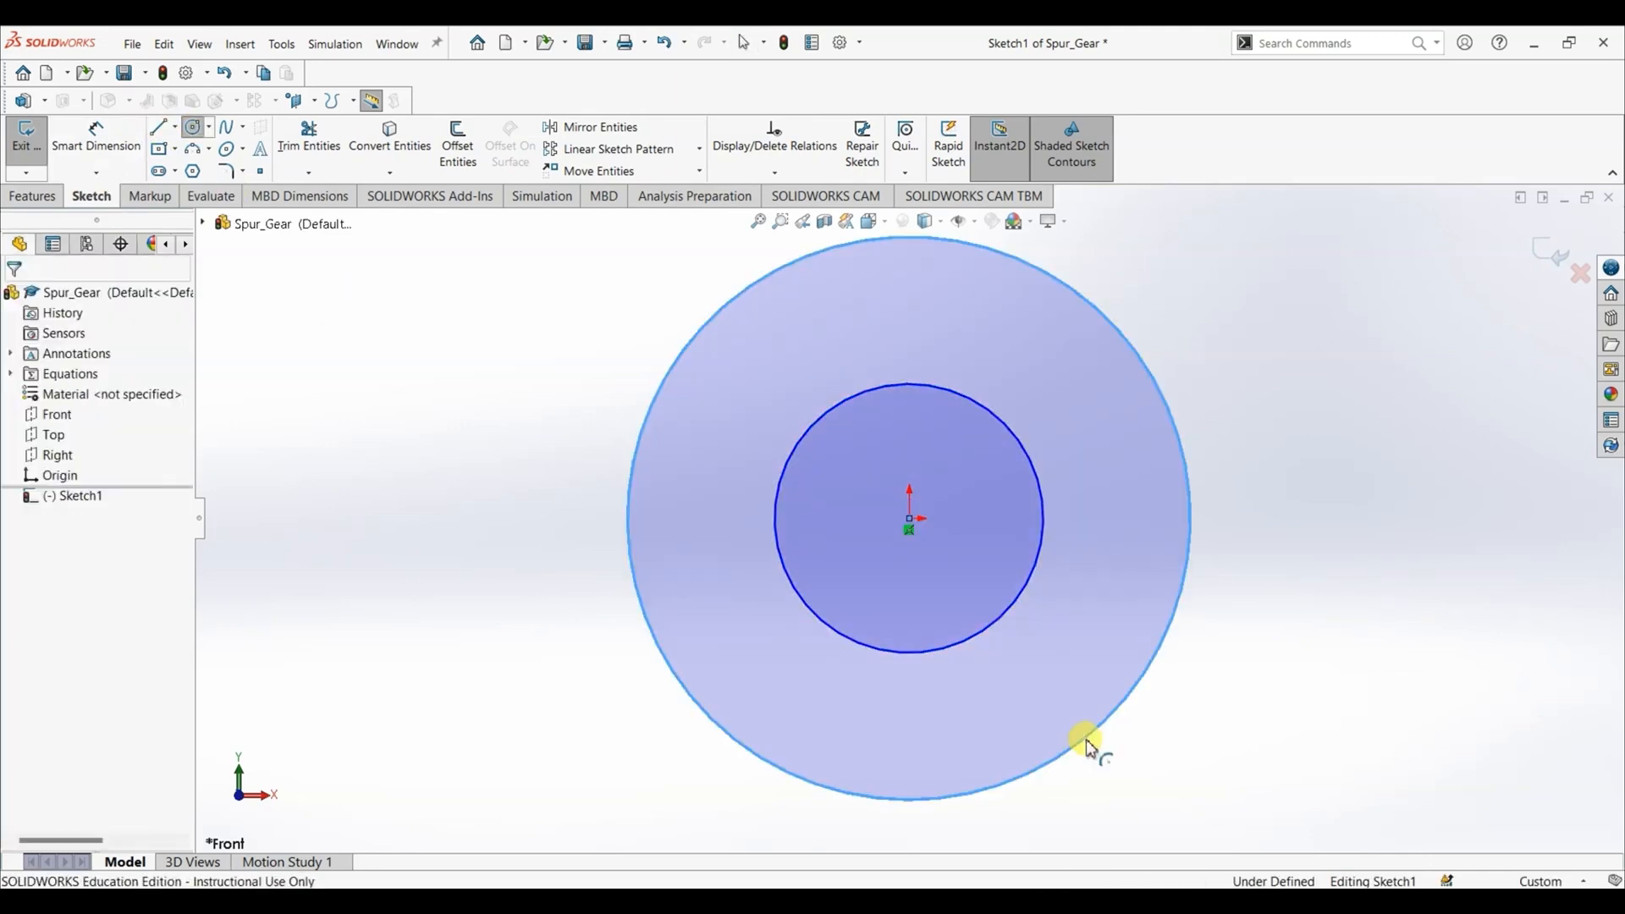
# - Dimension the inner circle's diameter and link it to the "Bore Diameter" global variable
pyautogui.click(98, 157)
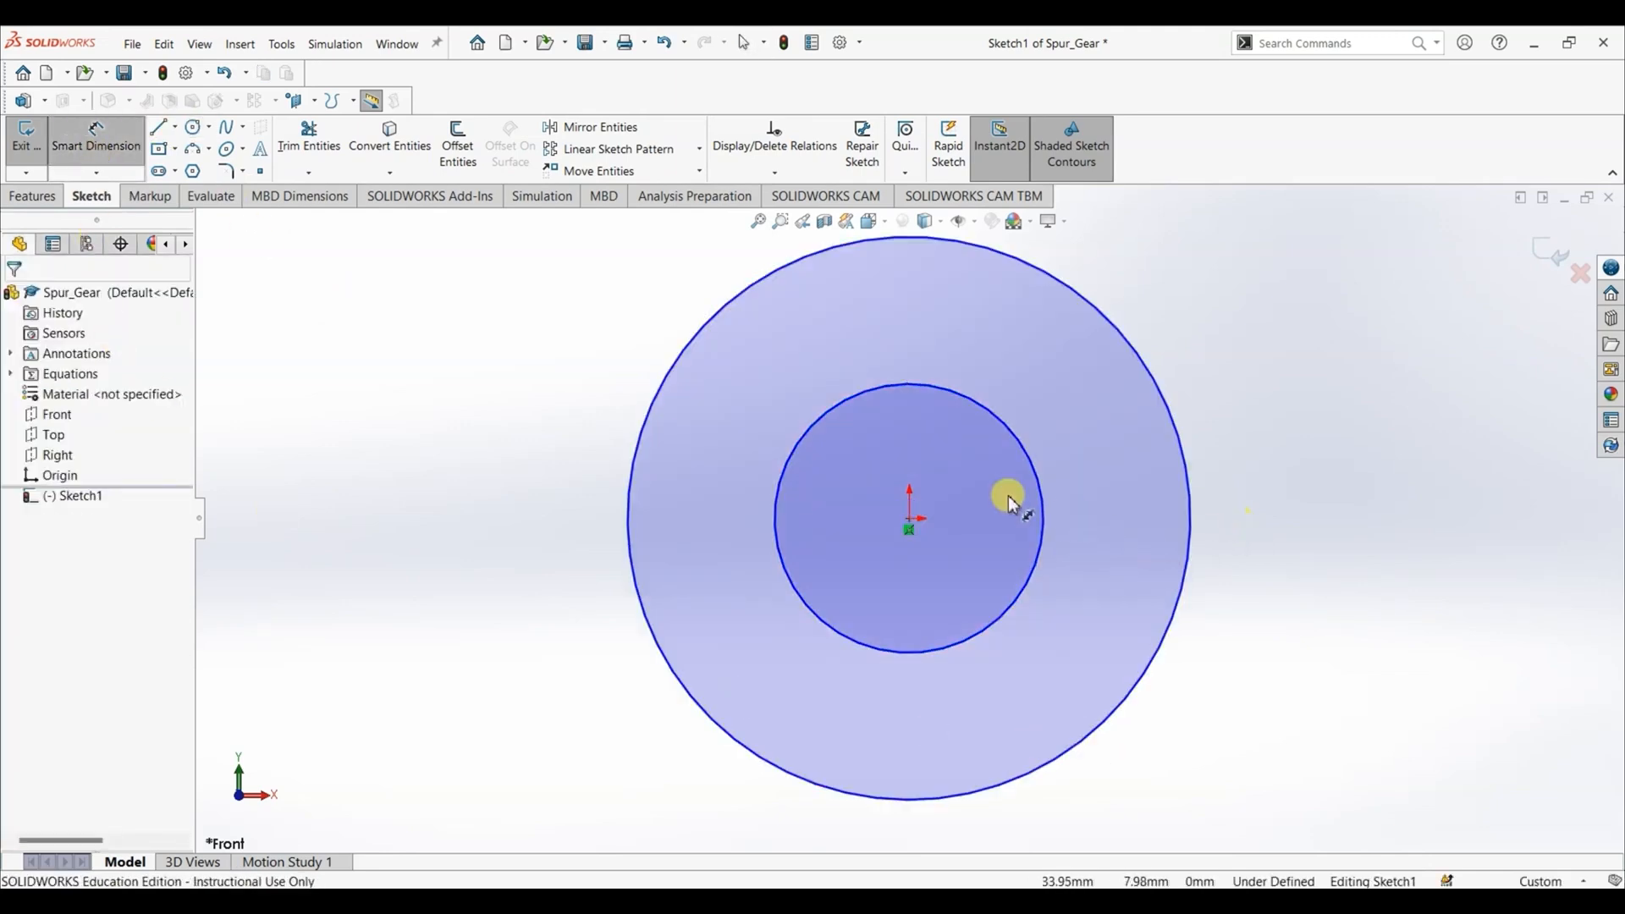
pyautogui.click(1043, 508)
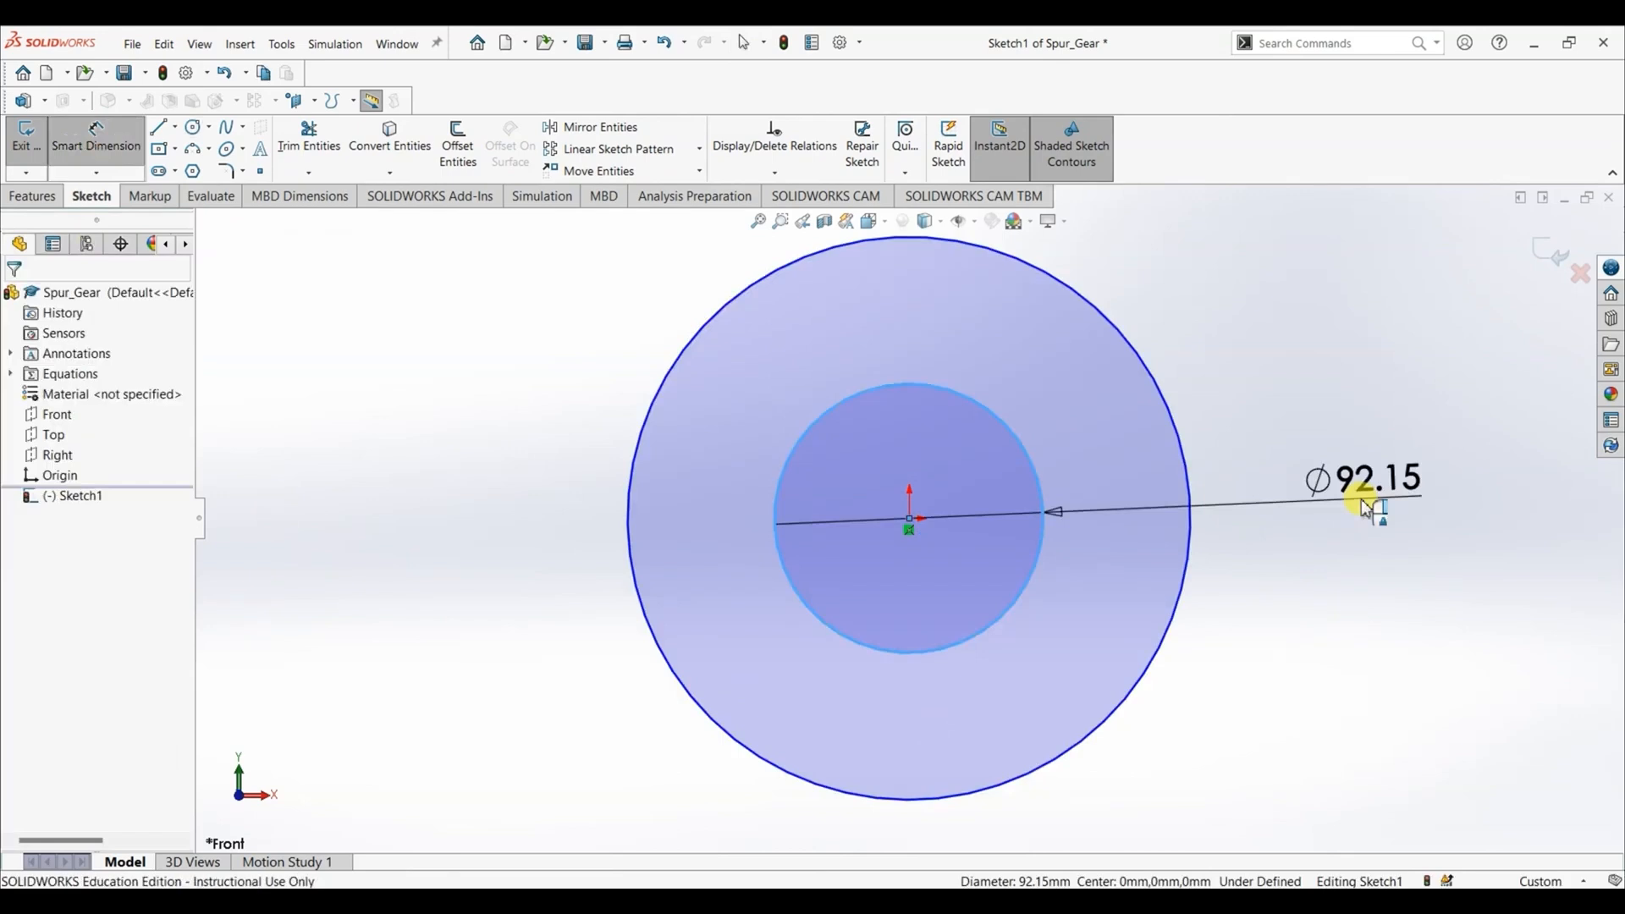
pyautogui.click(1359, 507)
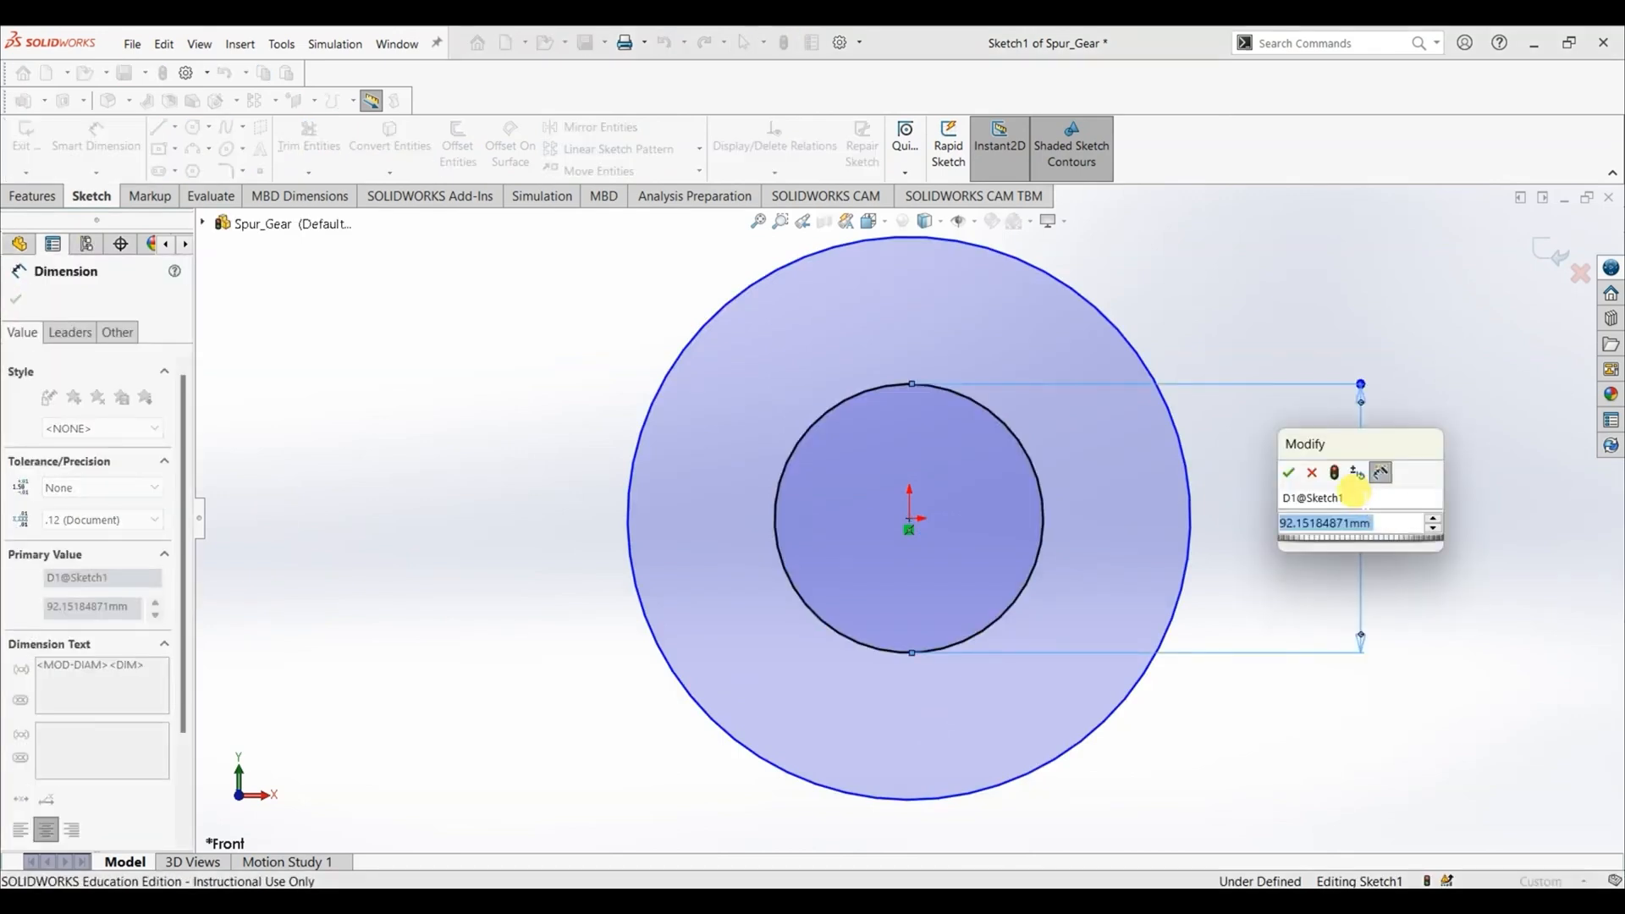
pyautogui.write('=')
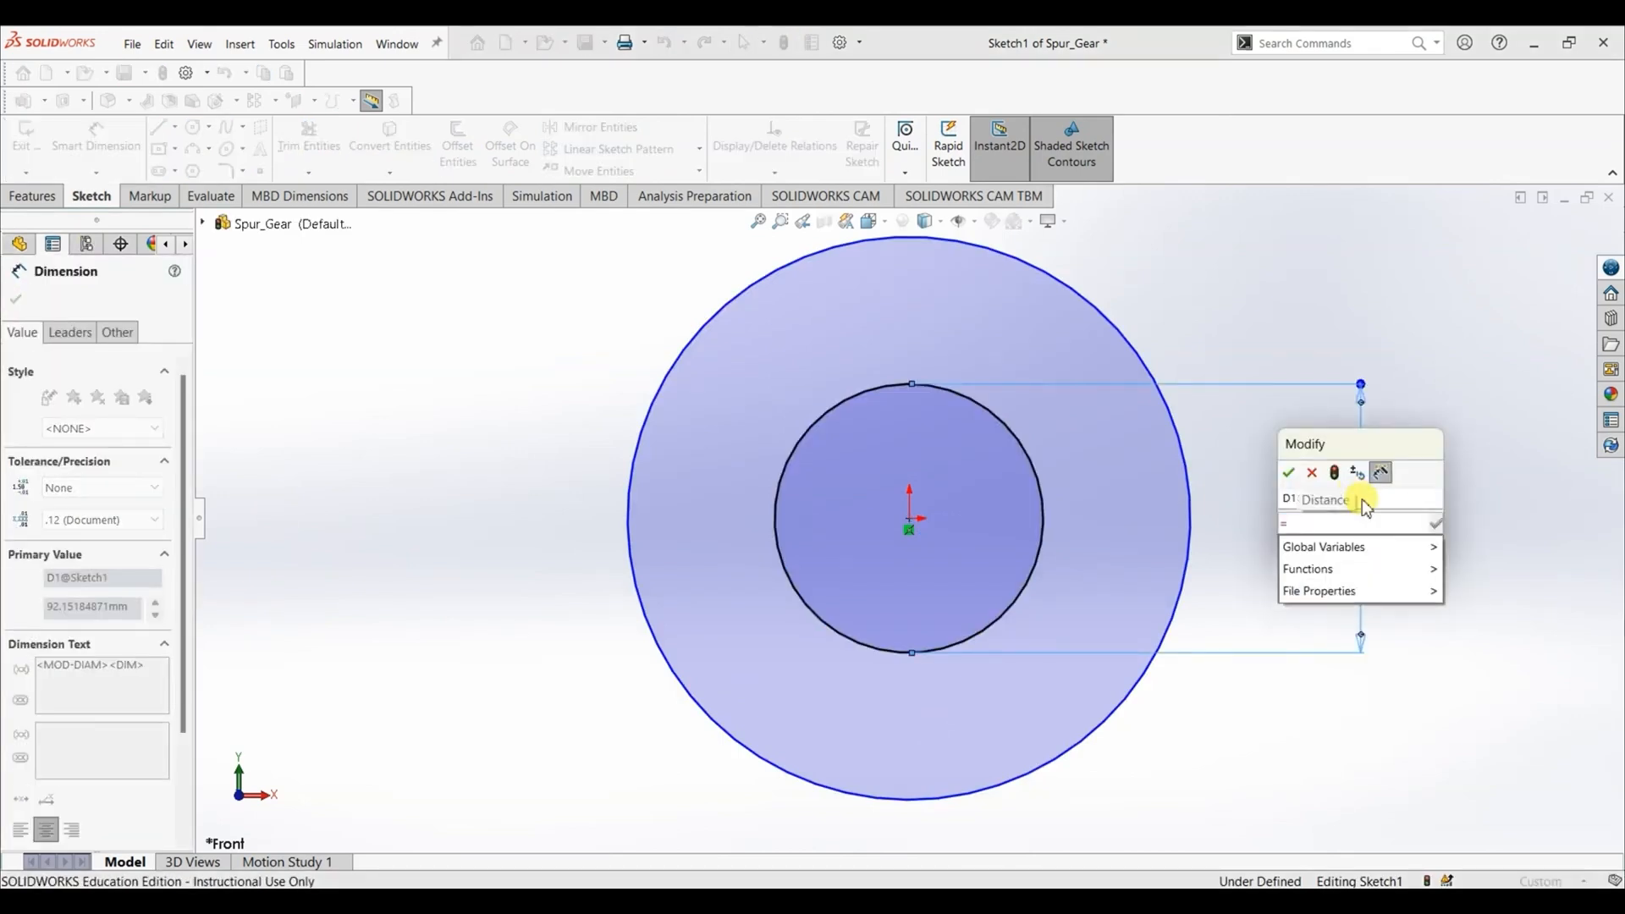
pyautogui.moveTo(1369, 545)
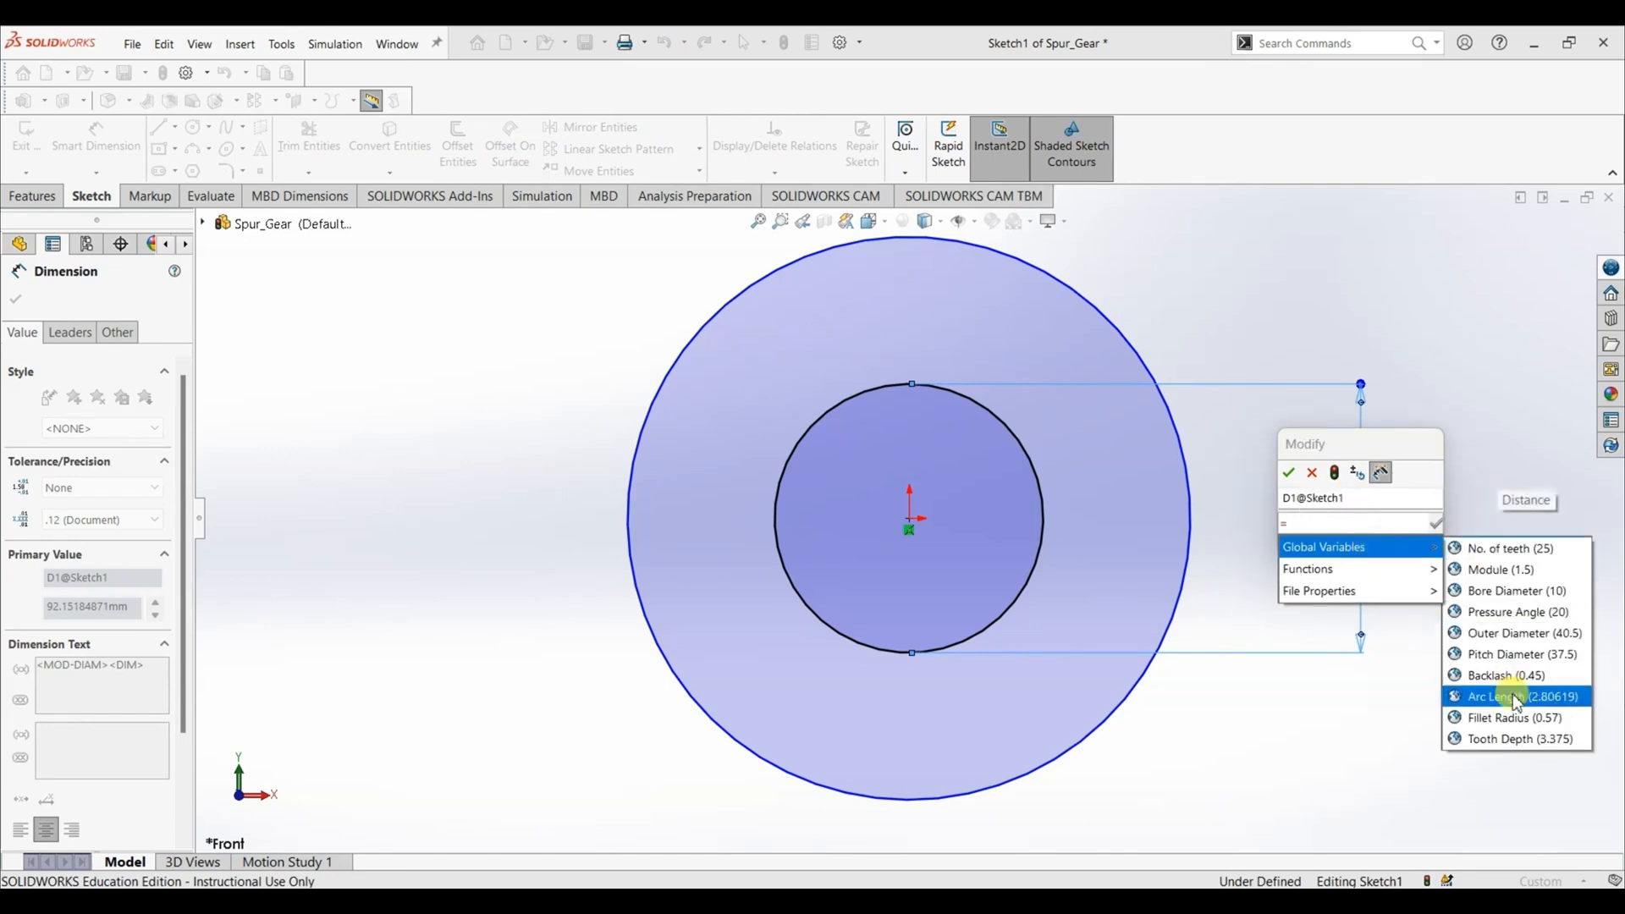
pyautogui.click(1511, 591)
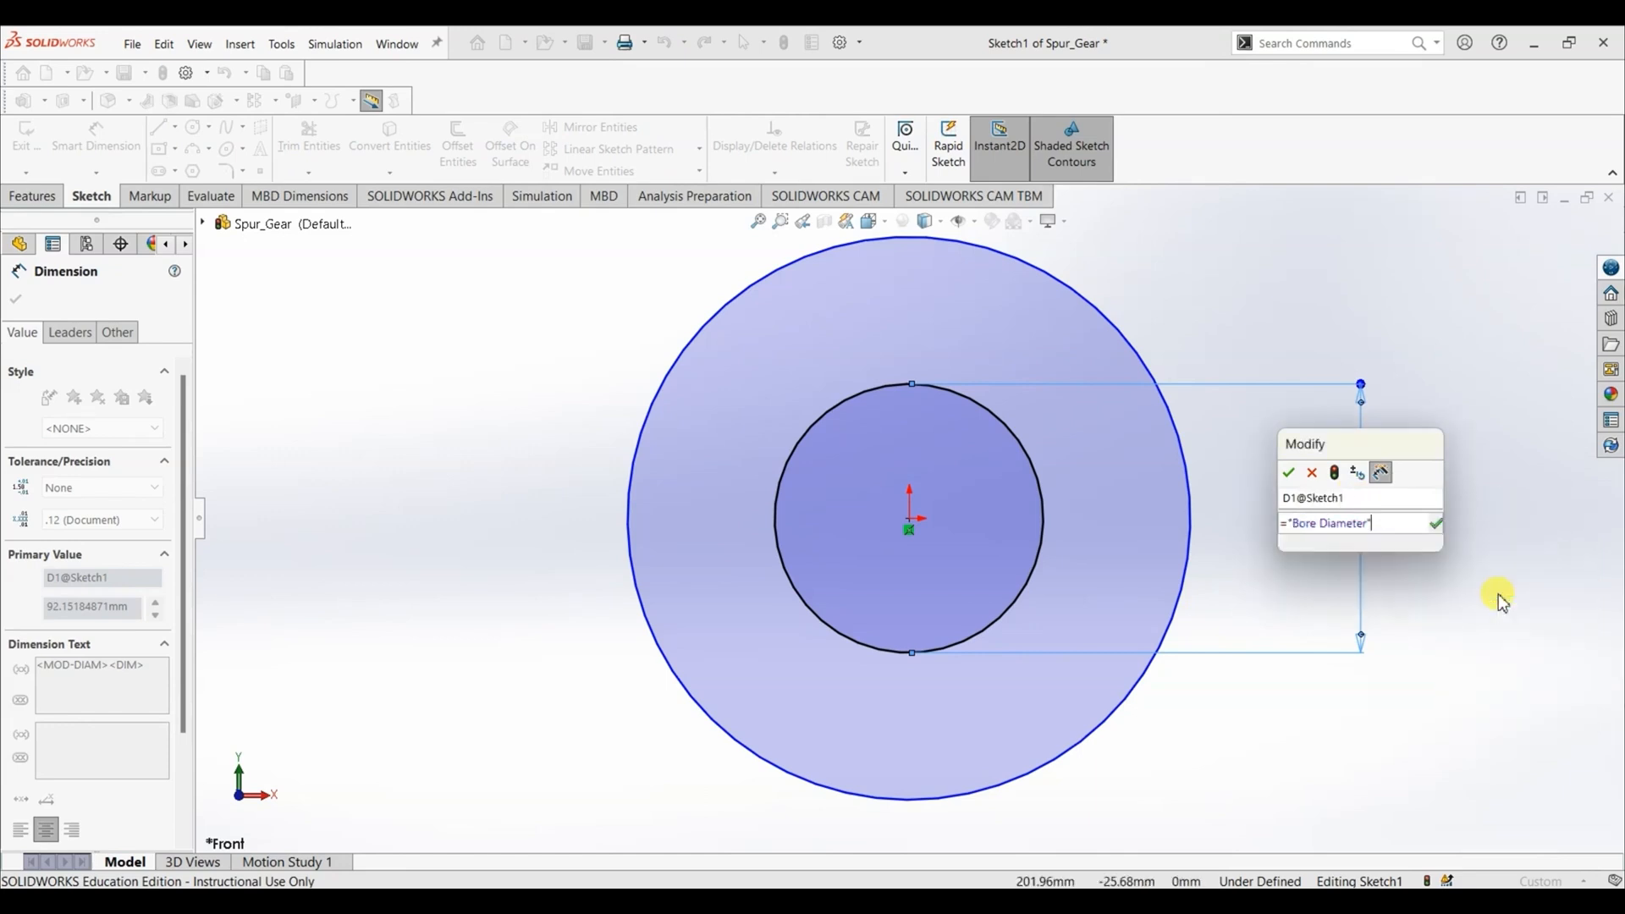
pyautogui.click(1440, 525)
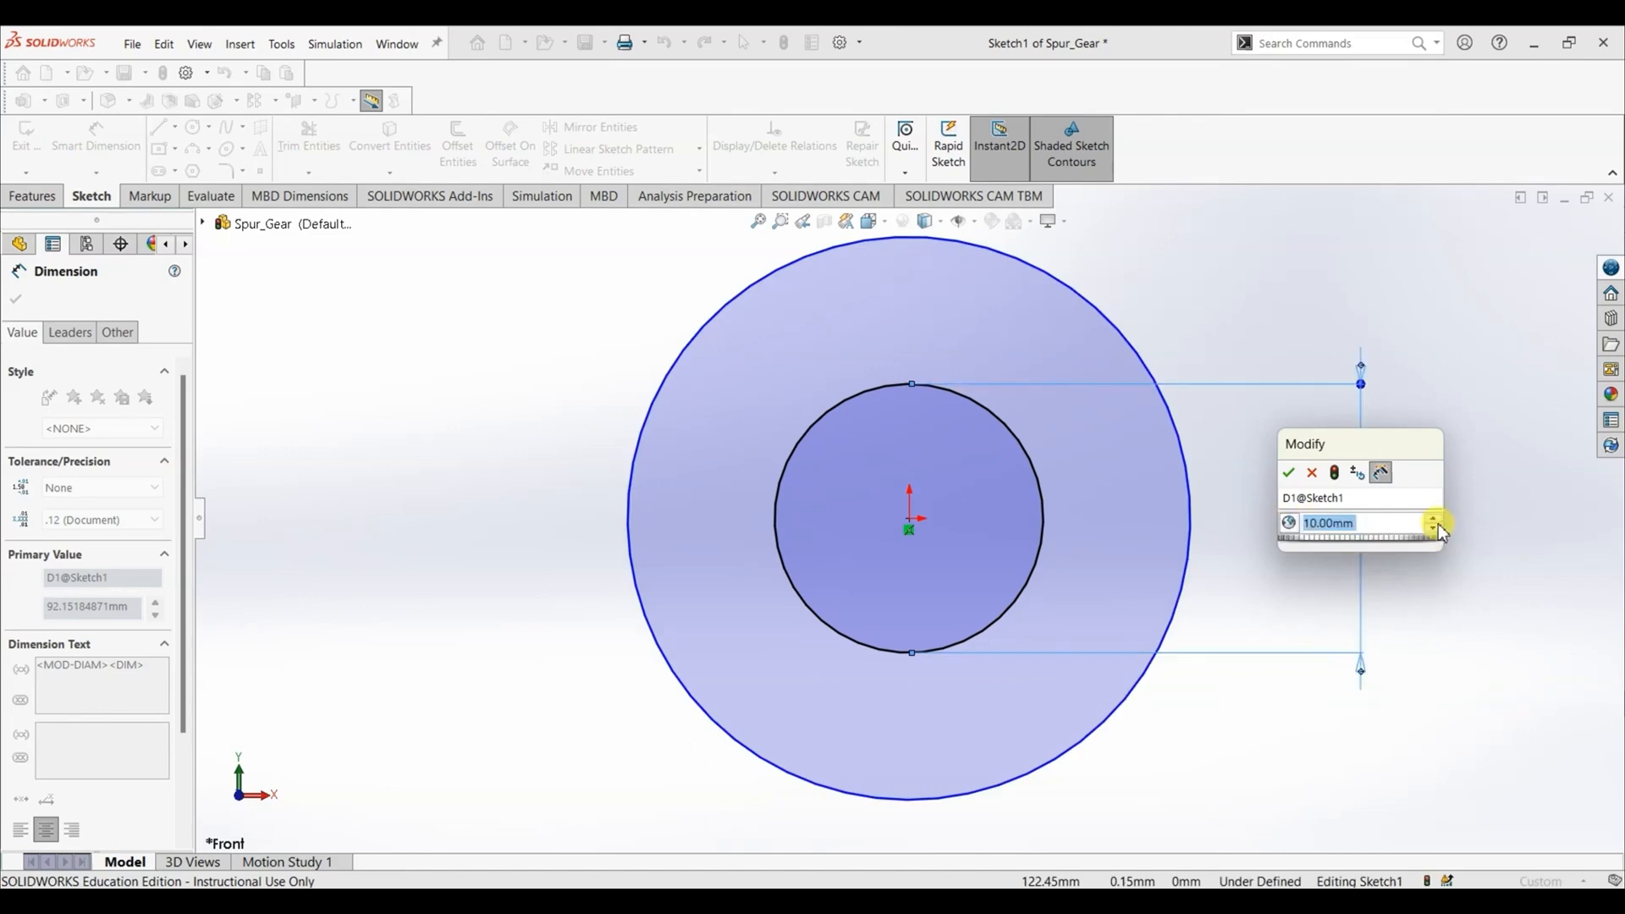
pyautogui.click(1289, 473)
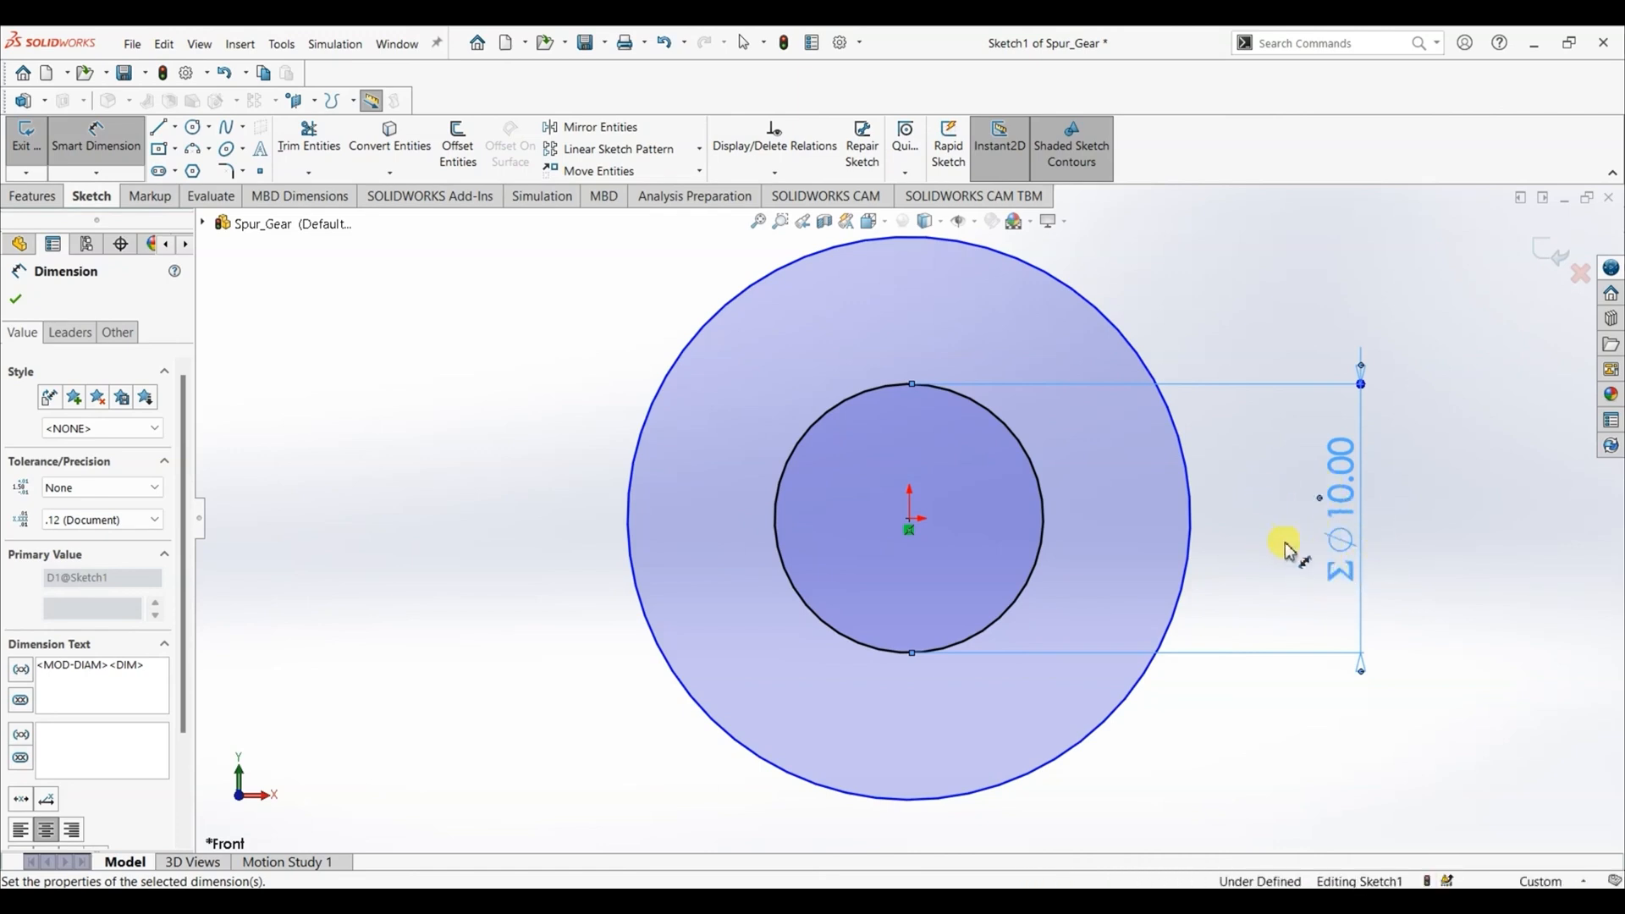
pyautogui.click(13, 305)
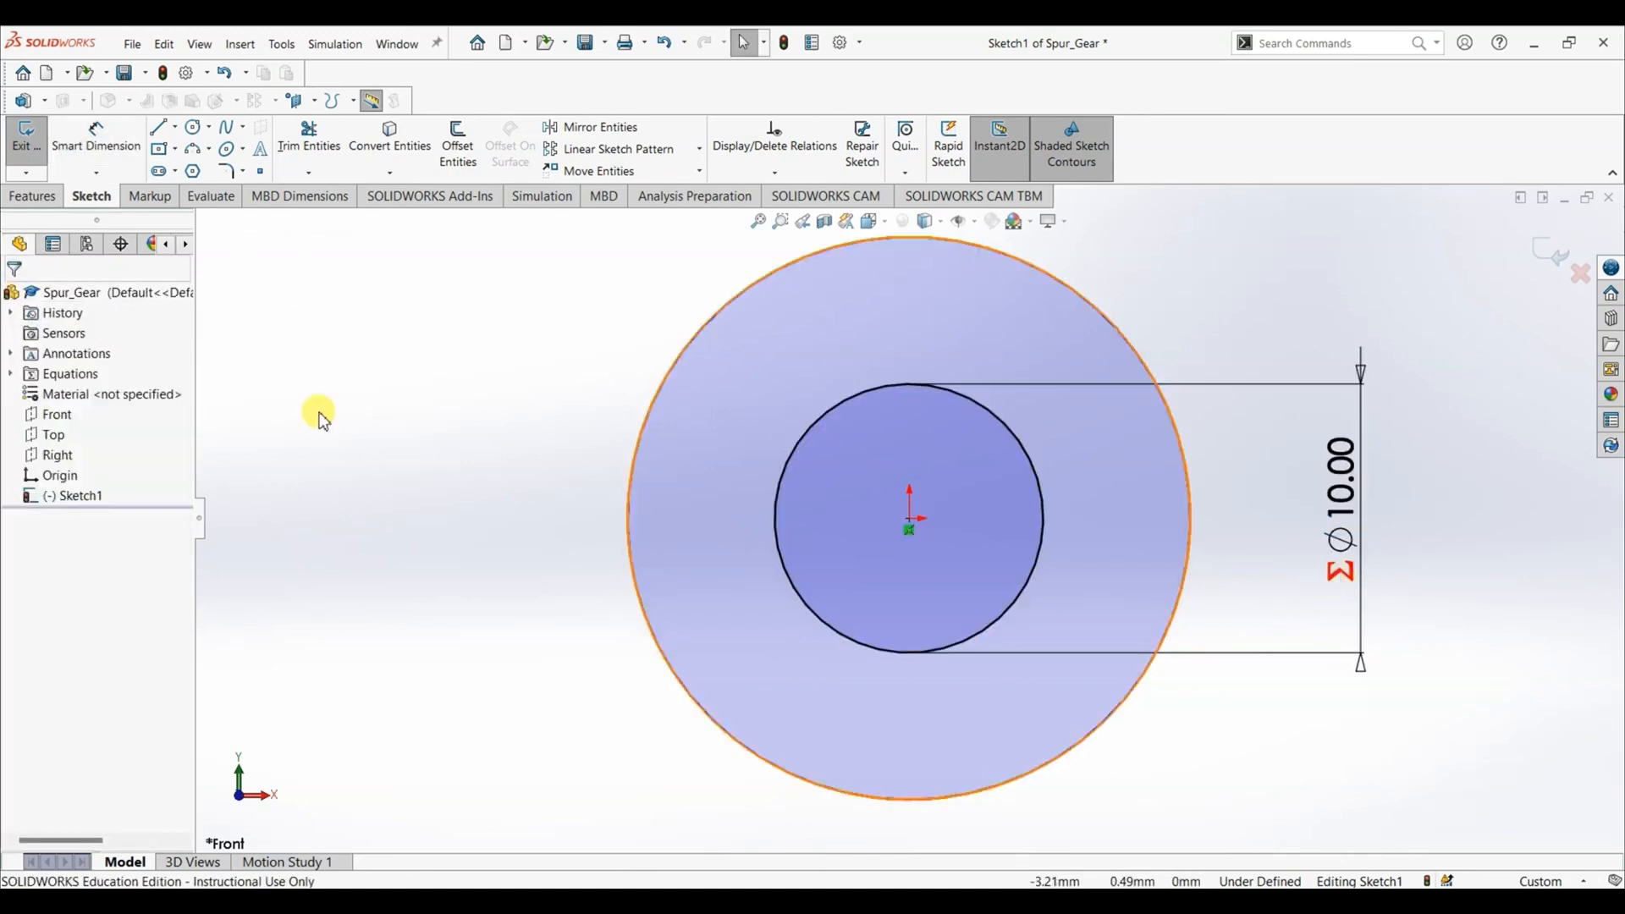
# - Dimension the outer circle's diameter and link it to the "Outer Diameter" global variable
pyautogui.click(95, 138)
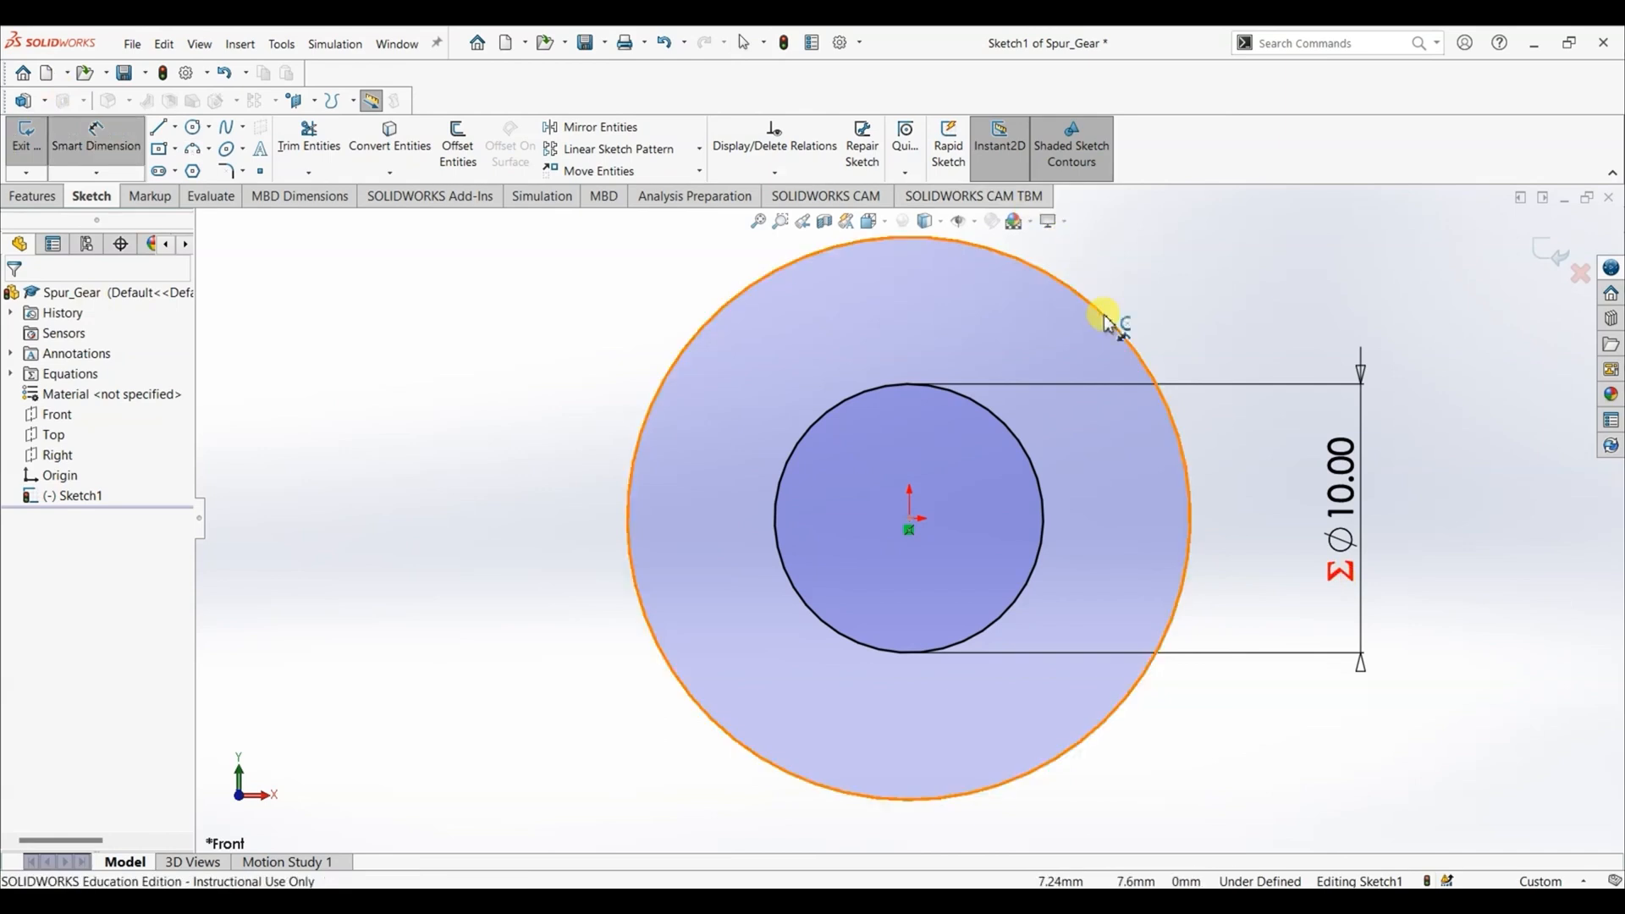
pyautogui.click(1151, 320)
pyautogui.click(1480, 296)
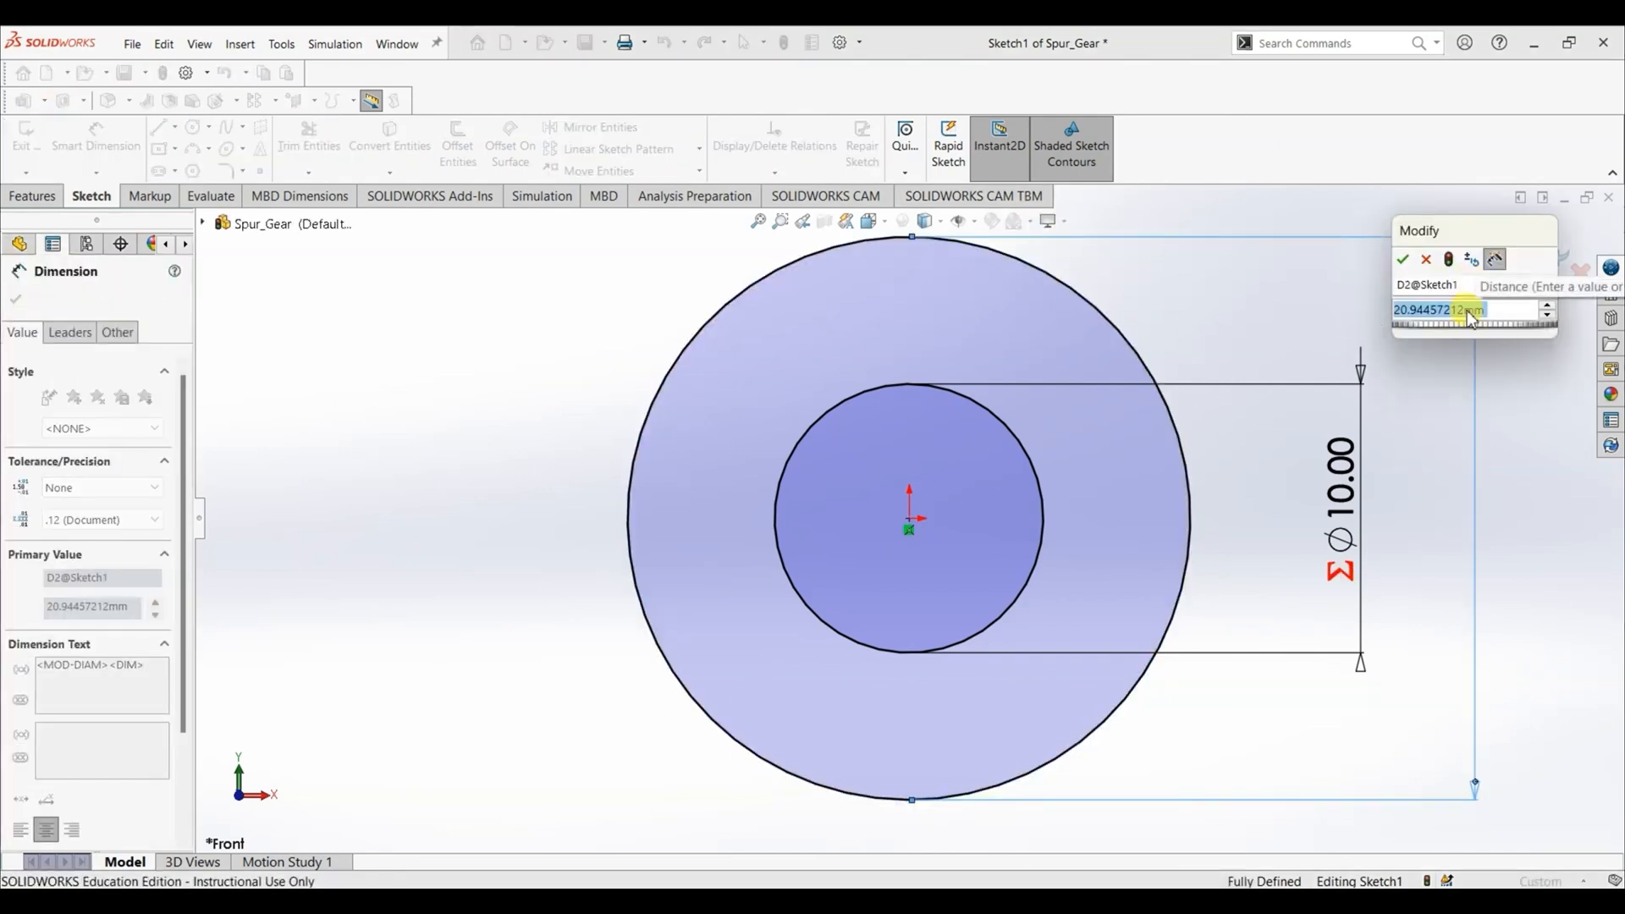
pyautogui.write('=')
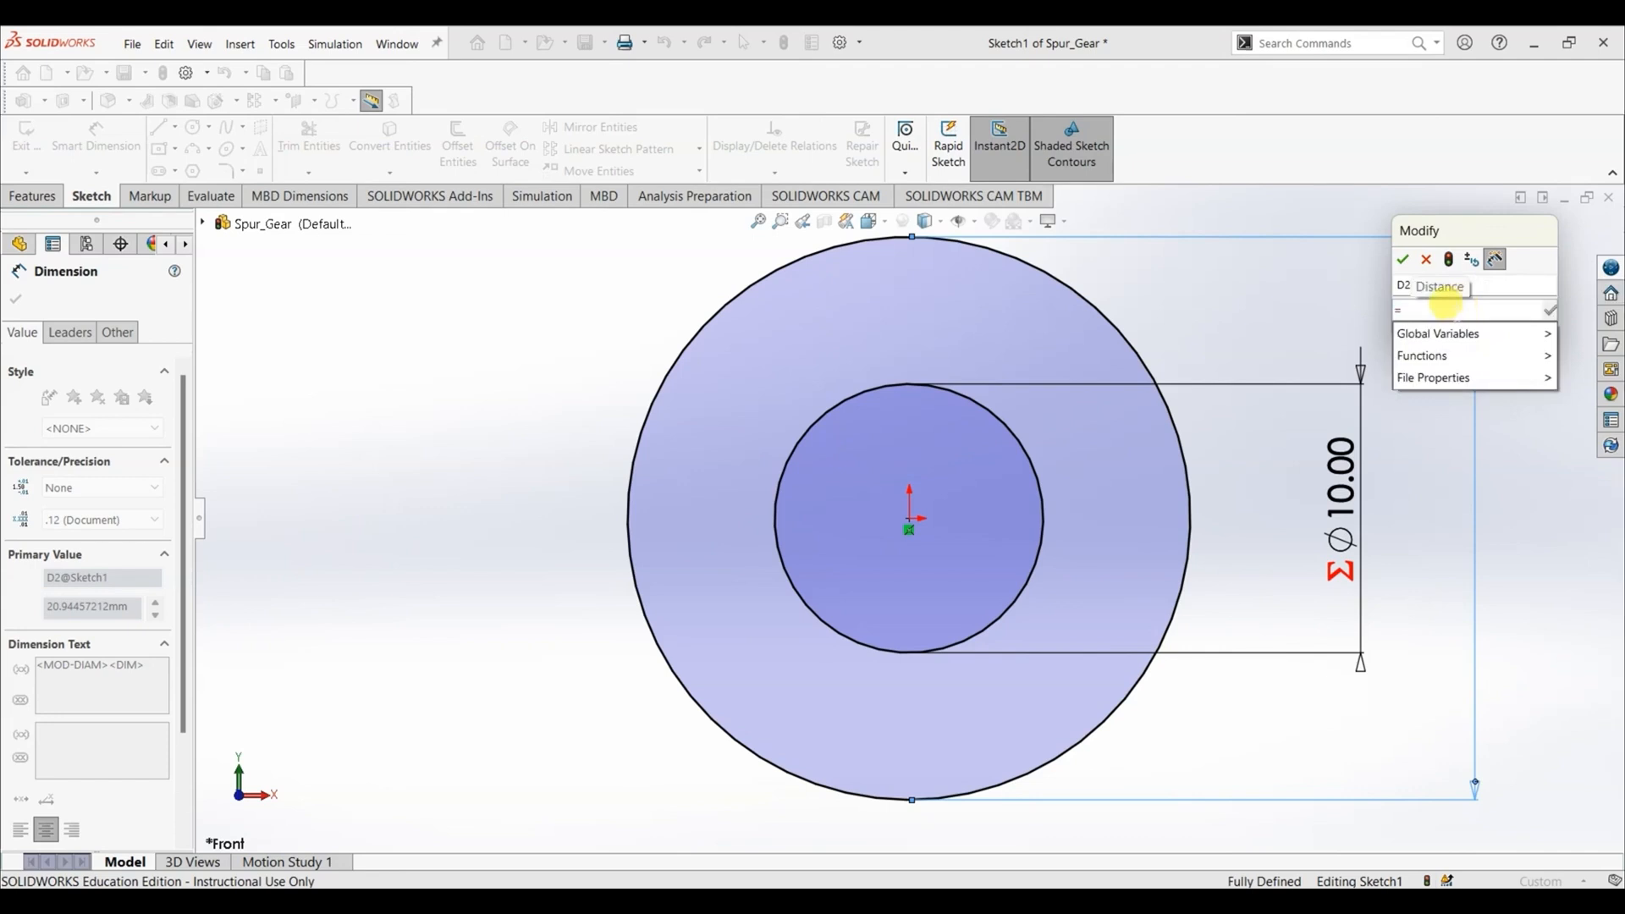
pyautogui.moveTo(1440, 333)
pyautogui.click(1325, 420)
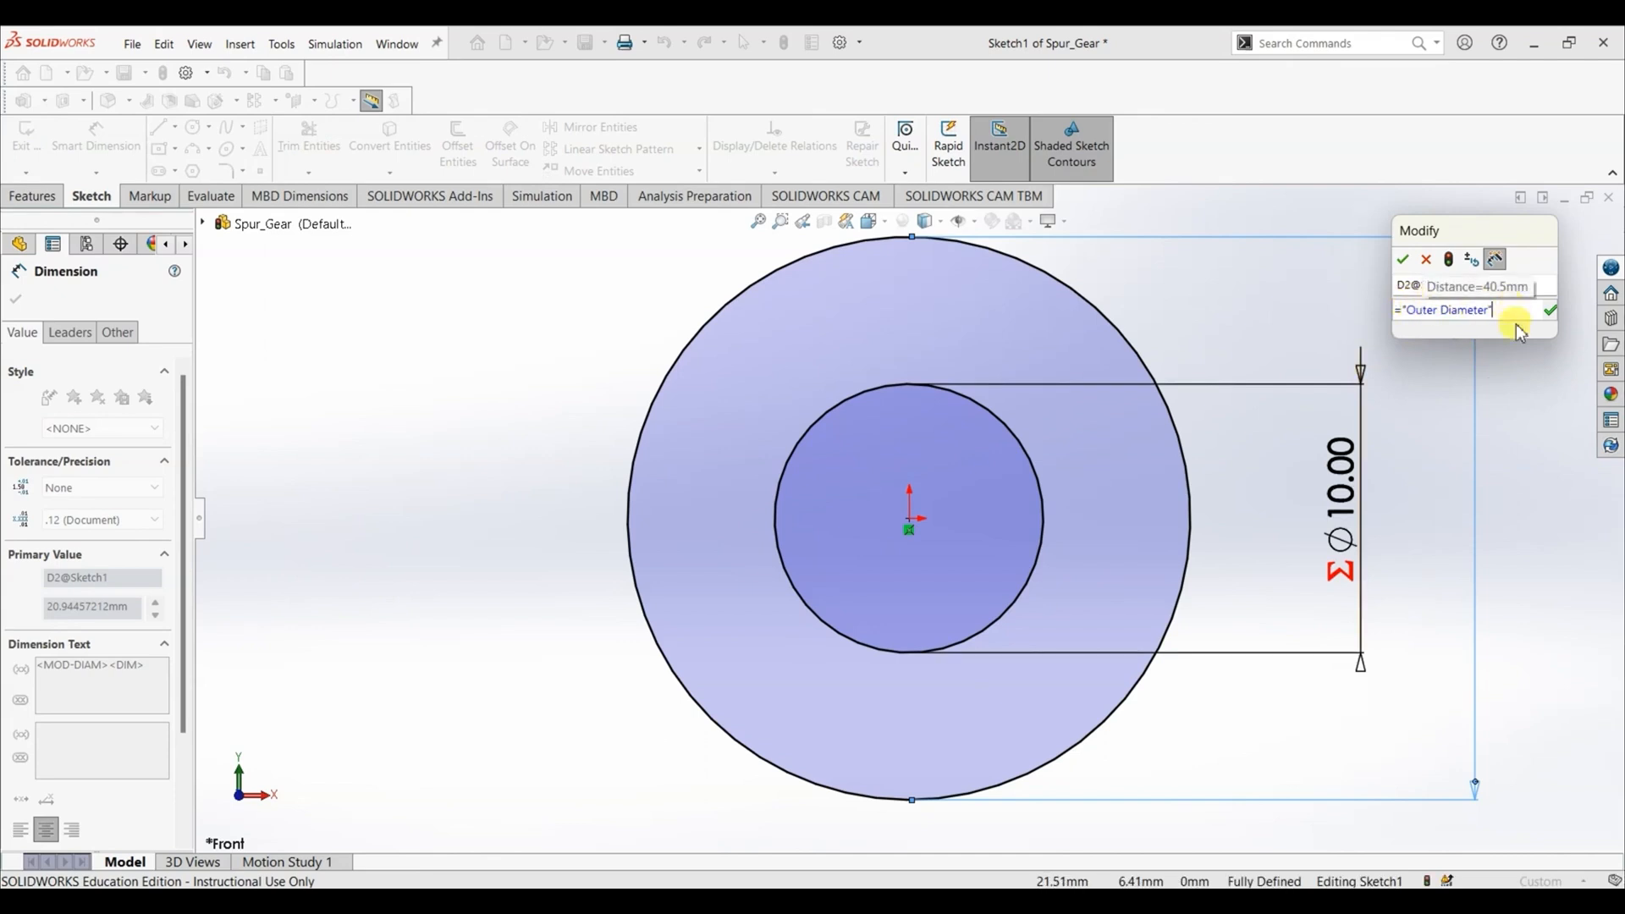
pyautogui.click(1550, 314)
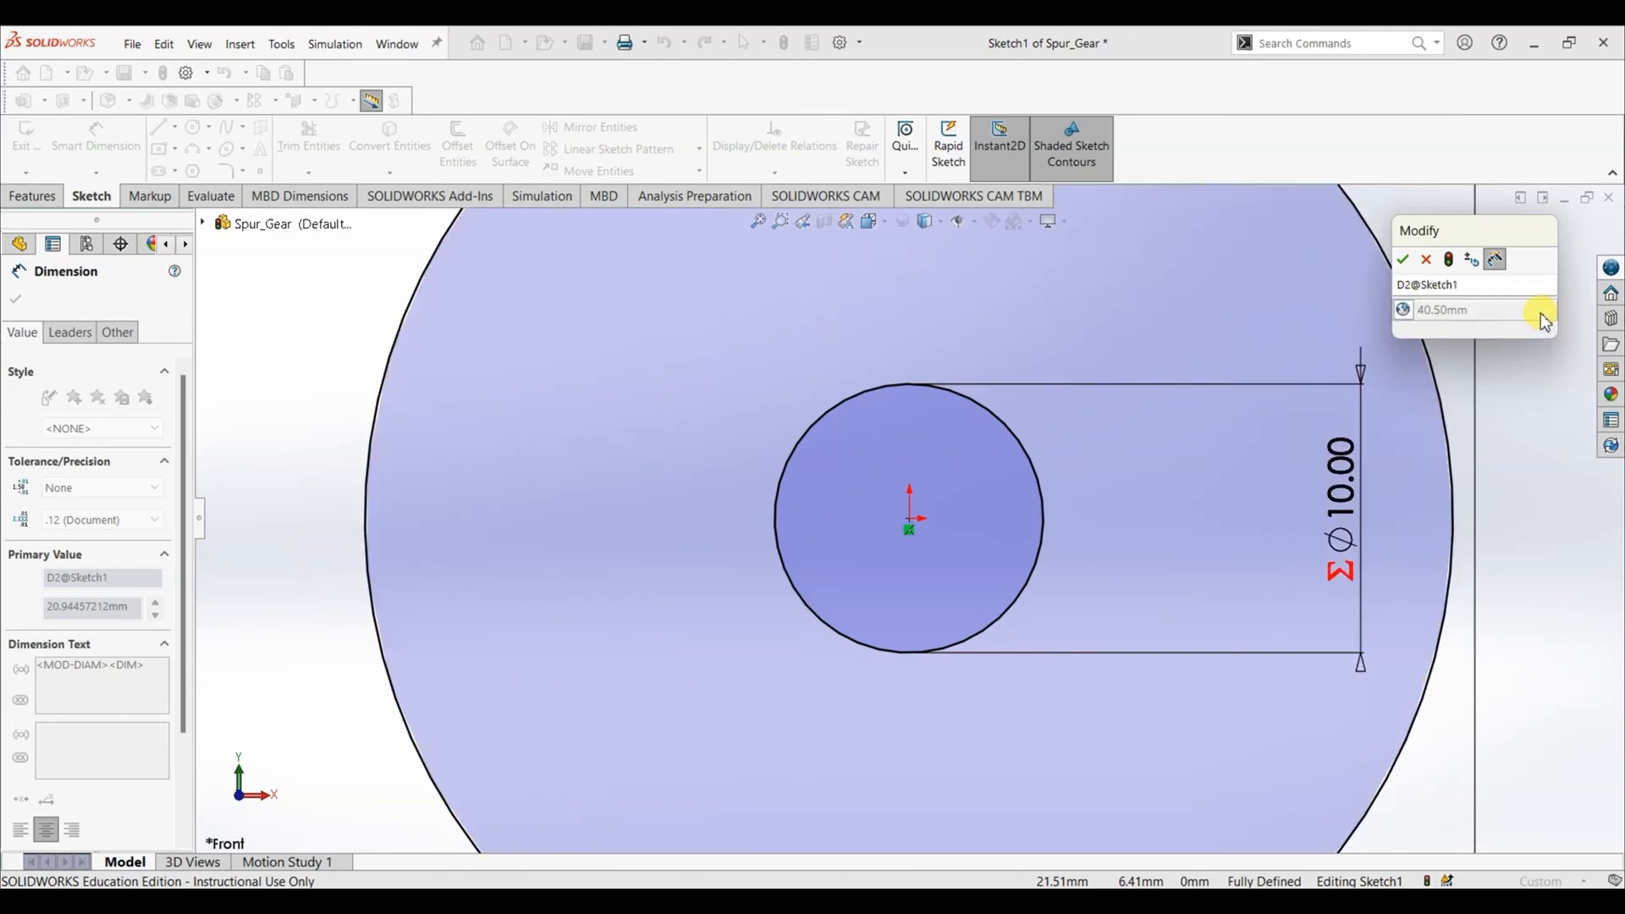
pyautogui.click(1407, 261)
pyautogui.press('f')
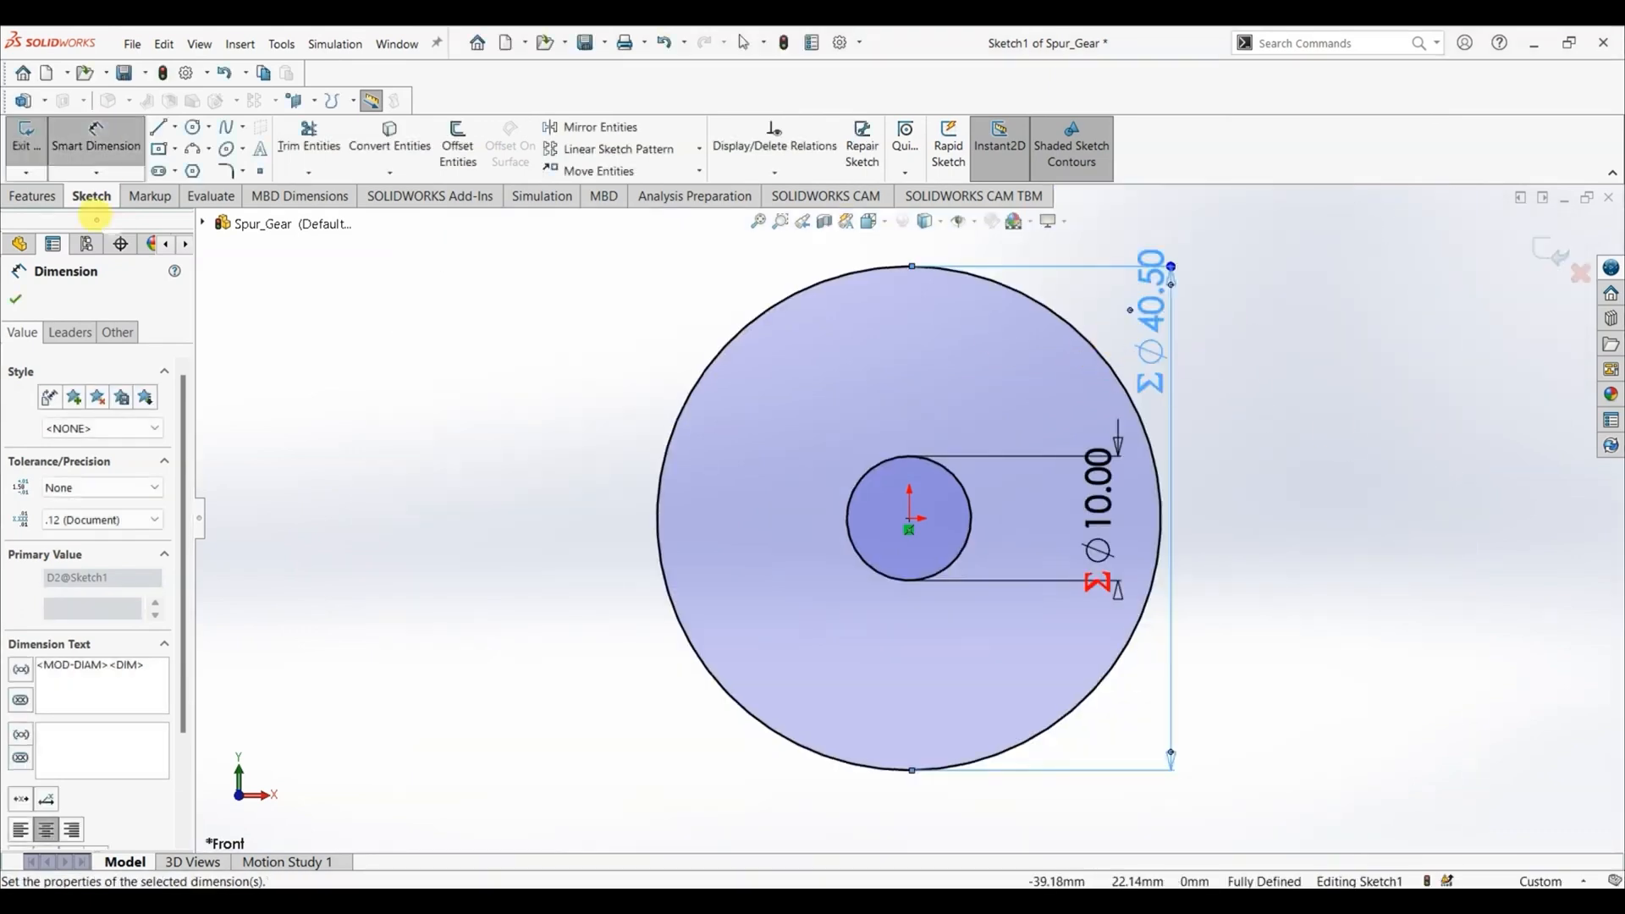
pyautogui.click(14, 300)
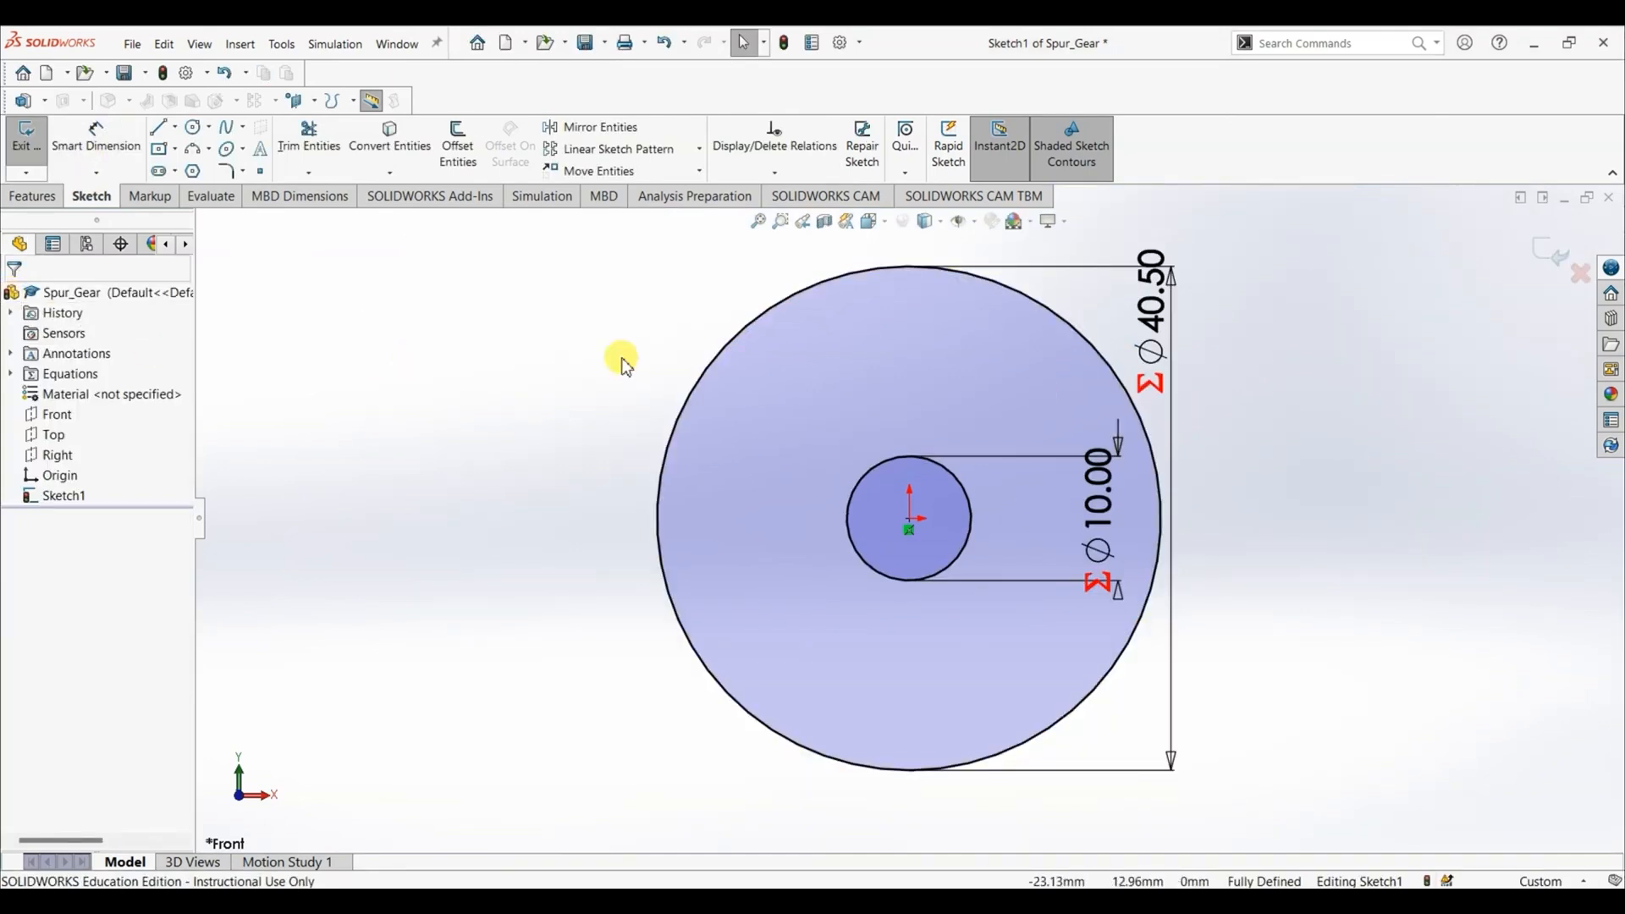
# - Extrude the two-circle profile as a blind boss 10 mm deep
pyautogui.click(32, 195)
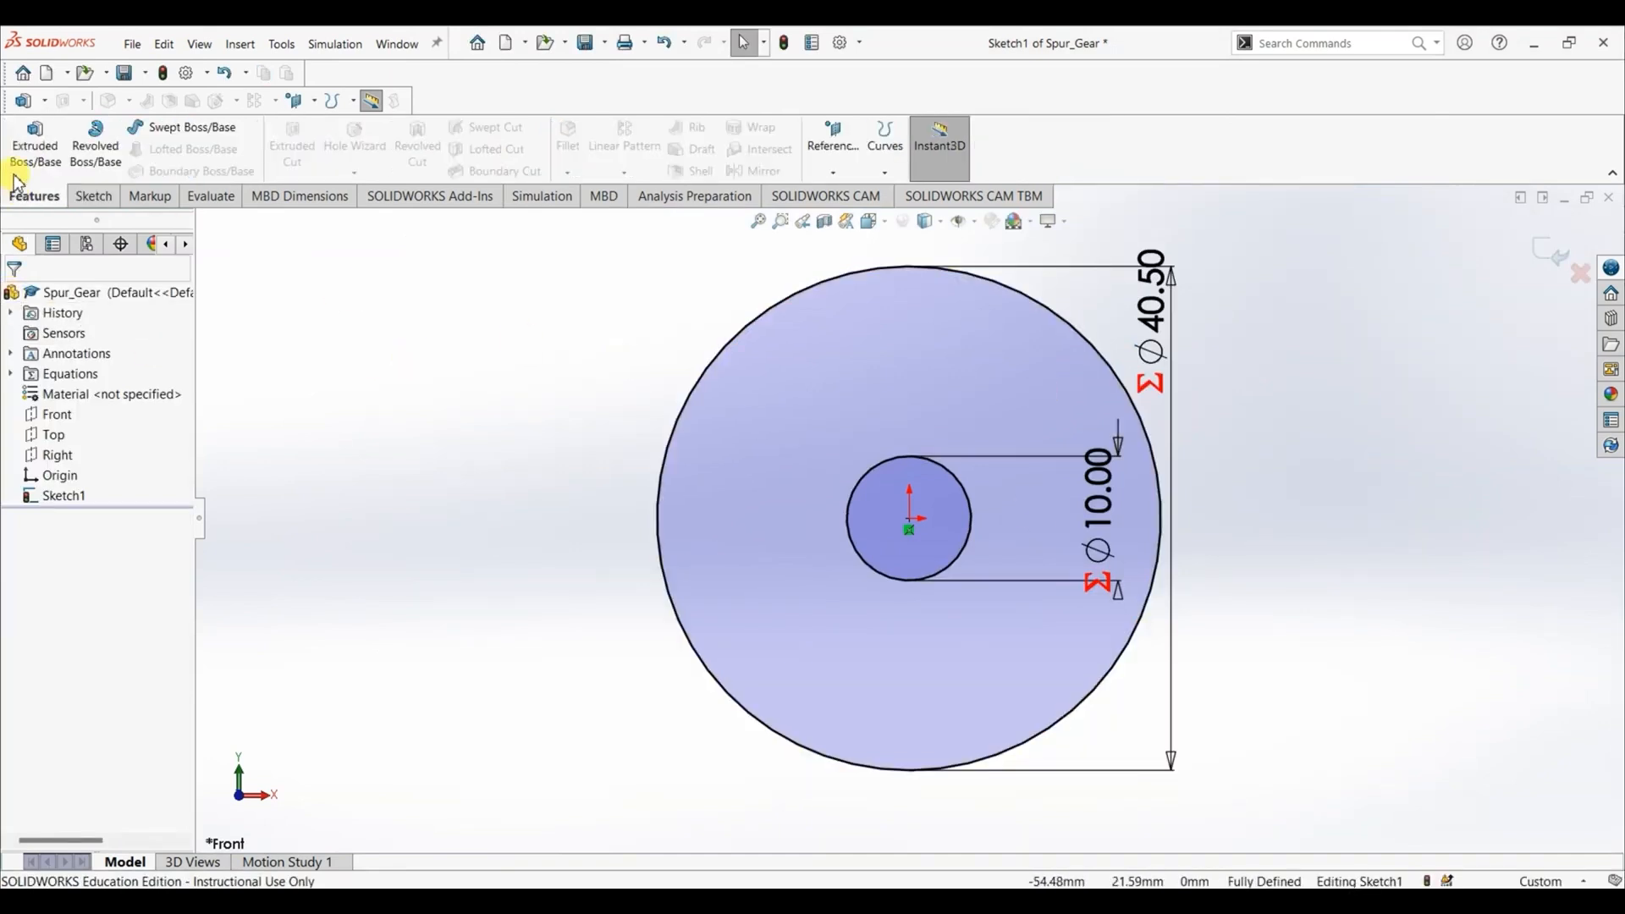
pyautogui.click(19, 165)
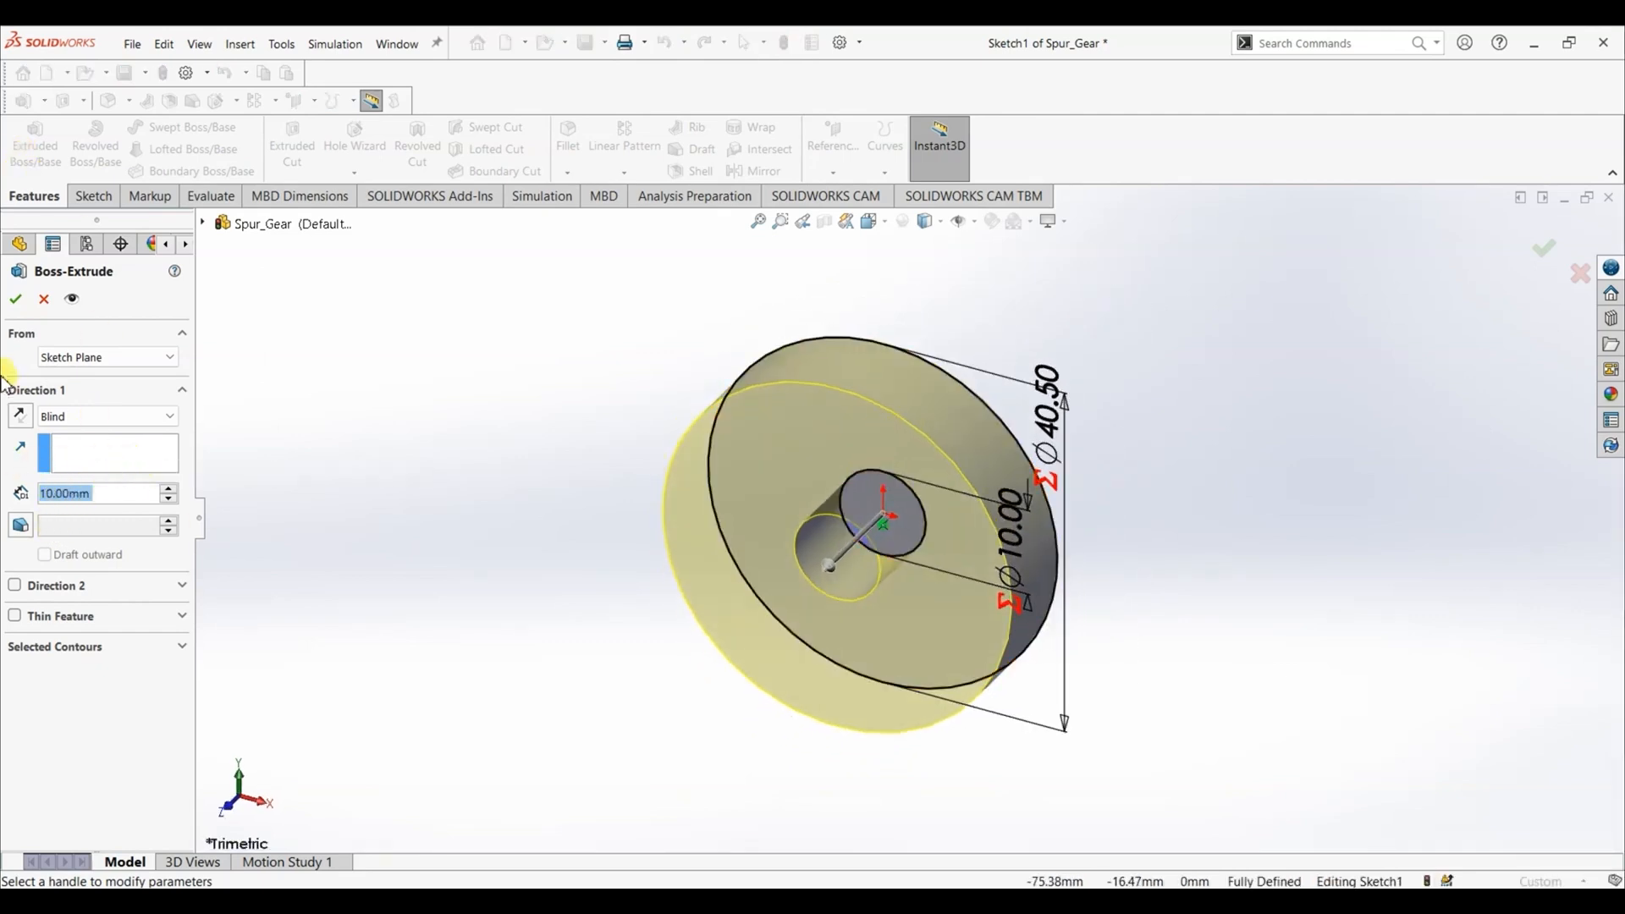
pyautogui.click(15, 298)
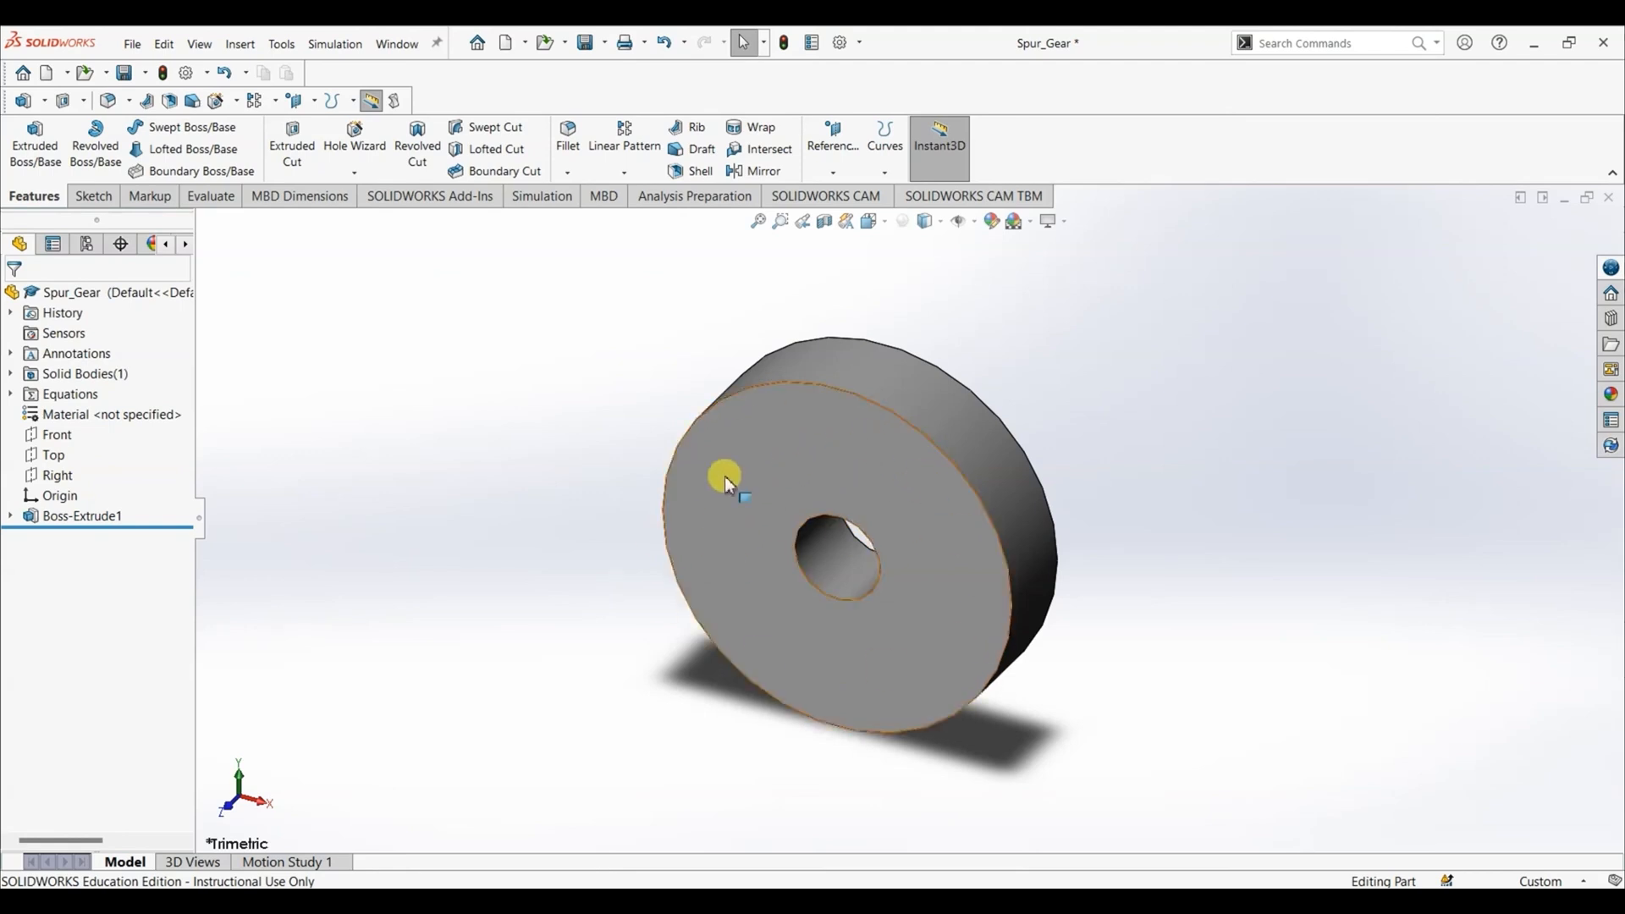
# - Start a sketch on the disc's front face and draw a vertical centerline from the origin up to the outer edge
pyautogui.rightClick(833, 450)
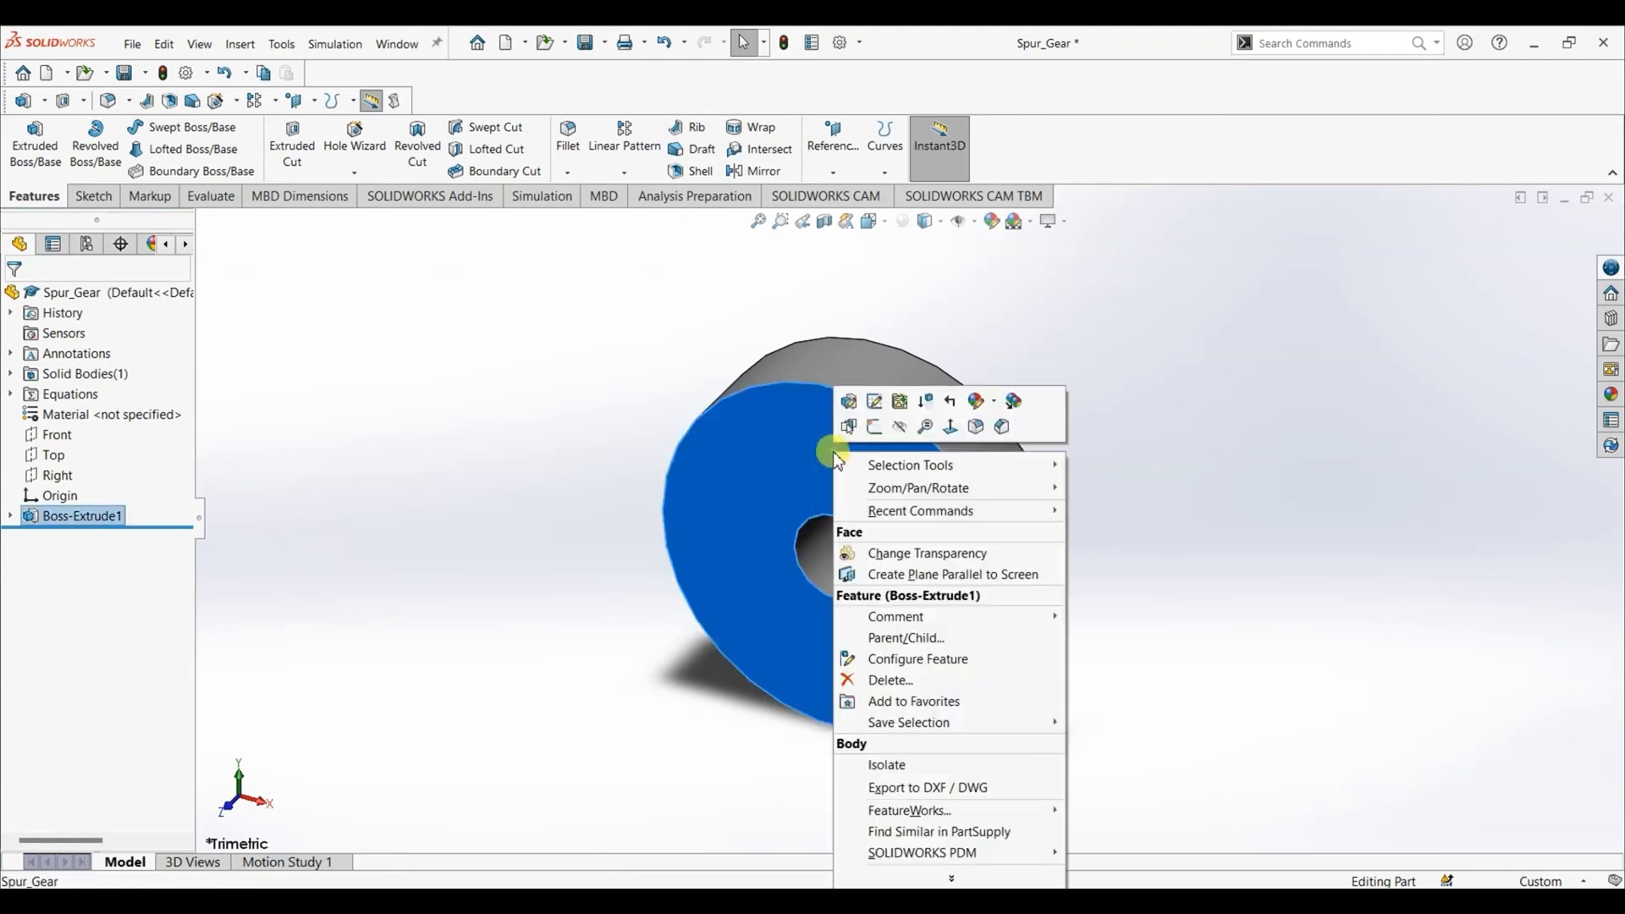
pyautogui.click(947, 425)
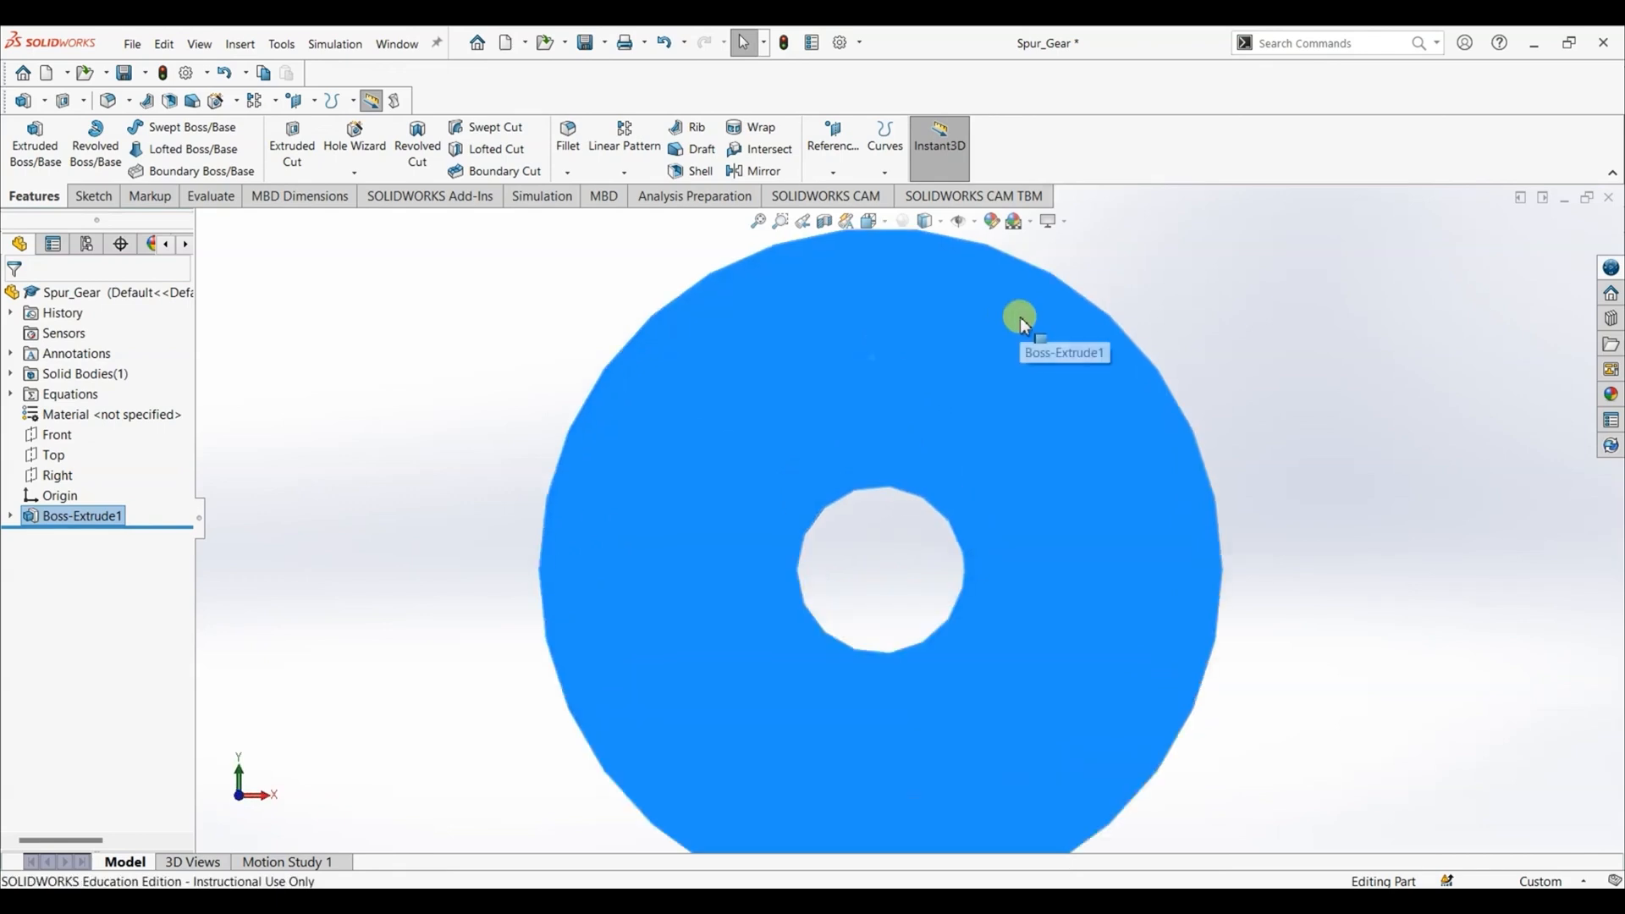
pyautogui.click(106, 196)
pyautogui.click(176, 128)
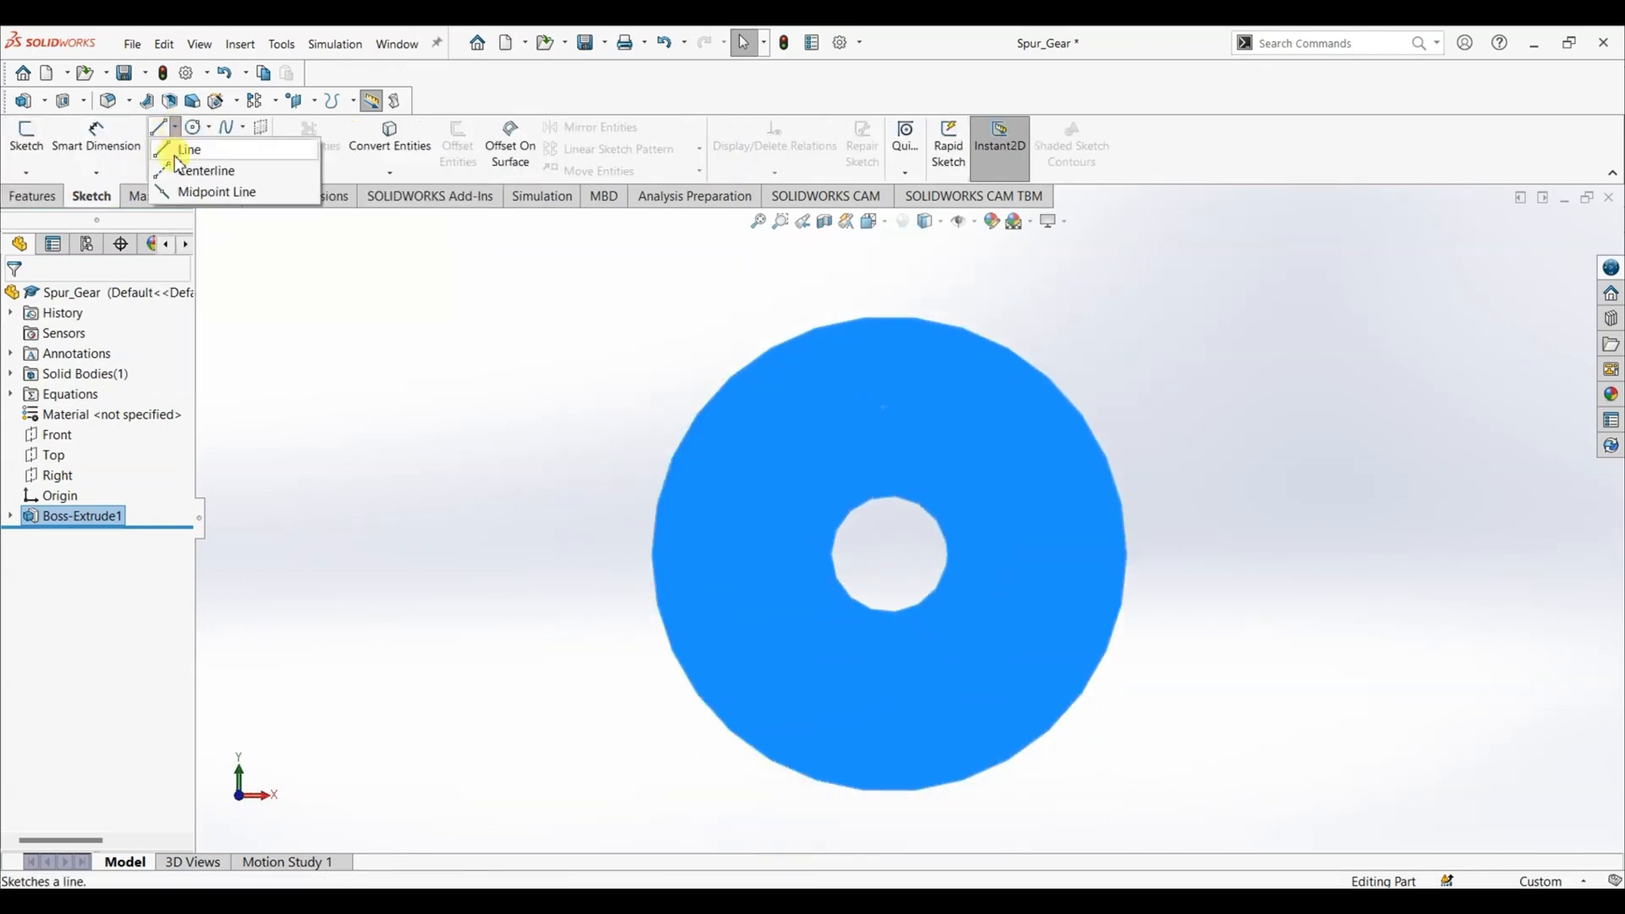
pyautogui.click(197, 167)
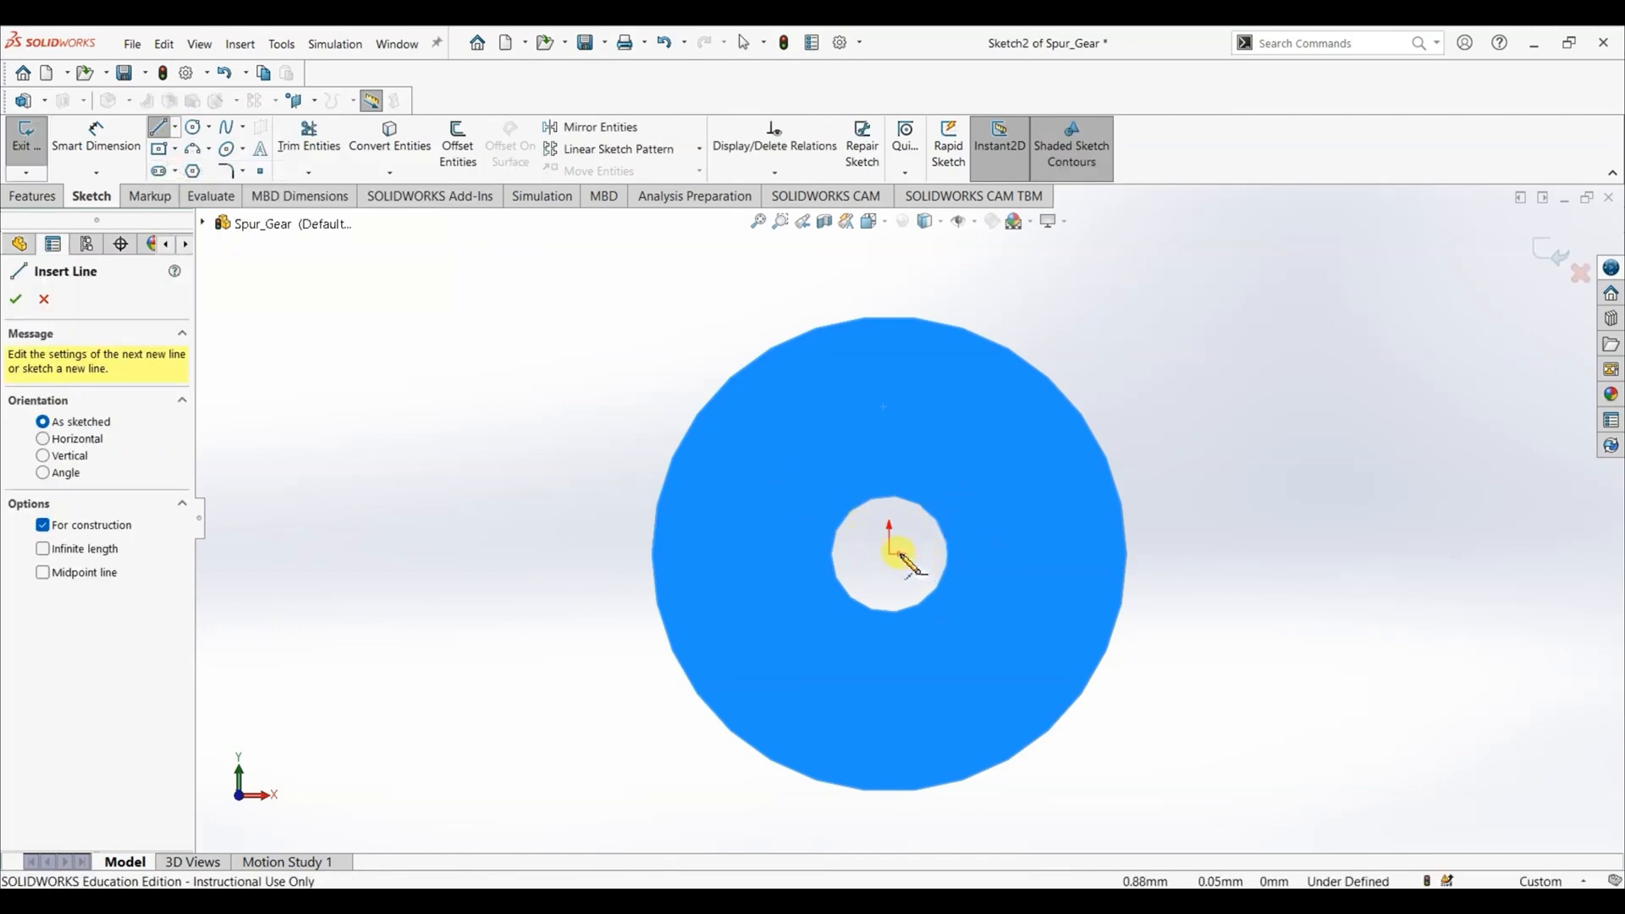
pyautogui.moveTo(891, 554); pyautogui.dragTo(889, 319)
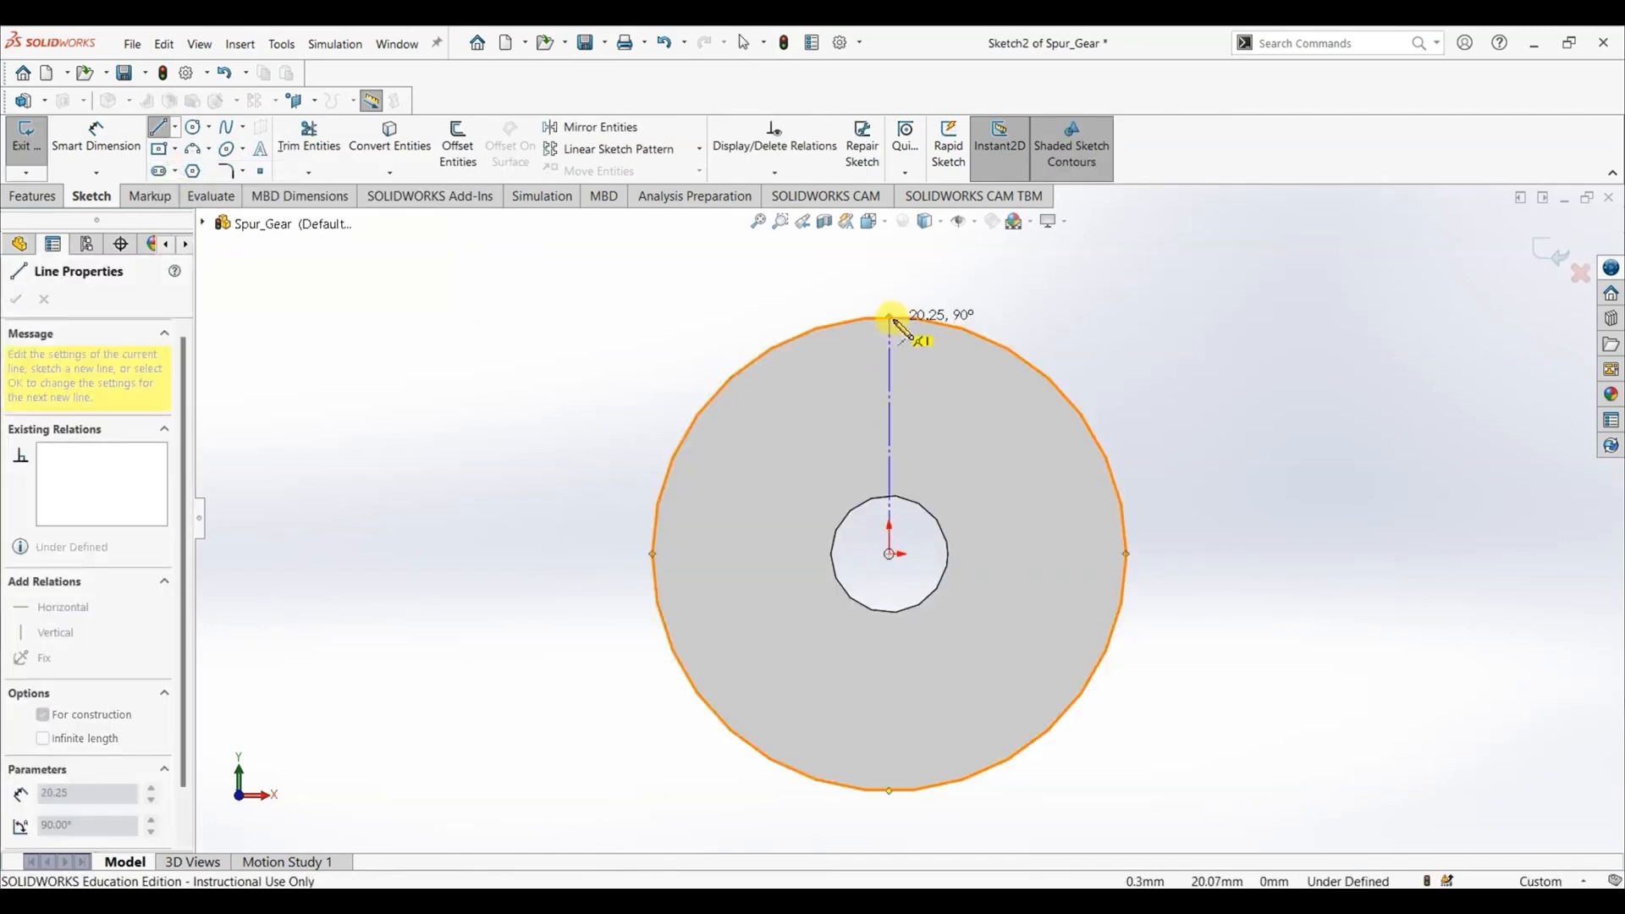
pyautogui.press('Escape')
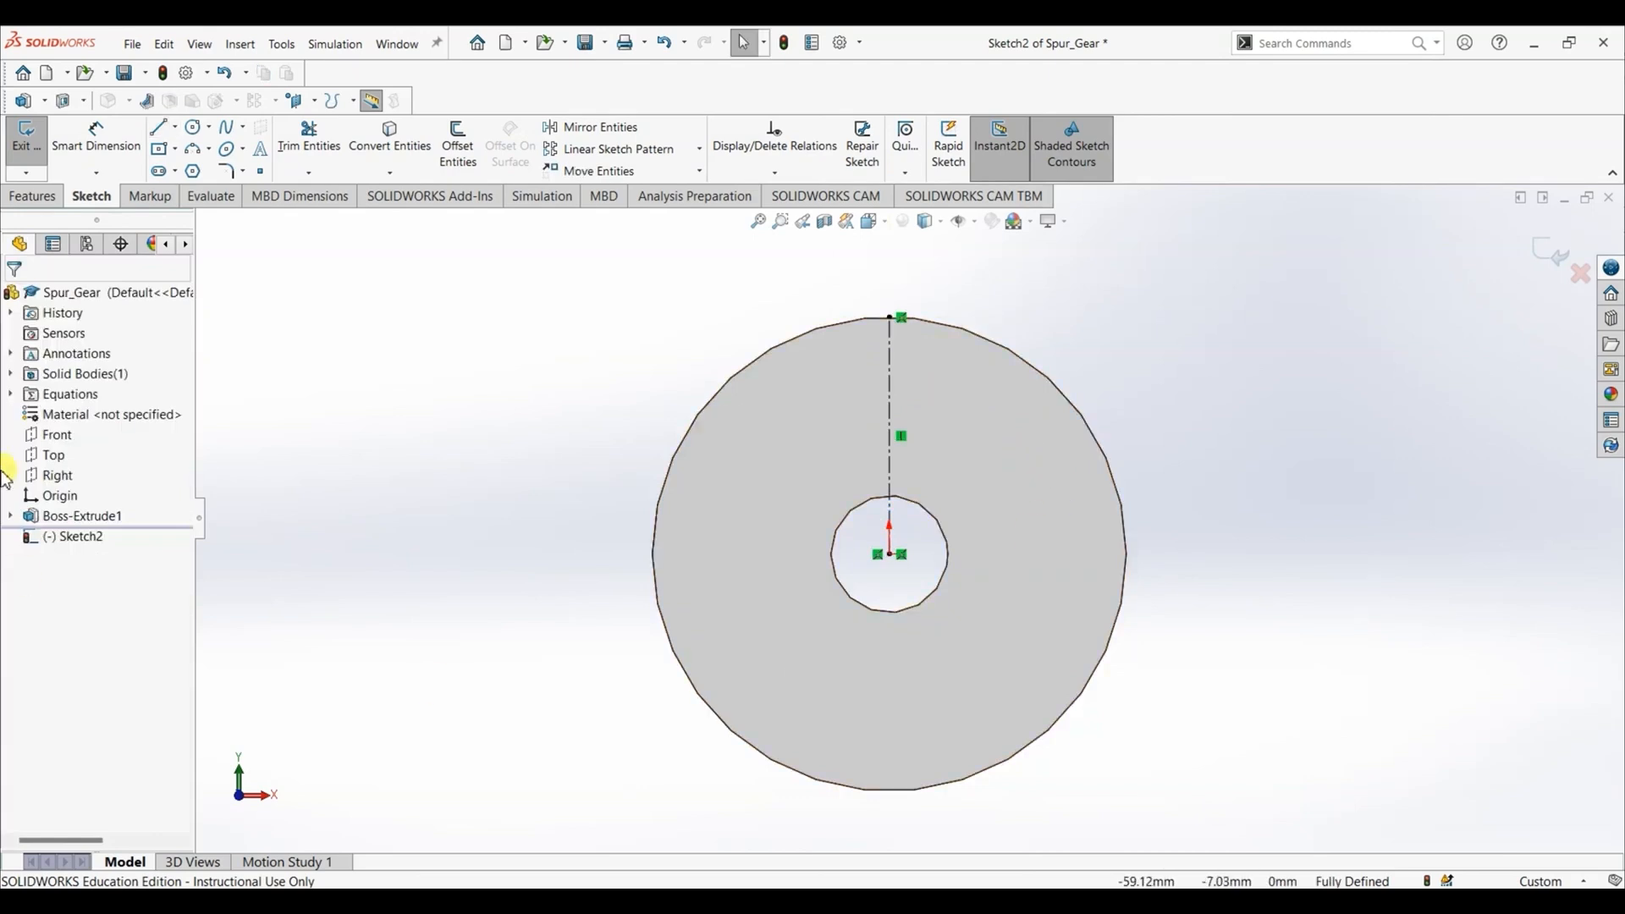
# - Sketch a circle of about 8.9 mm radius centred on the origin, just outside the bore
pyautogui.click(193, 128)
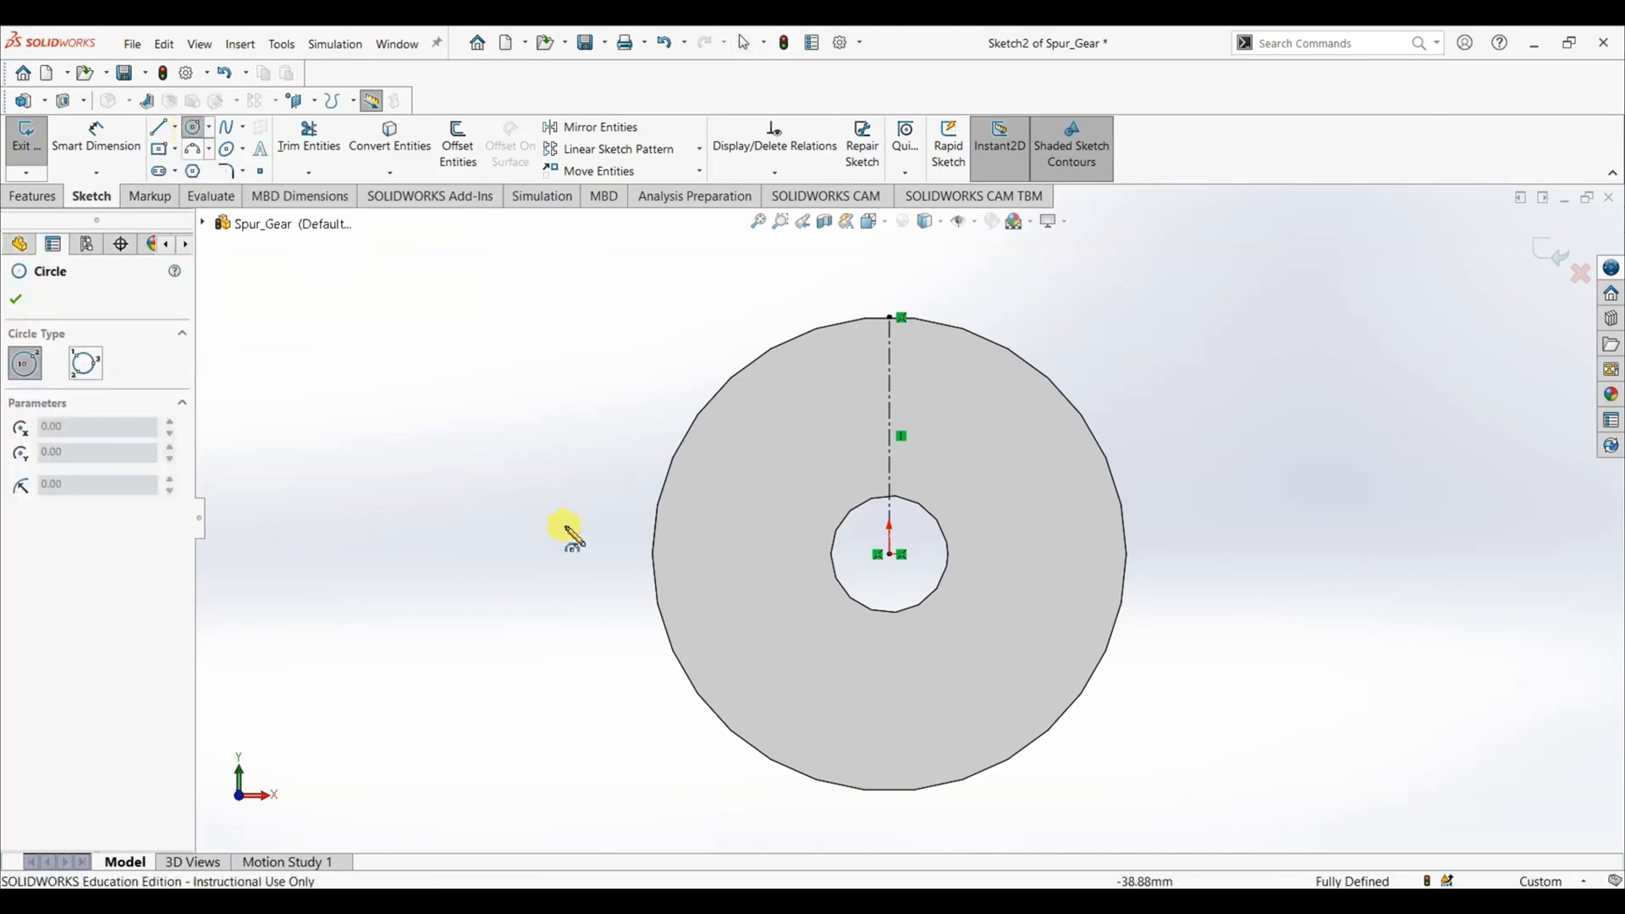
pyautogui.moveTo(892, 560); pyautogui.dragTo(936, 650)
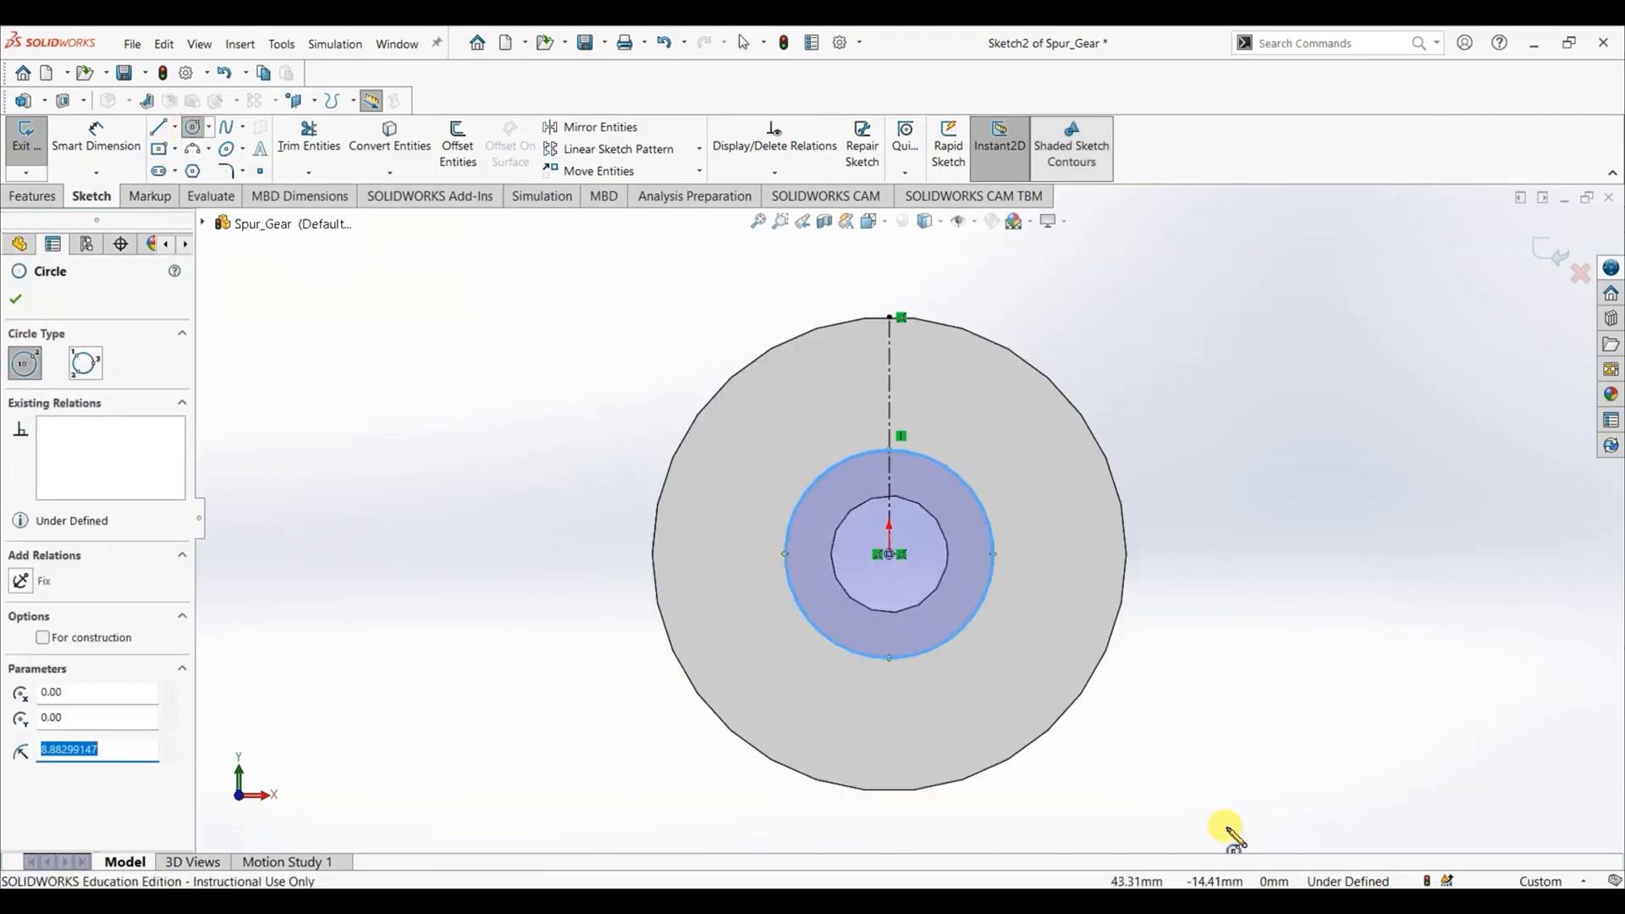
# - Sketch two more circles centred on the origin, one of about 16.7 mm radius and one matching the disc's outer edge
pyautogui.moveTo(889, 555); pyautogui.dragTo(1004, 715)
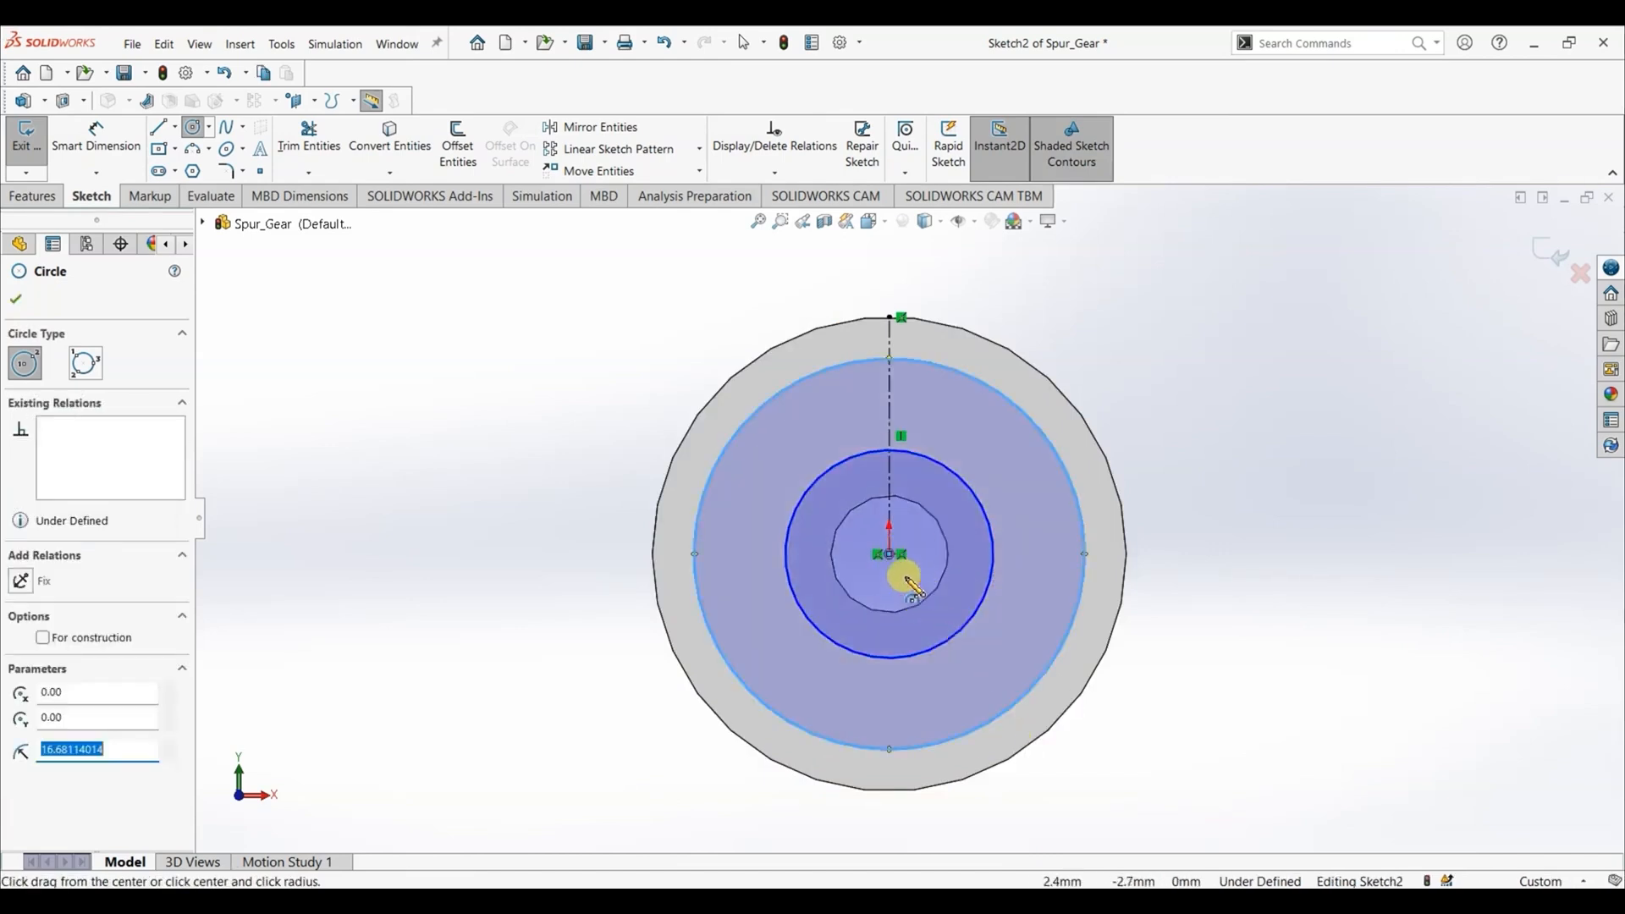
pyautogui.moveTo(890, 555); pyautogui.dragTo(1031, 751)
pyautogui.press('Escape')
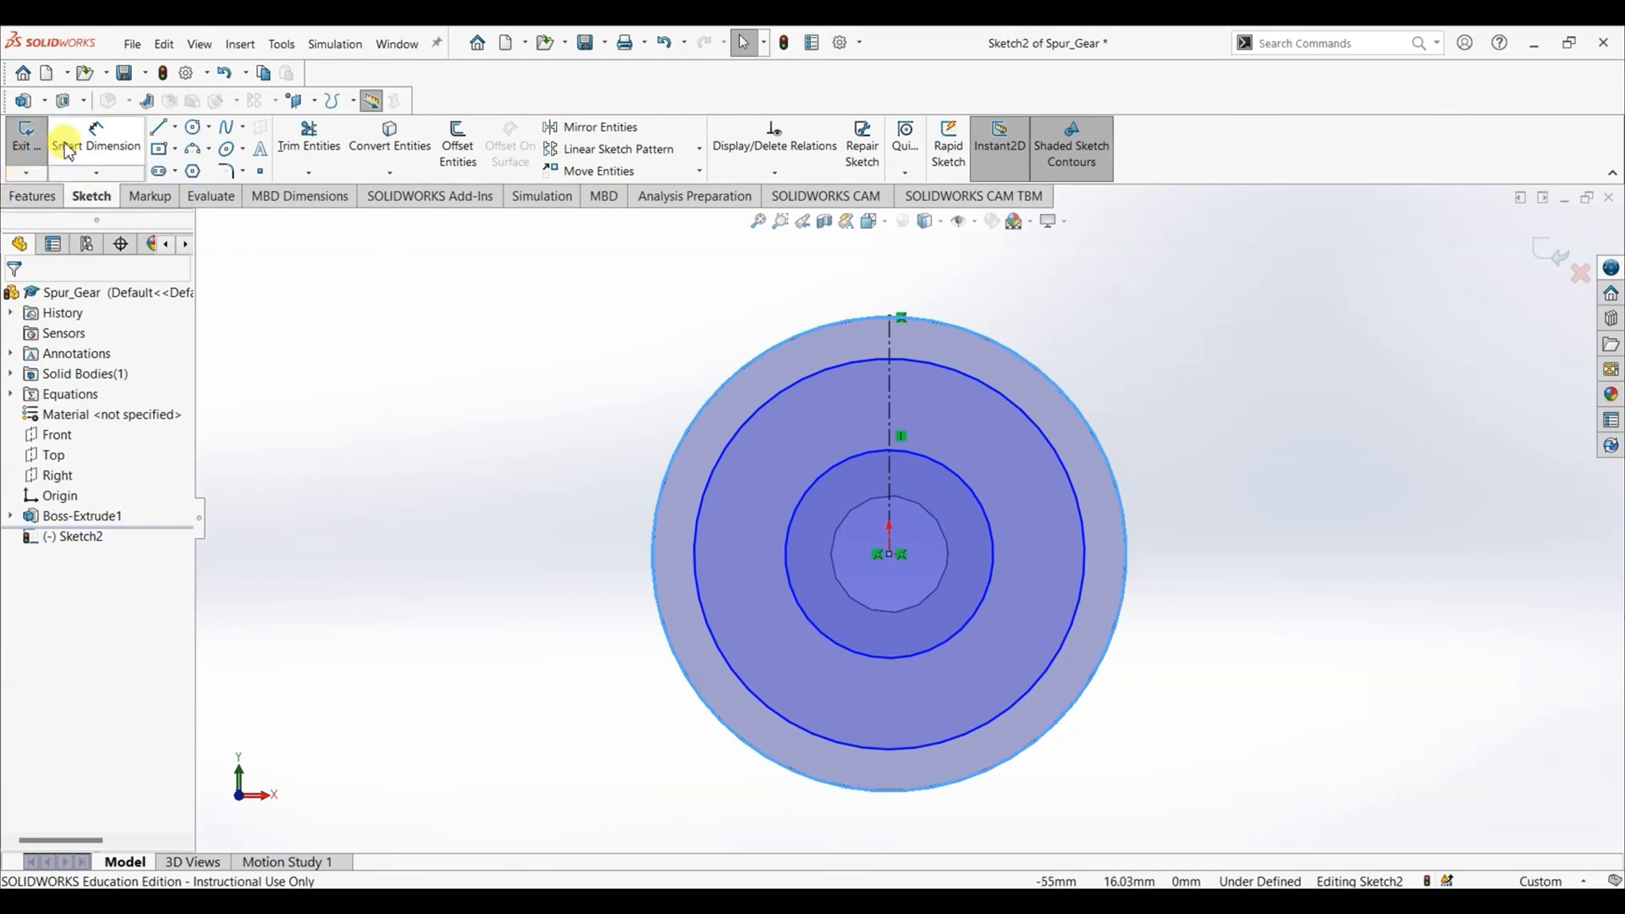
# - Dimension the outermost sketch circle's diameter and link it to the "Outer Diameter" global variable
pyautogui.click(95, 140)
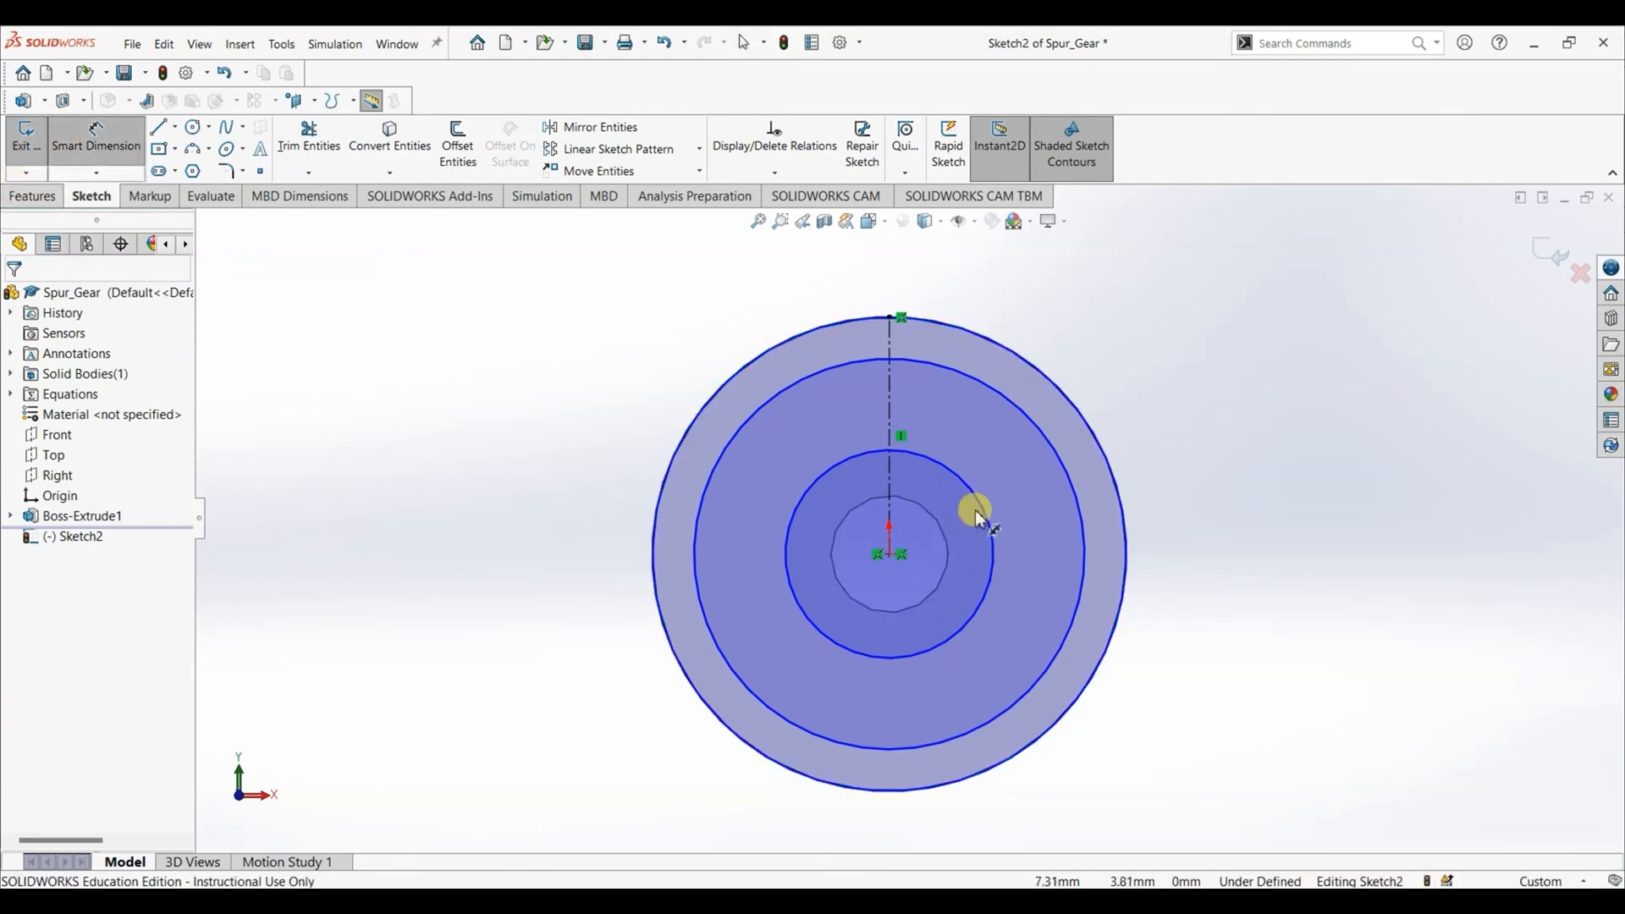
pyautogui.click(1070, 399)
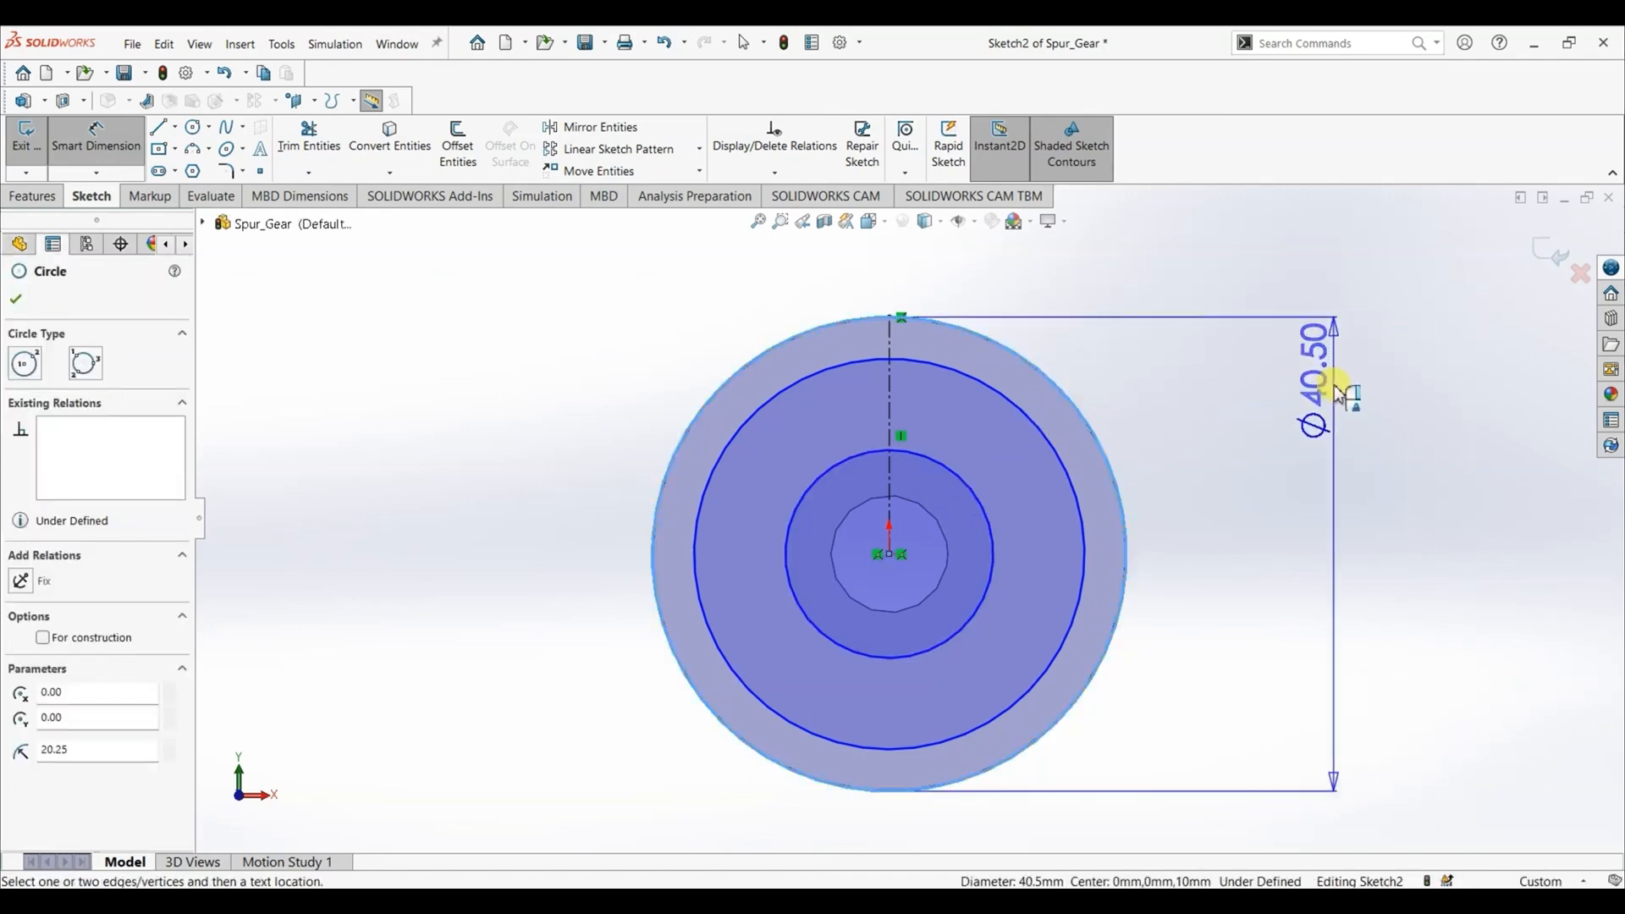
pyautogui.click(1335, 395)
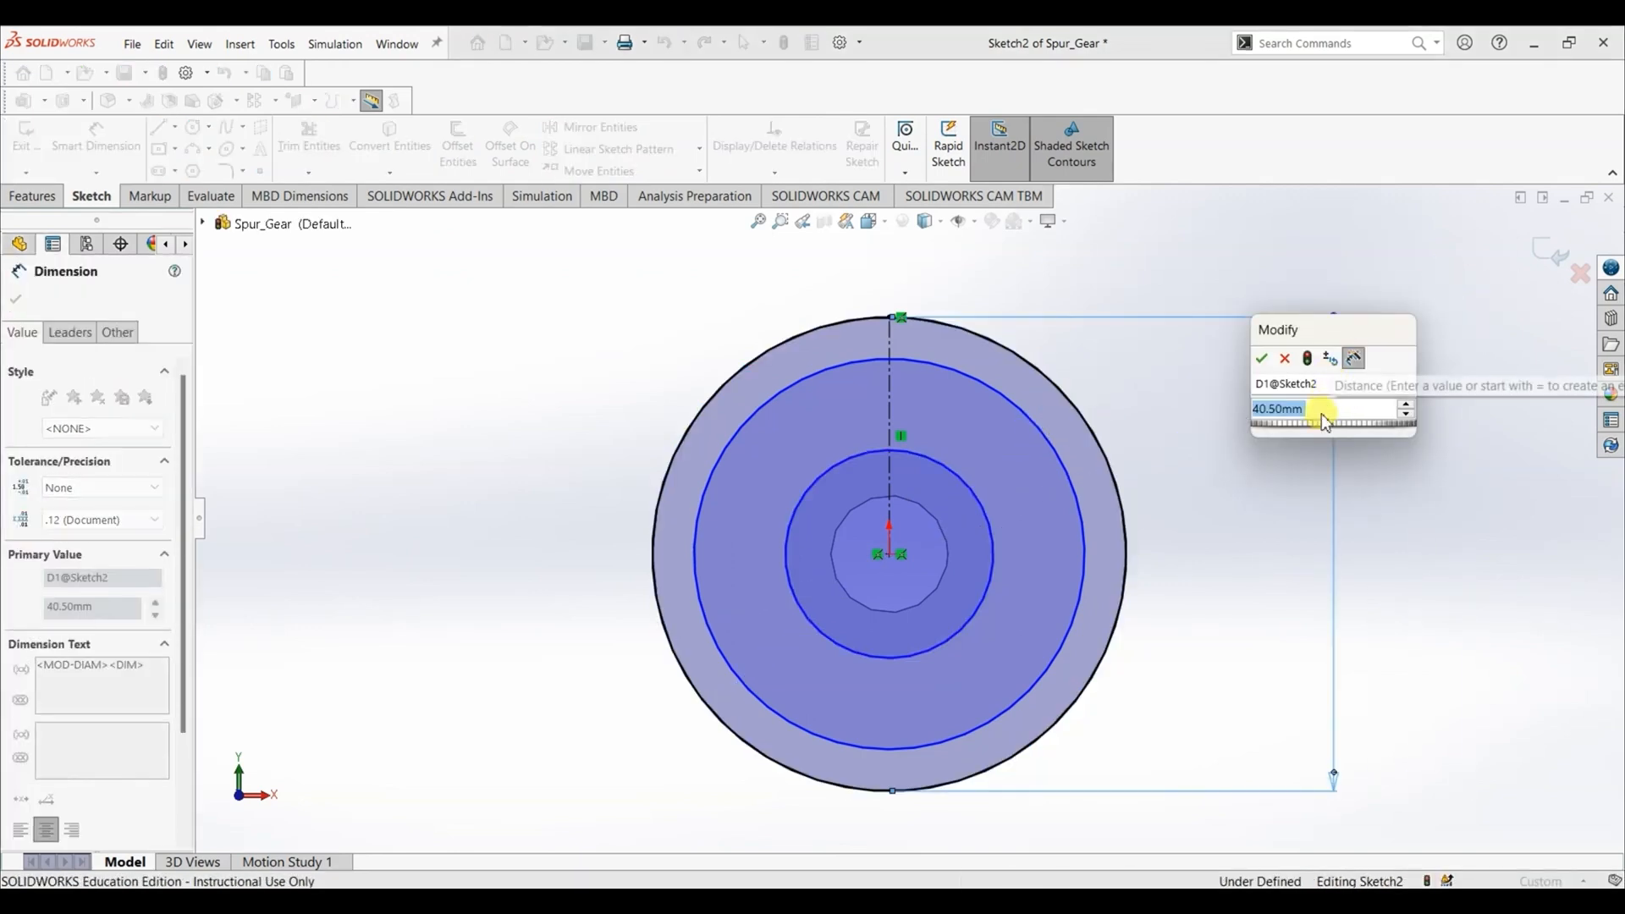
pyautogui.write('=')
pyautogui.moveTo(1325, 432)
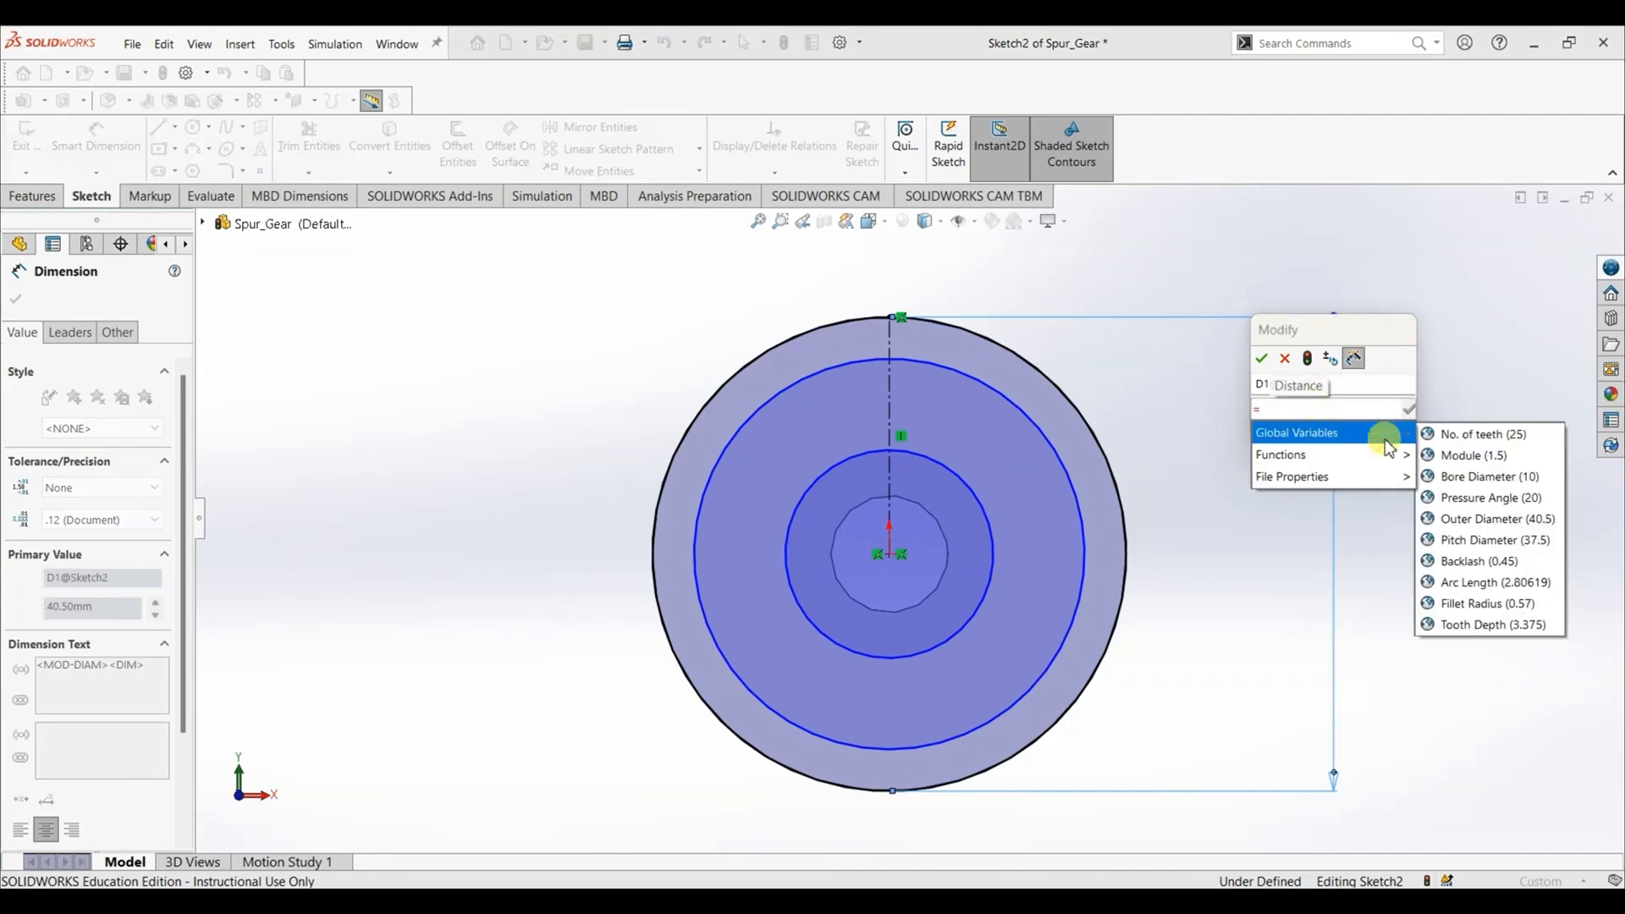
pyautogui.click(1459, 527)
pyautogui.click(1412, 410)
pyautogui.click(1266, 363)
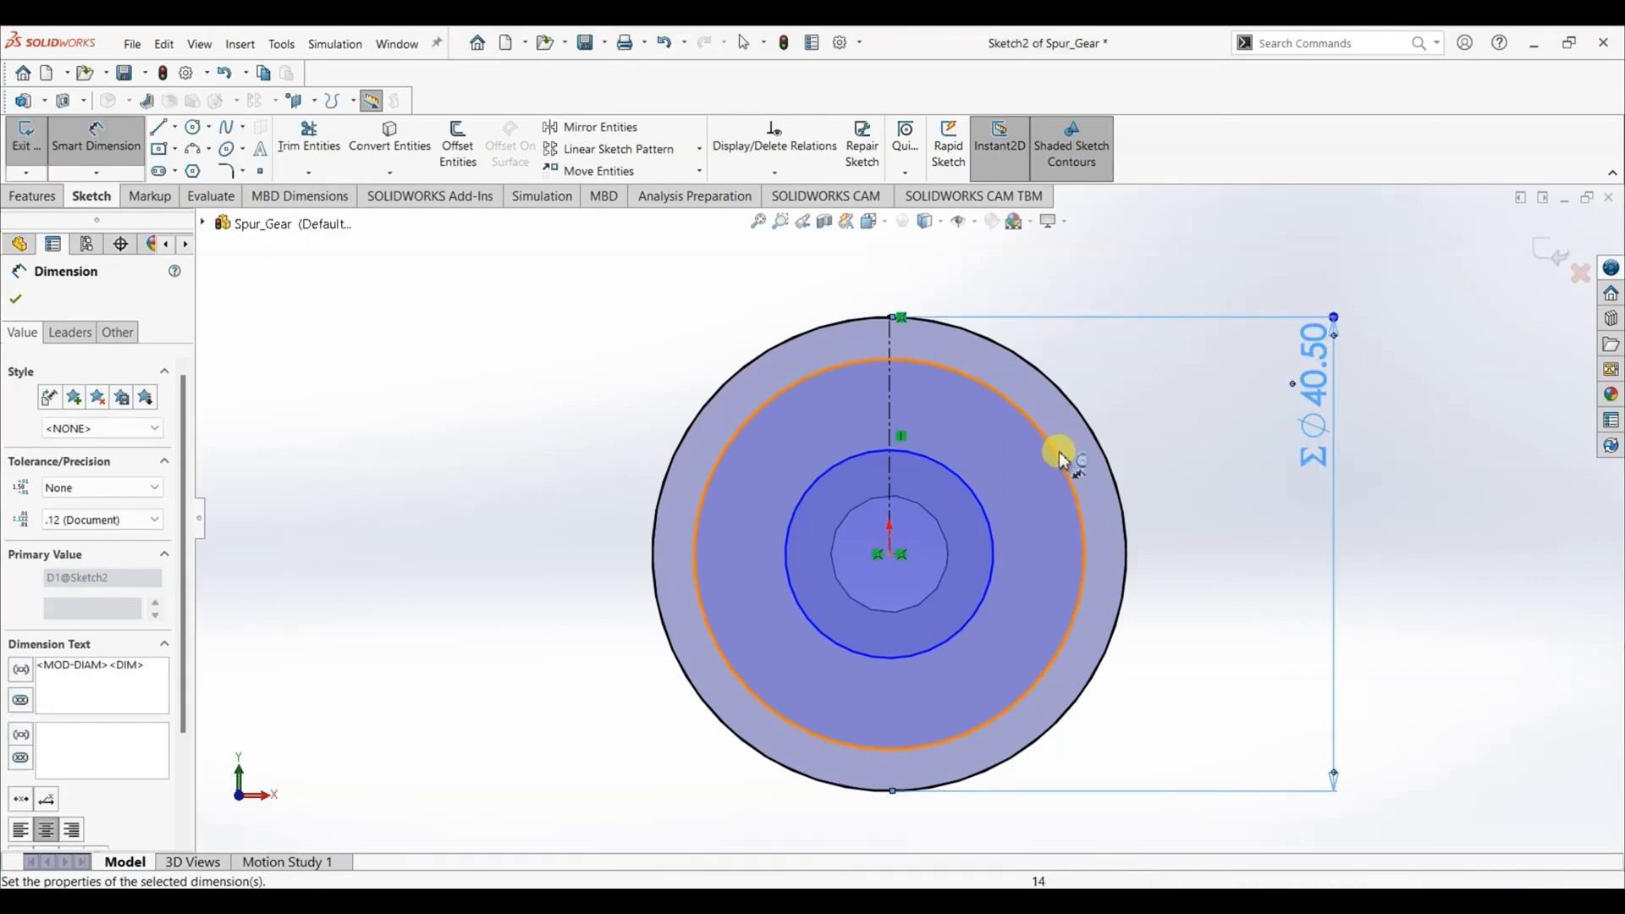
# - Dimension the middle circle's diameter and link it to the "Pitch Diameter" global variable
pyautogui.click(1066, 456)
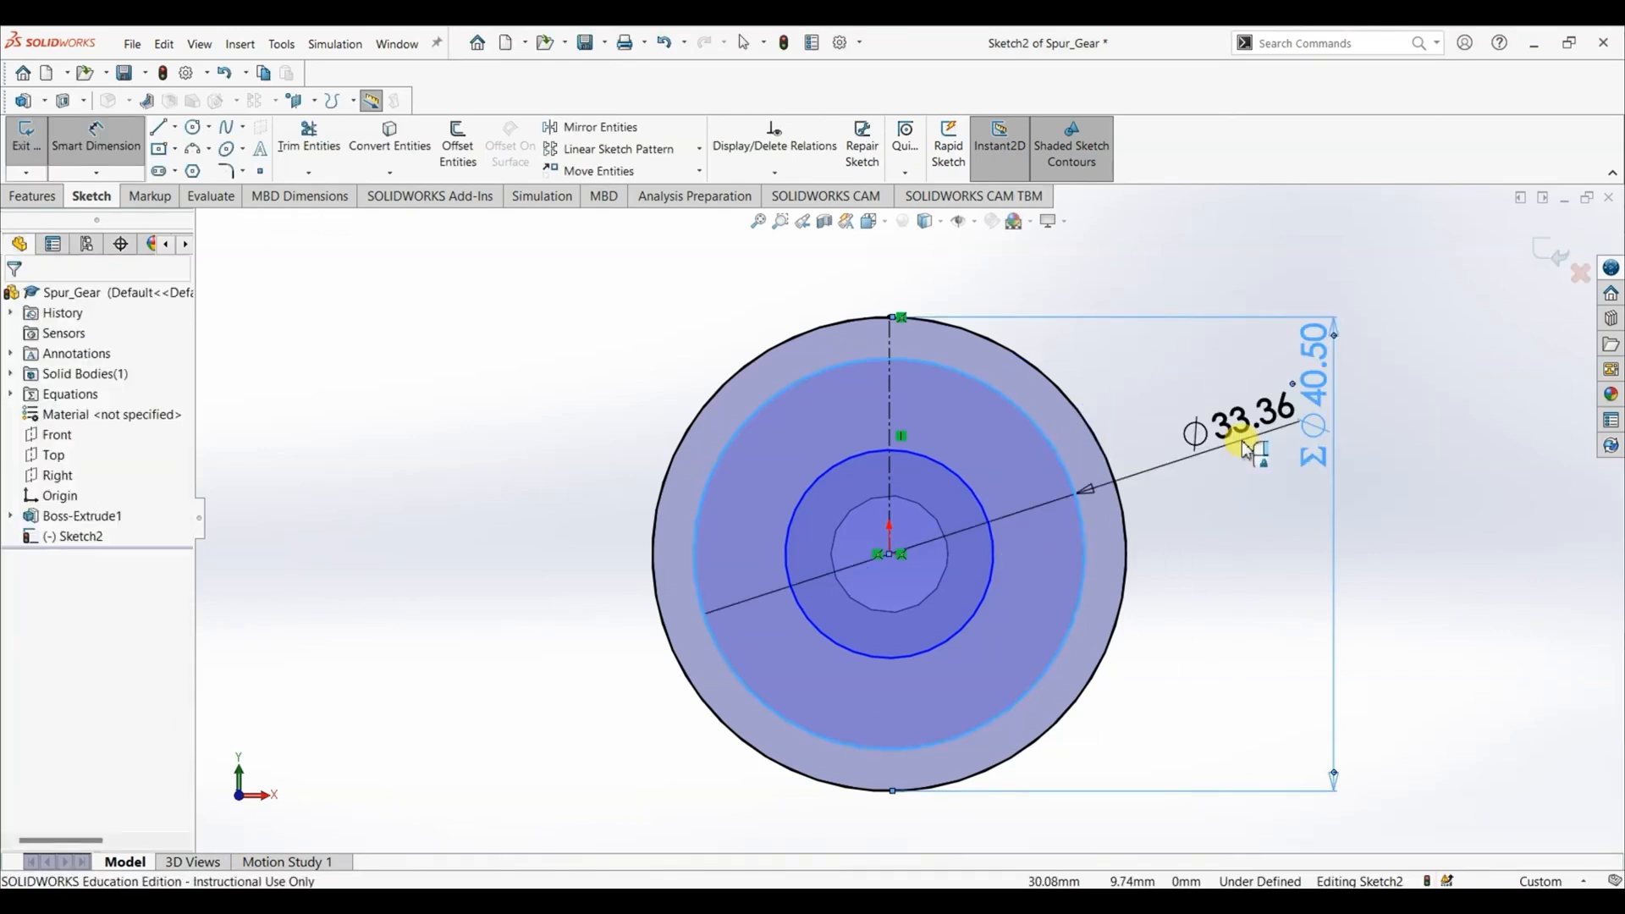
pyautogui.click(1250, 444)
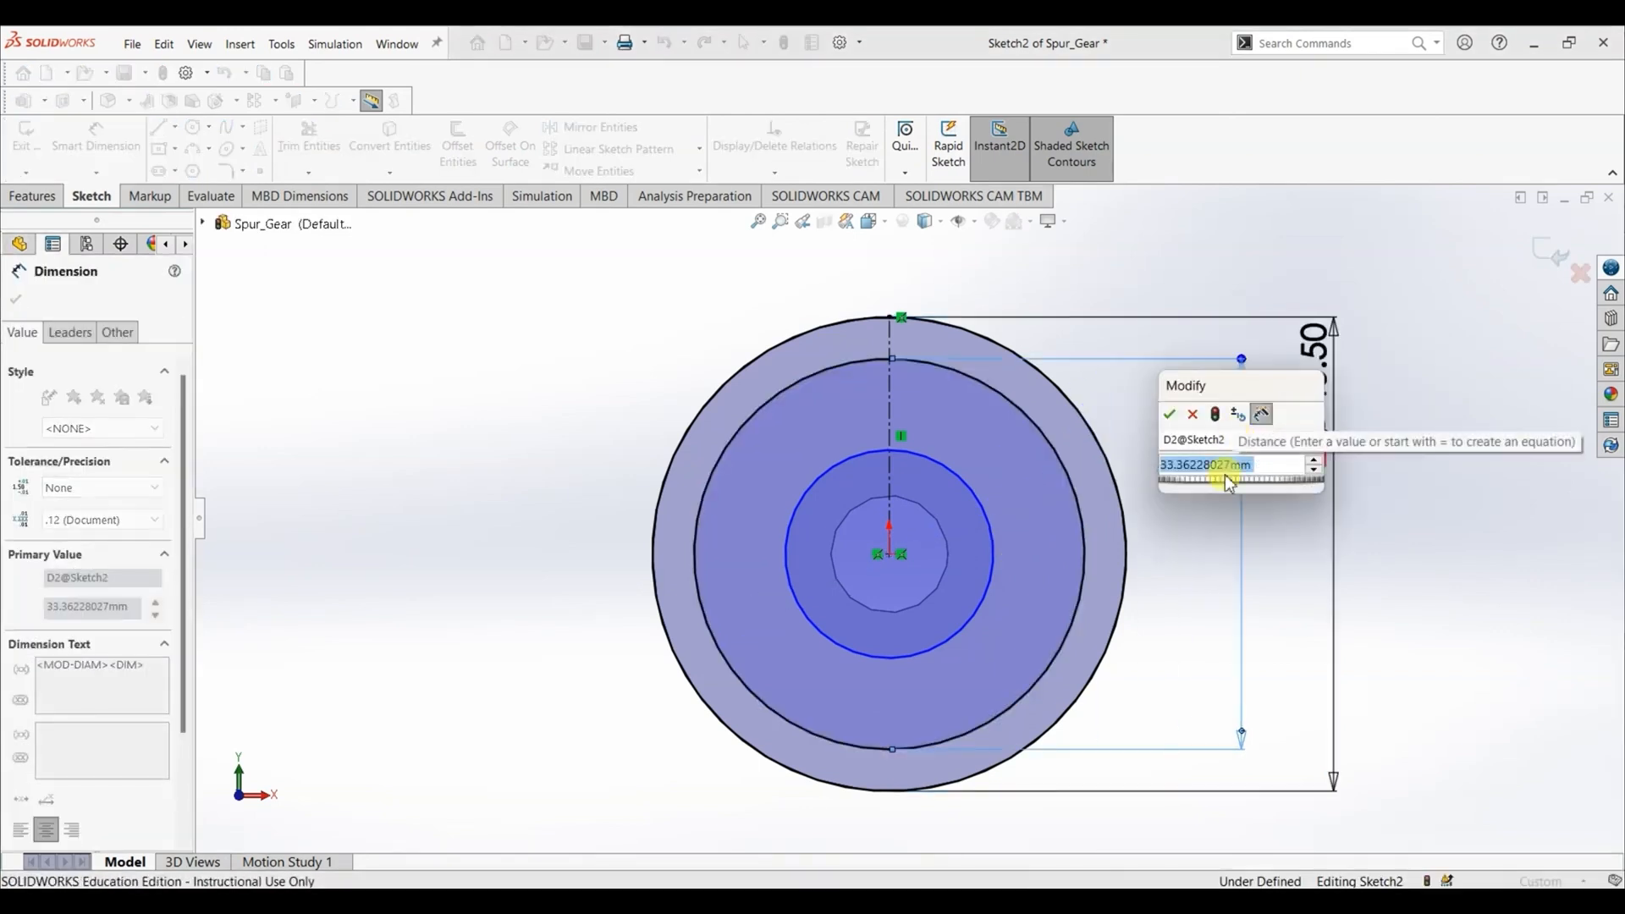
pyautogui.write('=')
pyautogui.moveTo(1234, 489)
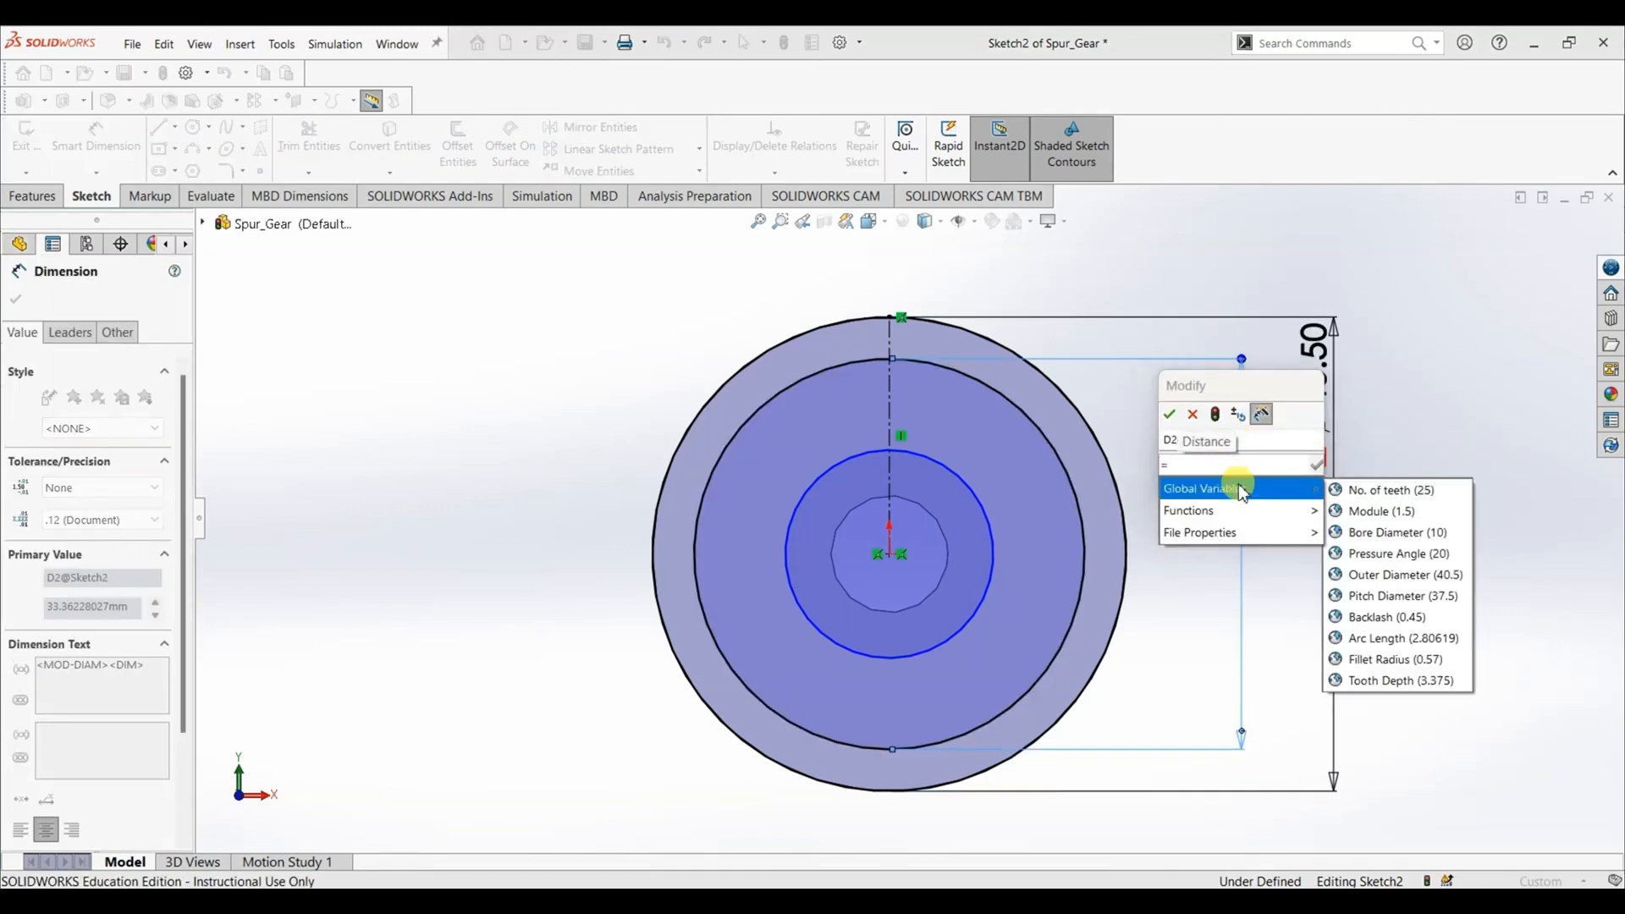
pyautogui.click(1392, 596)
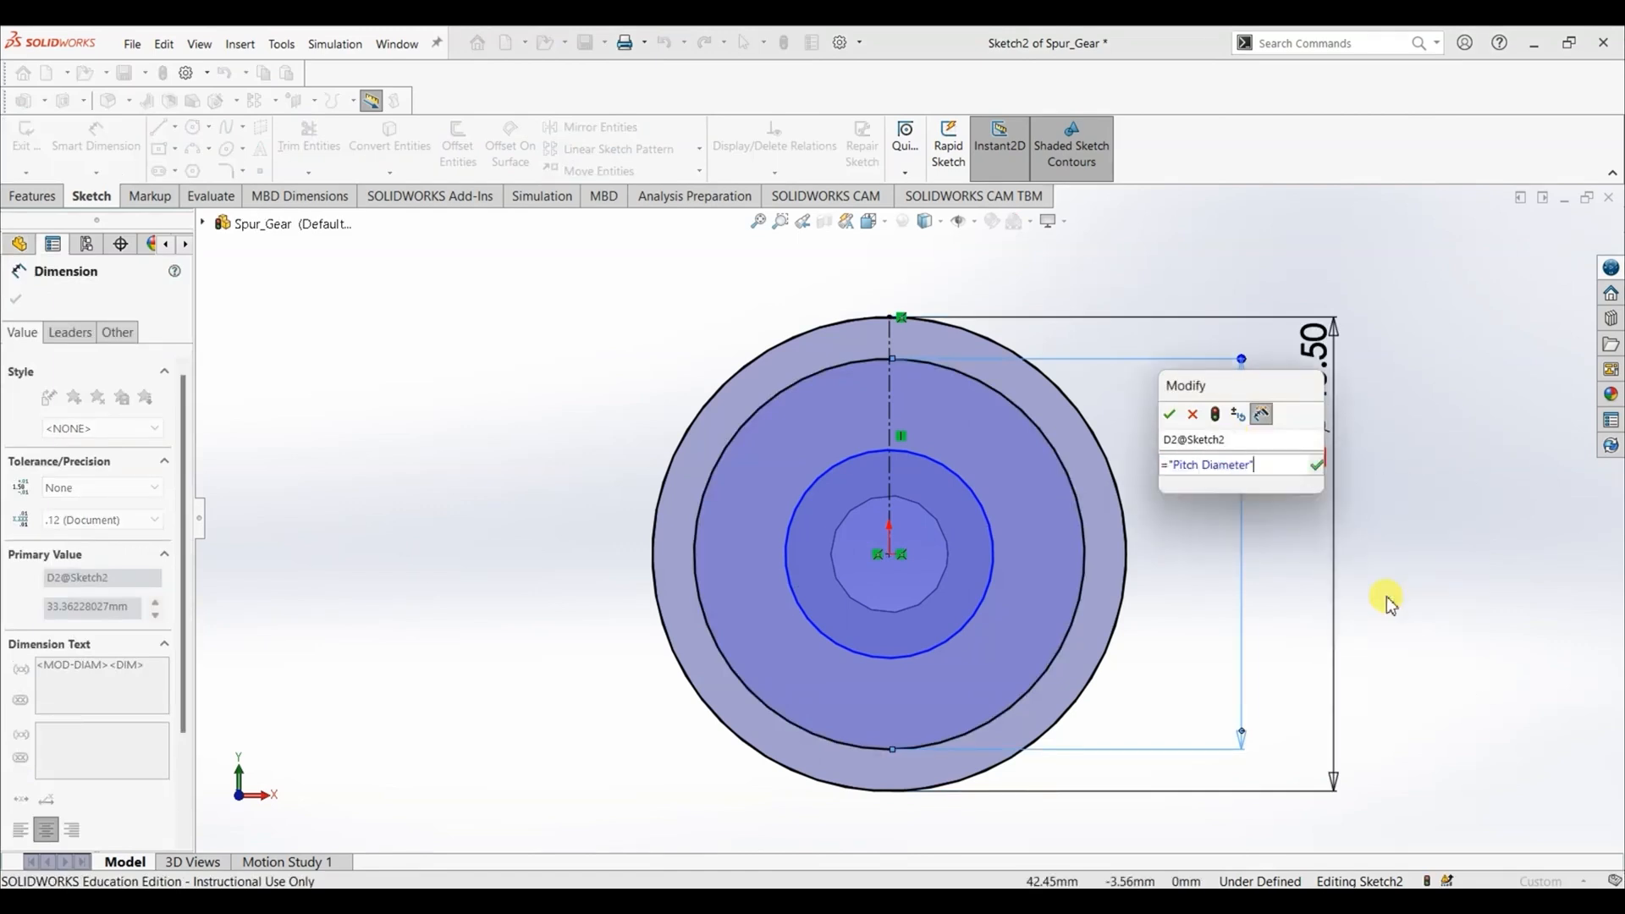
pyautogui.click(1318, 465)
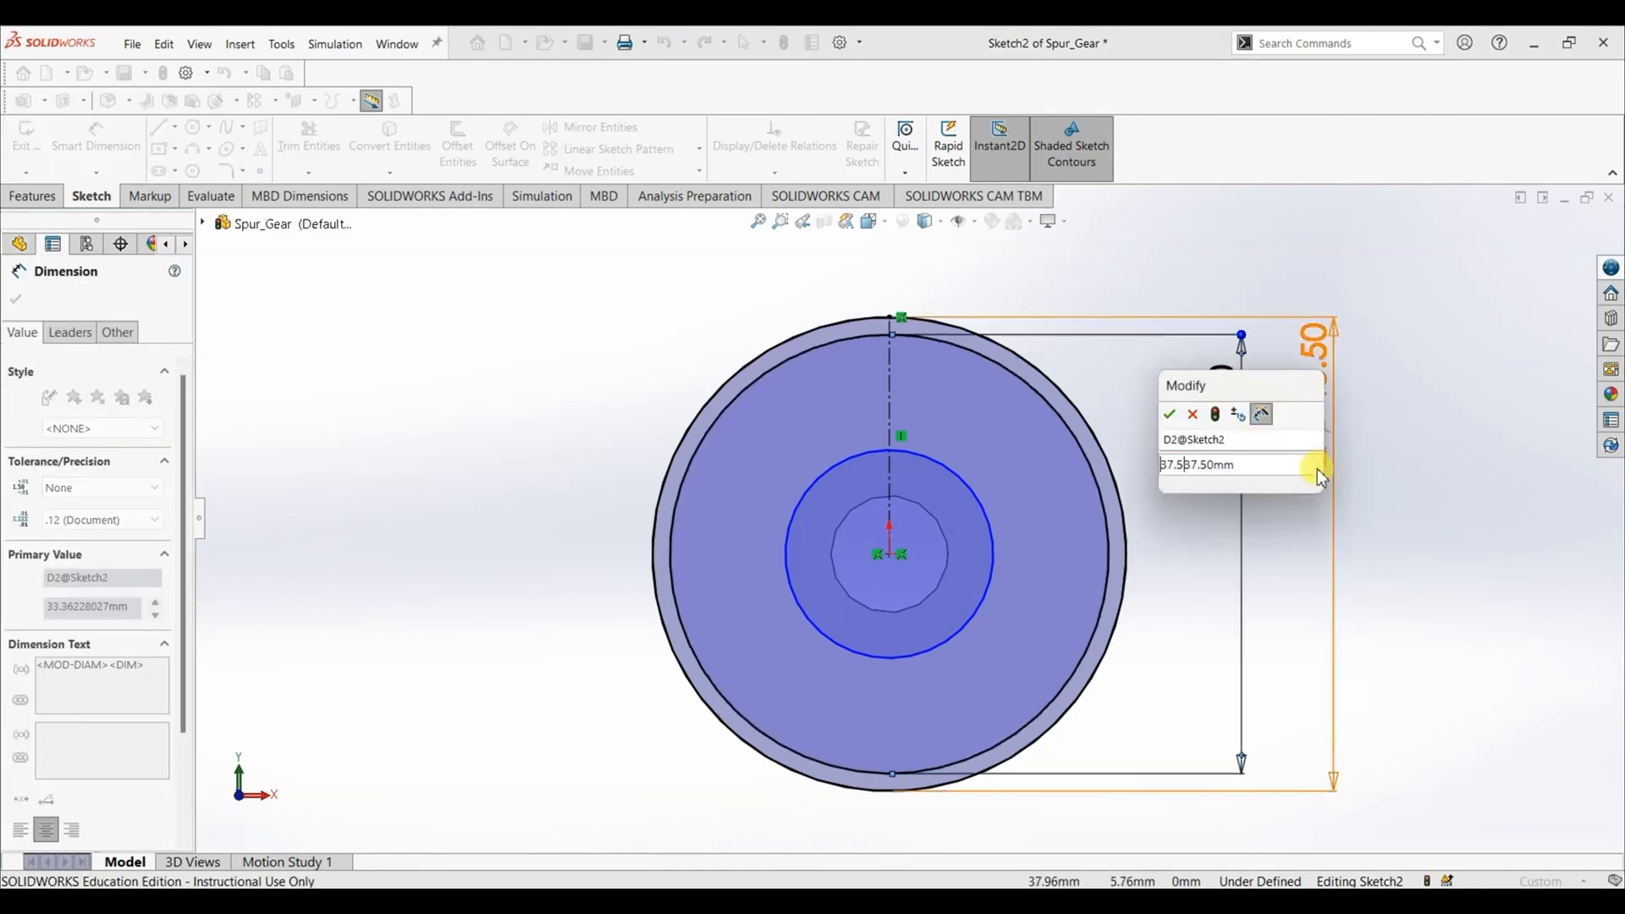
pyautogui.click(1171, 415)
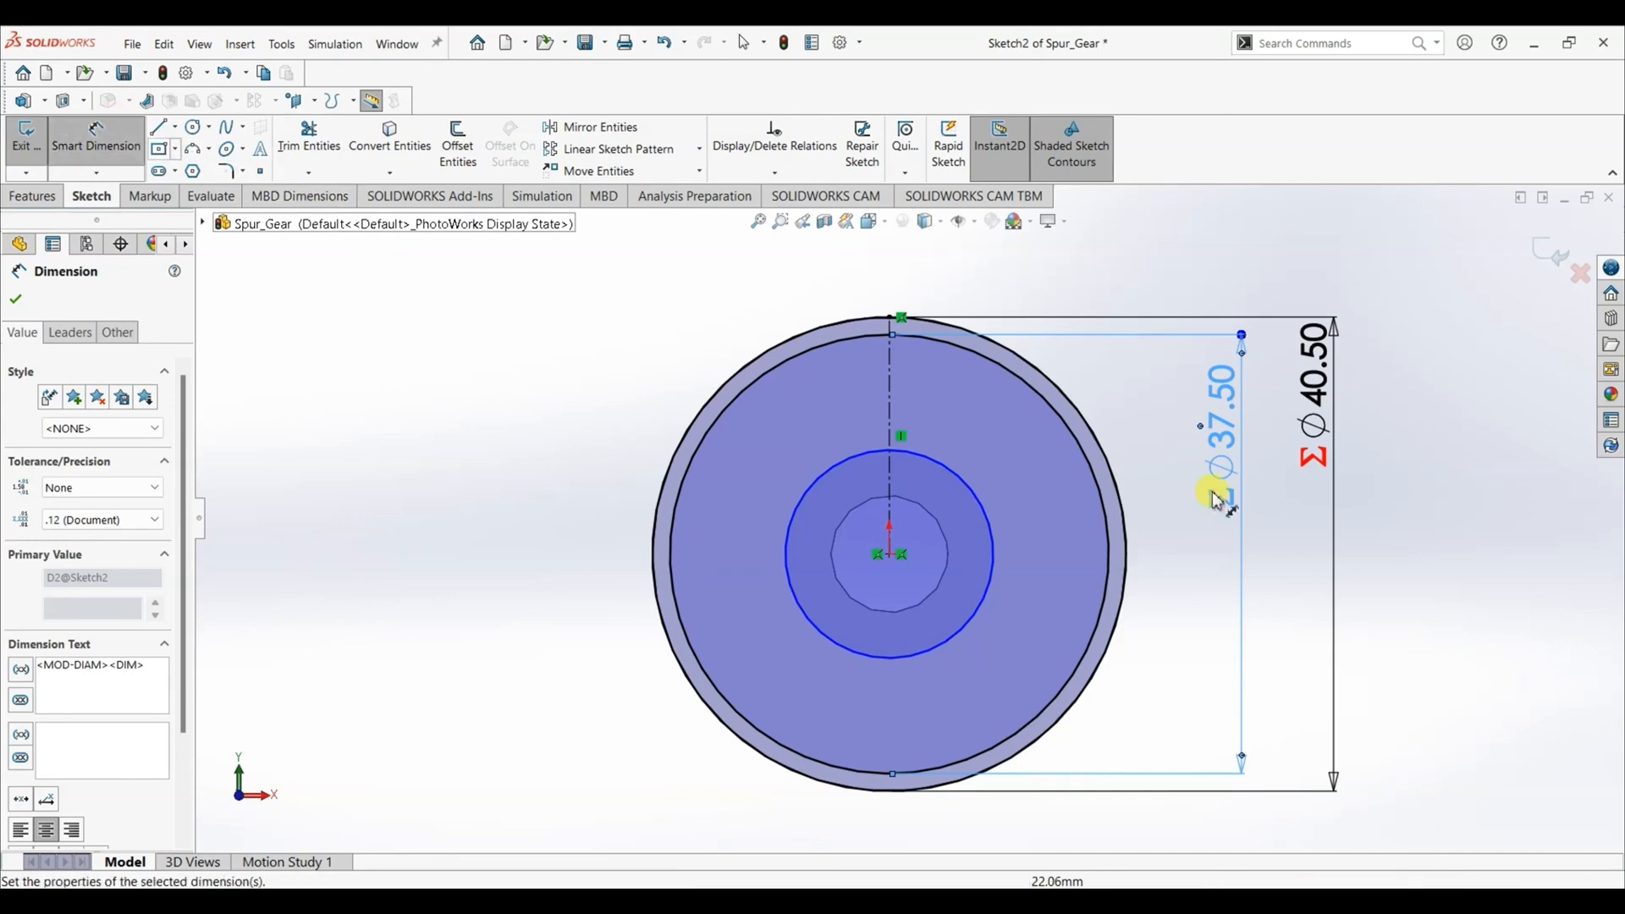
# - Dimension the radial gap between the innermost and outermost sketch circles and link it to the "Tooth Depth" global variable
pyautogui.click(978, 494)
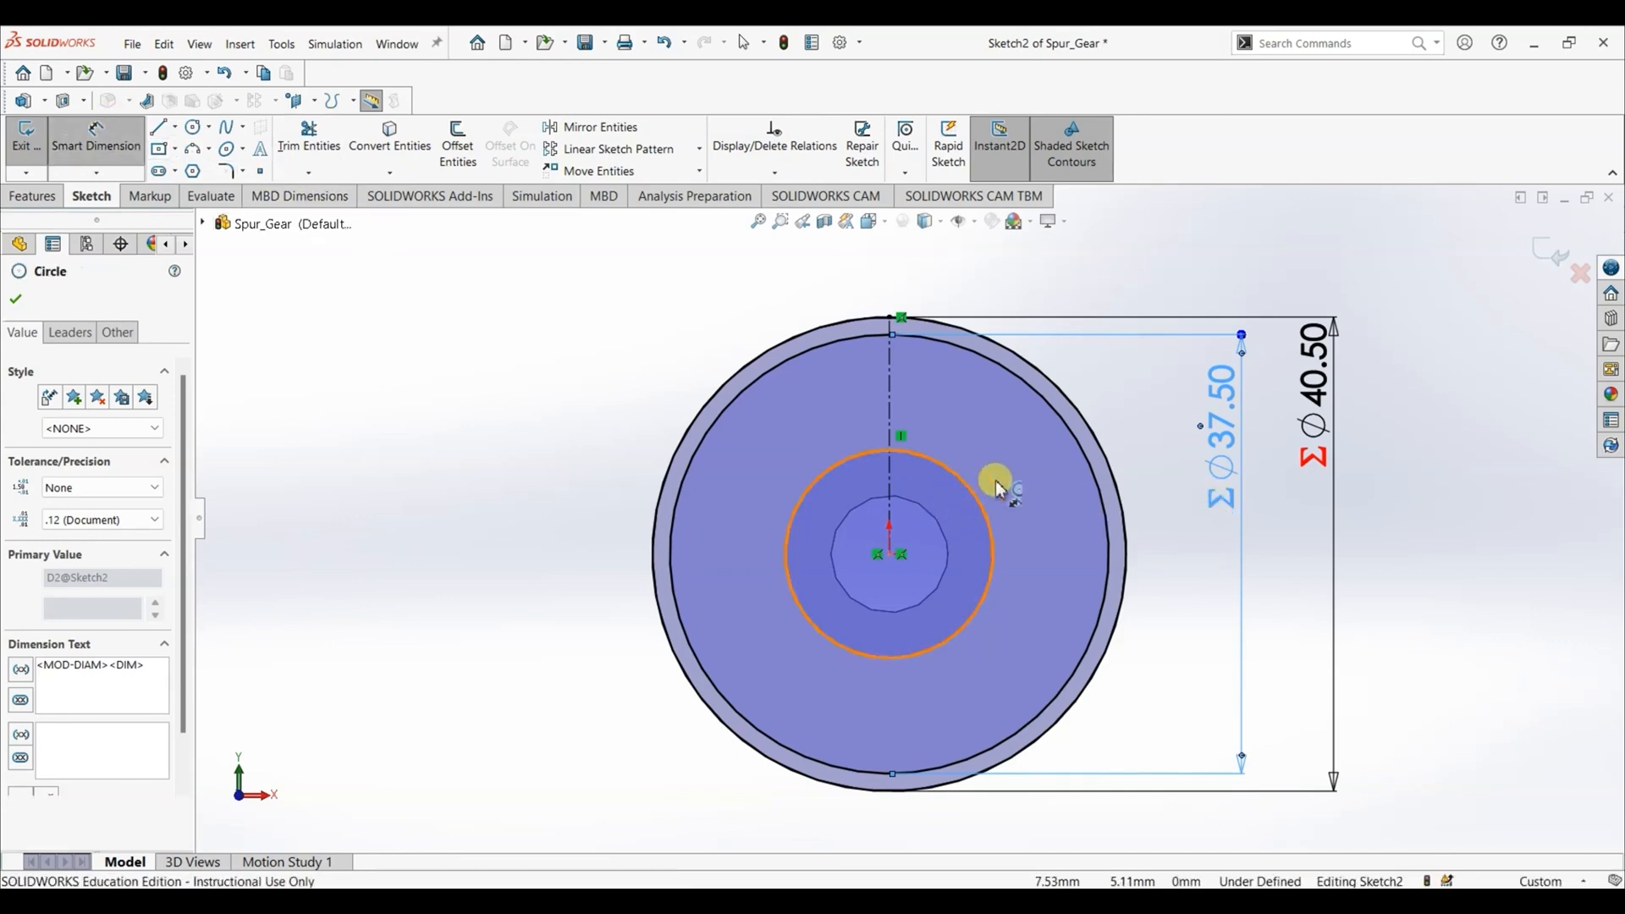
pyautogui.click(1096, 428)
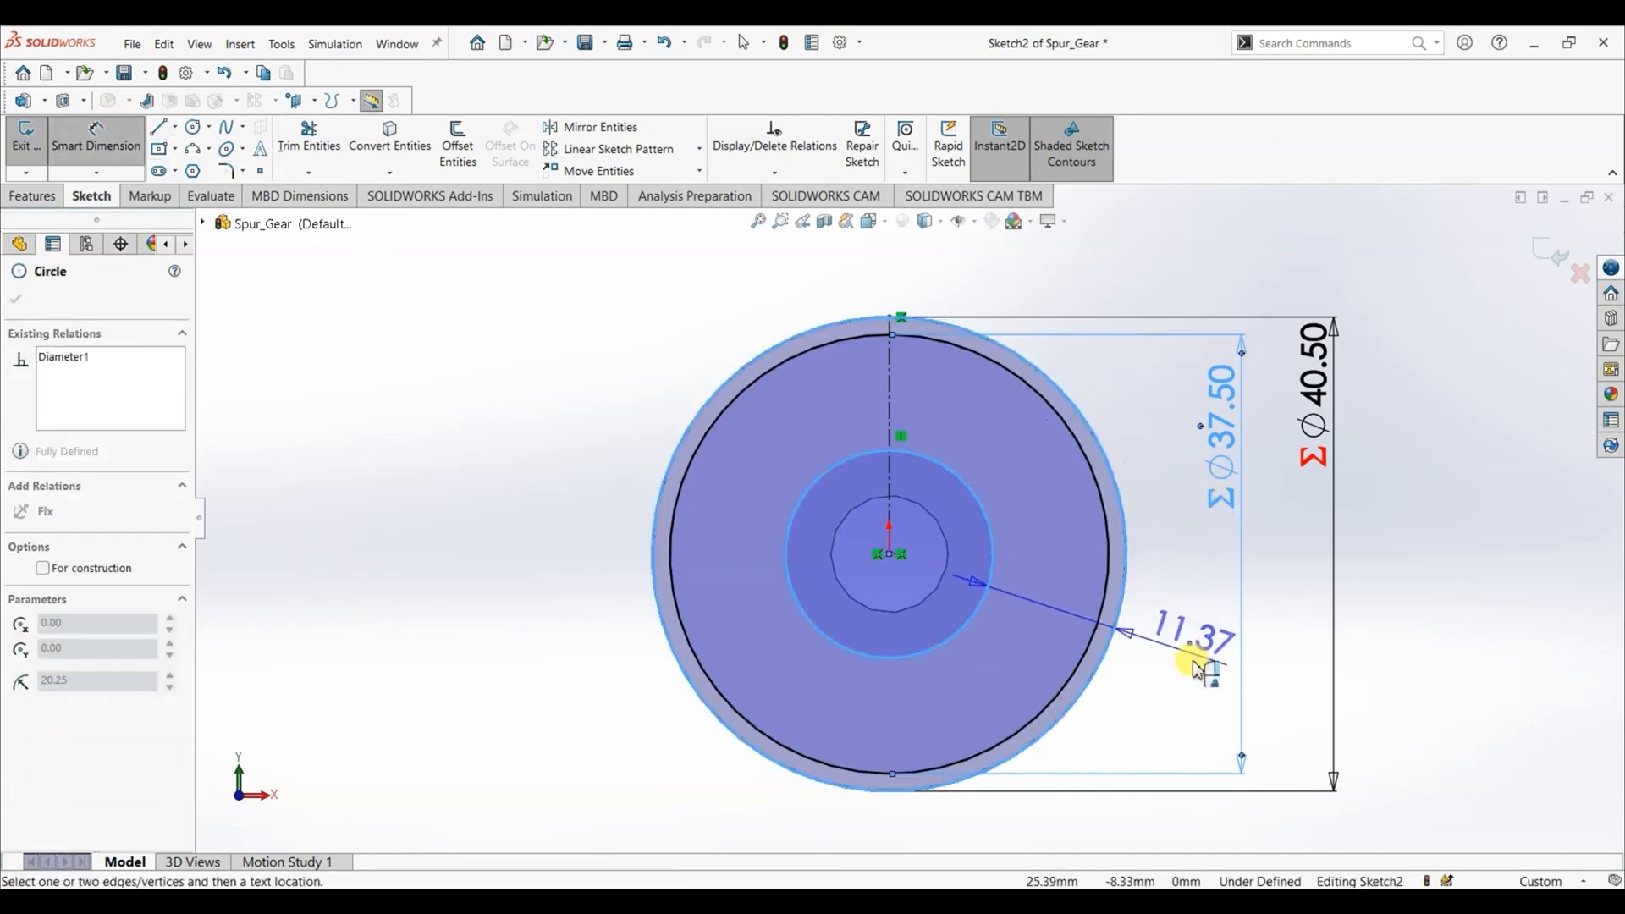
pyautogui.click(1208, 677)
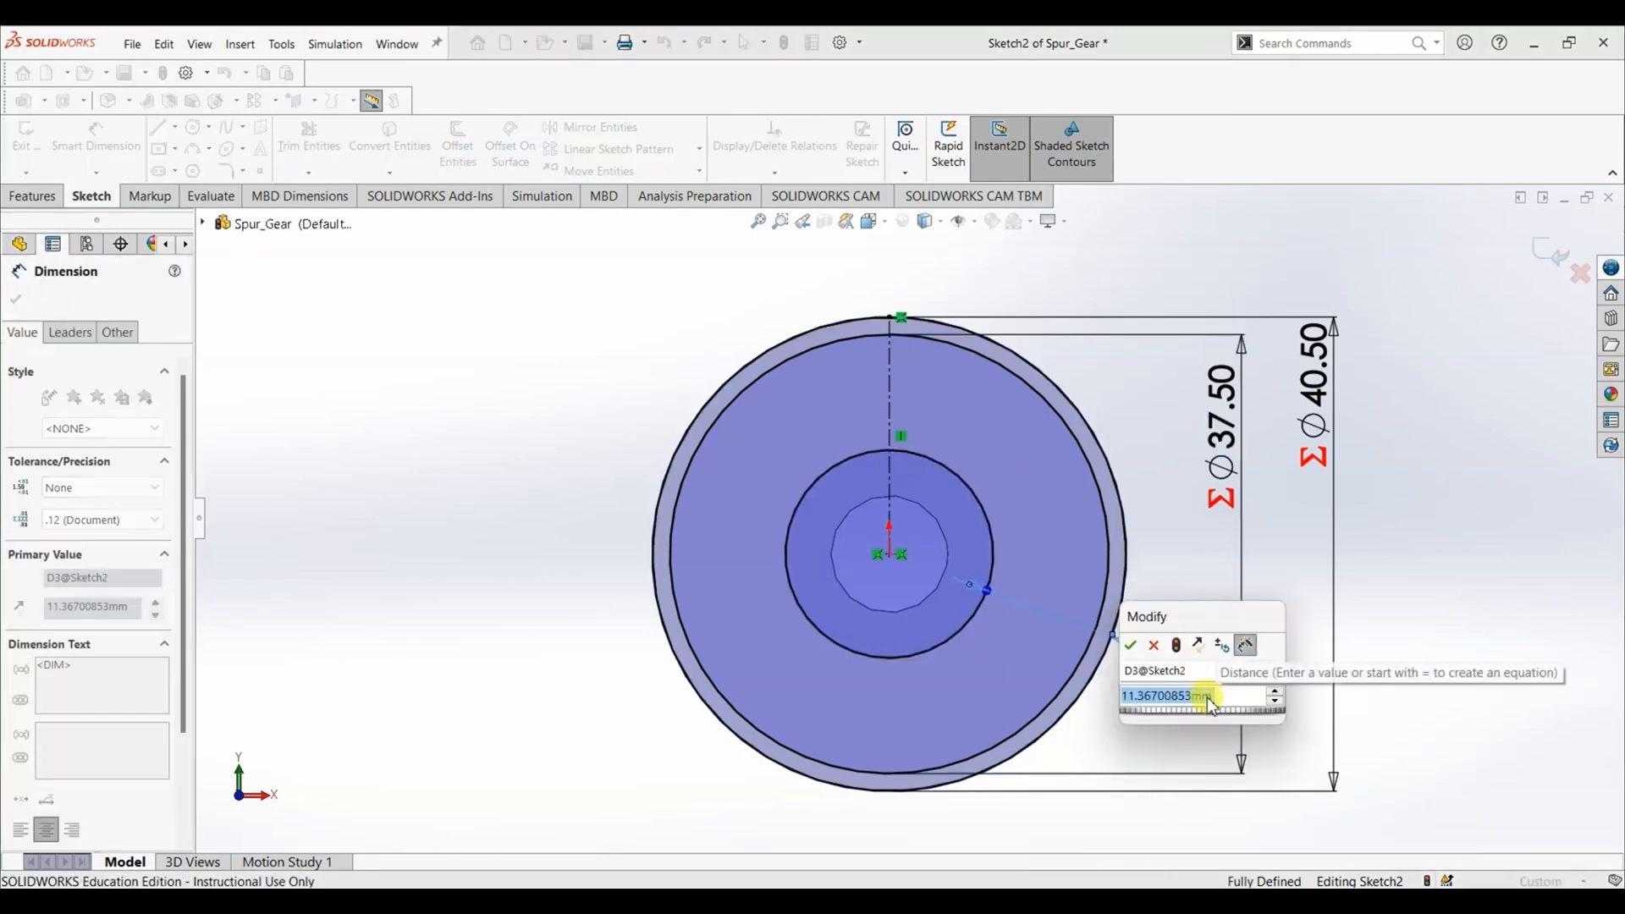
pyautogui.write('=')
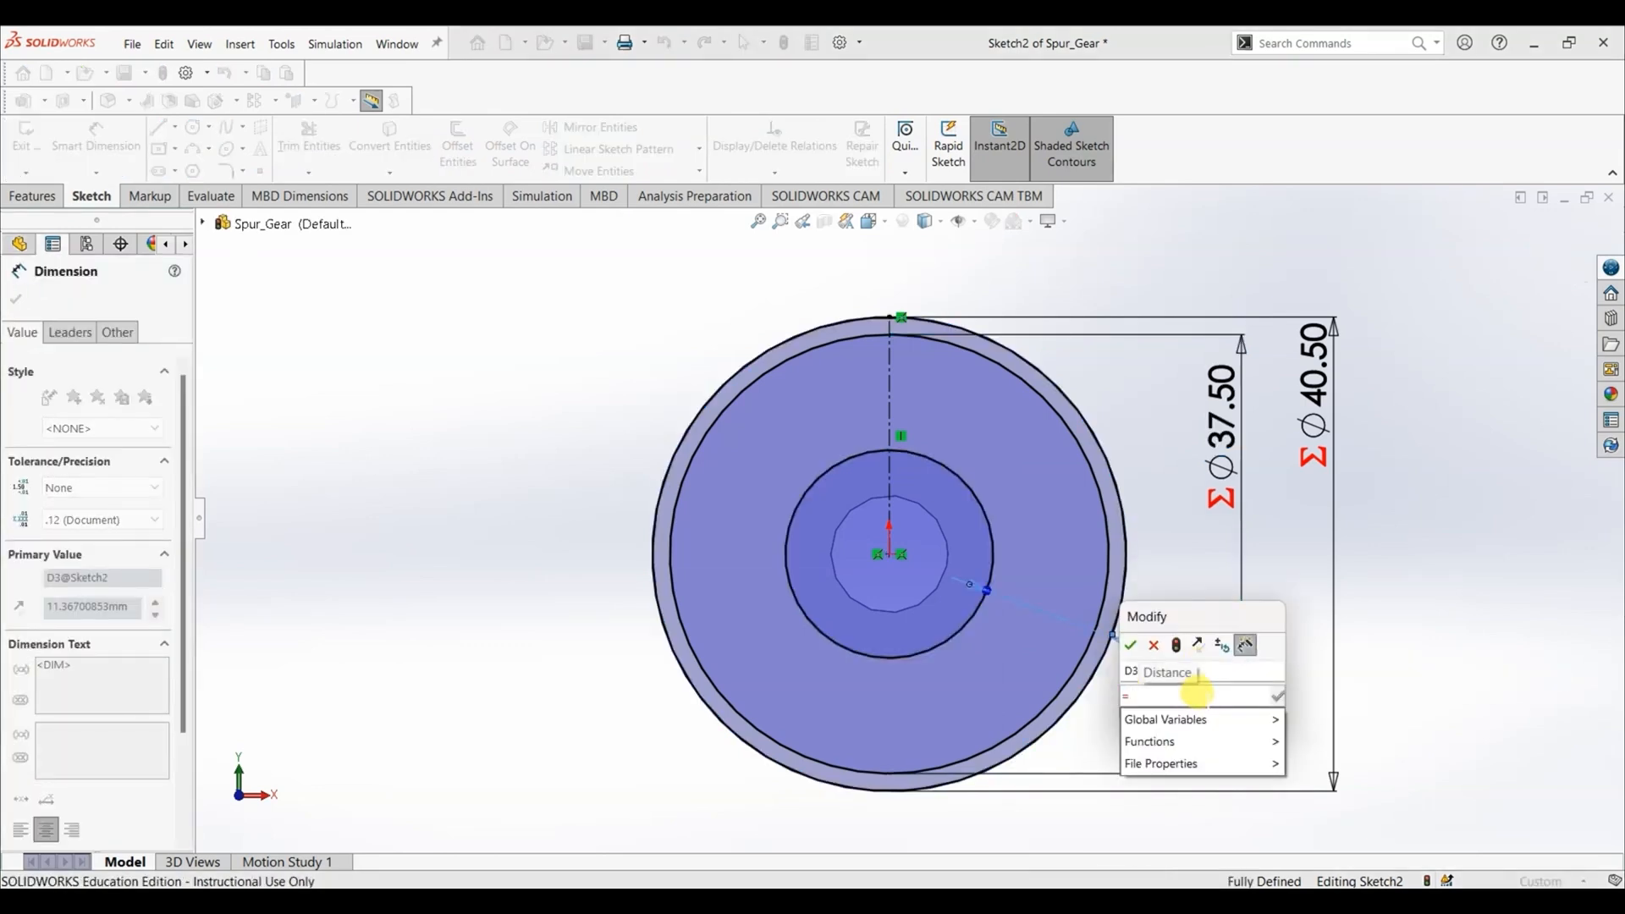
pyautogui.moveTo(1205, 720)
pyautogui.click(1344, 909)
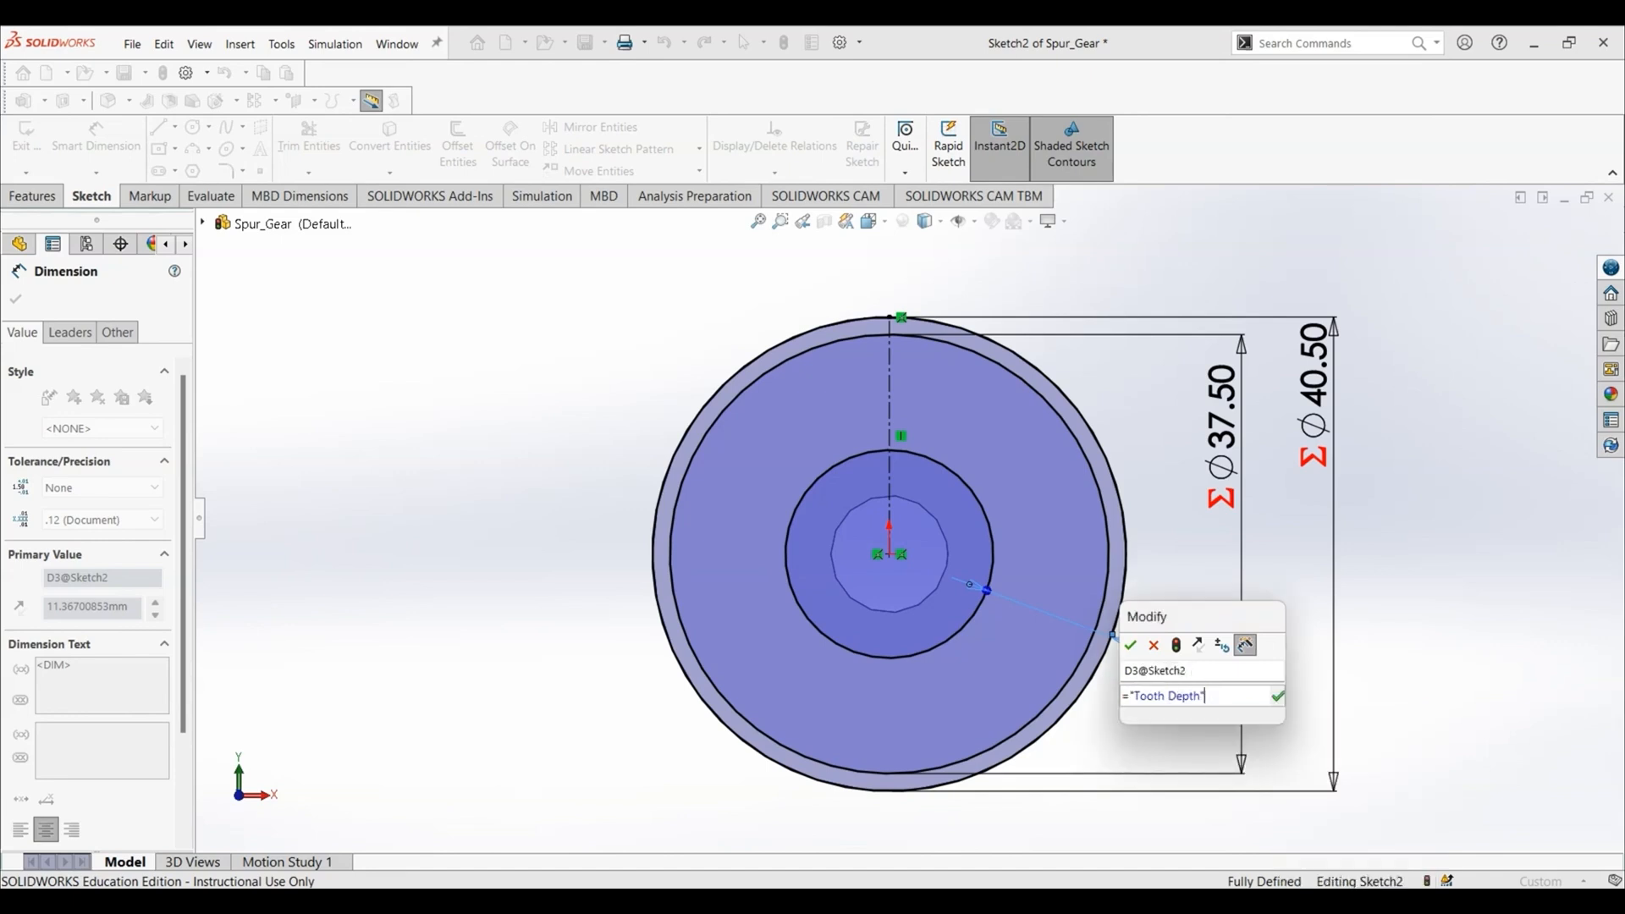
pyautogui.click(1278, 699)
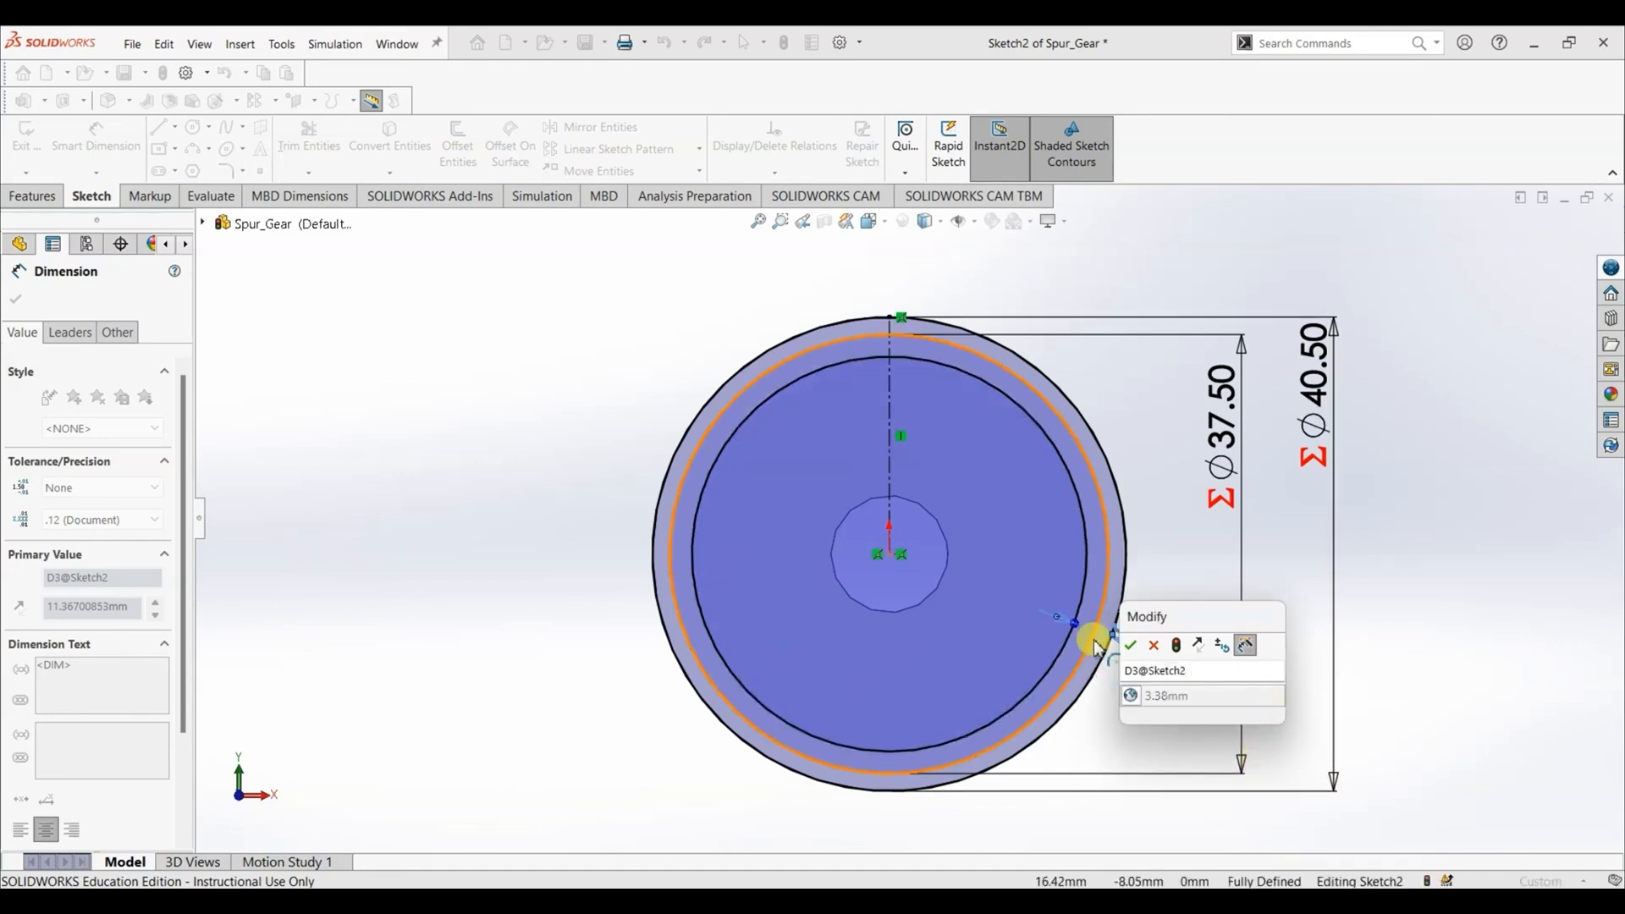
pyautogui.click(1132, 648)
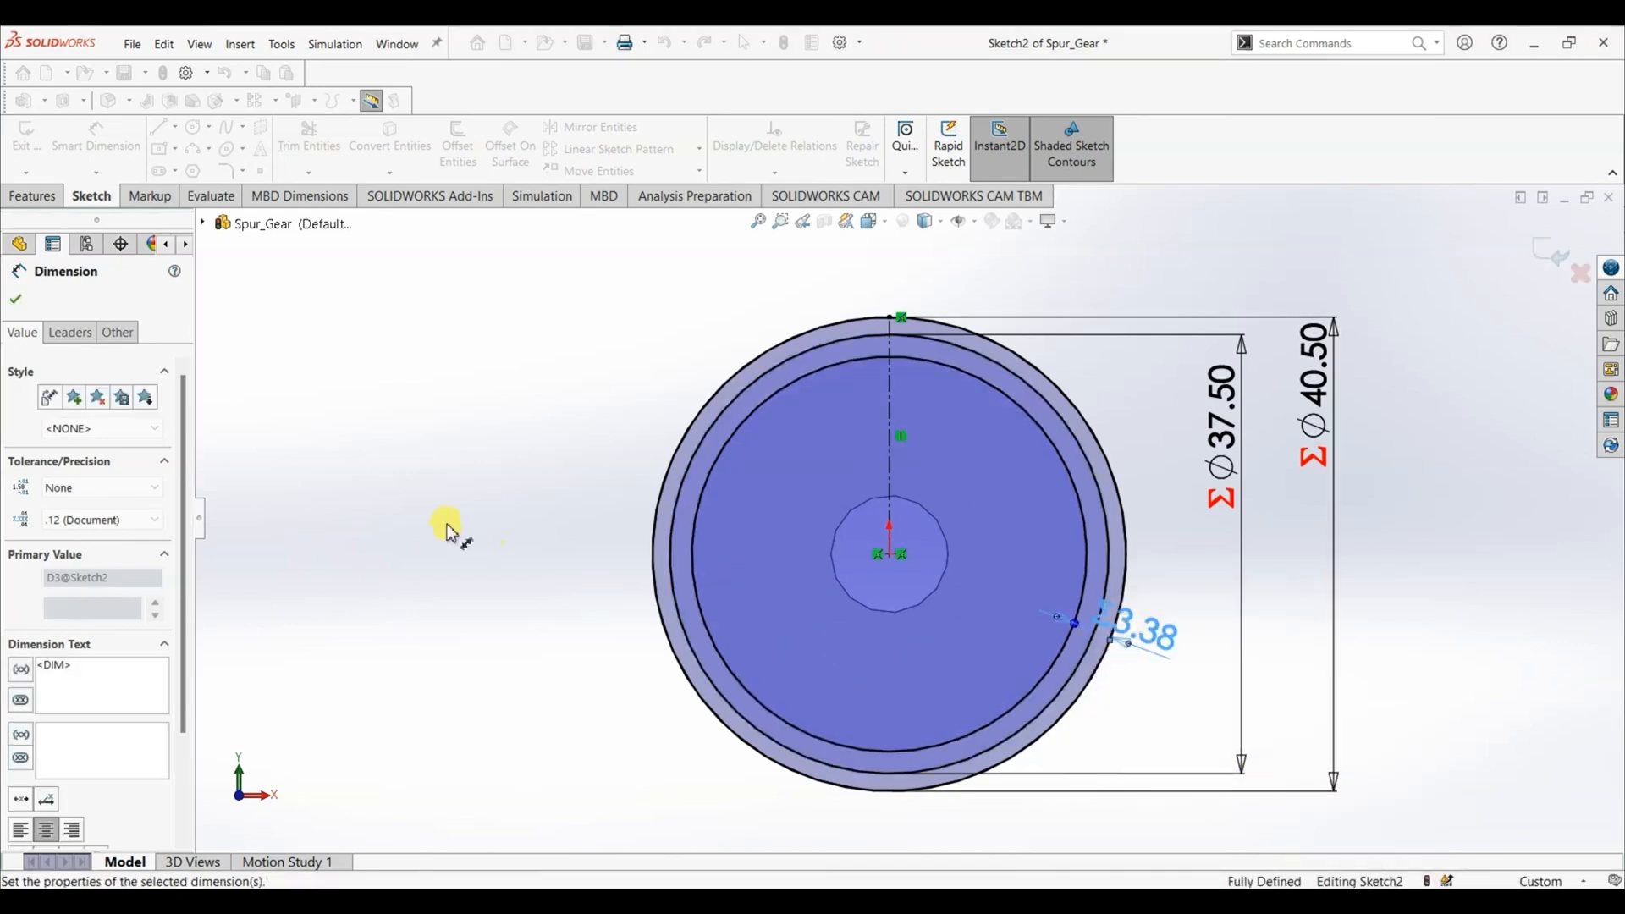
pyautogui.click(17, 301)
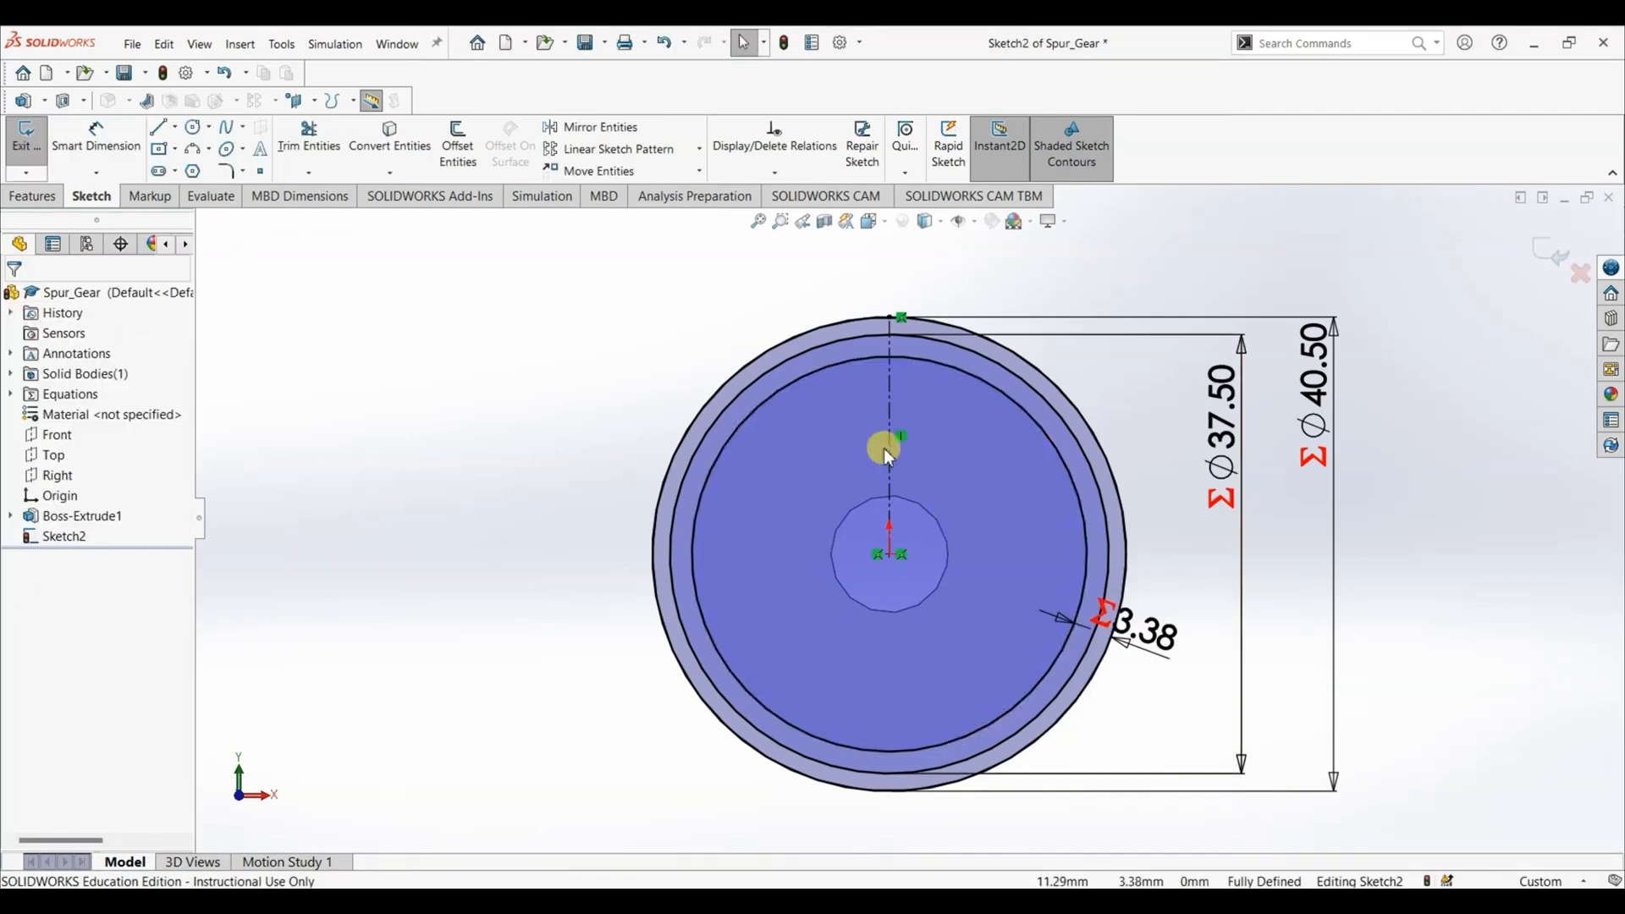
# - Convert the pitch circle to construction geometry
pyautogui.click(773, 374)
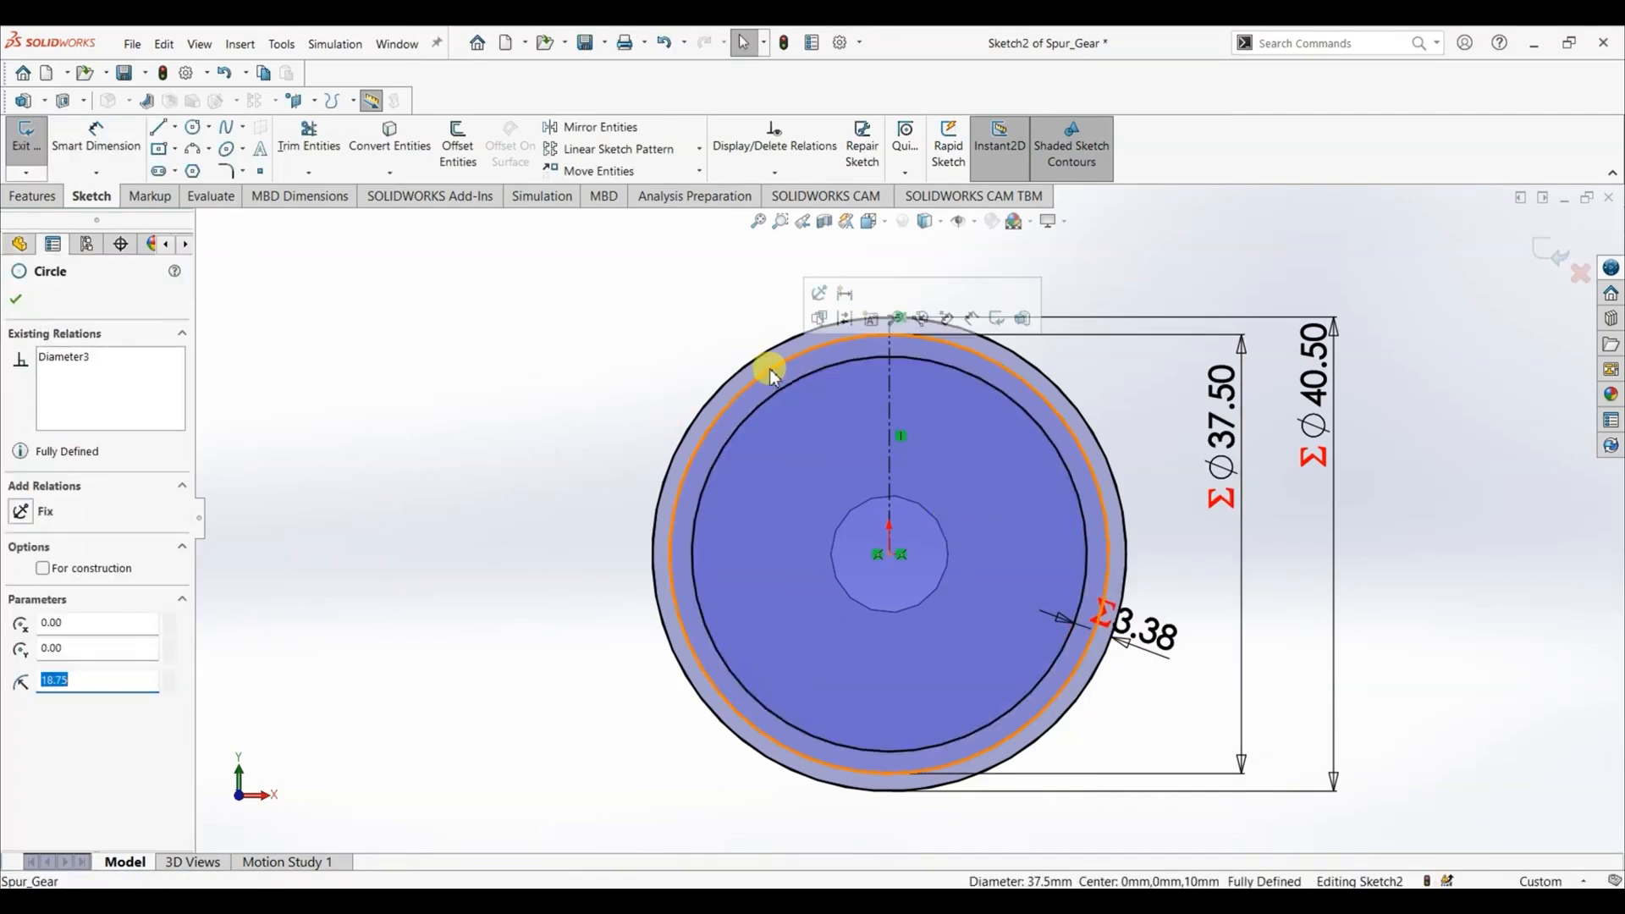
pyautogui.click(46, 568)
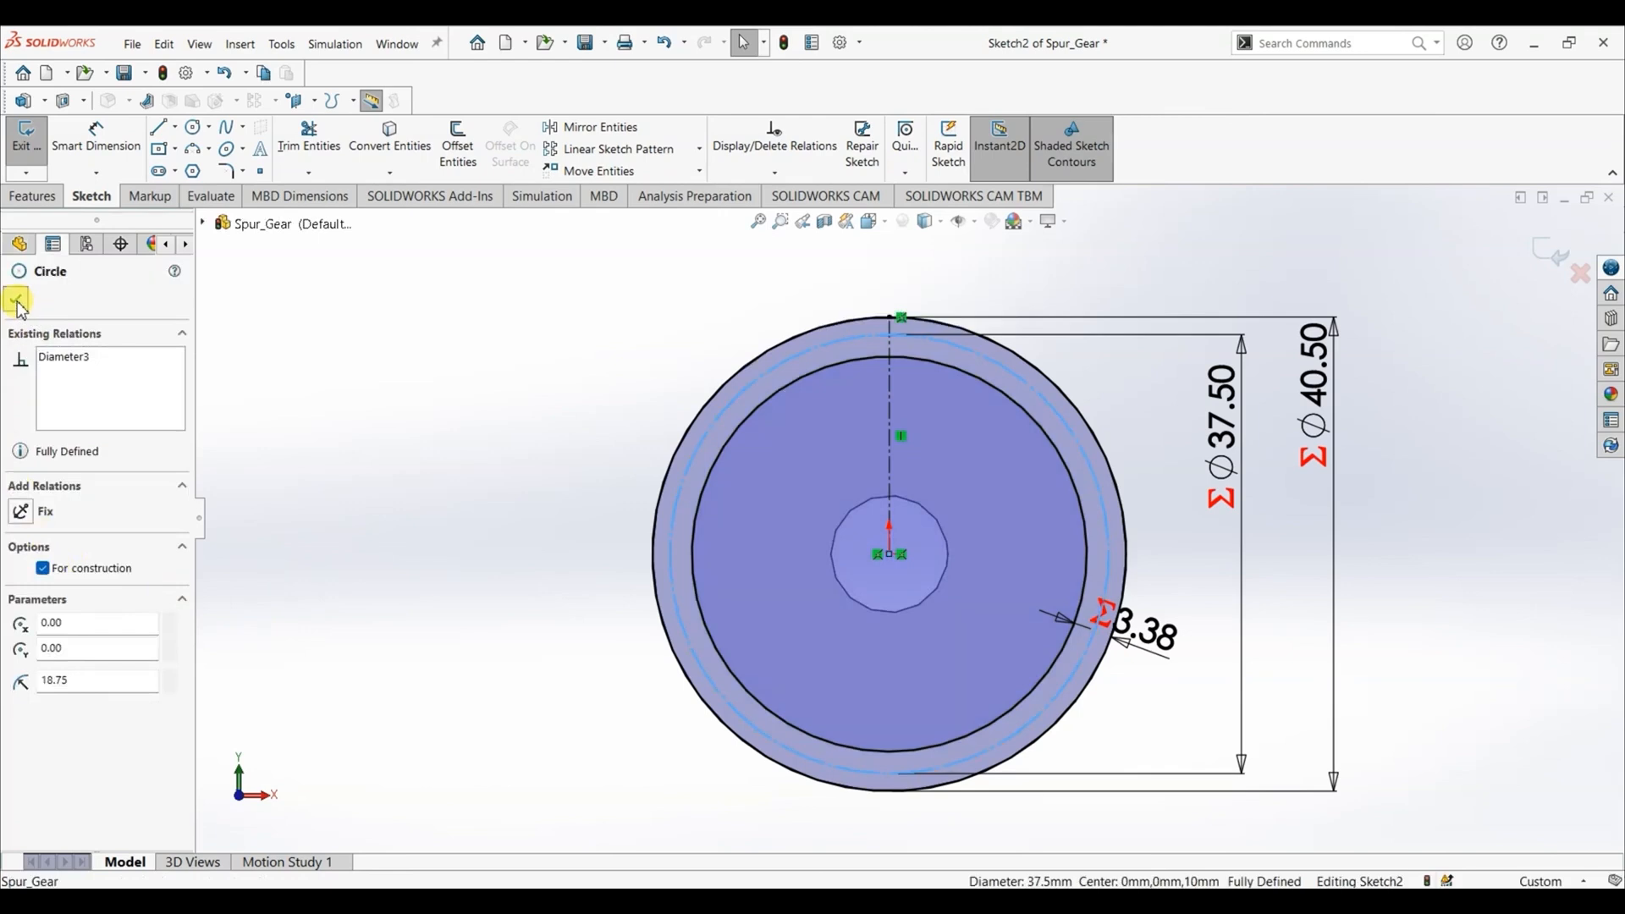
pyautogui.click(18, 300)
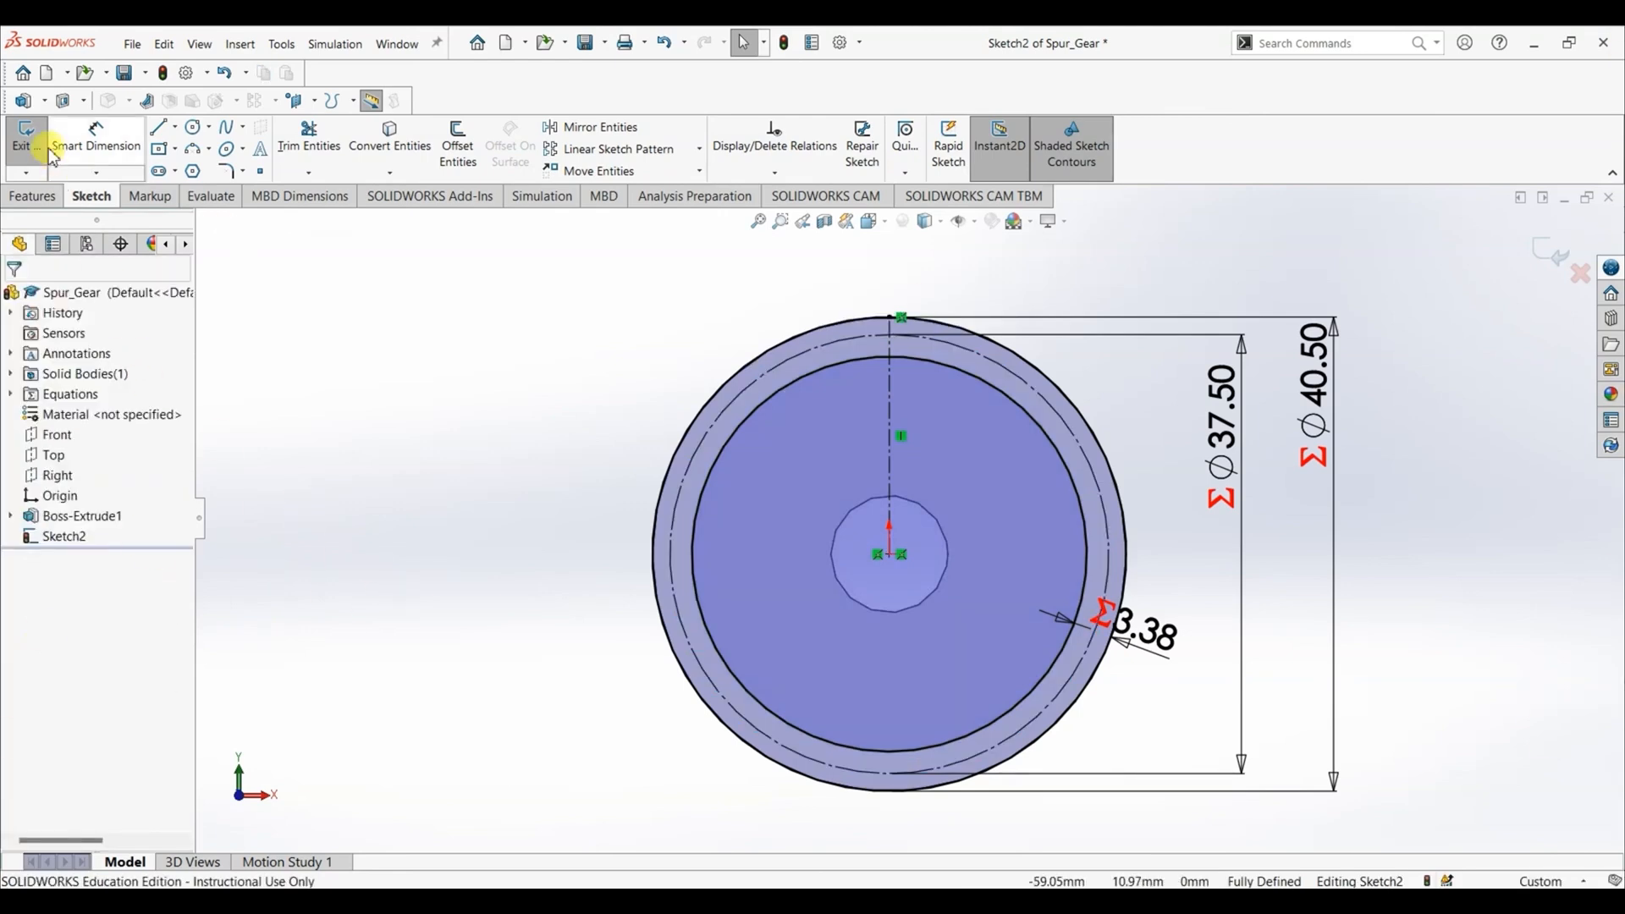
# - Draw a three-point arc of about 2.4 mm radius between the outer and inner circles, left of the centerline and bulging toward it
pyautogui.click(193, 149)
pyautogui.click(832, 342)
pyautogui.click(870, 347)
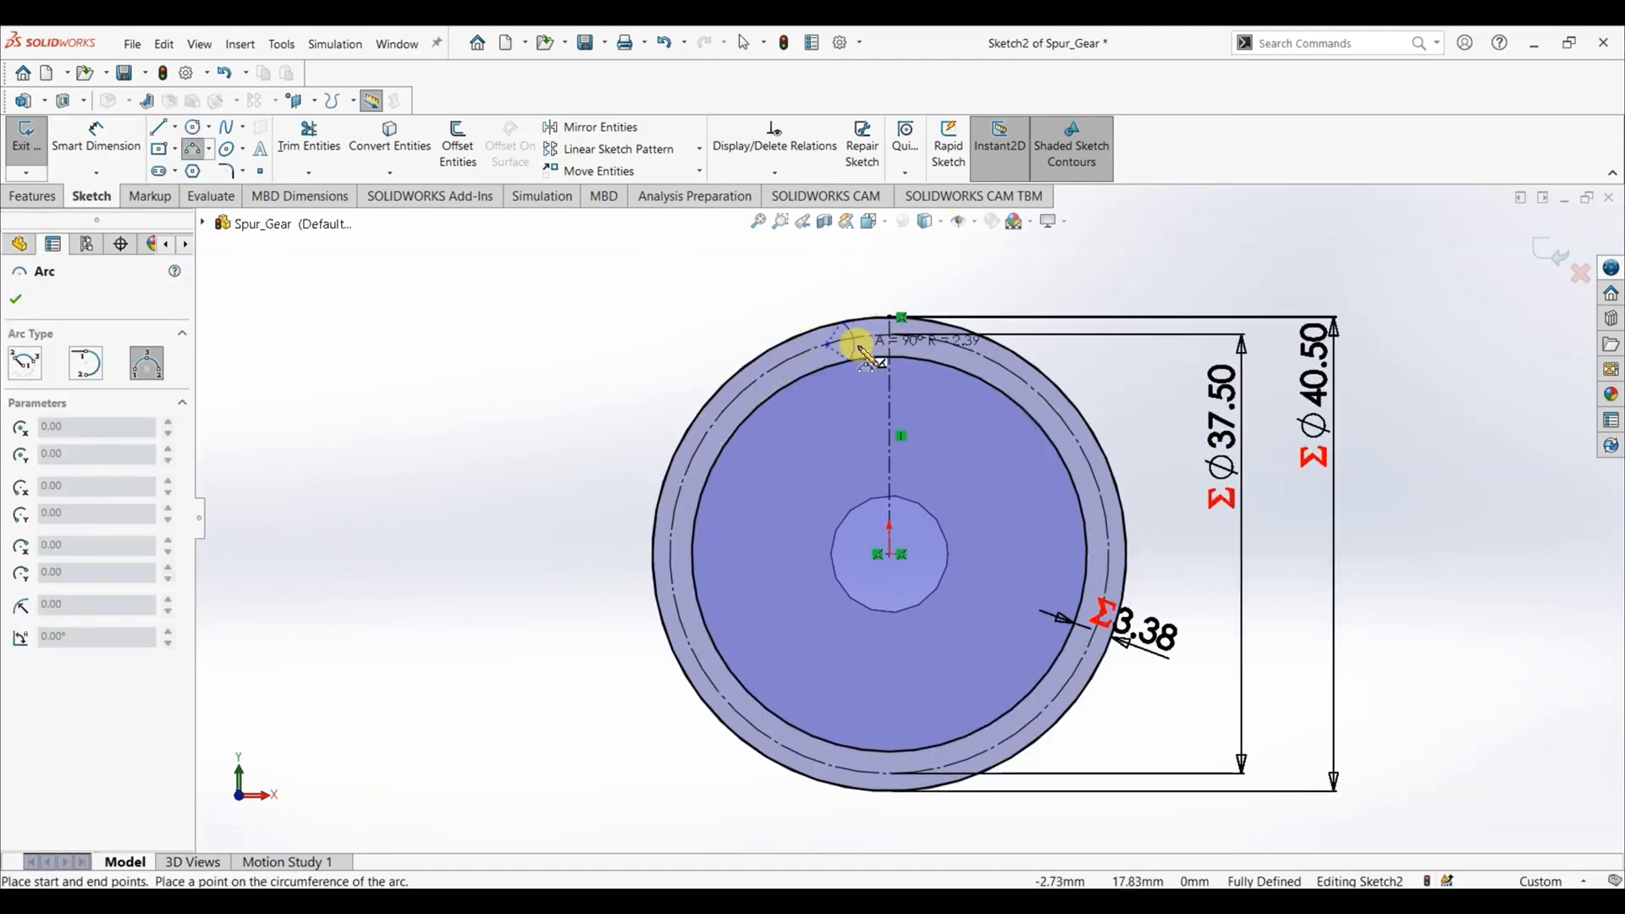
pyautogui.click(863, 350)
pyautogui.press('Escape')
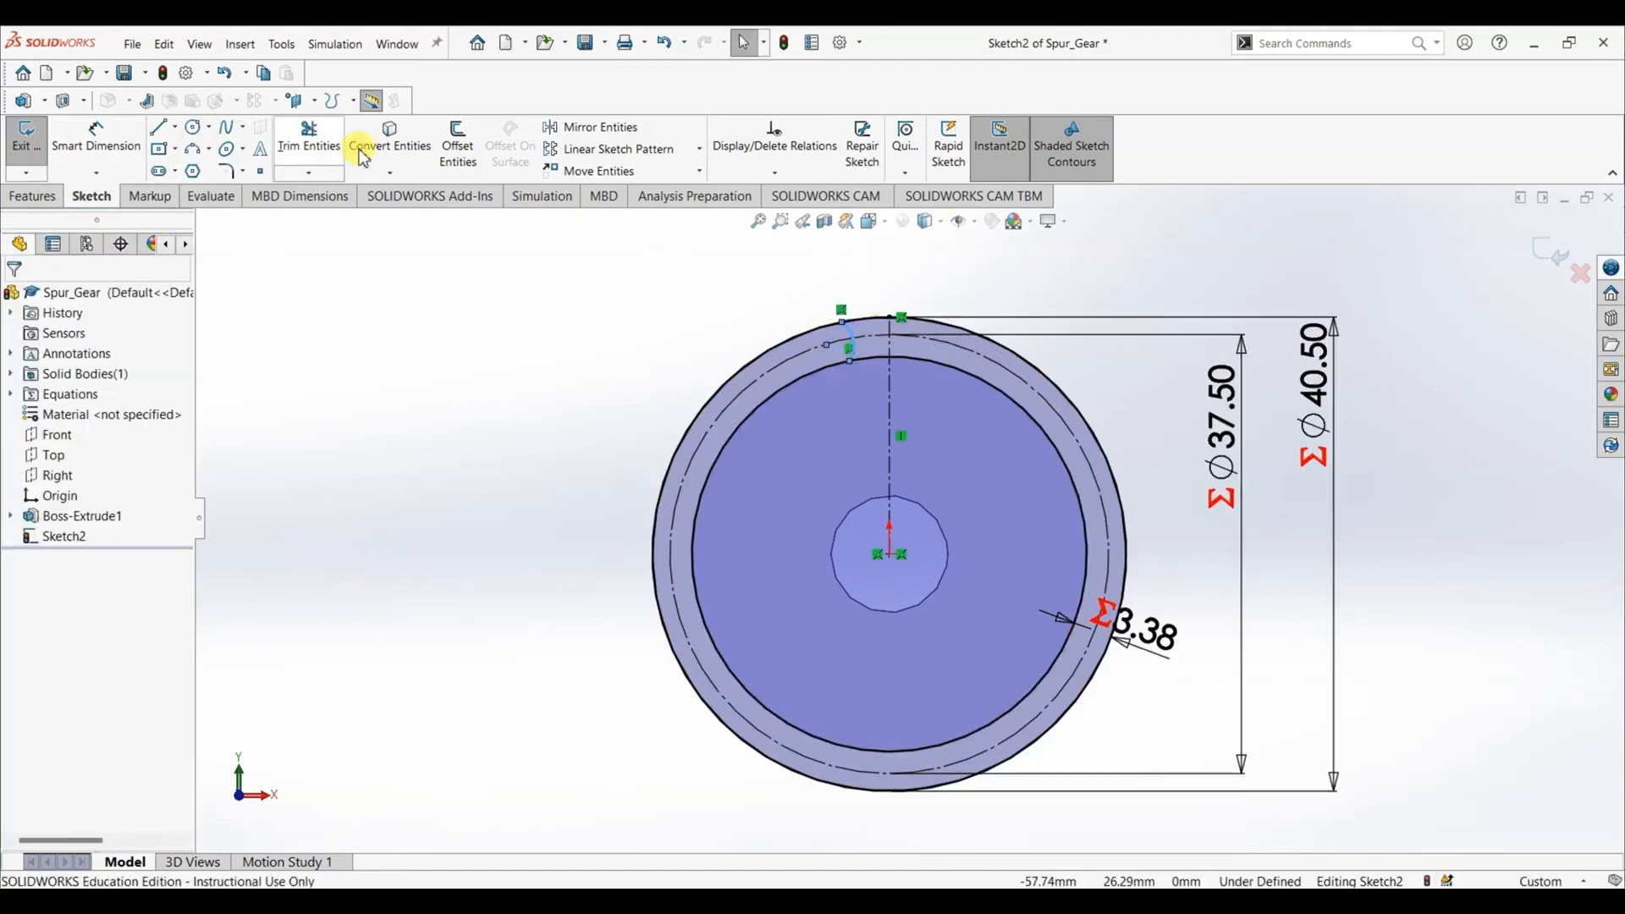
# - Mirror the tooth-flank arc about the vertical centerline, keeping the original
pyautogui.click(584, 127)
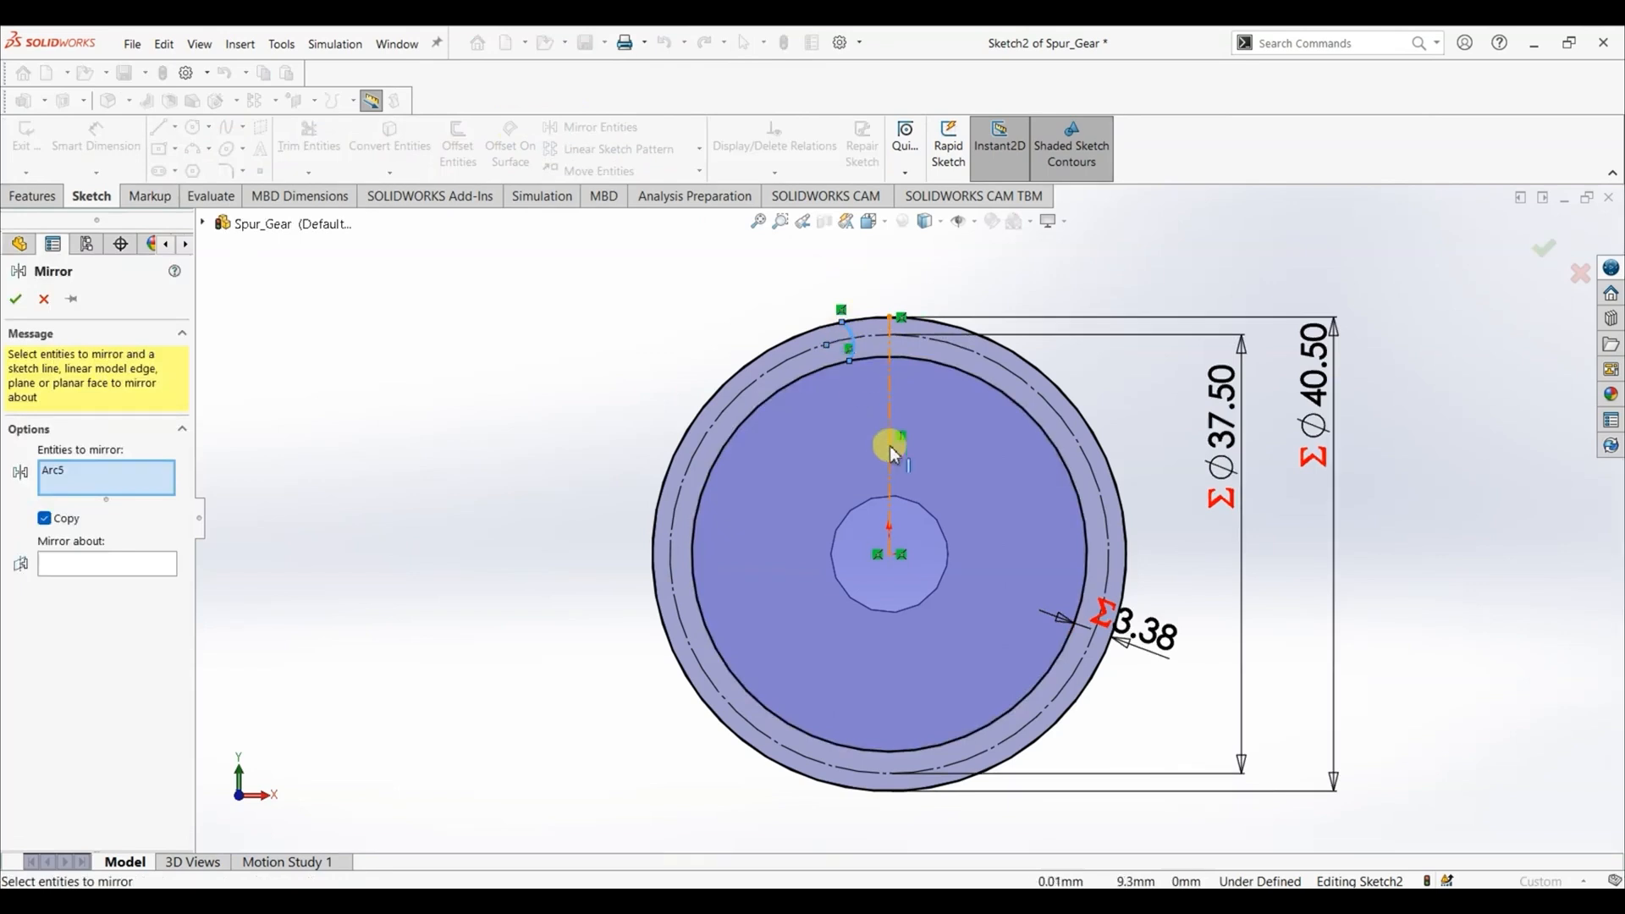
pyautogui.click(87, 565)
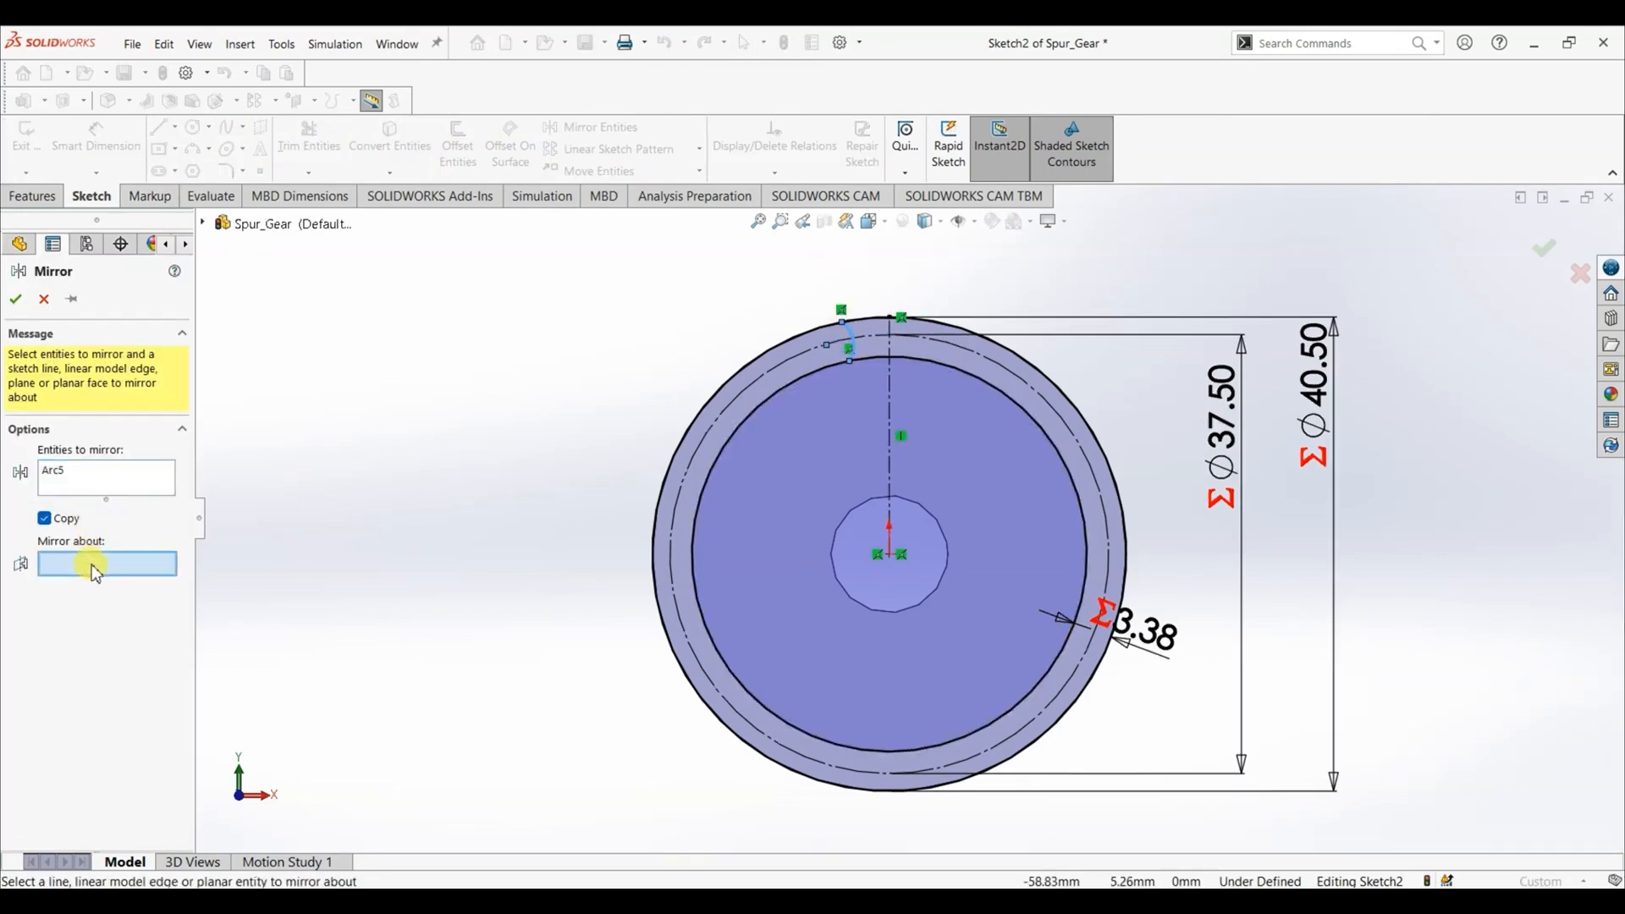
pyautogui.click(890, 457)
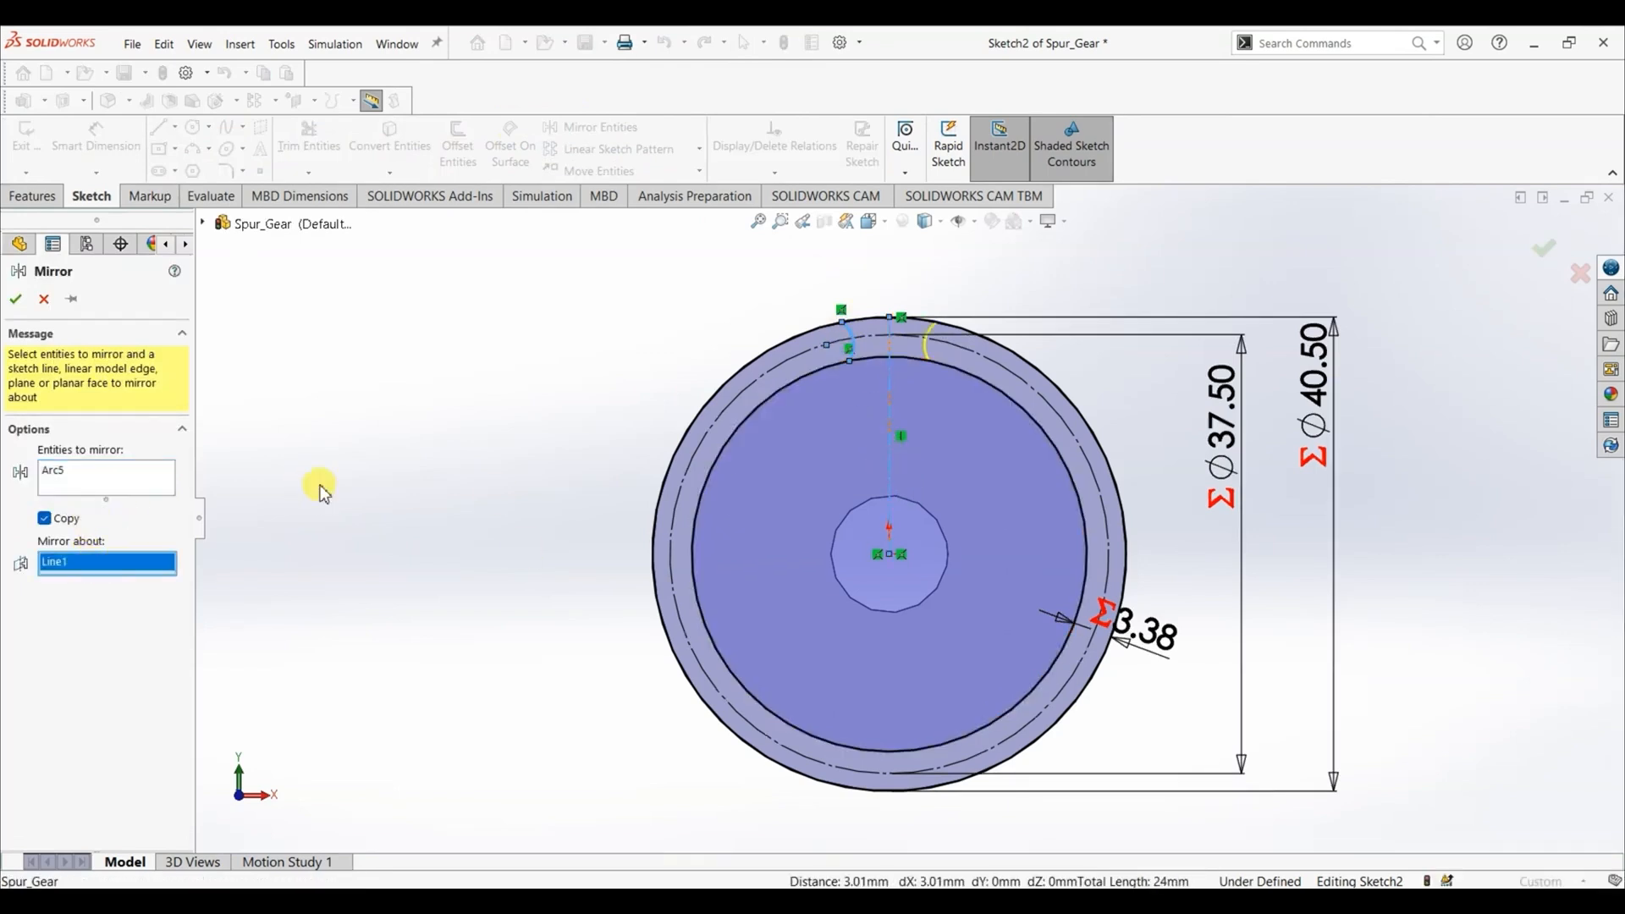
pyautogui.click(14, 300)
# - Draw a centerline from the left arc's lower endpoint to the origin
pyautogui.click(174, 127)
pyautogui.click(184, 172)
pyautogui.moveTo(851, 361); pyautogui.dragTo(890, 556)
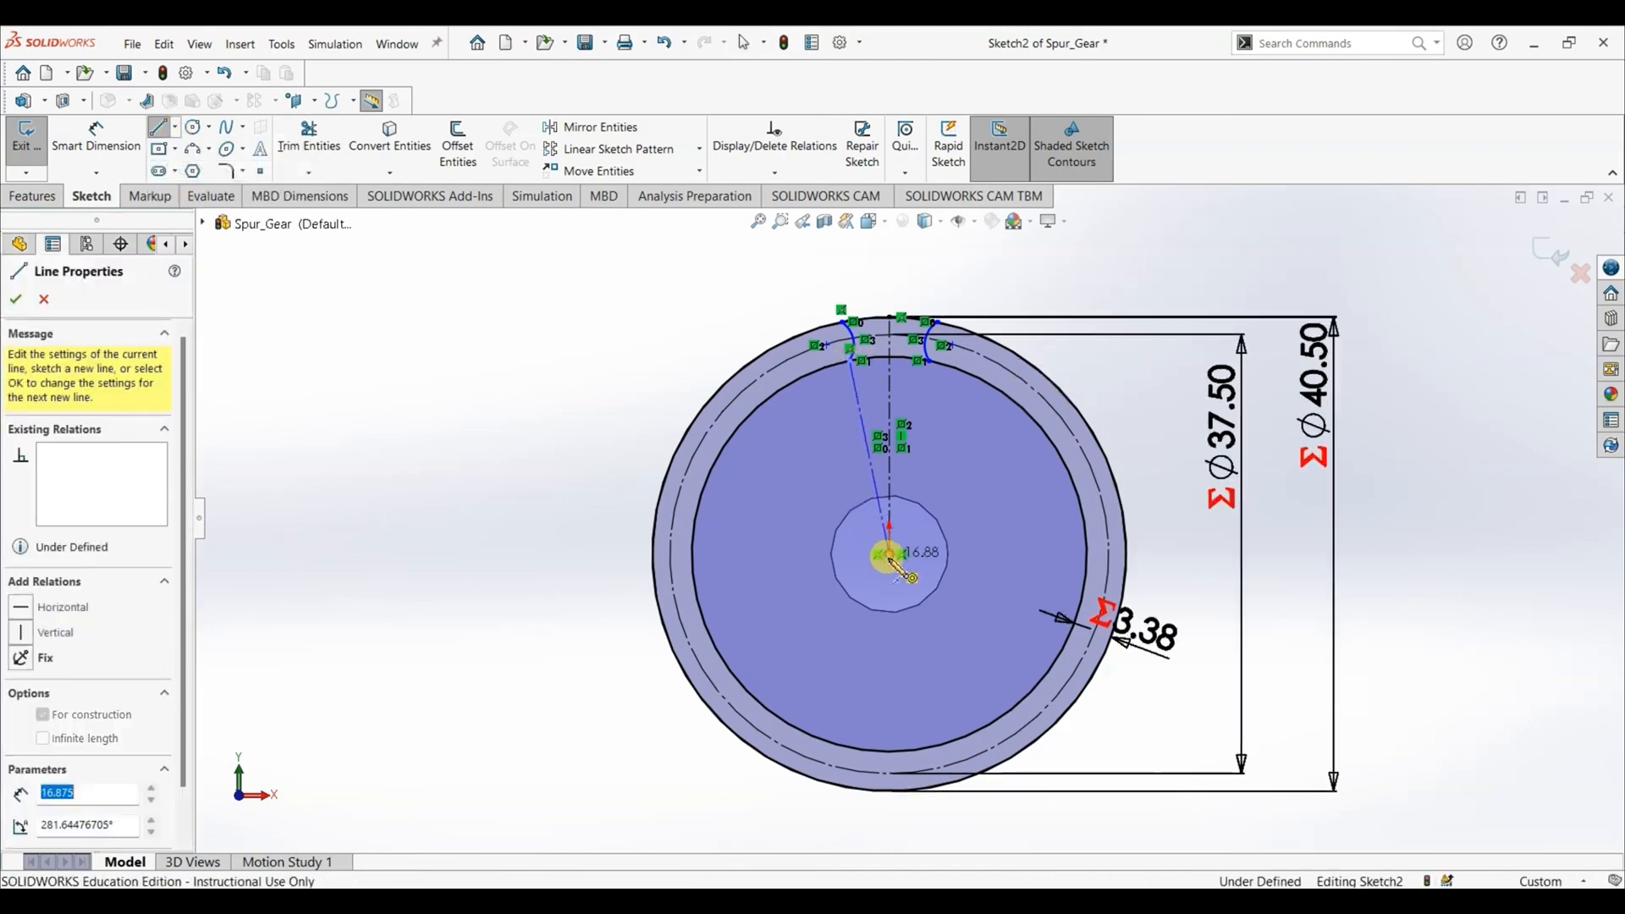
pyautogui.press('Escape')
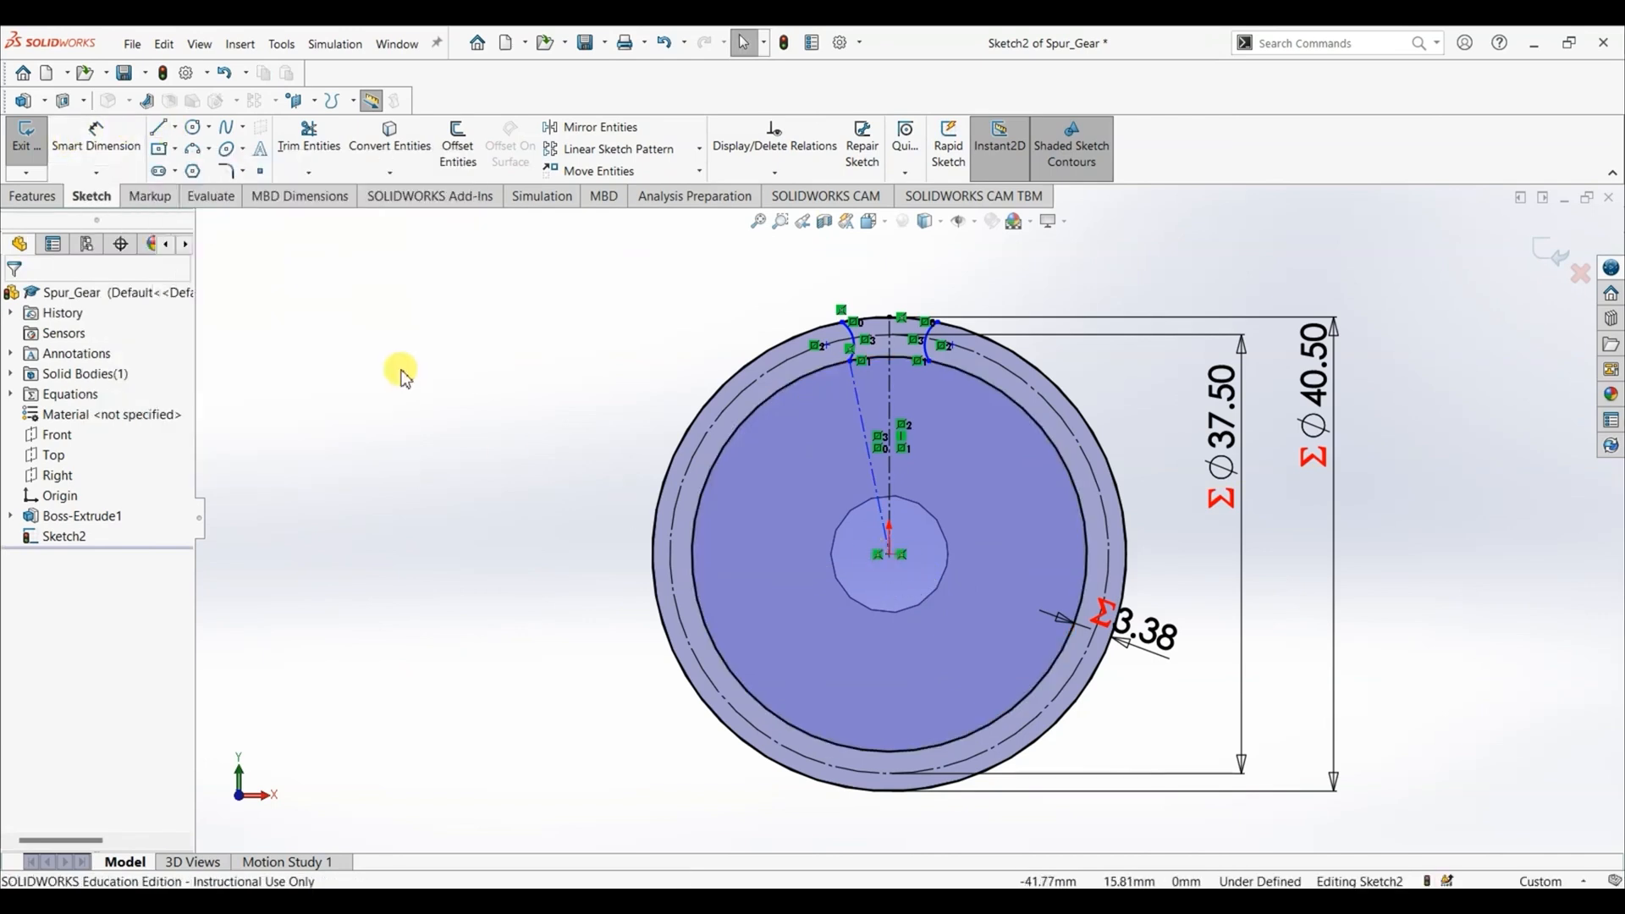
# - Draw a slanted centerline about 14.5 mm long from the vertical centerline up across the left arc to beyond the outer circle
pyautogui.click(175, 128)
pyautogui.click(203, 169)
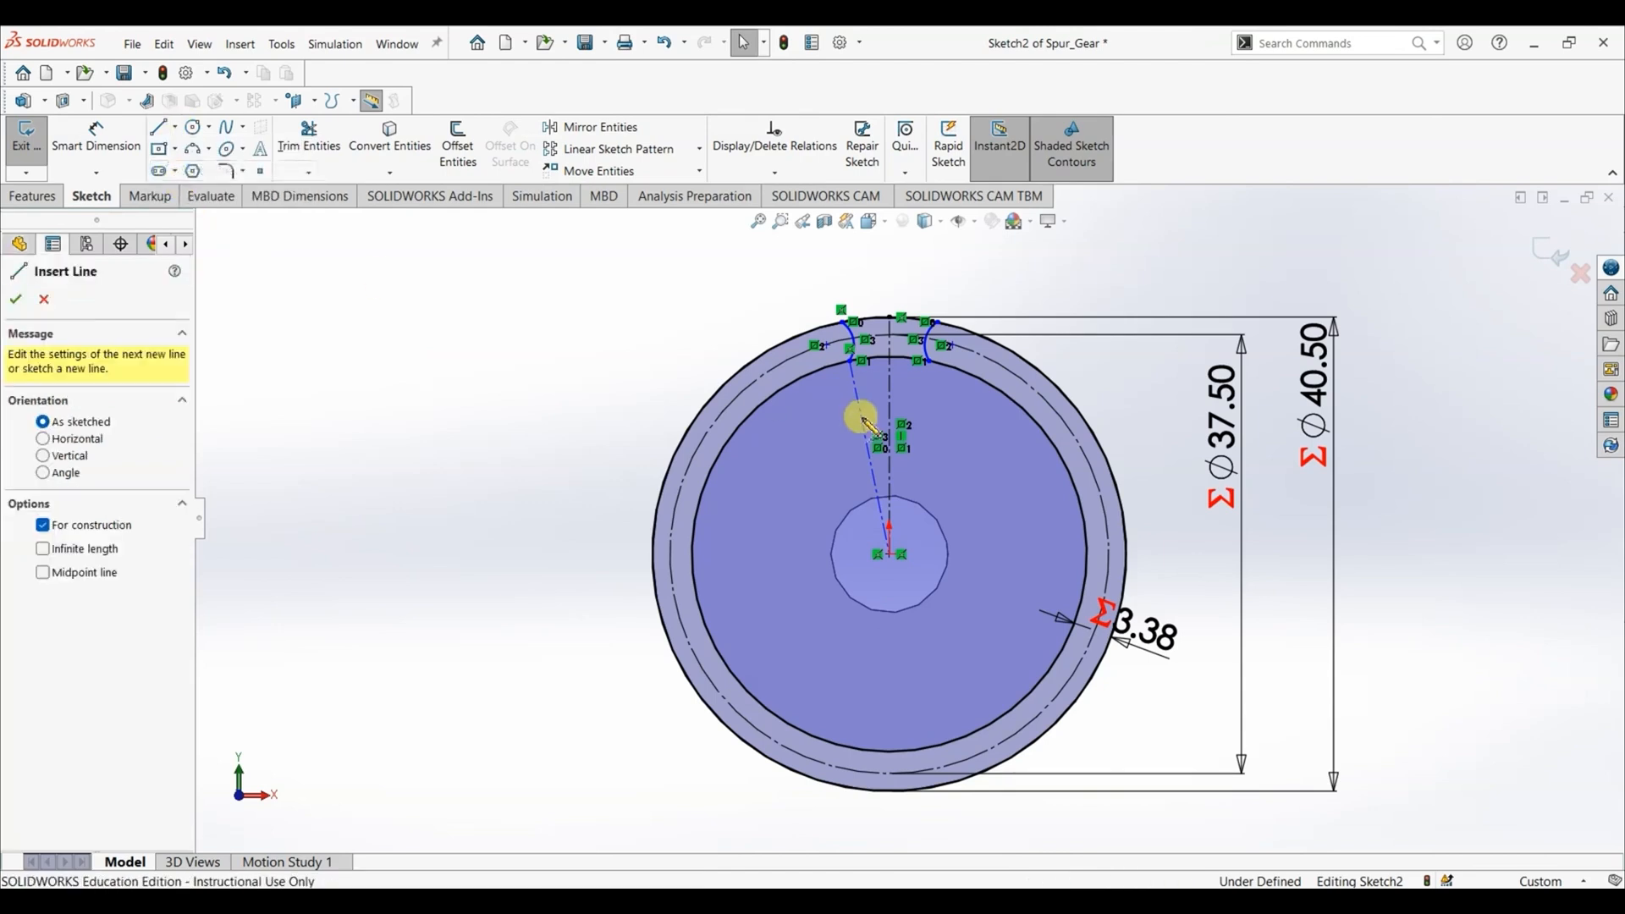
pyautogui.scroll(-5, 855, 315)
pyautogui.scroll(1, 876, 458)
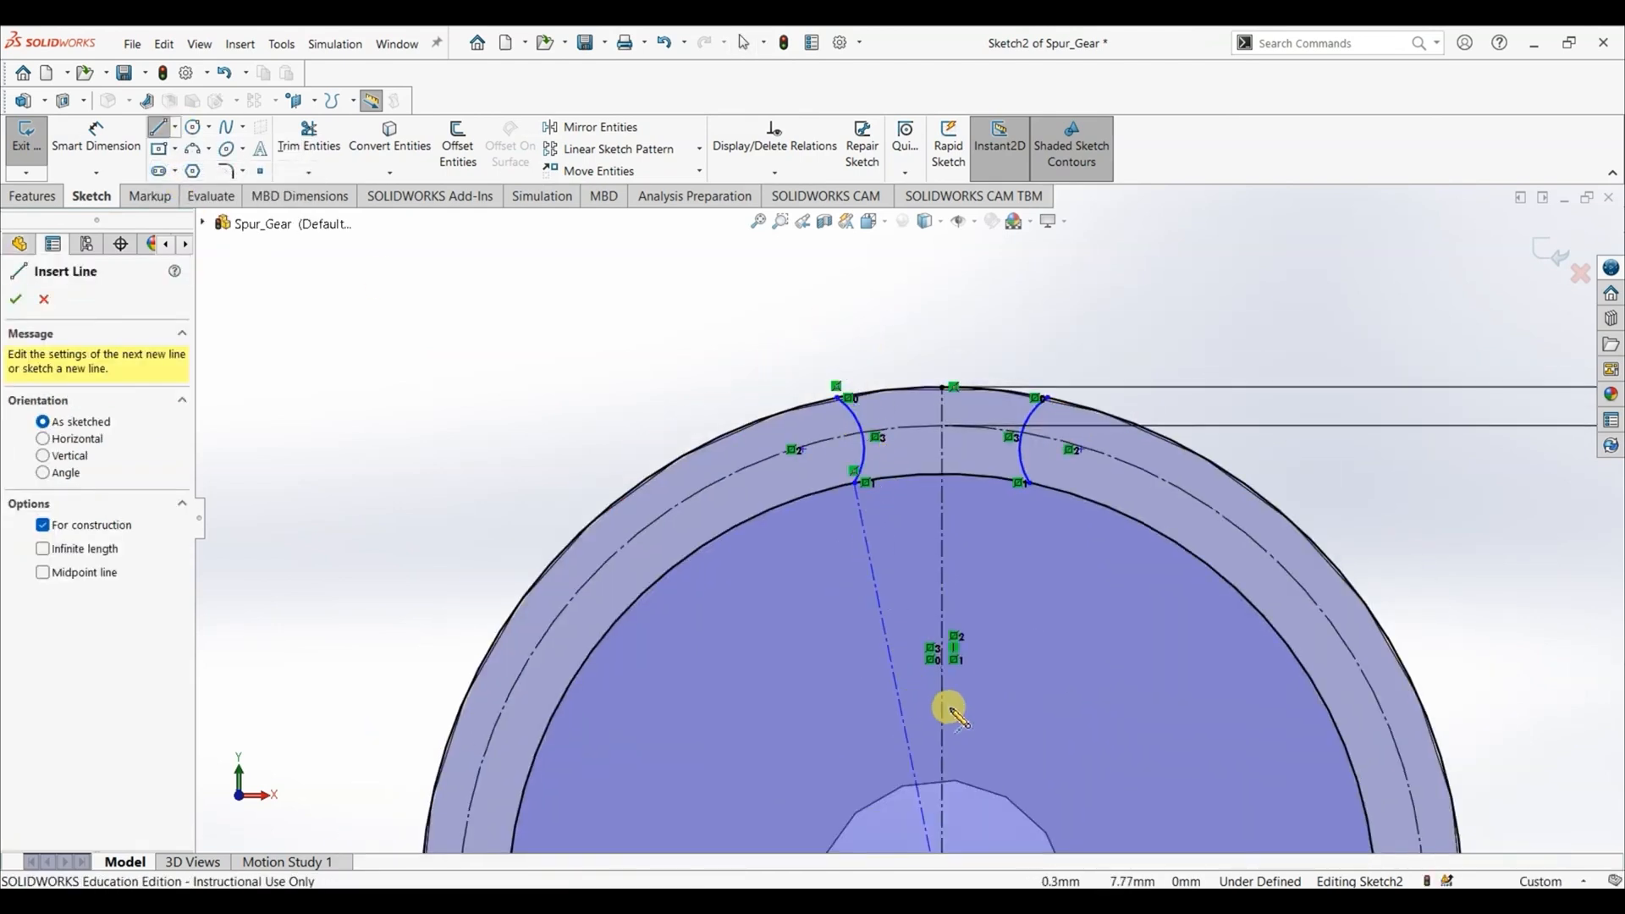
pyautogui.click(938, 682)
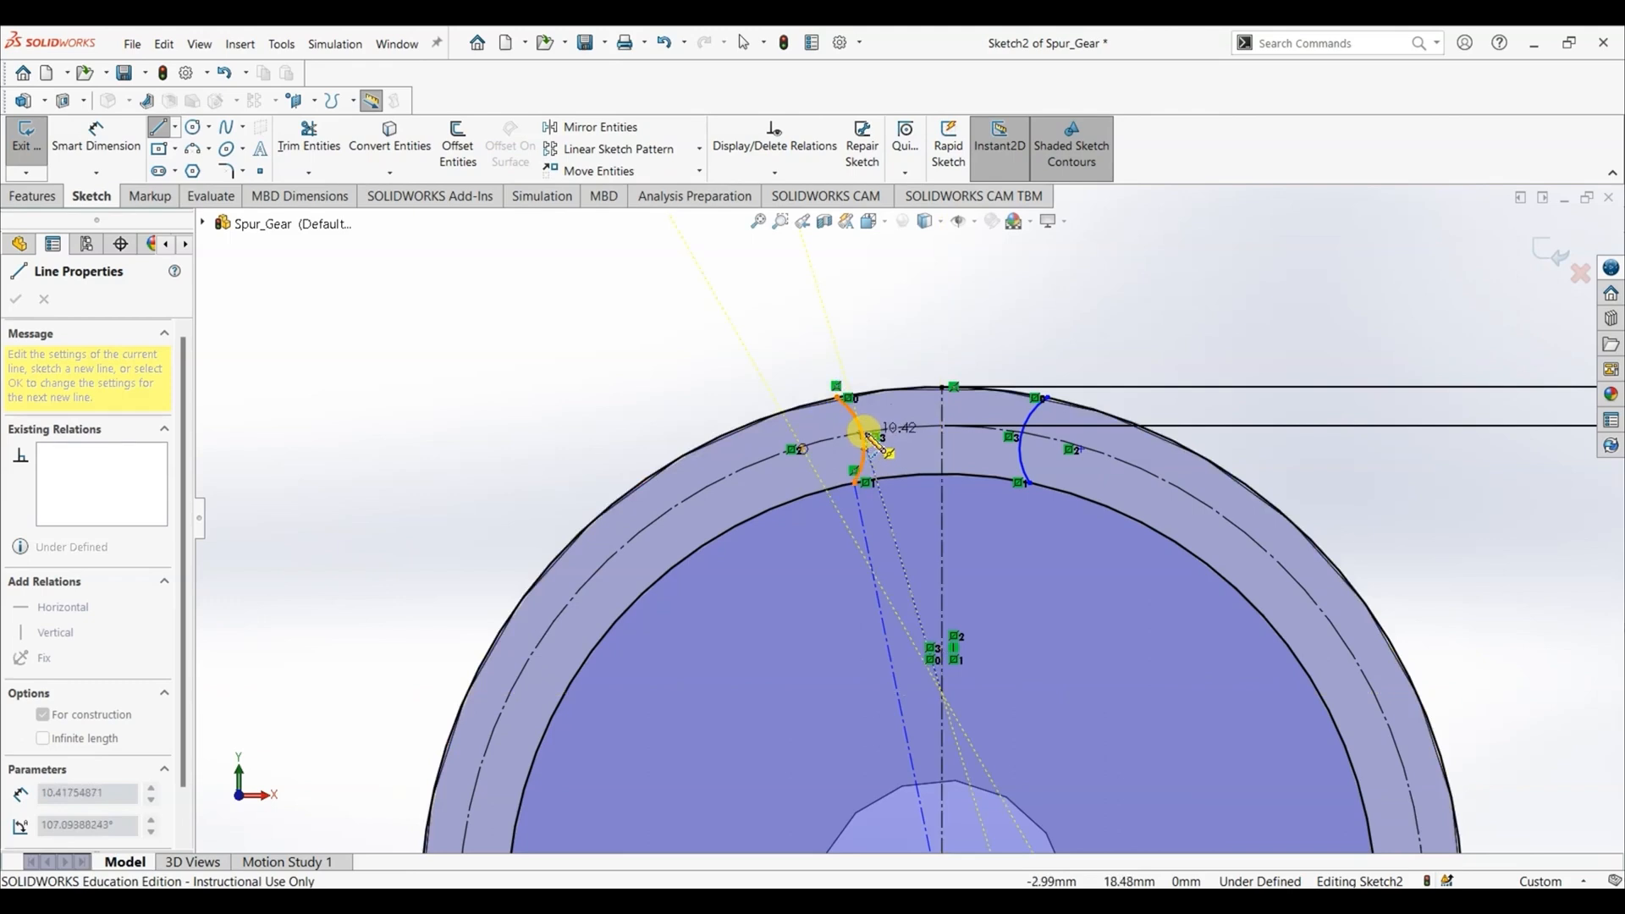
pyautogui.click(834, 338)
pyautogui.press('Escape')
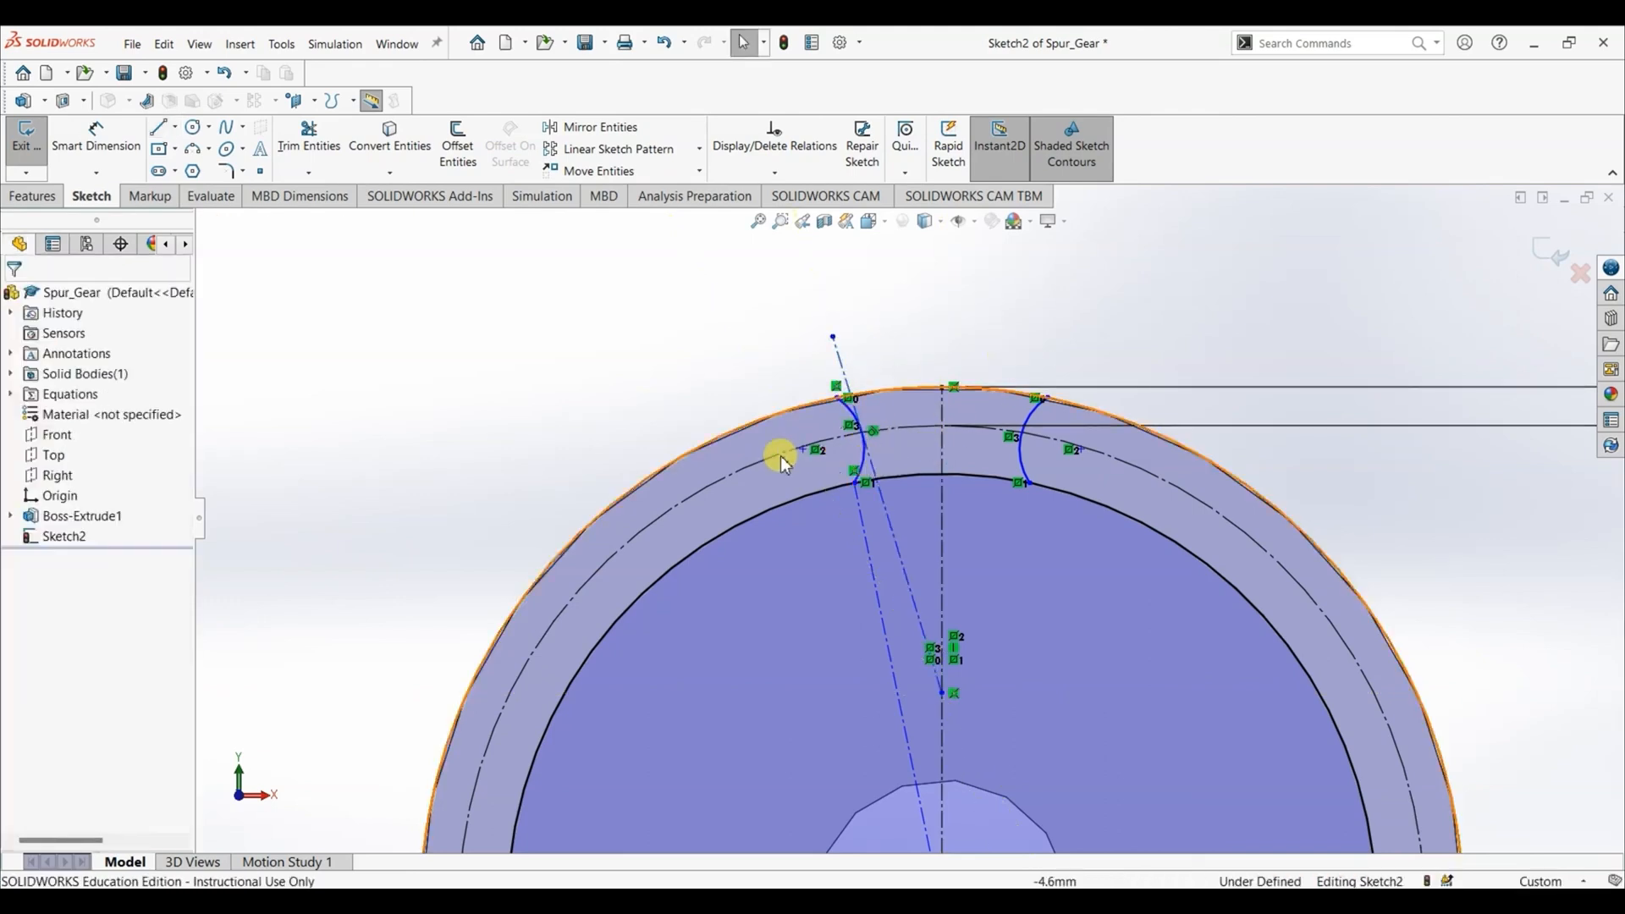
# - Add a coincident relation between the slanted centerline and the left flank arc's midpoint
pyautogui.scroll(-5, 646, 450)
pyautogui.scroll(7, 1169, 615)
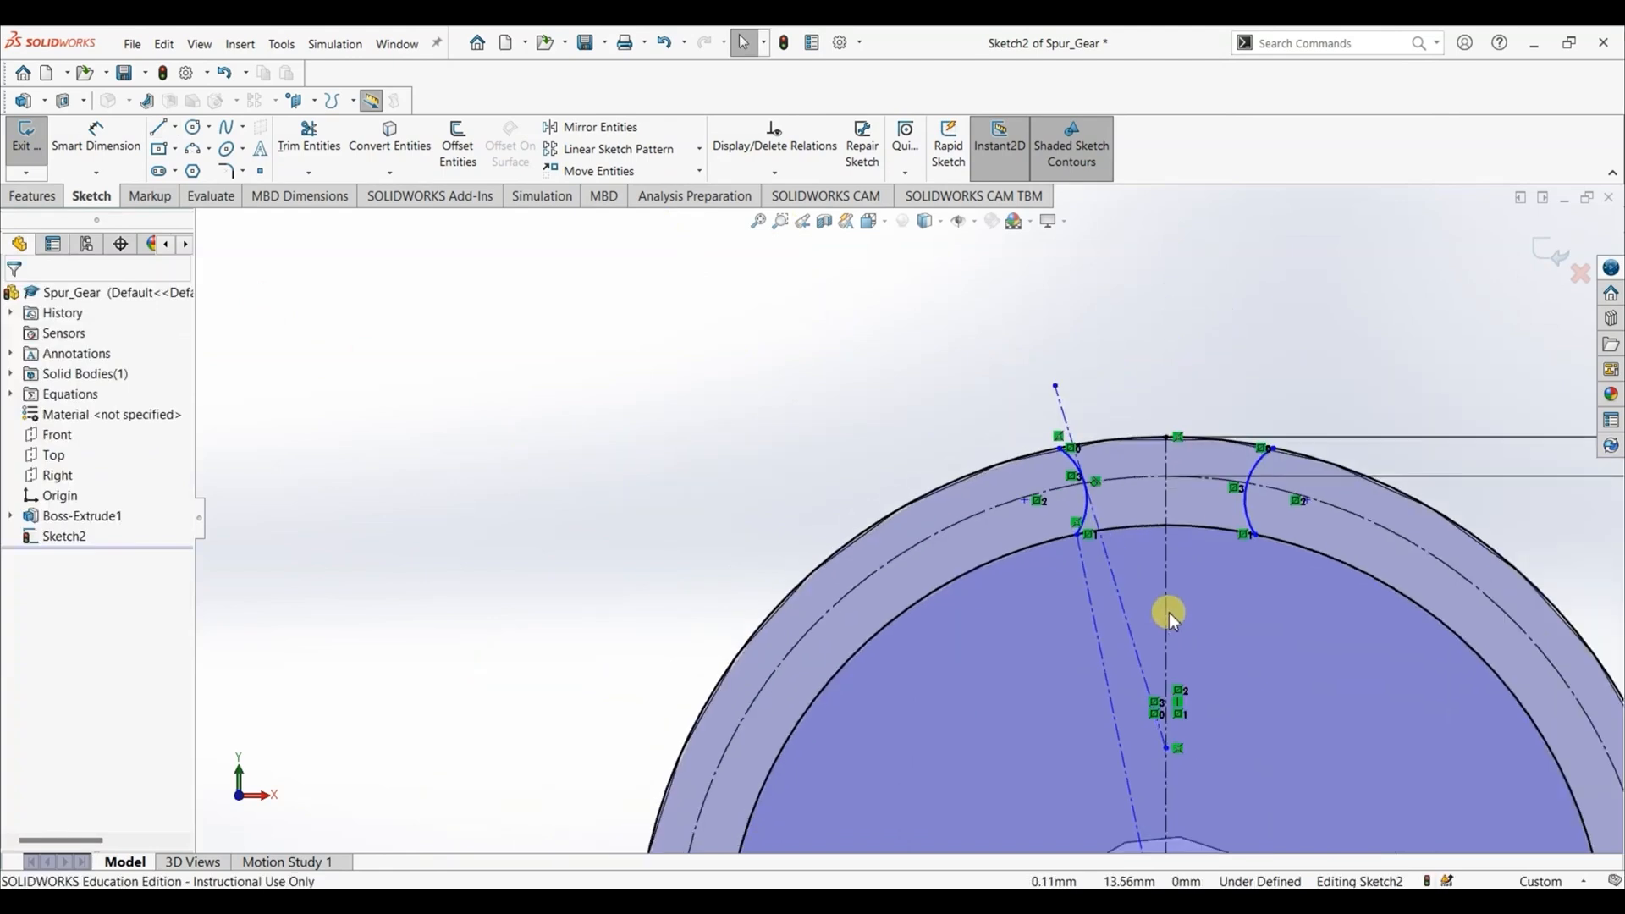
pyautogui.scroll(-2, 1109, 623)
pyautogui.scroll(2, 1109, 618)
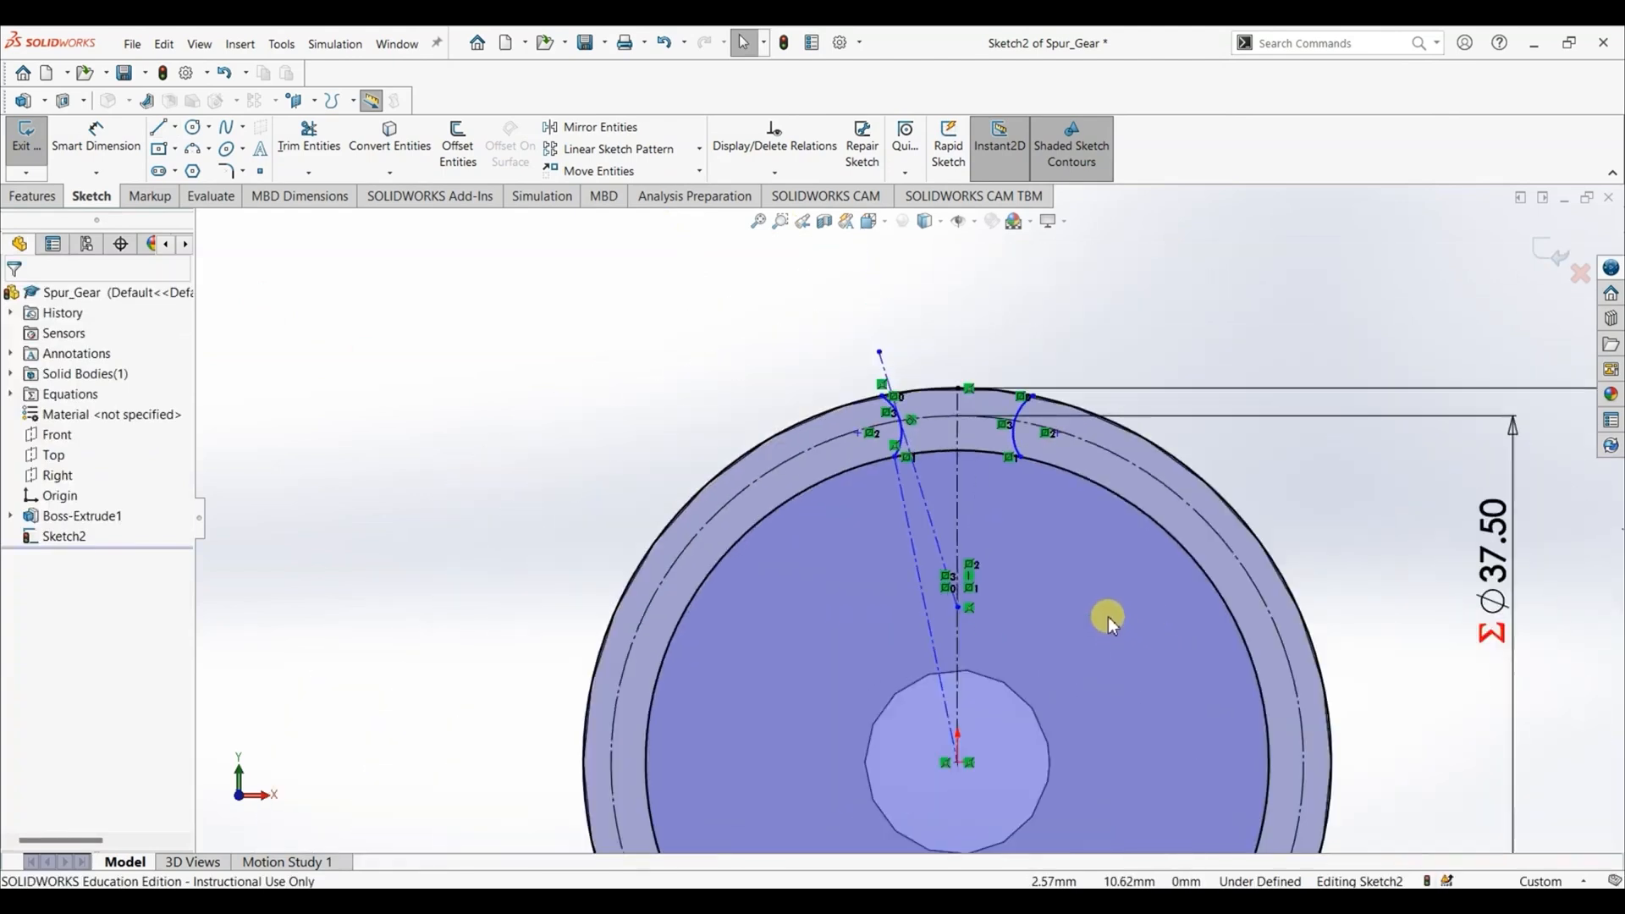
pyautogui.scroll(-4, 921, 430)
pyautogui.scroll(-2, 921, 431)
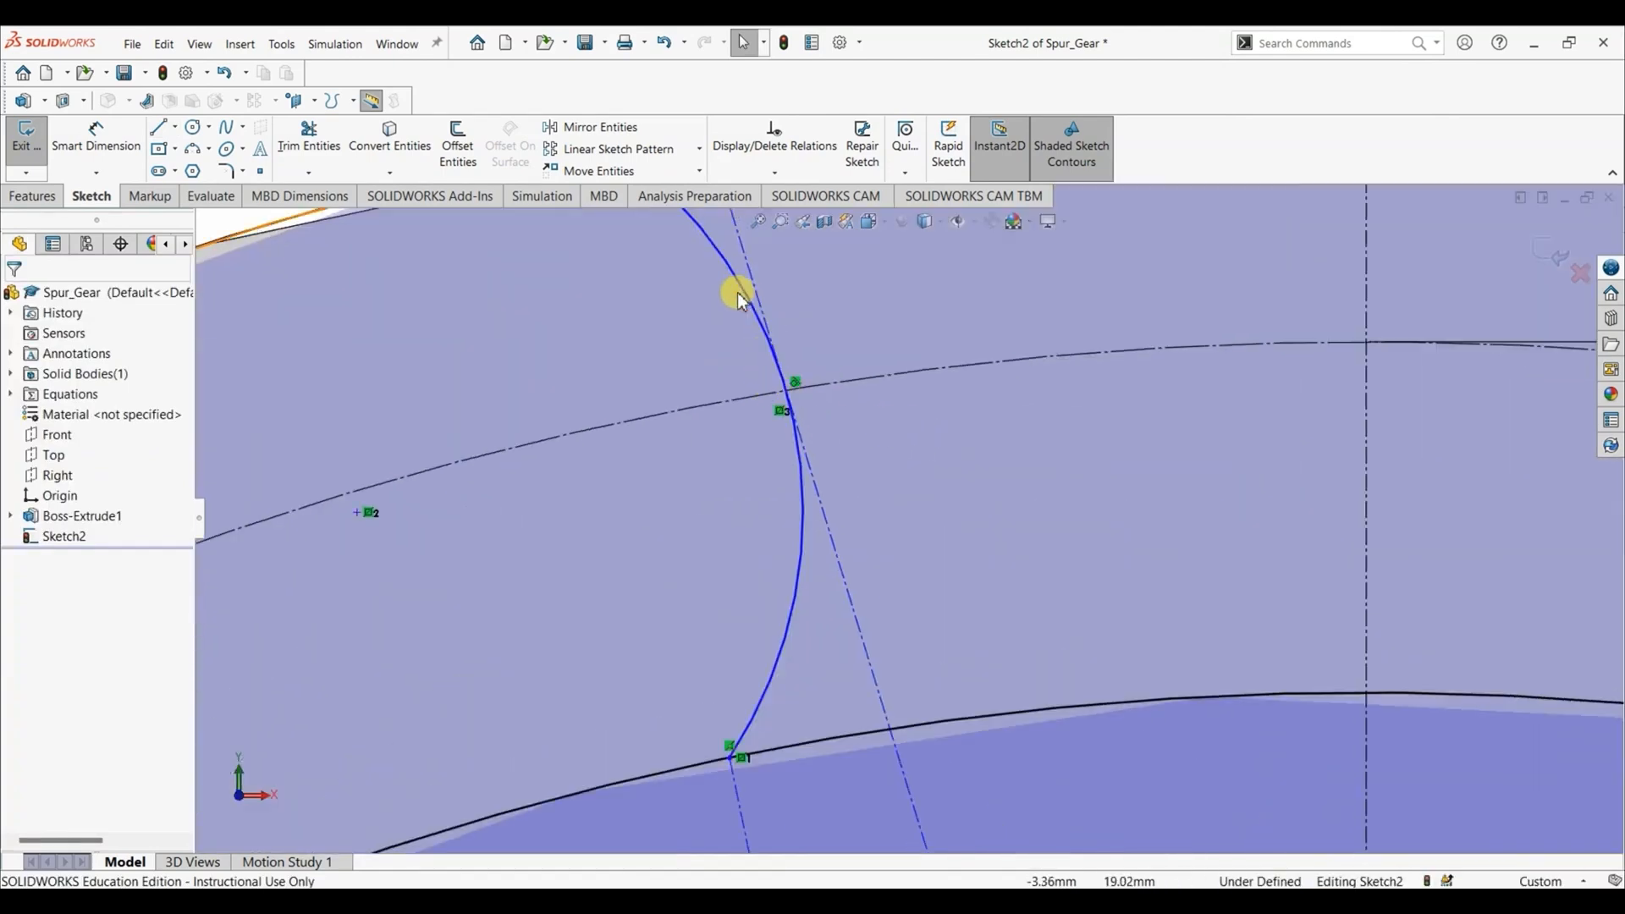
pyautogui.click(796, 426)
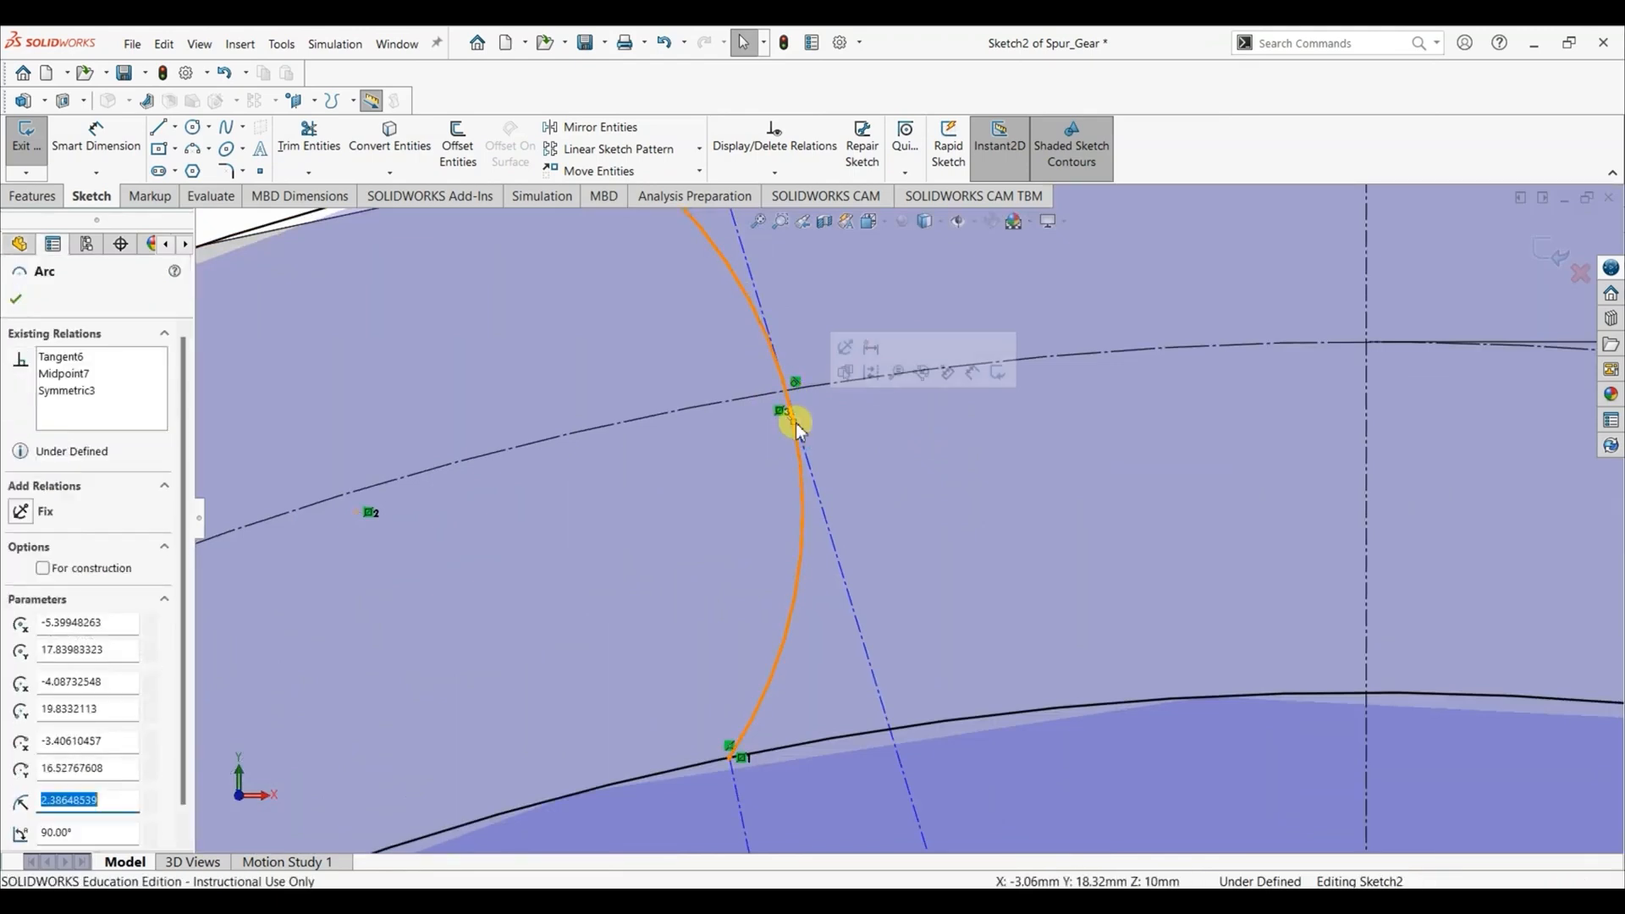
pyautogui.click(837, 546)
pyautogui.click(98, 702)
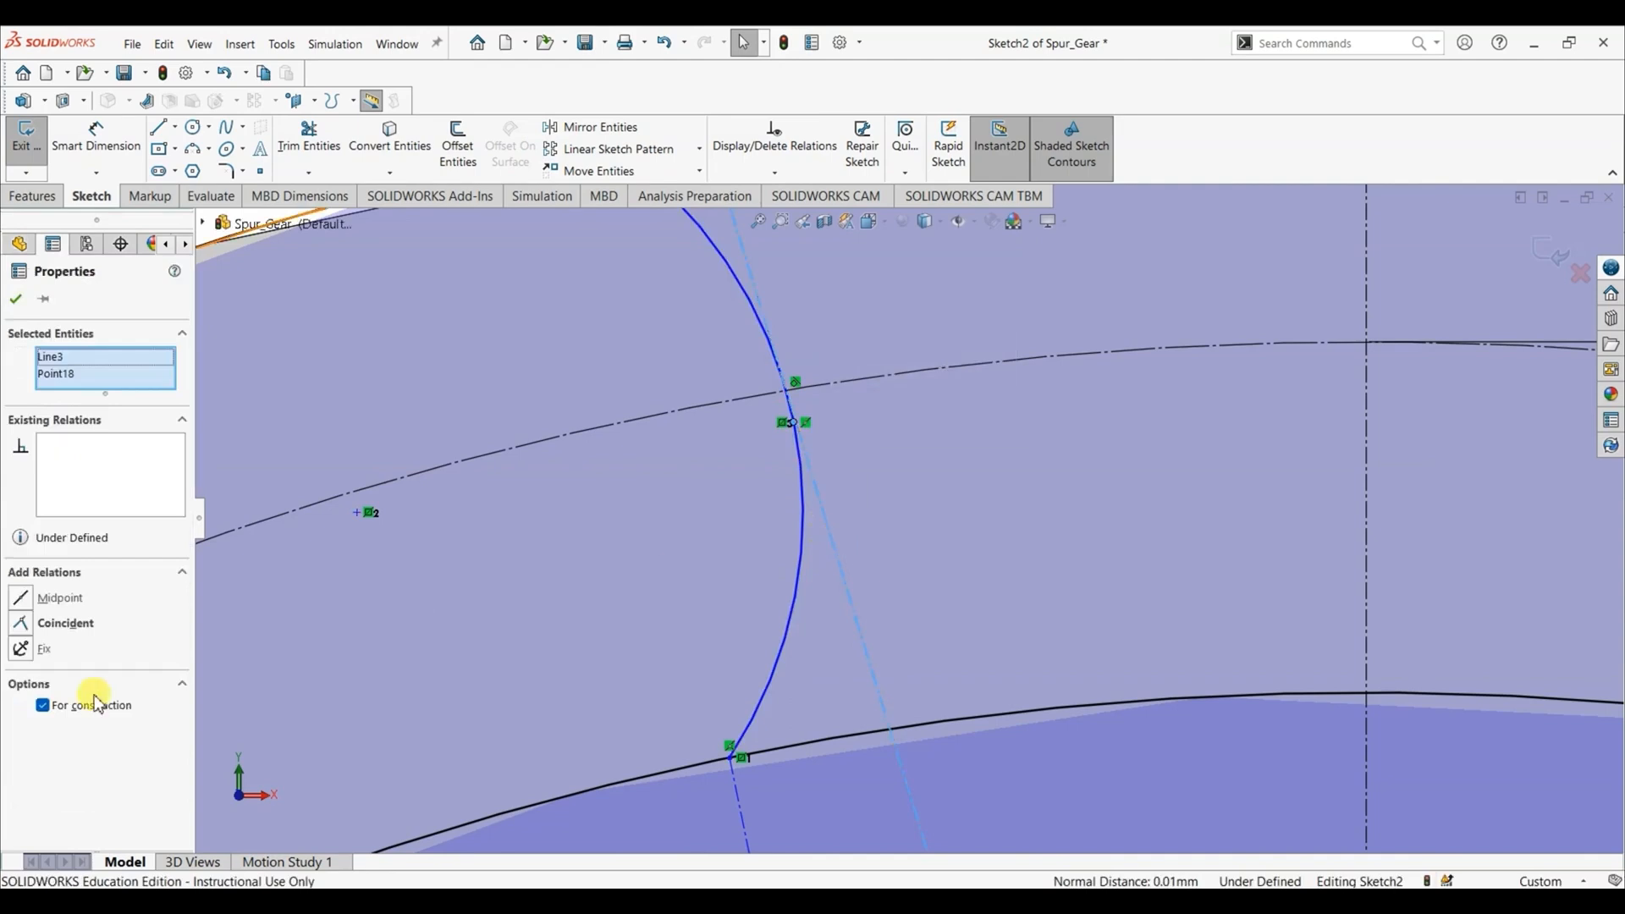
pyautogui.click(22, 627)
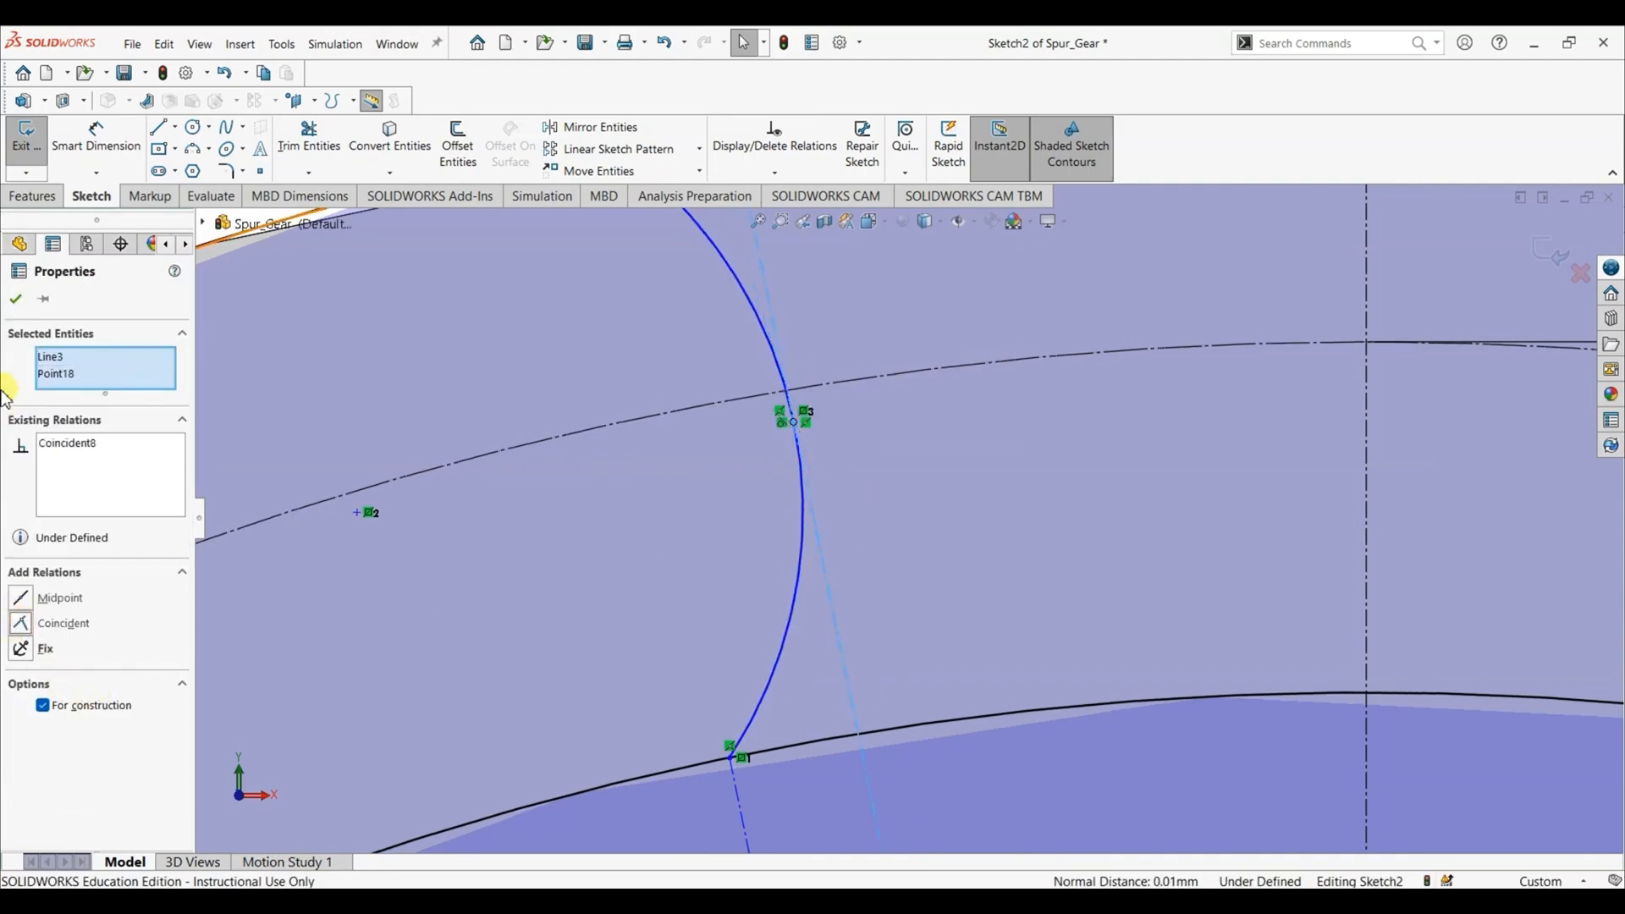
pyautogui.click(16, 299)
# - Check the left flank arc and the slanted centerline for a tangent relation
pyautogui.click(828, 495)
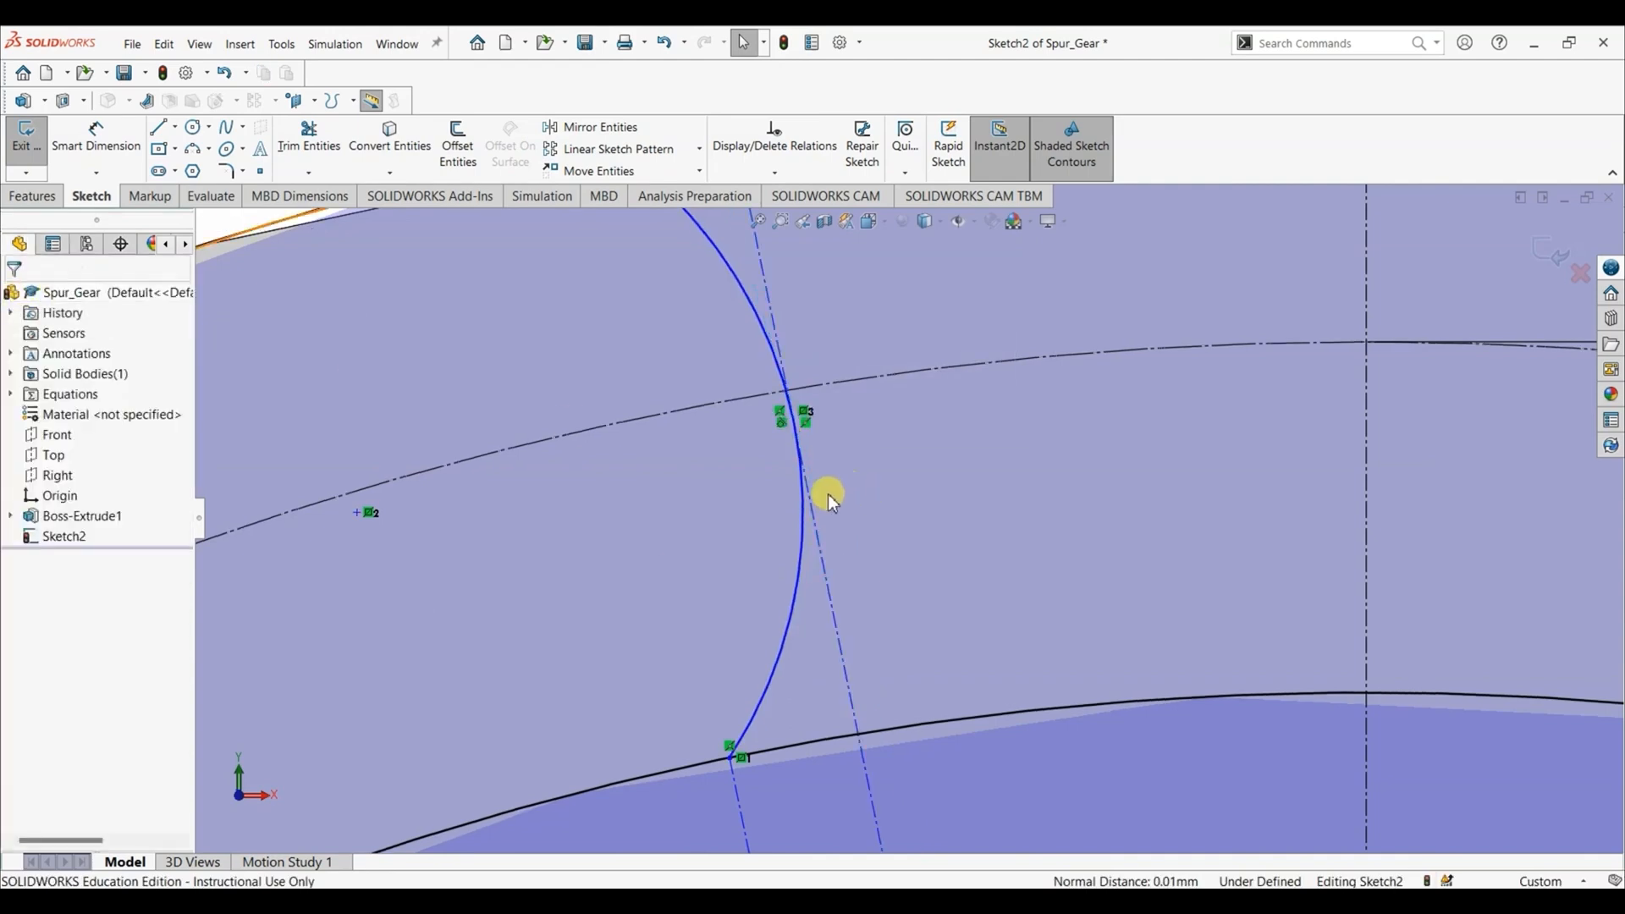
pyautogui.click(806, 552)
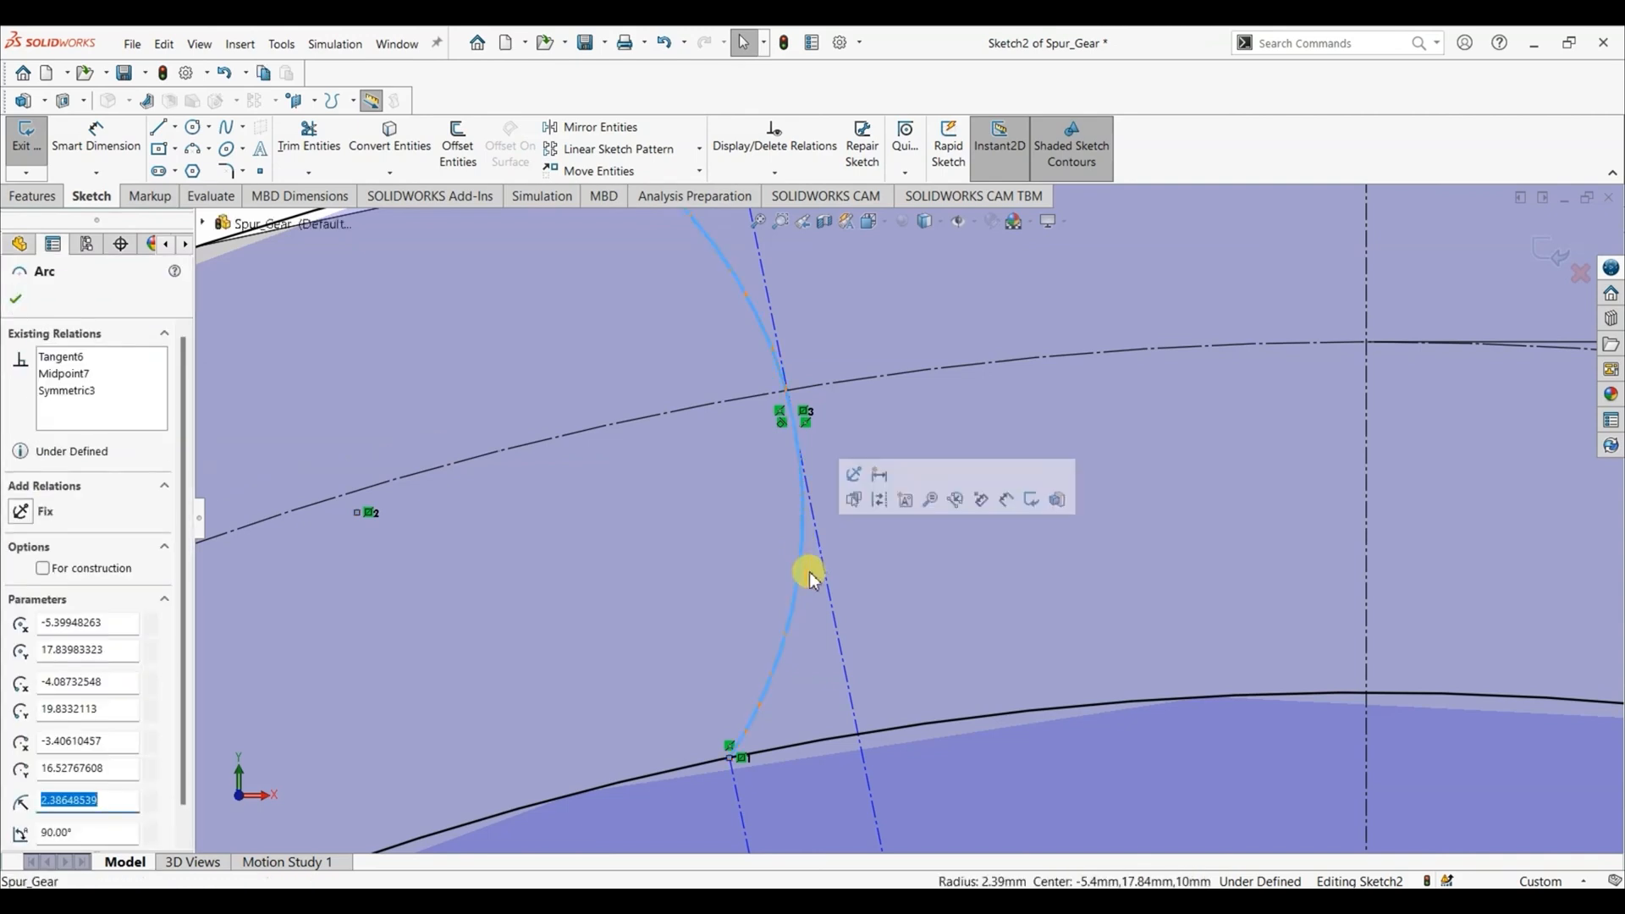
pyautogui.keyDown('ctrl'); pyautogui.click(837, 624); pyautogui.keyUp('ctrl')
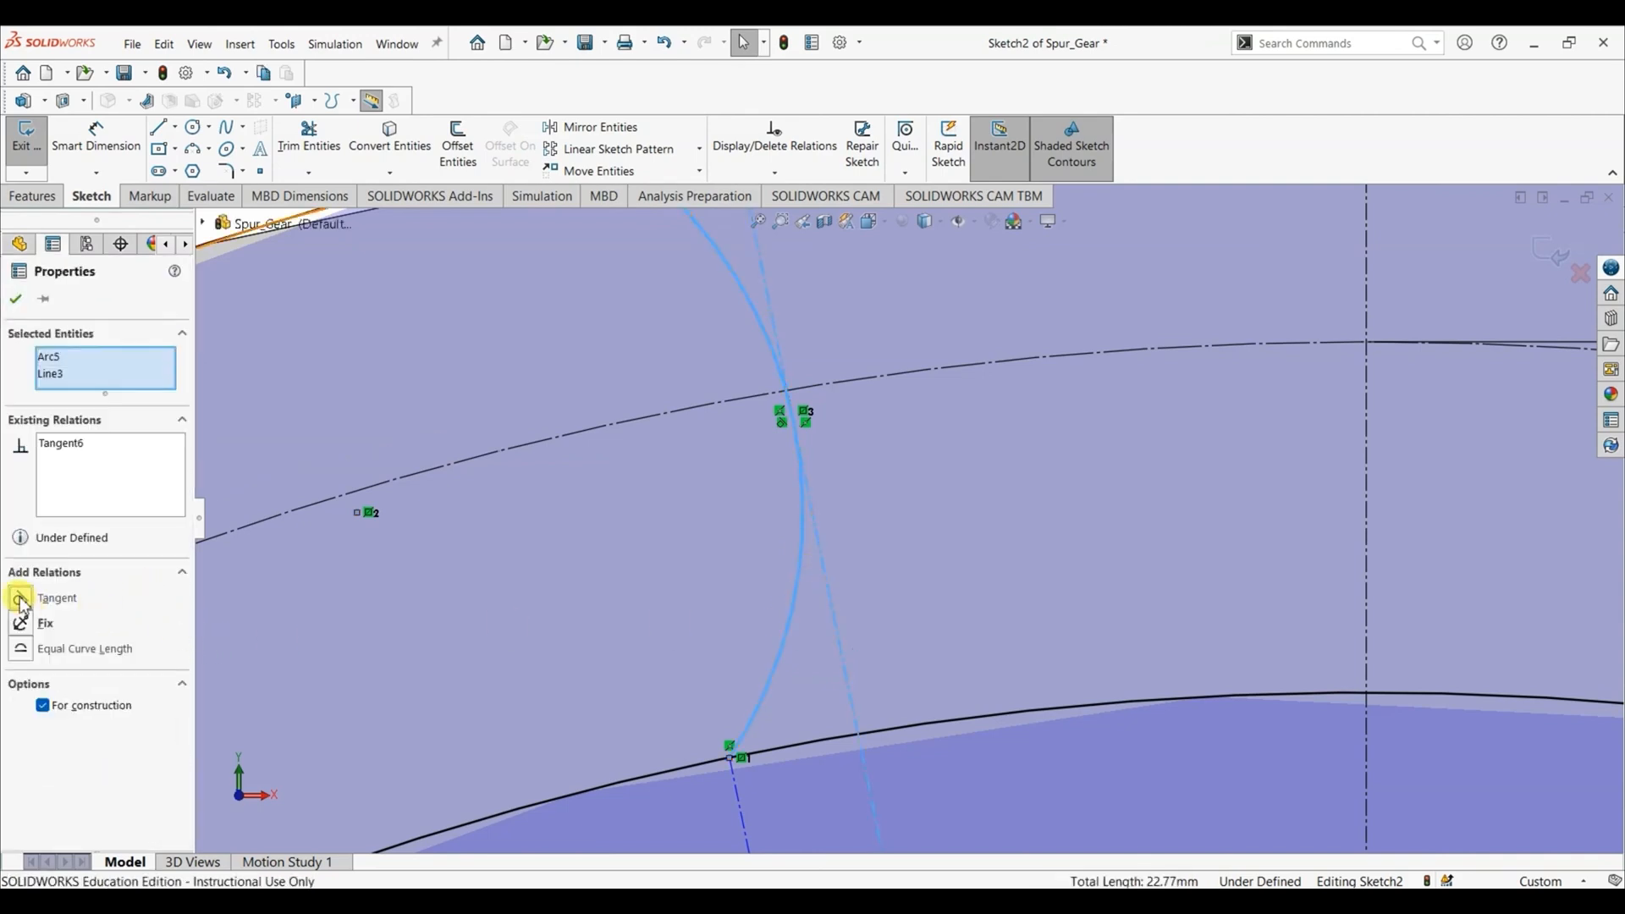
pyautogui.click(15, 303)
# - Make the left flank arc tangent to the centerline running from its lower endpoint to the origin
pyautogui.scroll(3, 737, 530)
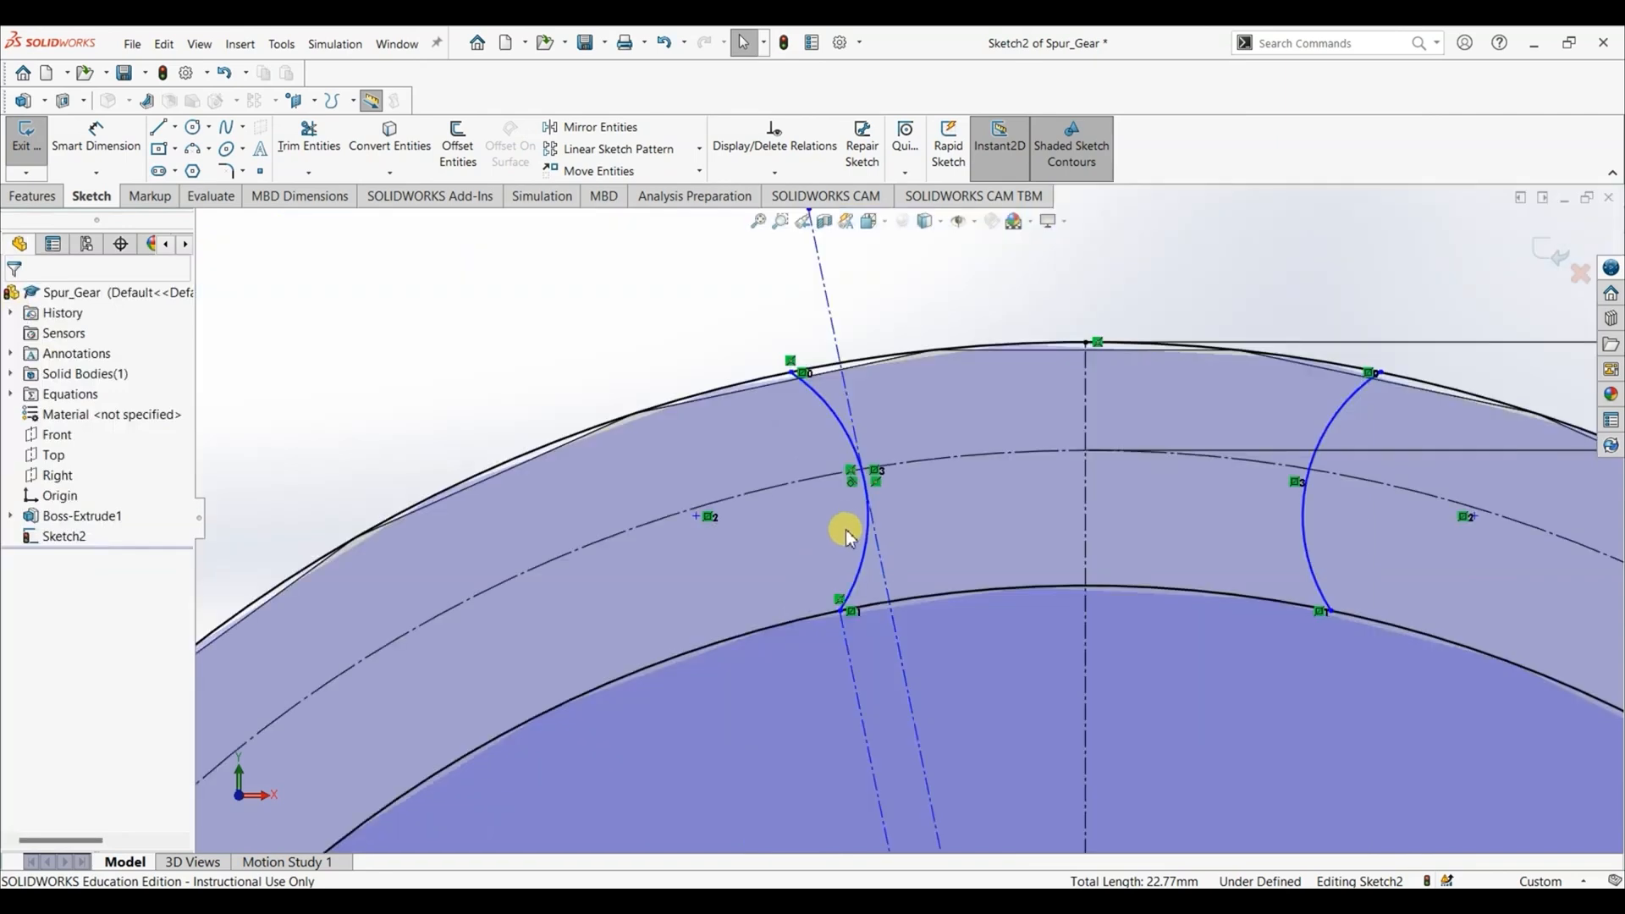
pyautogui.click(863, 569)
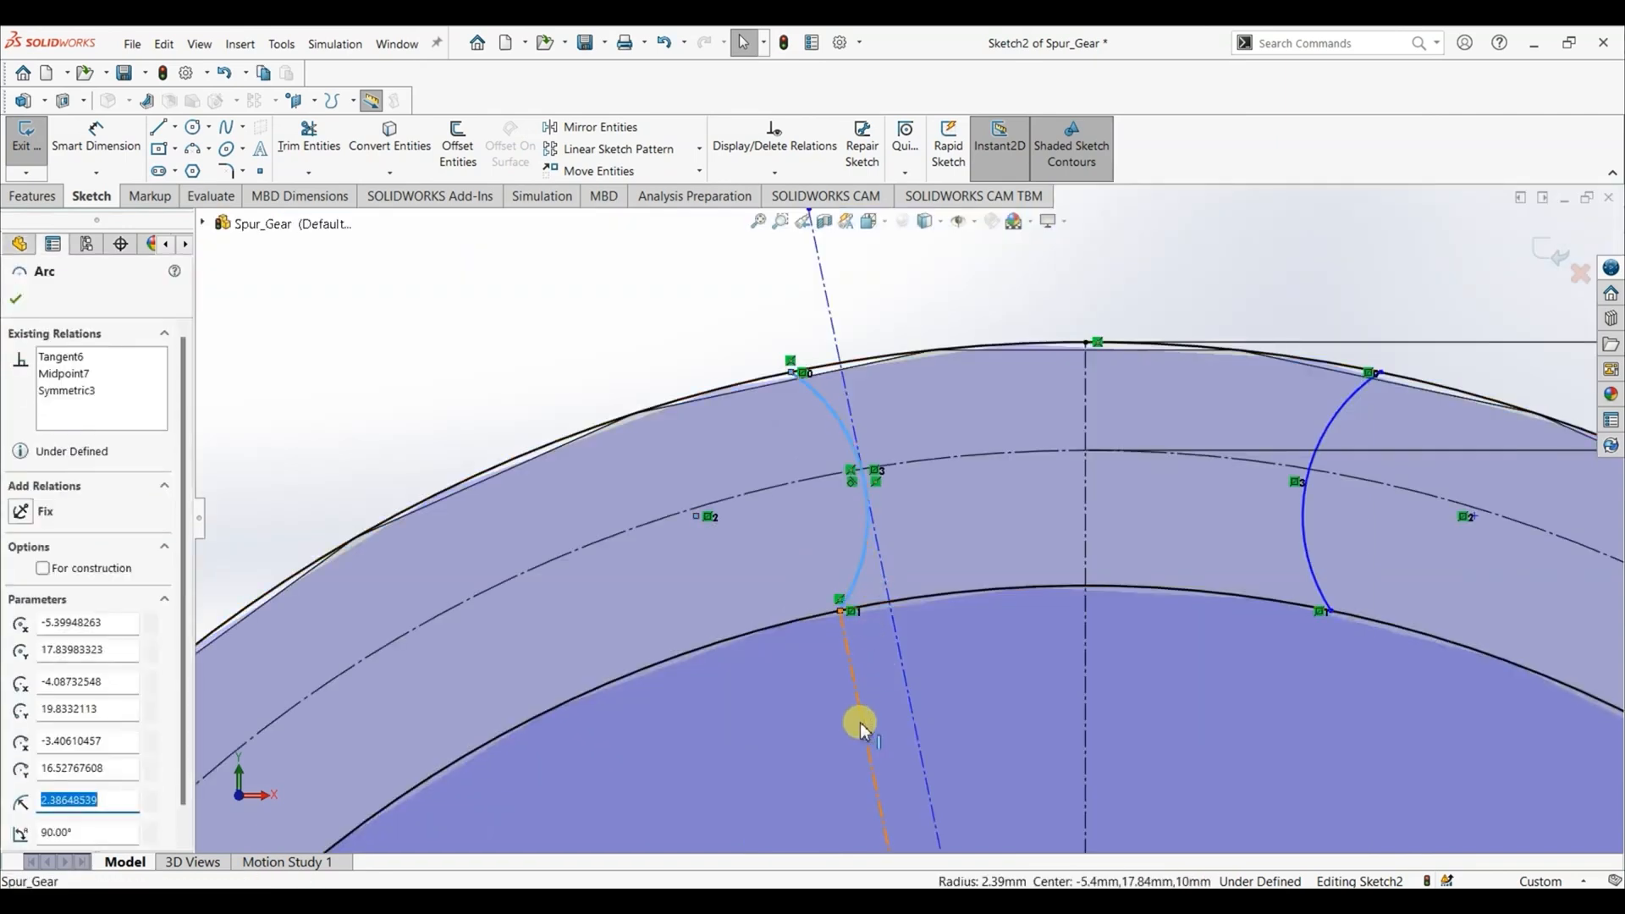
pyautogui.click(862, 725)
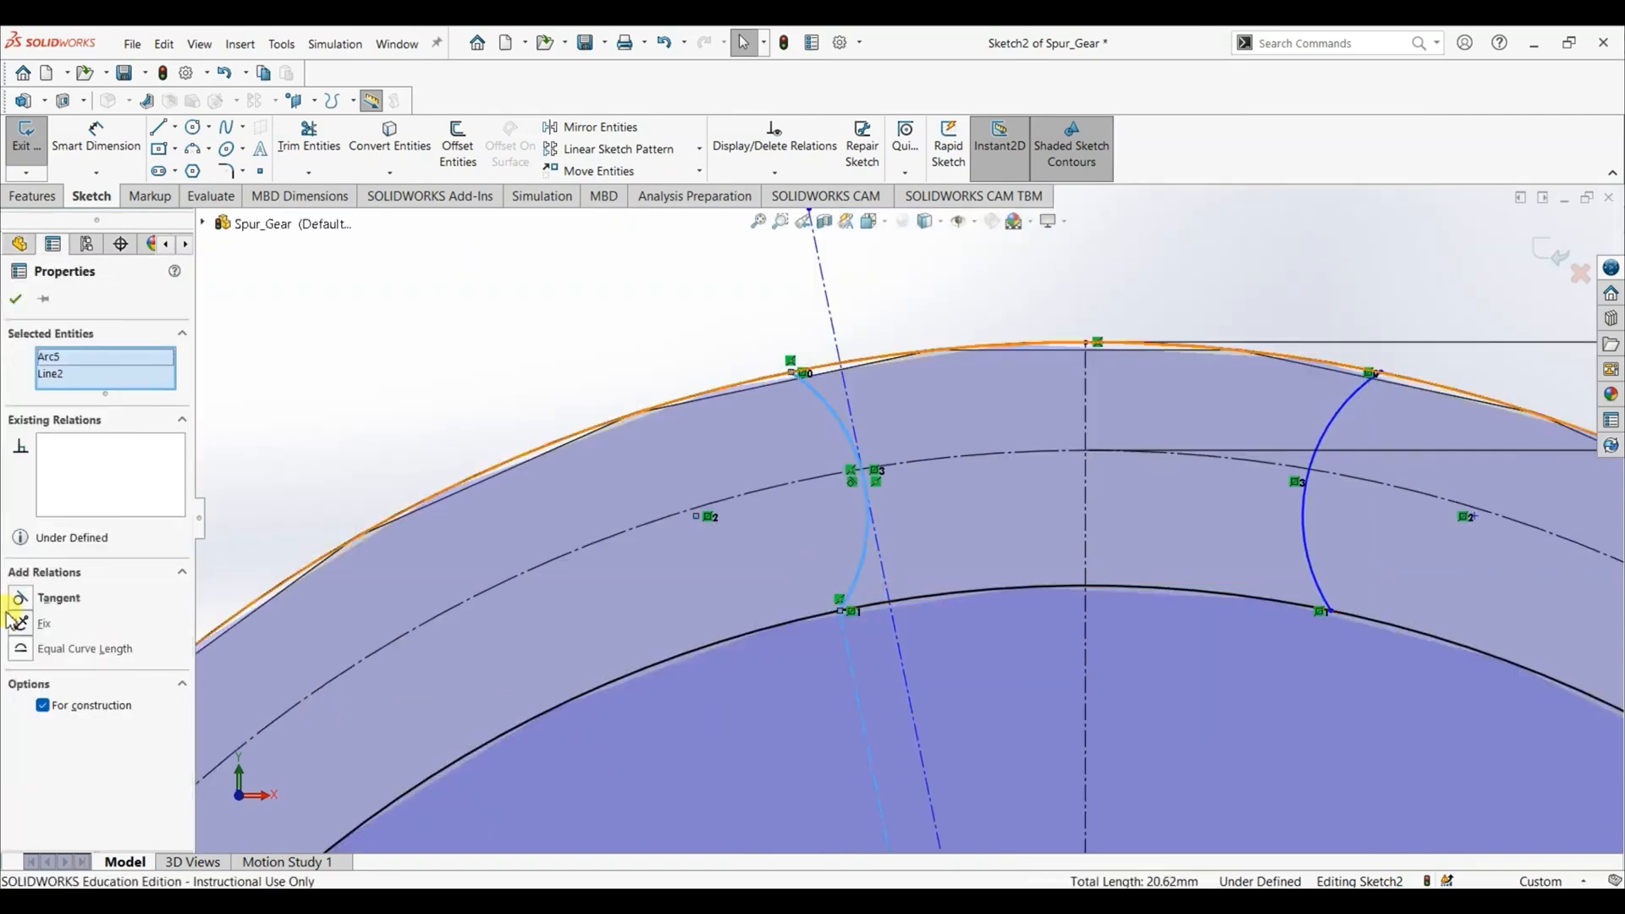
pyautogui.click(20, 598)
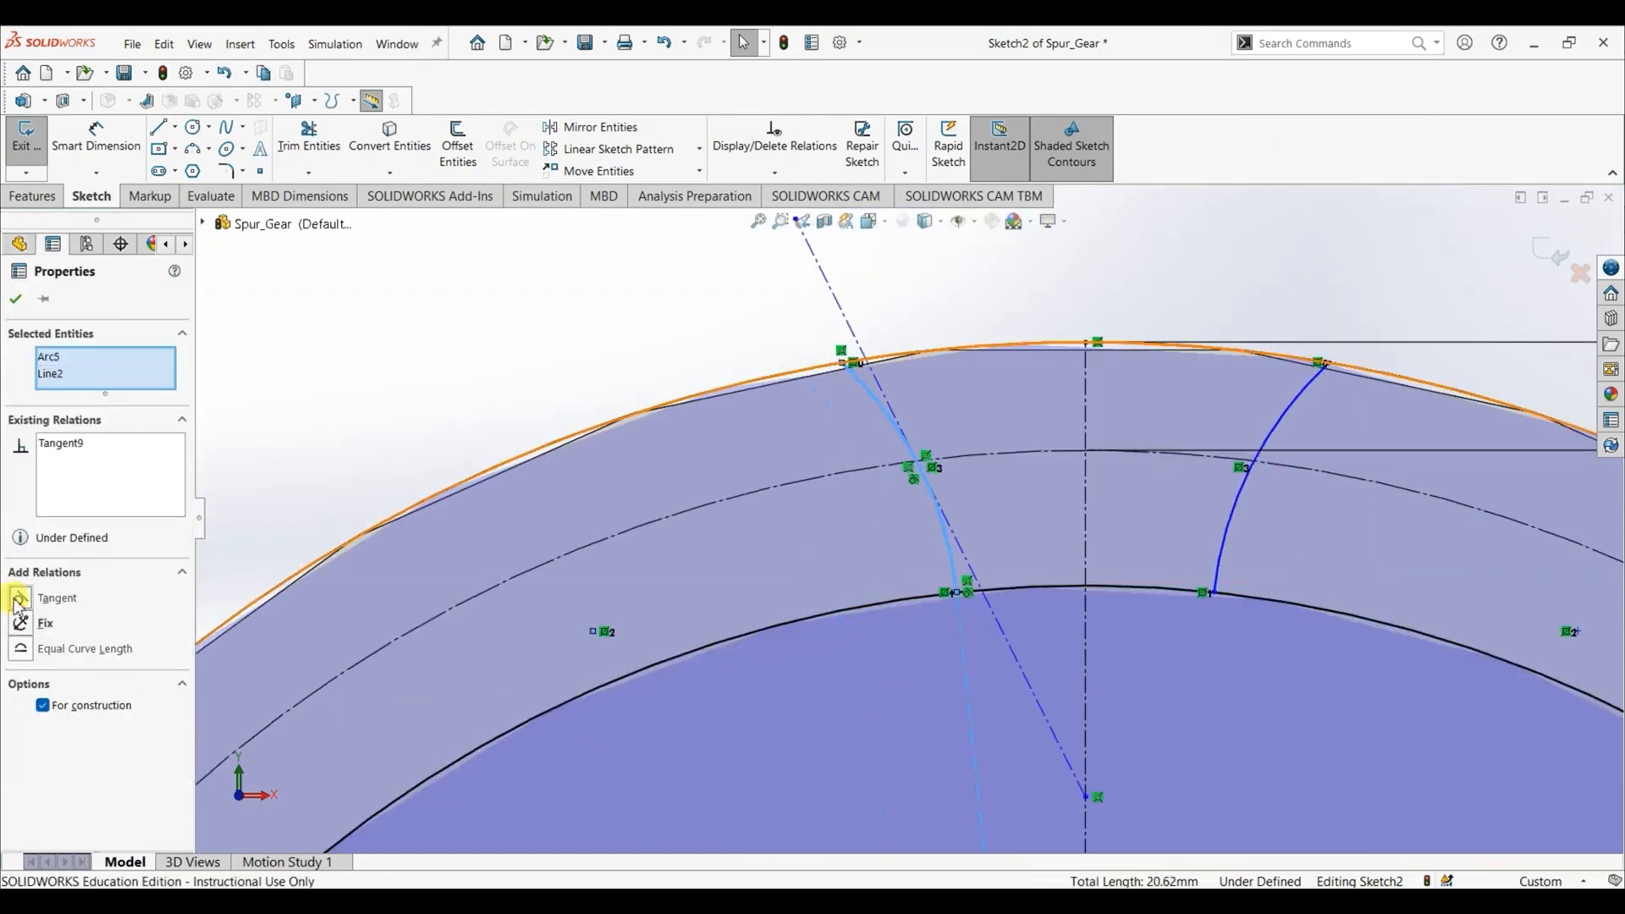
pyautogui.click(18, 300)
# - Dimension the angle between the slanted and vertical centerlines, driven by a global variable that sets it to 20°
pyautogui.scroll(5, 841, 614)
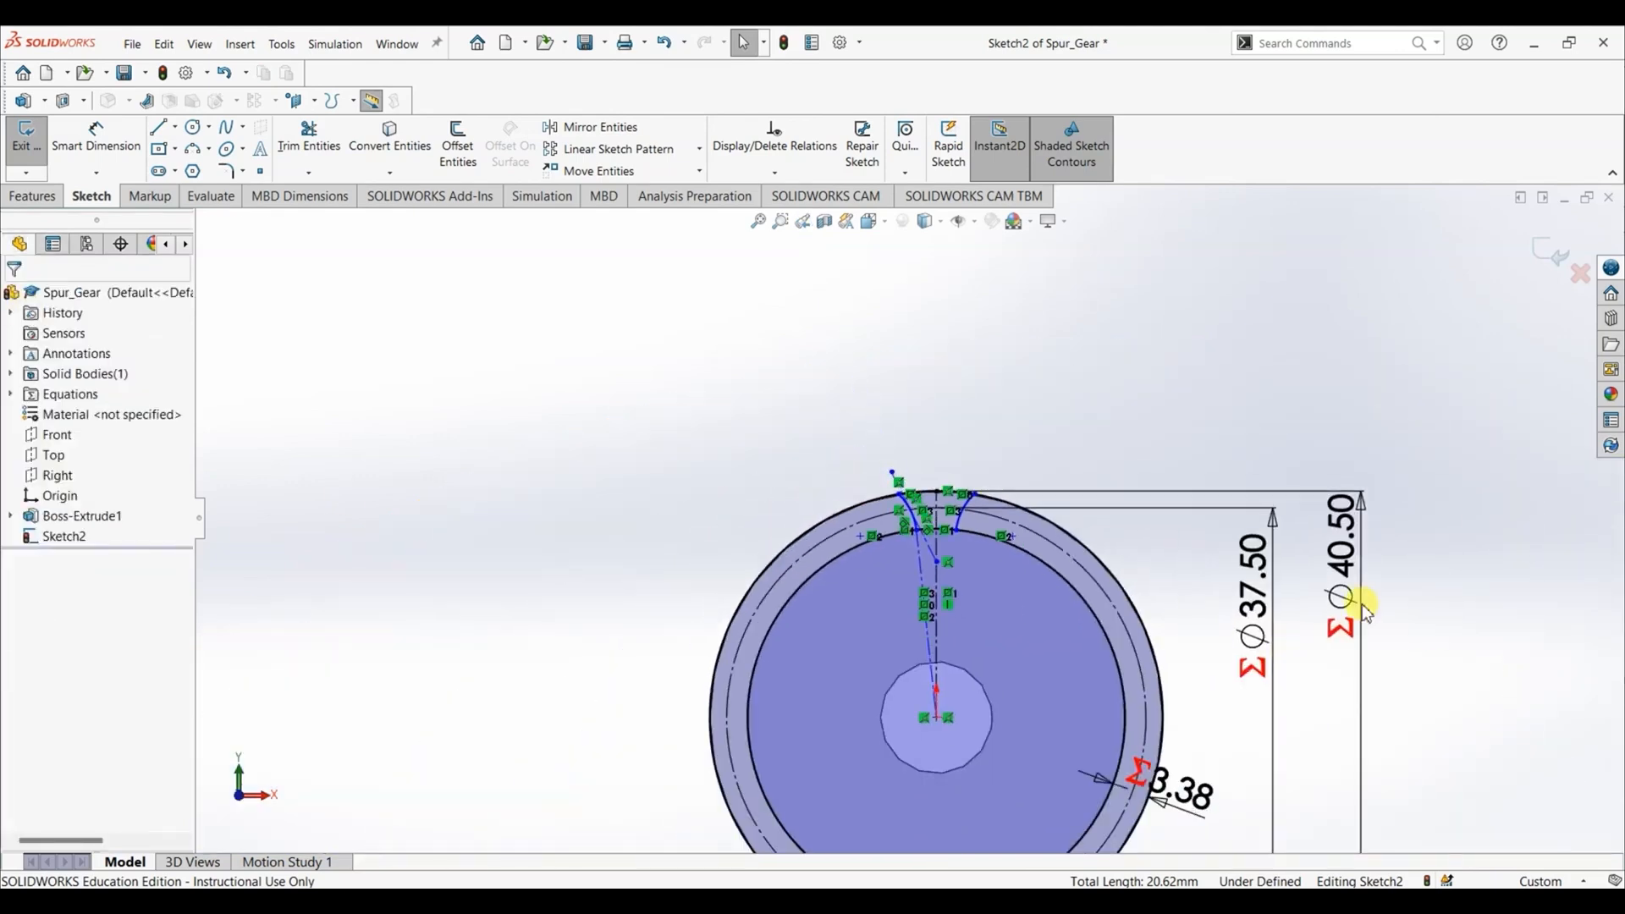
pyautogui.scroll(3, 841, 675)
pyautogui.scroll(-6, 830, 657)
pyautogui.scroll(6, 791, 573)
pyautogui.scroll(-3, 796, 423)
pyautogui.scroll(-6, 1045, 479)
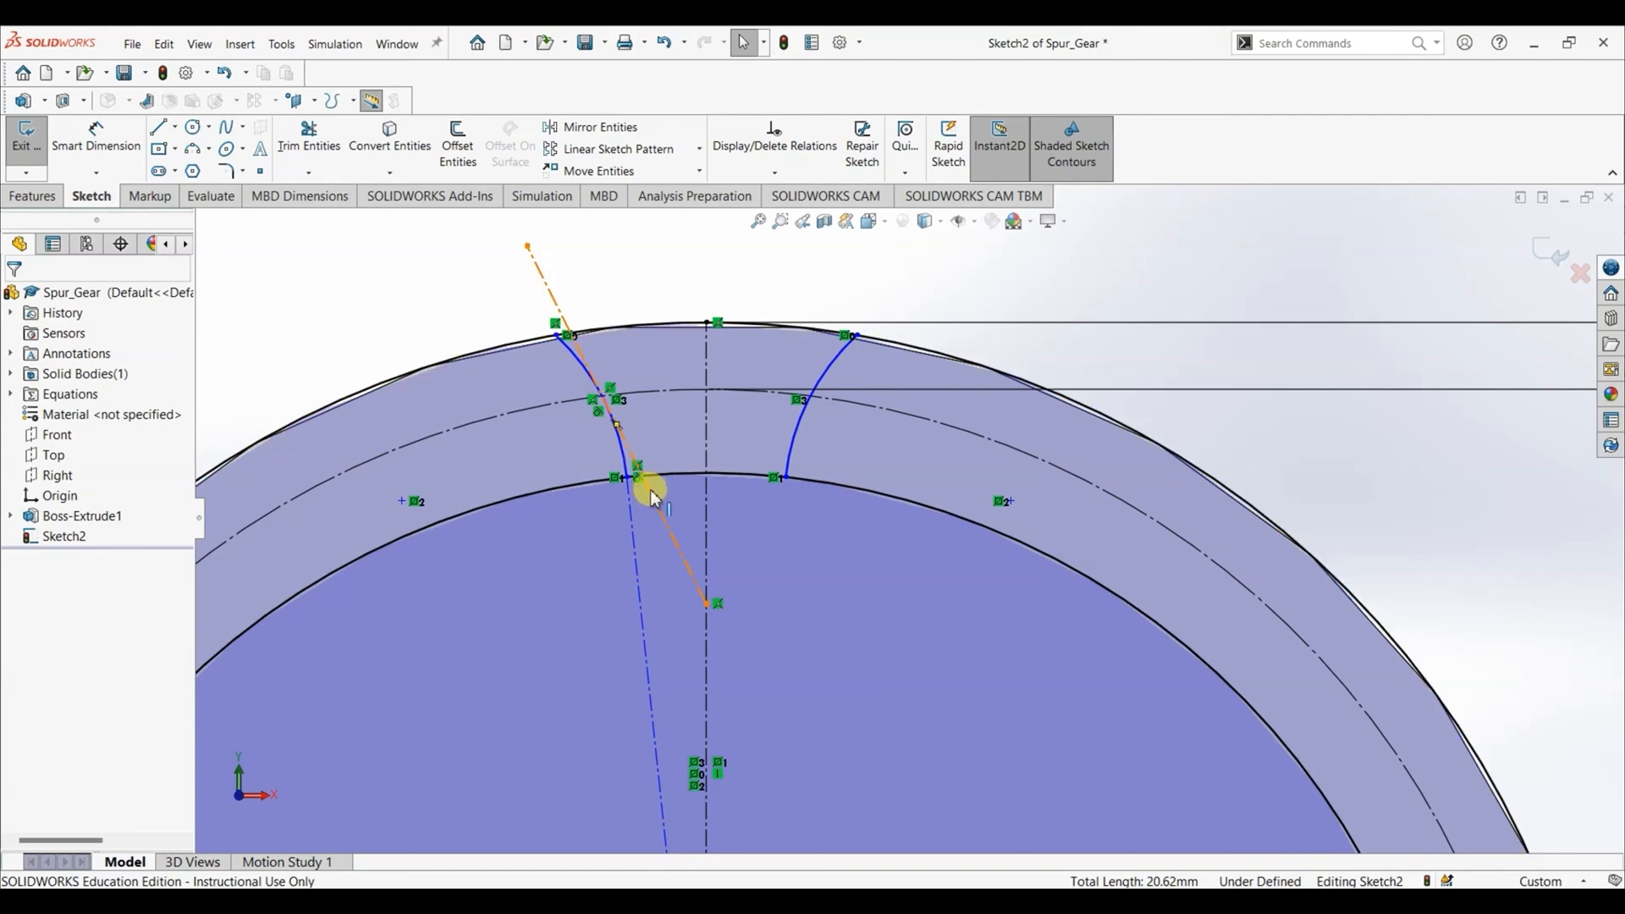
pyautogui.click(100, 152)
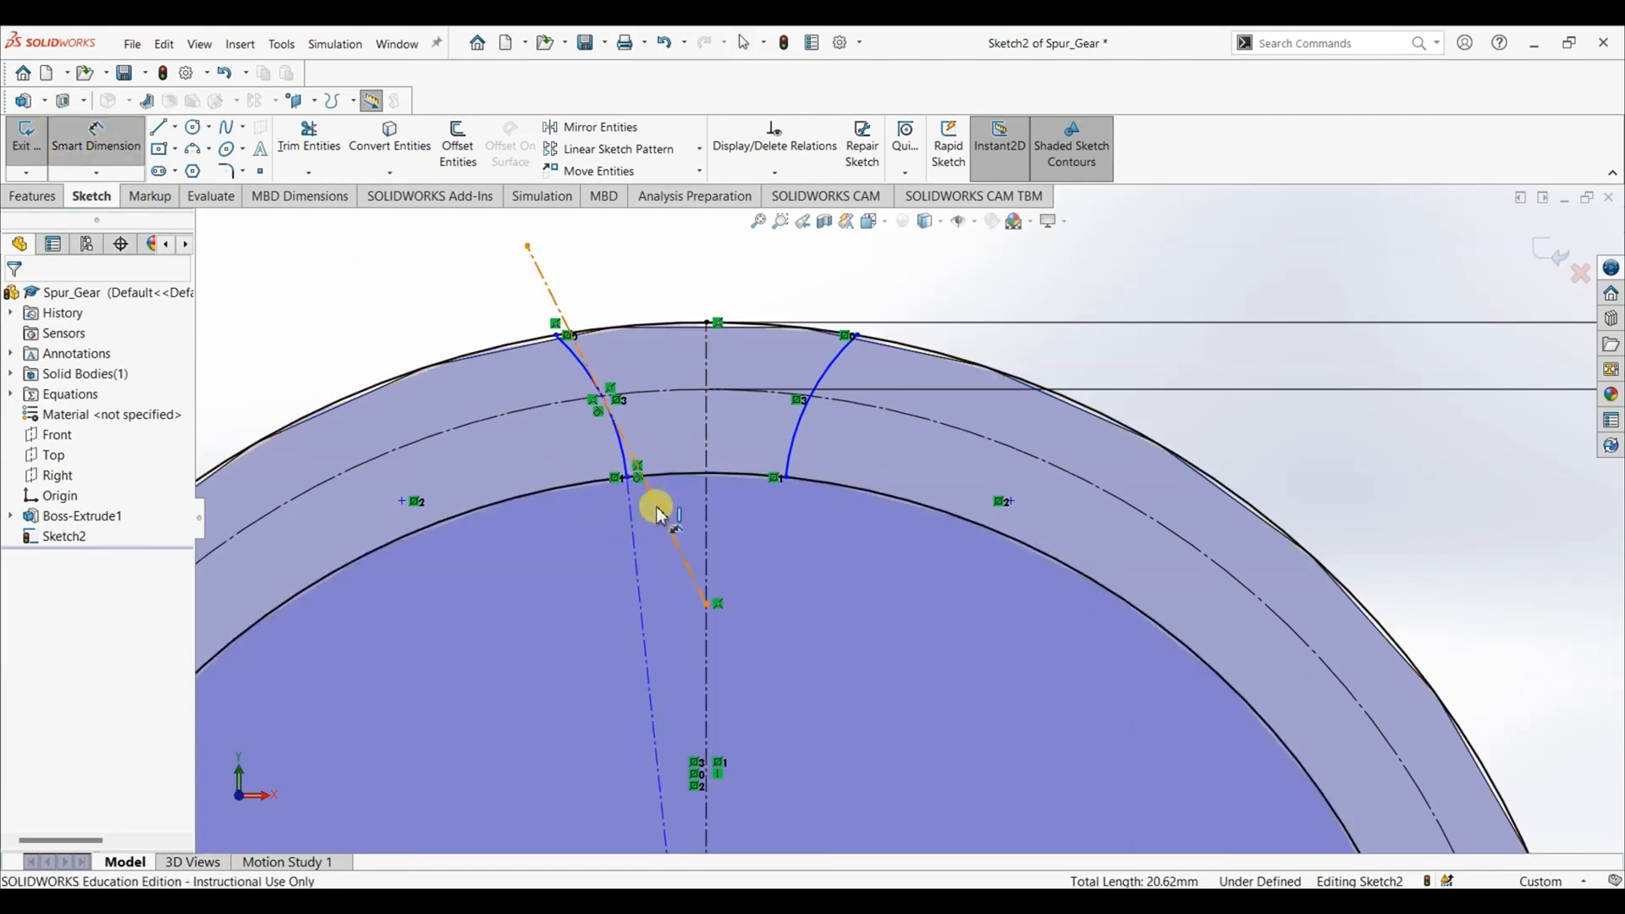
pyautogui.click(658, 514)
pyautogui.click(705, 439)
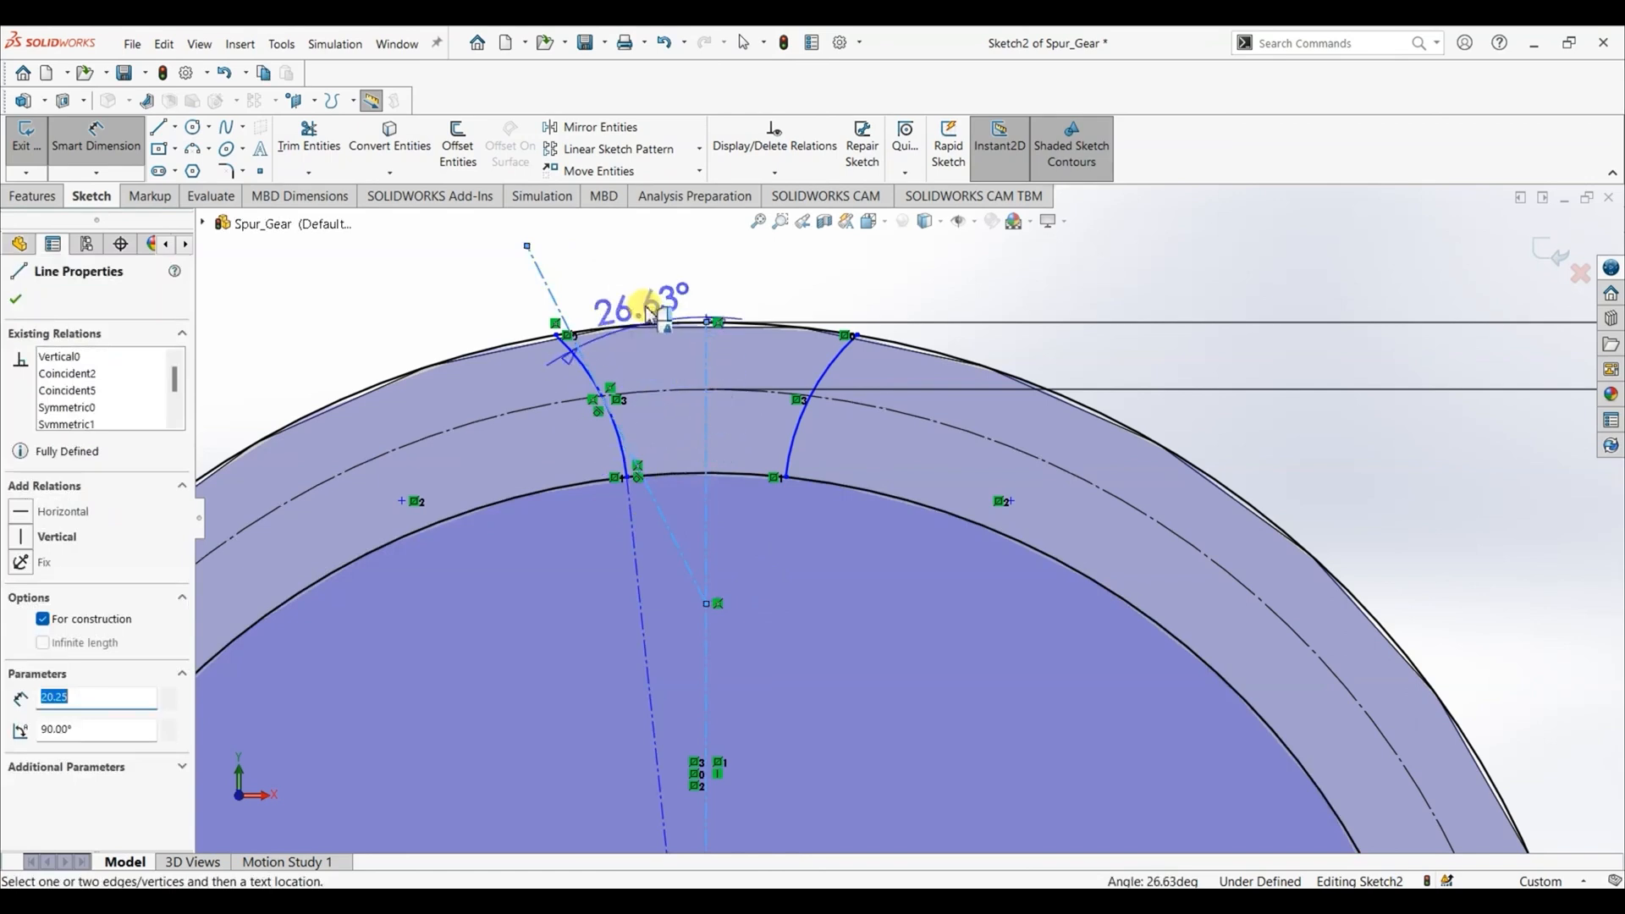
pyautogui.click(647, 262)
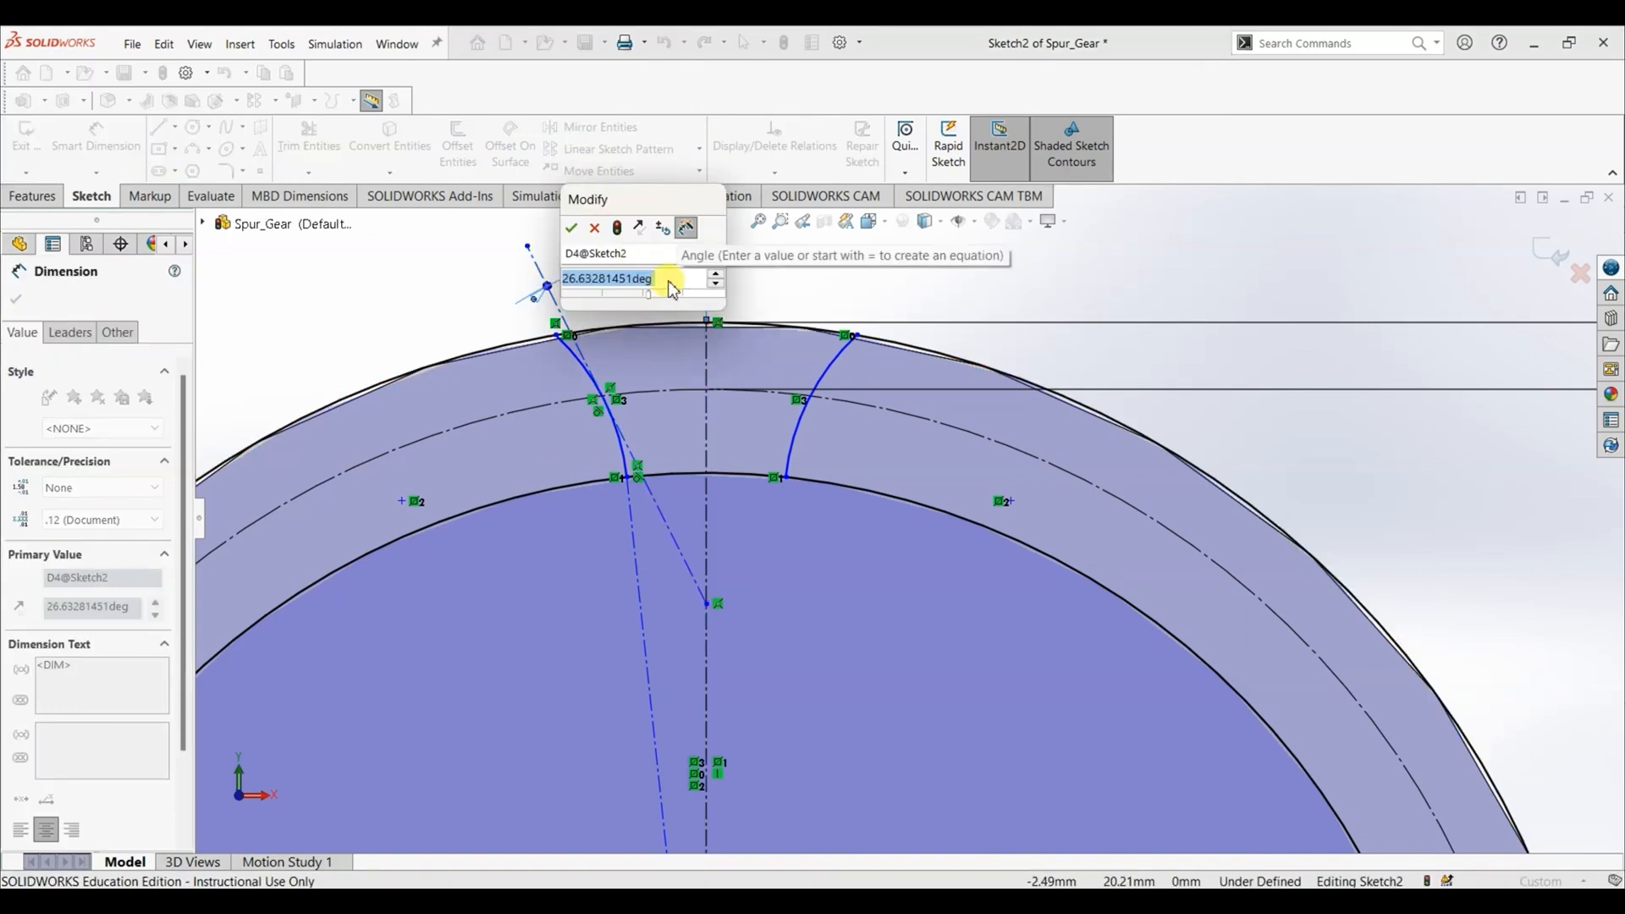
pyautogui.write('=')
pyautogui.moveTo(682, 302)
pyautogui.click(762, 367)
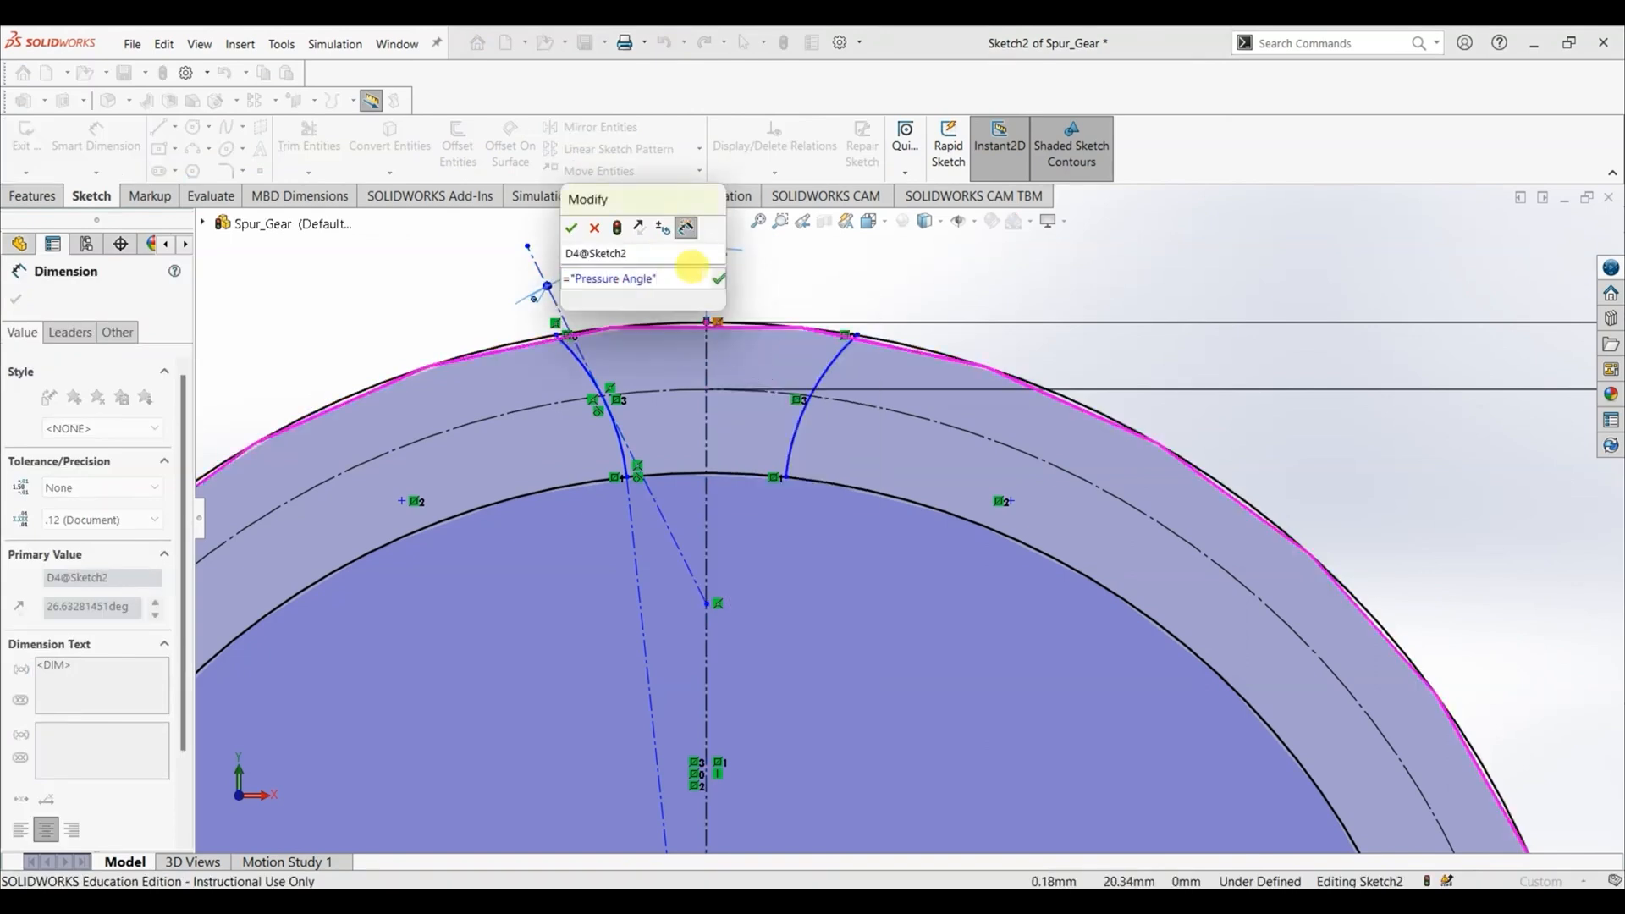
pyautogui.click(572, 227)
pyautogui.scroll(8, 751, 545)
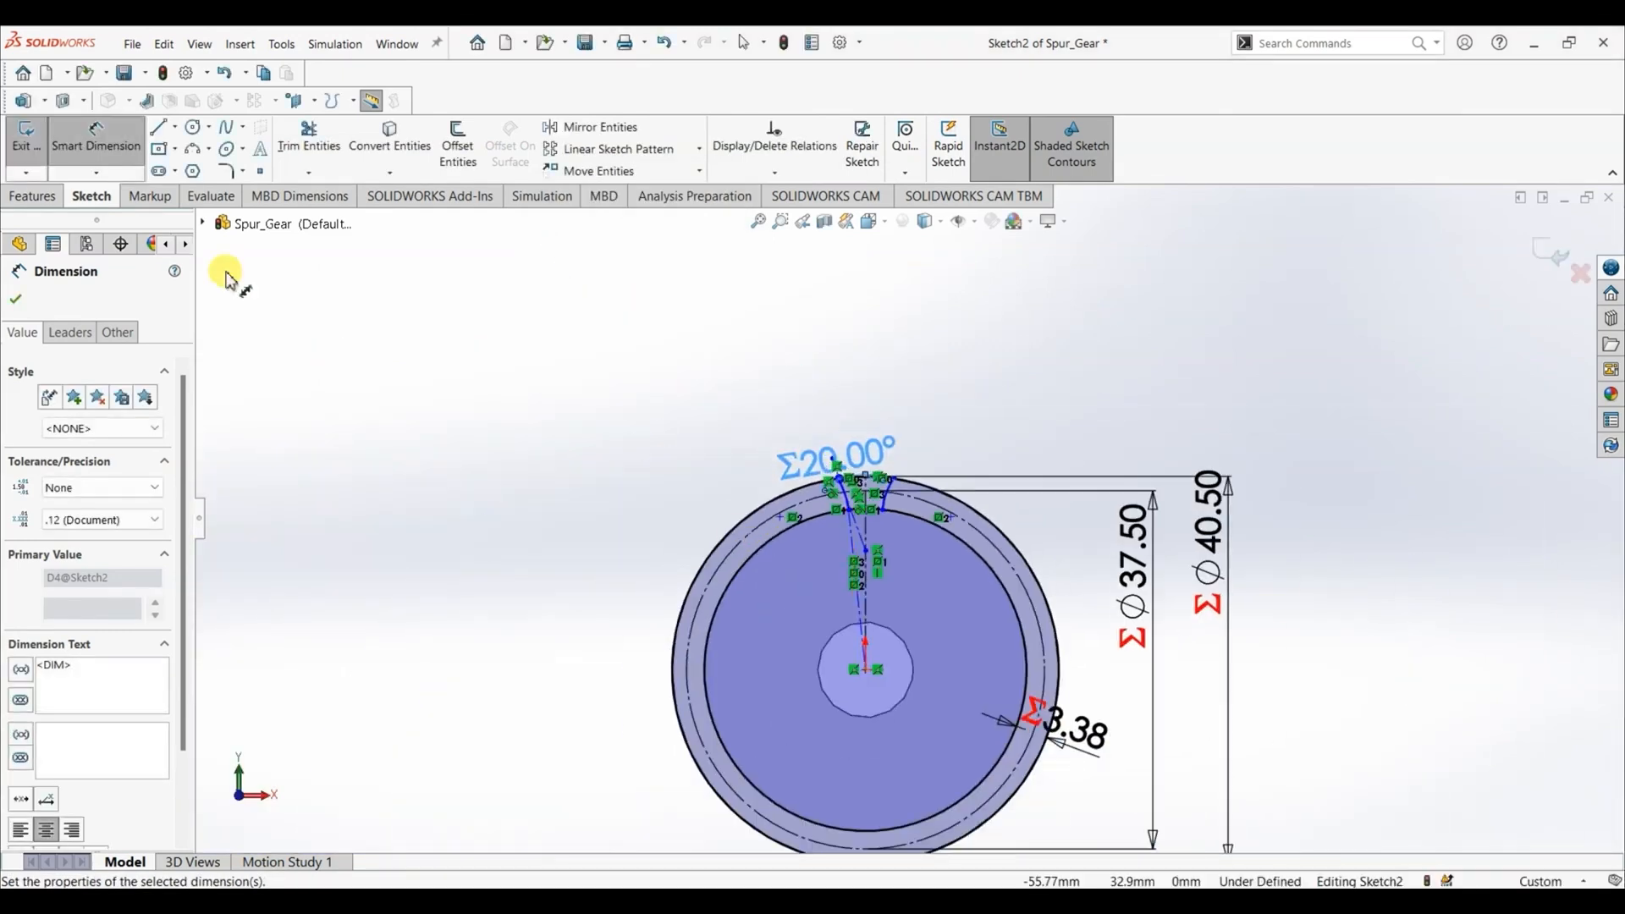
pyautogui.click(121, 158)
pyautogui.click(19, 302)
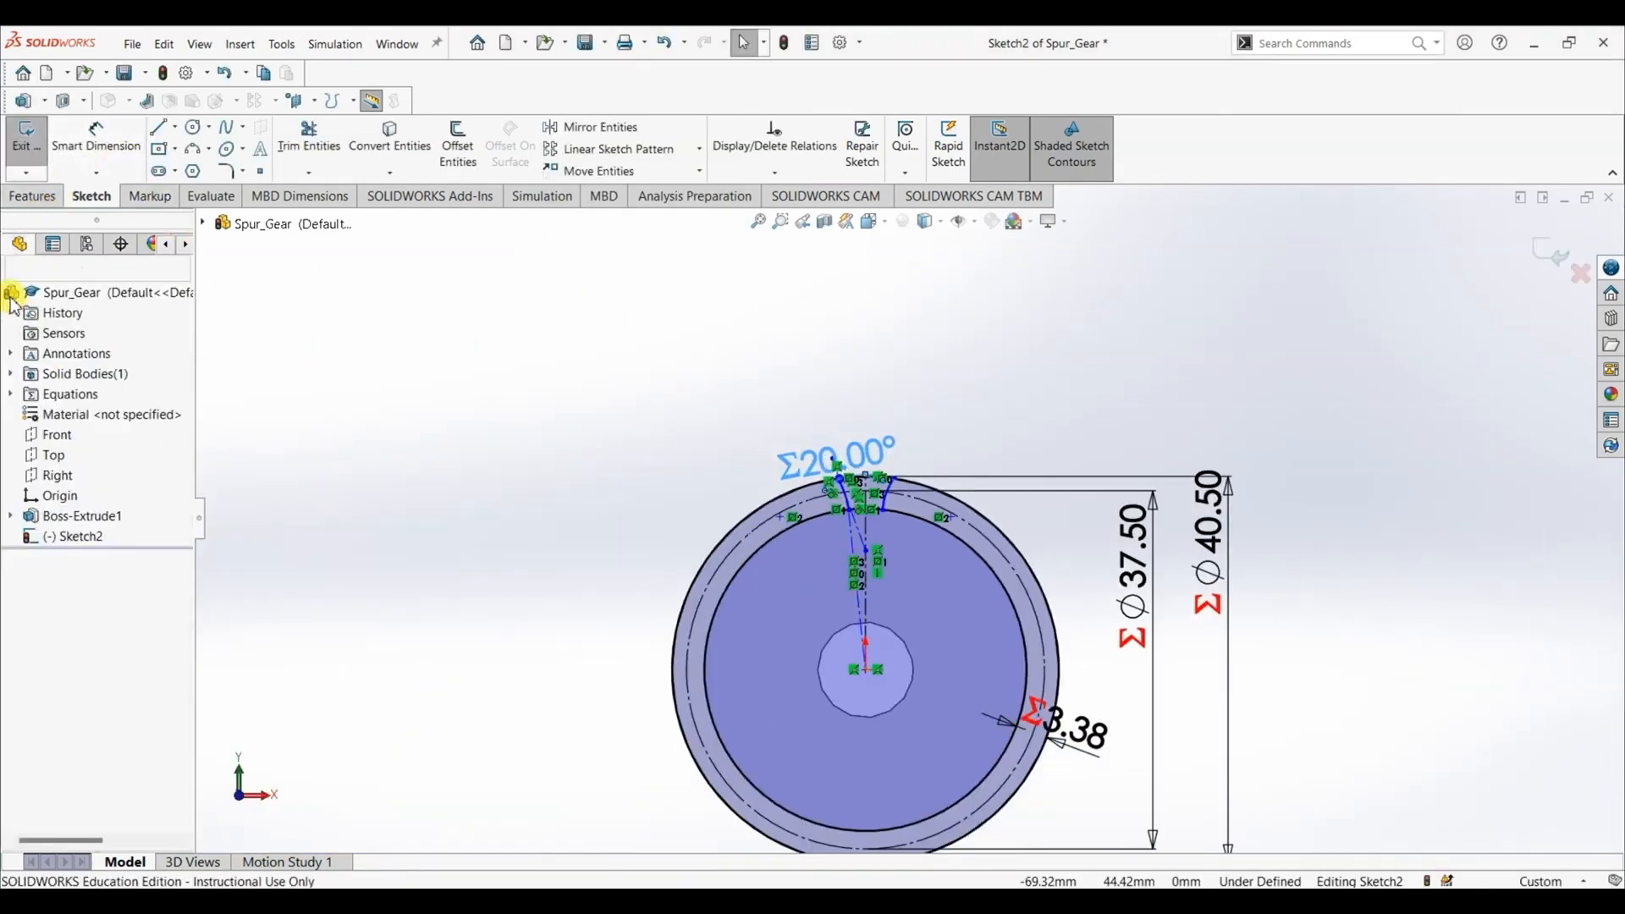
# - Power-trim the outer, pitch and root circles so only the tooth-space segments between the two flank arcs remain
pyautogui.click(308, 137)
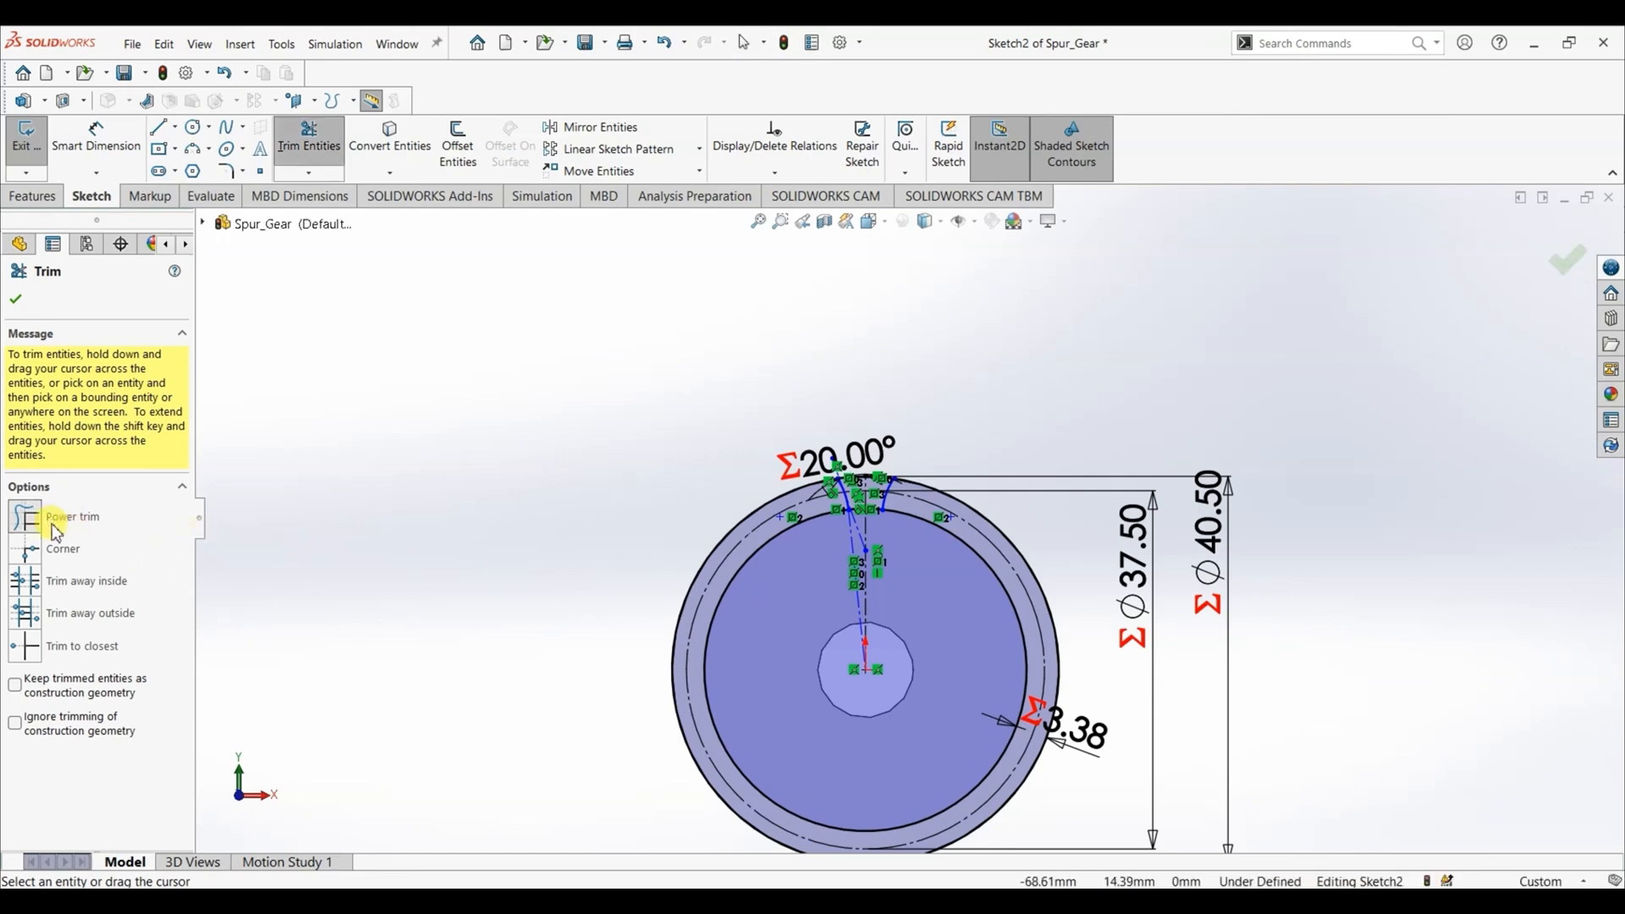
pyautogui.moveTo(758, 591); pyautogui.dragTo(690, 484)
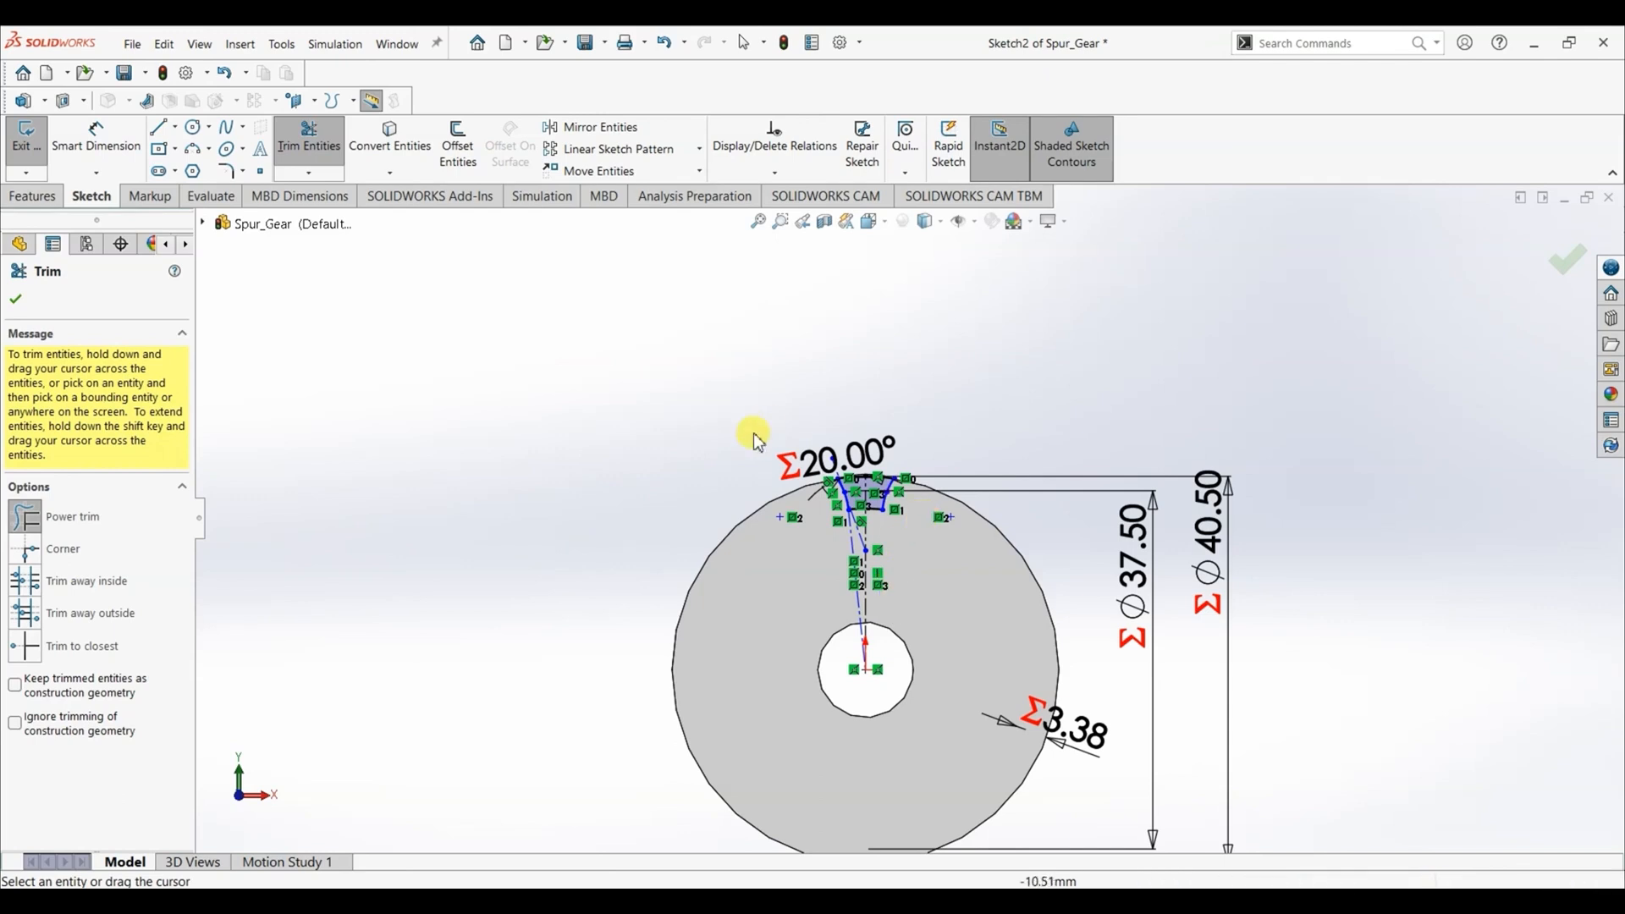
pyautogui.click(18, 301)
pyautogui.scroll(-8, 860, 660)
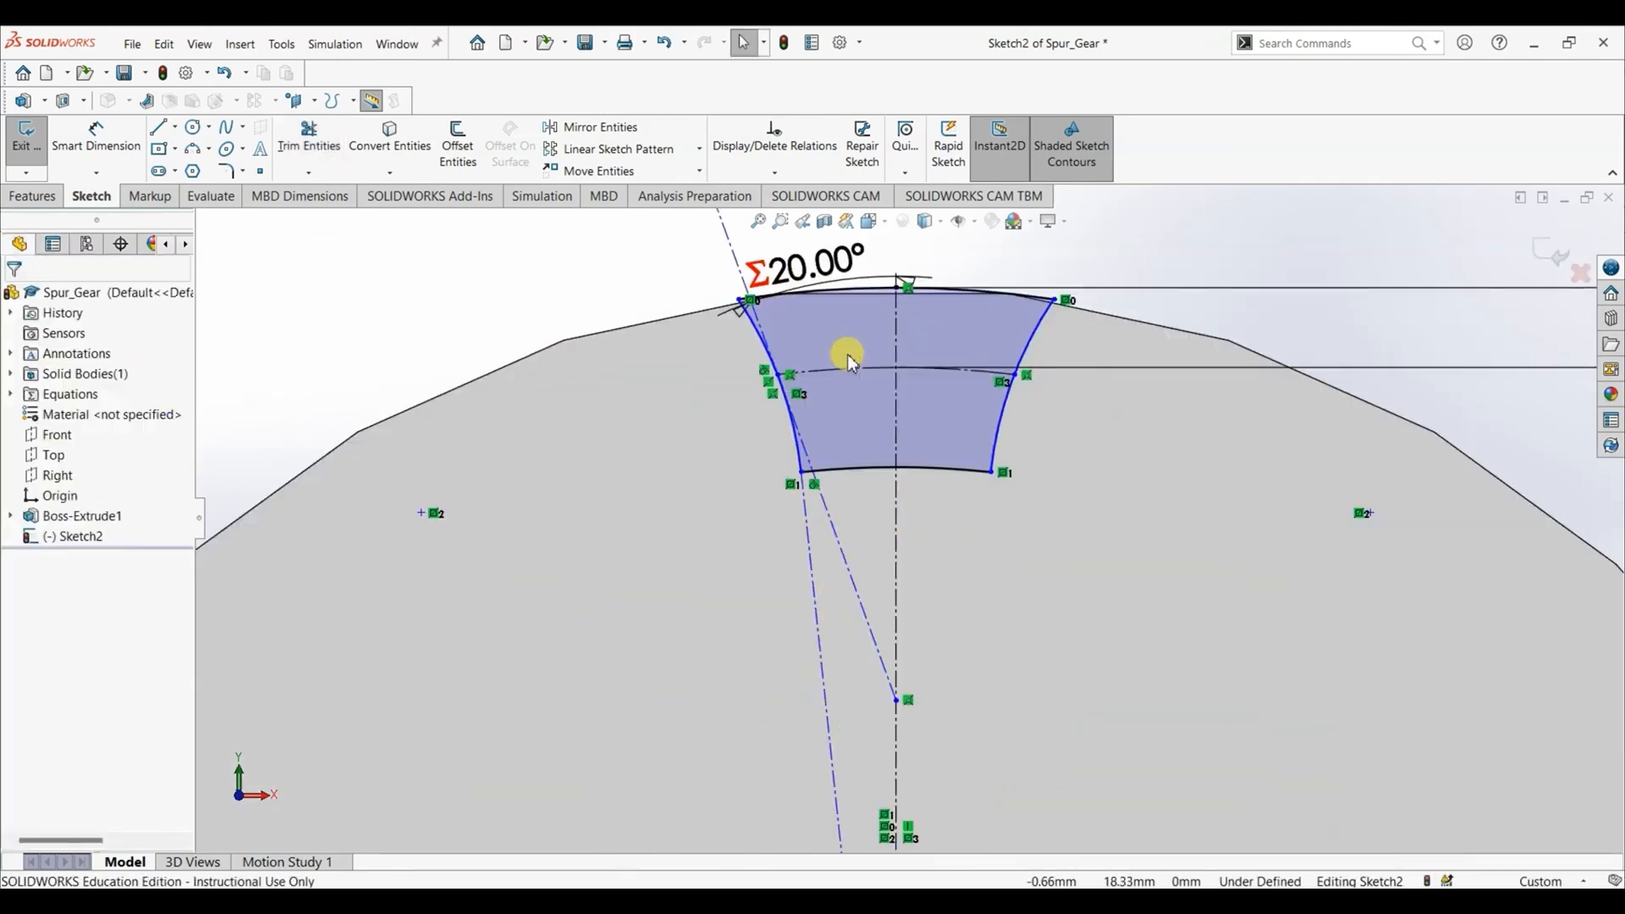
pyautogui.scroll(-5, 847, 354)
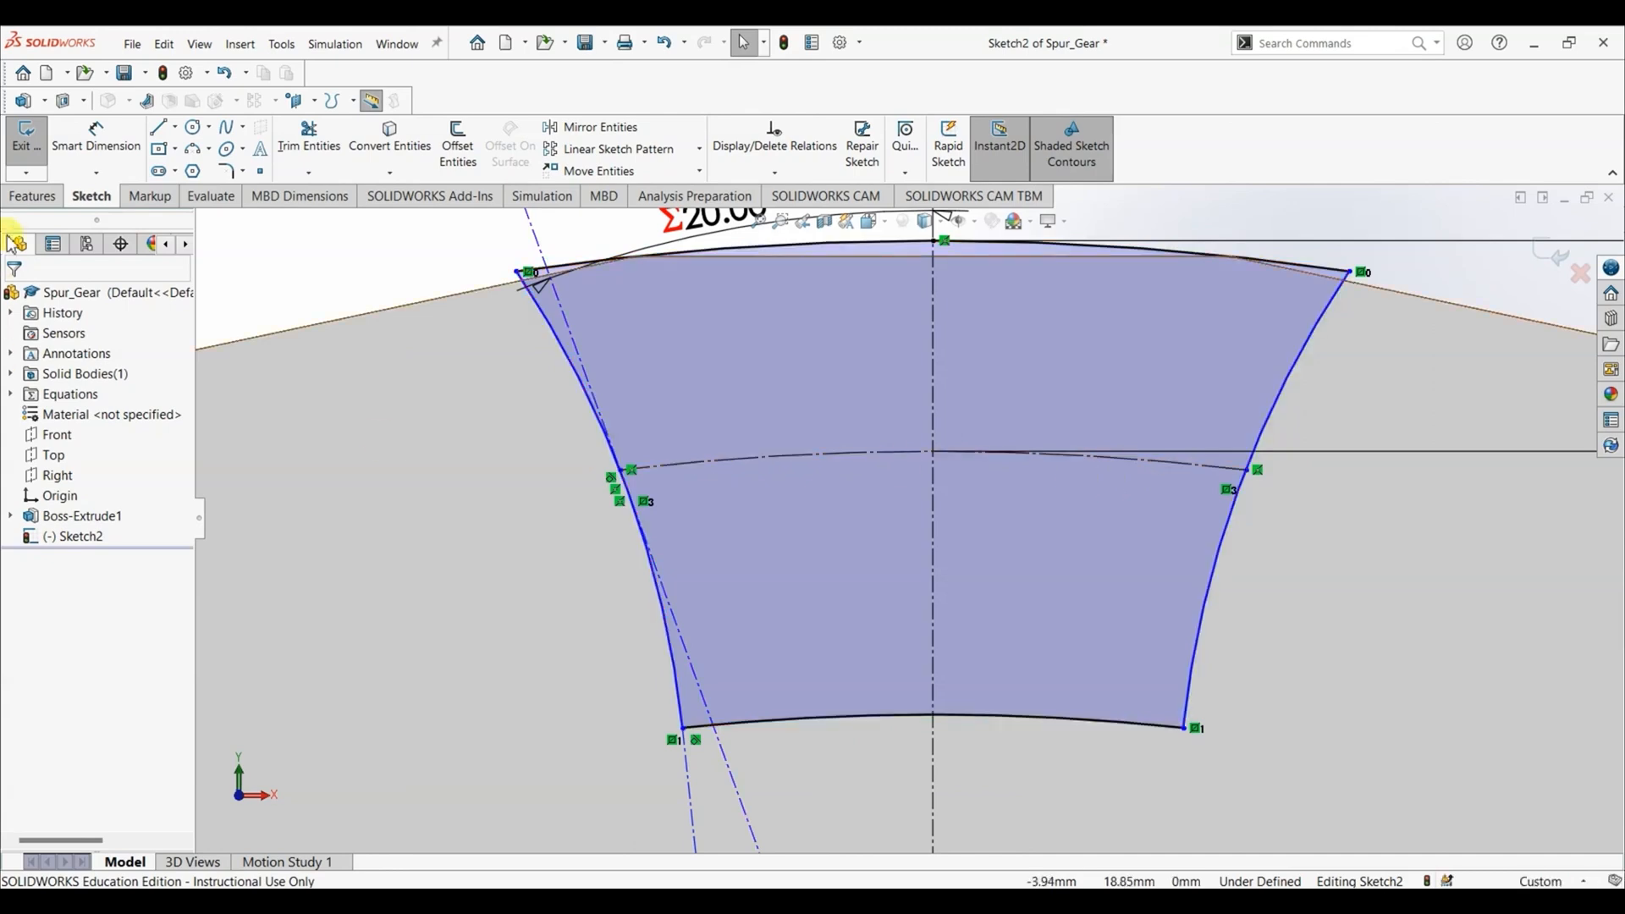
pyautogui.click(68, 150)
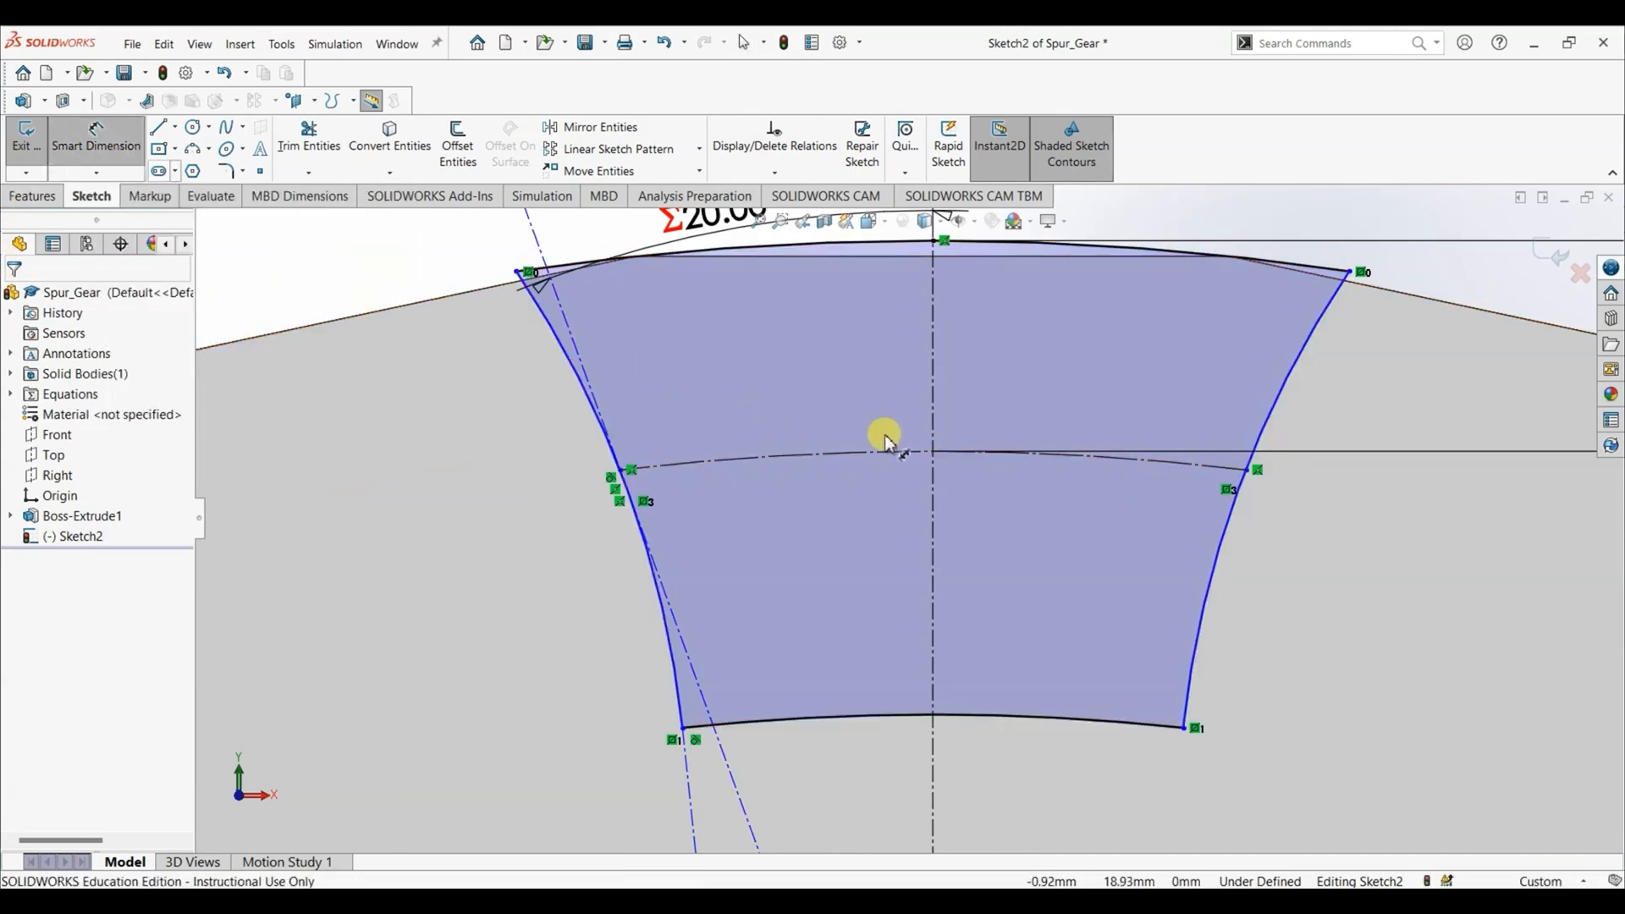
pyautogui.click(1112, 463)
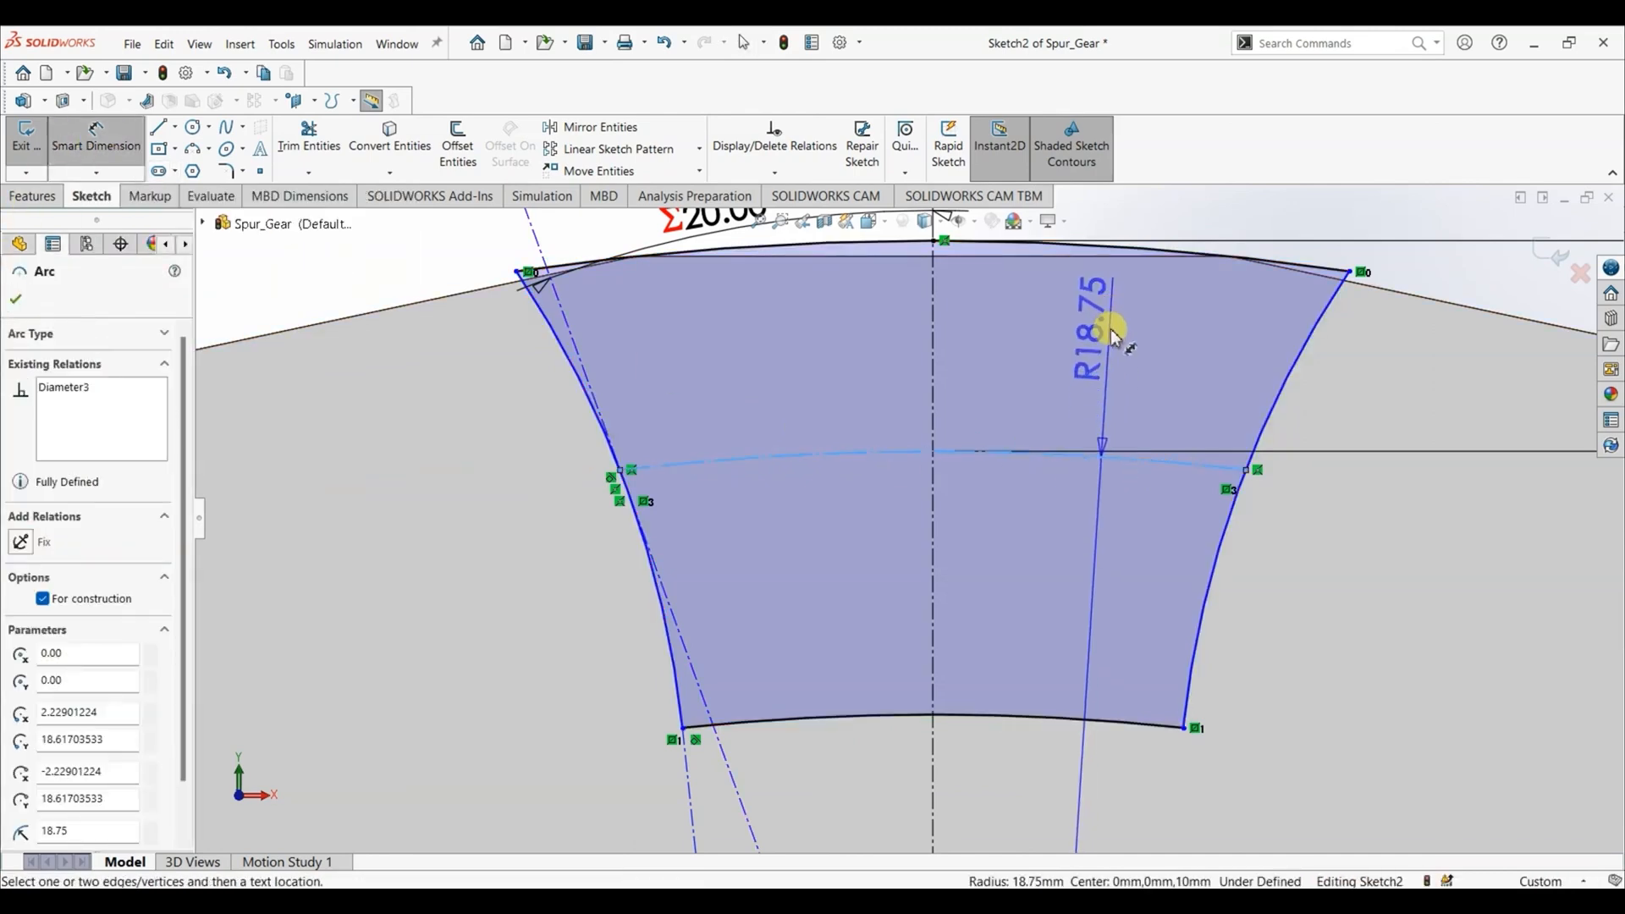
pyautogui.press('z')
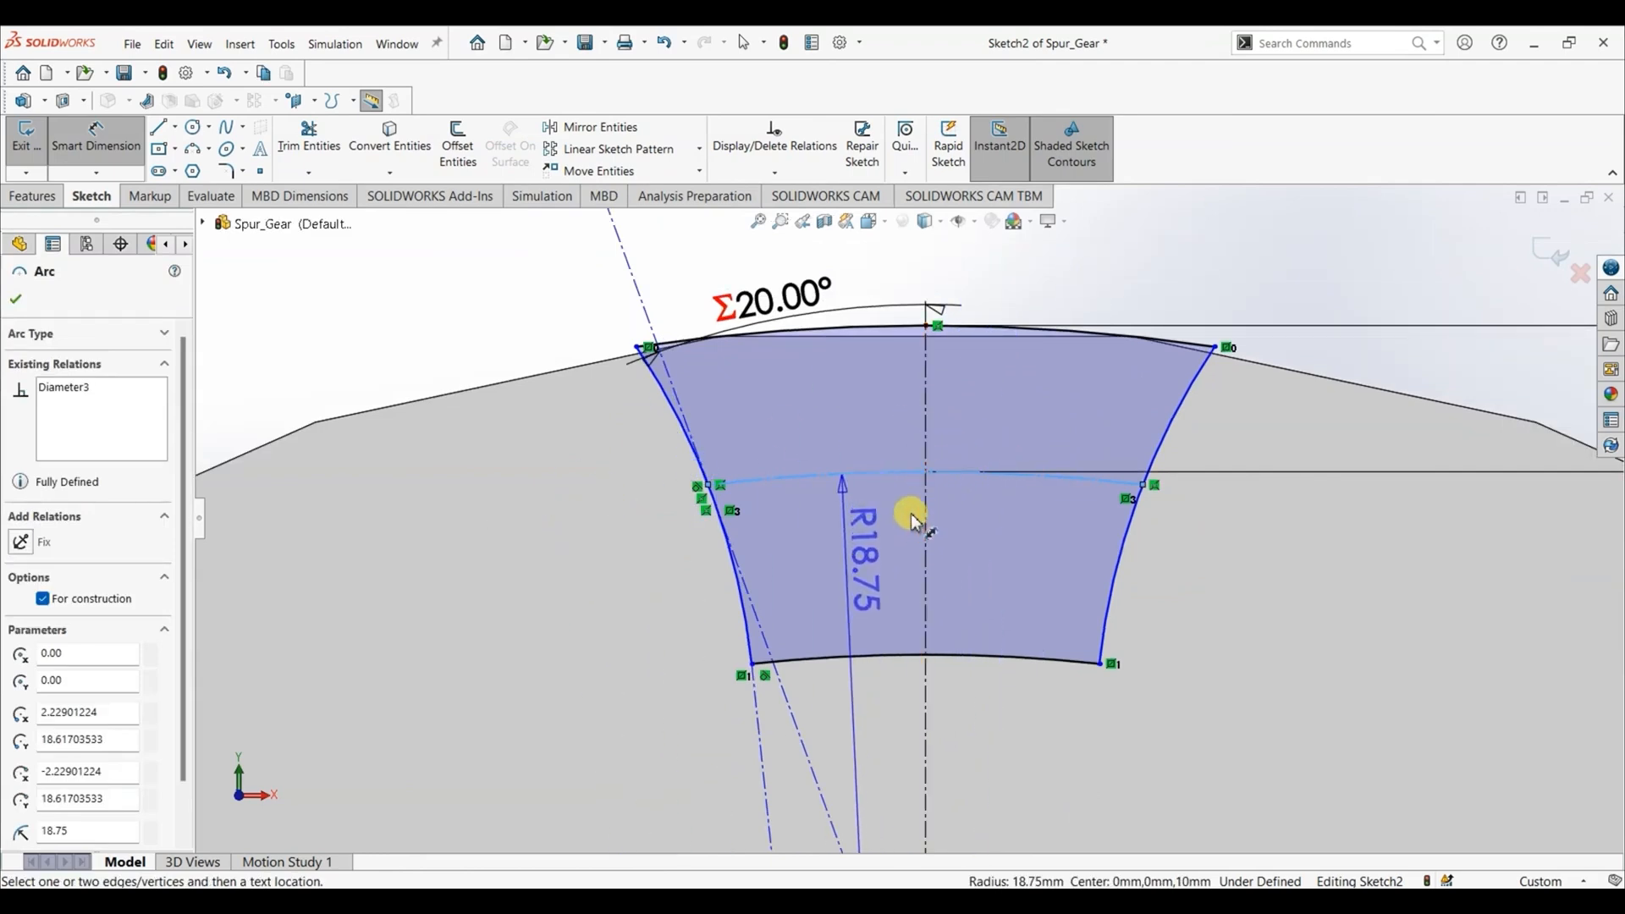
pyautogui.press('Escape')
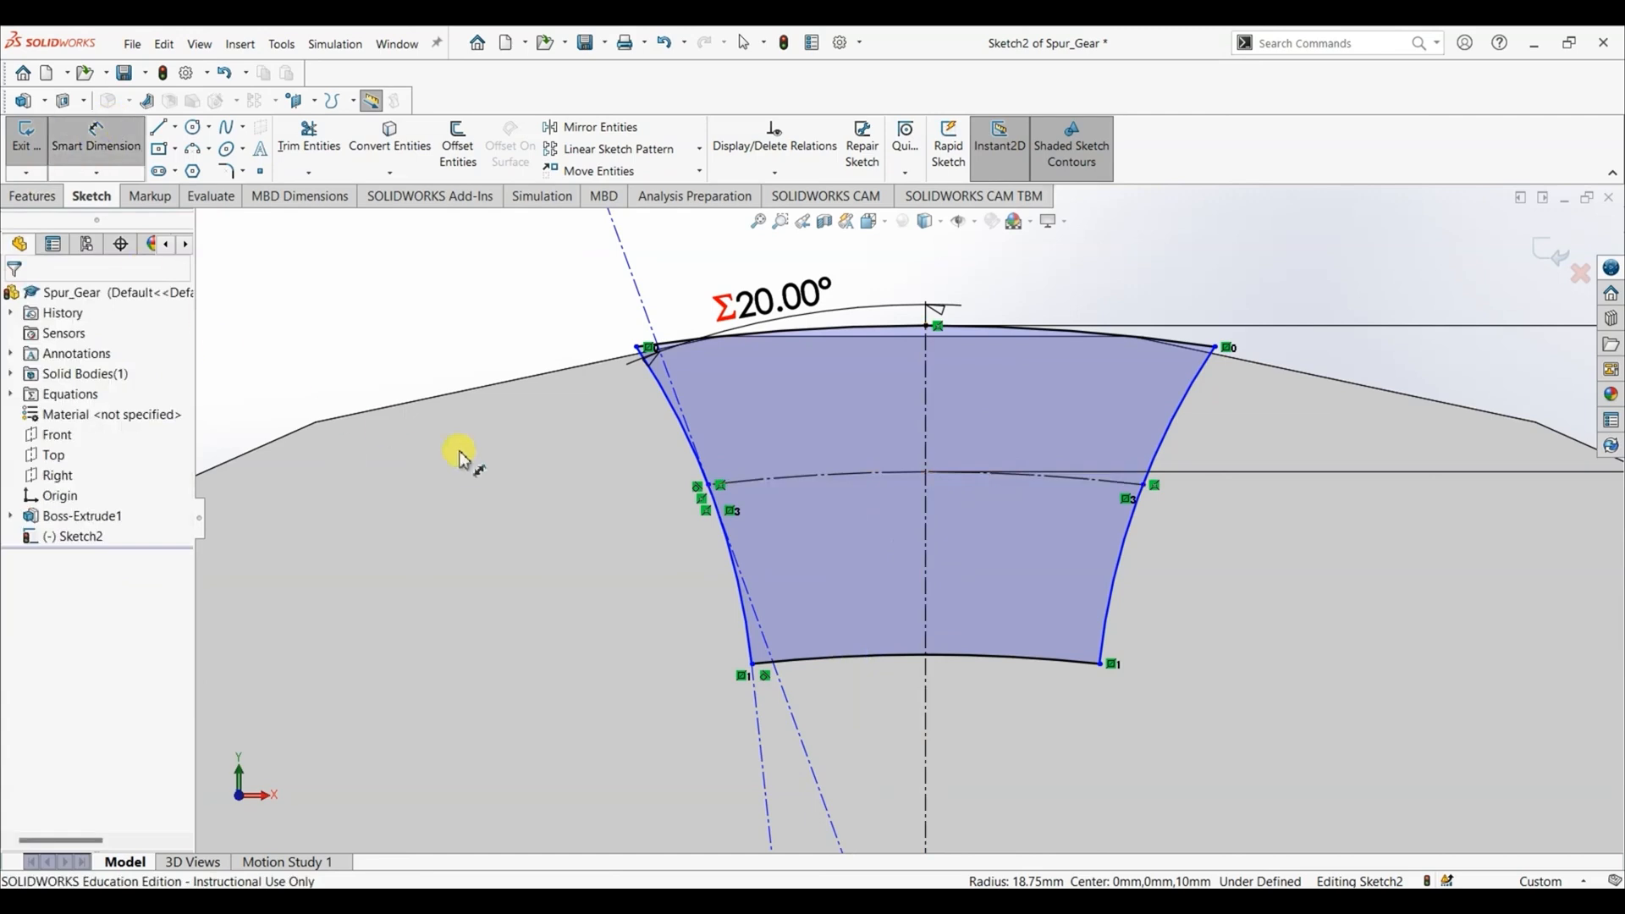
# - Dimension the arc length of the construction pitch-circle segment between the two flank arcs, placing the dimension above the tooth space
pyautogui.click(711, 488)
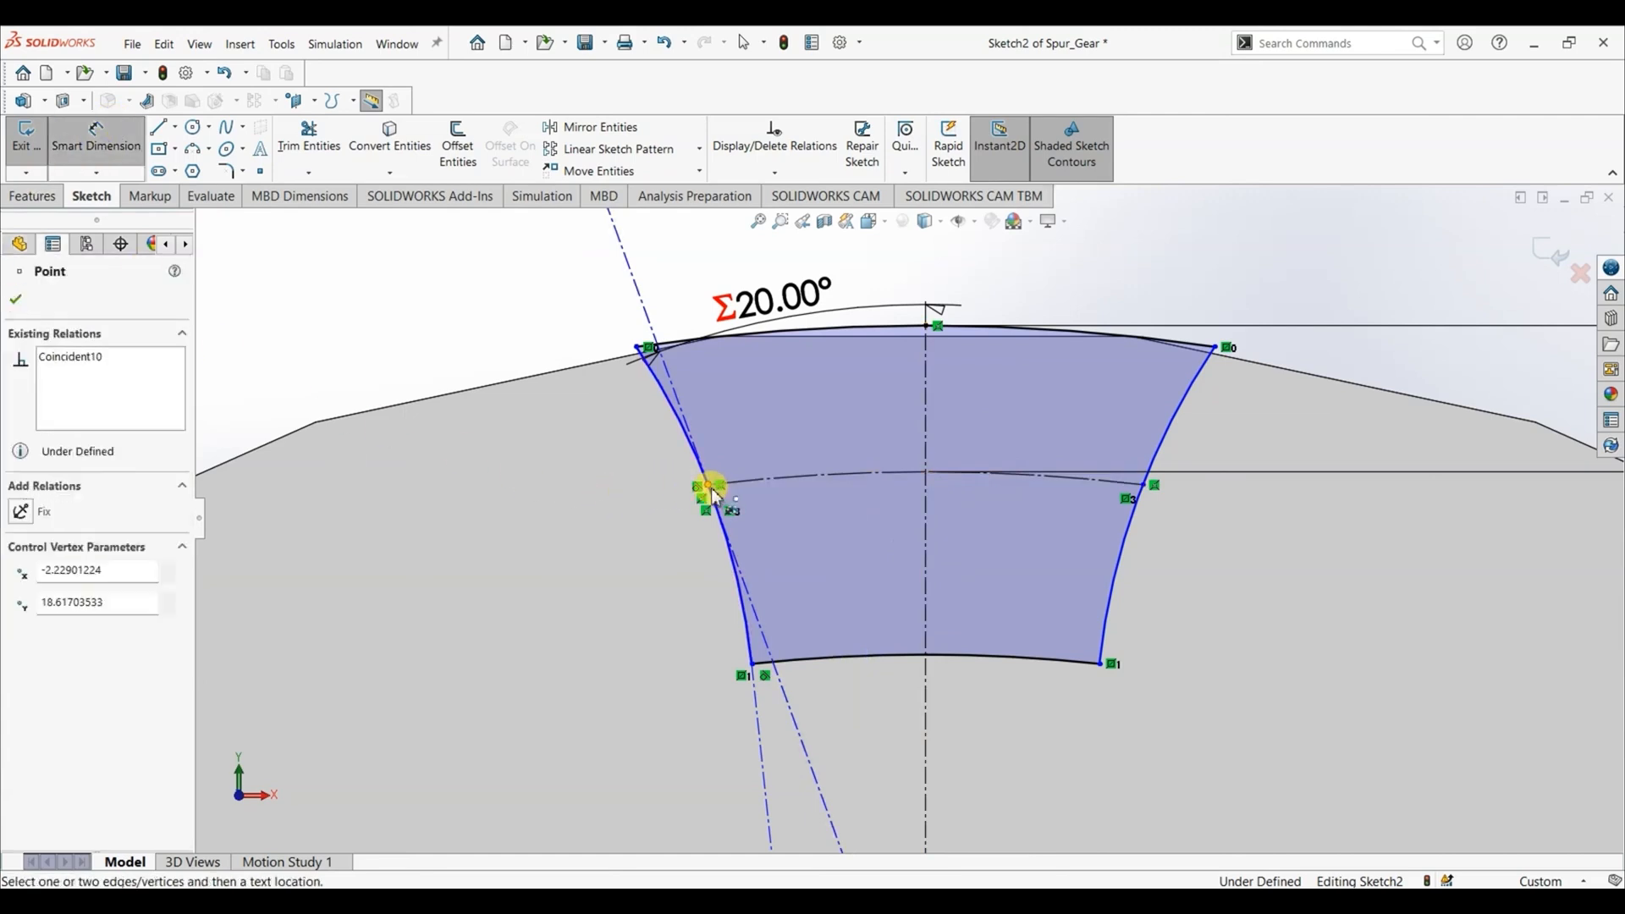
pyautogui.click(1146, 489)
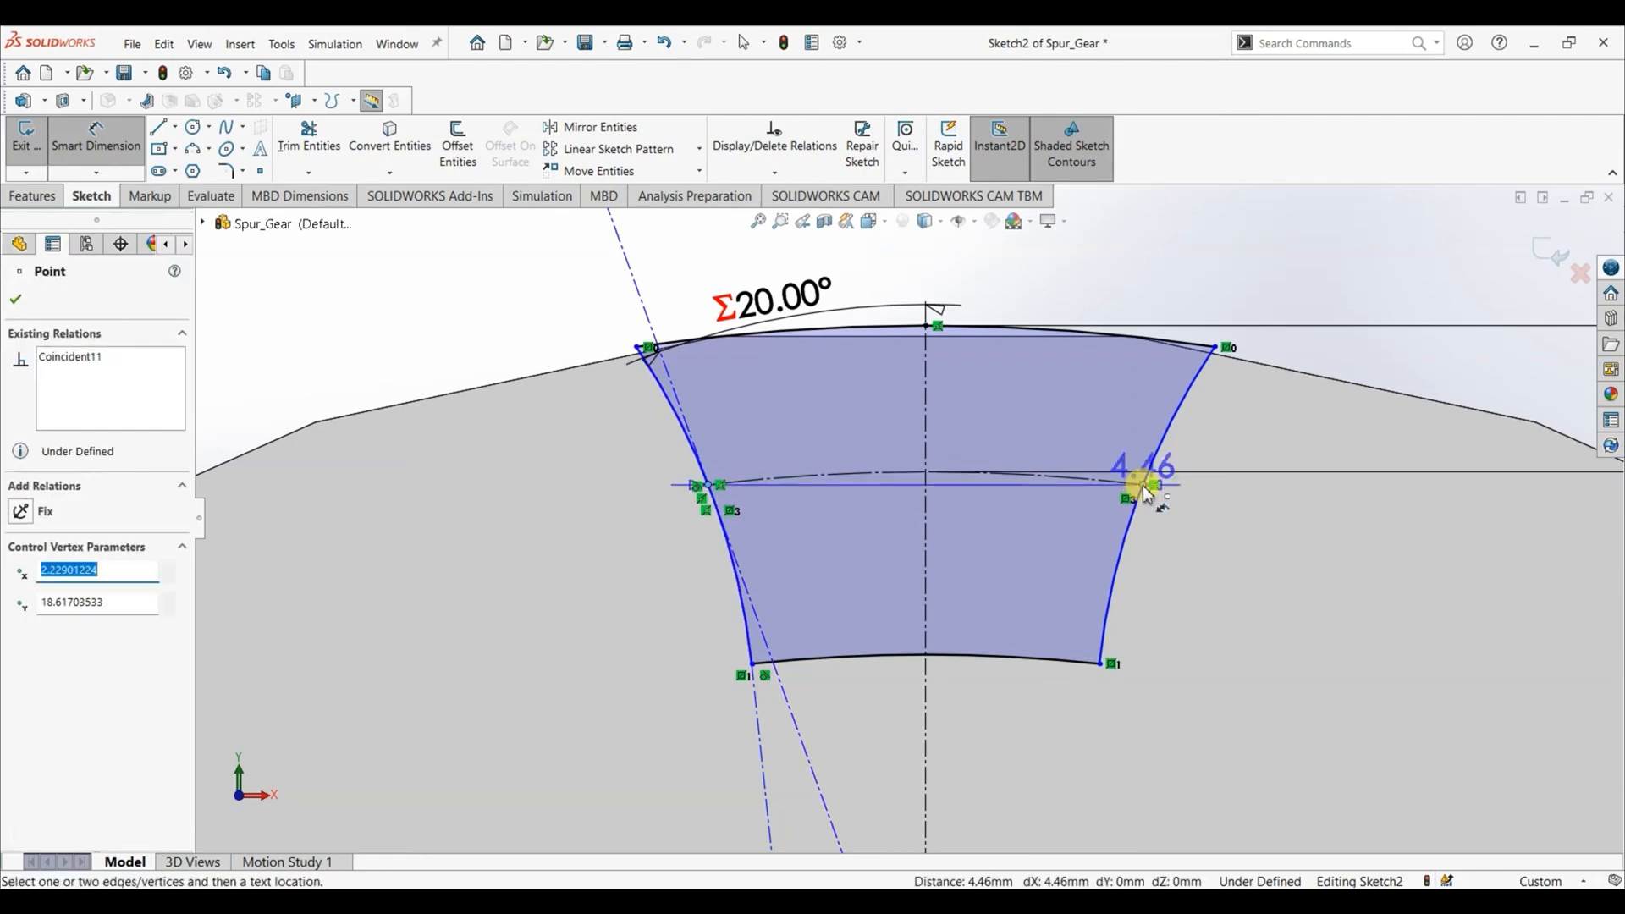
pyautogui.click(1081, 475)
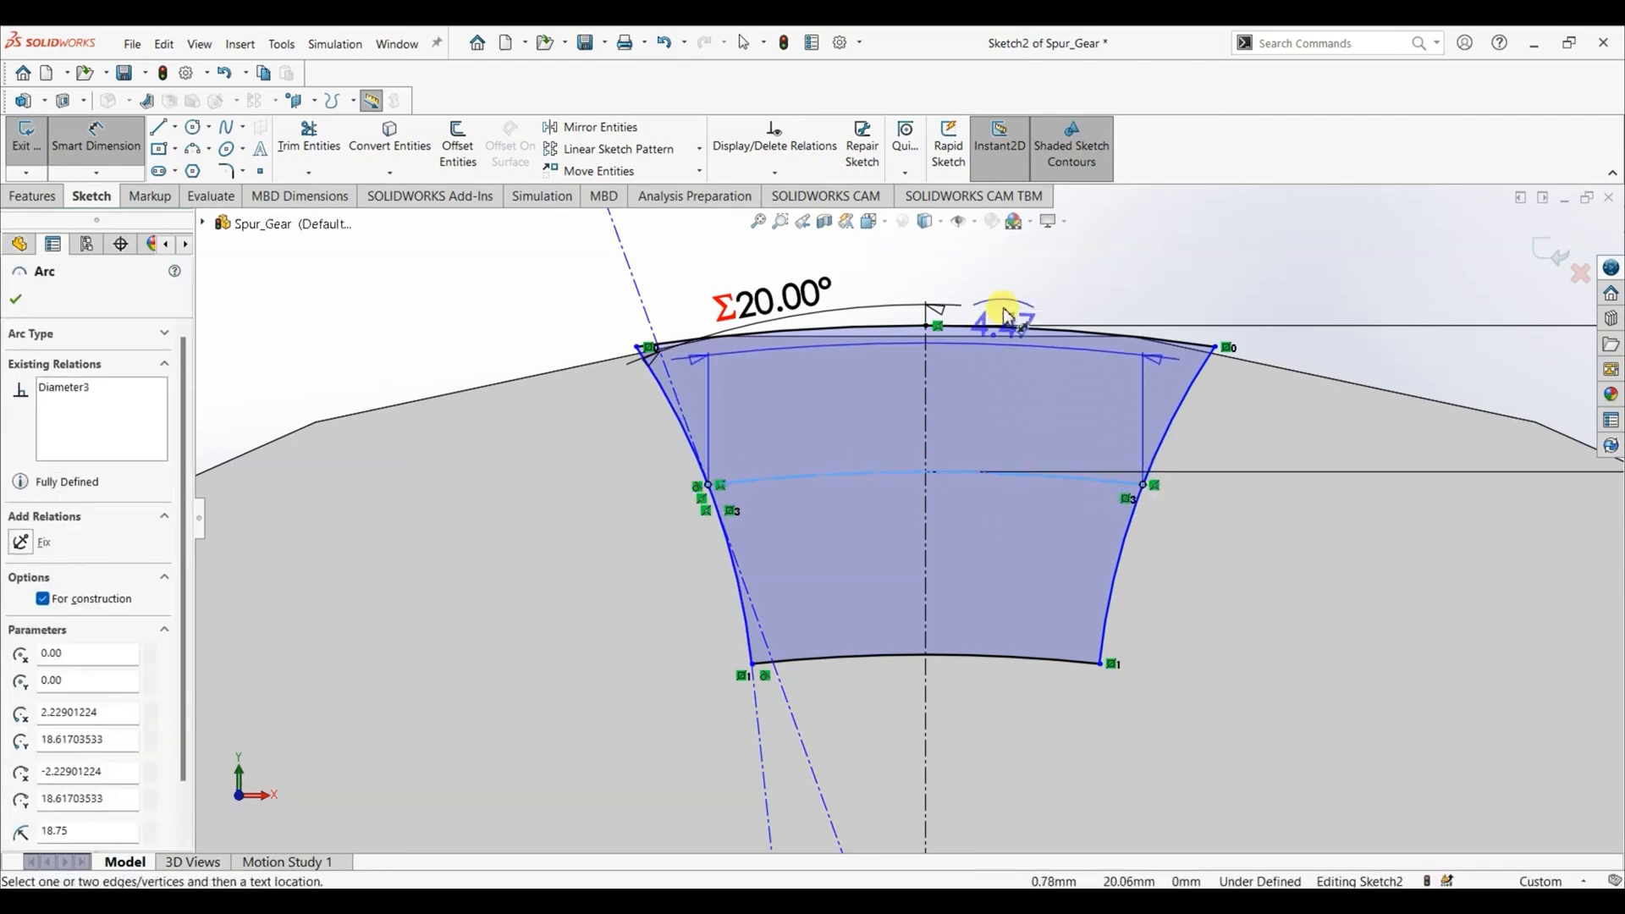
pyautogui.scroll(2, 1016, 313)
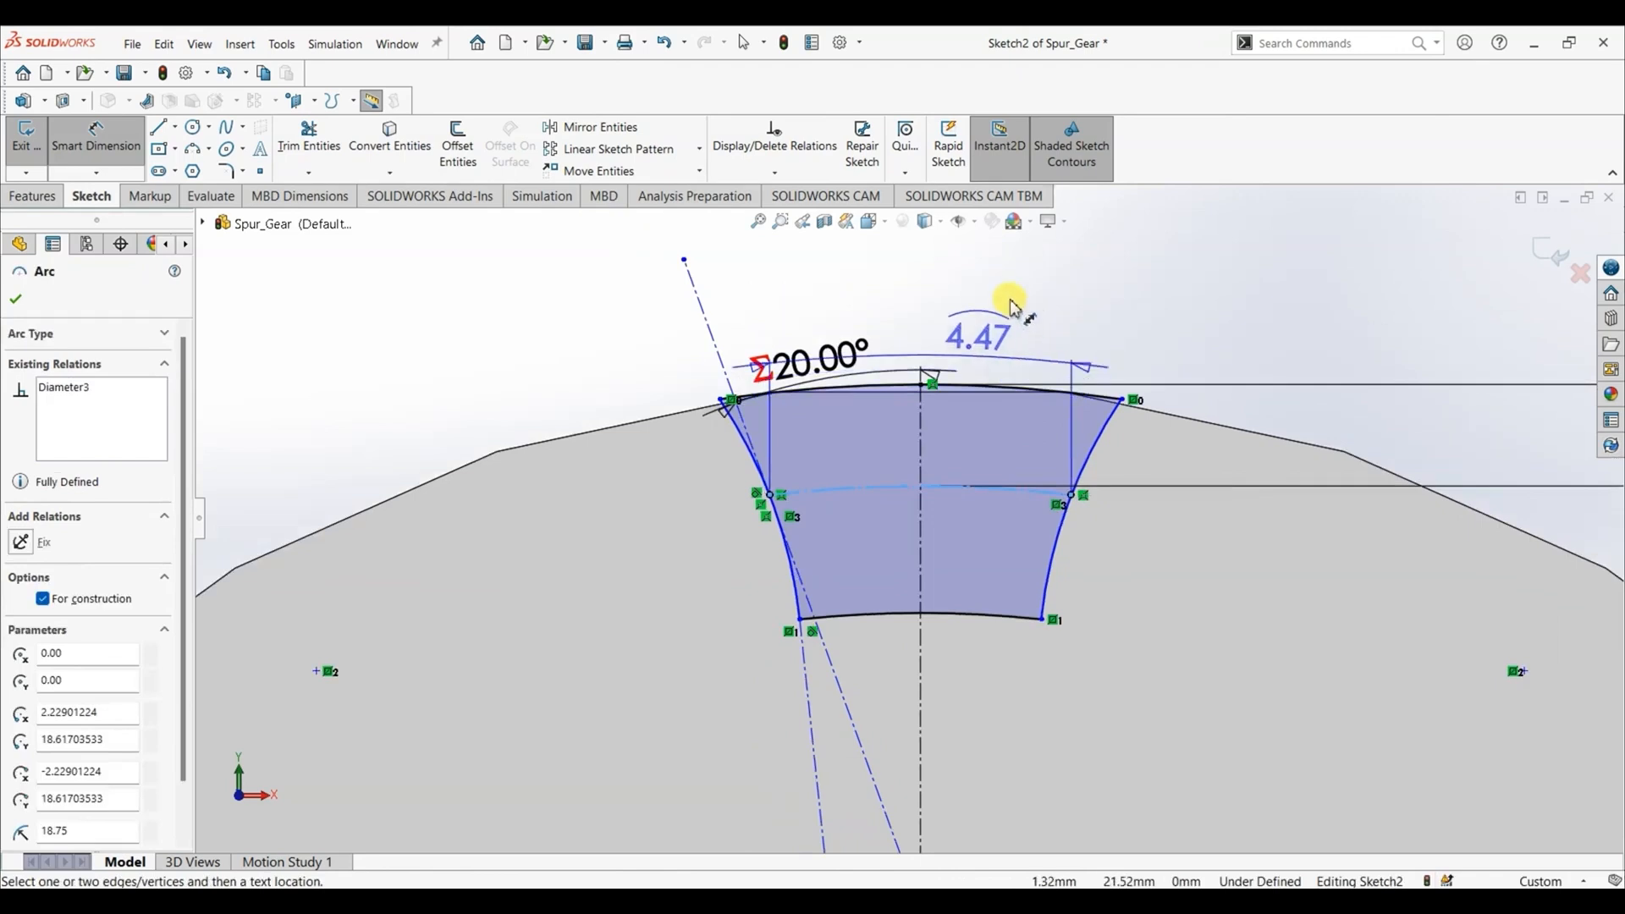
pyautogui.scroll(-2, 1016, 284)
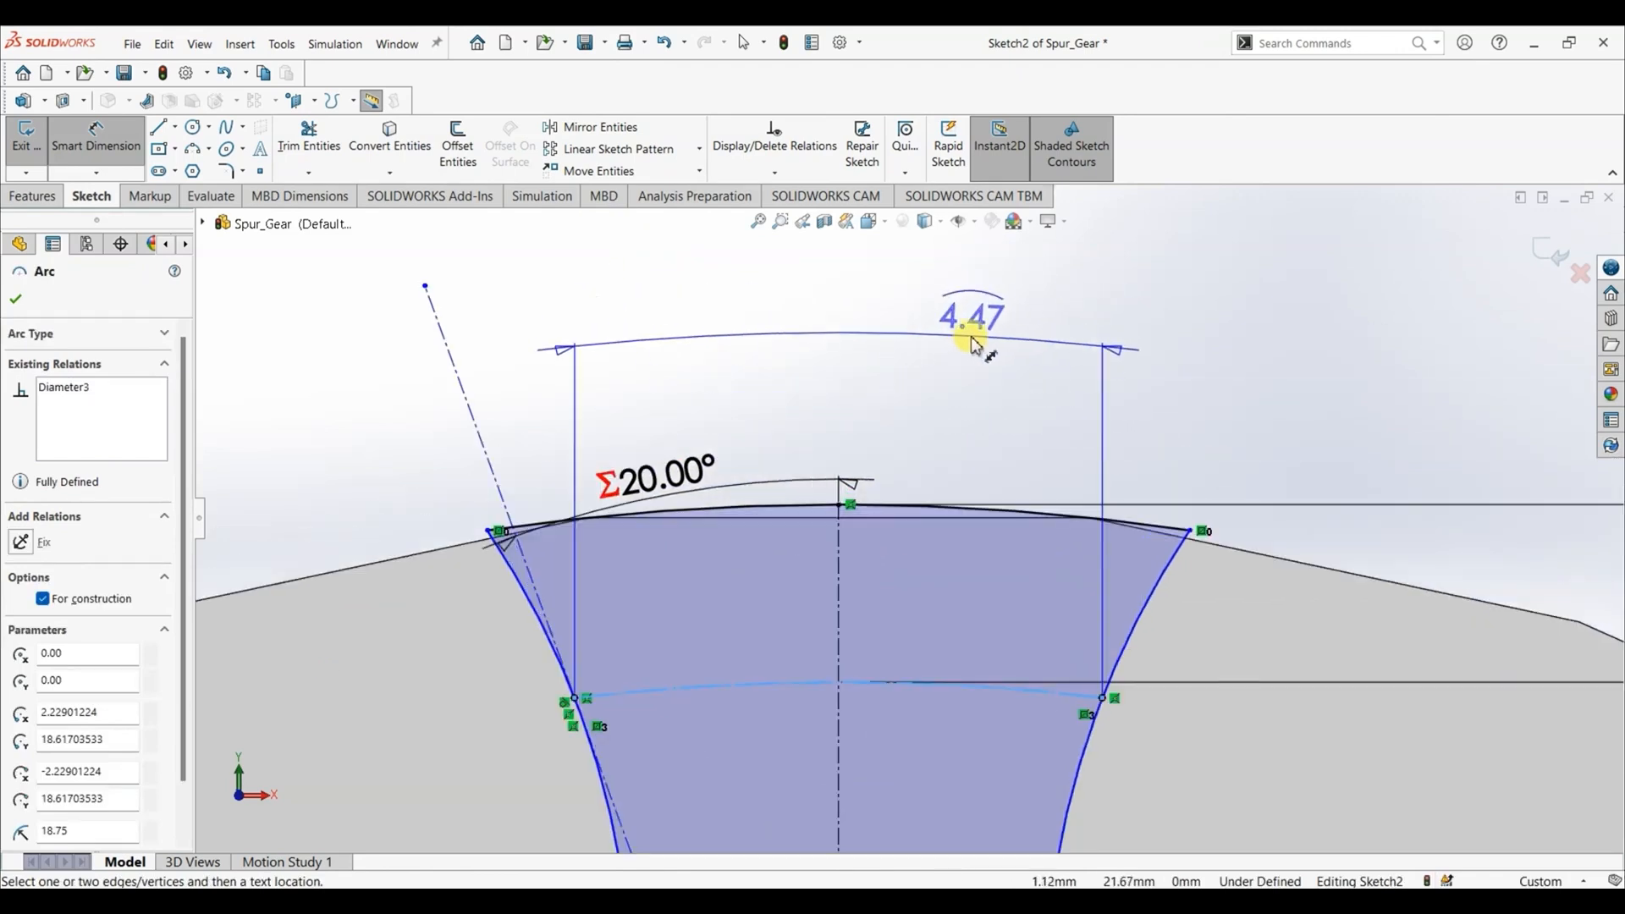
pyautogui.scroll(-2, 967, 339)
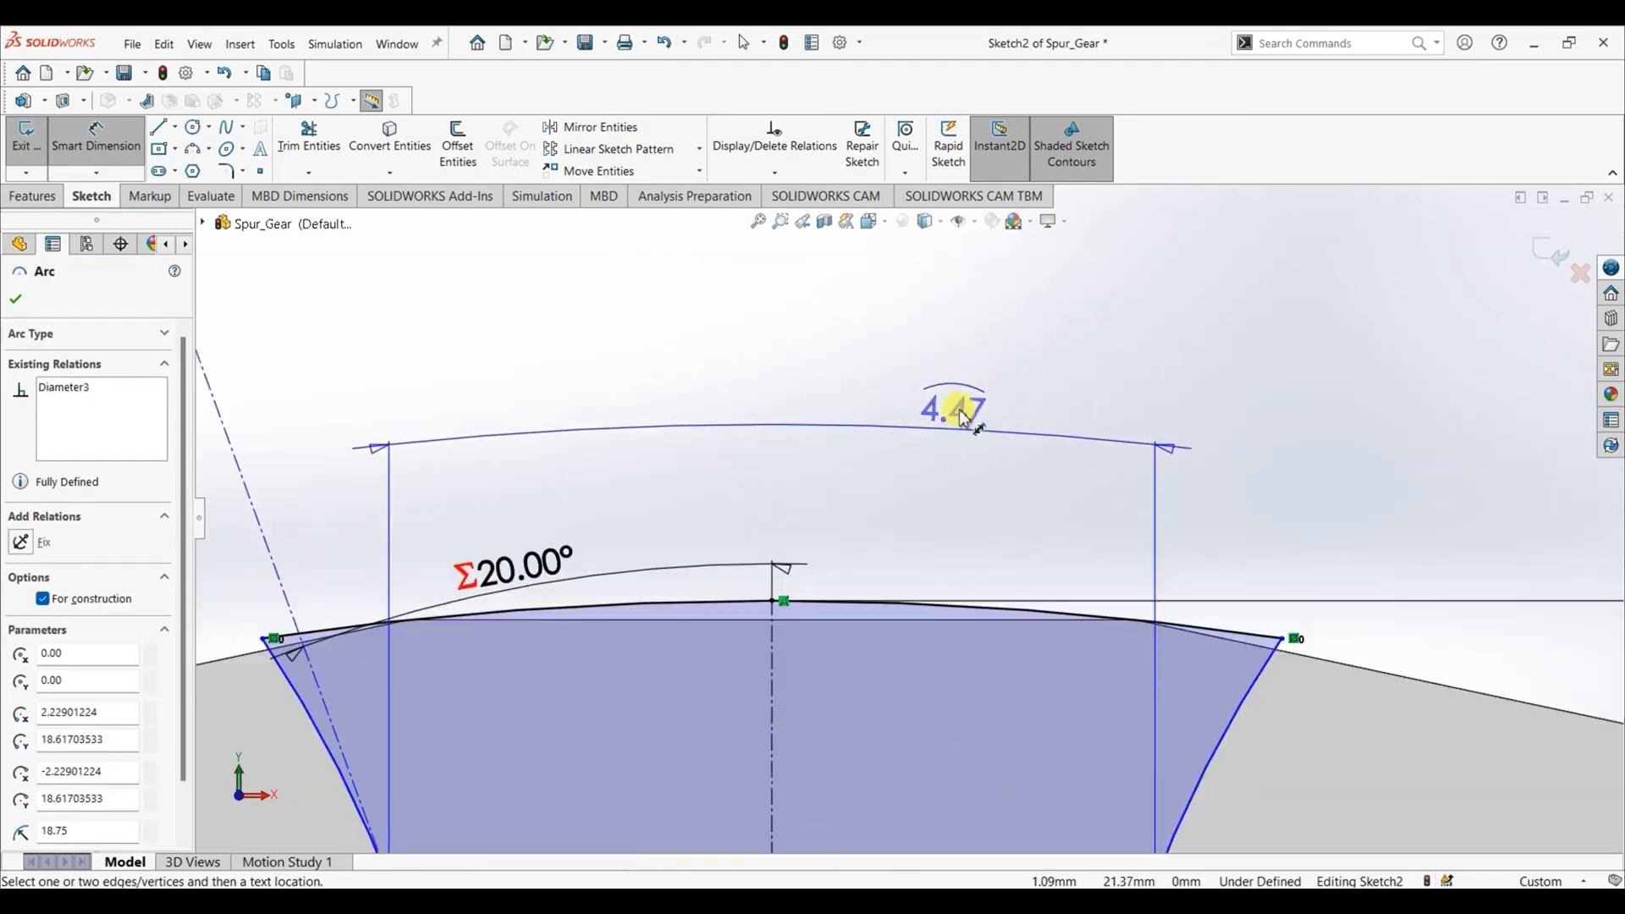
pyautogui.click(962, 415)
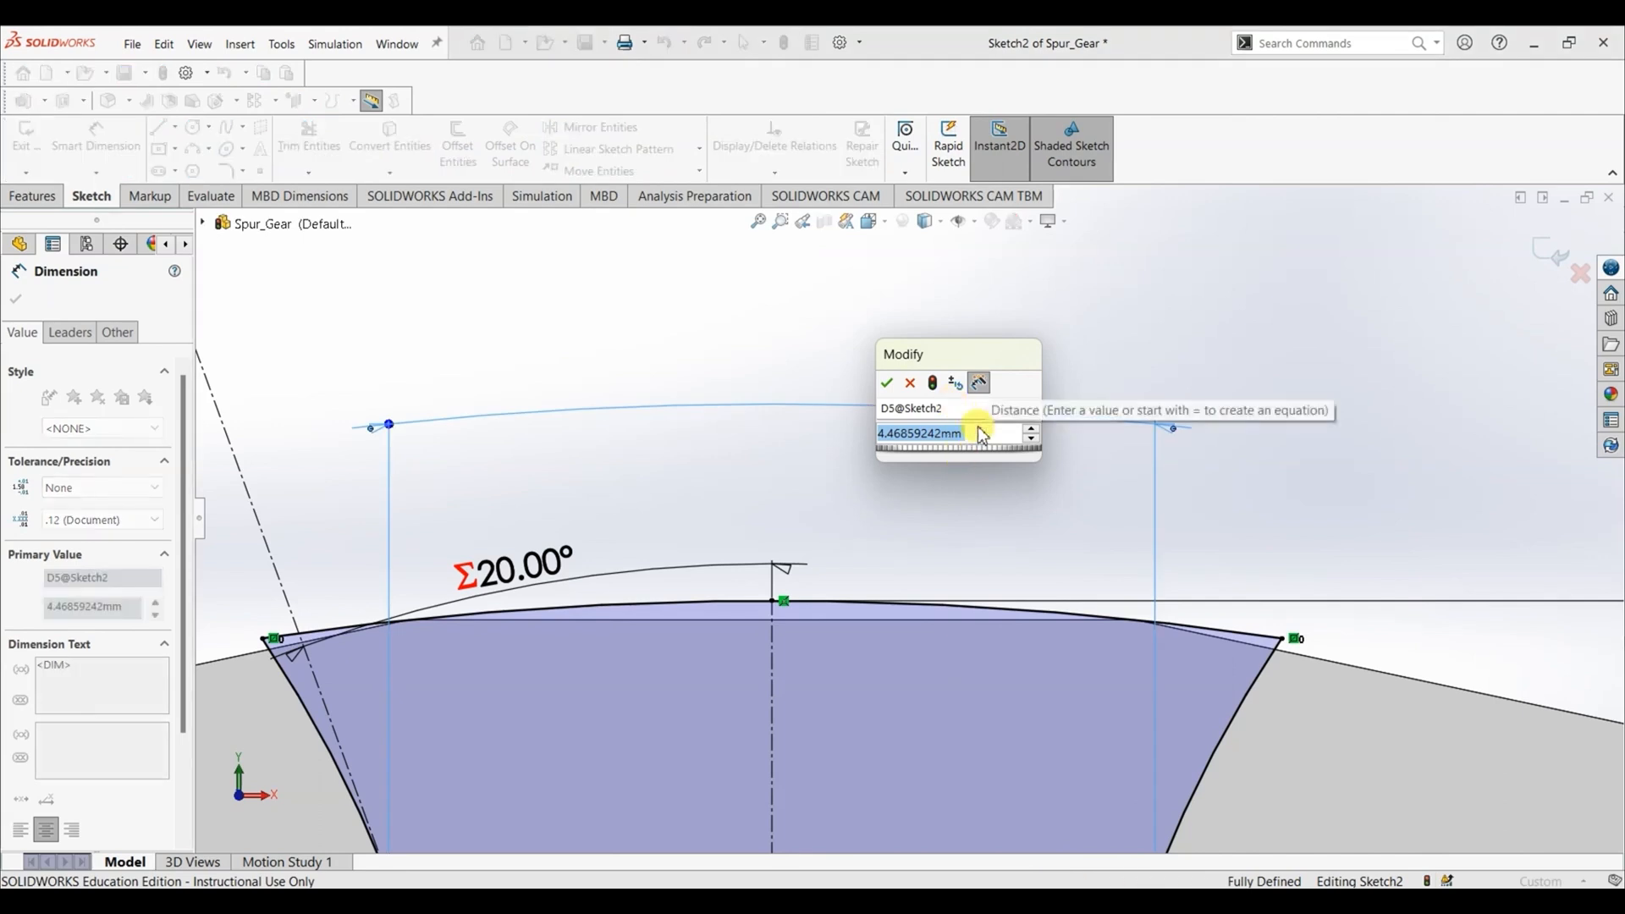
# - Drive the pitch arc's length dimension with the global variable "Arc Length"
pyautogui.write('=')
pyautogui.moveTo(1022, 458)
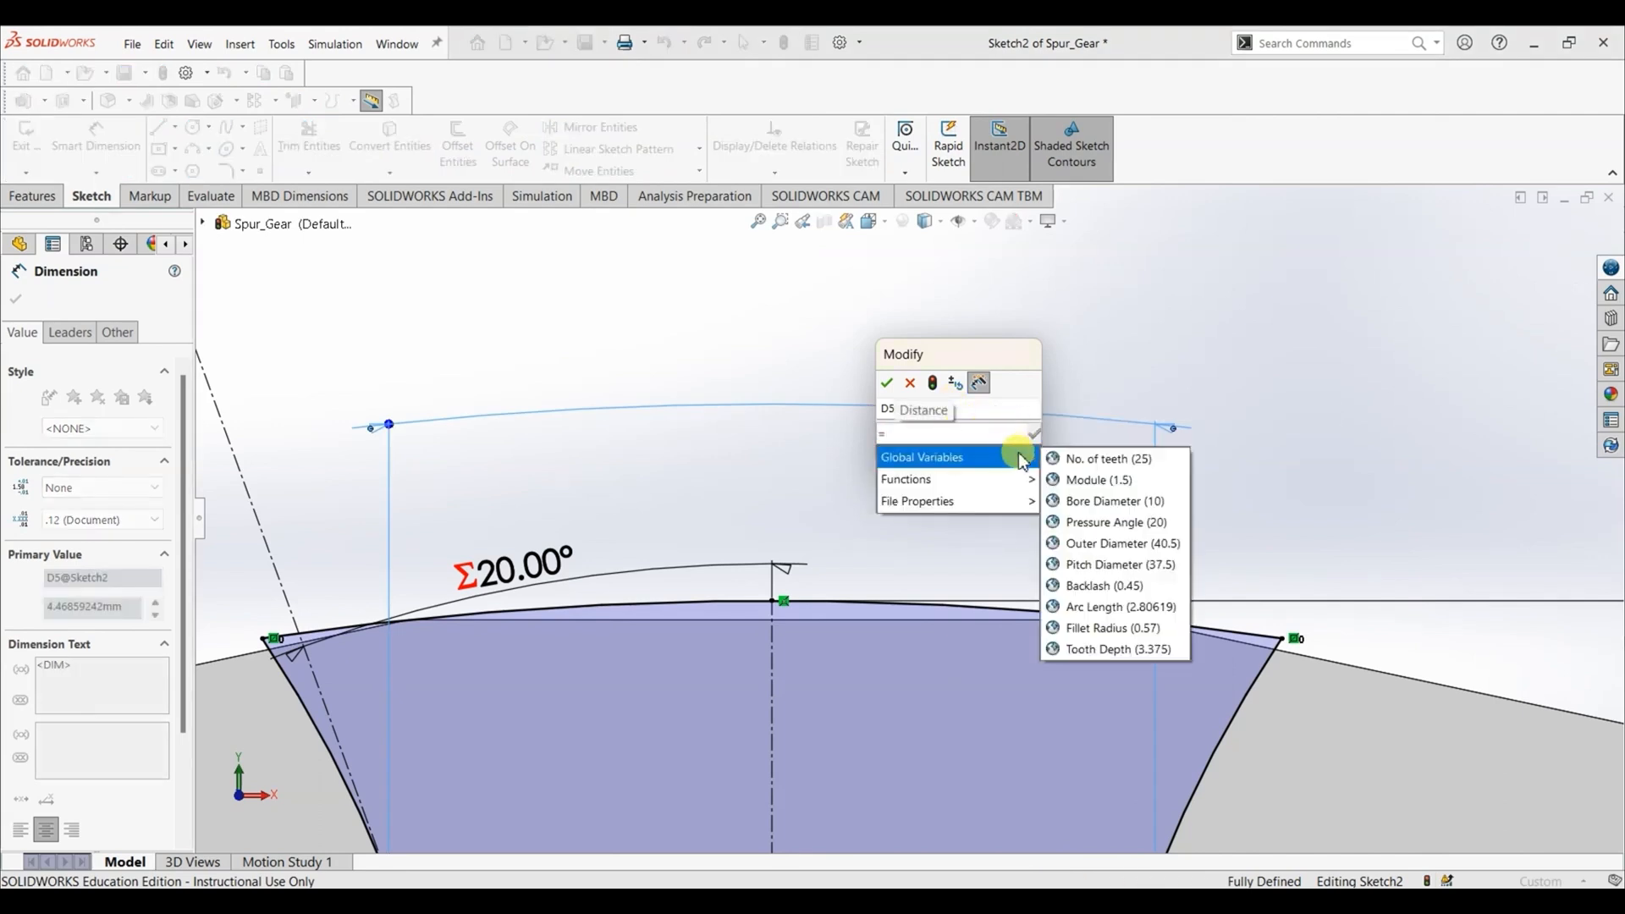
pyautogui.click(1089, 607)
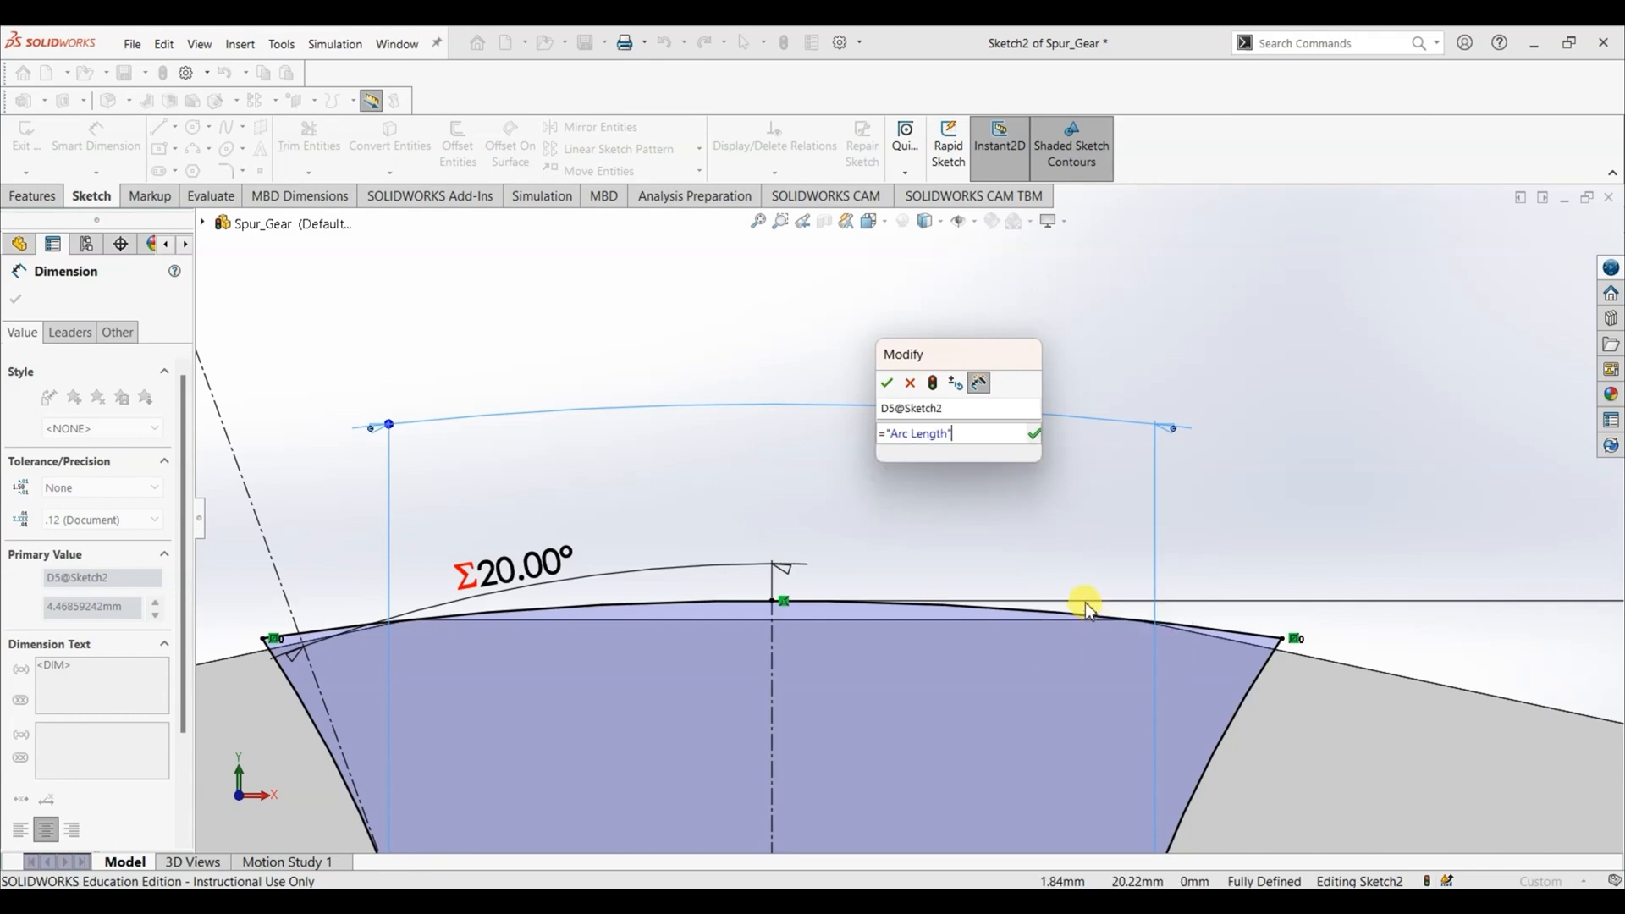
pyautogui.click(1035, 435)
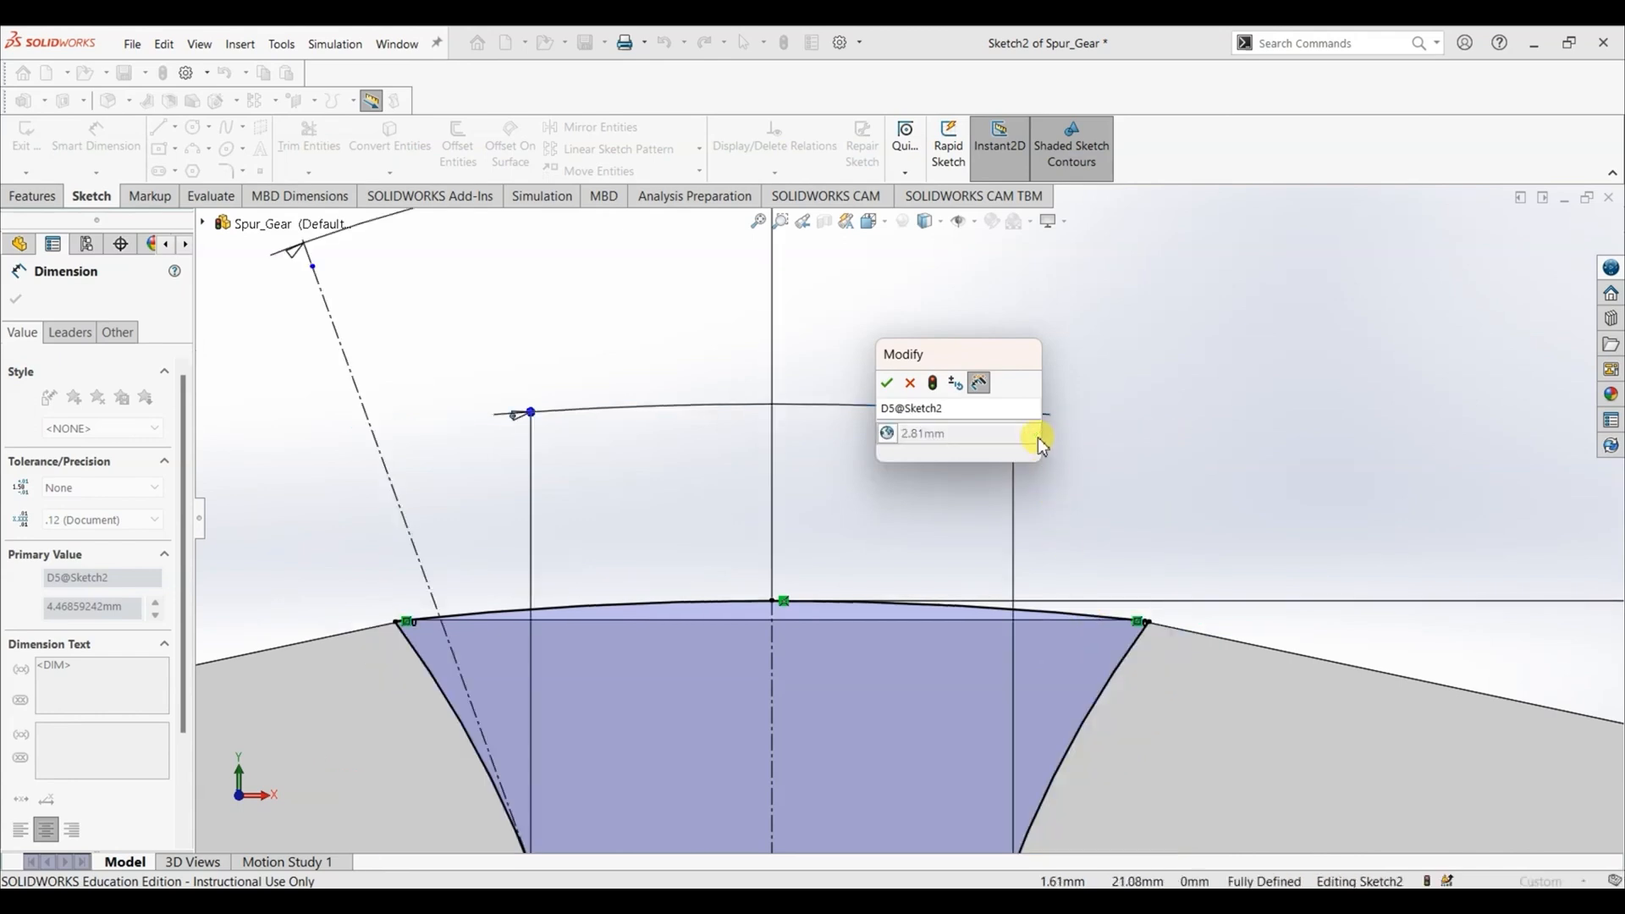
pyautogui.click(887, 385)
pyautogui.scroll(5, 1075, 499)
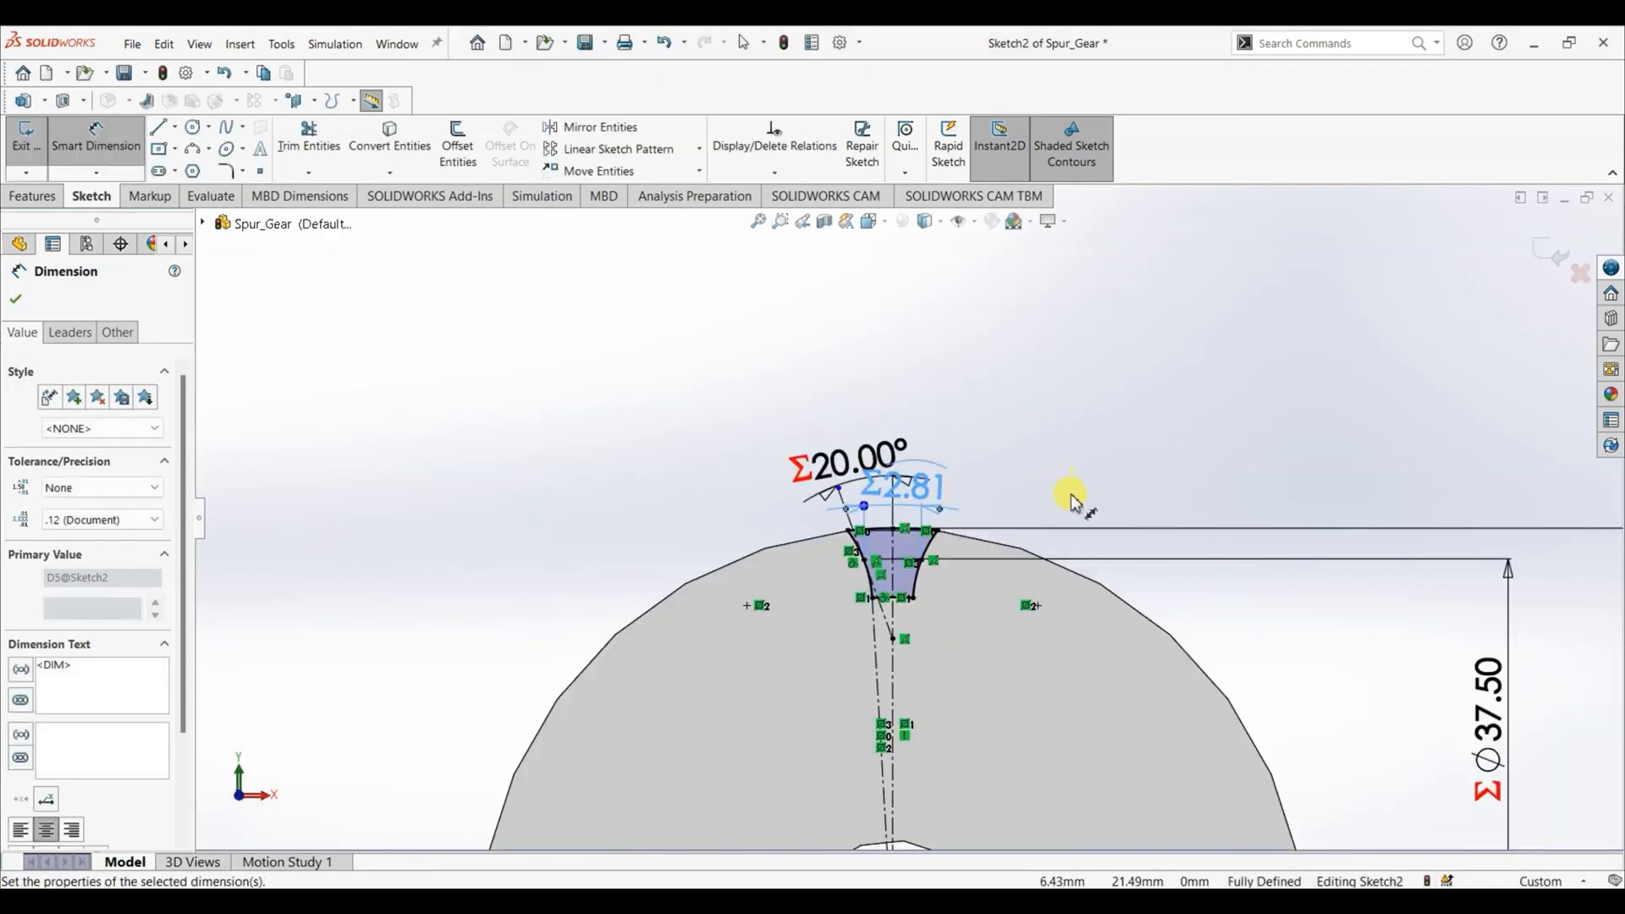
pyautogui.click(12, 301)
pyautogui.scroll(3, 913, 618)
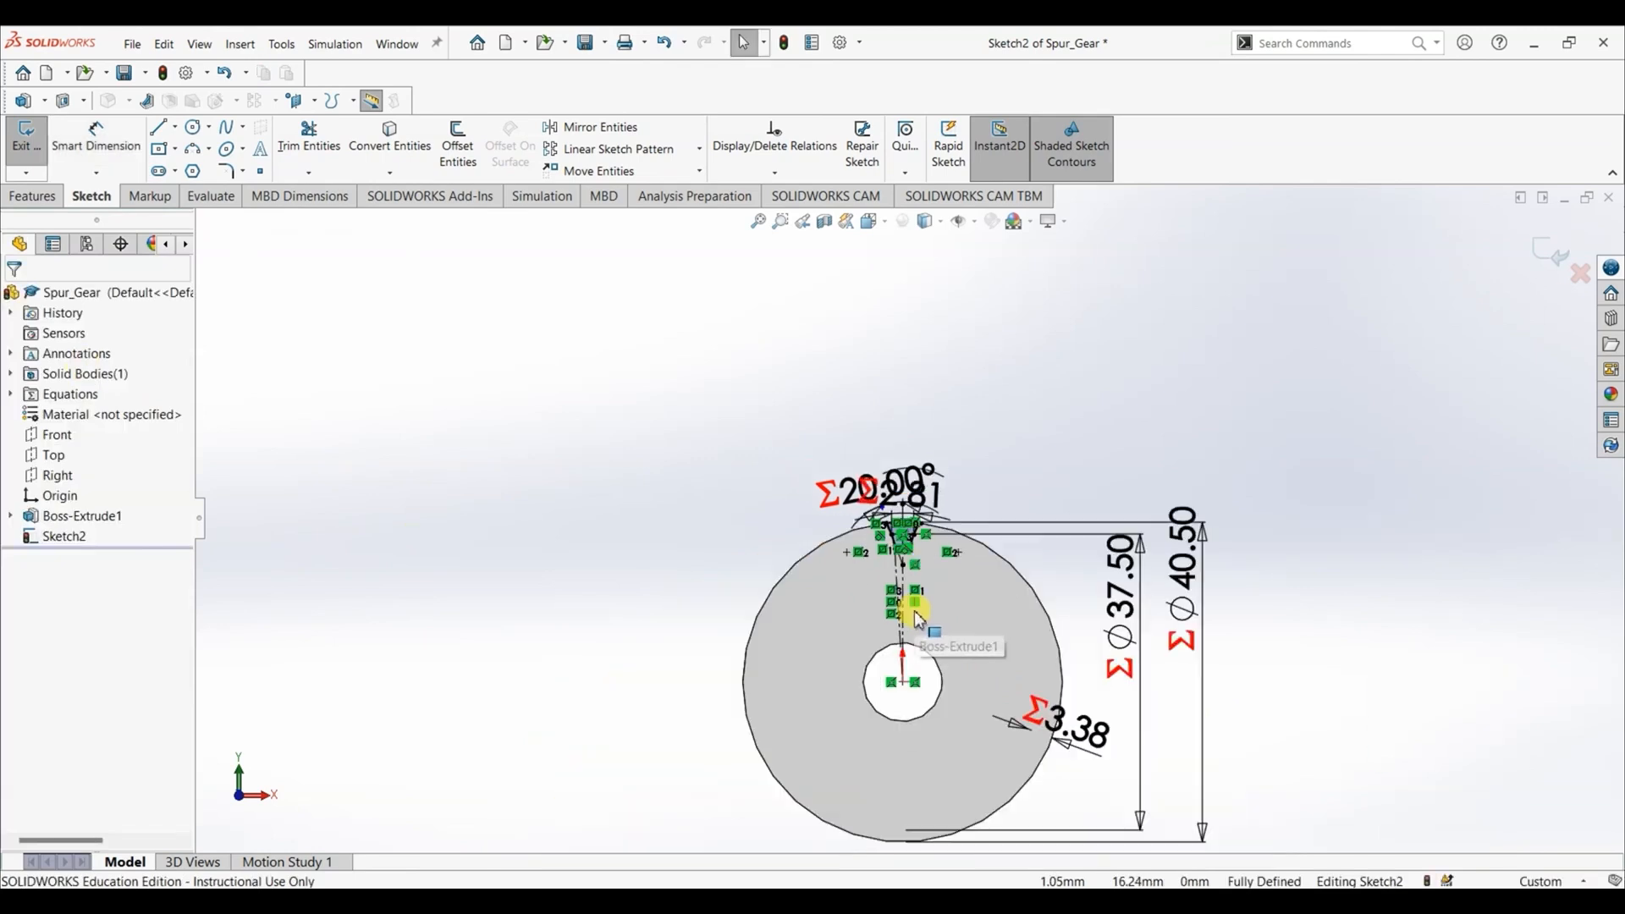
# - Cut-extrude the tooth-space profile Through All from the sketch plane of the gear blank
pyautogui.scroll(-2, 918, 624)
pyautogui.scroll(-3, 893, 481)
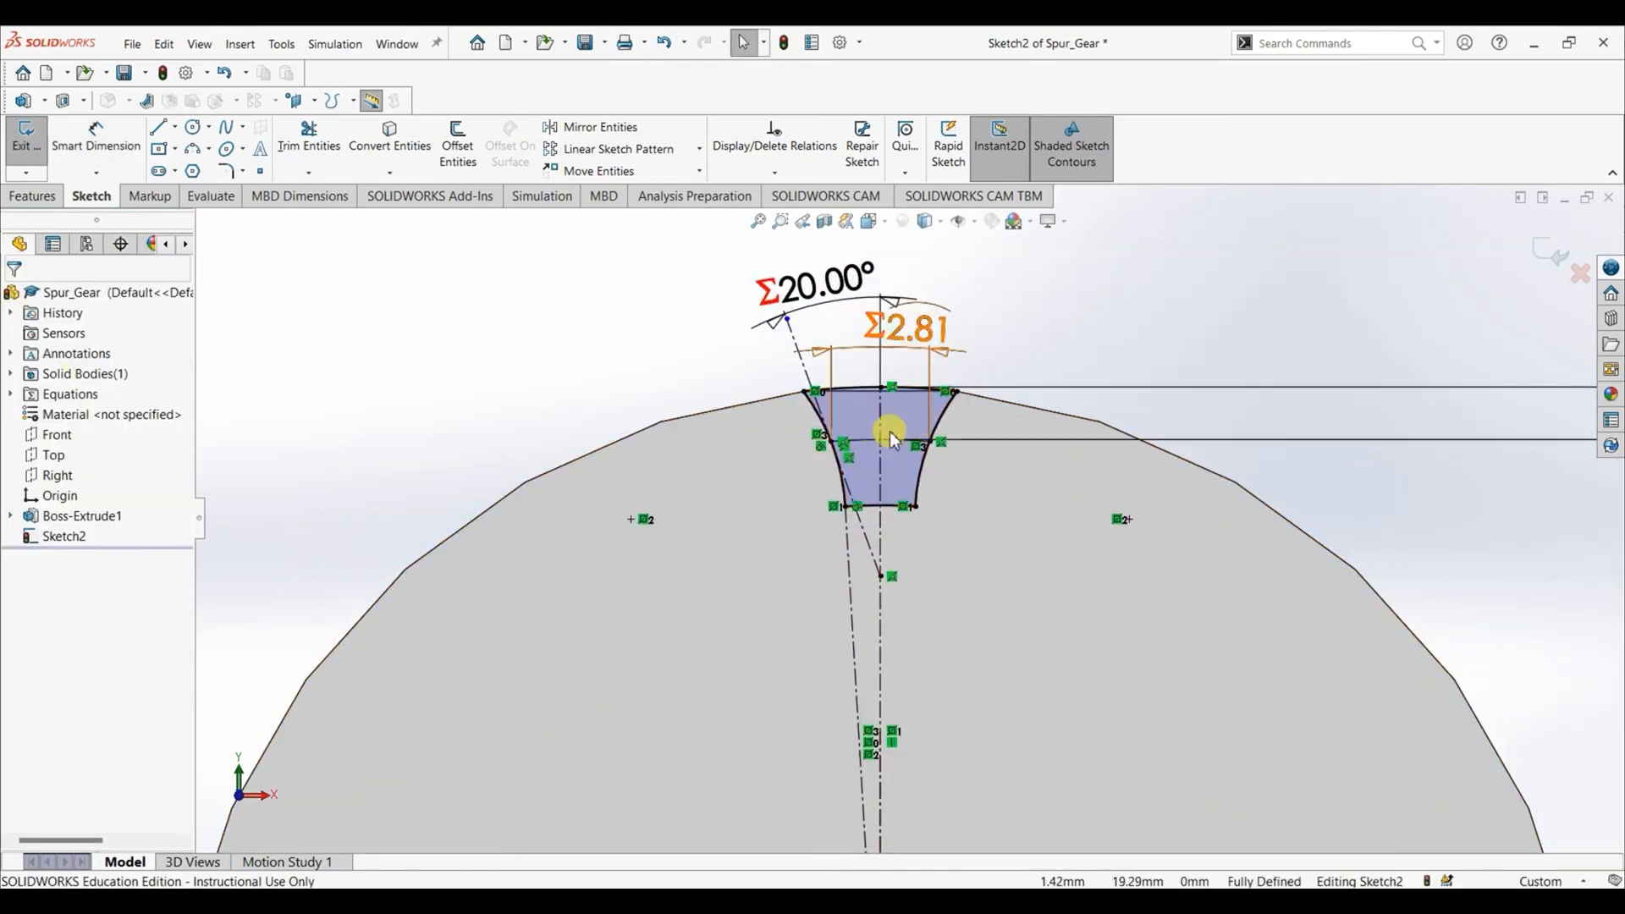
pyautogui.click(34, 196)
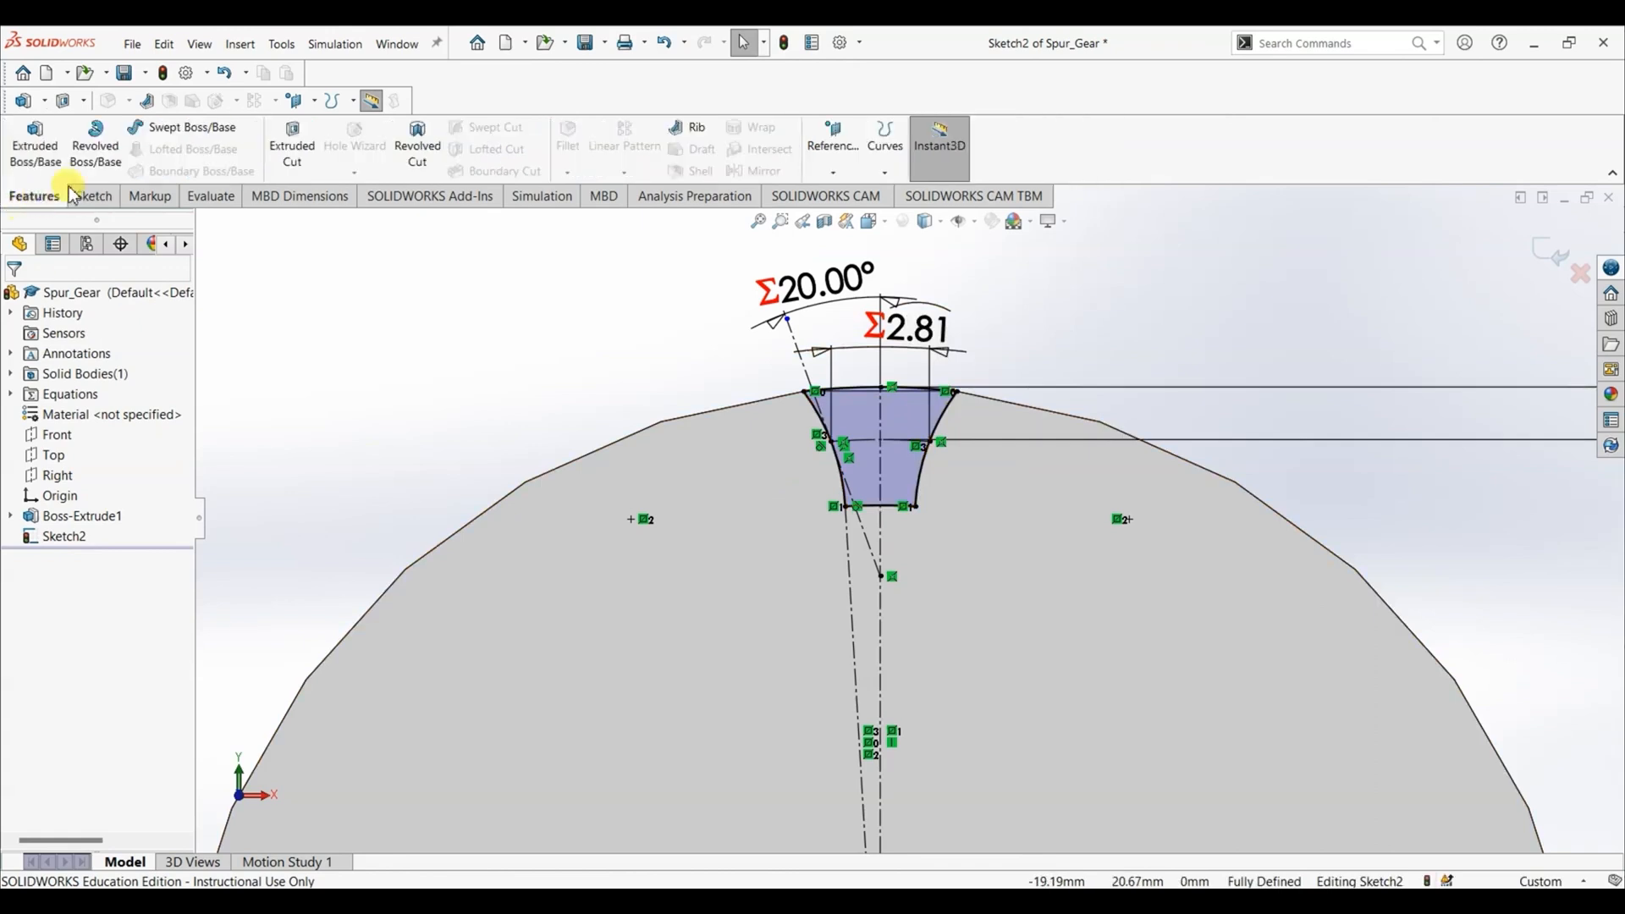
pyautogui.click(302, 148)
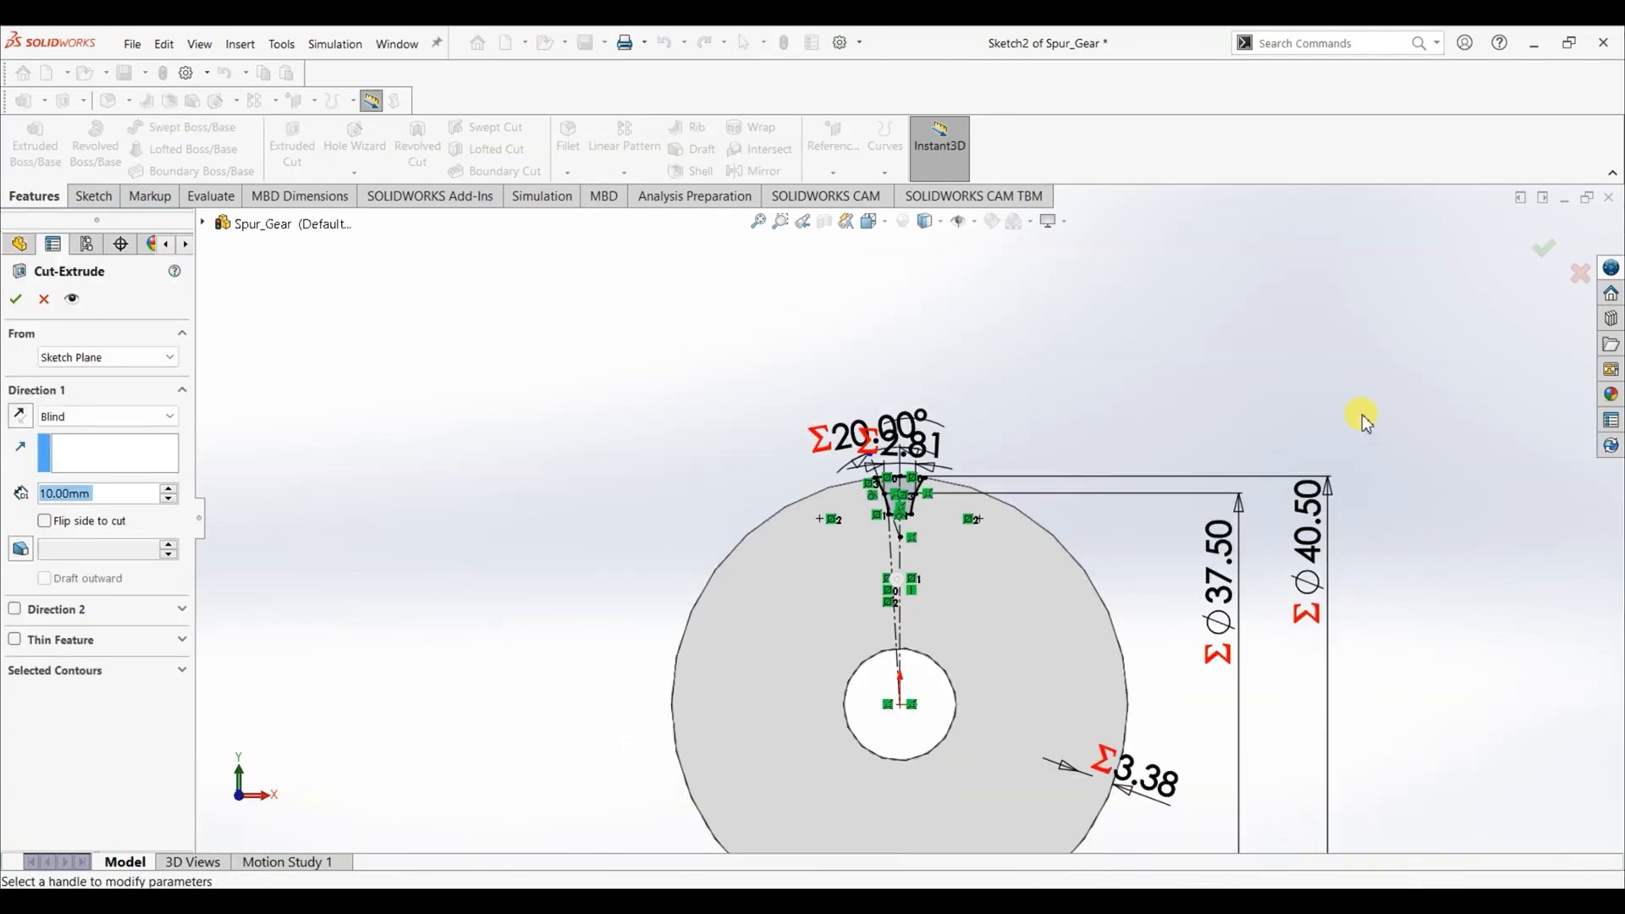
pyautogui.click(93, 422)
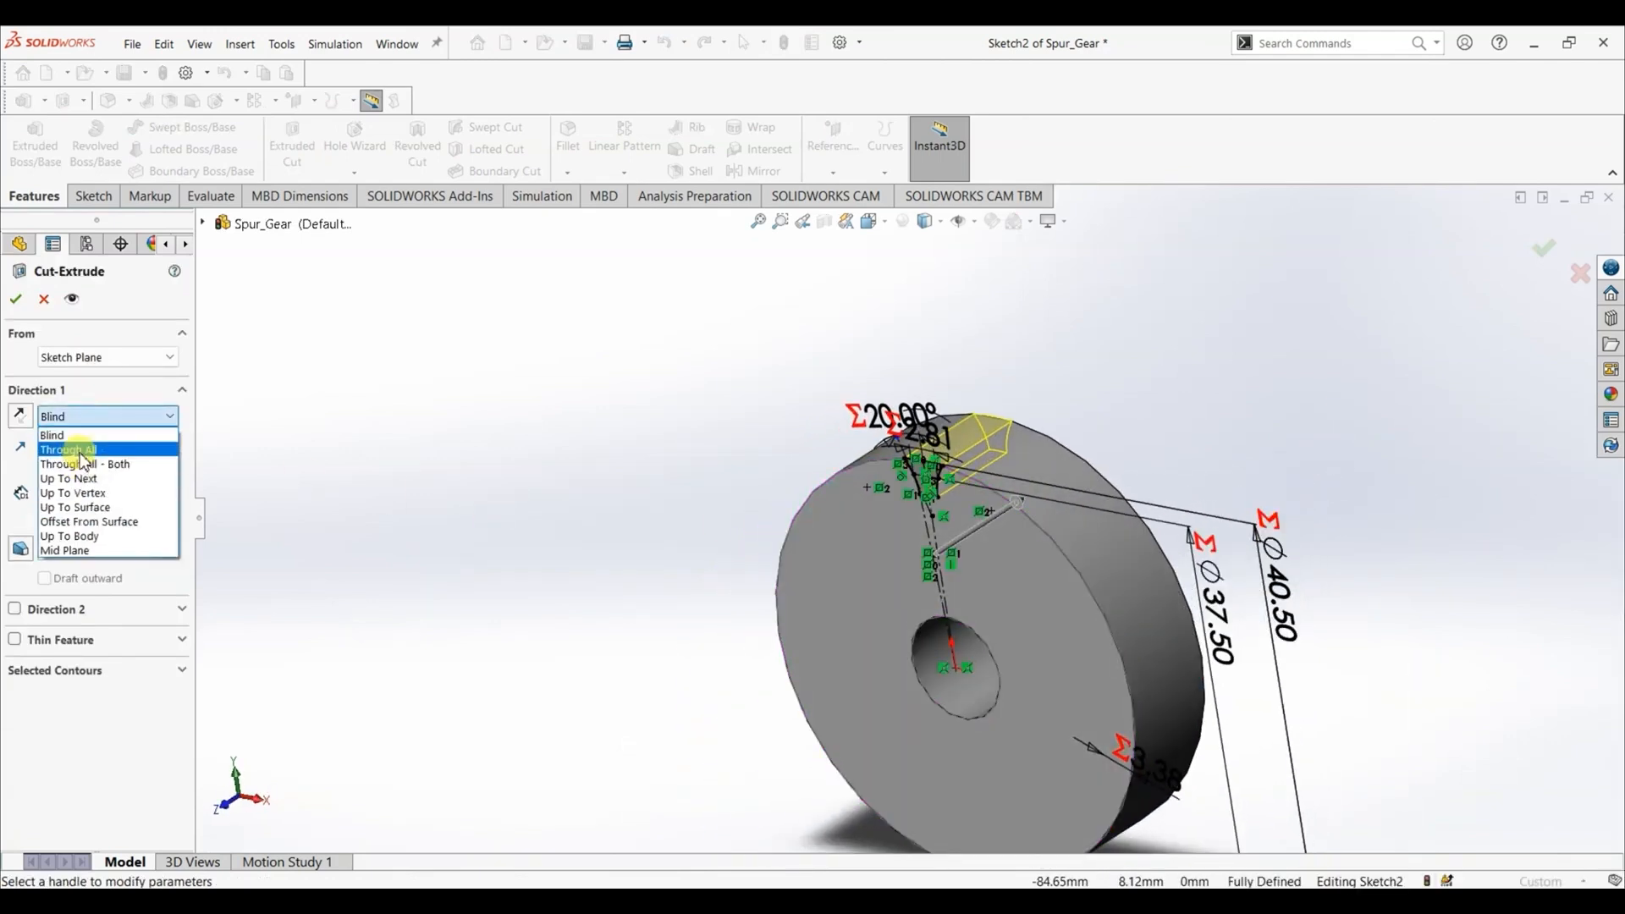
pyautogui.click(83, 449)
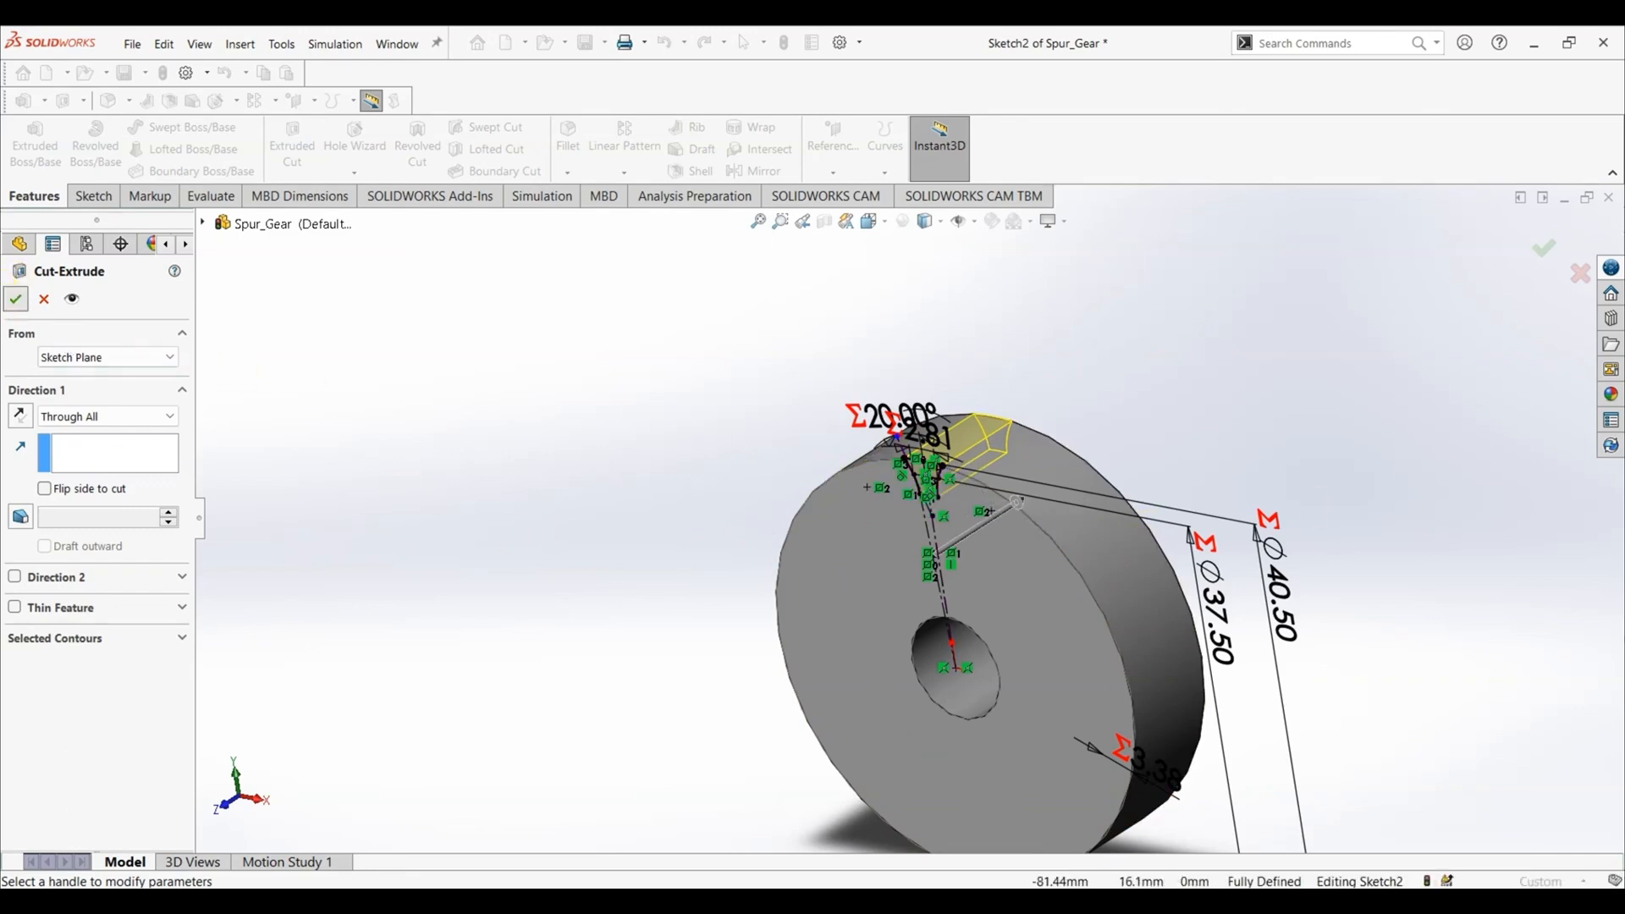
pyautogui.click(15, 298)
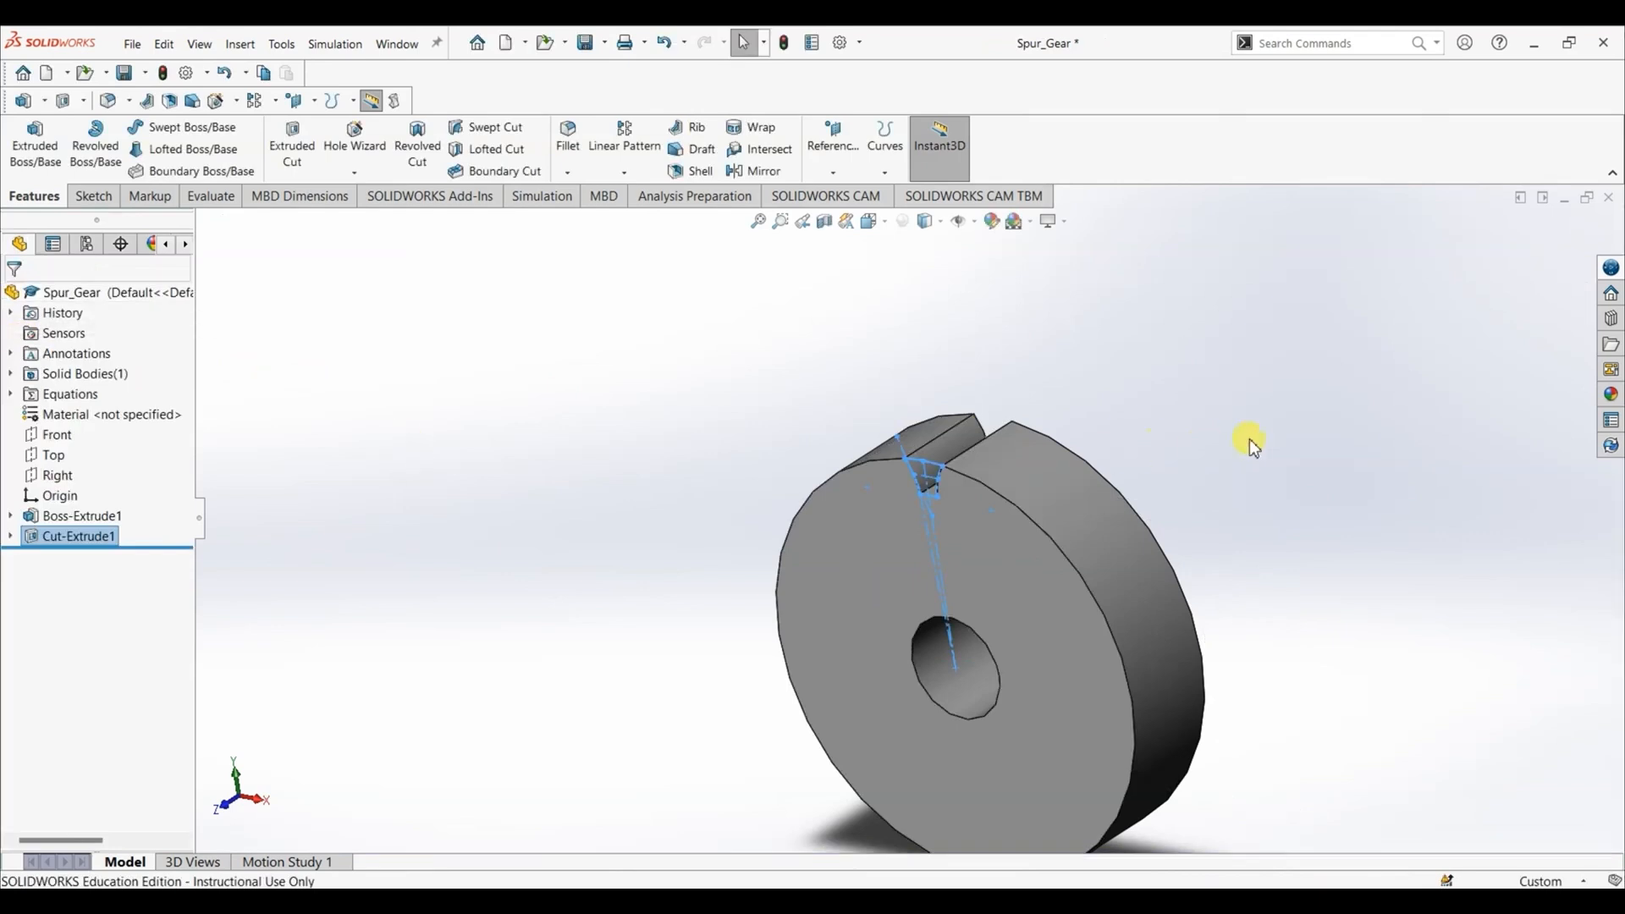
pyautogui.hotkey('ctrl', '1')
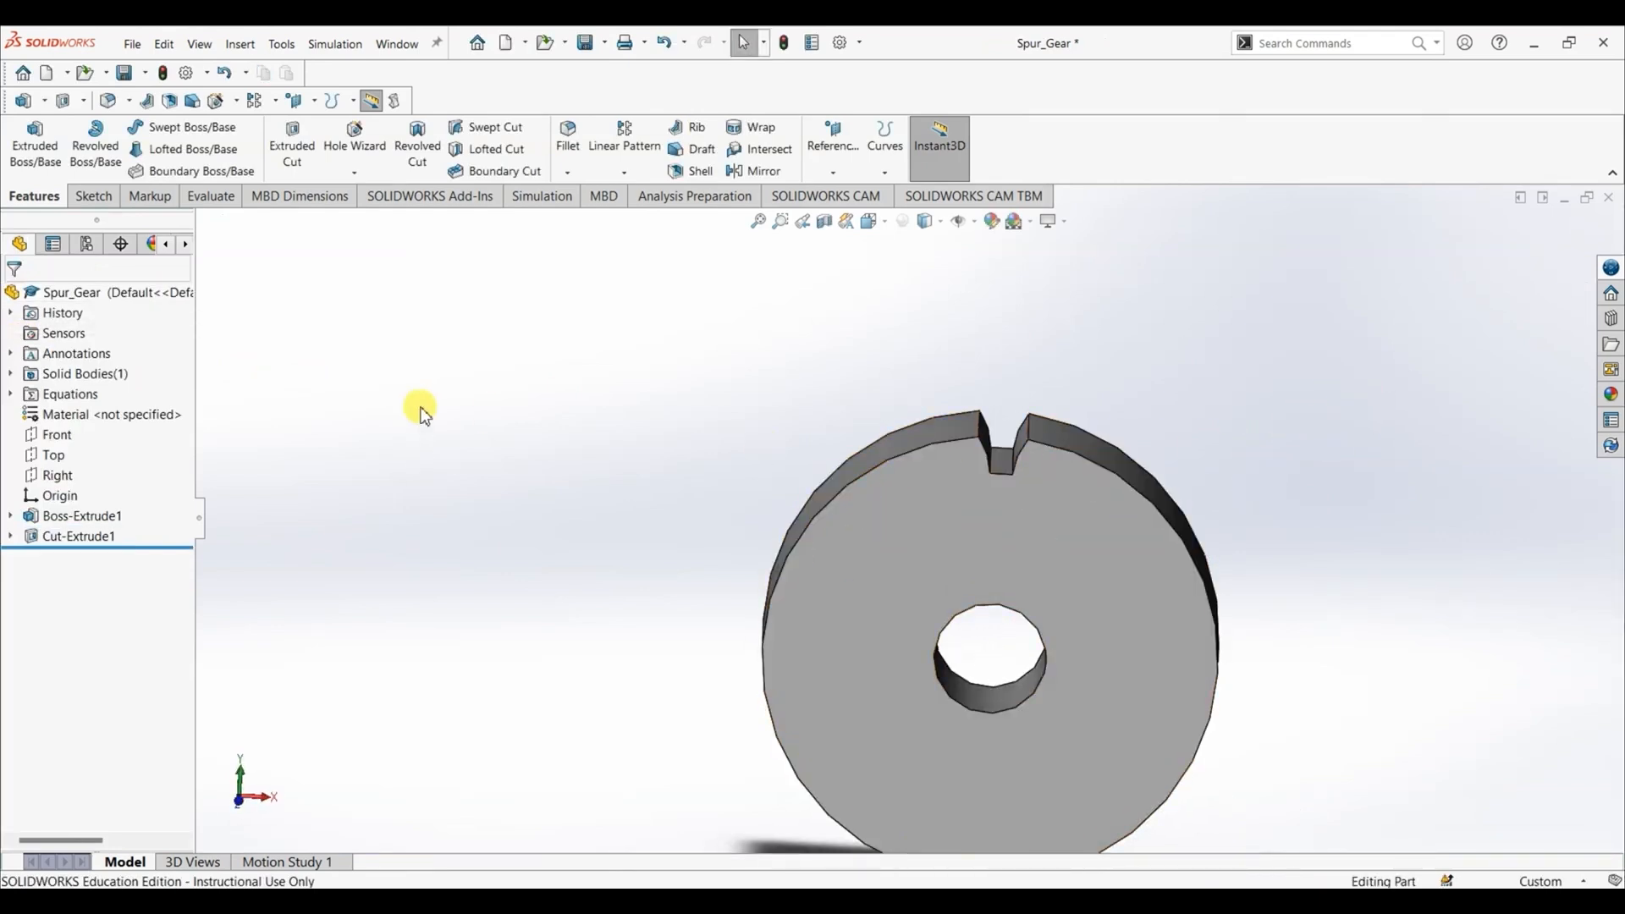
# - Start a constant size fillet on the two root edges where the flanks meet the floor of the tooth-space cut
pyautogui.click(568, 136)
pyautogui.moveTo(1253, 359); pyautogui.dragTo(1198, 453, button='middle')
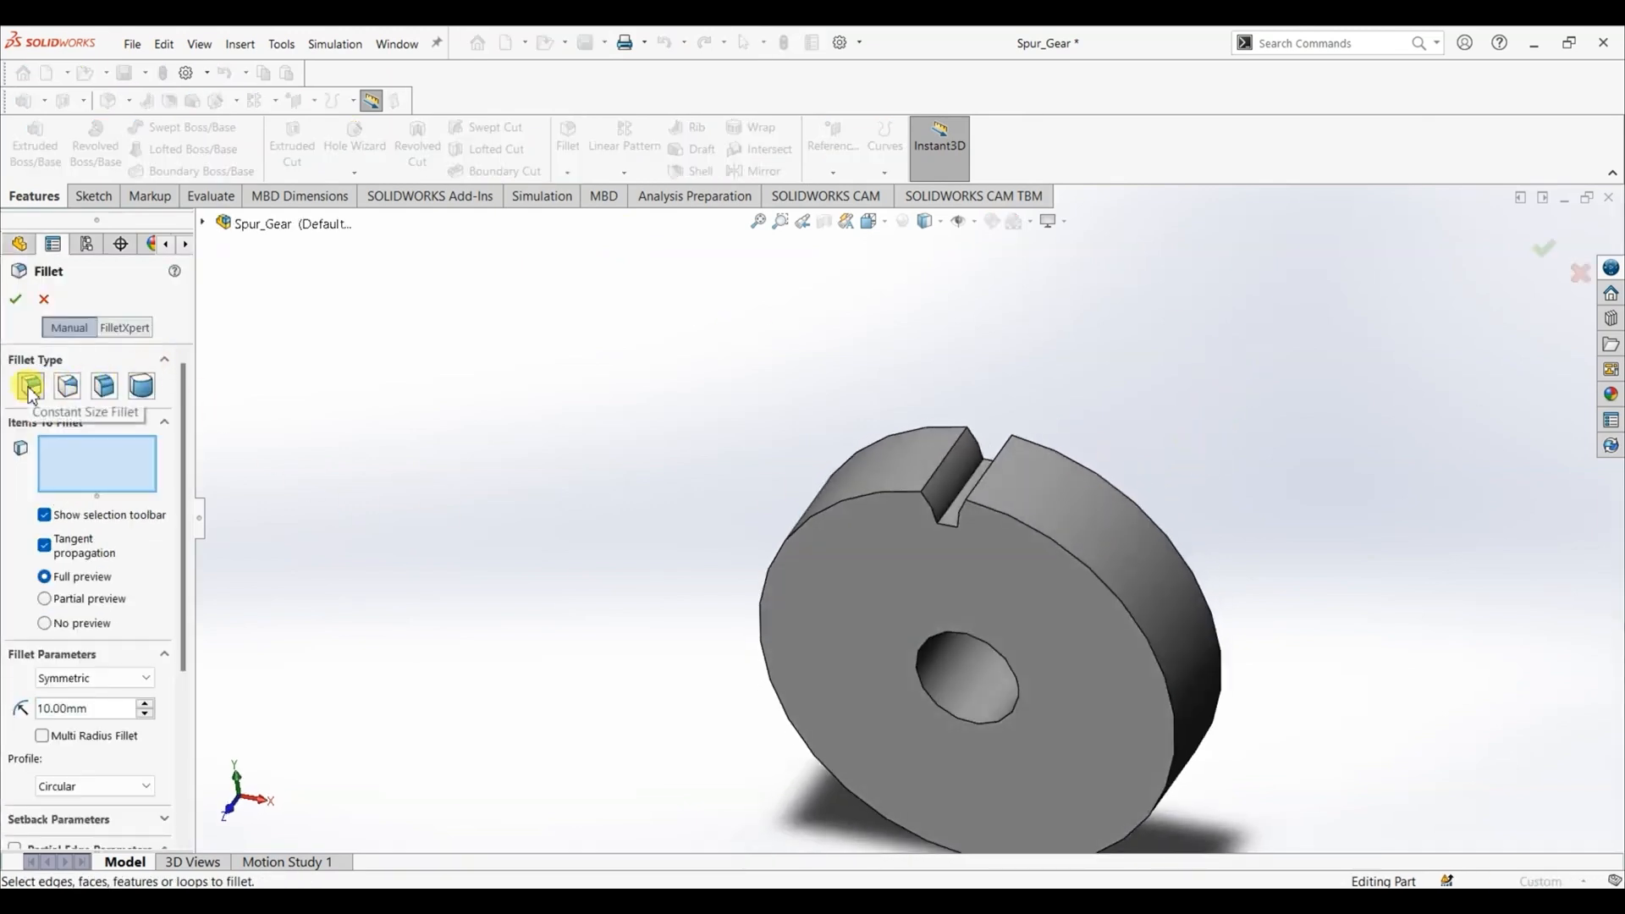
pyautogui.scroll(-6, 943, 520)
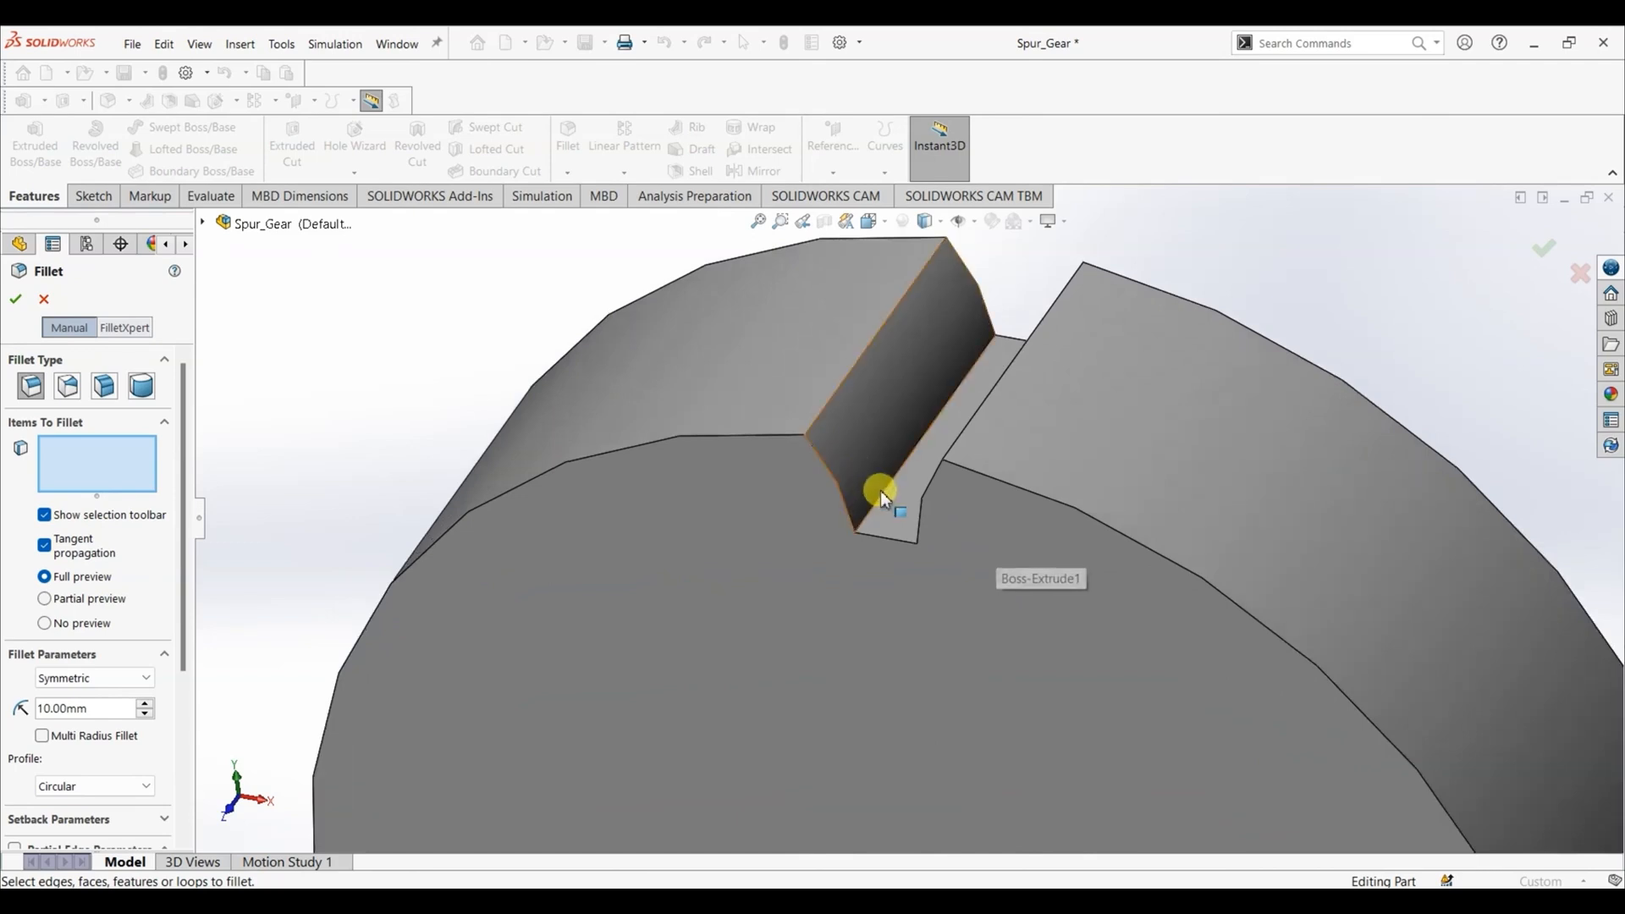
pyautogui.click(883, 492)
pyautogui.scroll(6, 1322, 582)
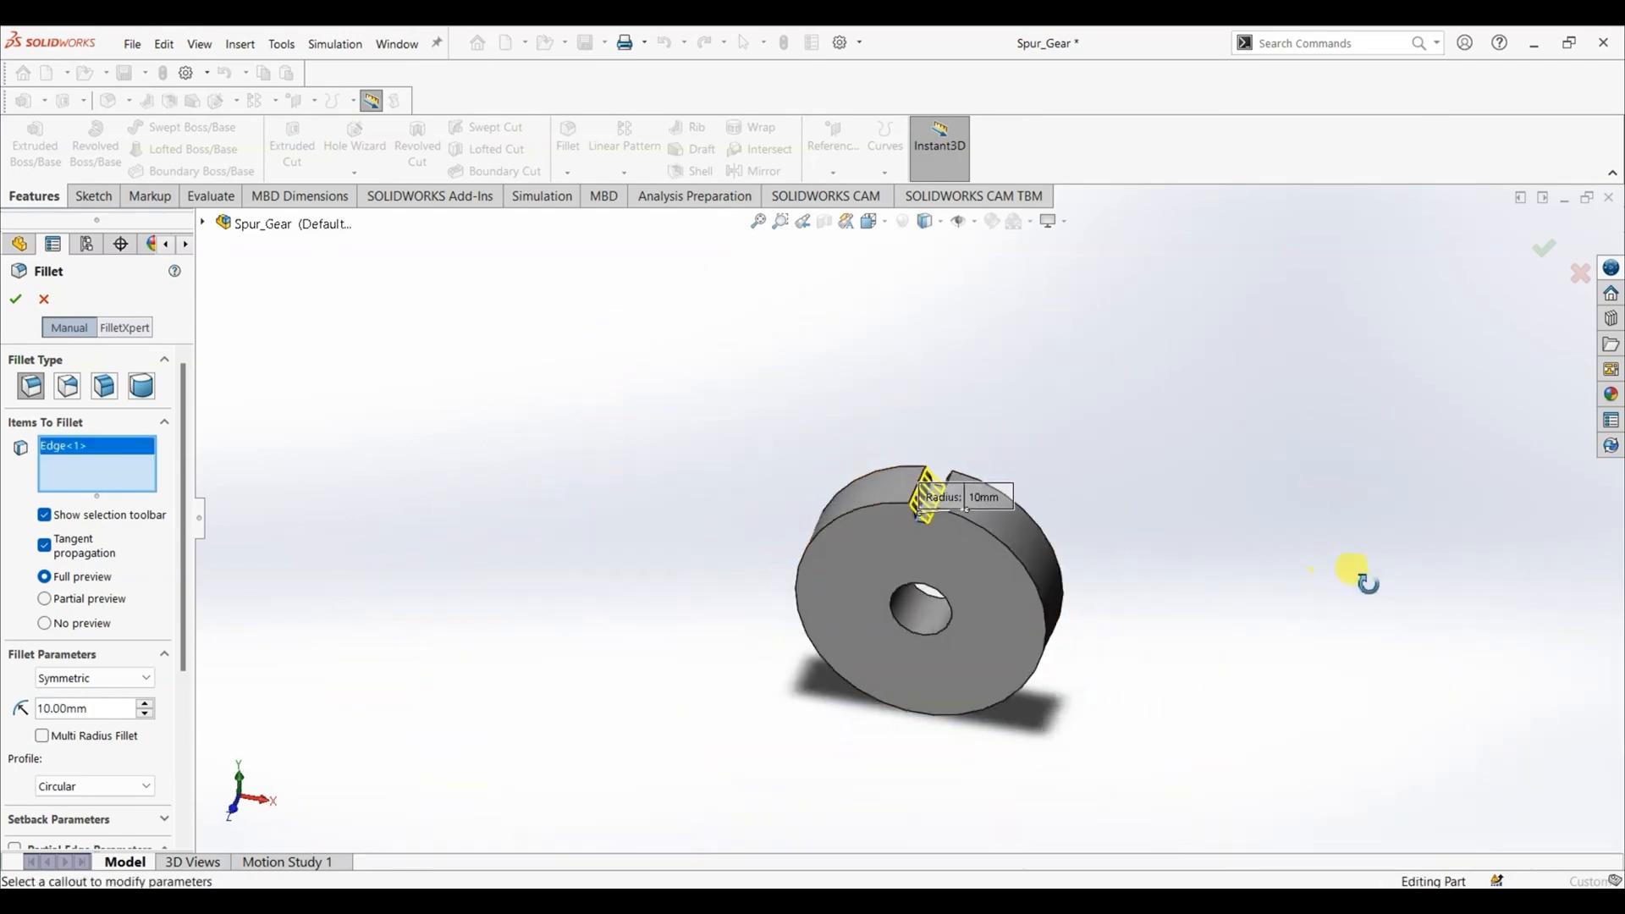
pyautogui.scroll(-8, 974, 520)
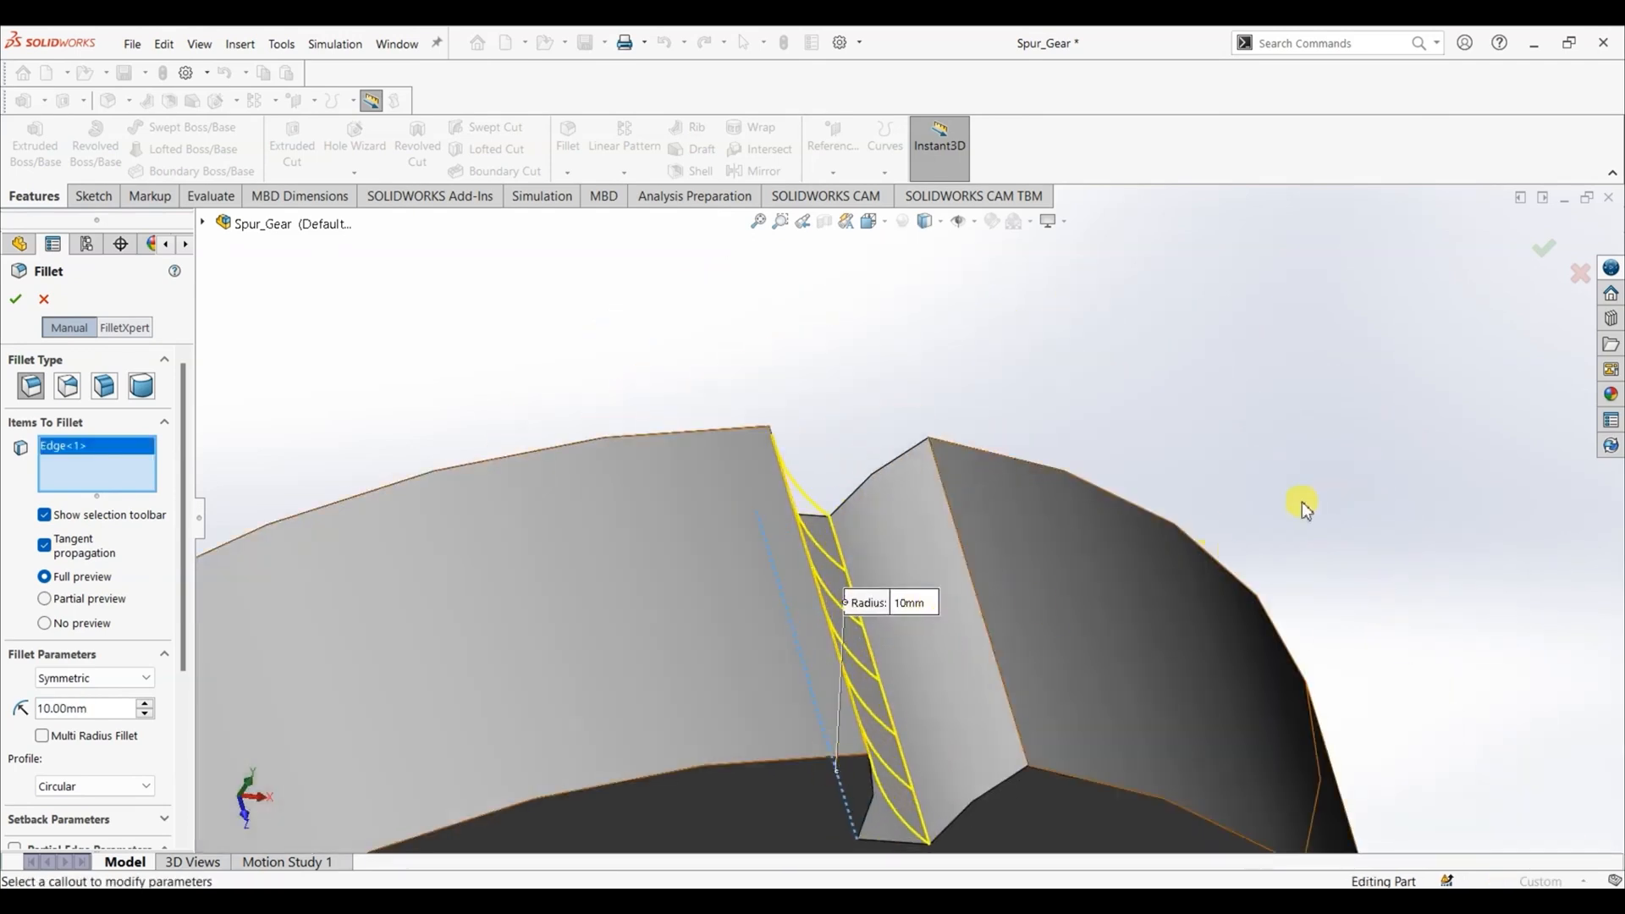
pyautogui.moveTo(1302, 503); pyautogui.dragTo(1275, 459, button='middle')
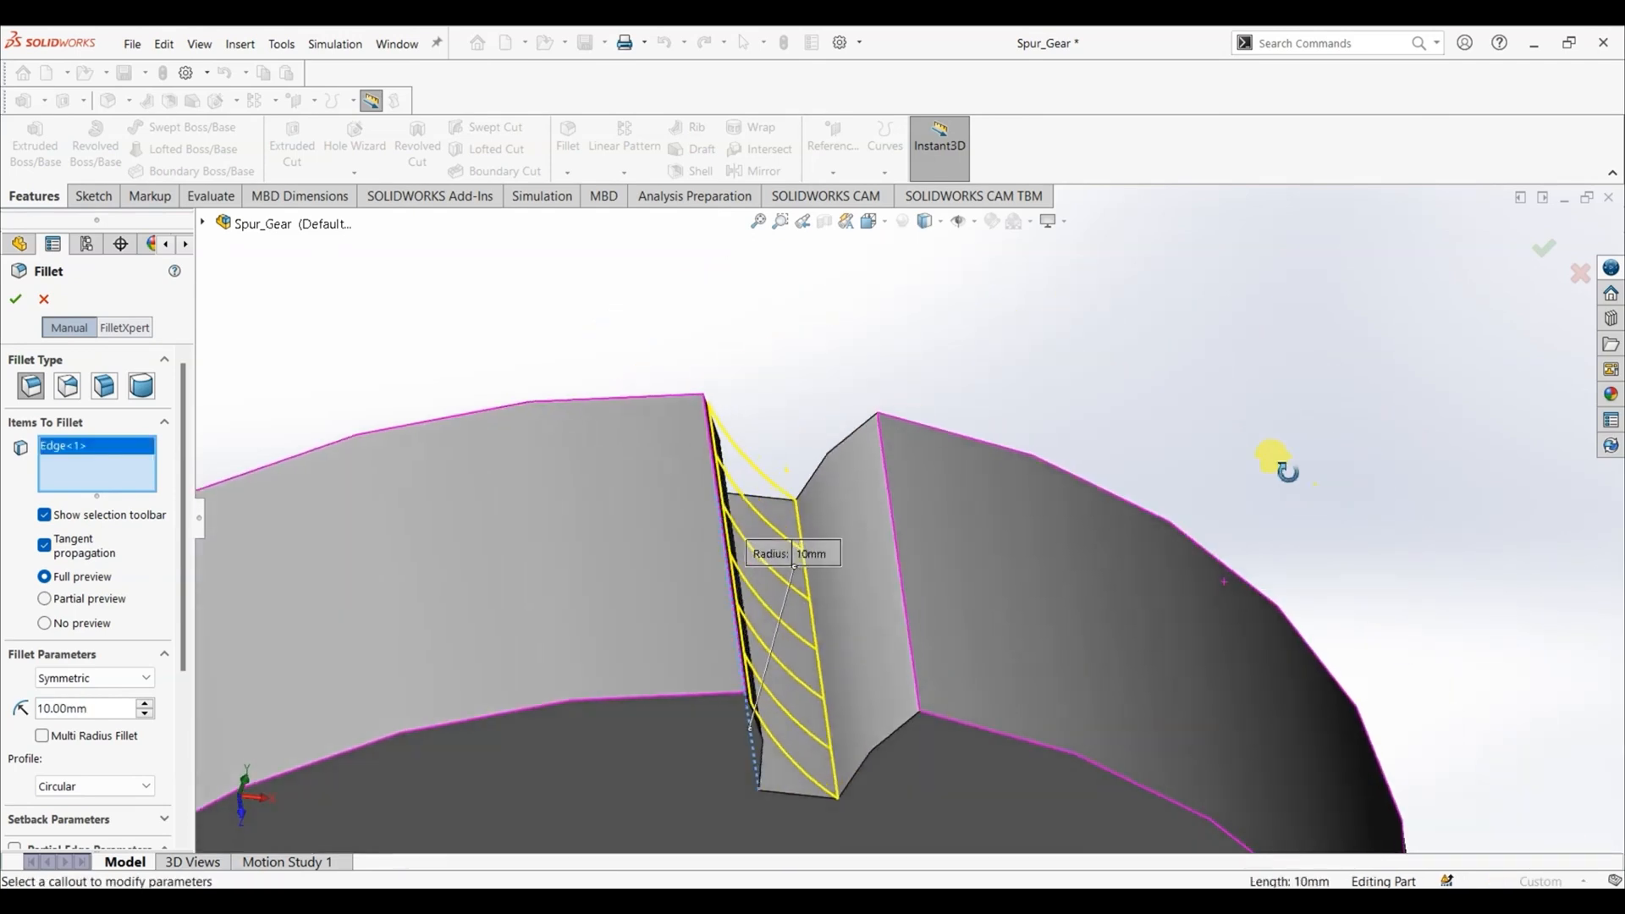
pyautogui.scroll(3, 831, 735)
pyautogui.click(832, 734)
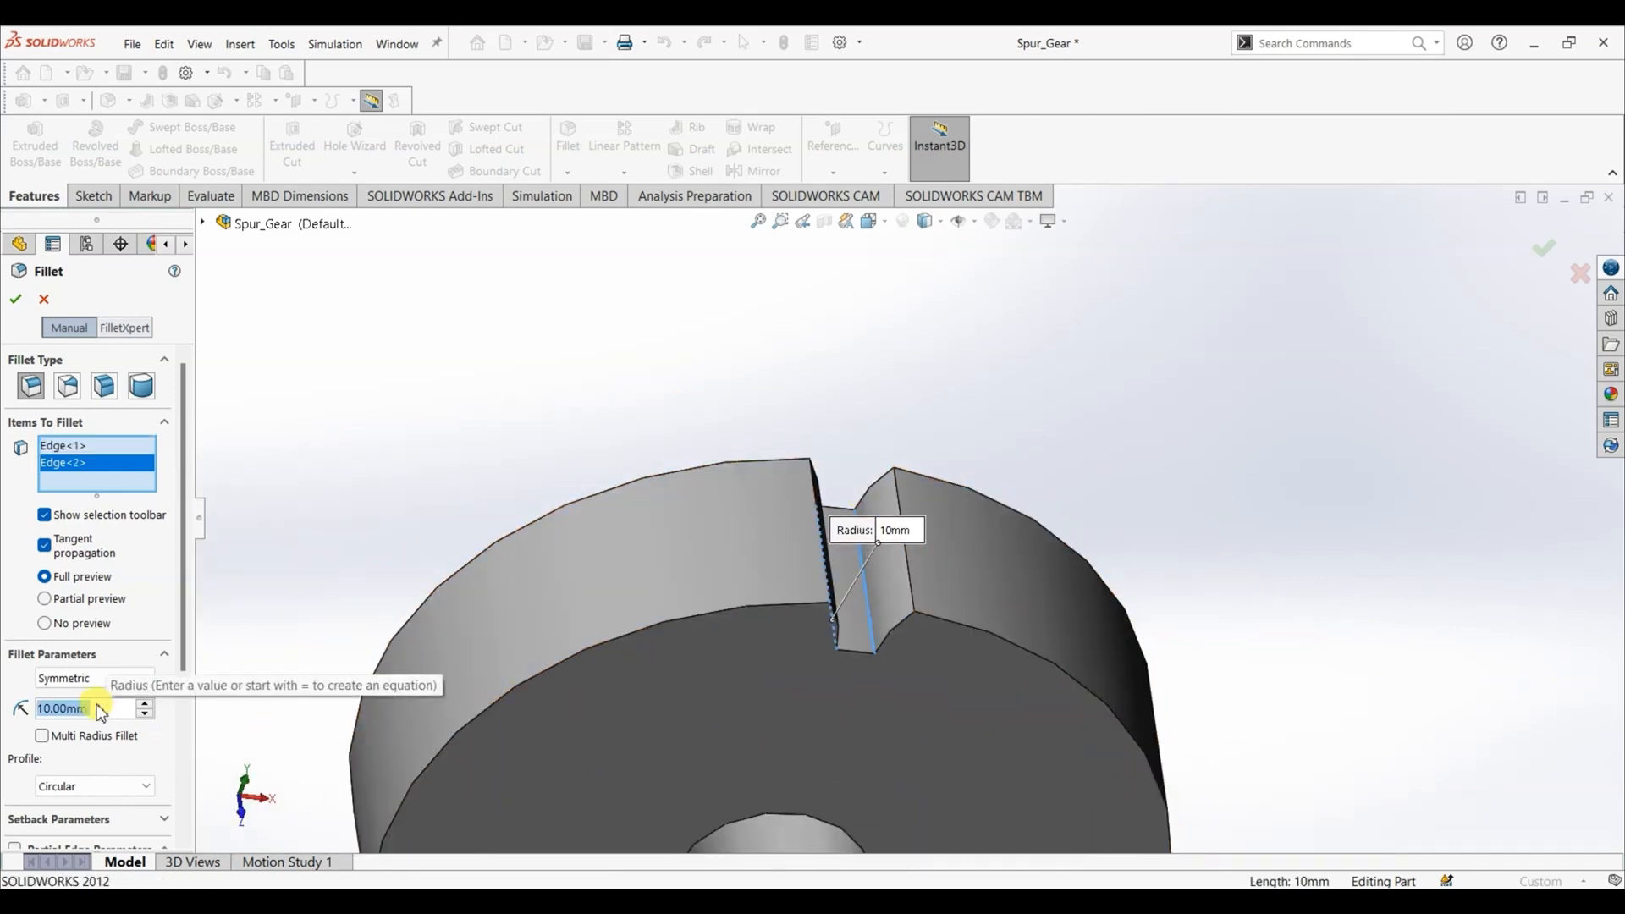
# - Drive the root fillet radius with the global variable "Fillet Radius" and apply the fillet
pyautogui.write('=')
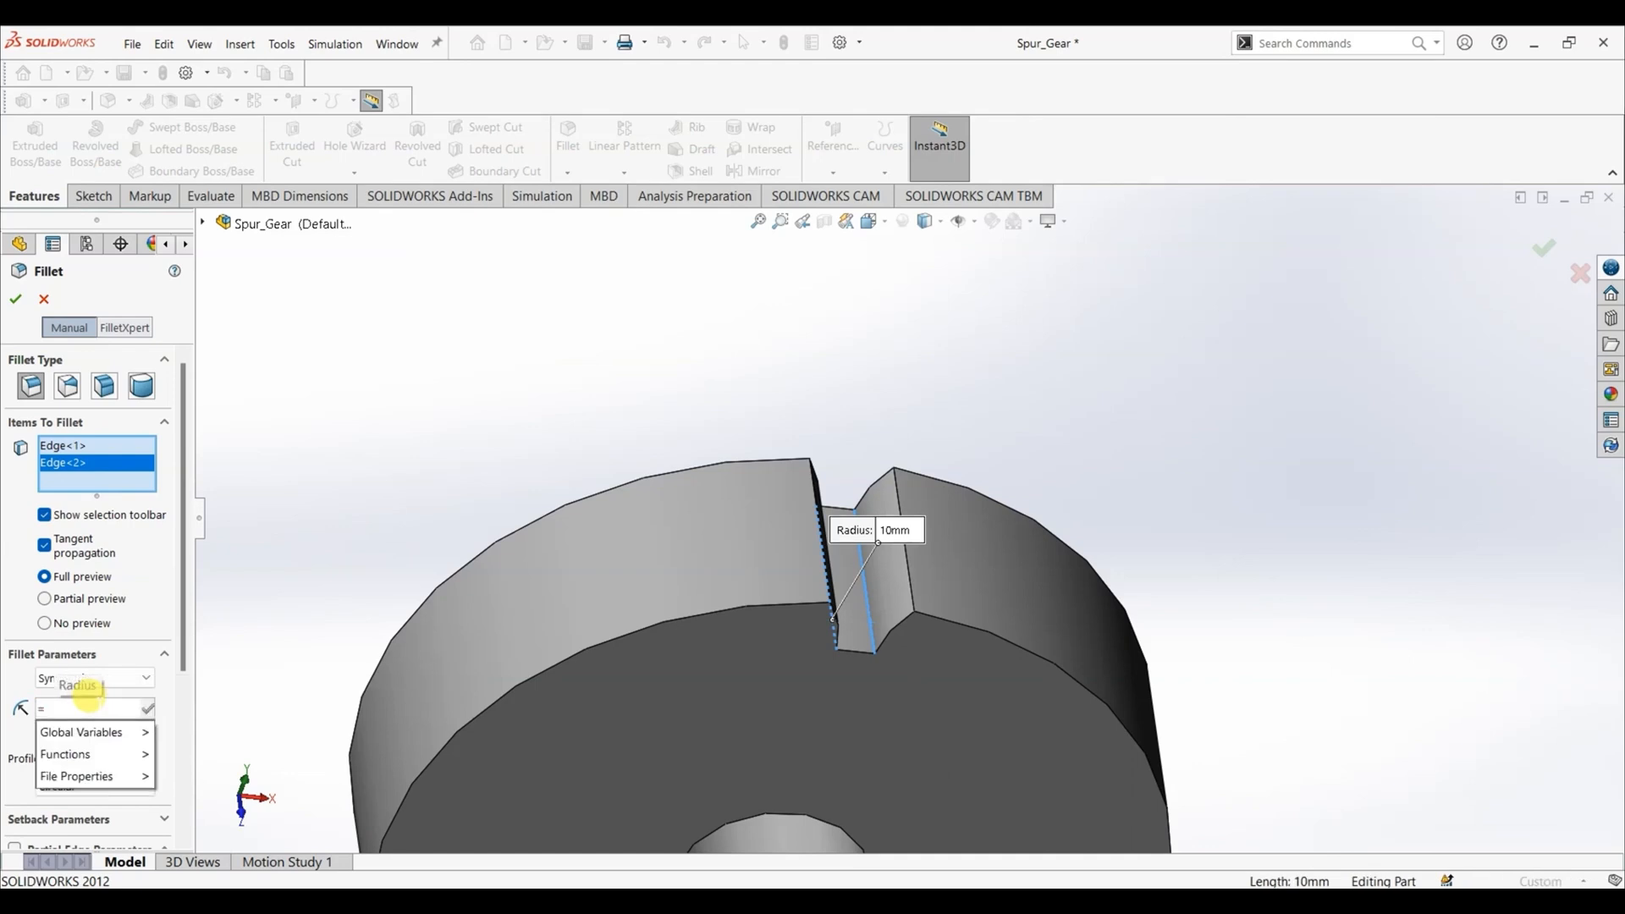
pyautogui.moveTo(106, 733)
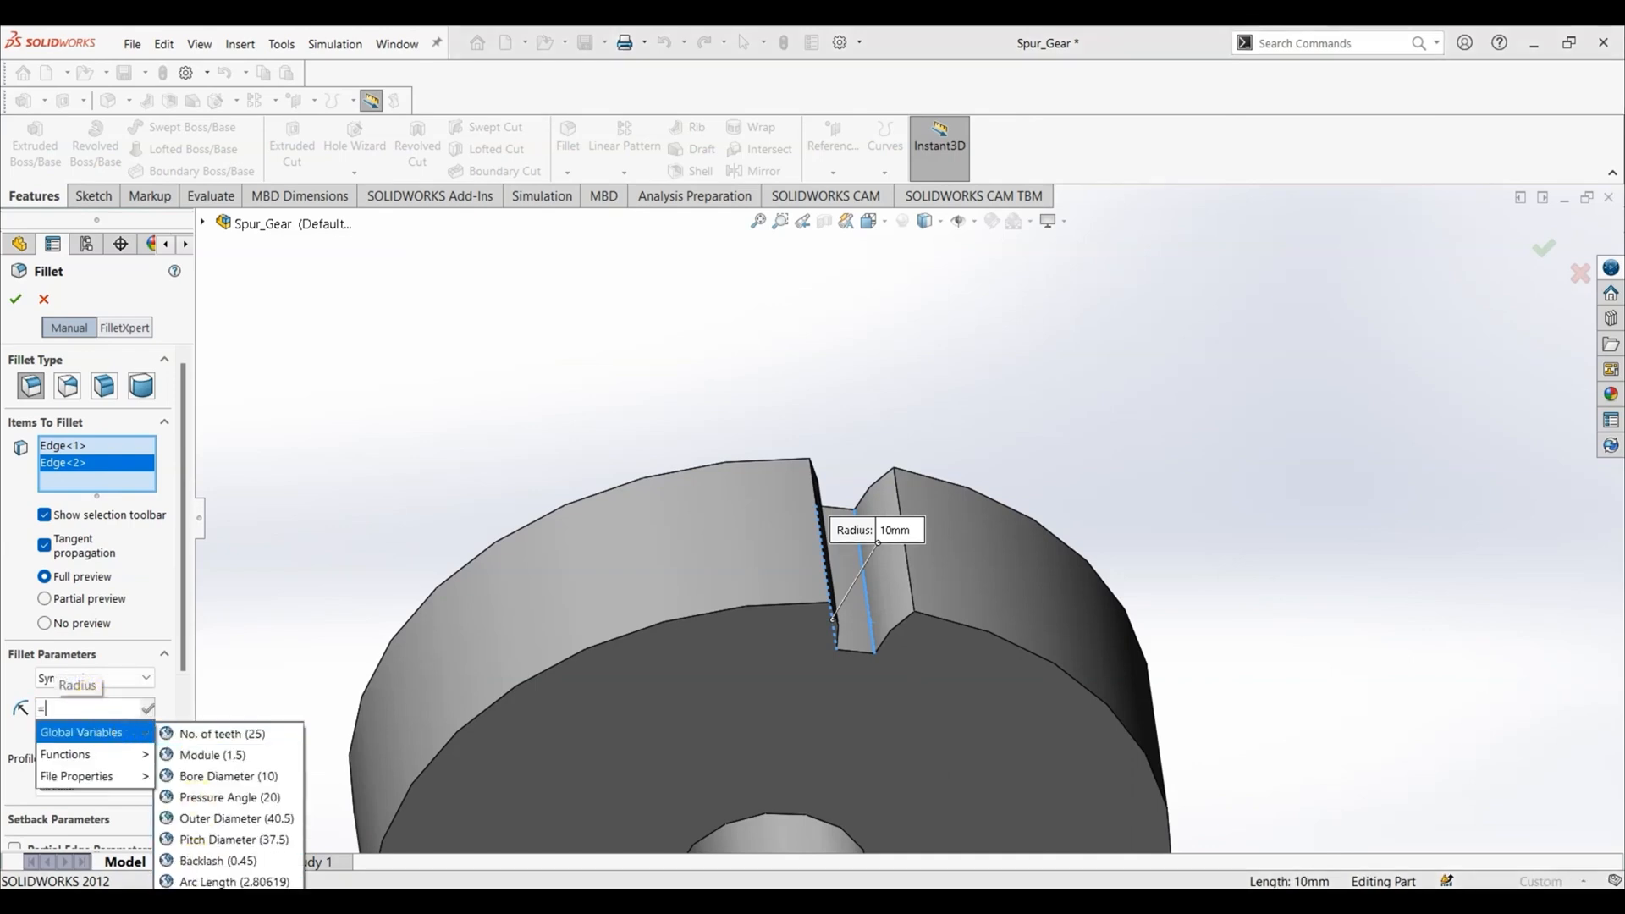
pyautogui.click(222, 880)
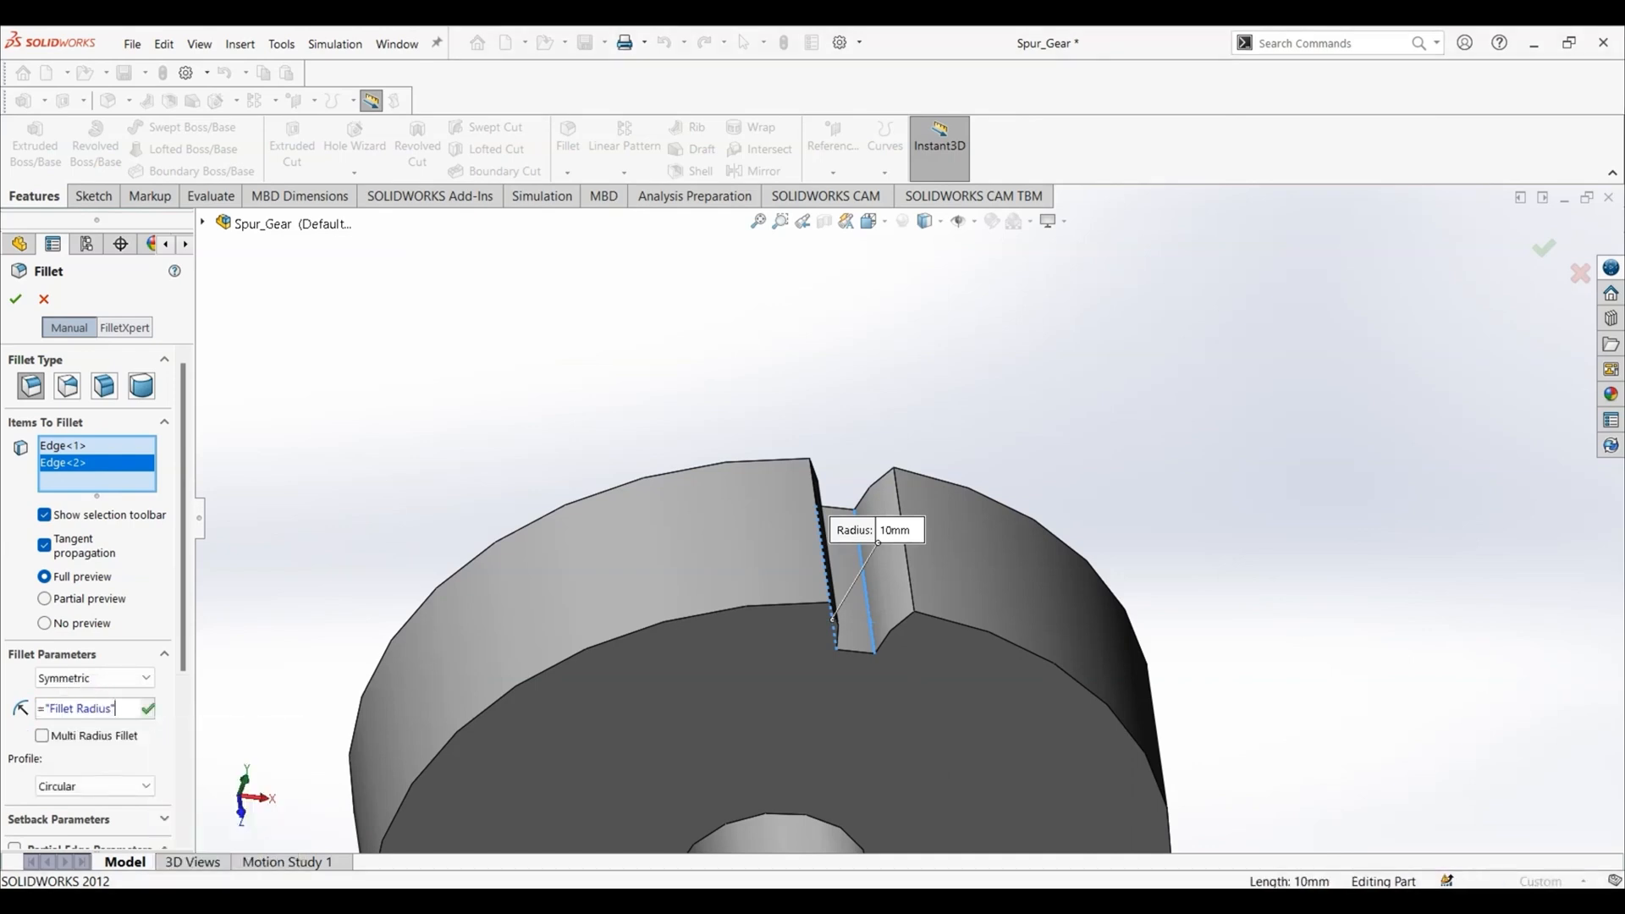
pyautogui.click(149, 710)
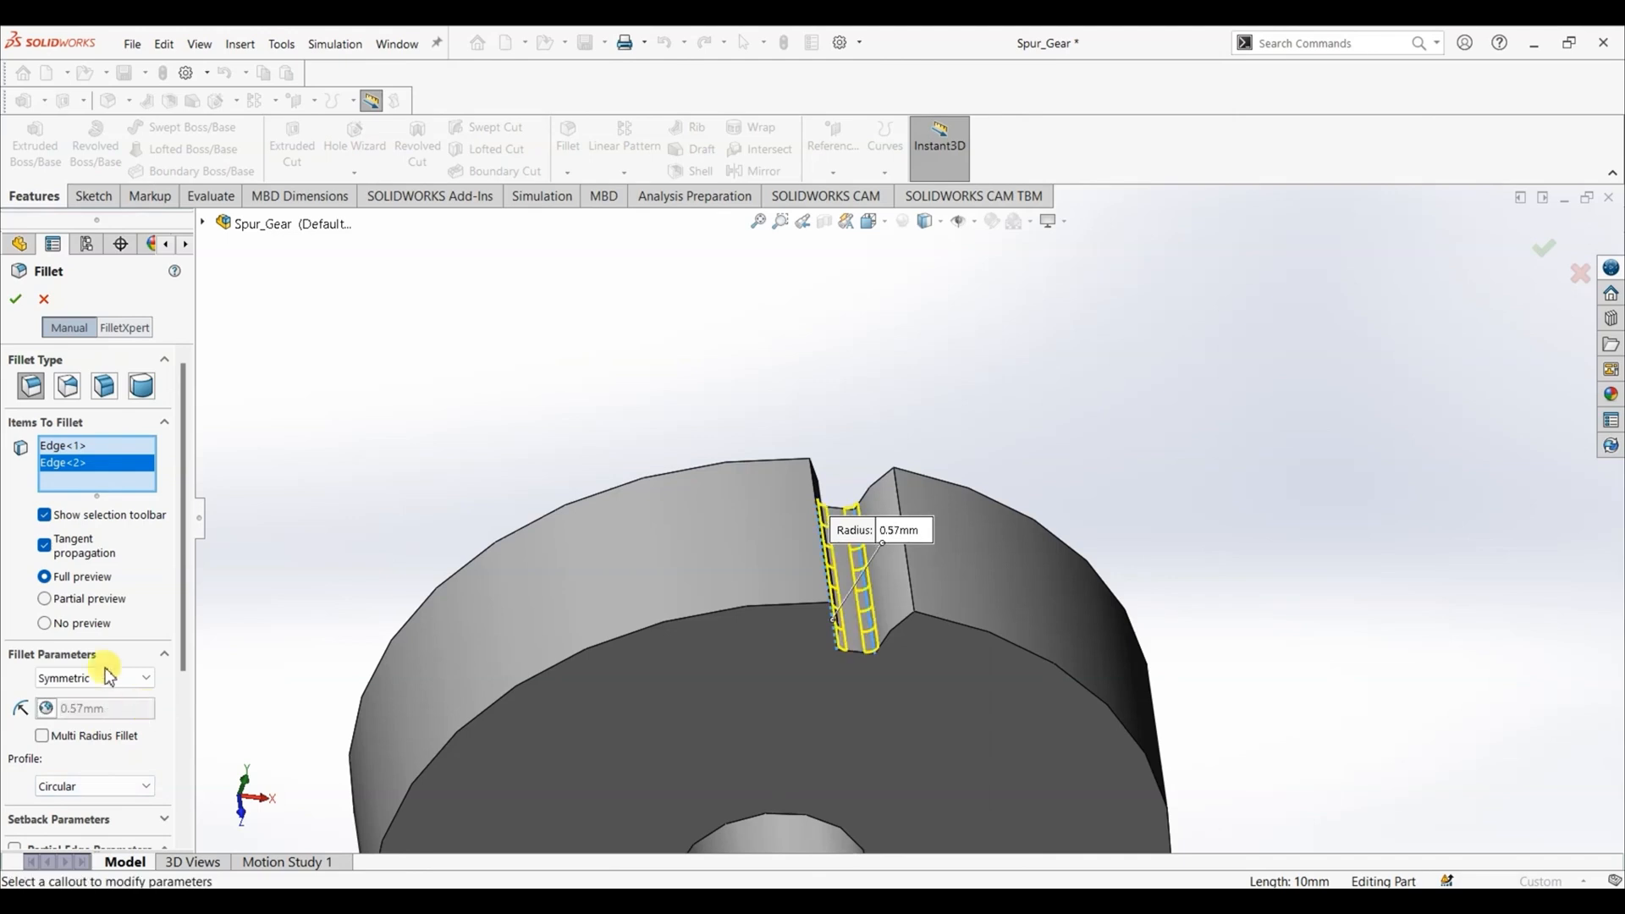
pyautogui.click(15, 299)
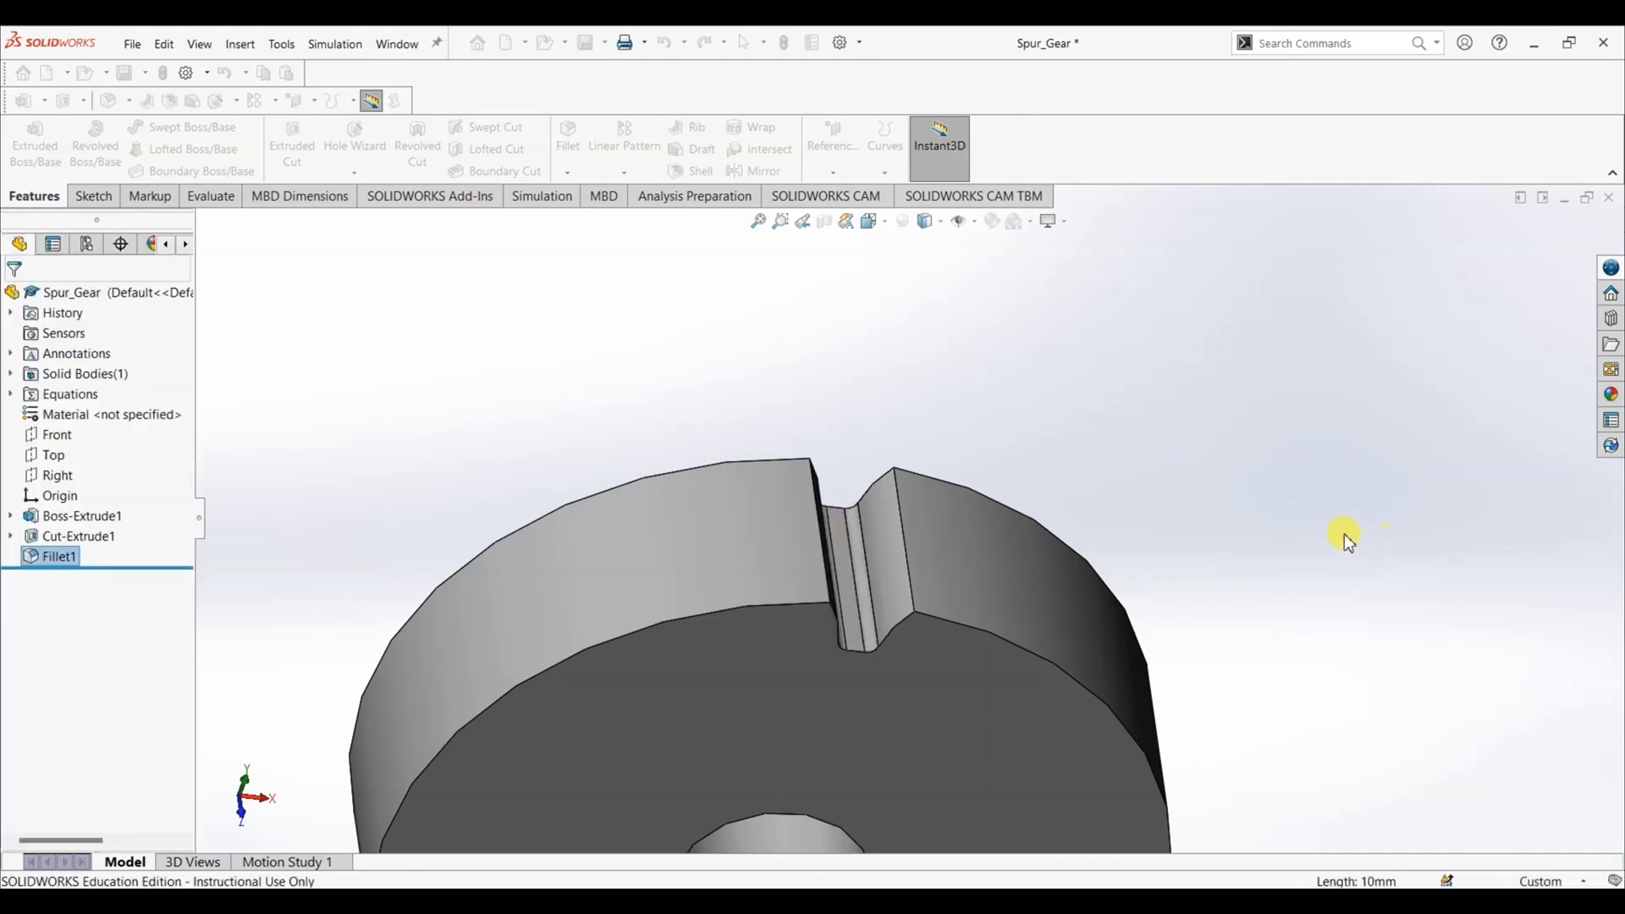
# - Start a circular pattern of the root fillet about the blank's outer circular edge, equally spaced over 360 degrees
pyautogui.scroll(6, 1324, 531)
pyautogui.moveTo(1197, 525); pyautogui.dragTo(1147, 378, button='middle')
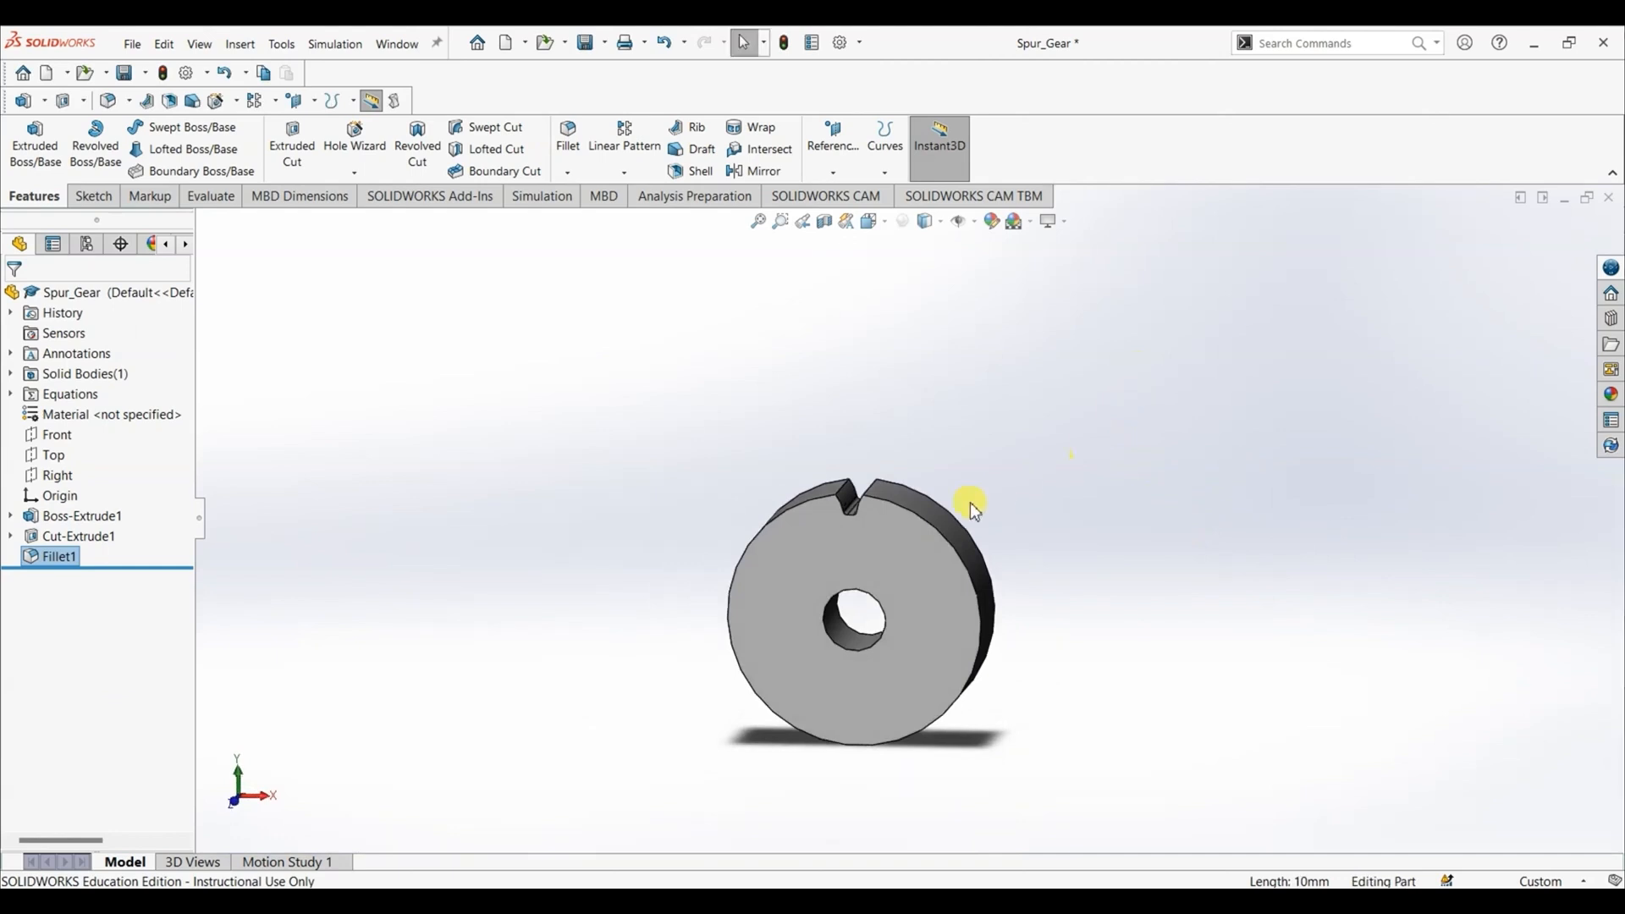
pyautogui.scroll(-3, 970, 501)
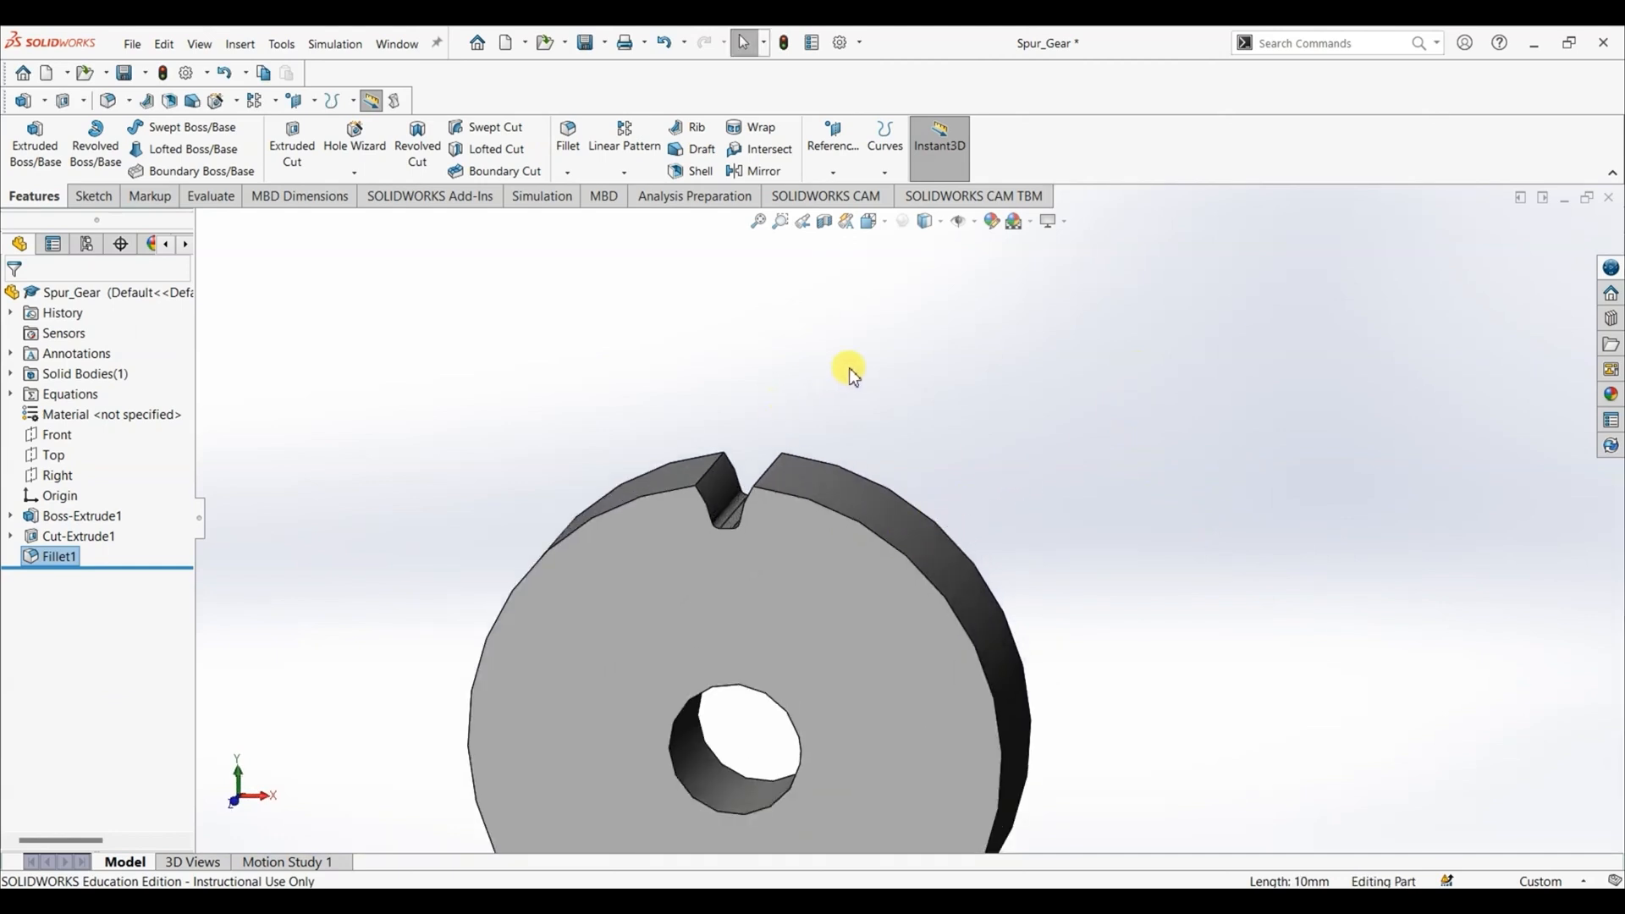
pyautogui.scroll(-2, 953, 440)
pyautogui.scroll(4, 955, 442)
pyautogui.scroll(-3, 877, 661)
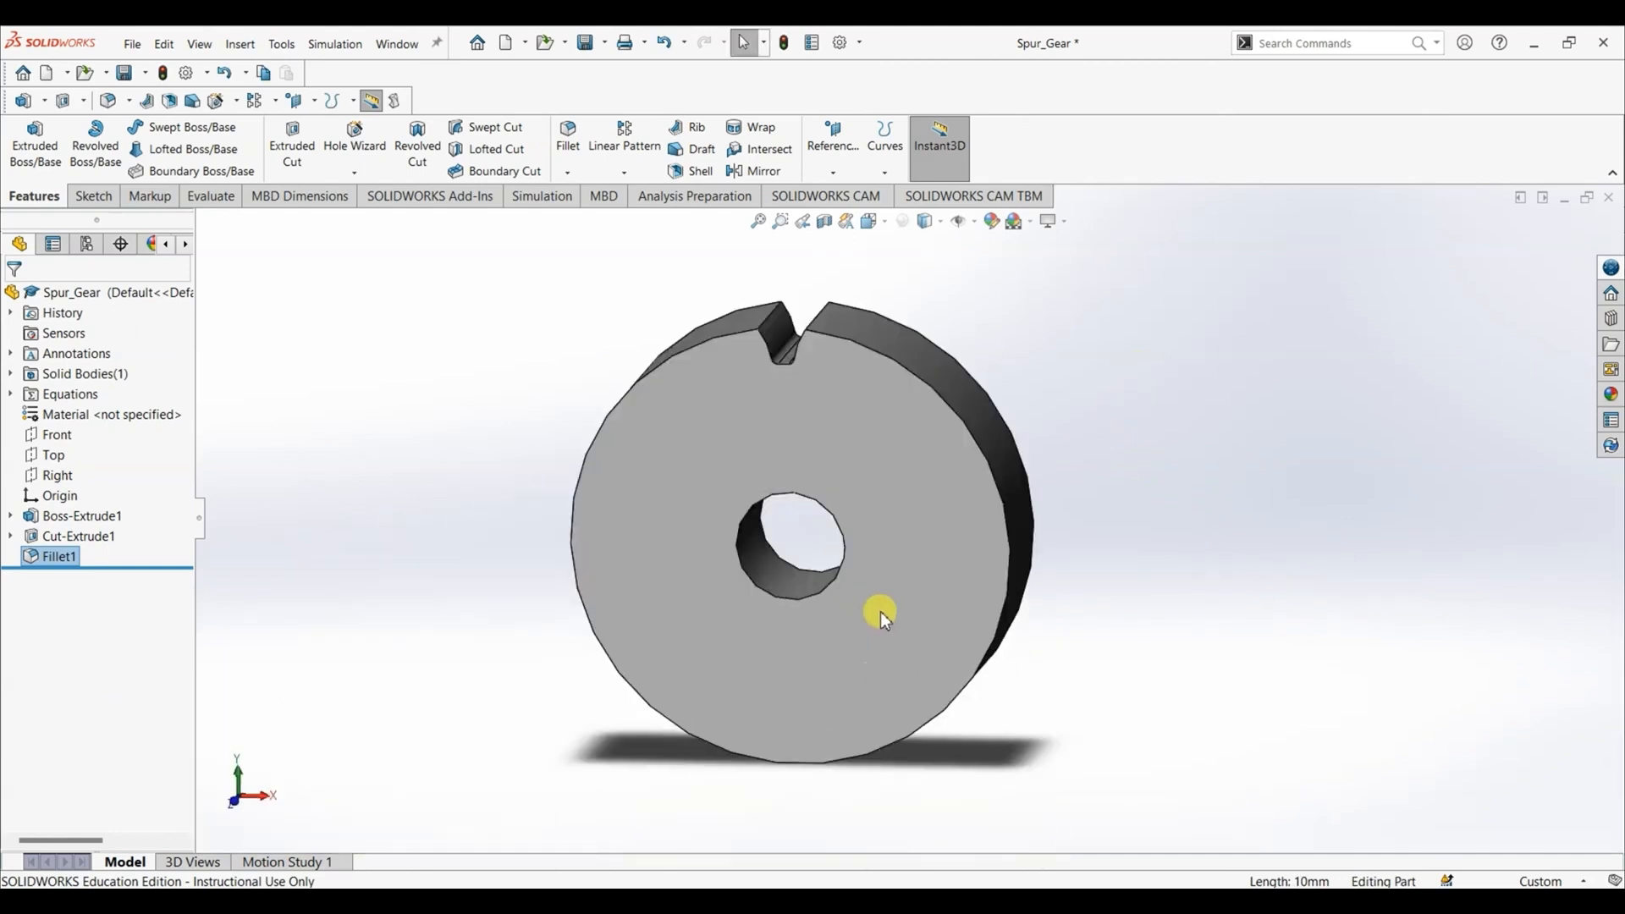
pyautogui.click(635, 178)
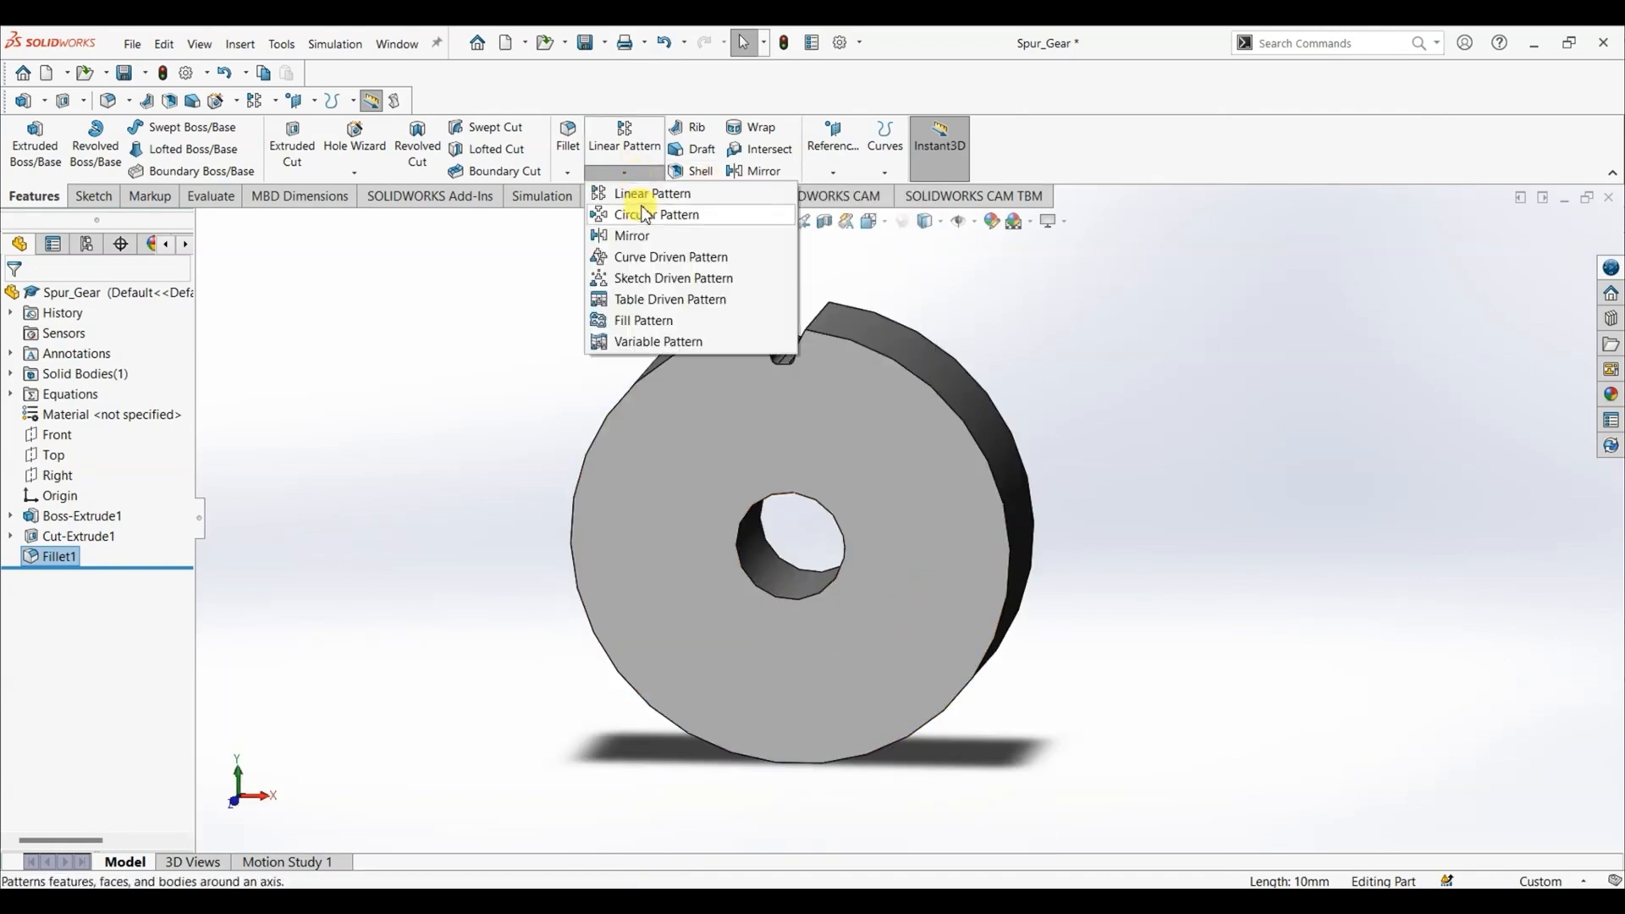
pyautogui.click(646, 214)
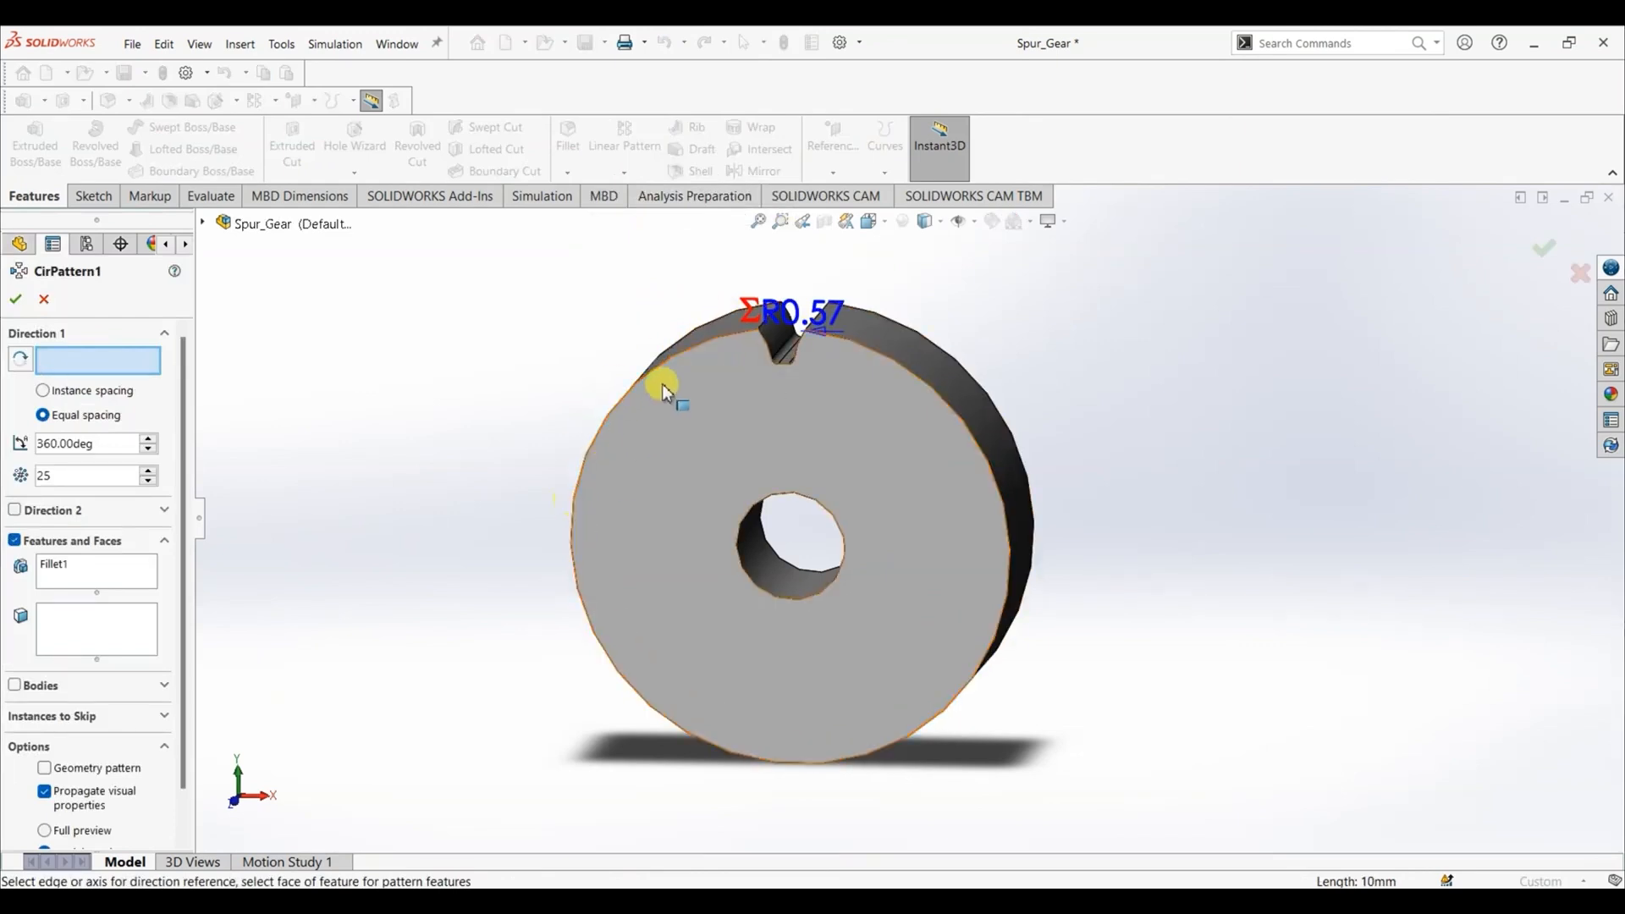
pyautogui.click(696, 356)
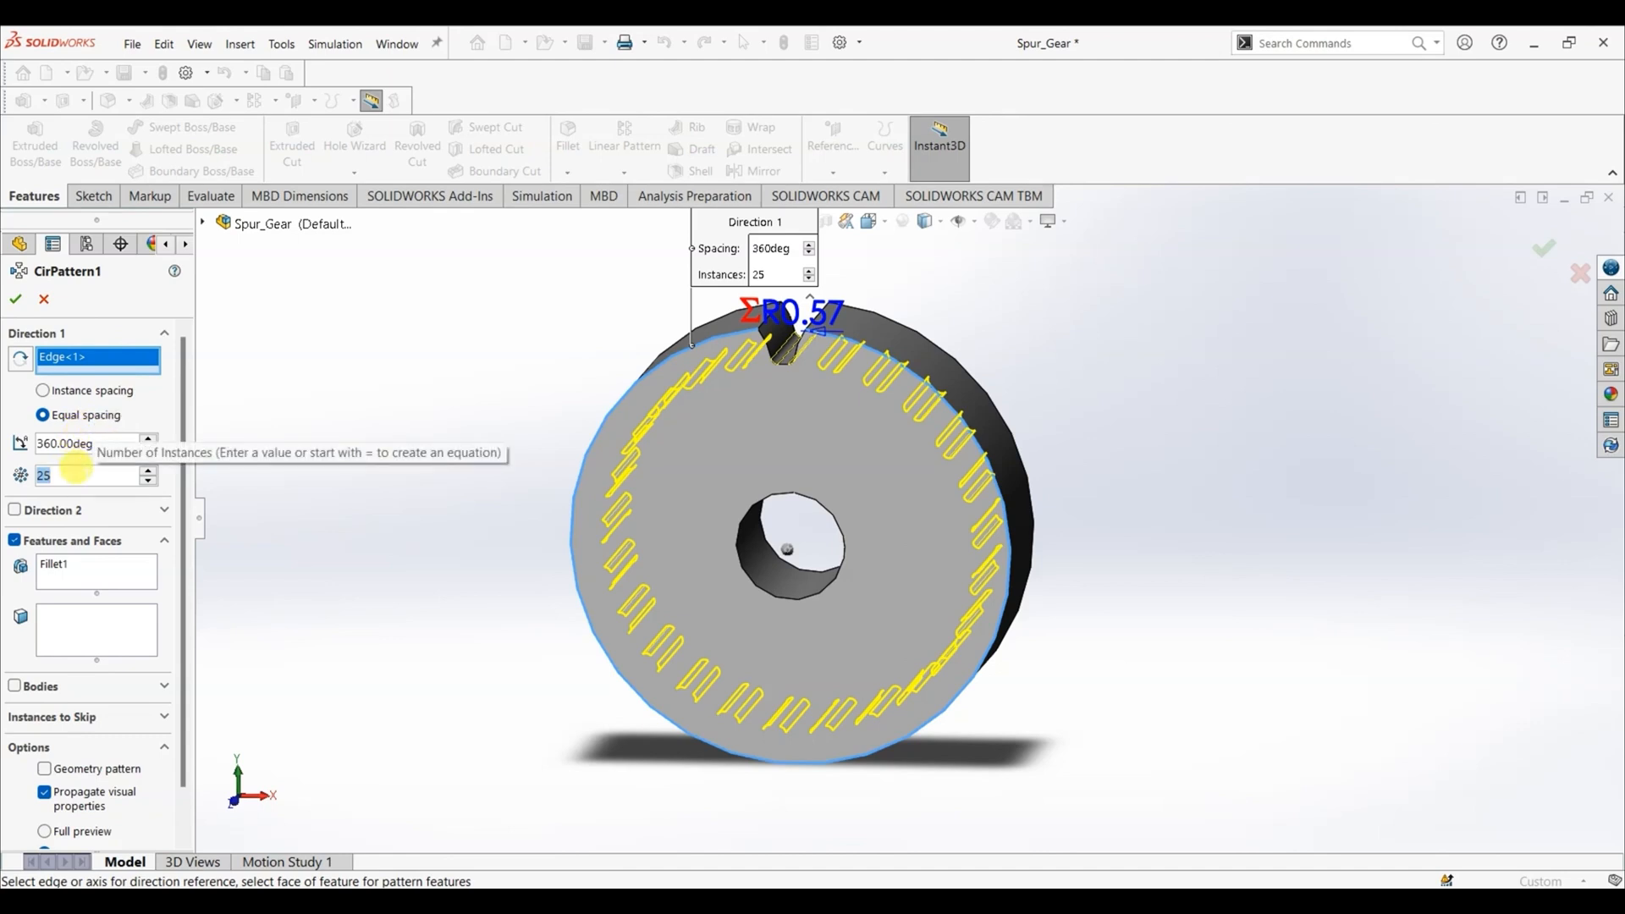
# - Drive the circular pattern's number of instances with the global variable "No. of teeth"
pyautogui.write('=')
pyautogui.moveTo(144, 503)
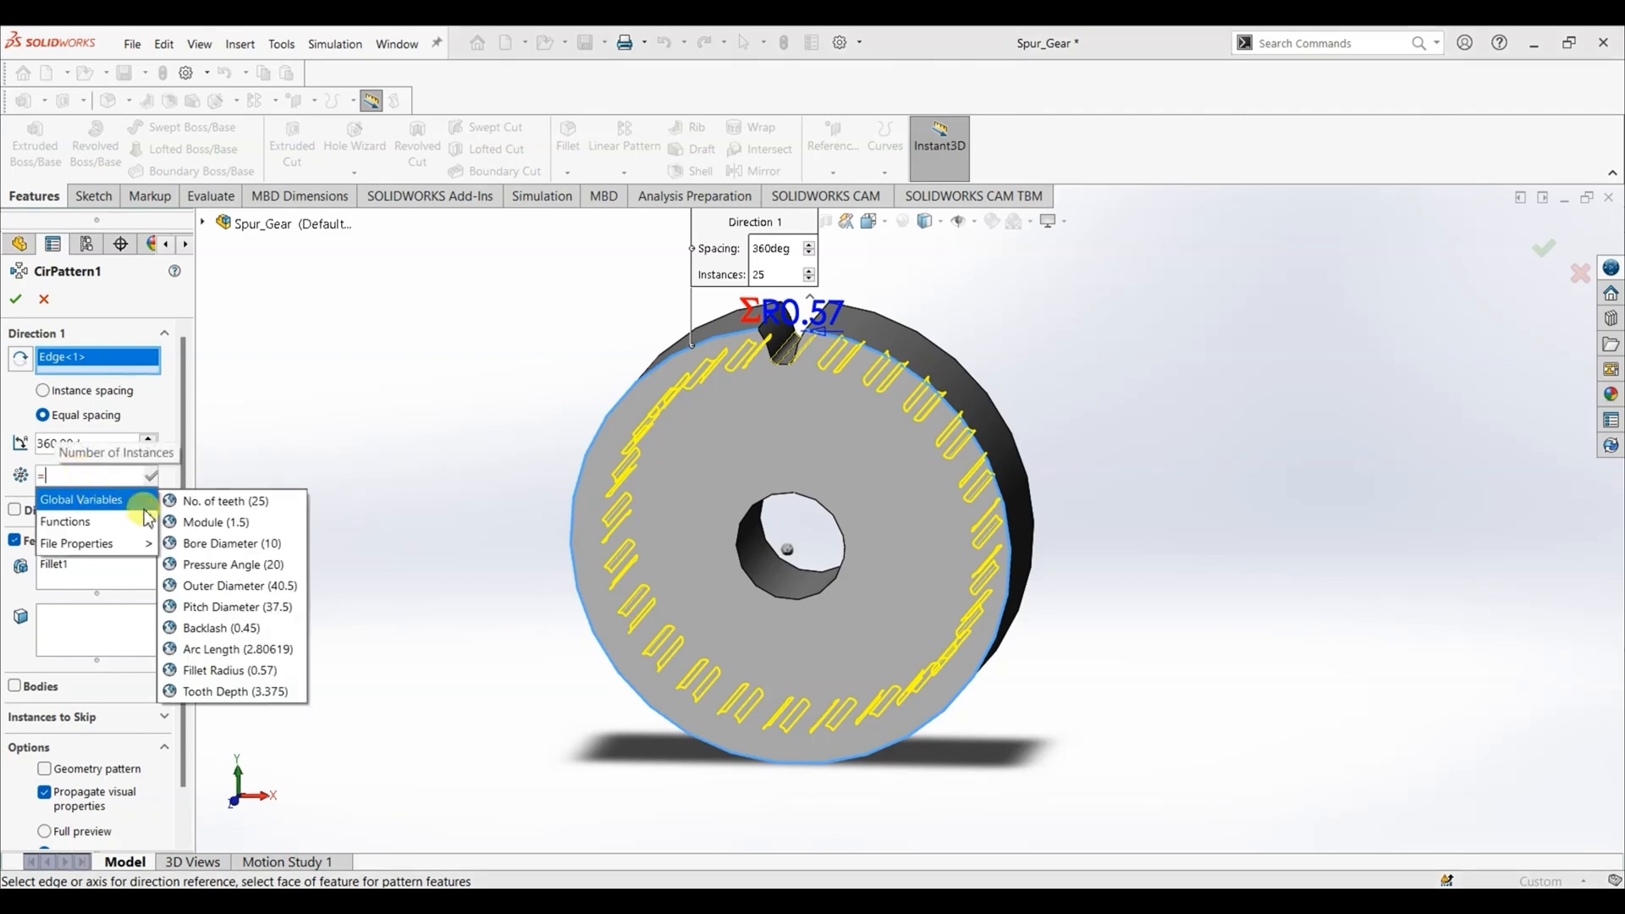
pyautogui.click(224, 501)
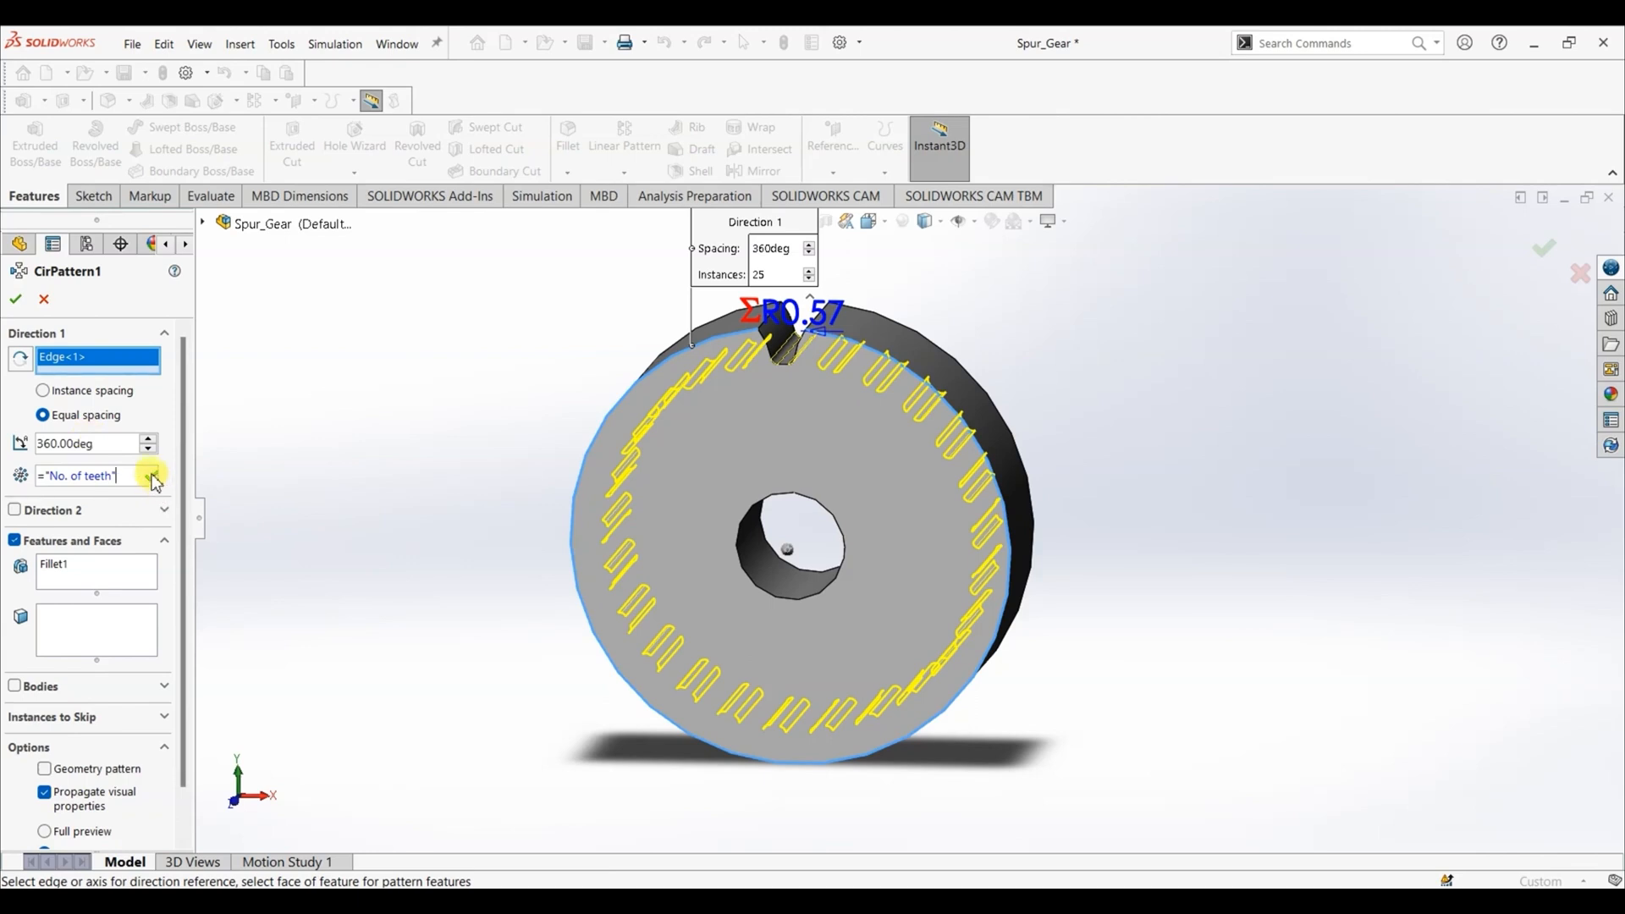
pyautogui.click(76, 583)
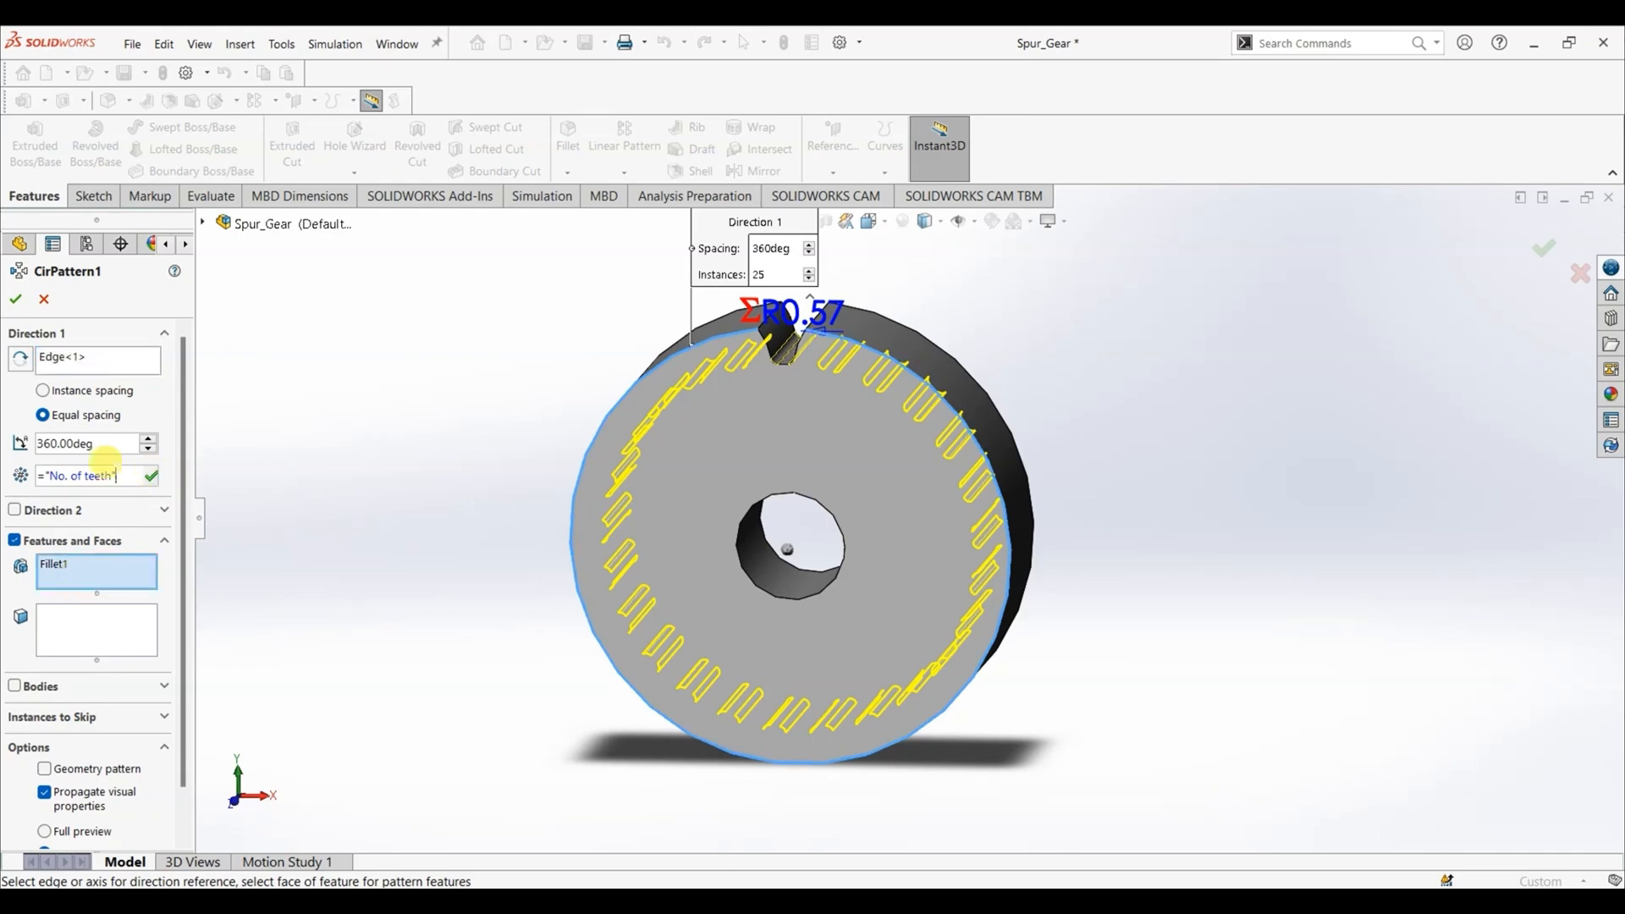
pyautogui.click(150, 479)
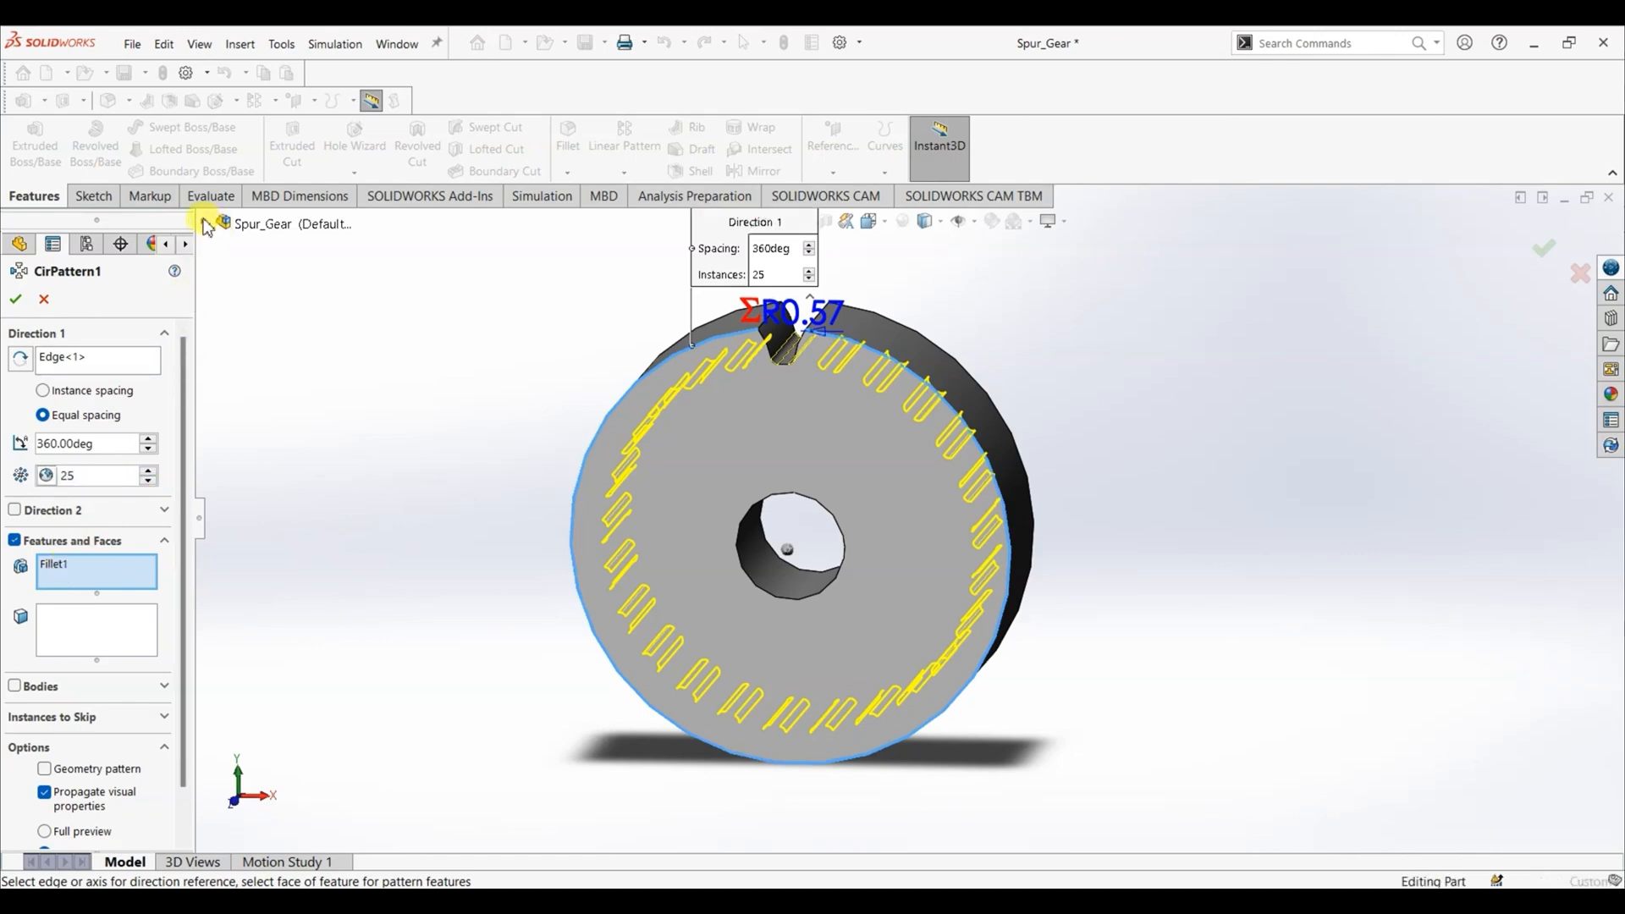
# - Reselect Fillet1 together with the tooth-space cut Cut-Extrude1 as the features to repeat and apply the circular pattern
pyautogui.click(205, 224)
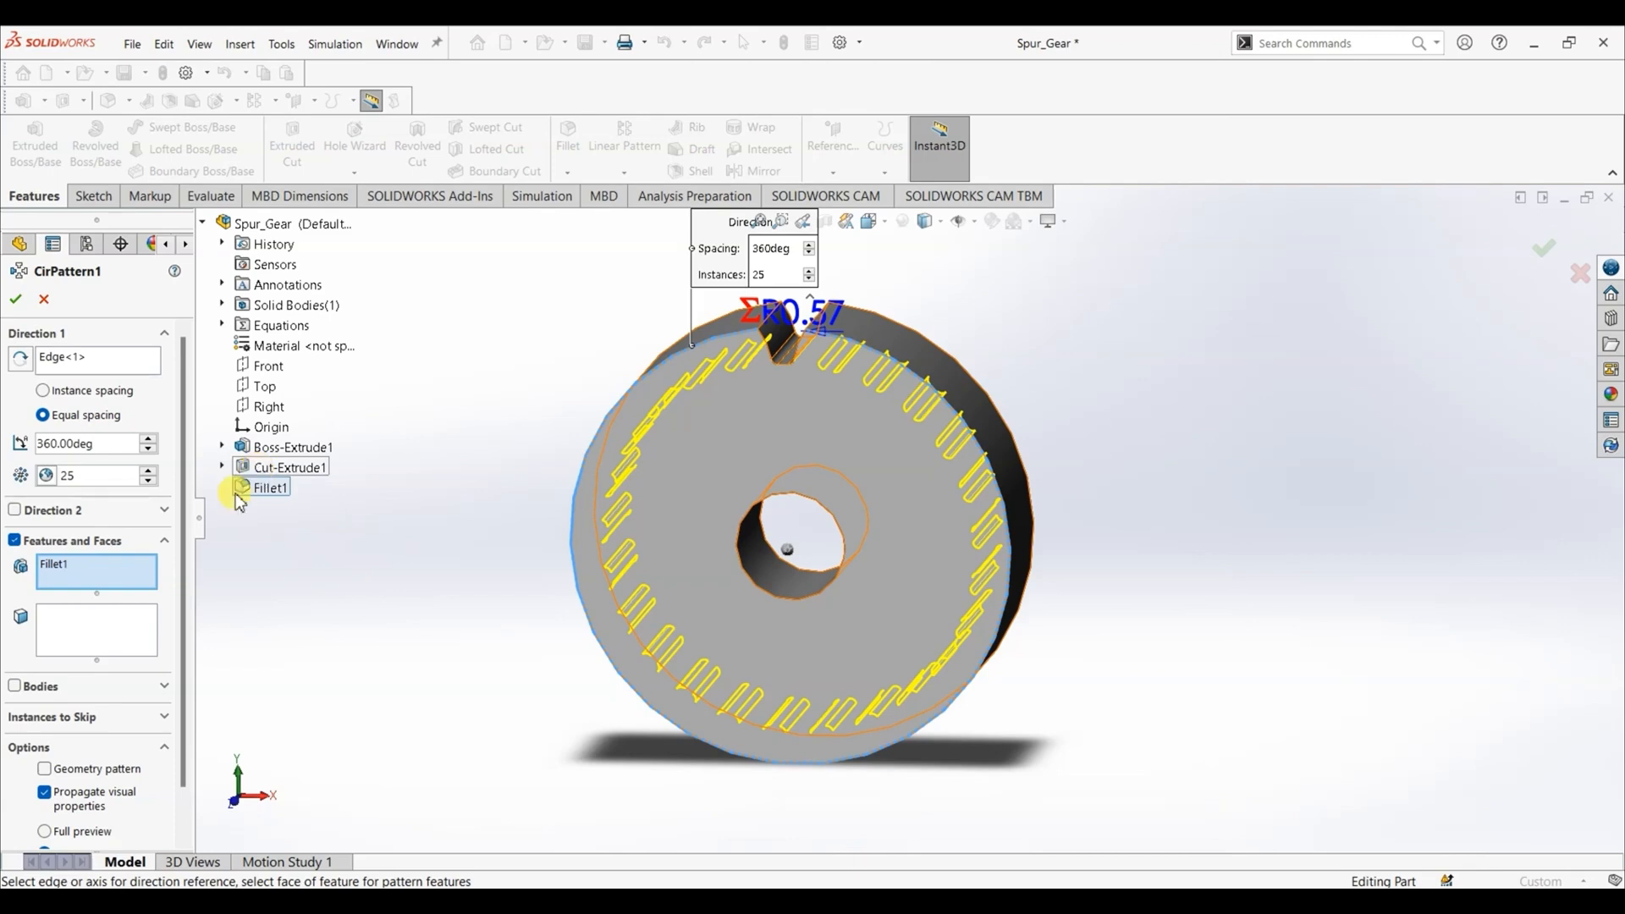
pyautogui.click(52, 564)
pyautogui.rightClick(45, 566)
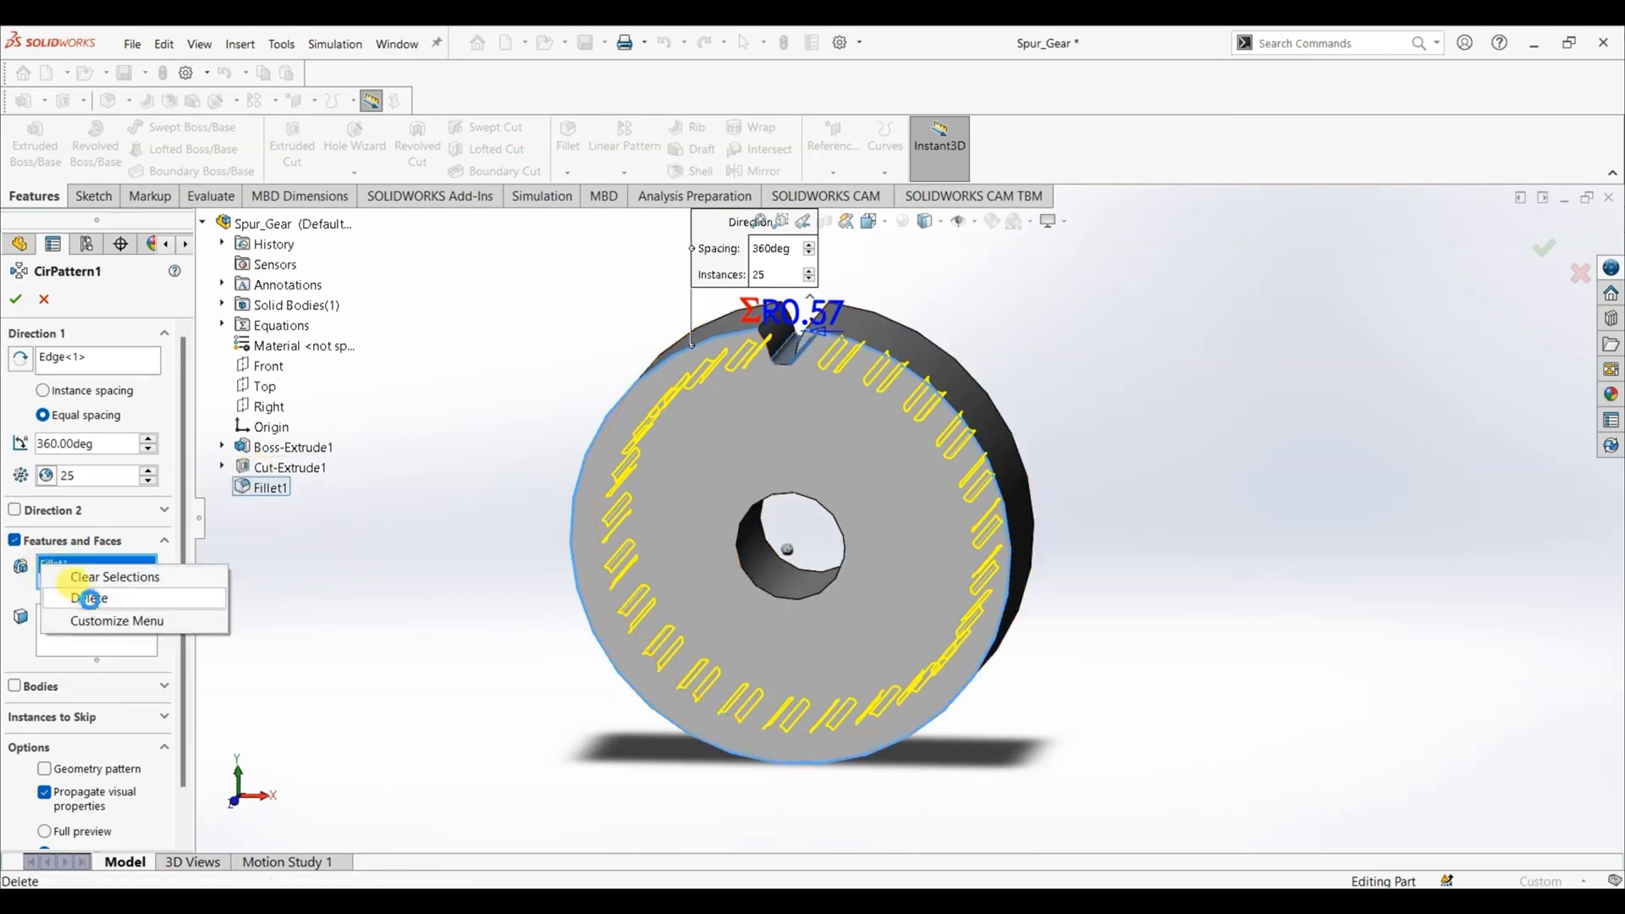
pyautogui.click(85, 577)
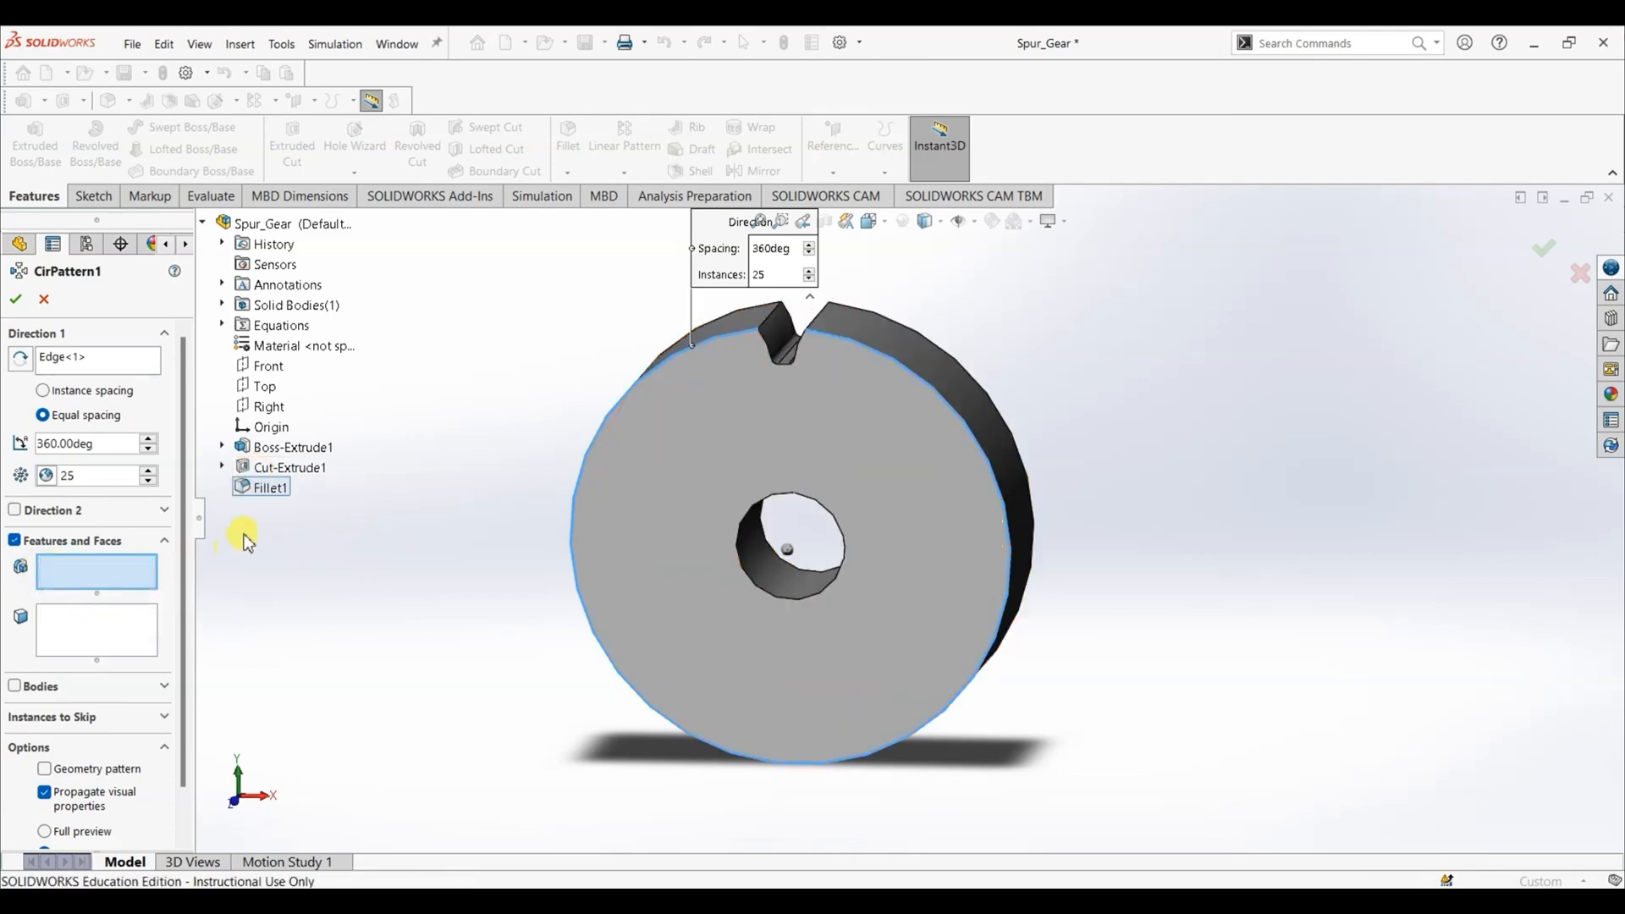
pyautogui.click(267, 487)
pyautogui.click(276, 470)
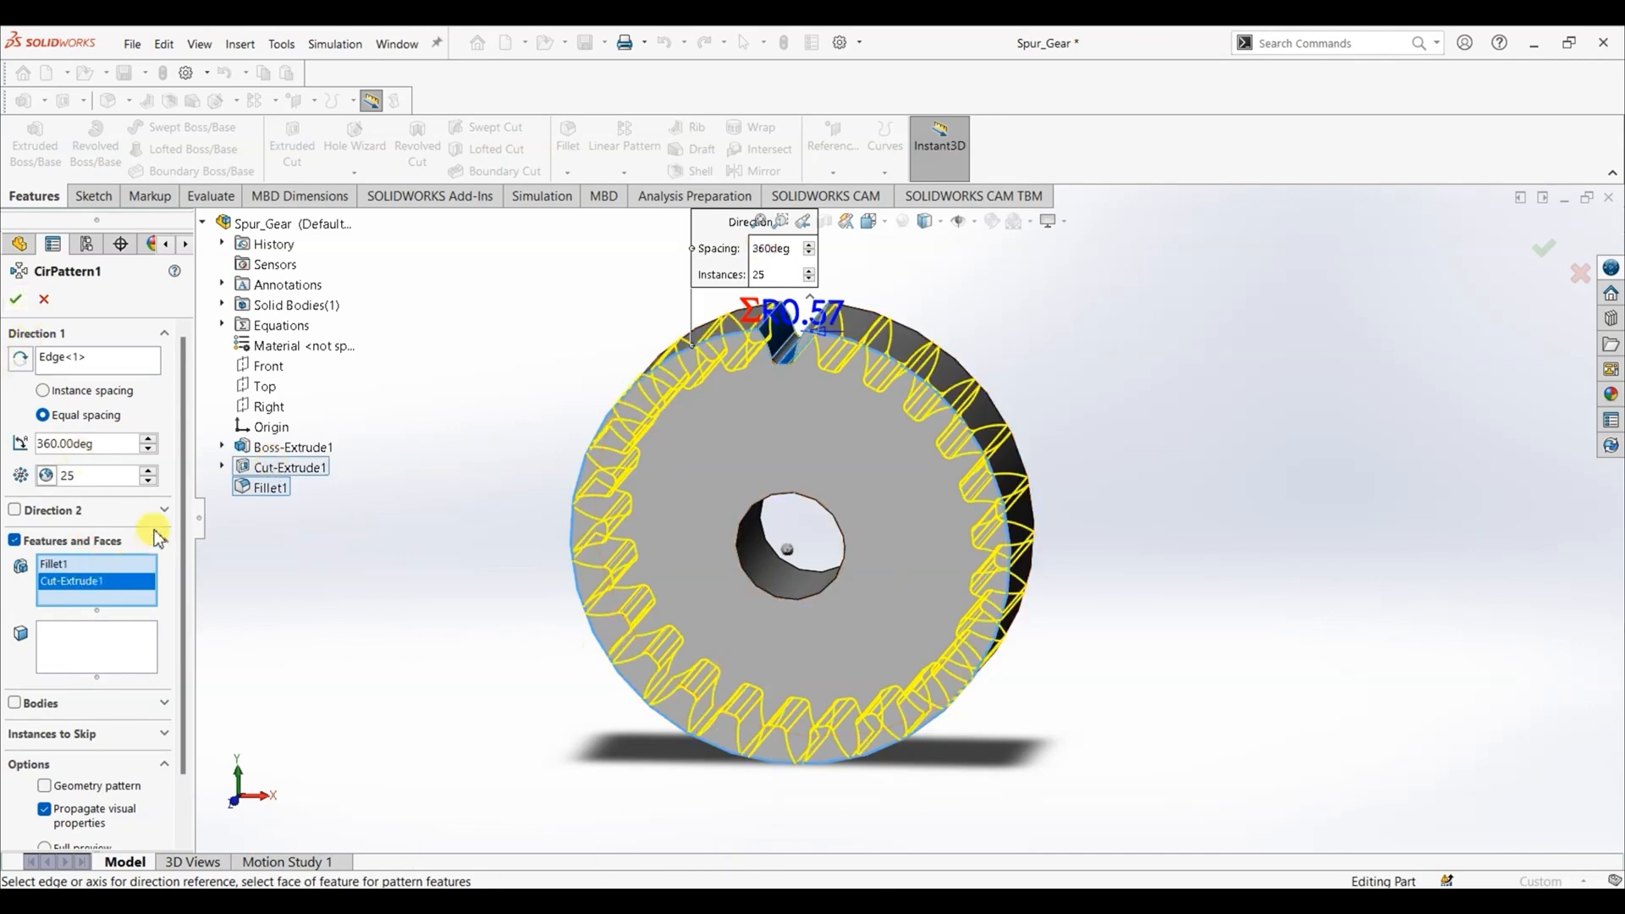
pyautogui.click(16, 302)
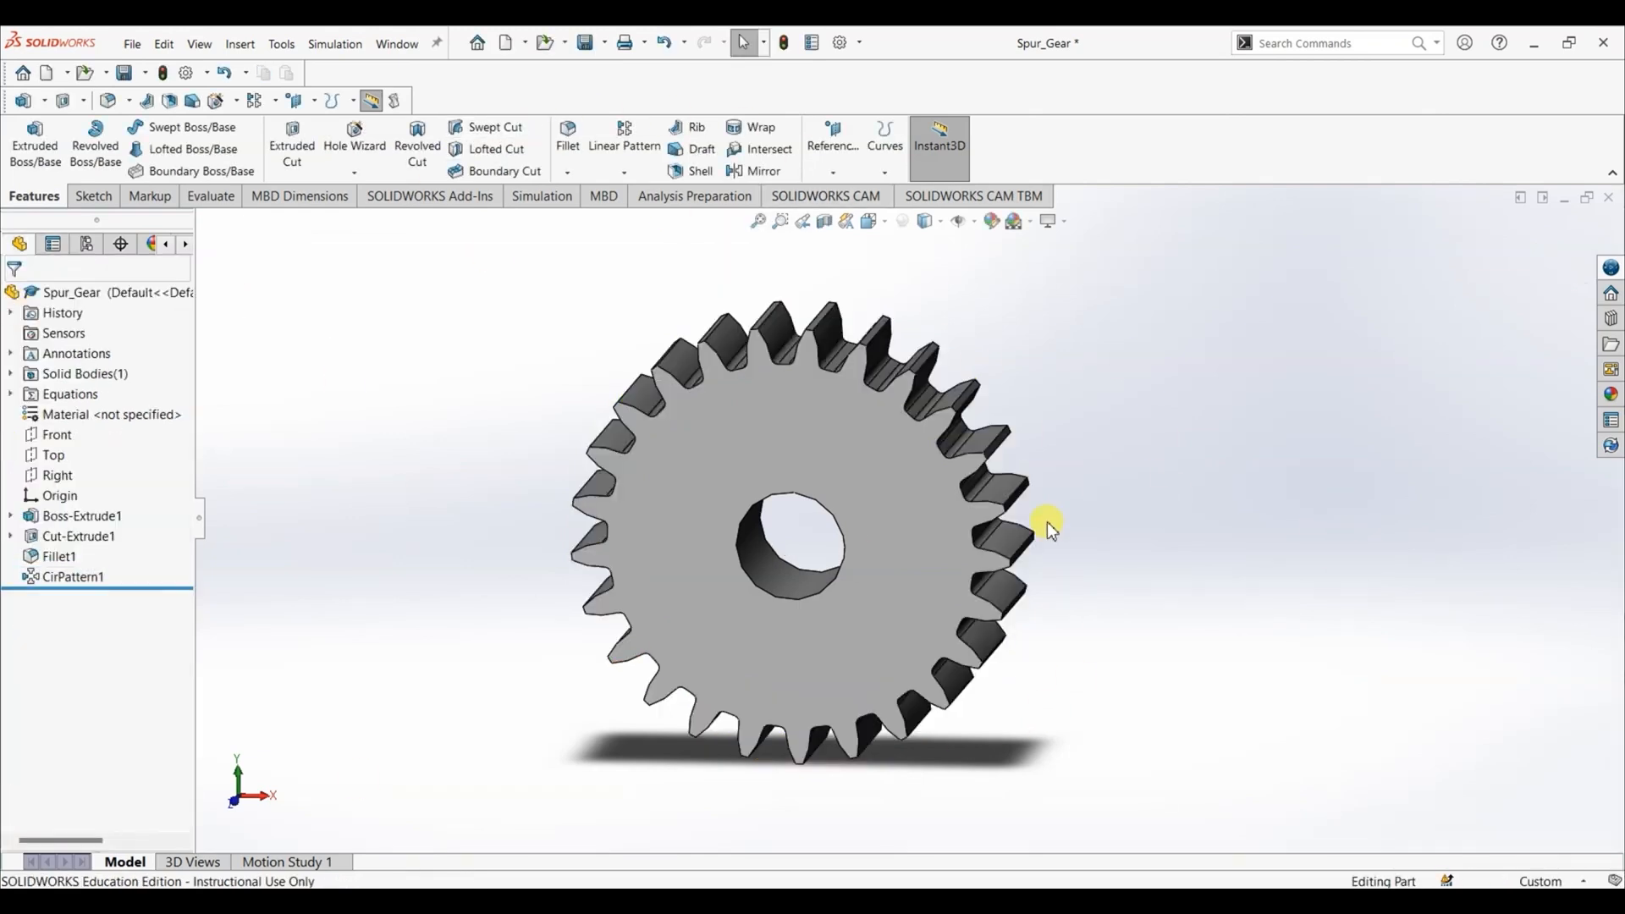
# - Assign the plastic material ABS to the gear part
pyautogui.rightClick(94, 415)
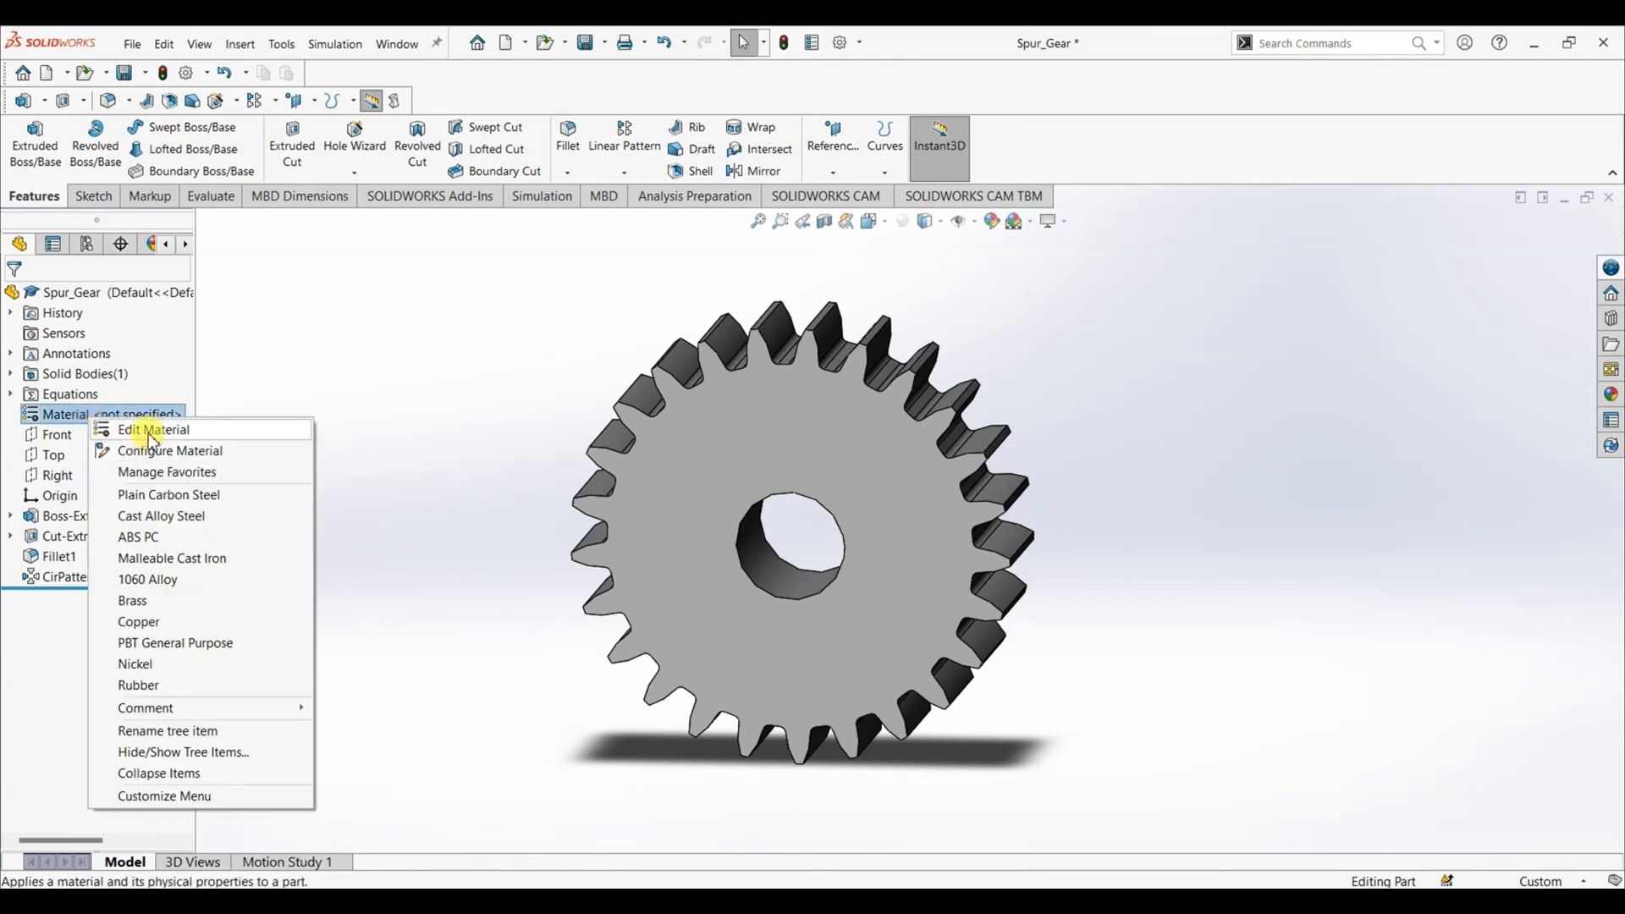
pyautogui.click(153, 430)
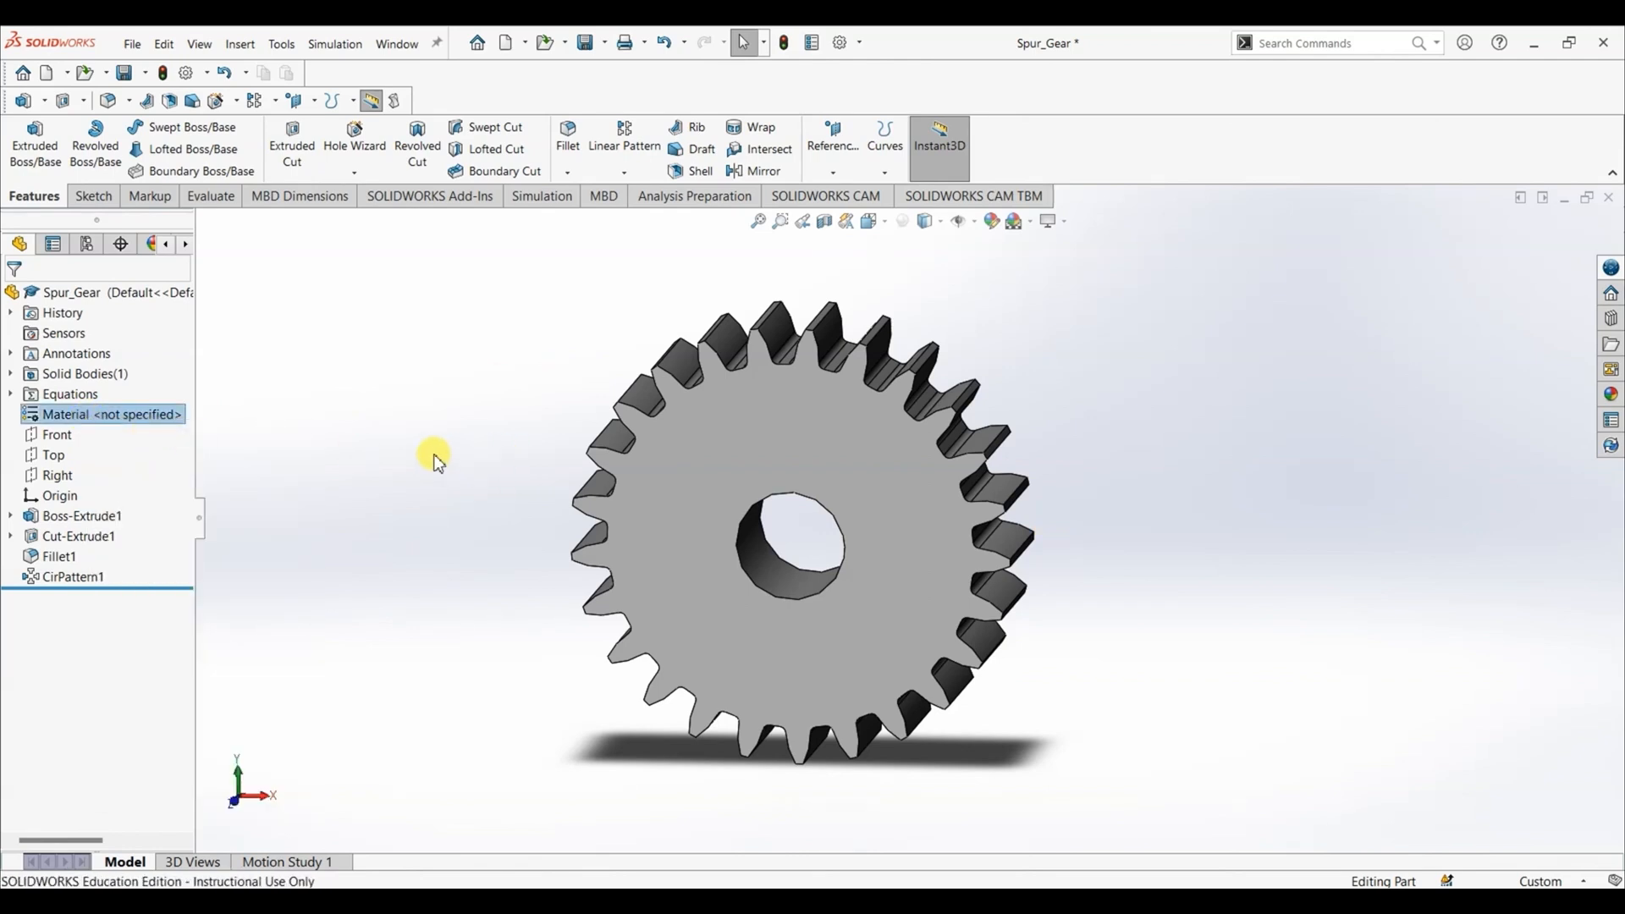
pyautogui.scroll(-6, 491, 457)
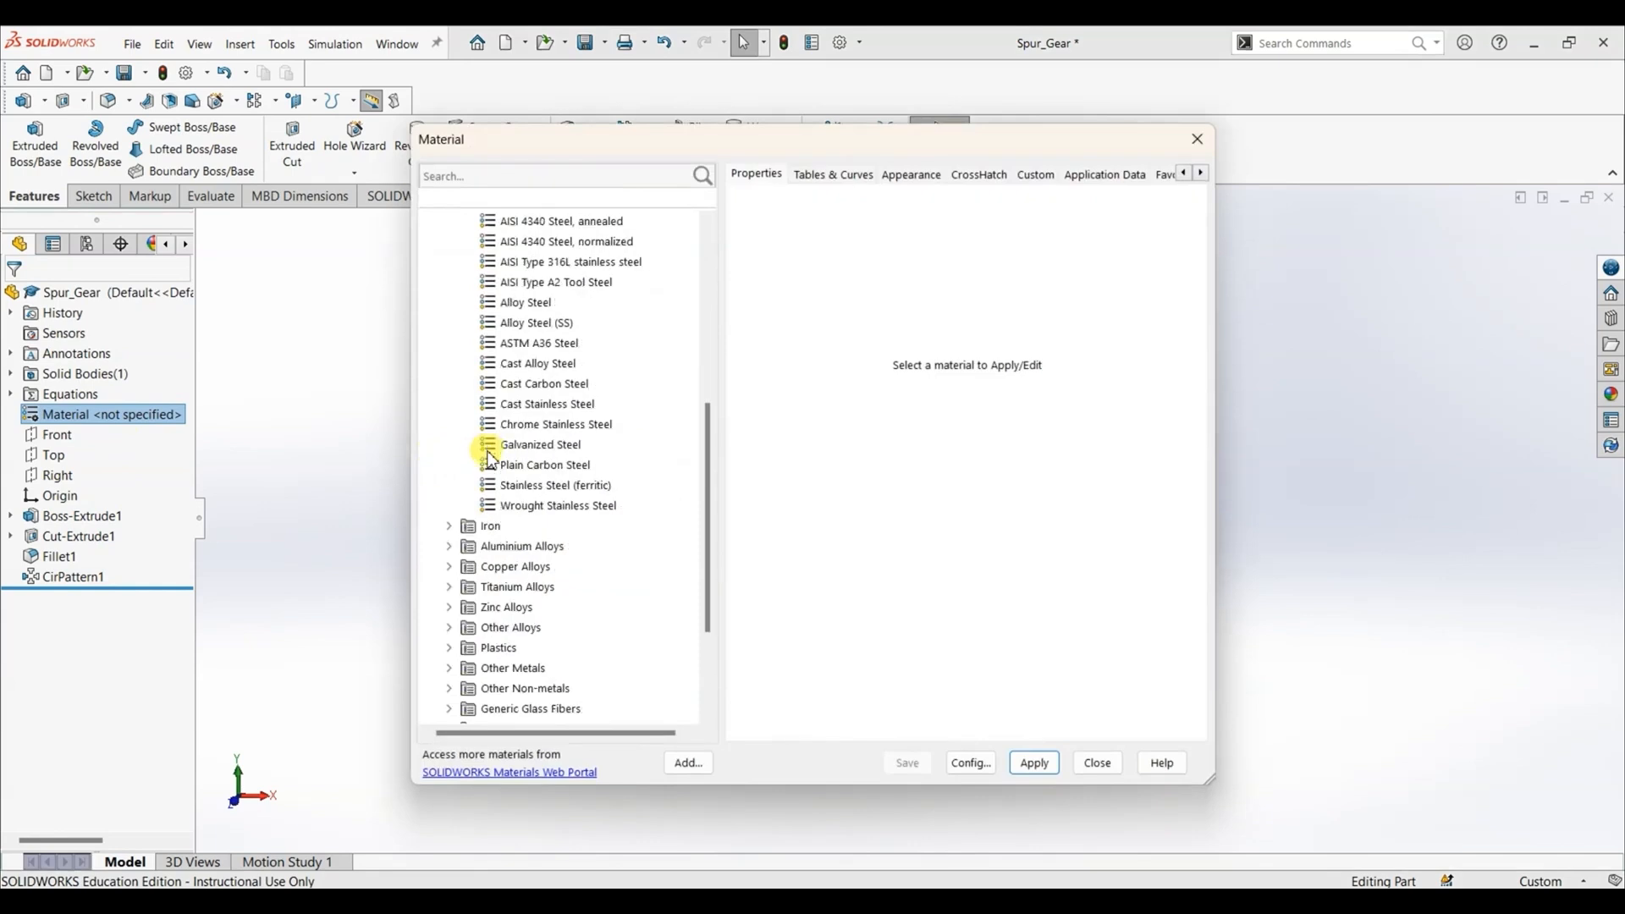
pyautogui.click(451, 651)
pyautogui.click(512, 243)
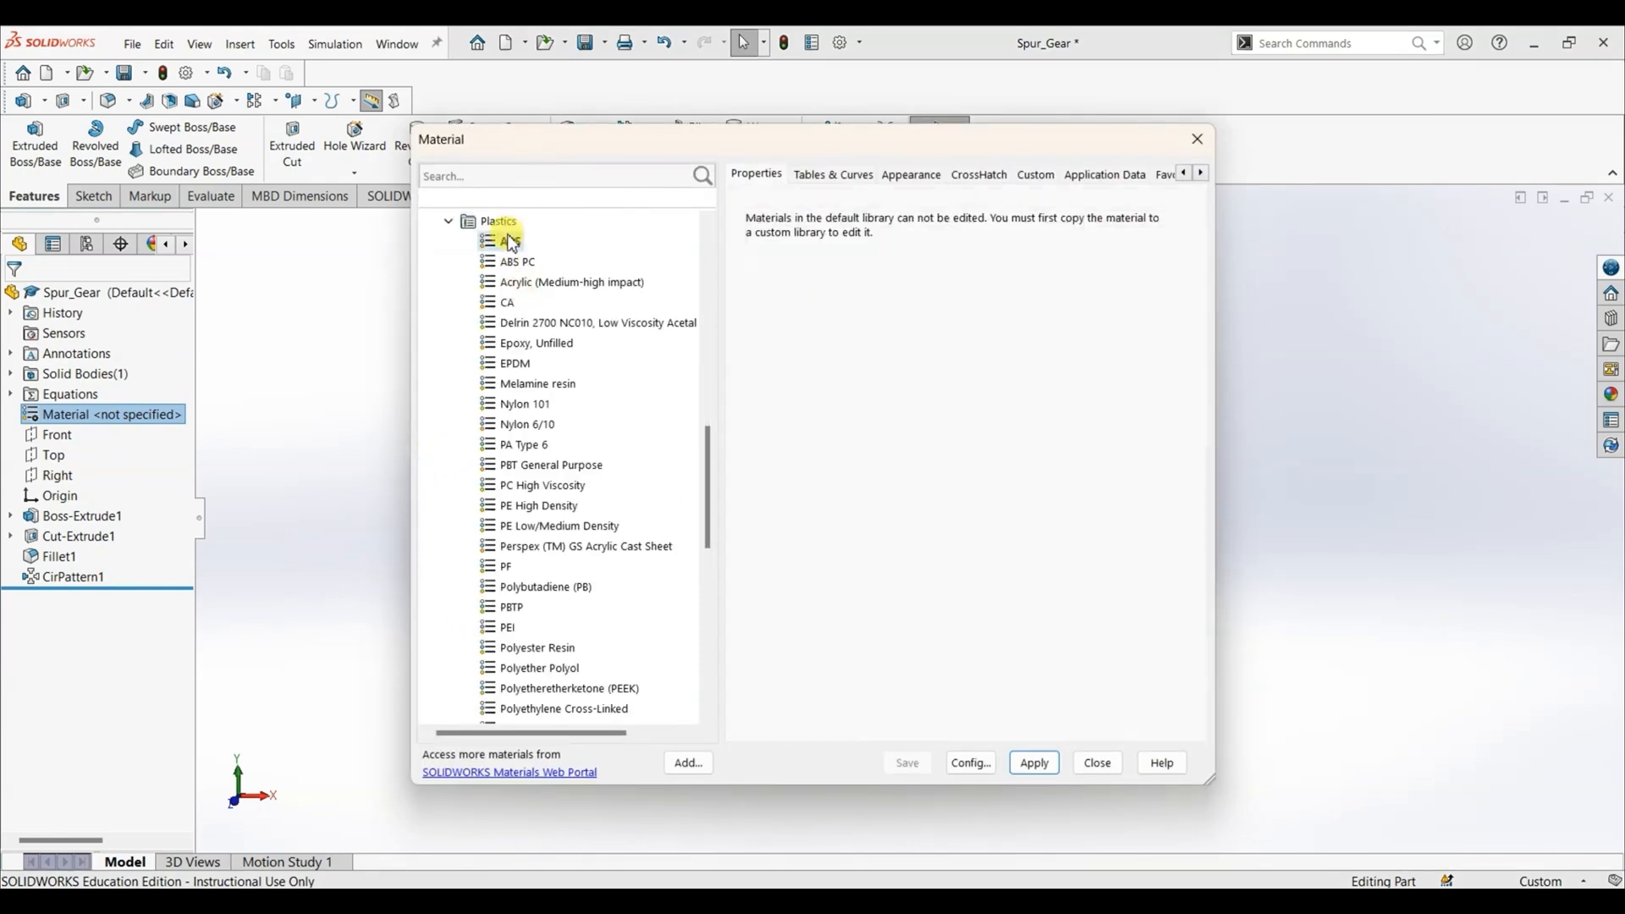
pyautogui.click(1034, 762)
pyautogui.click(1104, 767)
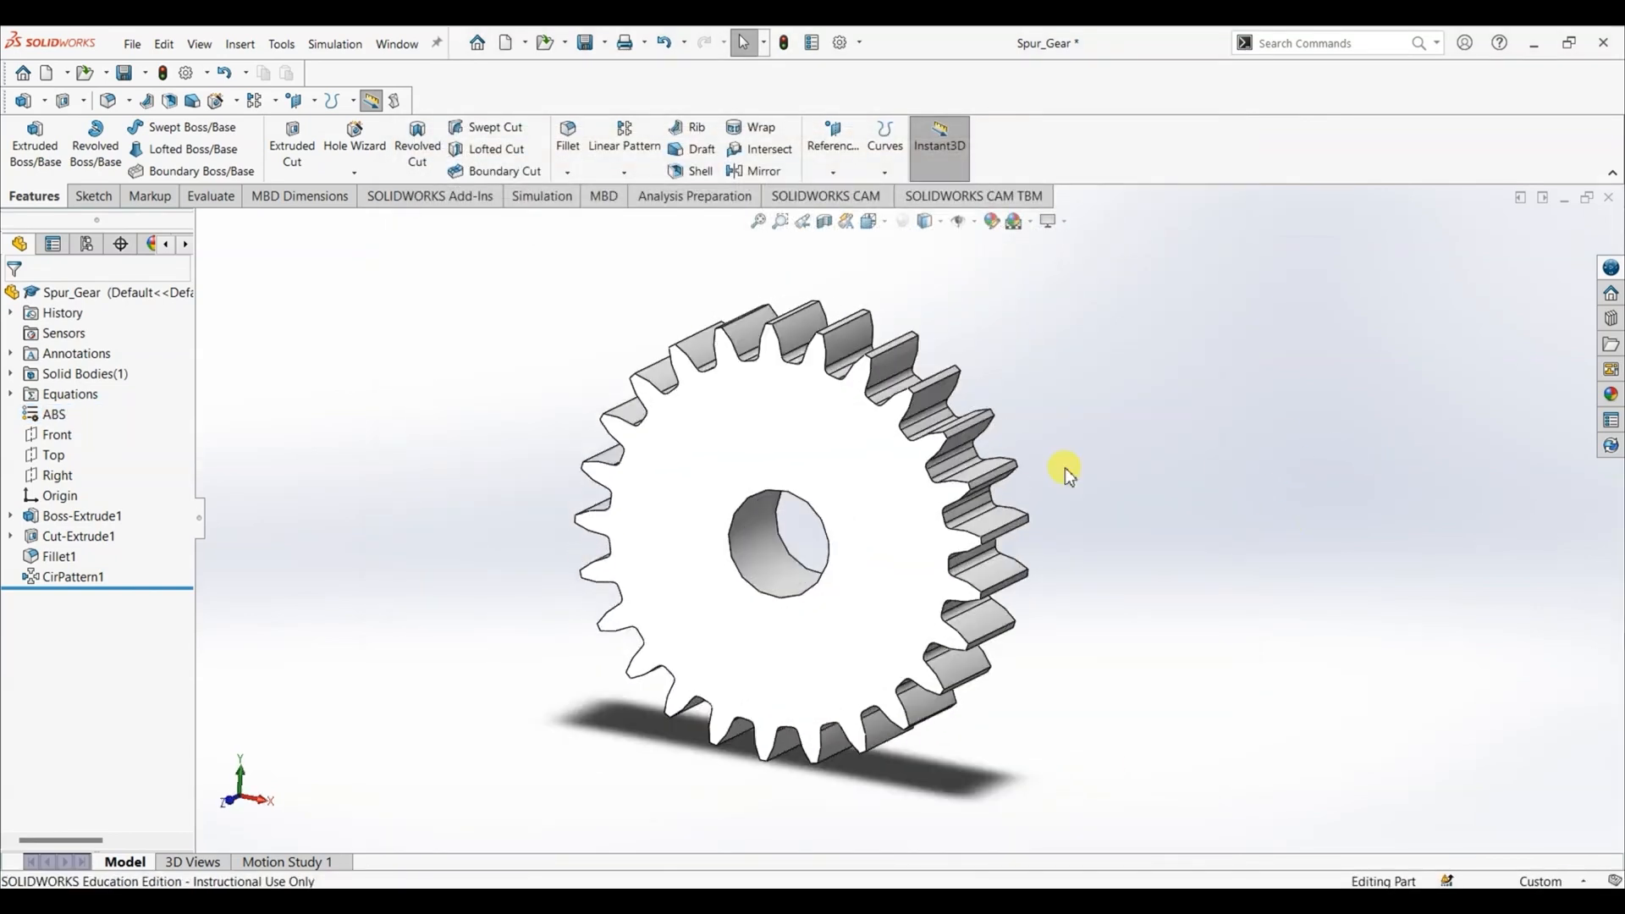
# - Open the part's equations and set the global variable "No. of teeth" to 40
pyautogui.click(282, 44)
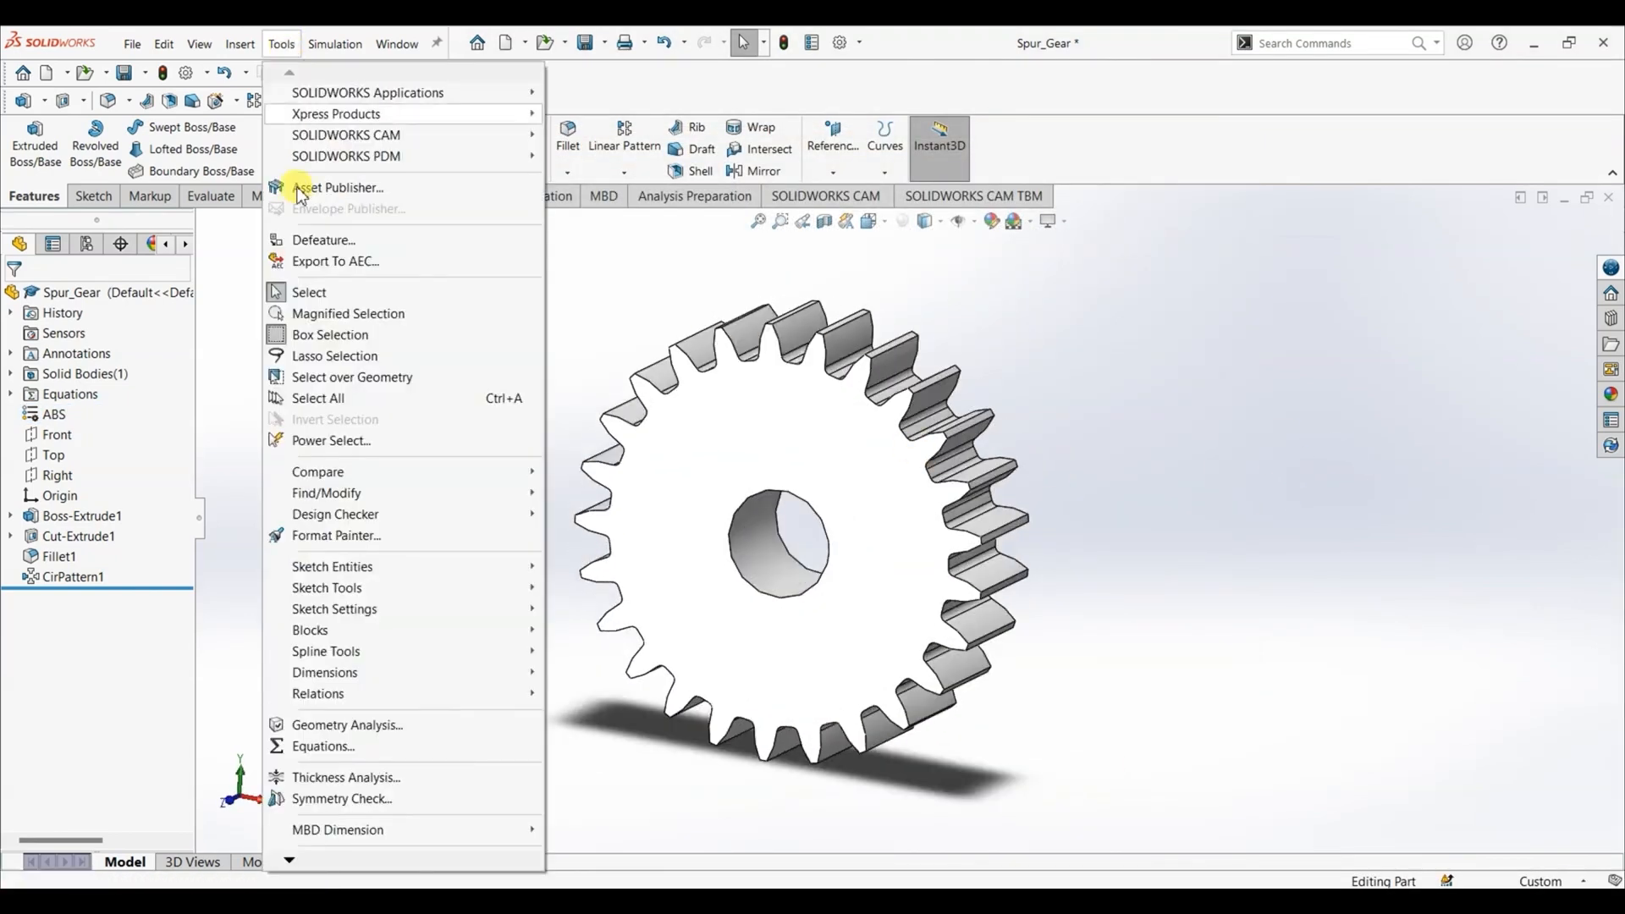
pyautogui.click(343, 746)
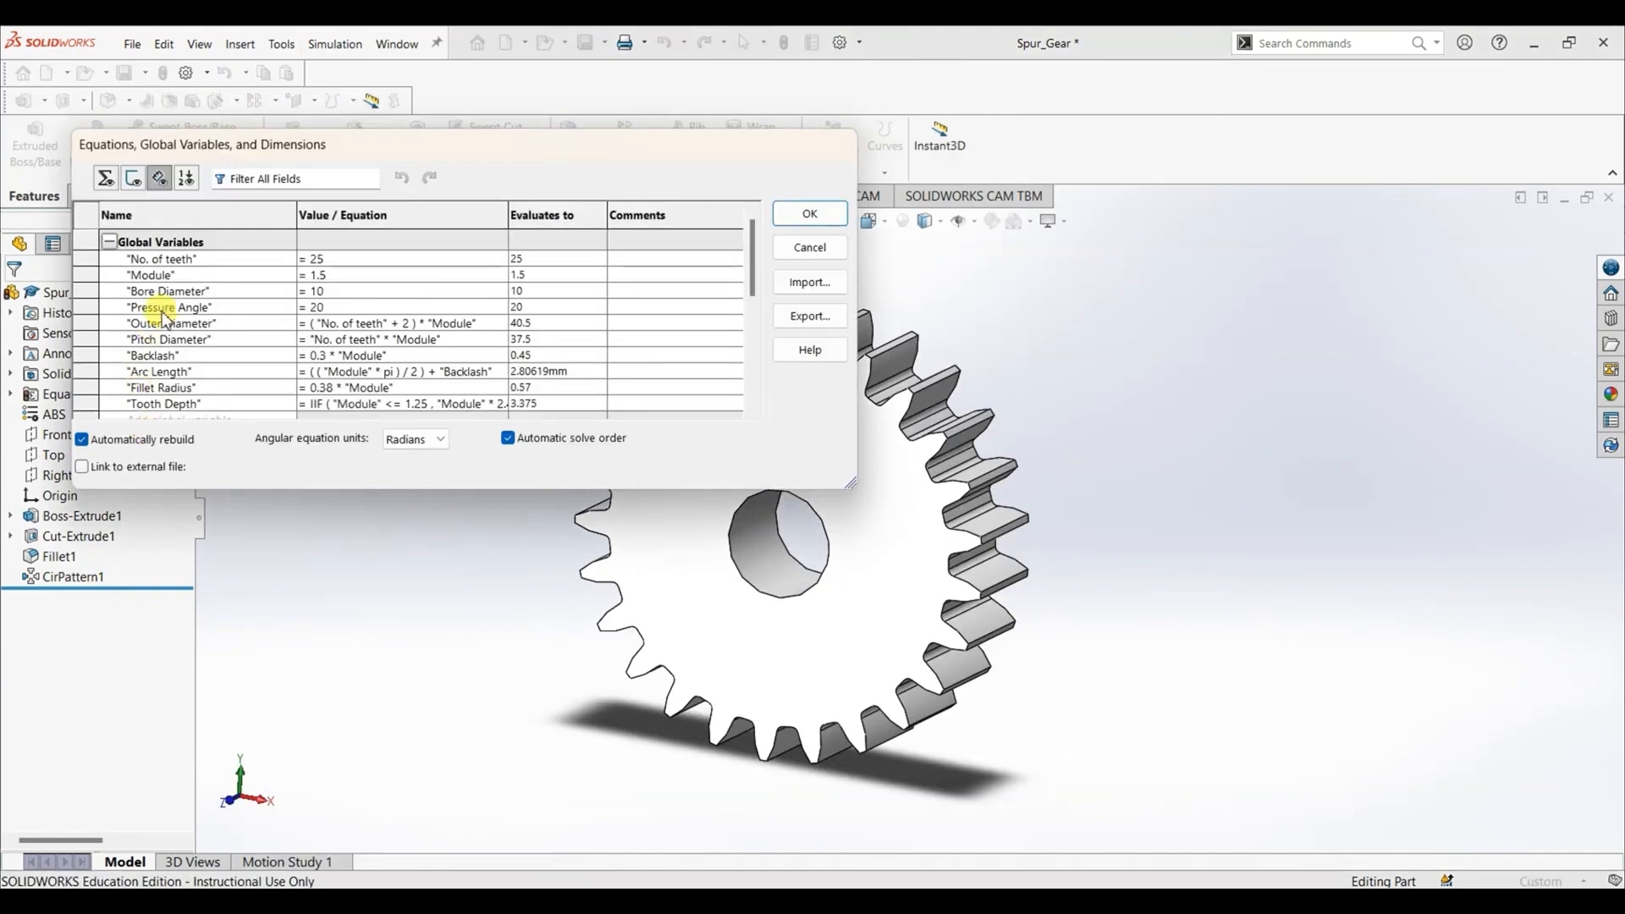
pyautogui.moveTo(425, 154); pyautogui.dragTo(317, 170)
pyautogui.click(252, 284)
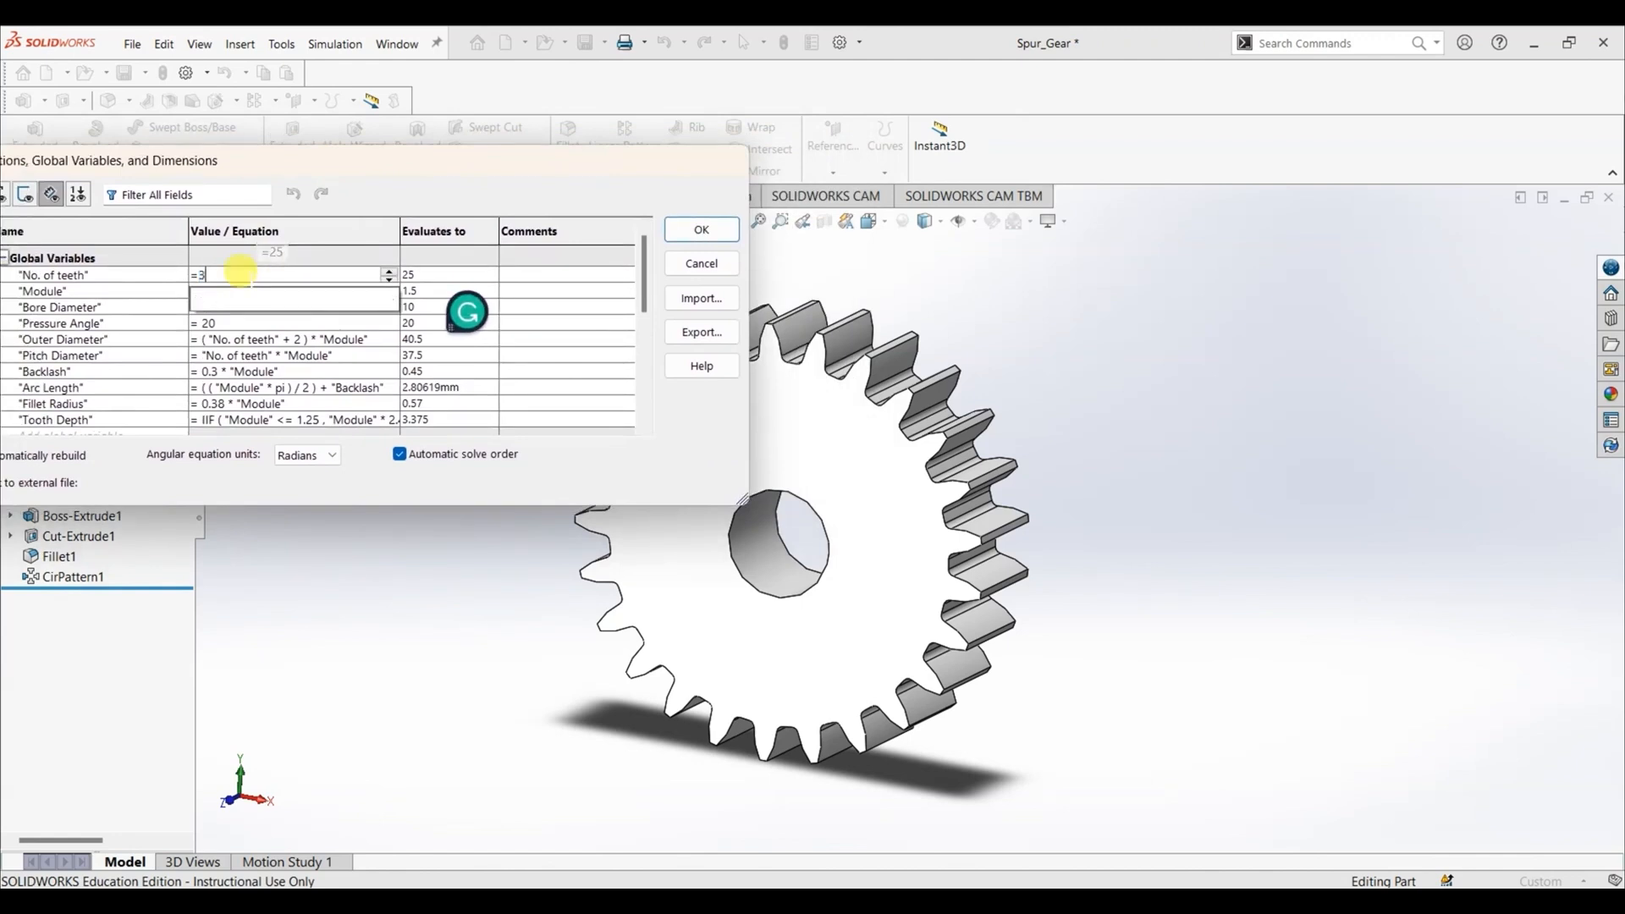
pyautogui.write('3')
pyautogui.press('BackSpace')
pyautogui.write('40')
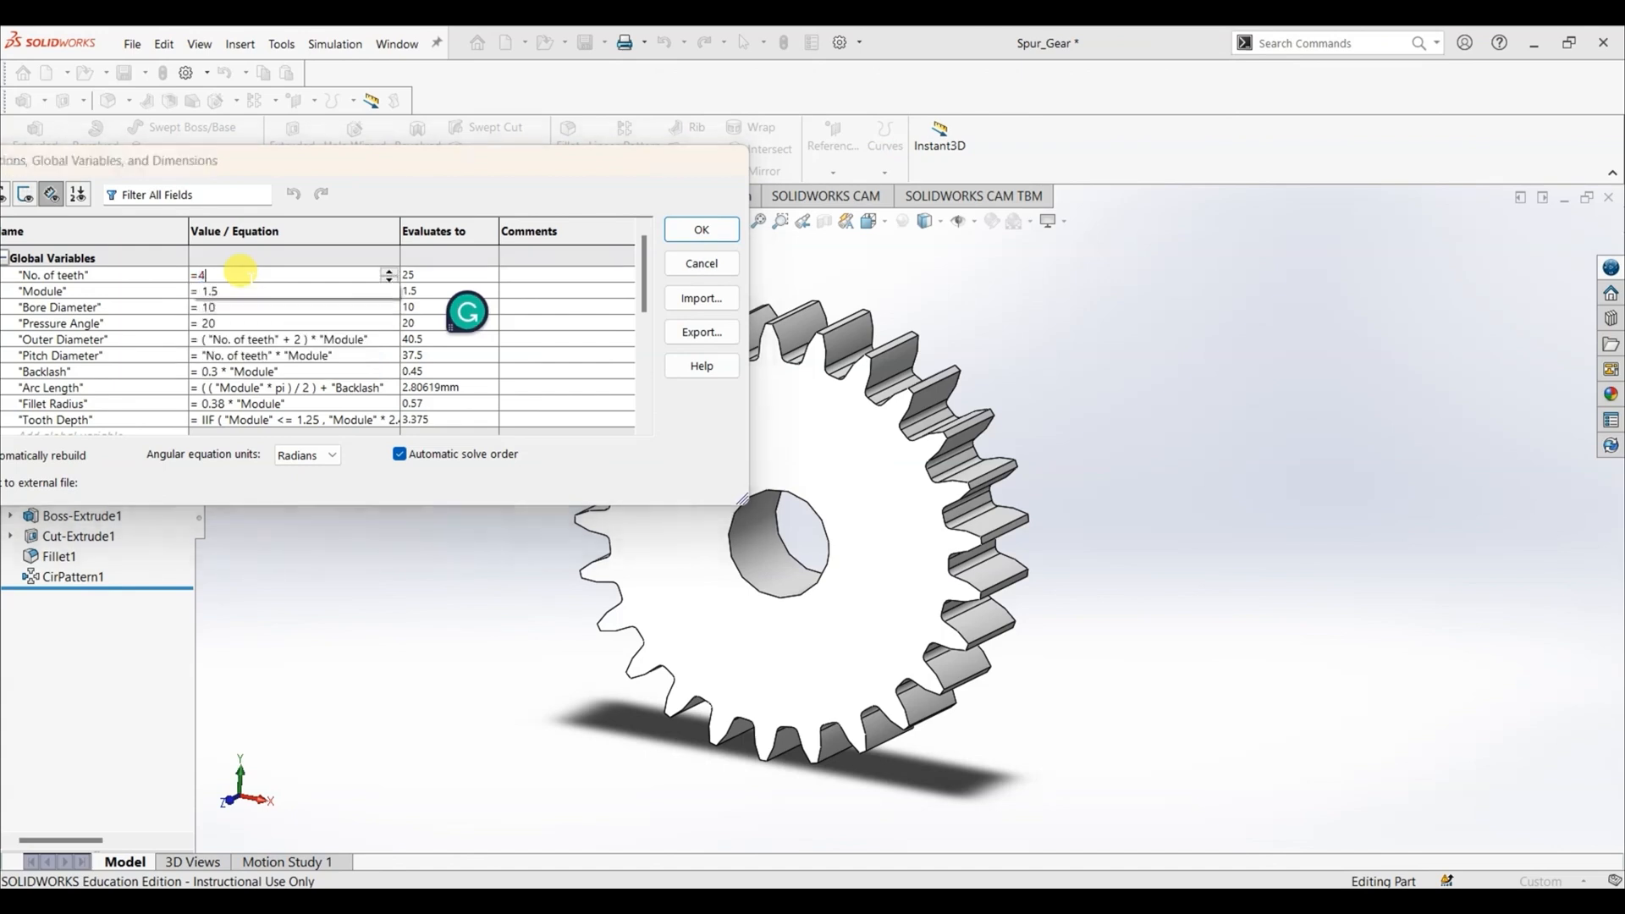
pyautogui.click(250, 281)
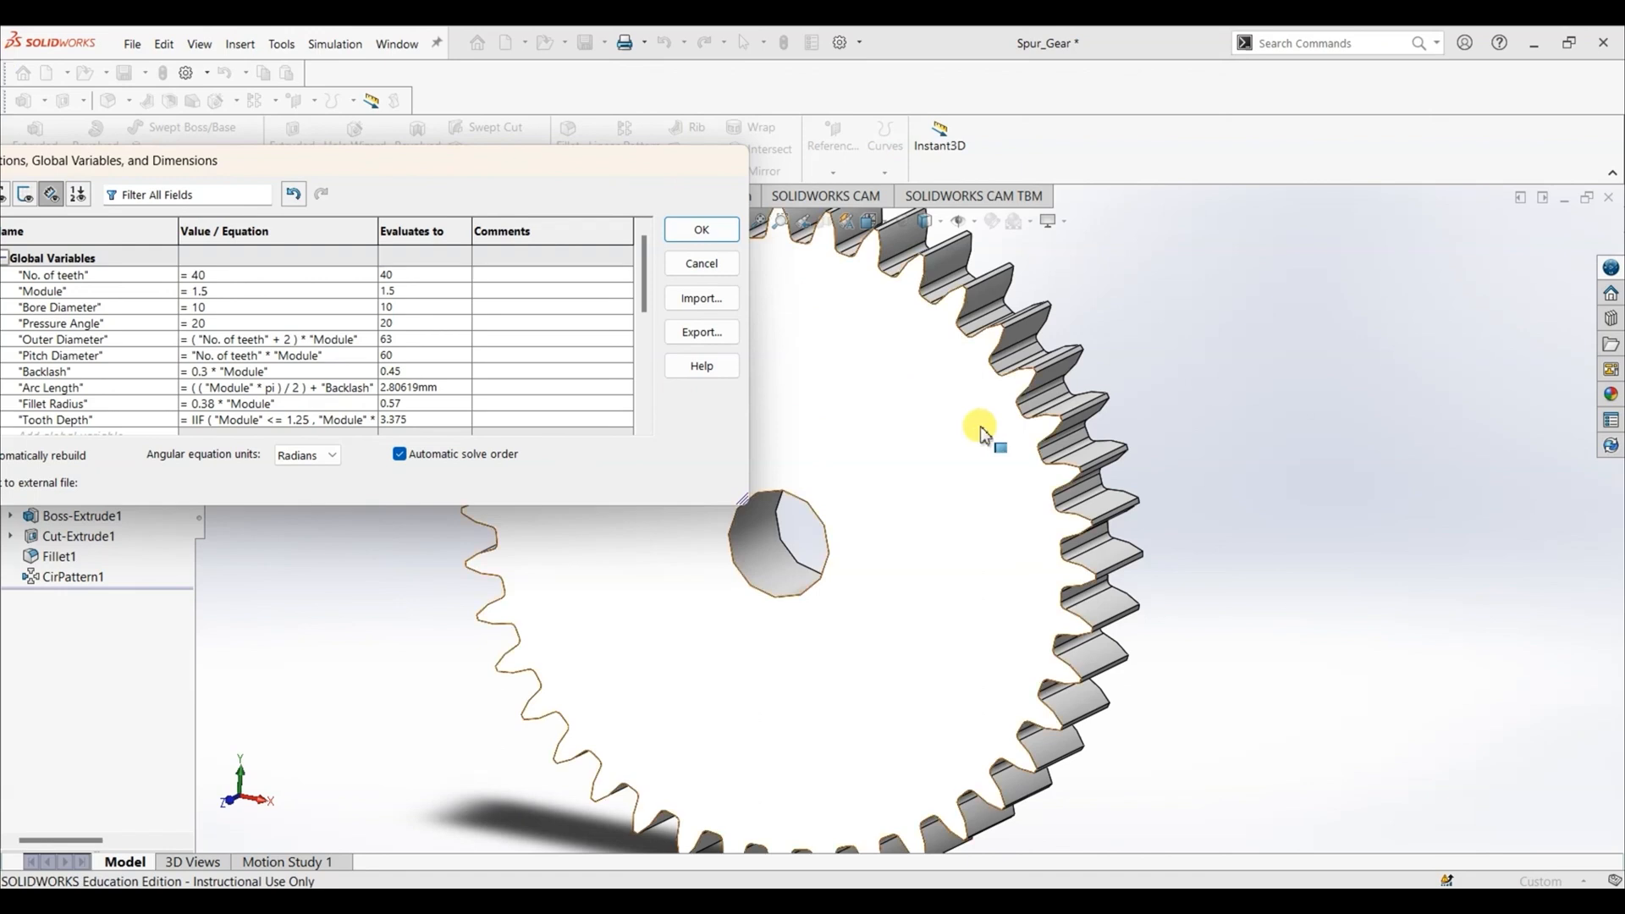
pyautogui.scroll(3, 827, 472)
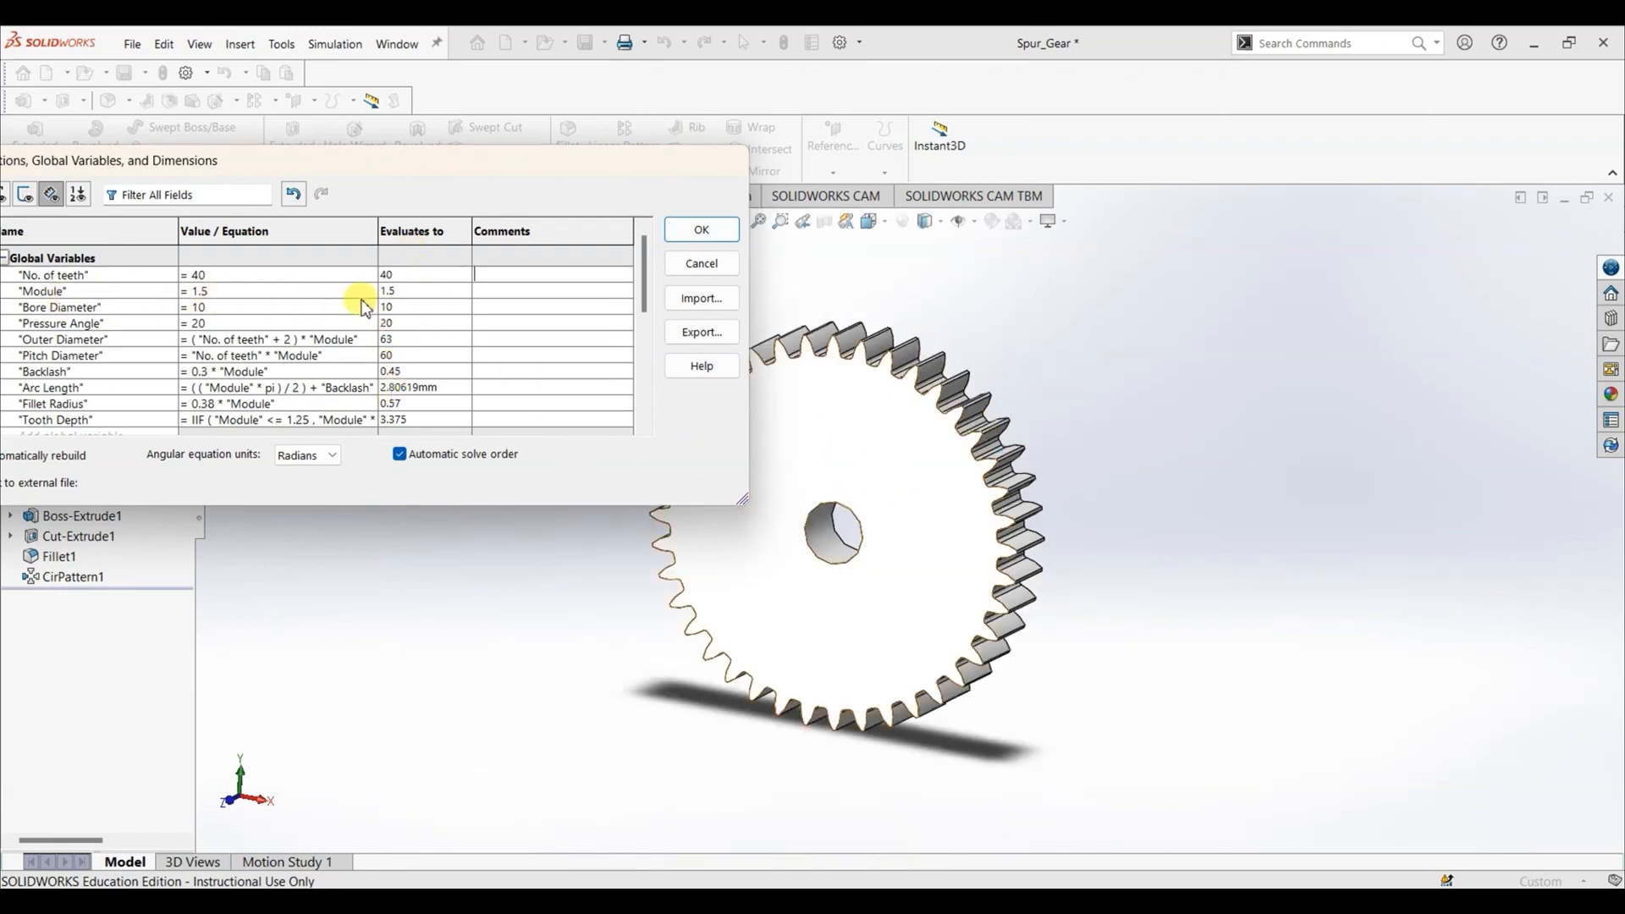
# - Set the global variable "Module" to 1 and inspect the rebuilt gear
pyautogui.click(273, 286)
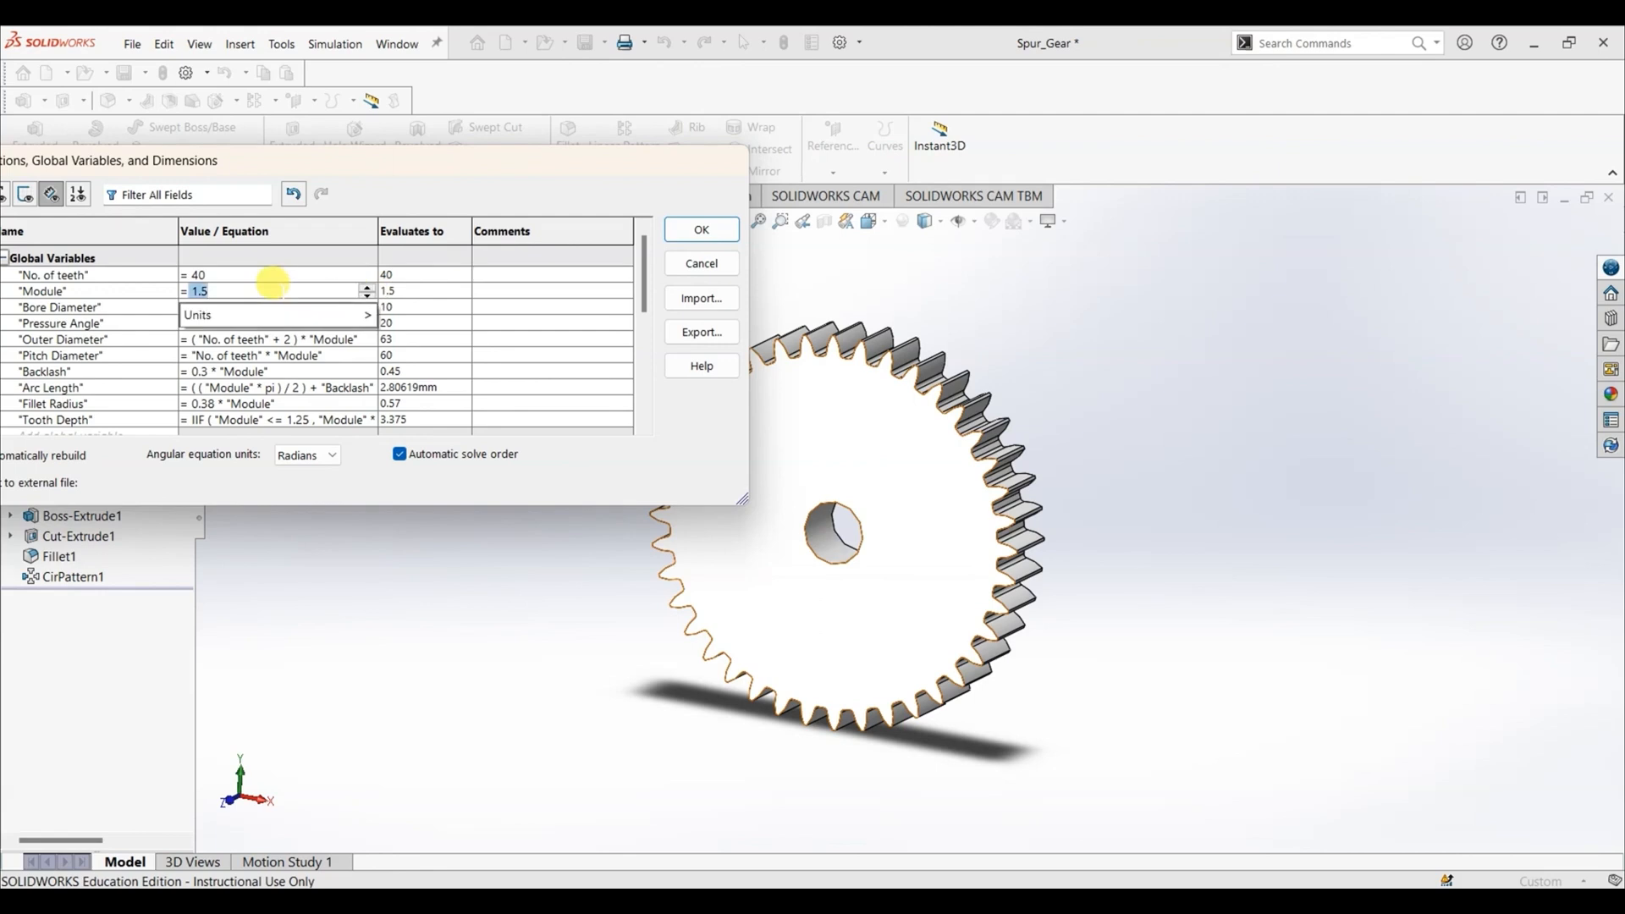
pyautogui.click(289, 290)
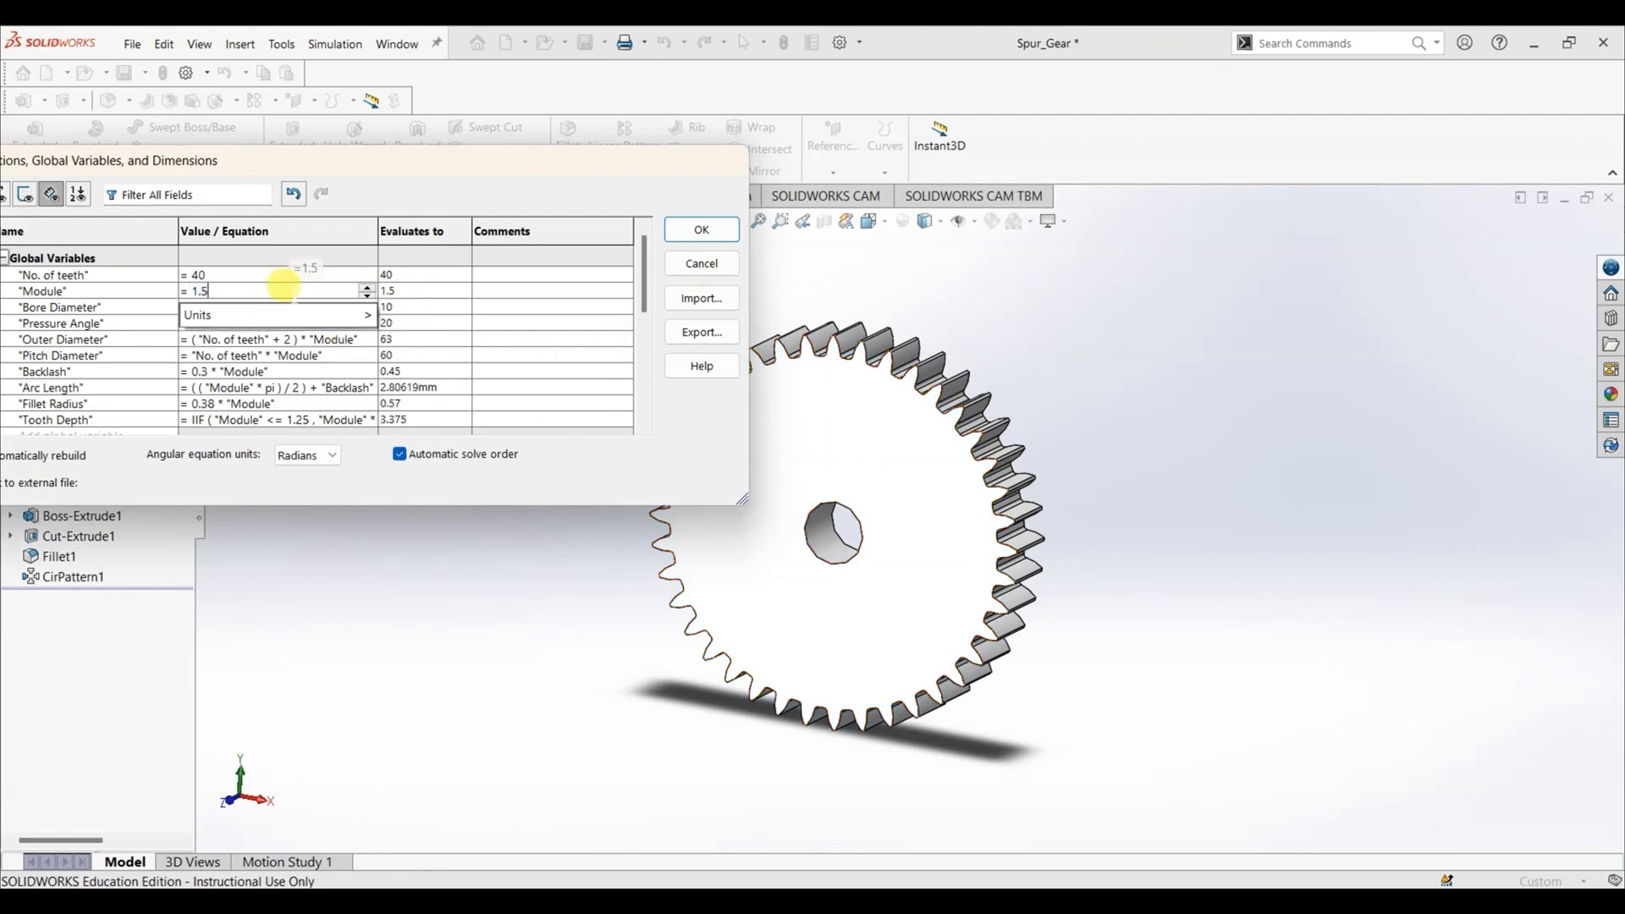
pyautogui.doubleClick(283, 287)
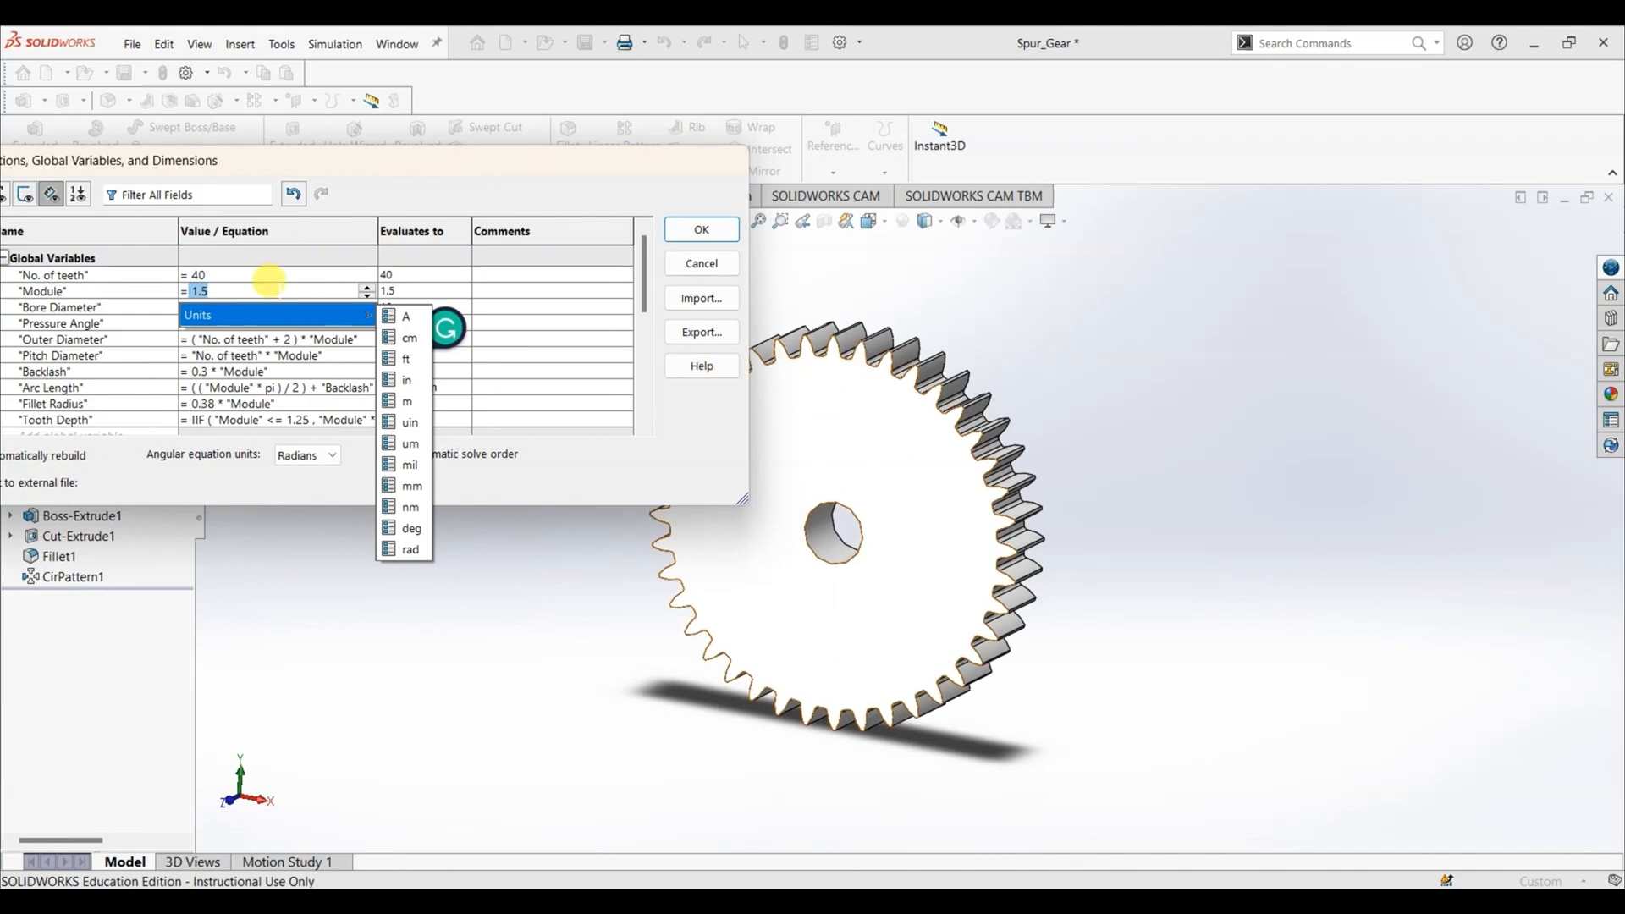
pyautogui.write('1')
pyautogui.press('Return')
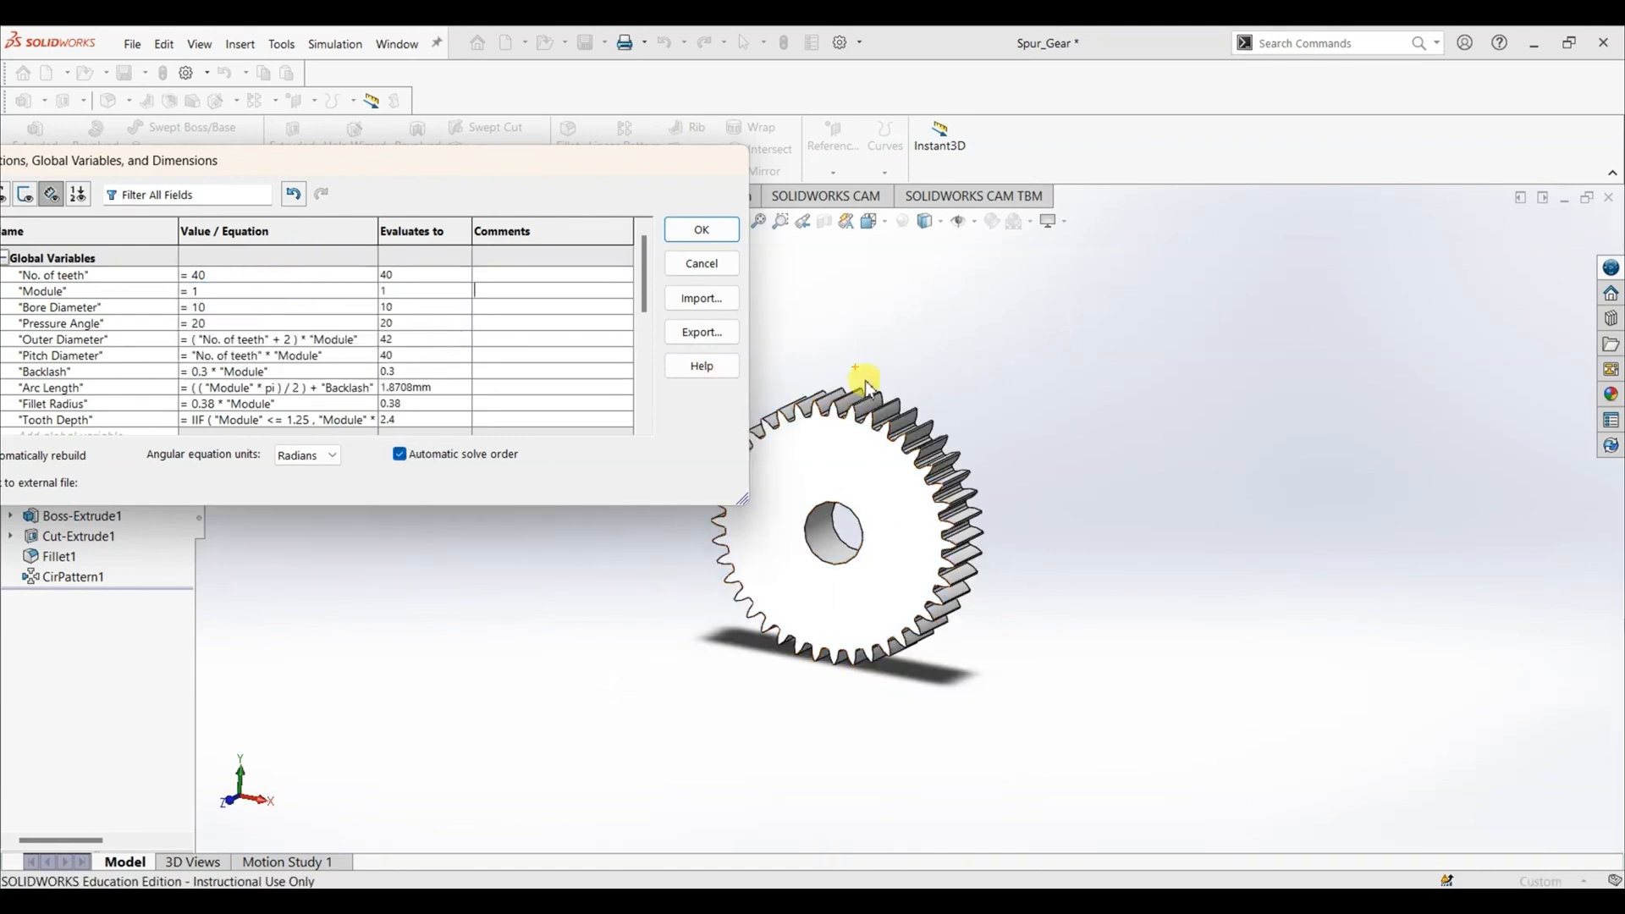
pyautogui.scroll(2, 861, 536)
pyautogui.scroll(-6, 881, 508)
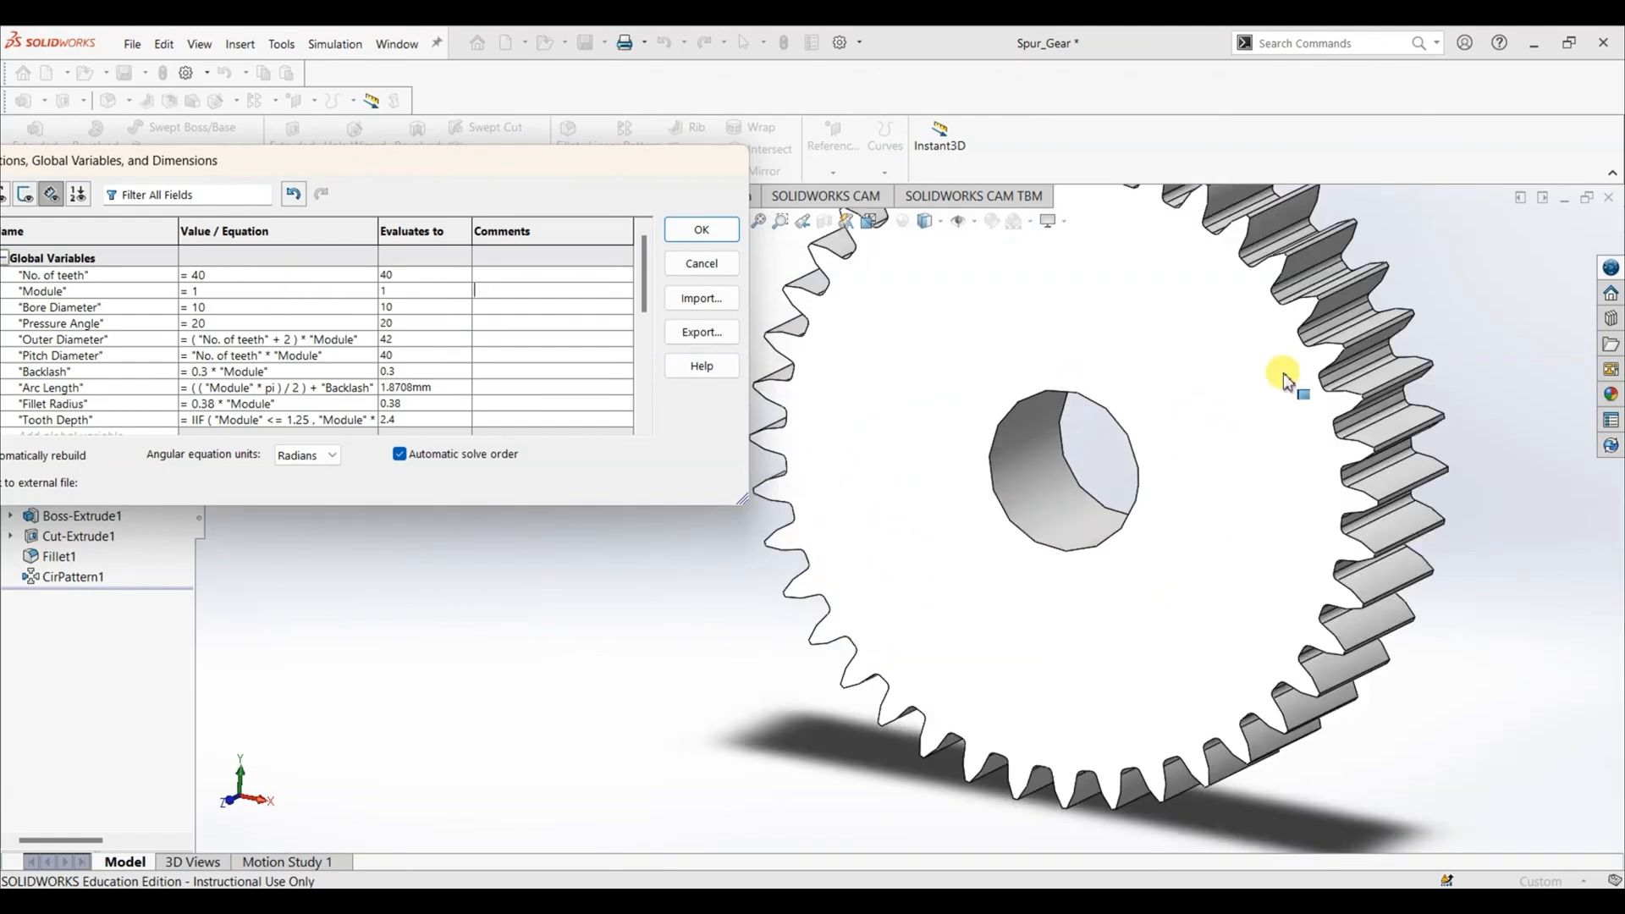
pyautogui.scroll(3, 915, 508)
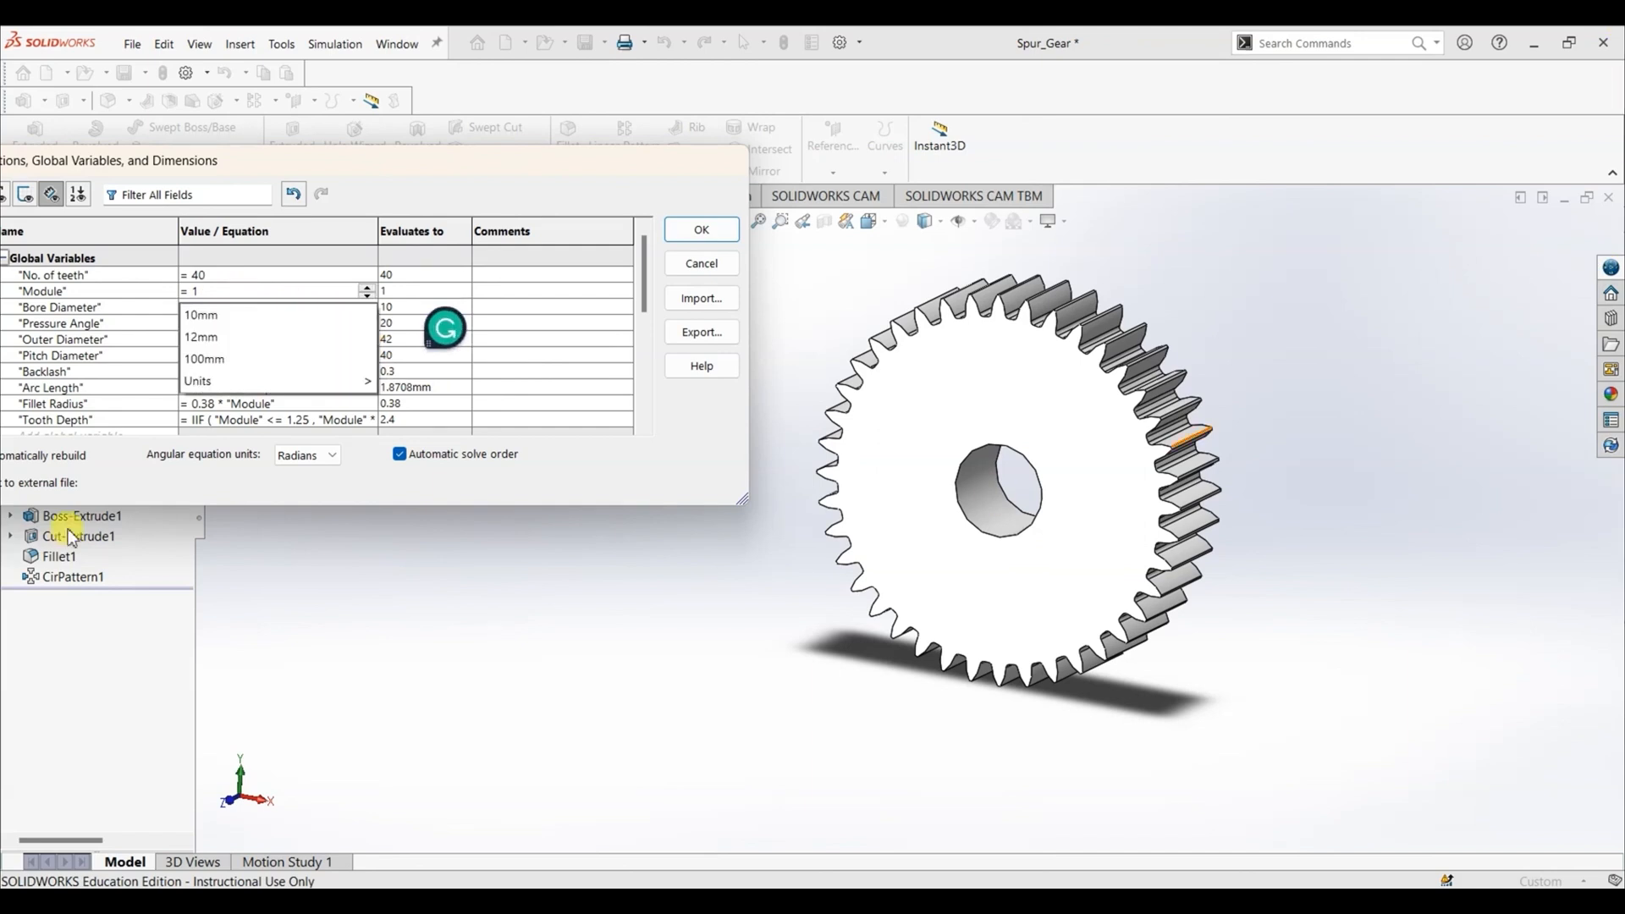
# - Set the global variable "Module" to 3
pyautogui.doubleClick(231, 285)
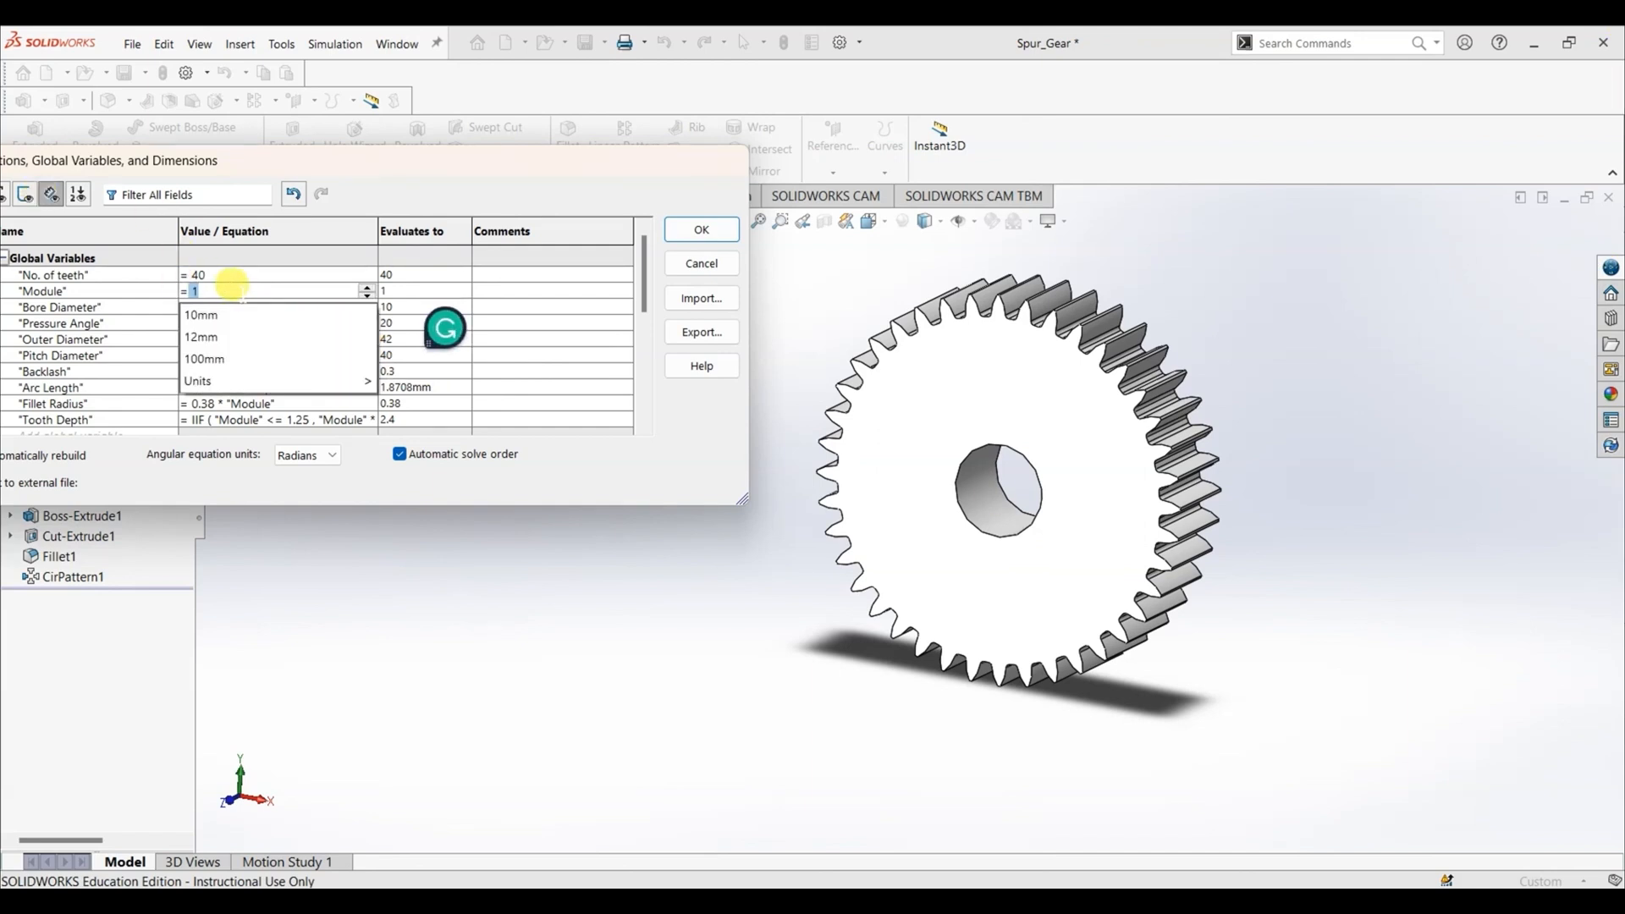
pyautogui.write('3')
pyautogui.click(242, 295)
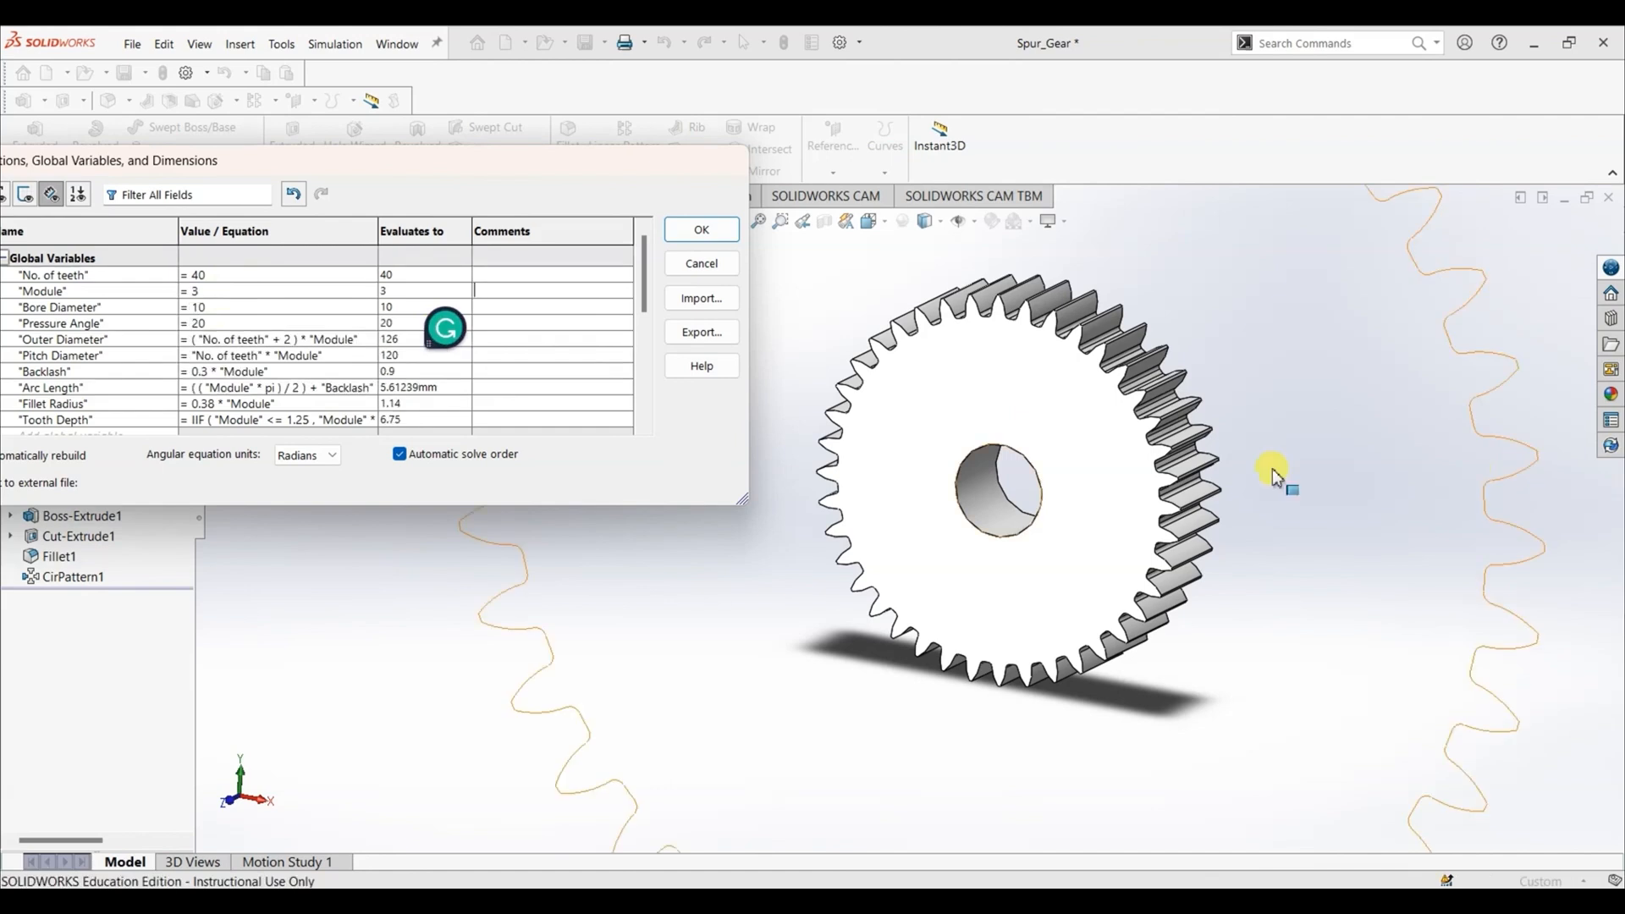
pyautogui.scroll(4, 1272, 470)
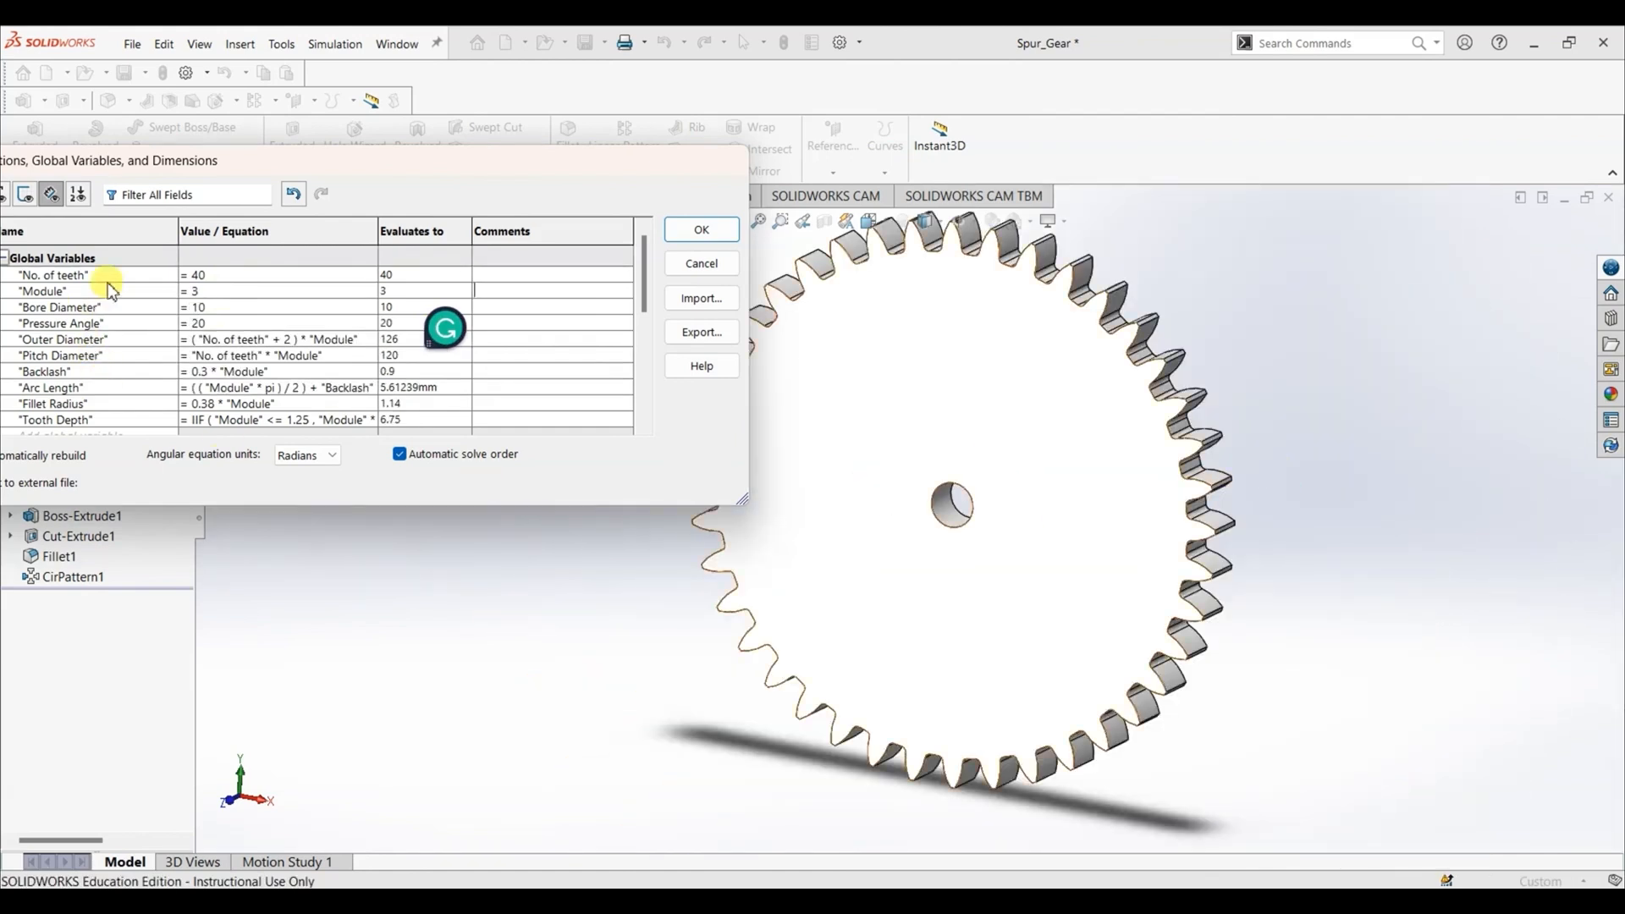
# - Set the global variable "Module" to 1.25
pyautogui.doubleClick(220, 285)
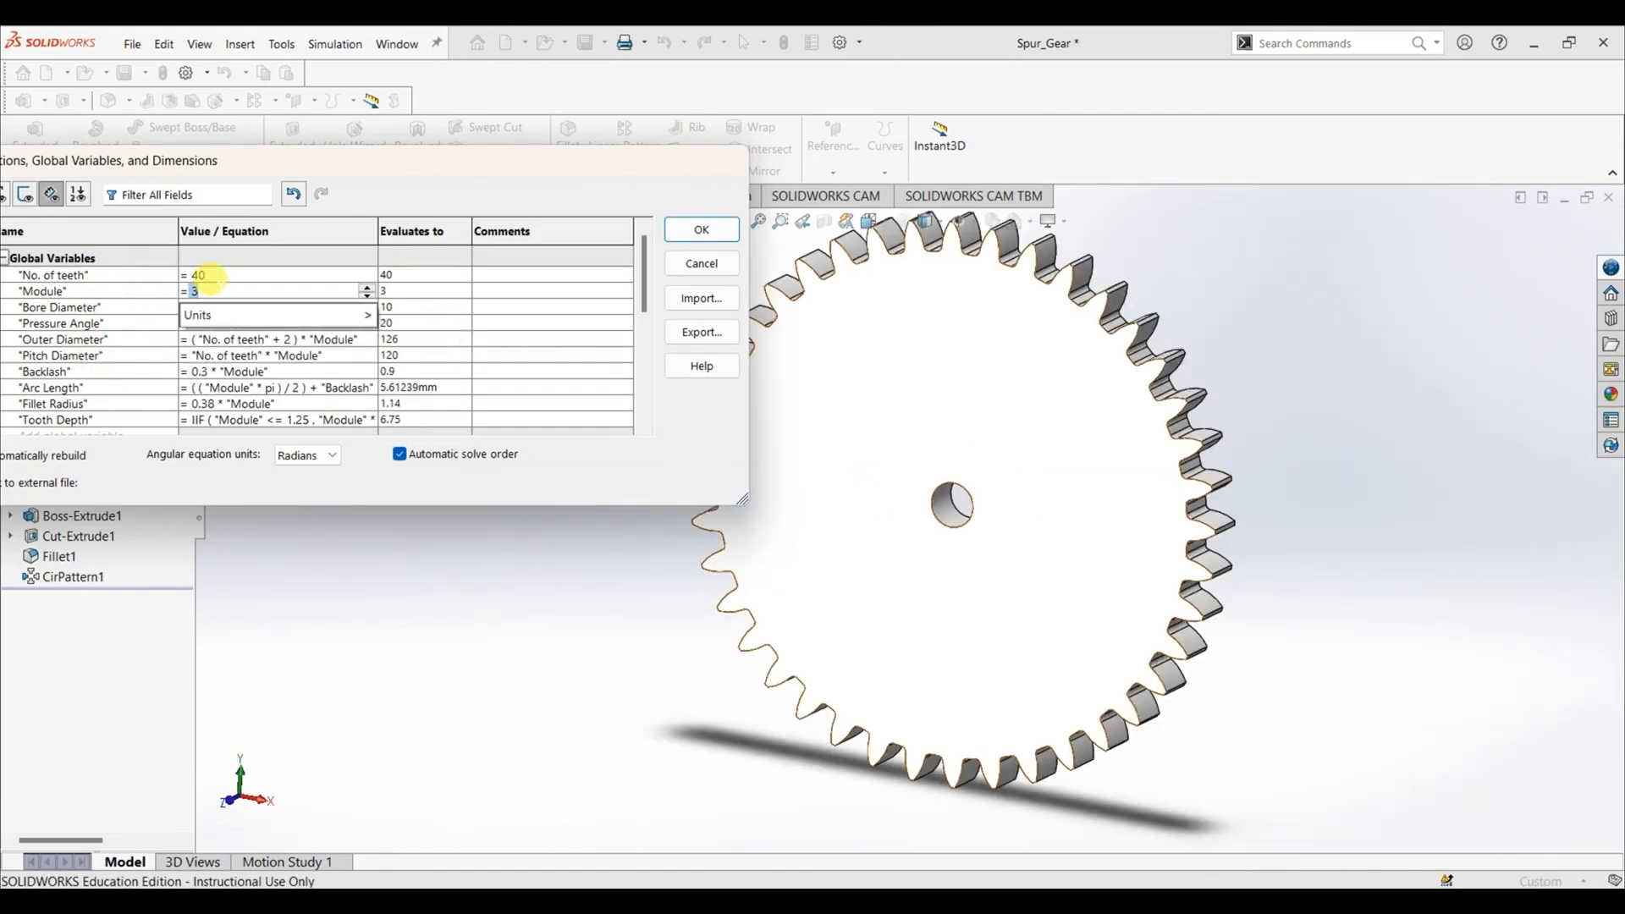
pyautogui.write('1.25')
pyautogui.press('Return')
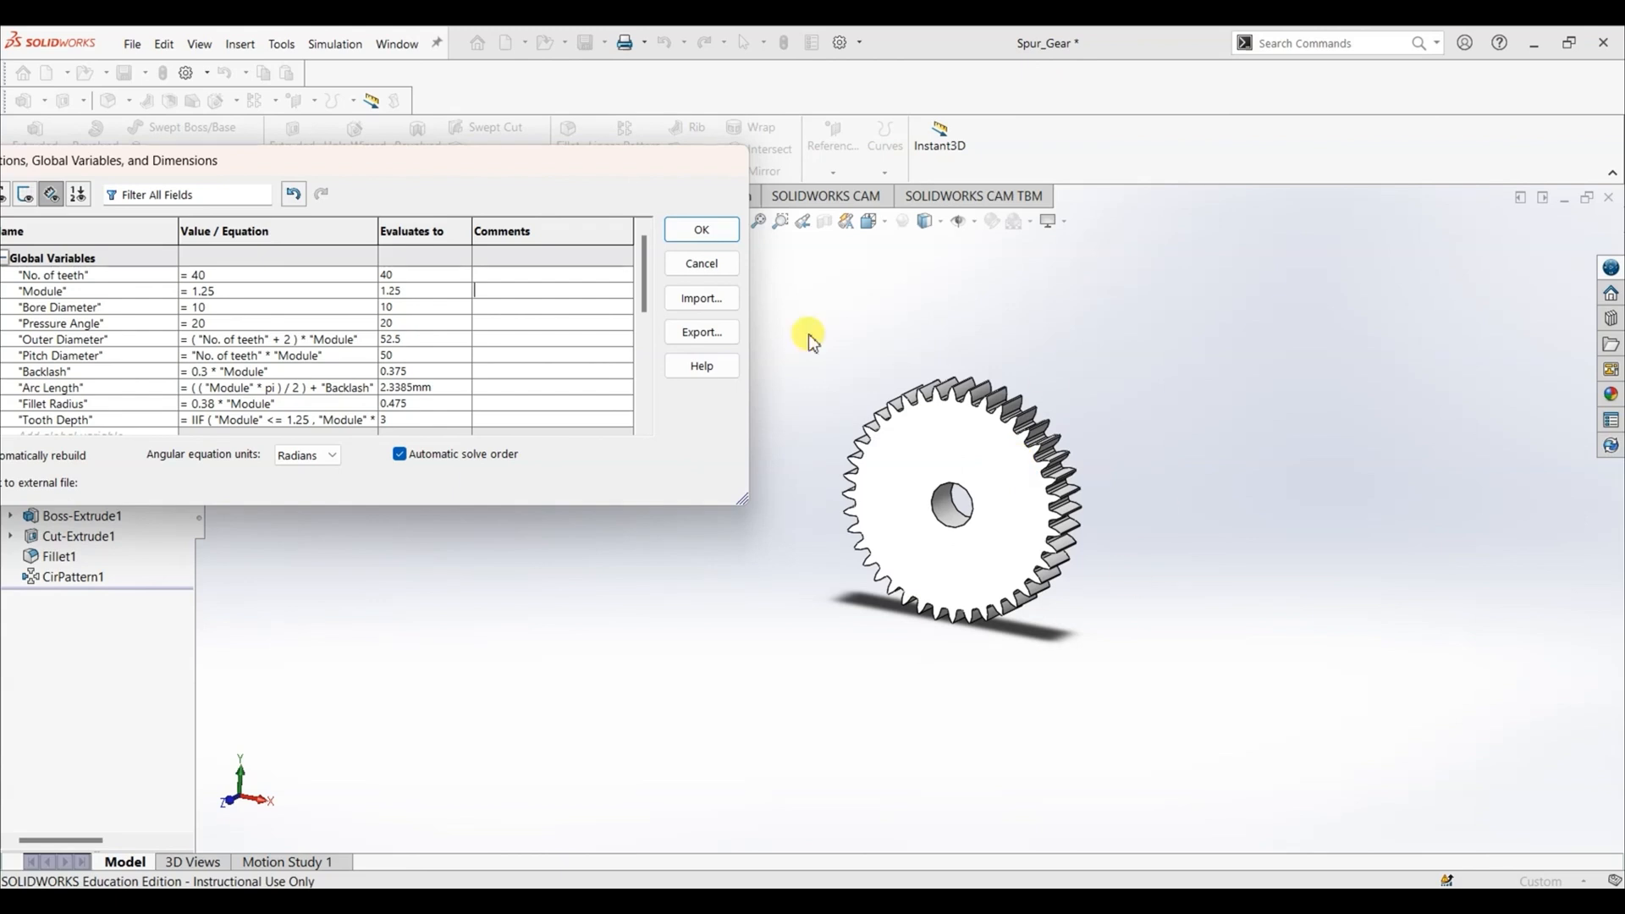
# - Set the global variable "Pressure Angle" to 14.5, inspect the gear's tooth profile up close, and set the angle back to 20
pyautogui.click(222, 320)
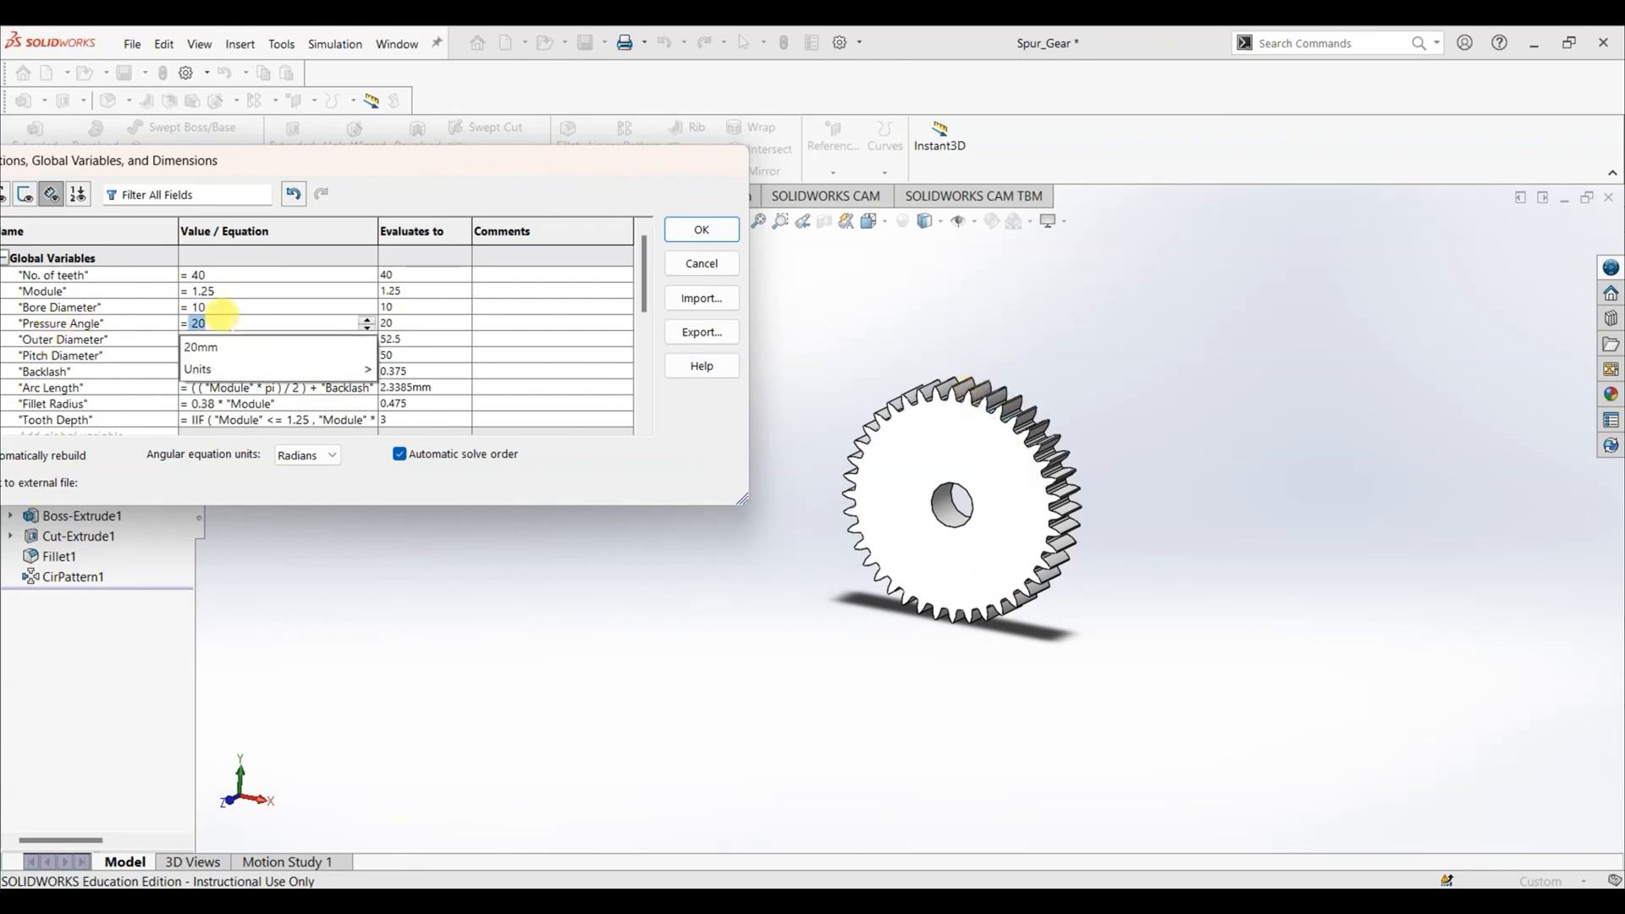
pyautogui.write('14.5')
pyautogui.press('Return')
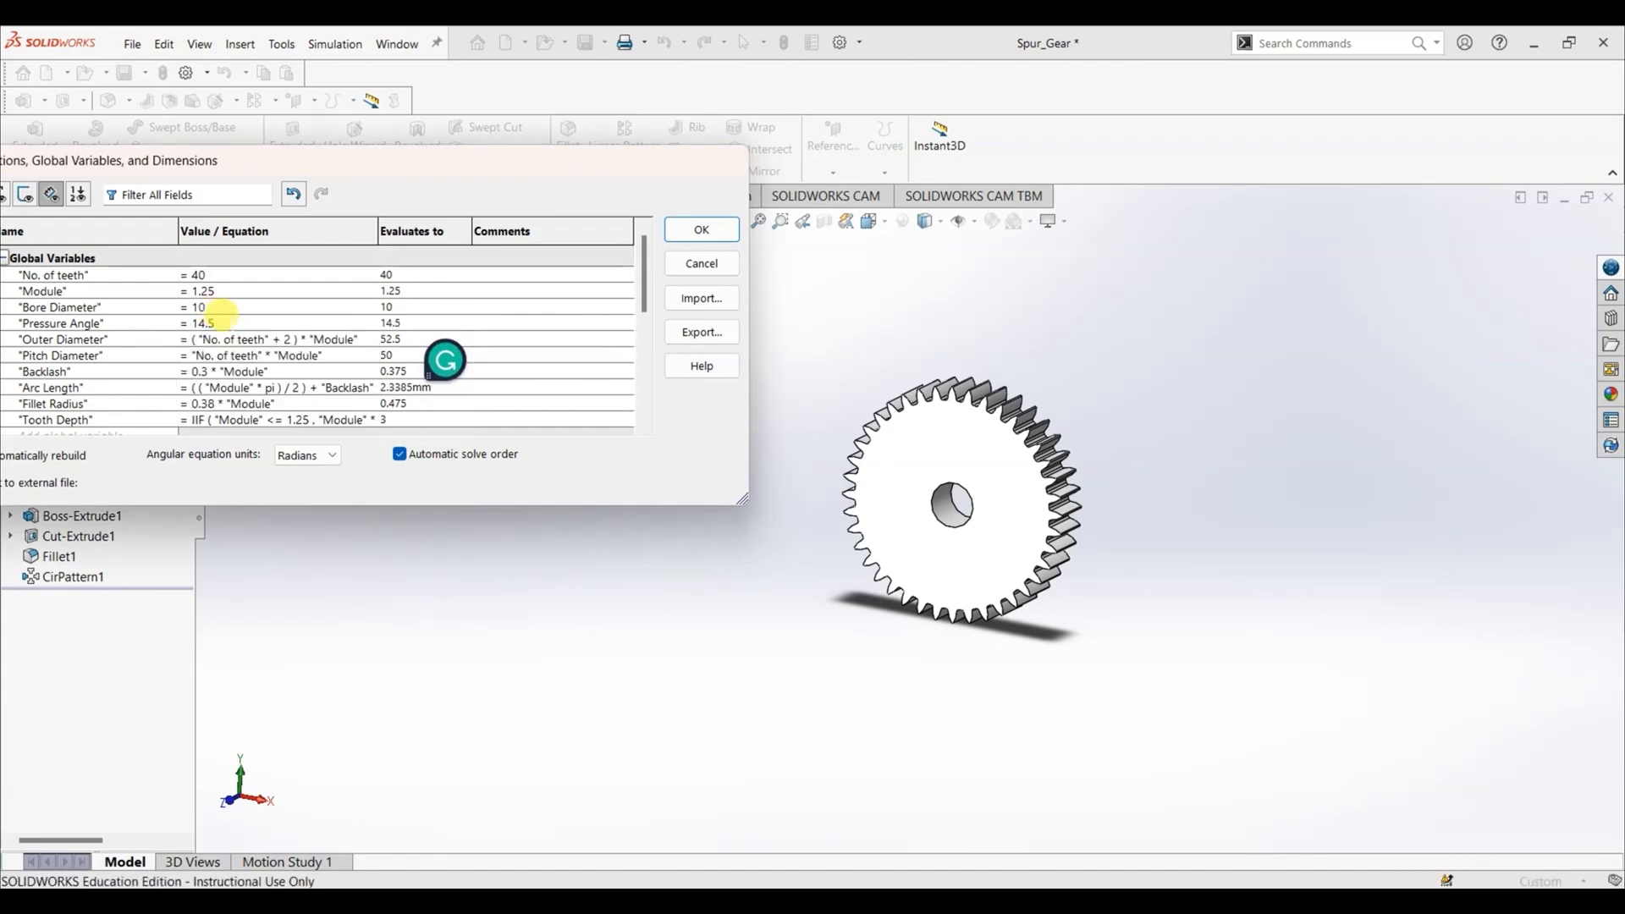
pyautogui.scroll(-6, 1136, 457)
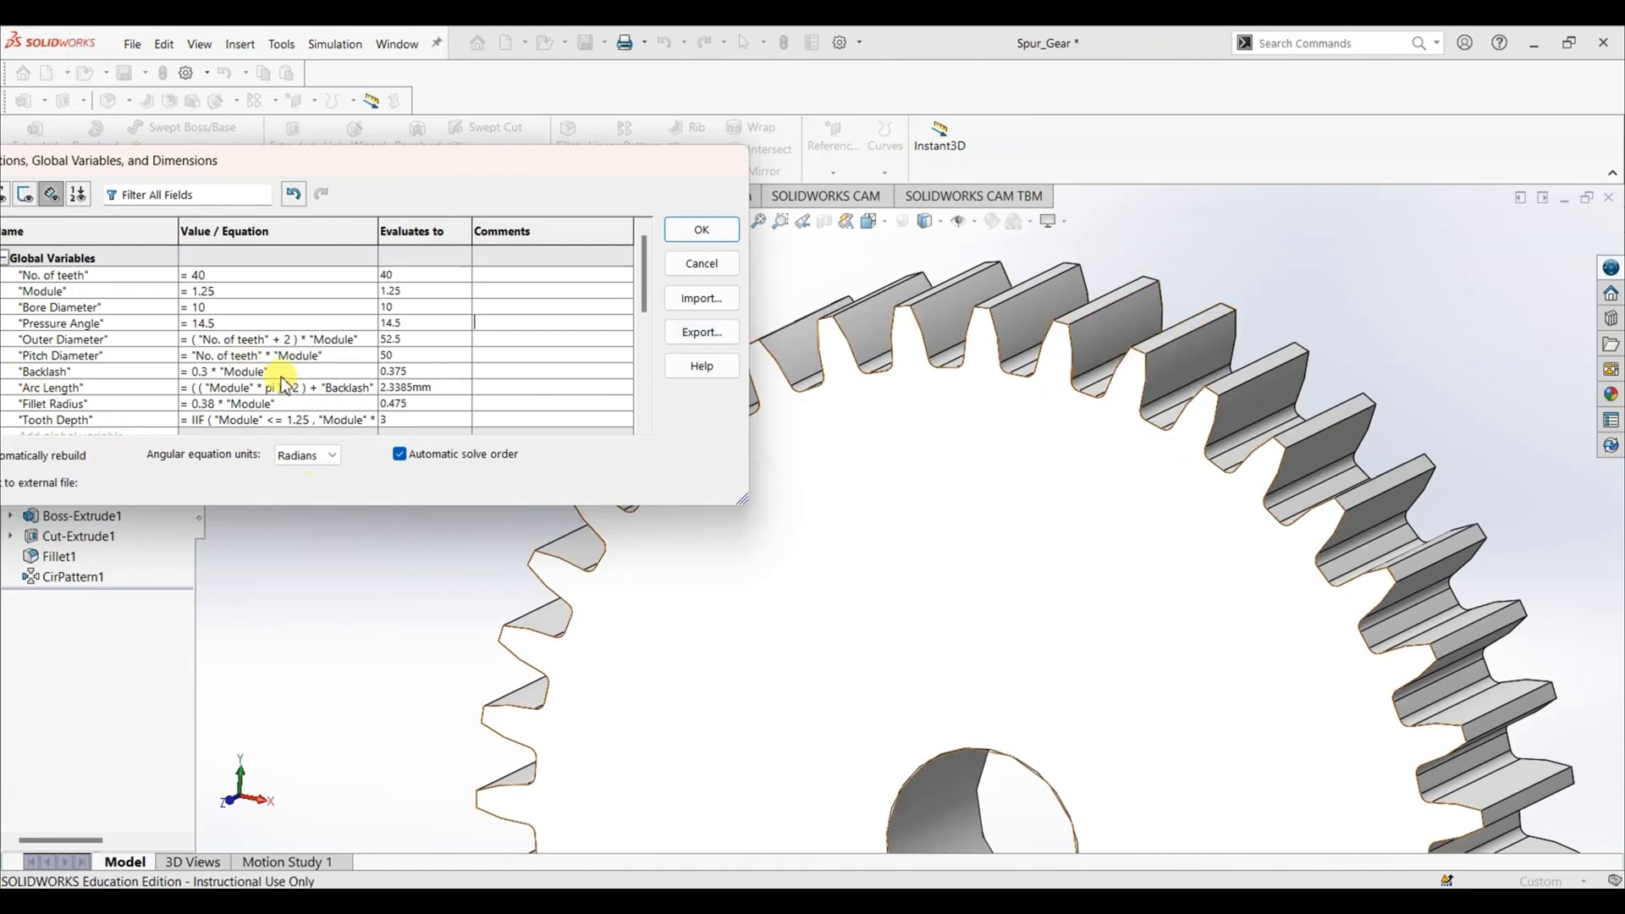
pyautogui.click(225, 320)
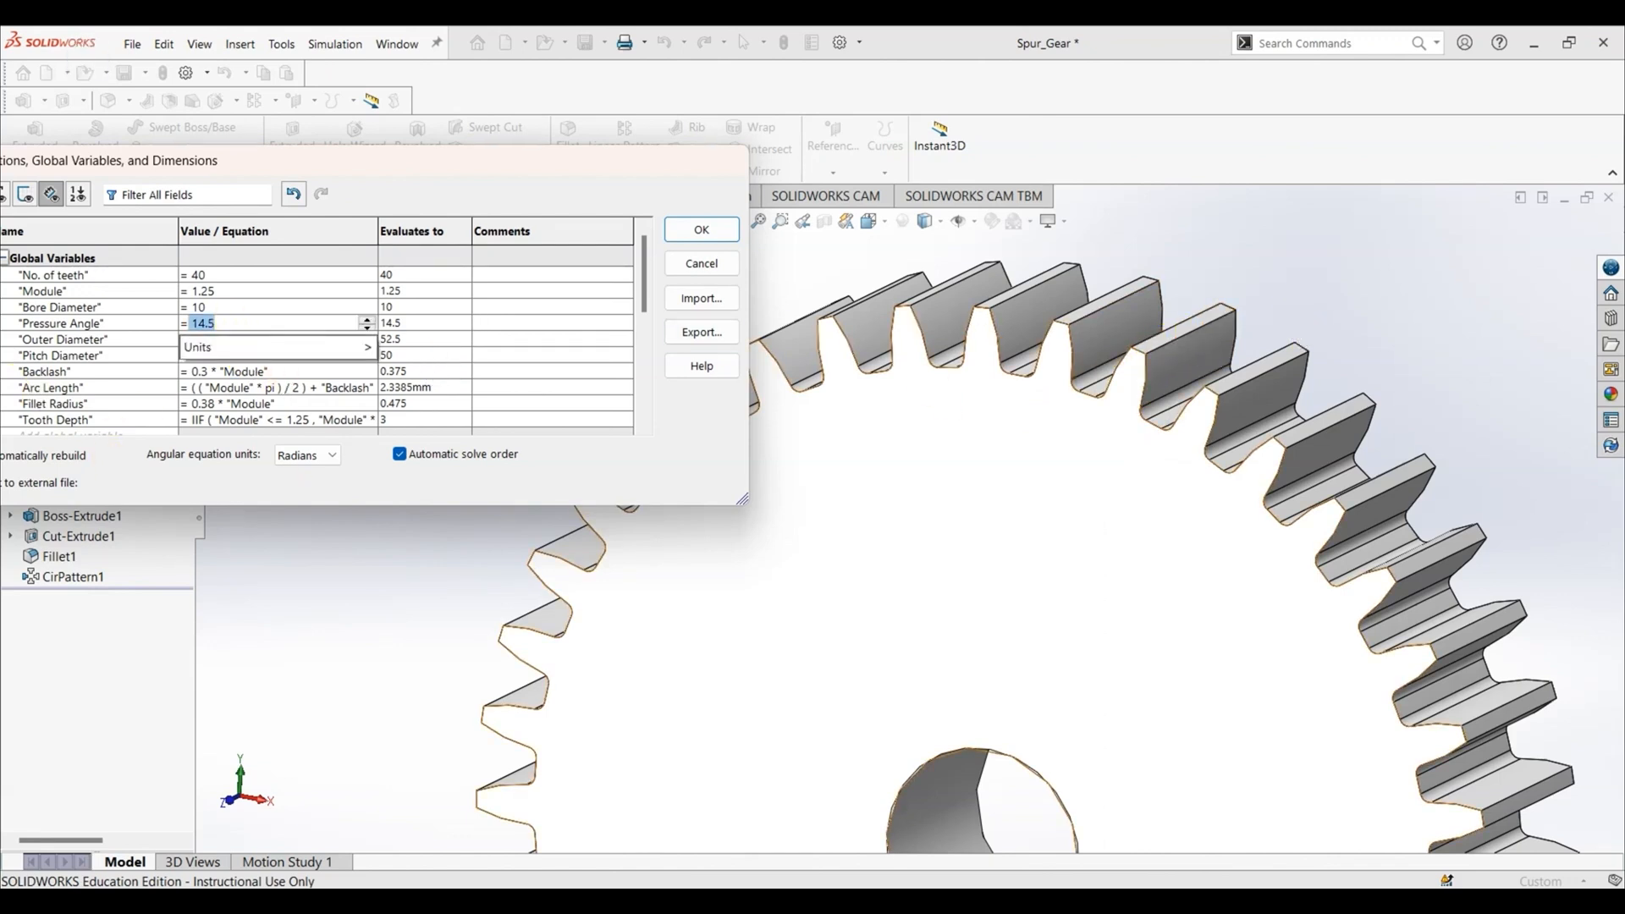
pyautogui.write('20')
pyautogui.press('Return')
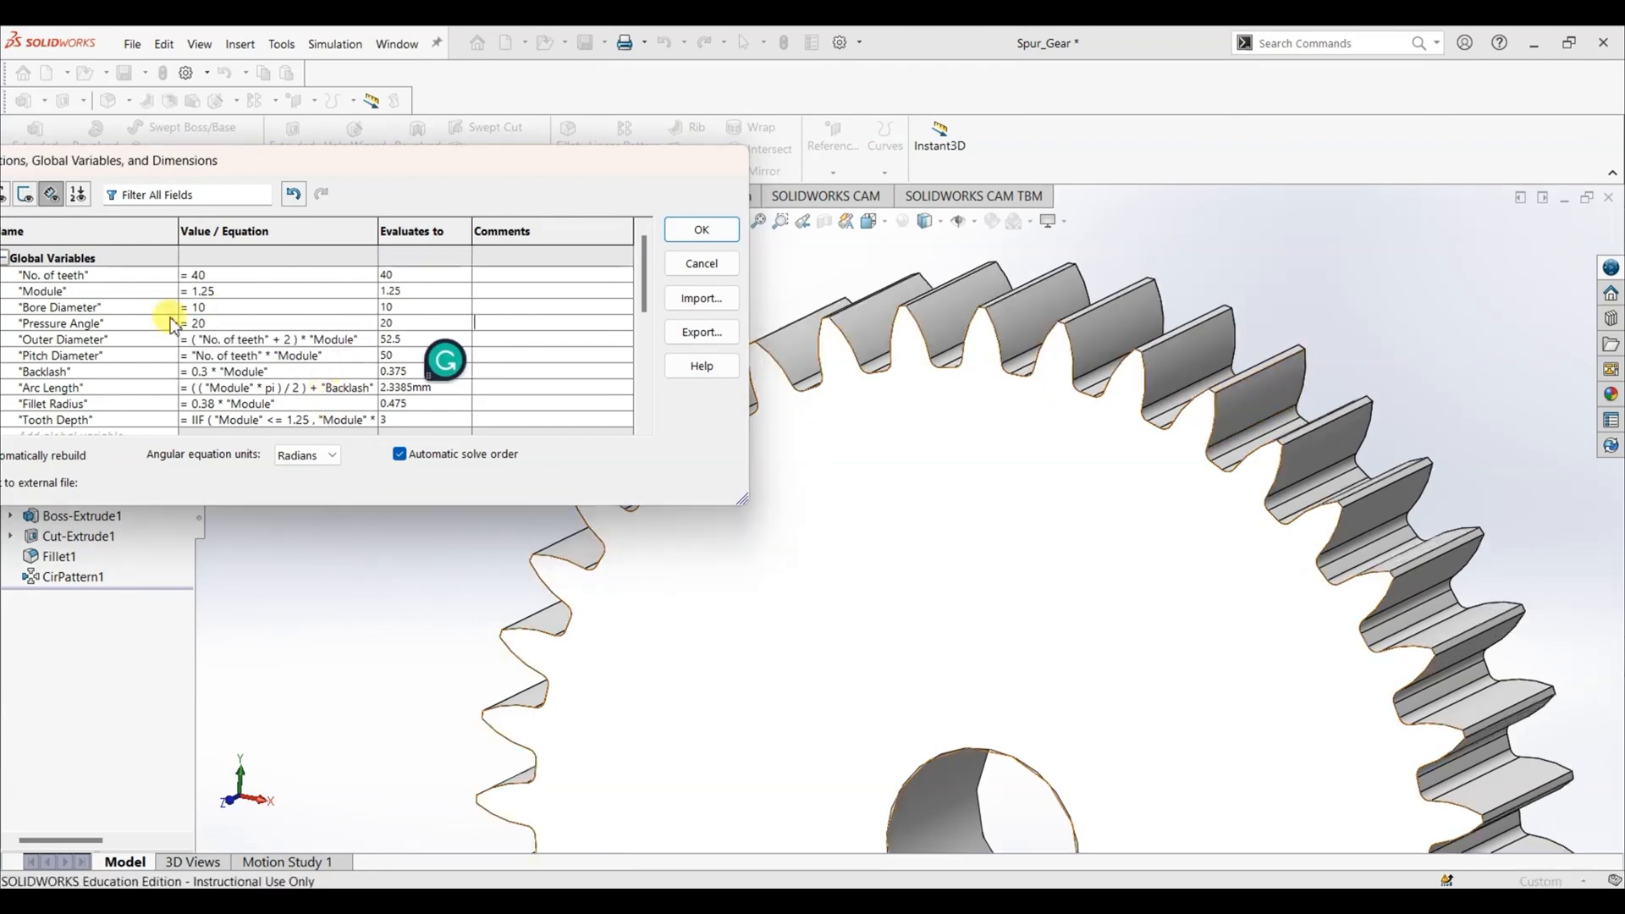
# - Compare the tooth shapes again by switching "Pressure Angle" to 14.5 and returning it to 20
pyautogui.click(206, 320)
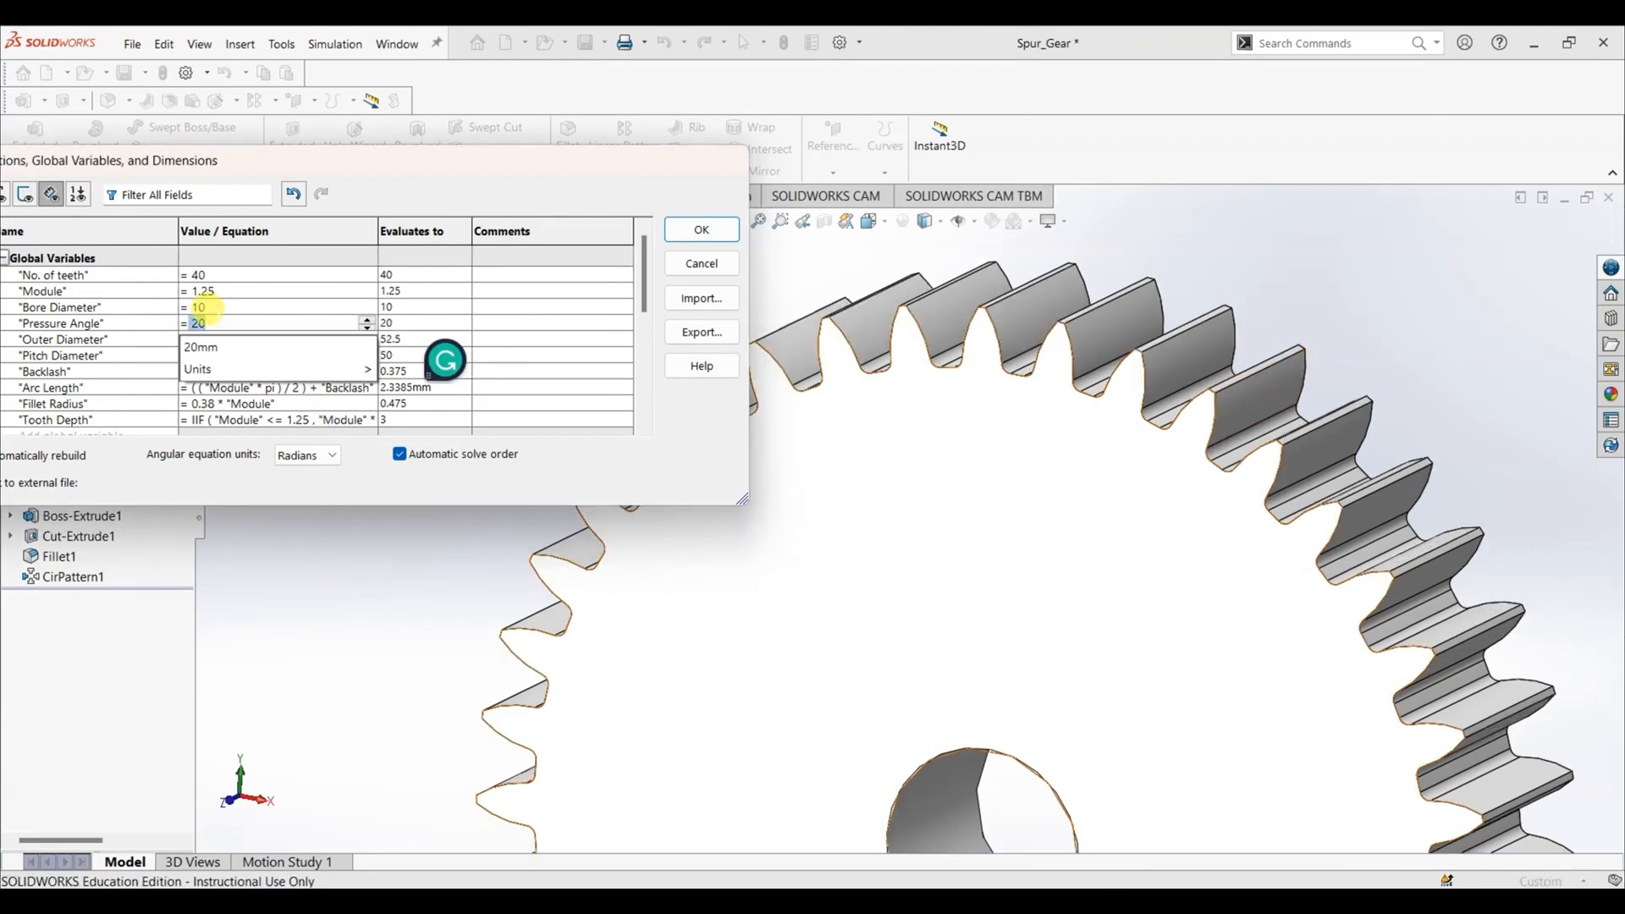
pyautogui.write('14.5')
pyautogui.press('Return')
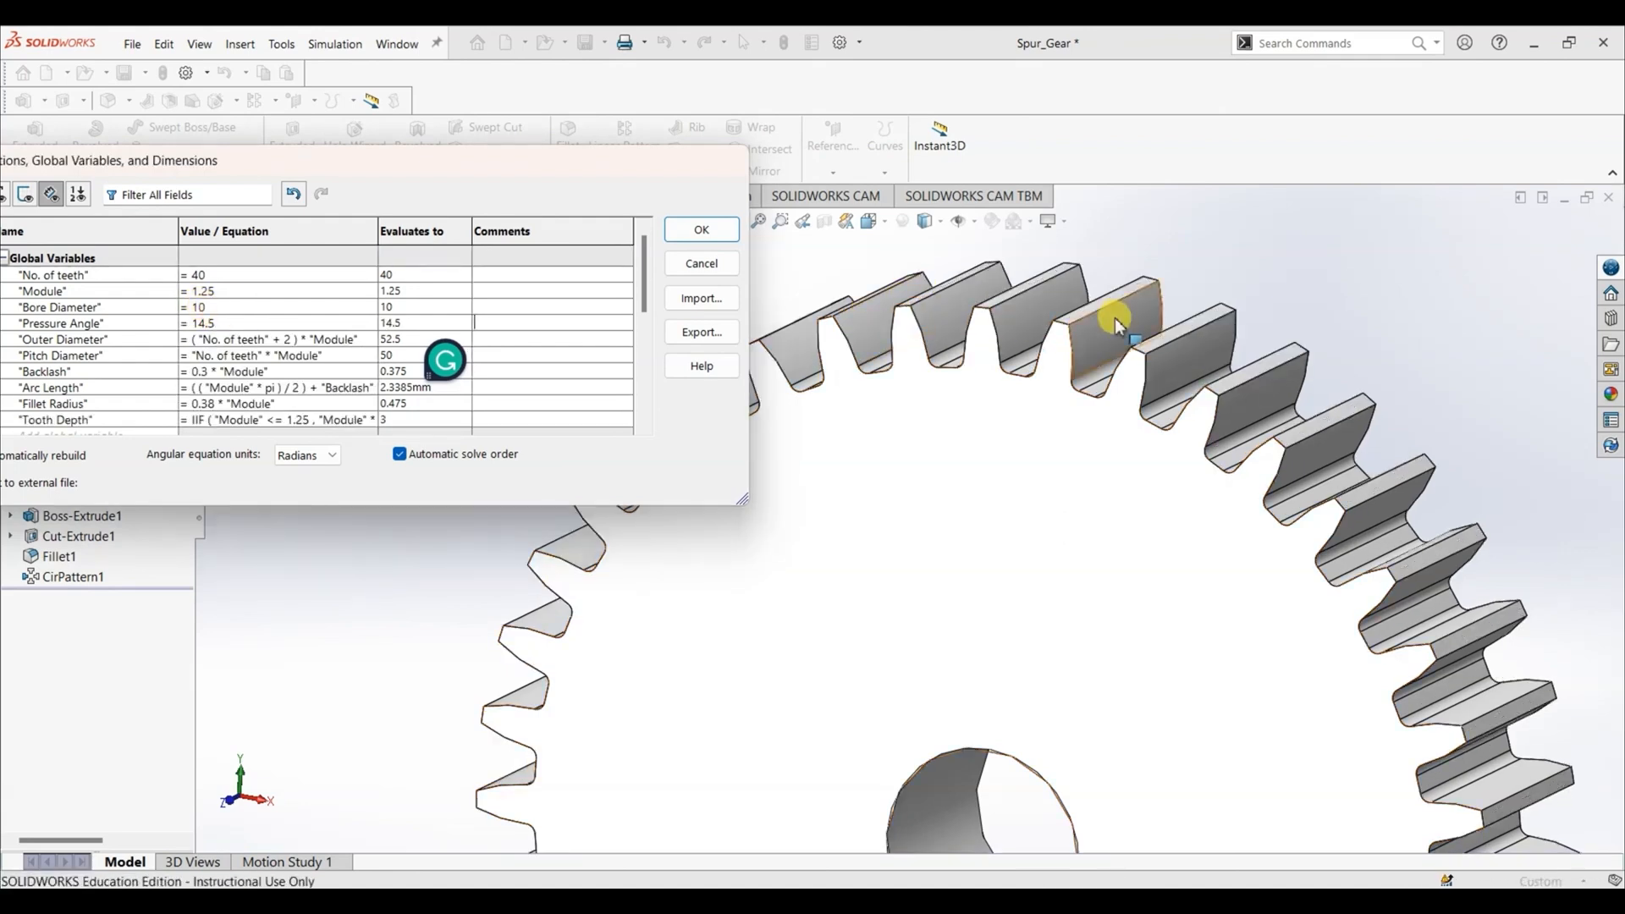
pyautogui.click(222, 324)
pyautogui.write('20')
pyautogui.press('Return')
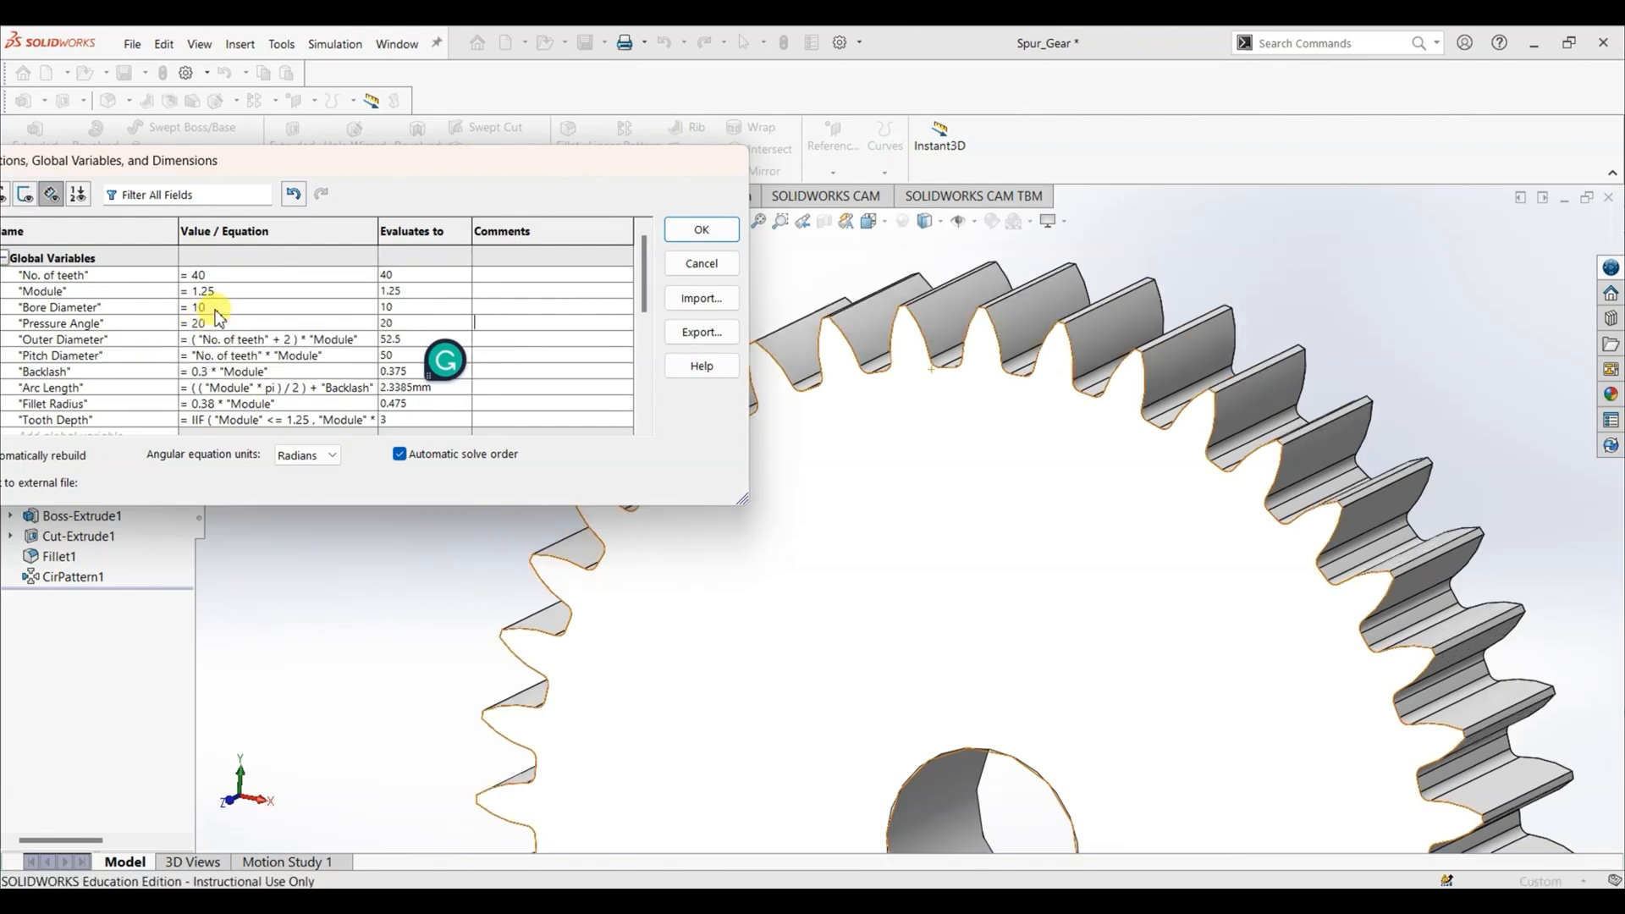
# - Set the global variable "Bore Diameter" to 20, close the equations, and inspect the gear's bore
pyautogui.click(206, 305)
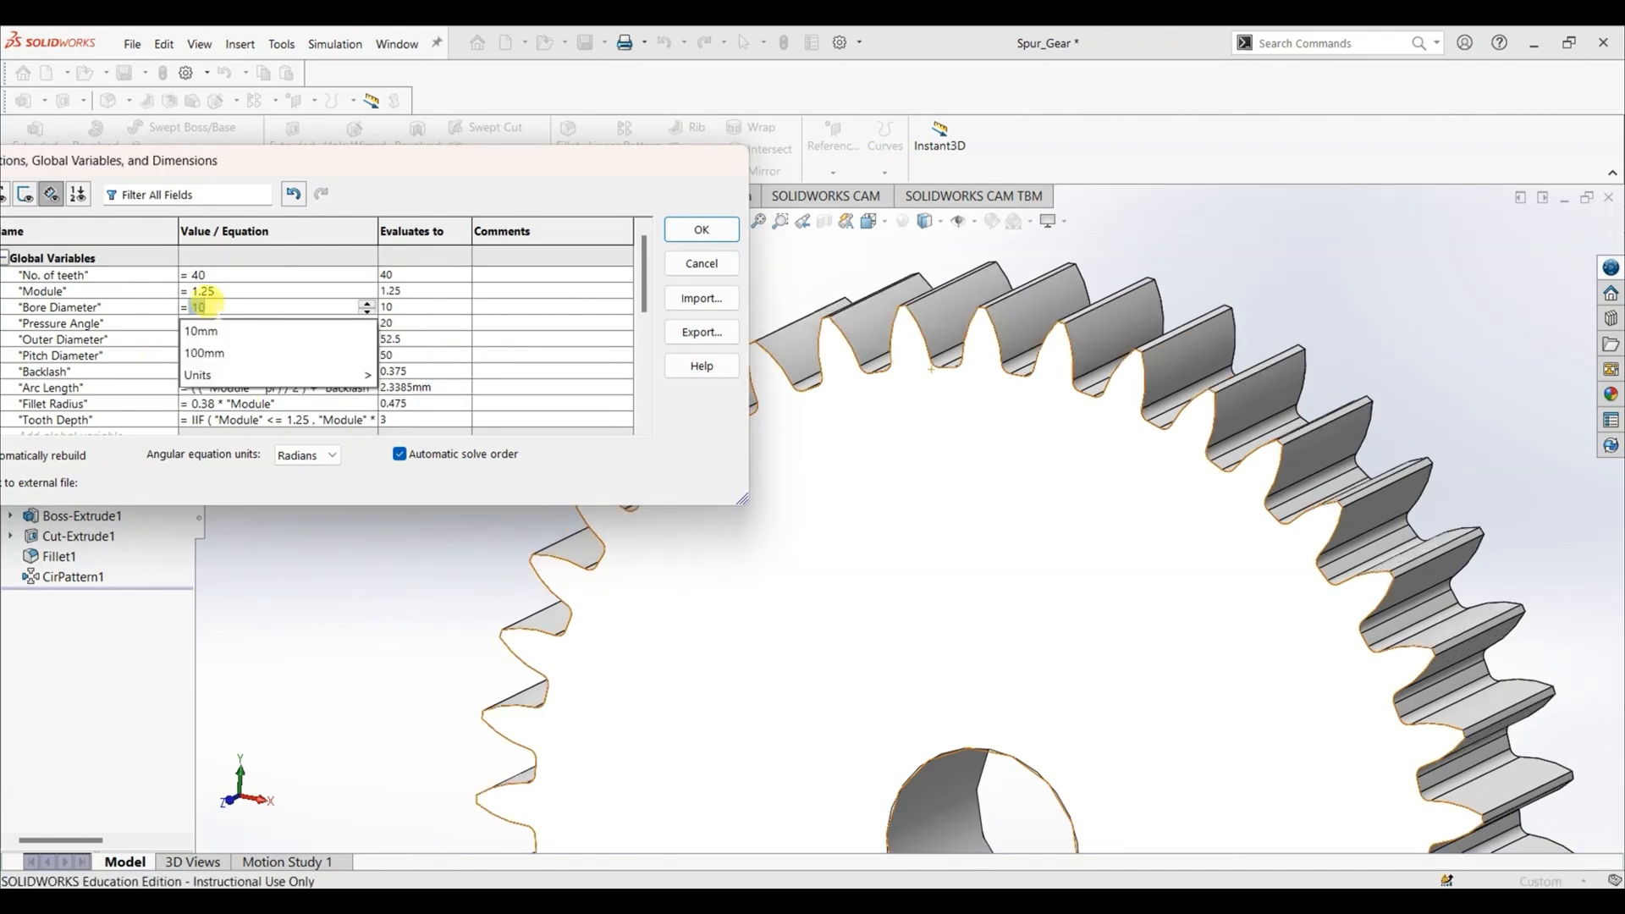
pyautogui.write('20')
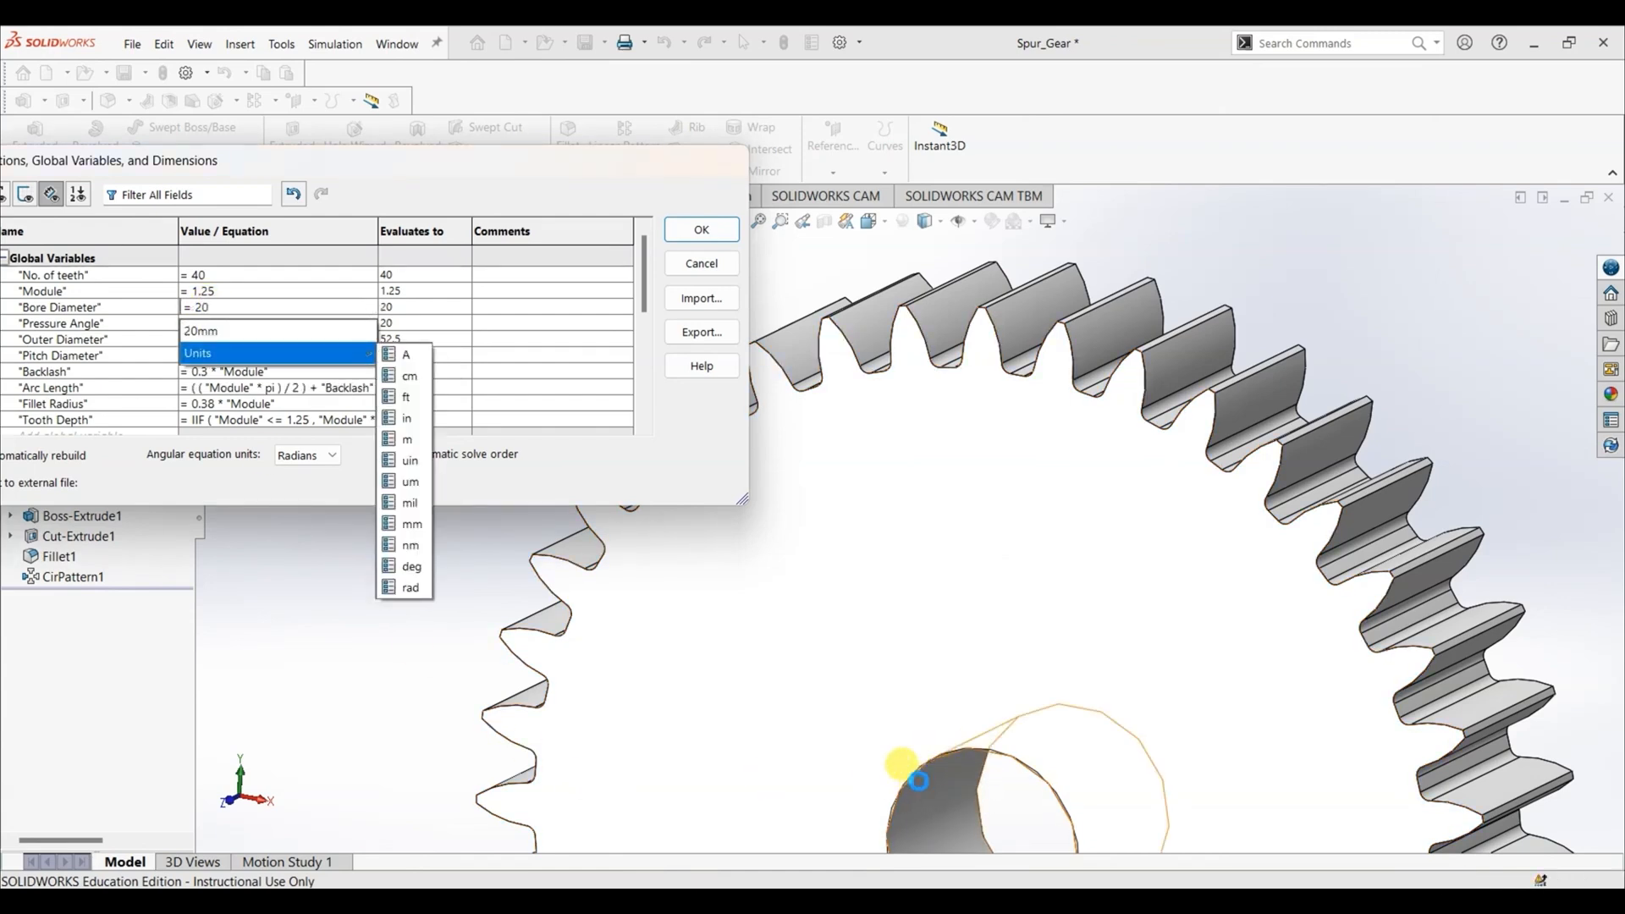
pyautogui.press('Return')
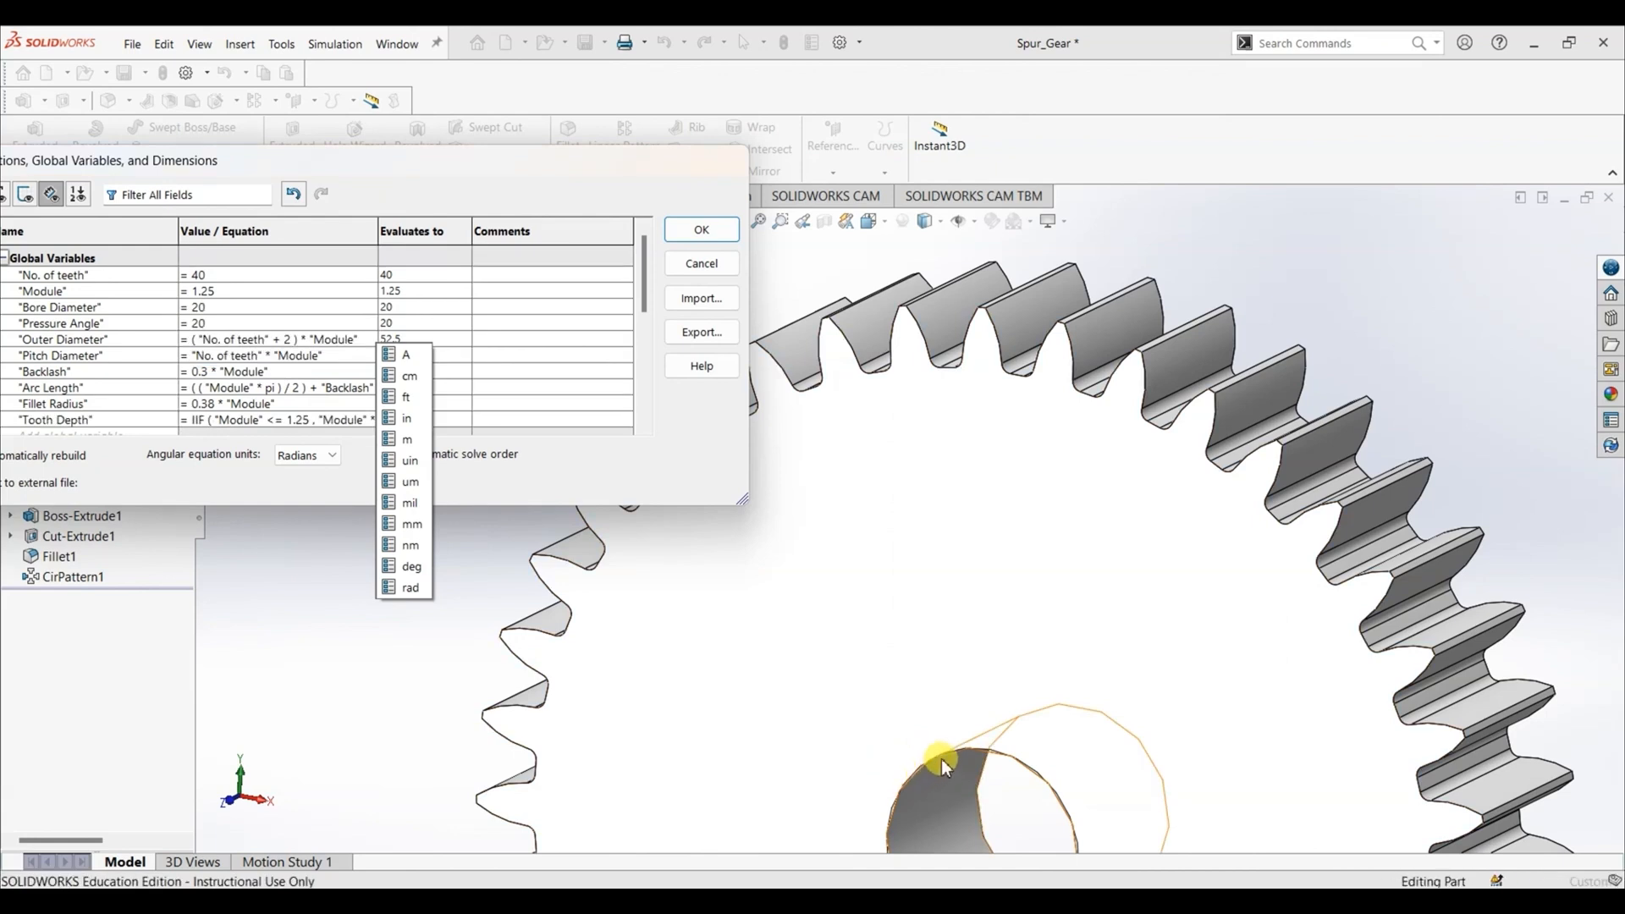
pyautogui.scroll(4, 942, 759)
pyautogui.scroll(2, 942, 759)
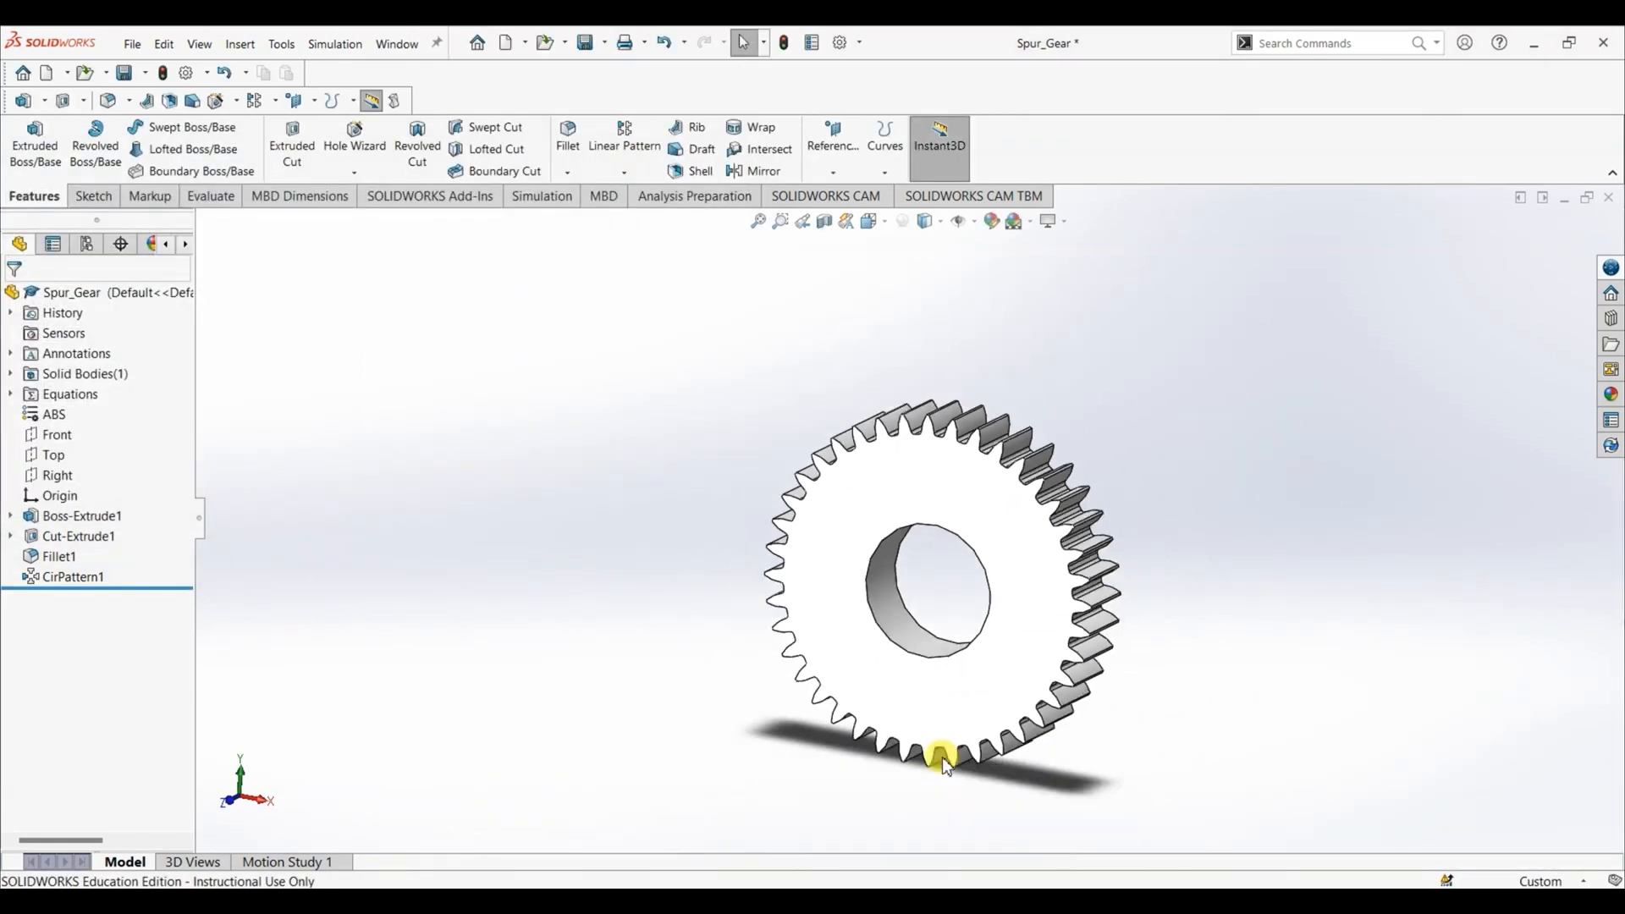
pyautogui.scroll(-4, 941, 758)
pyautogui.scroll(3, 942, 758)
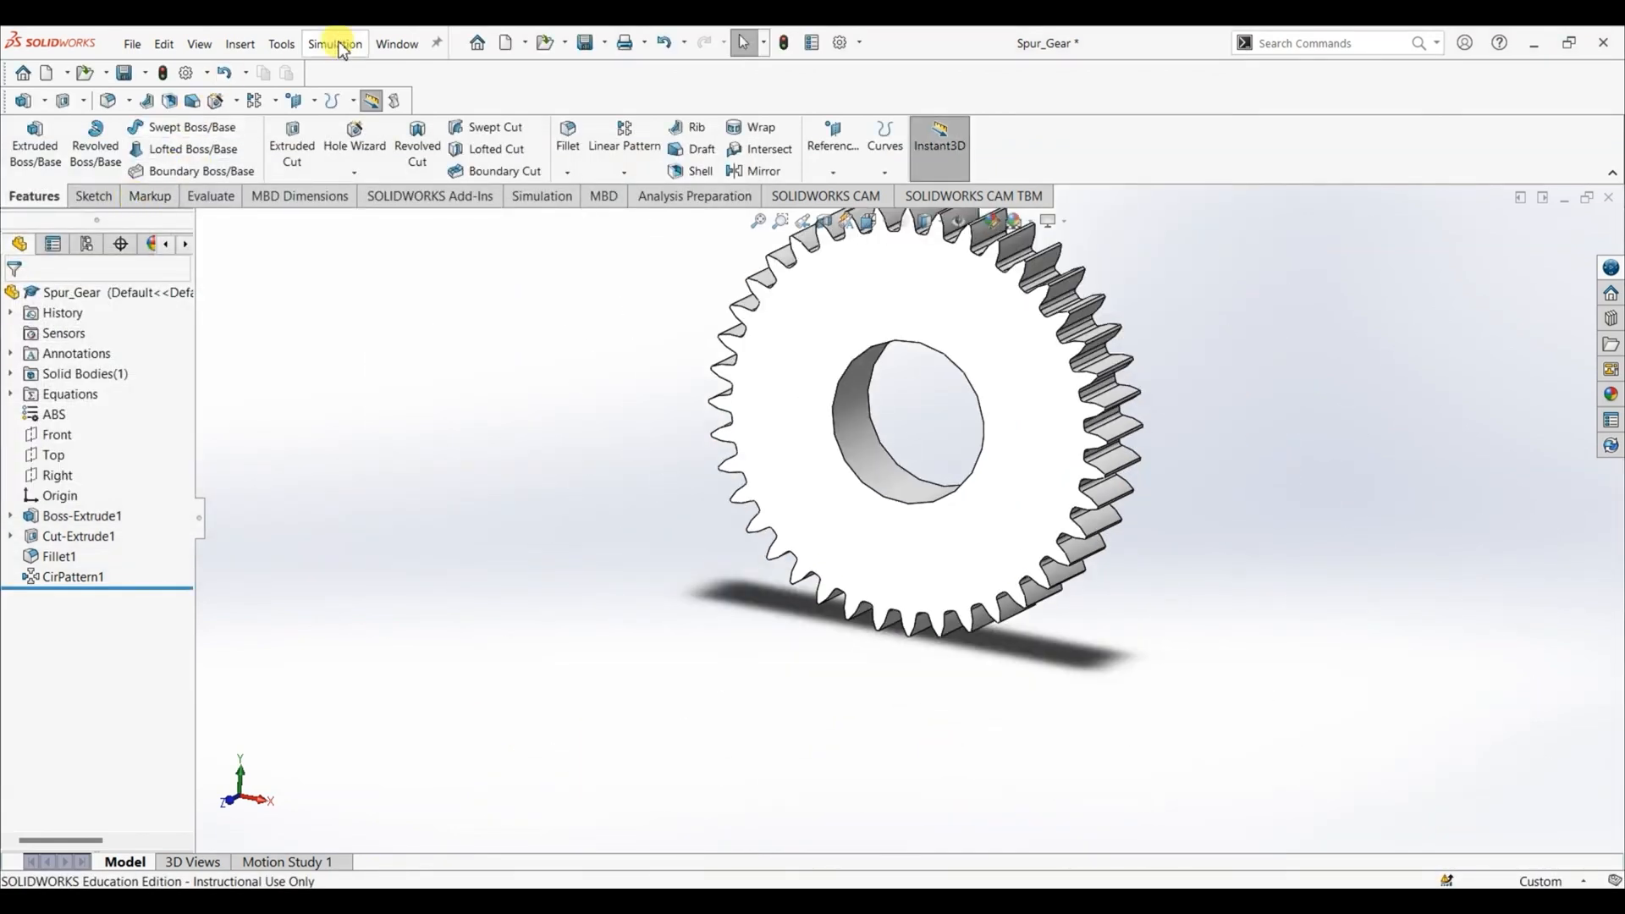
# - Reopen the part's equations and set the global variable "Bore Diameter" to 10
pyautogui.click(281, 44)
pyautogui.click(309, 745)
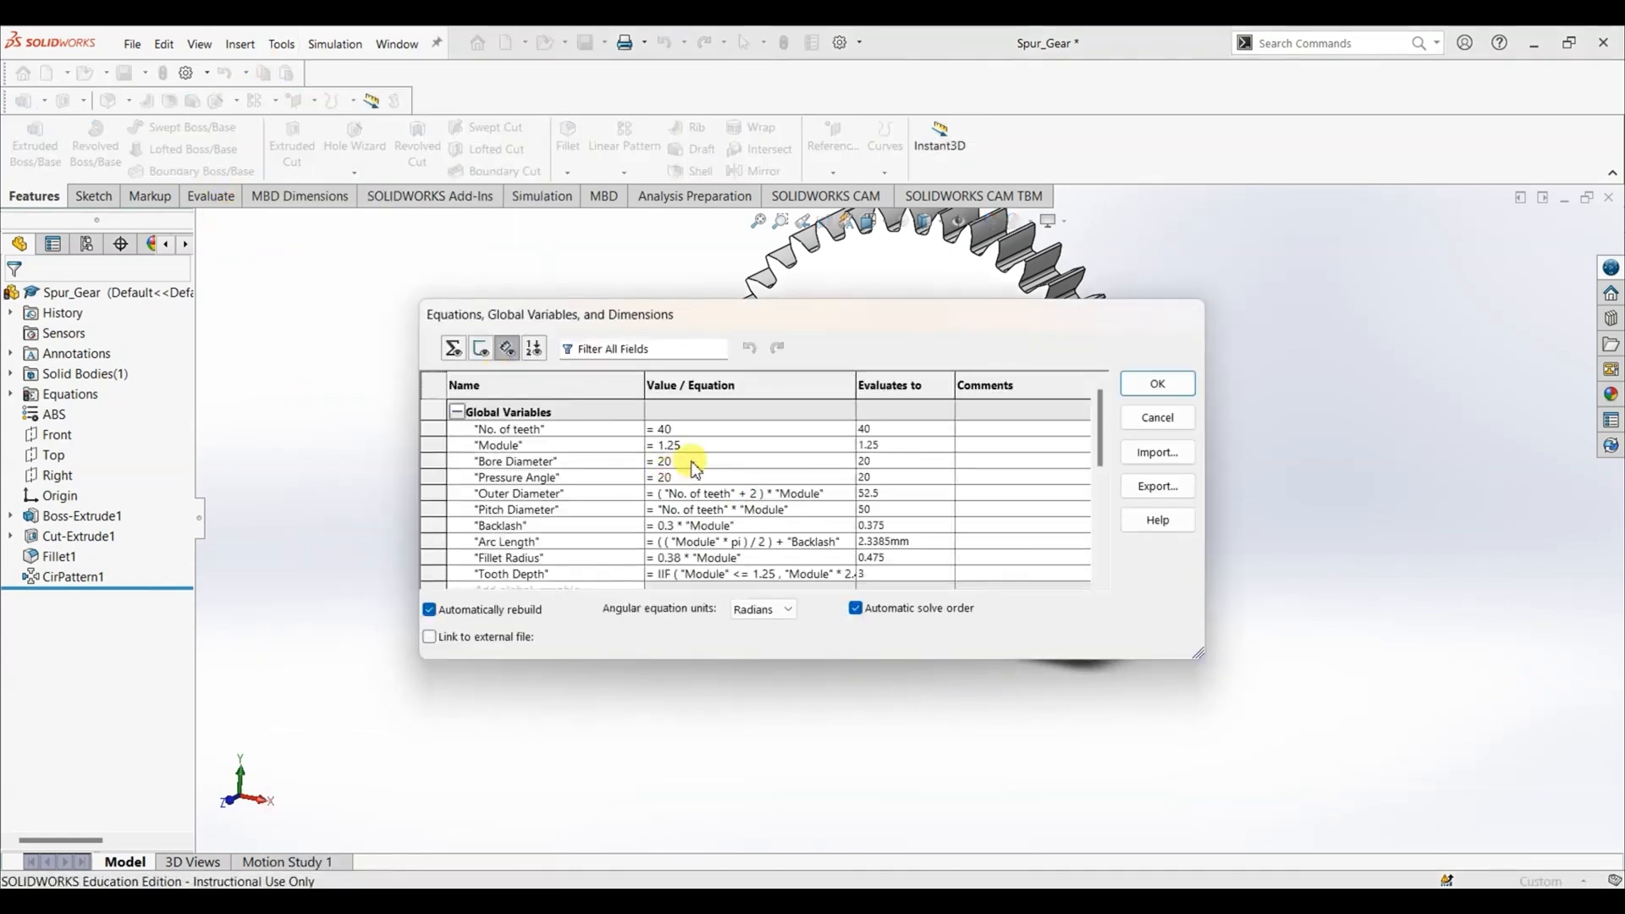
pyautogui.click(683, 459)
pyautogui.write('10')
pyautogui.press('Return')
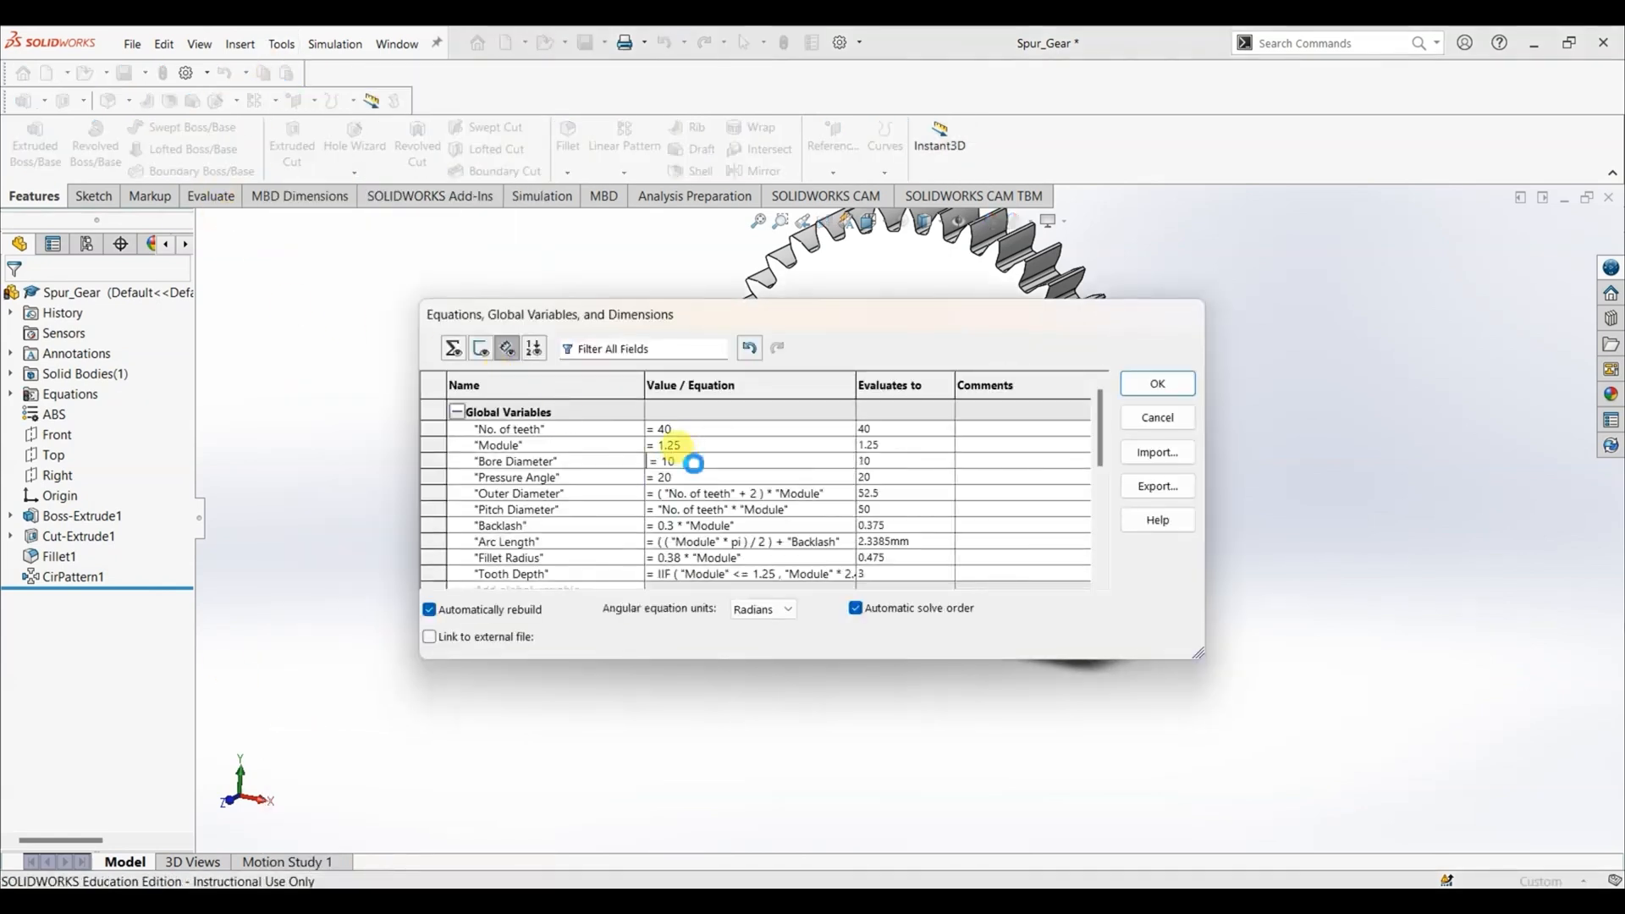
# - Set the global variable "Module" to 1.5 and accept the equation changes
pyautogui.click(676, 444)
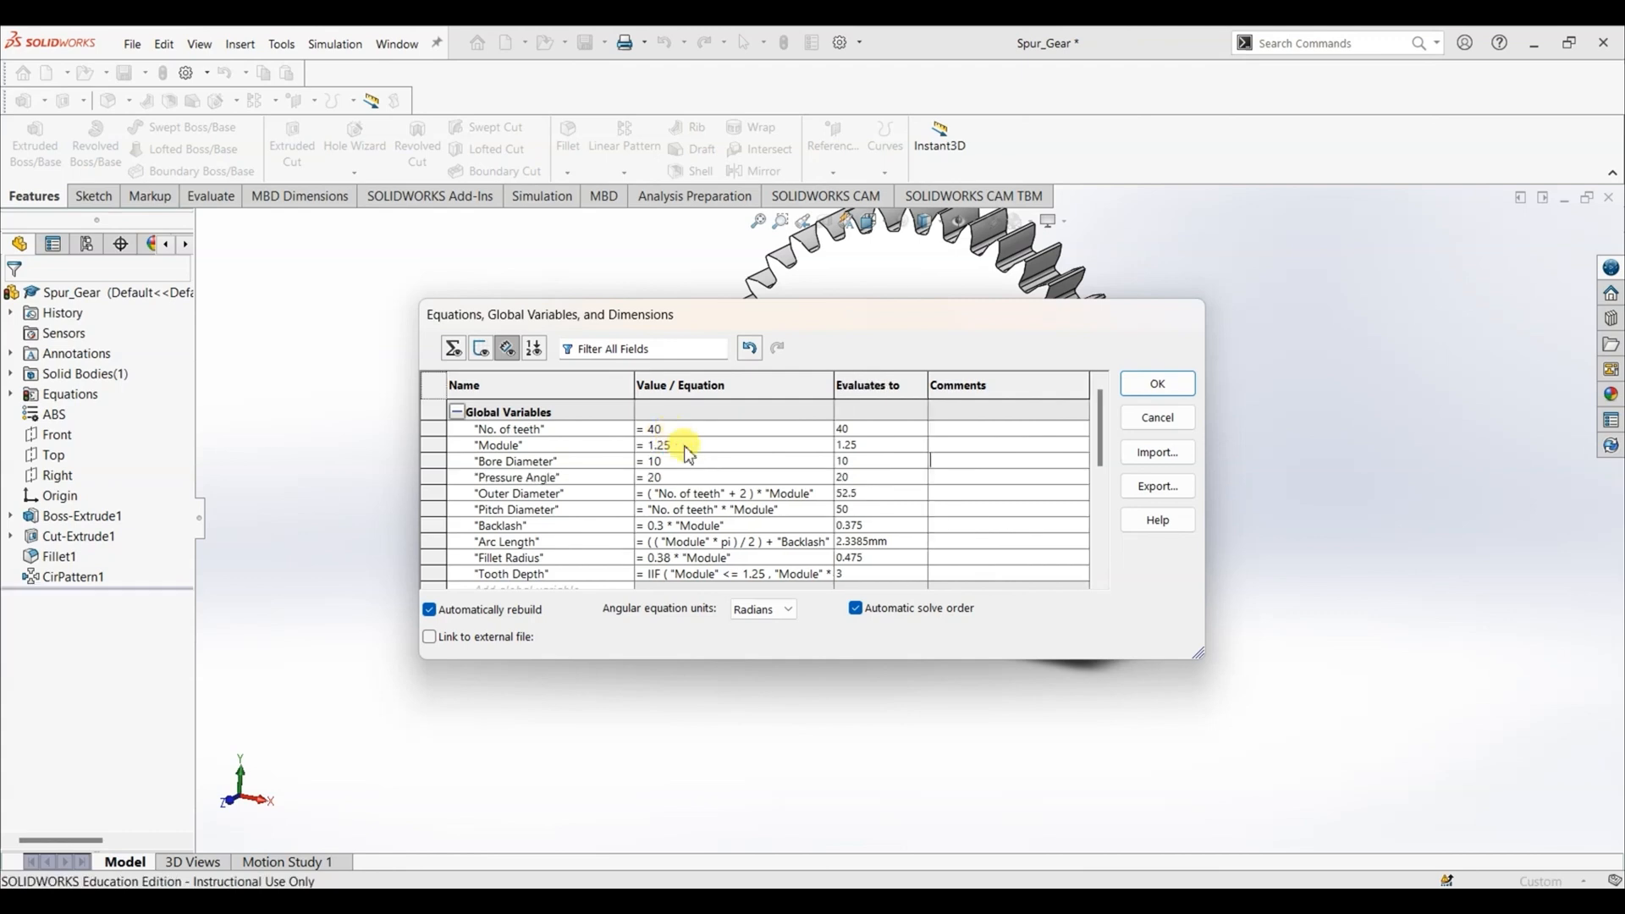
pyautogui.write('1.5')
pyautogui.press('Return')
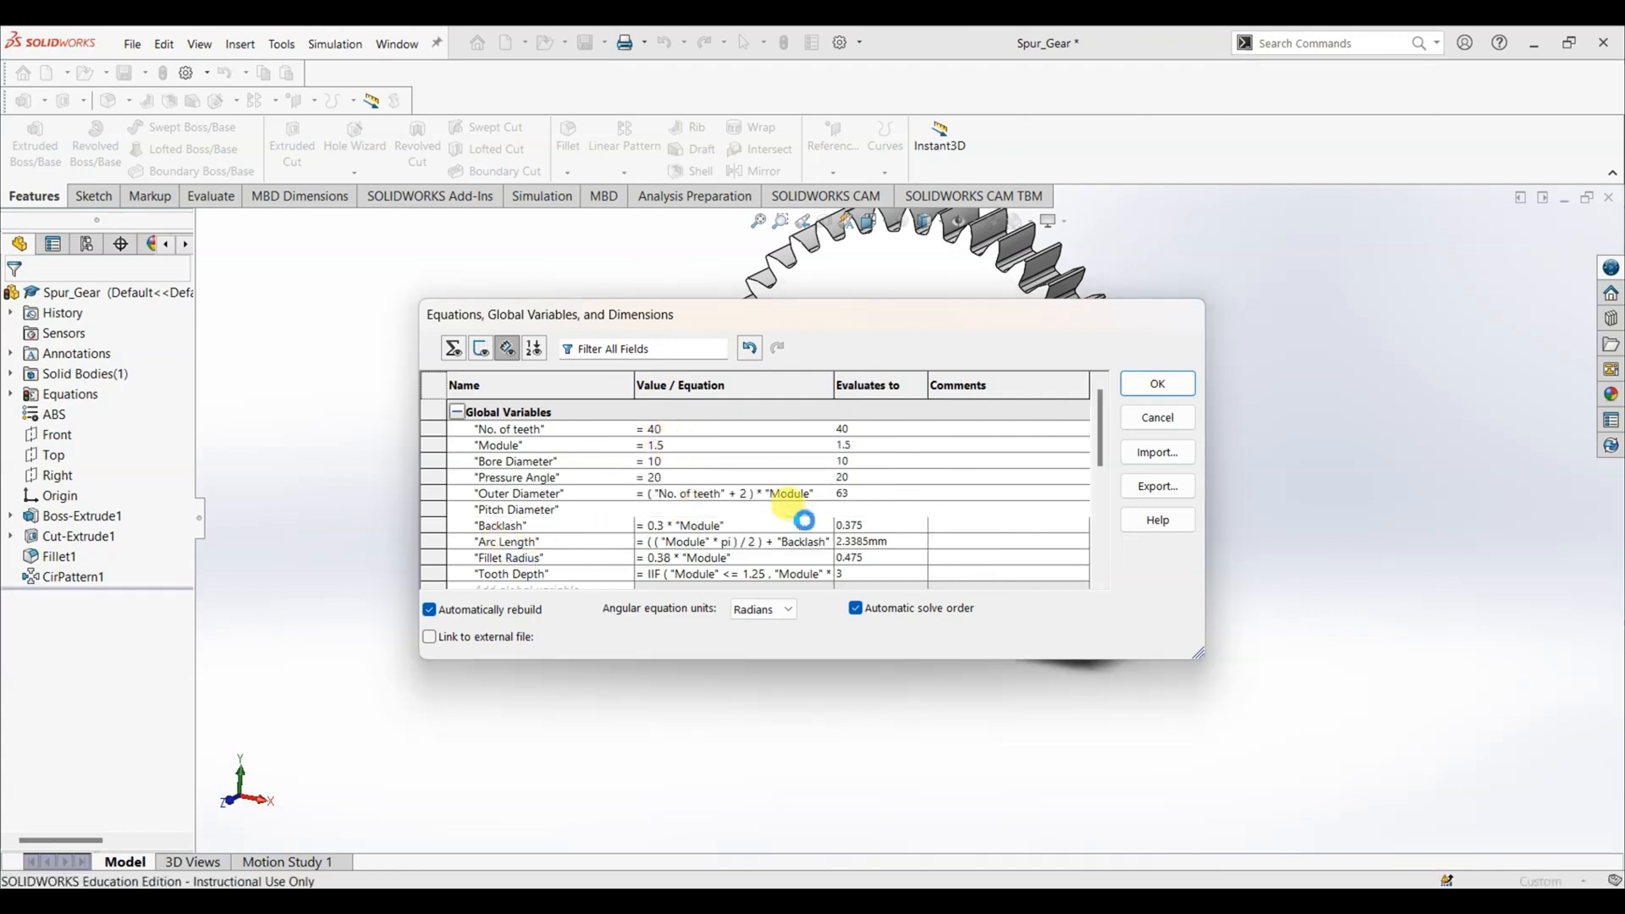
pyautogui.click(1175, 390)
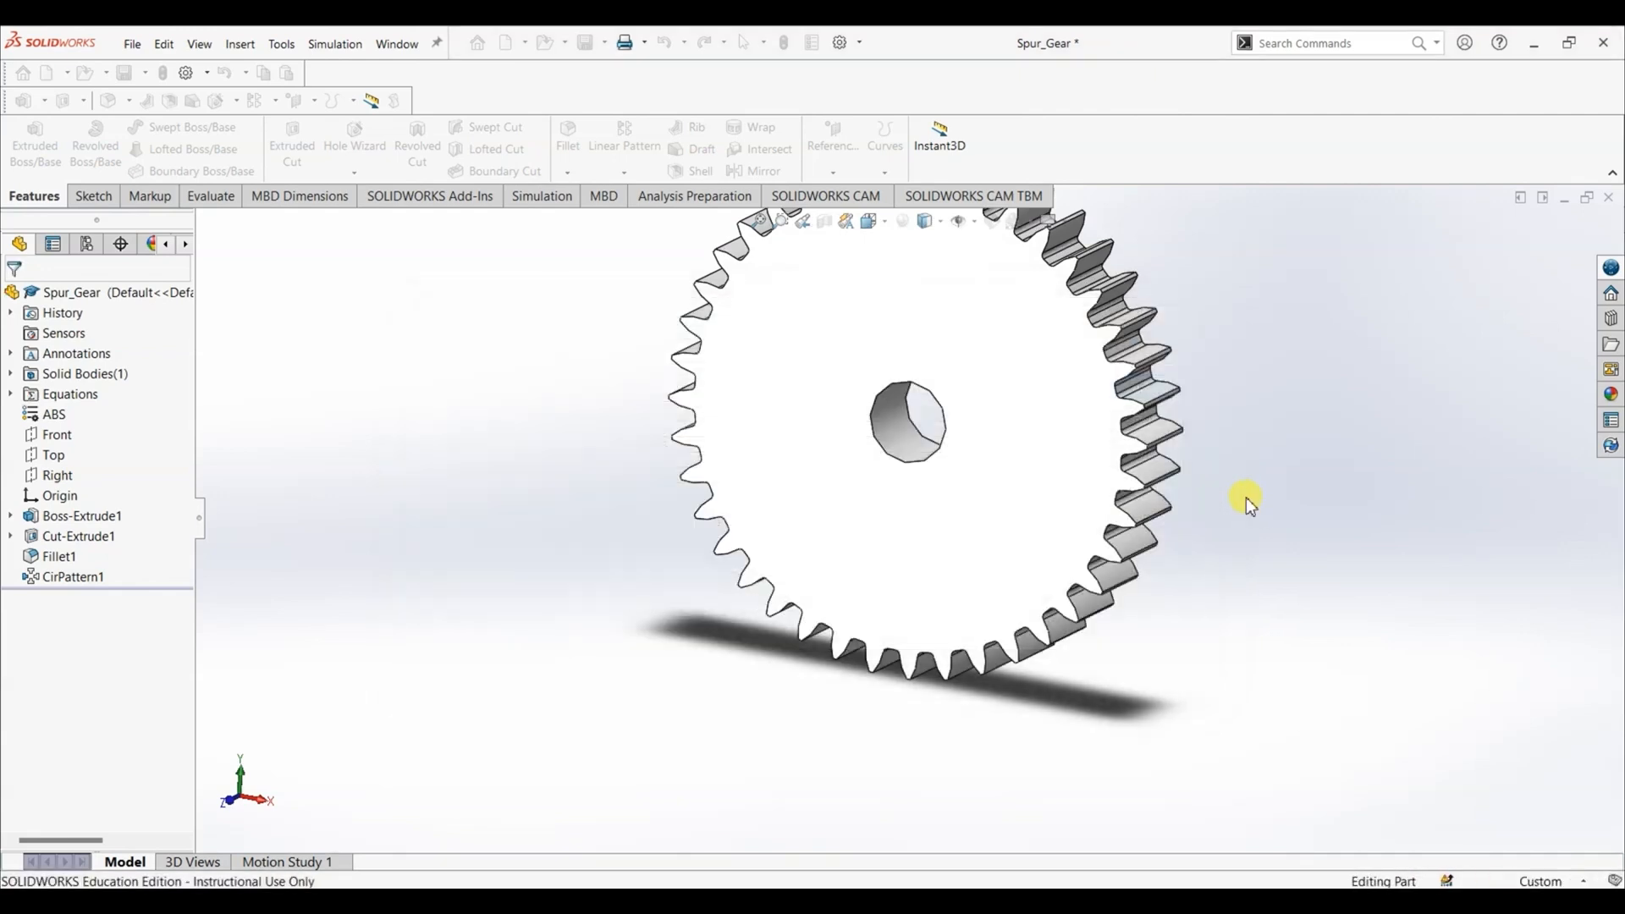
pyautogui.scroll(3, 1245, 501)
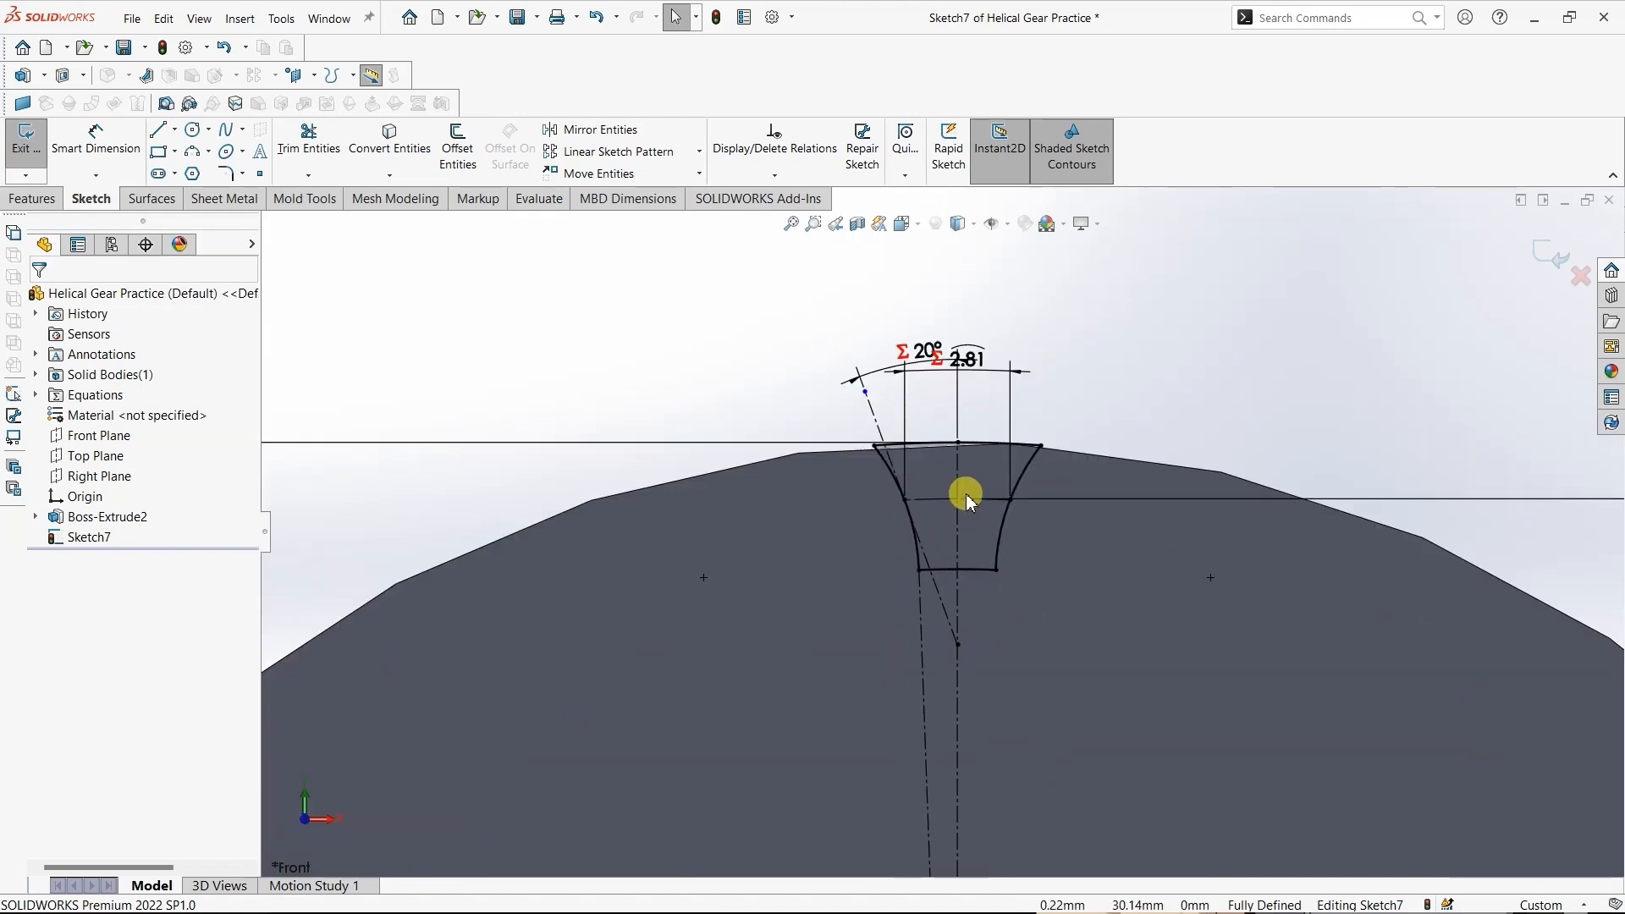
# - Offset the gear blank's circular outer edge outward by 1 mm in the tooth-space sketch
pyautogui.scroll(3, 1019, 534)
pyautogui.scroll(-3, 1017, 534)
pyautogui.scroll(2, 1016, 531)
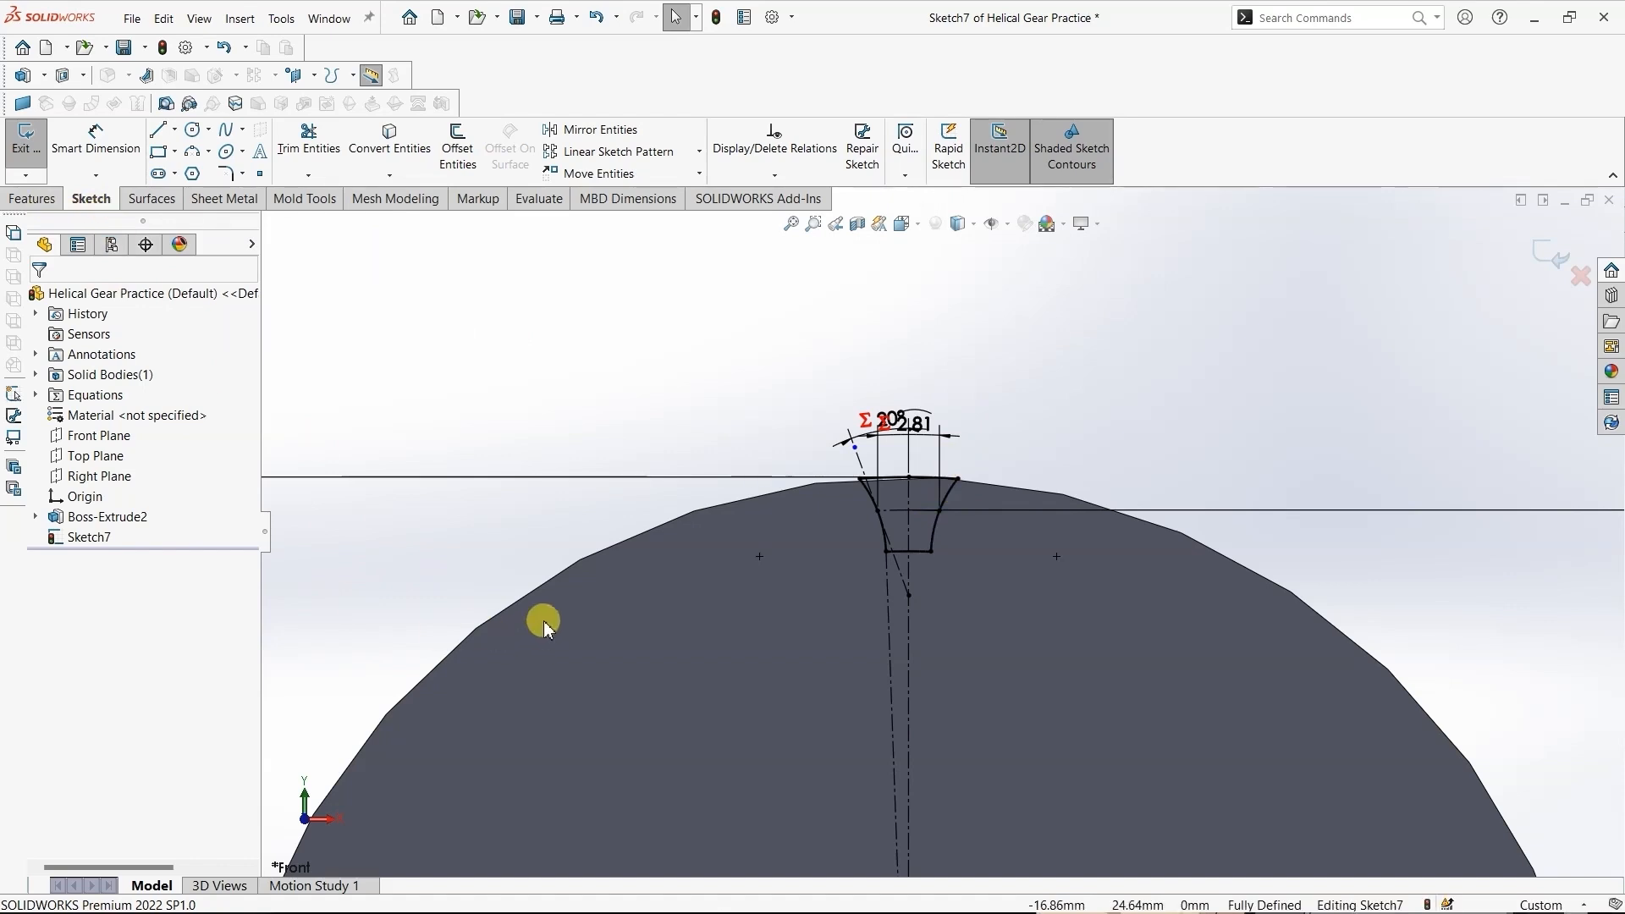
pyautogui.click(547, 583)
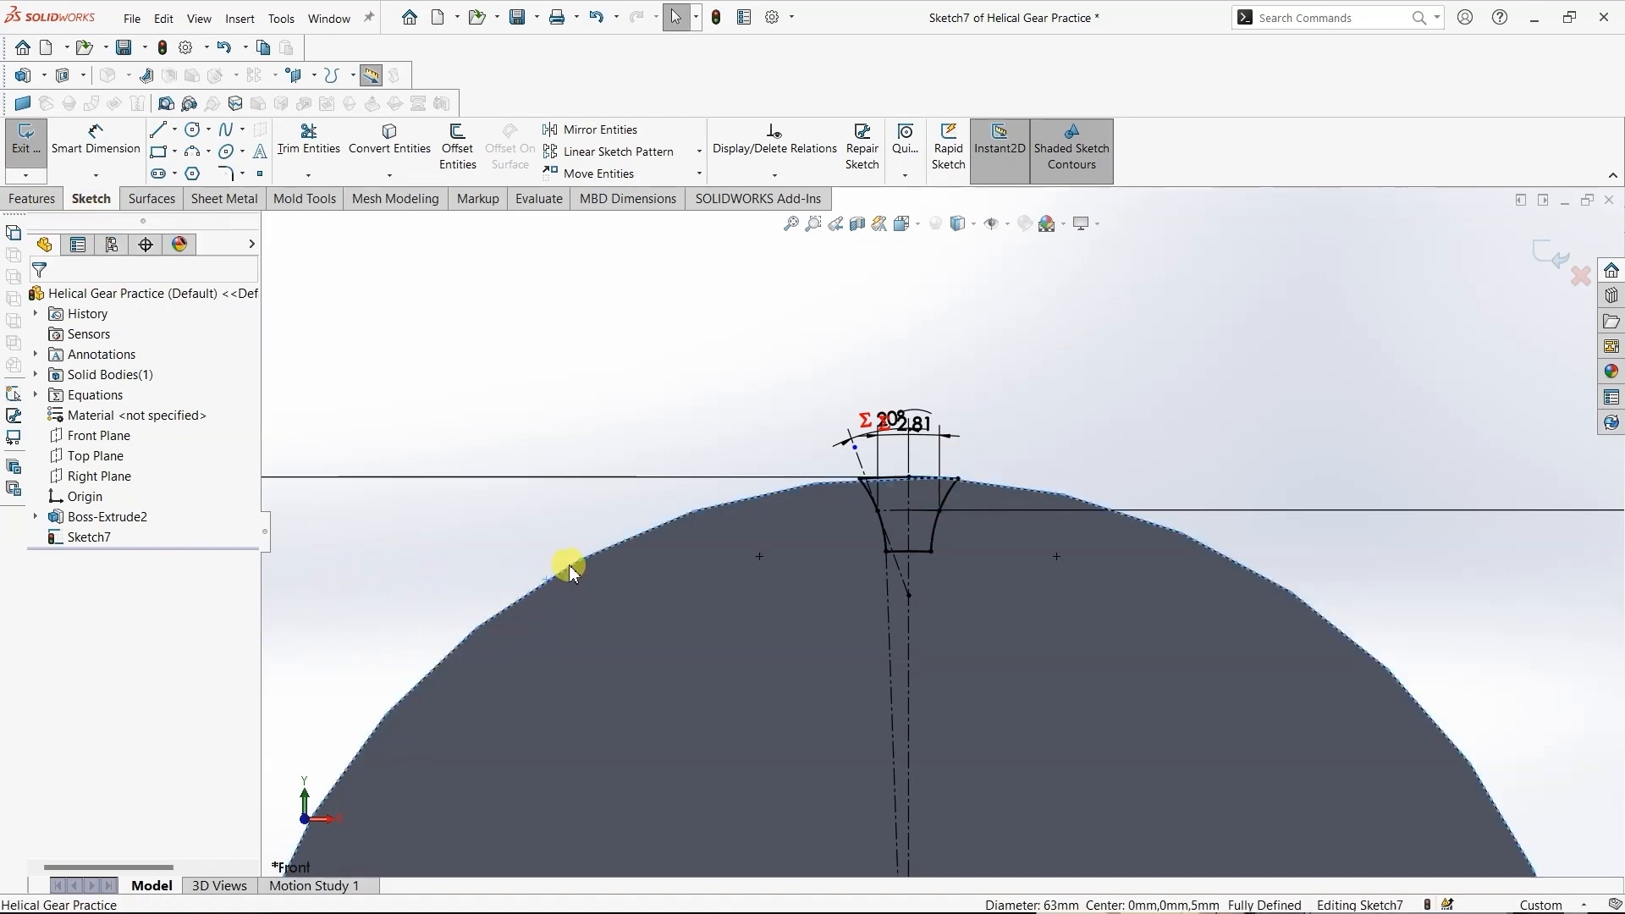
pyautogui.click(458, 151)
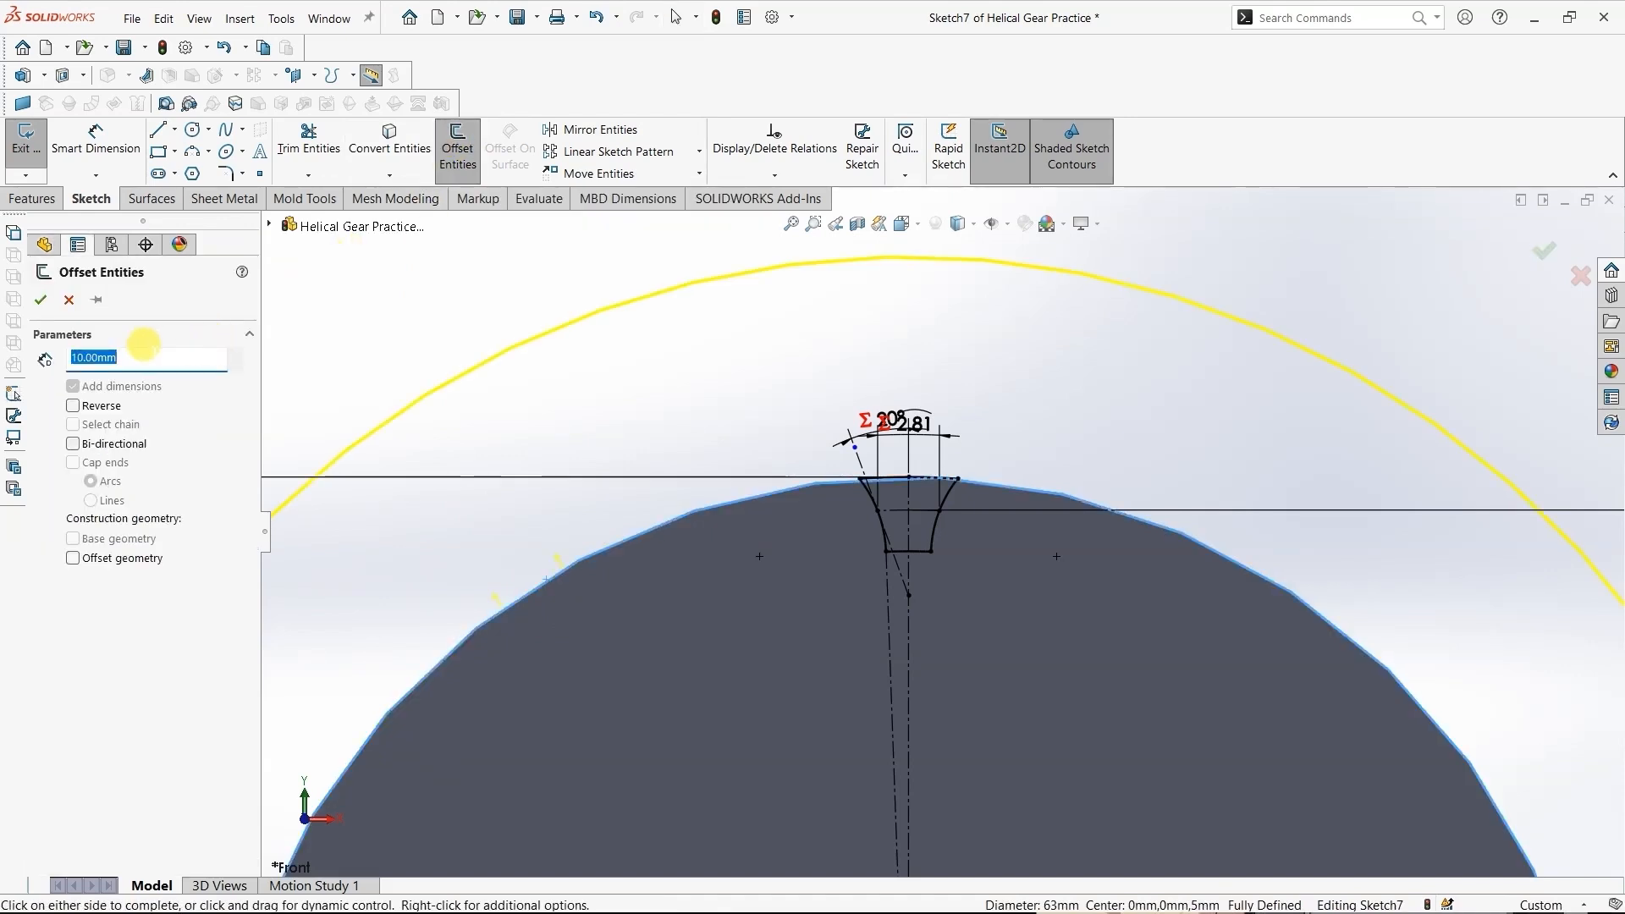
pyautogui.write('0')
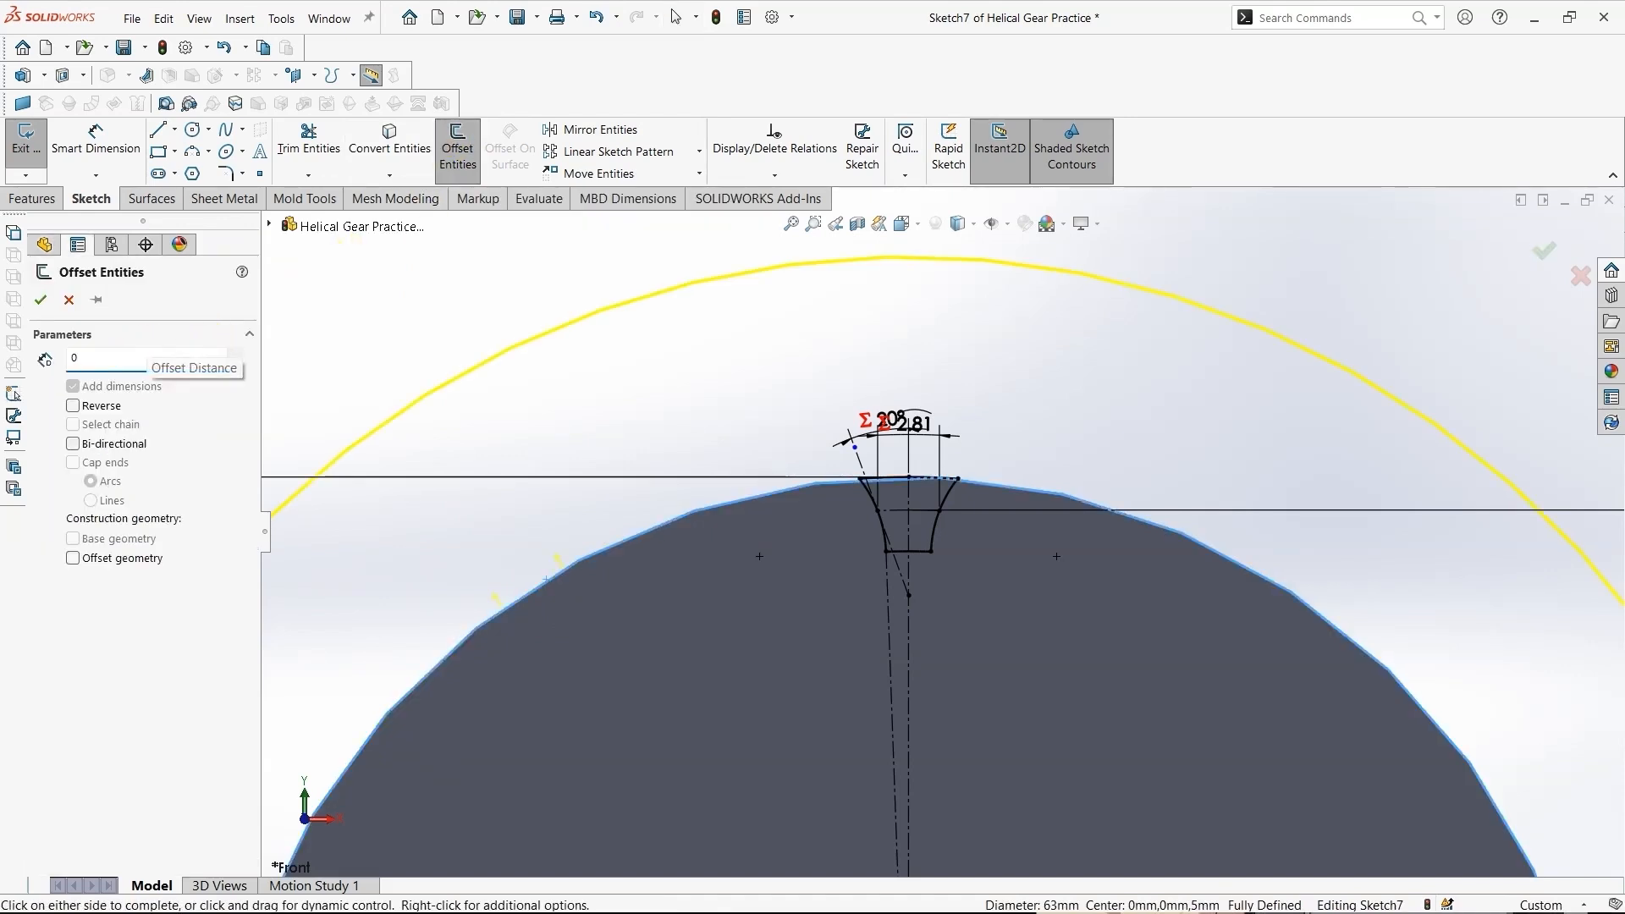
pyautogui.write('1')
pyautogui.press('Return')
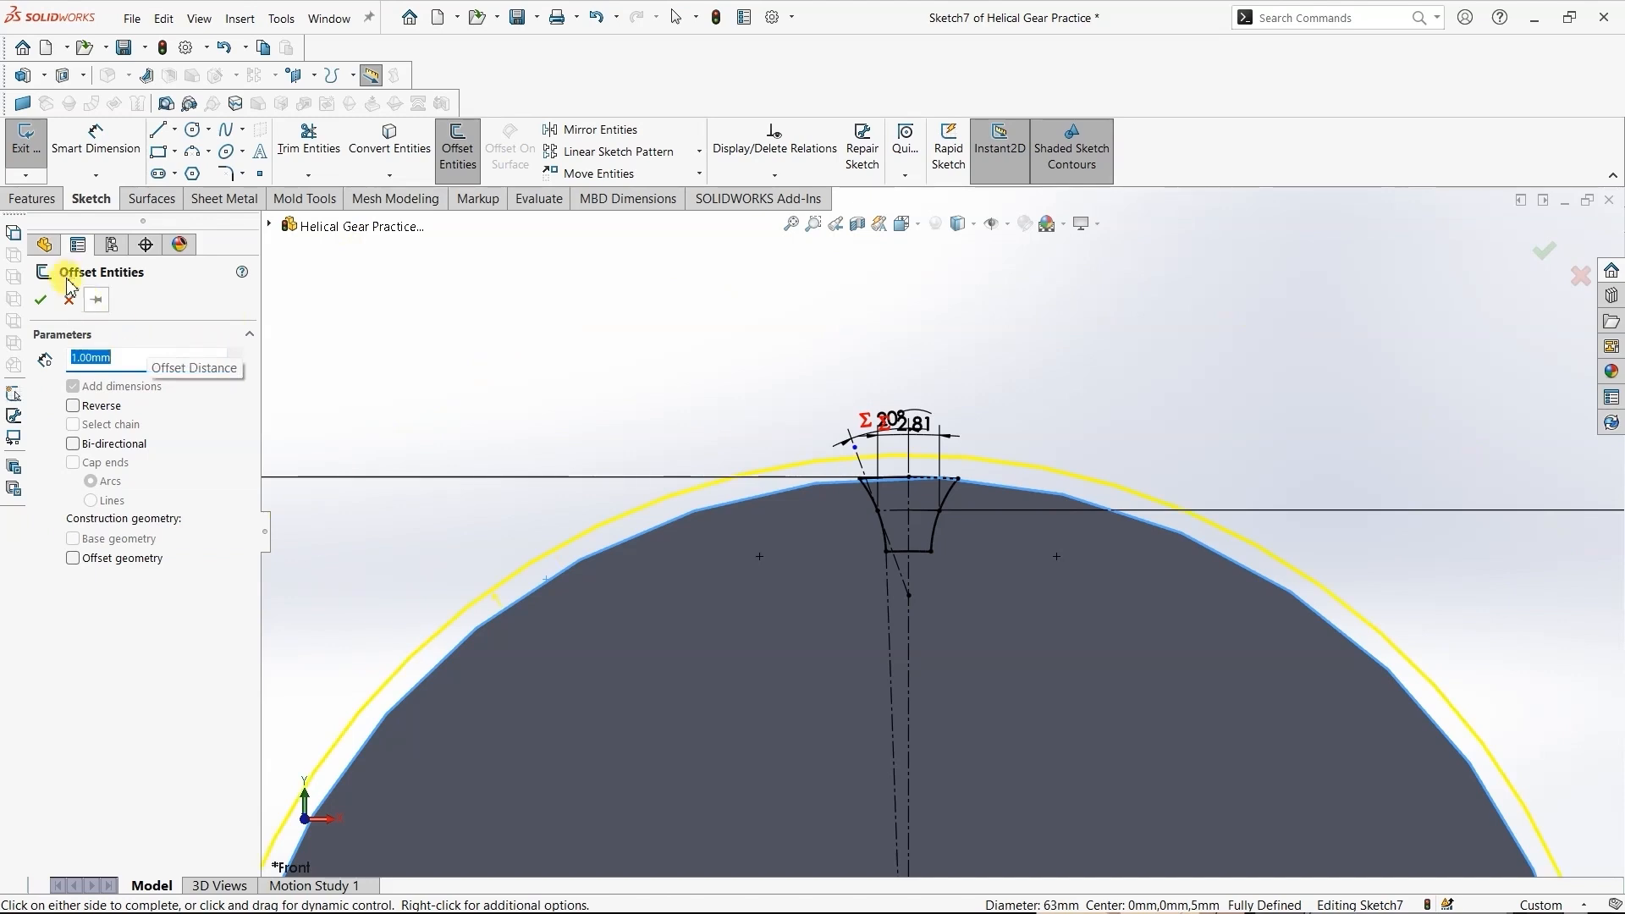
pyautogui.click(40, 301)
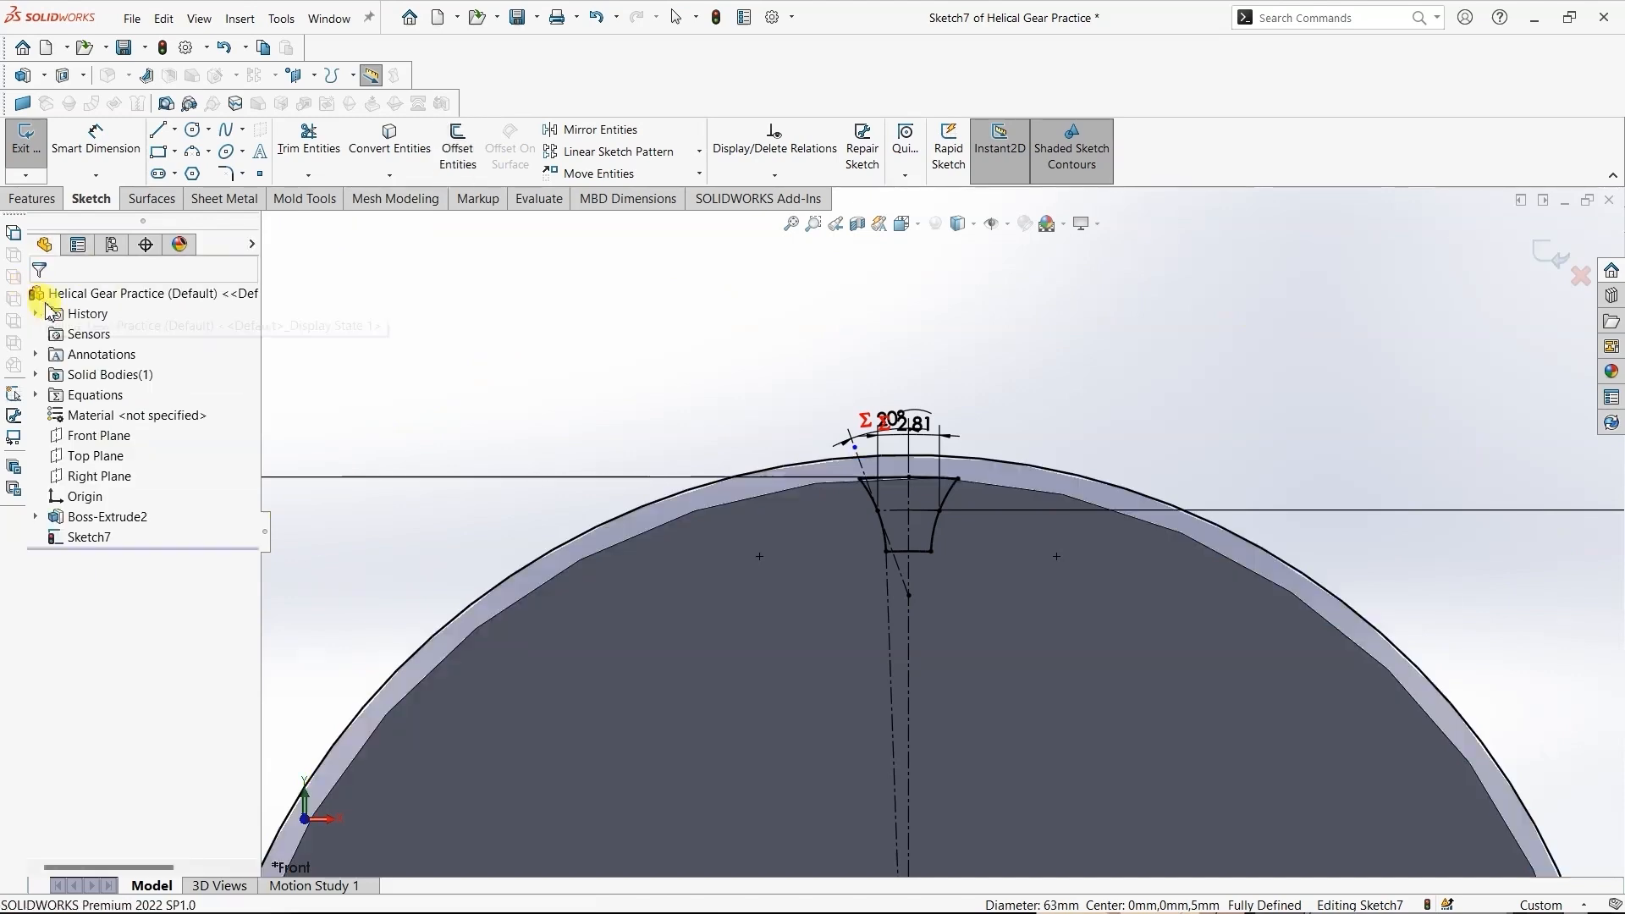
# - Extend both flank arcs of the tooth-space profile to the offset circle, allowing the affected sketch relation to be deleted
pyautogui.scroll(-5, 881, 495)
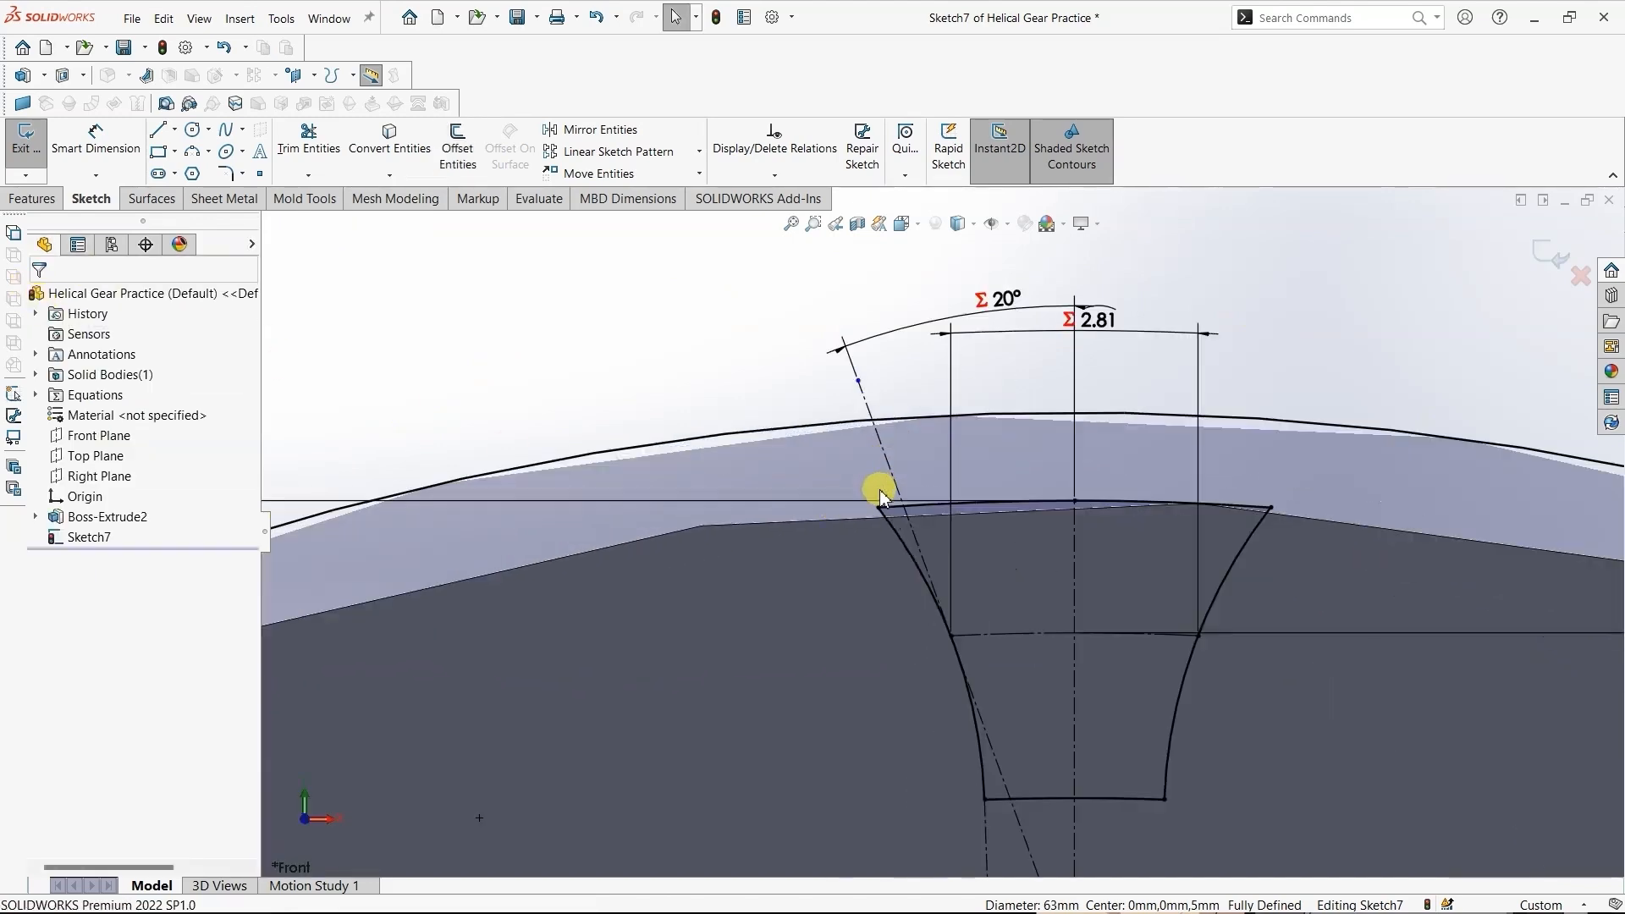
pyautogui.click(320, 176)
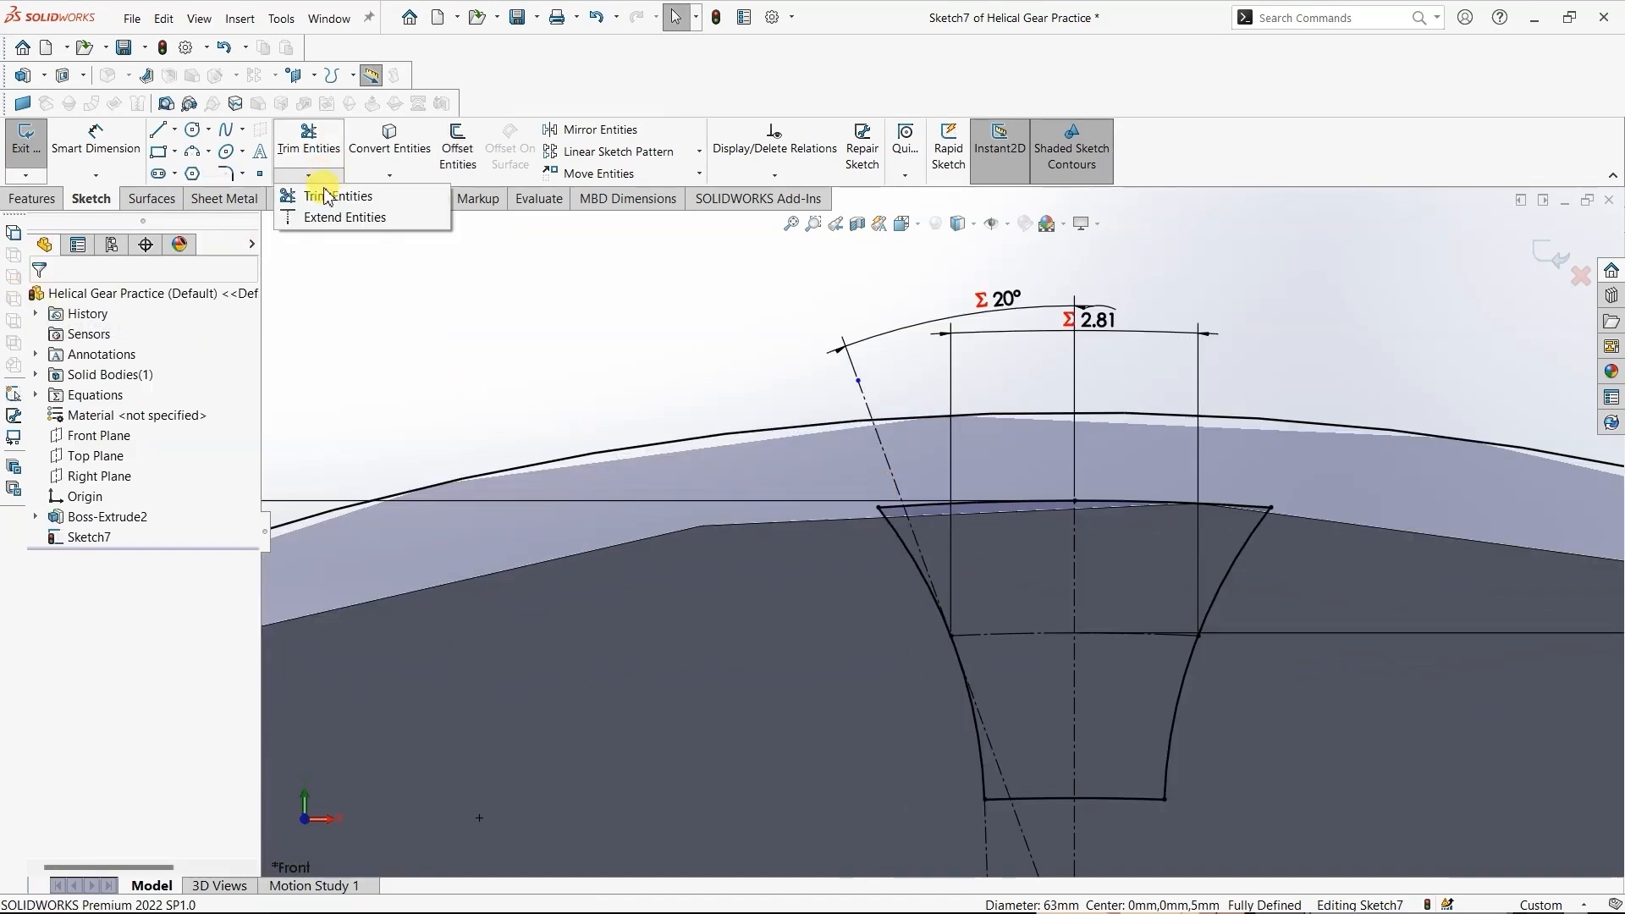
pyautogui.click(329, 197)
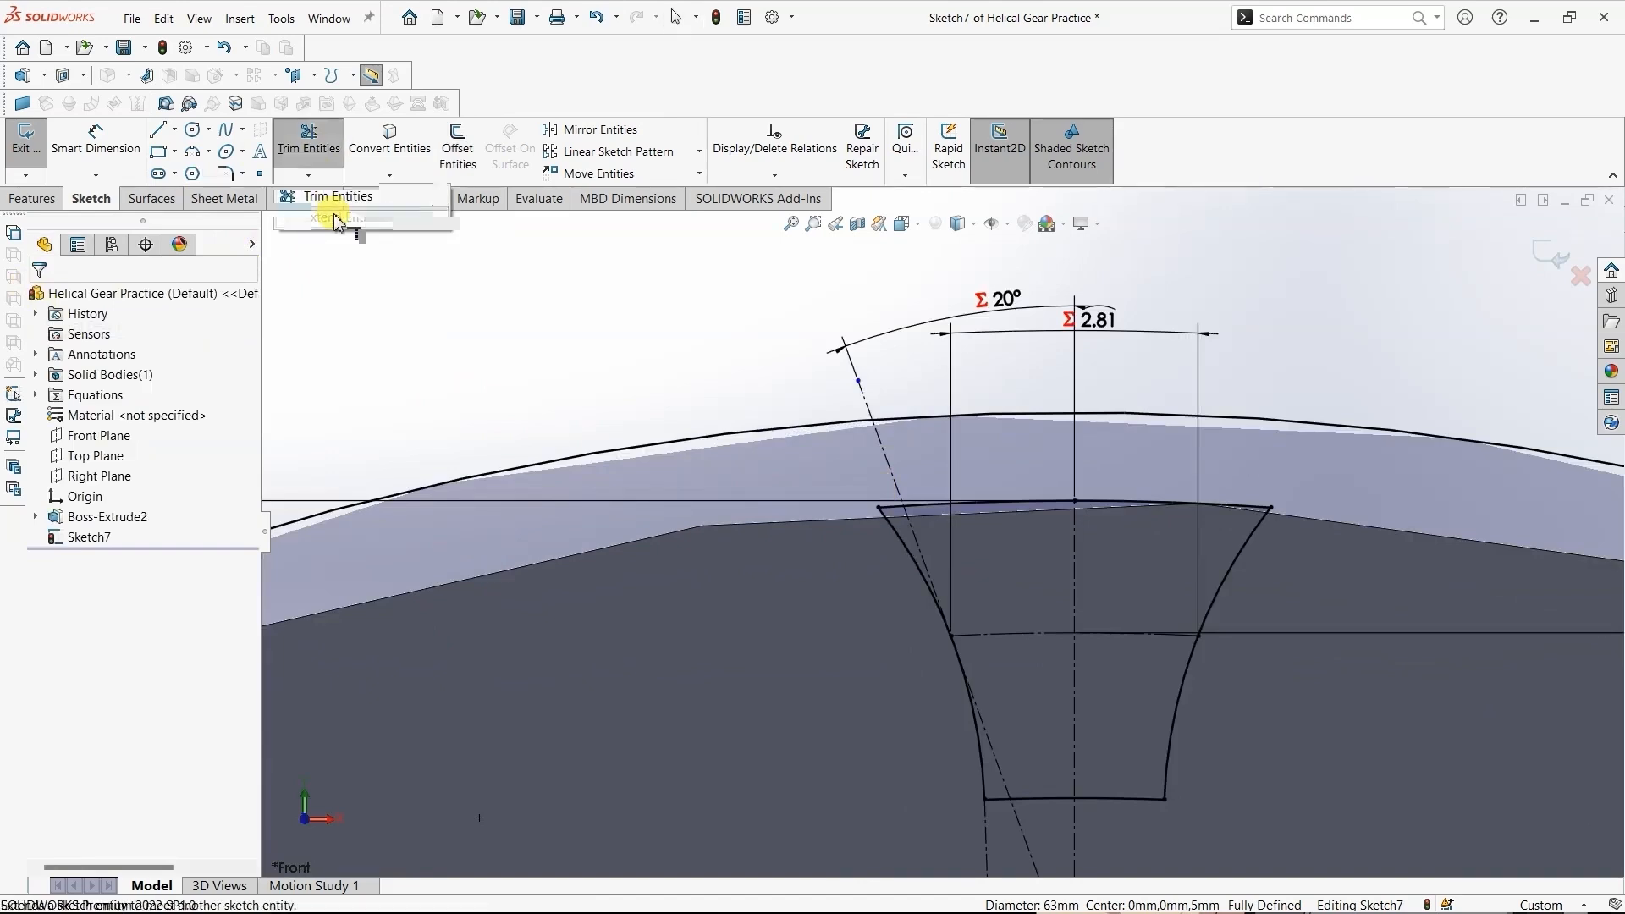
pyautogui.click(896, 535)
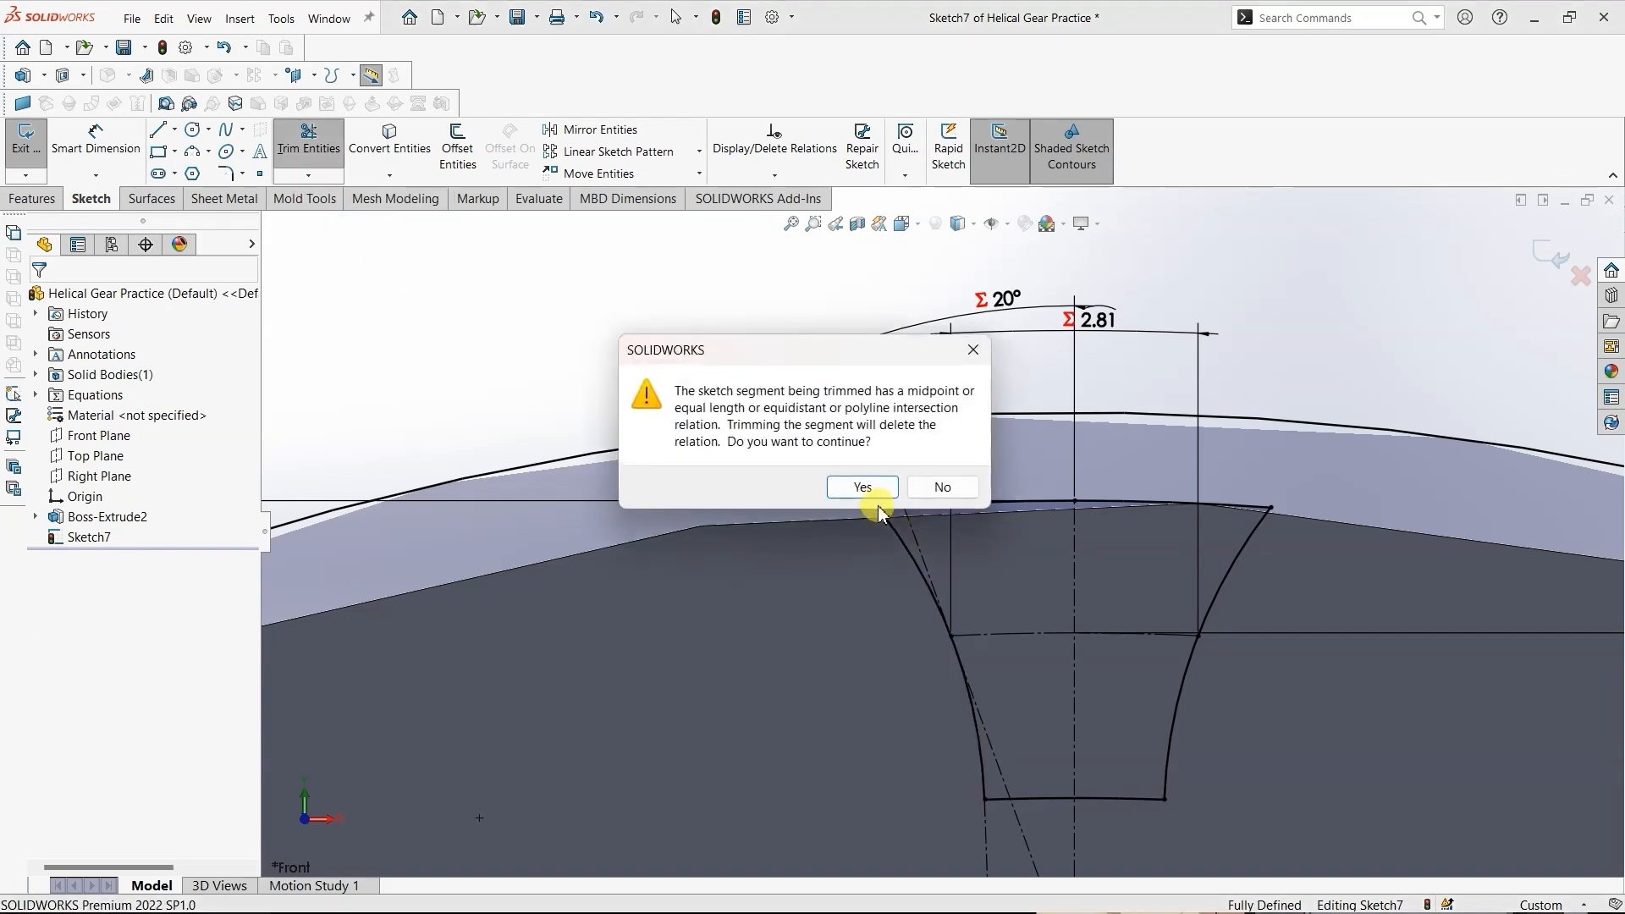
pyautogui.click(863, 489)
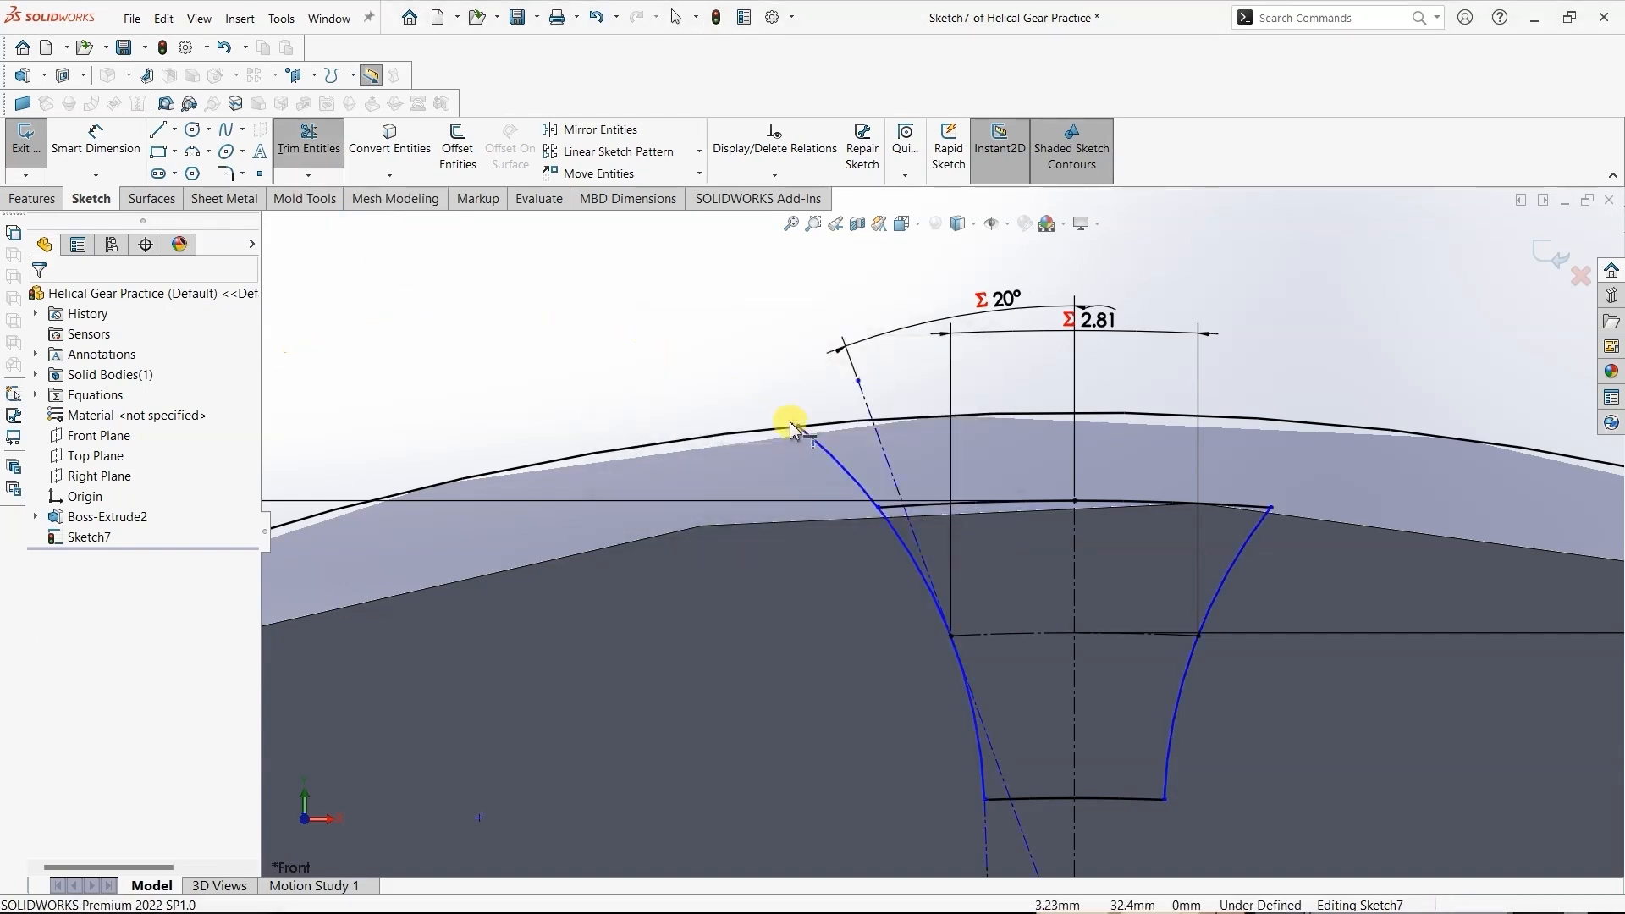
pyautogui.click(883, 445)
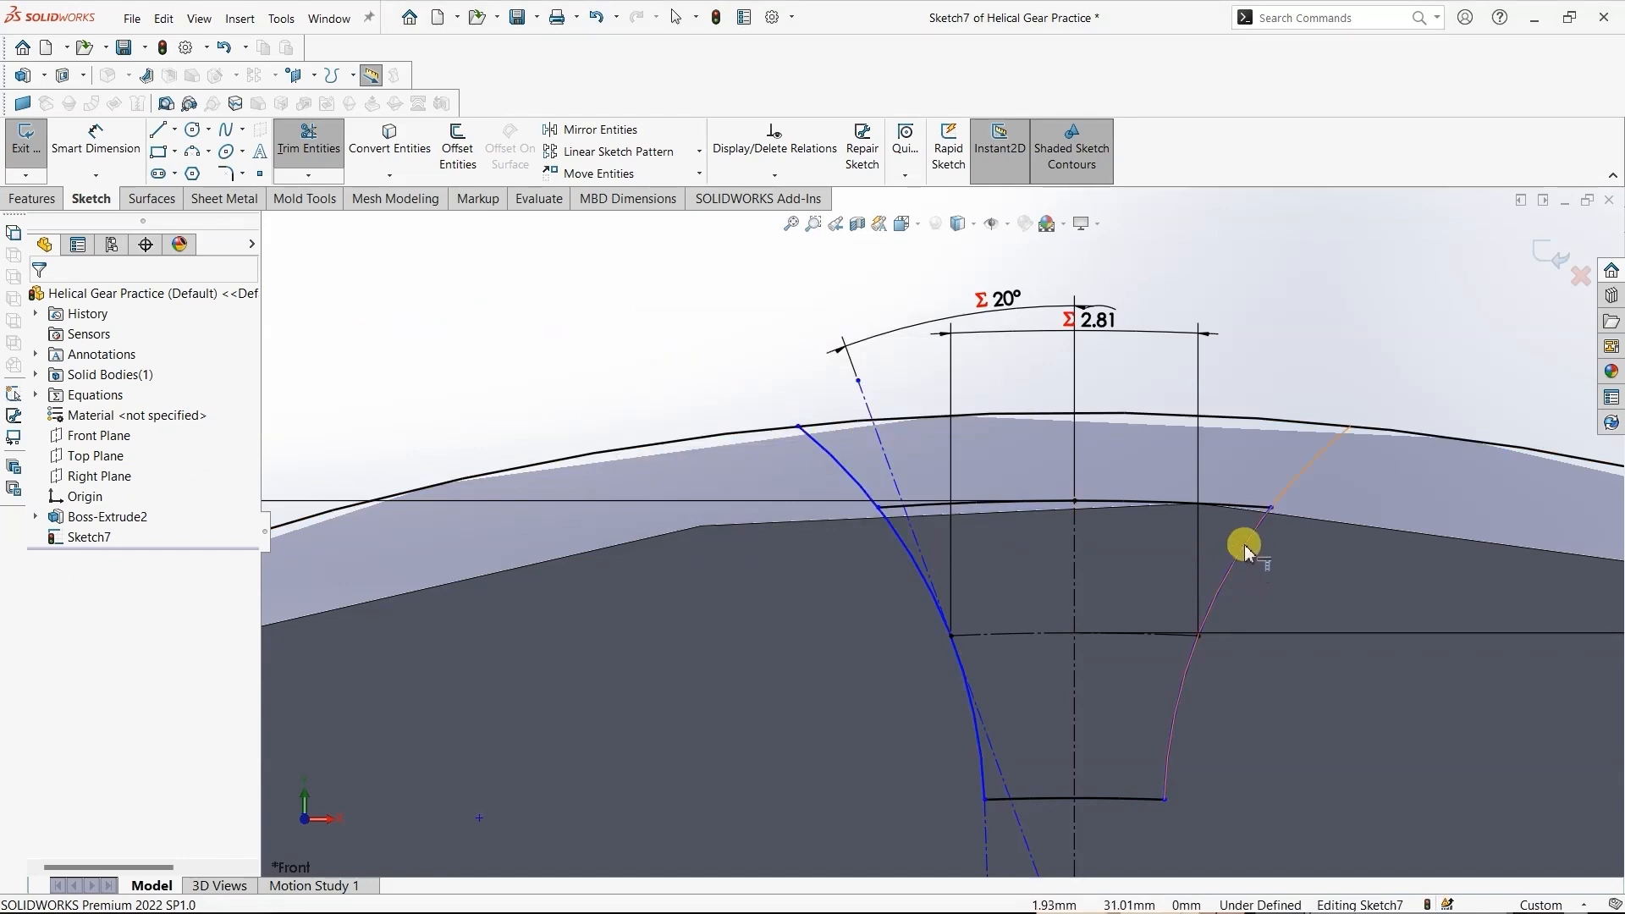
pyautogui.click(1242, 546)
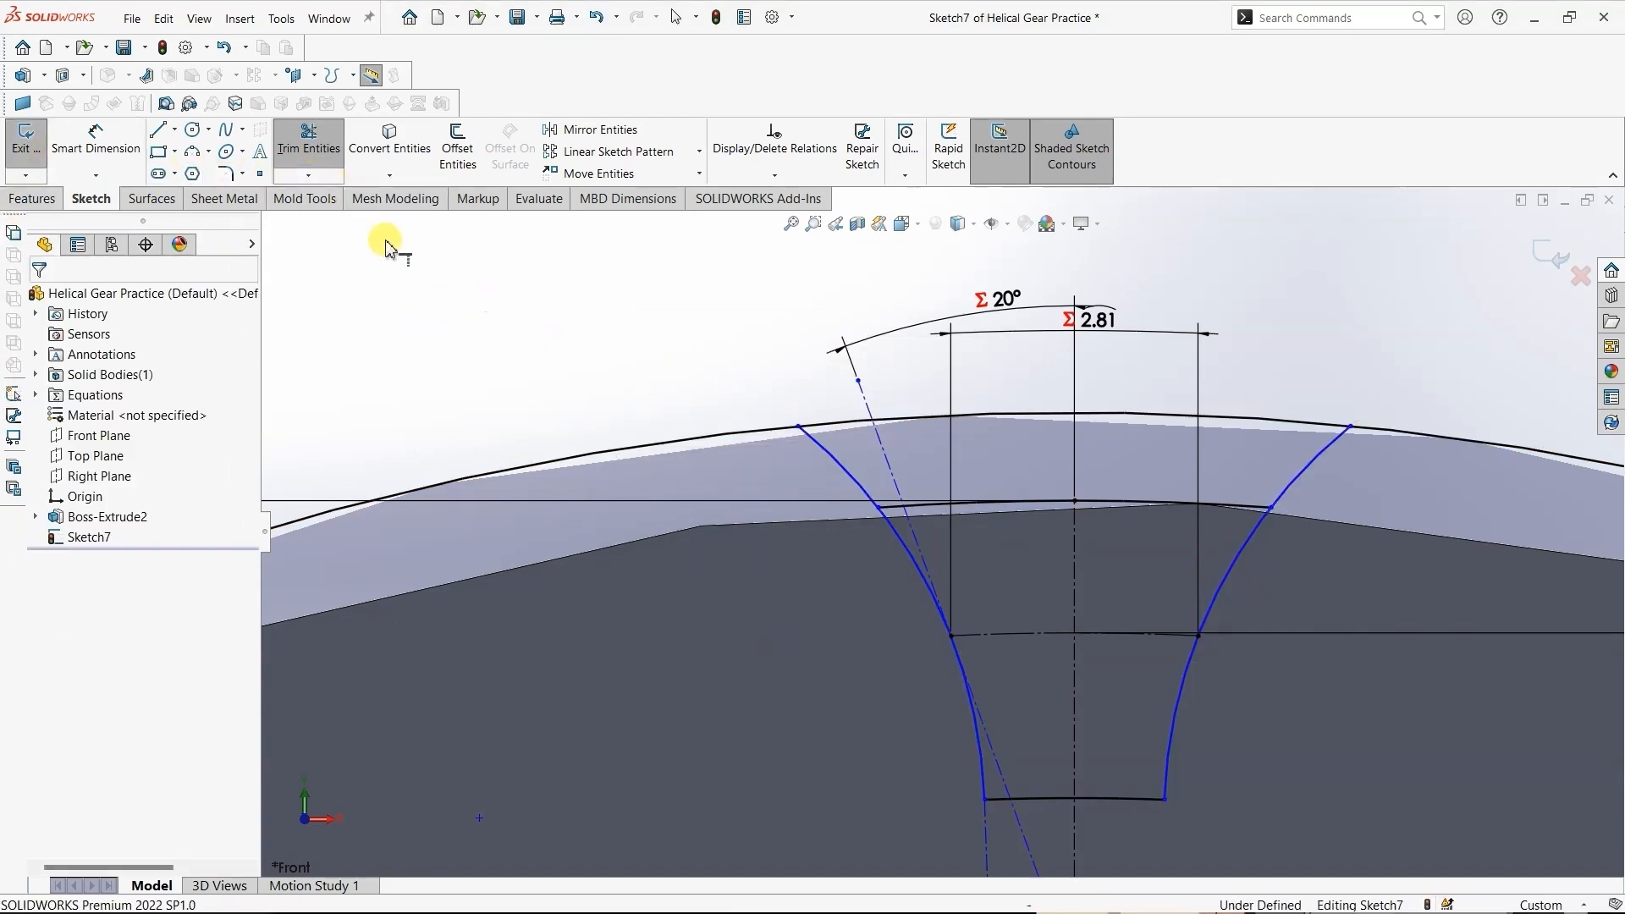
# - Trim away the offset circle outside the tooth-space profile, leaving only its closing arc between the two flank arcs
pyautogui.click(300, 161)
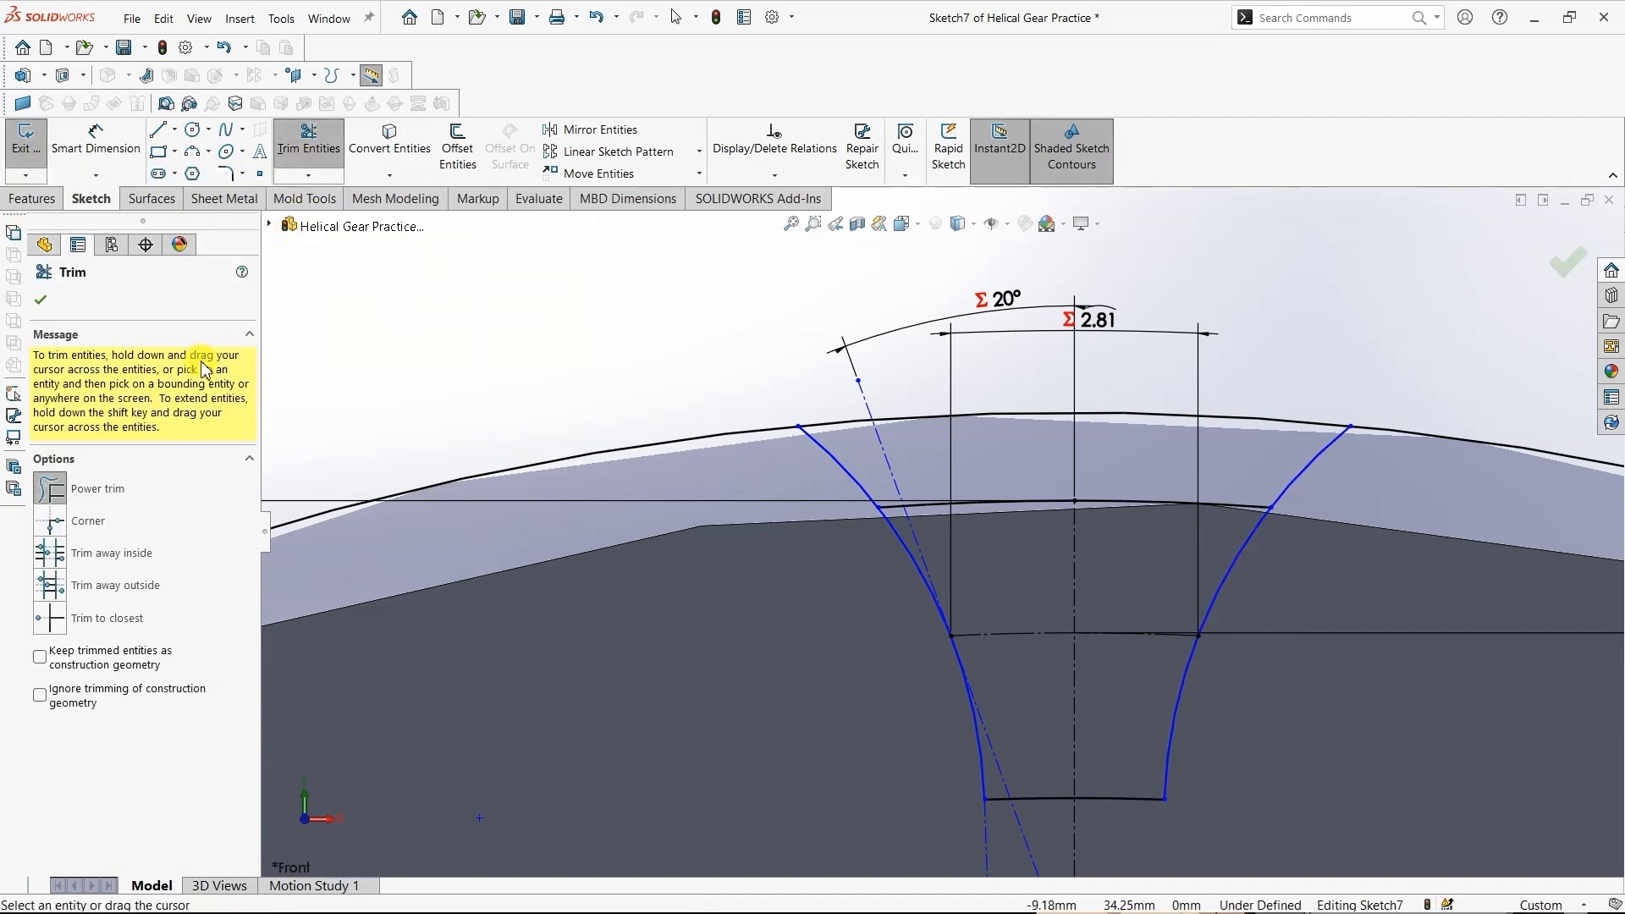
pyautogui.moveTo(472, 344)
pyautogui.mouseDown()
pyautogui.moveTo(555, 632)
pyautogui.moveTo(633, 637)
pyautogui.mouseUp()
pyautogui.press('z')
pyautogui.press('z')
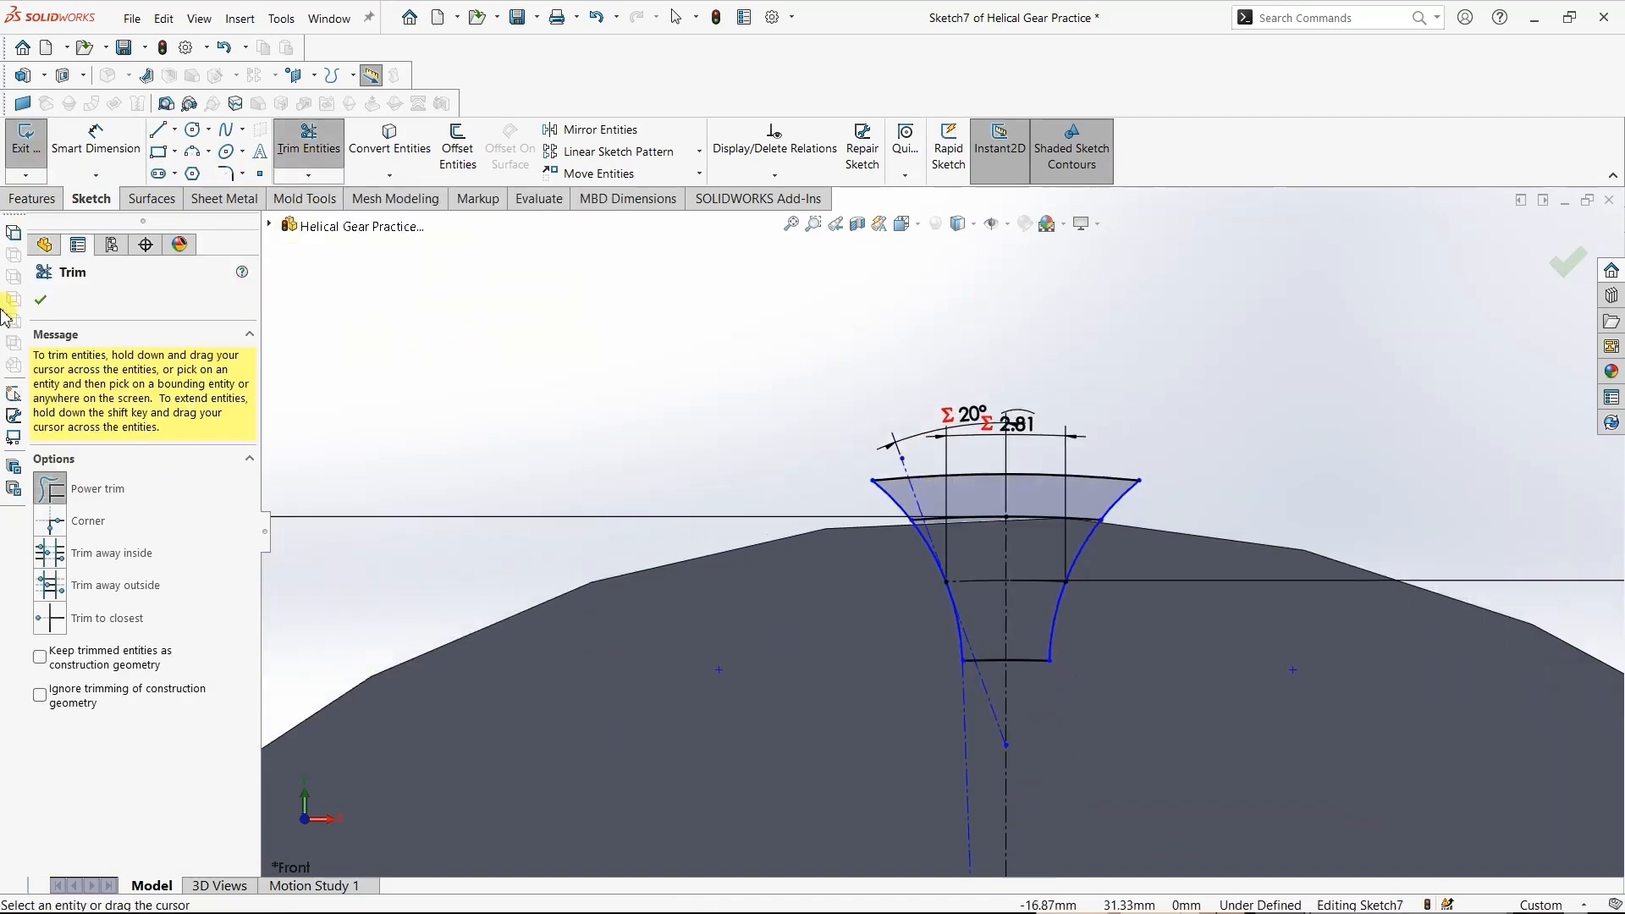
pyautogui.click(62, 299)
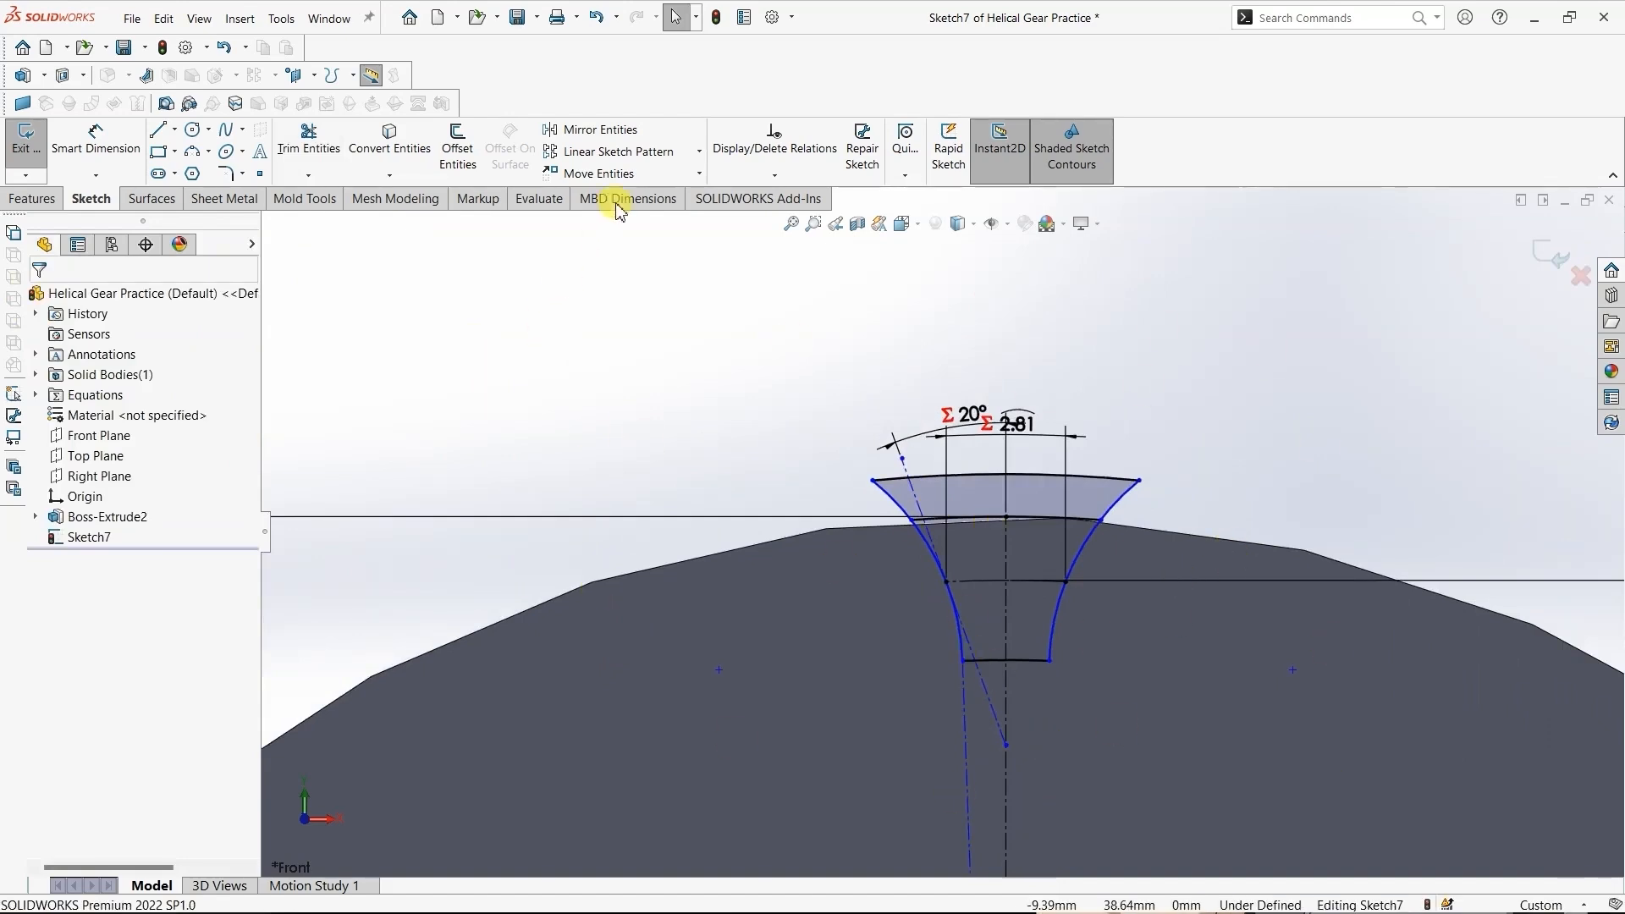
# - Run Fully Define Sketch on all entities of the tooth-space sketch, calculating both relations and dimensions
pyautogui.click(774, 175)
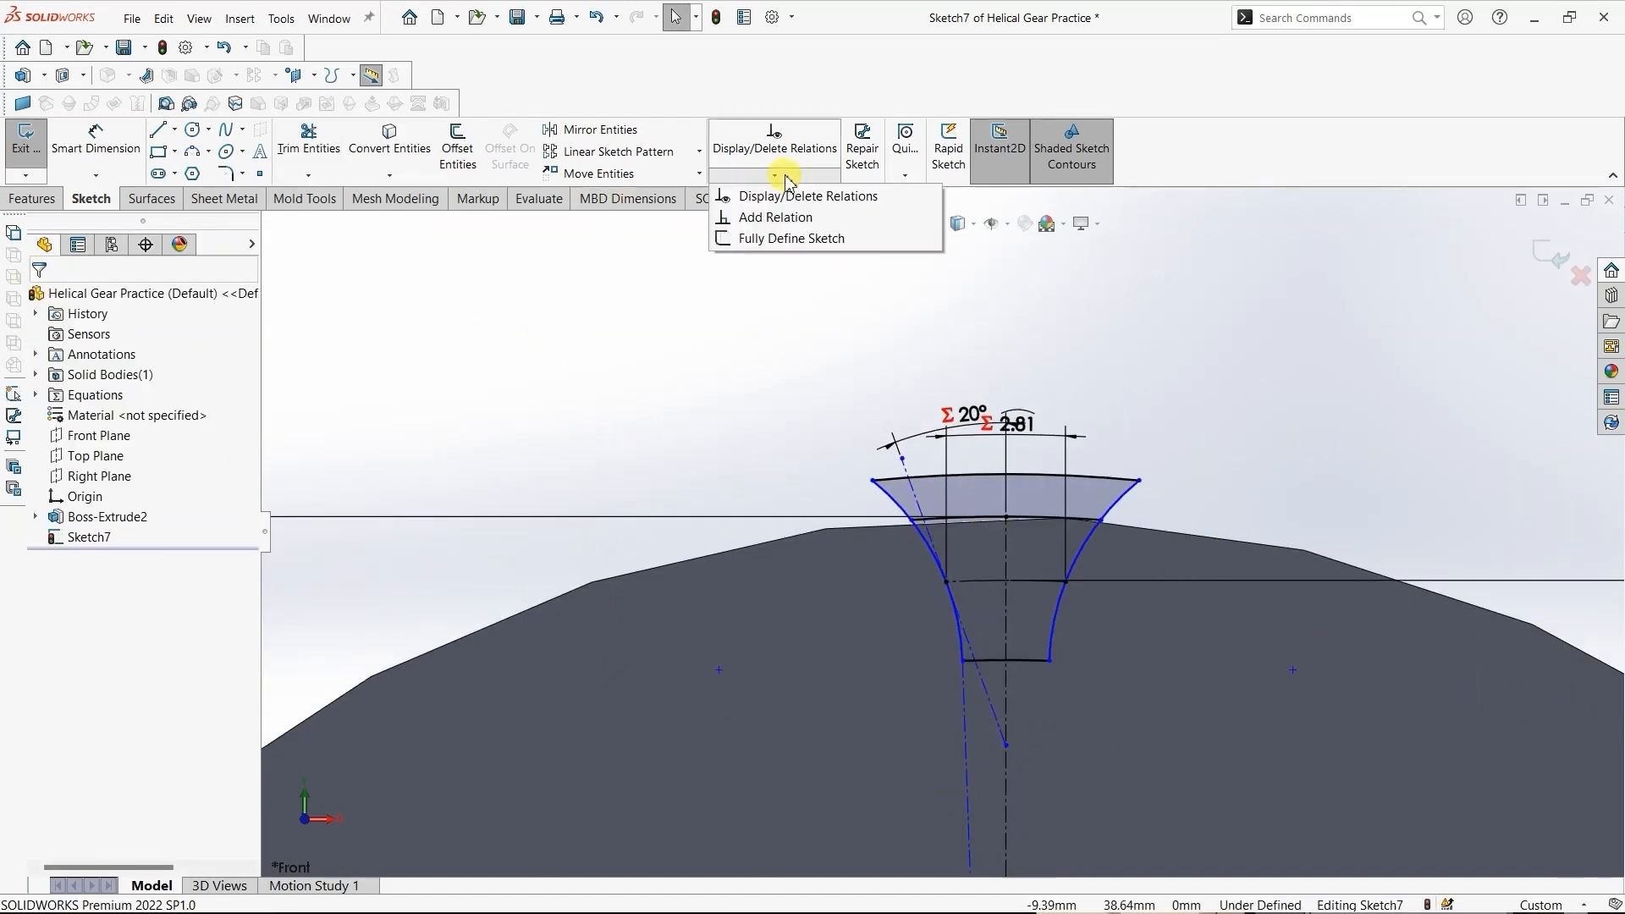
pyautogui.click(792, 242)
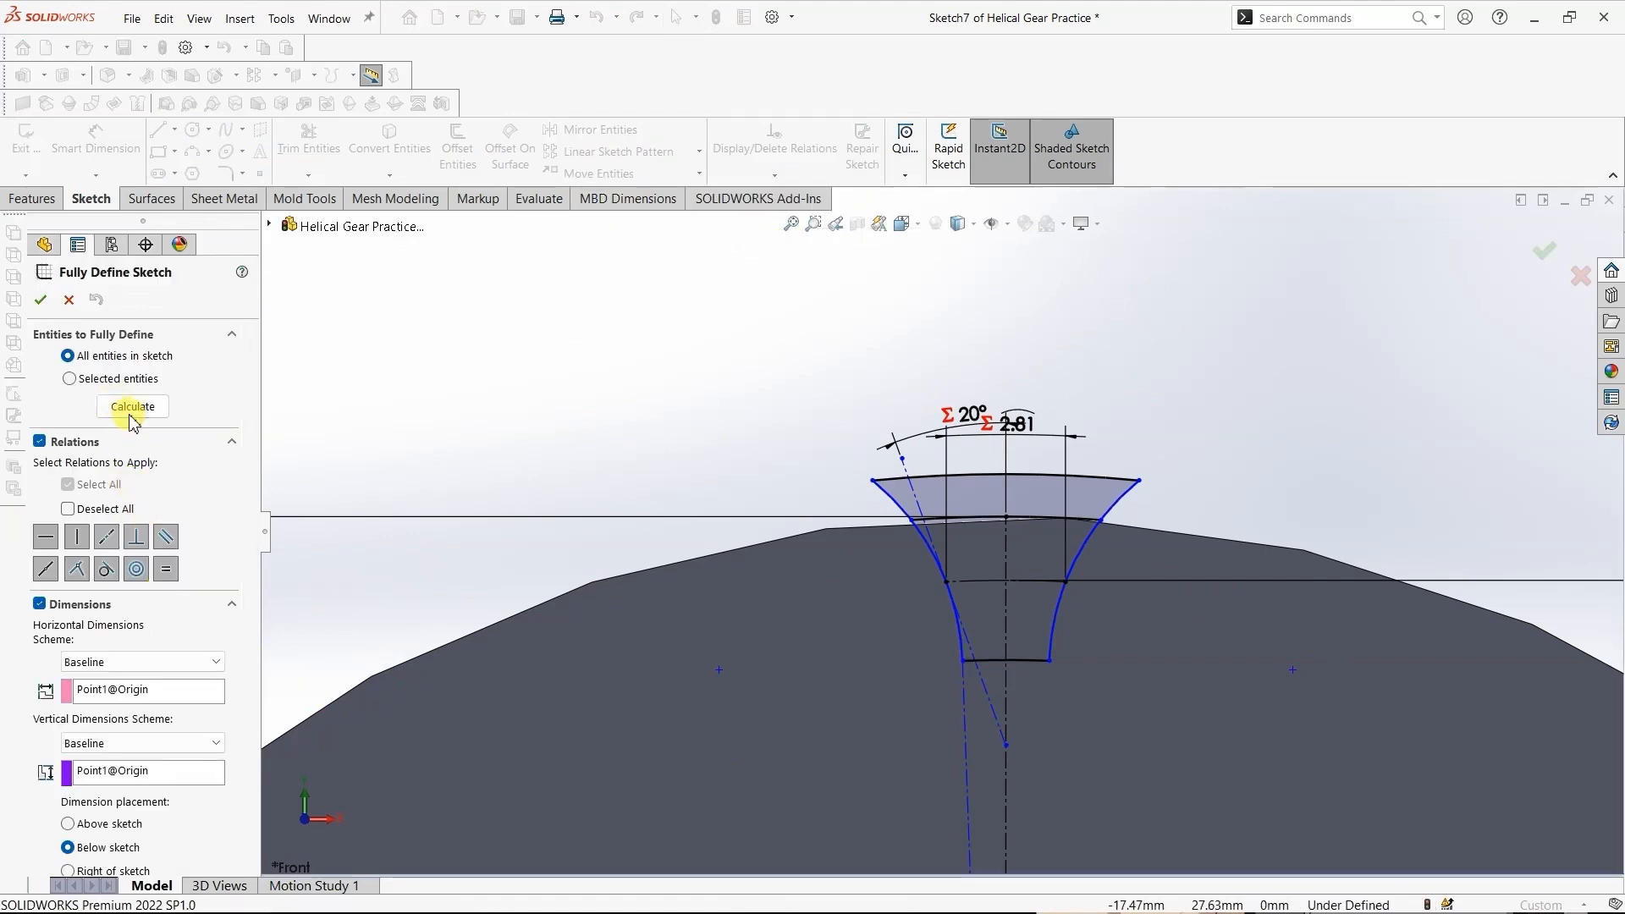
pyautogui.click(132, 407)
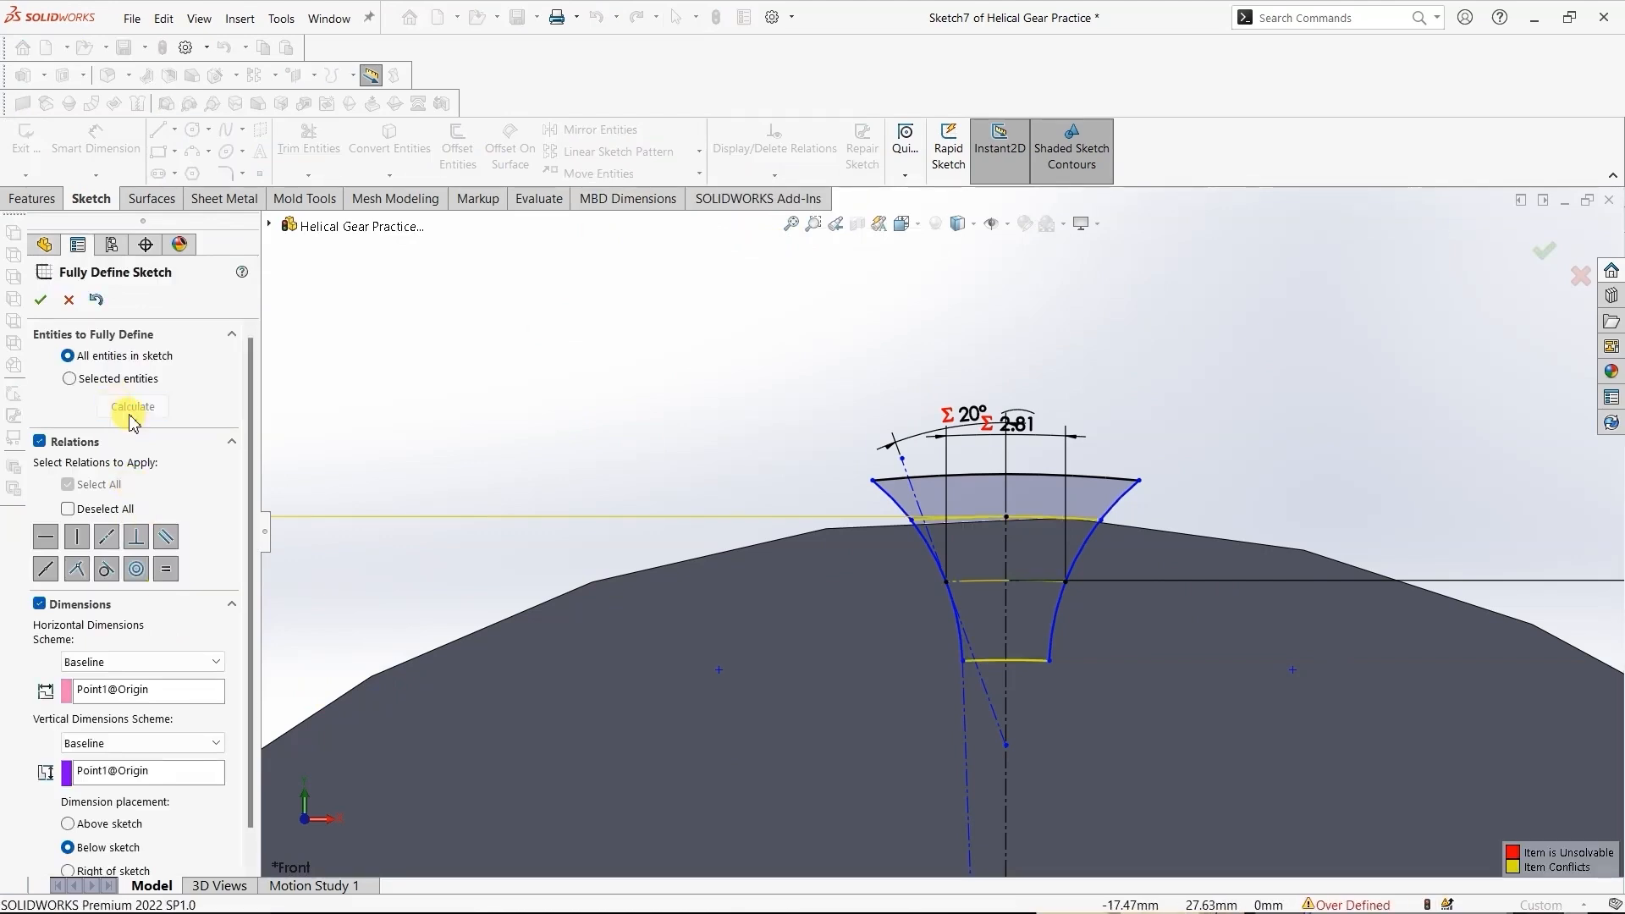
pyautogui.click(41, 301)
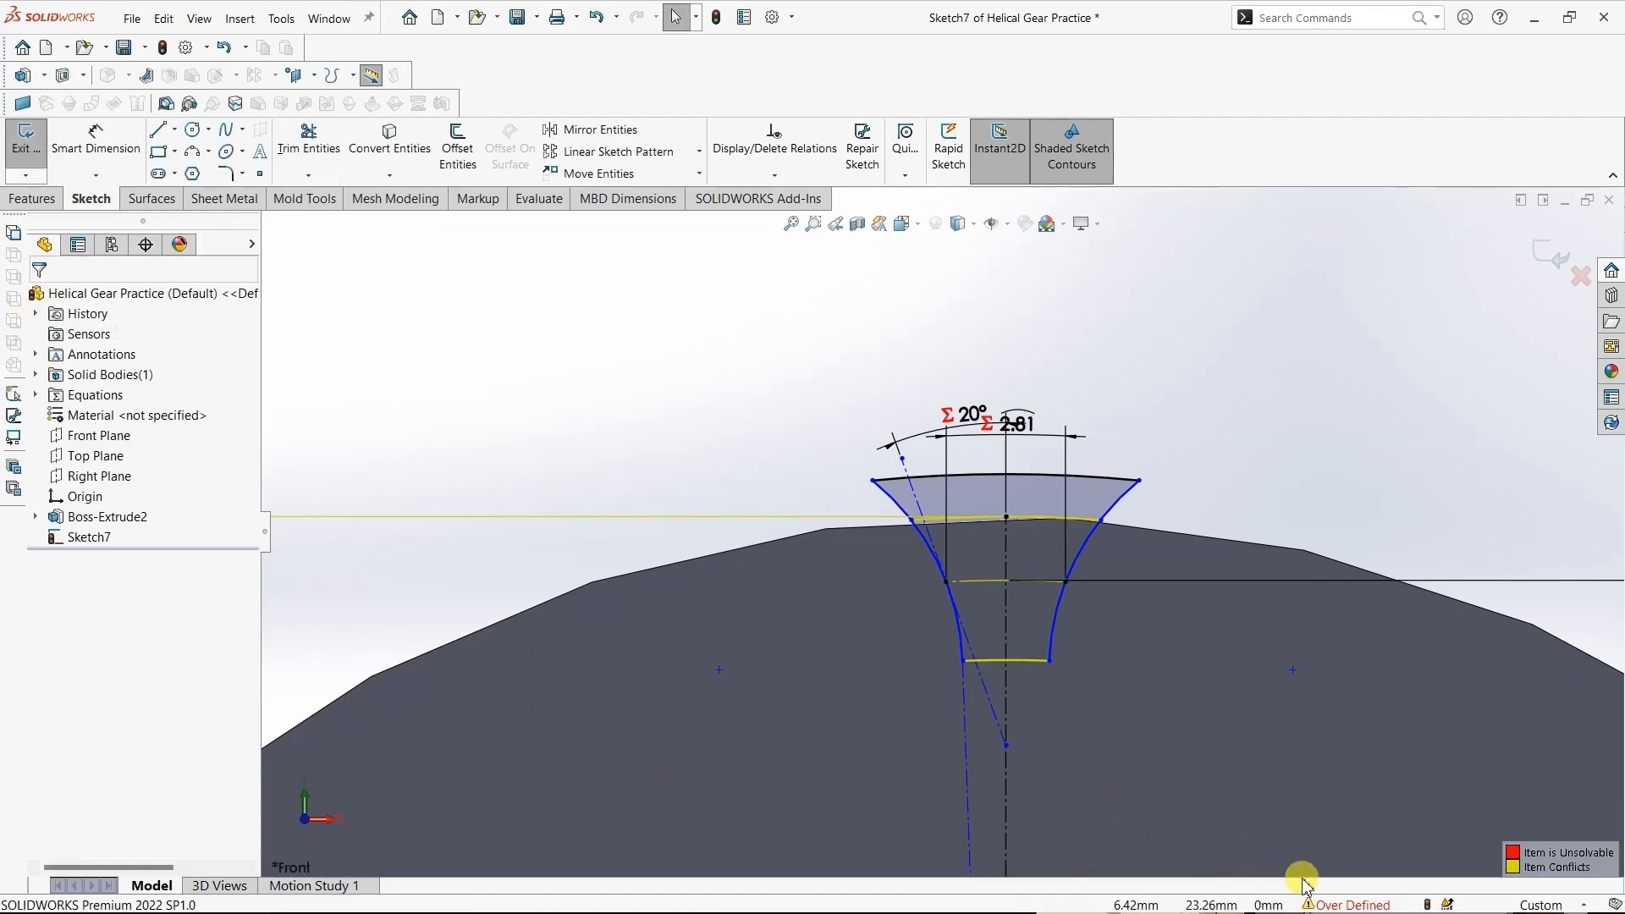
# - Diagnose the over-defined tooth-space sketch with SketchXpert and preview the second proposed solution
pyautogui.click(1344, 905)
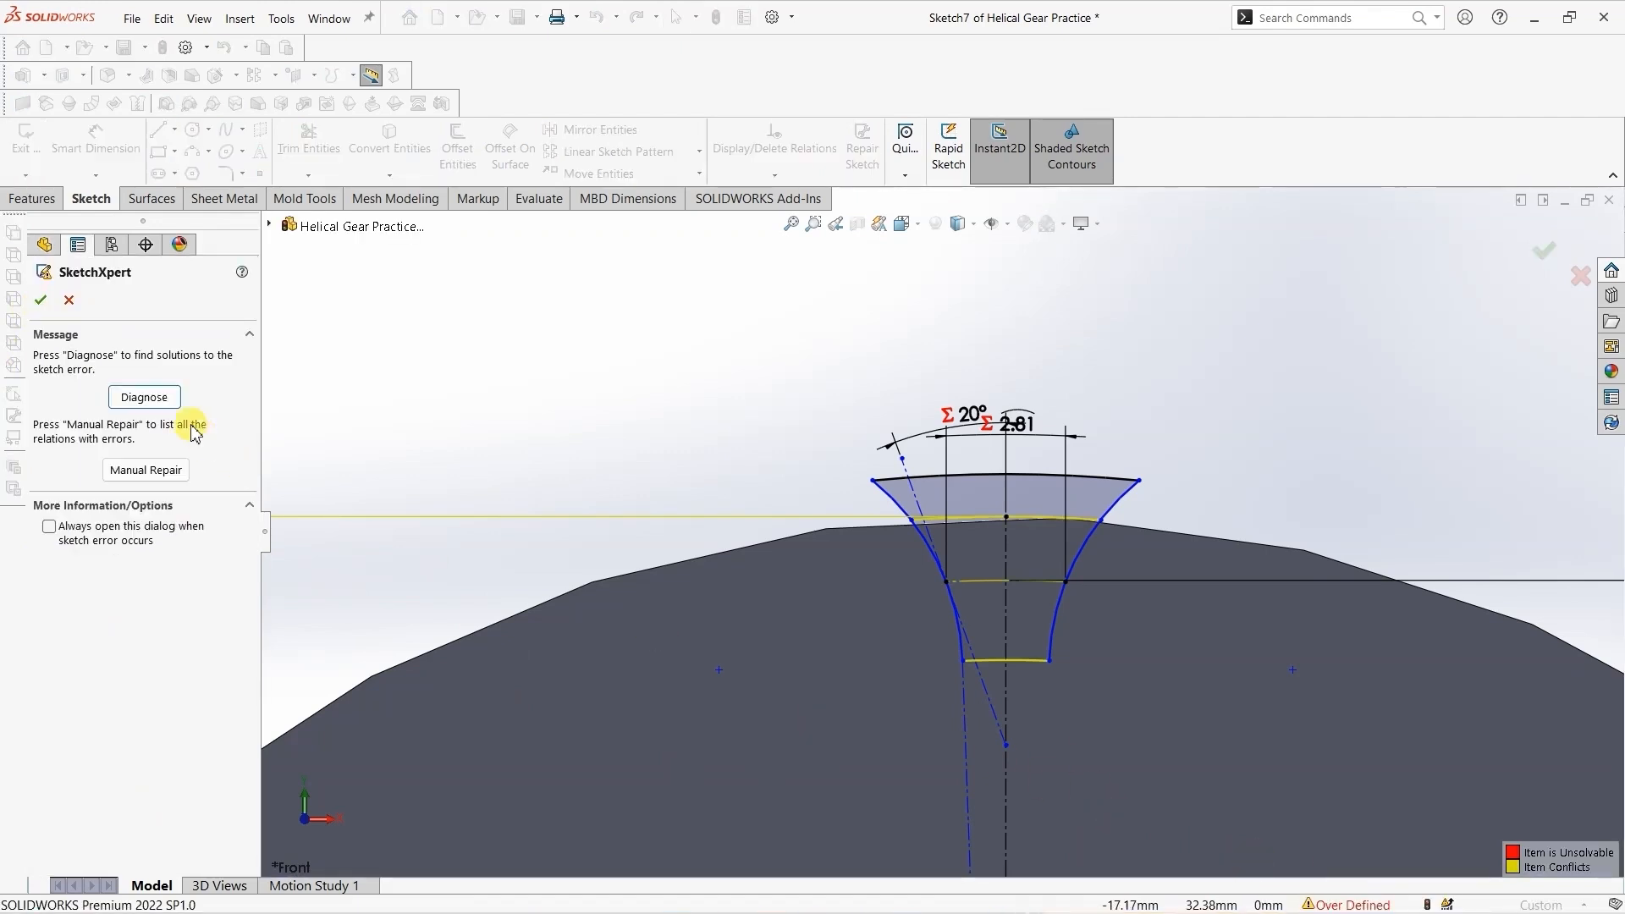
pyautogui.click(138, 398)
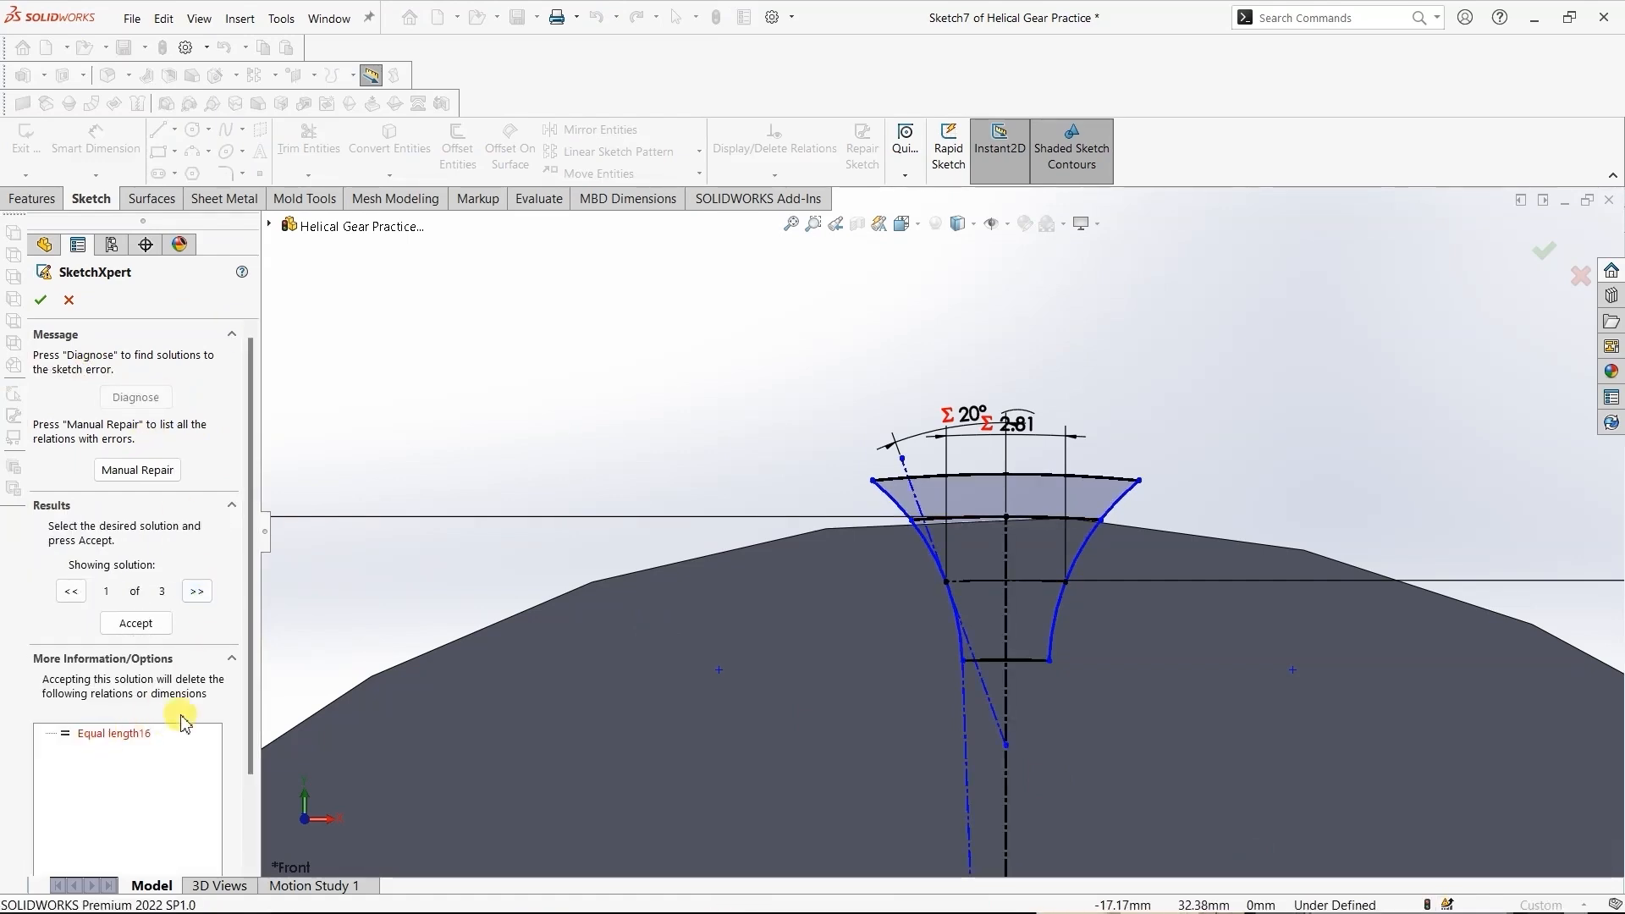
pyautogui.click(196, 591)
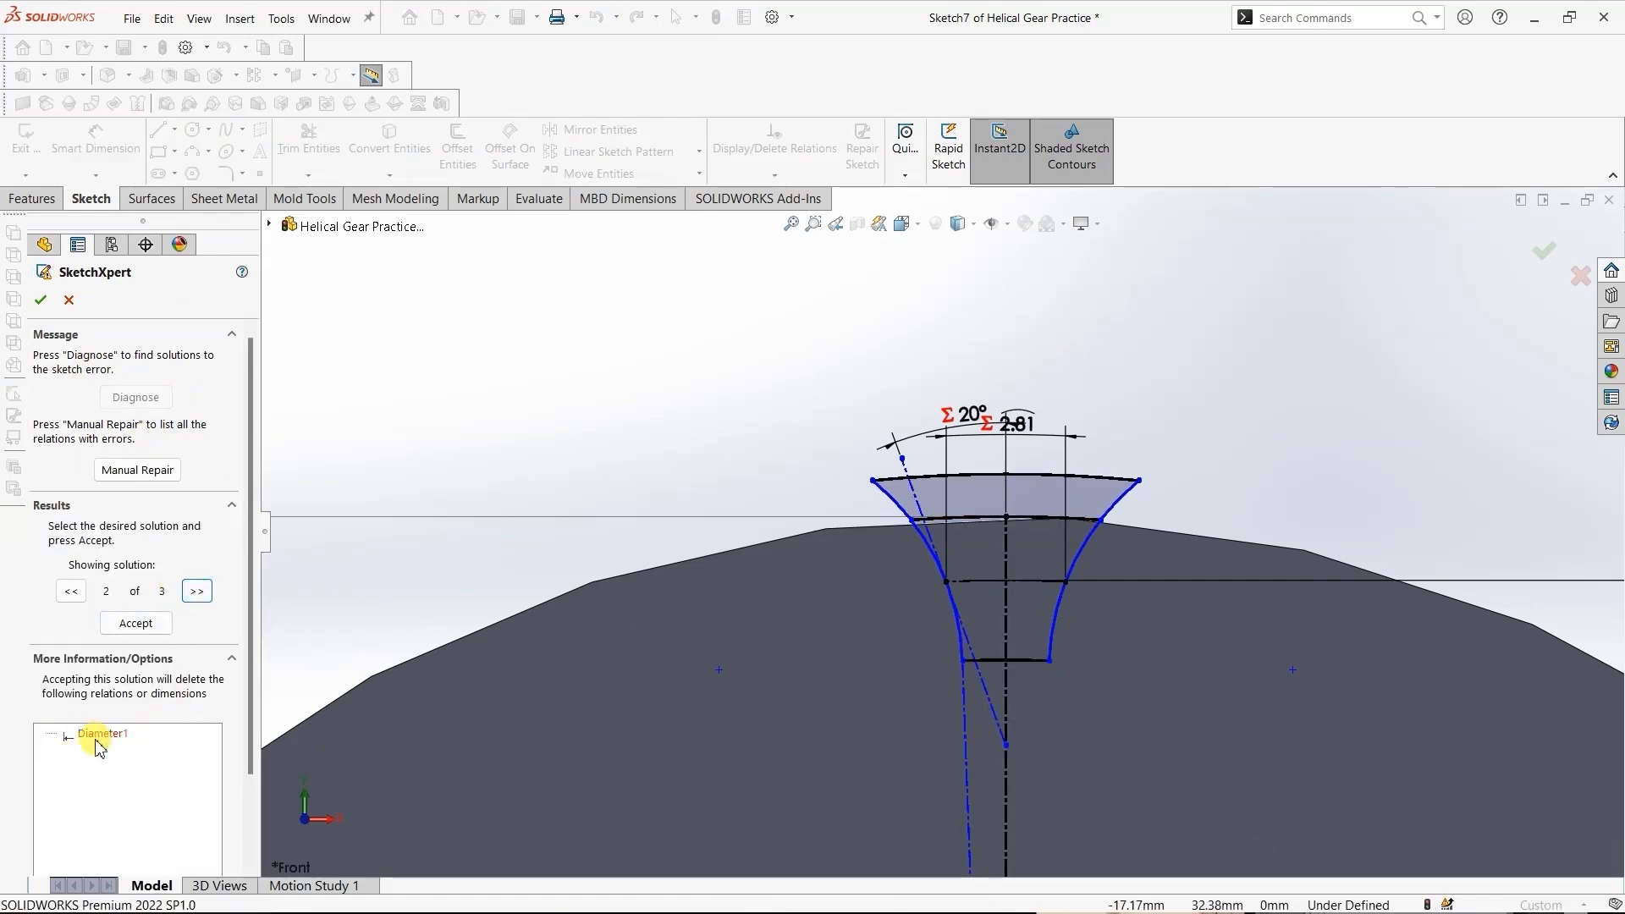
pyautogui.click(42, 303)
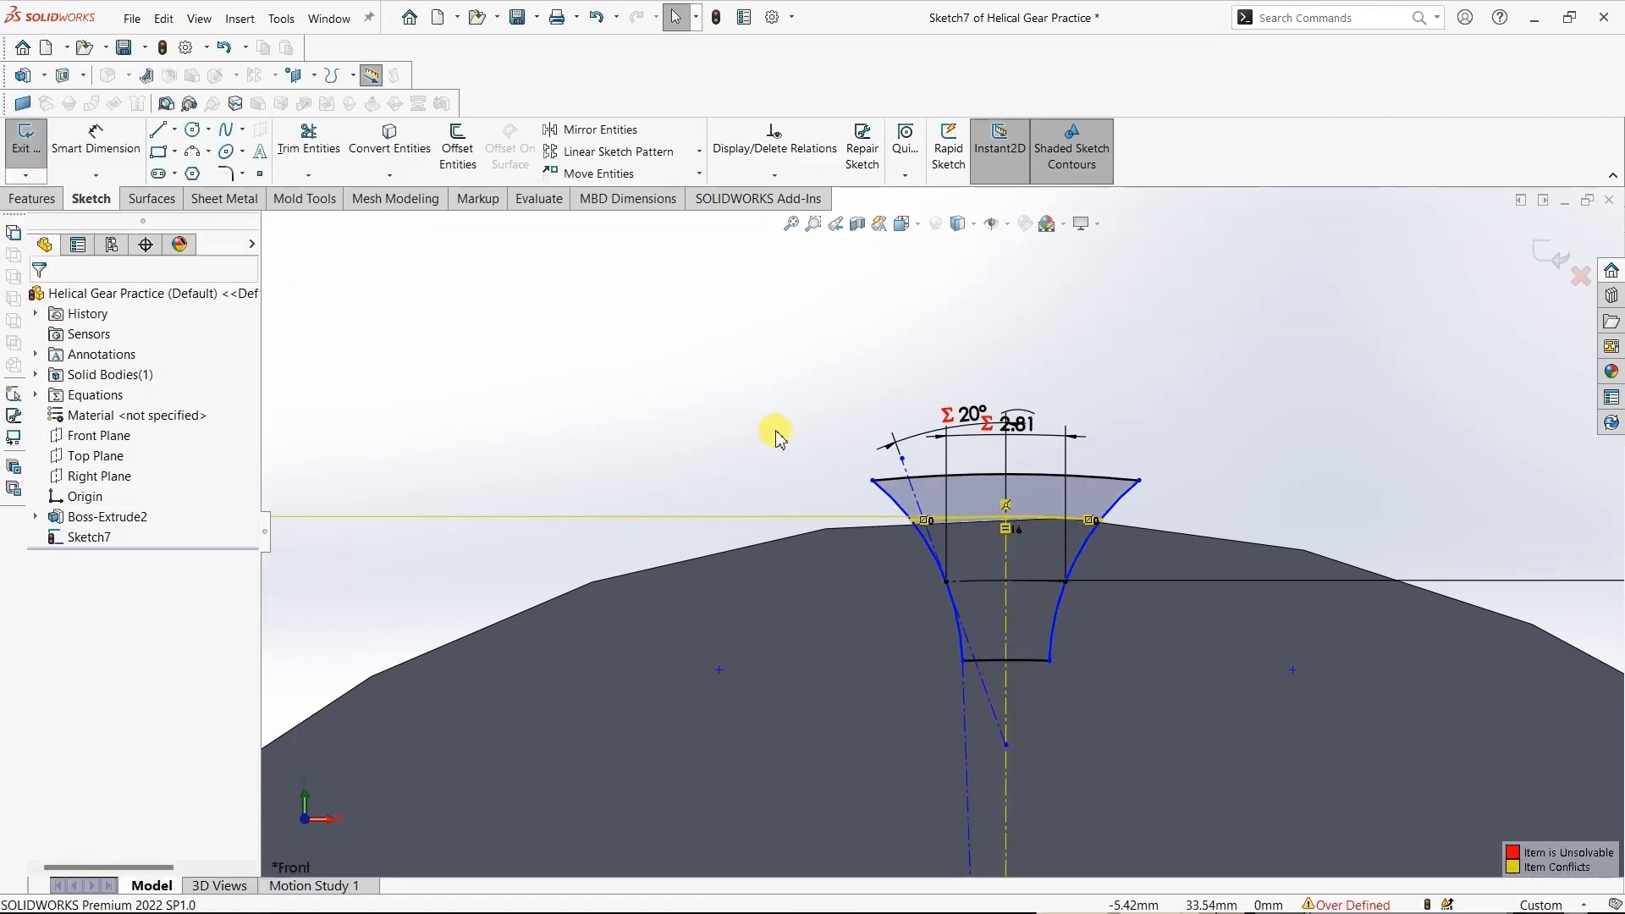
# - Diagnose the sketch conflict again in SketchXpert and accept the second proposed solution
pyautogui.click(1348, 904)
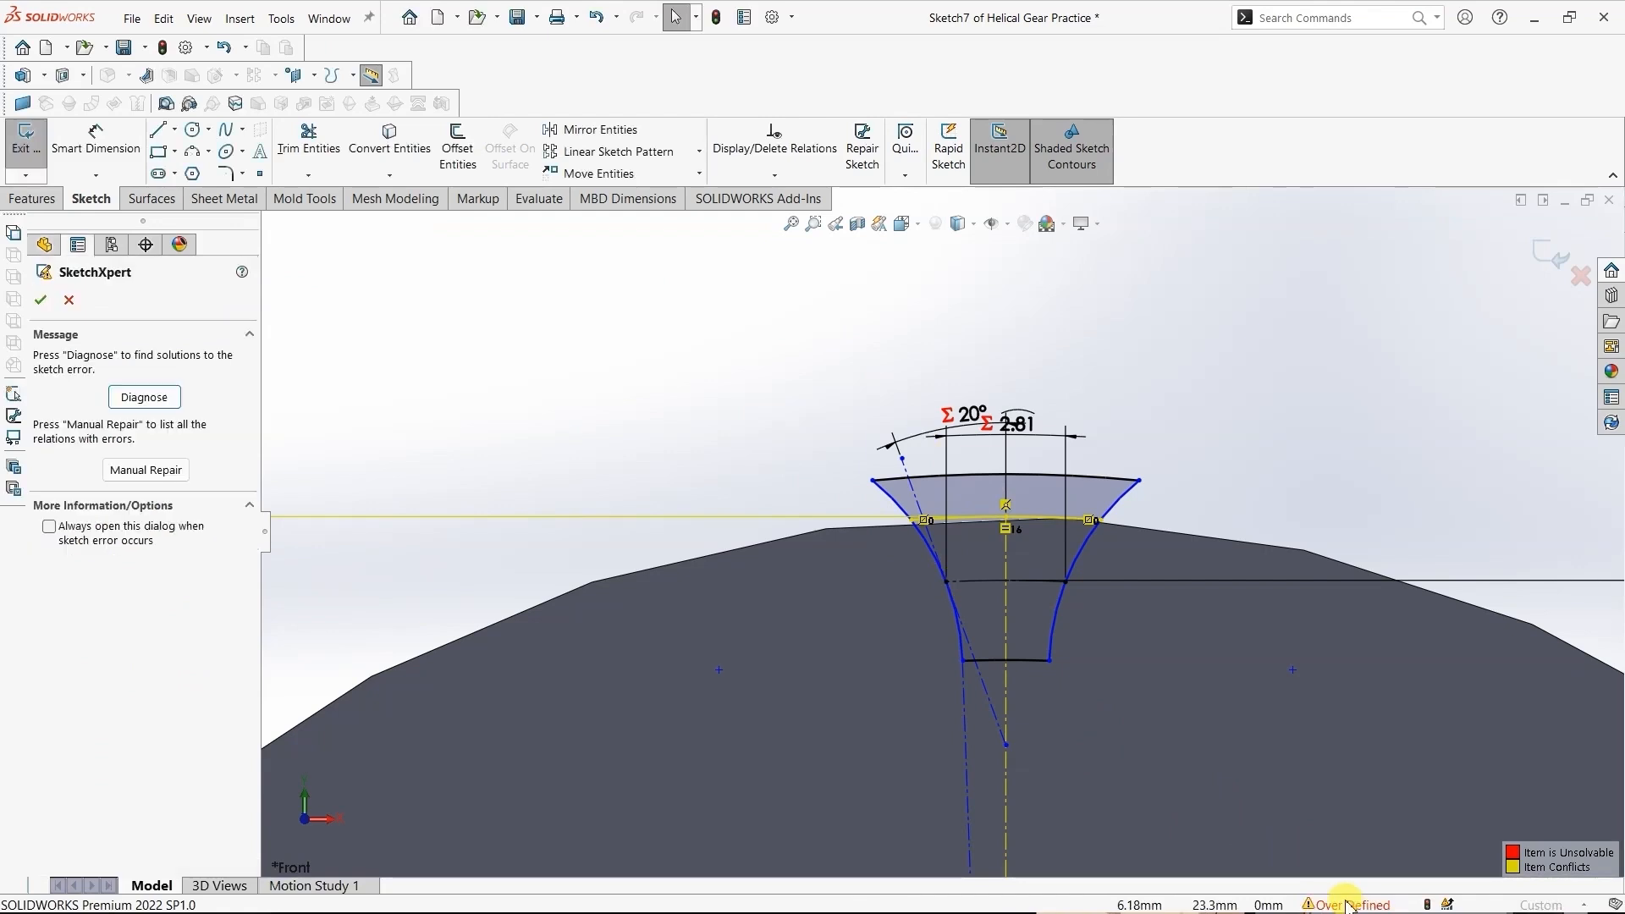
pyautogui.click(144, 397)
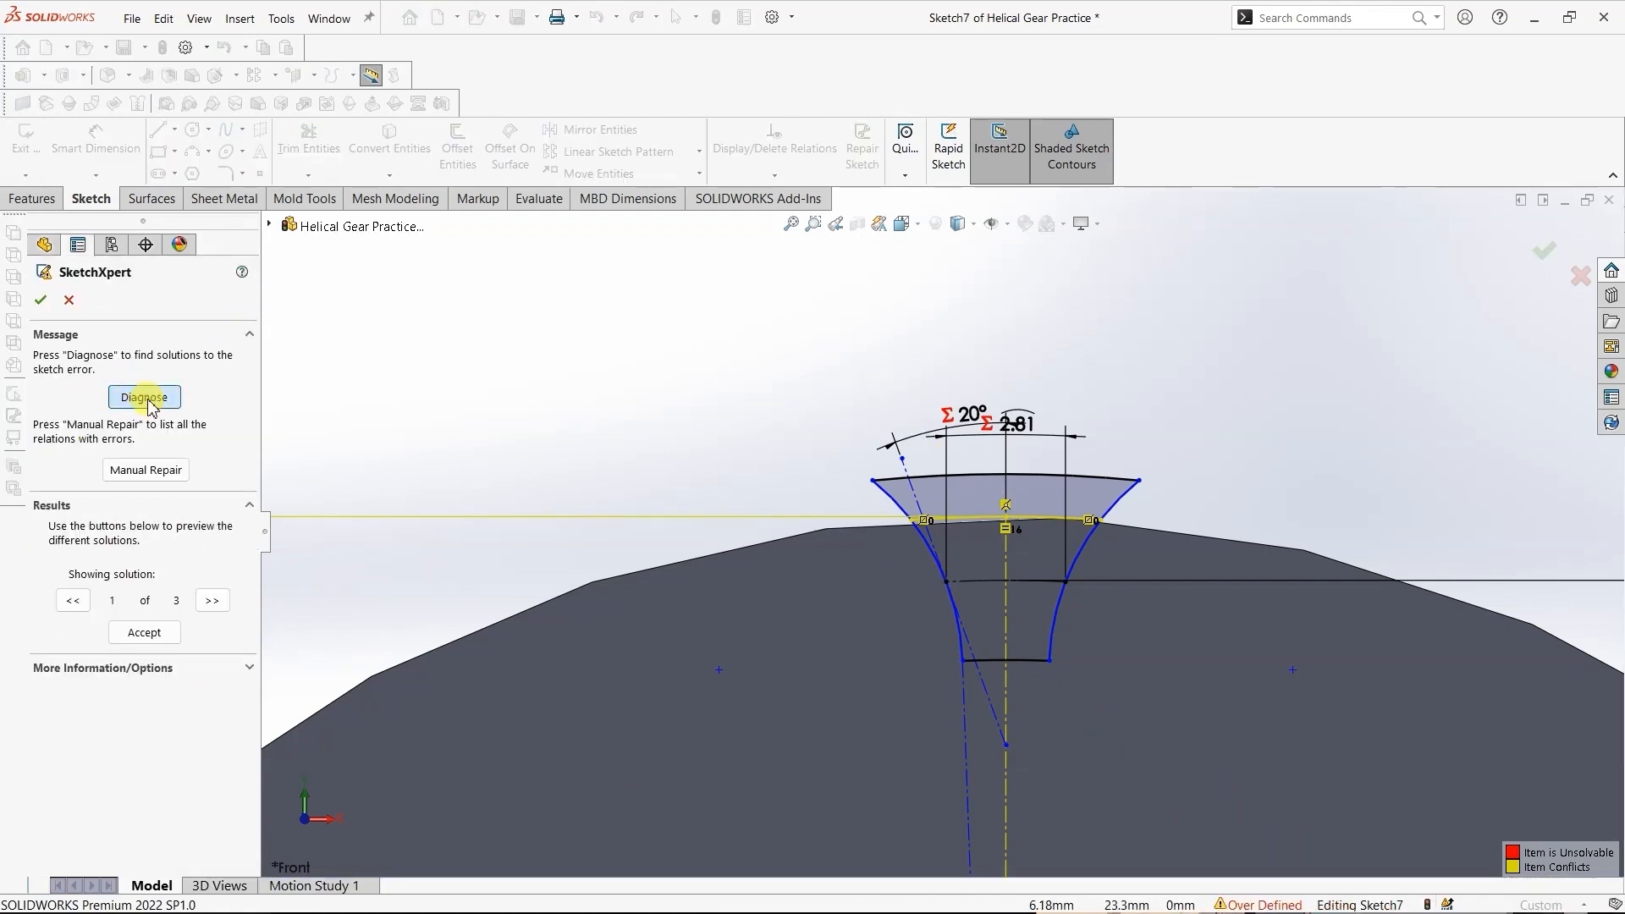
pyautogui.click(196, 592)
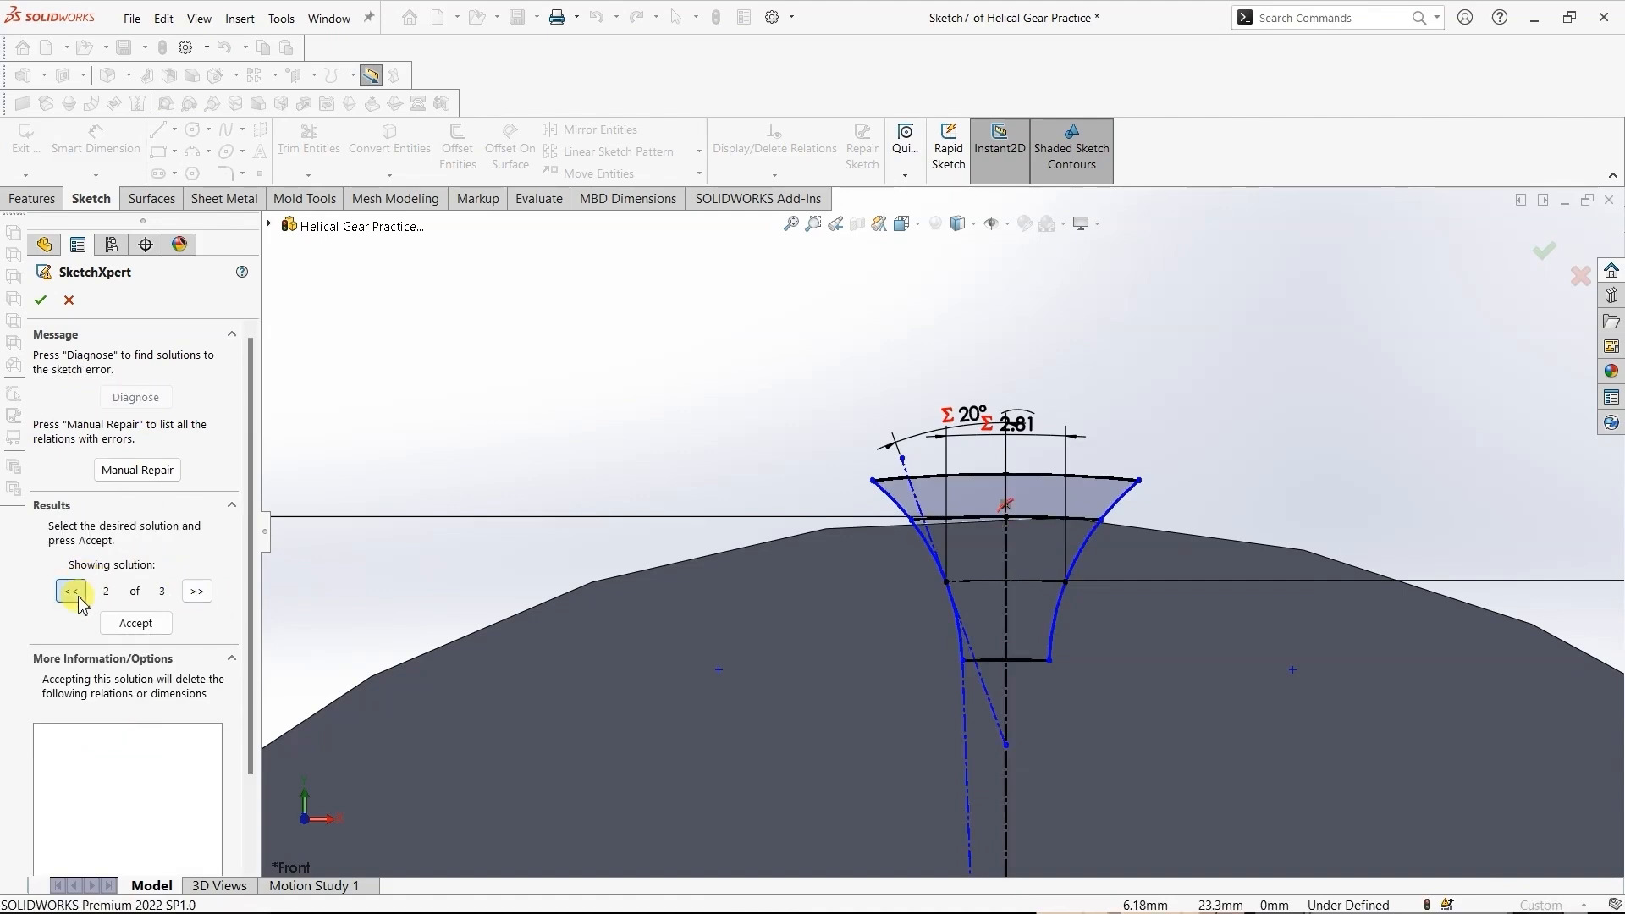
pyautogui.click(136, 623)
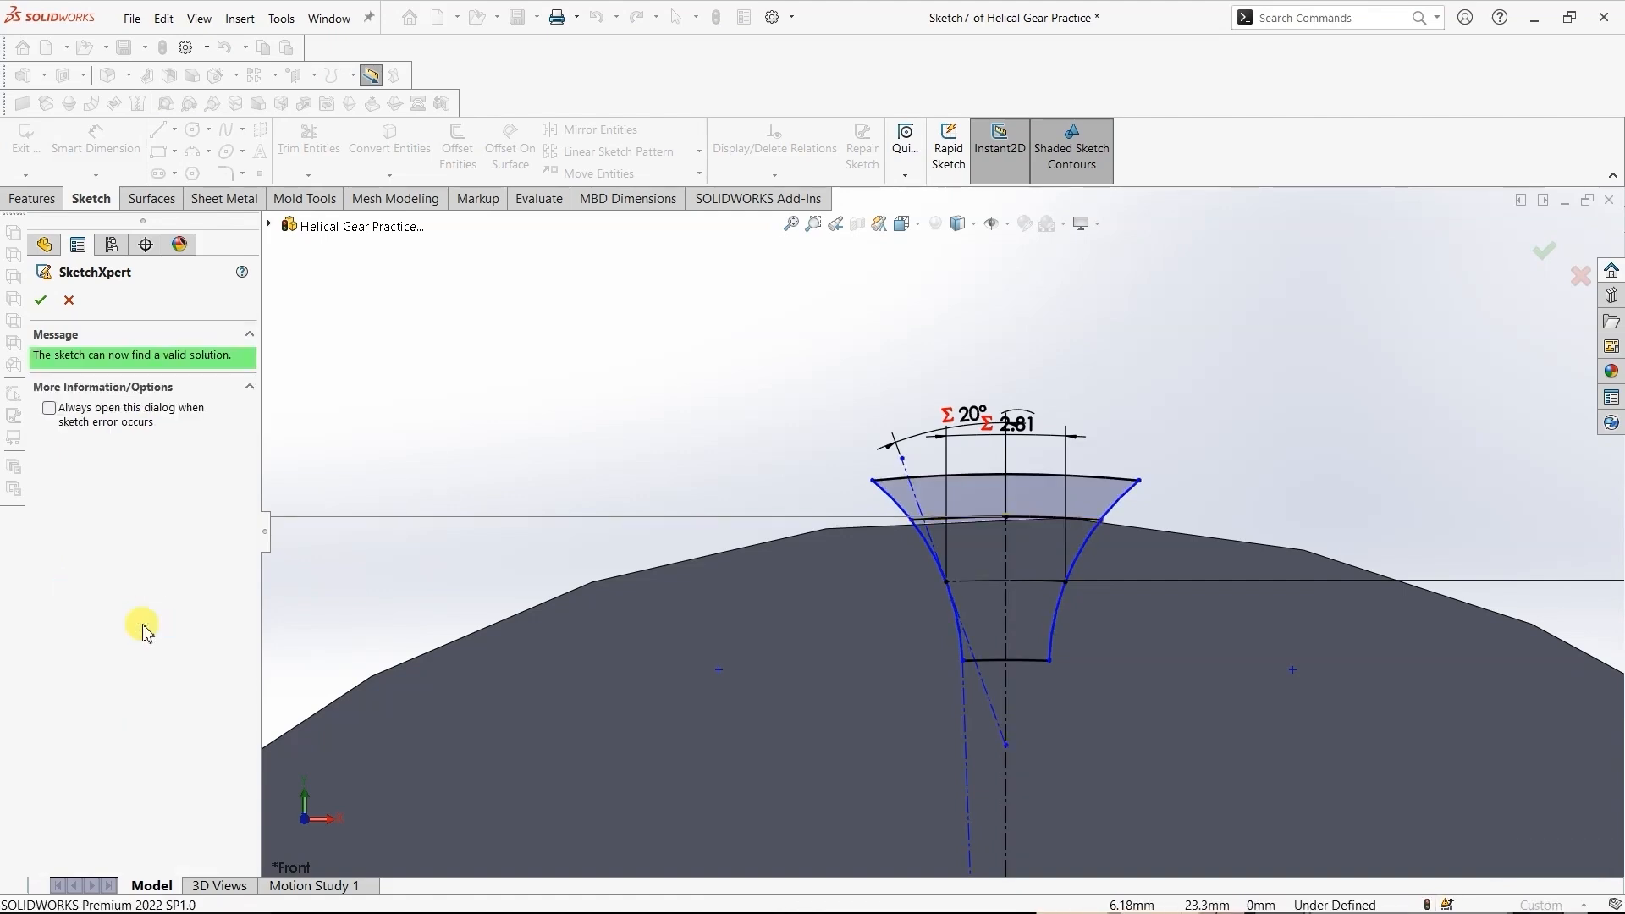
pyautogui.click(42, 300)
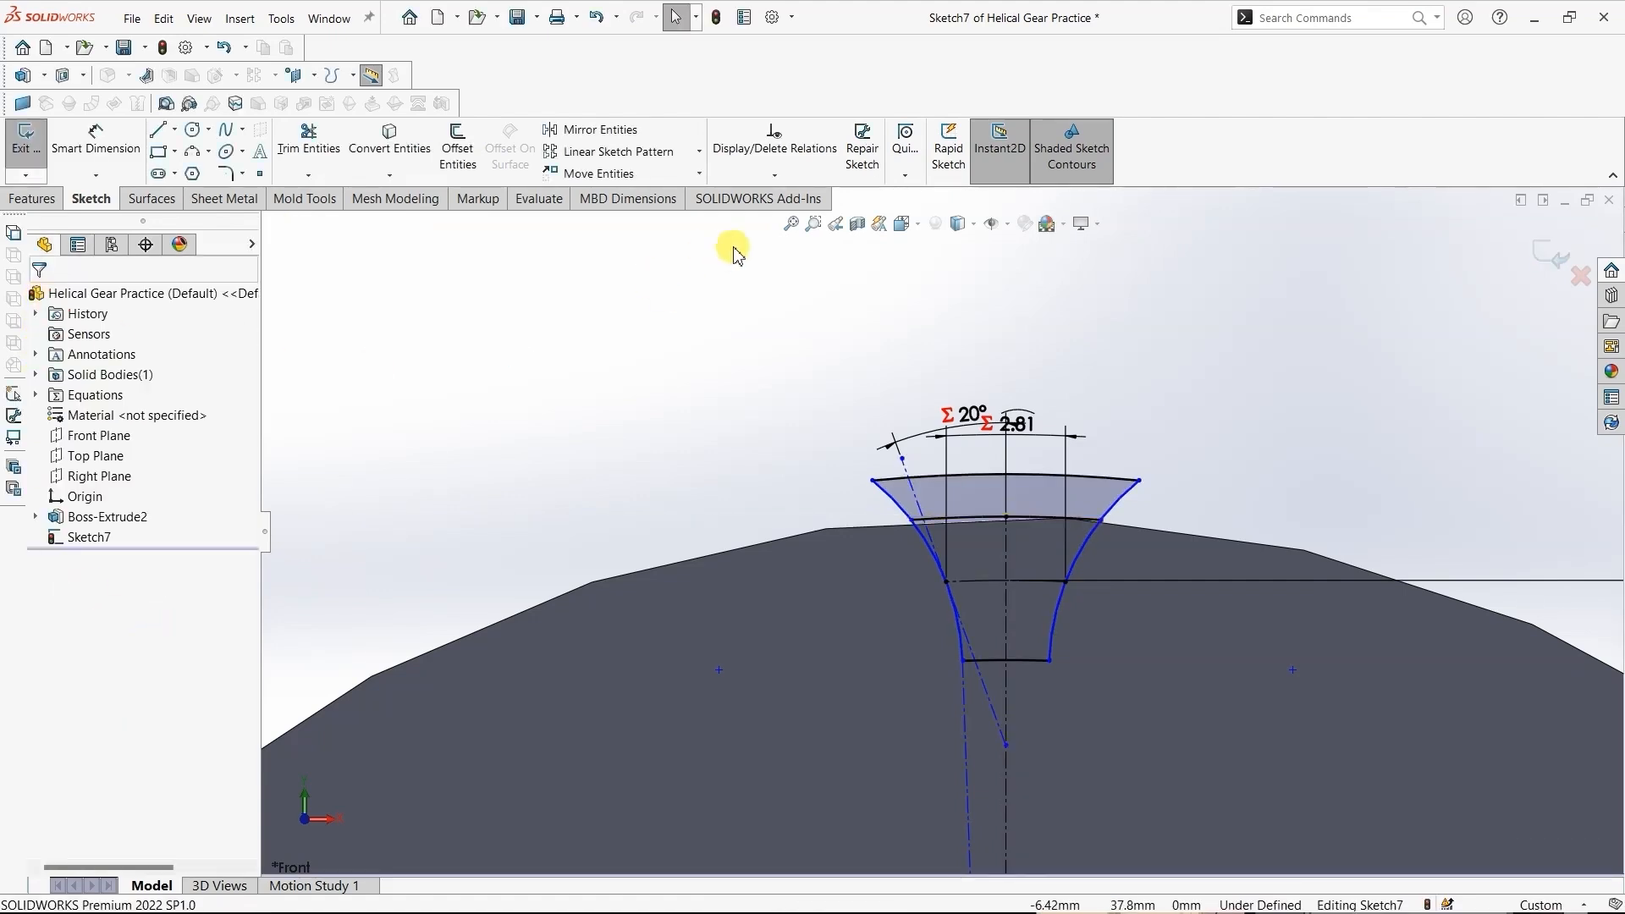
# - Rerun Fully Define Sketch on all entities of the repaired tooth-space sketch and accept the calculated dimensions
pyautogui.click(774, 174)
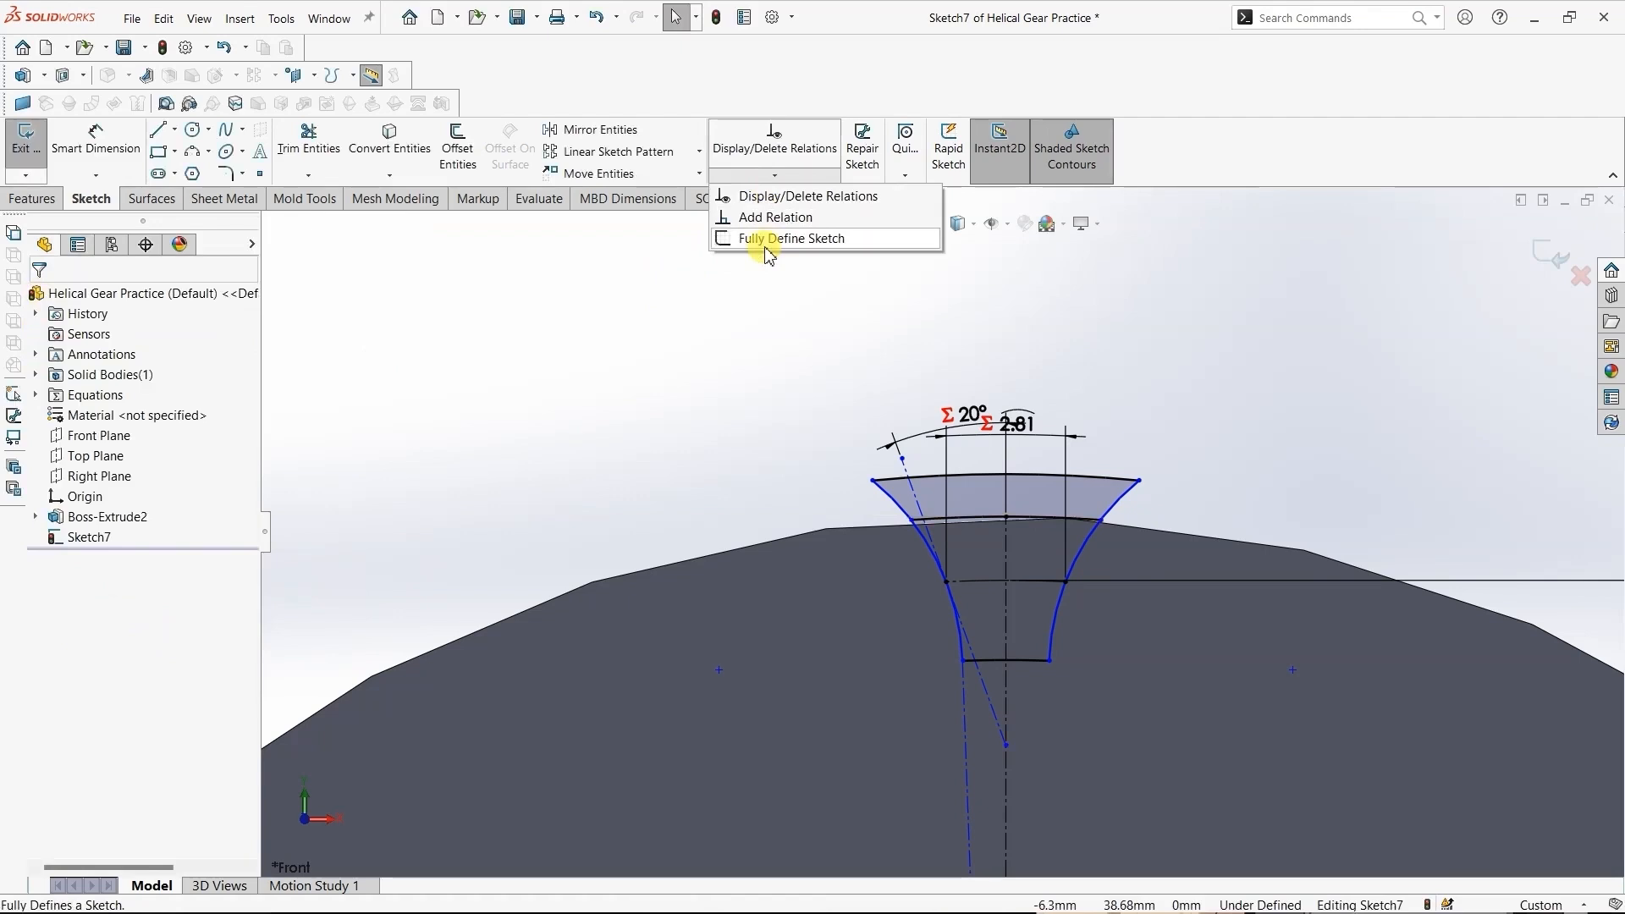
pyautogui.click(767, 242)
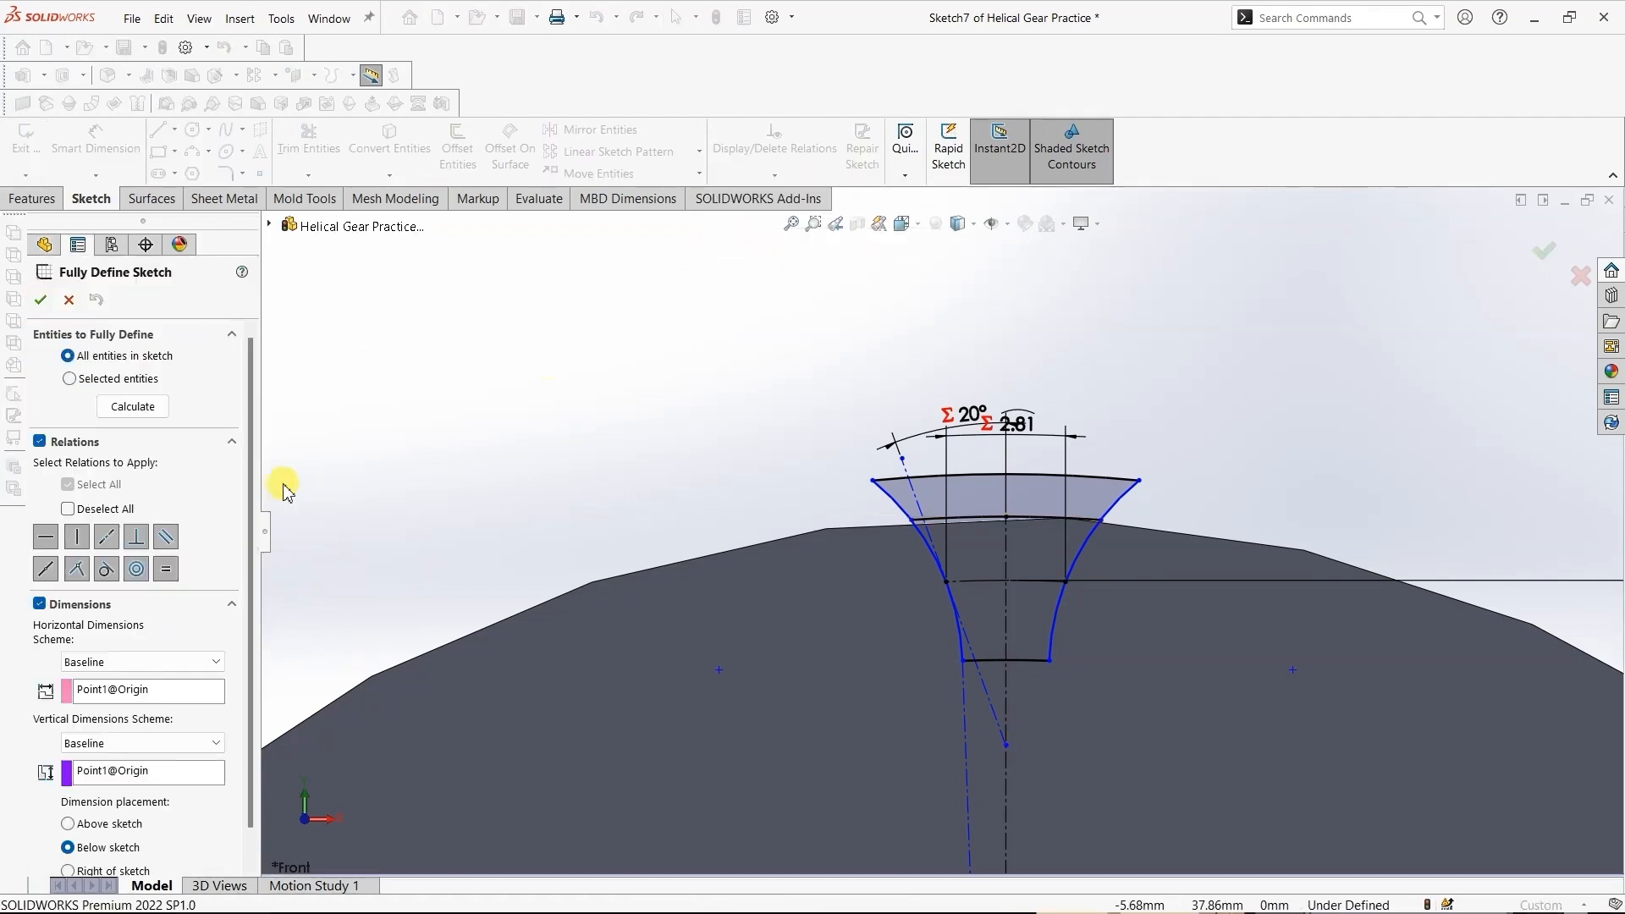
pyautogui.click(160, 415)
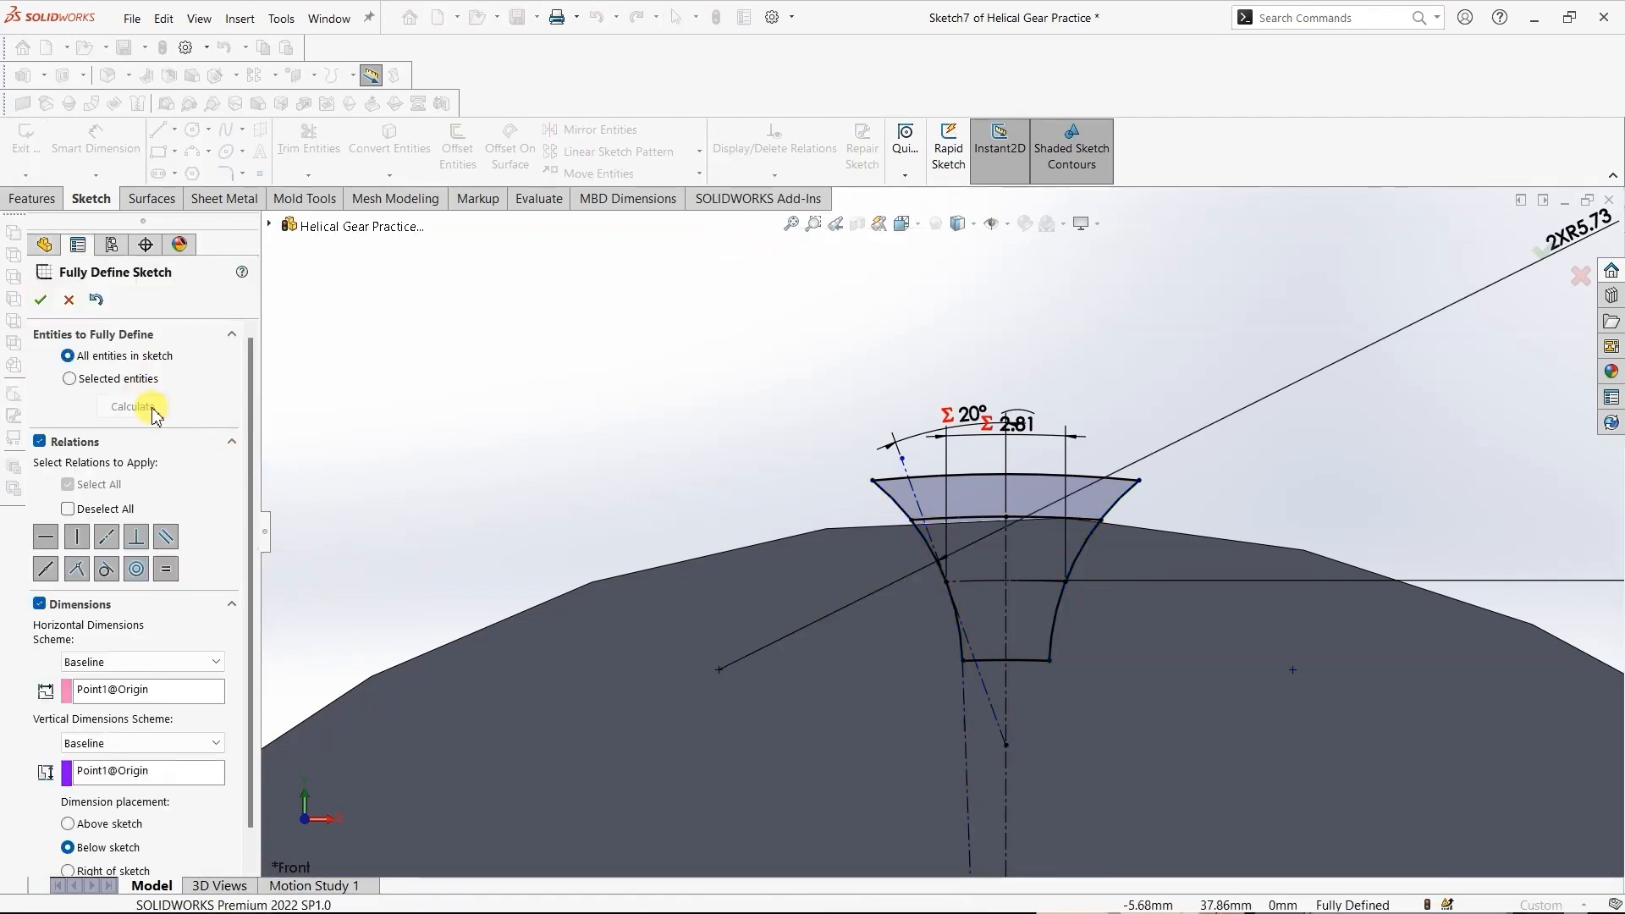
pyautogui.click(41, 302)
# - Convert the tooth-space arc along the gear blank's outer edge to construction geometry and exit the sketch
pyautogui.scroll(2, 991, 512)
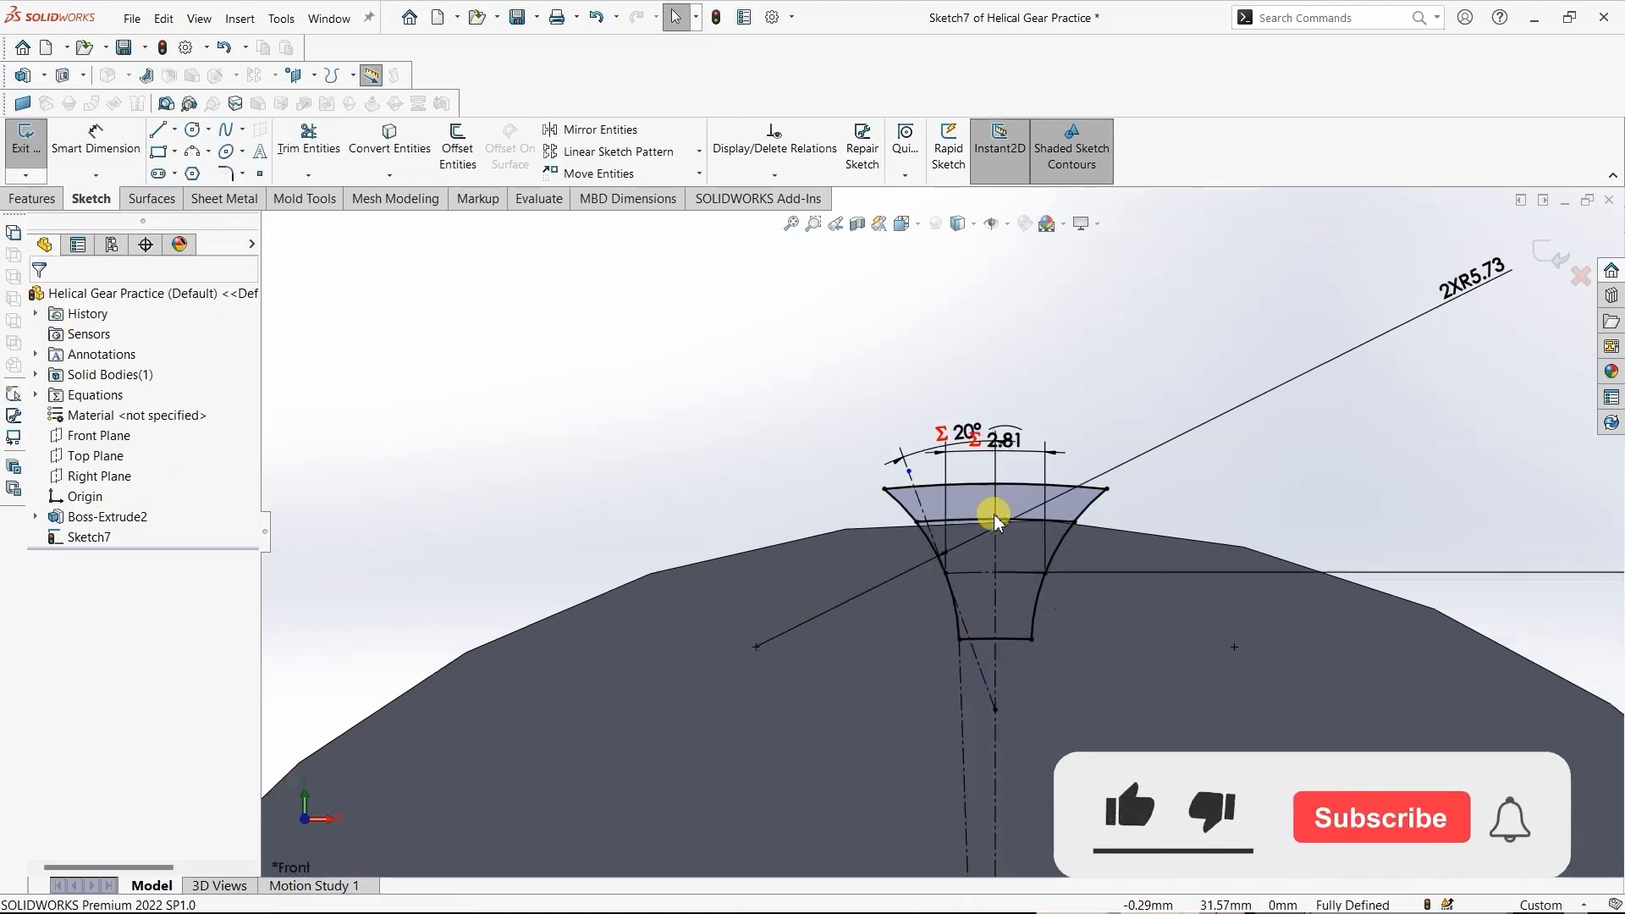
pyautogui.scroll(-5, 1008, 551)
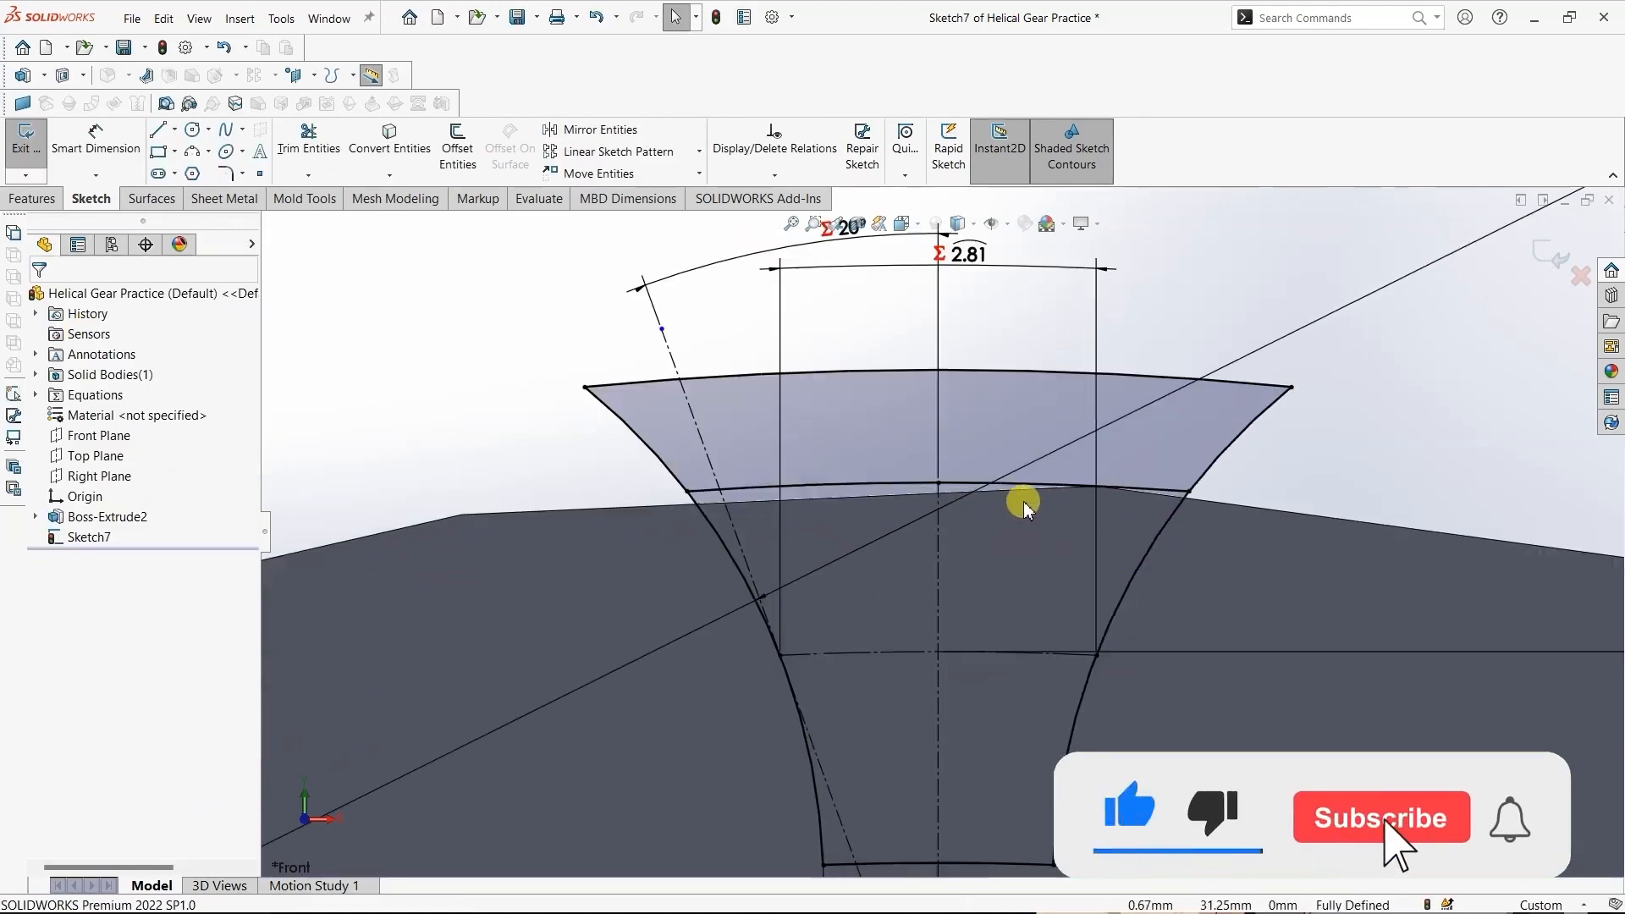
pyautogui.click(1154, 487)
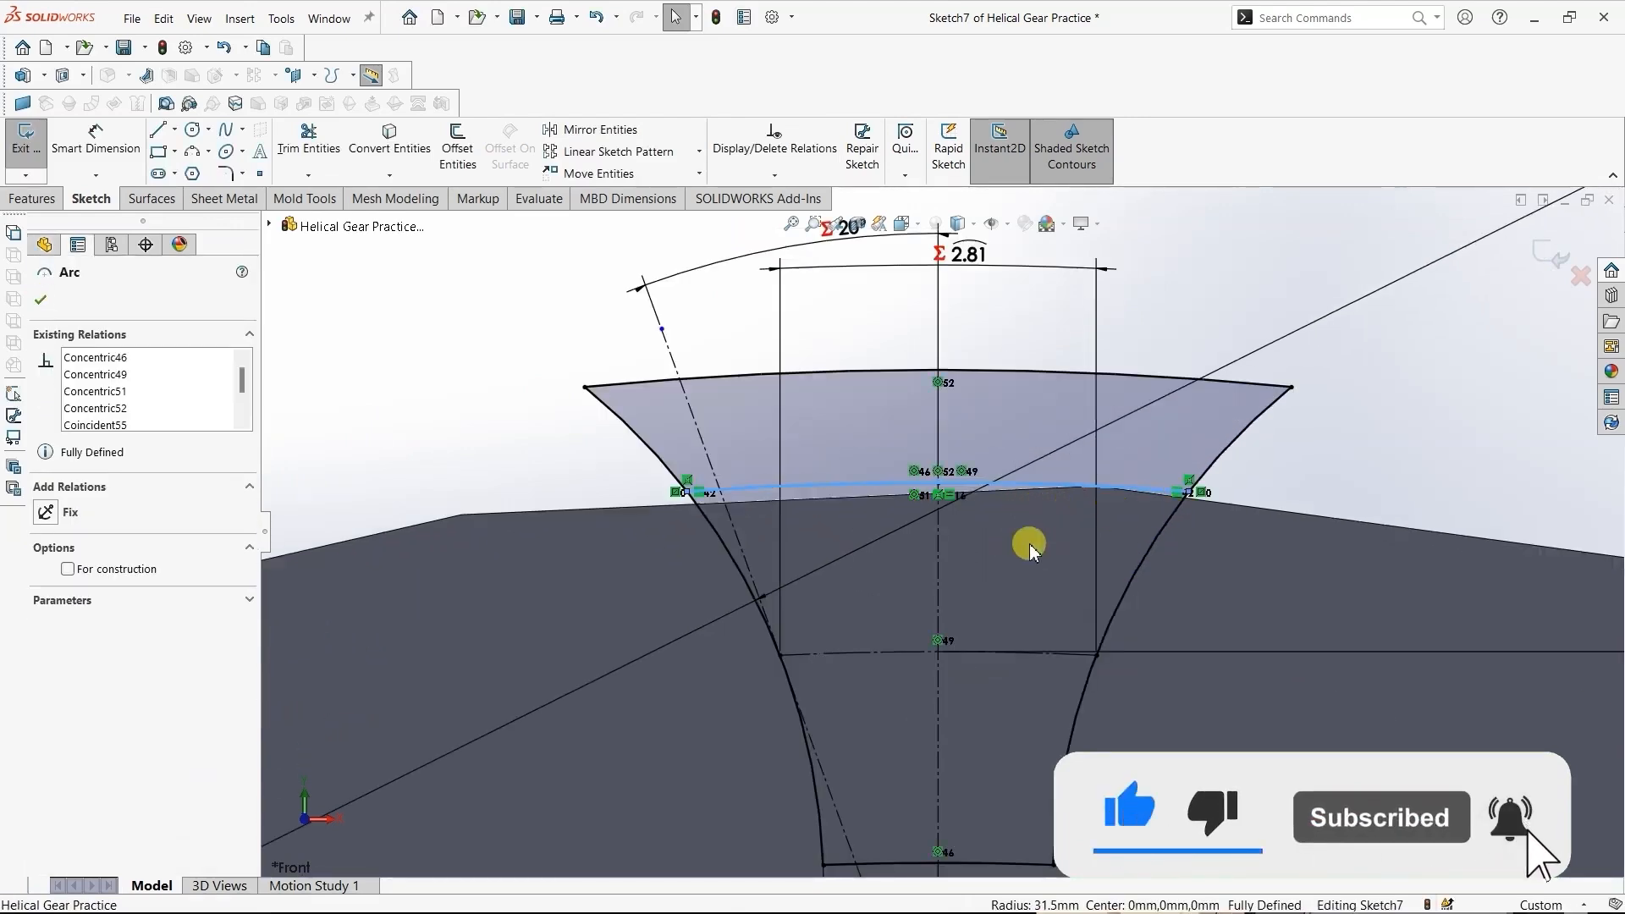
pyautogui.click(68, 569)
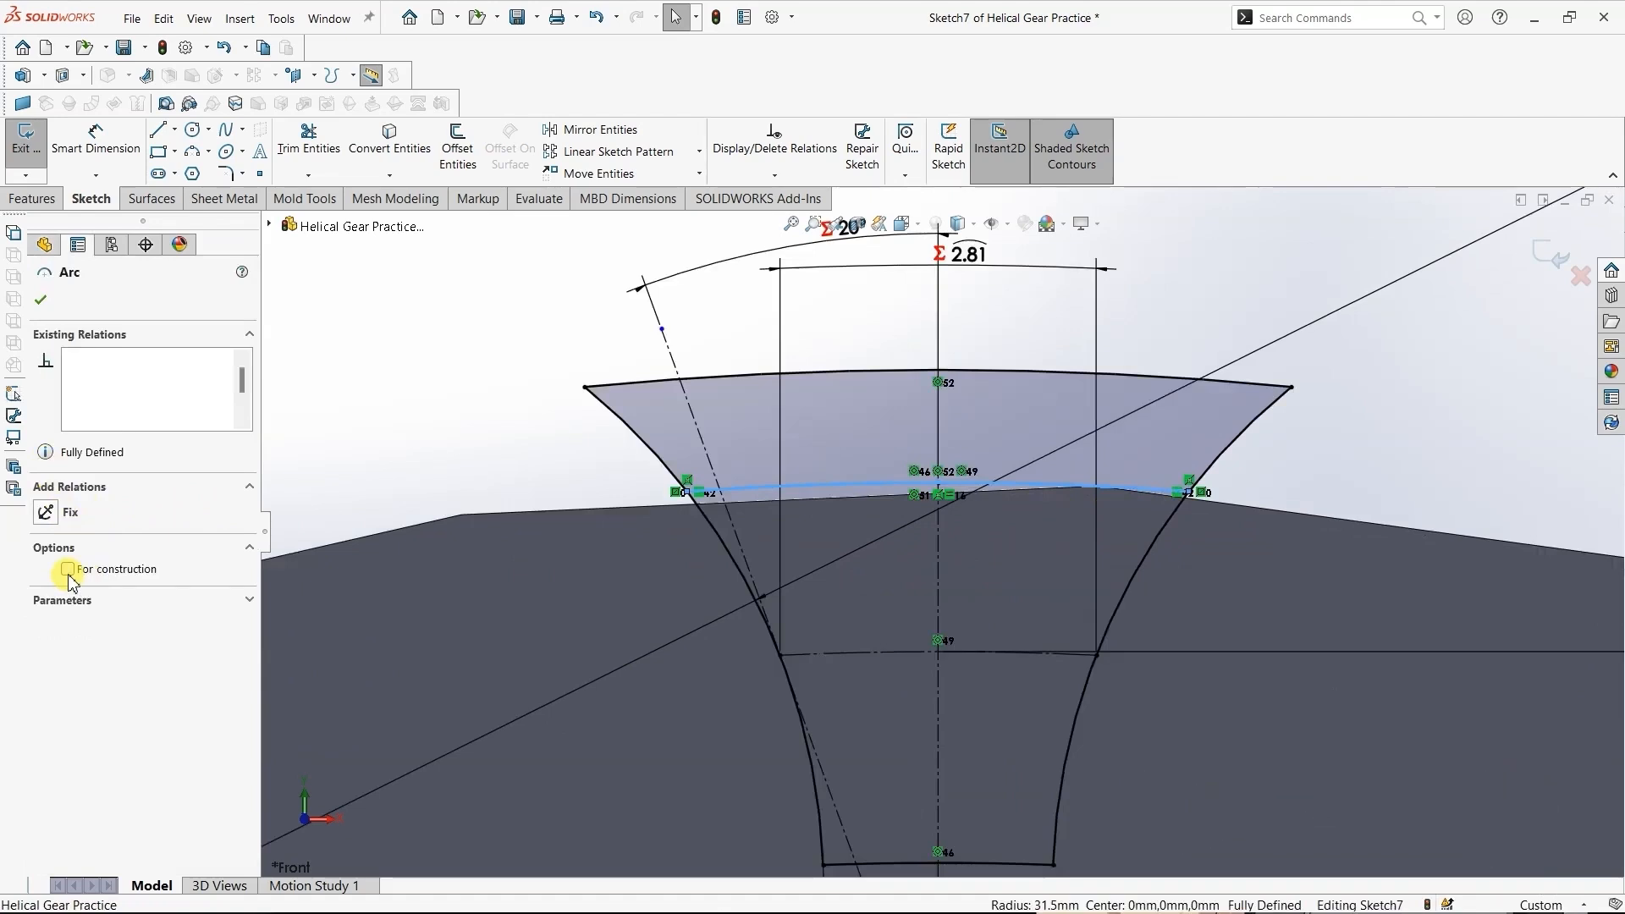
pyautogui.click(42, 302)
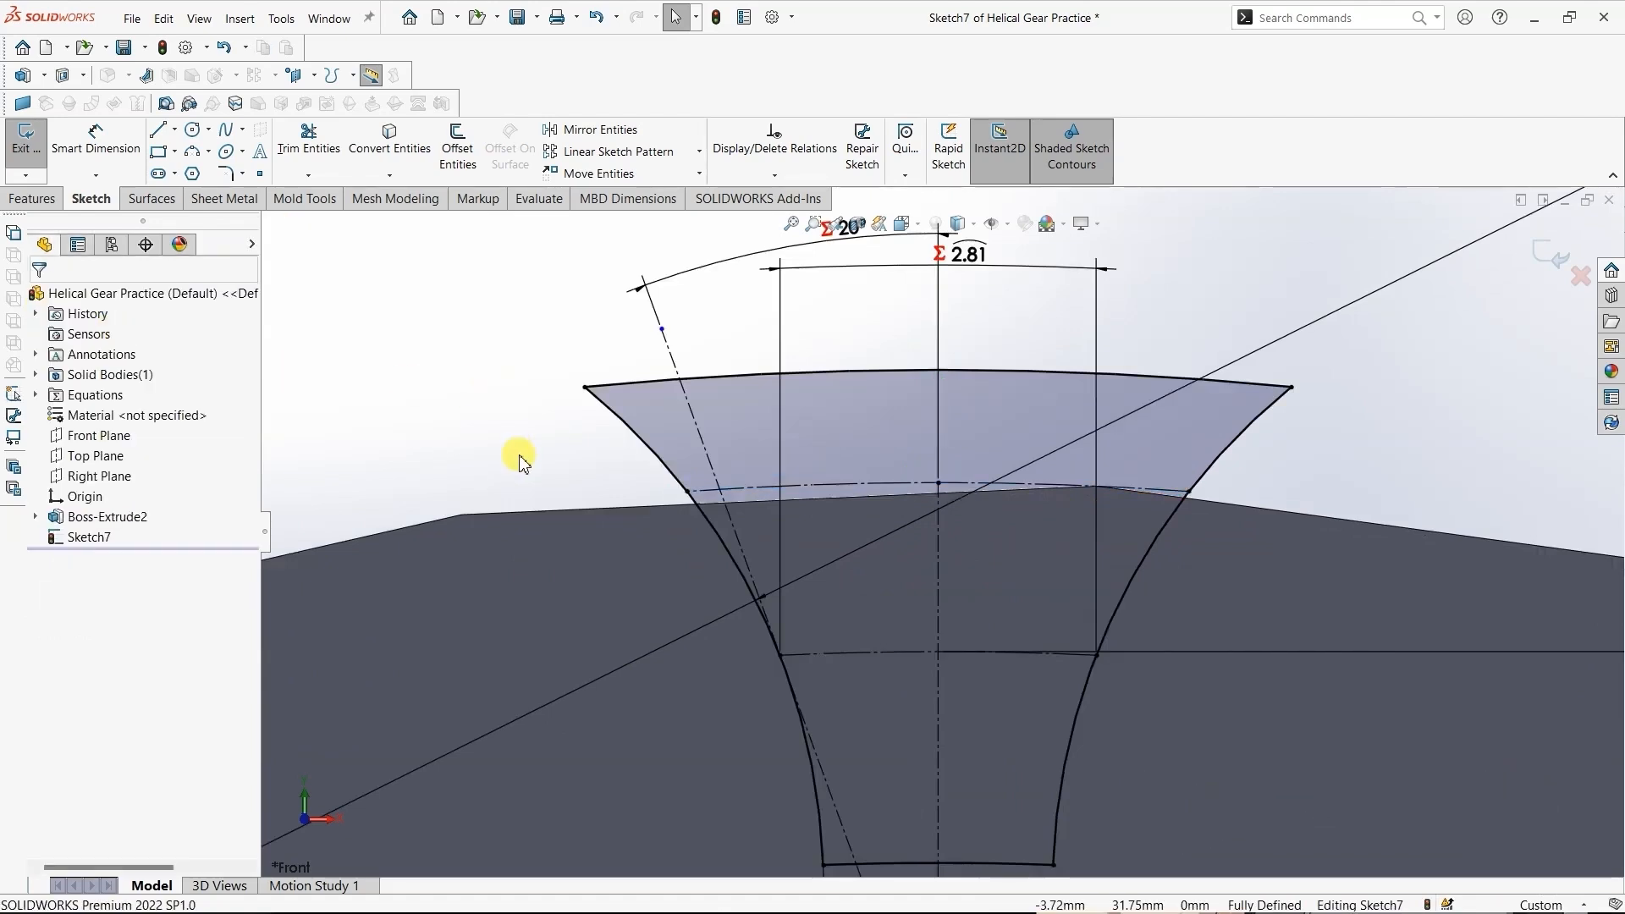
pyautogui.scroll(5, 523, 462)
pyautogui.scroll(3, 522, 466)
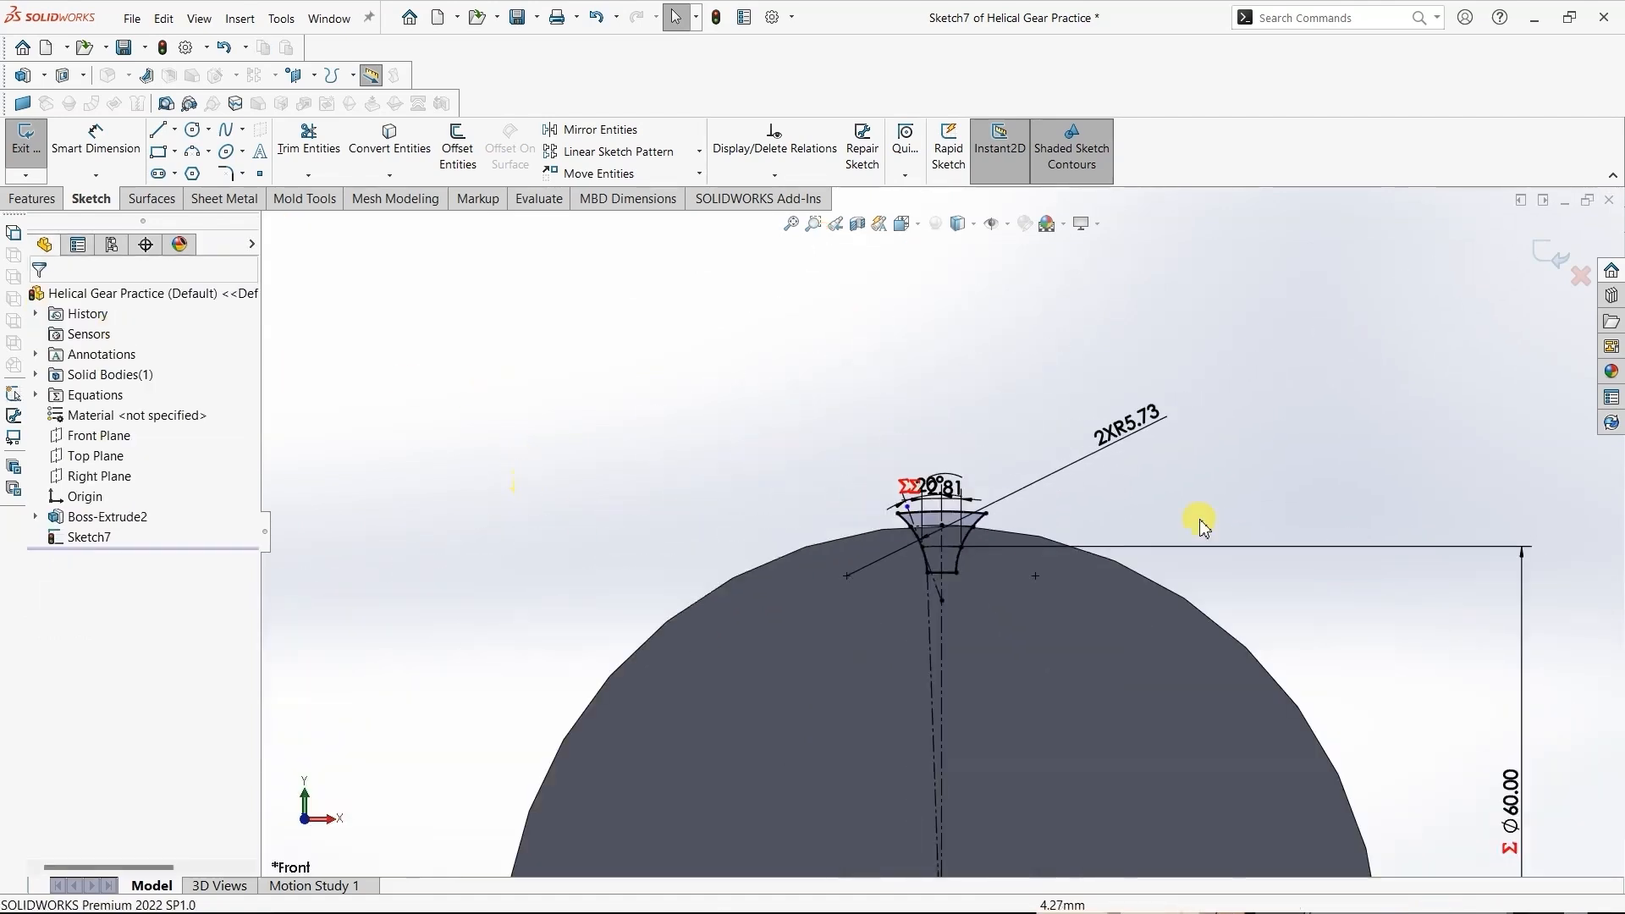
pyautogui.click(26, 138)
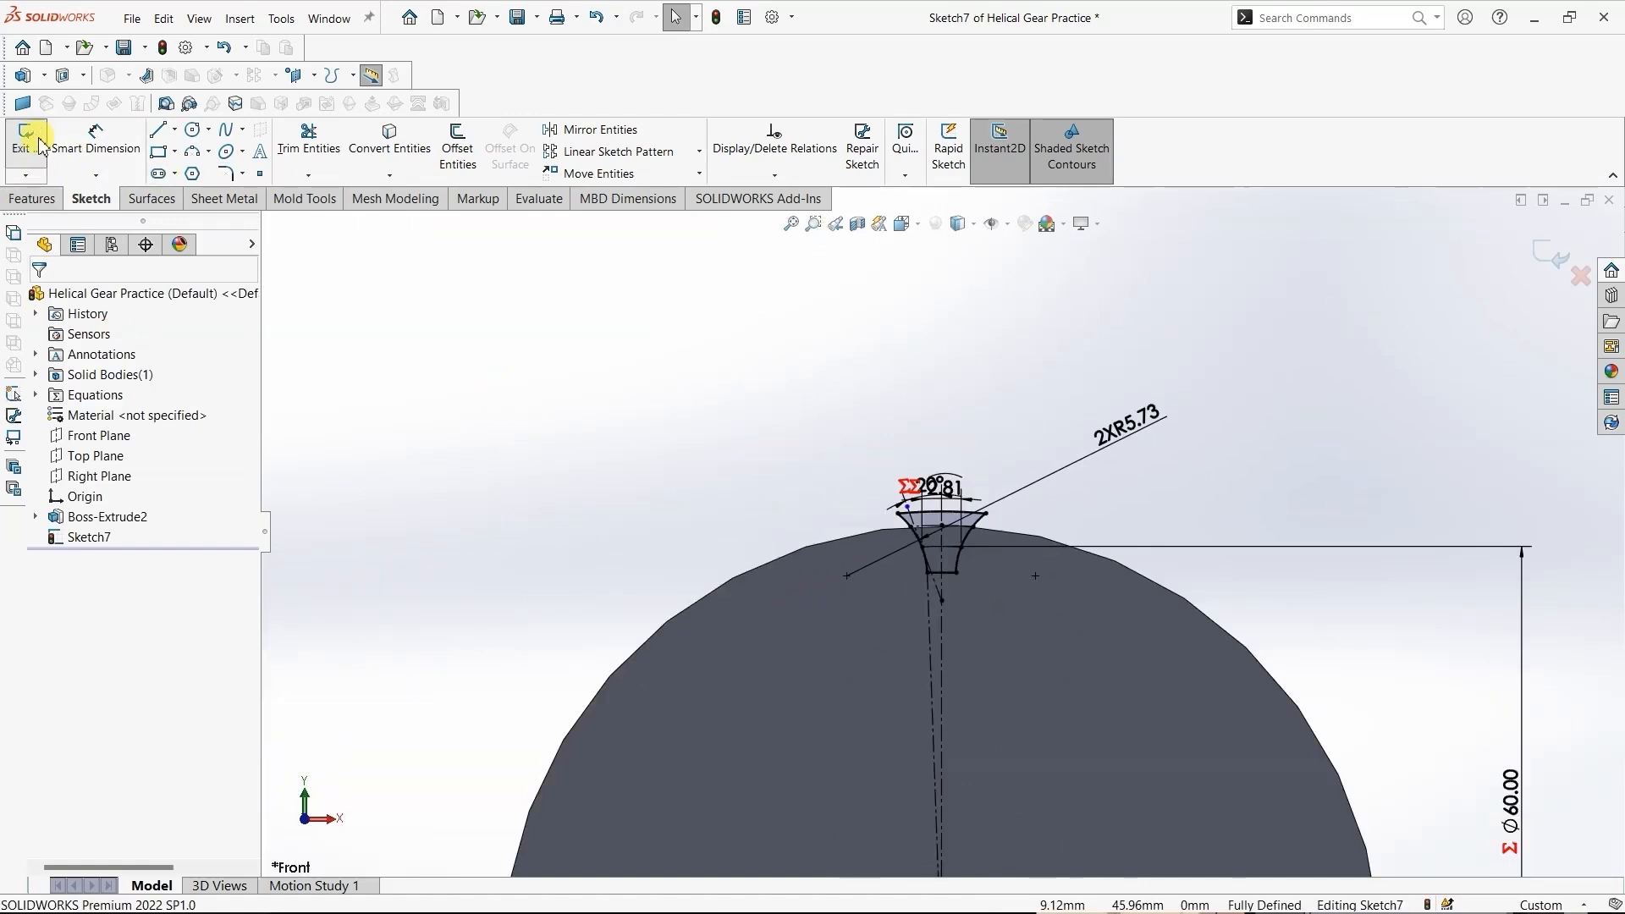
pyautogui.click(745, 423)
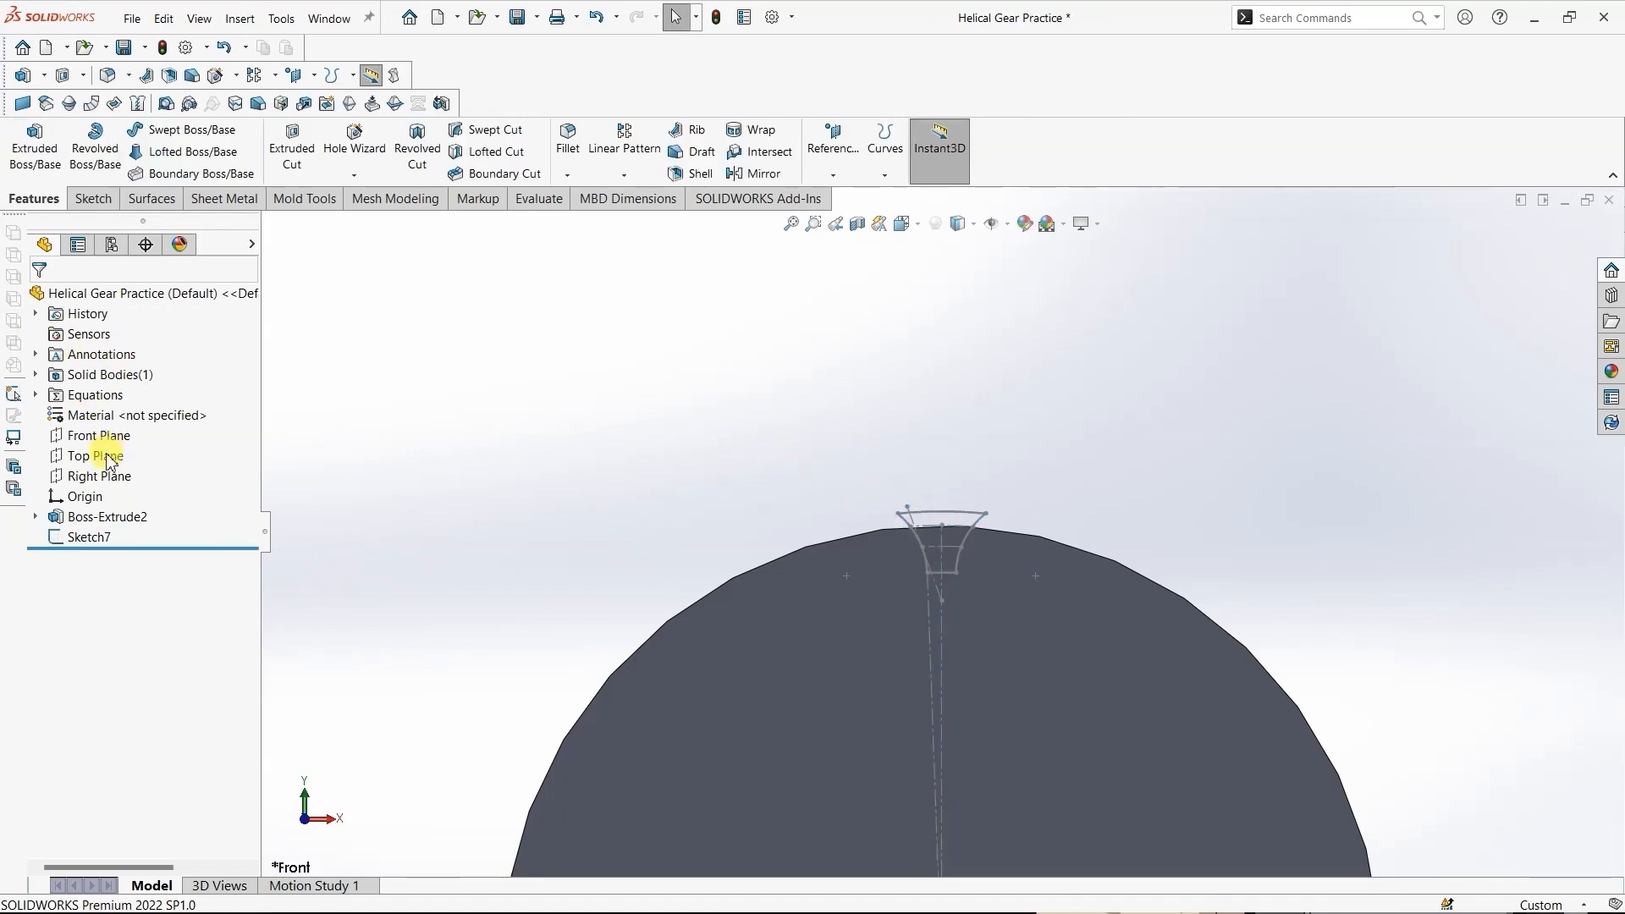
# - Start a sketch on the Top Plane and draw a slanted line about 13.27 mm long between the gear blank's two long edges
pyautogui.rightClick(110, 462)
pyautogui.click(120, 428)
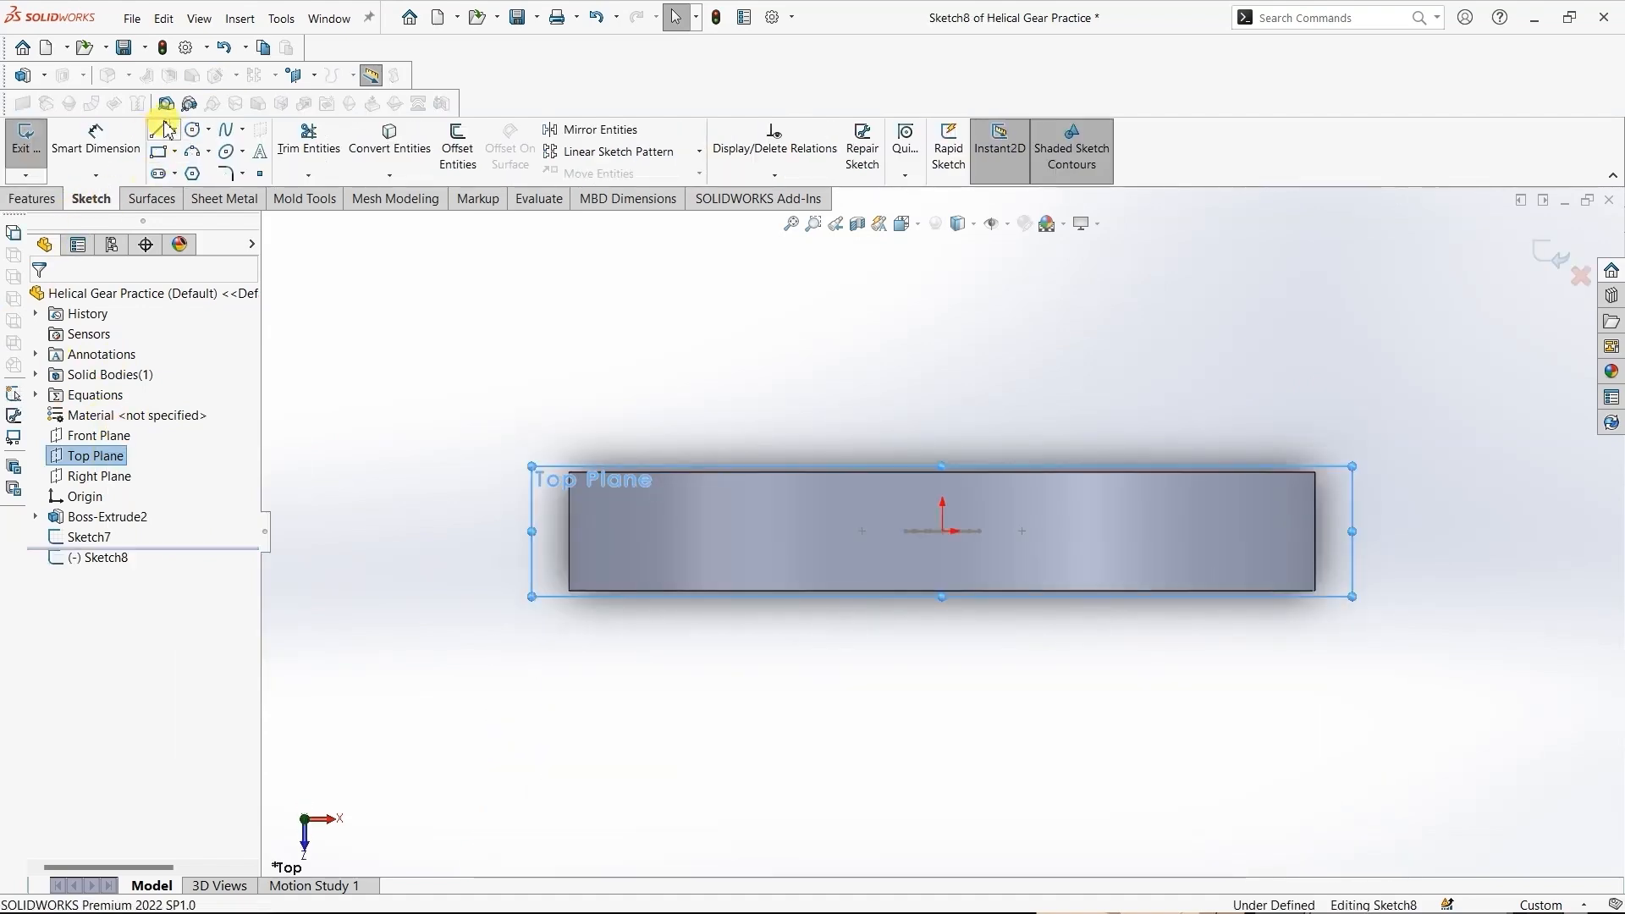
pyautogui.click(161, 129)
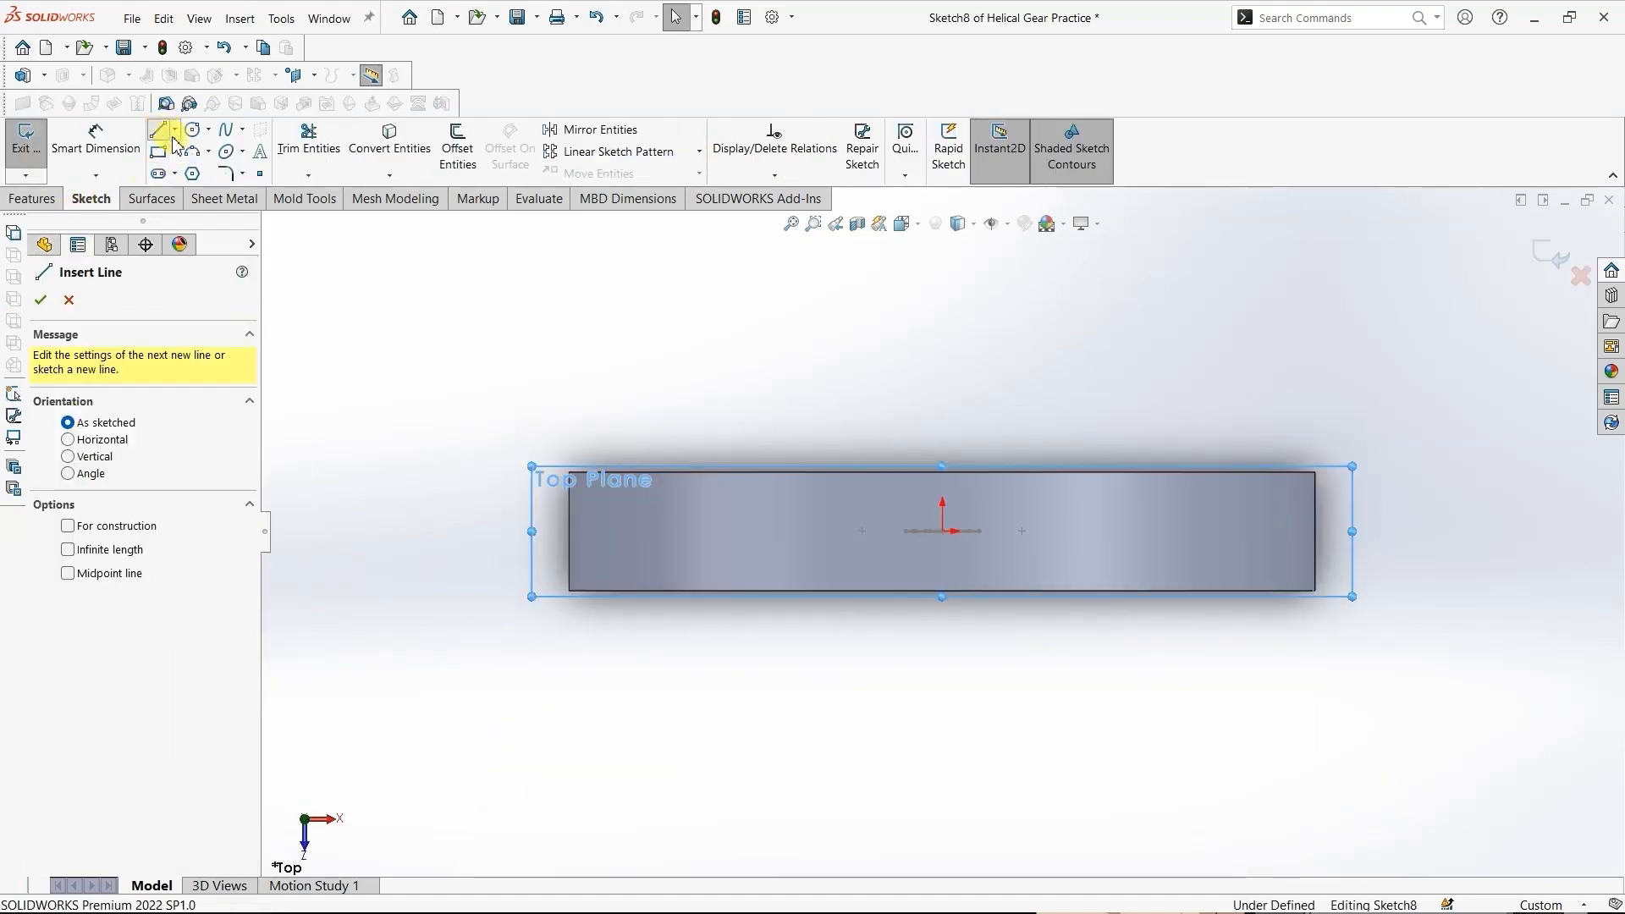
pyautogui.click(997, 471)
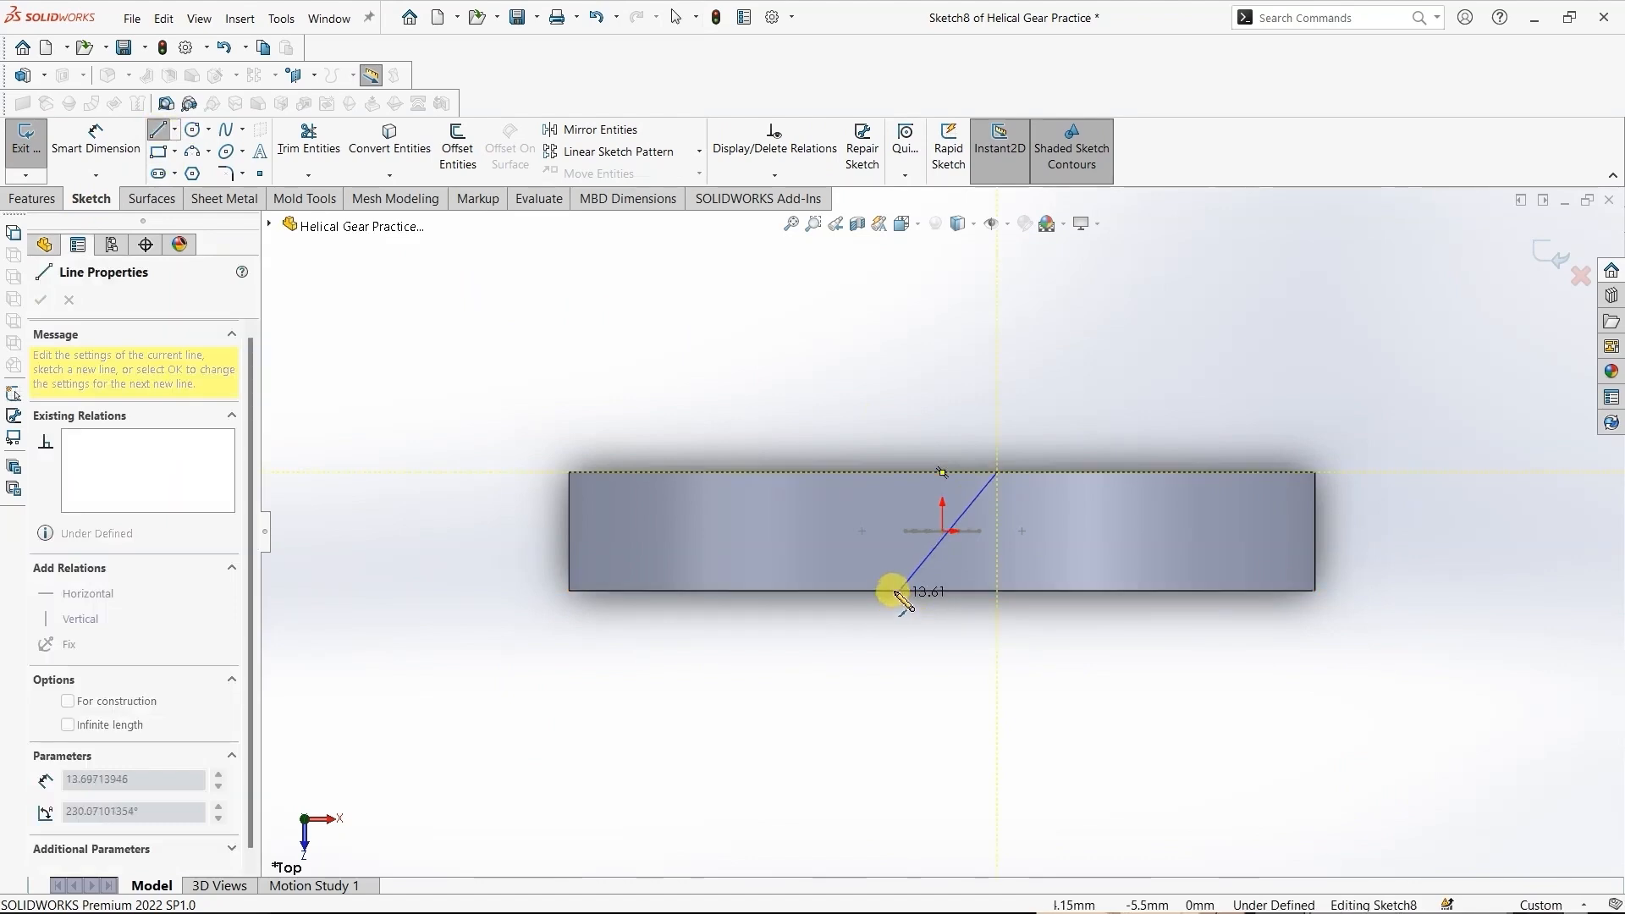
pyautogui.click(895, 591)
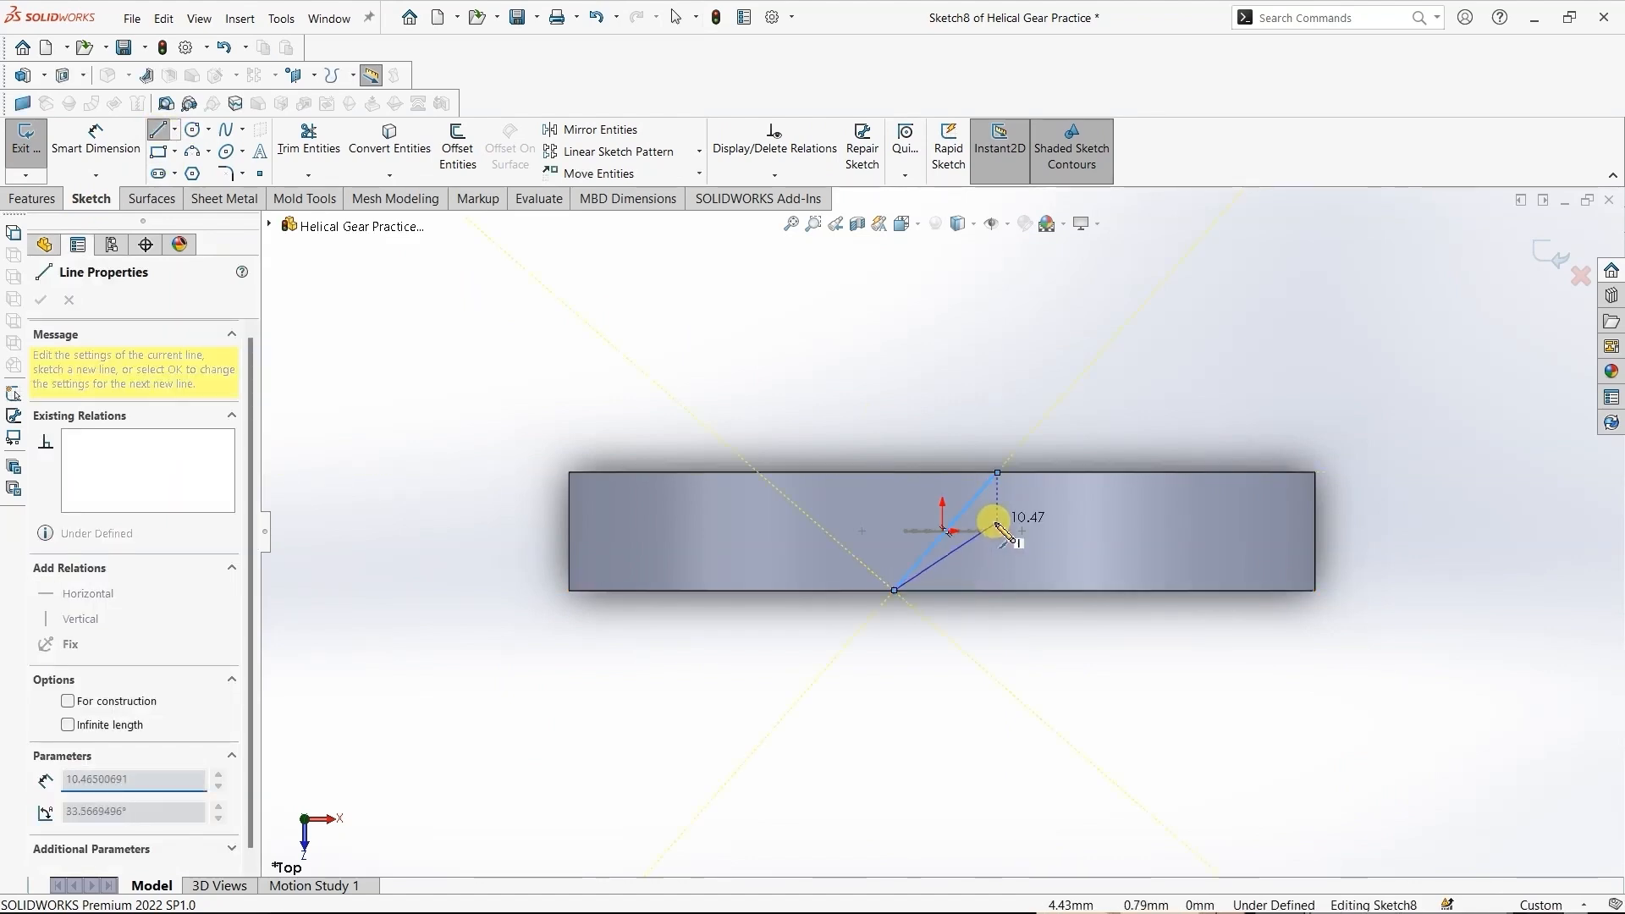
pyautogui.press('Escape')
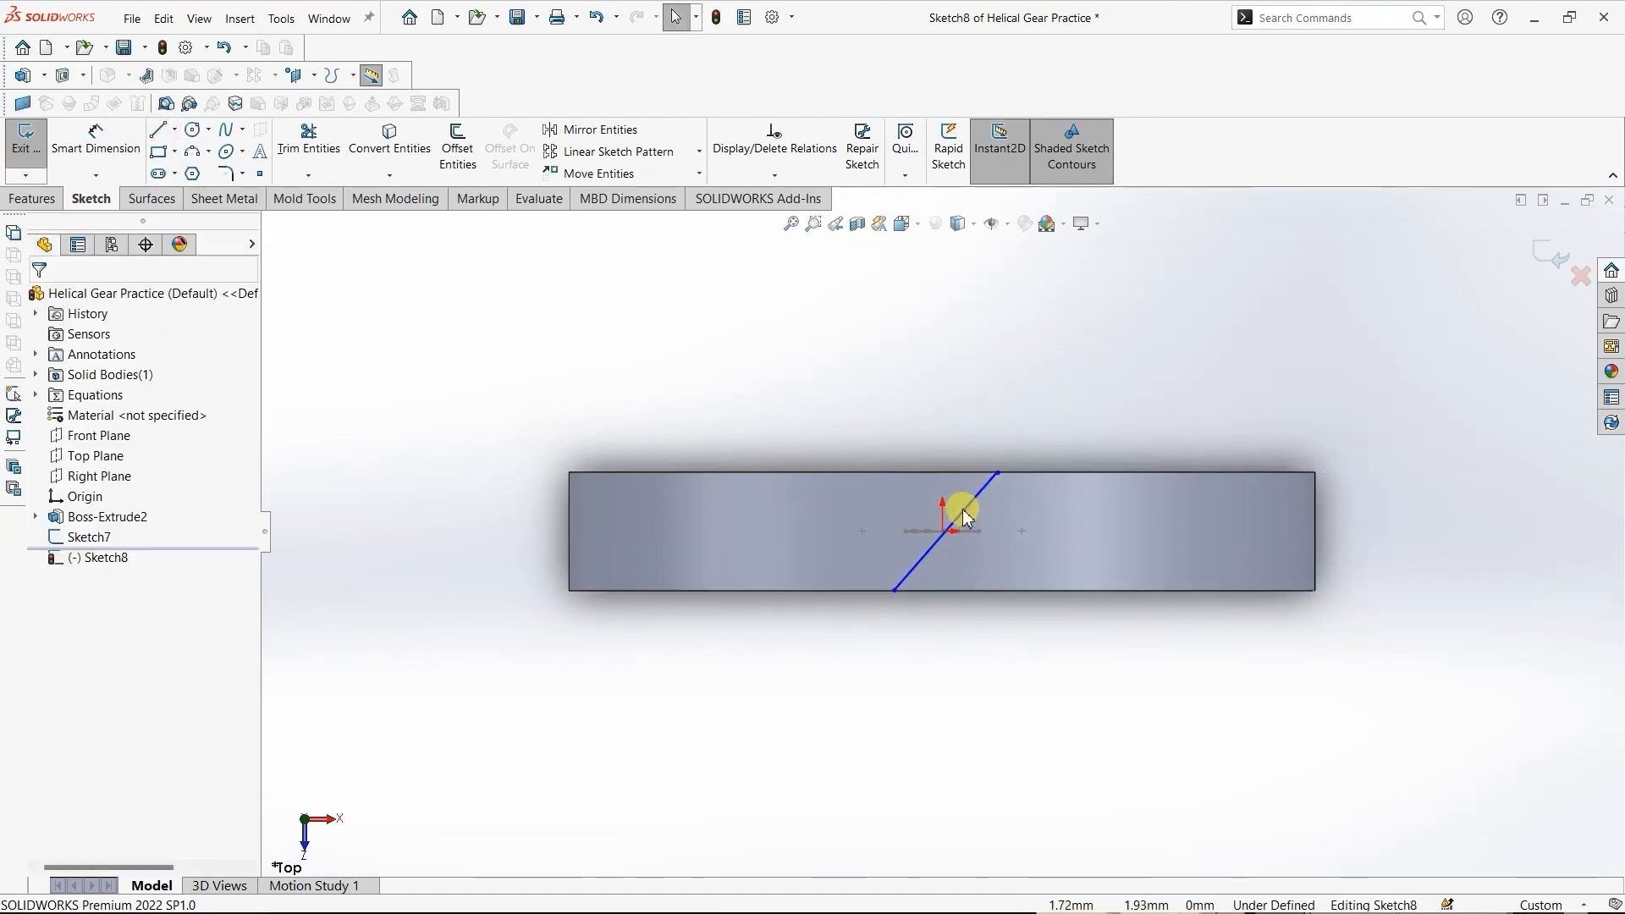
# - Add a coincident relation between the slanted line's midpoint and the sketch origin
pyautogui.click(968, 519)
pyautogui.rightClick(969, 519)
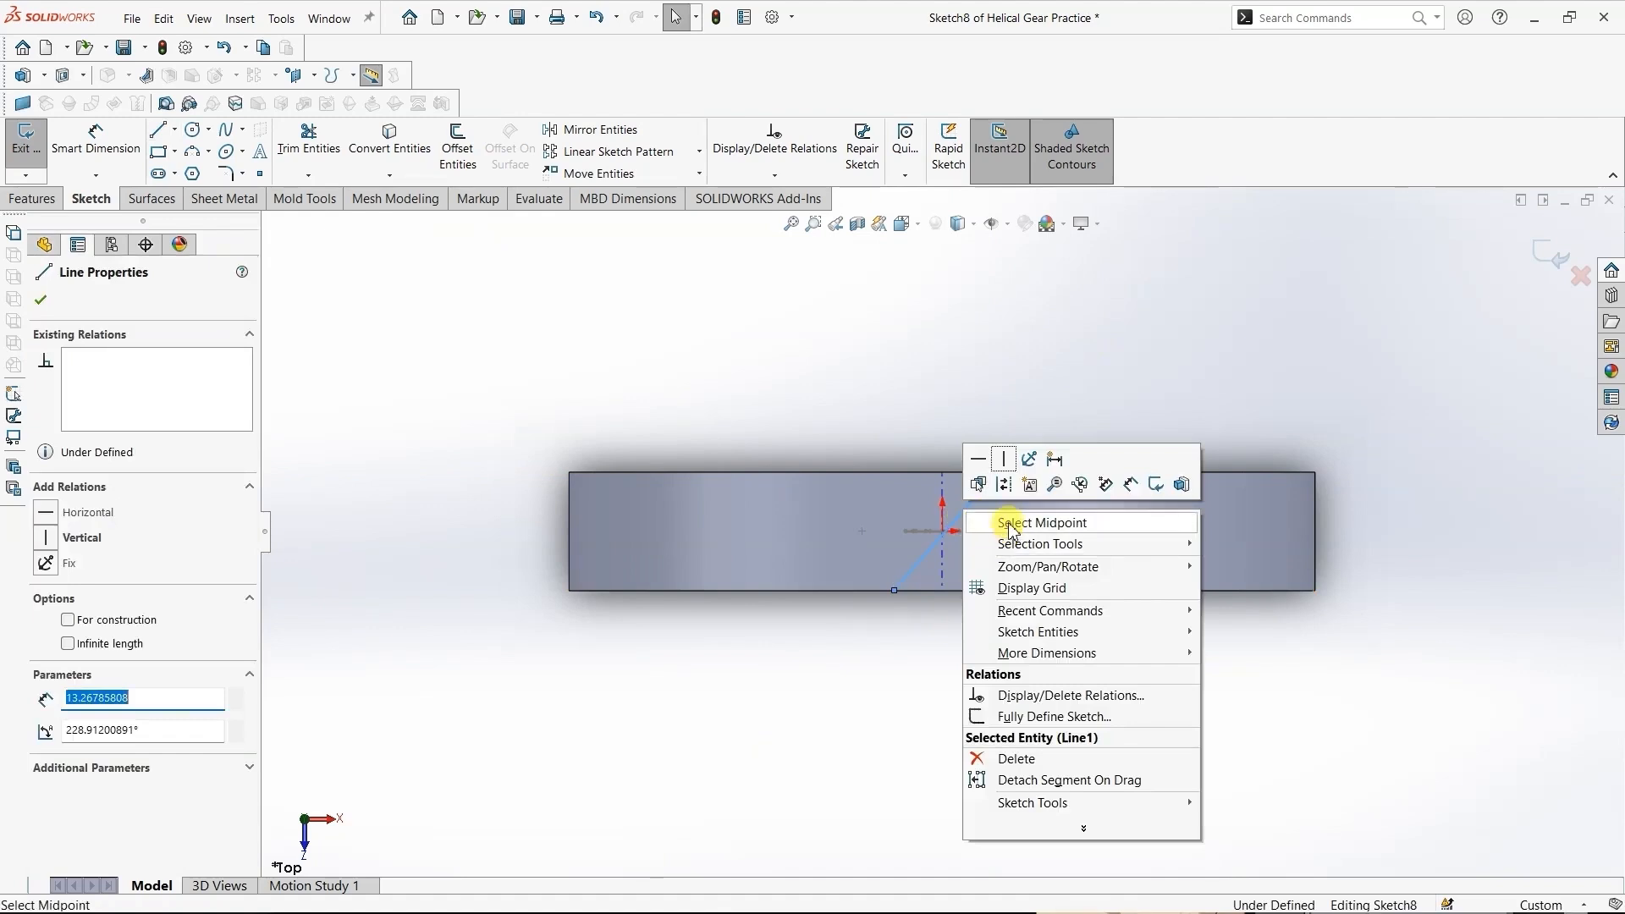
pyautogui.click(1013, 523)
pyautogui.scroll(3, 918, 534)
pyautogui.scroll(-6, 950, 519)
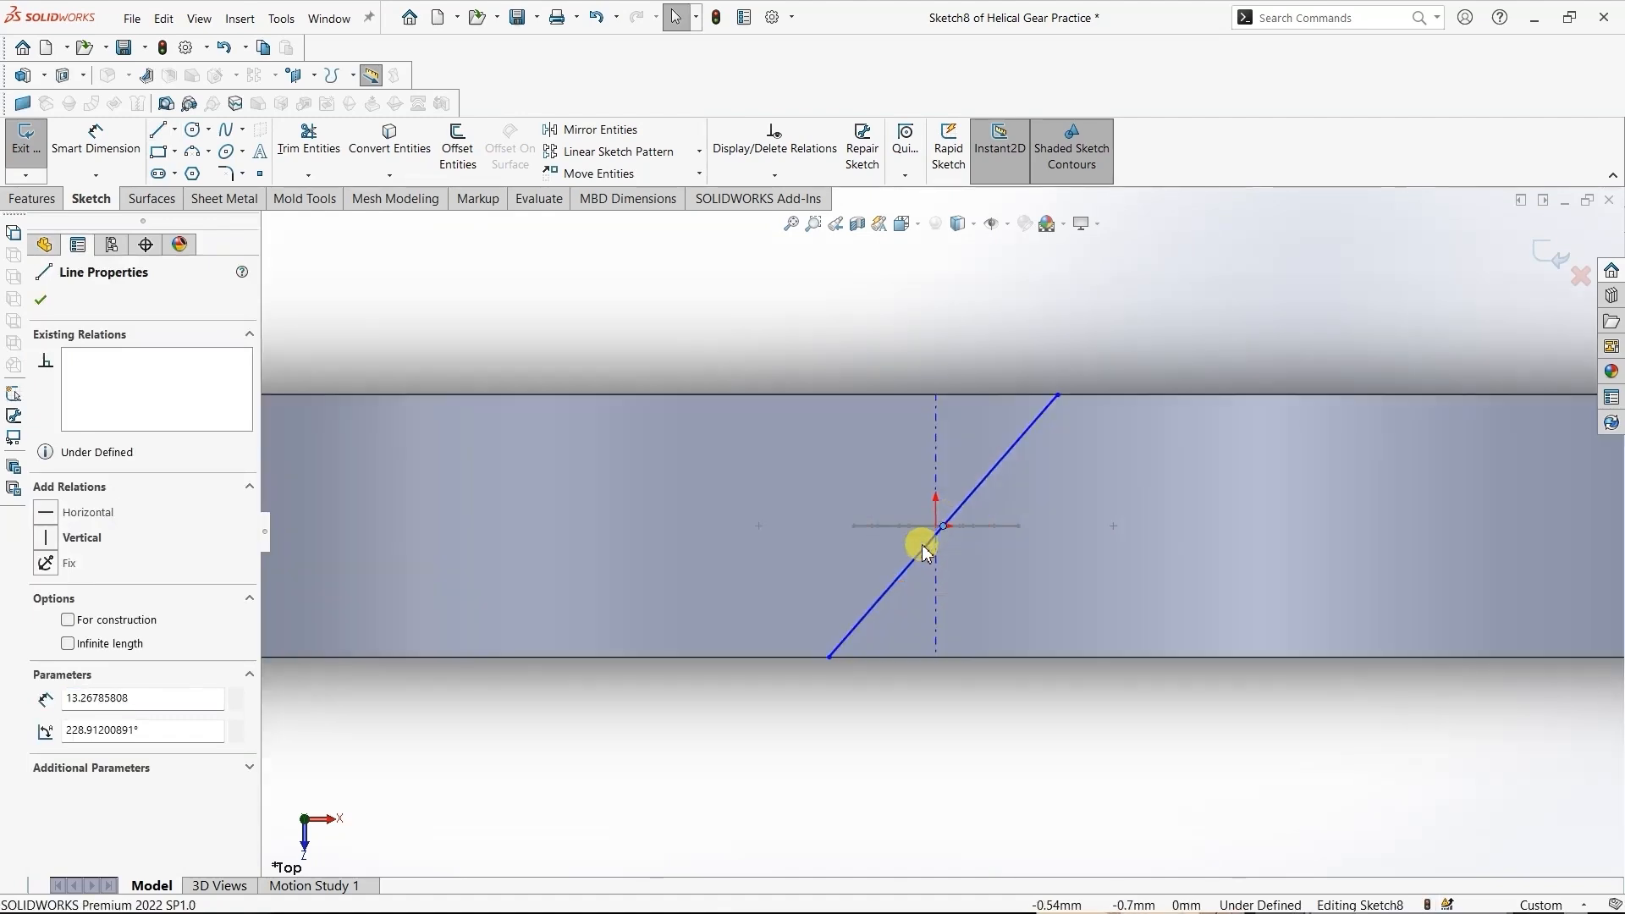
pyautogui.scroll(-3, 927, 551)
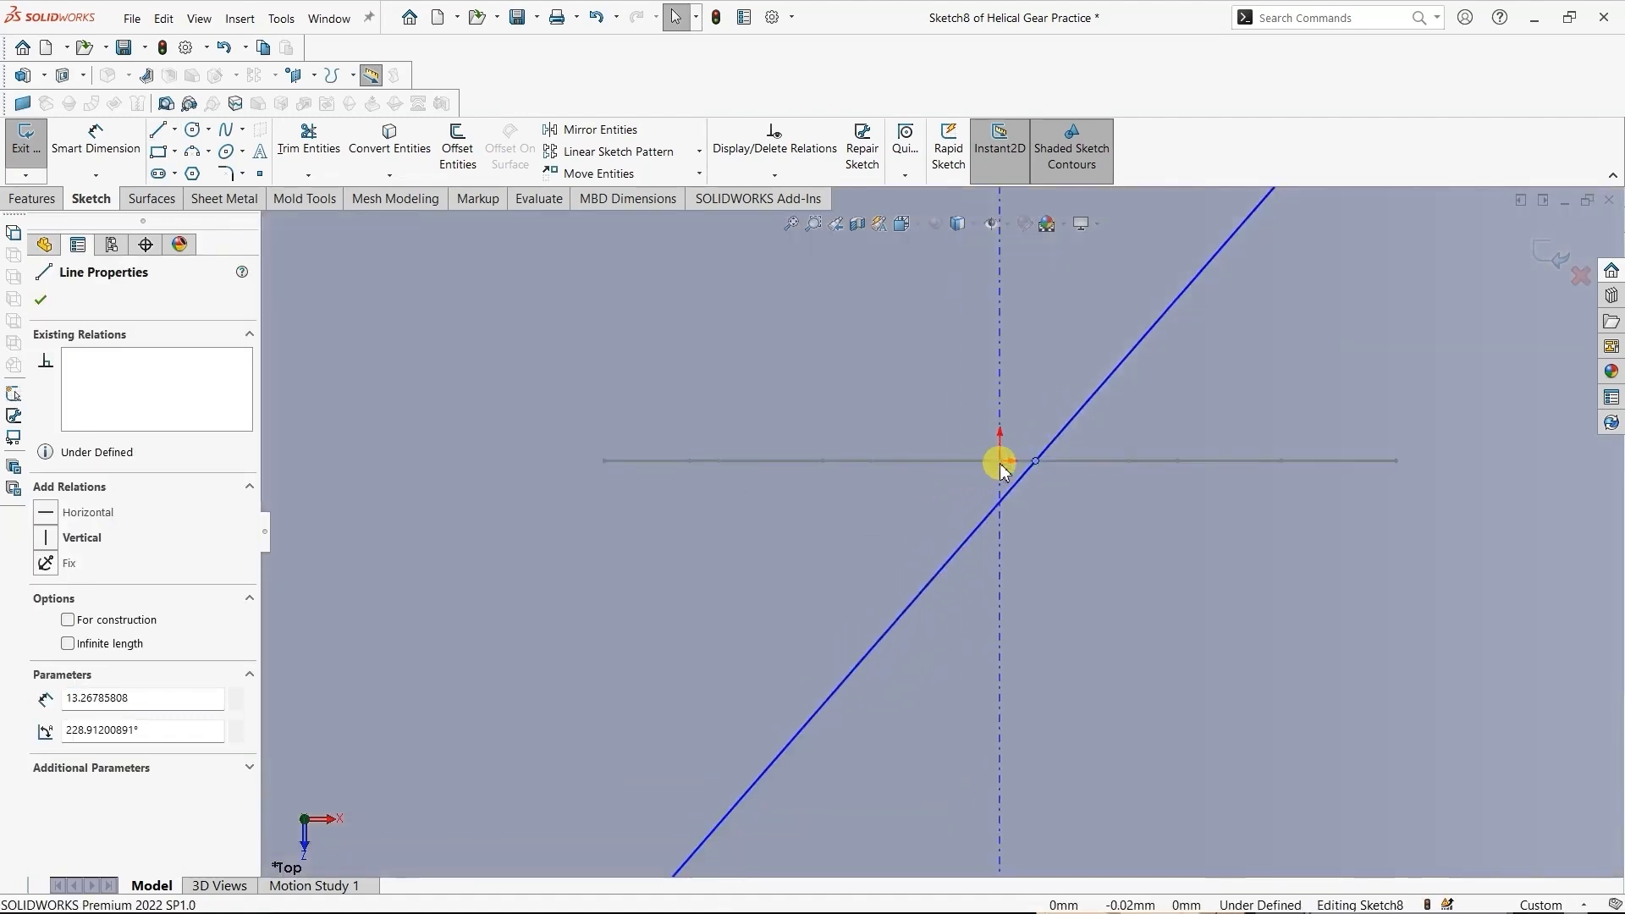
pyautogui.keyDown('ctrl'); pyautogui.click(1000, 460); pyautogui.keyUp('ctrl')
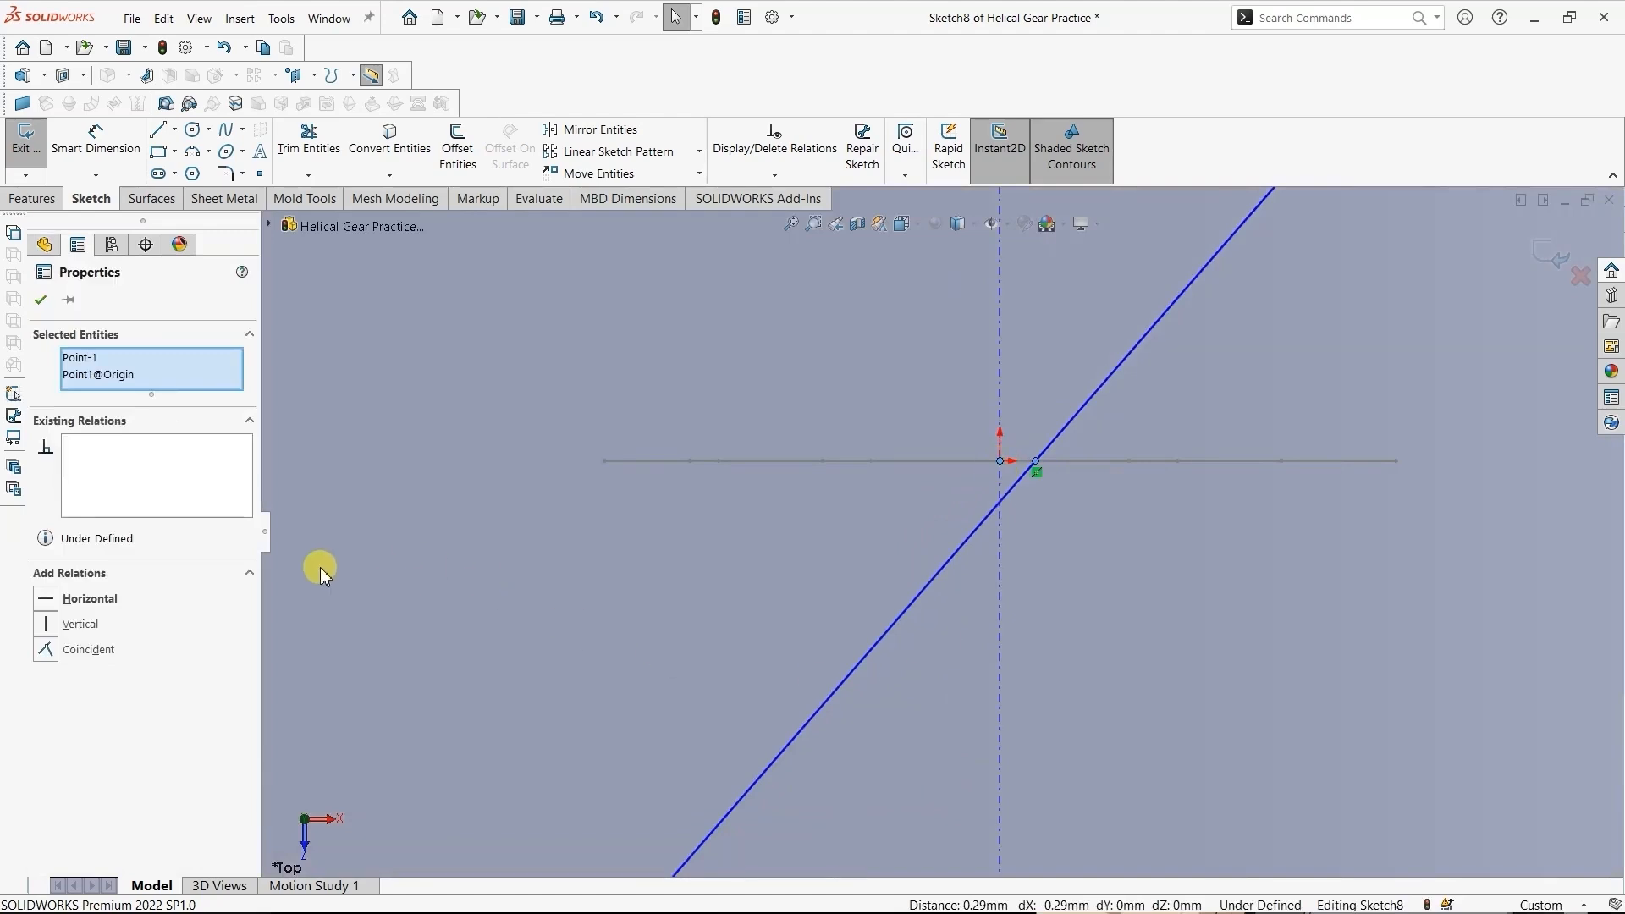
pyautogui.click(100, 647)
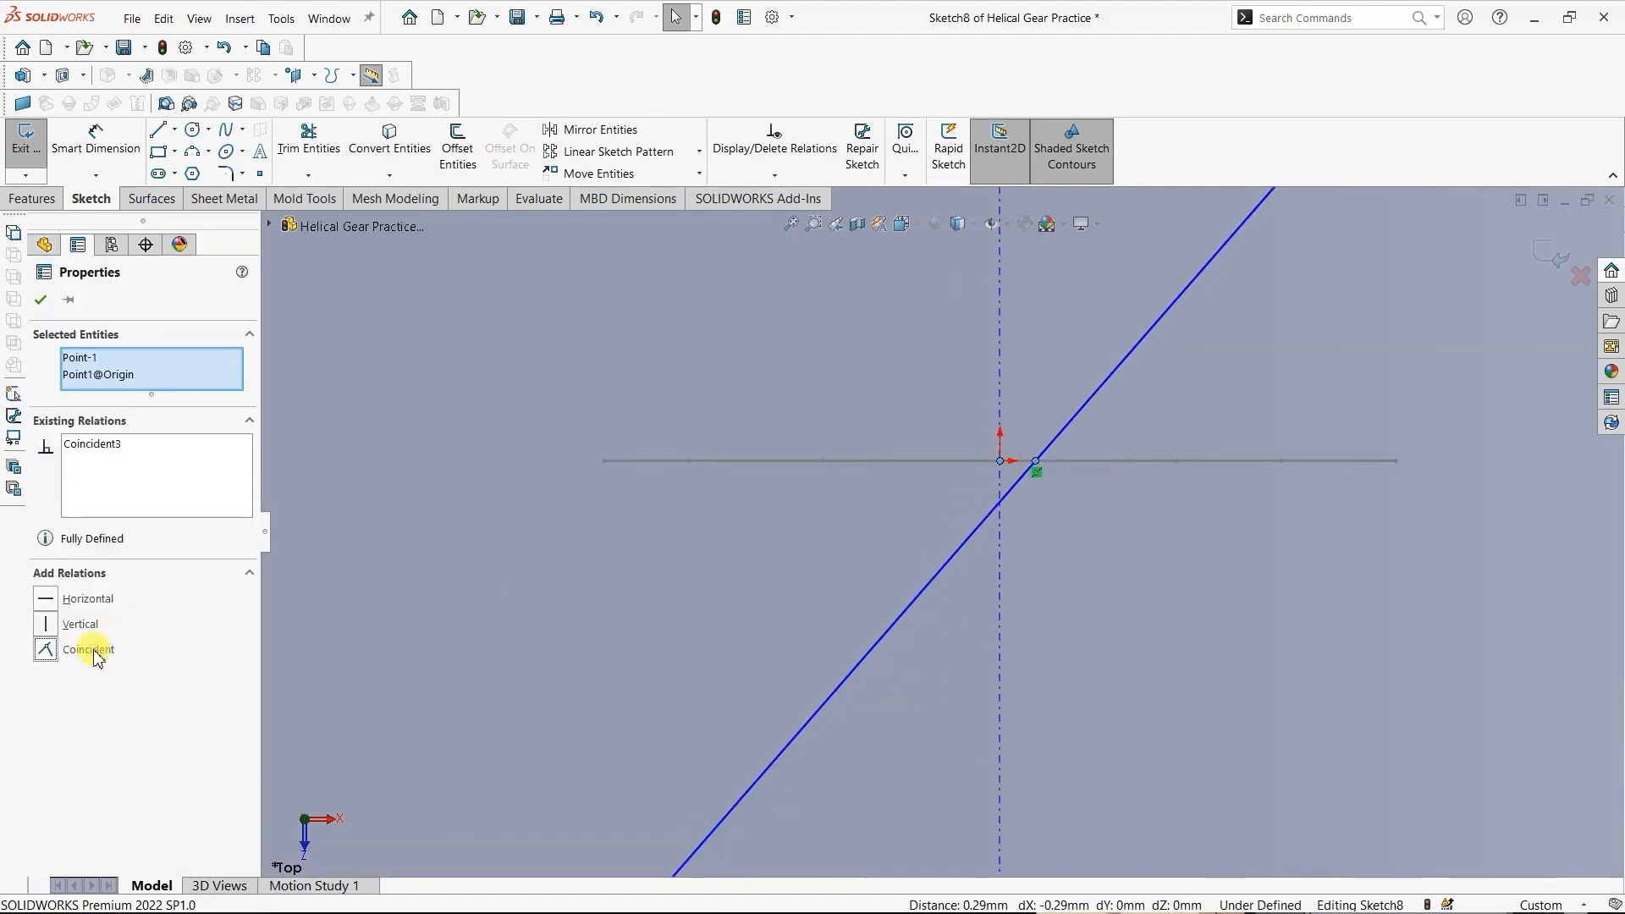
pyautogui.click(40, 300)
pyautogui.scroll(5, 1143, 609)
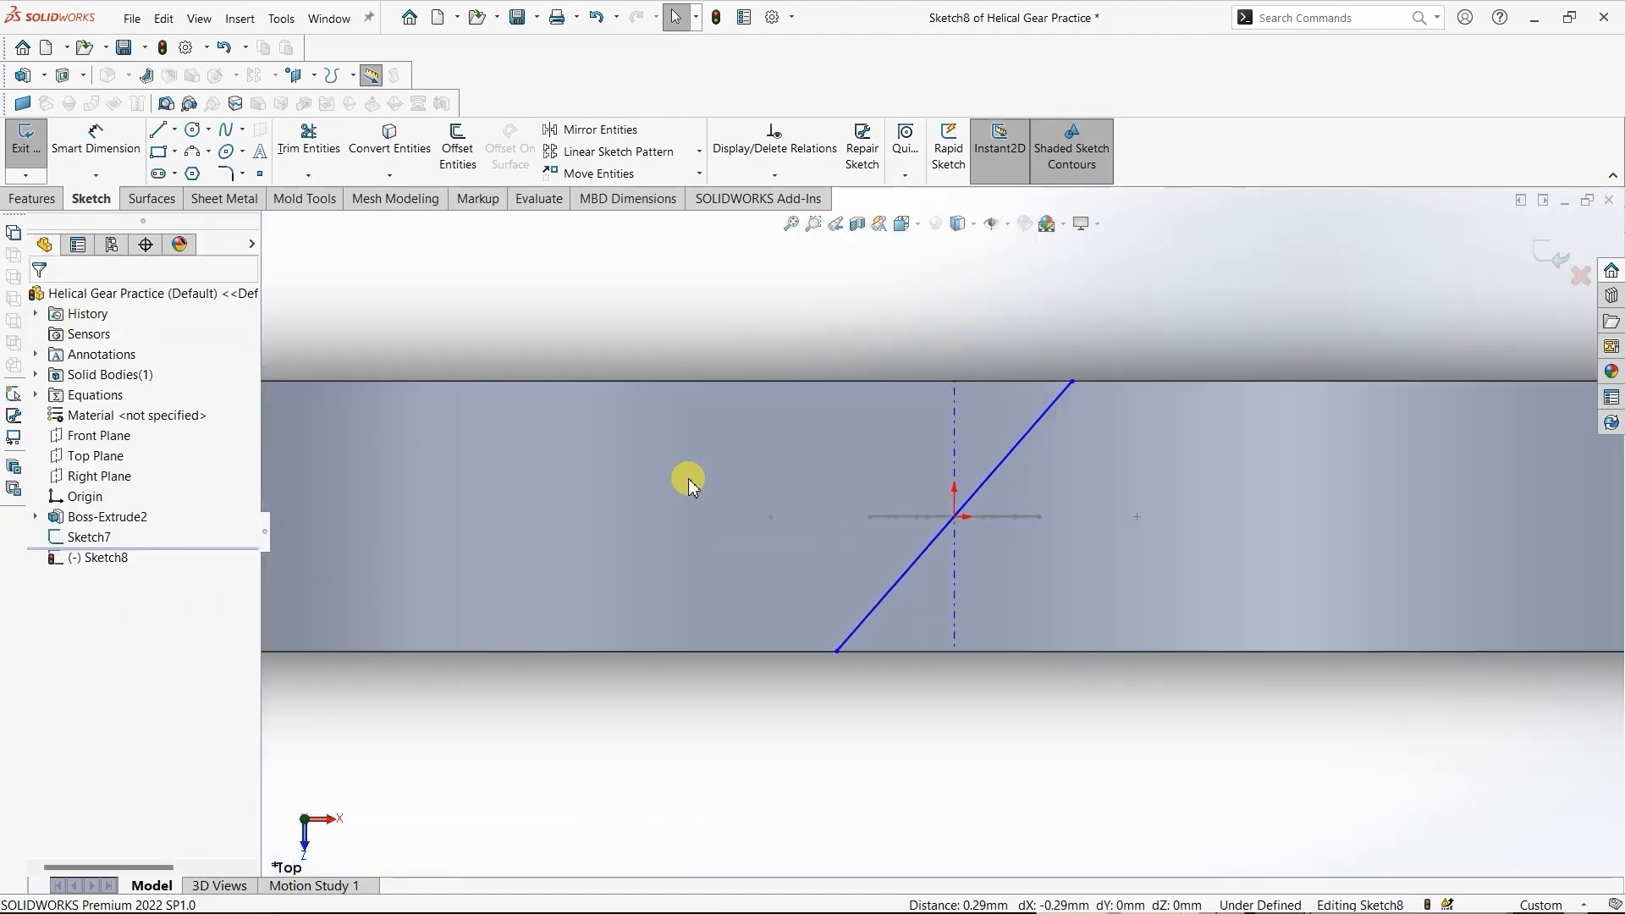
# - Dimension the slanted line at 30° from the vertical at its lower endpoint and exit the sketch
pyautogui.click(92, 137)
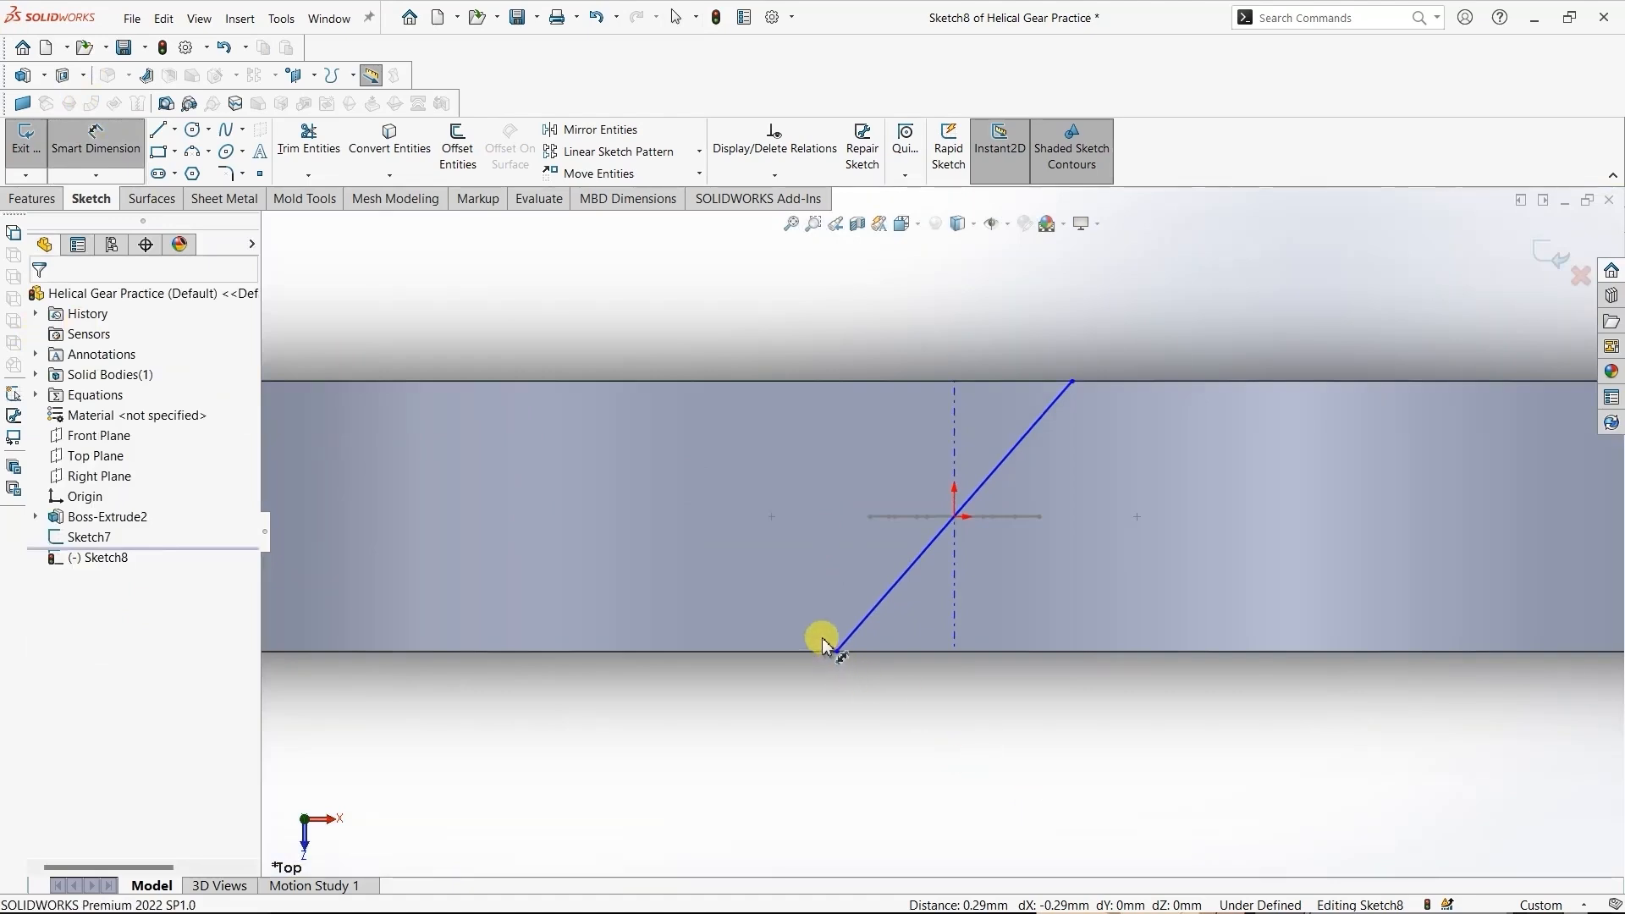
pyautogui.click(864, 628)
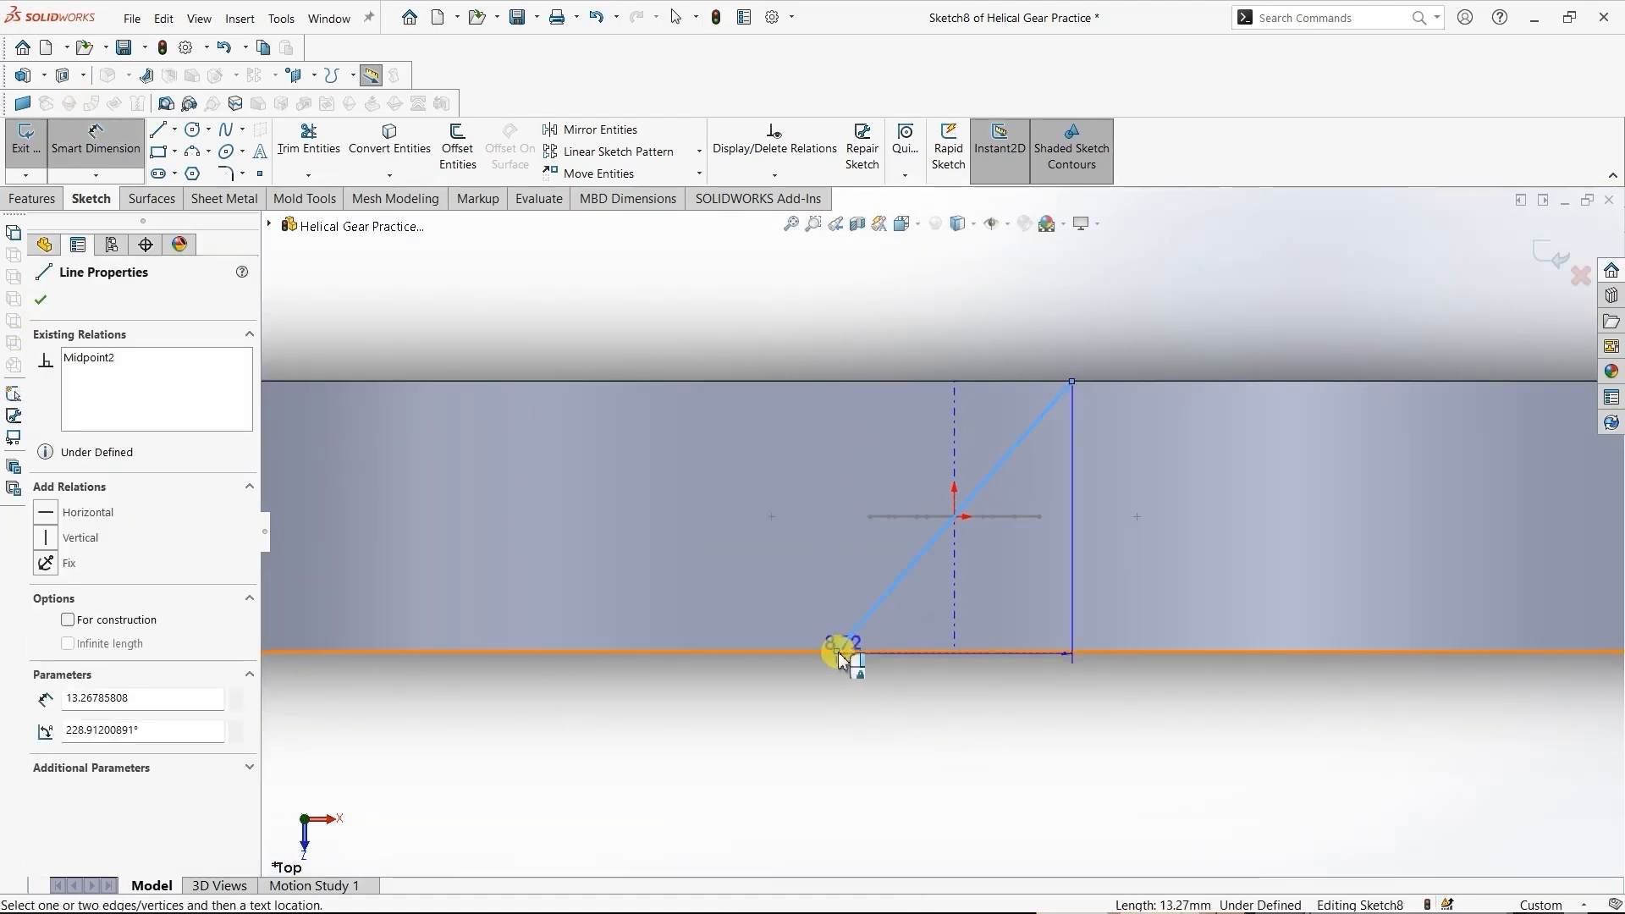
pyautogui.click(838, 654)
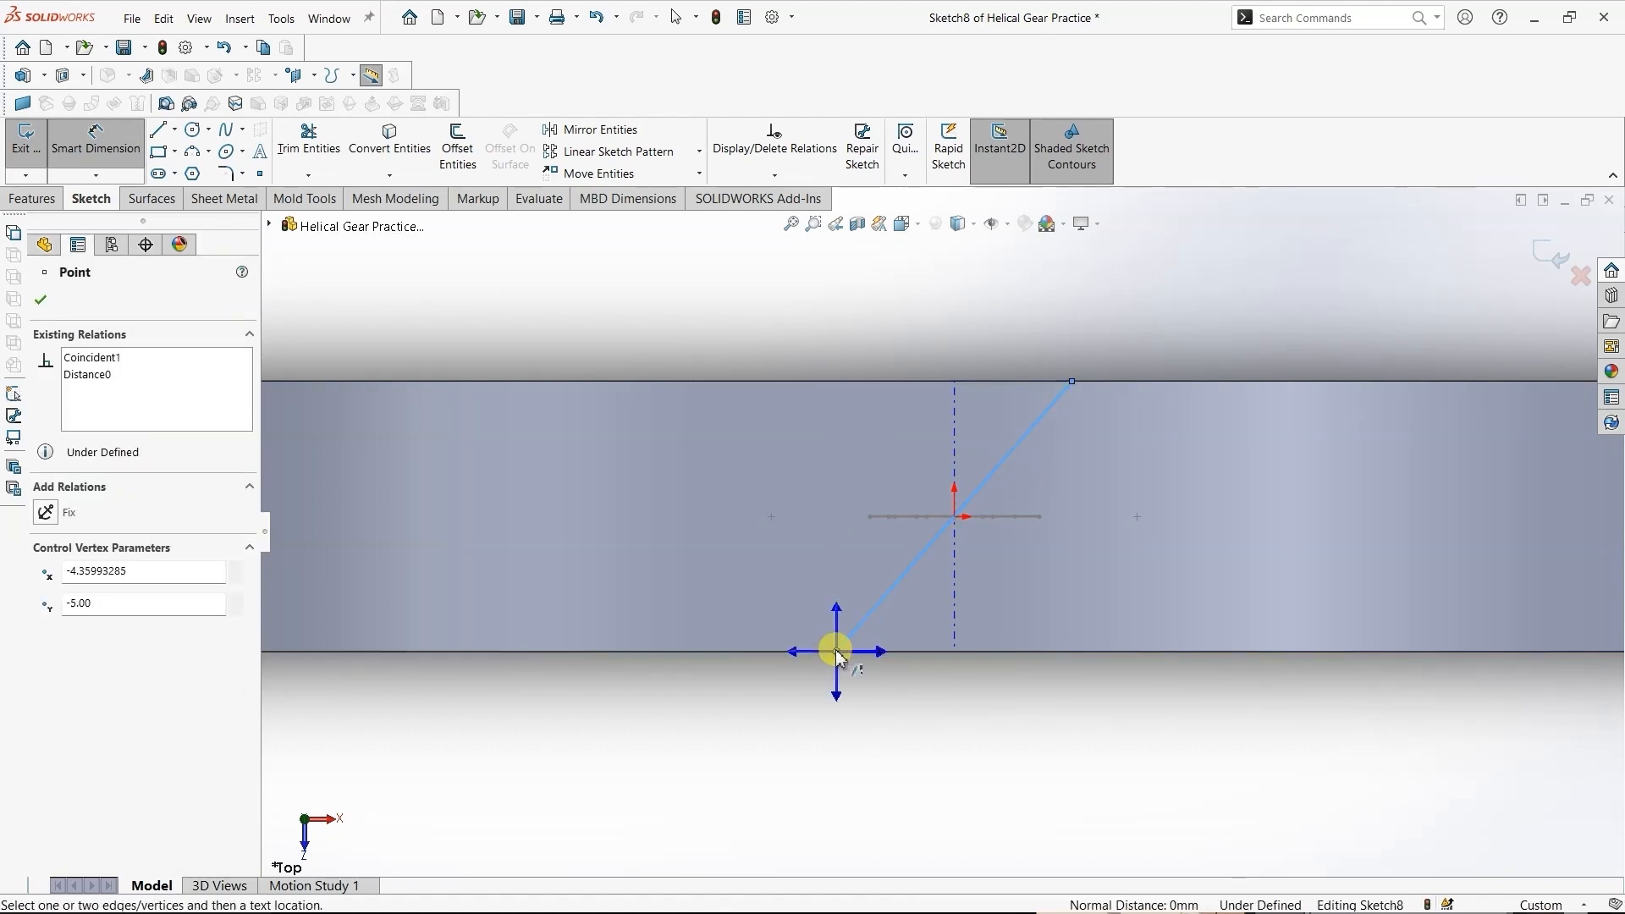
pyautogui.click(838, 615)
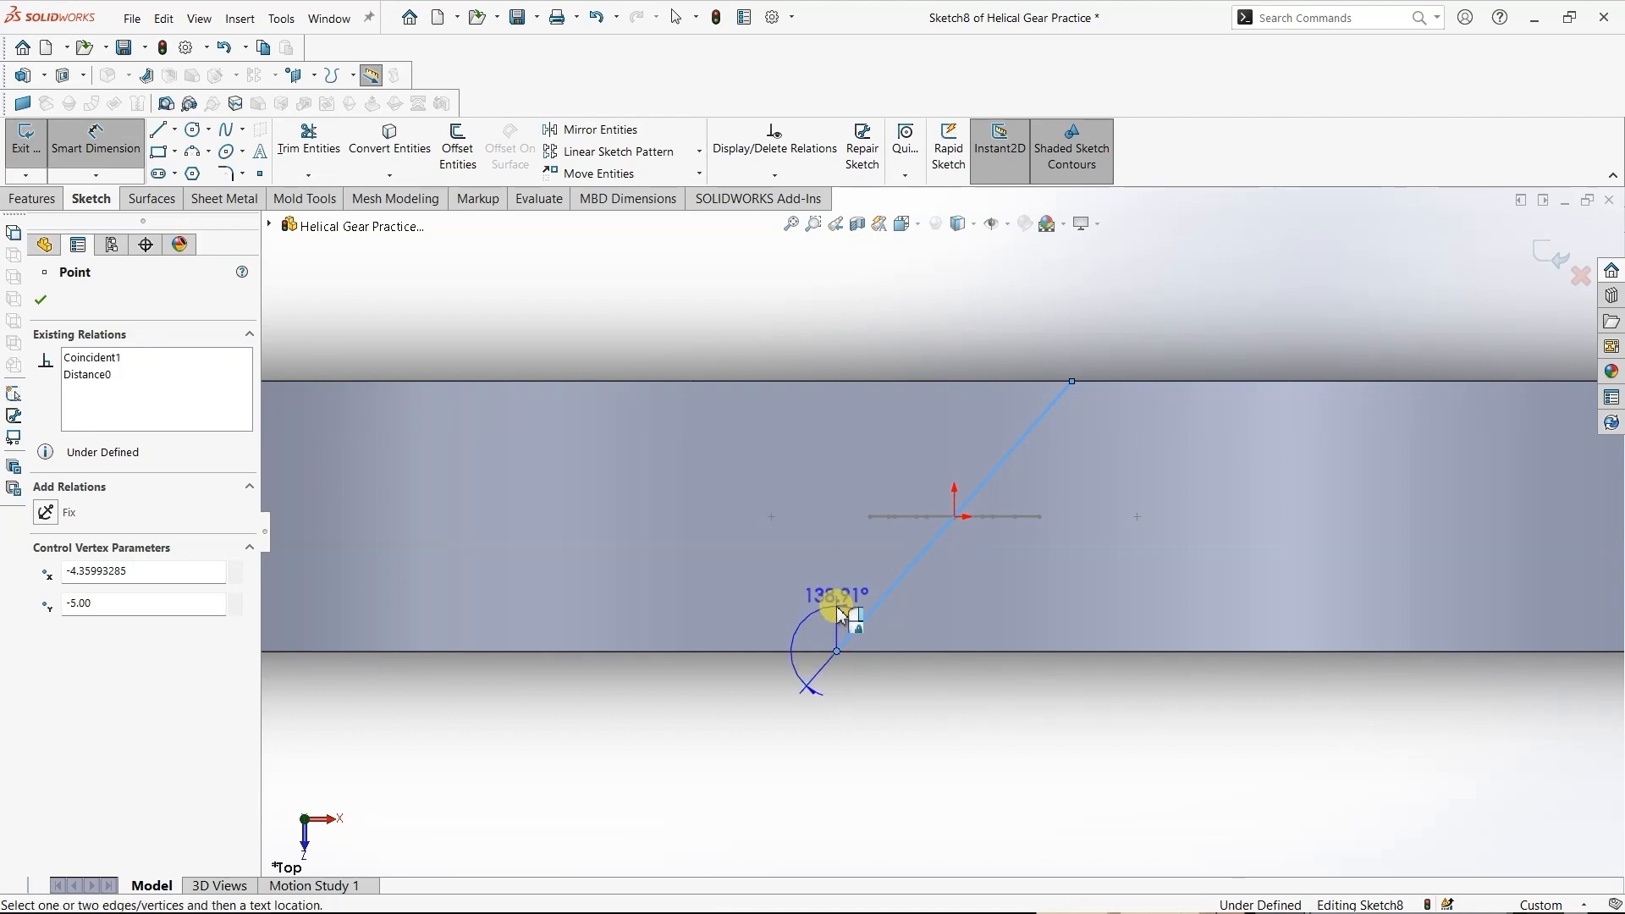
pyautogui.click(880, 569)
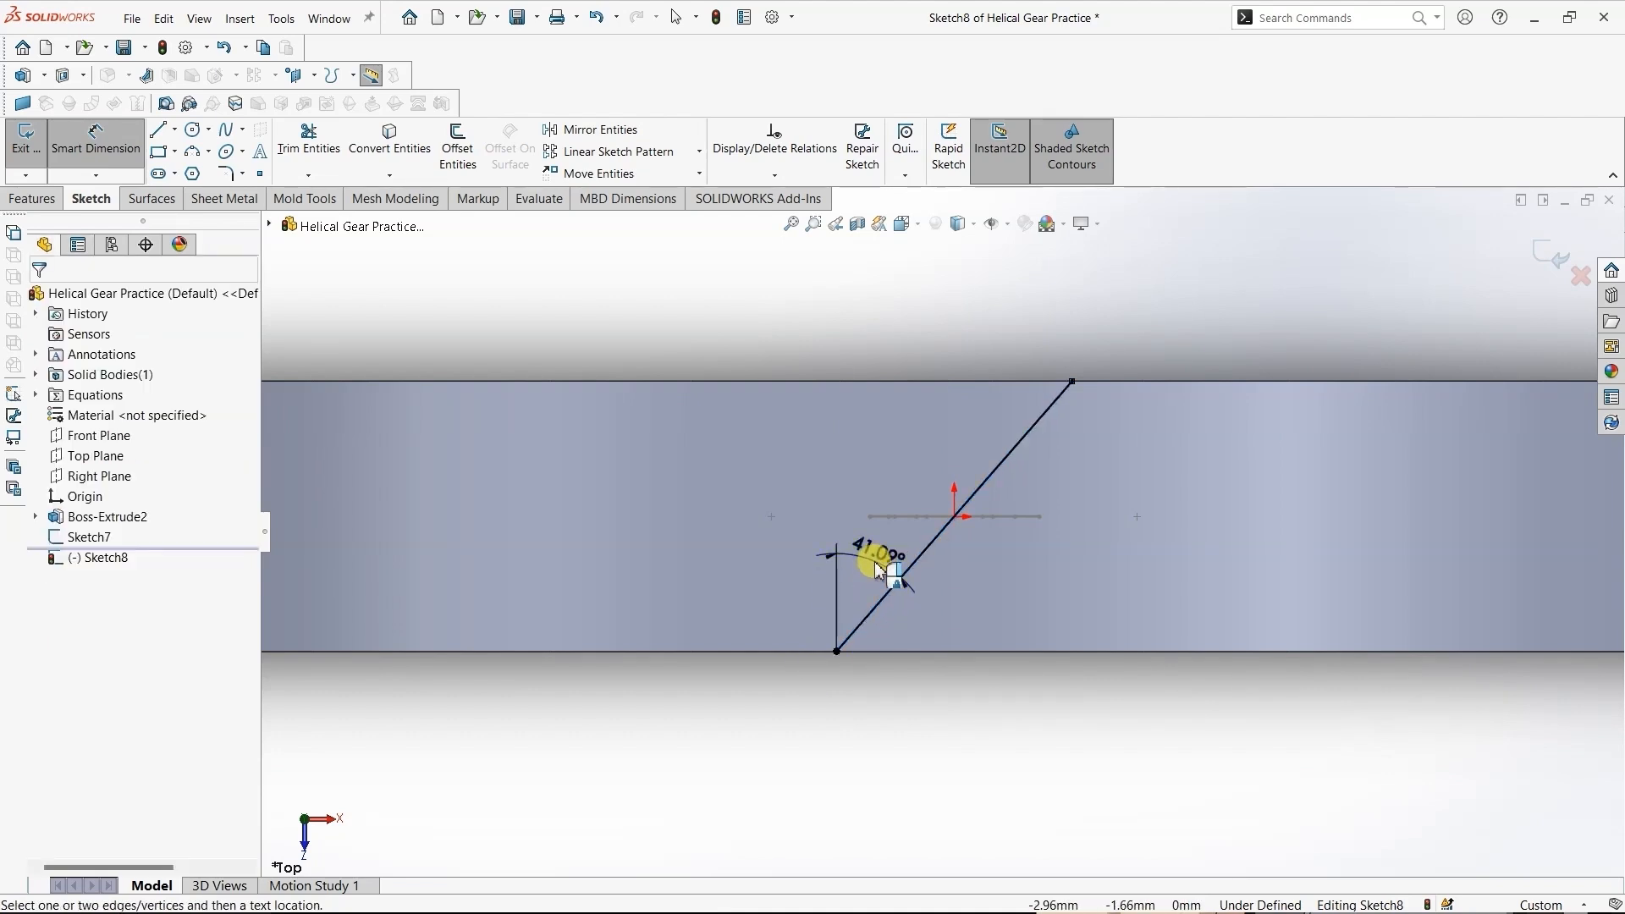
pyautogui.write('30')
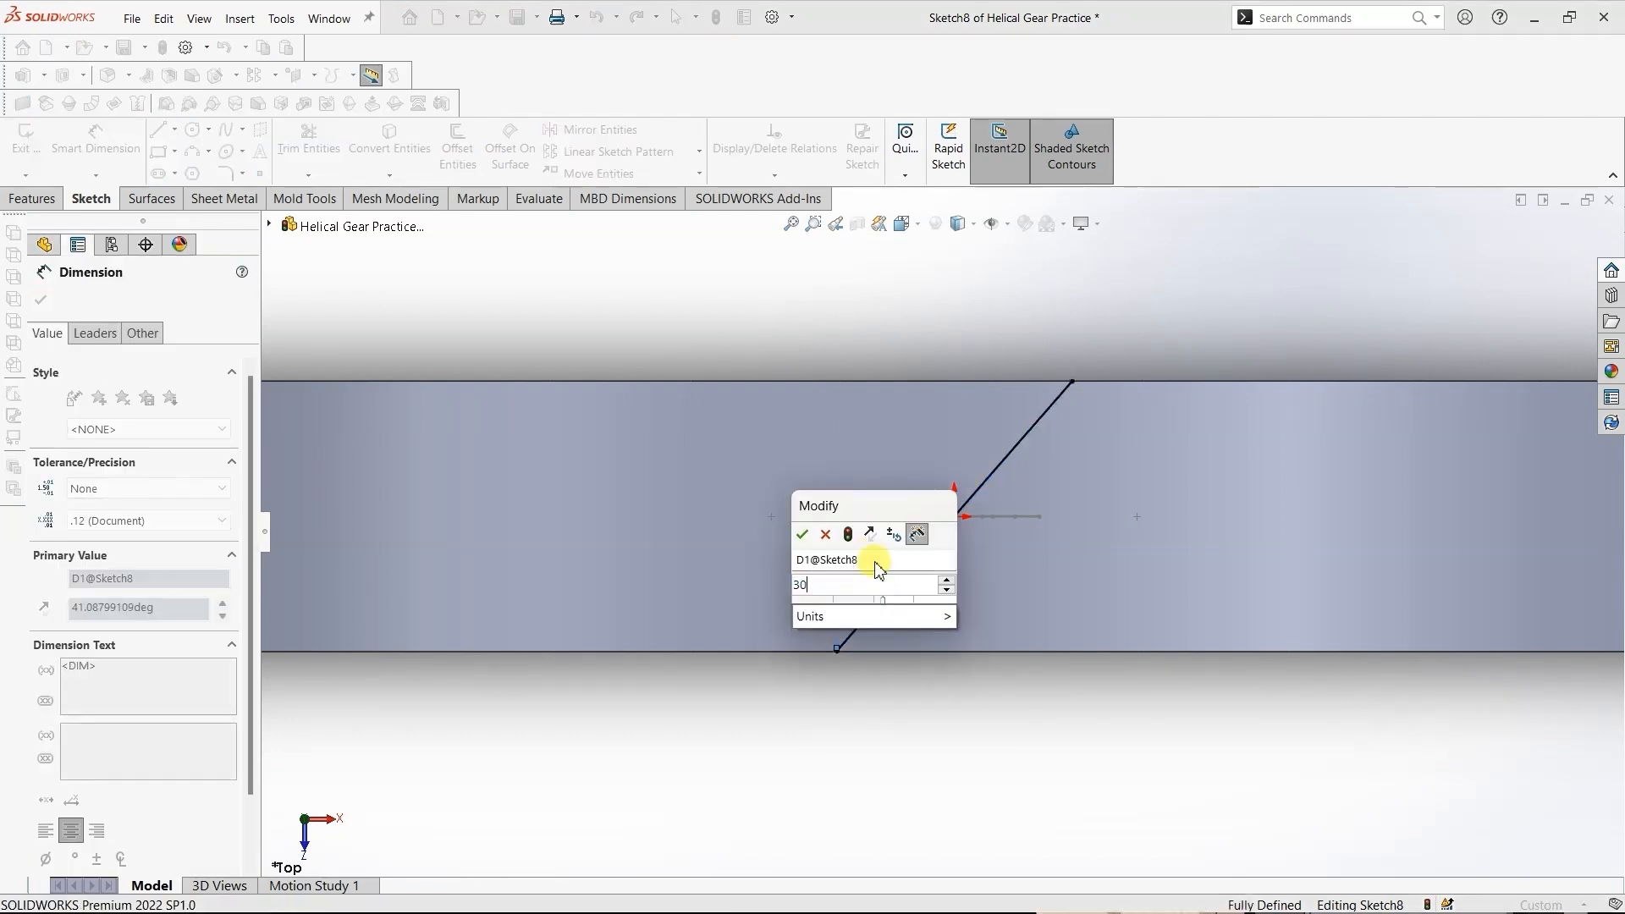
pyautogui.press('Return')
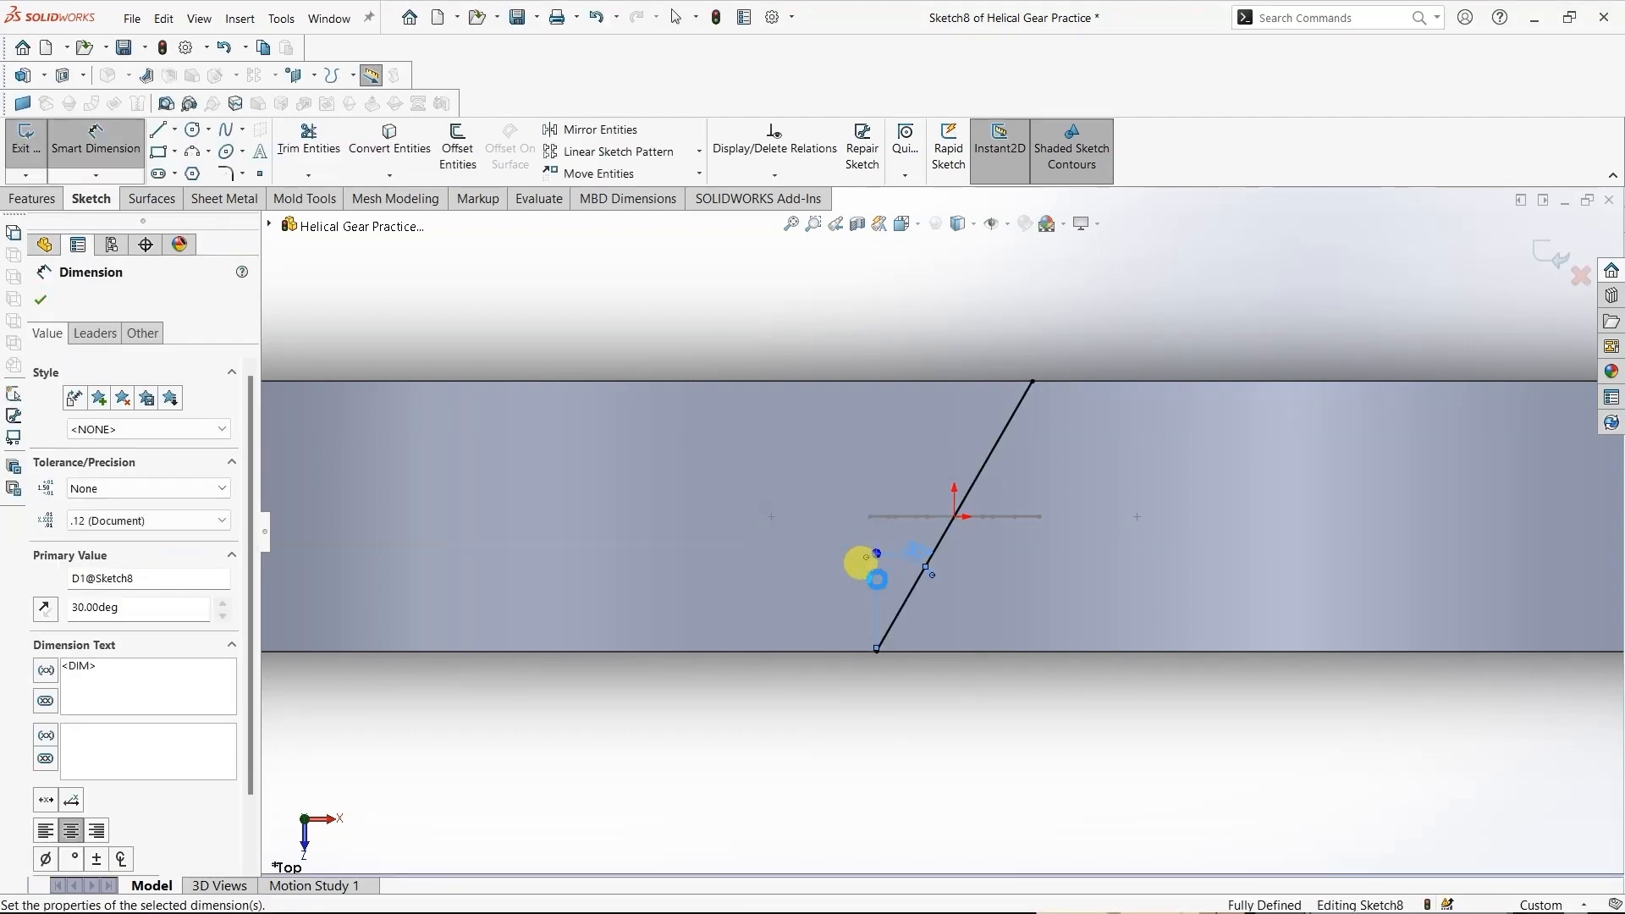
pyautogui.click(41, 301)
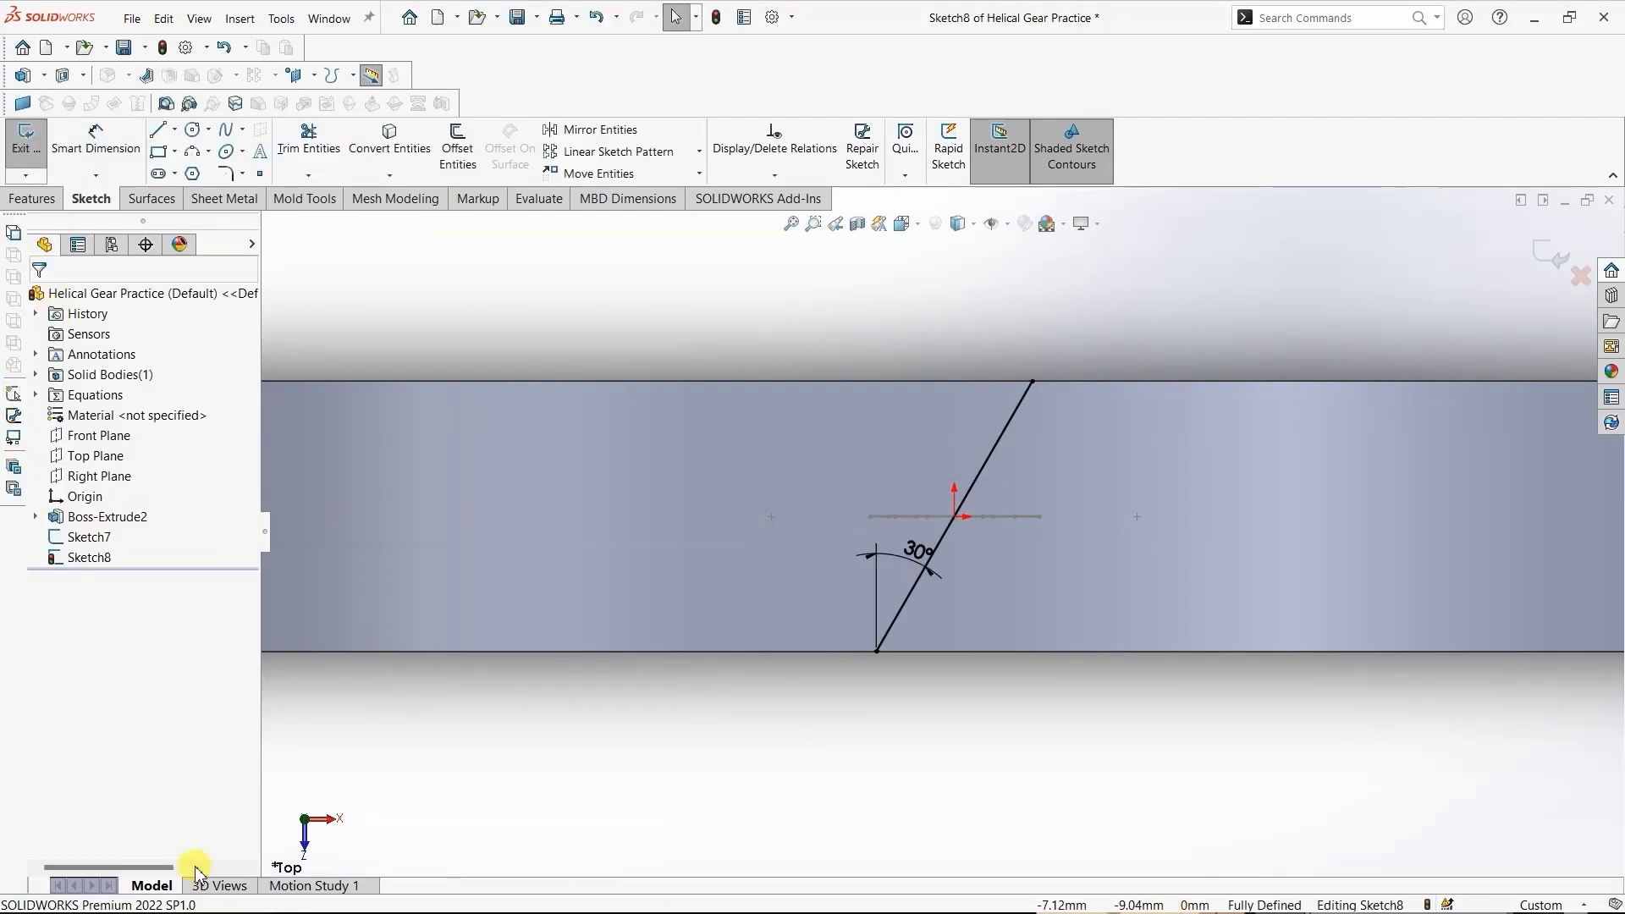
pyautogui.click(44, 142)
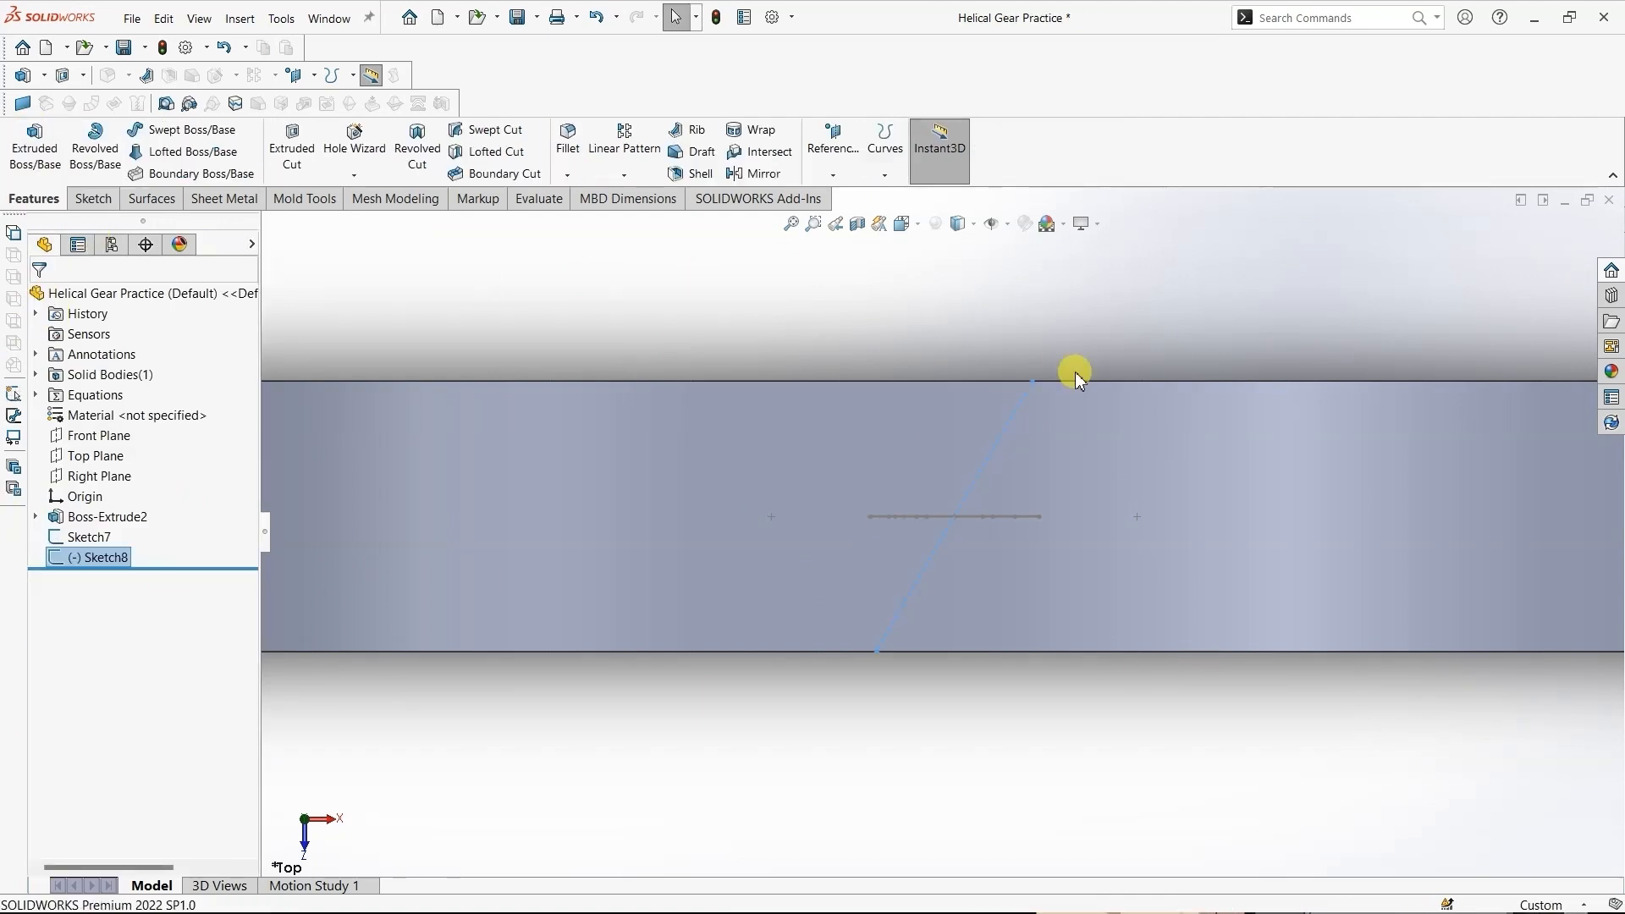
# - Start a projected curve of the sketch-on-faces type using the slanted line sketch as the source
pyautogui.click(917, 225)
pyautogui.click(991, 276)
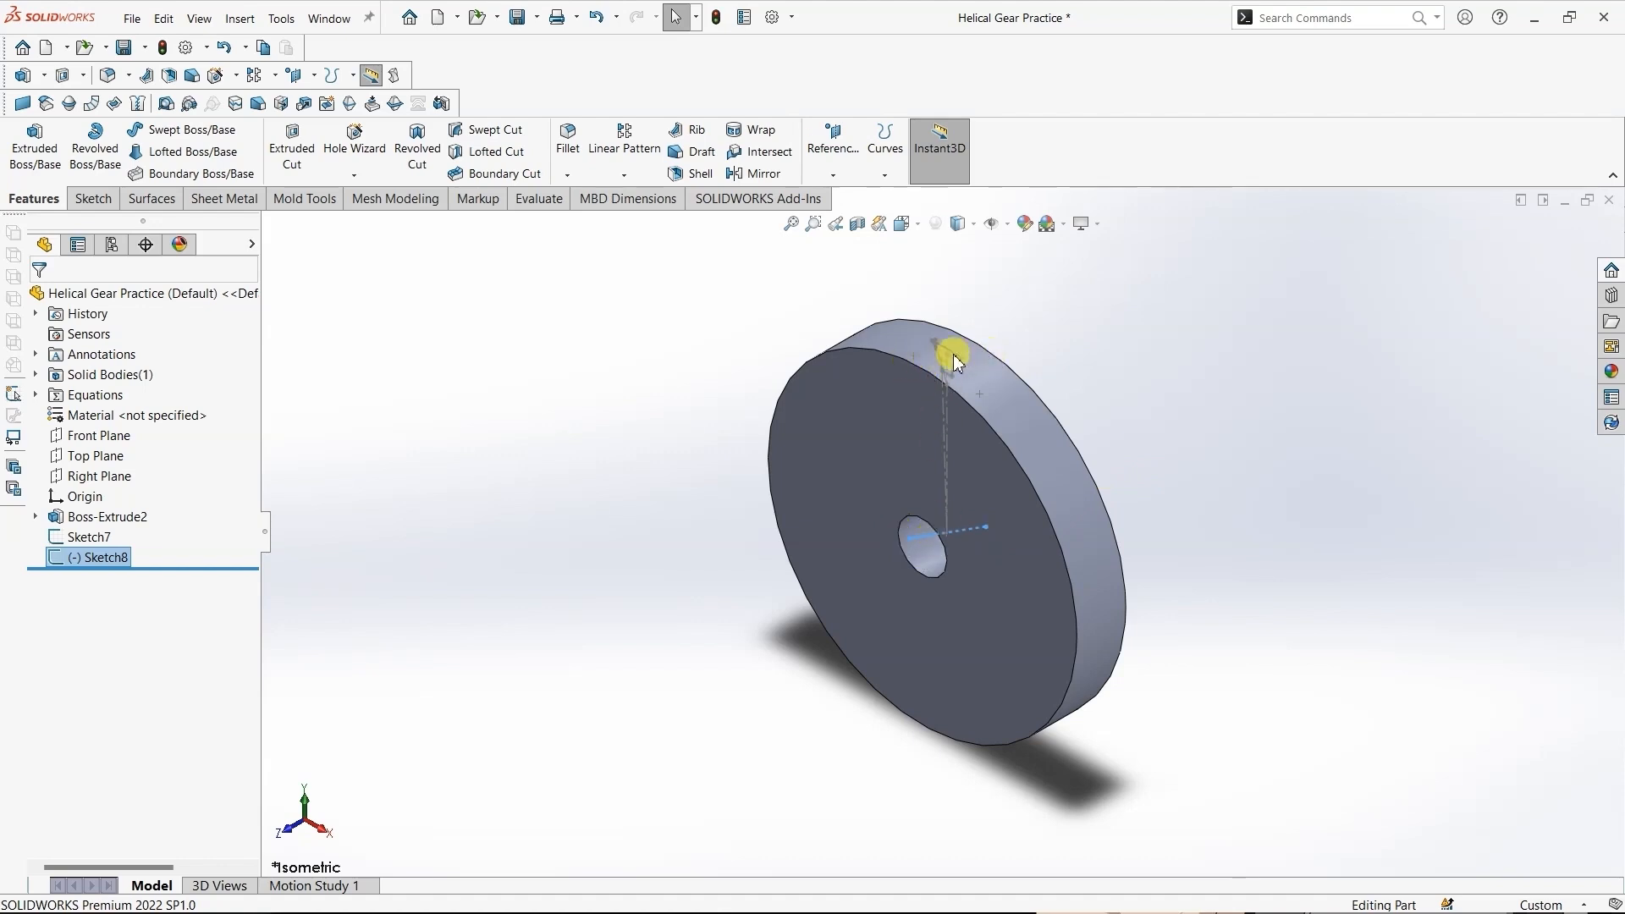
pyautogui.click(885, 172)
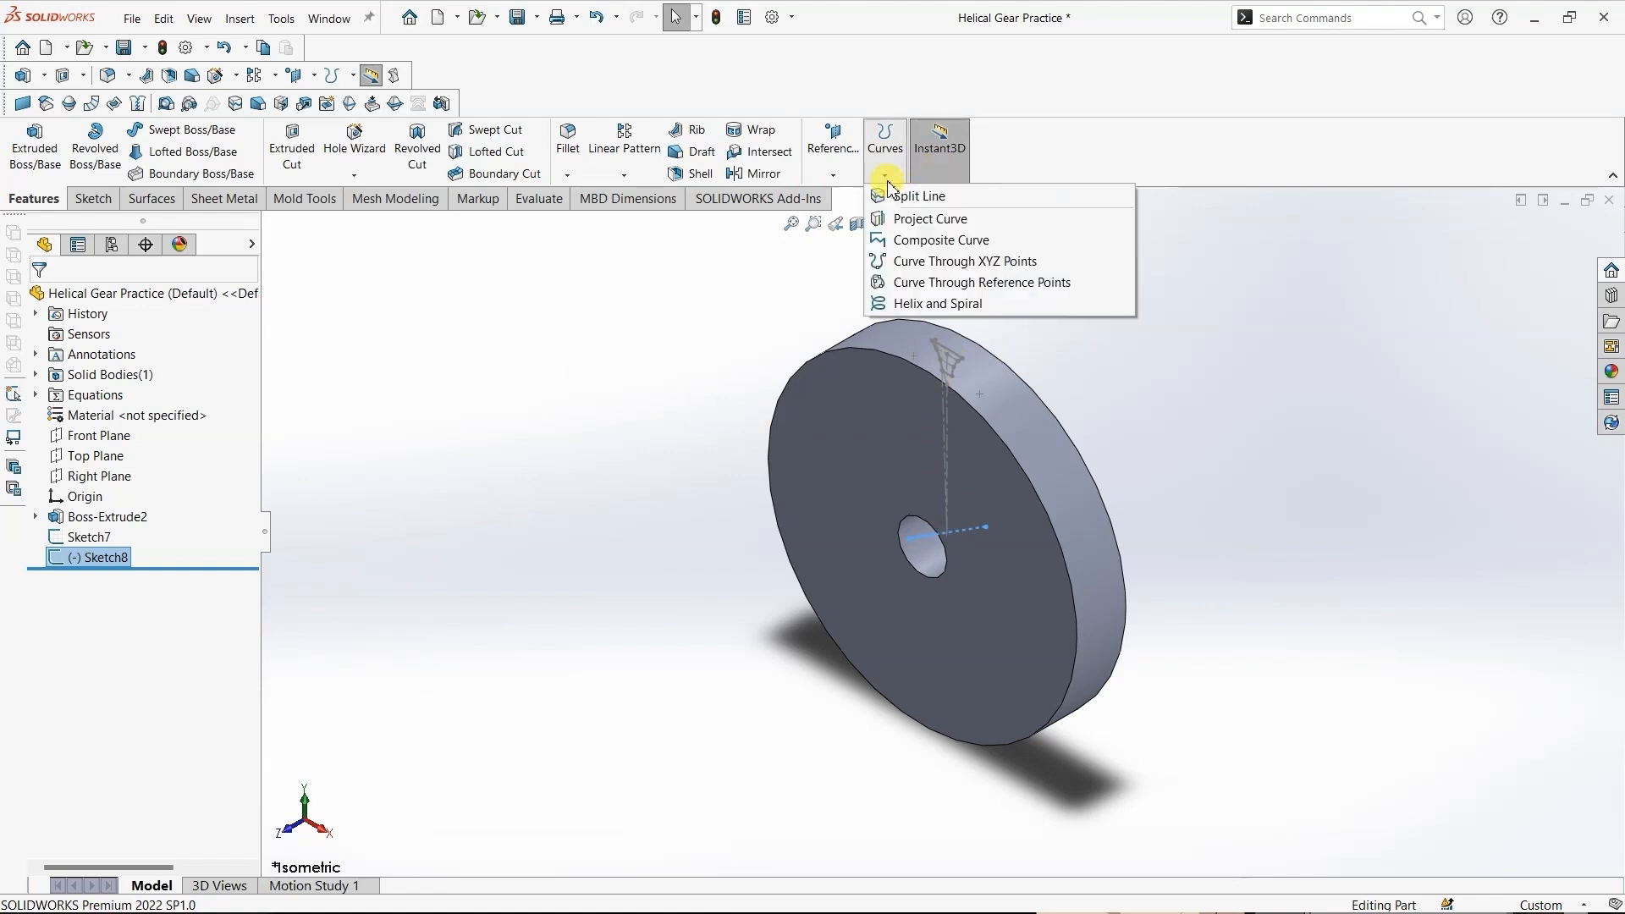
pyautogui.click(924, 220)
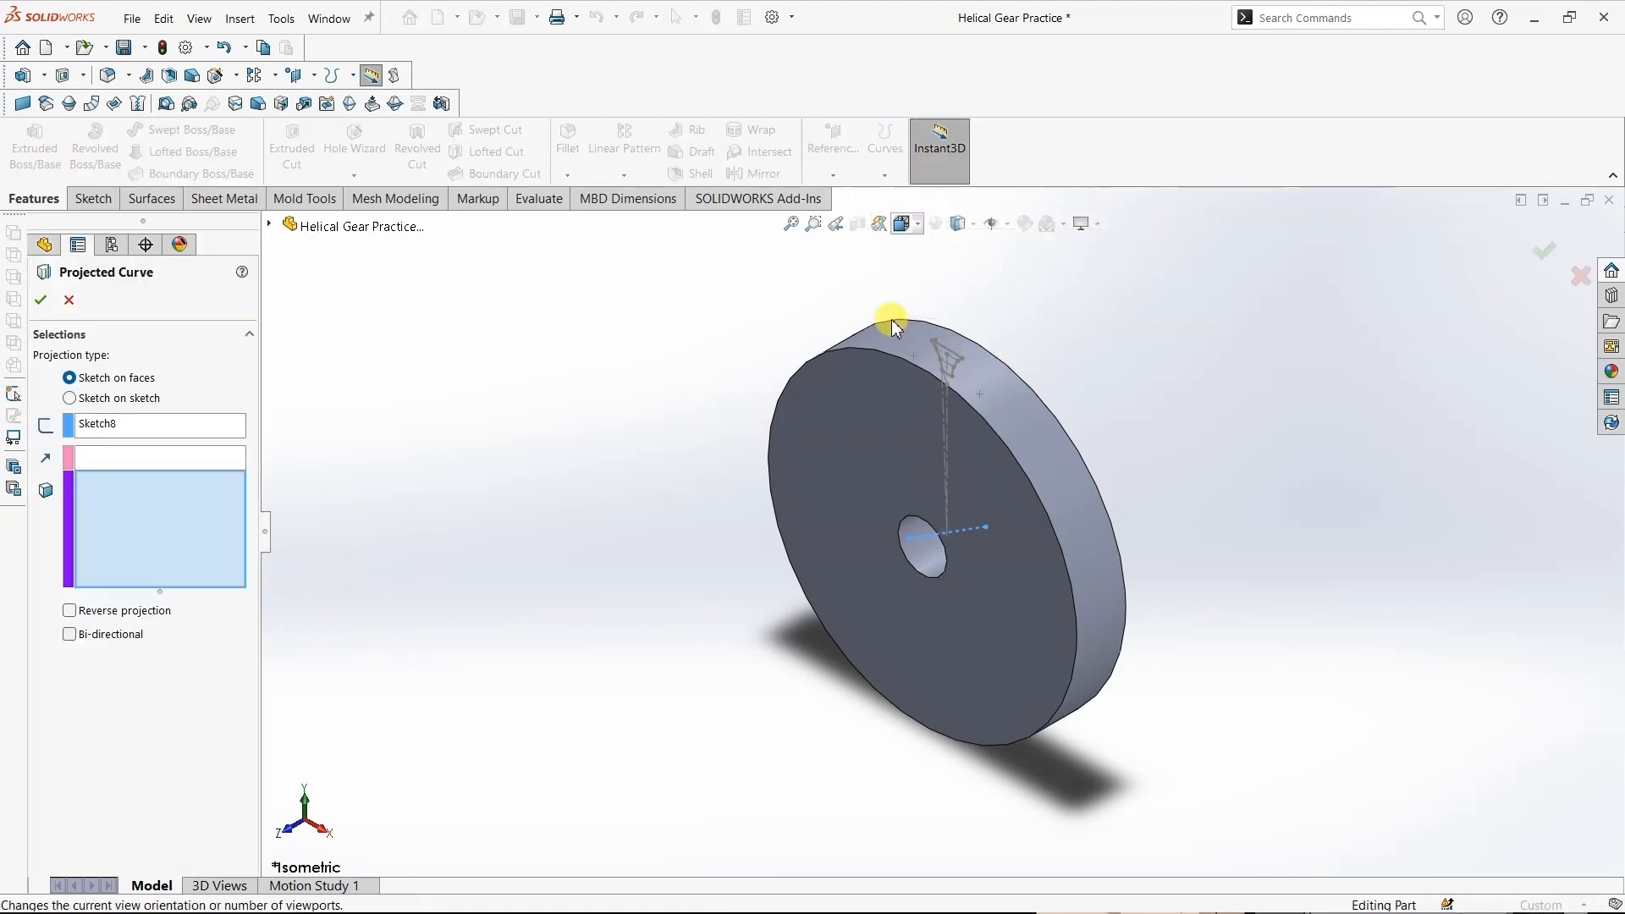
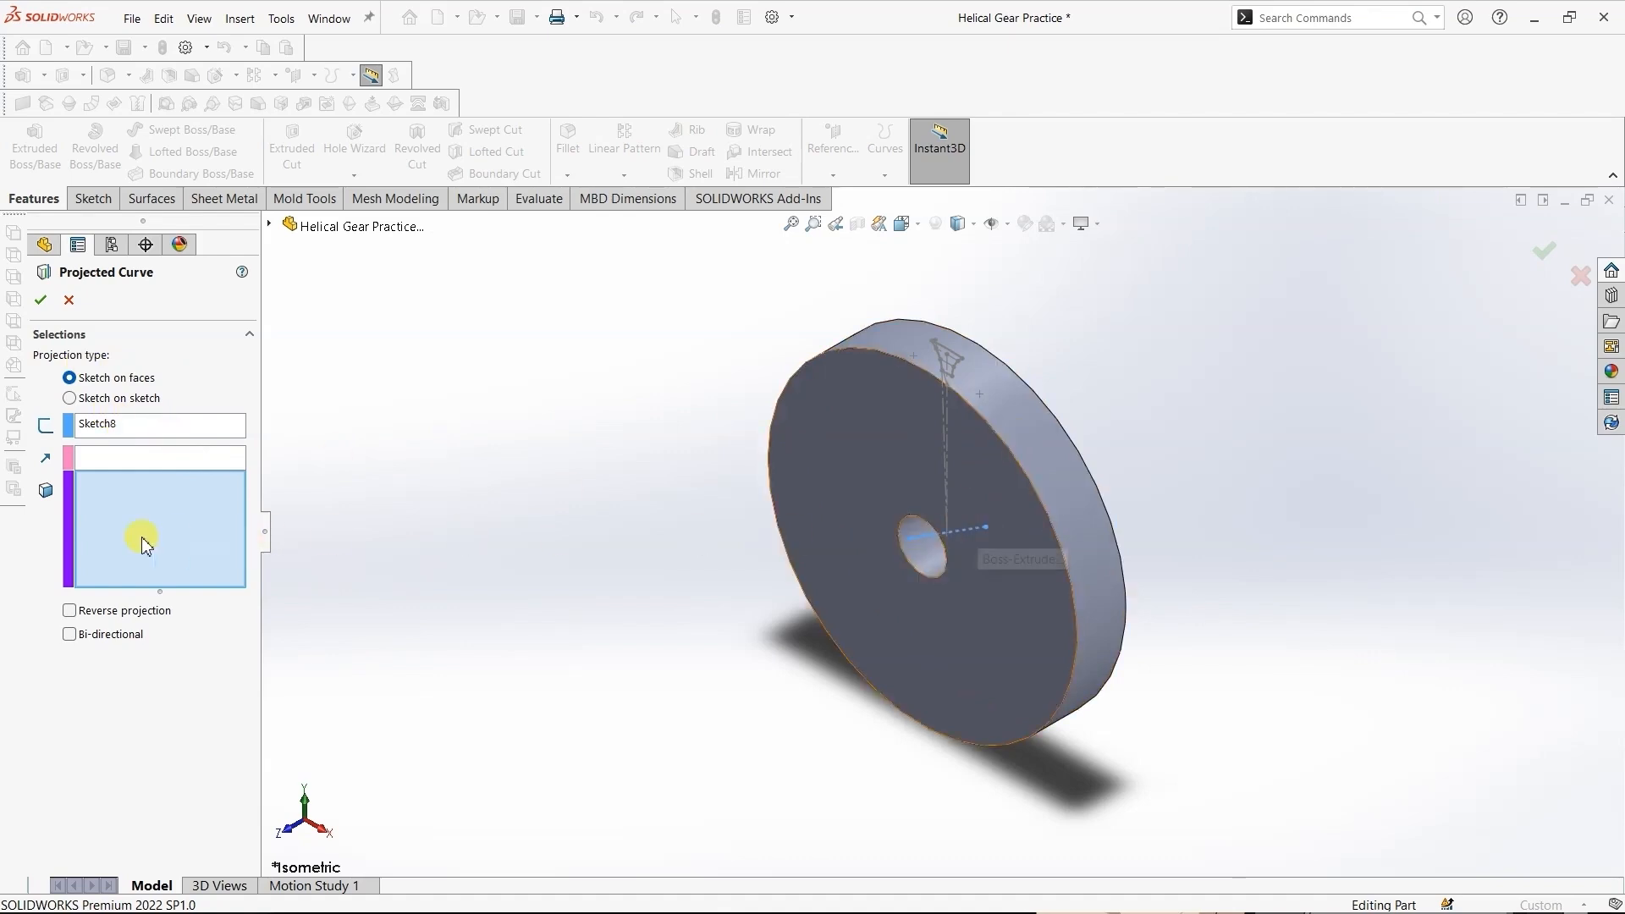
# - Project the slanted line sketch onto the gear blank's outer cylindrical face
pyautogui.click(1048, 476)
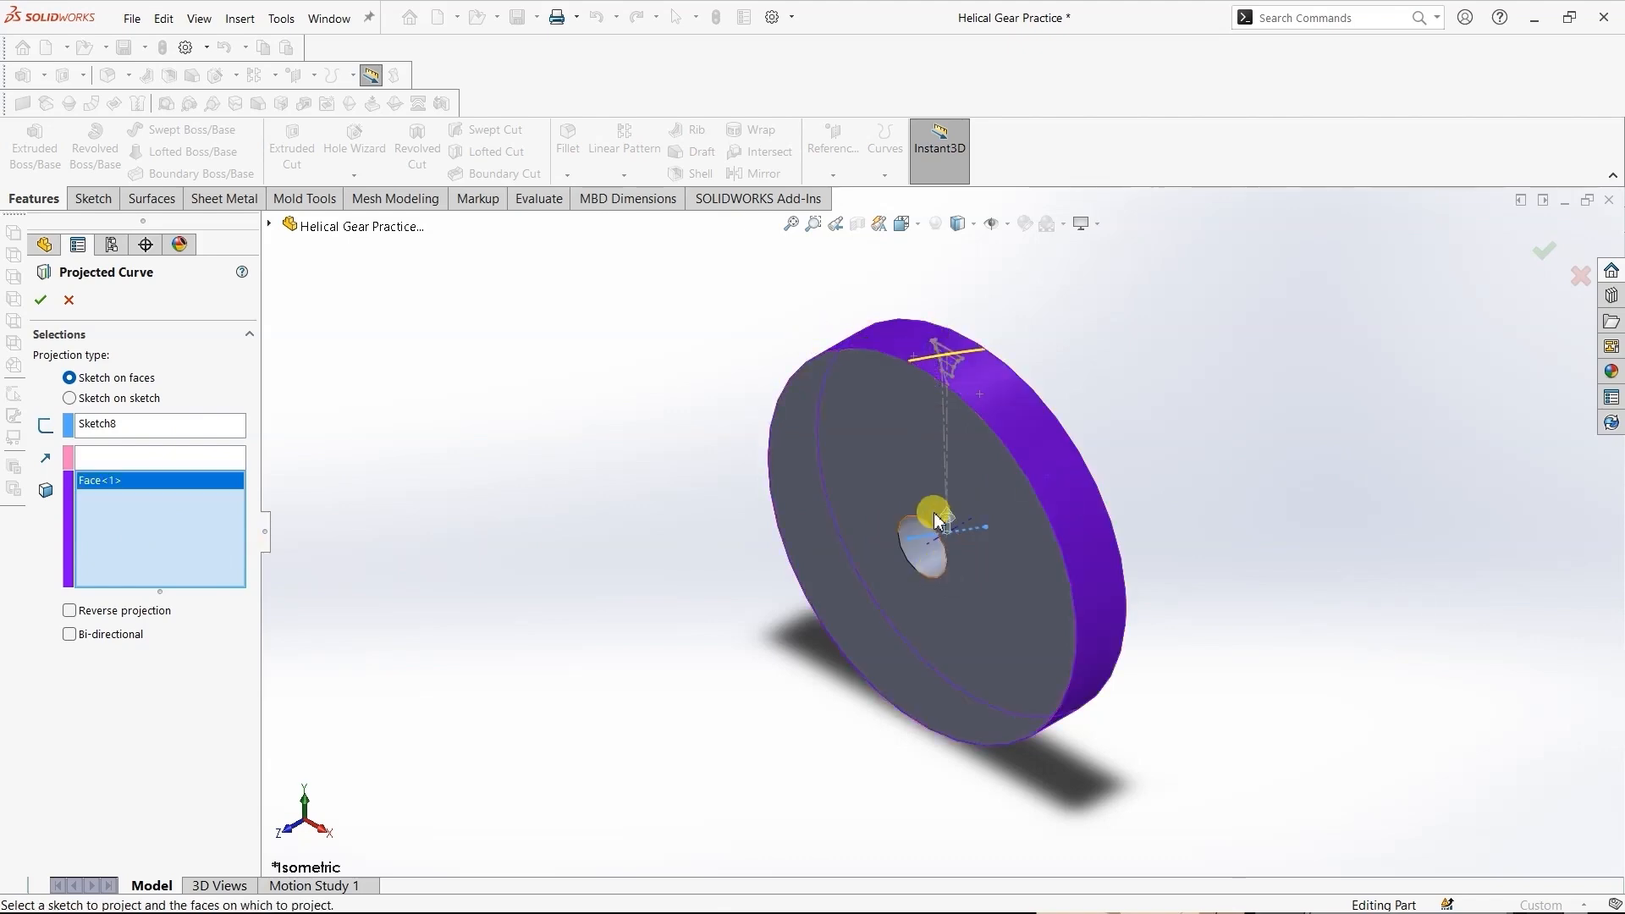
pyautogui.click(42, 301)
pyautogui.click(485, 490)
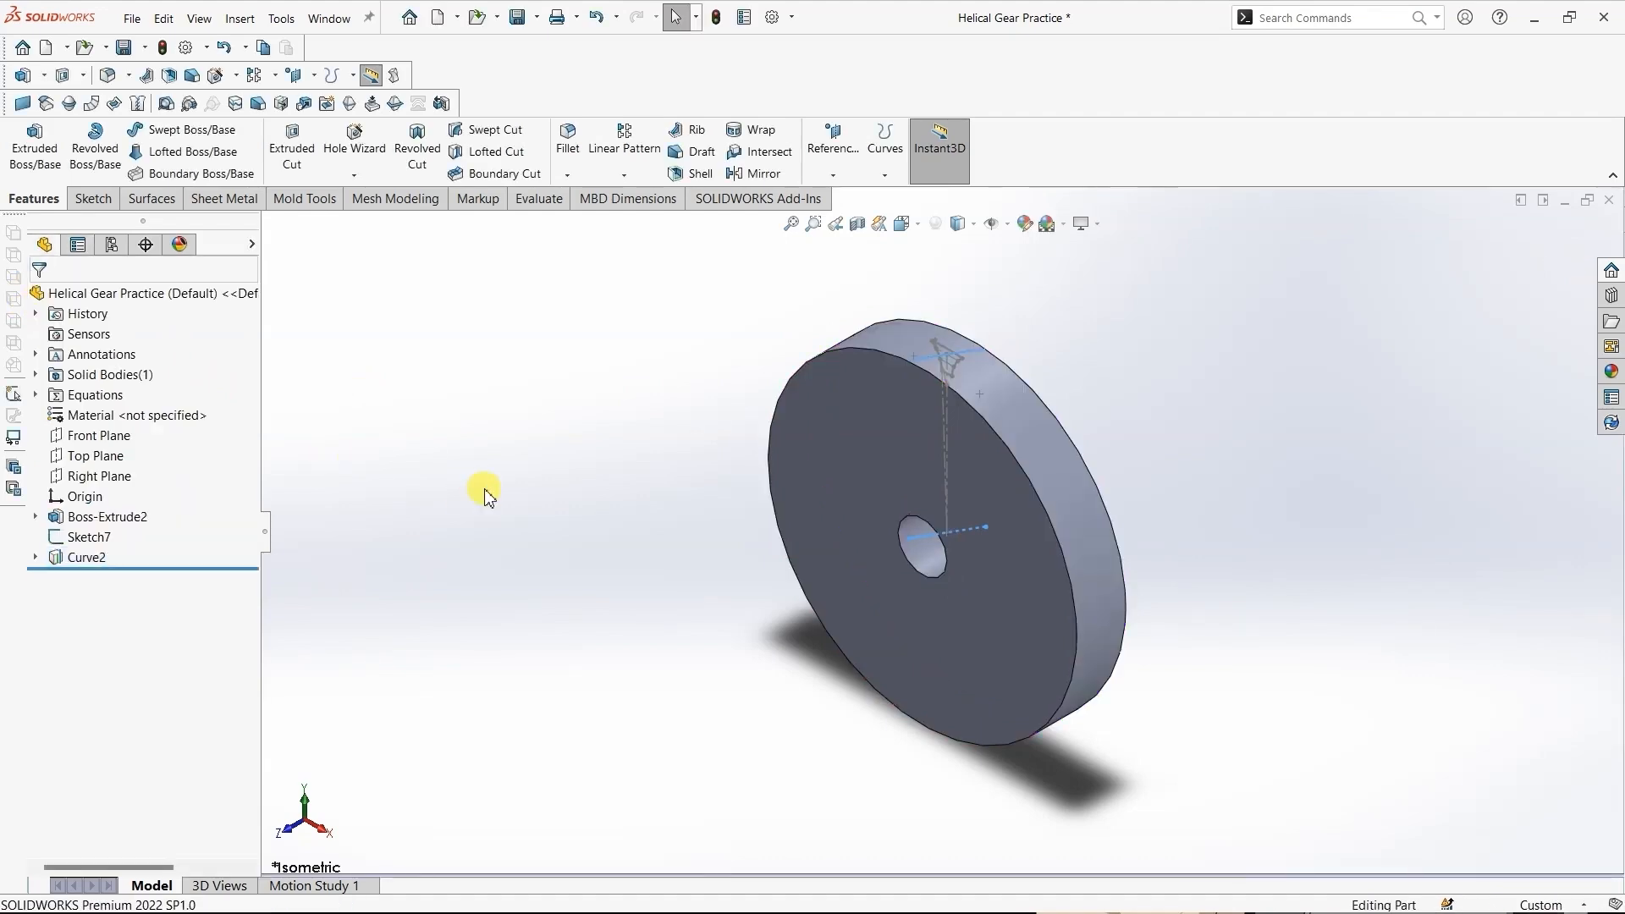
# - Create a derived sketch of the tooth-space profile Sketch7 on the front face of the gear blank
pyautogui.scroll(-6, 914, 362)
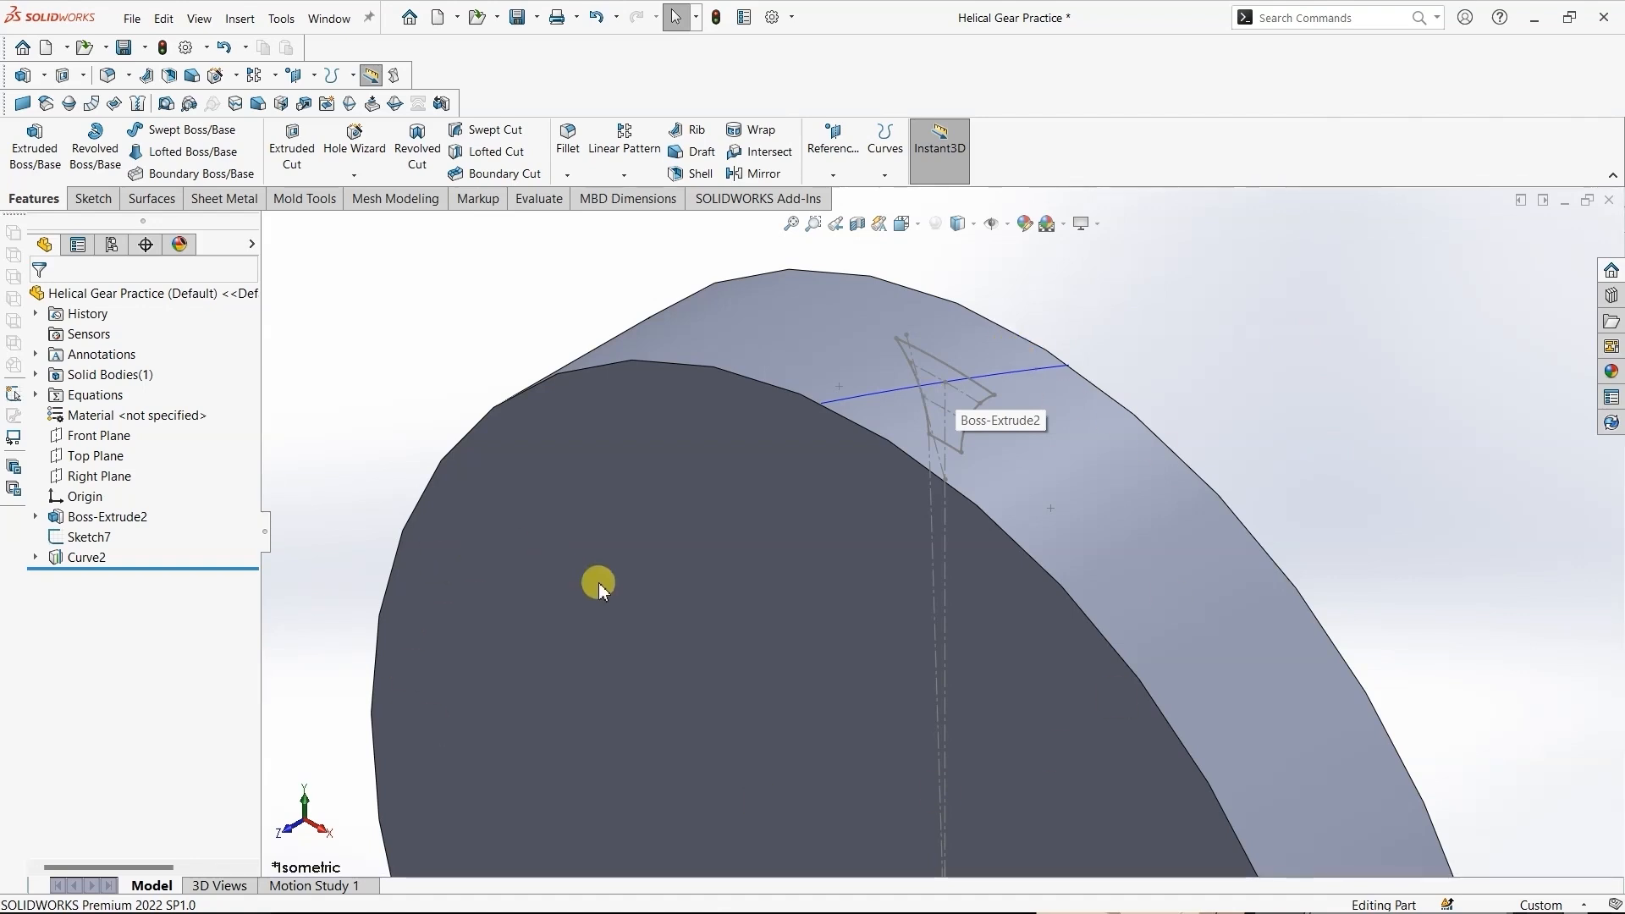
pyautogui.moveTo(598, 583); pyautogui.dragTo(772, 525, button='middle')
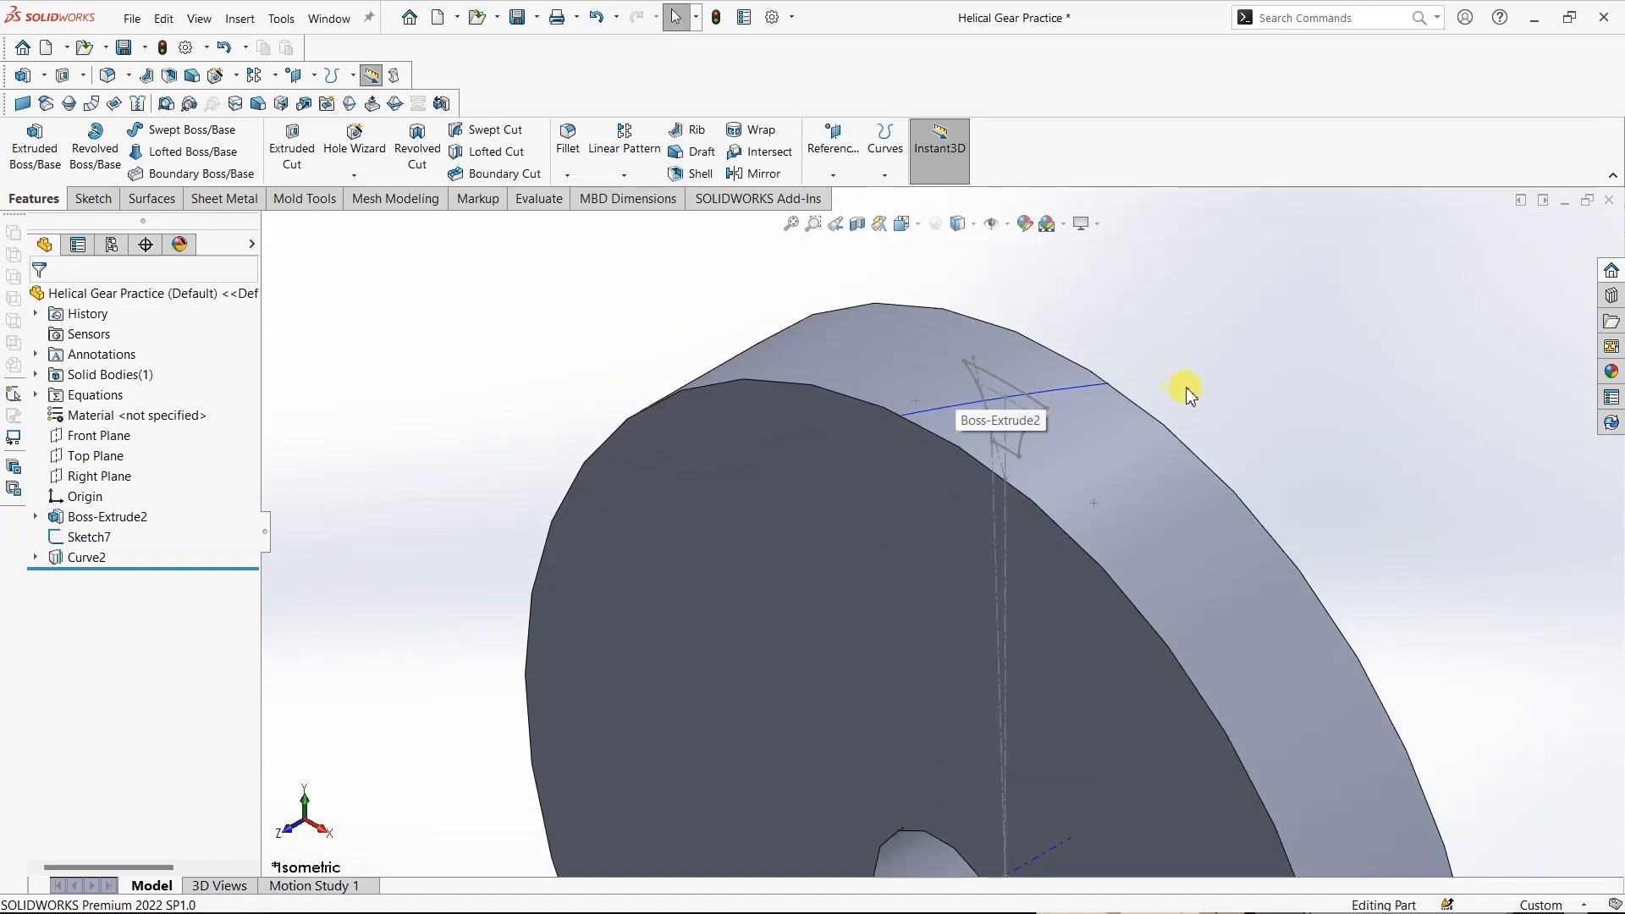
pyautogui.moveTo(1136, 443); pyautogui.dragTo(1197, 563, button='middle')
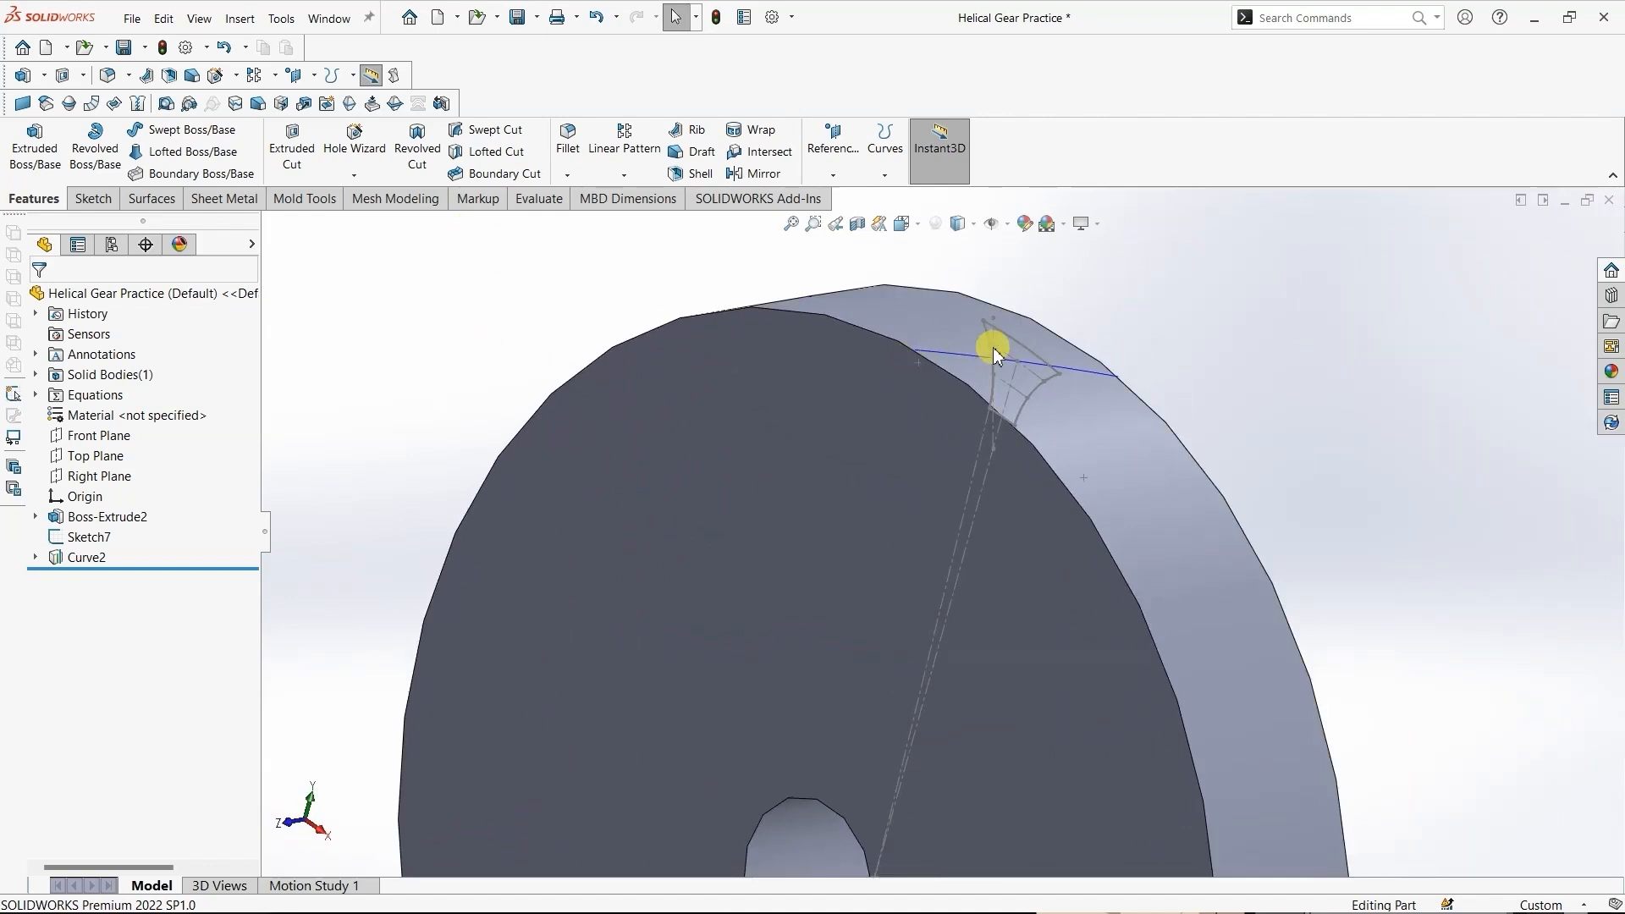
pyautogui.click(68, 540)
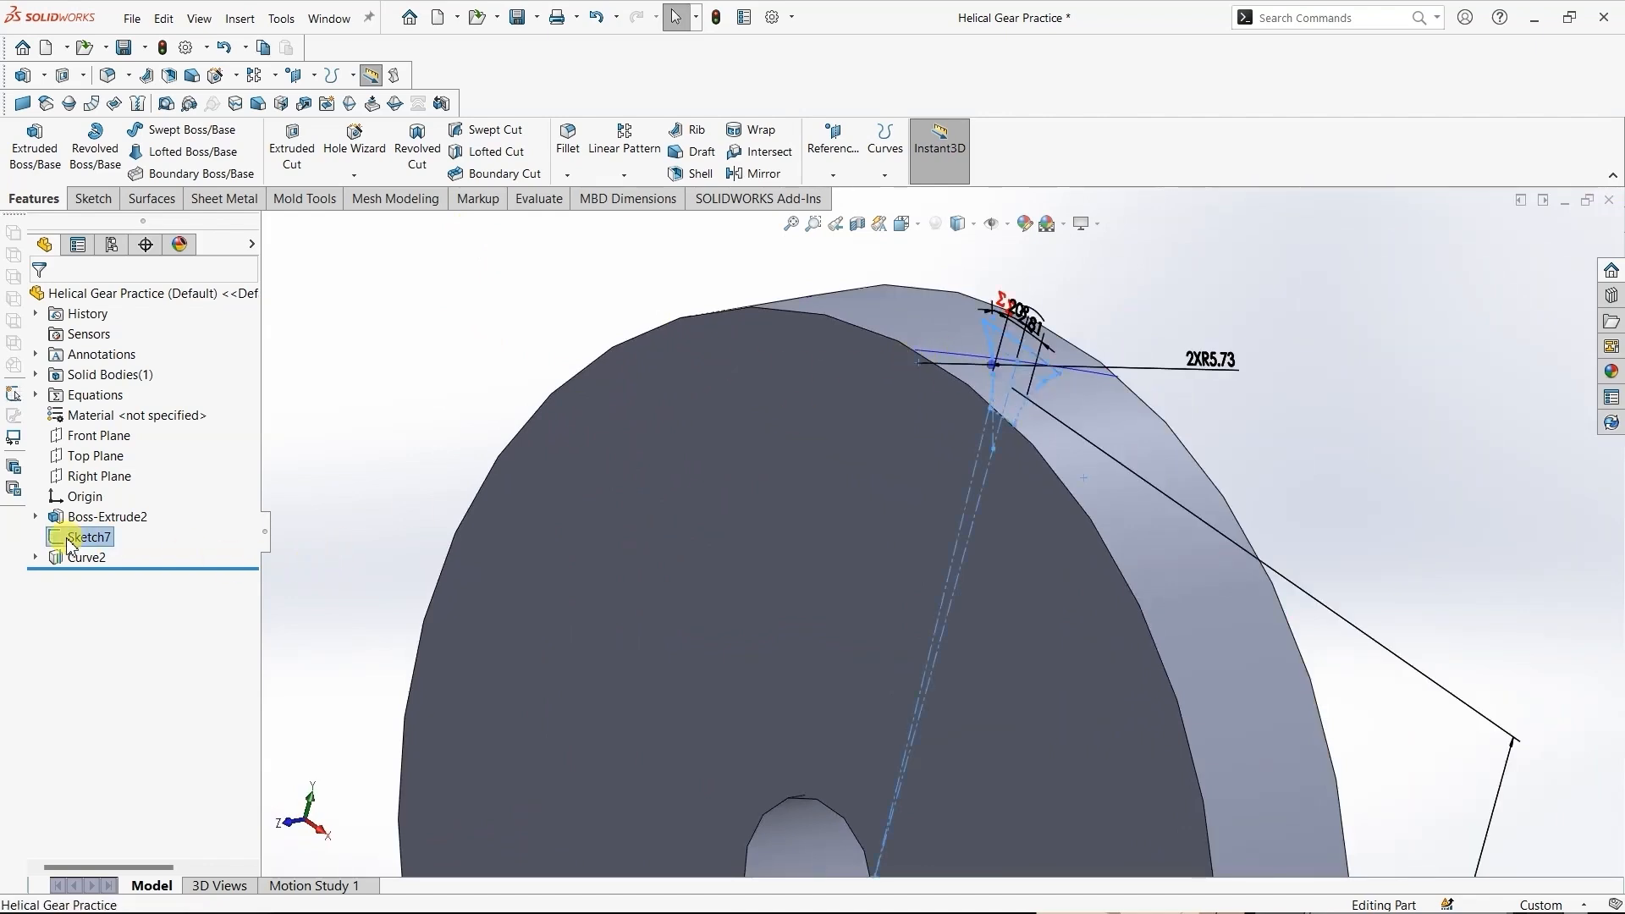
pyautogui.keyDown('ctrl'); pyautogui.click(825, 445); pyautogui.keyUp('ctrl')
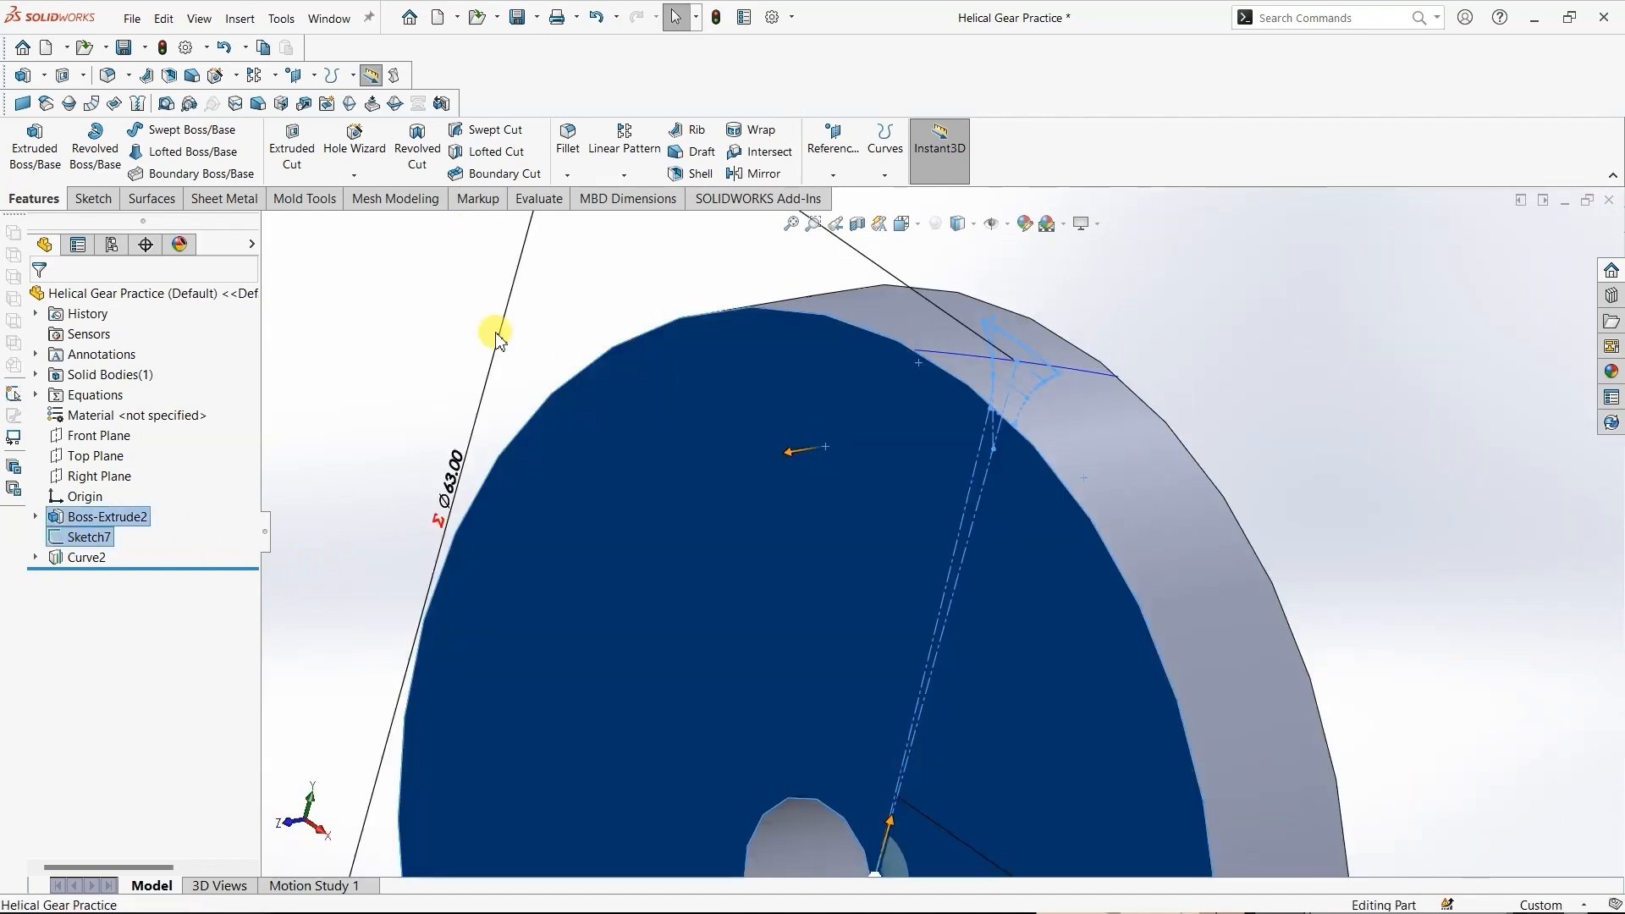
pyautogui.click(245, 20)
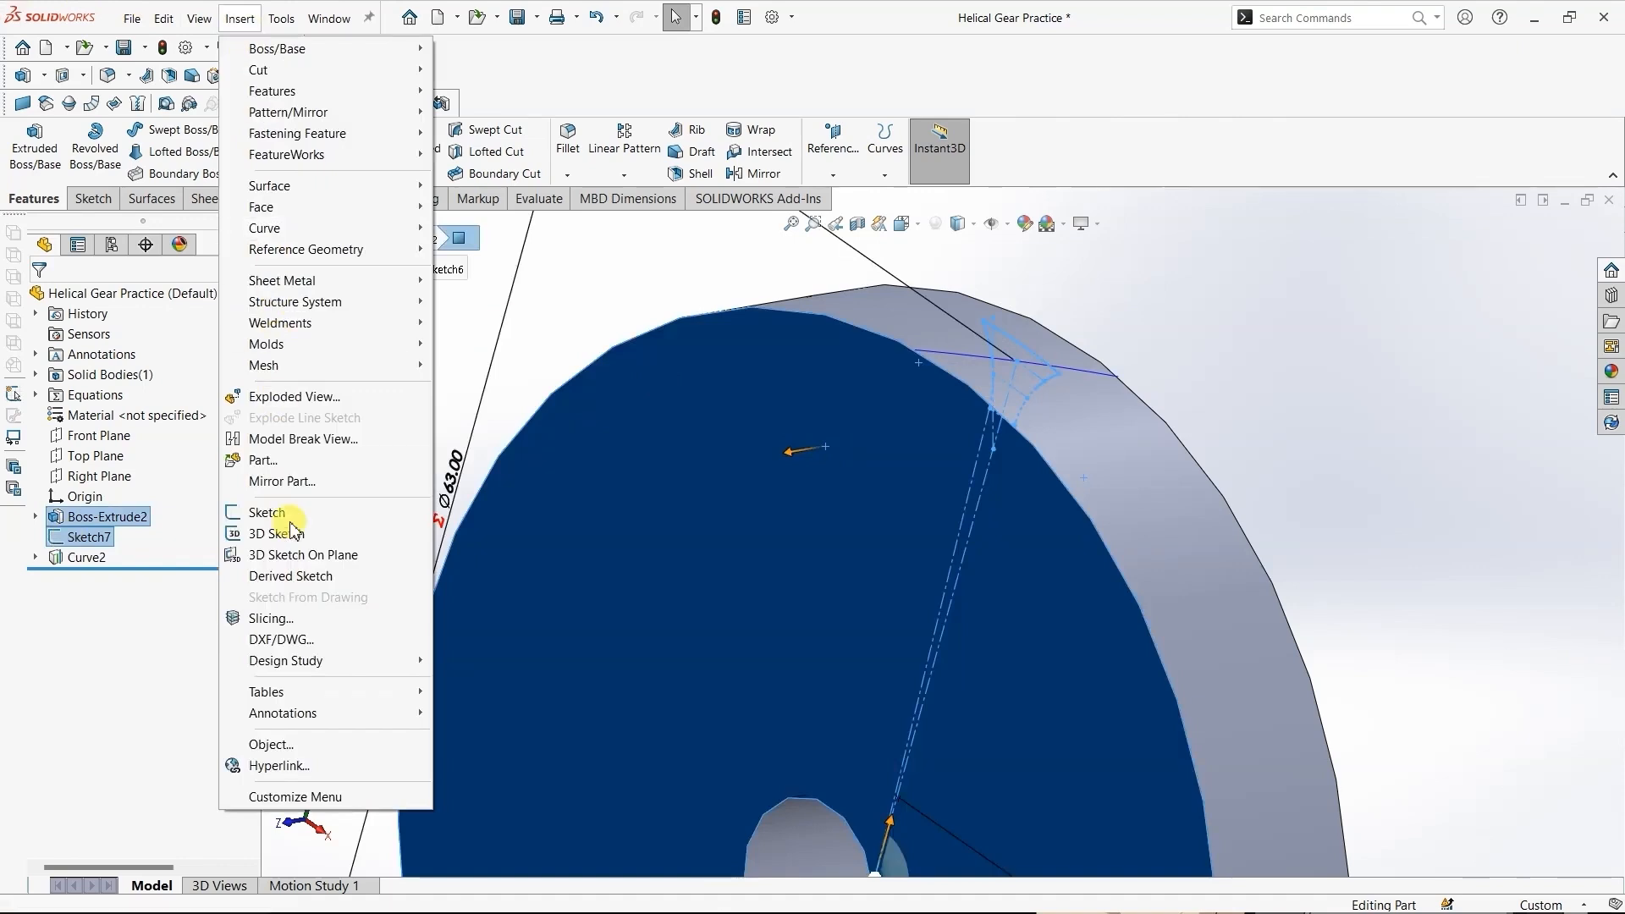
pyautogui.click(294, 577)
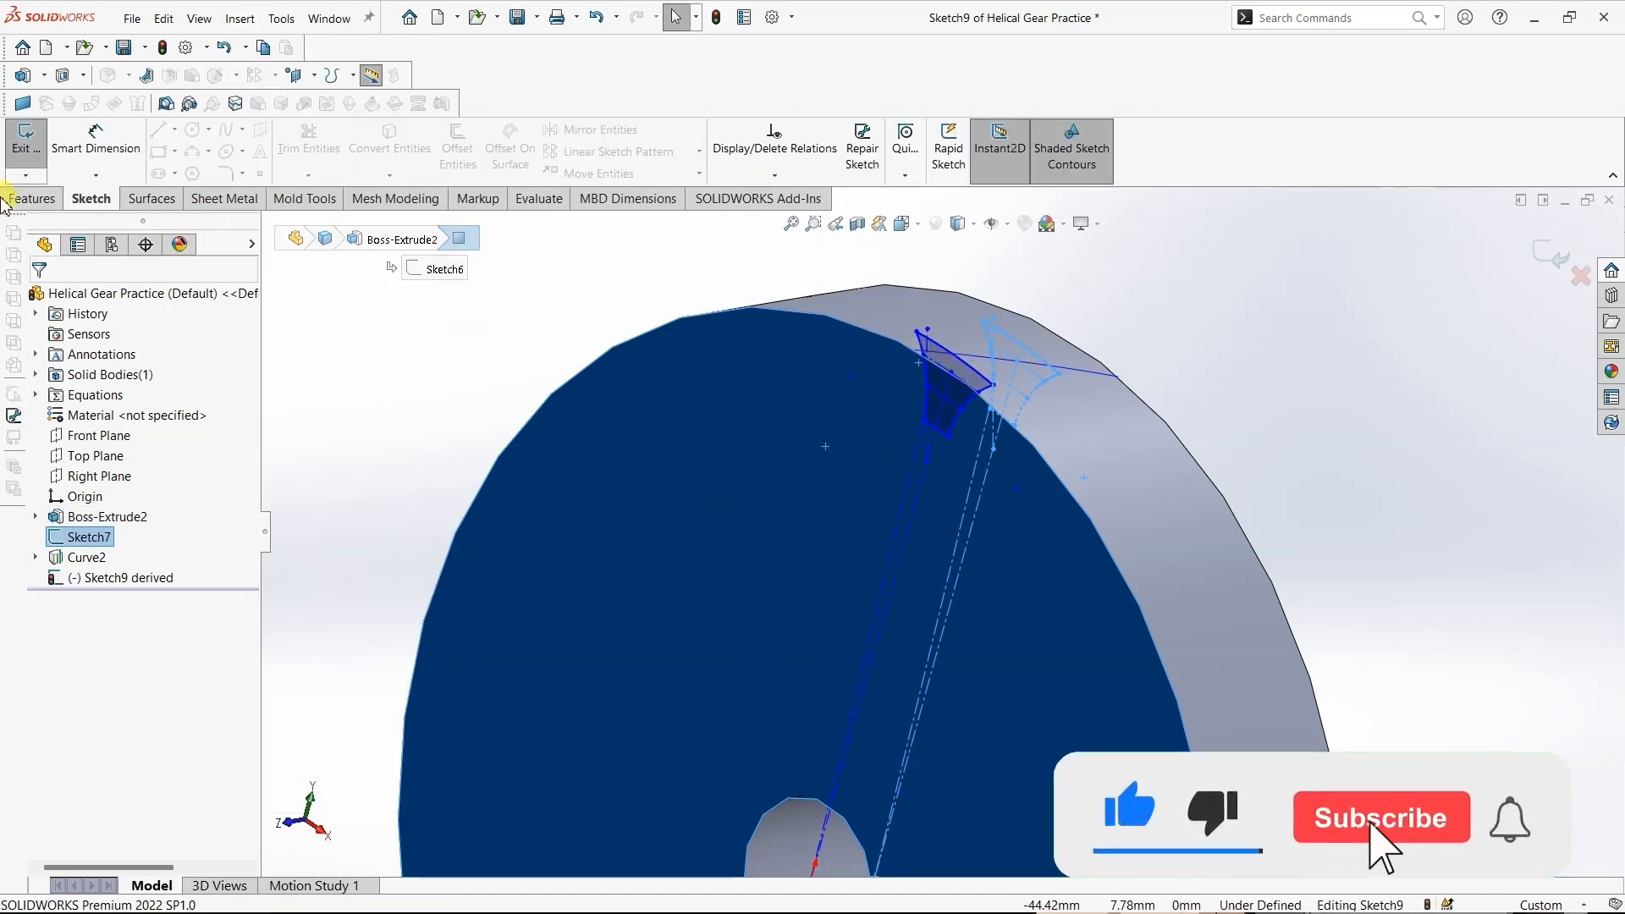
pyautogui.click(373, 381)
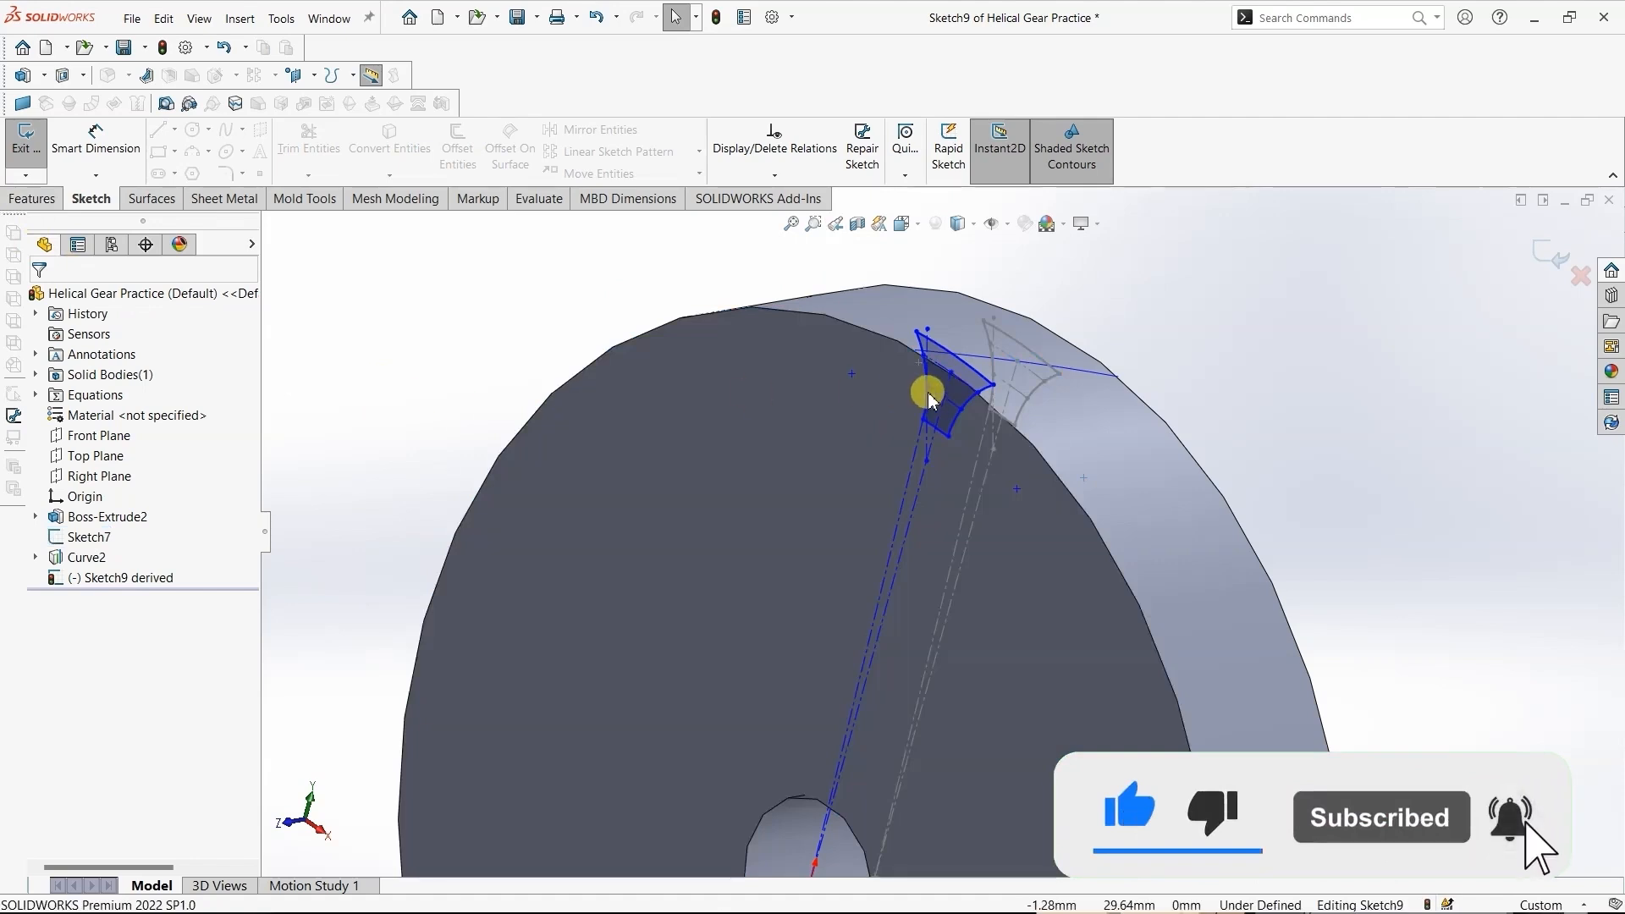
# - Add a pierce relation between the upper endpoint of the derived profile's centreline and the projected curve
pyautogui.click(951, 373)
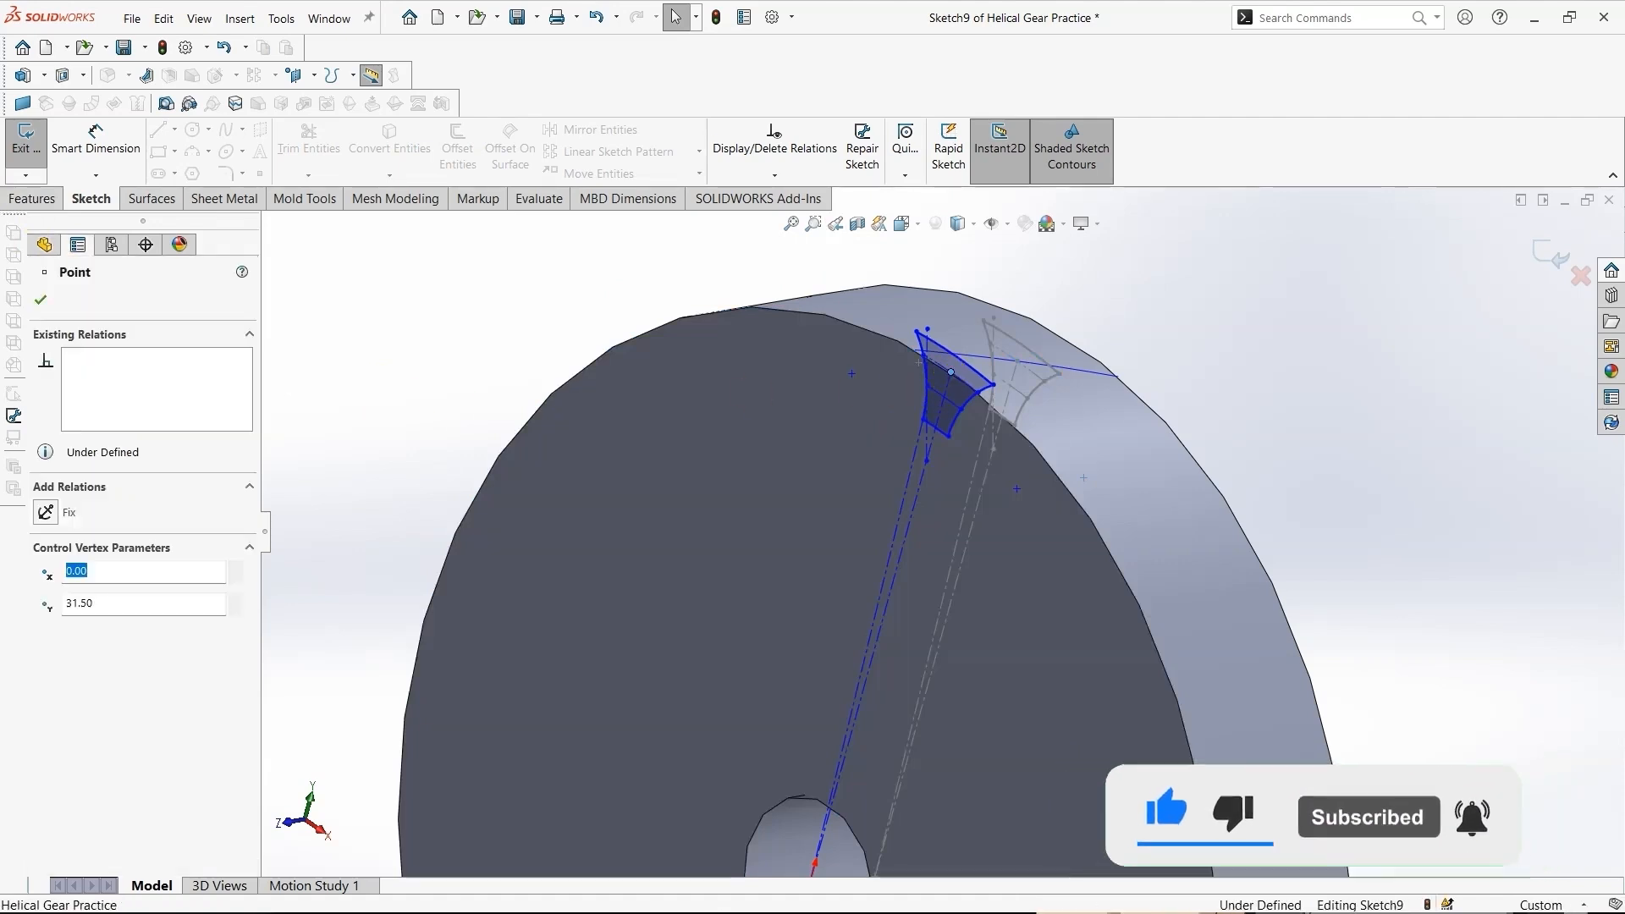
pyautogui.keyDown('ctrl'); pyautogui.click(970, 360); pyautogui.keyUp('ctrl')
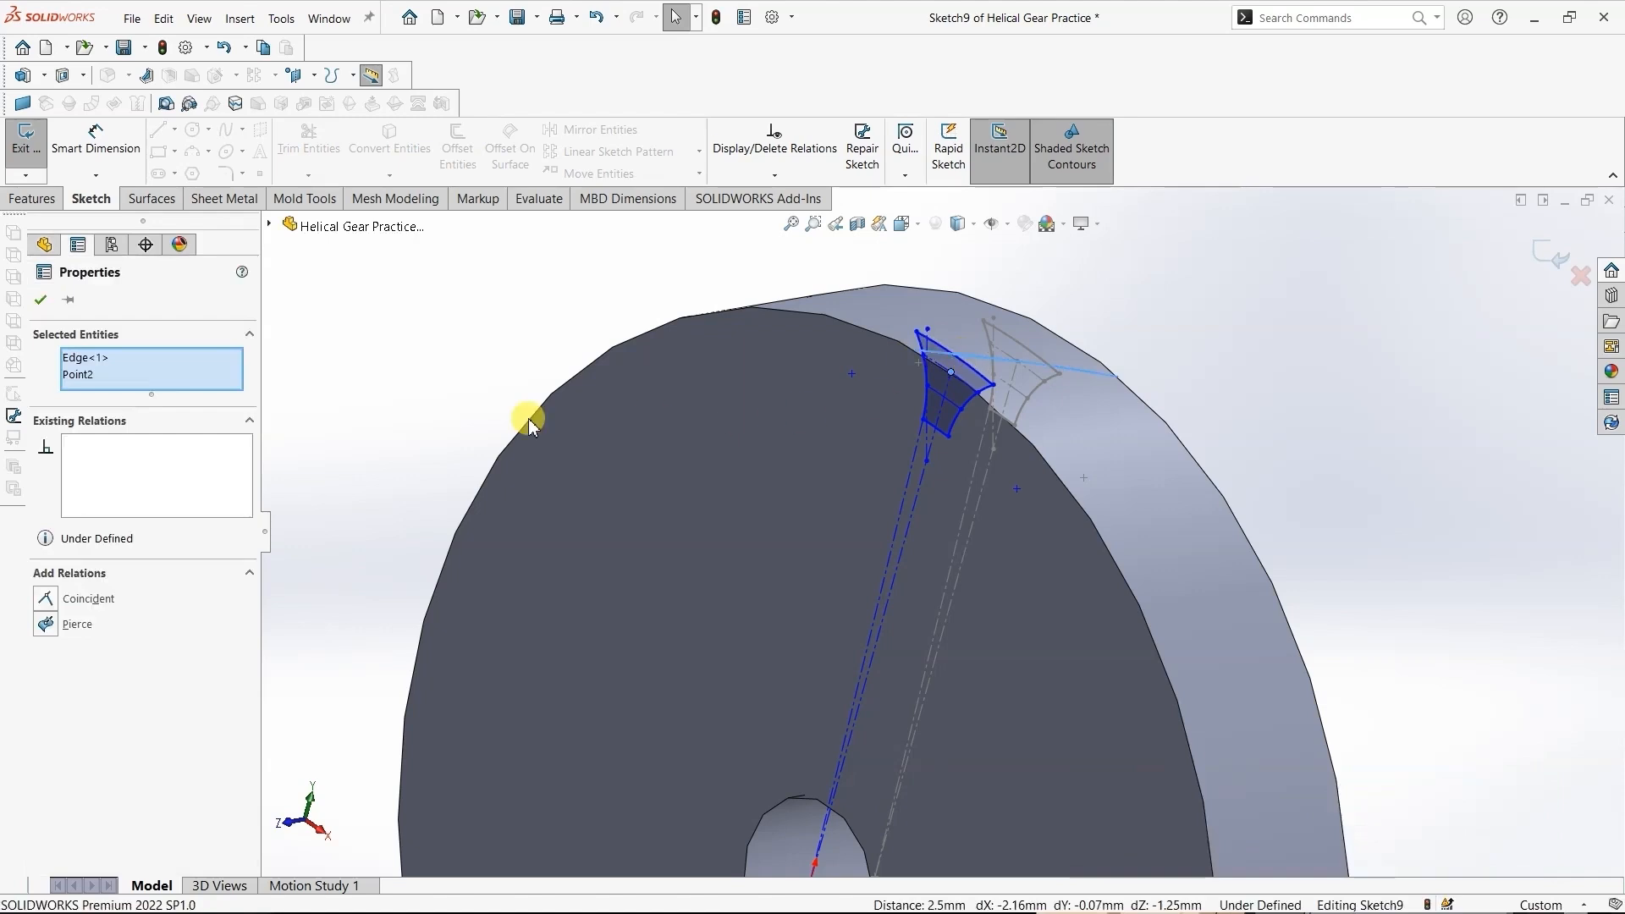
pyautogui.click(46, 624)
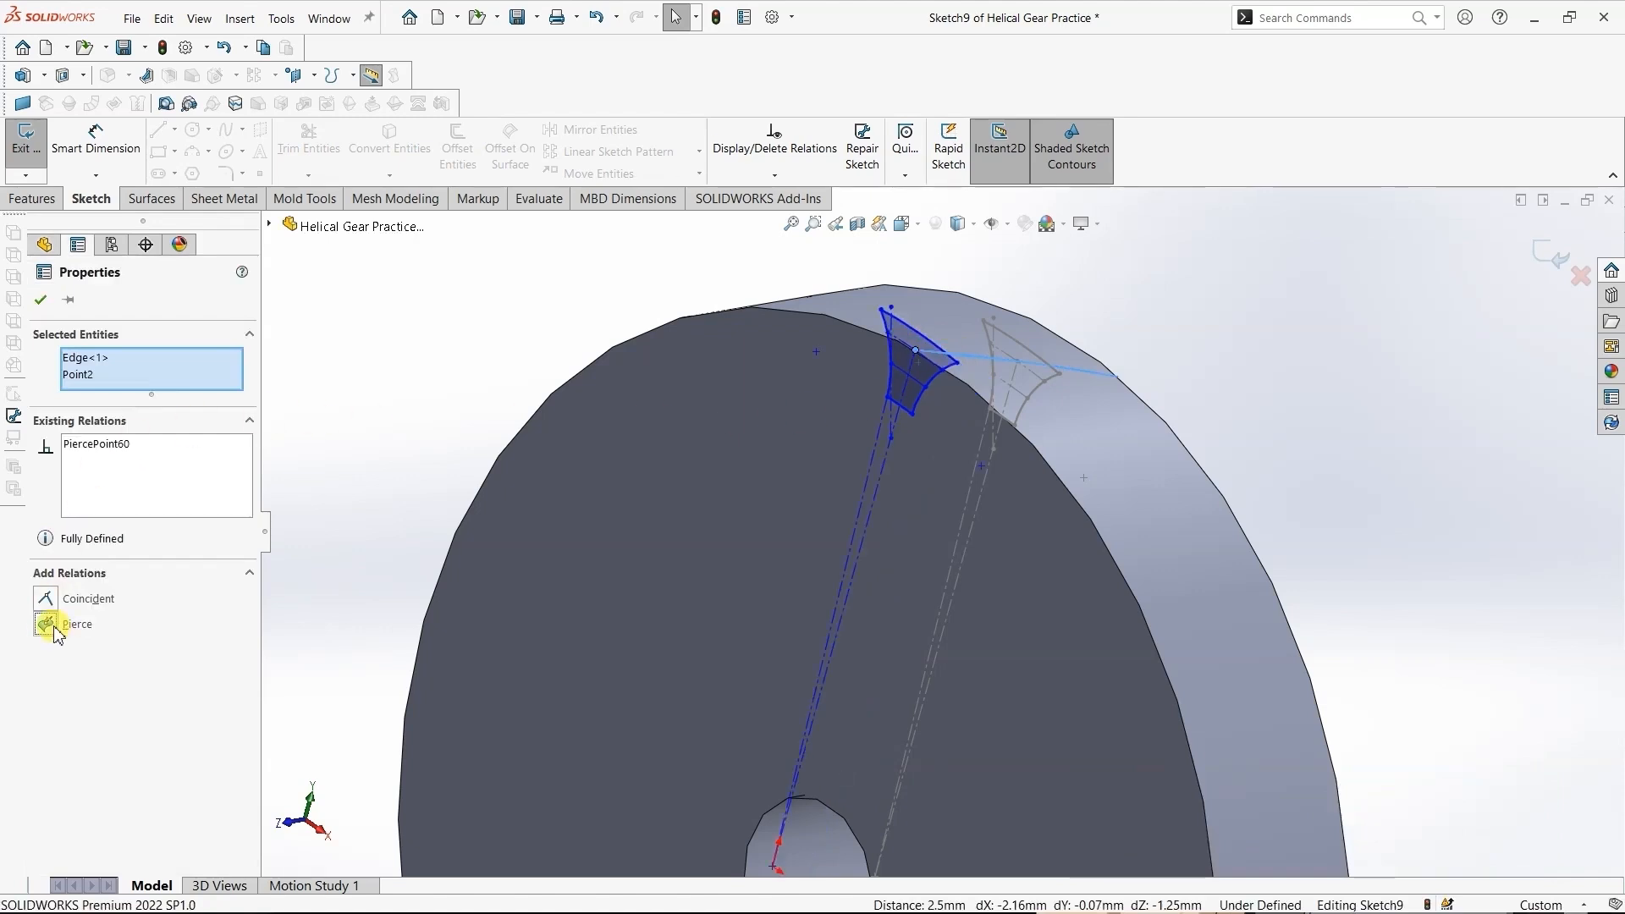
pyautogui.click(51, 299)
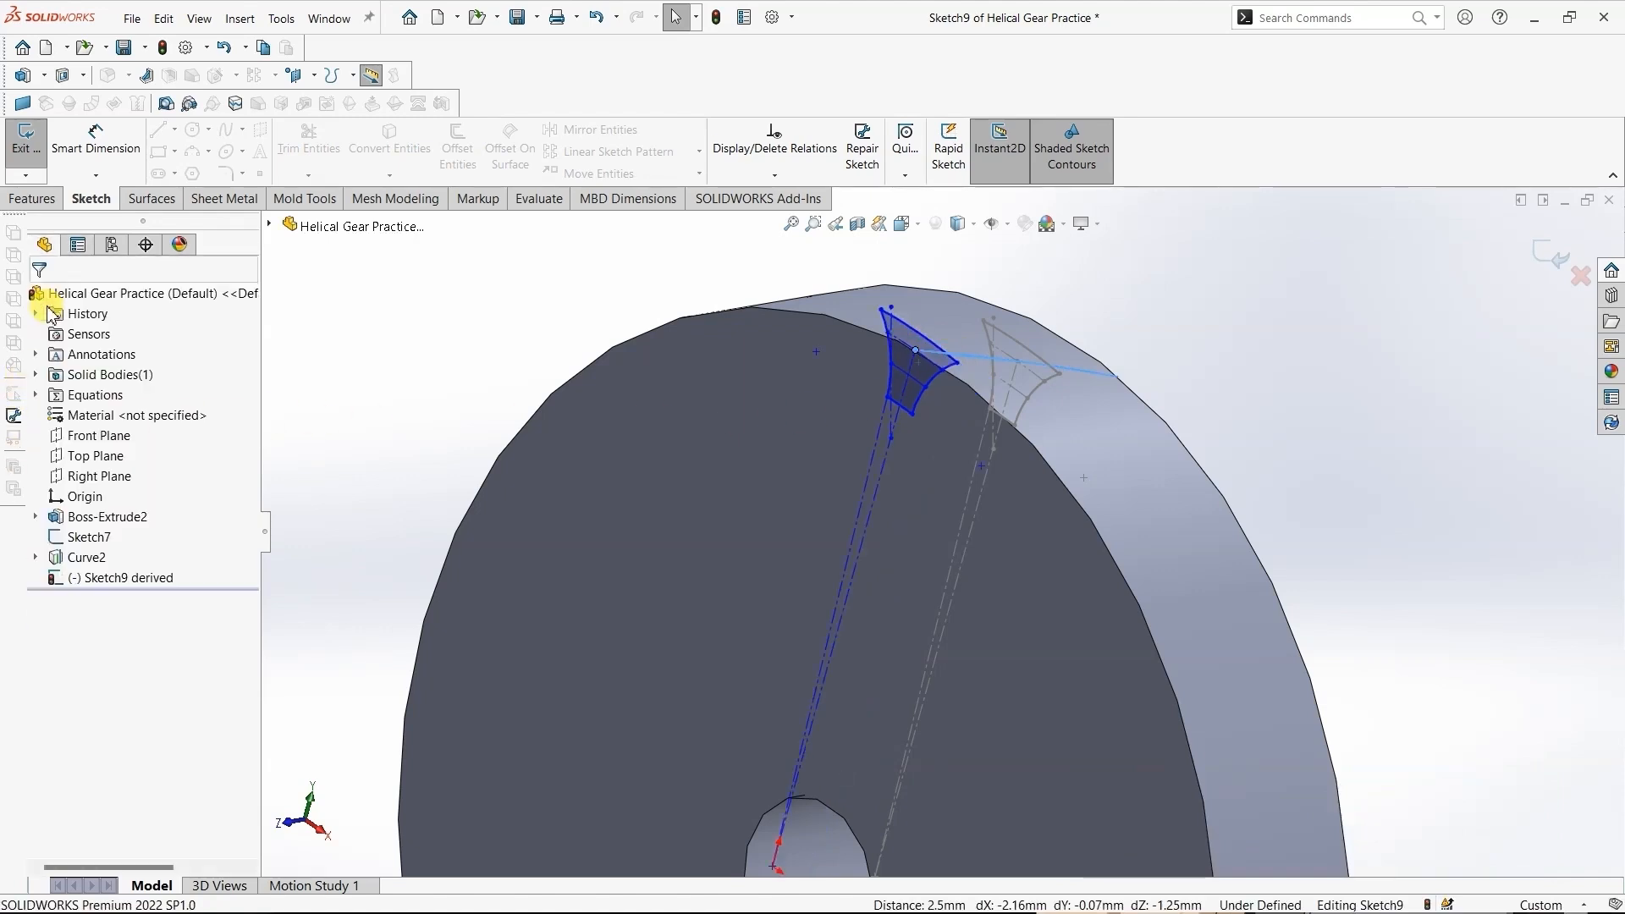
# - Fully define all entities of the front-face derived sketch with calculated relations and dimensions, and exit the sketch
pyautogui.scroll(4, 1181, 394)
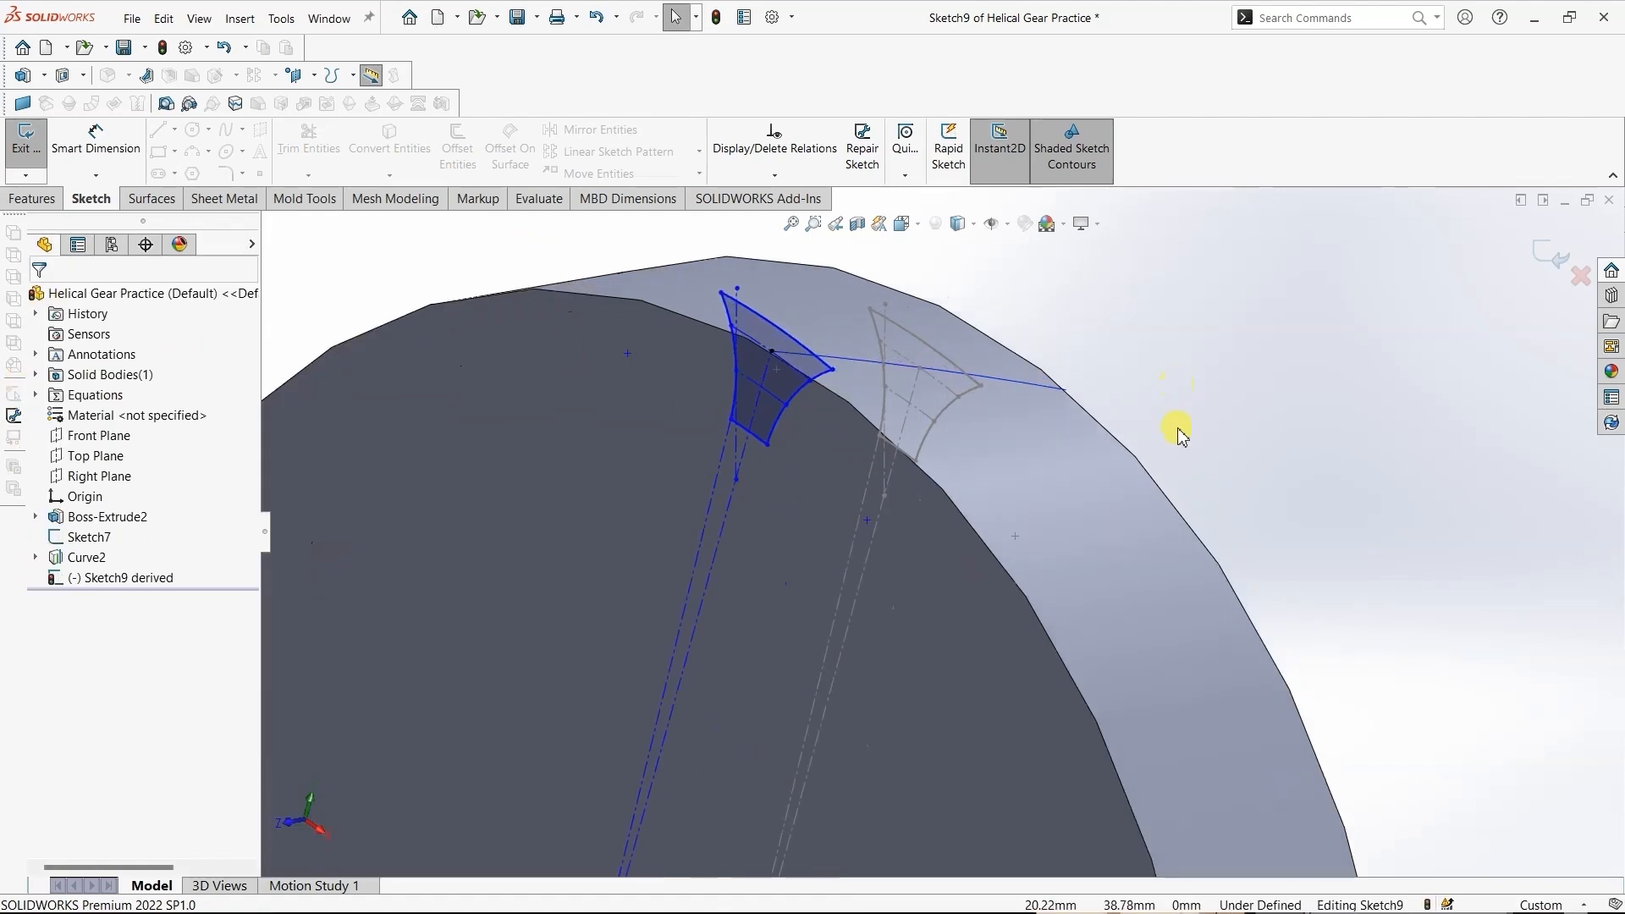
pyautogui.click(774, 178)
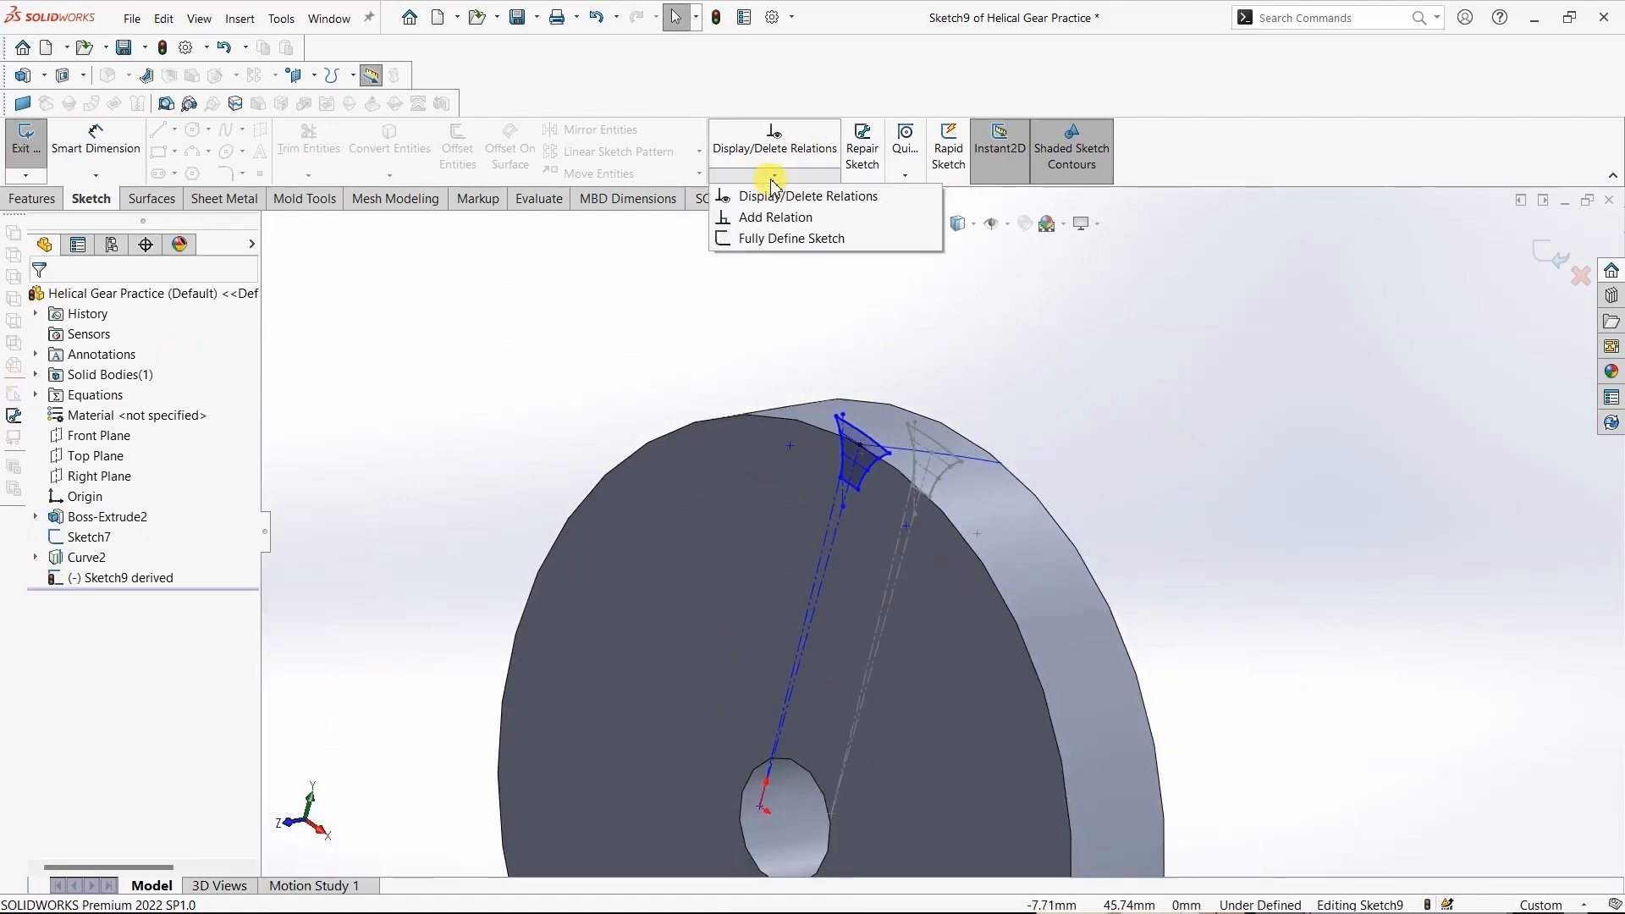
pyautogui.click(788, 238)
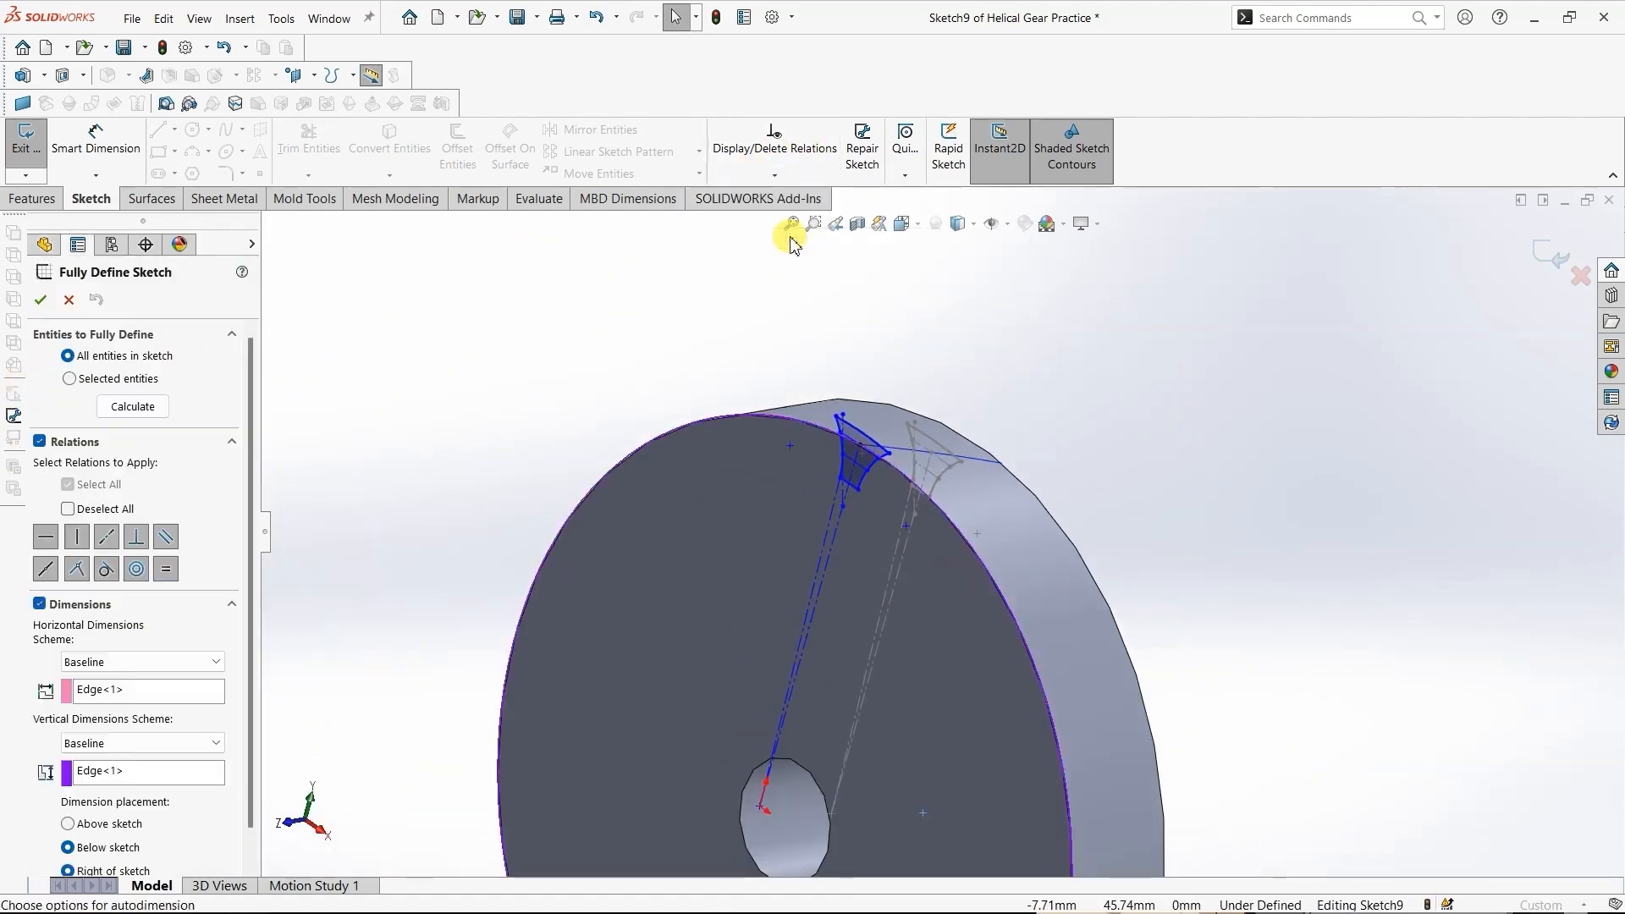
pyautogui.click(155, 408)
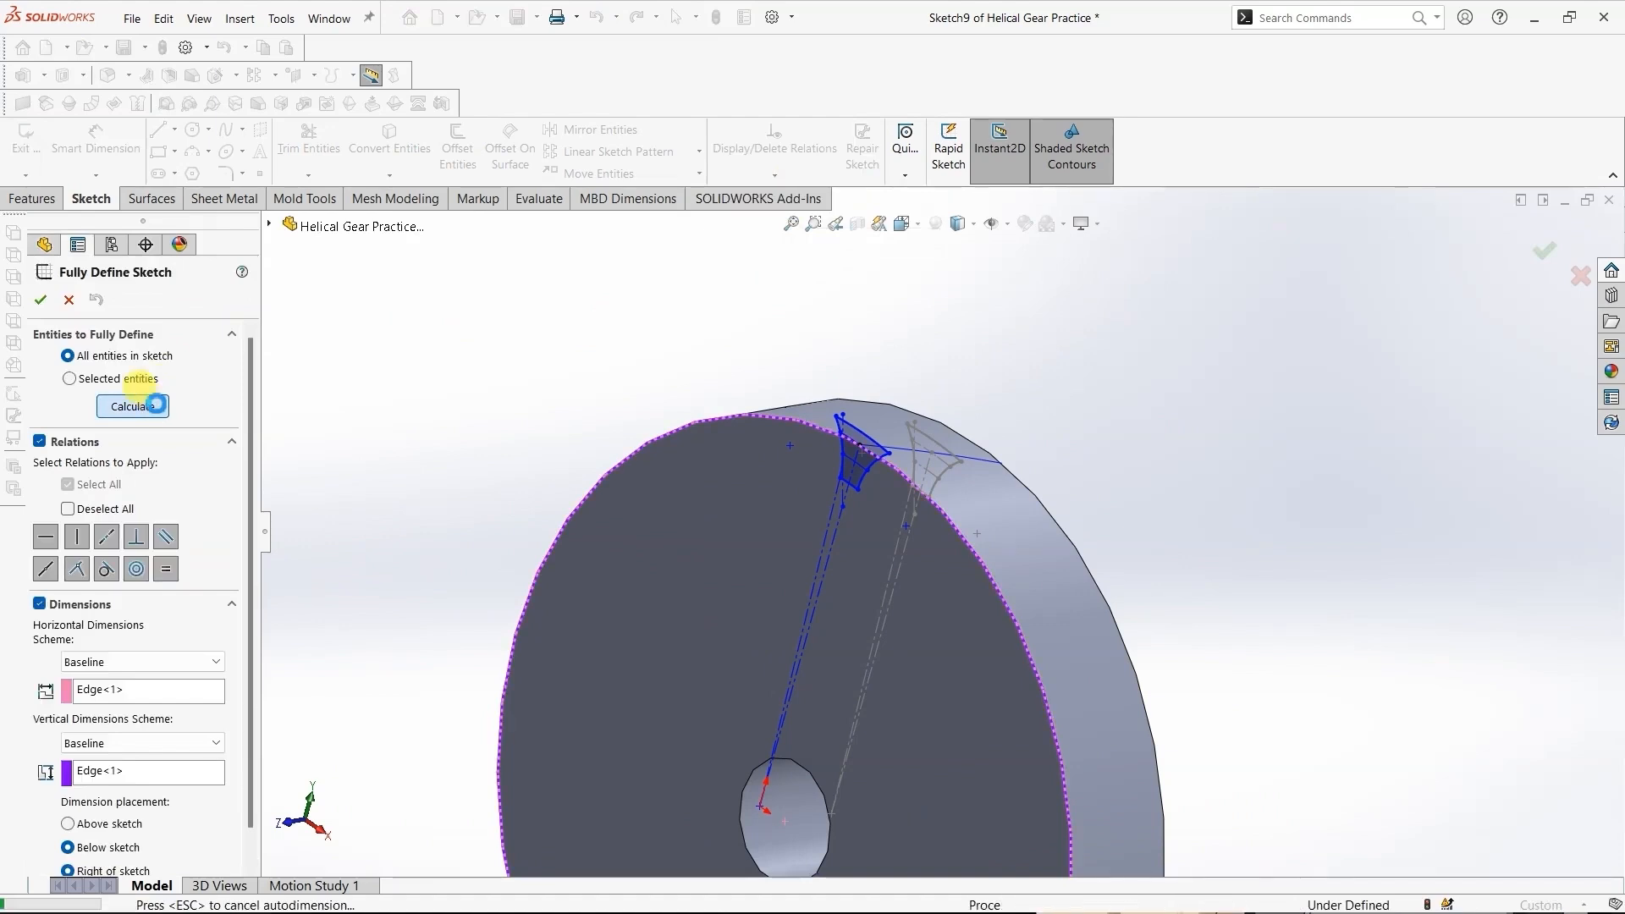
pyautogui.click(40, 300)
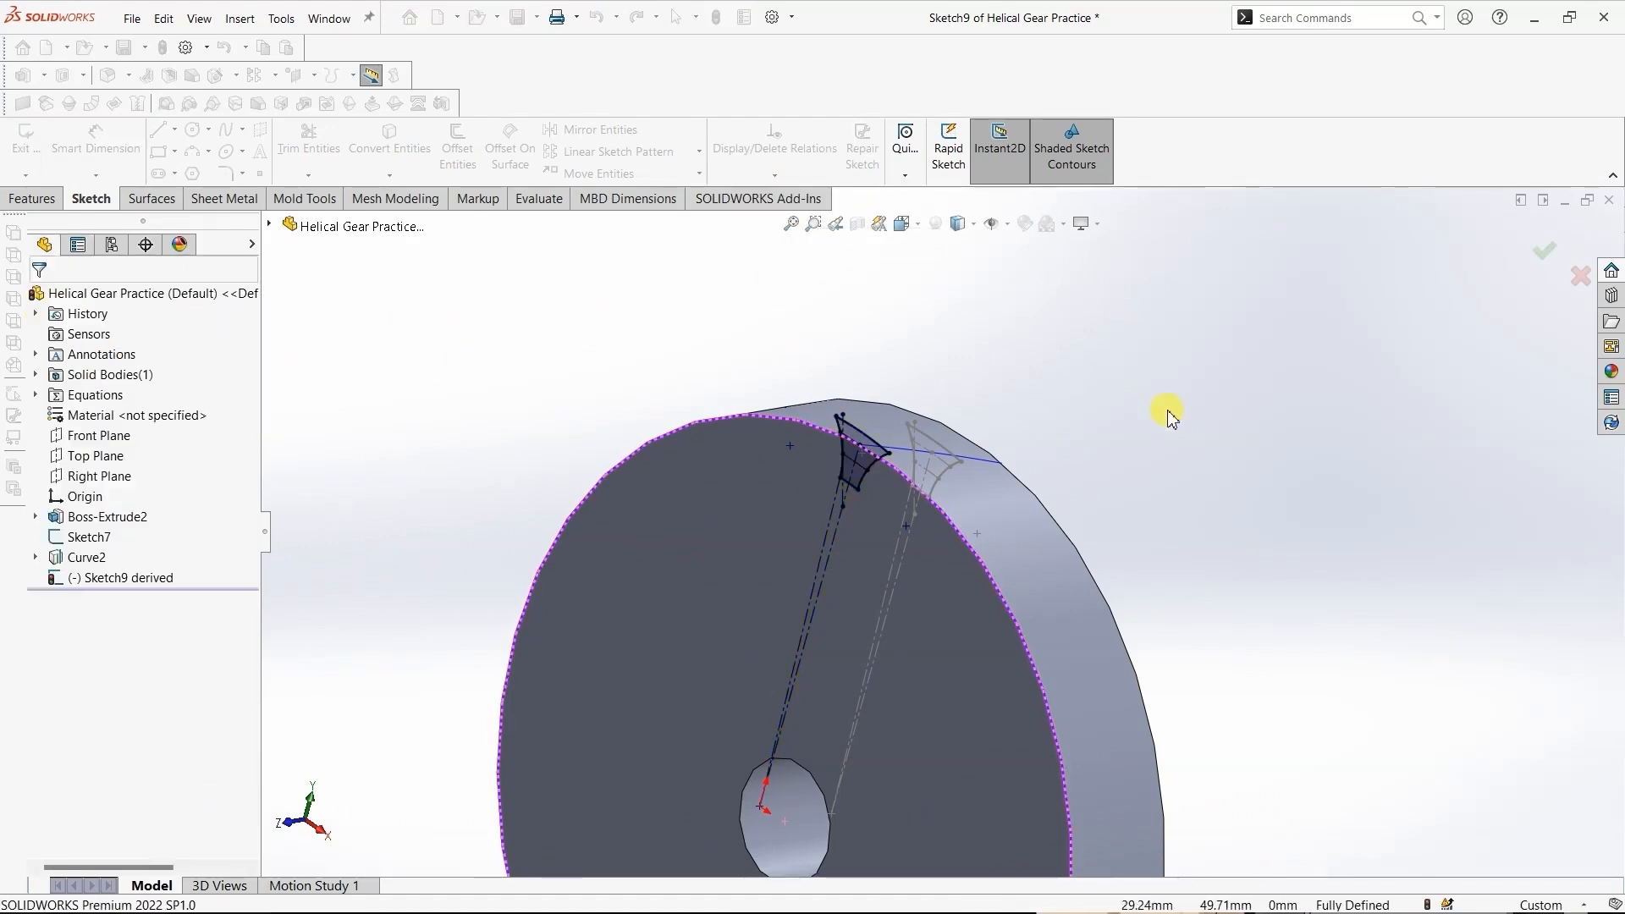
pyautogui.moveTo(1109, 451); pyautogui.dragTo(1013, 525, button='middle')
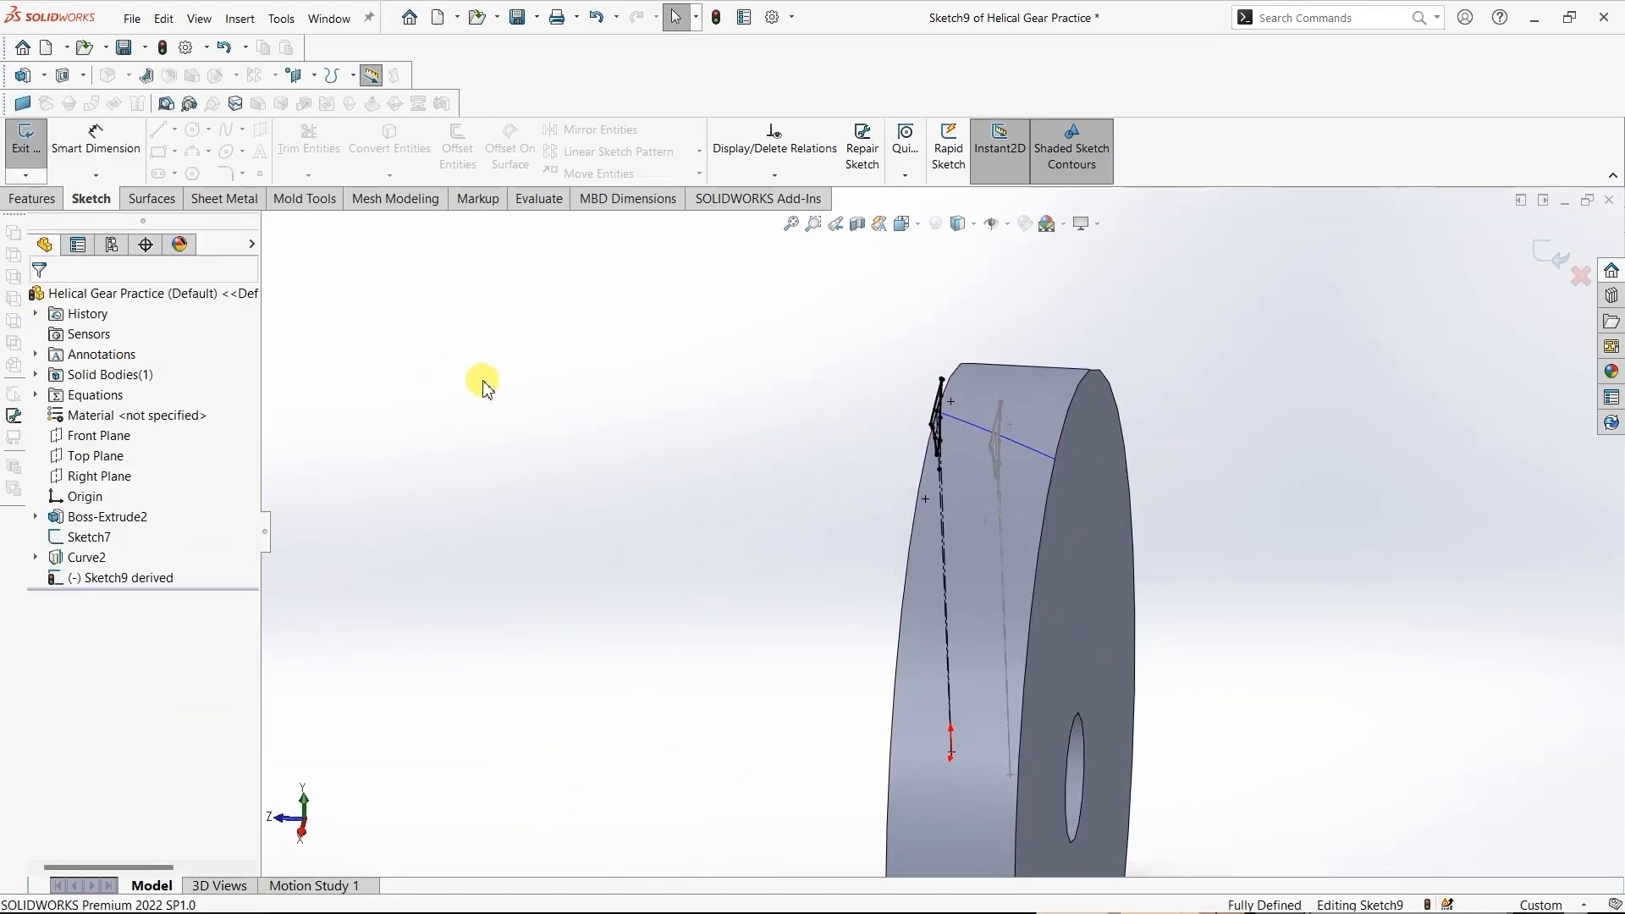
pyautogui.click(21, 149)
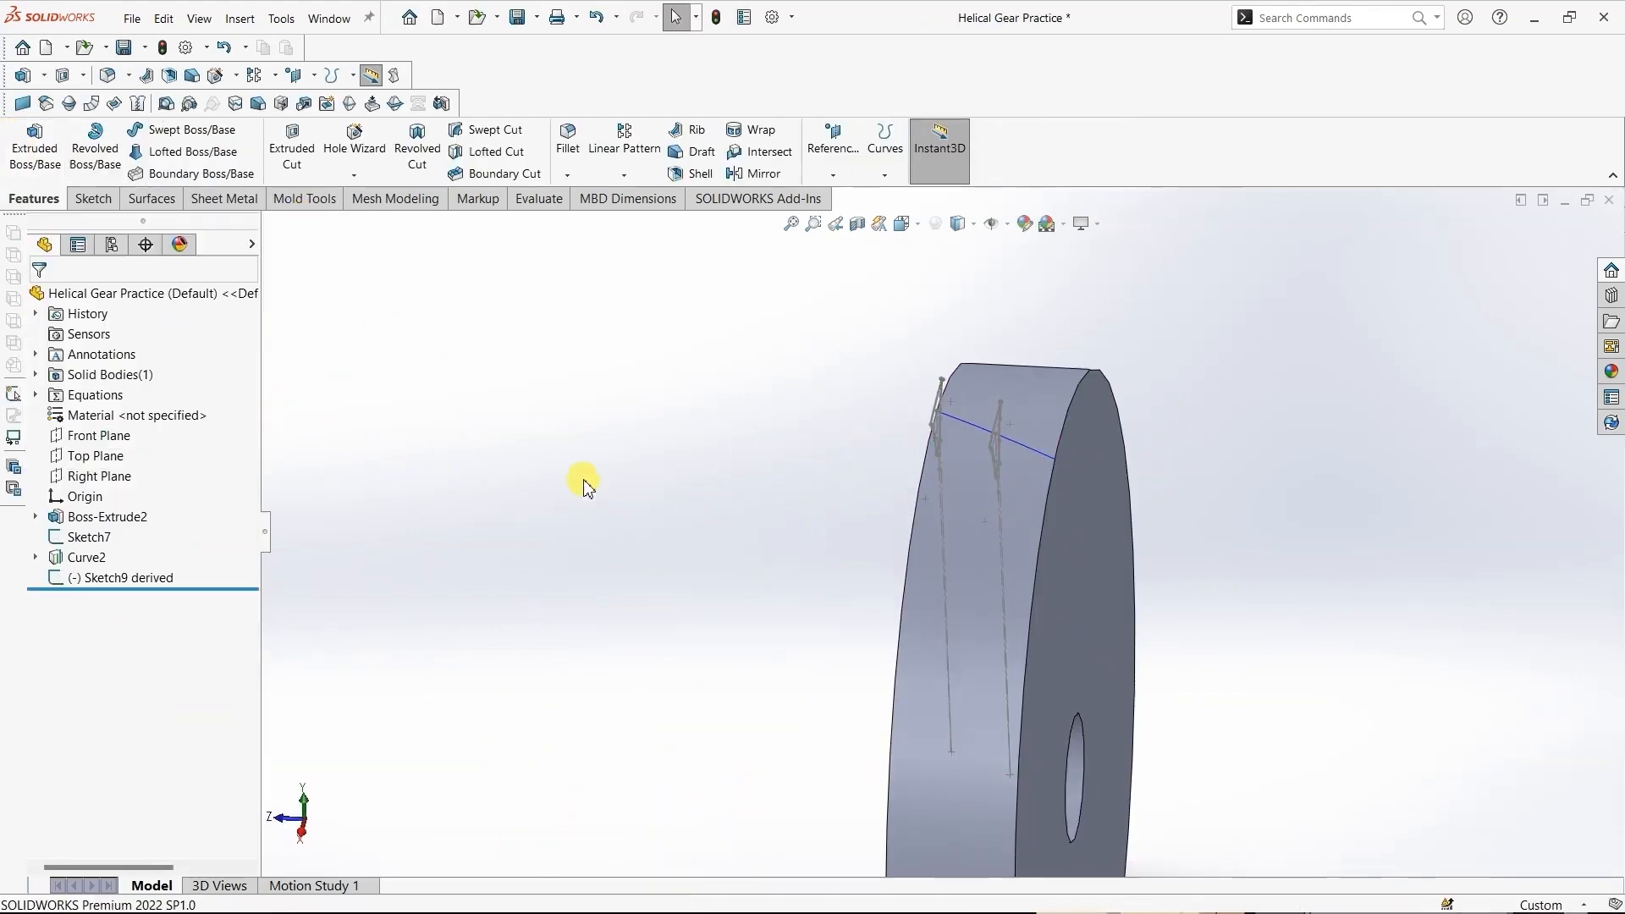
# - Create a derived sketch of Sketch7 on the gear blank's opposite face and select the upper endpoint of its centreline
pyautogui.click(90, 539)
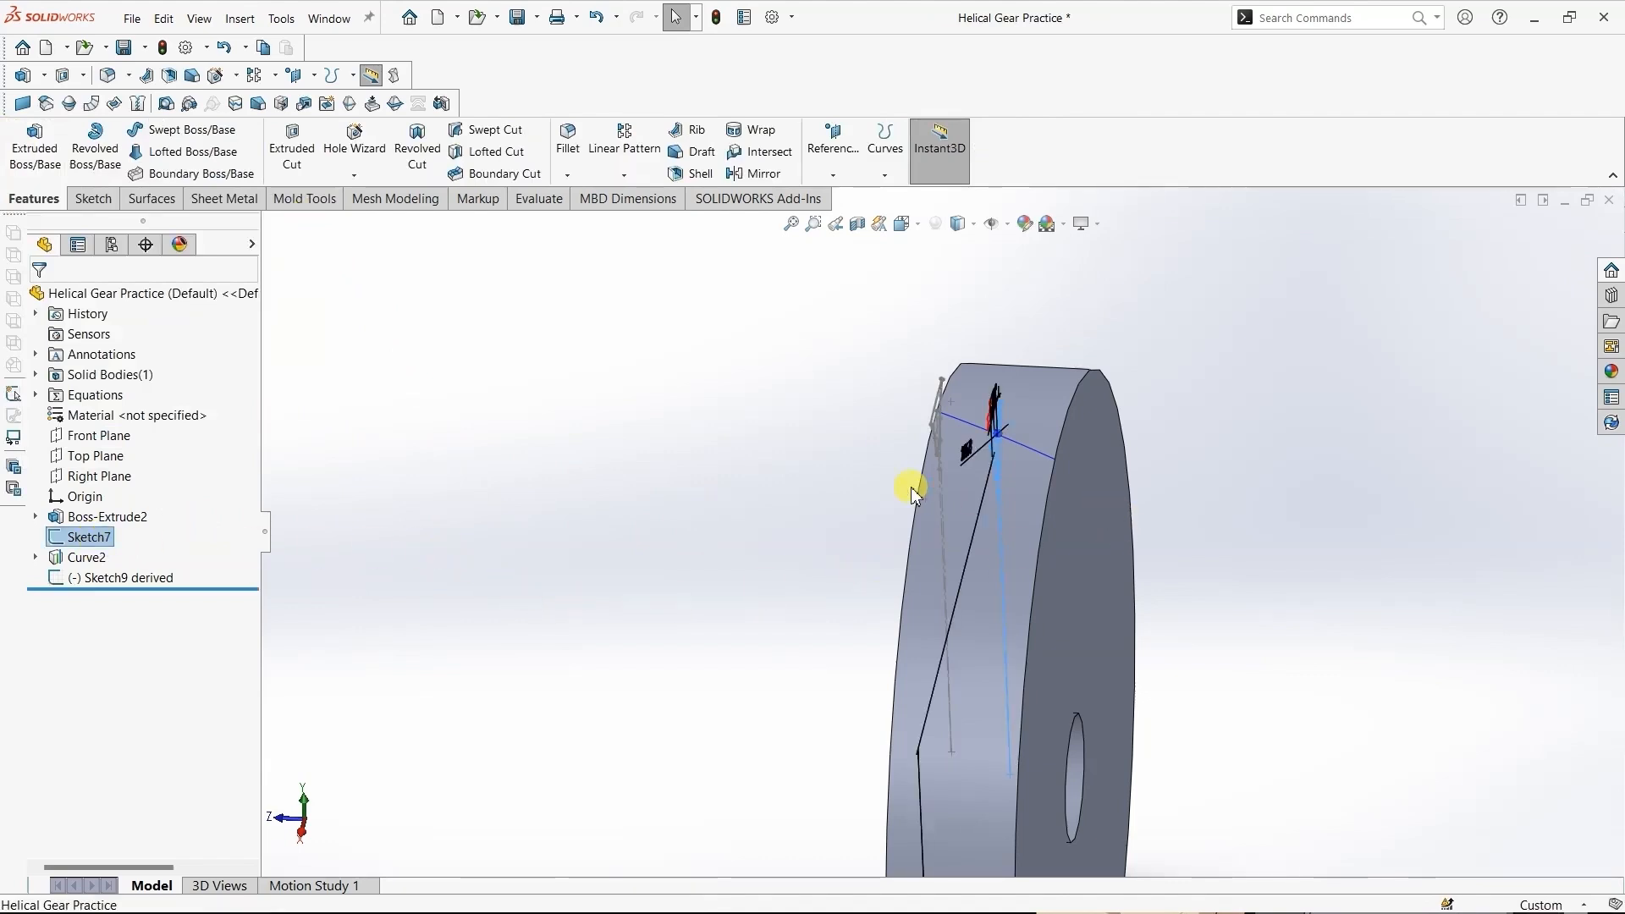
pyautogui.keyDown('ctrl'); pyautogui.click(1096, 537); pyautogui.keyUp('ctrl')
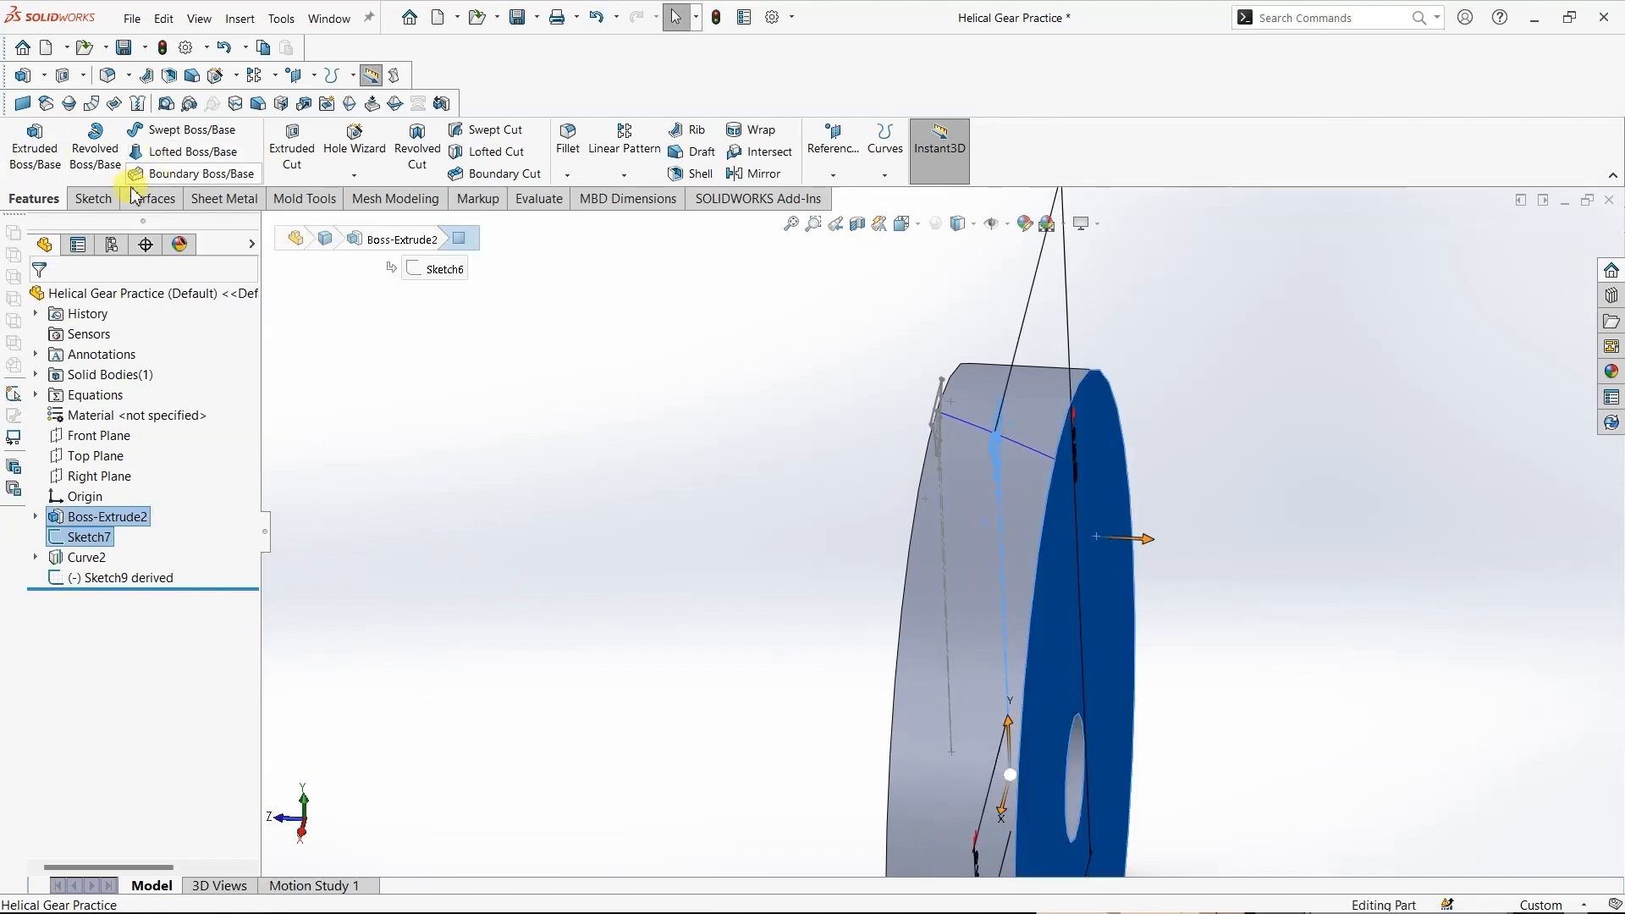
pyautogui.click(242, 22)
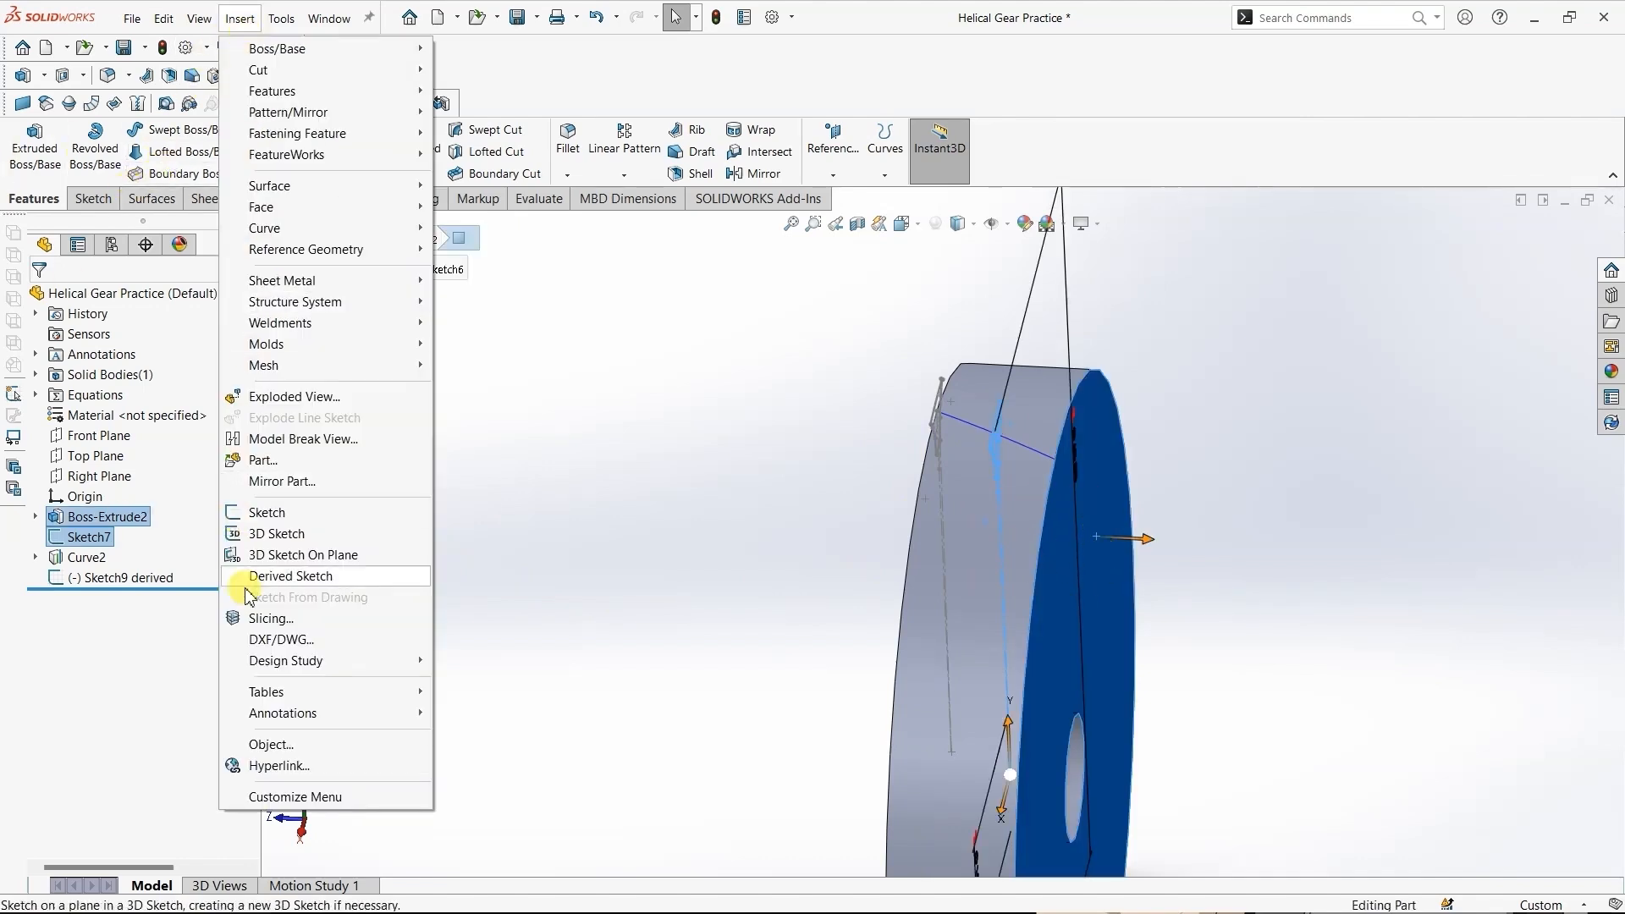
pyautogui.click(276, 576)
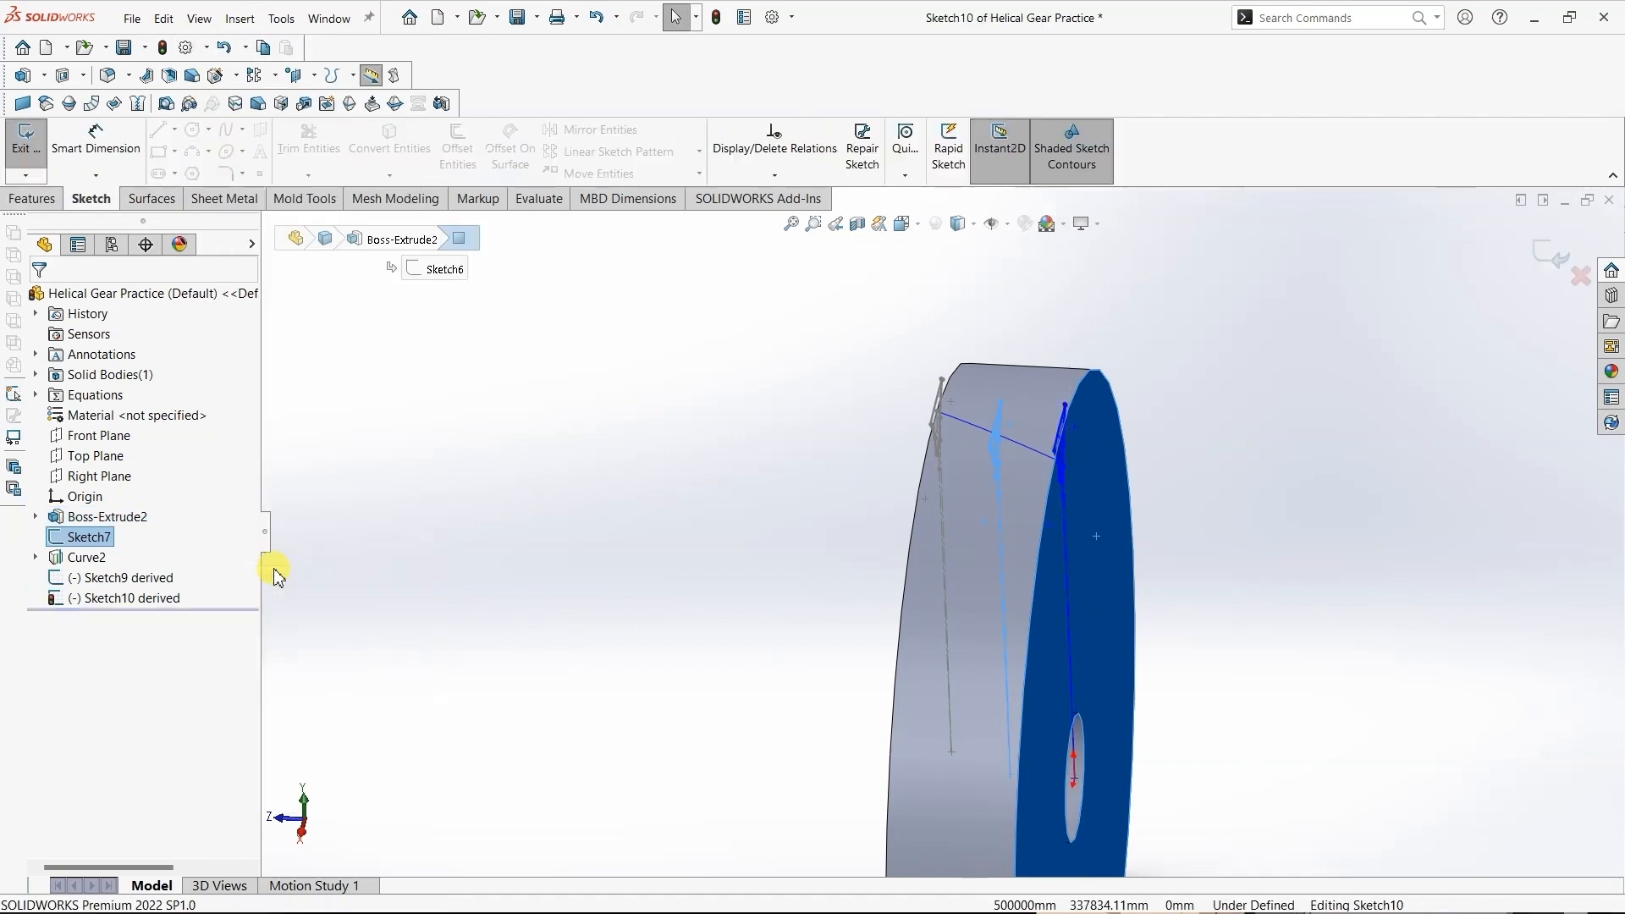
pyautogui.moveTo(860, 439); pyautogui.dragTo(796, 505, button='middle')
pyautogui.click(795, 505)
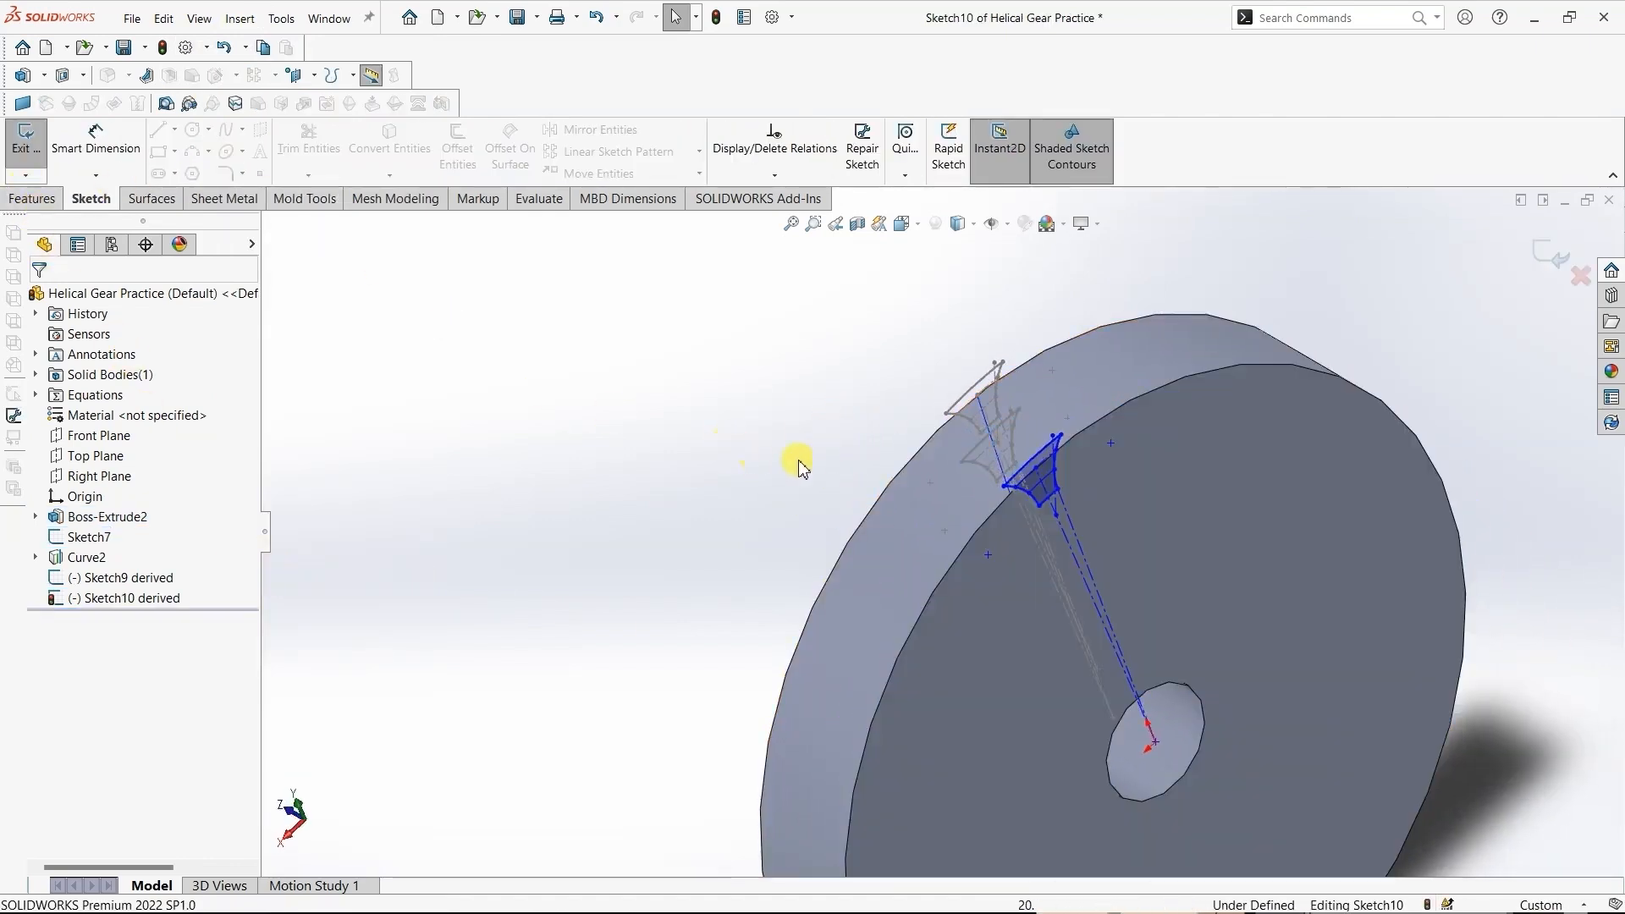
pyautogui.click(1037, 469)
pyautogui.keyDown('ctrl'); pyautogui.click(1003, 471); pyautogui.keyUp('ctrl')
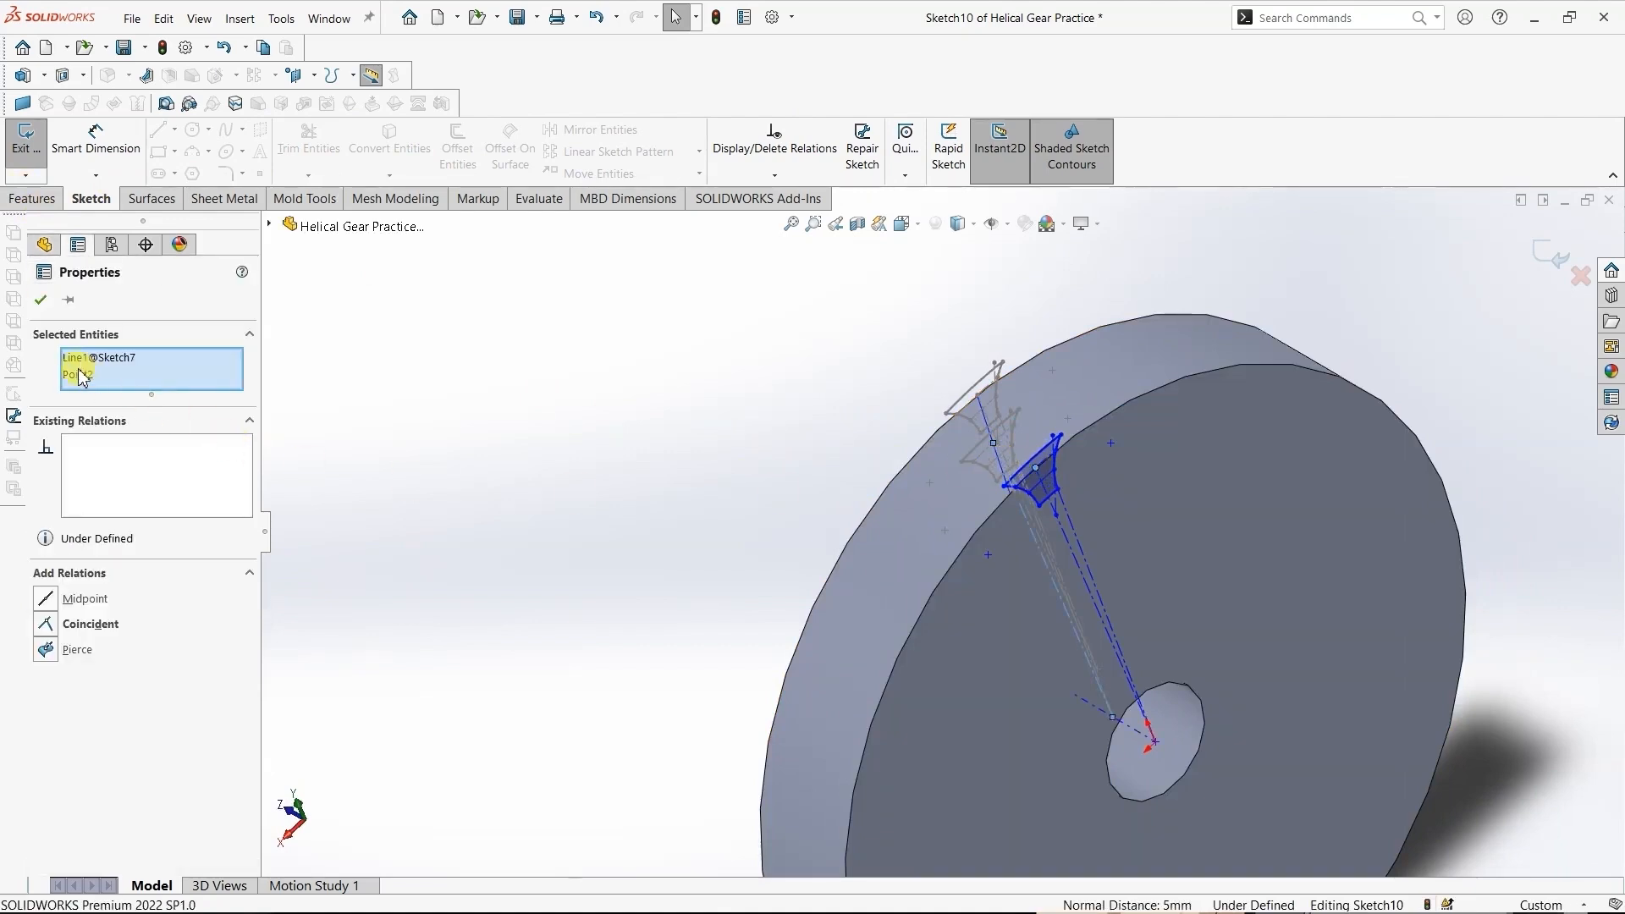
pyautogui.click(106, 360)
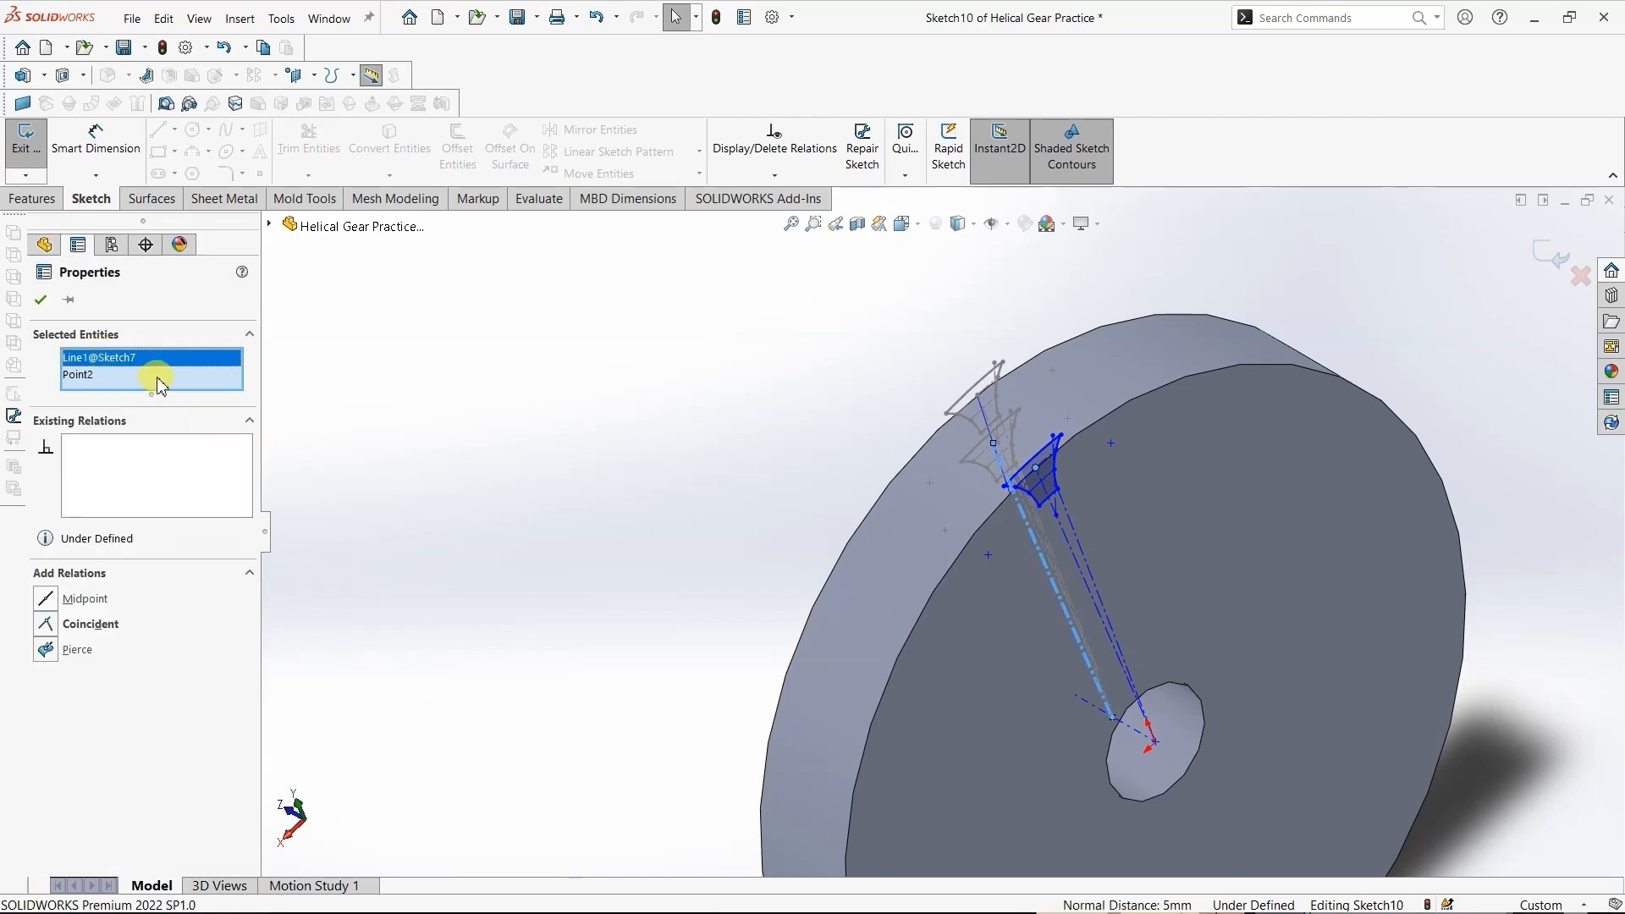
pyautogui.rightClick(128, 357)
pyautogui.click(145, 386)
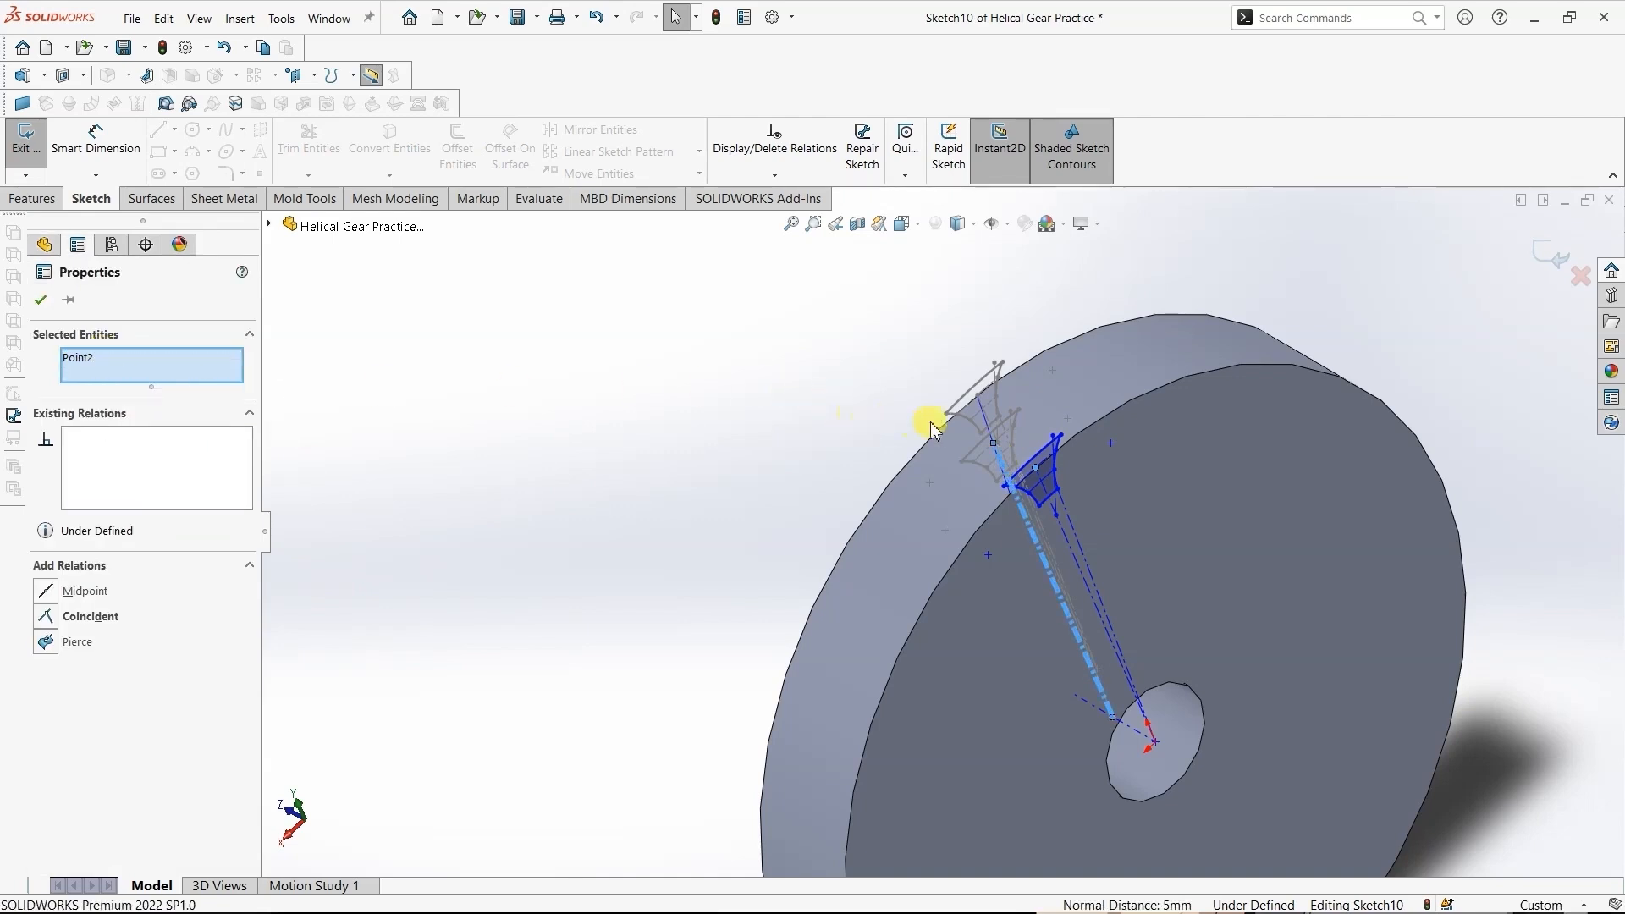
pyautogui.click(989, 430)
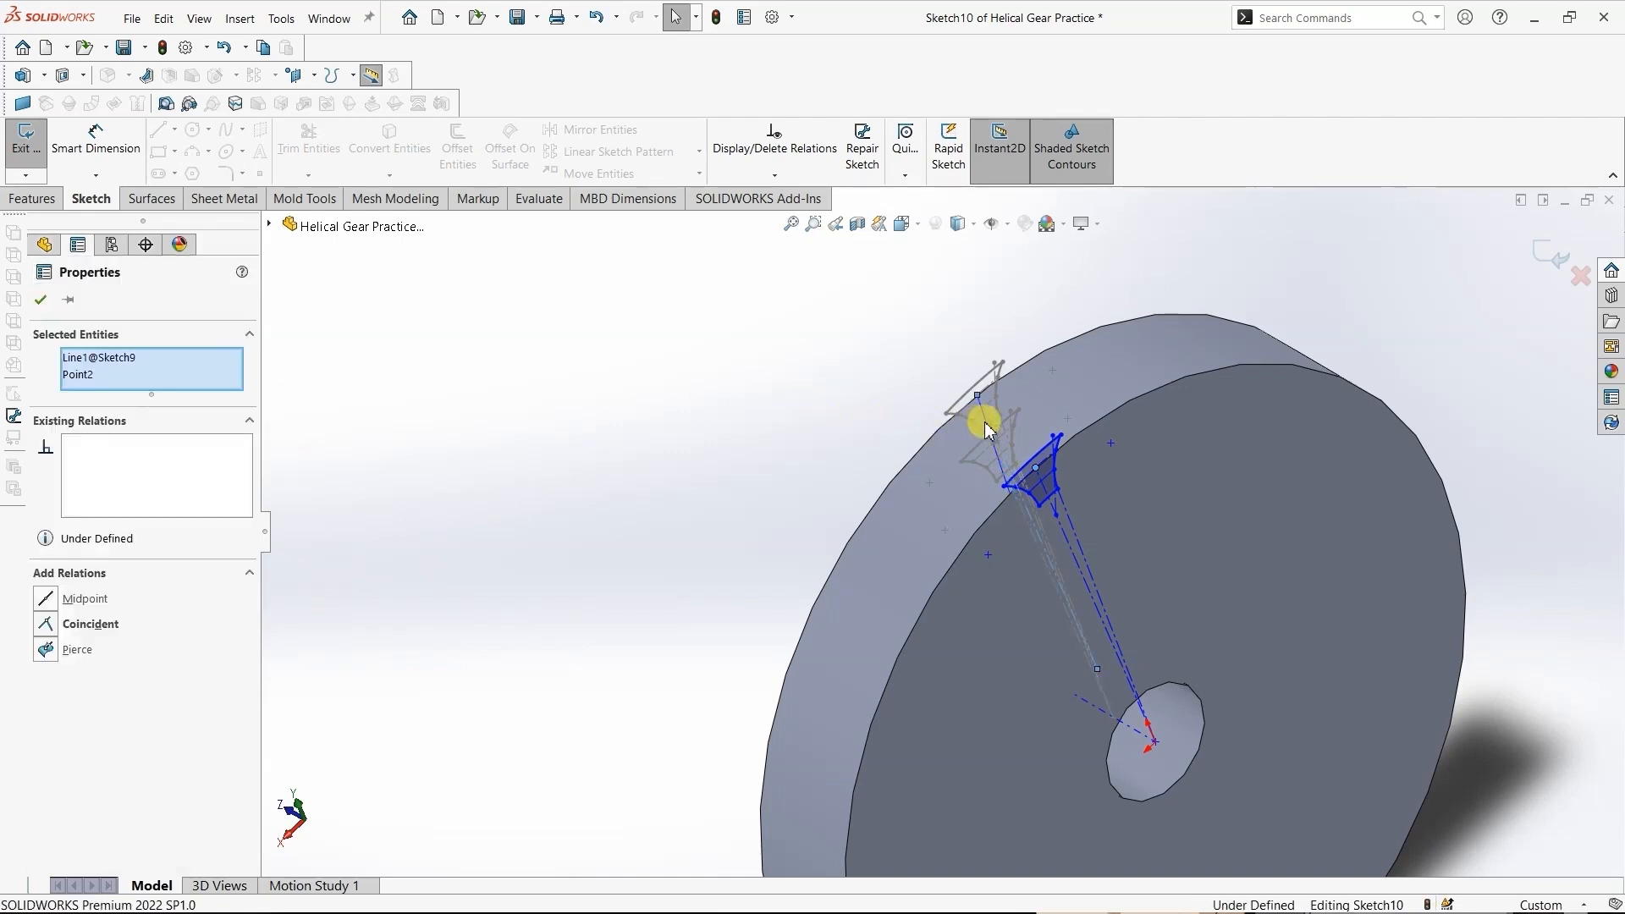
pyautogui.click(121, 358)
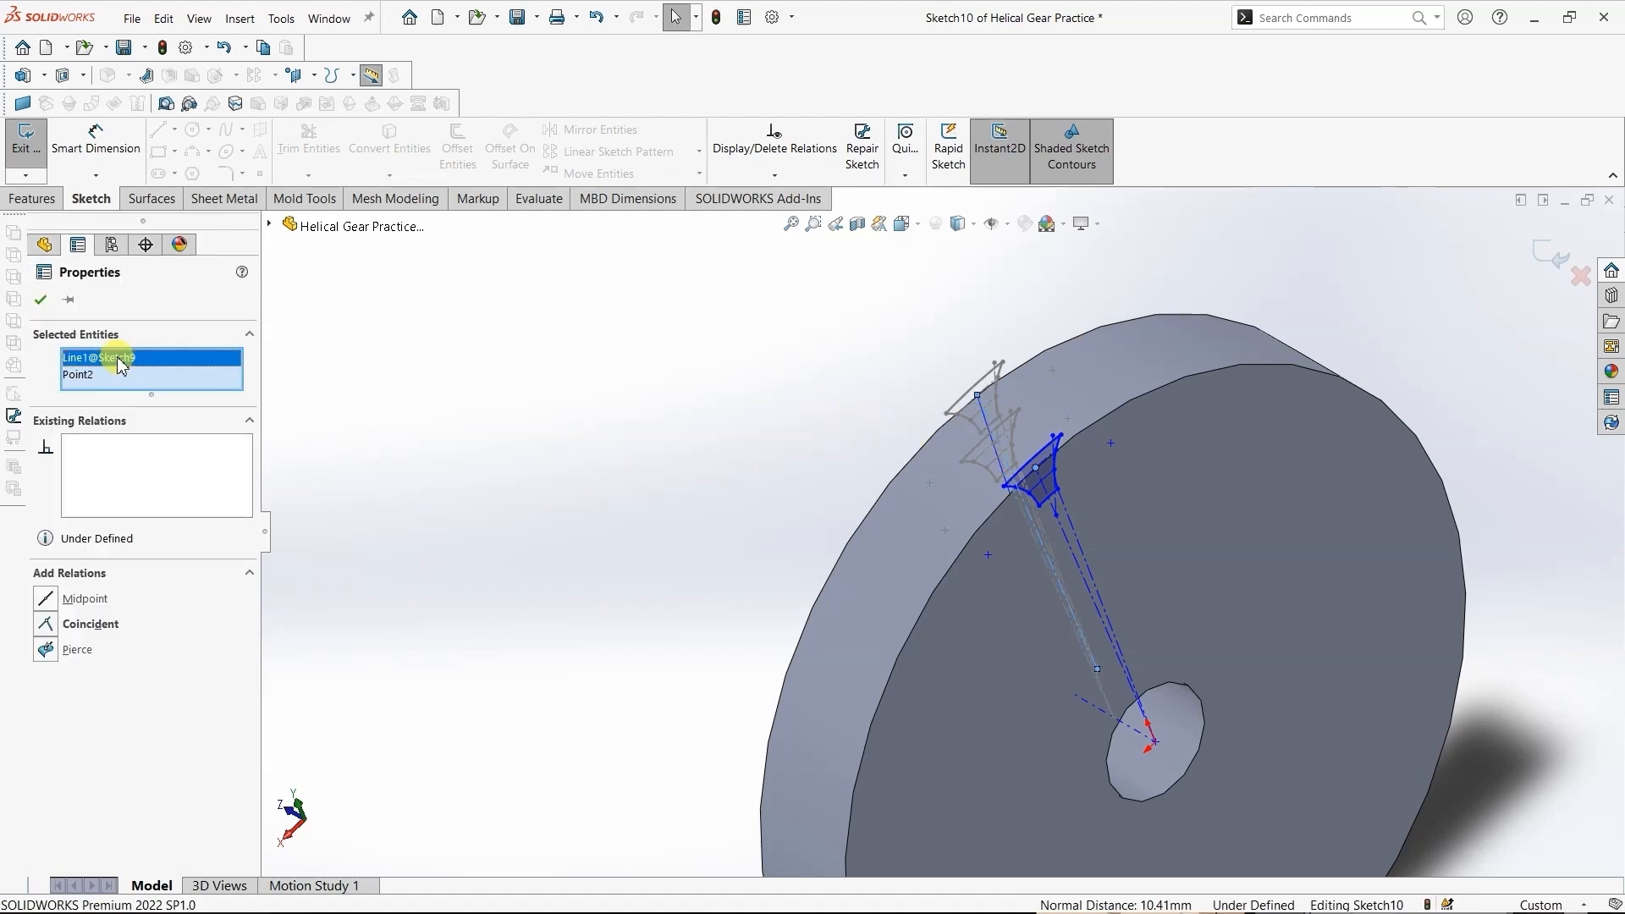
pyautogui.rightClick(172, 386)
pyautogui.click(163, 396)
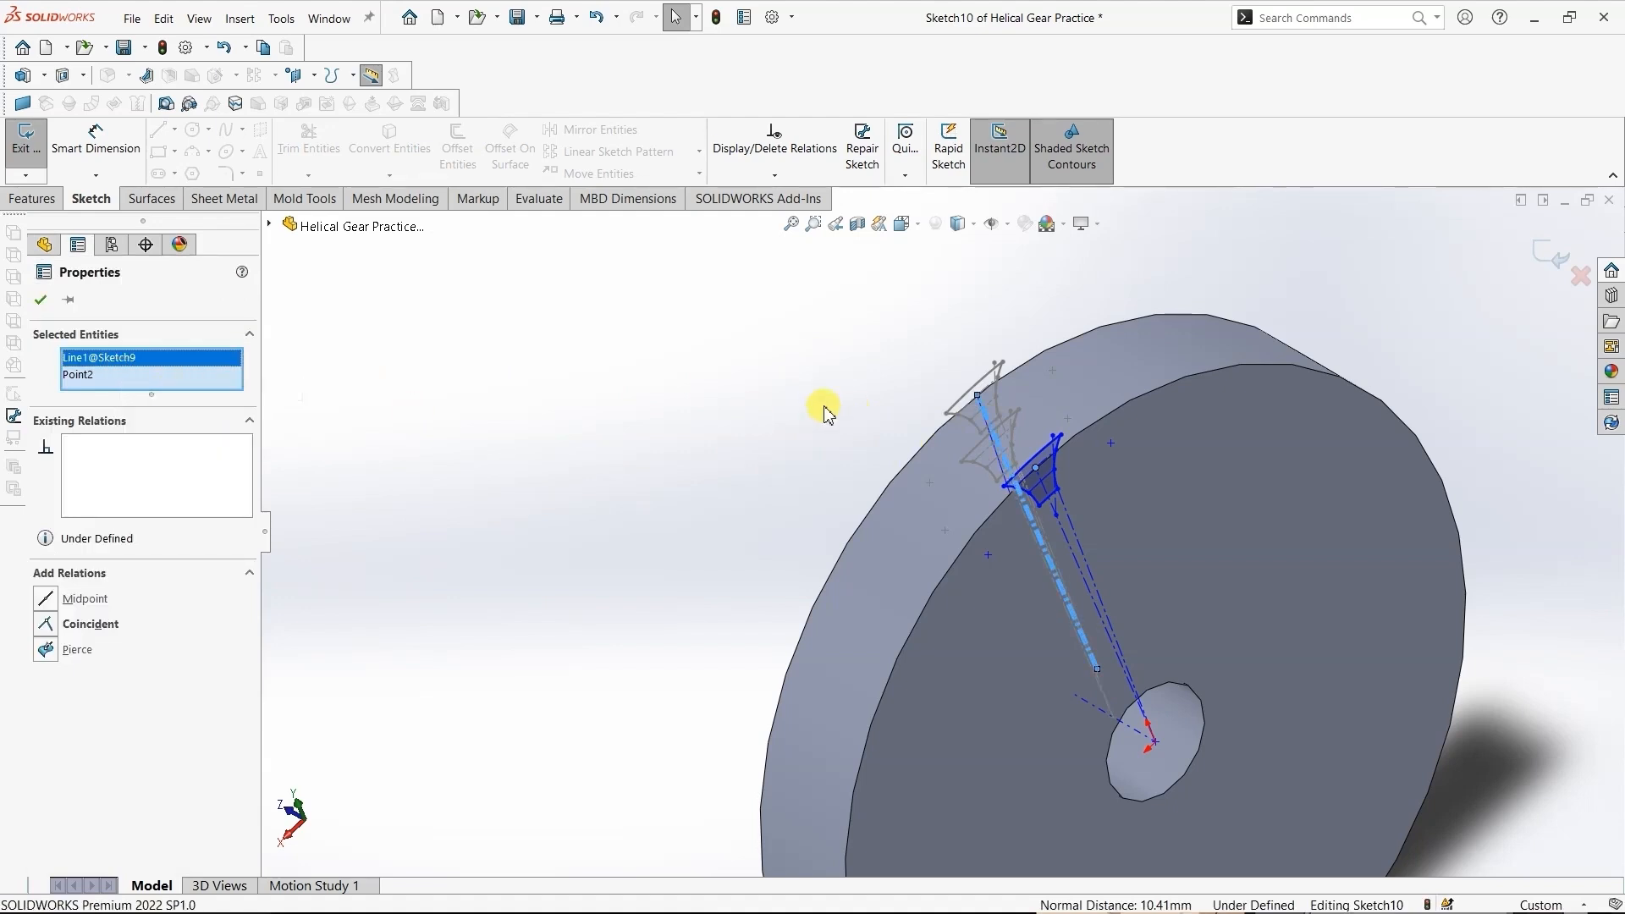
# - Add a pierce relation between the selected centreline endpoint and the projected curve on the gear's outer face
pyautogui.moveTo(834, 432); pyautogui.dragTo(900, 471, button='middle')
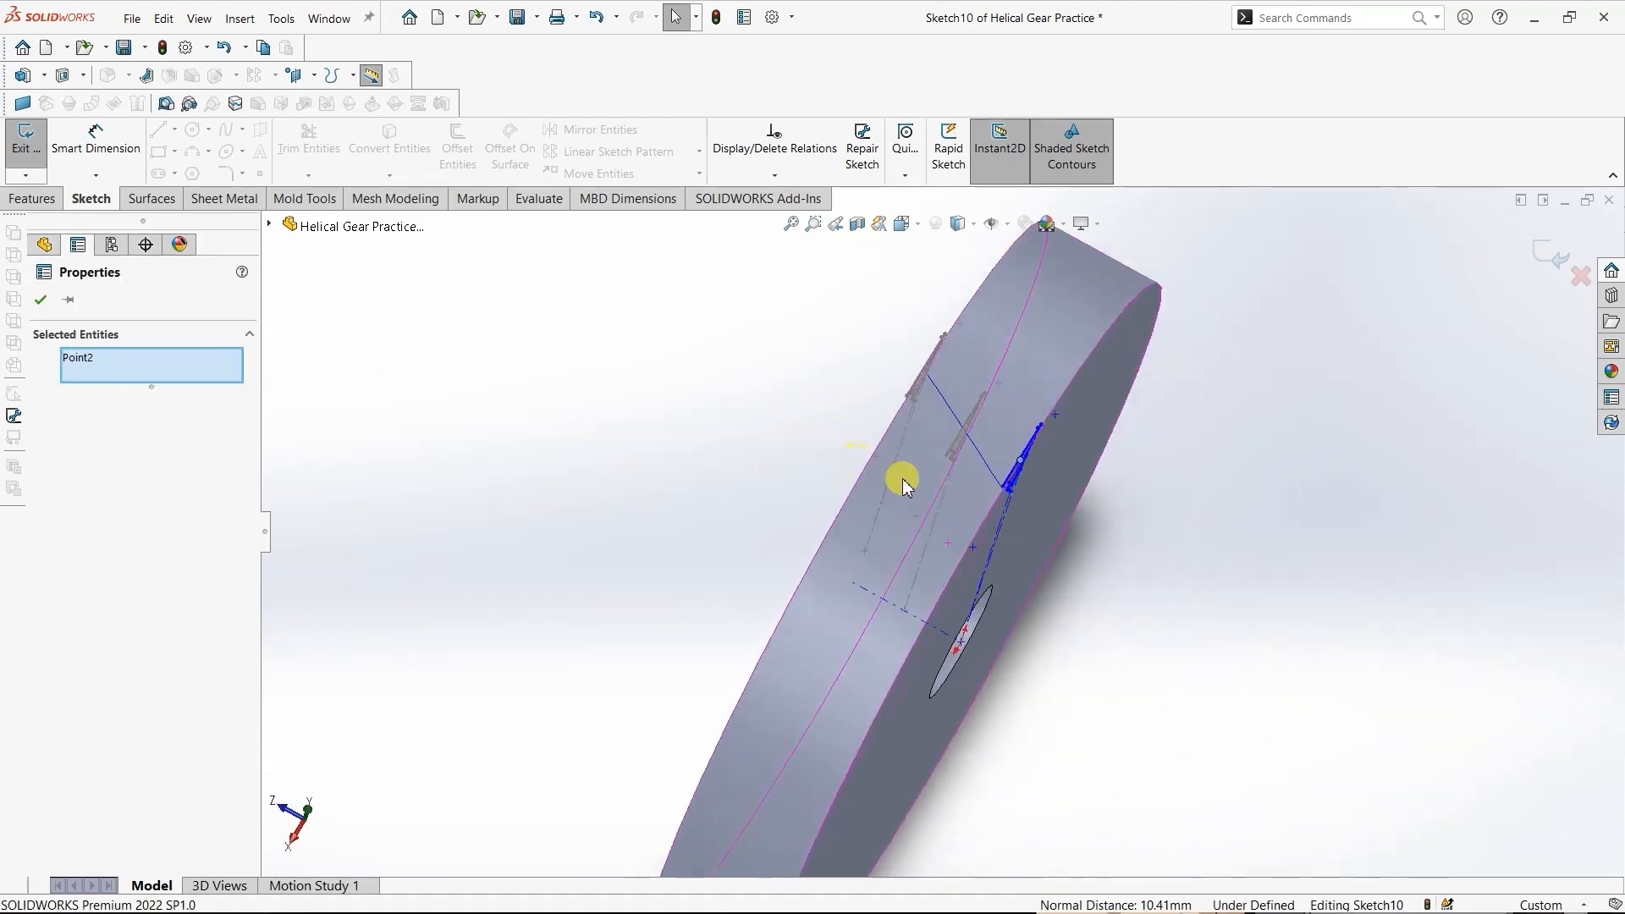
pyautogui.click(988, 466)
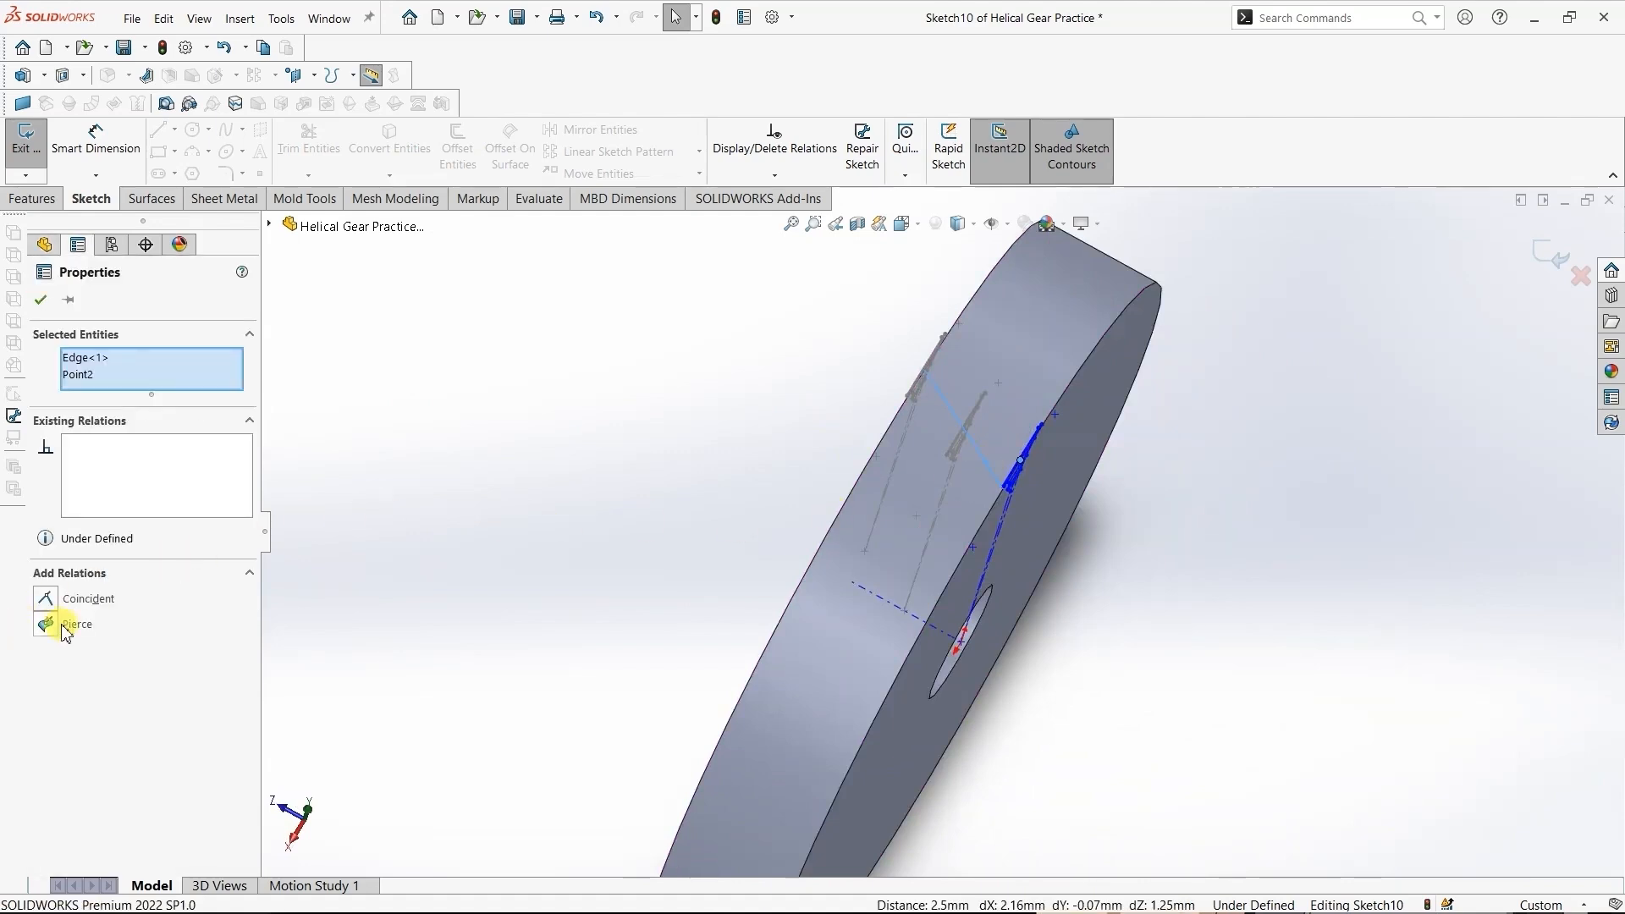
pyautogui.click(47, 625)
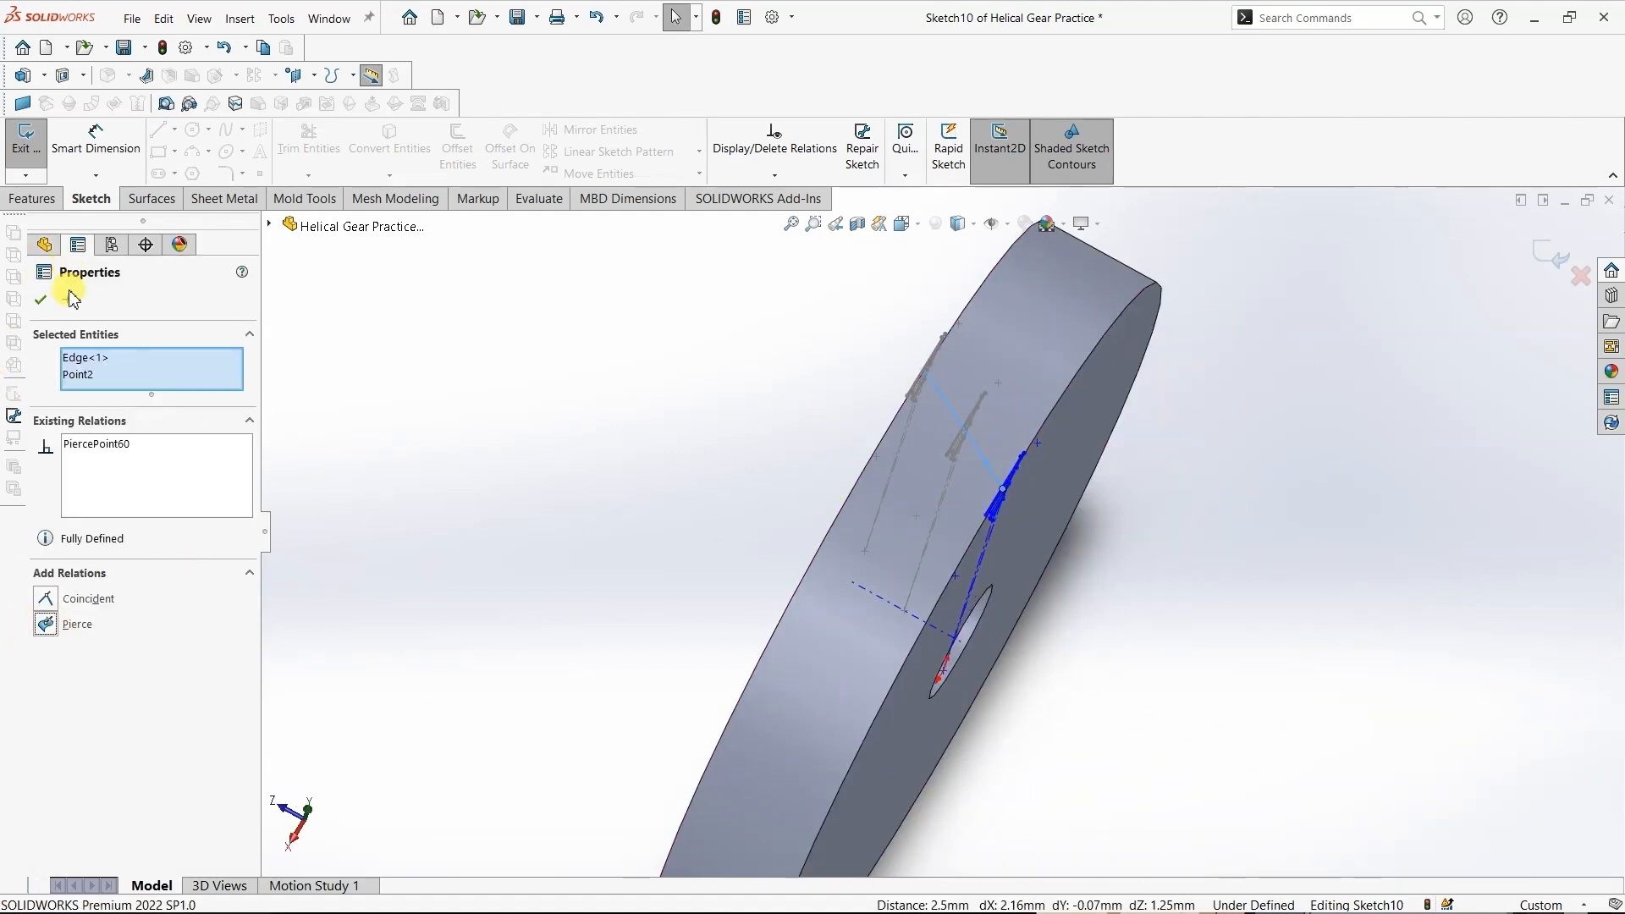
# - Fully define all entities of the derived sketch on the opposite face with calculated relations and dimensions, and exit the sketch
pyautogui.click(40, 300)
pyautogui.click(775, 174)
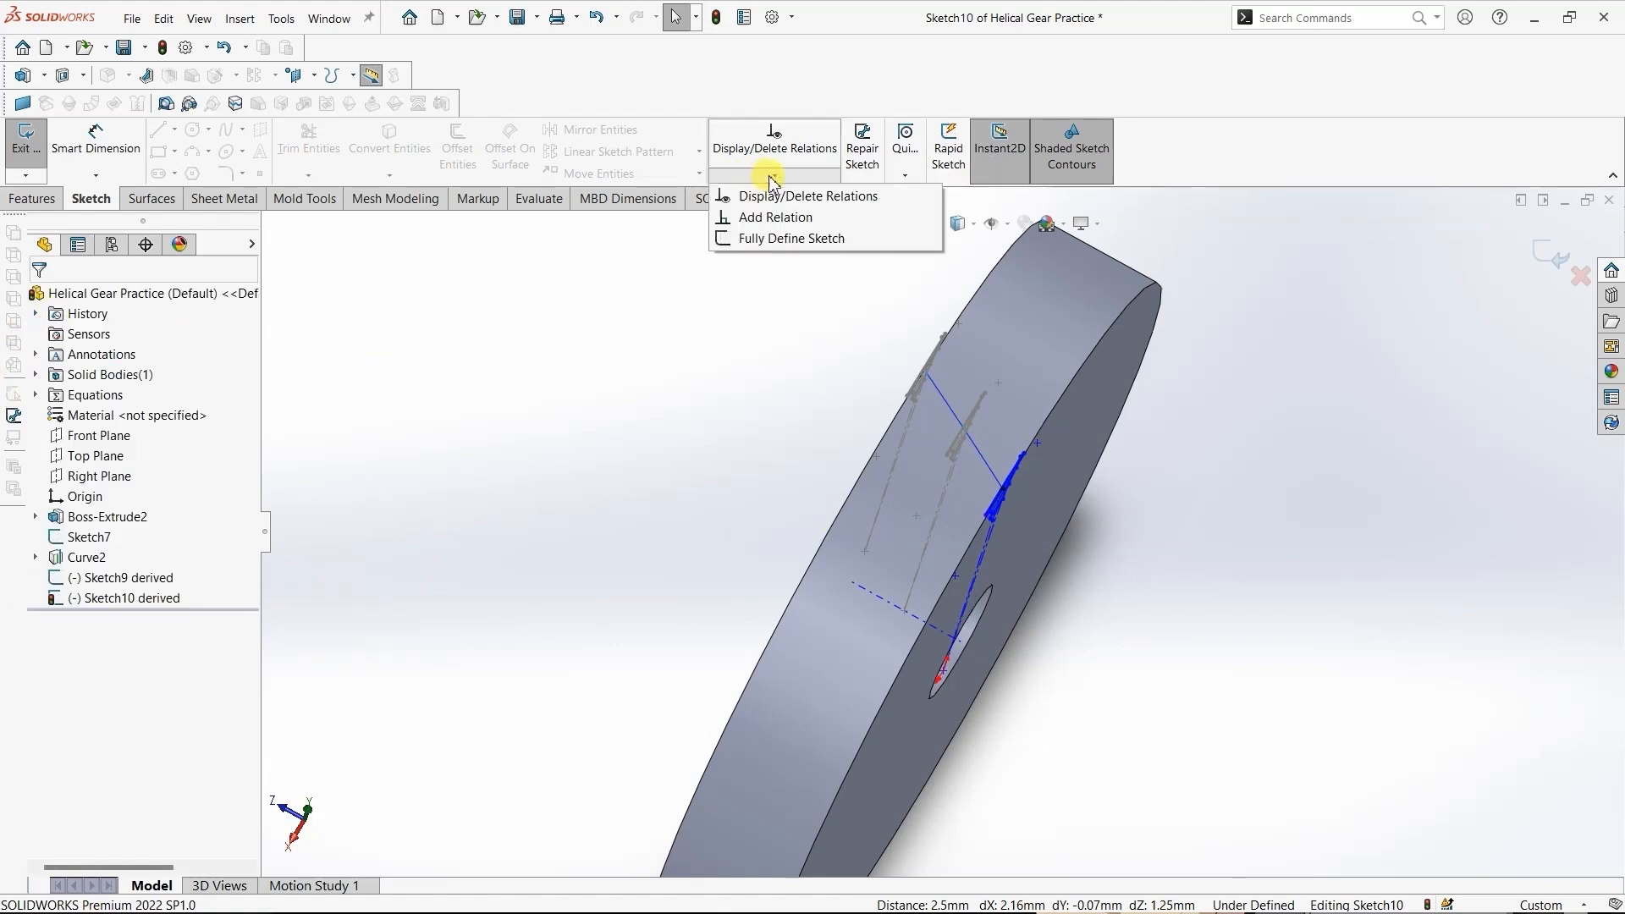
pyautogui.click(794, 240)
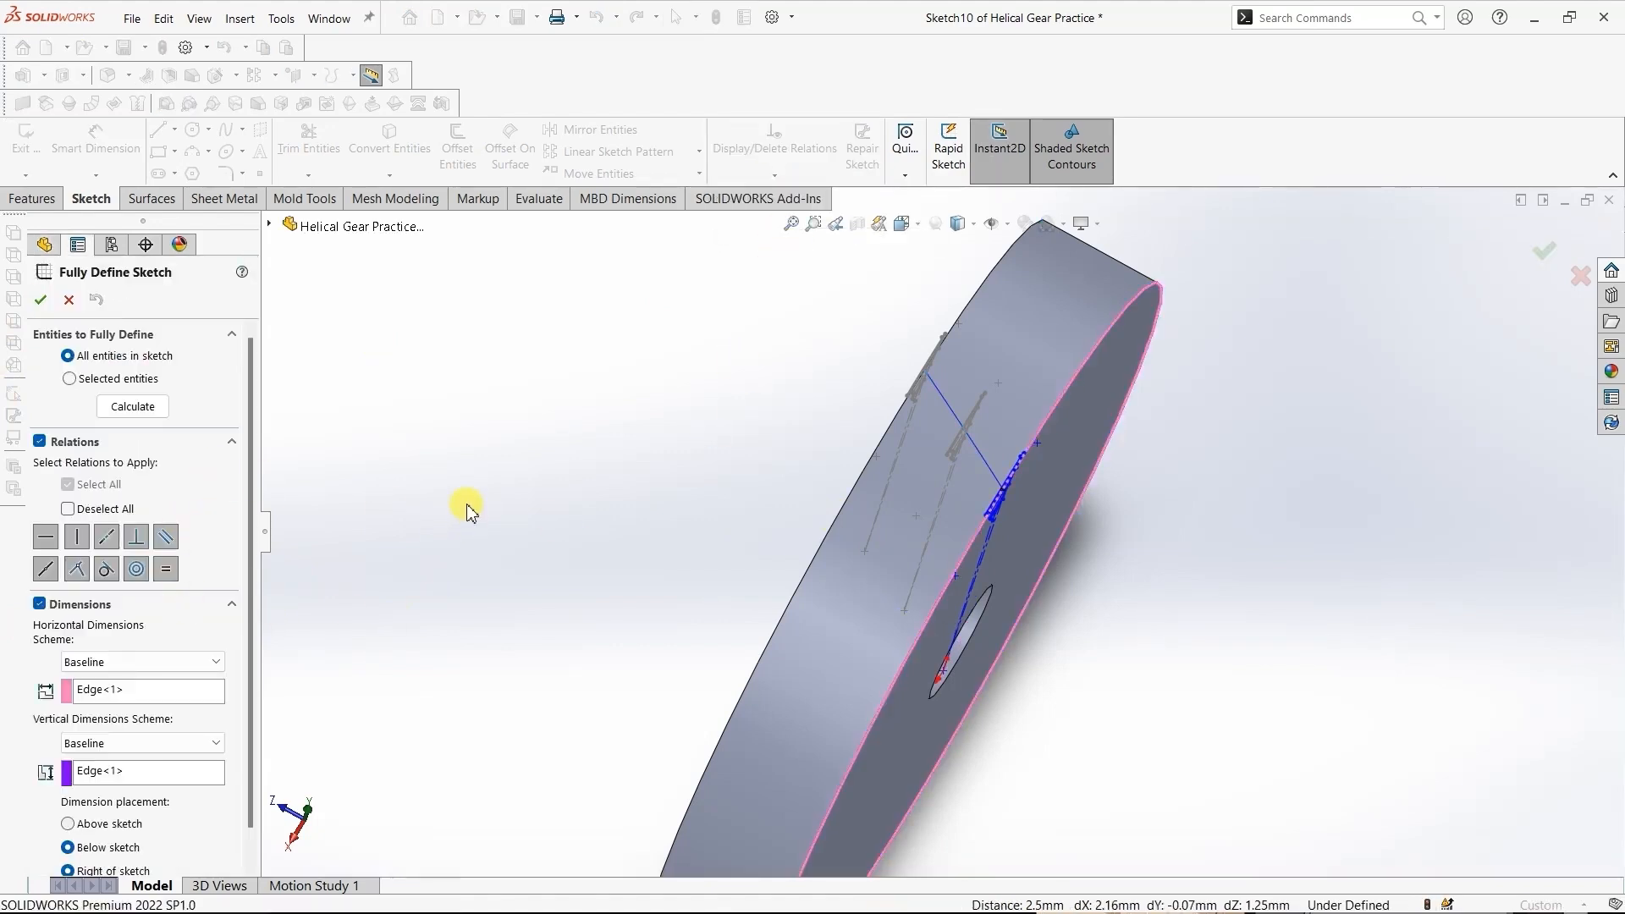
pyautogui.click(136, 409)
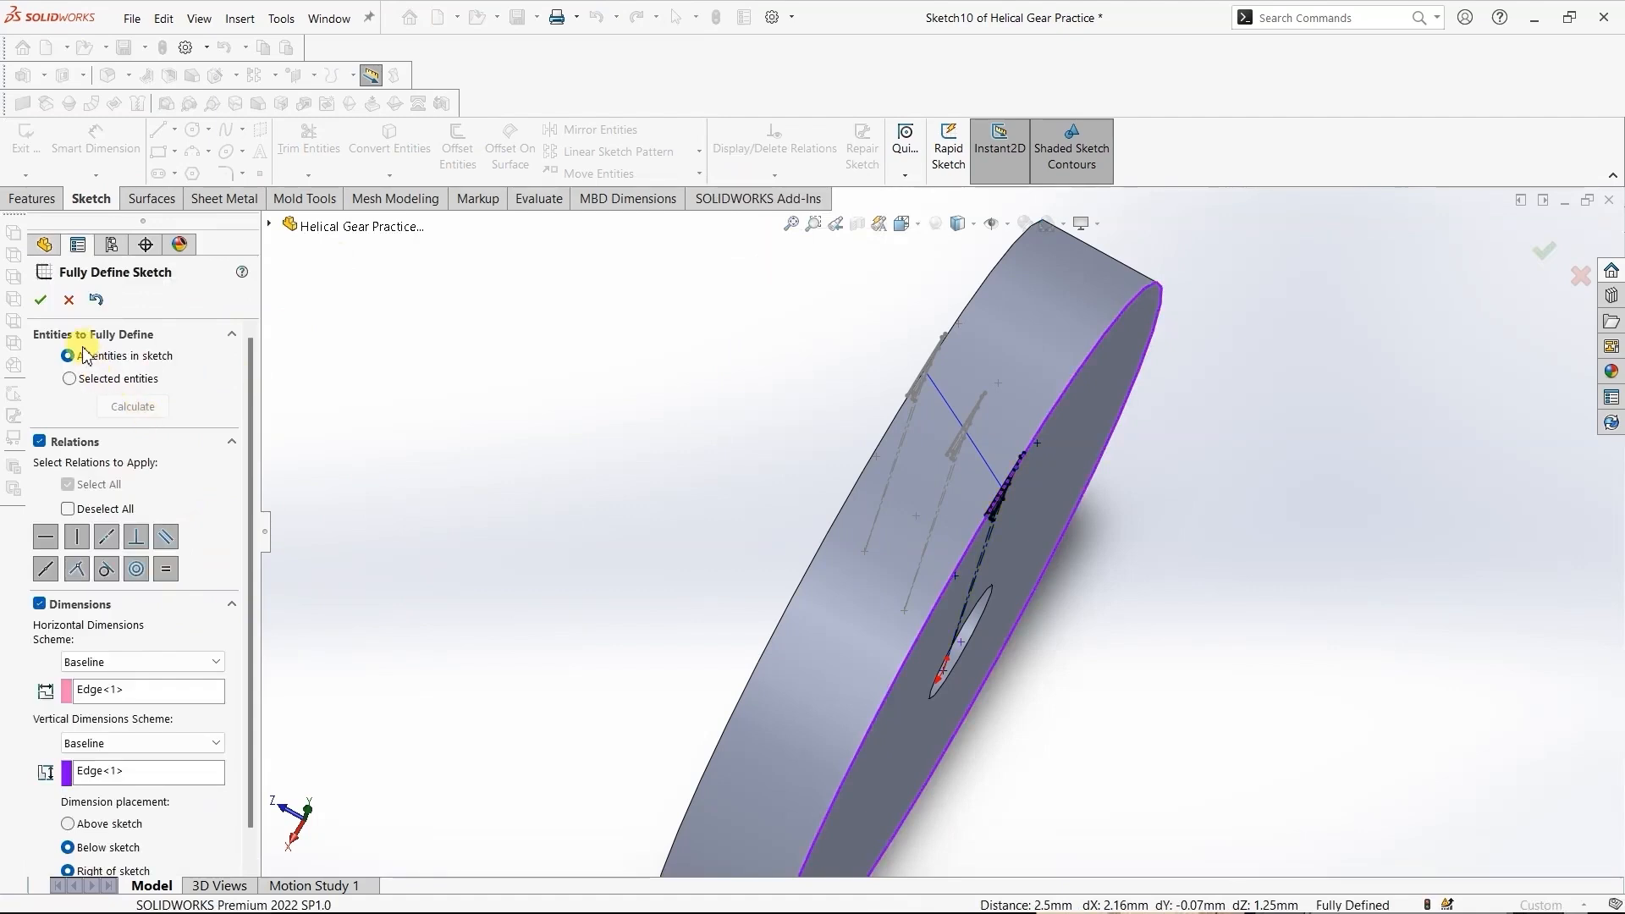
pyautogui.click(41, 300)
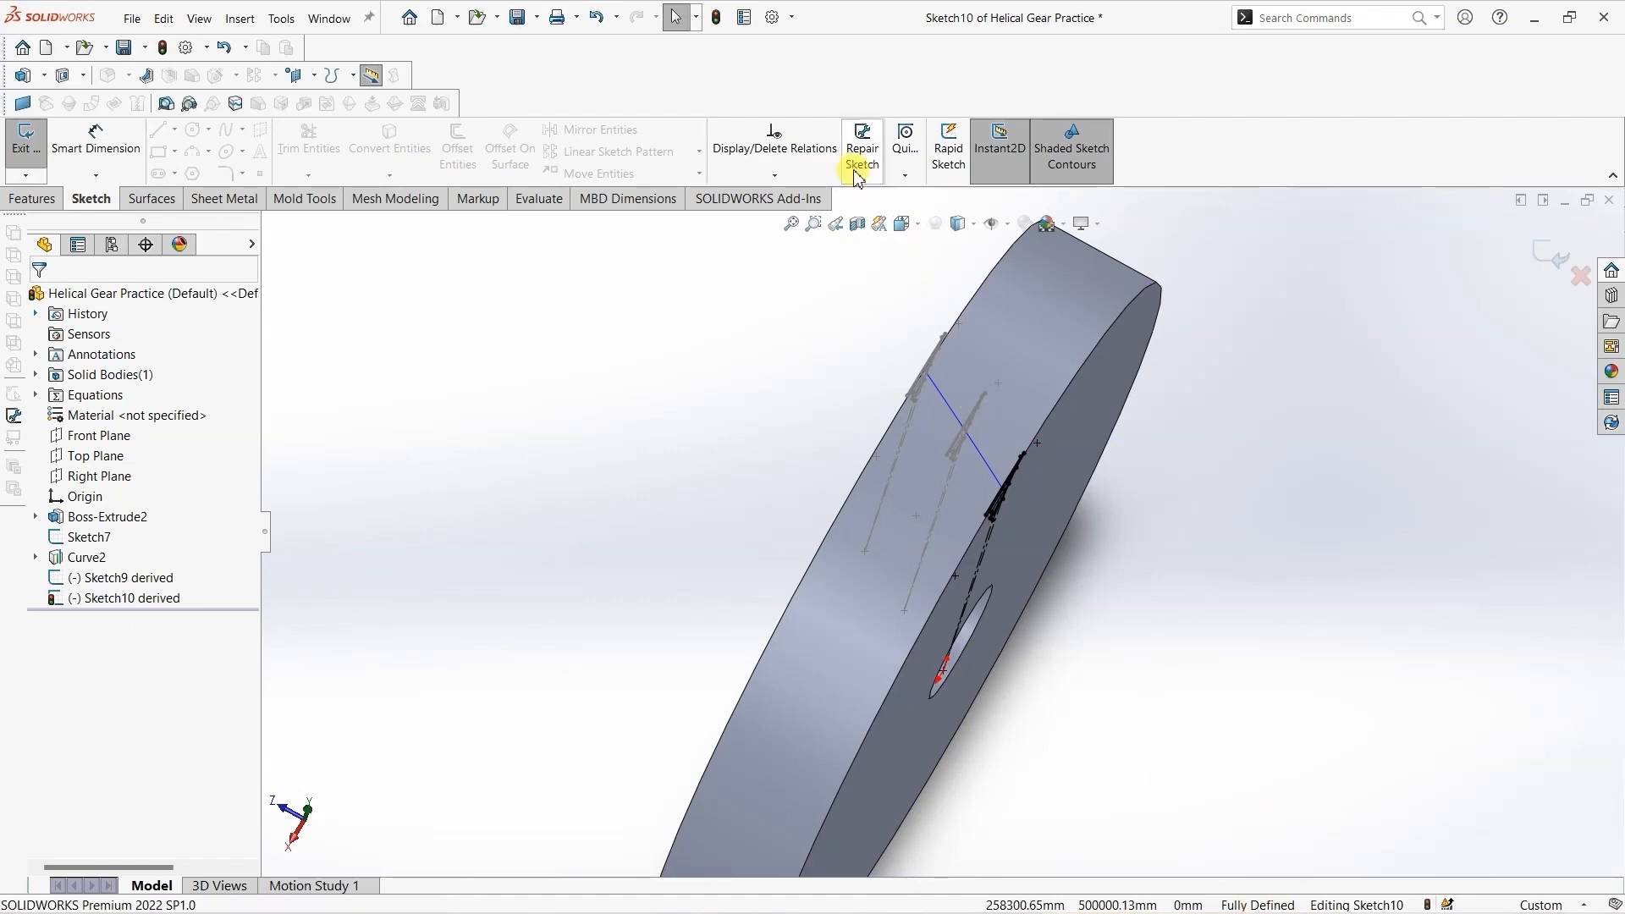
pyautogui.click(904, 223)
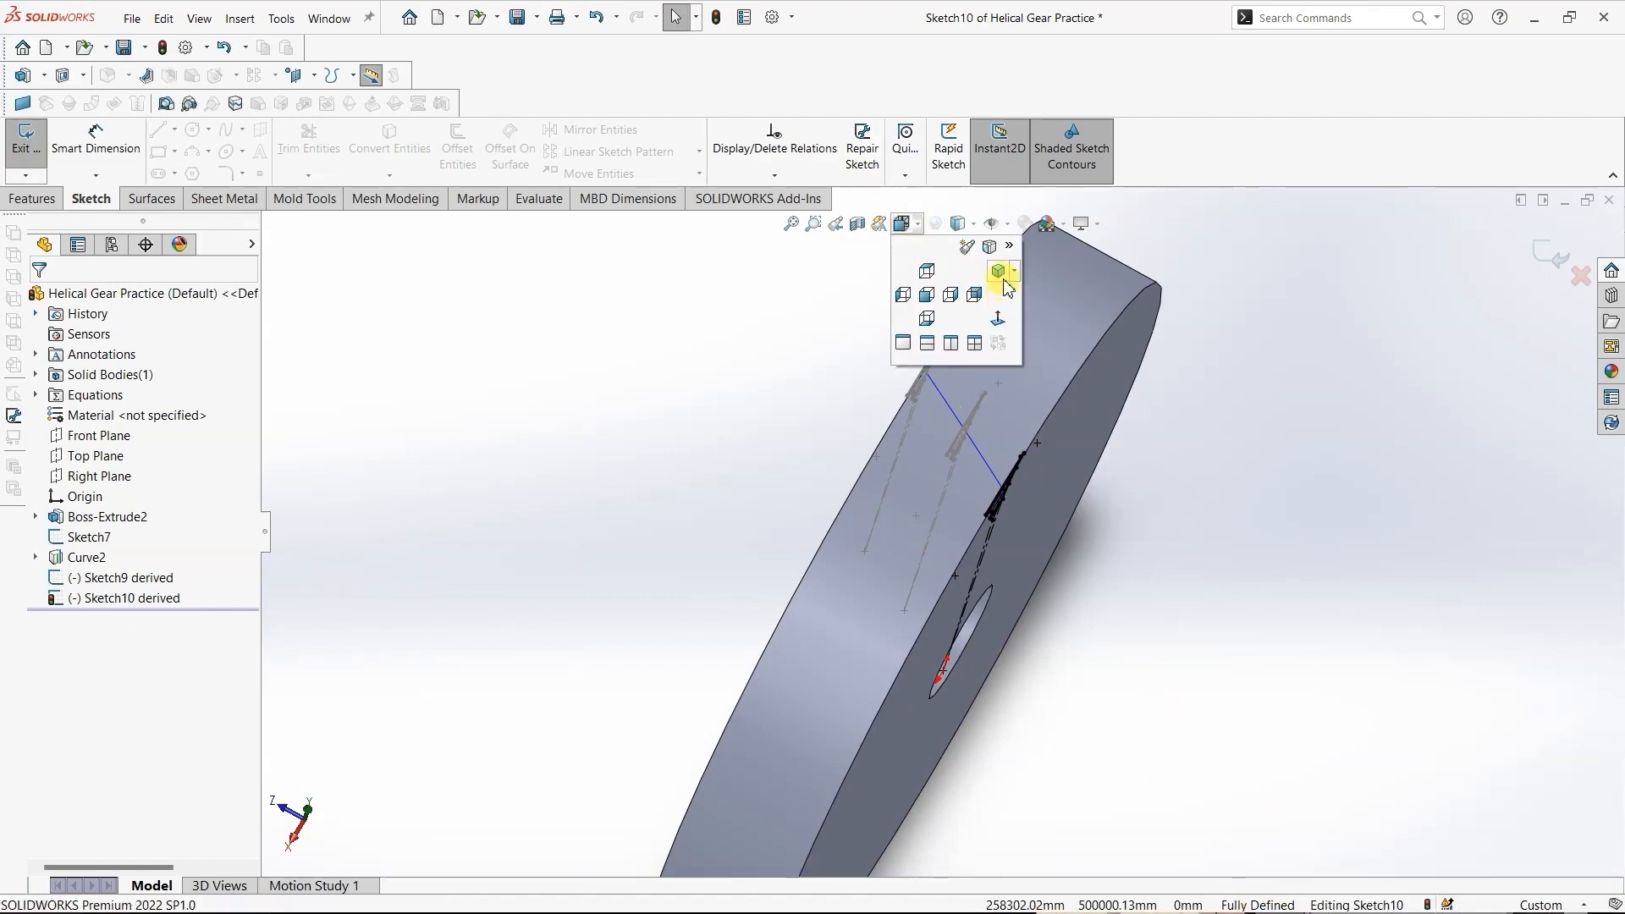
pyautogui.click(1001, 272)
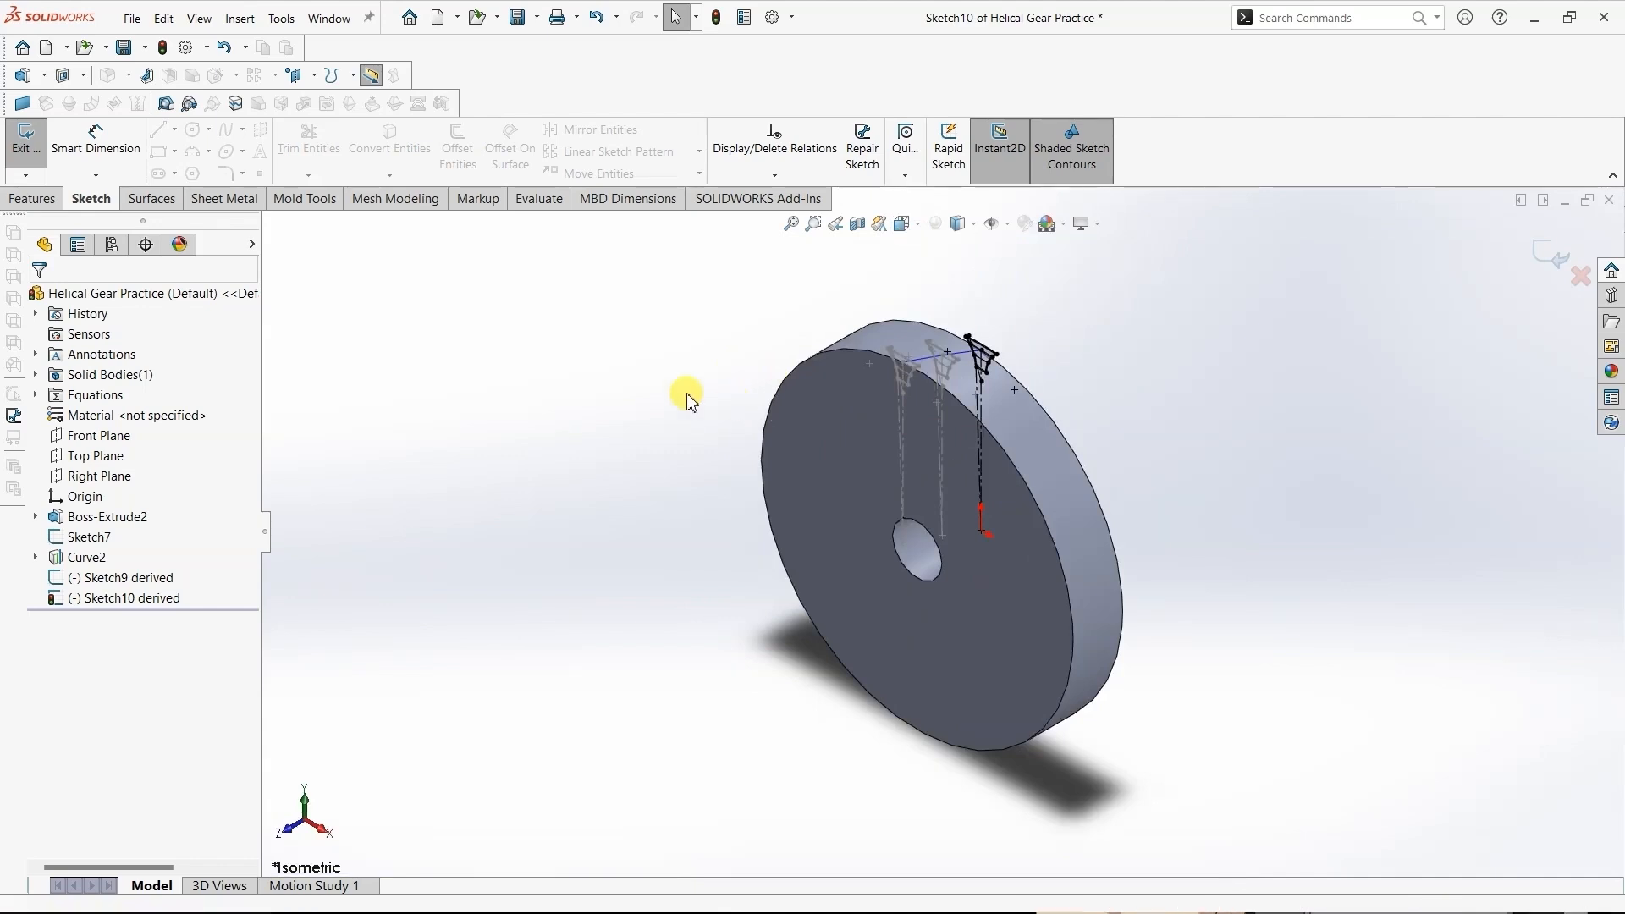
pyautogui.click(26, 140)
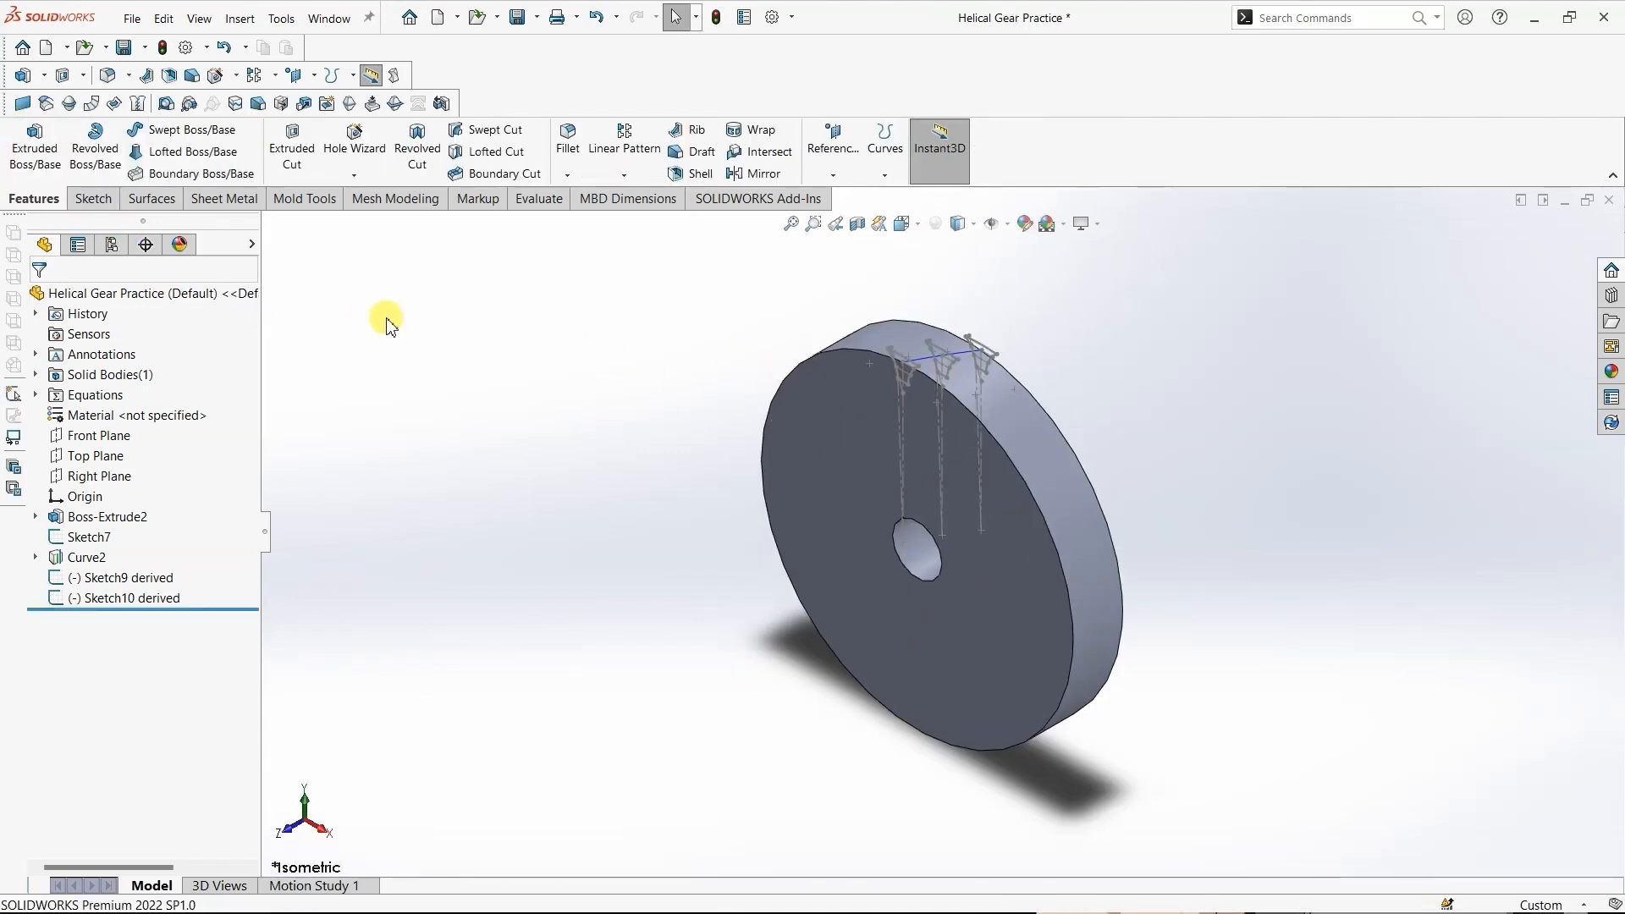
# - Start a lofted cut using the front-face tooth-space closed loop, Sketch7 and Sketch10 as its profiles
pyautogui.click(485, 153)
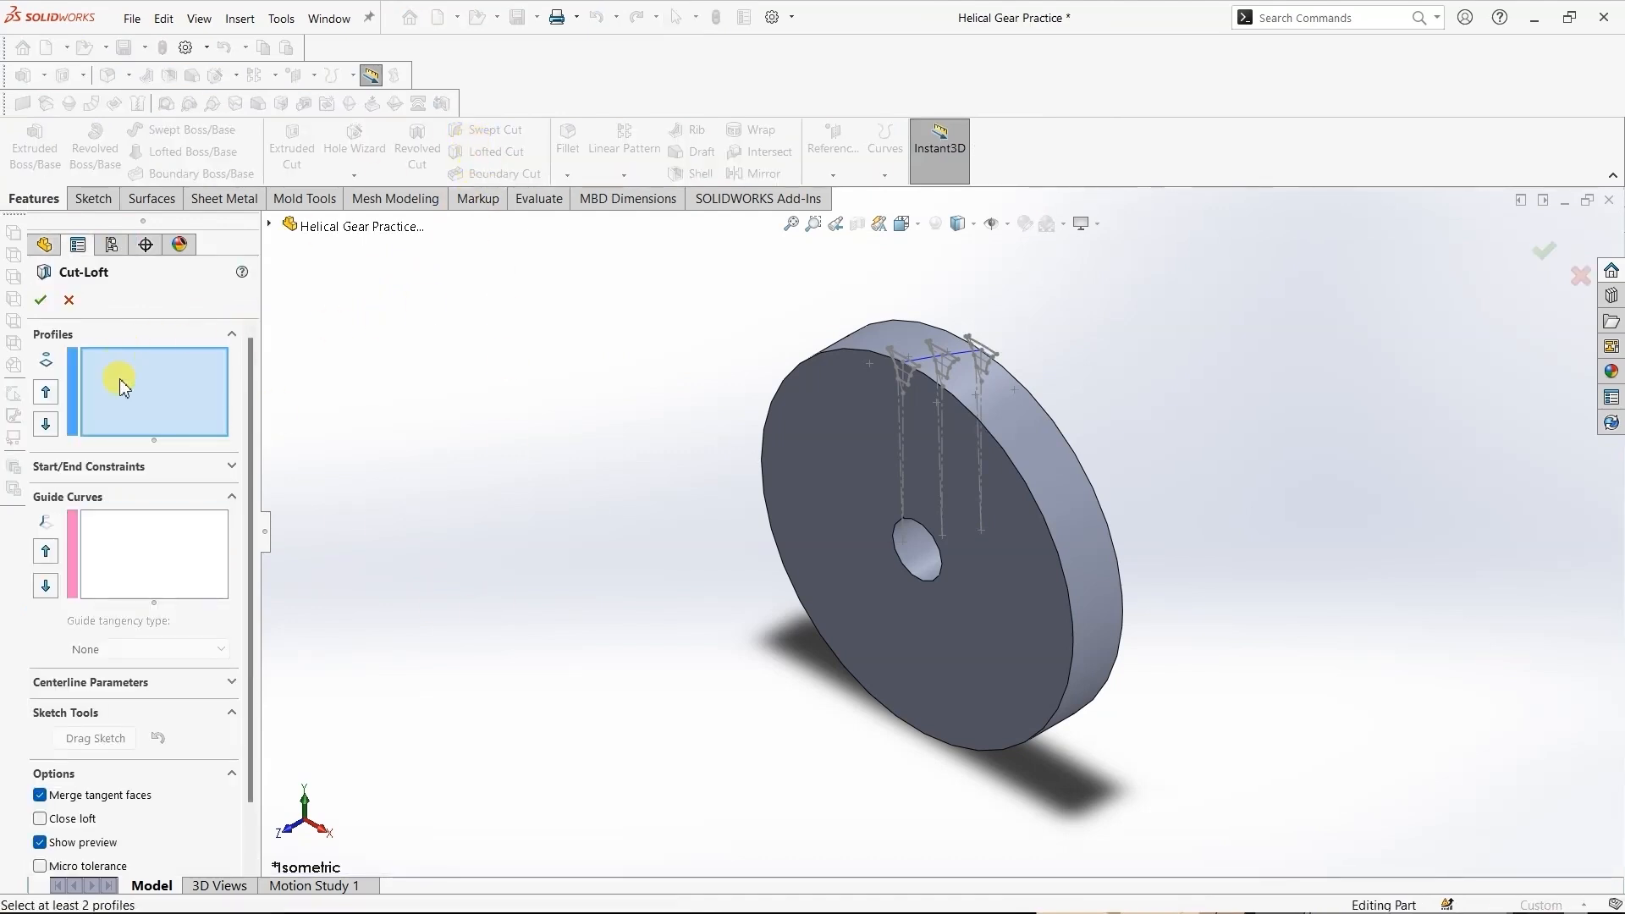
pyautogui.scroll(-2, 905, 359)
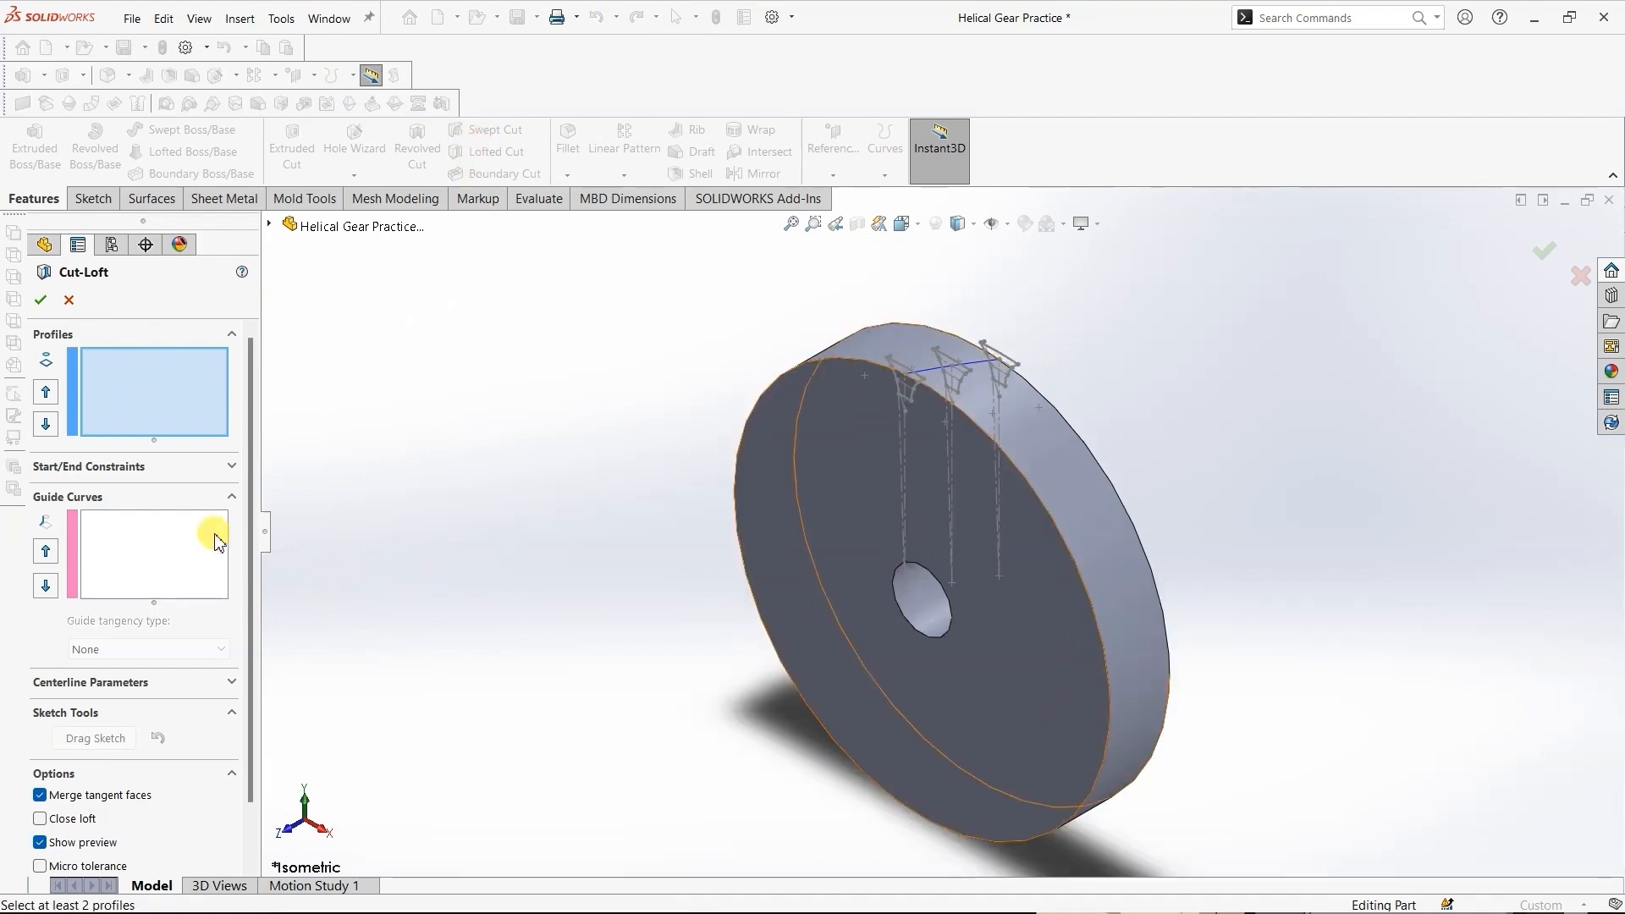
pyautogui.scroll(-3, 563, 483)
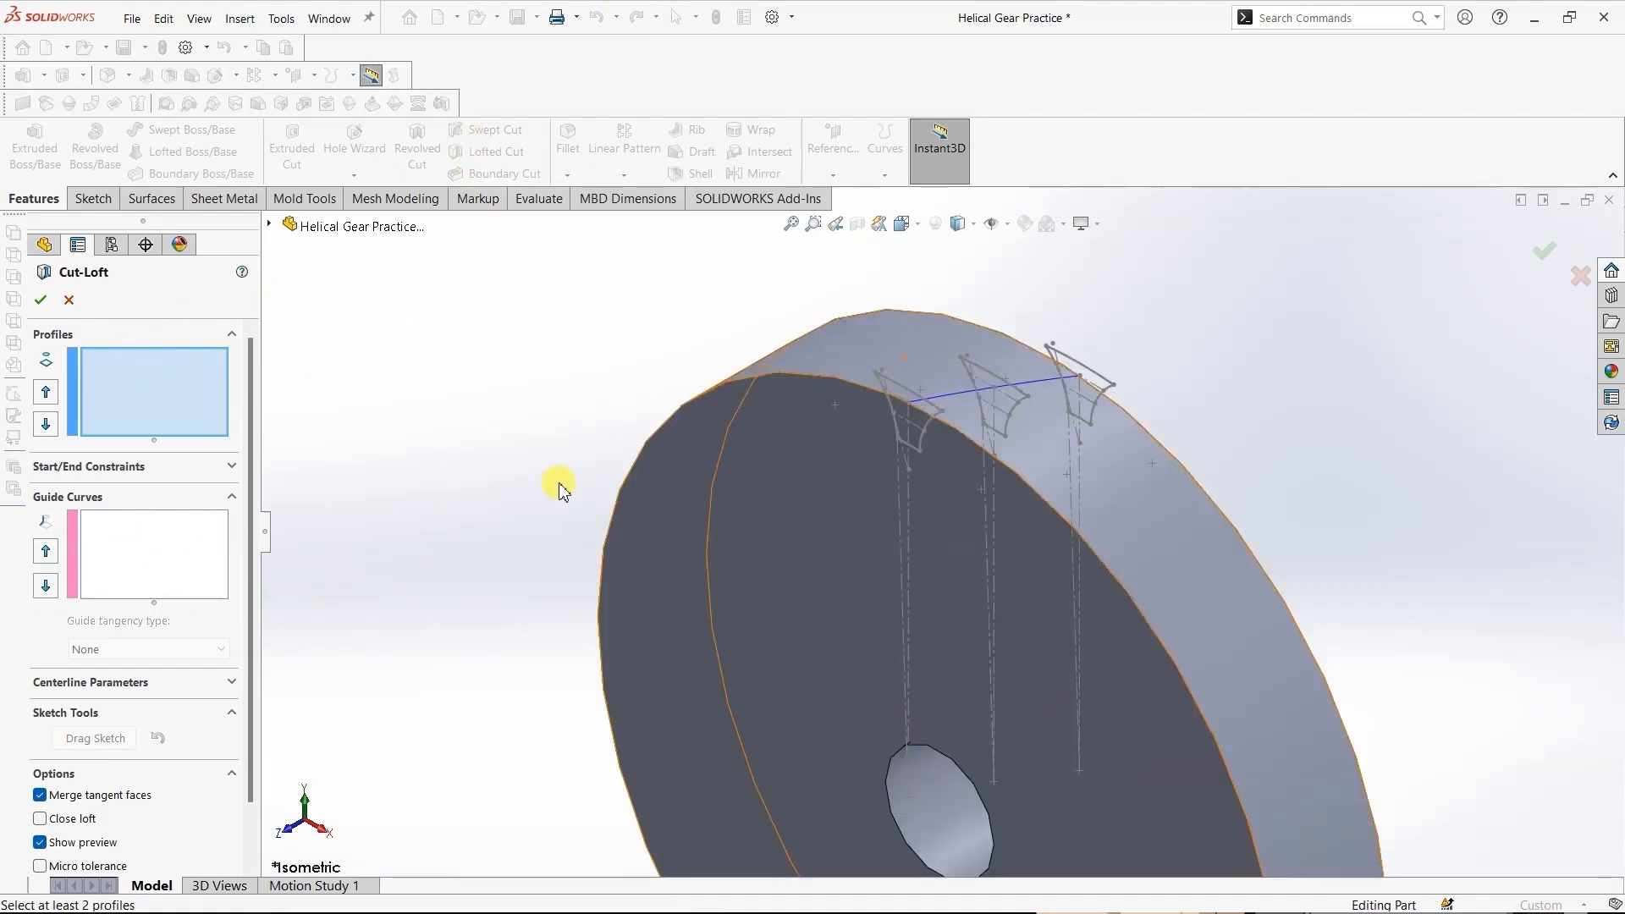
pyautogui.rightClick(898, 392)
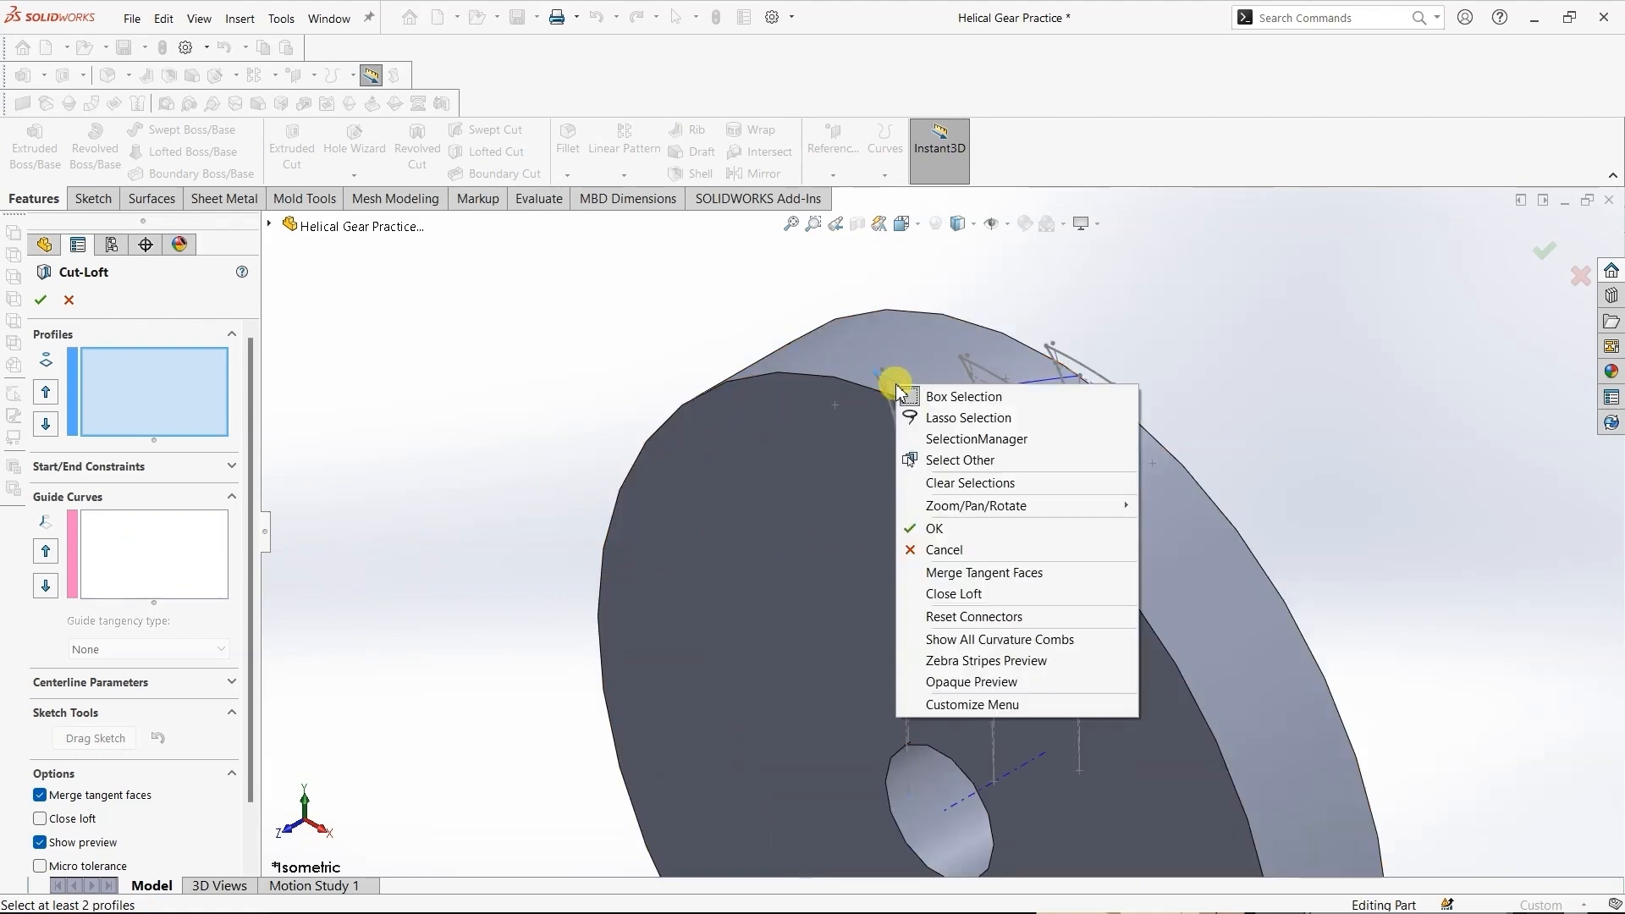
pyautogui.click(923, 440)
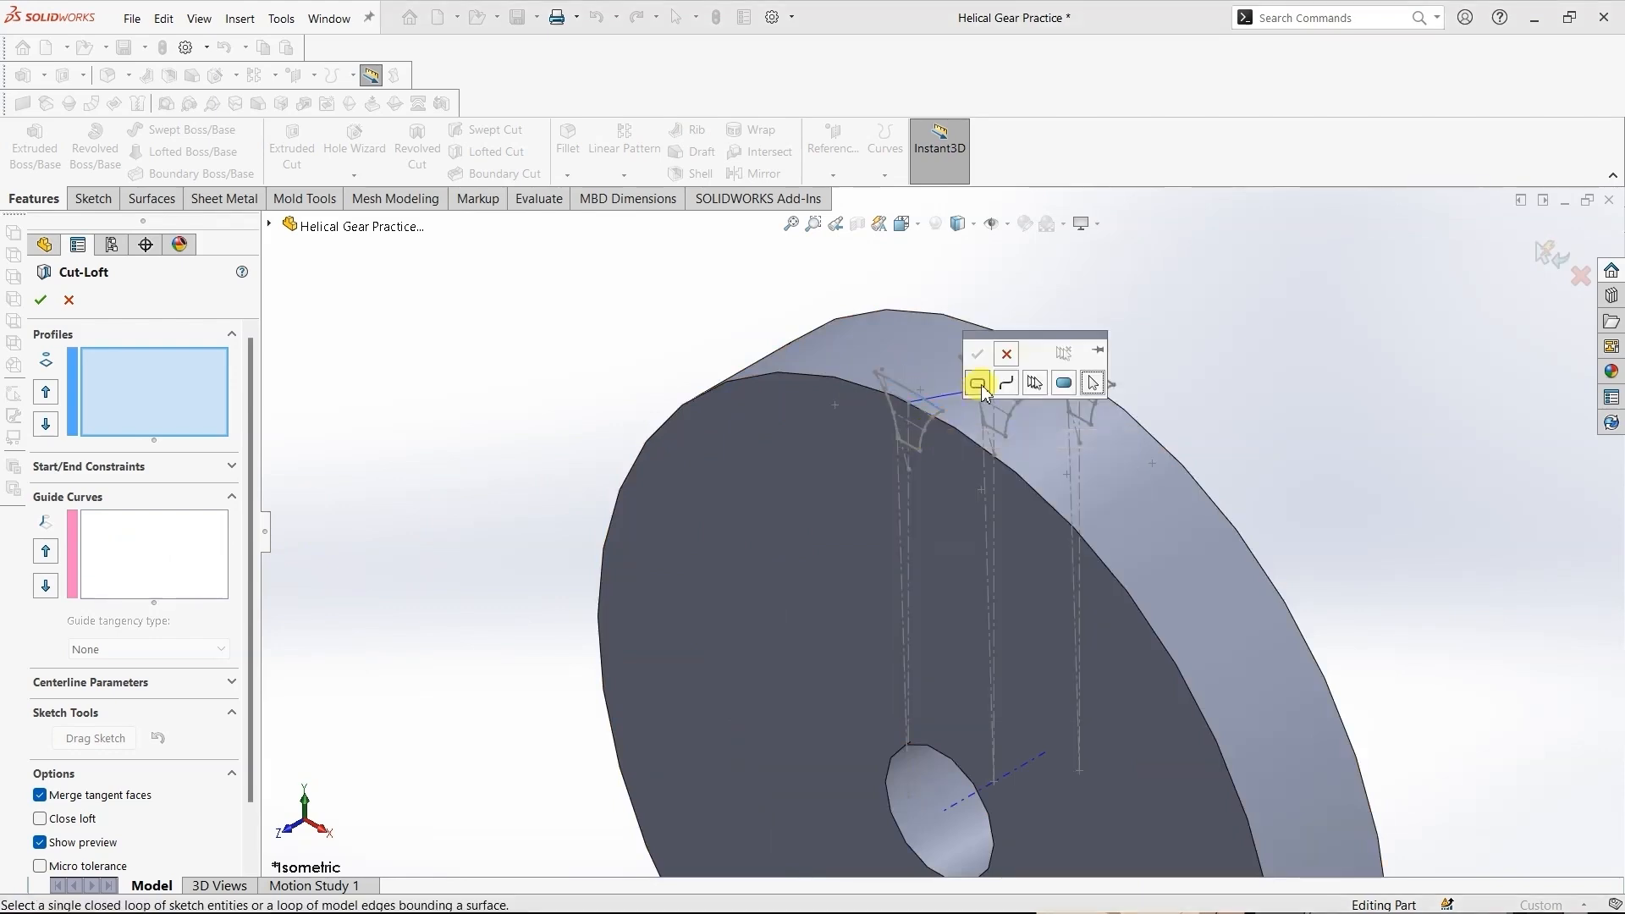
pyautogui.click(890, 385)
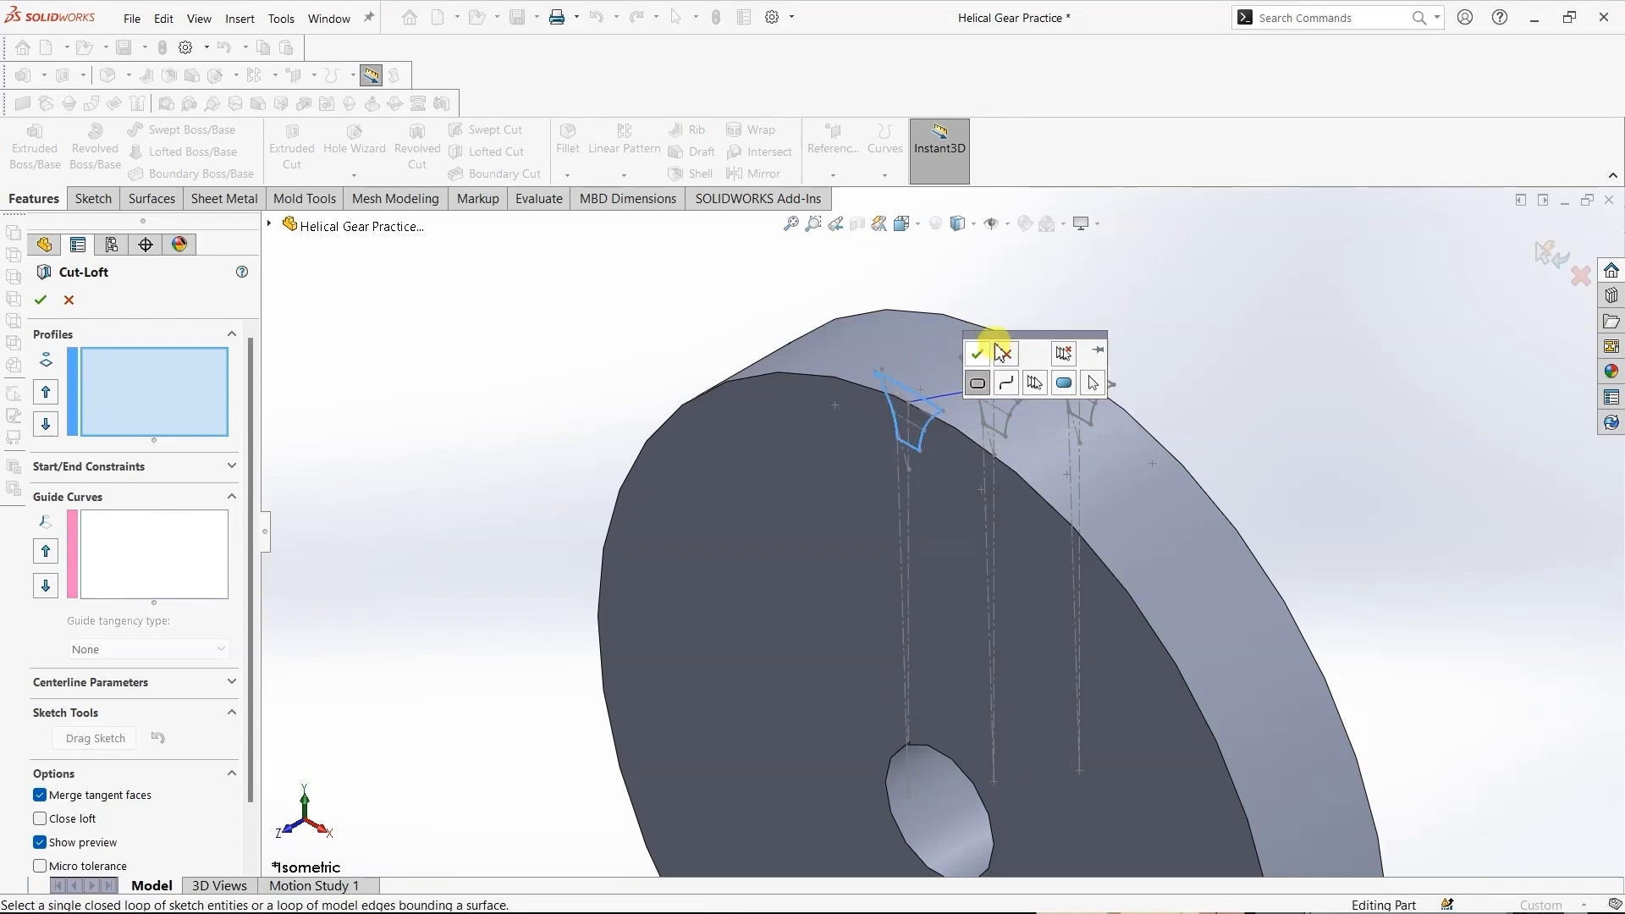
pyautogui.moveTo(1036, 342); pyautogui.dragTo(1223, 332)
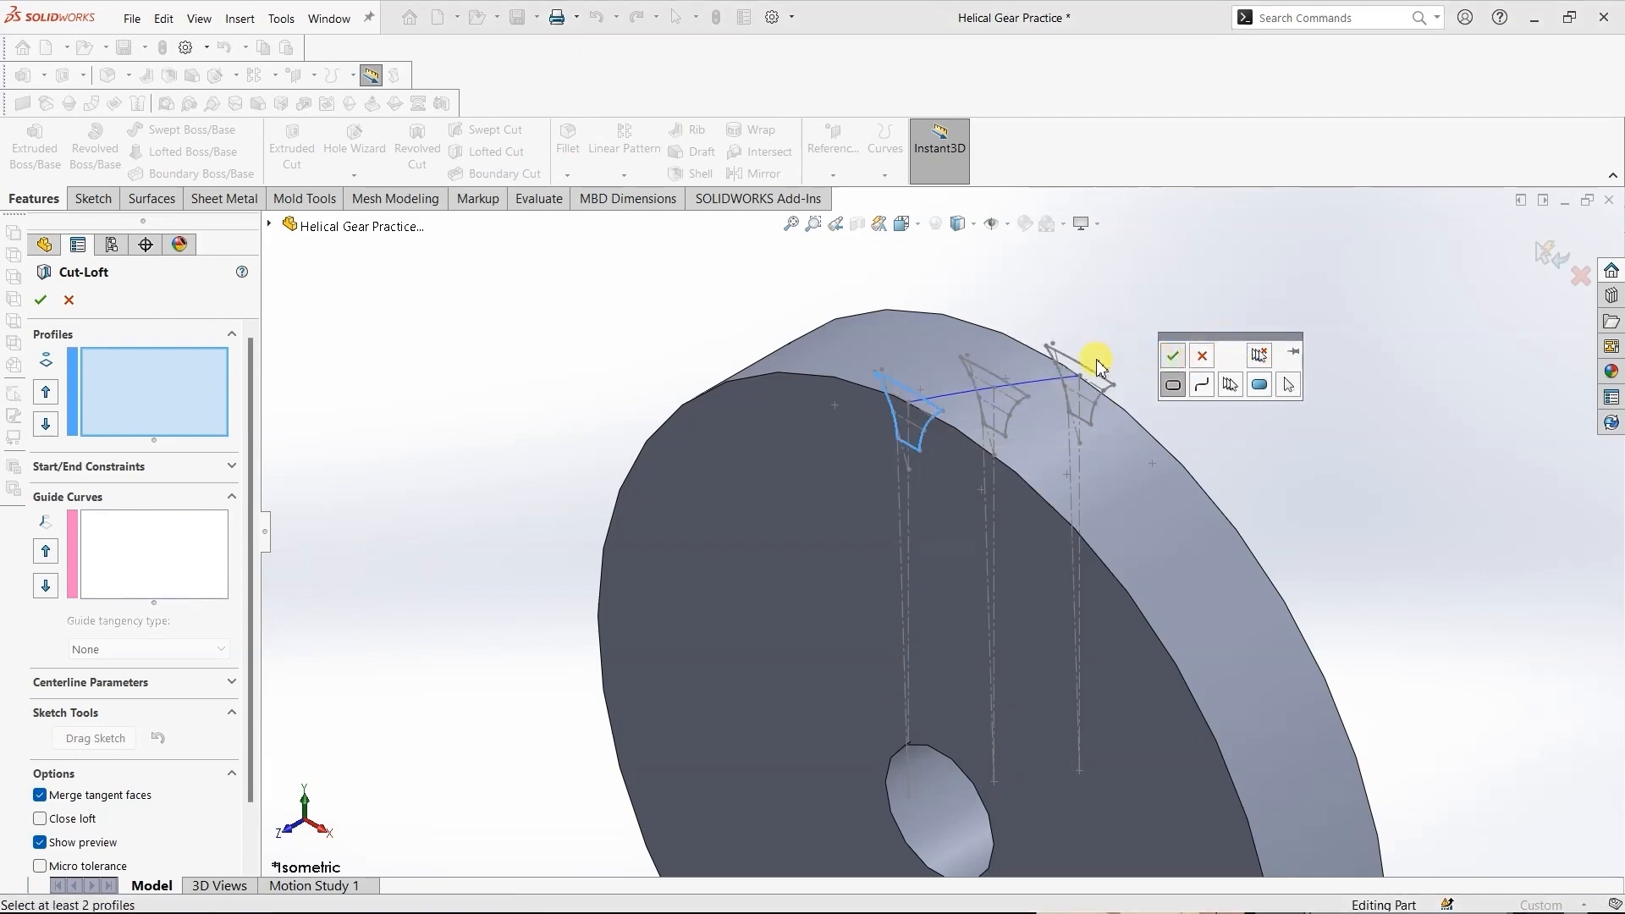
pyautogui.click(1164, 356)
pyautogui.click(970, 355)
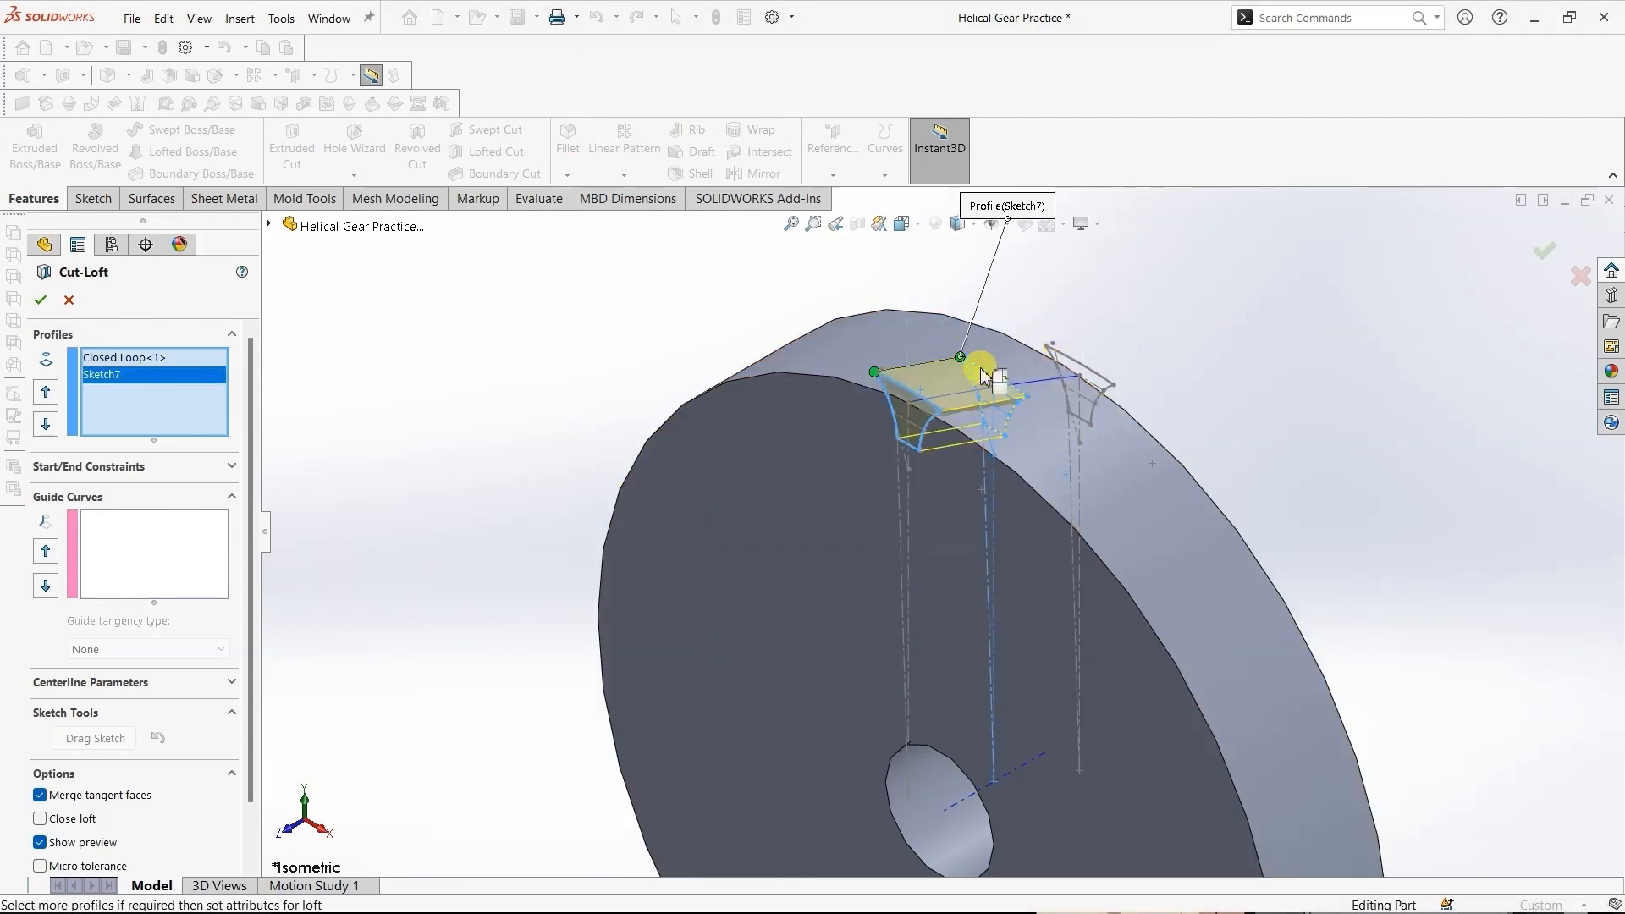
pyautogui.click(1050, 347)
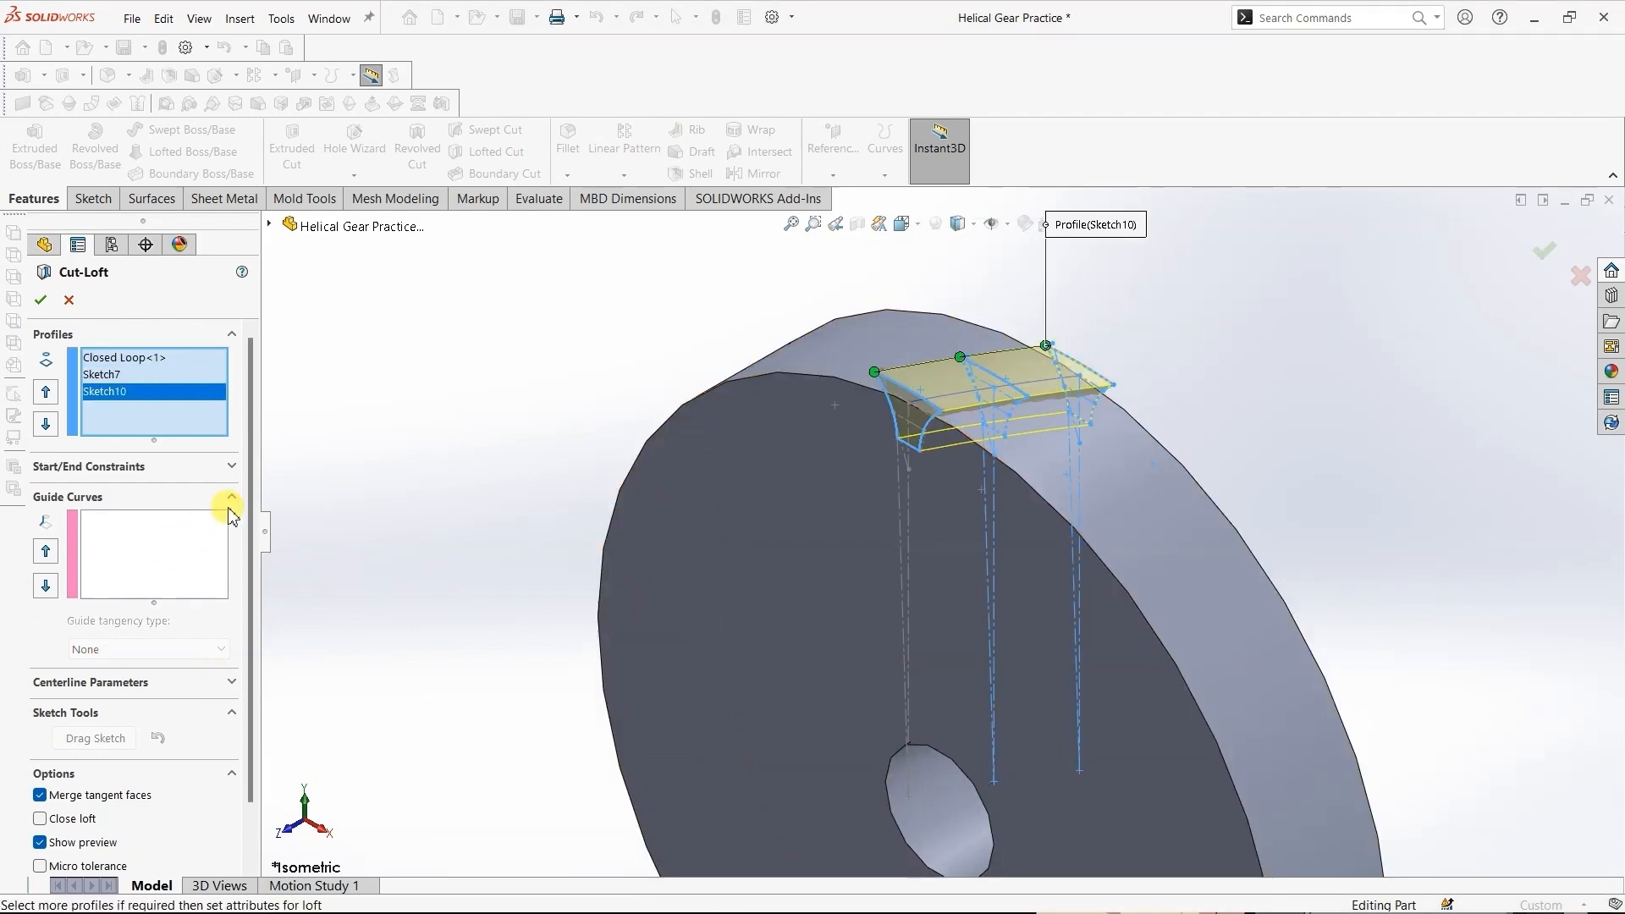
# - Set the projected curve Curve2 as the loft's centerline and complete the lofted cut
pyautogui.scroll(-2, 250, 512)
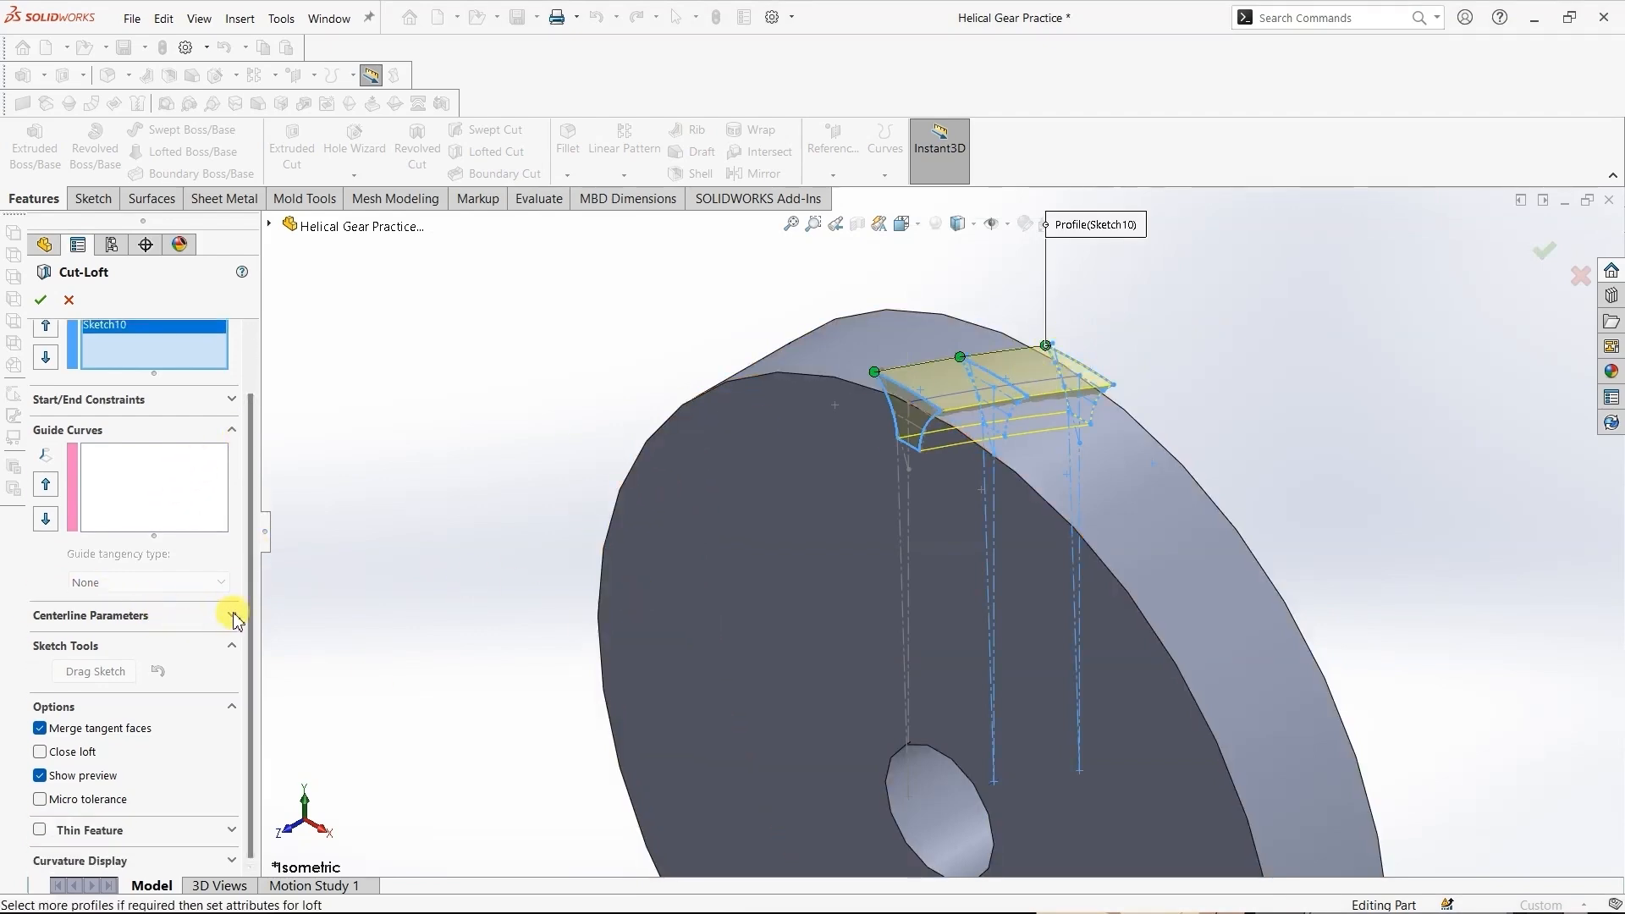
pyautogui.click(231, 615)
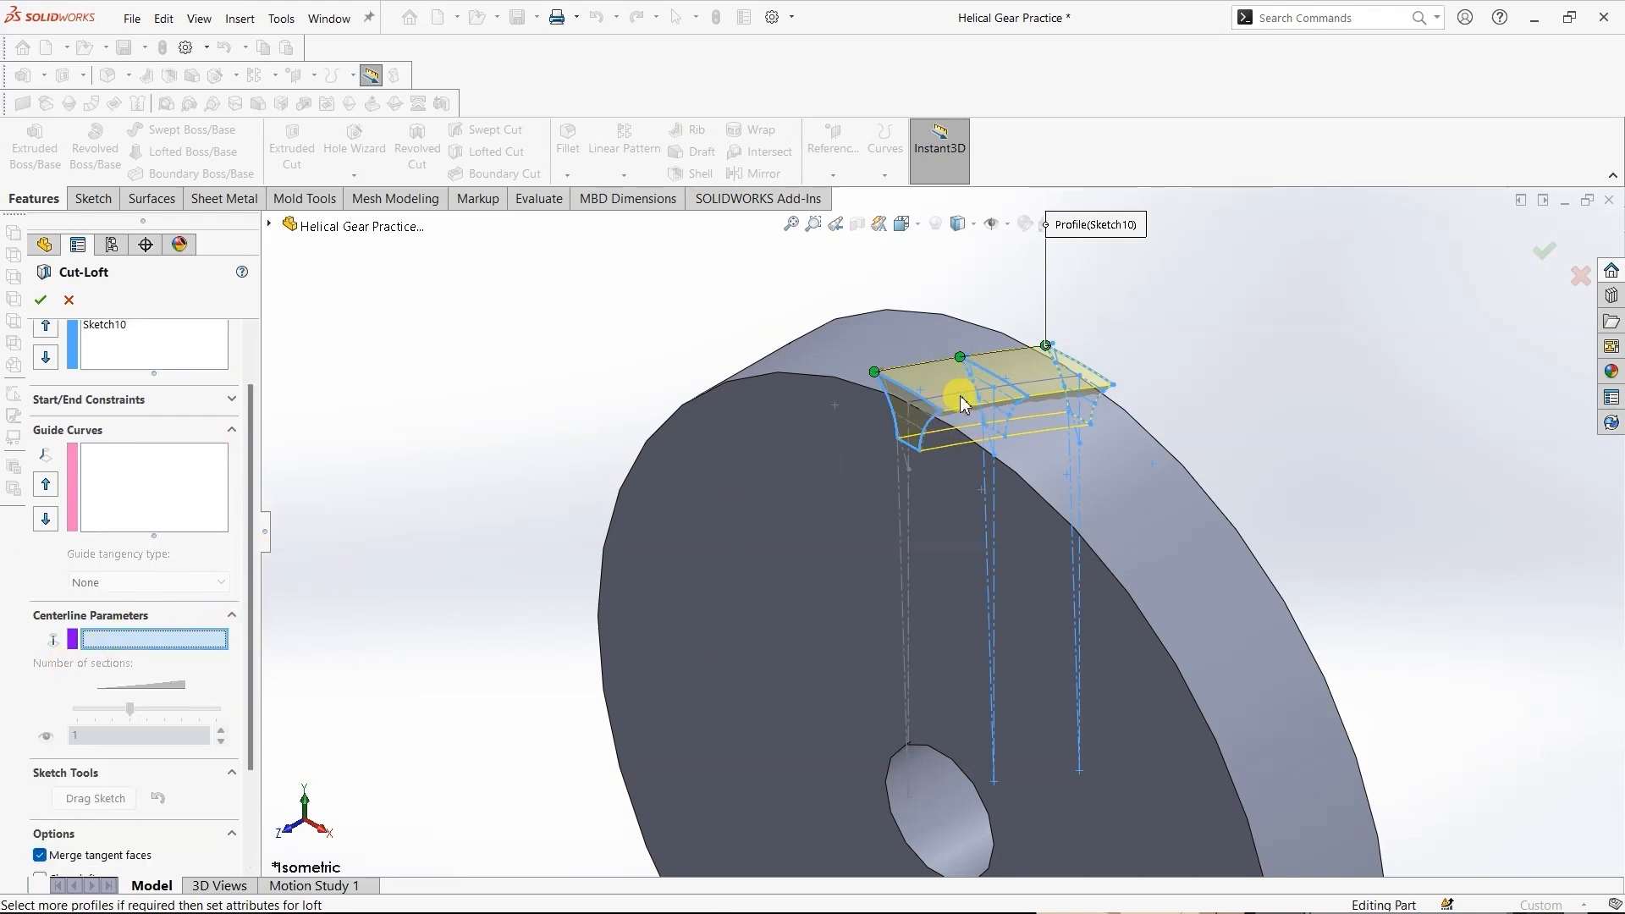
pyautogui.moveTo(932, 392); pyautogui.dragTo(958, 425, button='middle')
pyautogui.scroll(-4, 958, 425)
pyautogui.scroll(8, 959, 425)
pyautogui.scroll(-5, 867, 338)
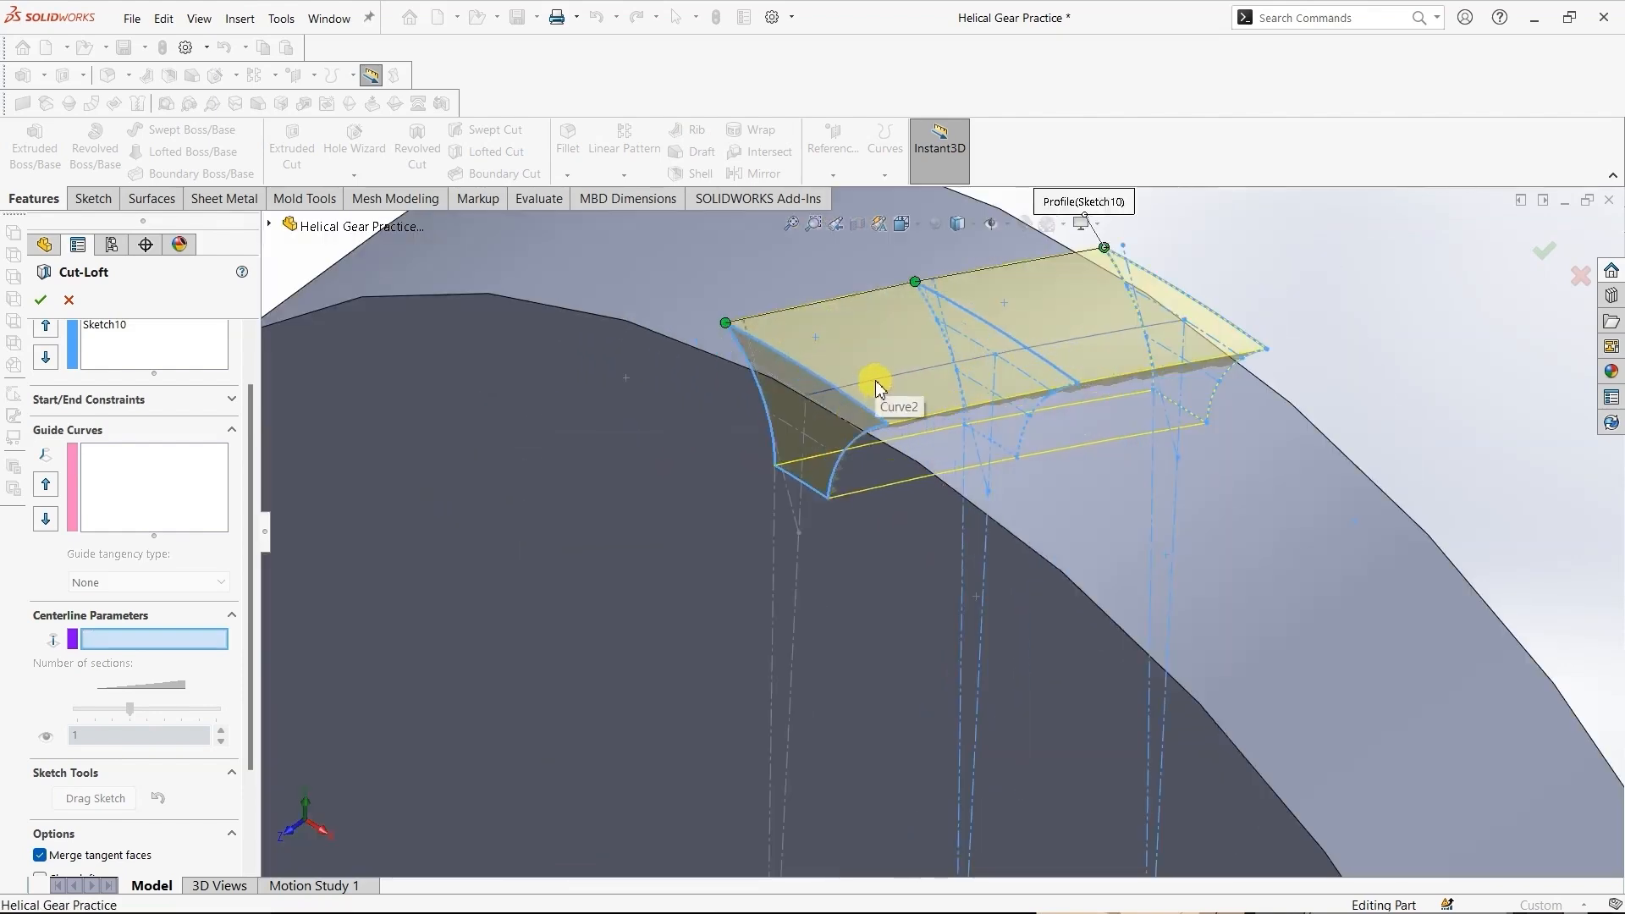
pyautogui.click(876, 385)
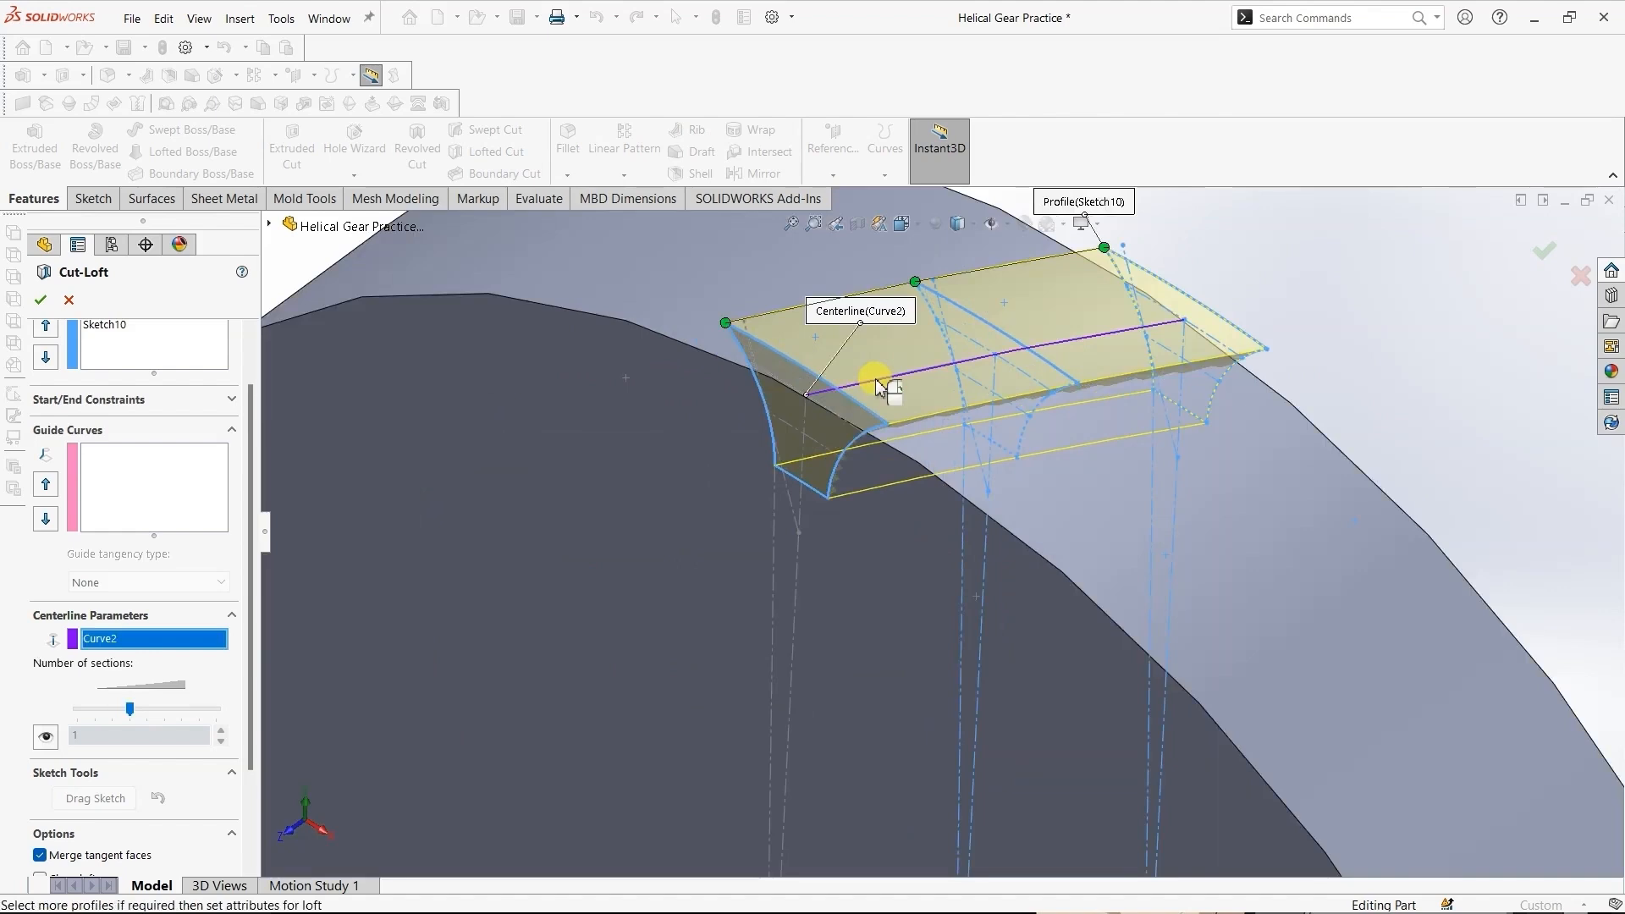
pyautogui.click(41, 300)
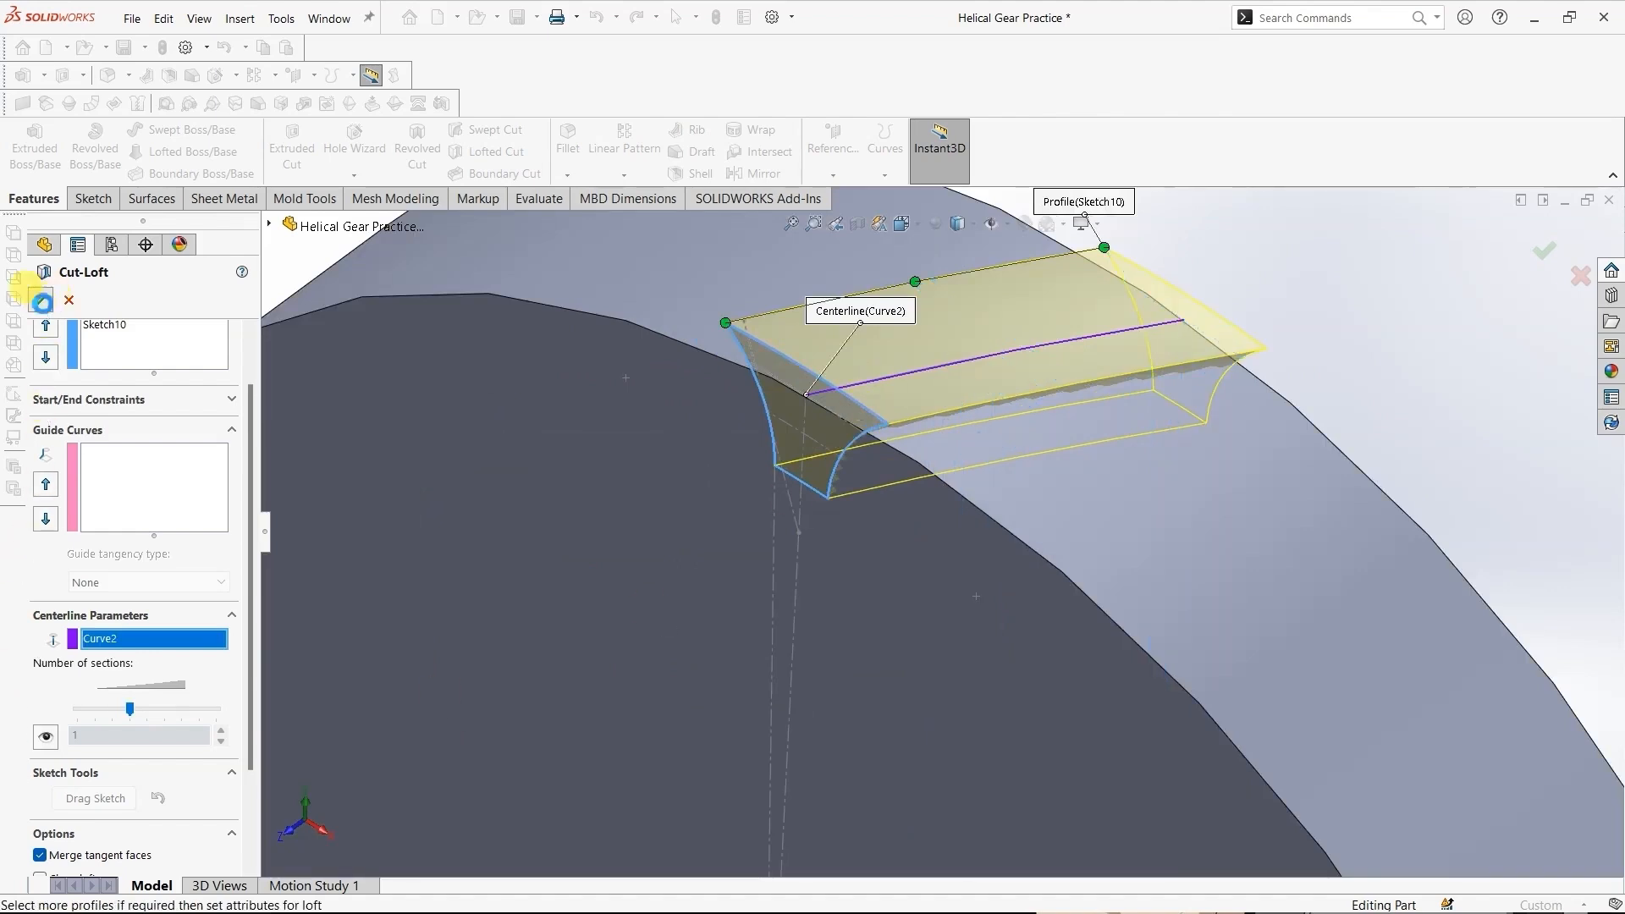
pyautogui.click(1501, 324)
# - Start a symmetric fillet and link its radius to the global variable "Fillet Radius"
pyautogui.scroll(-4, 1422, 371)
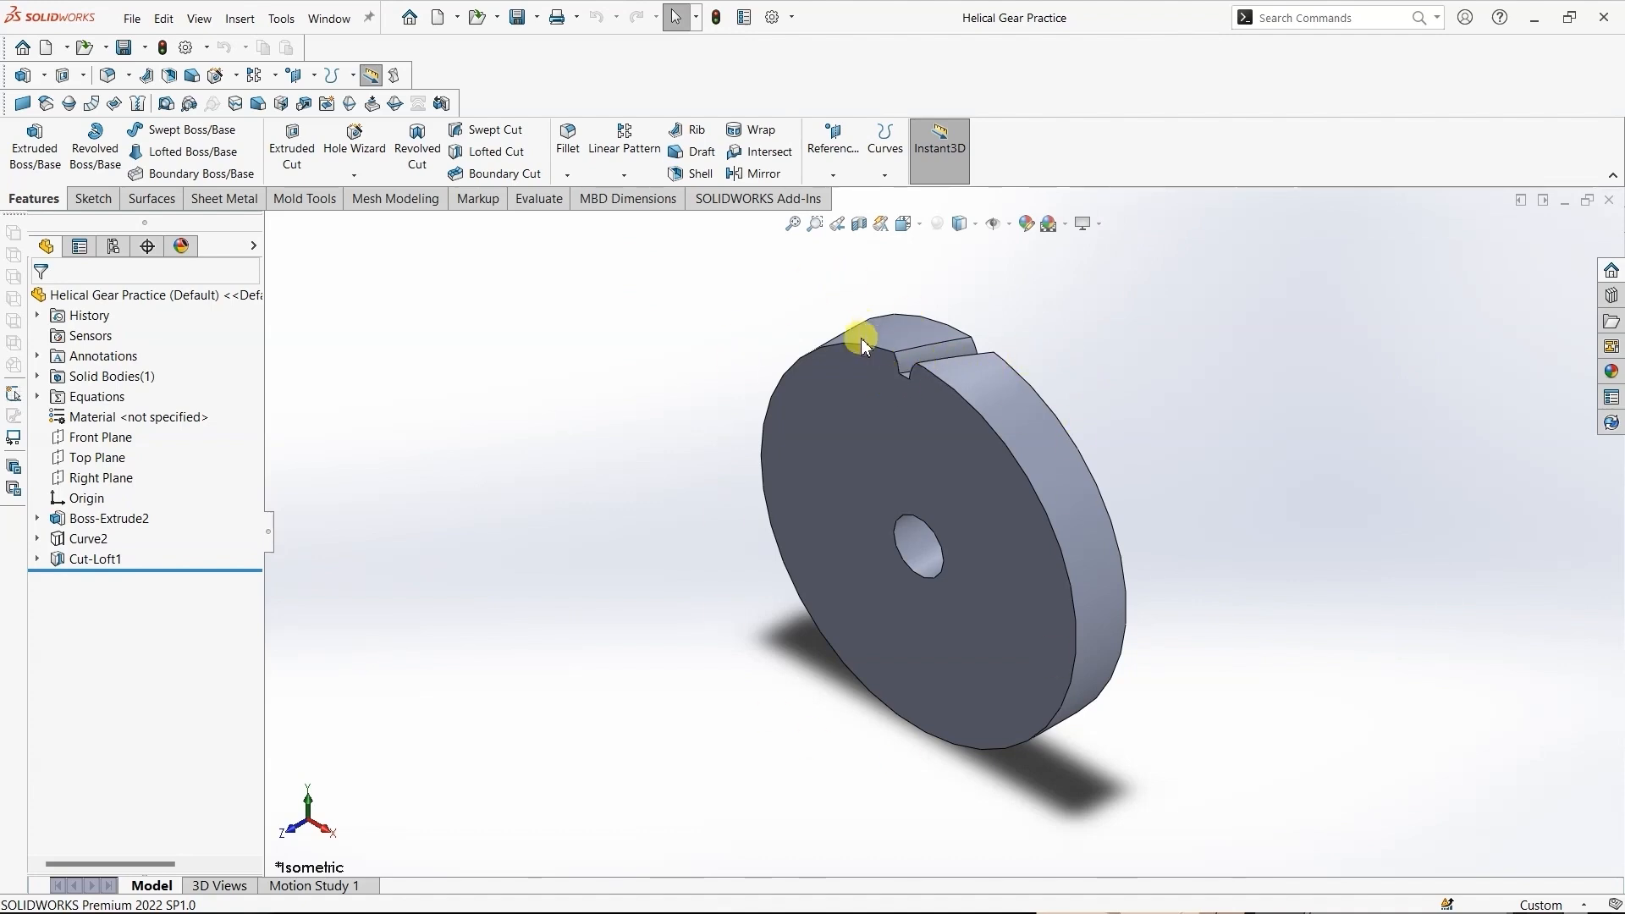
pyautogui.moveTo(1062, 354); pyautogui.dragTo(1001, 453, button='middle')
pyautogui.scroll(-5, 999, 447)
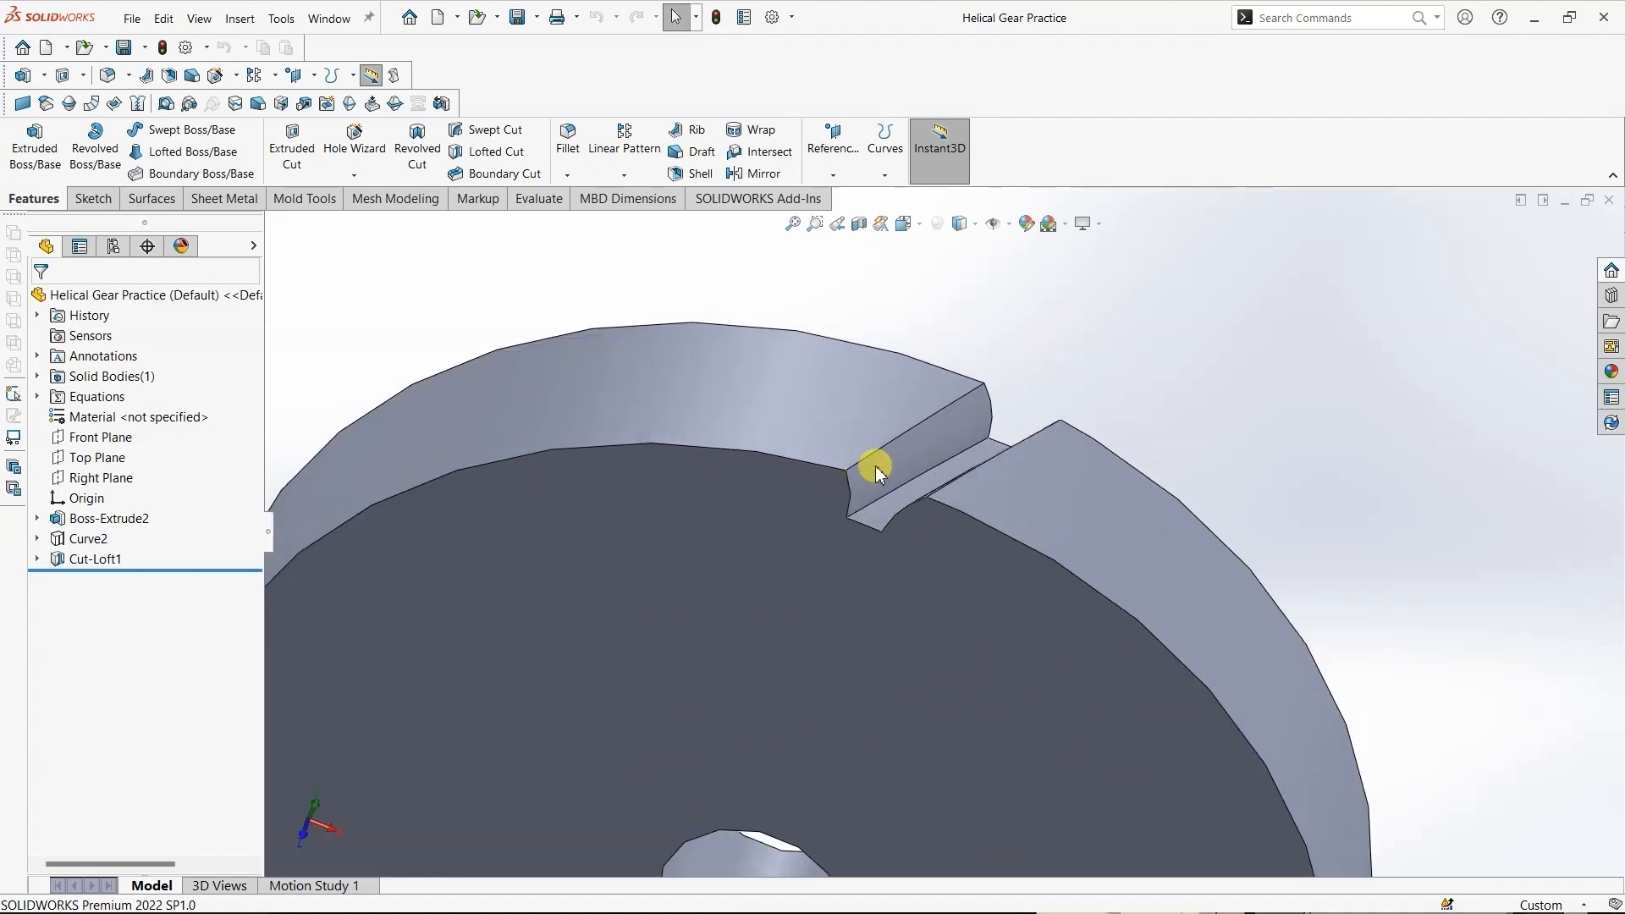
pyautogui.click(565, 152)
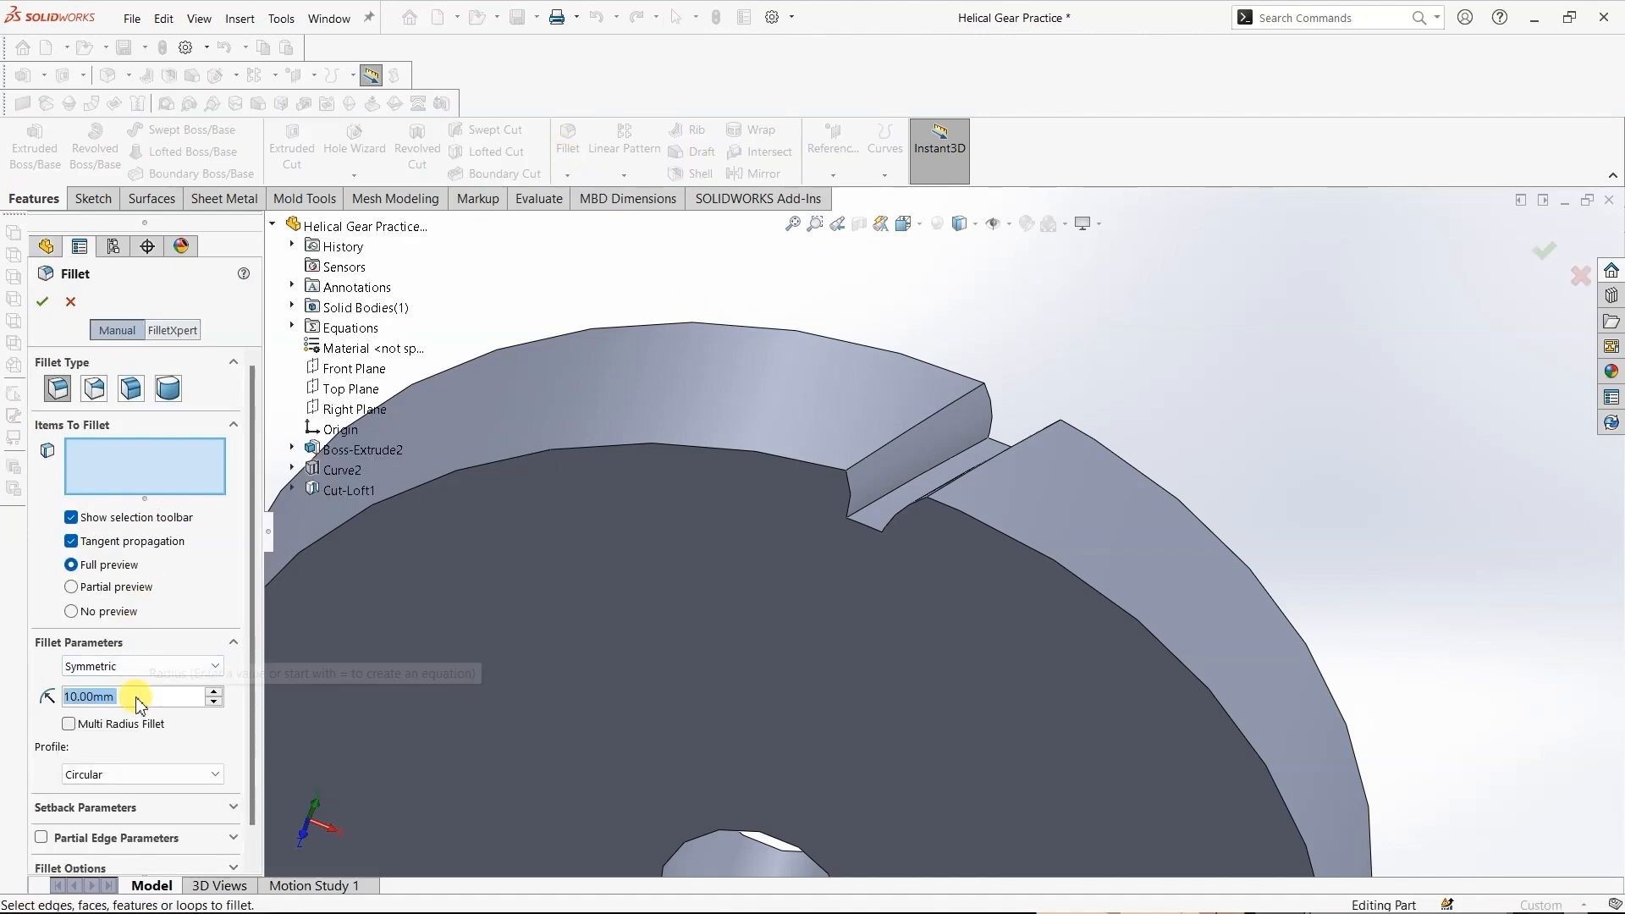
pyautogui.write('=')
pyautogui.press('Down')
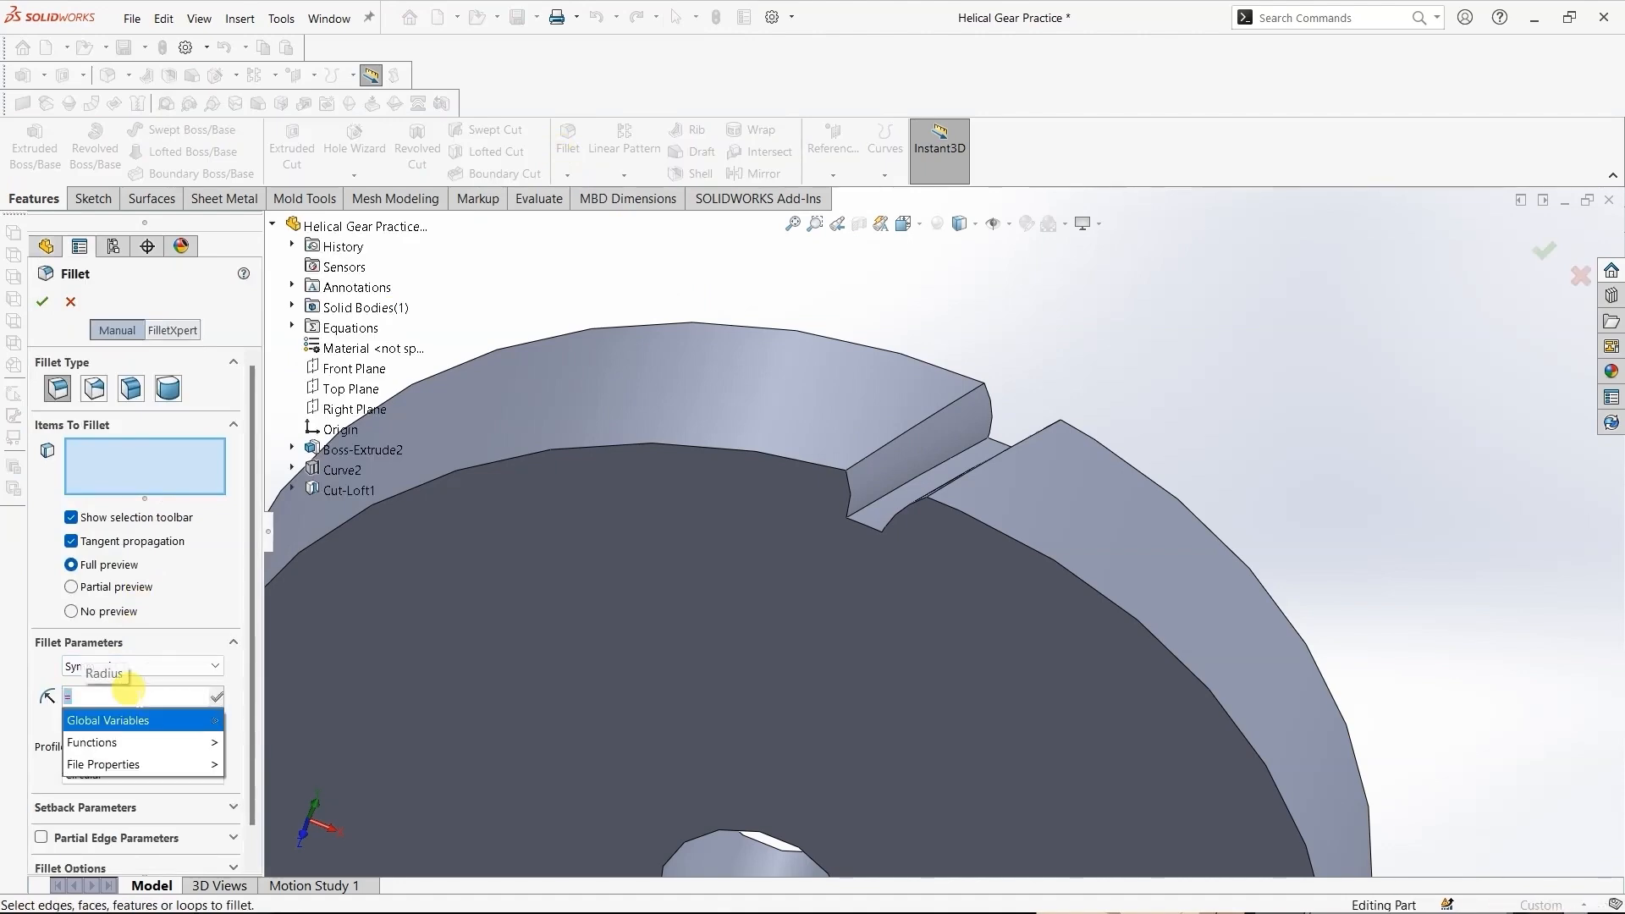
pyautogui.press('Right')
pyautogui.press('Down')
pyautogui.press('Down')
pyautogui.press('Down')
pyautogui.press('Down')
pyautogui.press('Down')
pyautogui.press('Down')
pyautogui.press('Down')
pyautogui.press('Down')
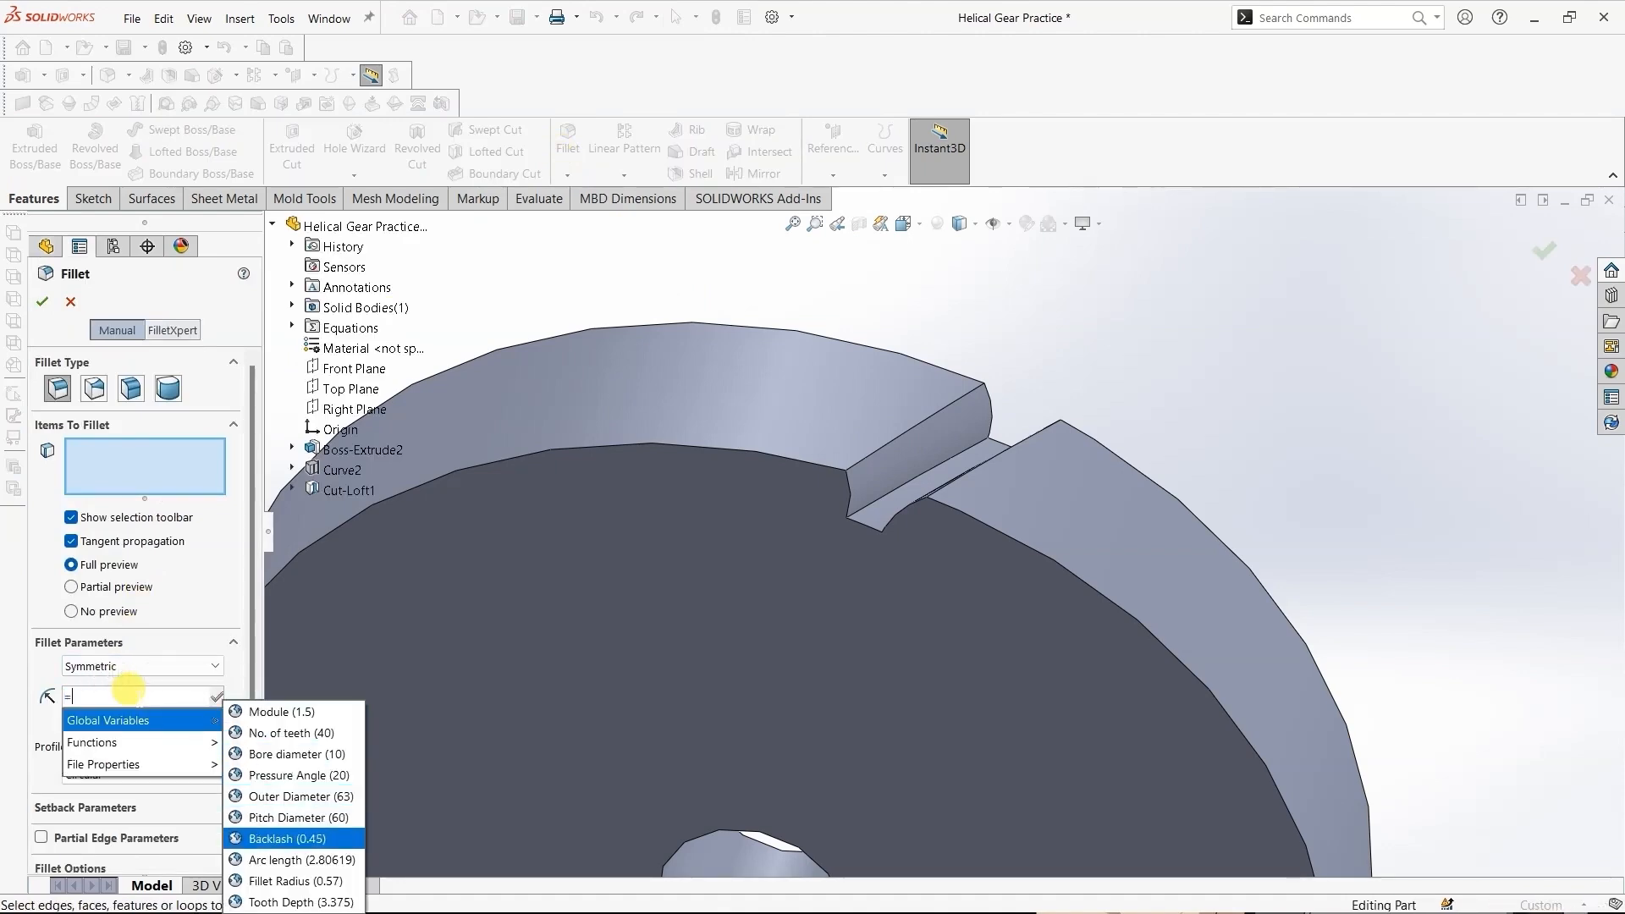
pyautogui.press('Return')
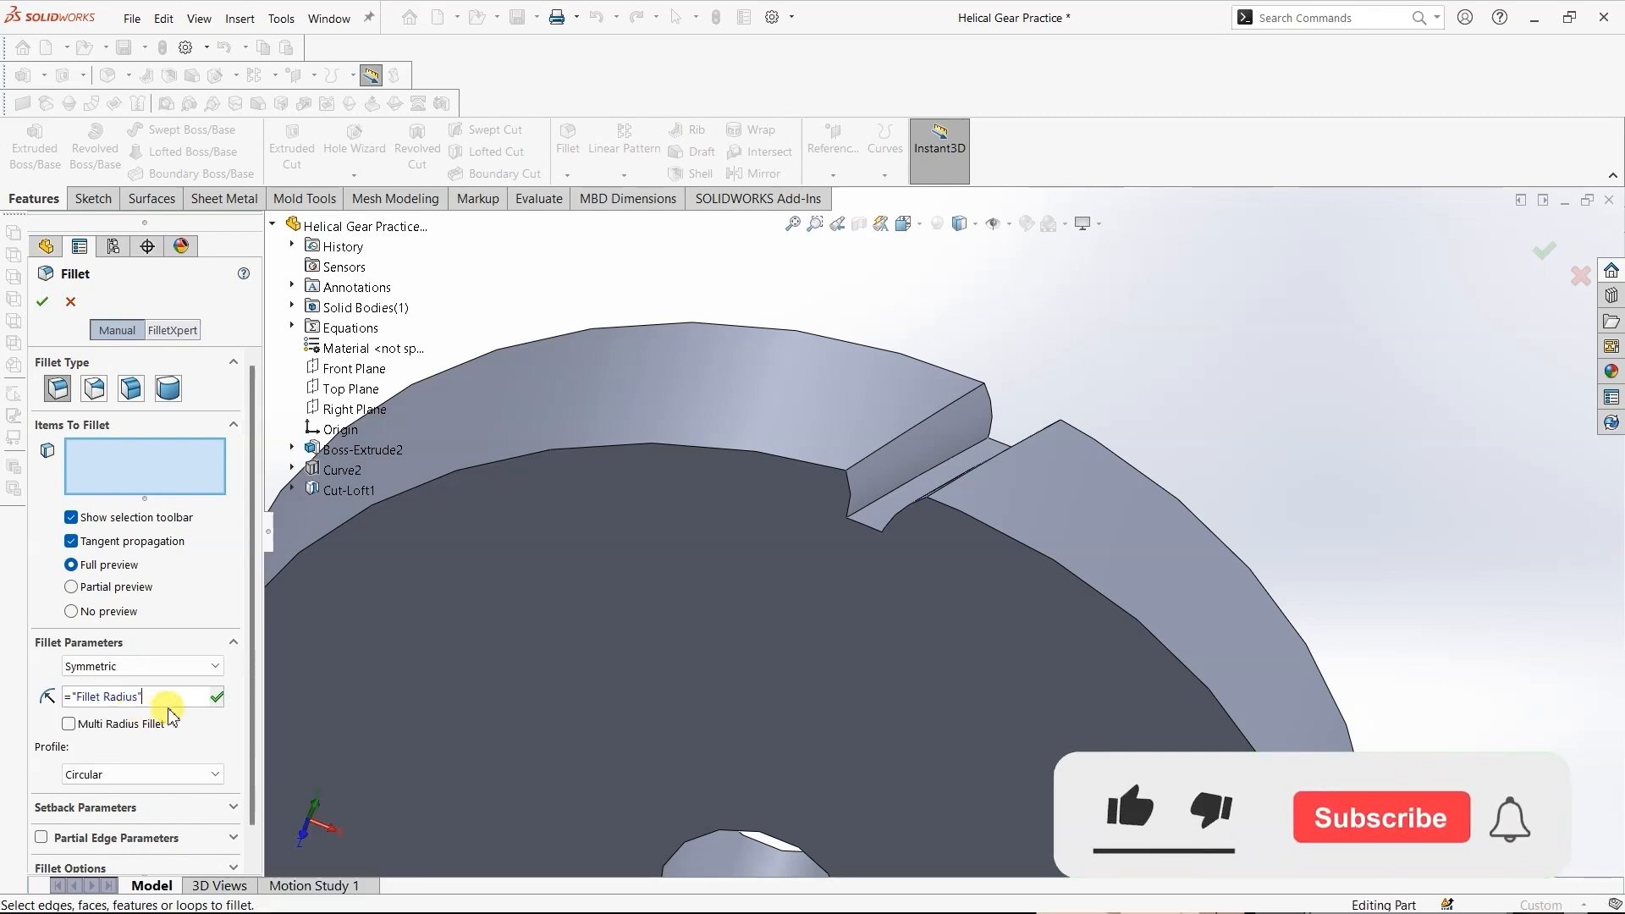
pyautogui.click(221, 697)
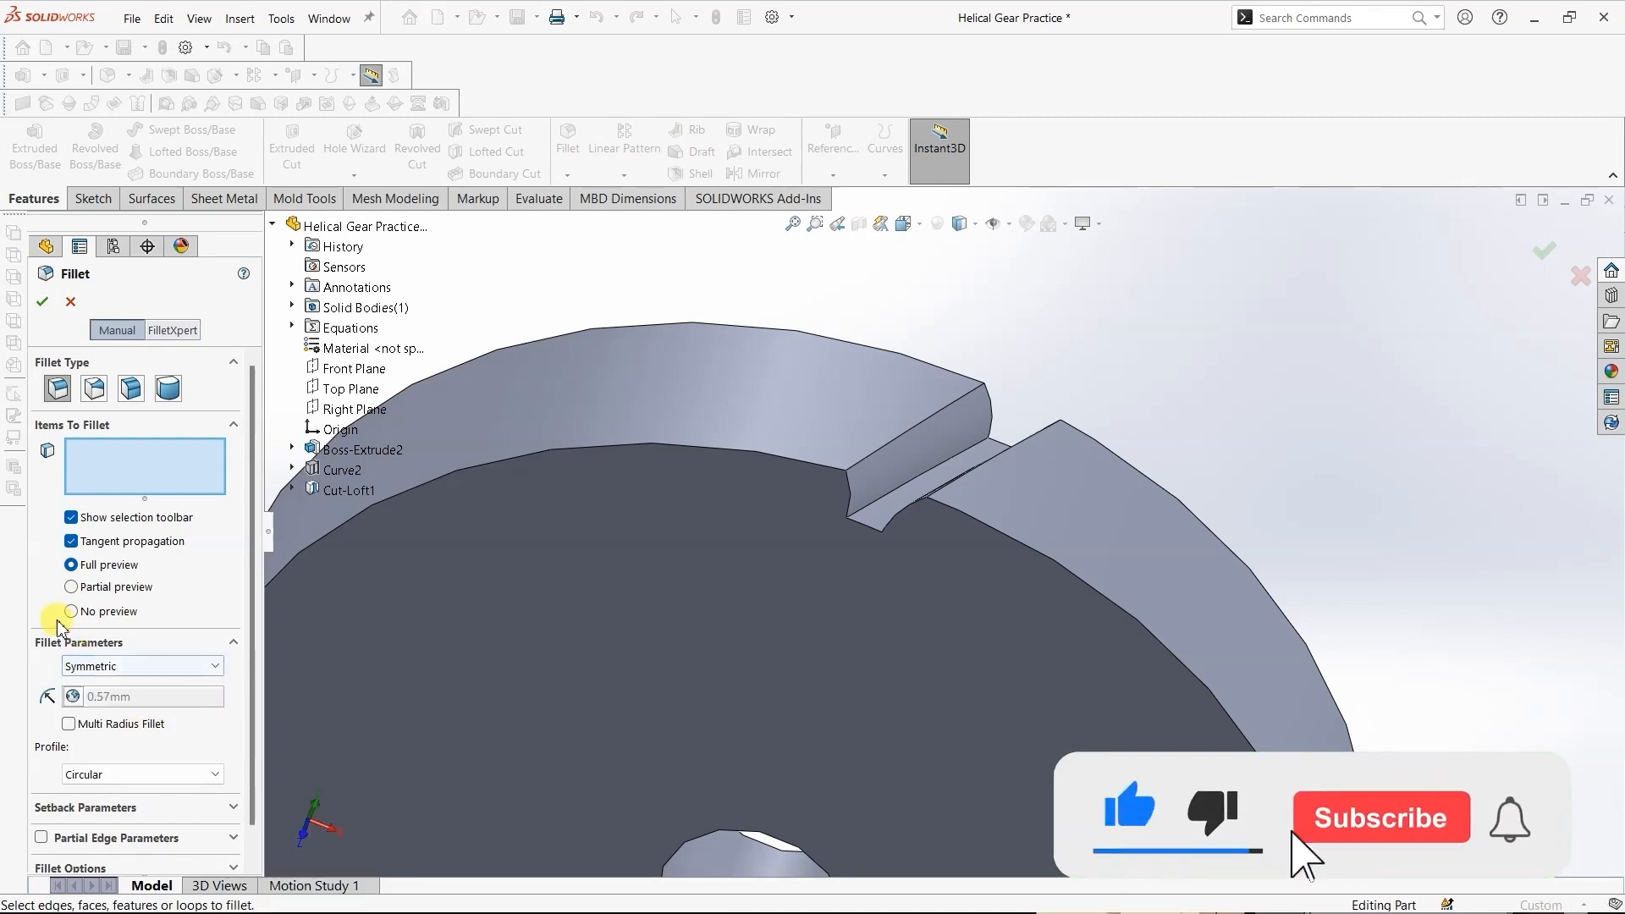
# - Apply the fillet to the two root edges at the bottom of the tooth-space cut
pyautogui.click(881, 499)
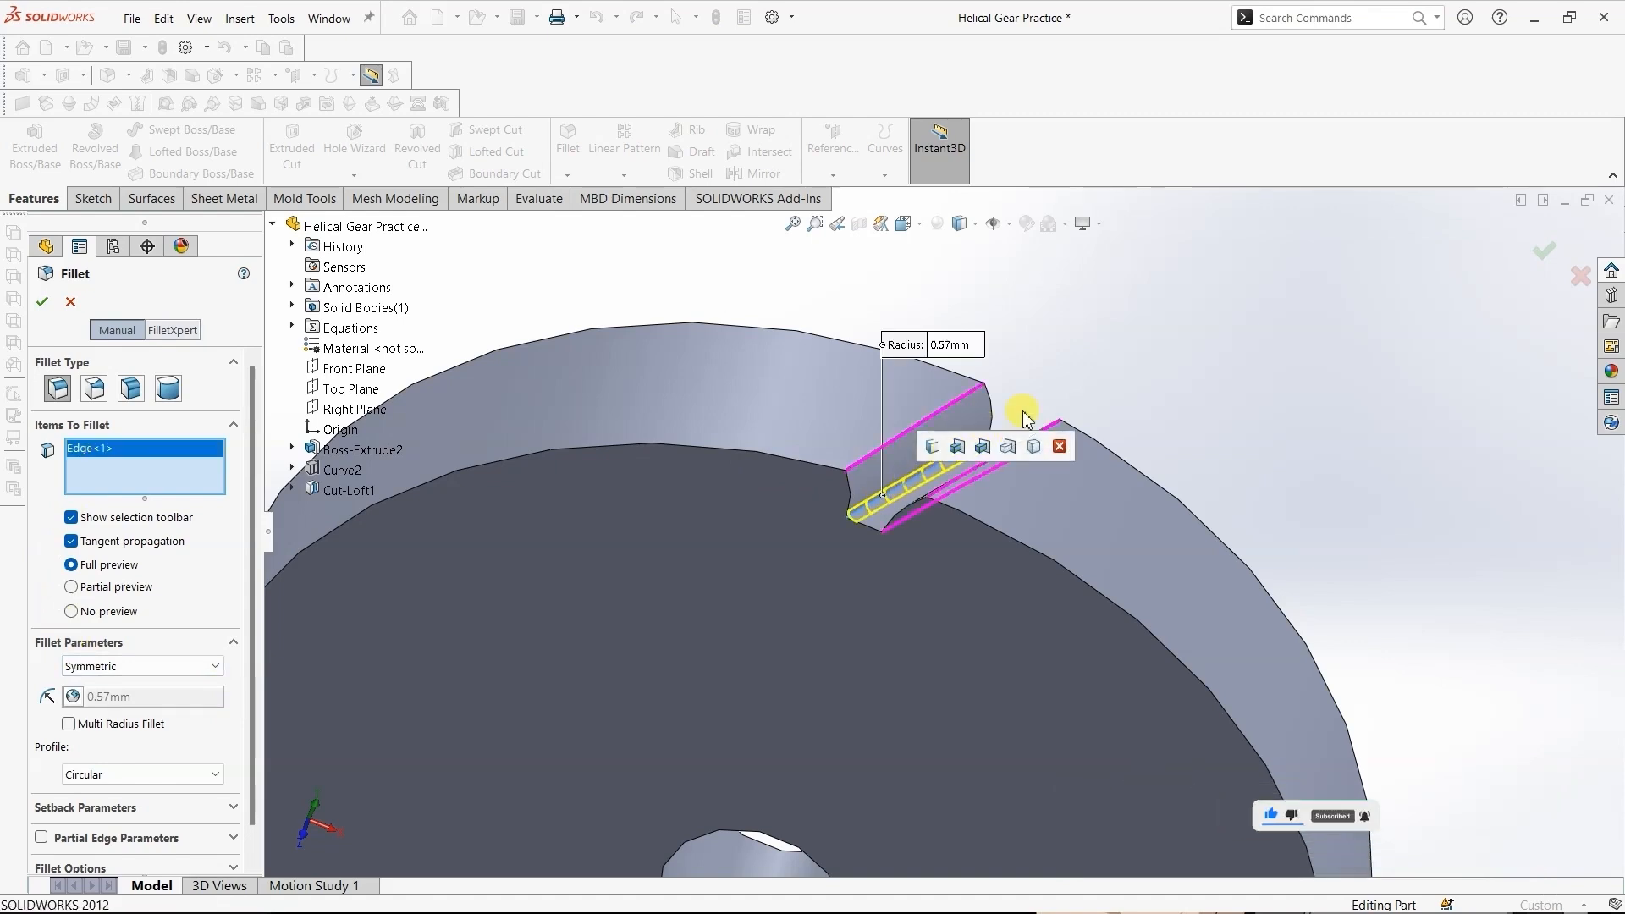
pyautogui.moveTo(1130, 352); pyautogui.dragTo(1169, 414, button='middle')
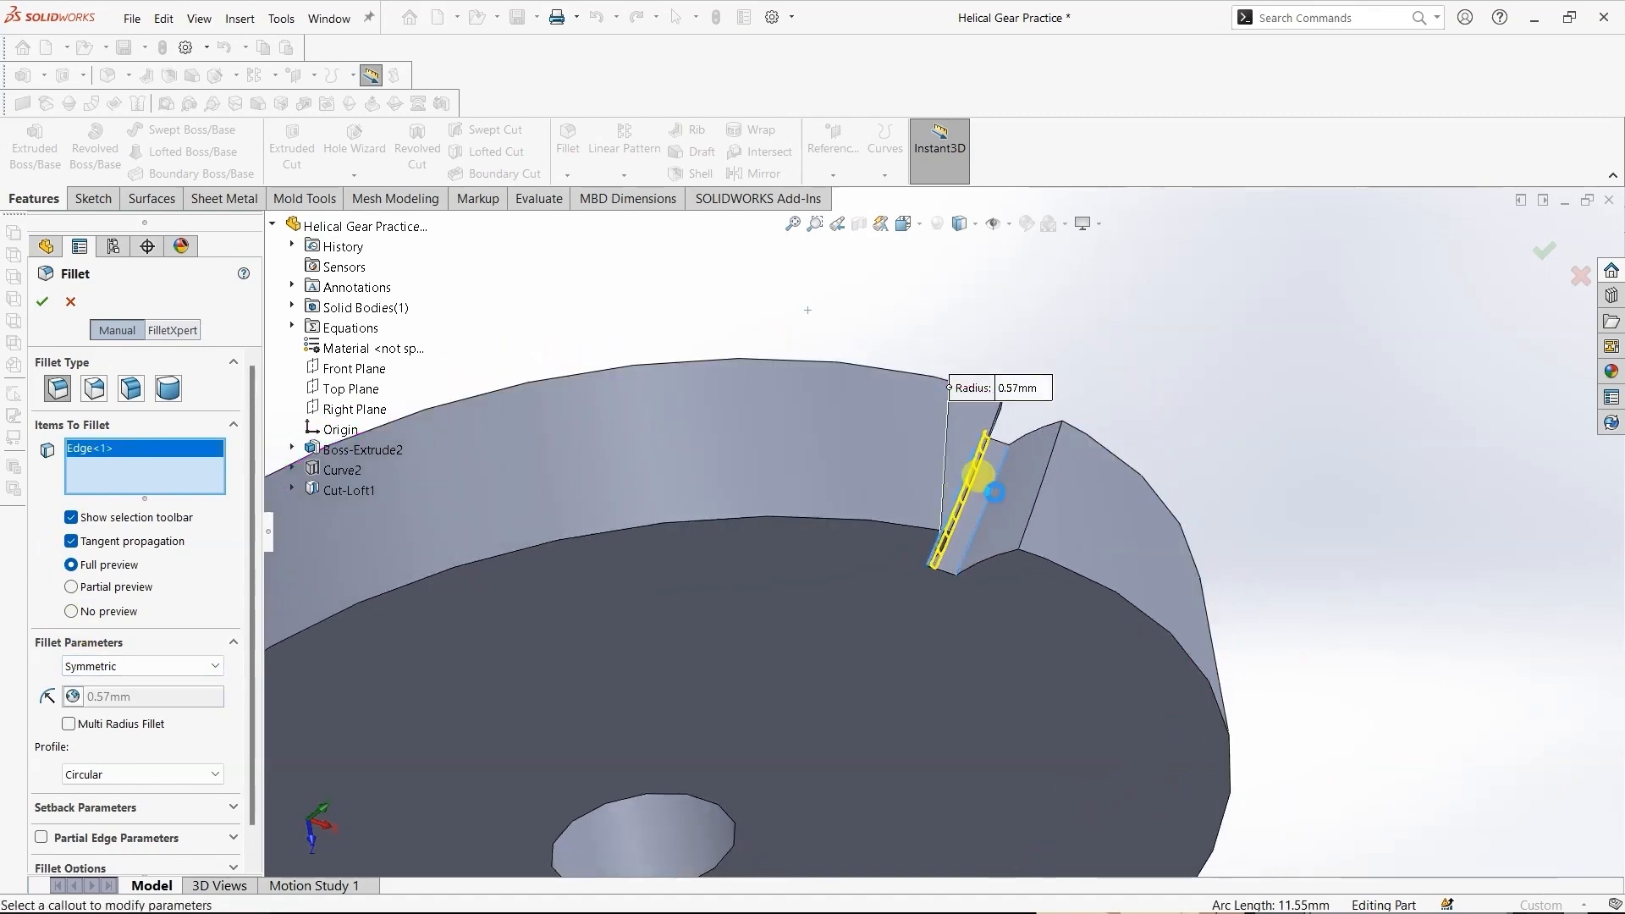
pyautogui.click(995, 496)
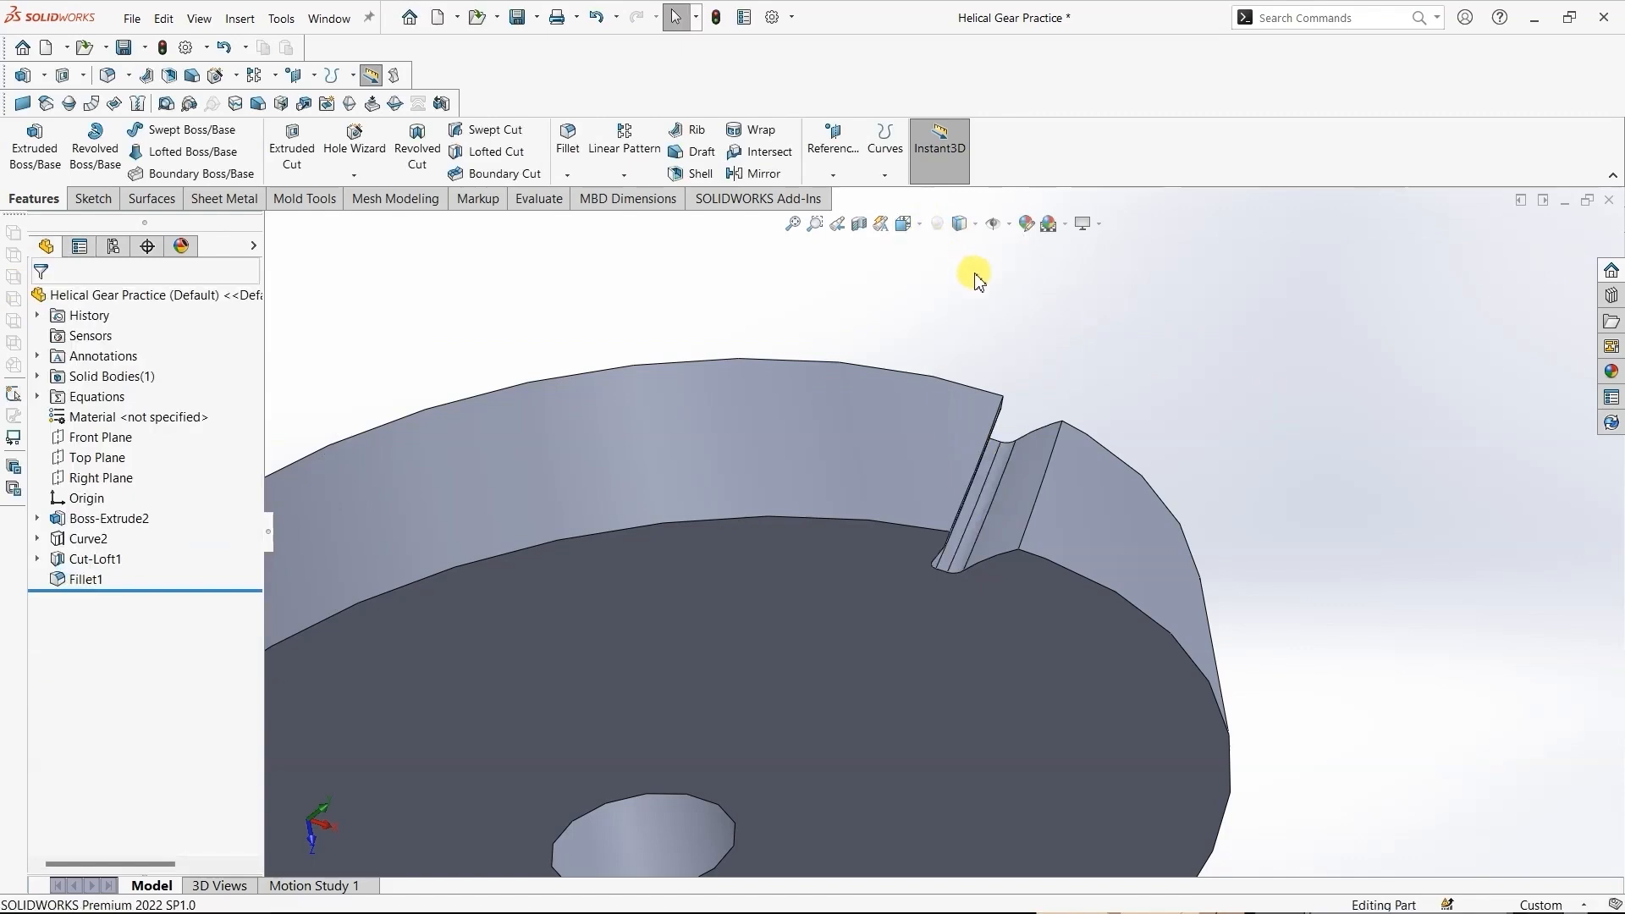
# - Start a circular pattern with the bore's front circular edge as its rotation reference
pyautogui.click(921, 225)
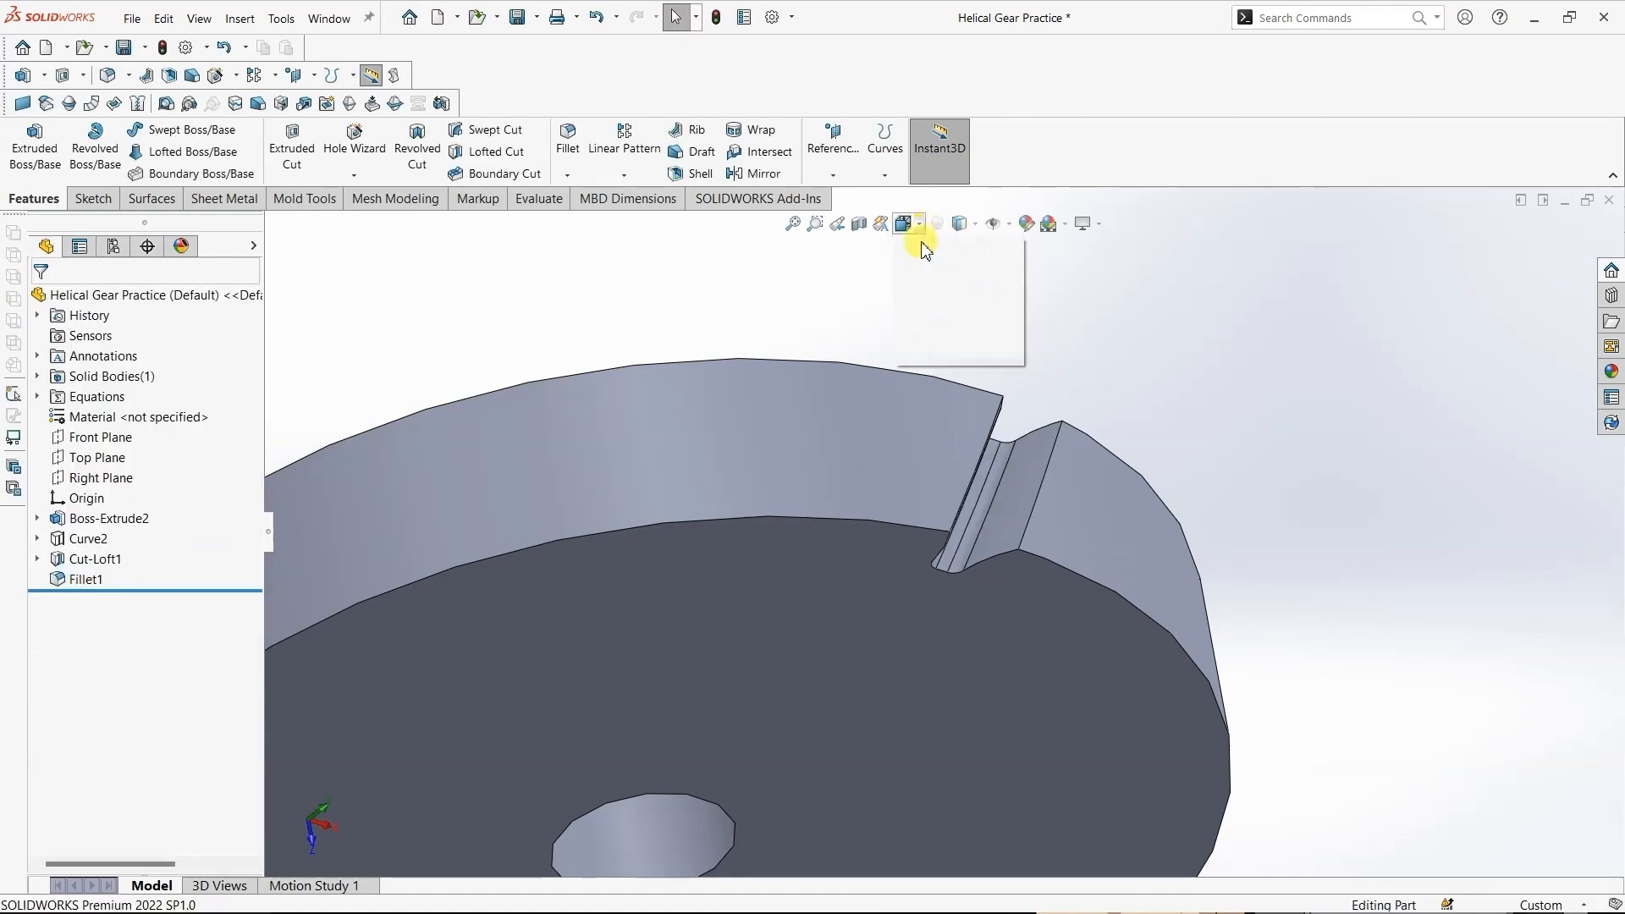
pyautogui.click(1000, 272)
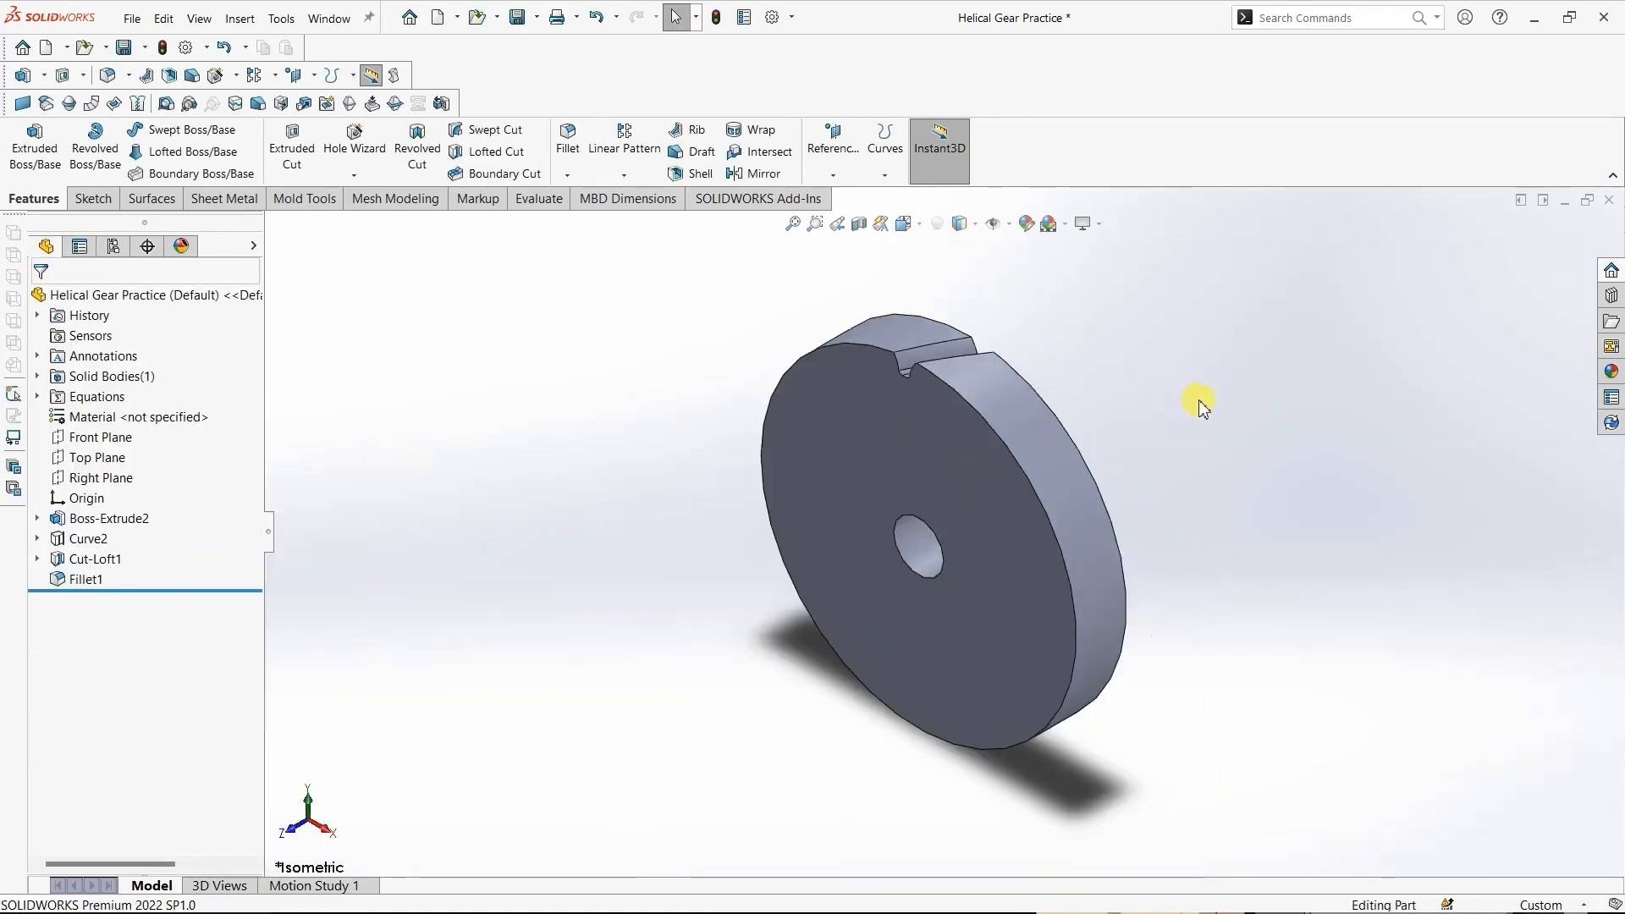
pyautogui.click(624, 175)
pyautogui.click(624, 218)
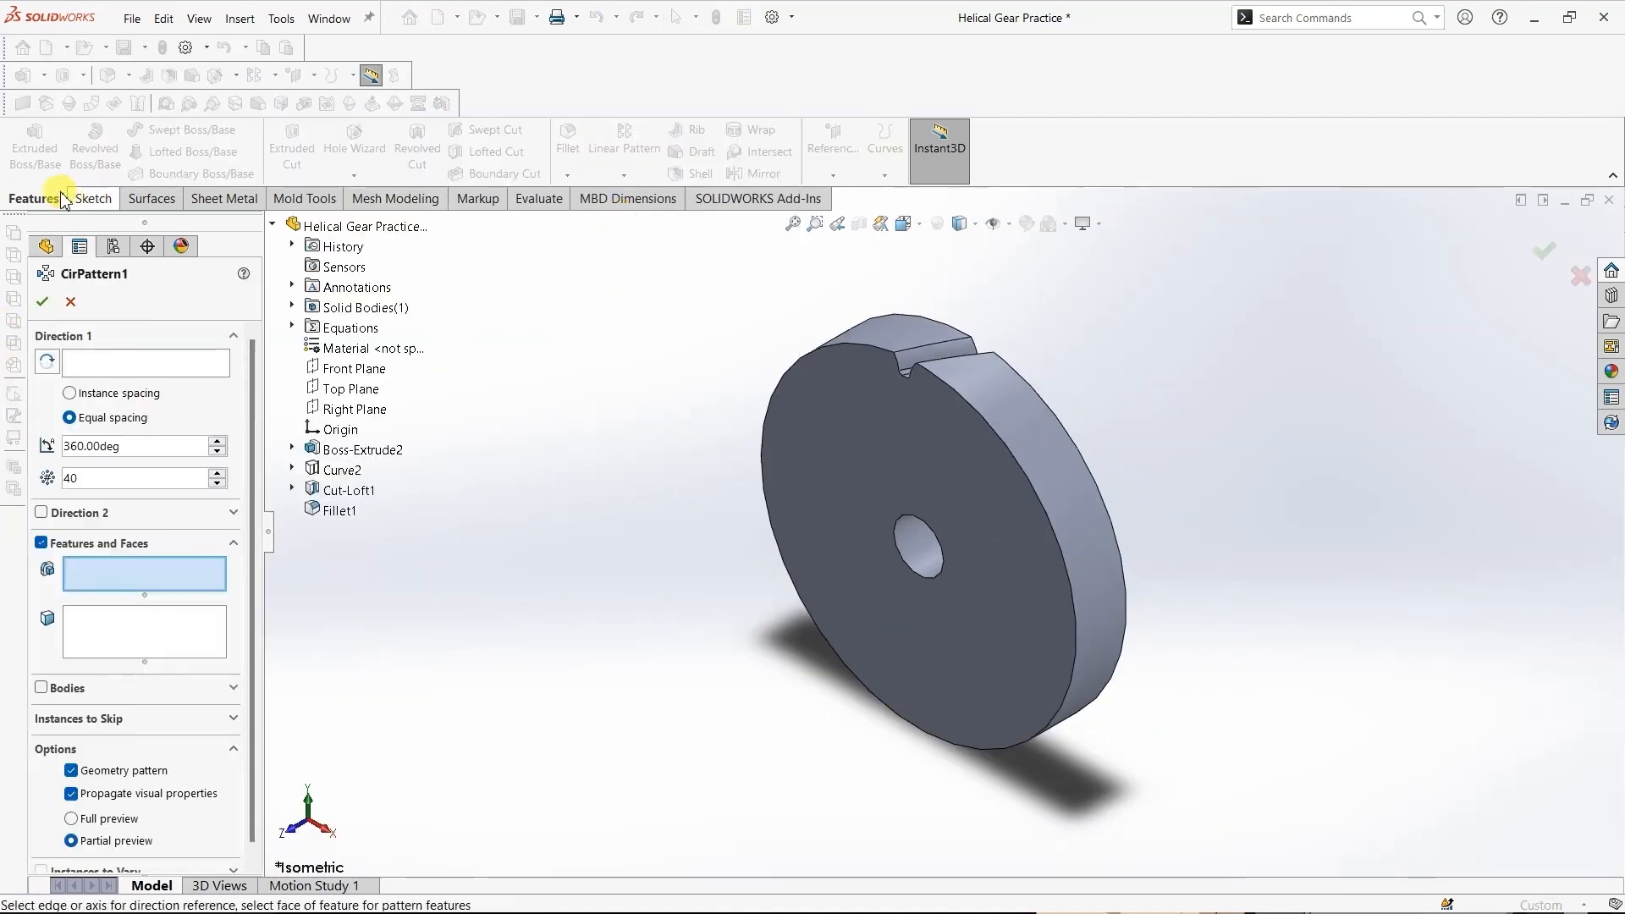
pyautogui.click(102, 364)
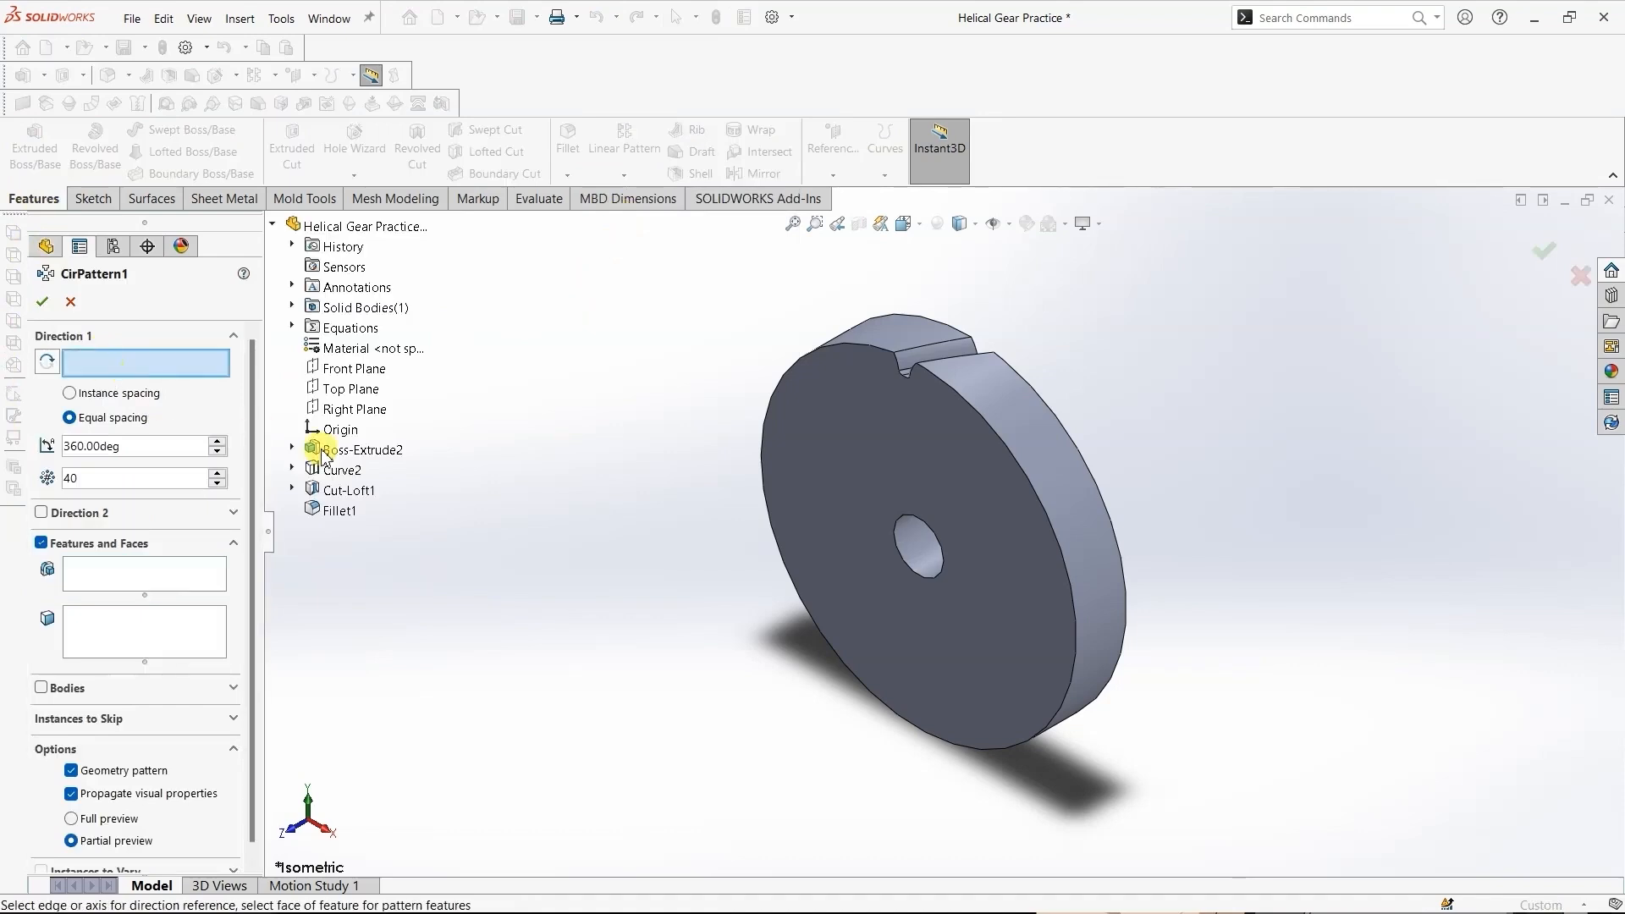
pyautogui.click(897, 540)
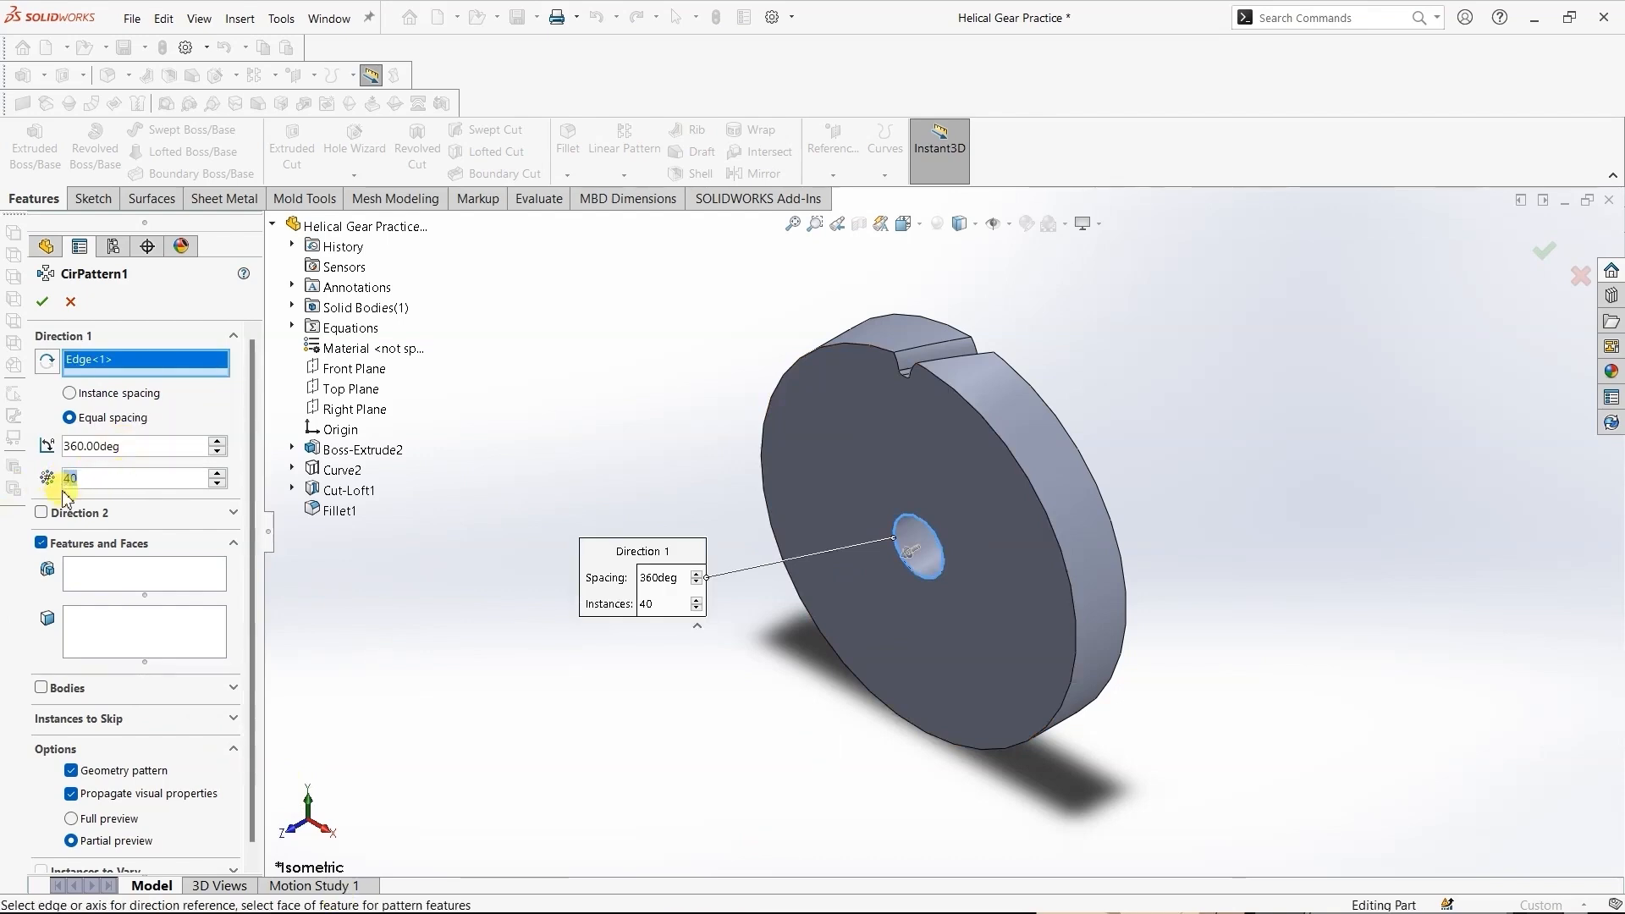
# - Link the circular pattern's number of instances to the global variable "No. of teeth"
pyautogui.write('=')
pyautogui.moveTo(65, 499)
pyautogui.press('Down')
pyautogui.press('Up')
pyautogui.press('Return')
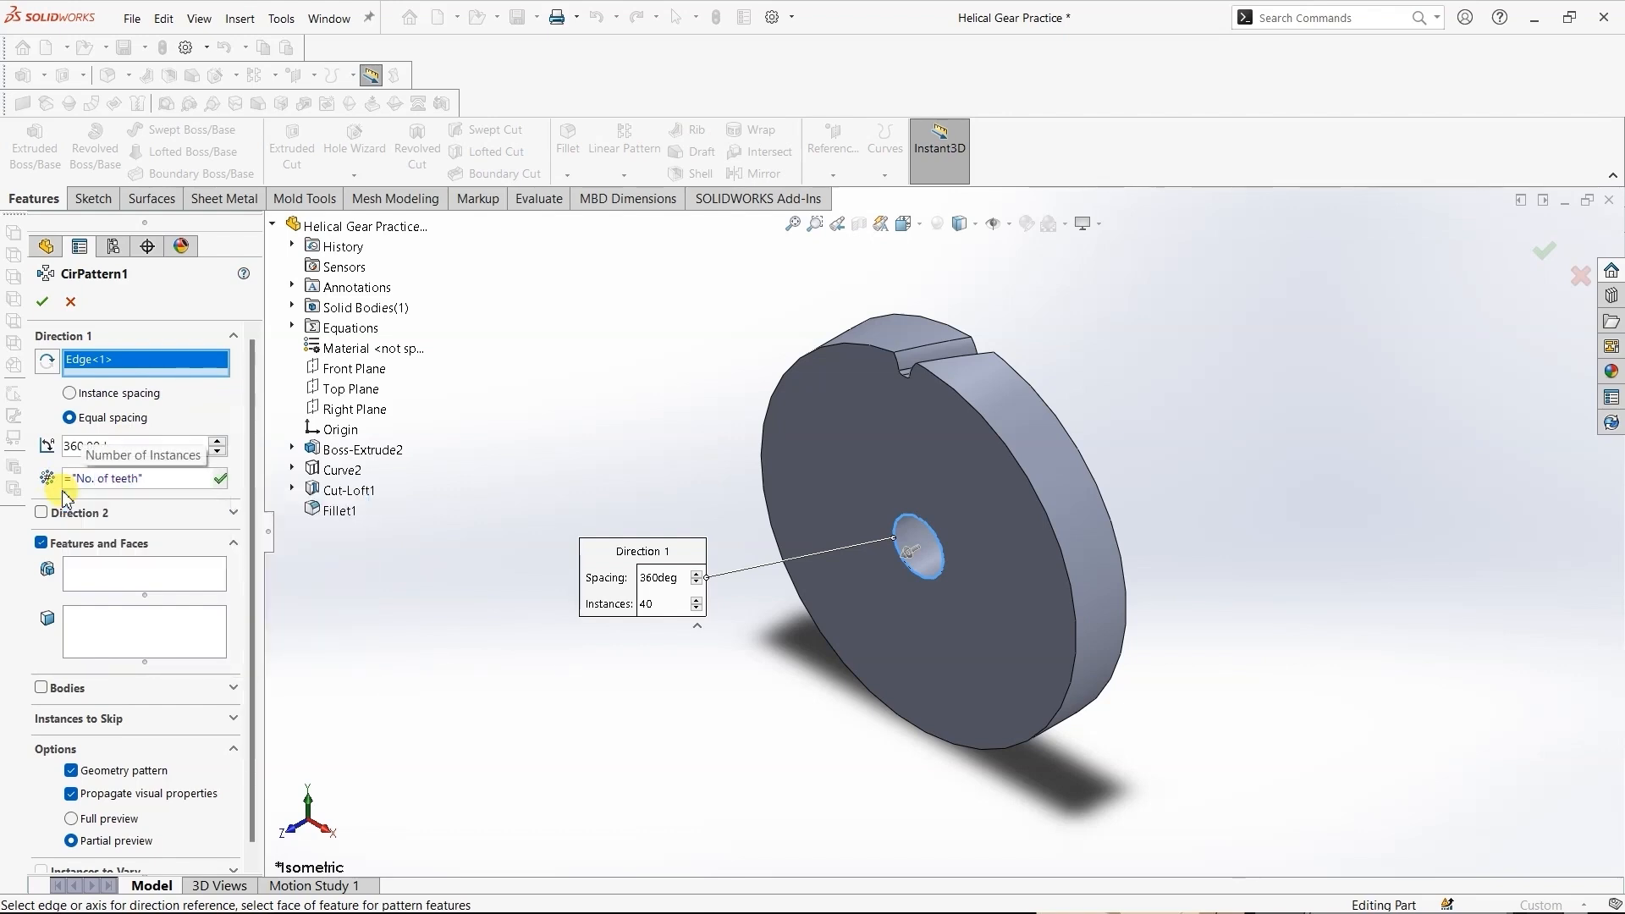
pyautogui.click(220, 479)
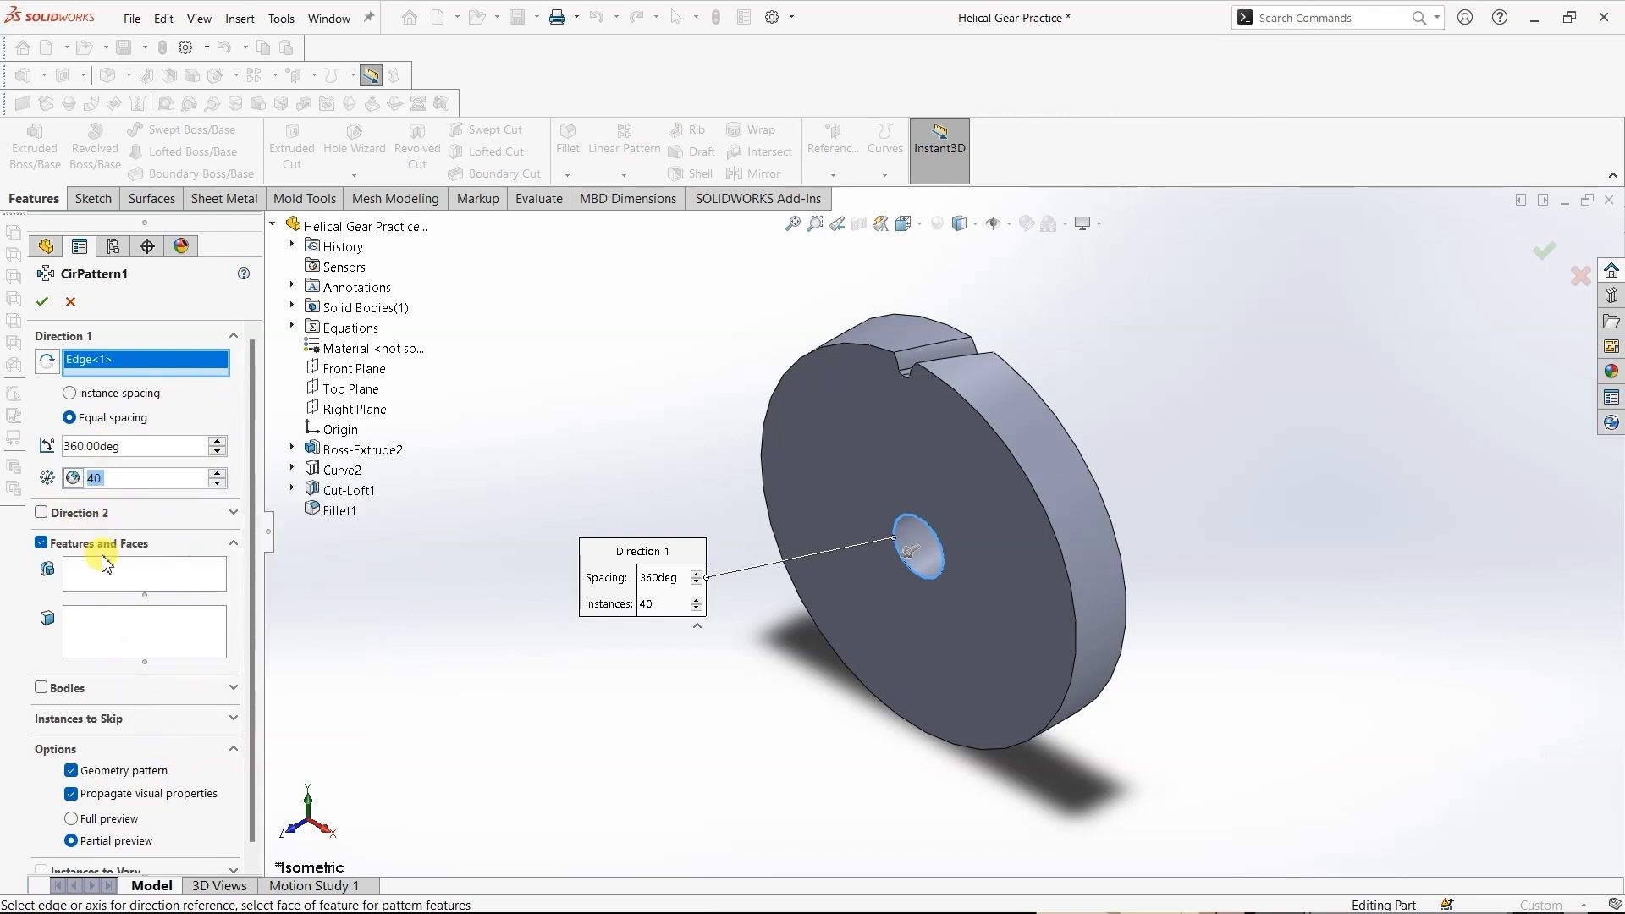
# - Pattern Fillet1 and Cut-Loft1 around the gear blank and complete the circular pattern
pyautogui.click(338, 513)
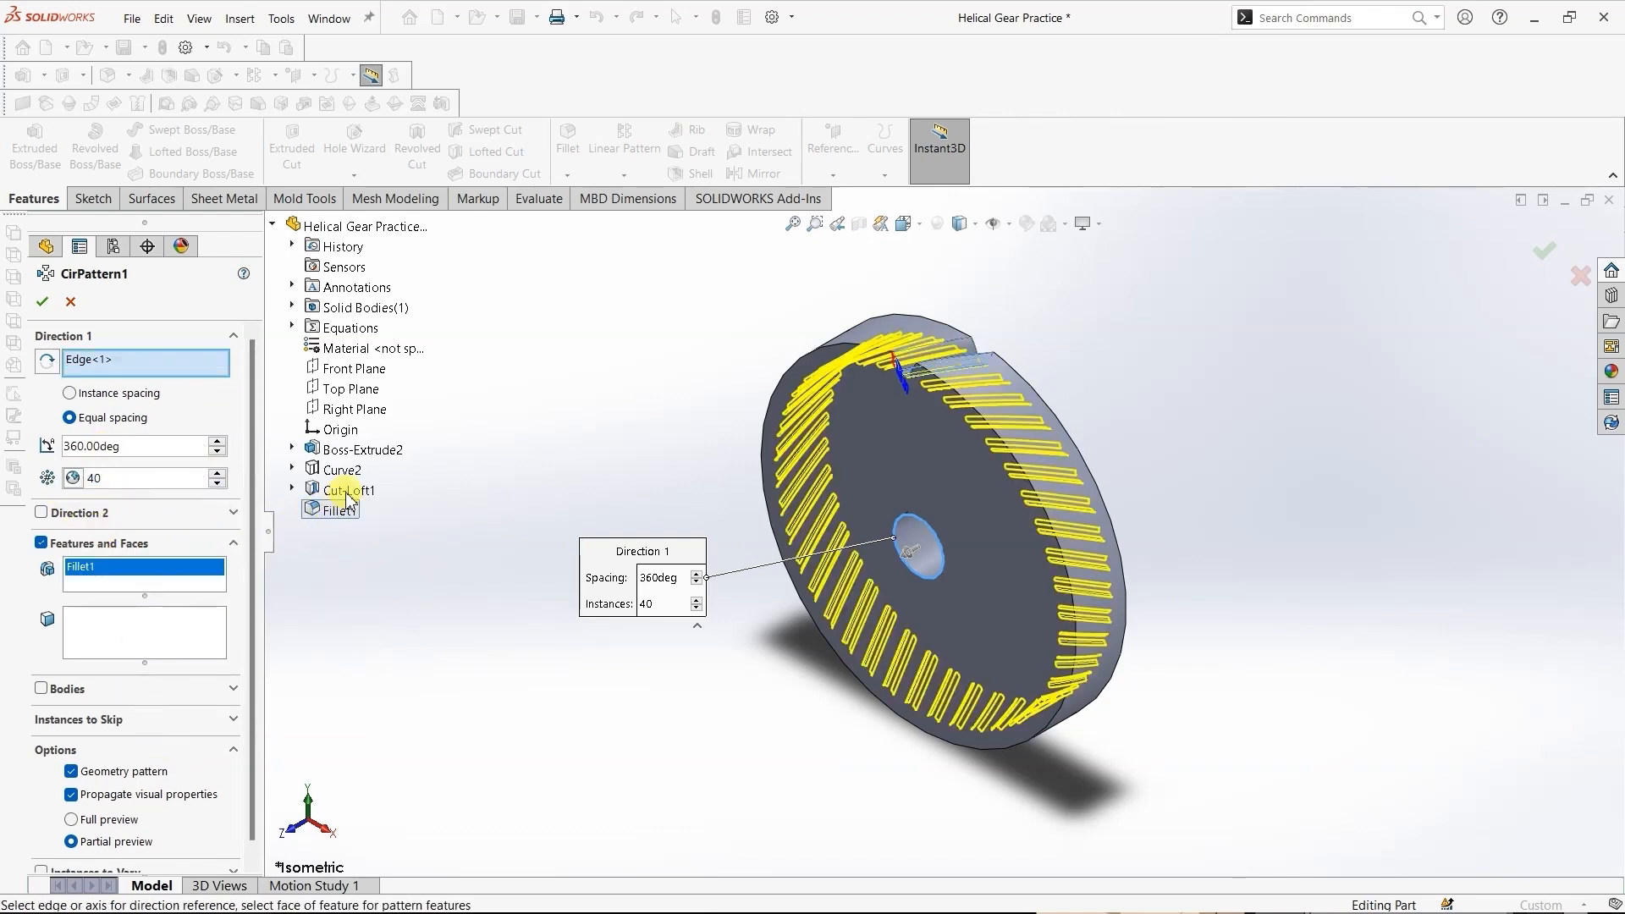
pyautogui.click(347, 491)
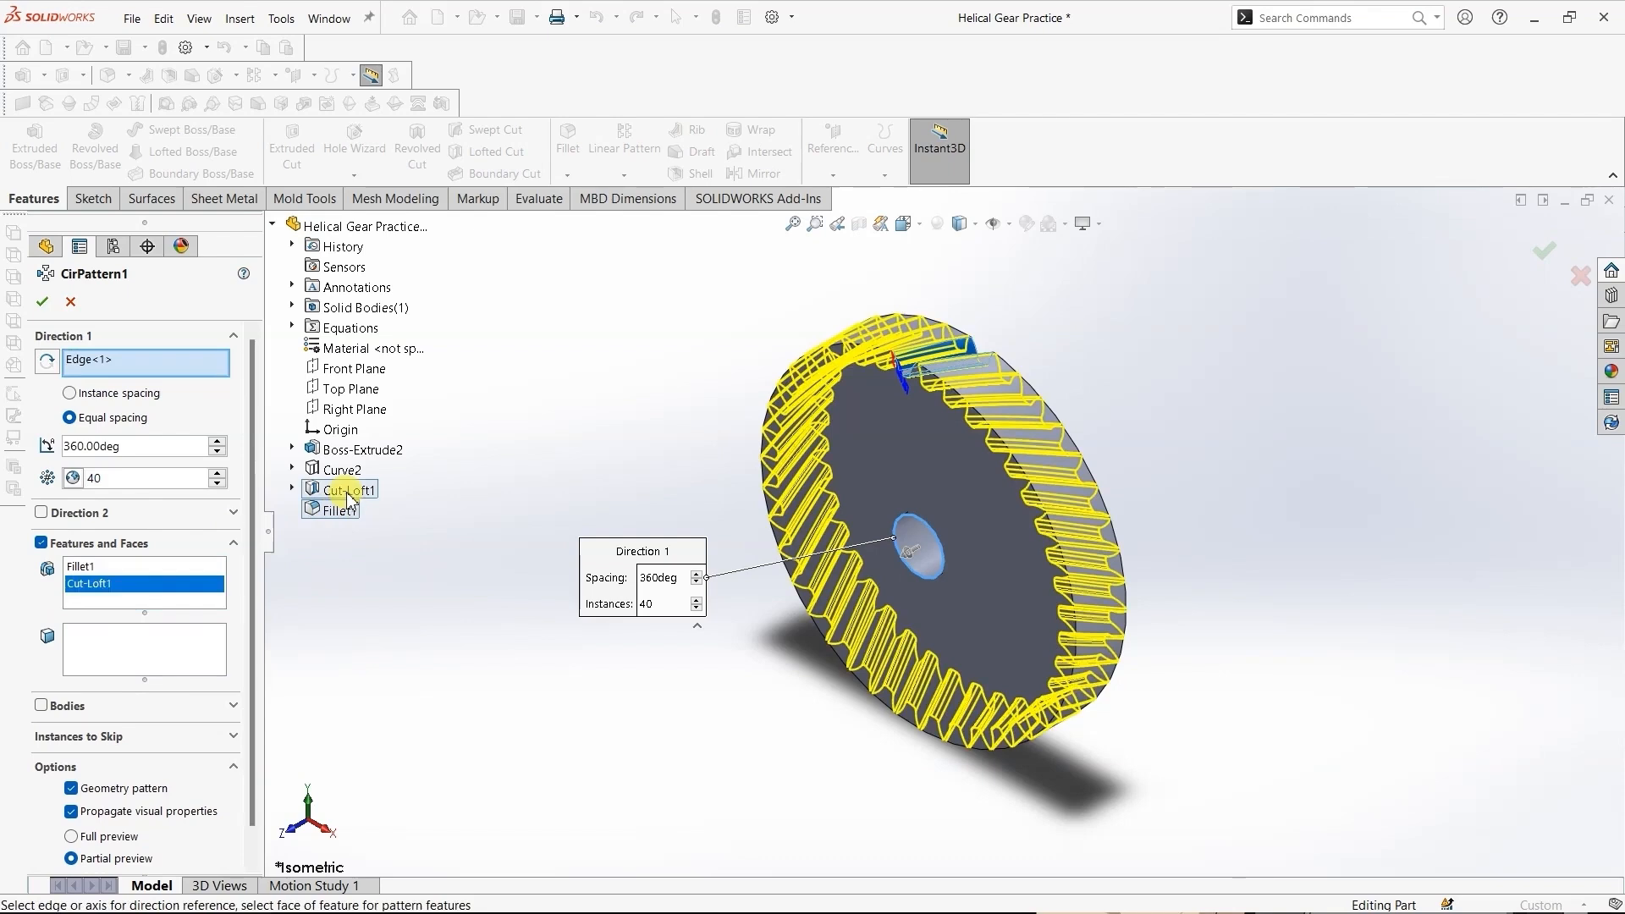
pyautogui.click(43, 303)
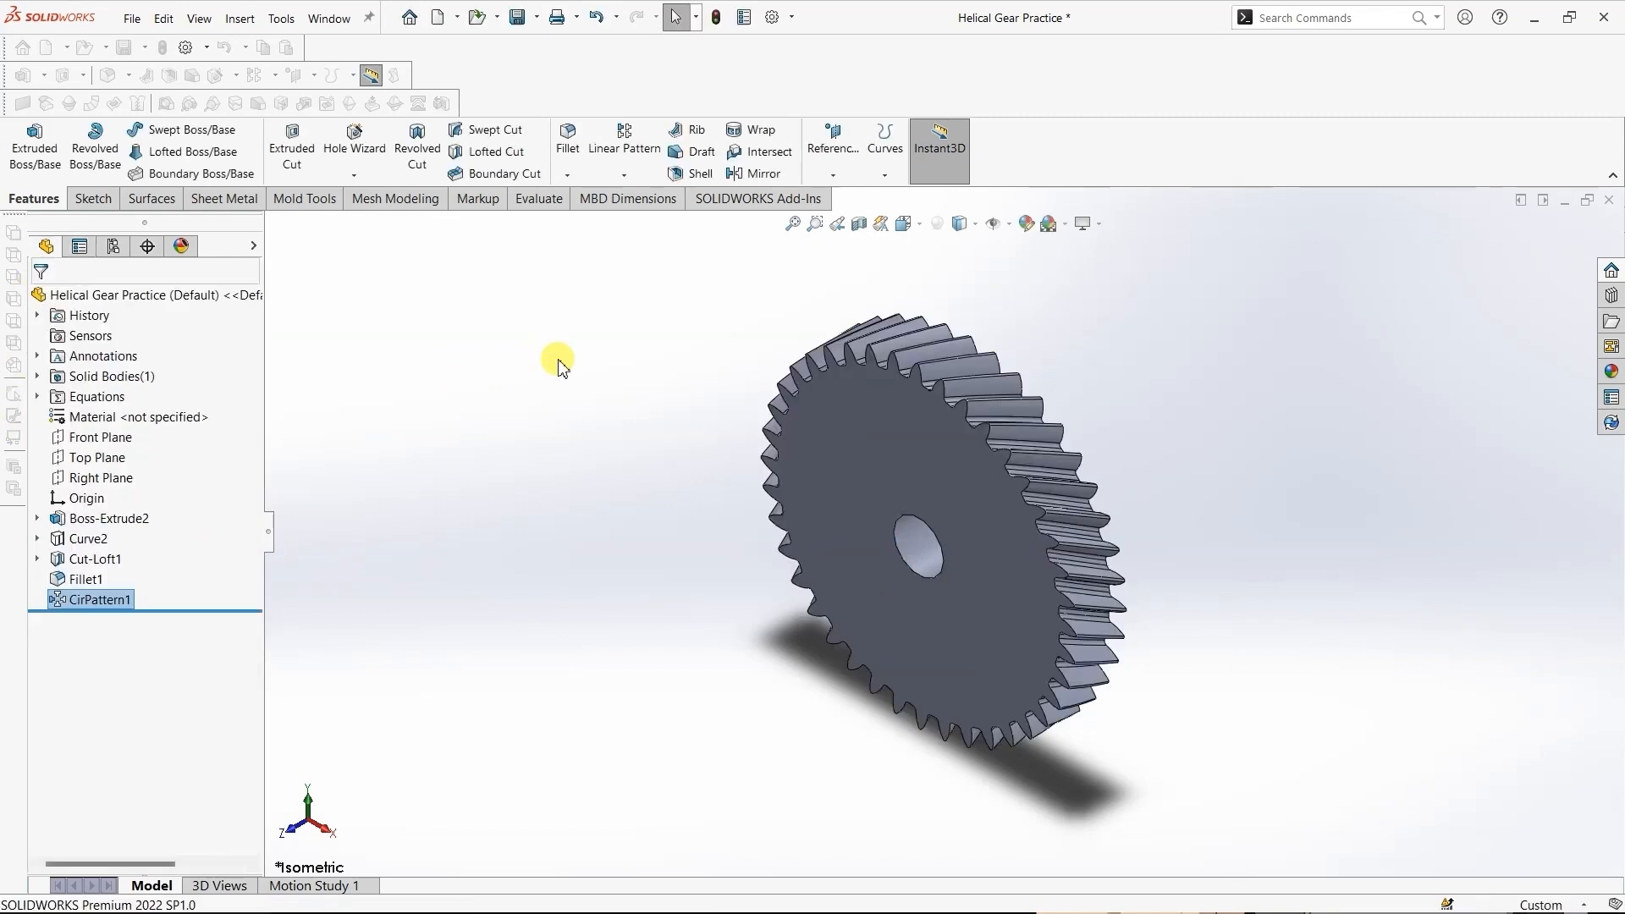
# - Set the global variable "No. of teeth" to 80 in the equations manager and apply it
pyautogui.moveTo(560, 382); pyautogui.dragTo(608, 410, button='middle')
pyautogui.click(906, 225)
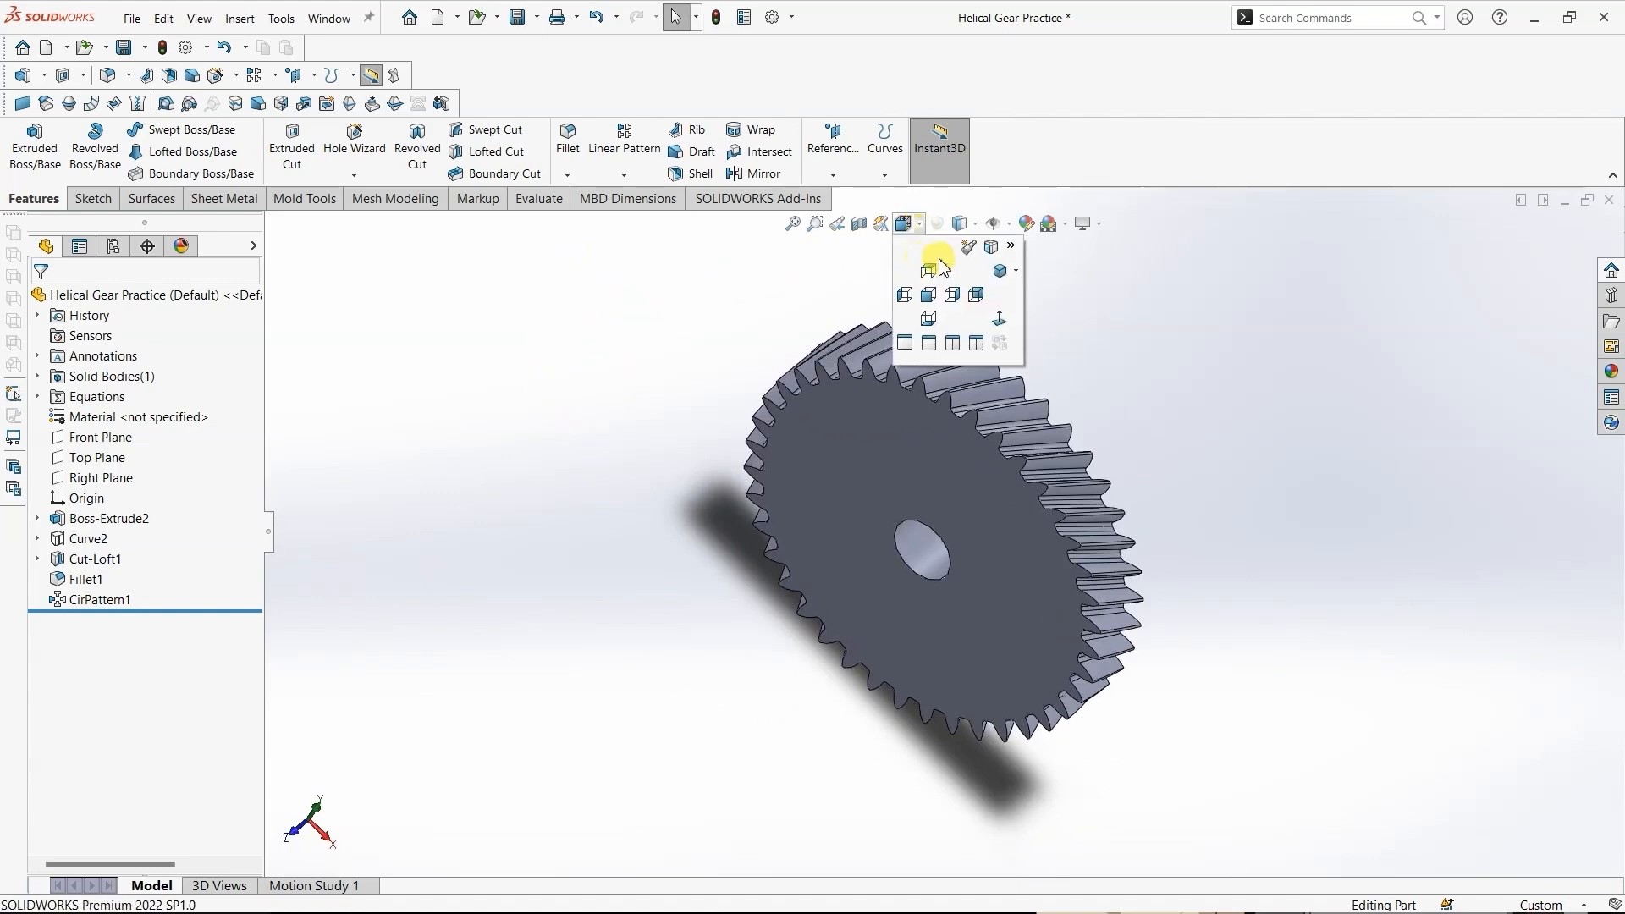
pyautogui.click(997, 279)
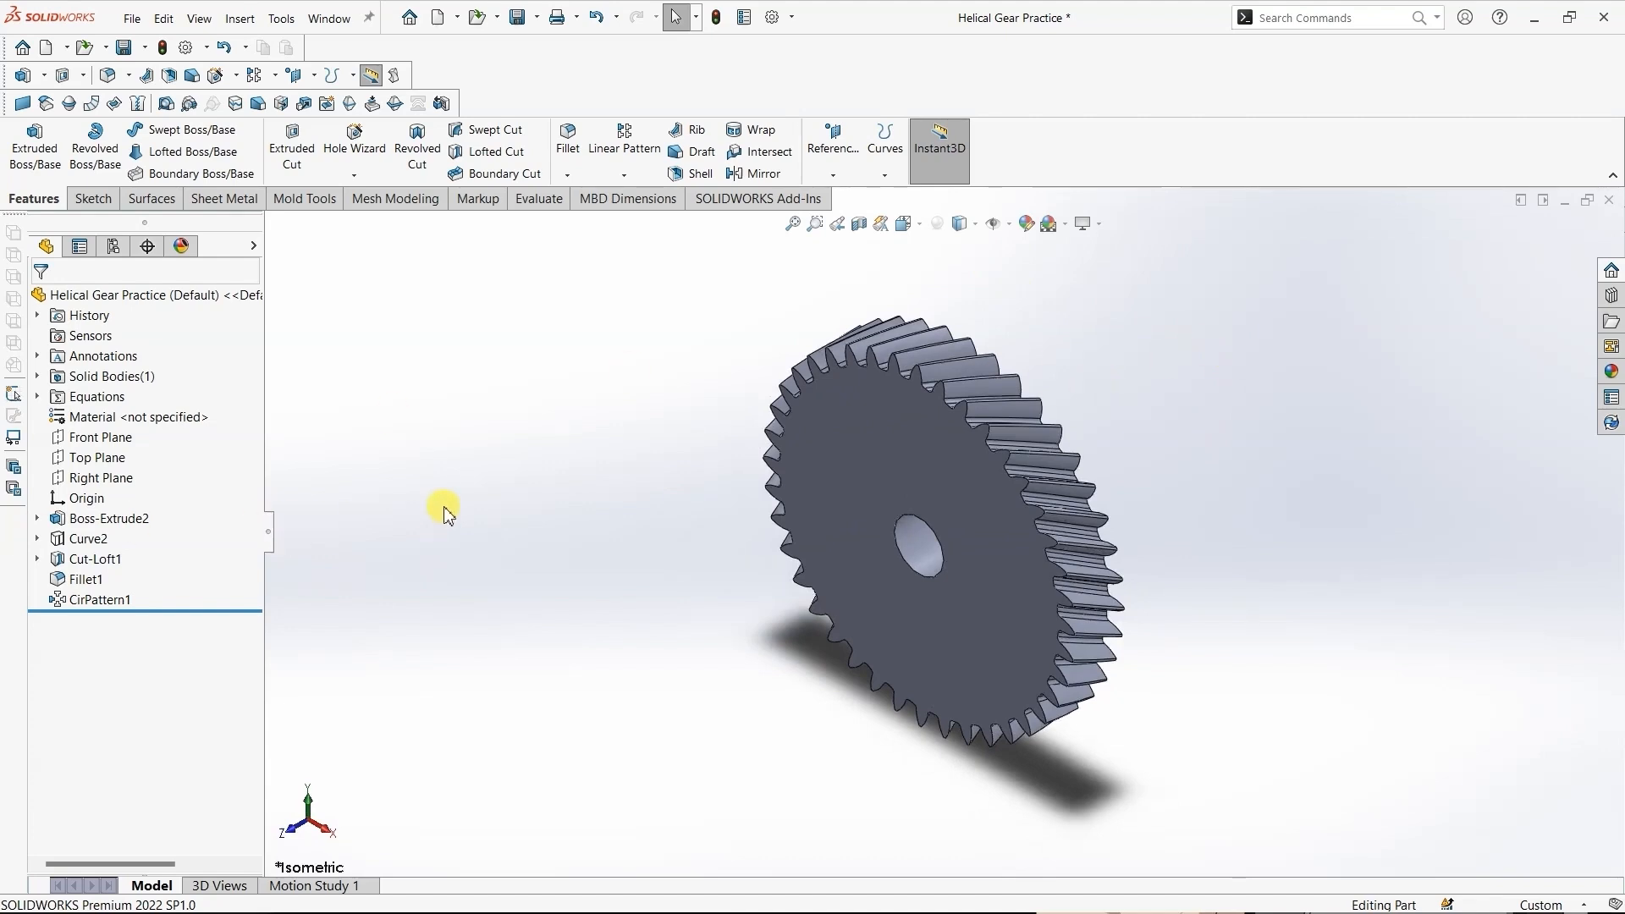
pyautogui.click(89, 397)
pyautogui.rightClick(95, 398)
pyautogui.click(121, 407)
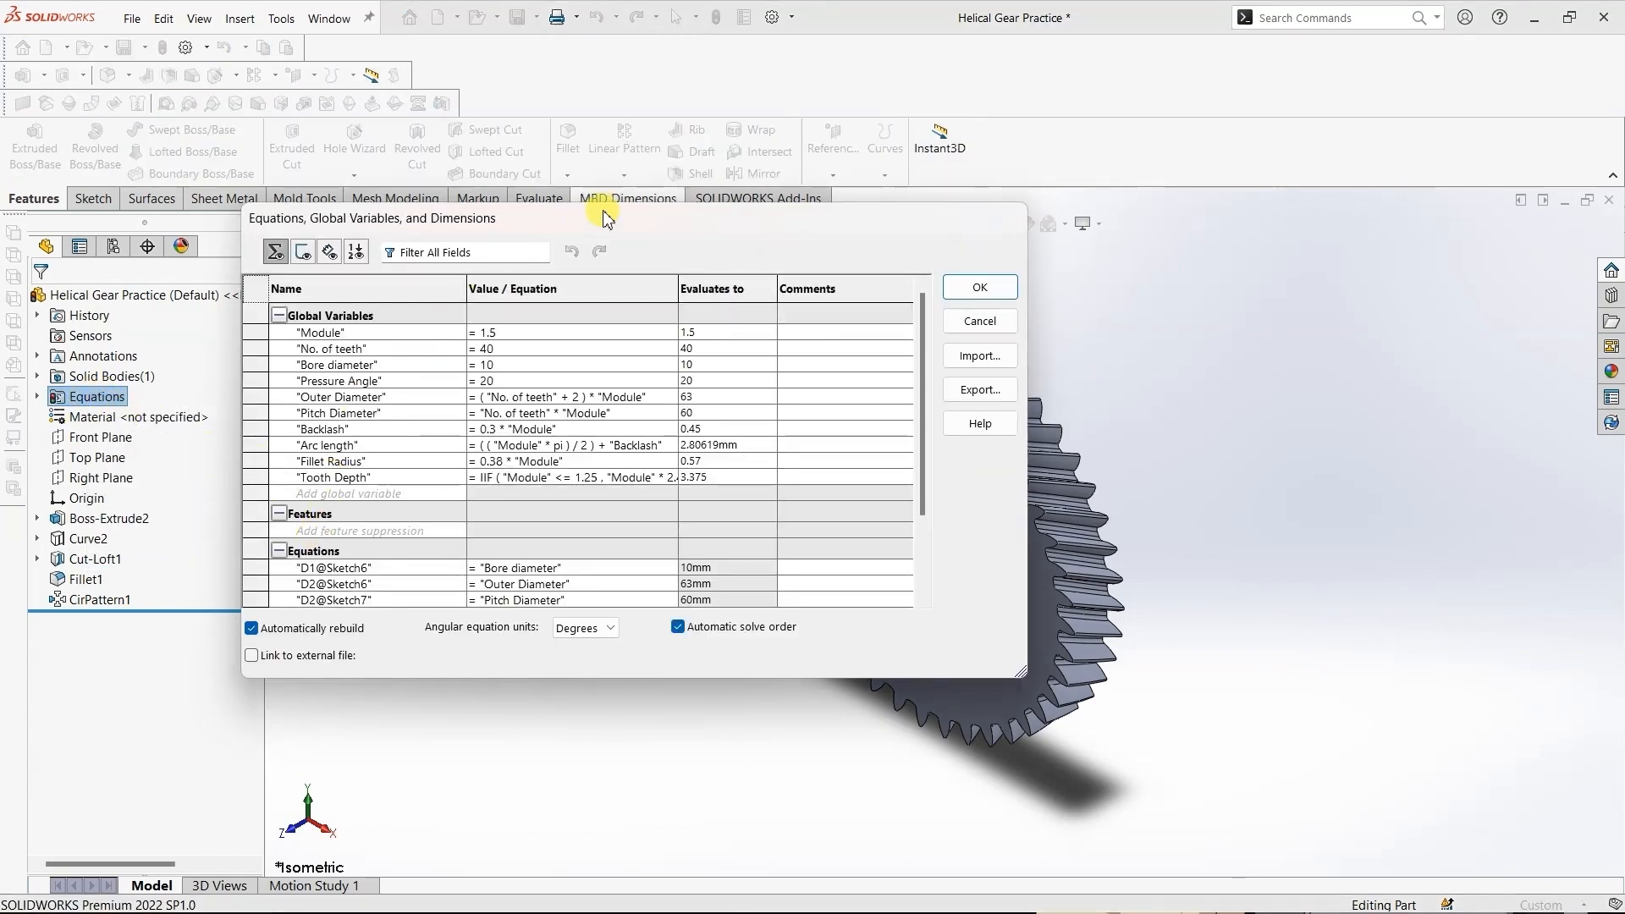
pyautogui.moveTo(606, 218); pyautogui.dragTo(447, 243)
pyautogui.click(336, 369)
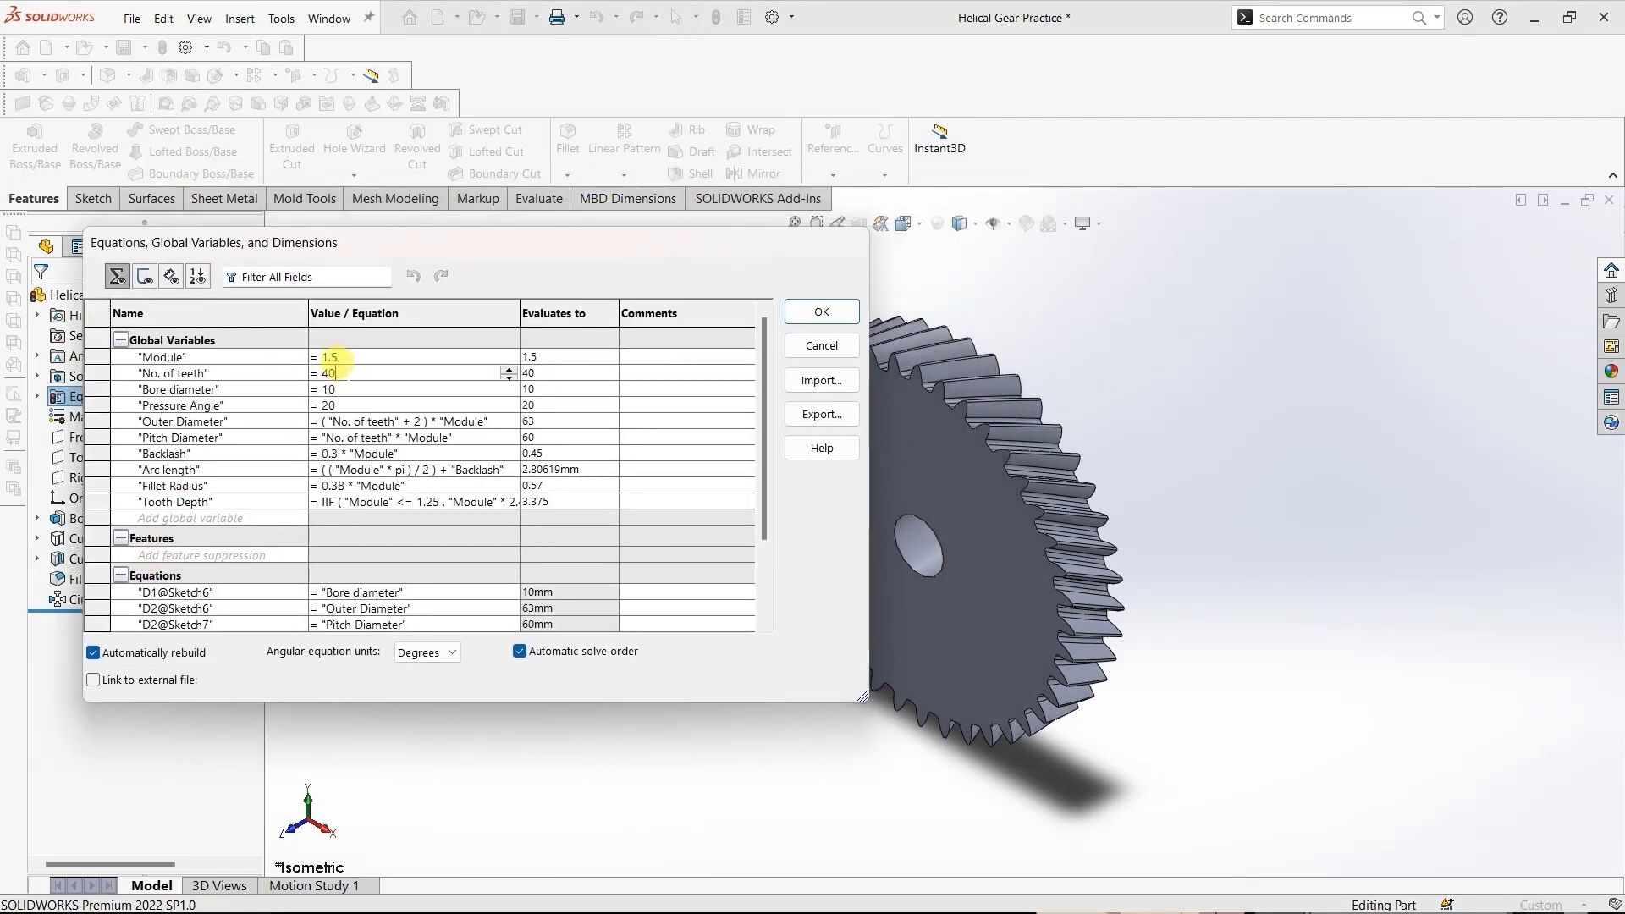
pyautogui.moveTo(429, 423)
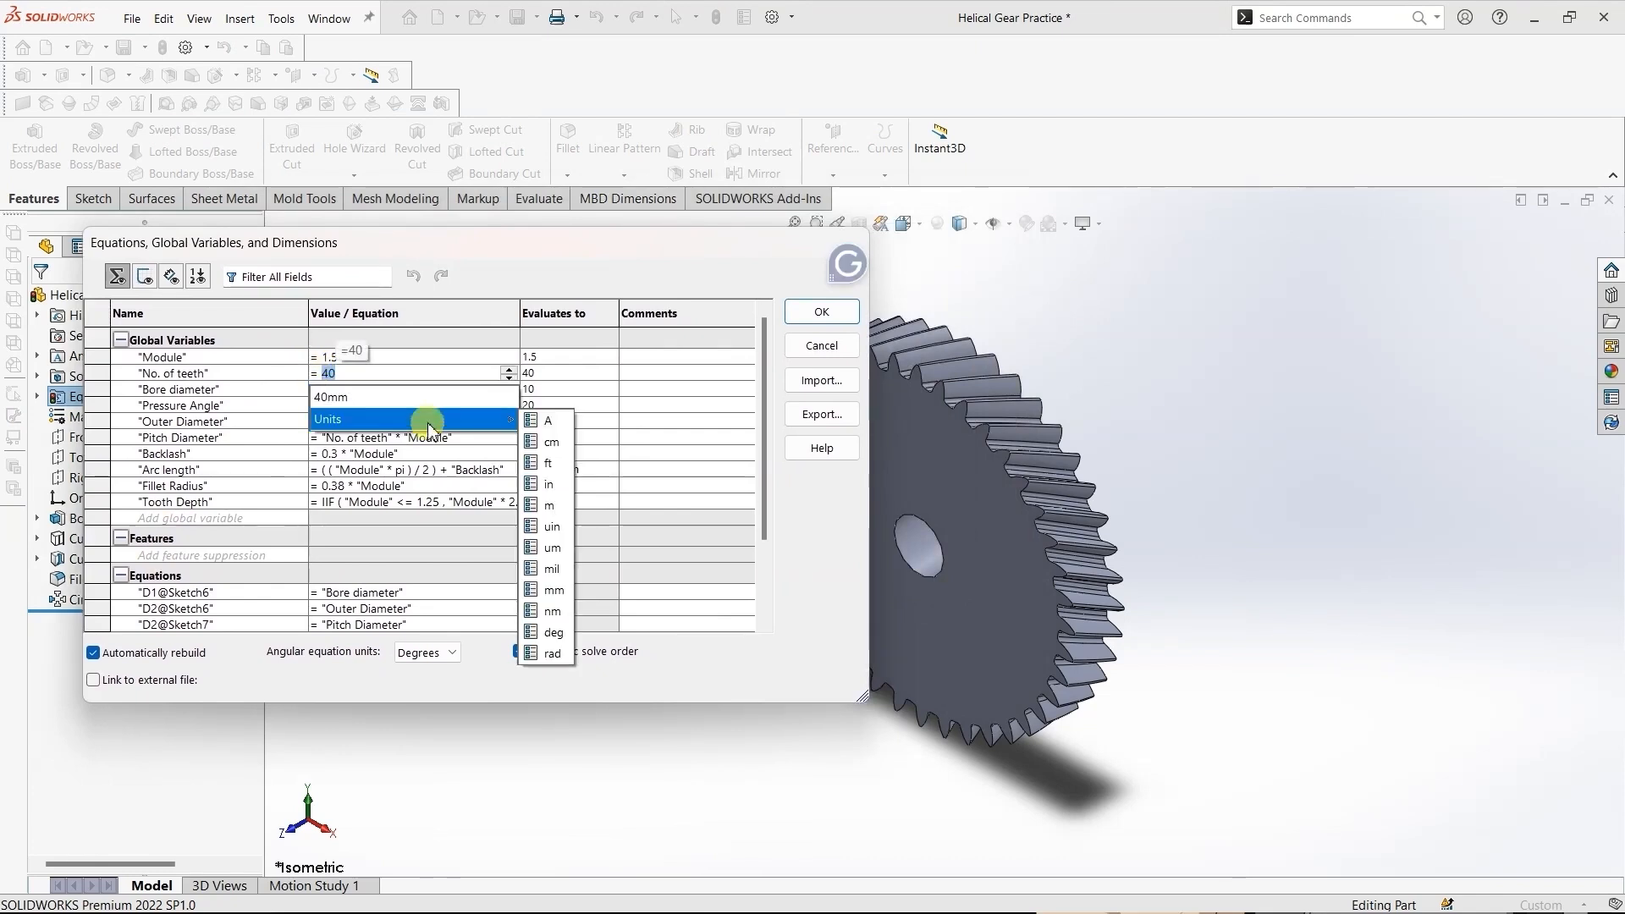
pyautogui.write('8')
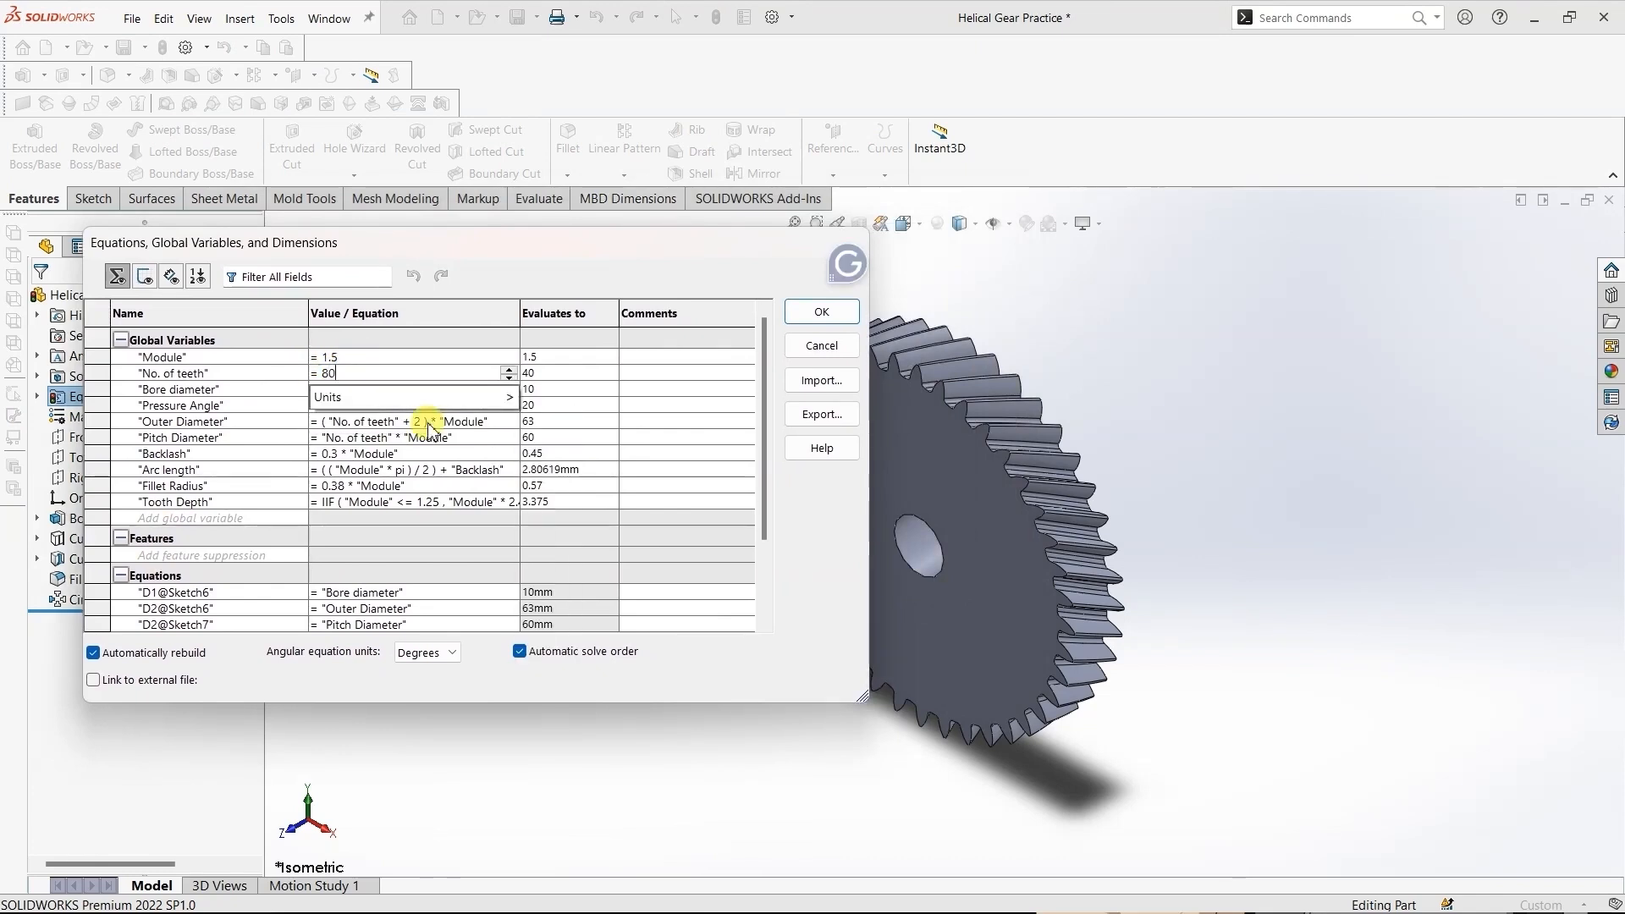
pyautogui.press('Return')
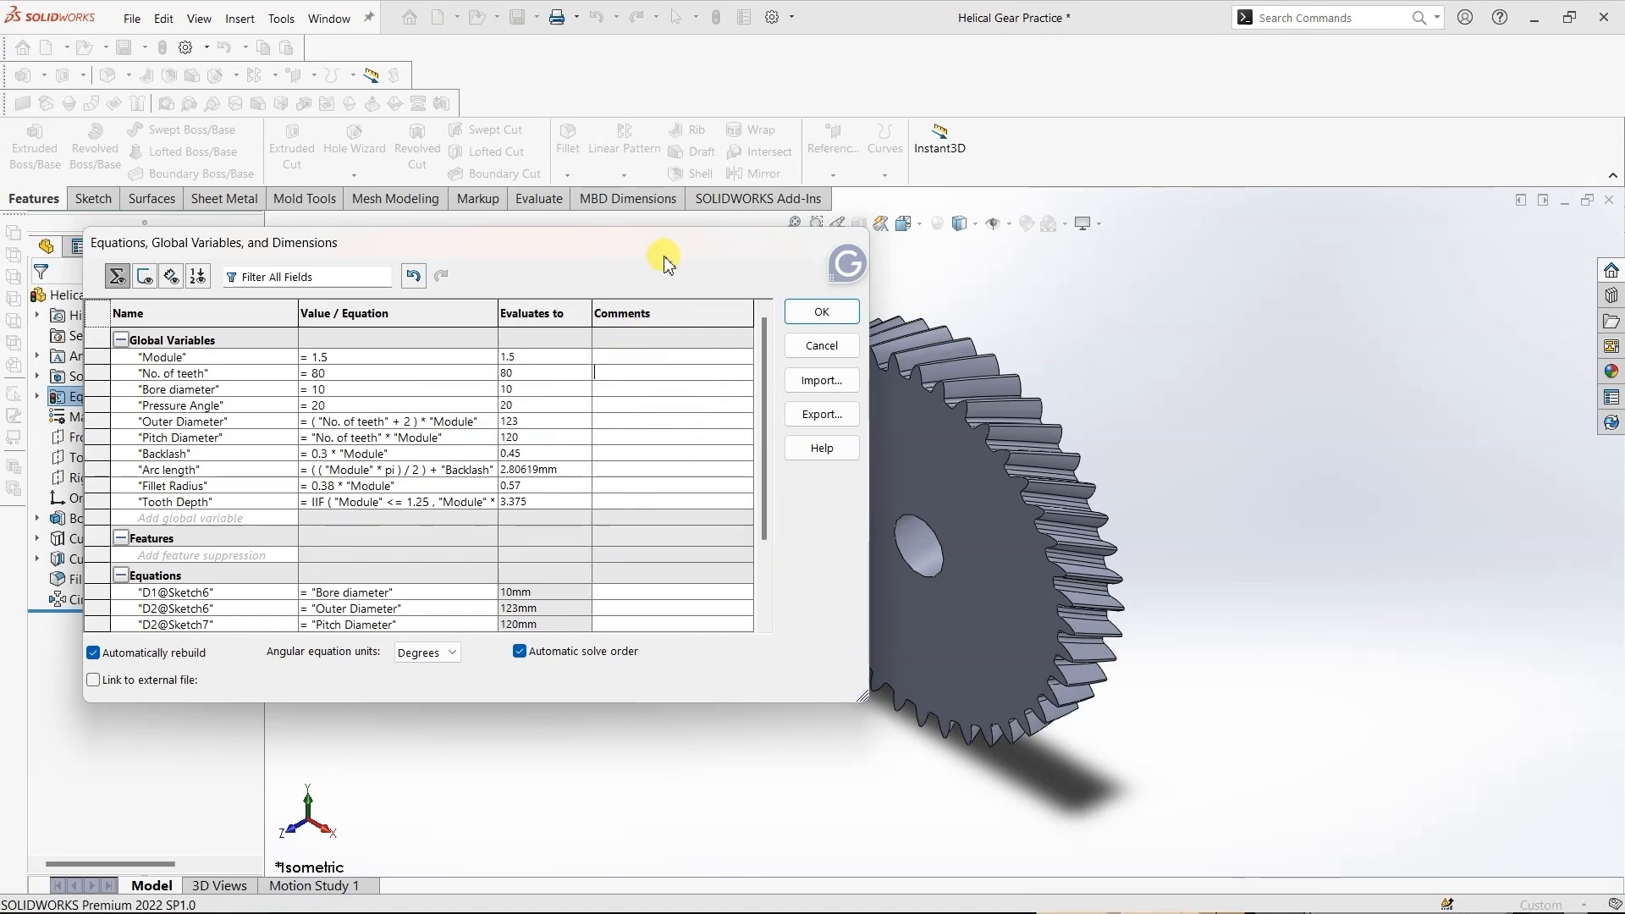
pyautogui.moveTo(661, 254); pyautogui.dragTo(441, 318)
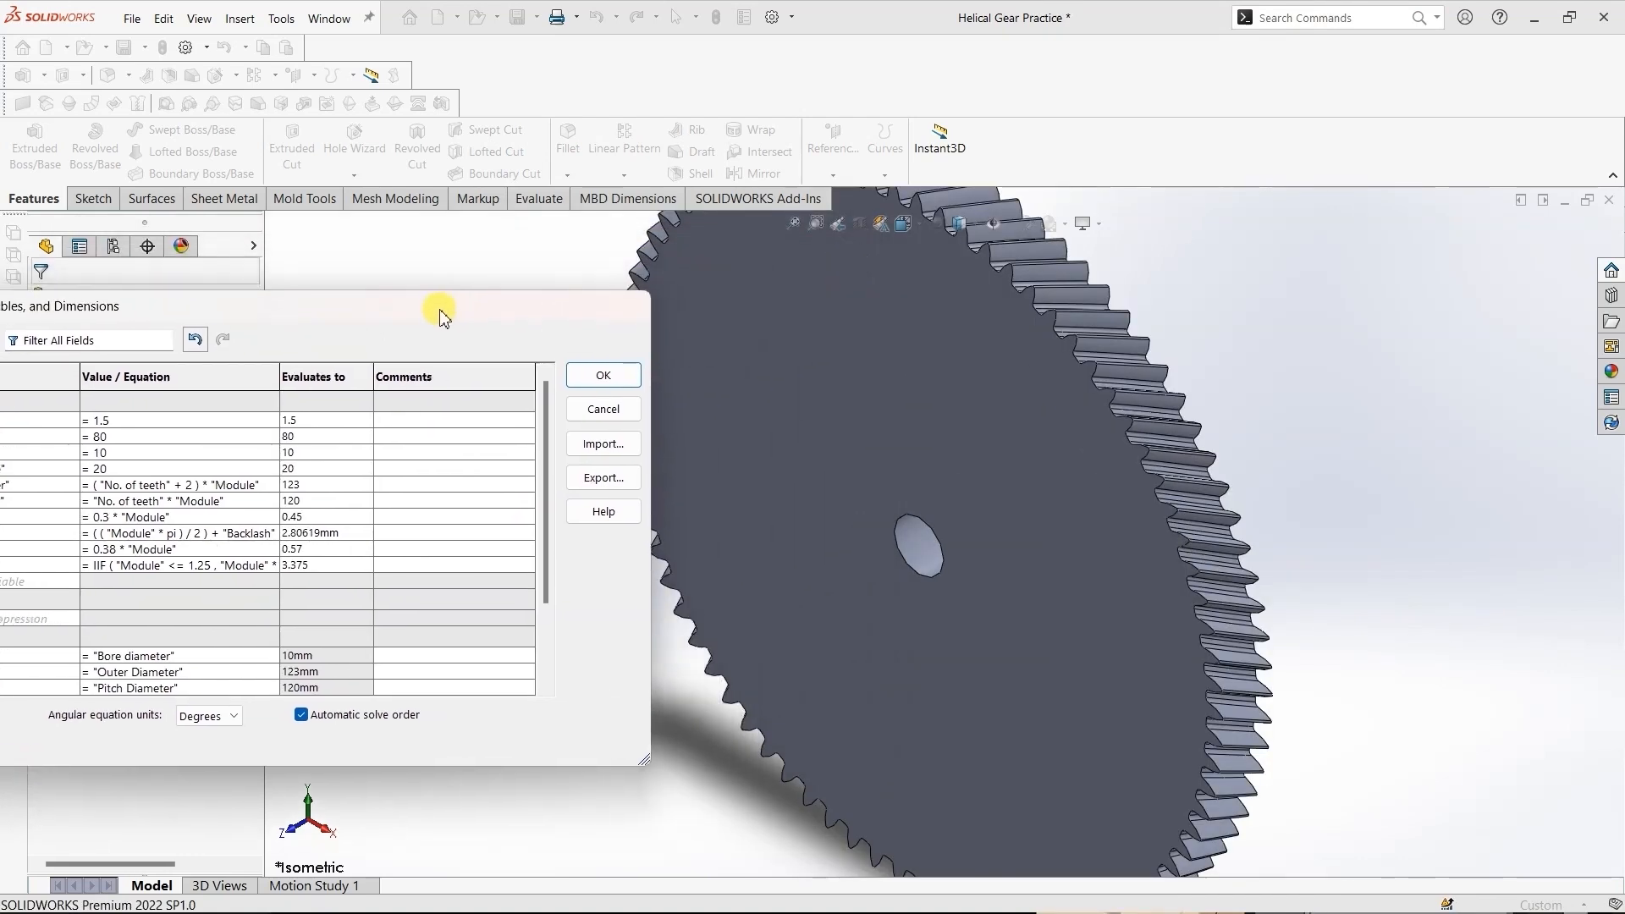
pyautogui.click(602, 375)
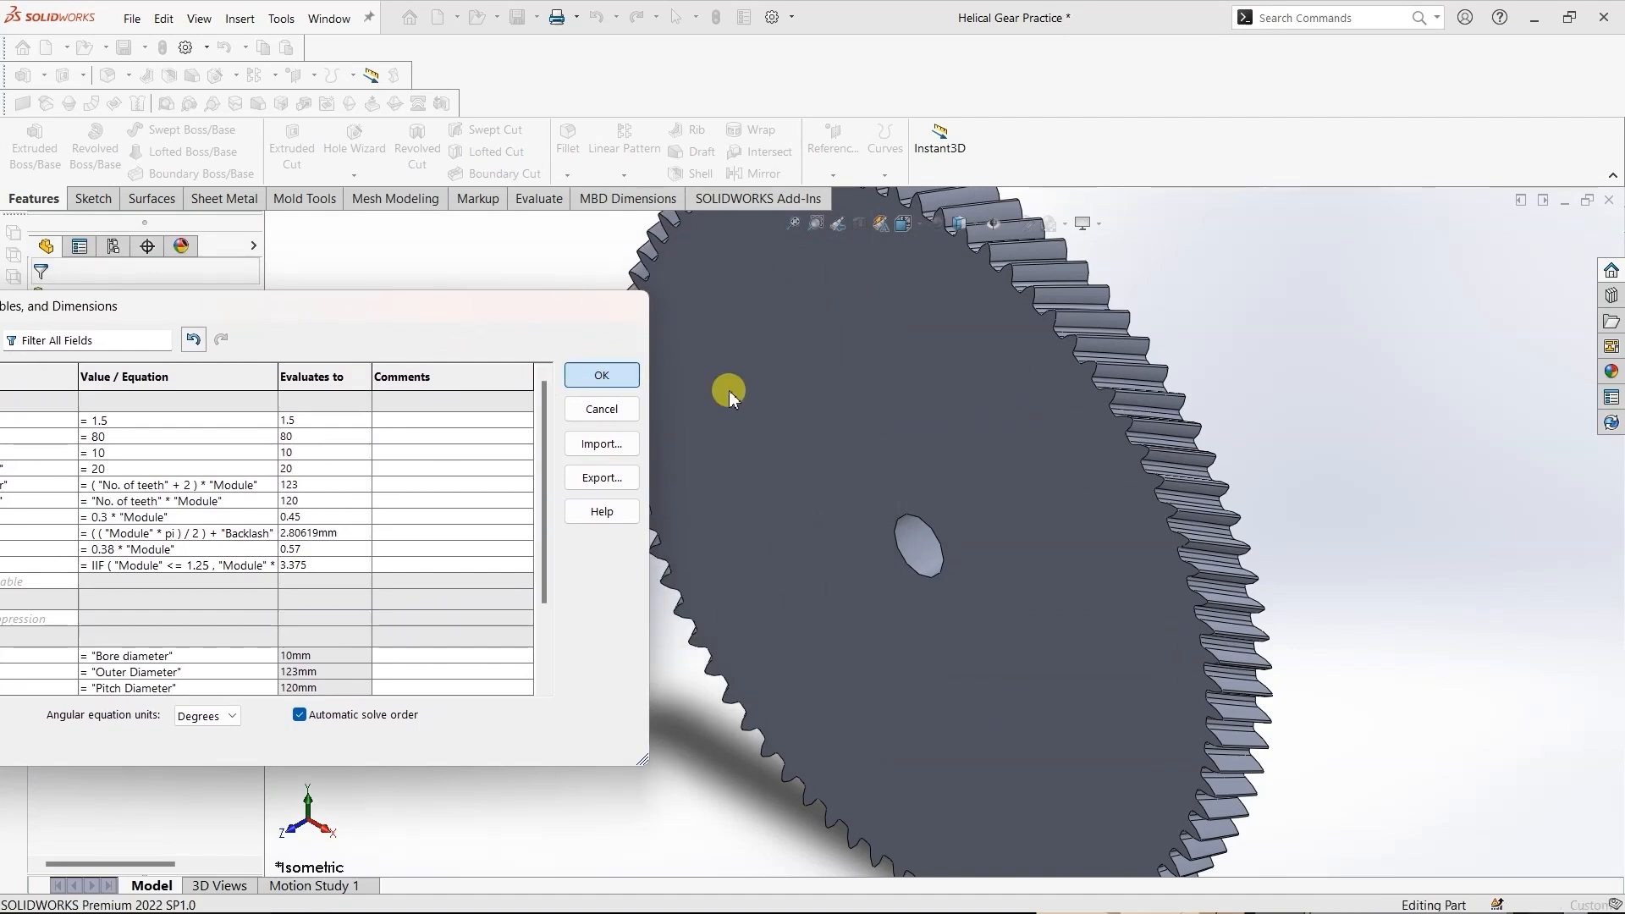
# - Reopen the equations manager and set the global variable "Module" to 1.25
pyautogui.scroll(-3, 729, 391)
pyautogui.scroll(6, 729, 392)
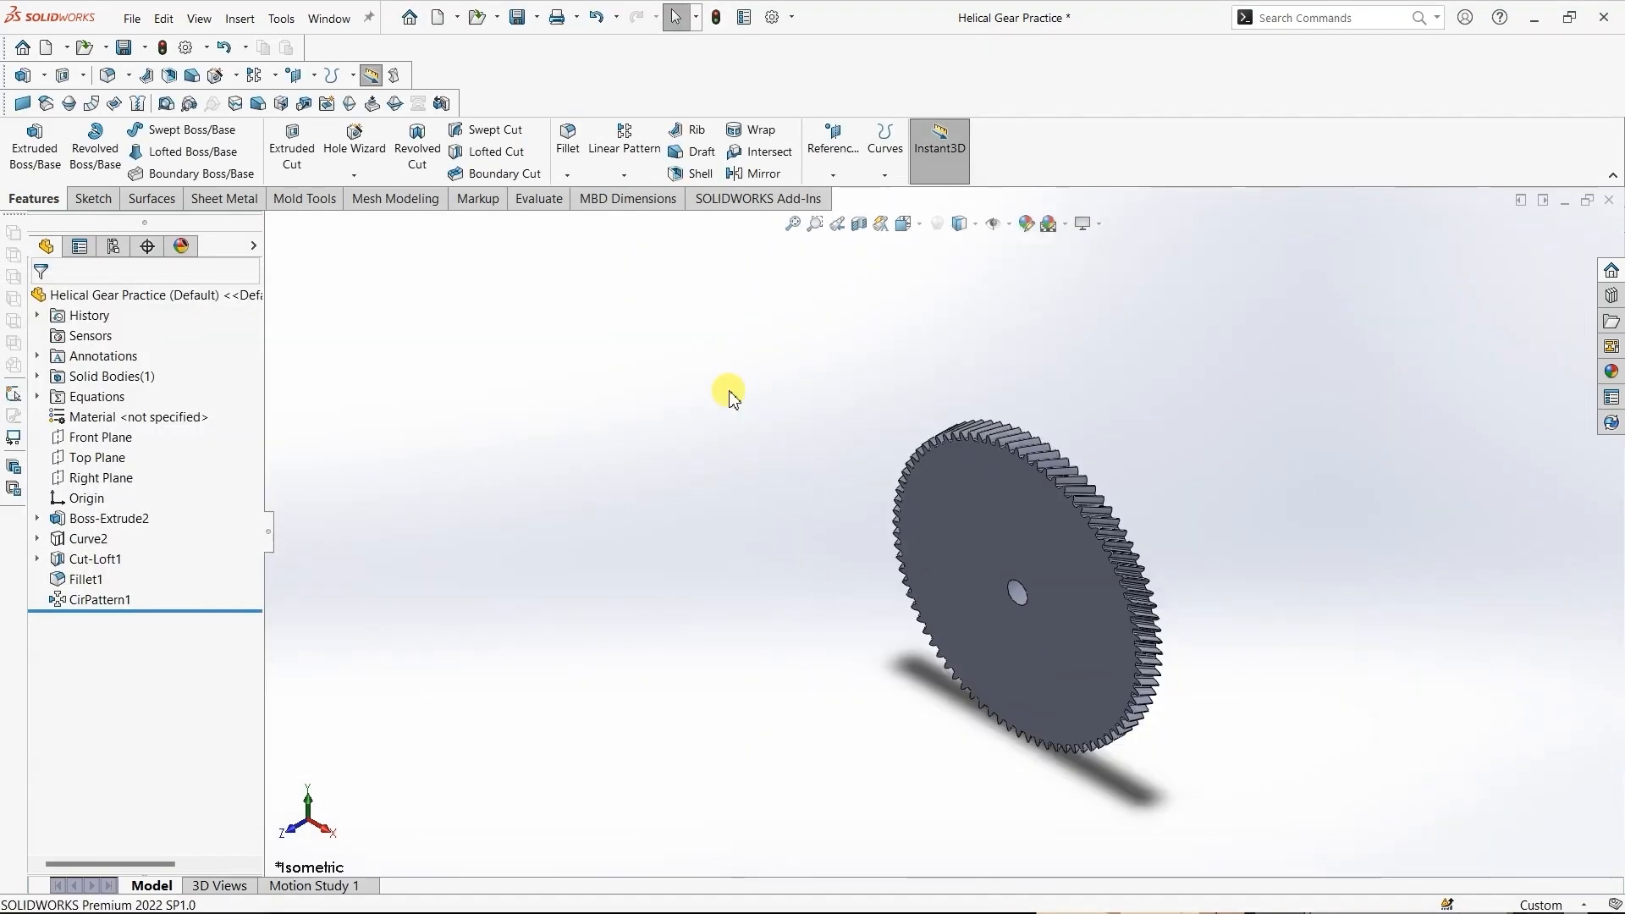
pyautogui.rightClick(100, 405)
pyautogui.click(136, 414)
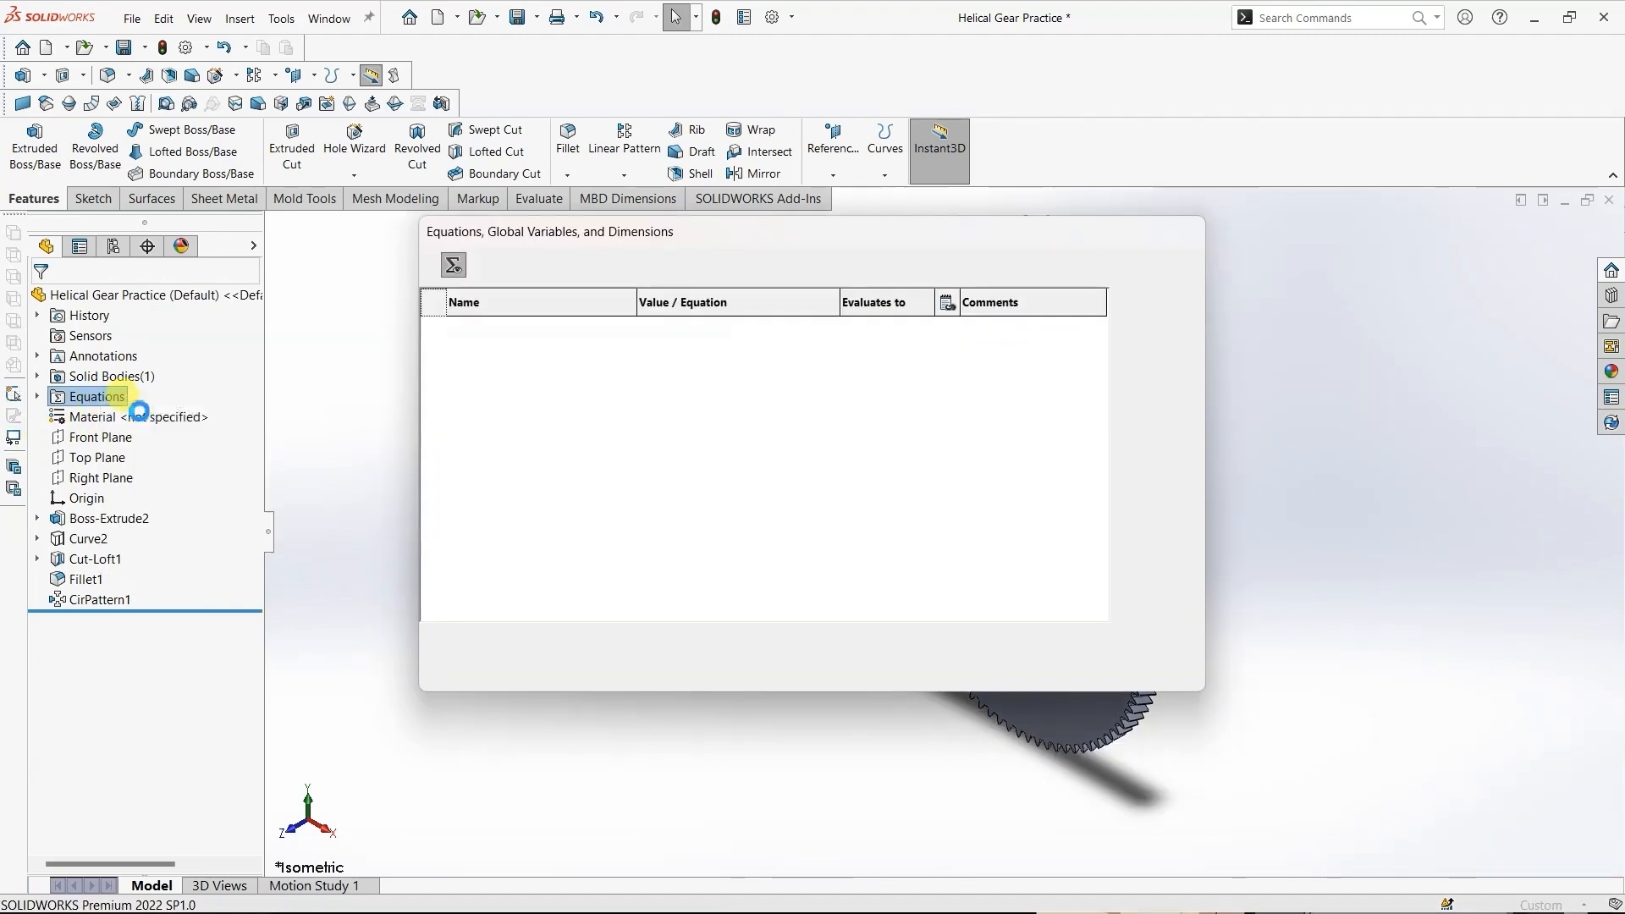
pyautogui.click(677, 346)
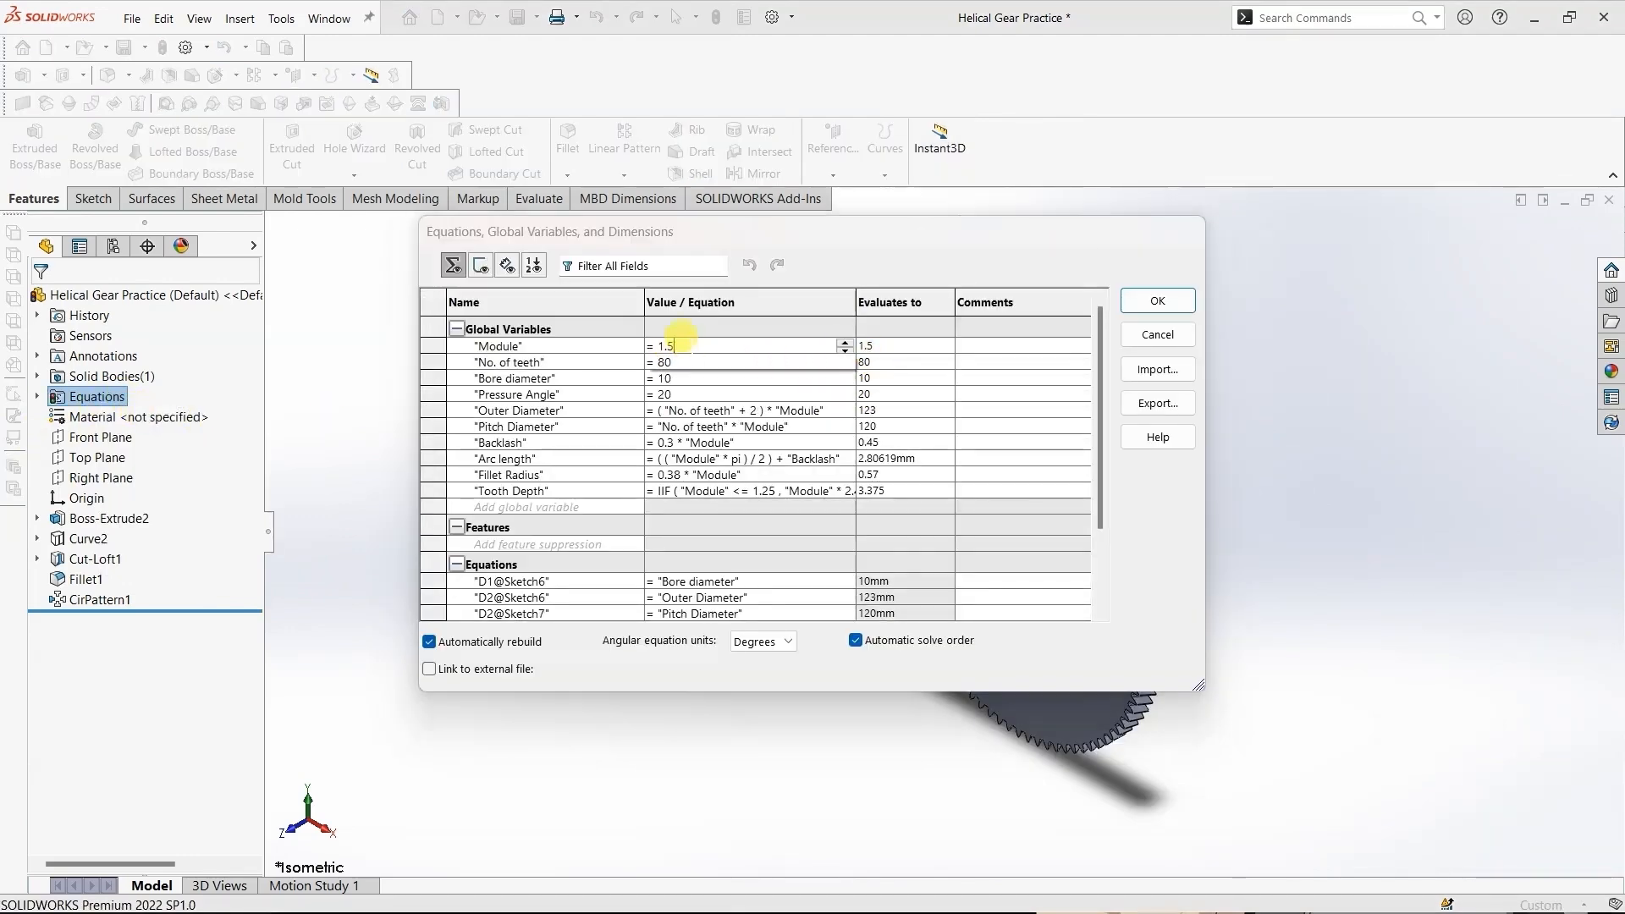
pyautogui.moveTo(690, 347); pyautogui.dragTo(669, 349)
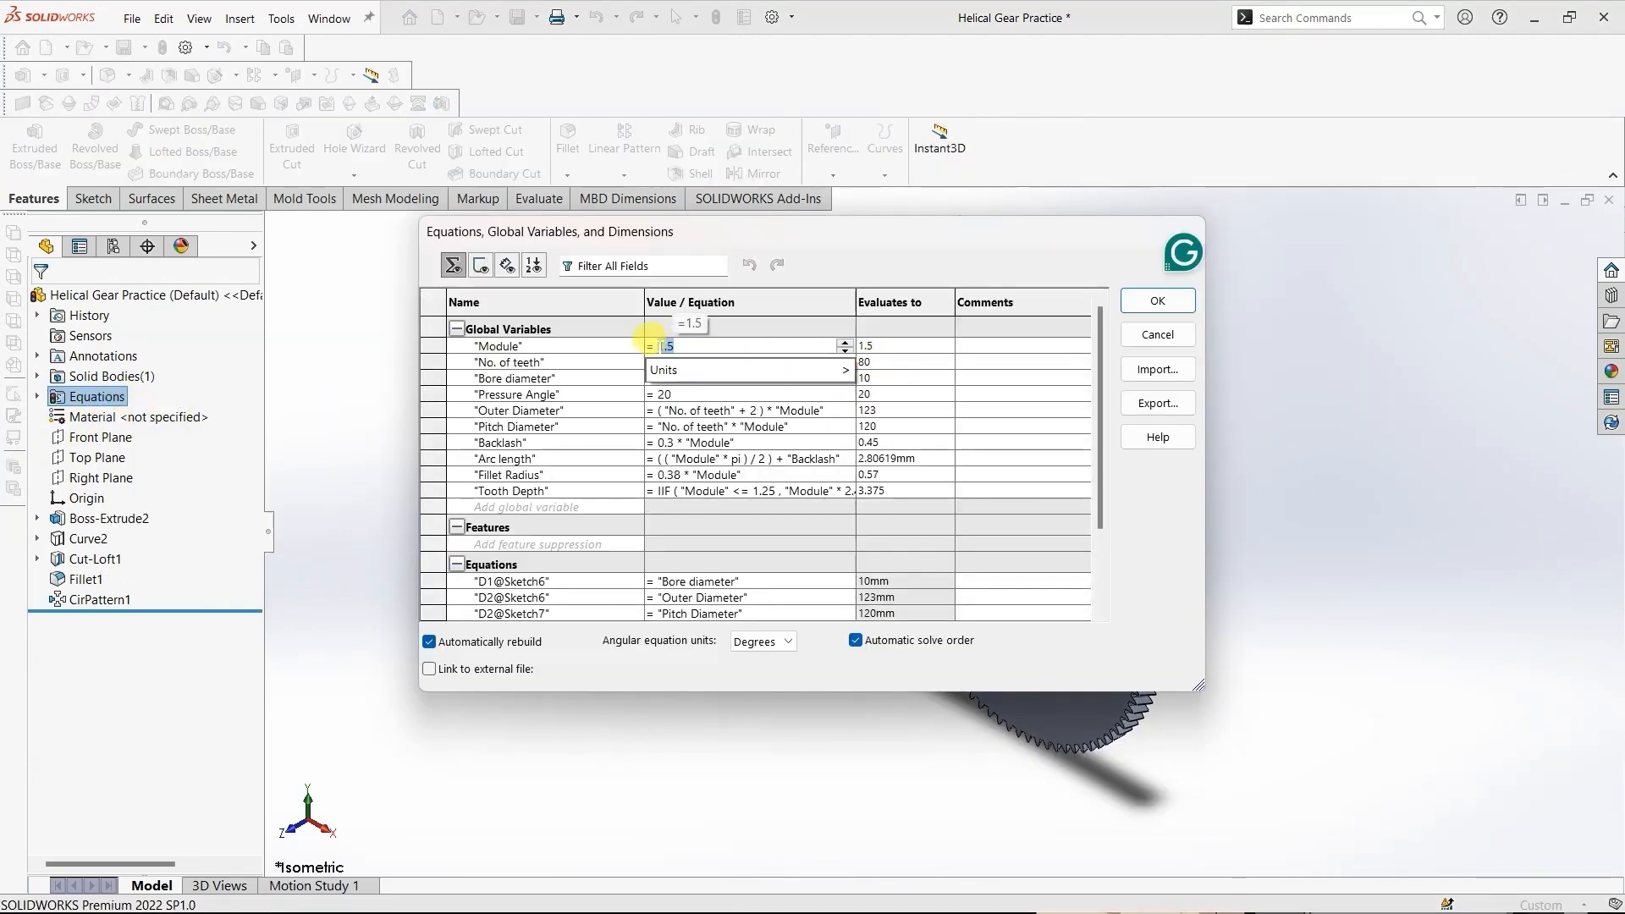
pyautogui.press('BackSpace')
pyautogui.write('1.25')
pyautogui.press('Return')
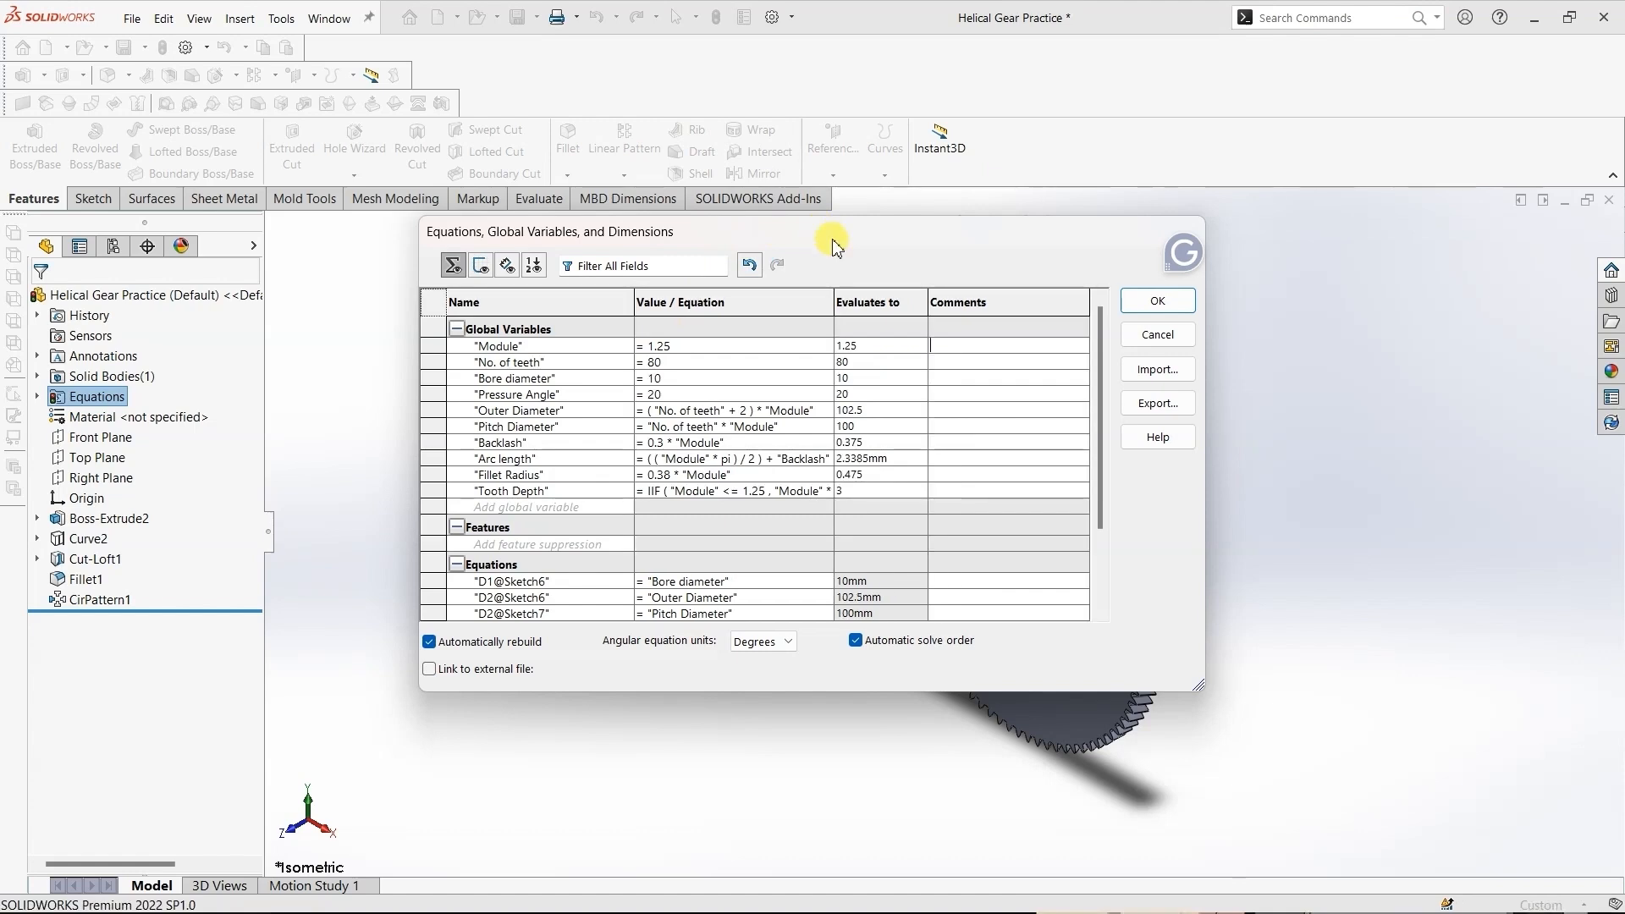
# - Set the global variable "Module" to 1.5, with the equations dialog moved off the gear
pyautogui.moveTo(796, 243); pyautogui.dragTo(621, 267)
pyautogui.click(479, 367)
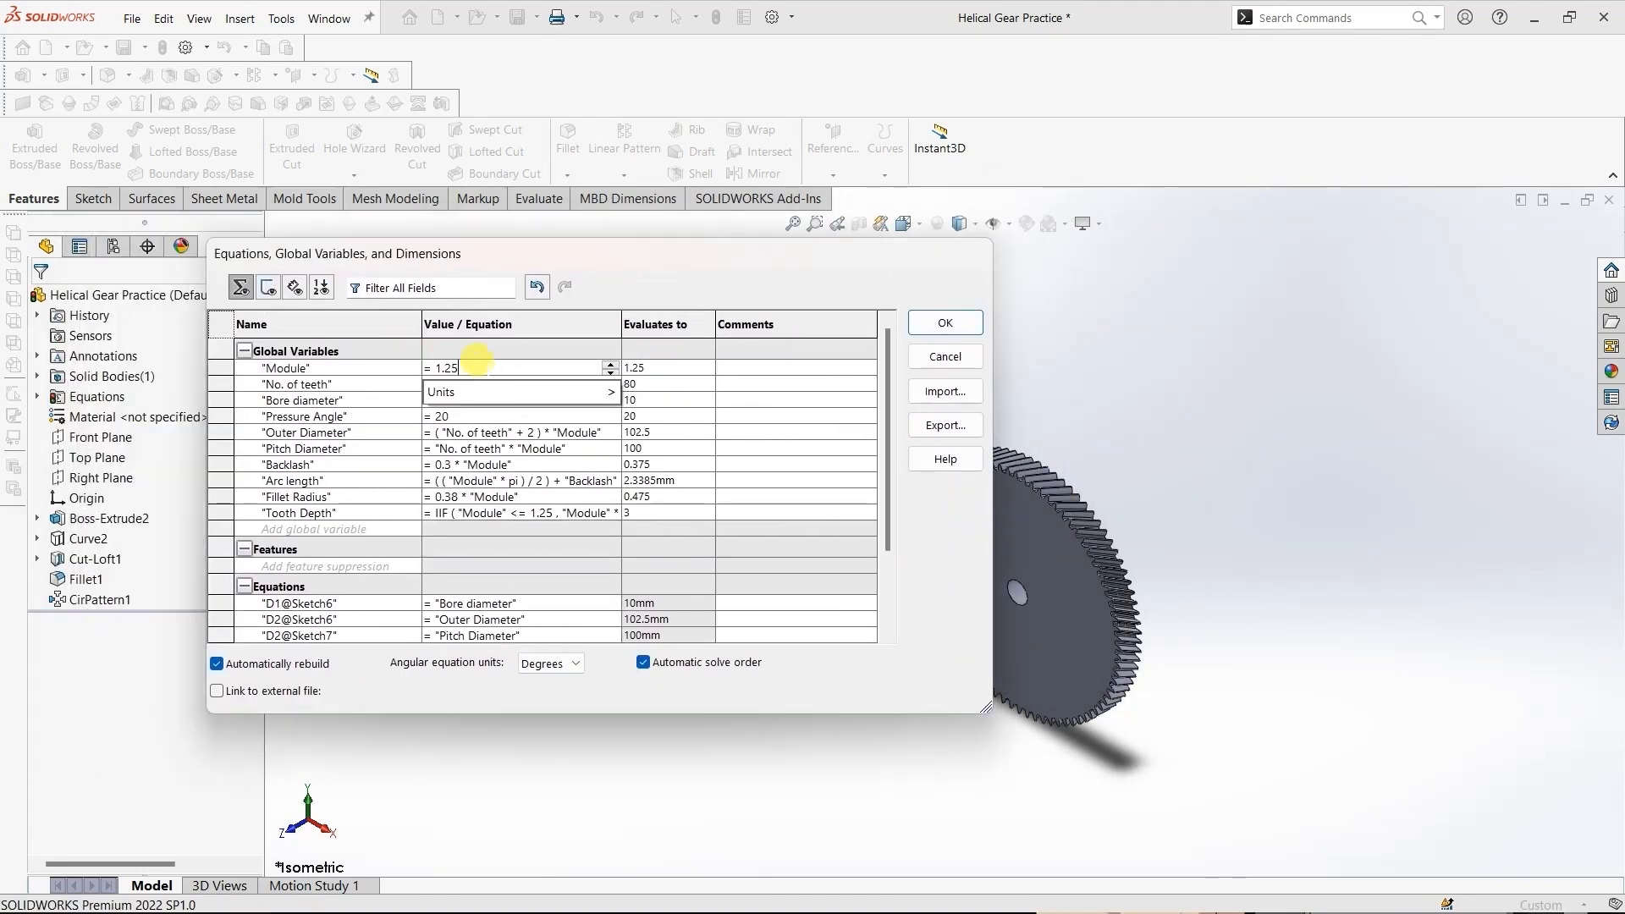
pyautogui.write('1.5')
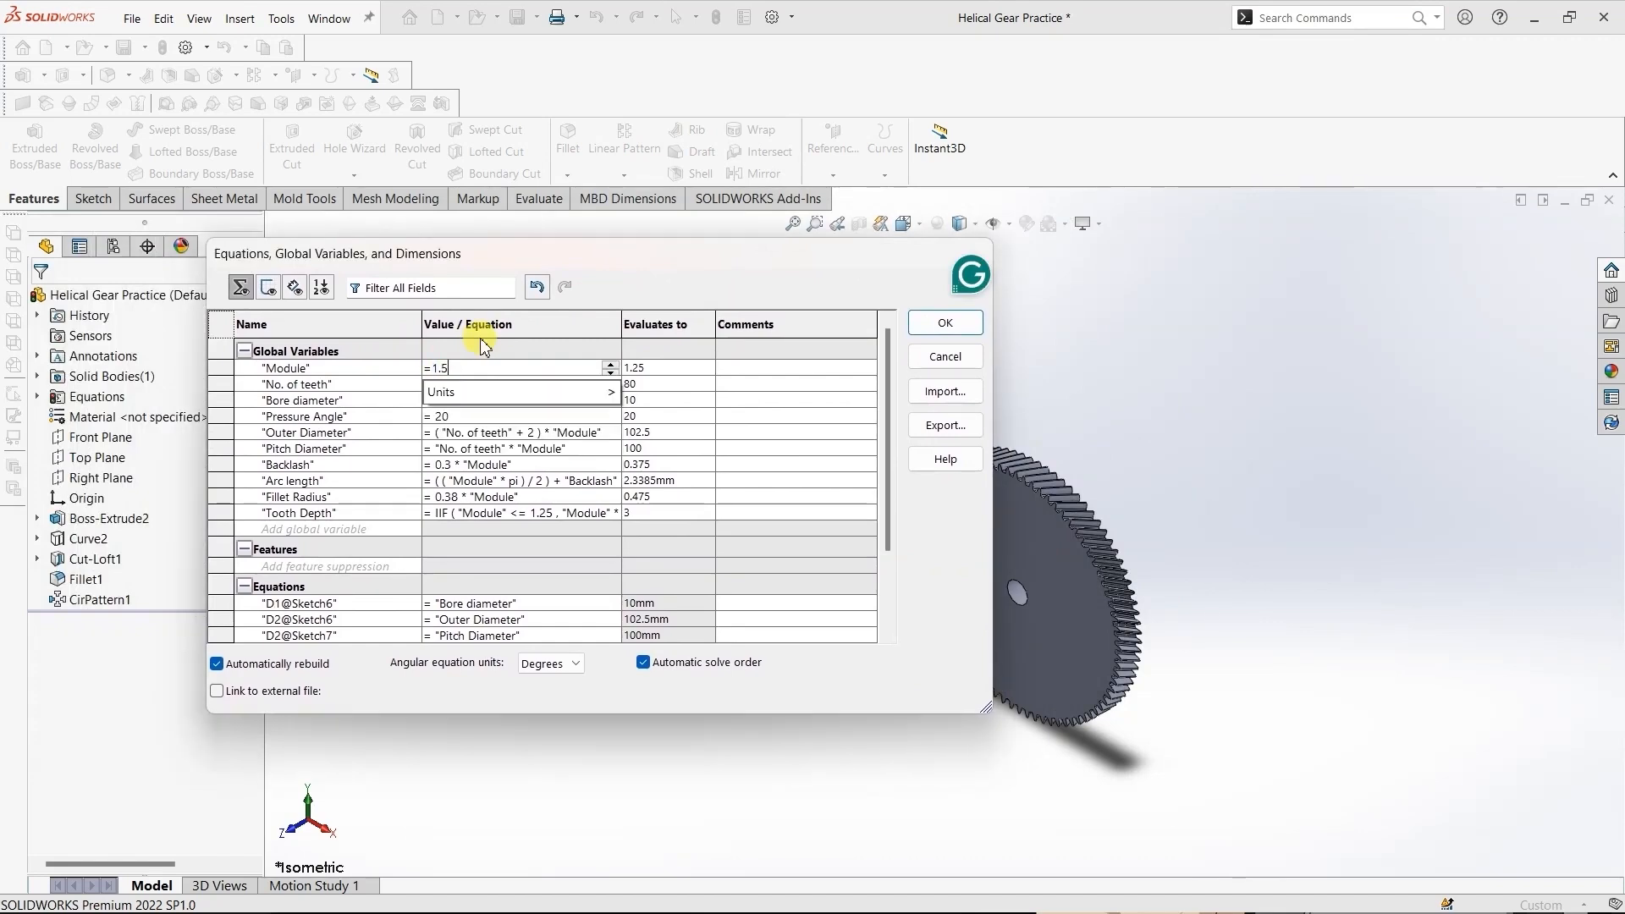
pyautogui.press('Return')
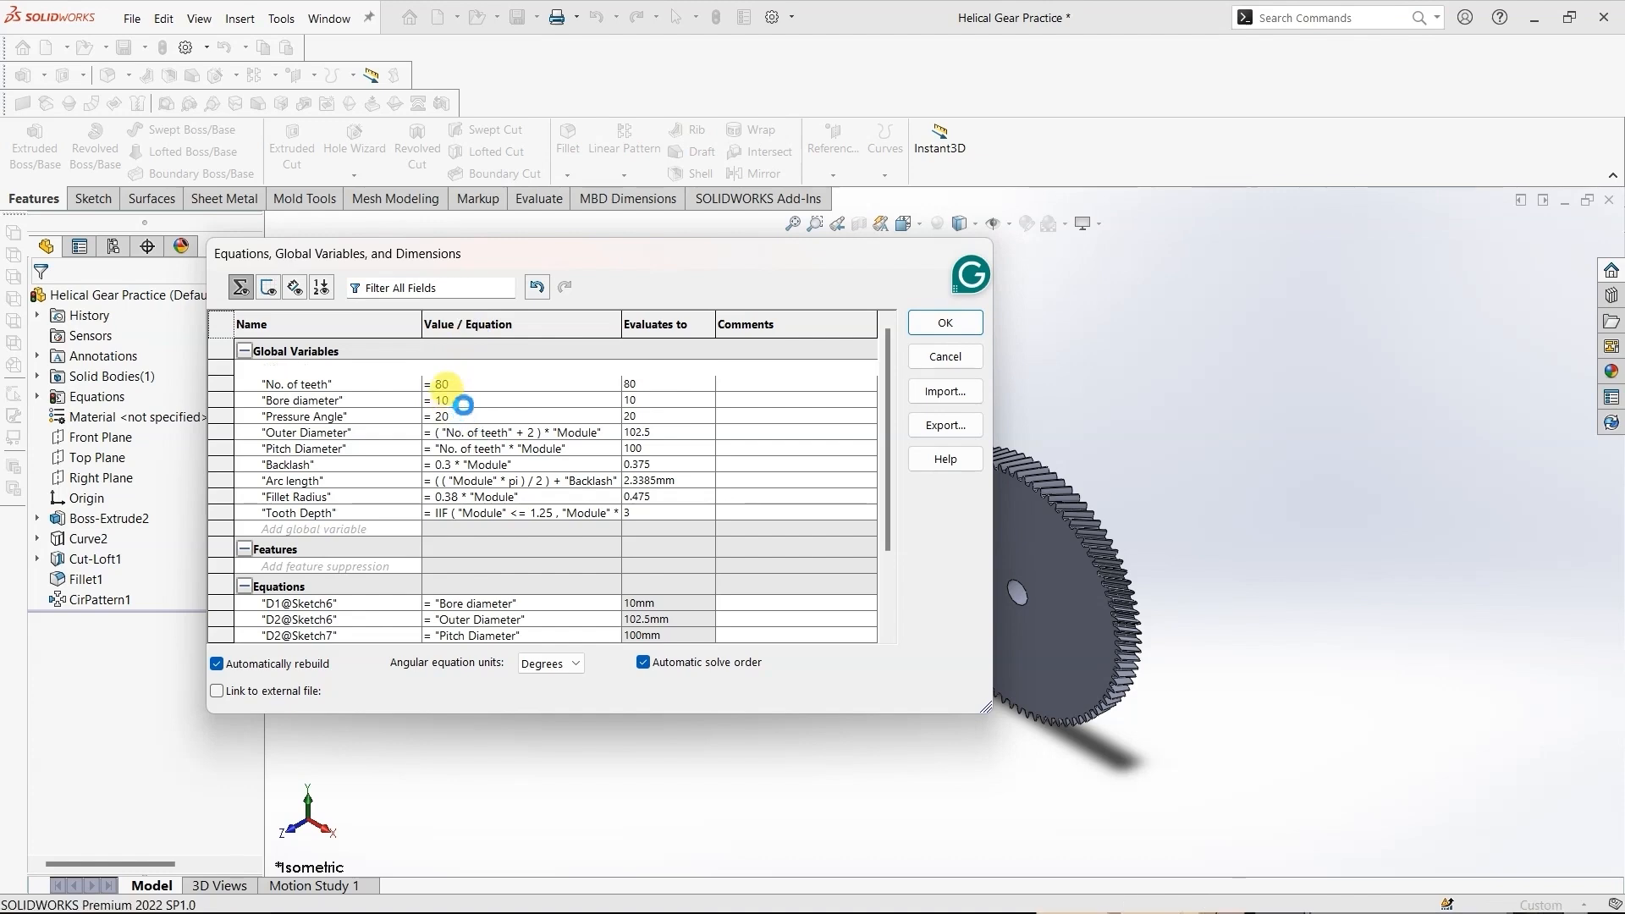
# - Set the global variable "Bore diameter" to 20
pyautogui.click(454, 400)
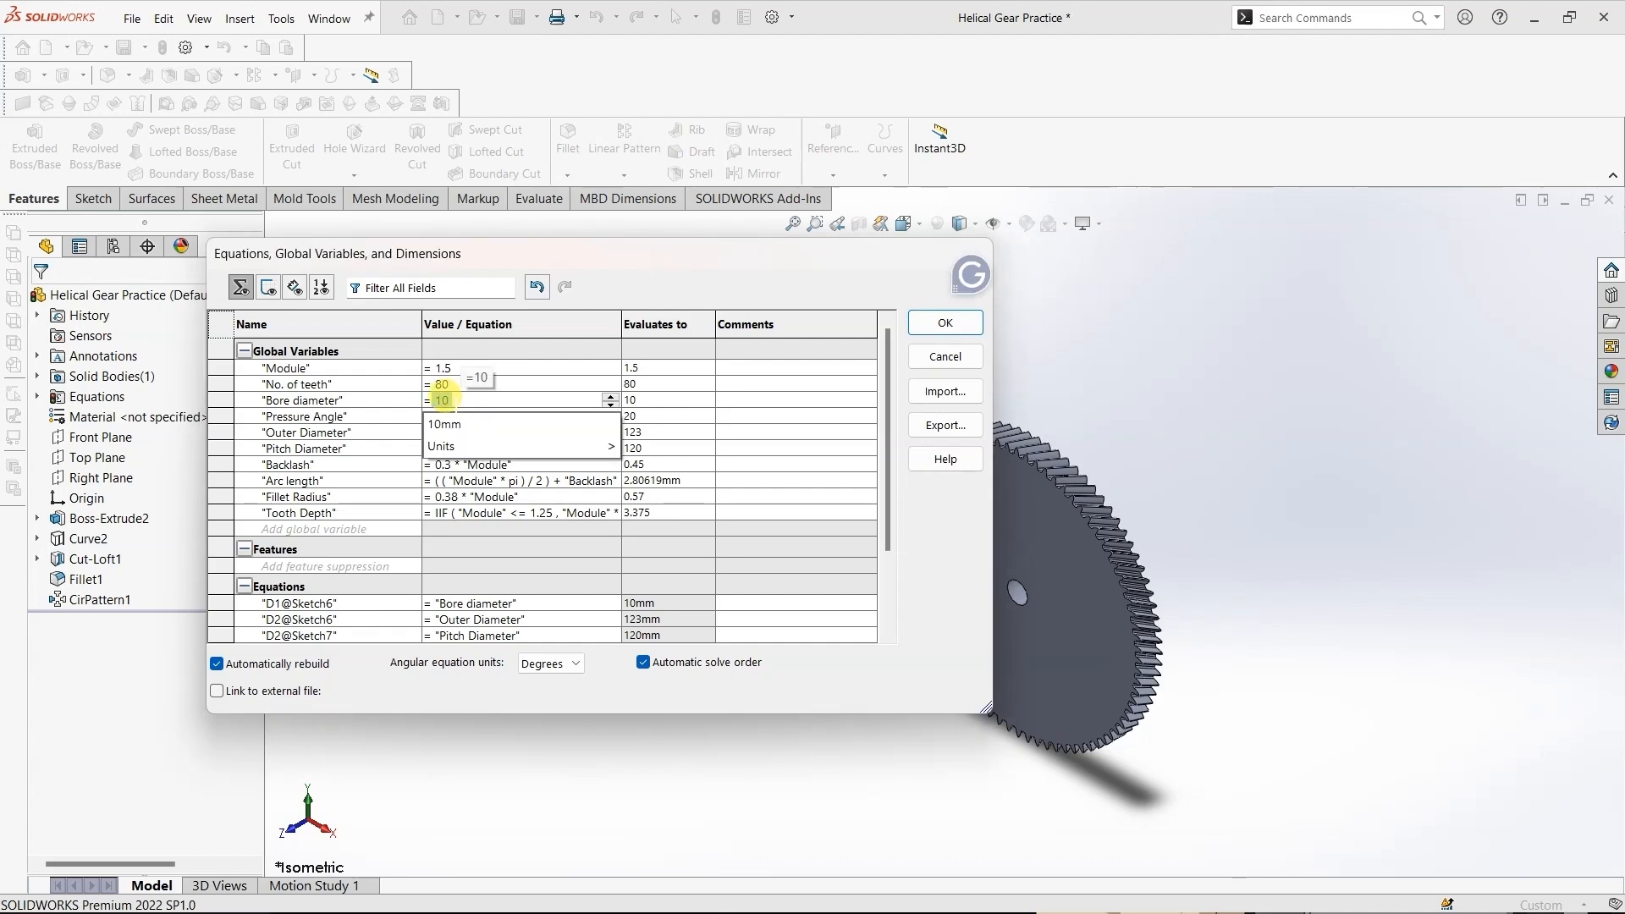
pyautogui.write('20')
pyautogui.press('Return')
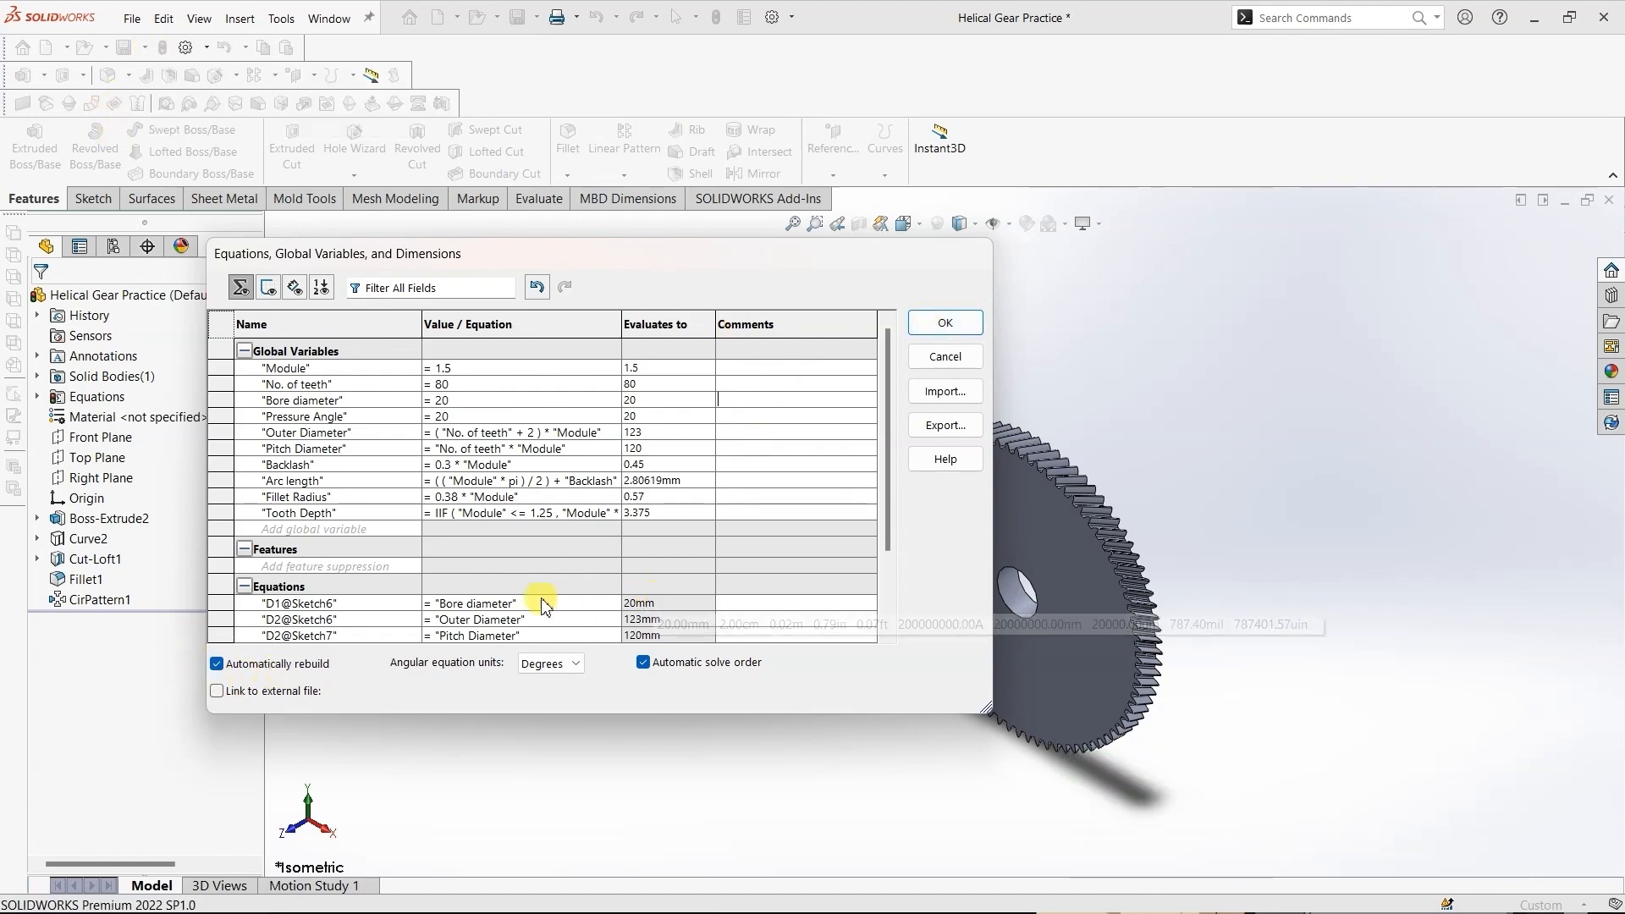
# - Set the global variable "No. of teeth" to 25 and move the equations dialog clear of the gear
pyautogui.click(462, 385)
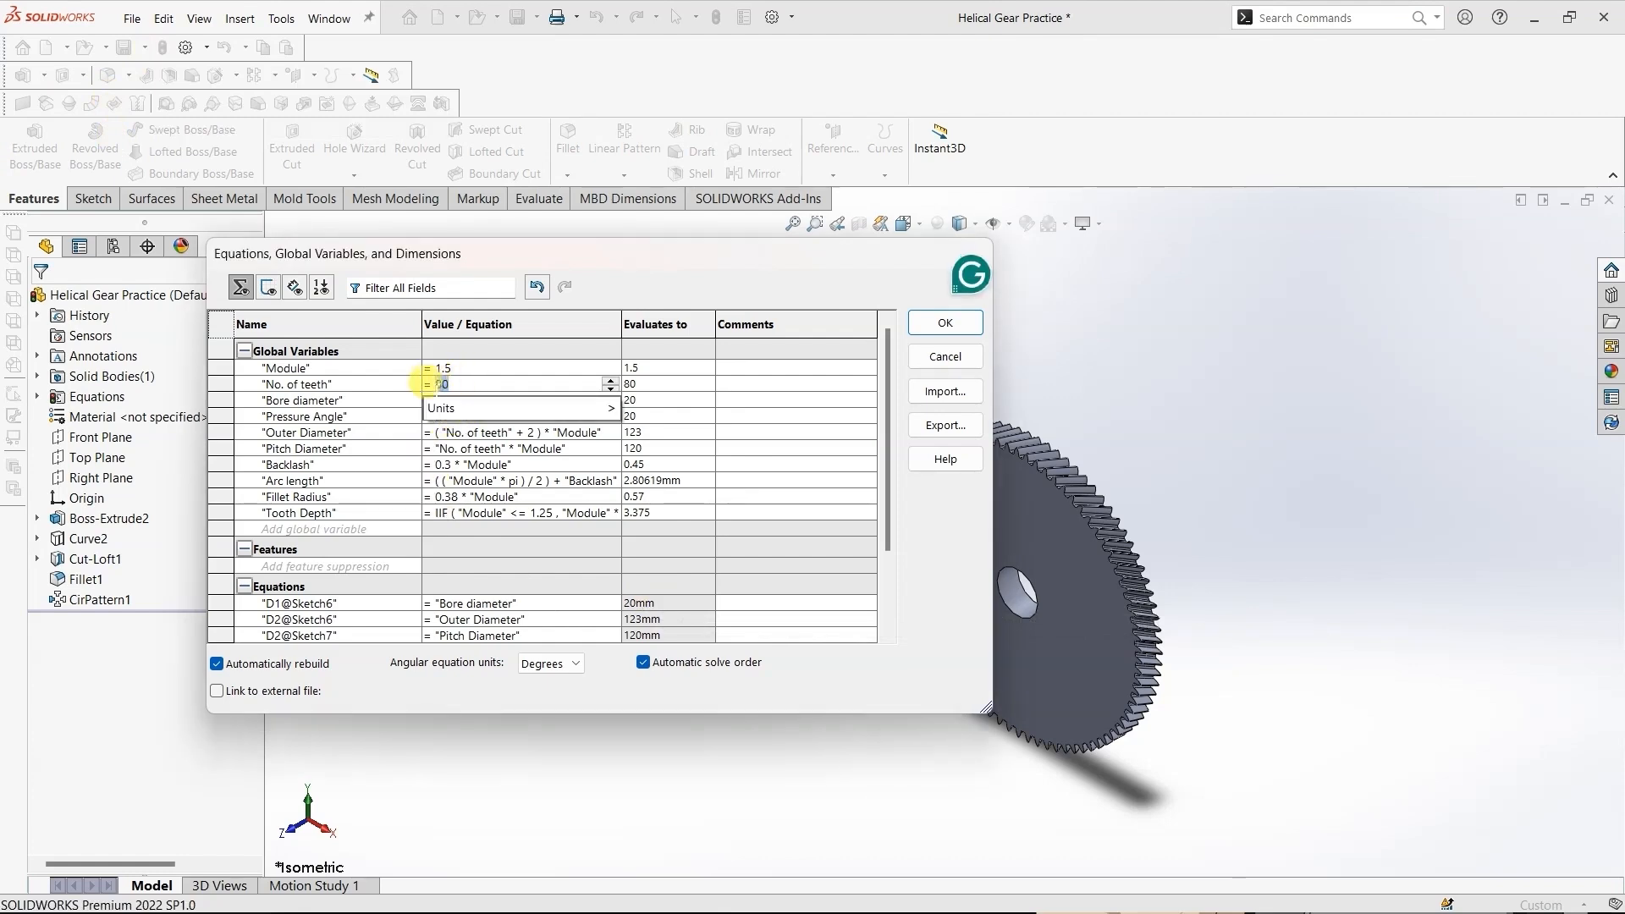
pyautogui.write('25')
pyautogui.press('Return')
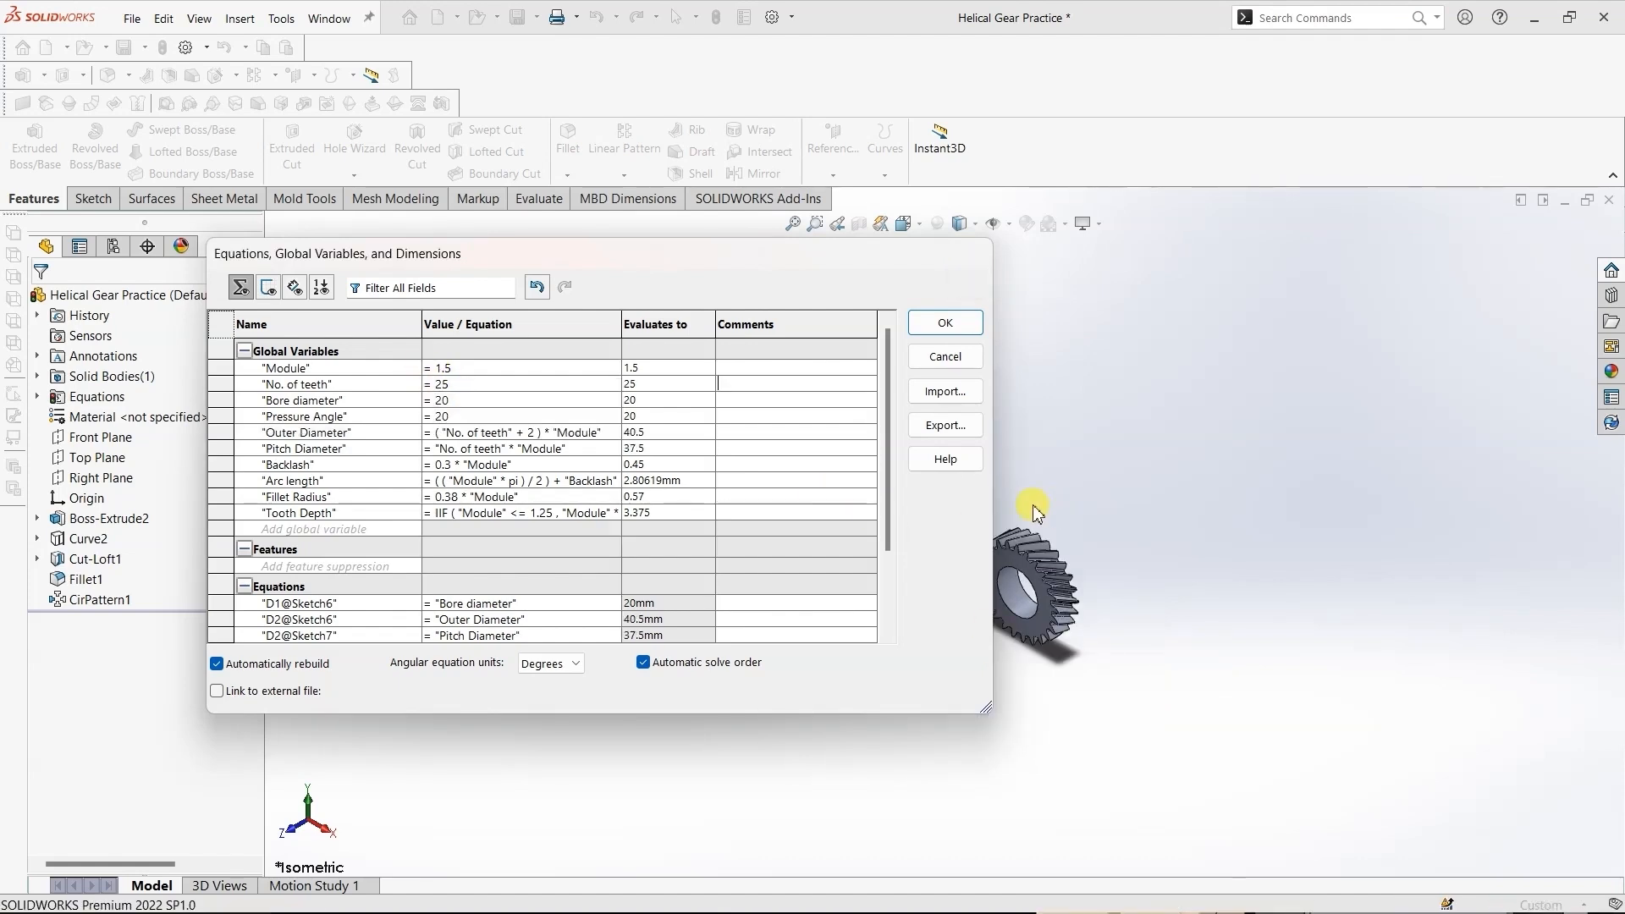
pyautogui.moveTo(1037, 595); pyautogui.dragTo(1001, 594, button='middle')
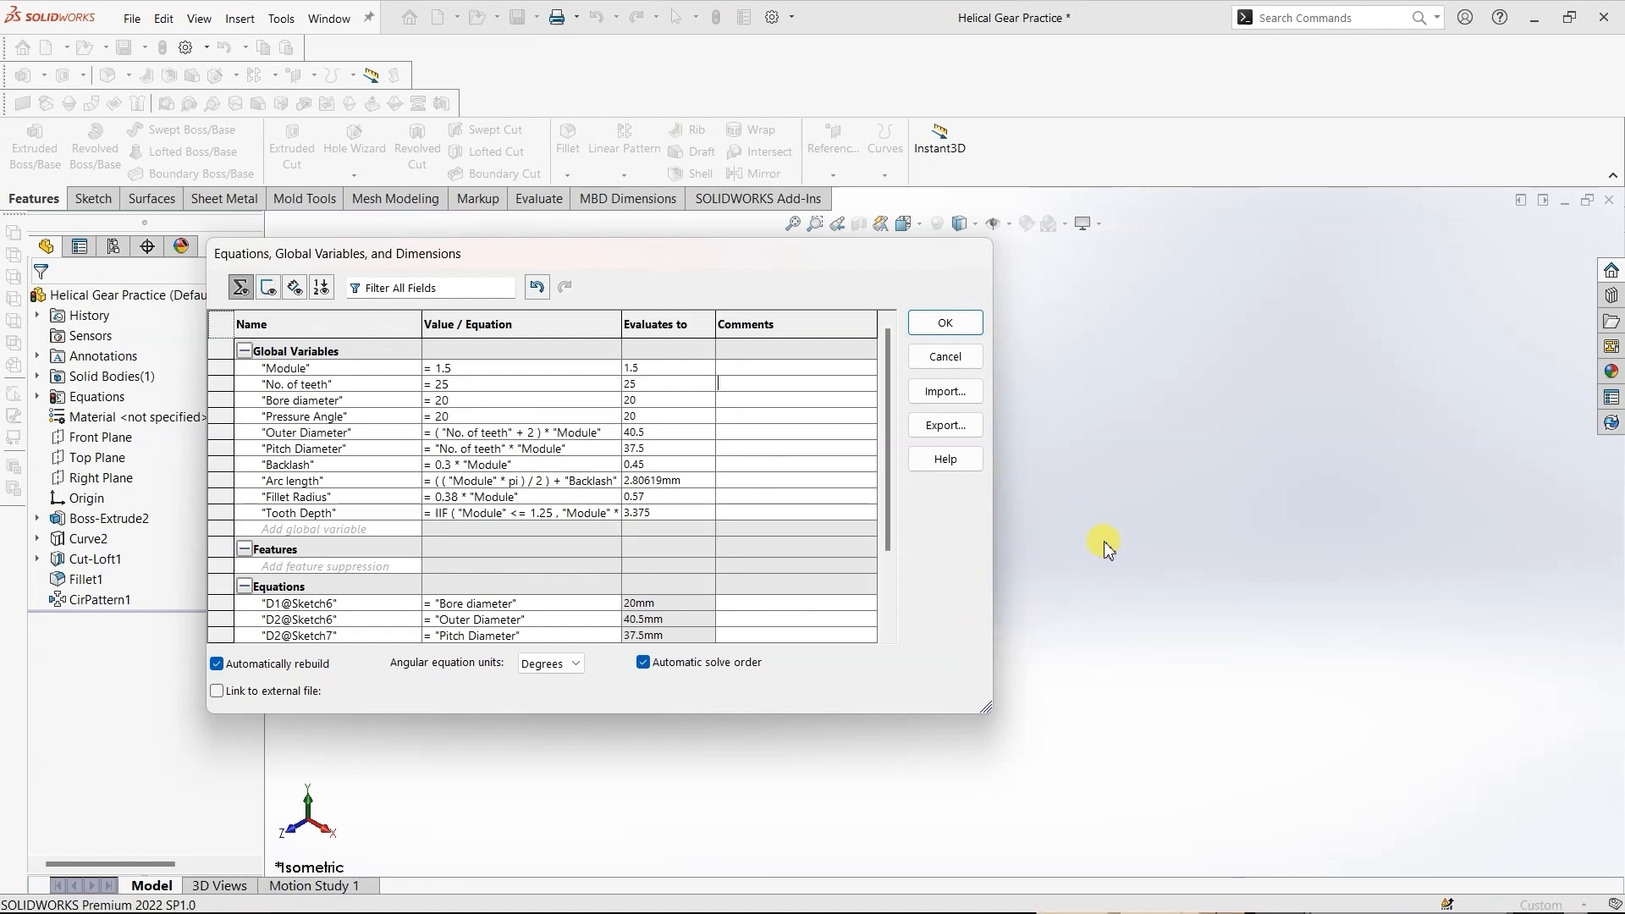
pyautogui.moveTo(881, 260); pyautogui.dragTo(425, 396)
pyautogui.scroll(-10, 827, 533)
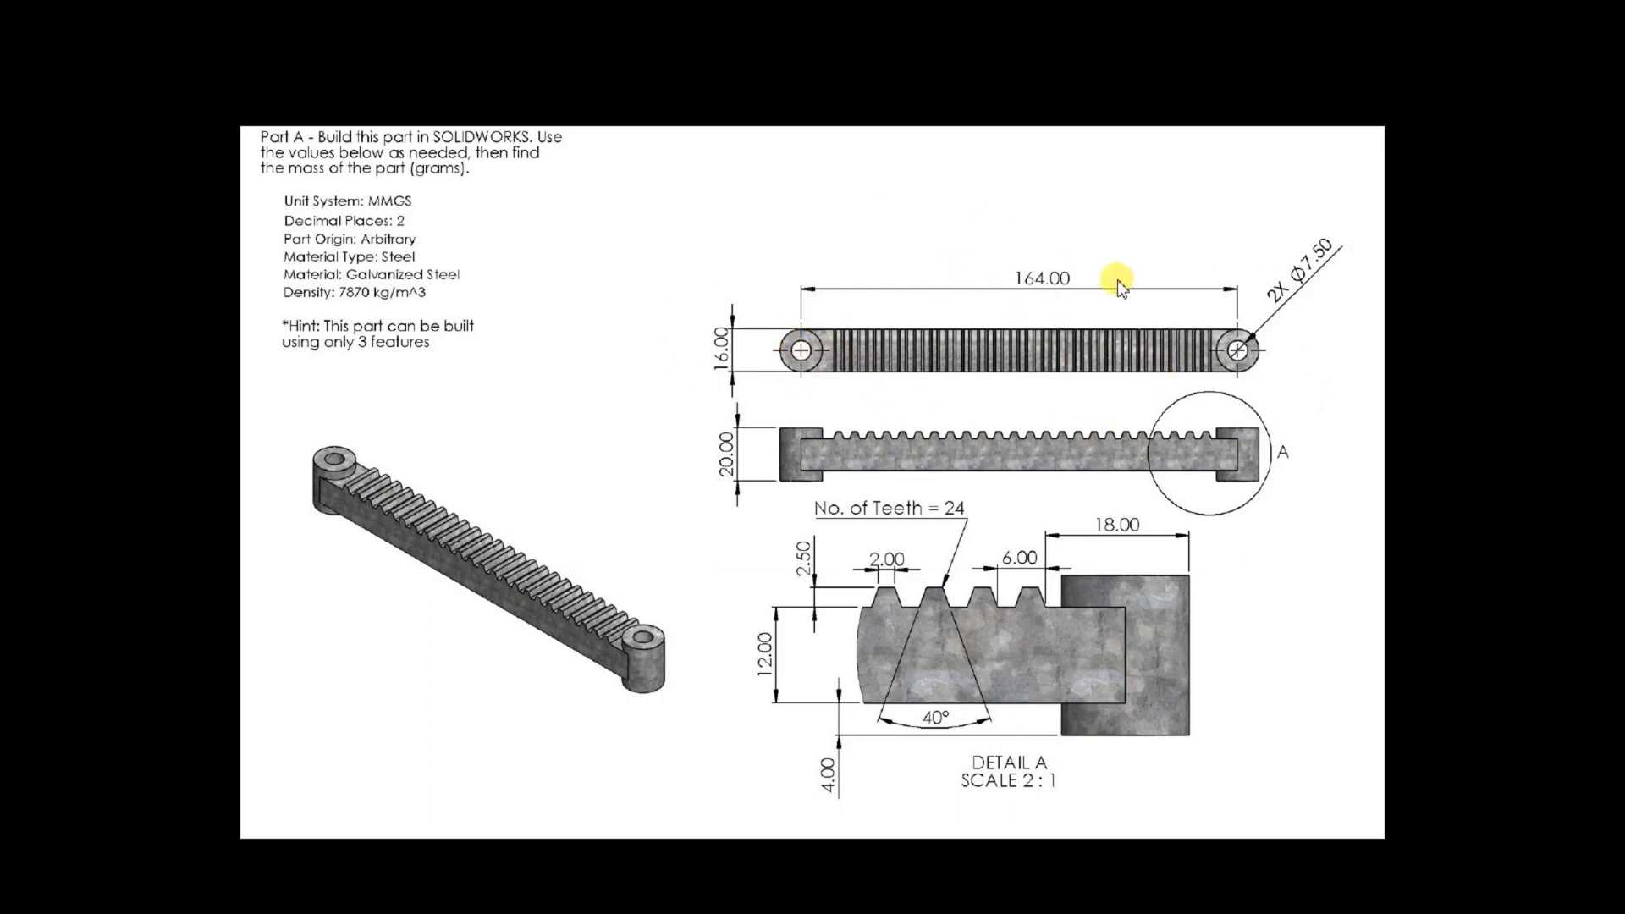
# - Switch to SOLIDWORKS and sketch a corner rectangle about 191 by 11 mm on the Top plane, starting at the origin
pyautogui.hotkey('alt', 'Tab')
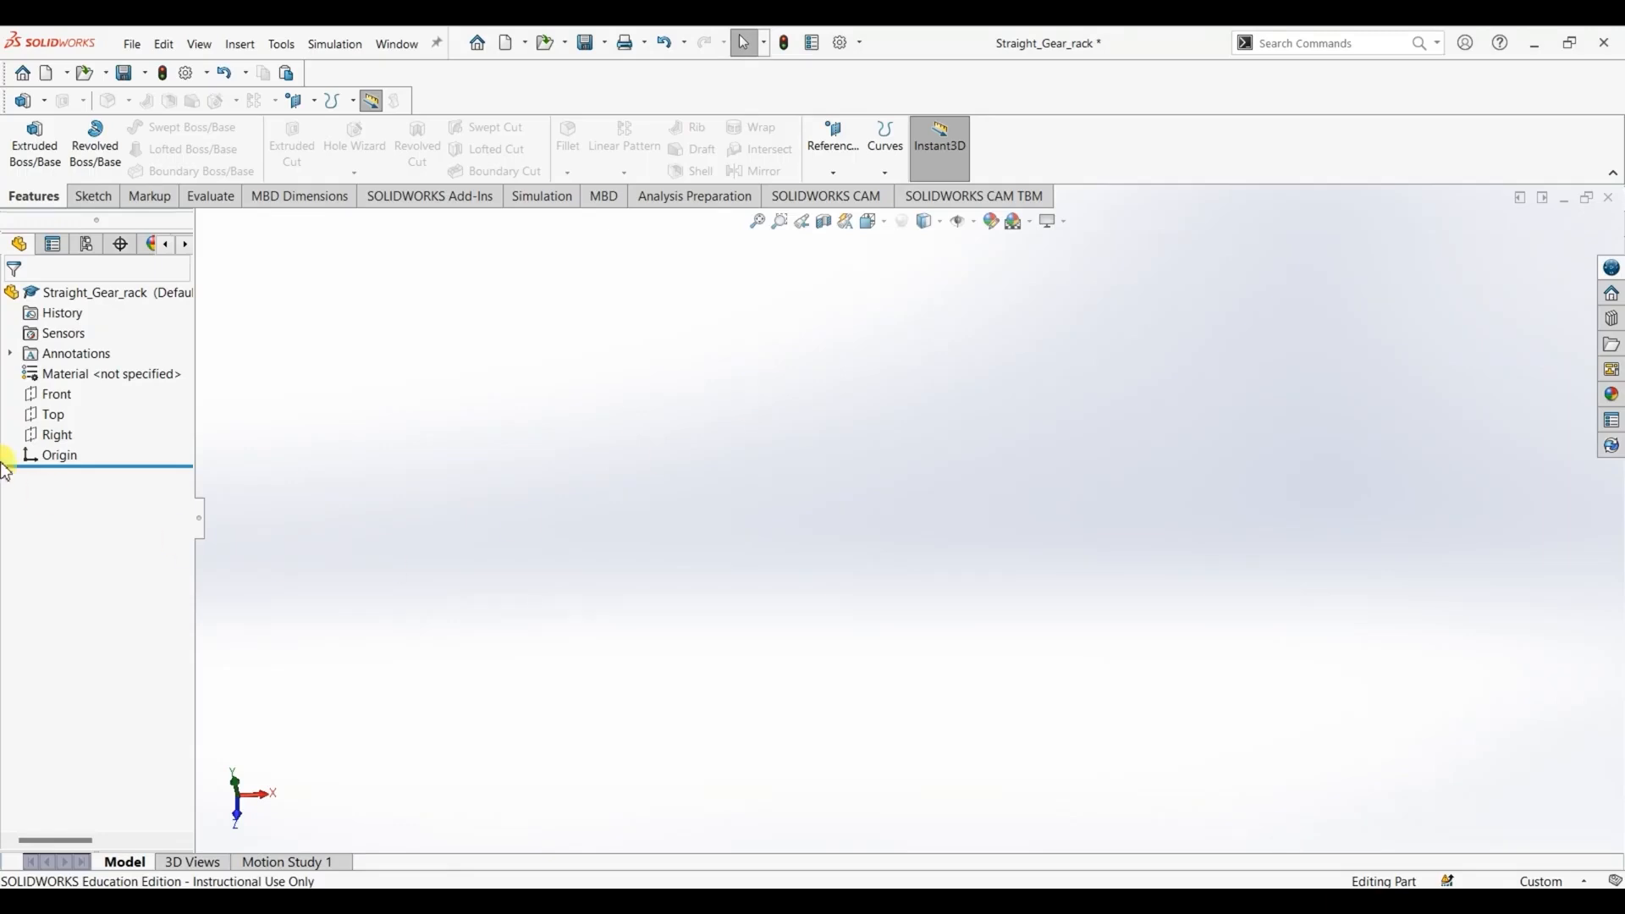
pyautogui.rightClick(46, 415)
pyautogui.click(52, 383)
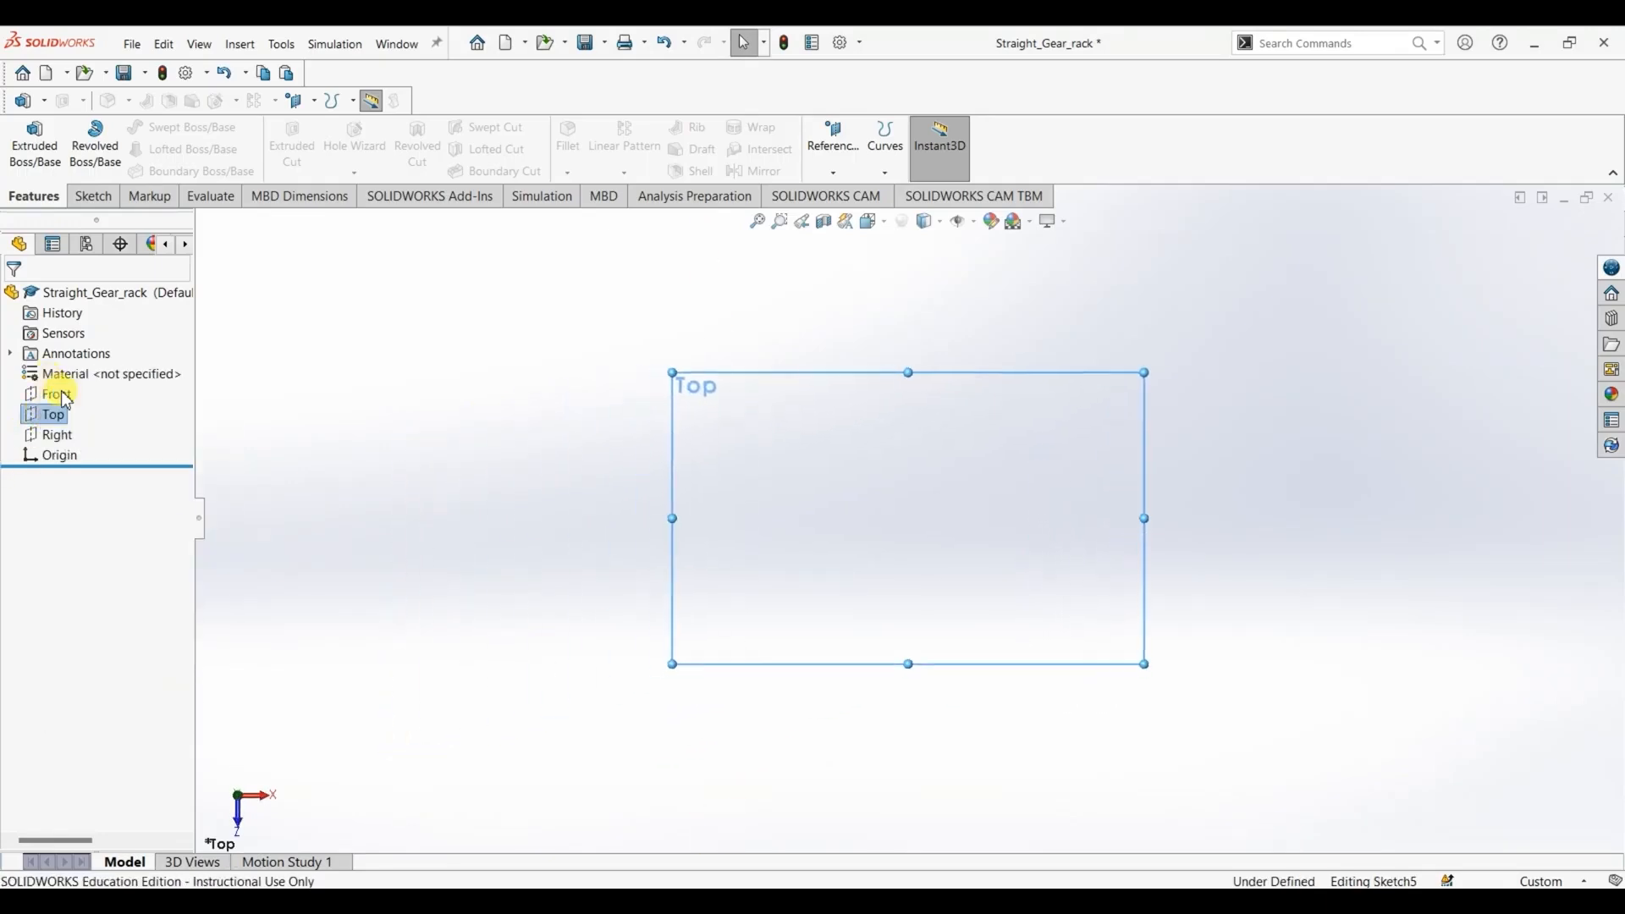
pyautogui.click(159, 150)
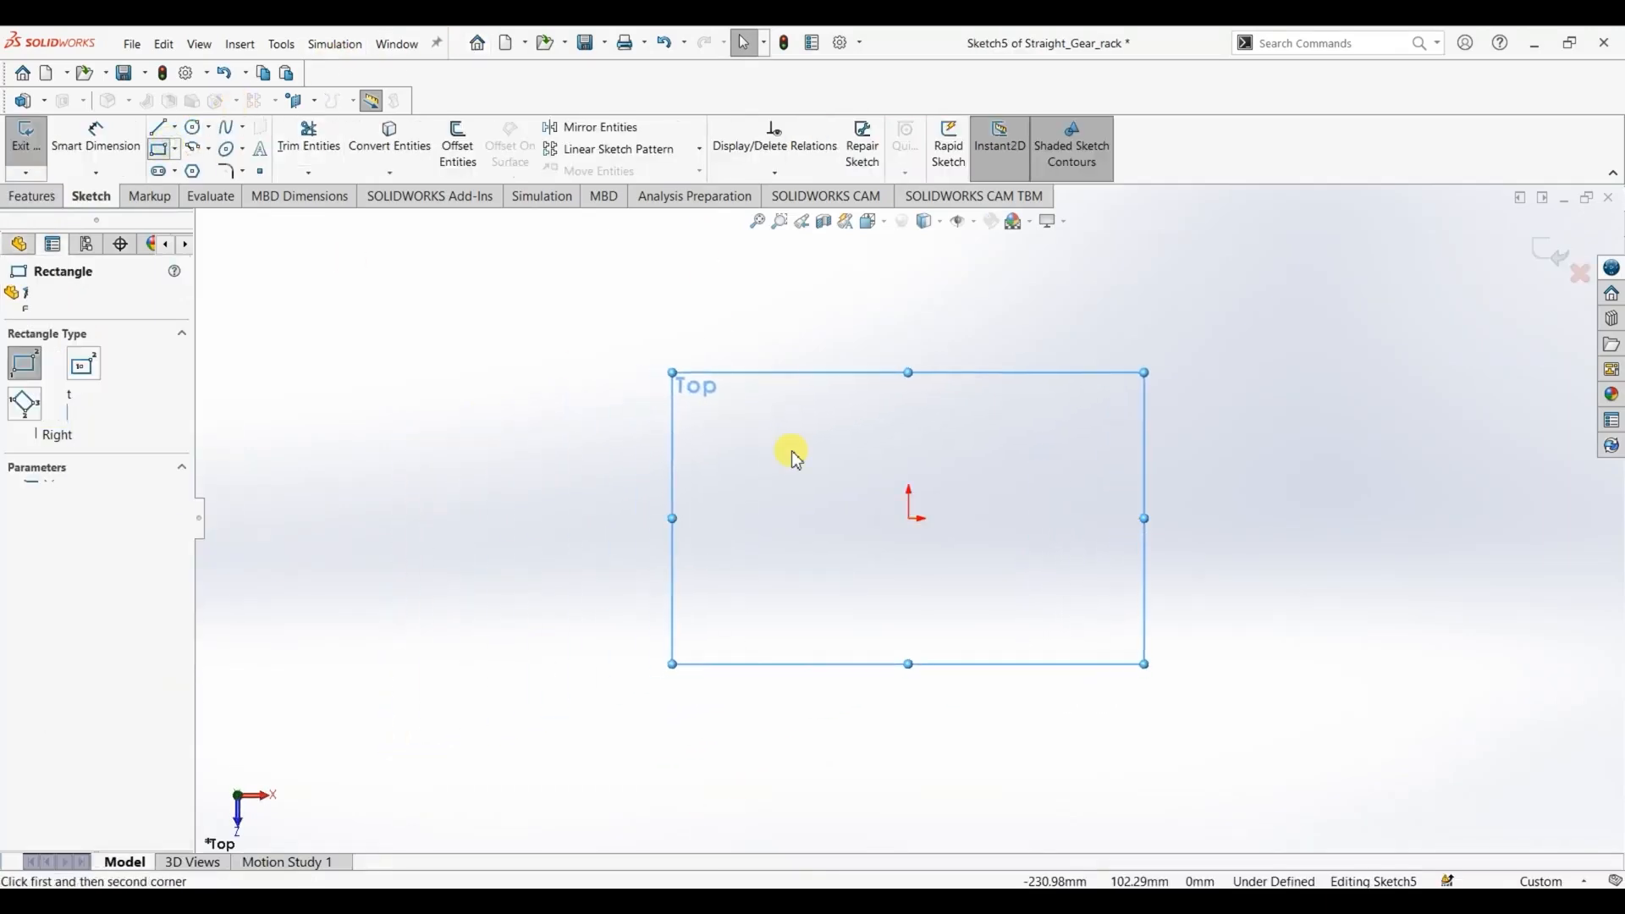
pyautogui.click(910, 517)
pyautogui.click(1467, 480)
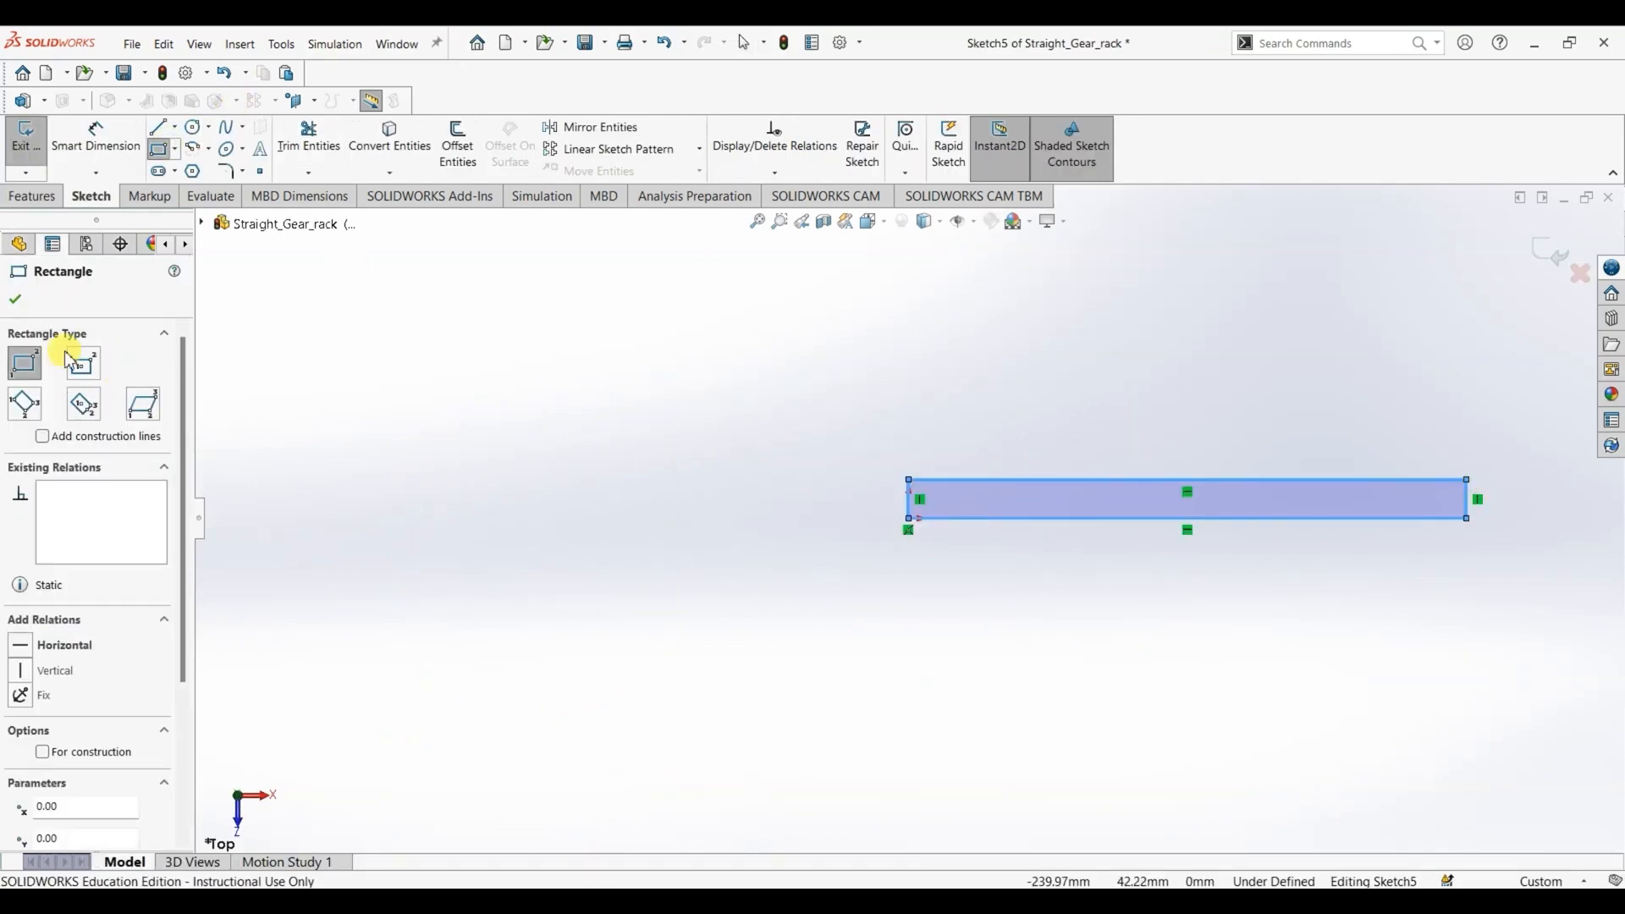
pyautogui.click(15, 299)
# - Dimension the rectangle to a length of 164 mm and a width of 16 mm
pyautogui.click(94, 146)
pyautogui.click(1054, 481)
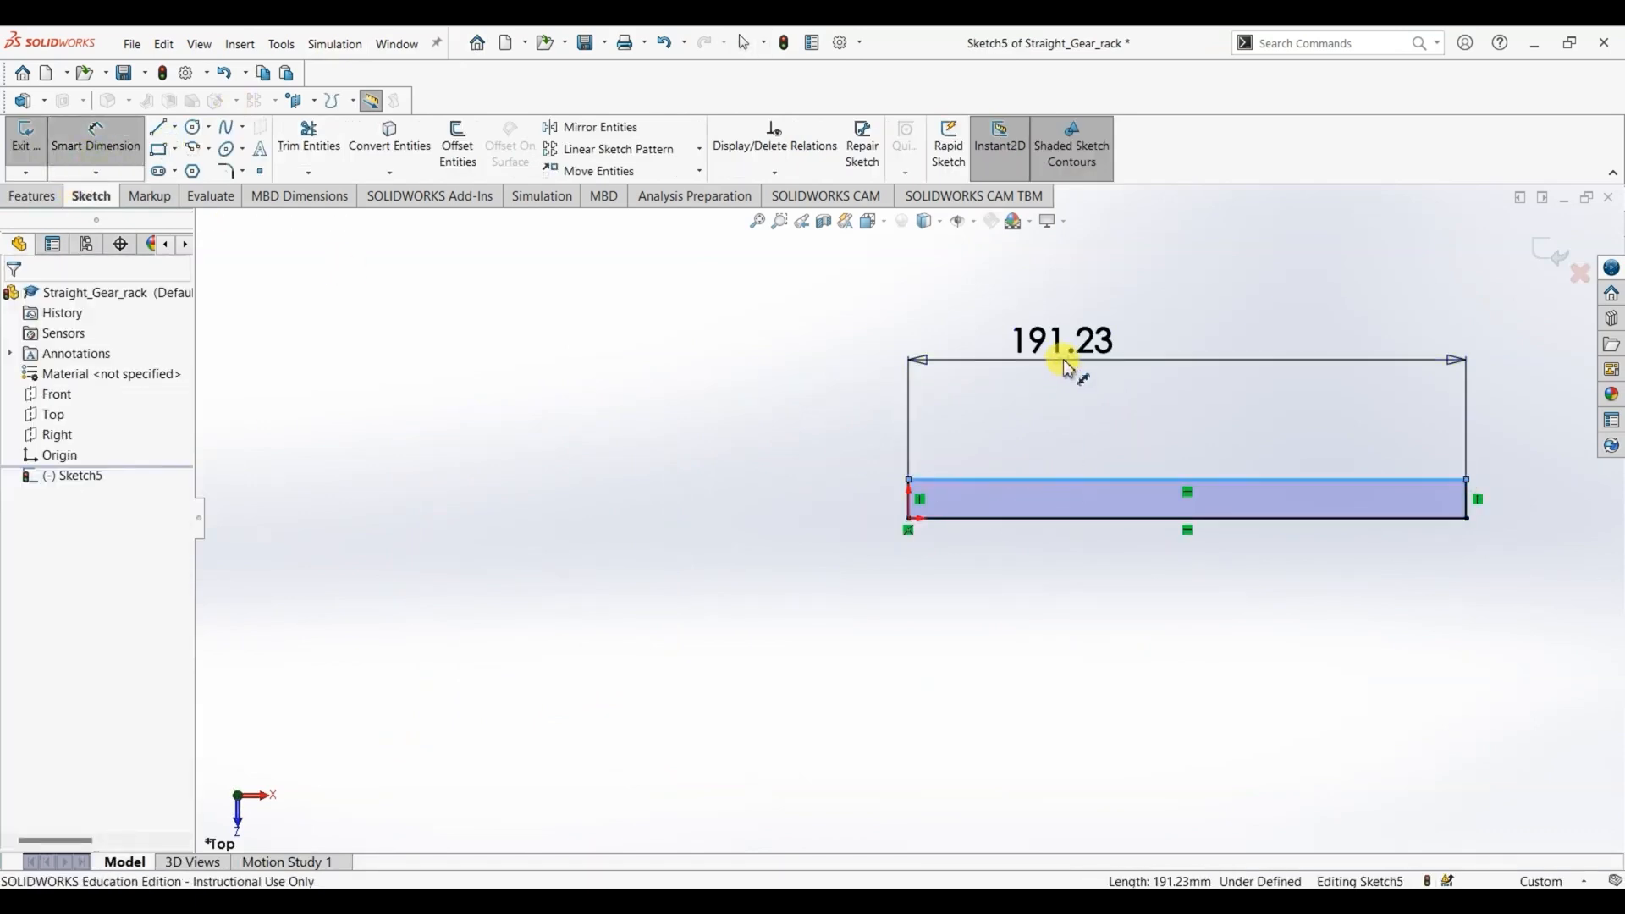
pyautogui.click(1069, 365)
pyautogui.write('164')
pyautogui.press('Return')
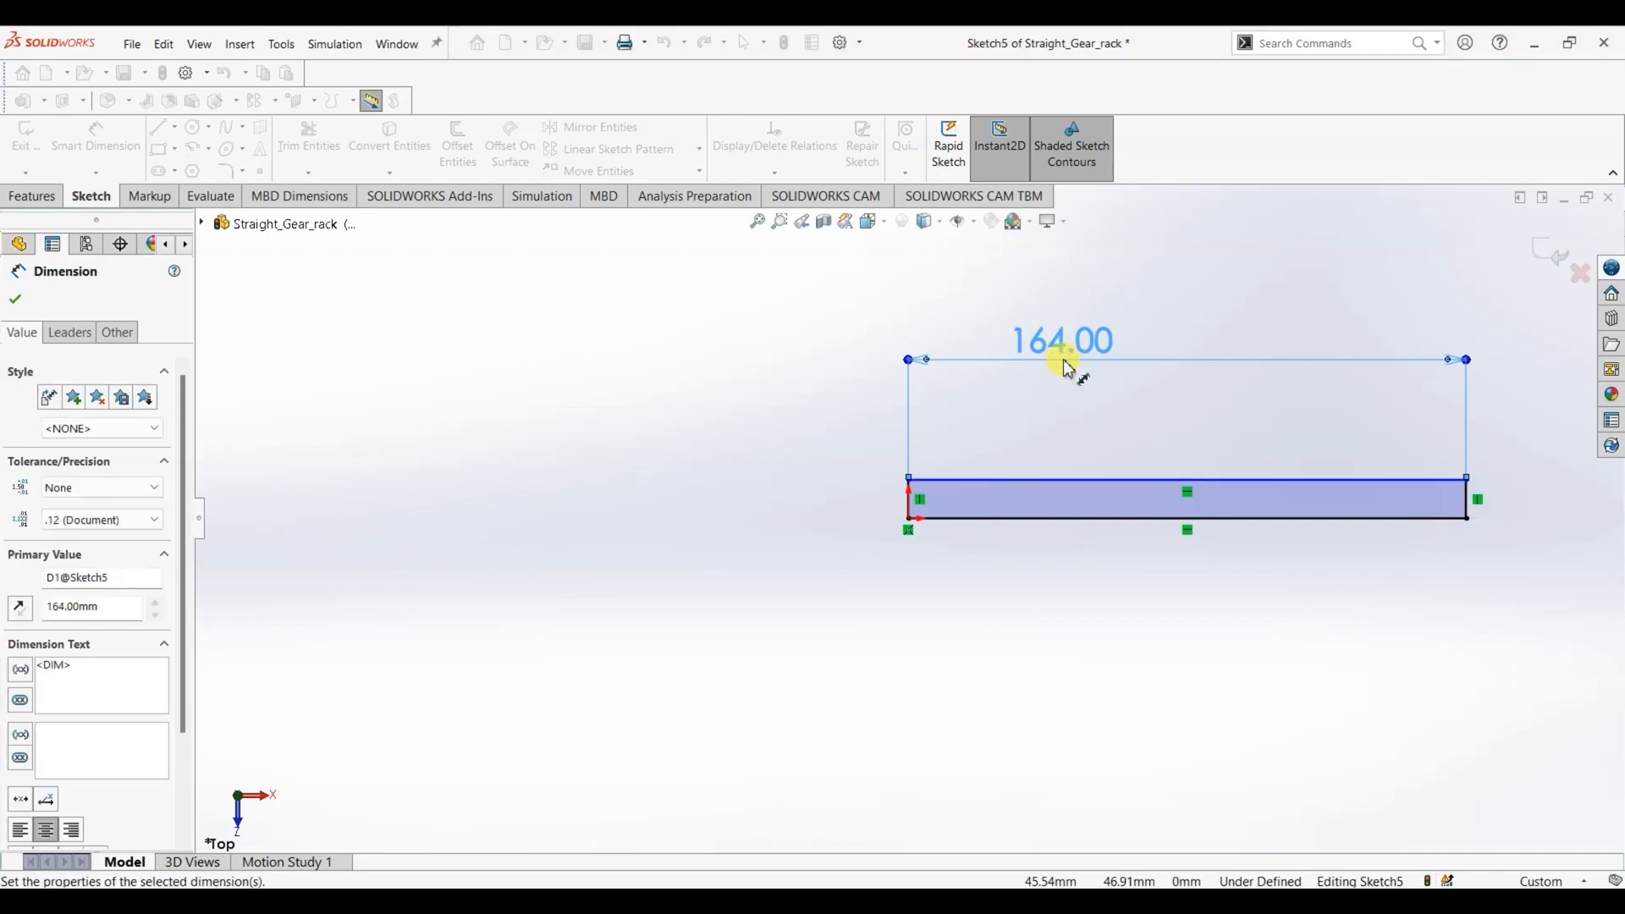
pyautogui.click(904, 504)
pyautogui.click(875, 508)
pyautogui.press('Return')
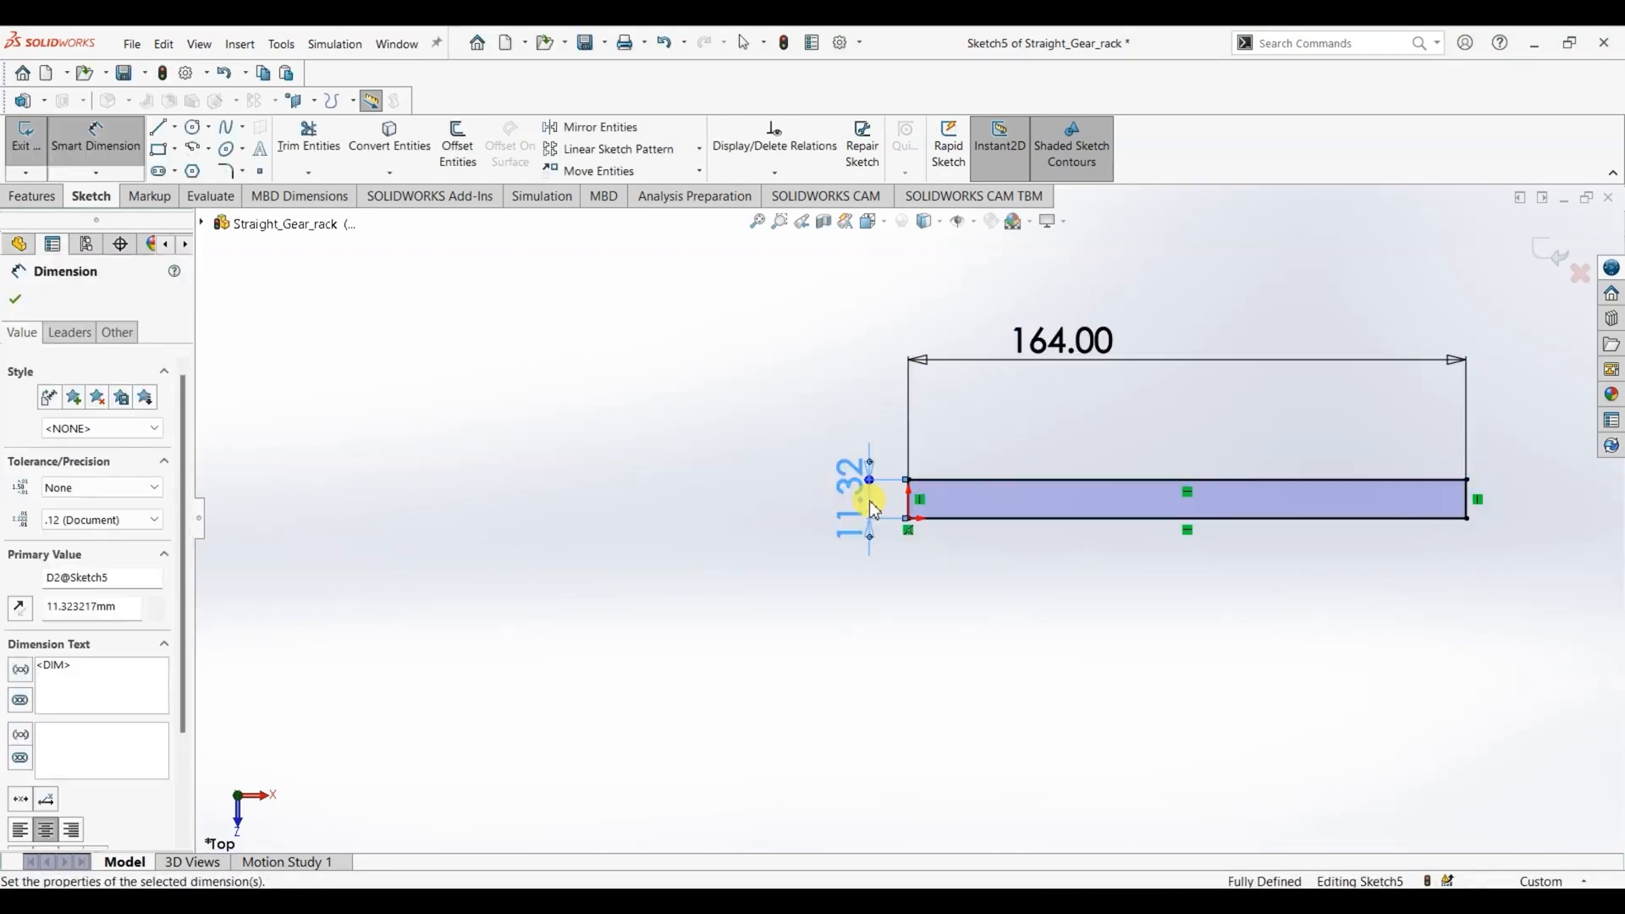
pyautogui.click(16, 299)
pyautogui.press('Escape')
# - Check the bar's thickness in the drawing and extrude the rectangle 12 mm as a blind boss
pyautogui.hotkey('alt', 'Tab')
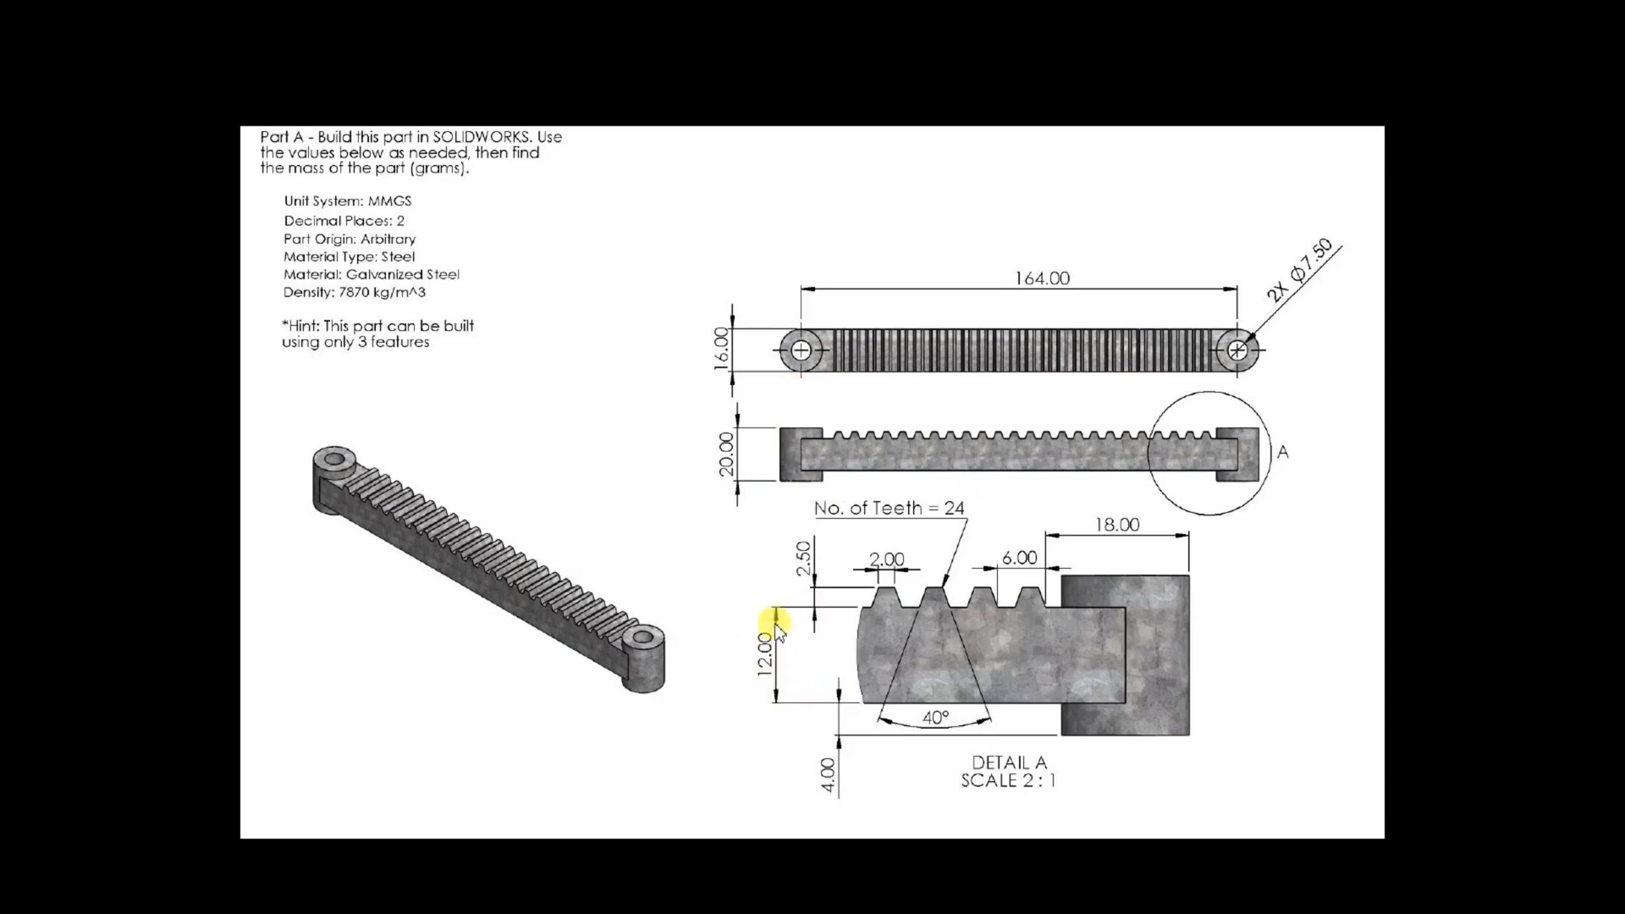
pyautogui.hotkey('alt', 'Tab')
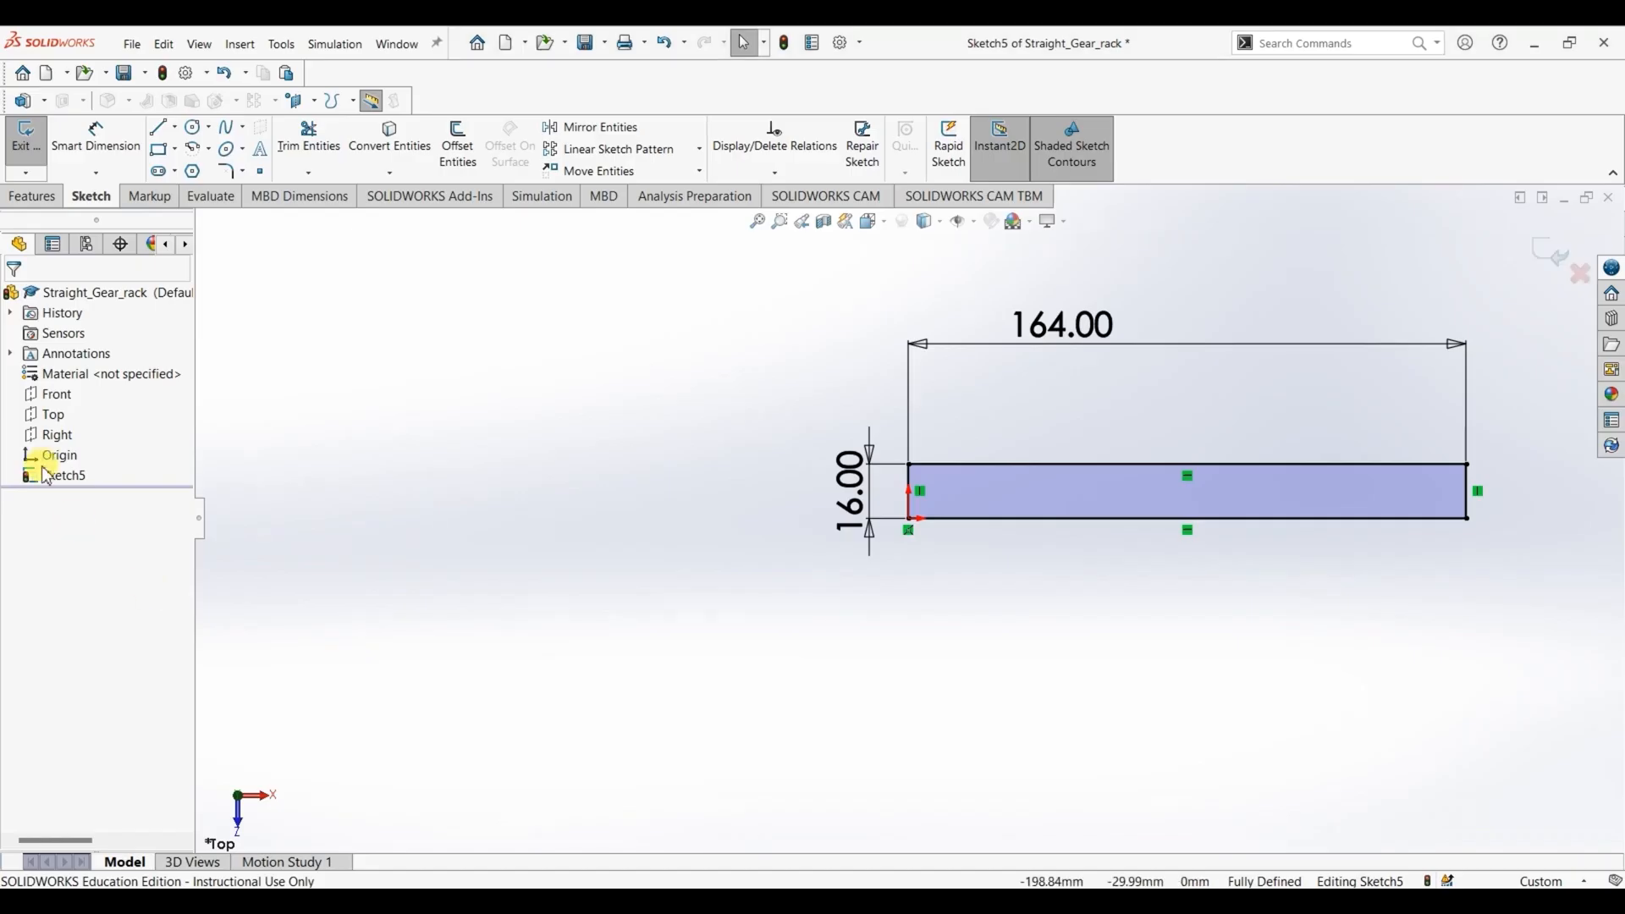
pyautogui.click(37, 193)
pyautogui.click(34, 144)
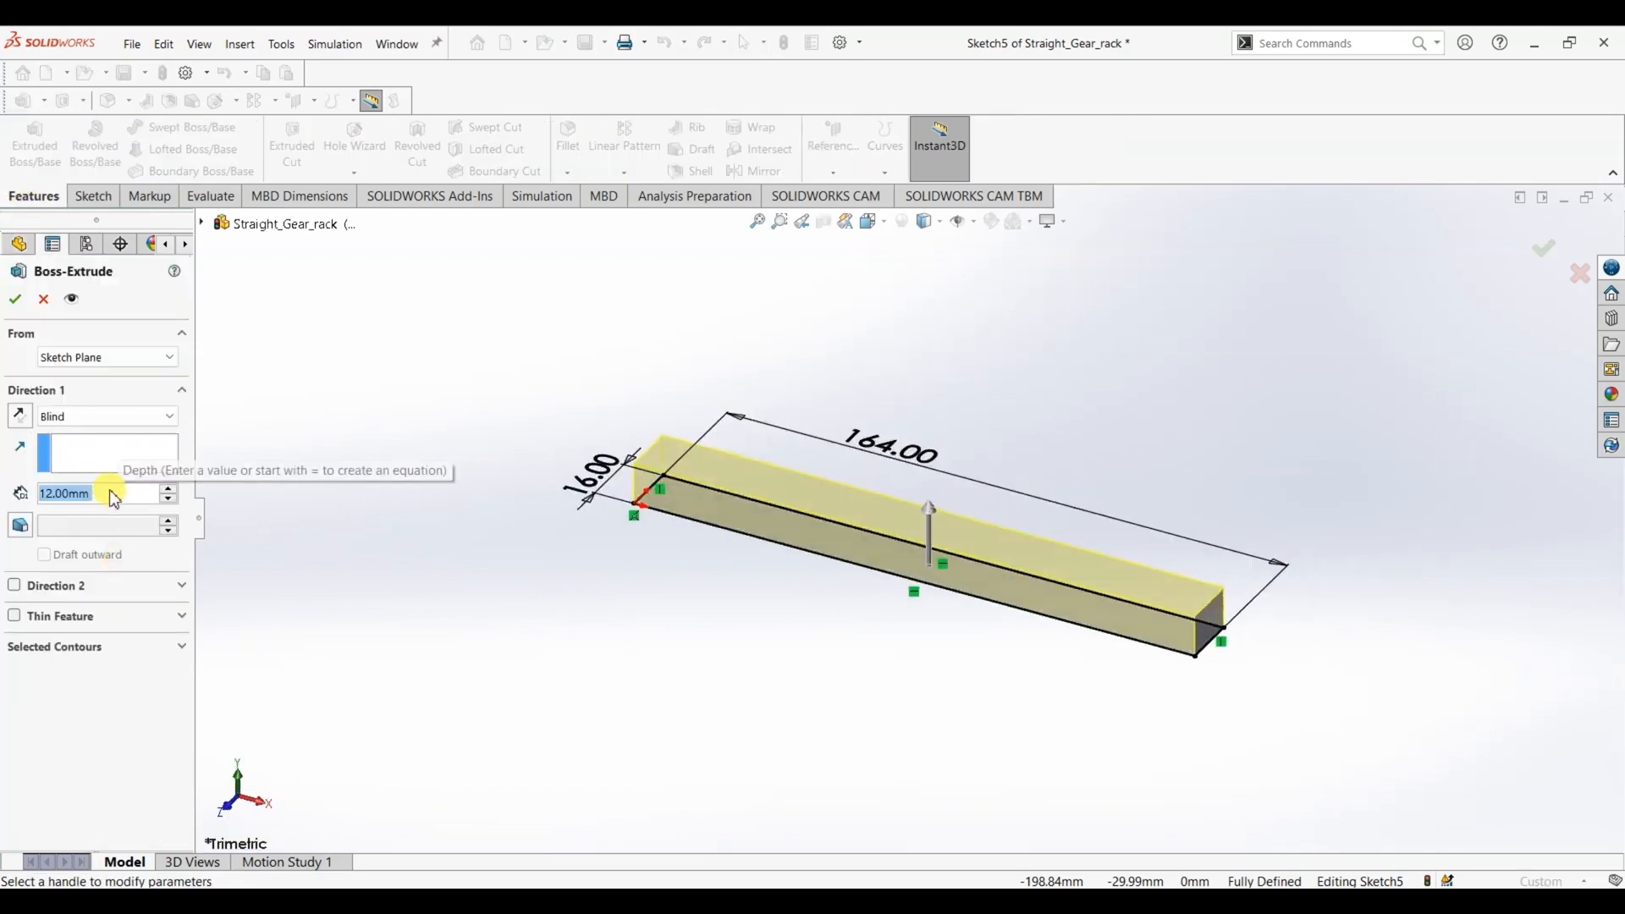
pyautogui.press('Return')
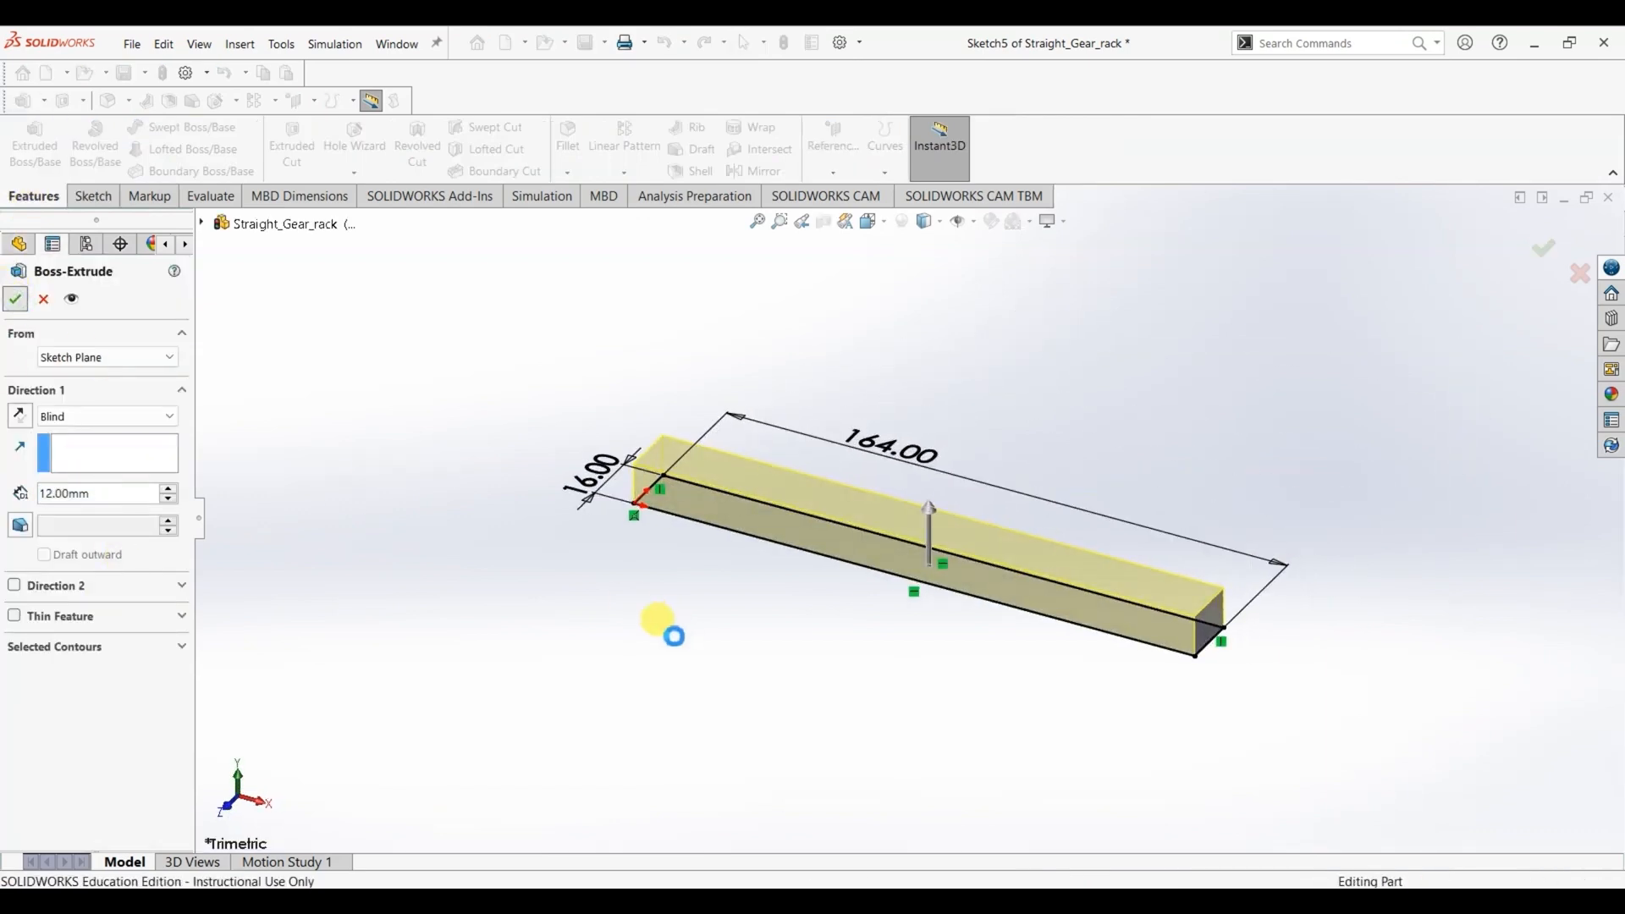
pyautogui.click(658, 641)
# - On the bar's top face, sketch an 8 mm radius circle centred on the midpoint of the end edge opposite the origin
pyautogui.hotkey('alt', 'Tab')
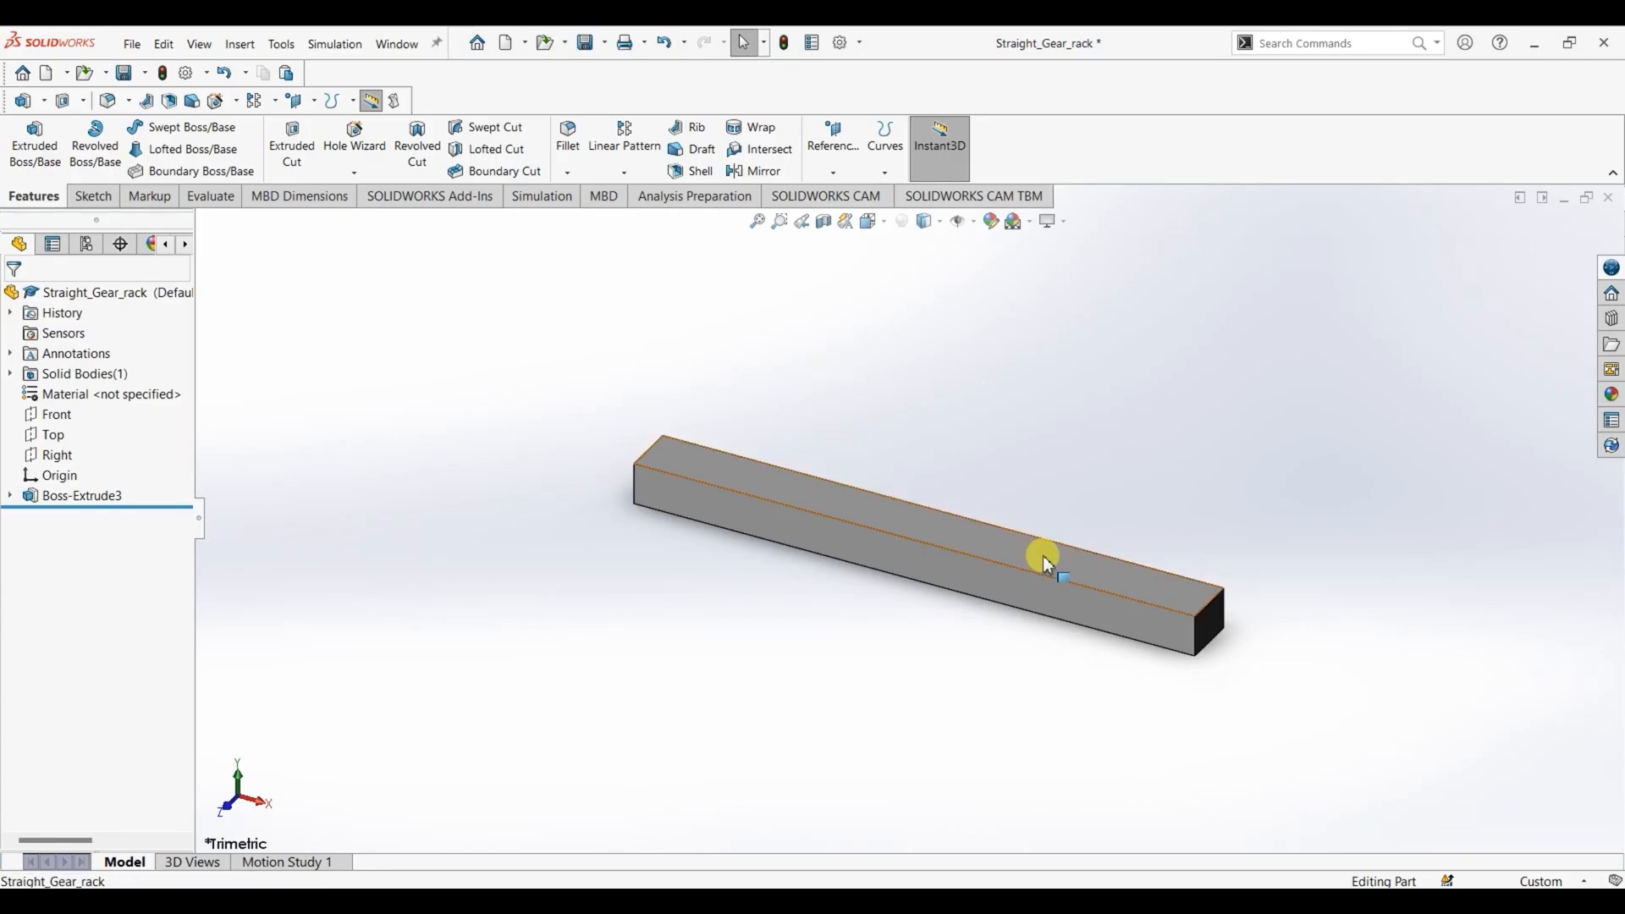
pyautogui.rightClick(1045, 557)
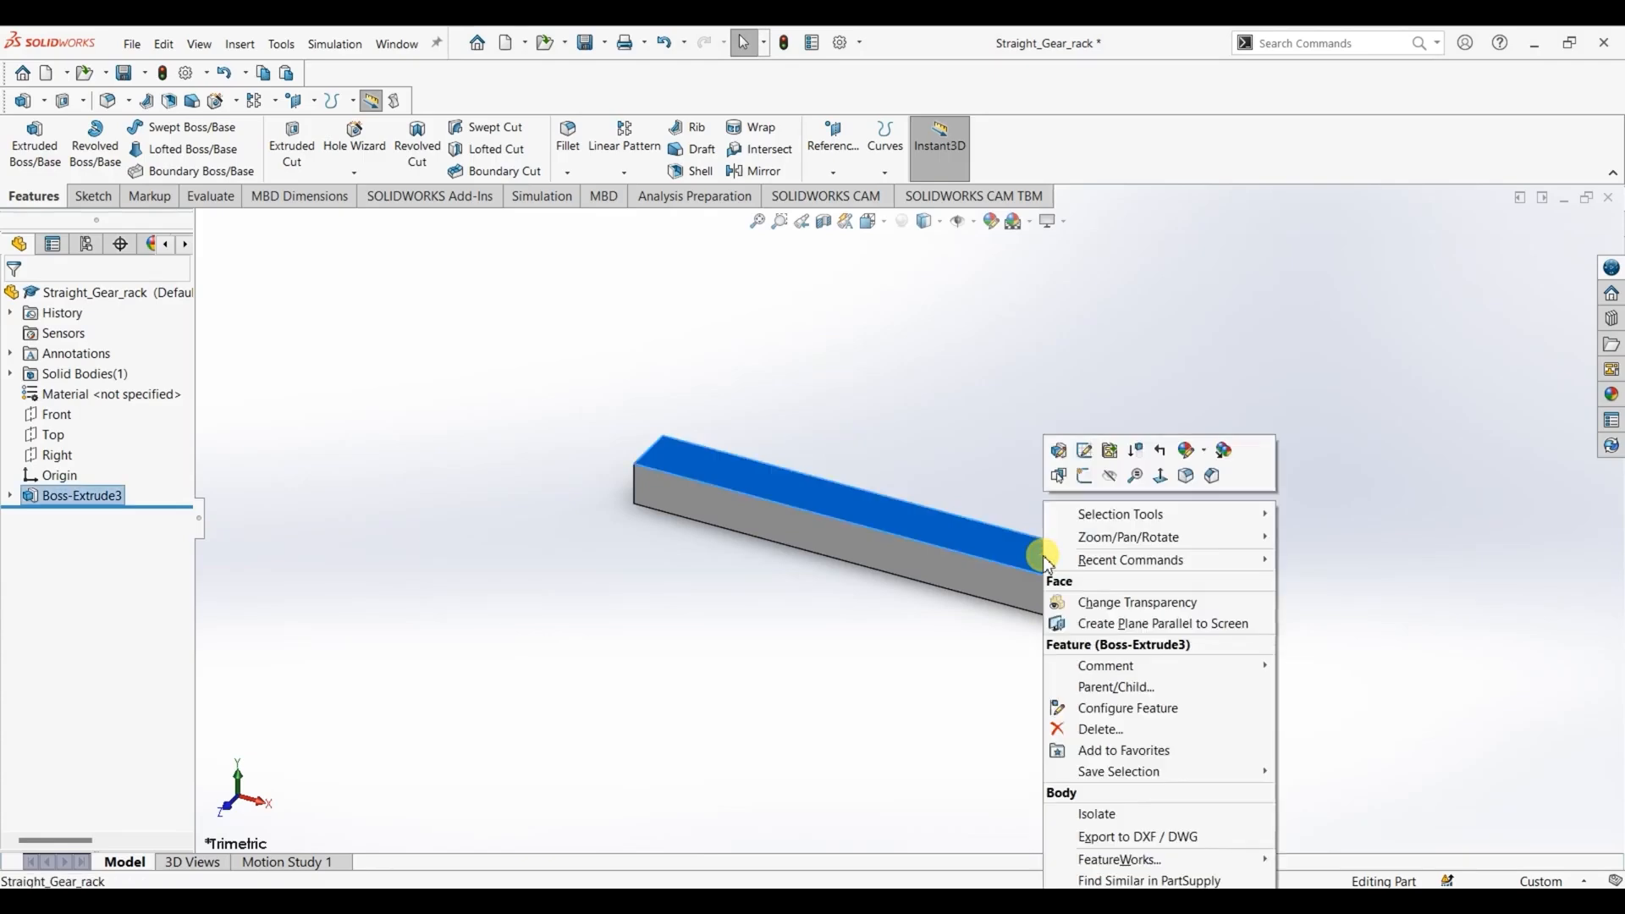
pyautogui.click(1161, 476)
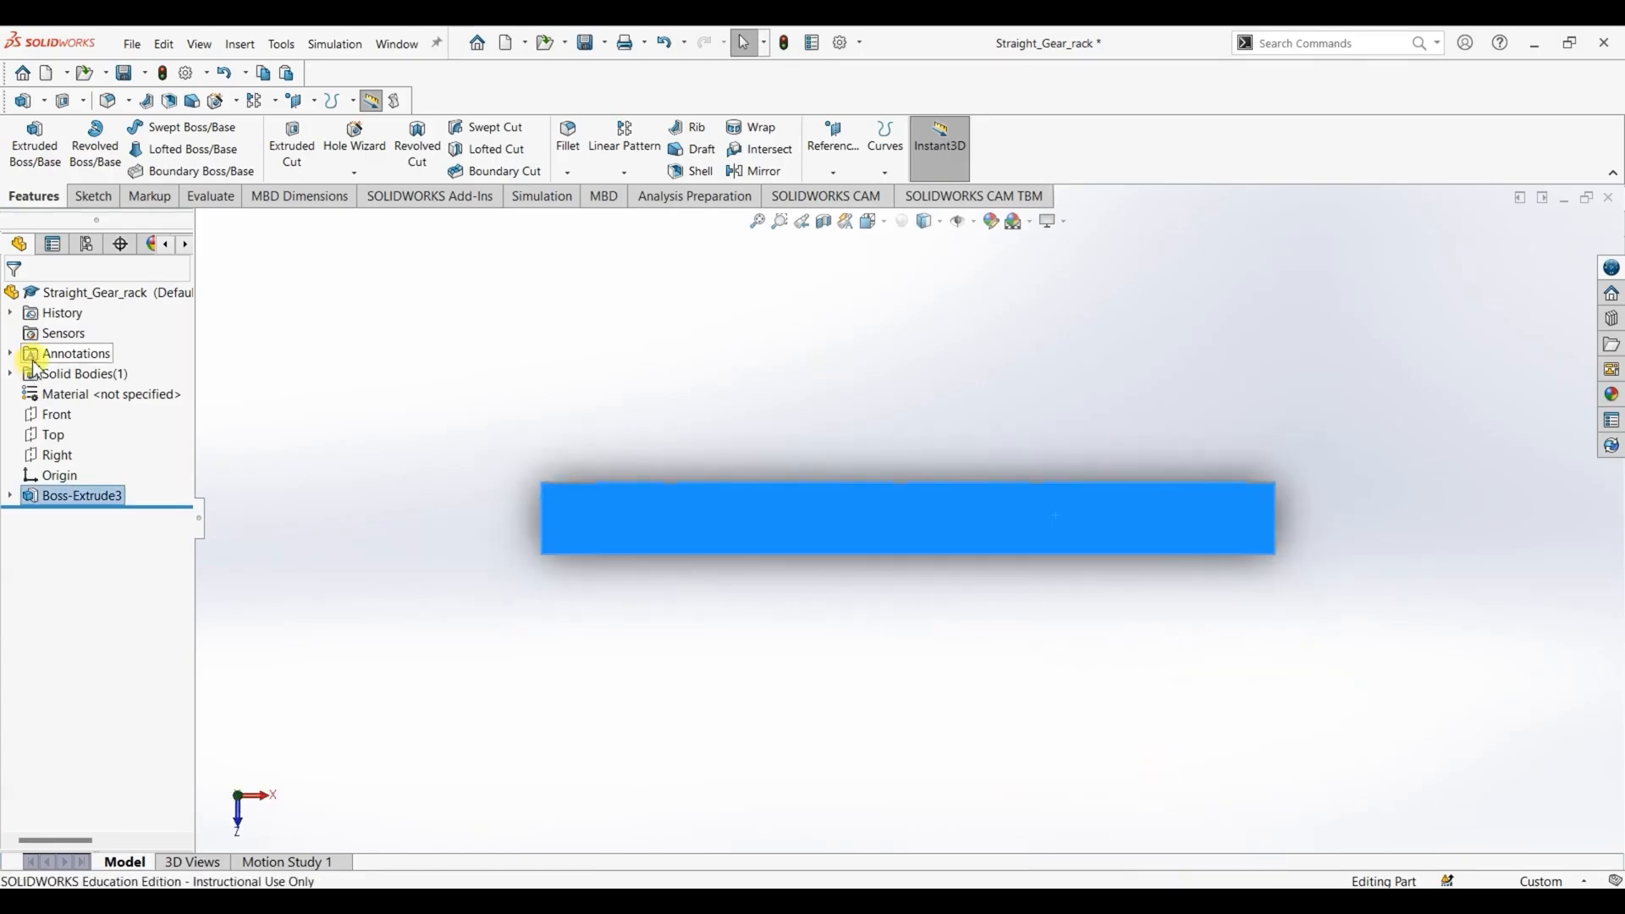
pyautogui.click(93, 196)
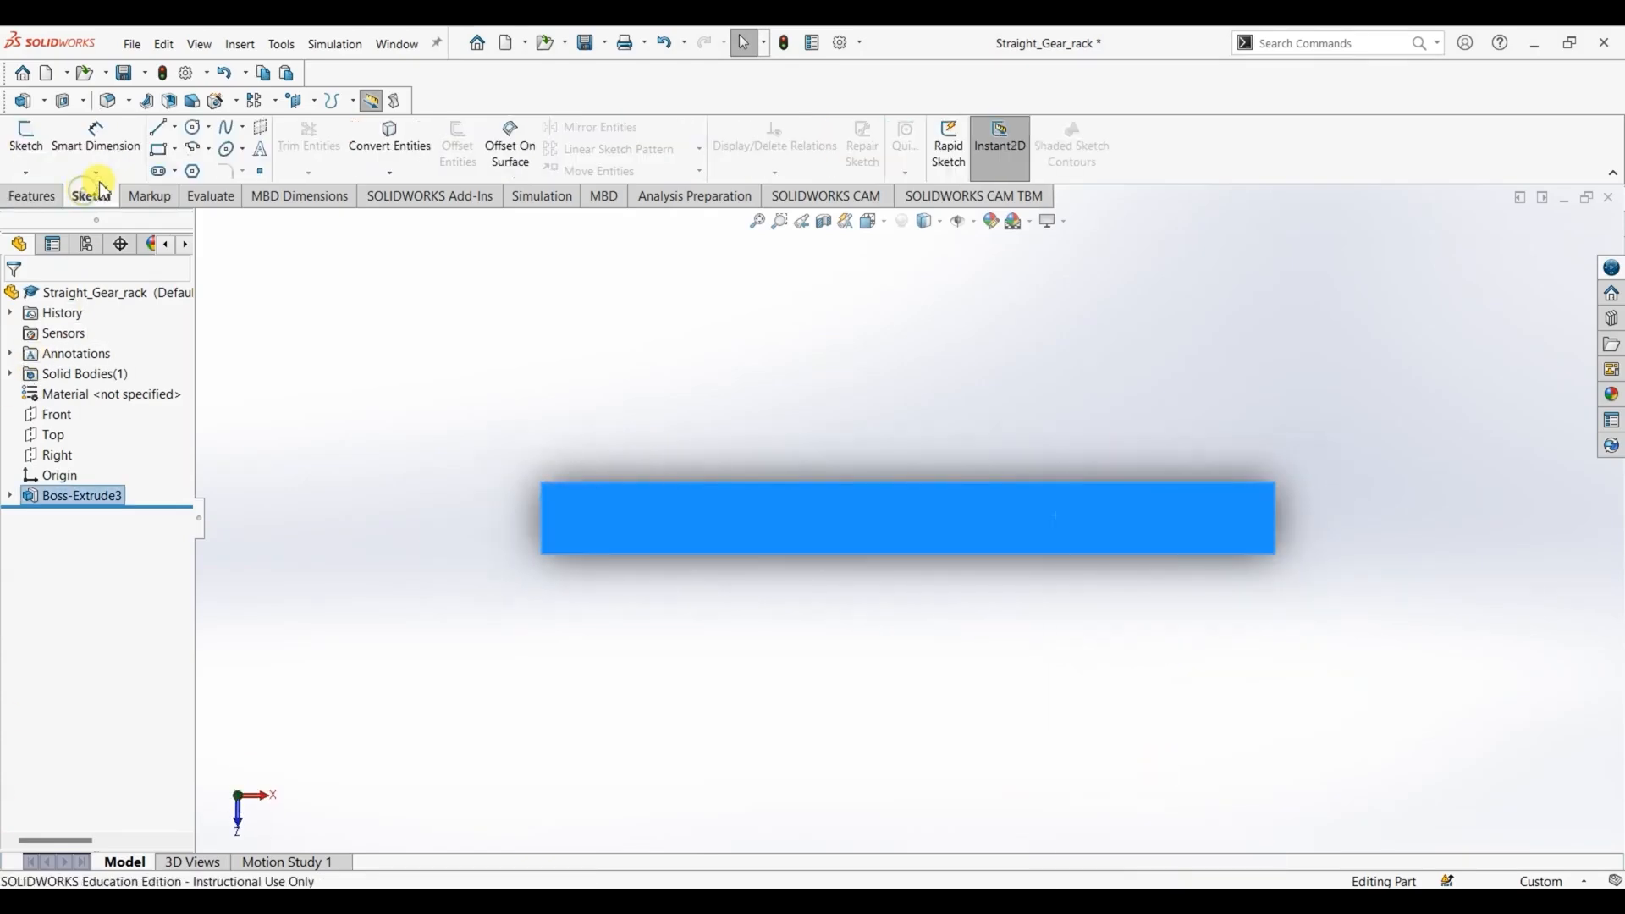
pyautogui.click(196, 129)
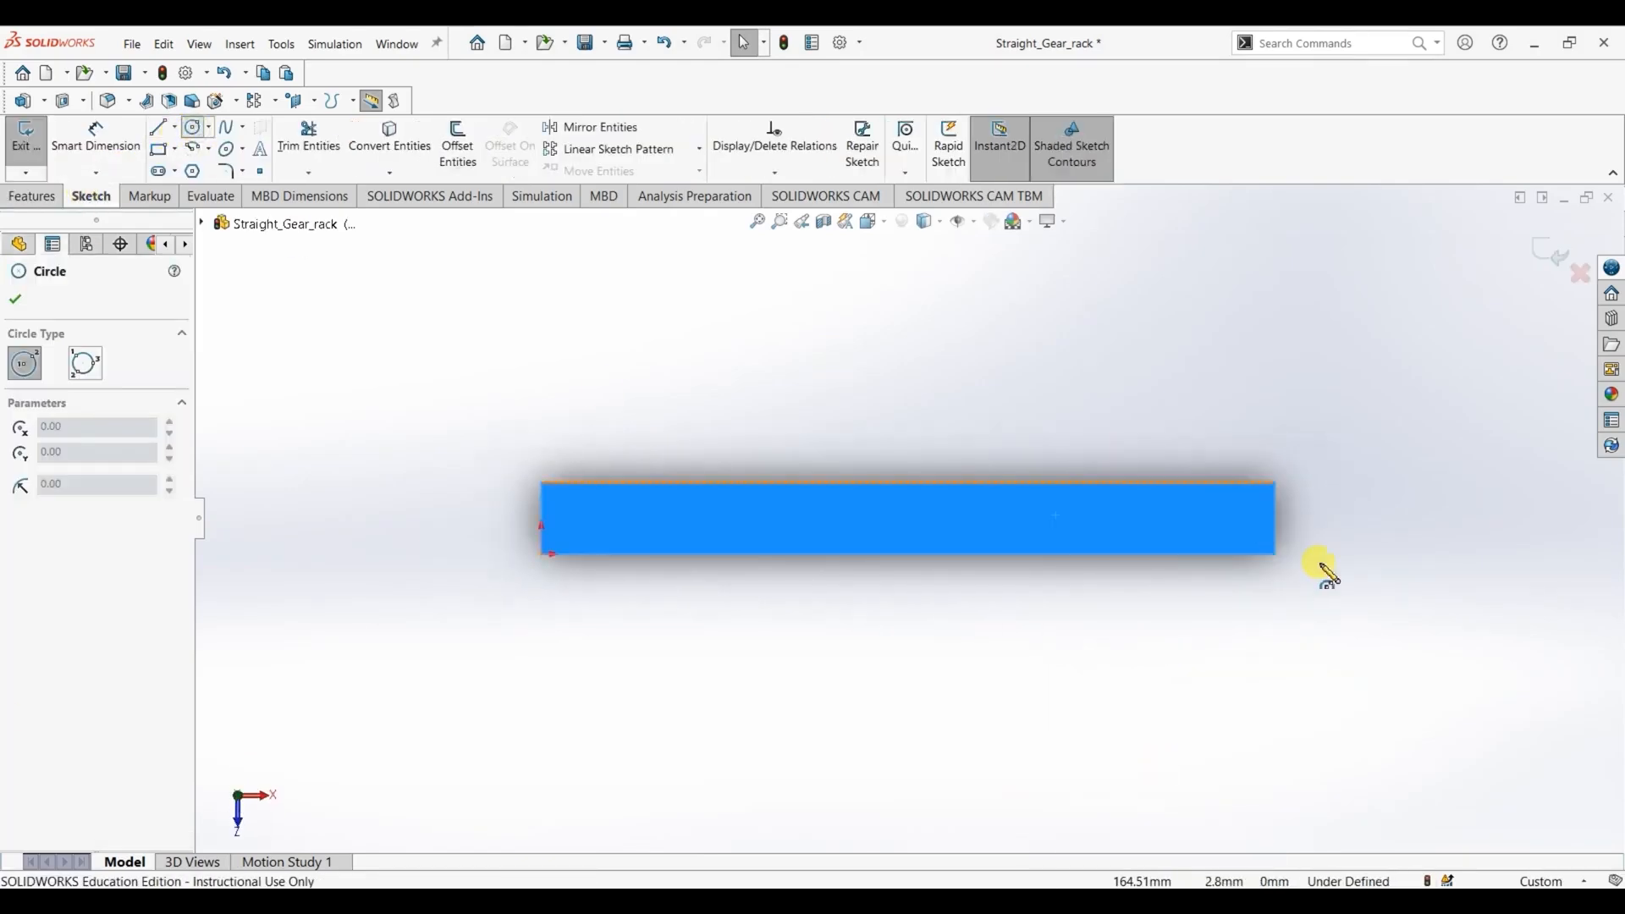
pyautogui.click(1279, 518)
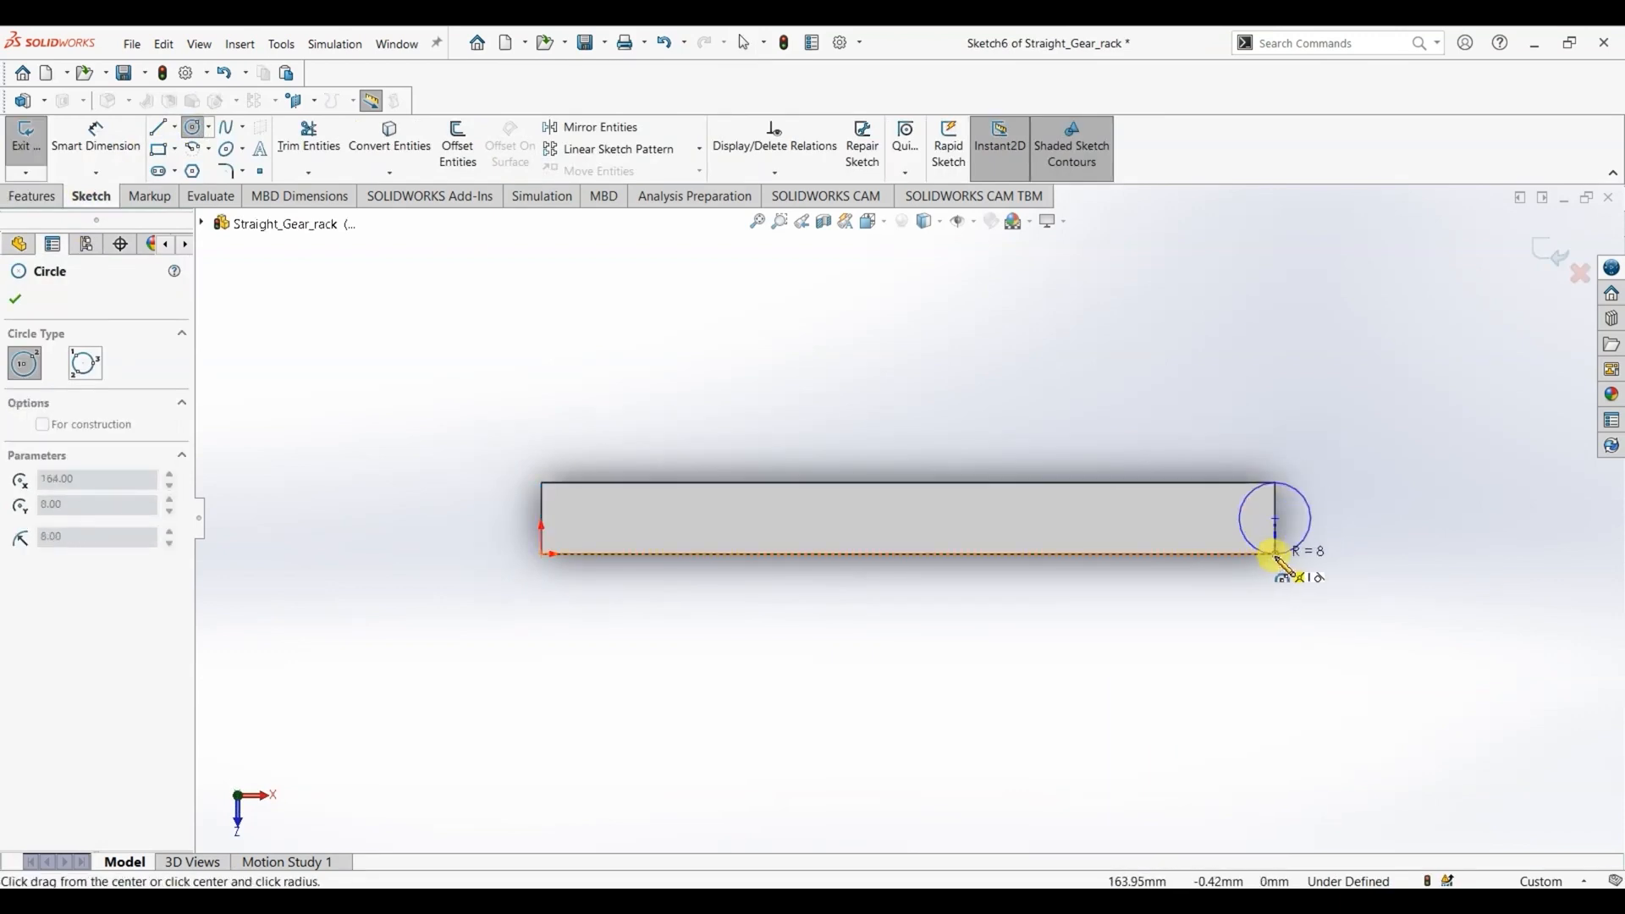
pyautogui.scroll(-3, 1278, 555)
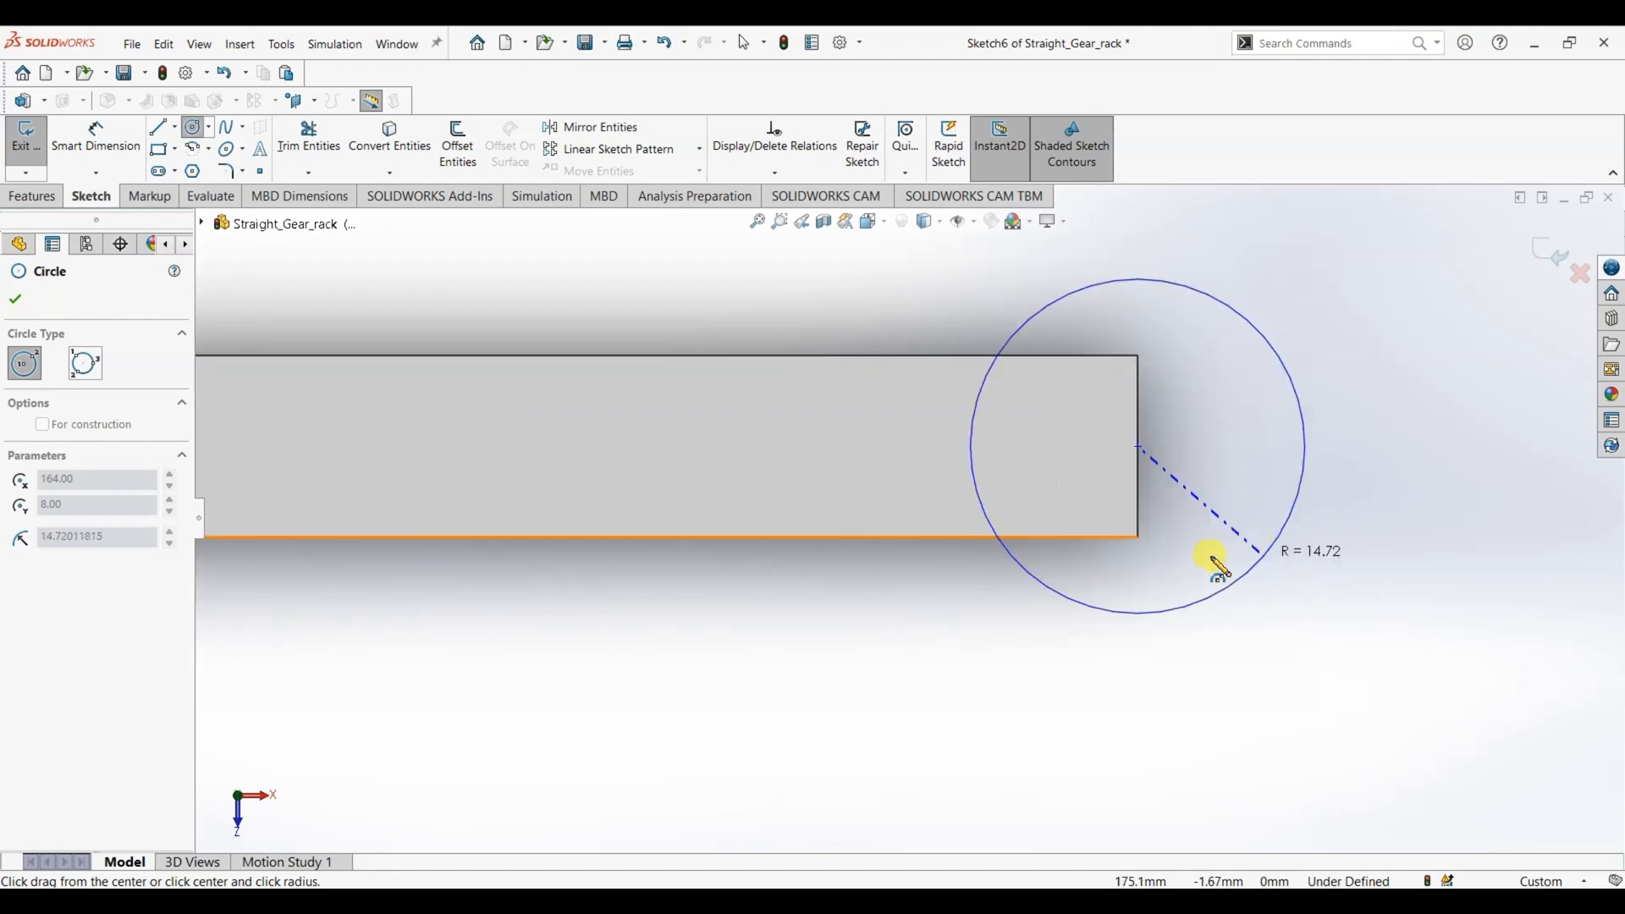
pyautogui.click(1138, 539)
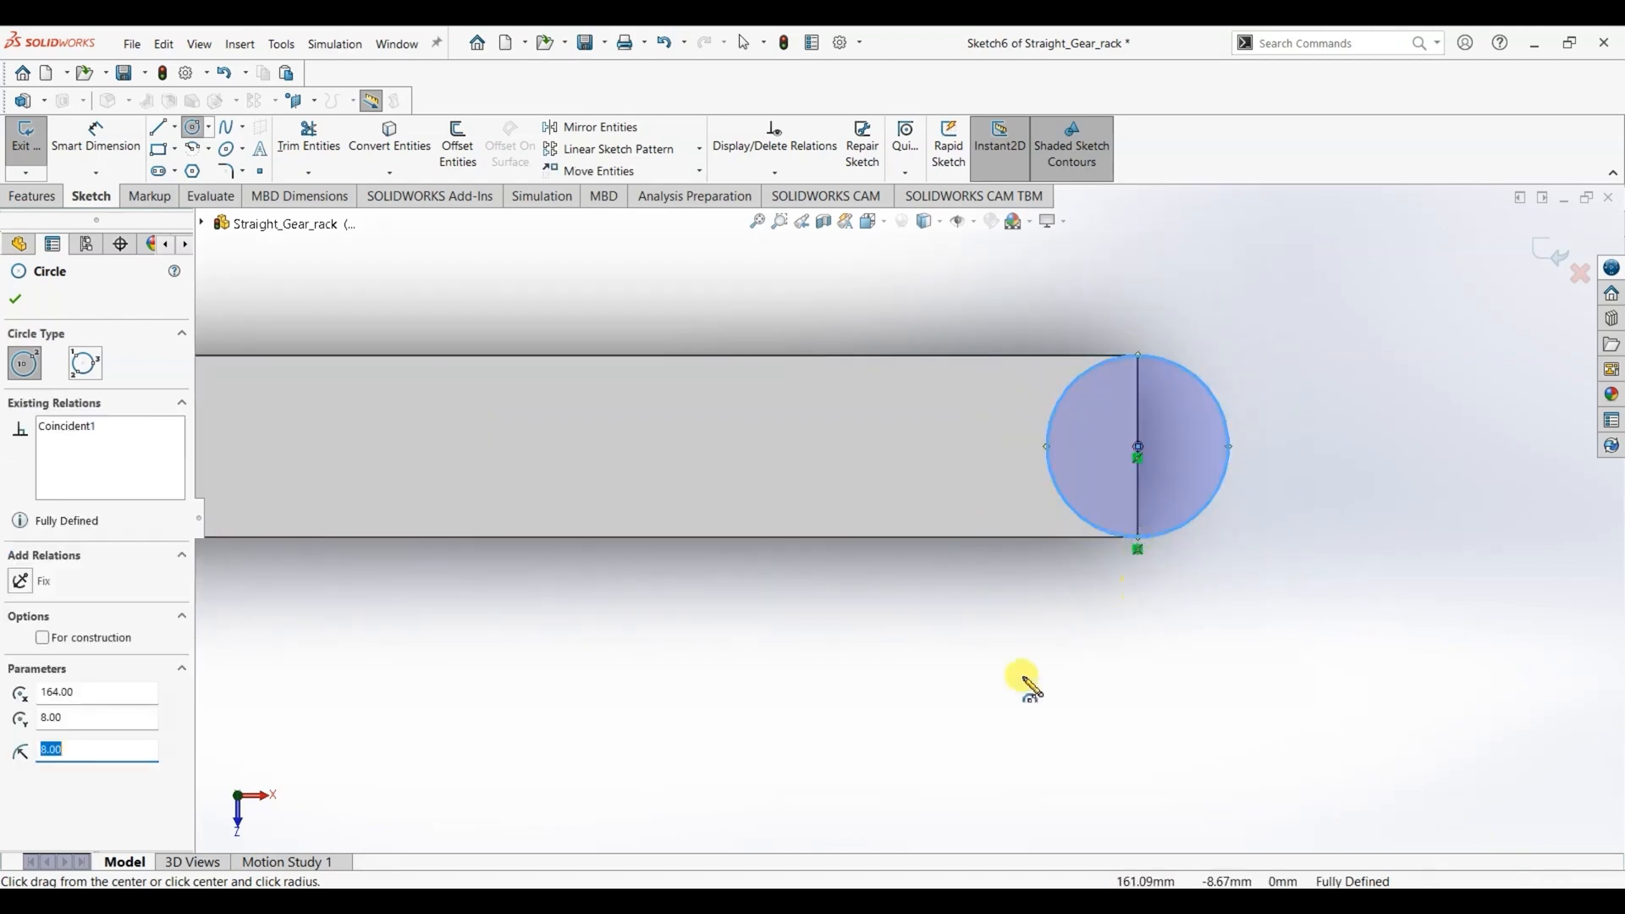
pyautogui.click(19, 300)
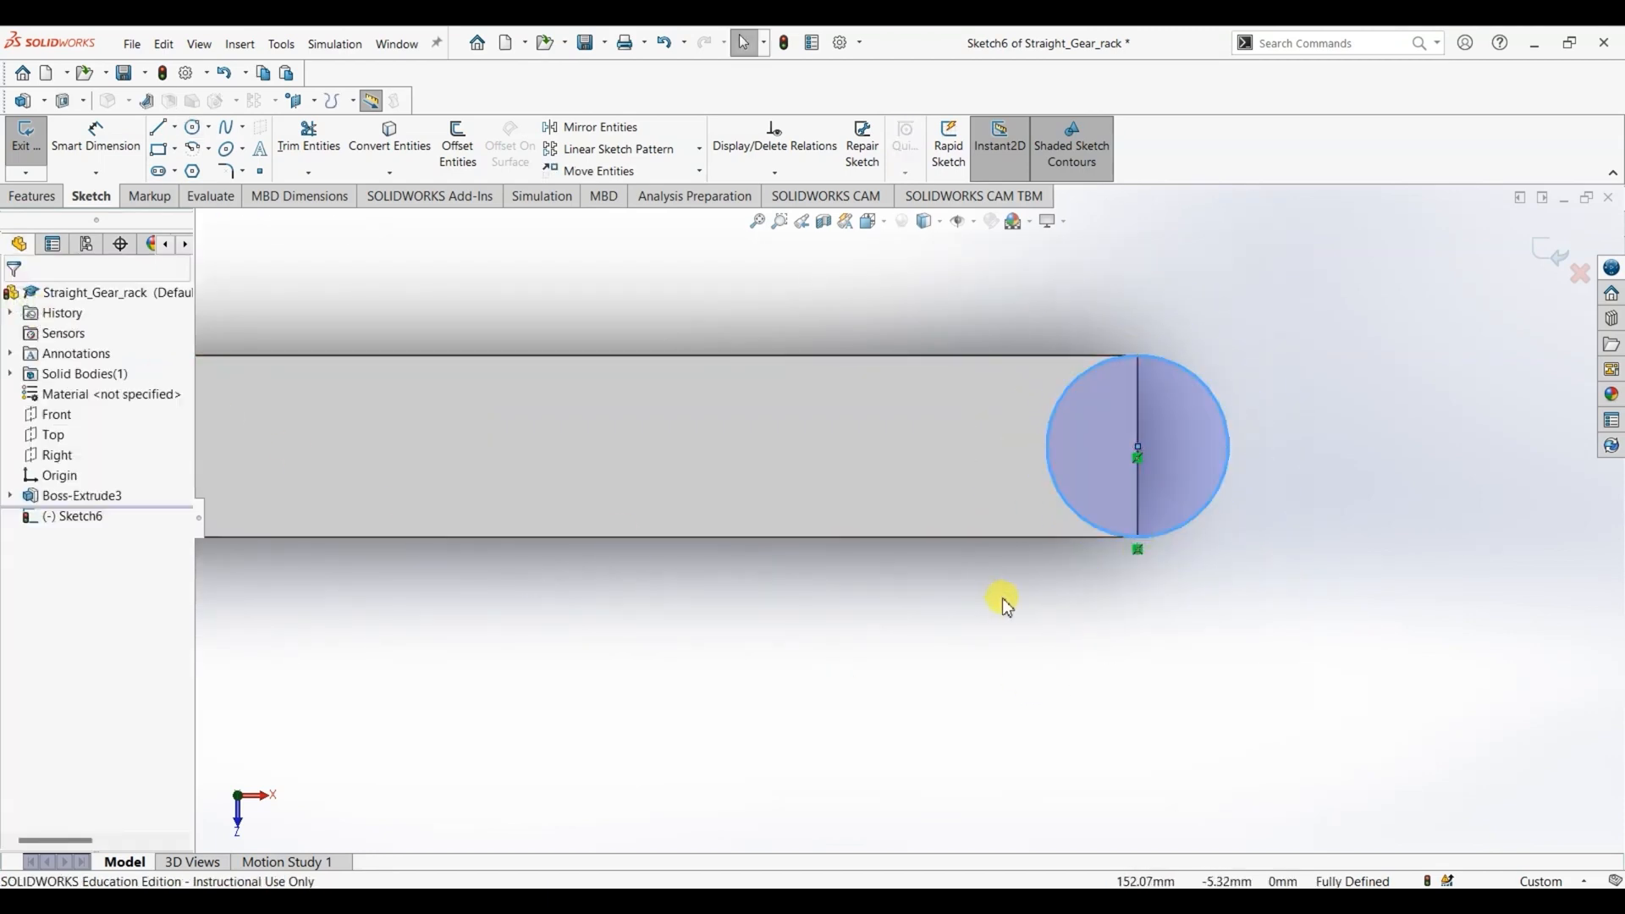
# - Sketch a matching 8 mm radius circle centred on the midpoint of the bar's end edge at the origin
pyautogui.scroll(5, 999, 597)
pyautogui.click(194, 127)
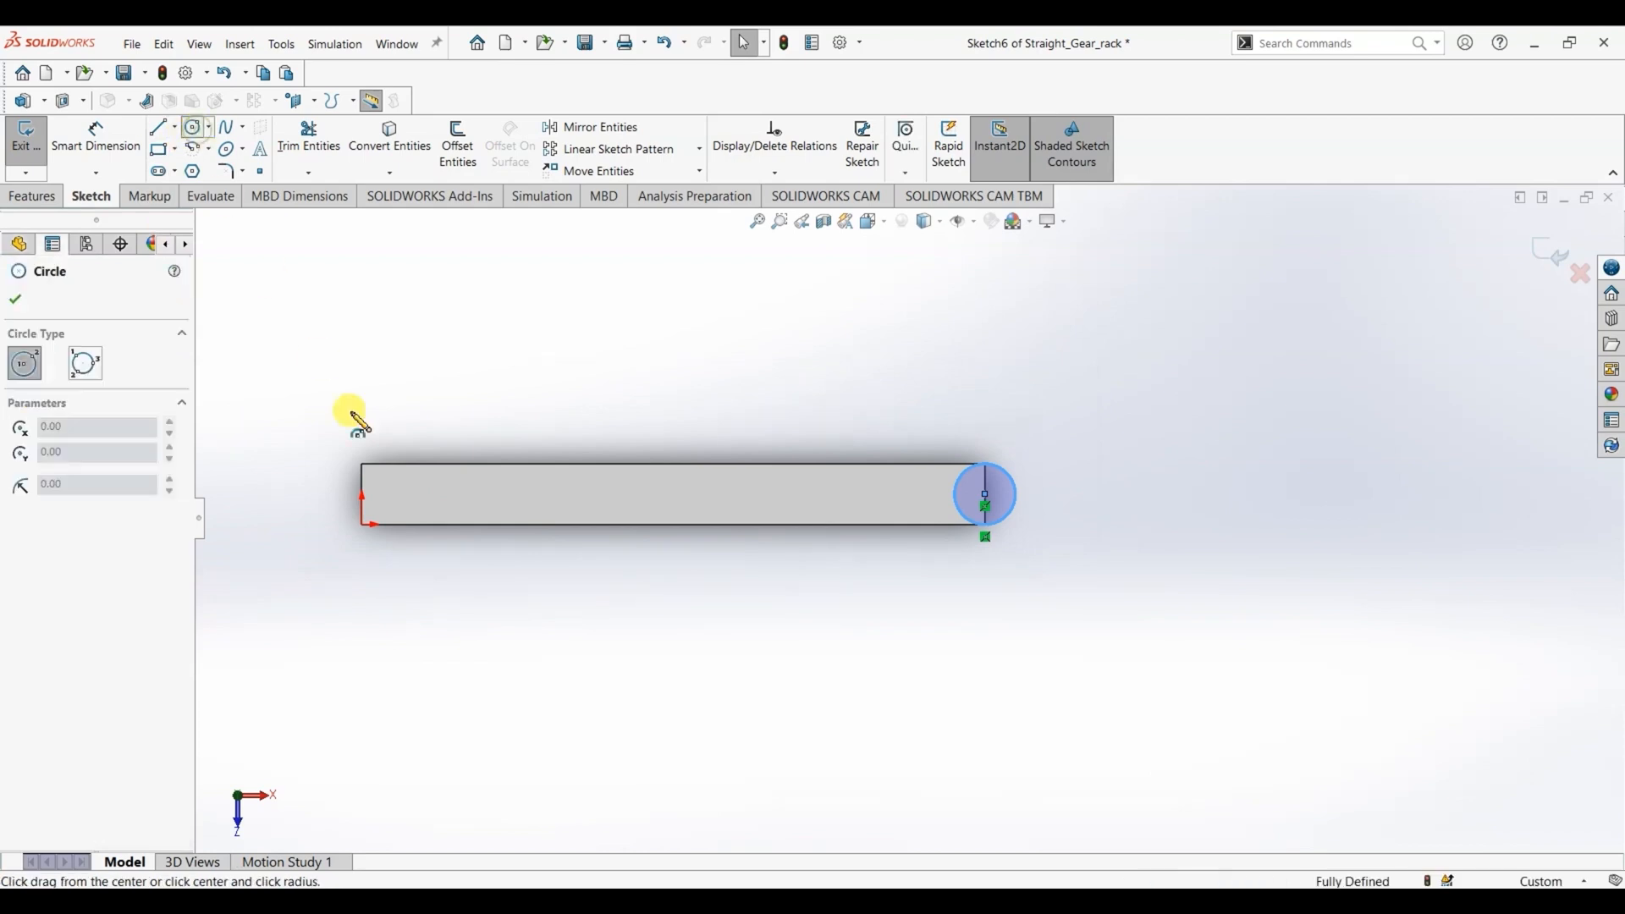
pyautogui.click(362, 496)
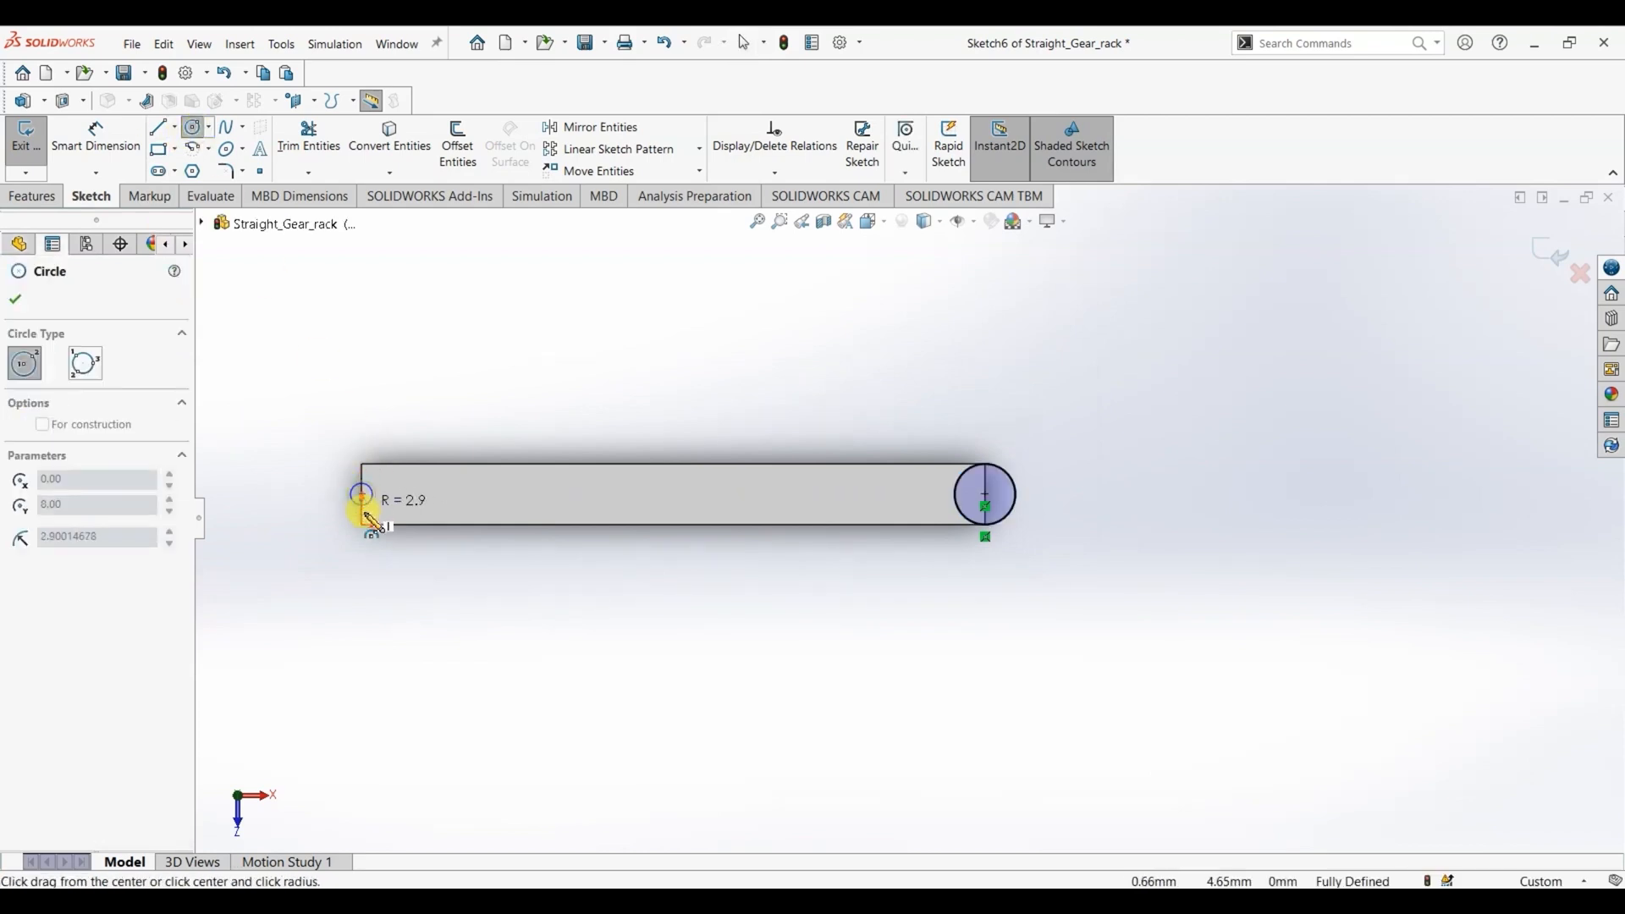
pyautogui.click(365, 528)
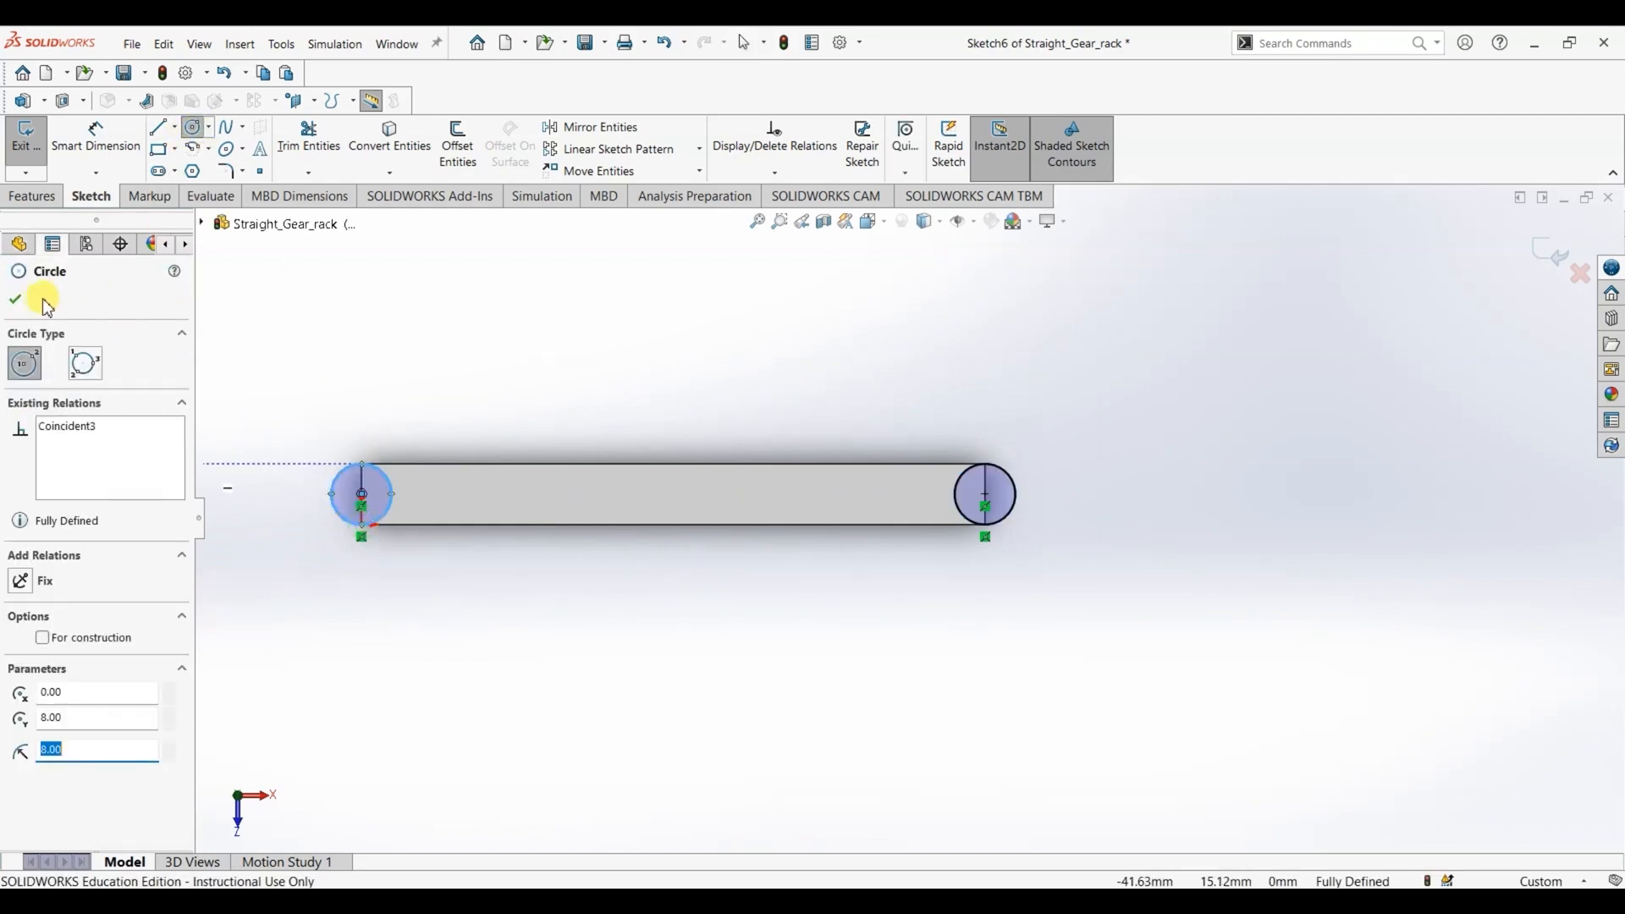
pyautogui.click(17, 300)
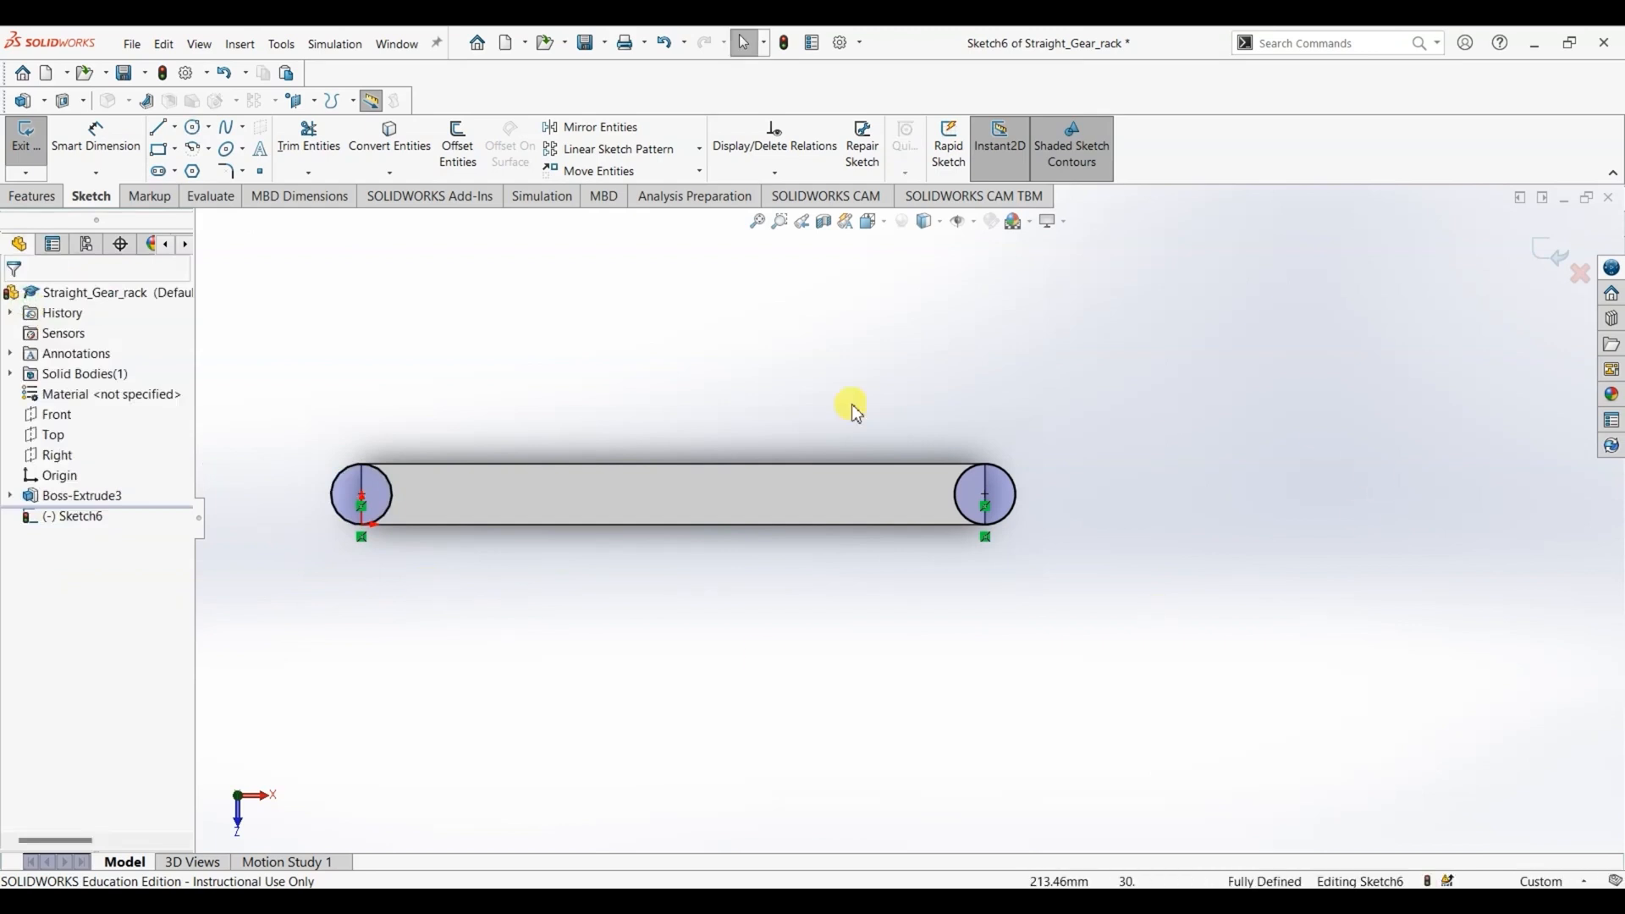
pyautogui.scroll(-3, 331, 529)
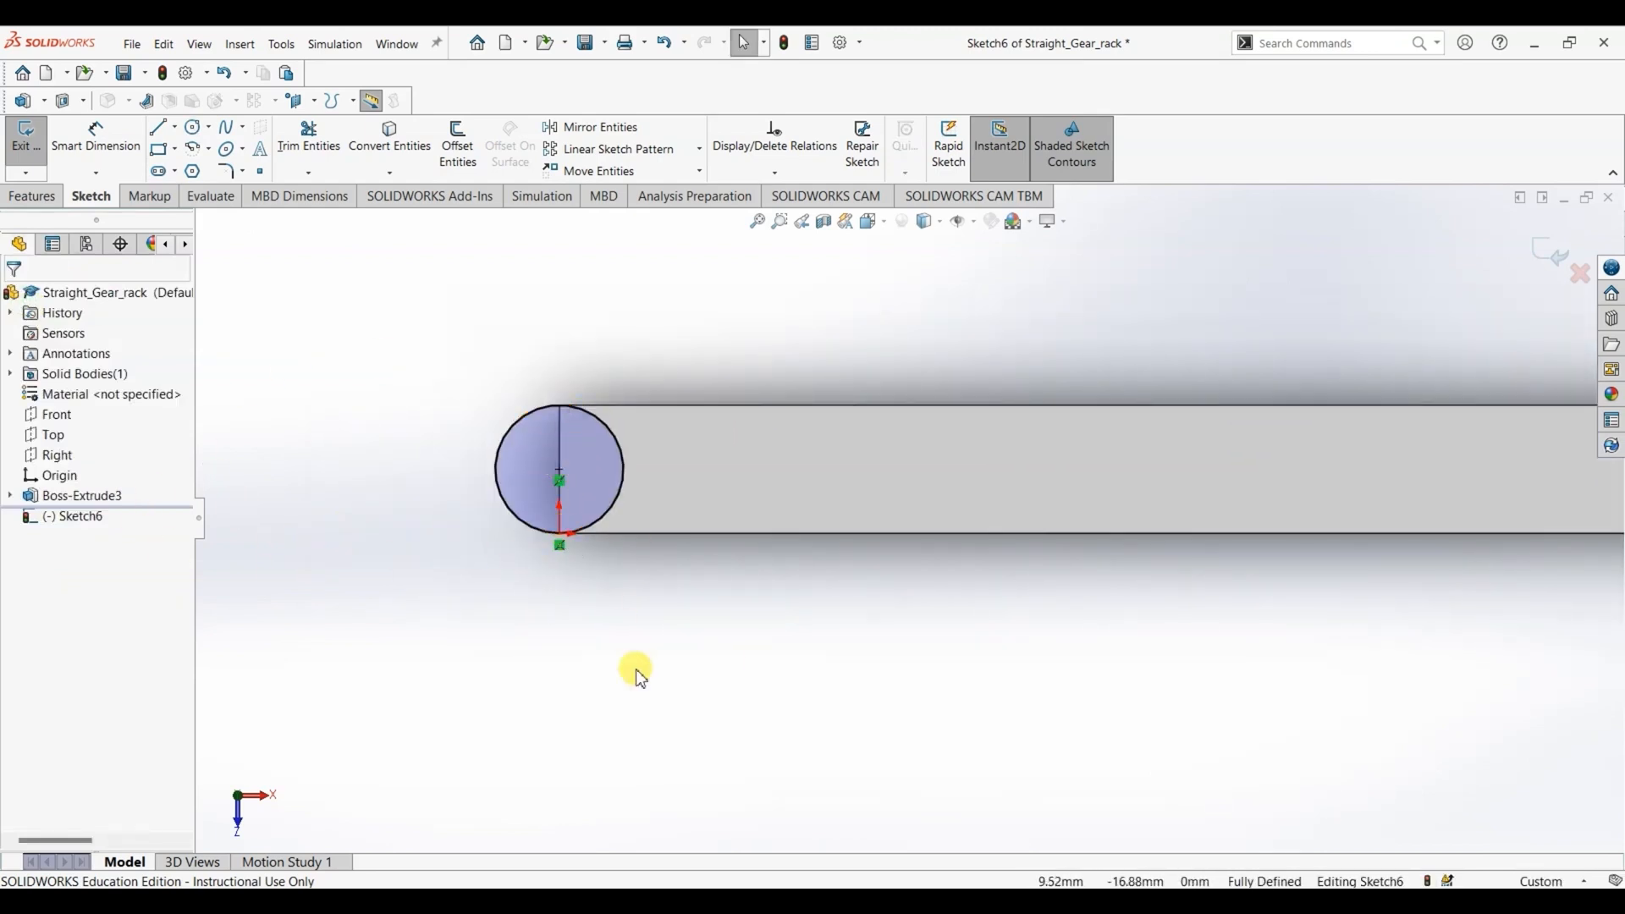
pyautogui.press('f')
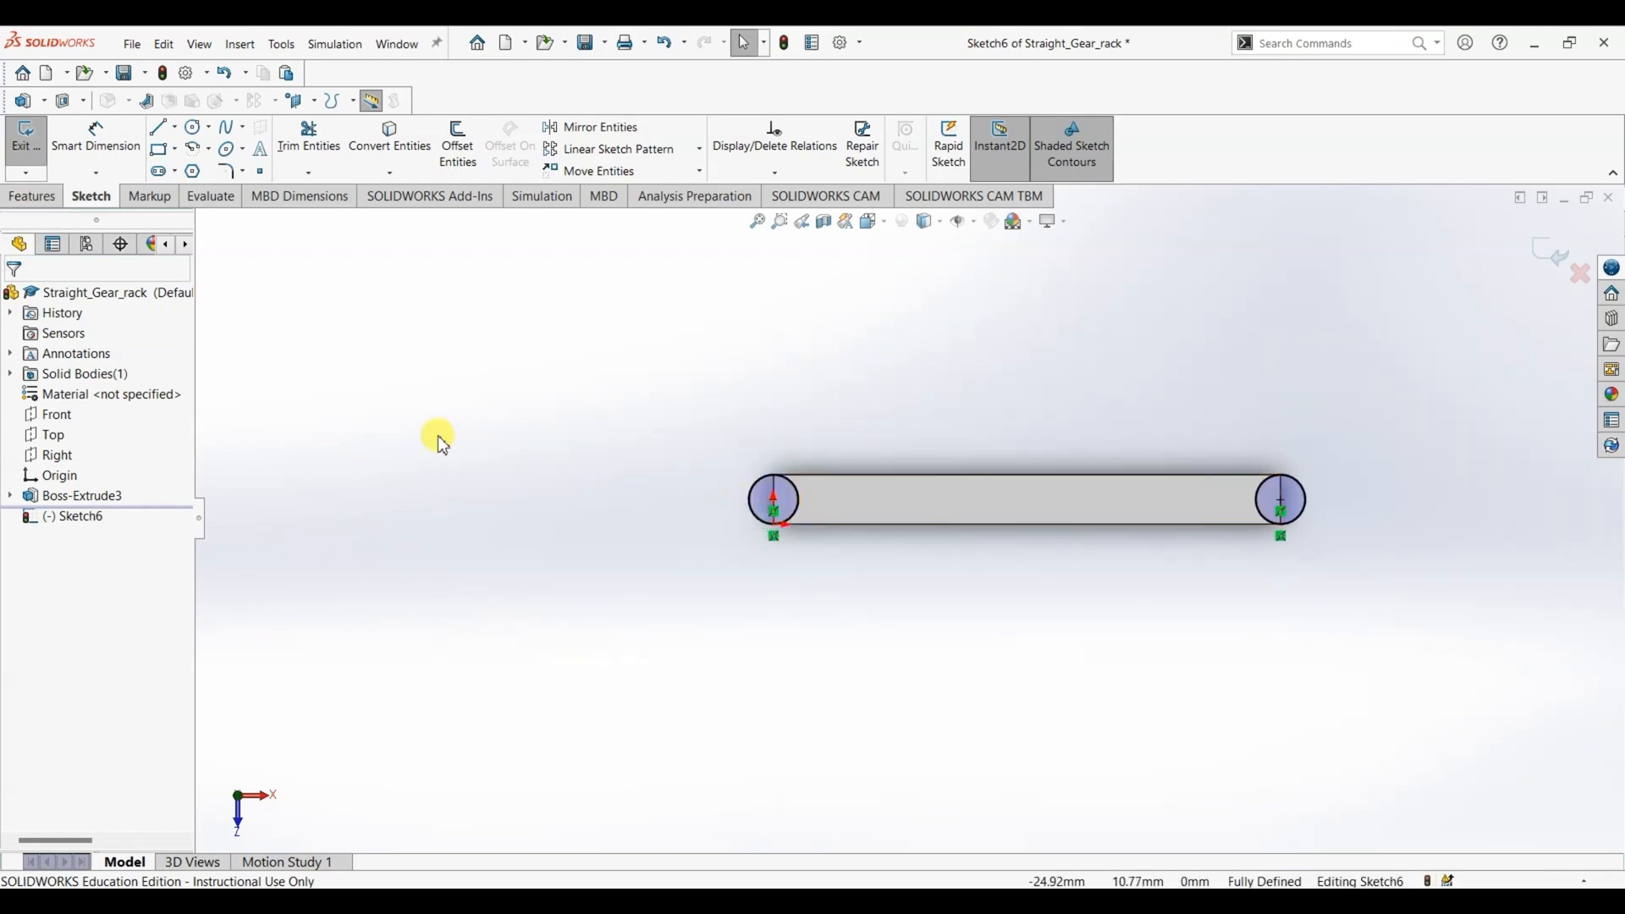
# - Extrude both end circles in two directions, 4 mm above the bar's top face and 16 mm below it, with merged result
pyautogui.click(32, 197)
pyautogui.click(48, 149)
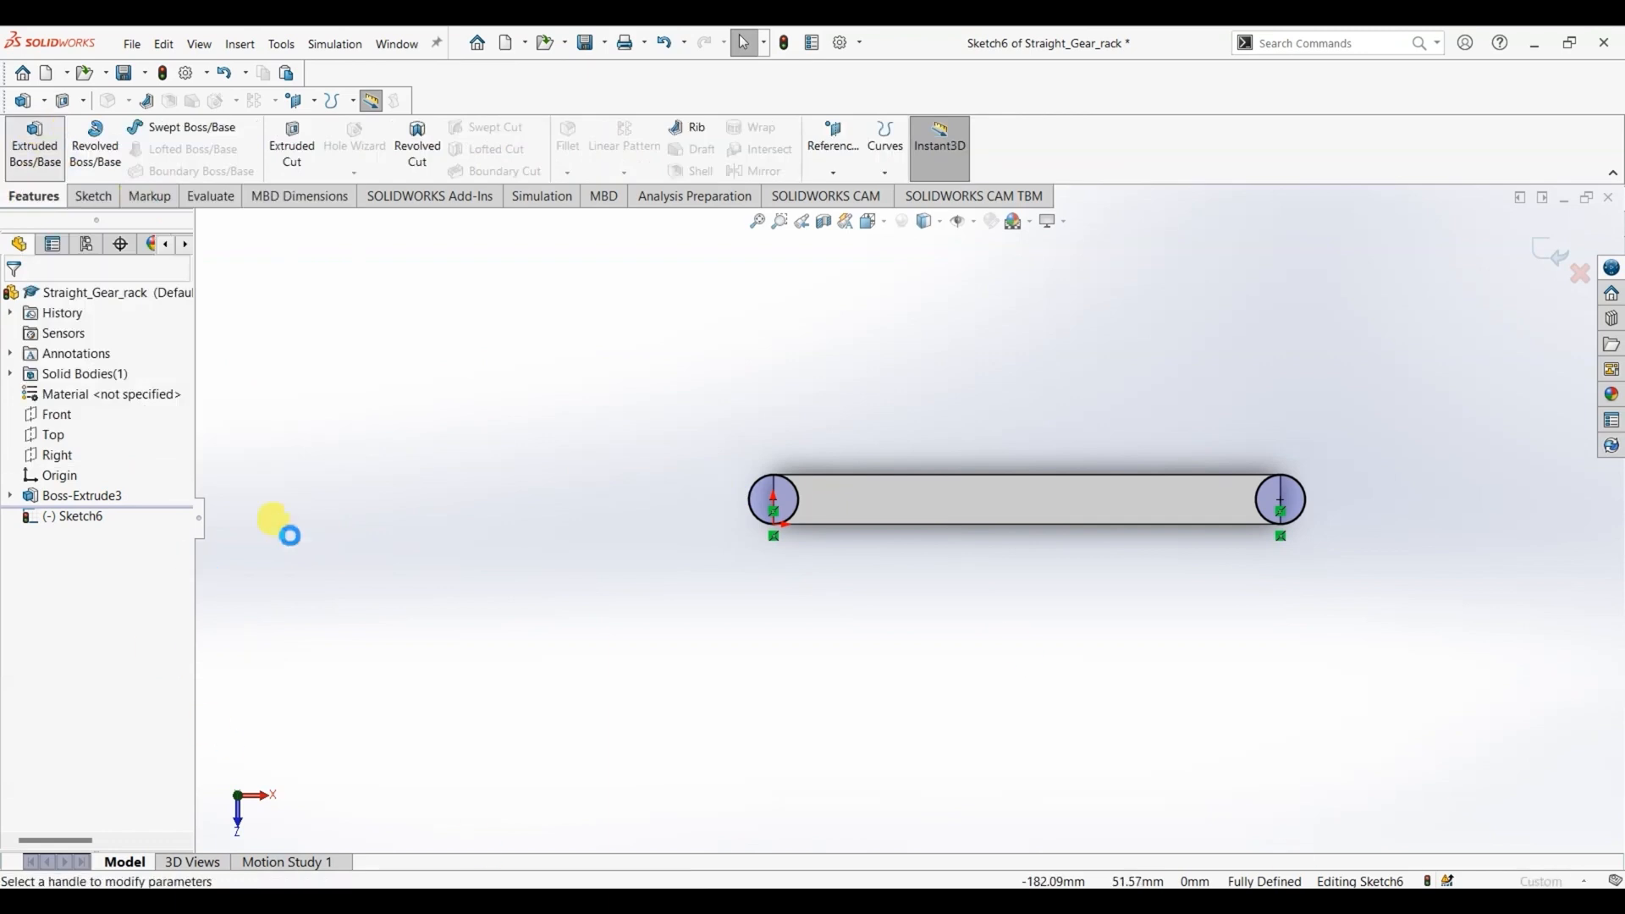
pyautogui.moveTo(715, 641); pyautogui.dragTo(700, 497, button='middle')
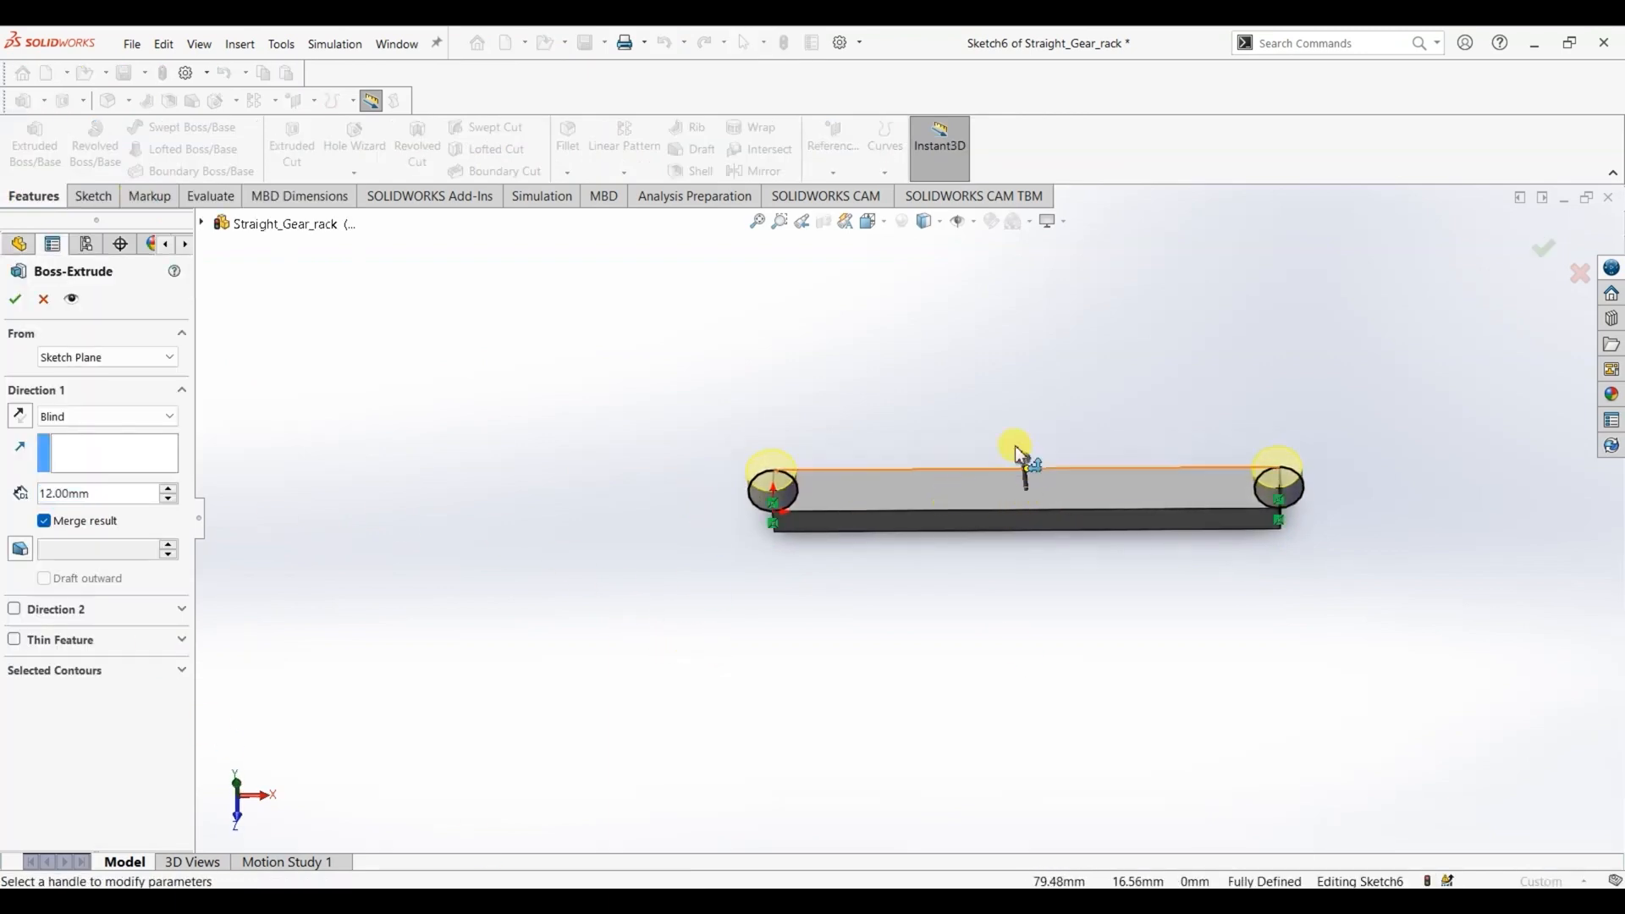
pyautogui.hotkey('alt', 'Tab')
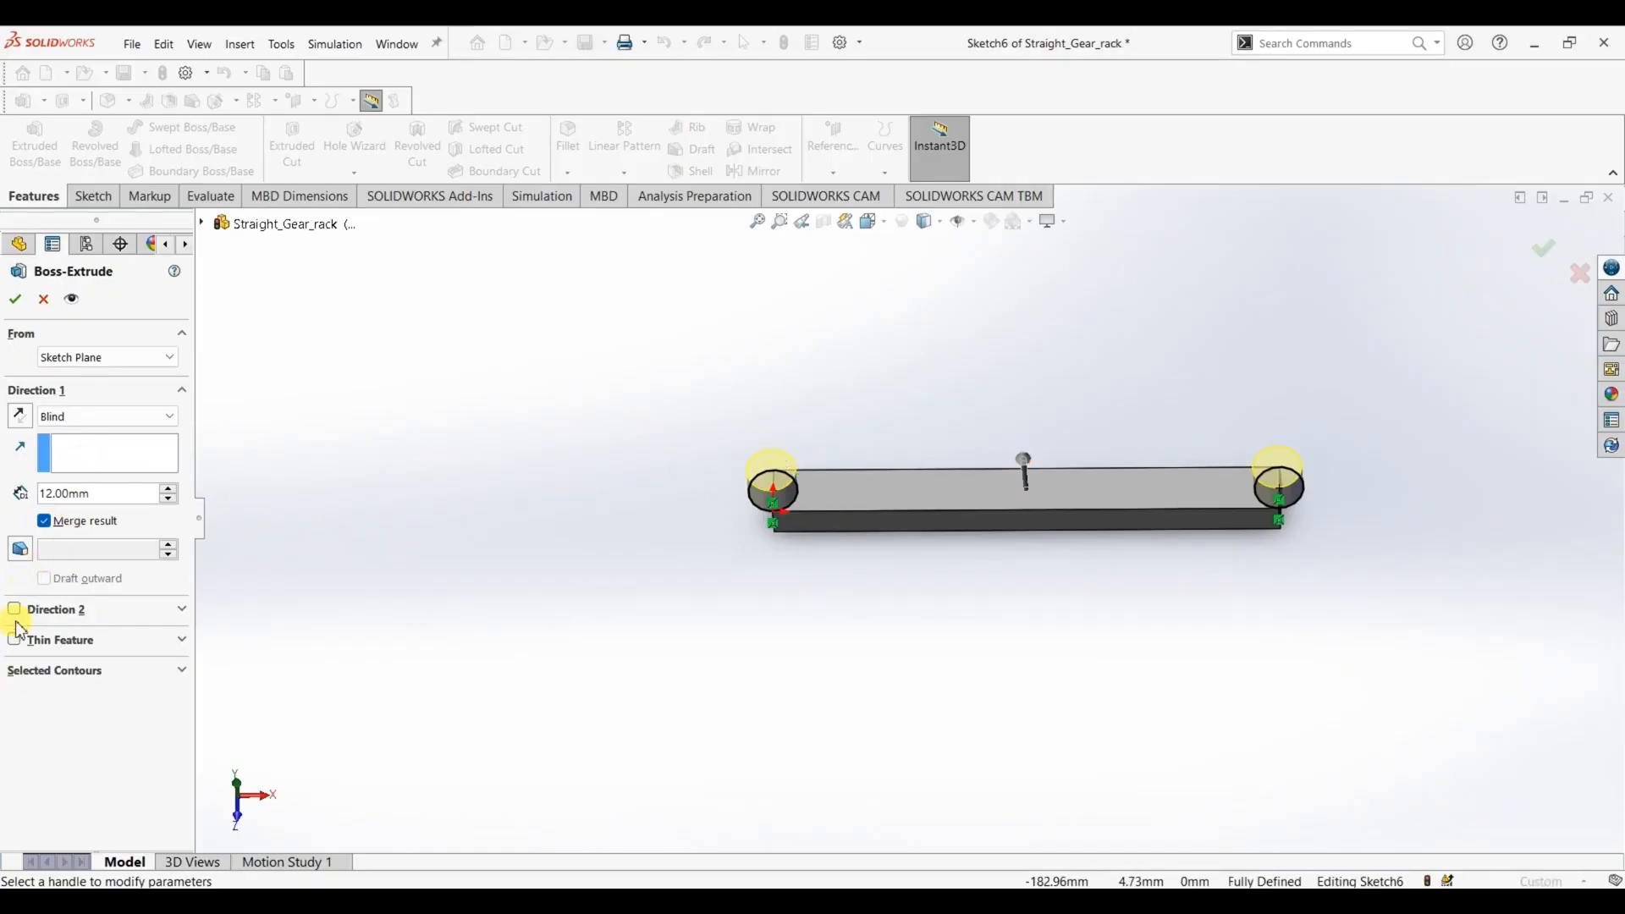
pyautogui.click(14, 610)
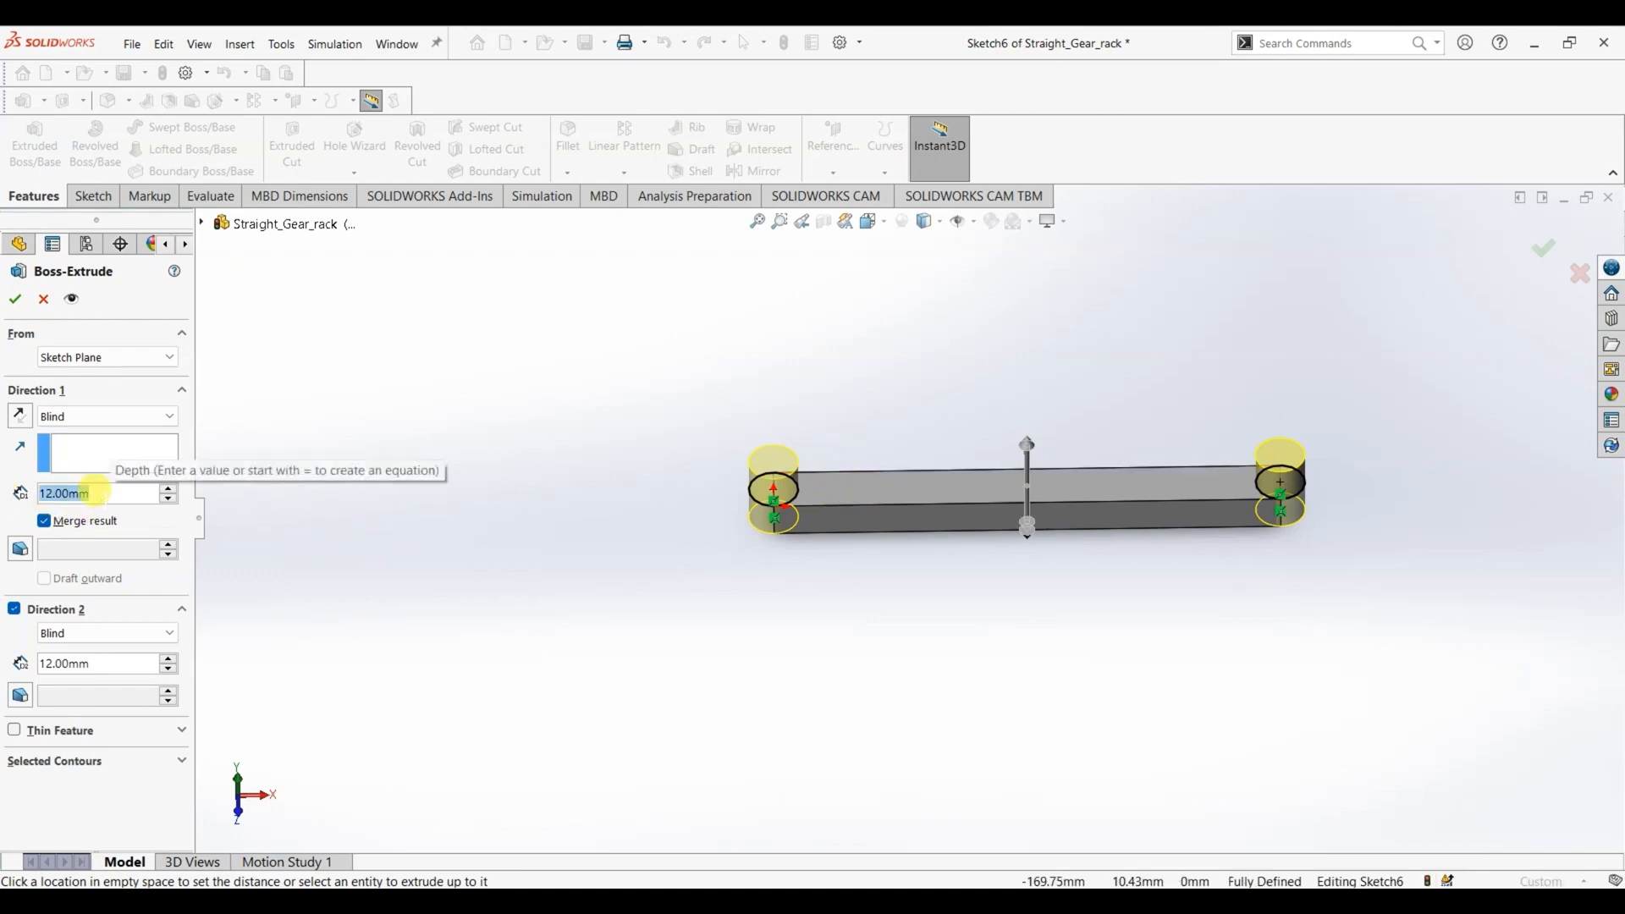
pyautogui.write('4')
pyautogui.press('Return')
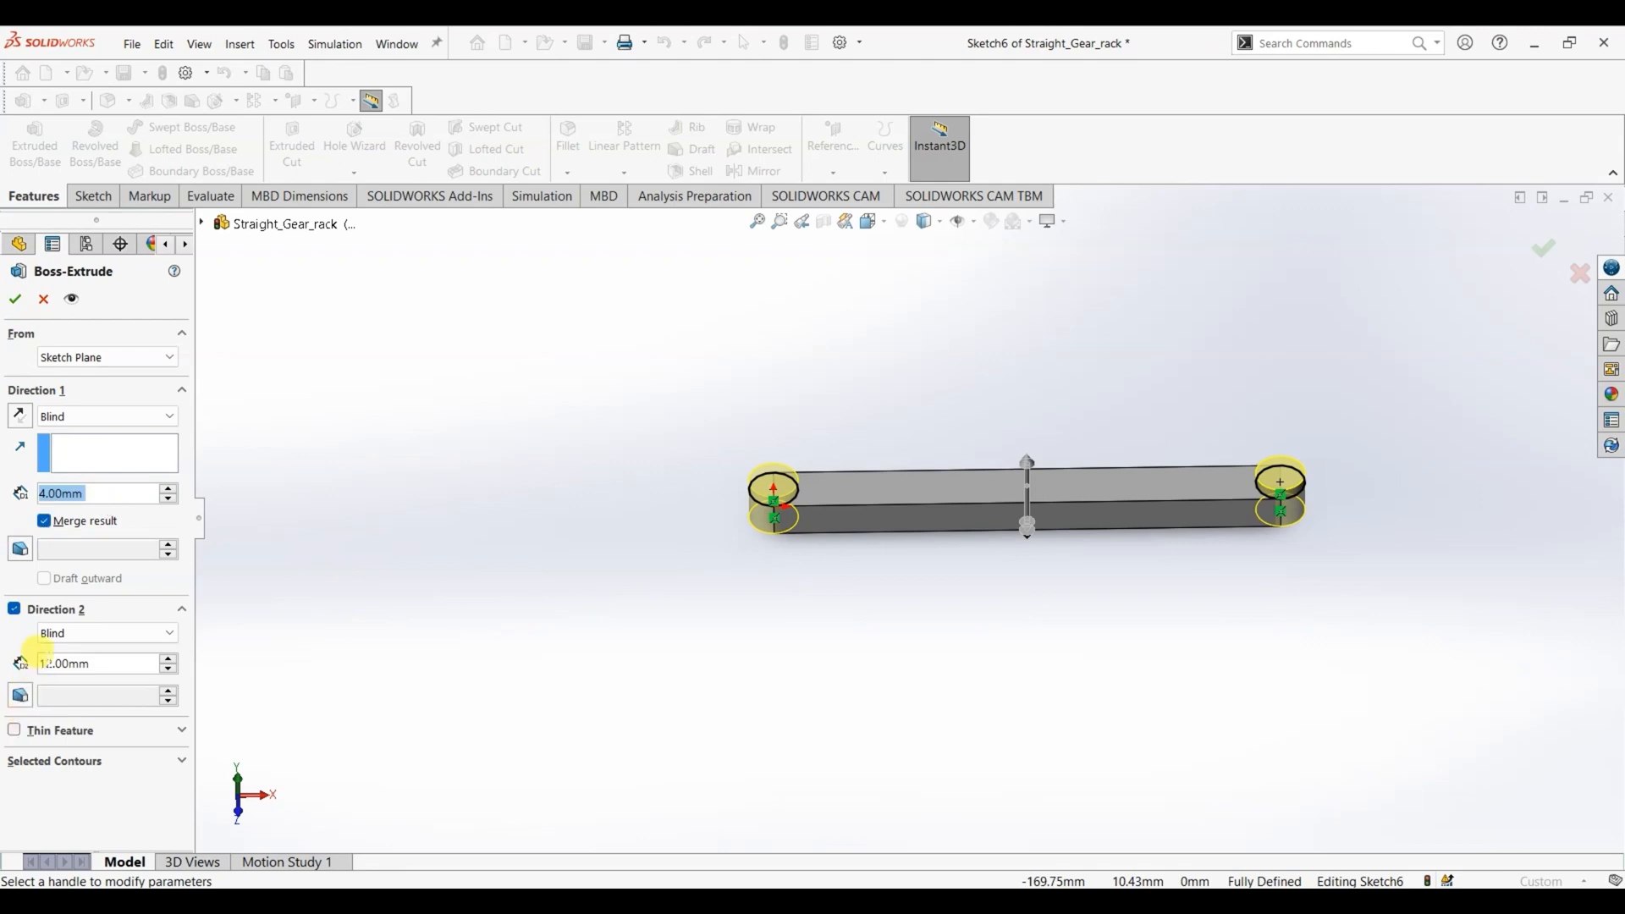
pyautogui.click(76, 663)
pyautogui.write('16')
pyautogui.press('Return')
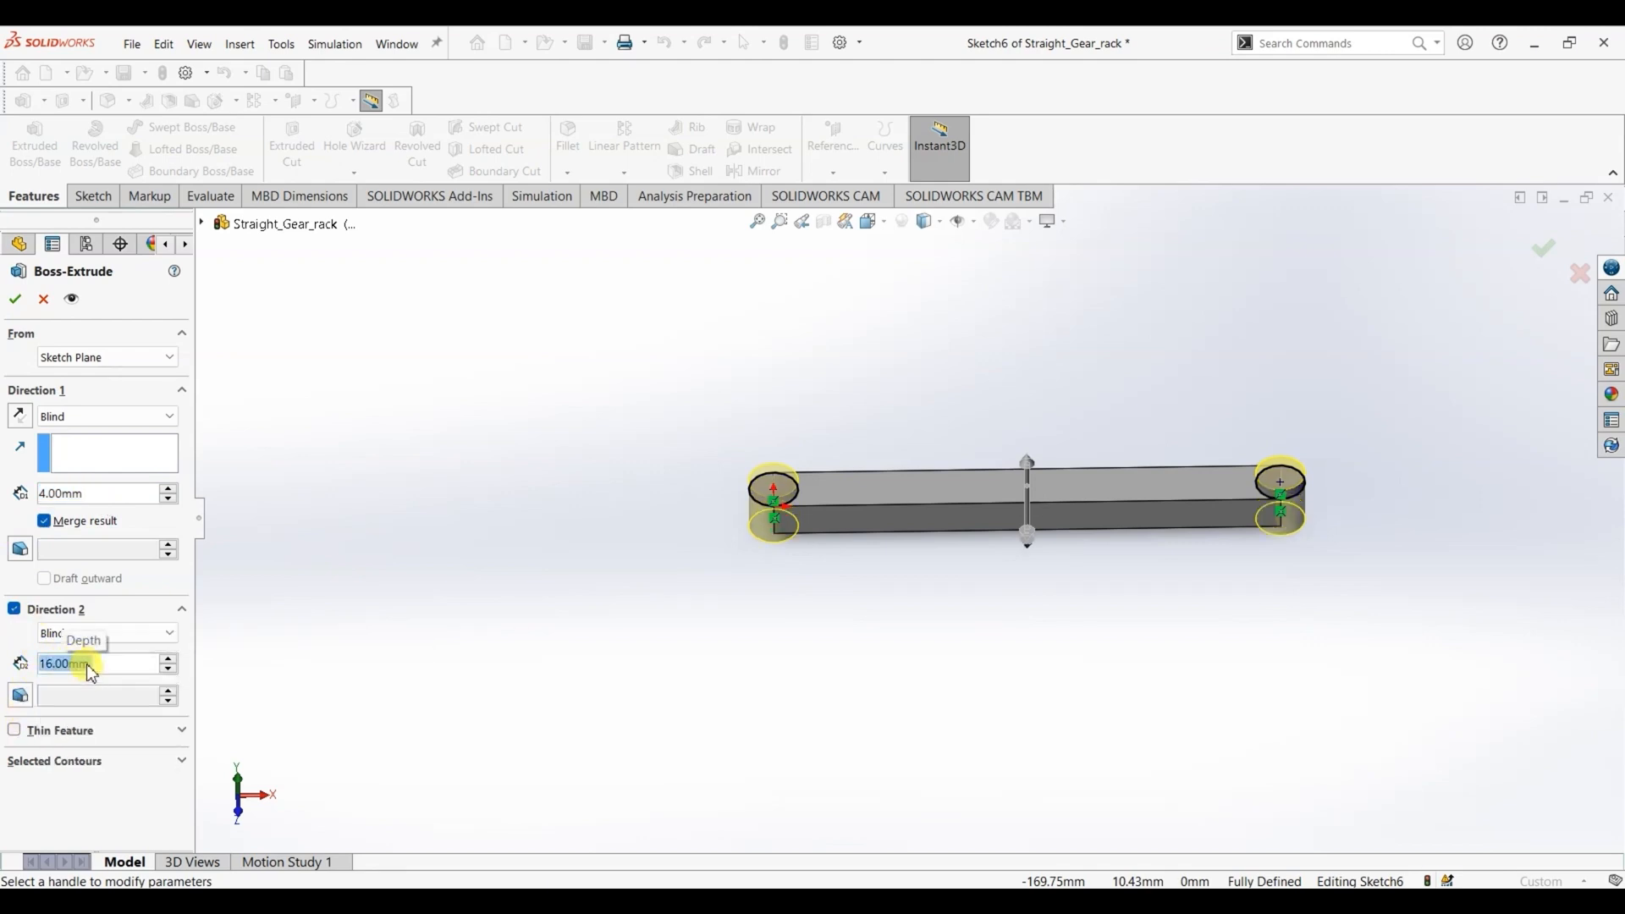
pyautogui.click(15, 299)
# - Check the hole diameter in the drawing, then sketch a circle about 6.1 mm in radius centred on the end boss opposite the origin
pyautogui.moveTo(408, 547); pyautogui.dragTo(379, 460, button='middle')
pyautogui.moveTo(378, 361); pyautogui.dragTo(372, 474, button='middle')
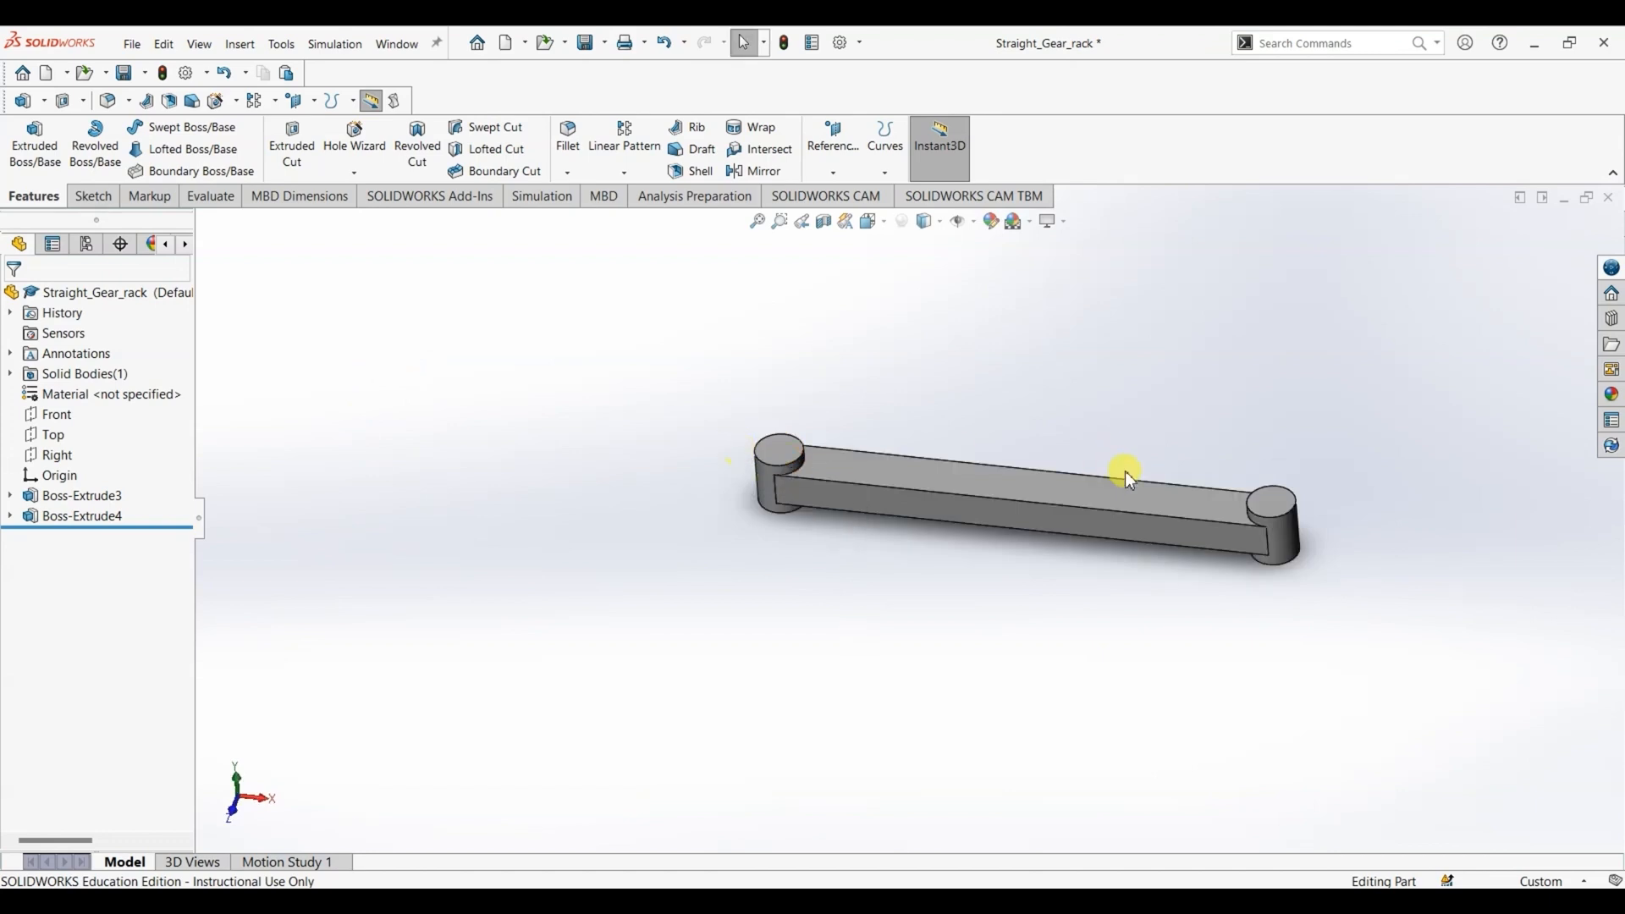
pyautogui.rightClick(1274, 498)
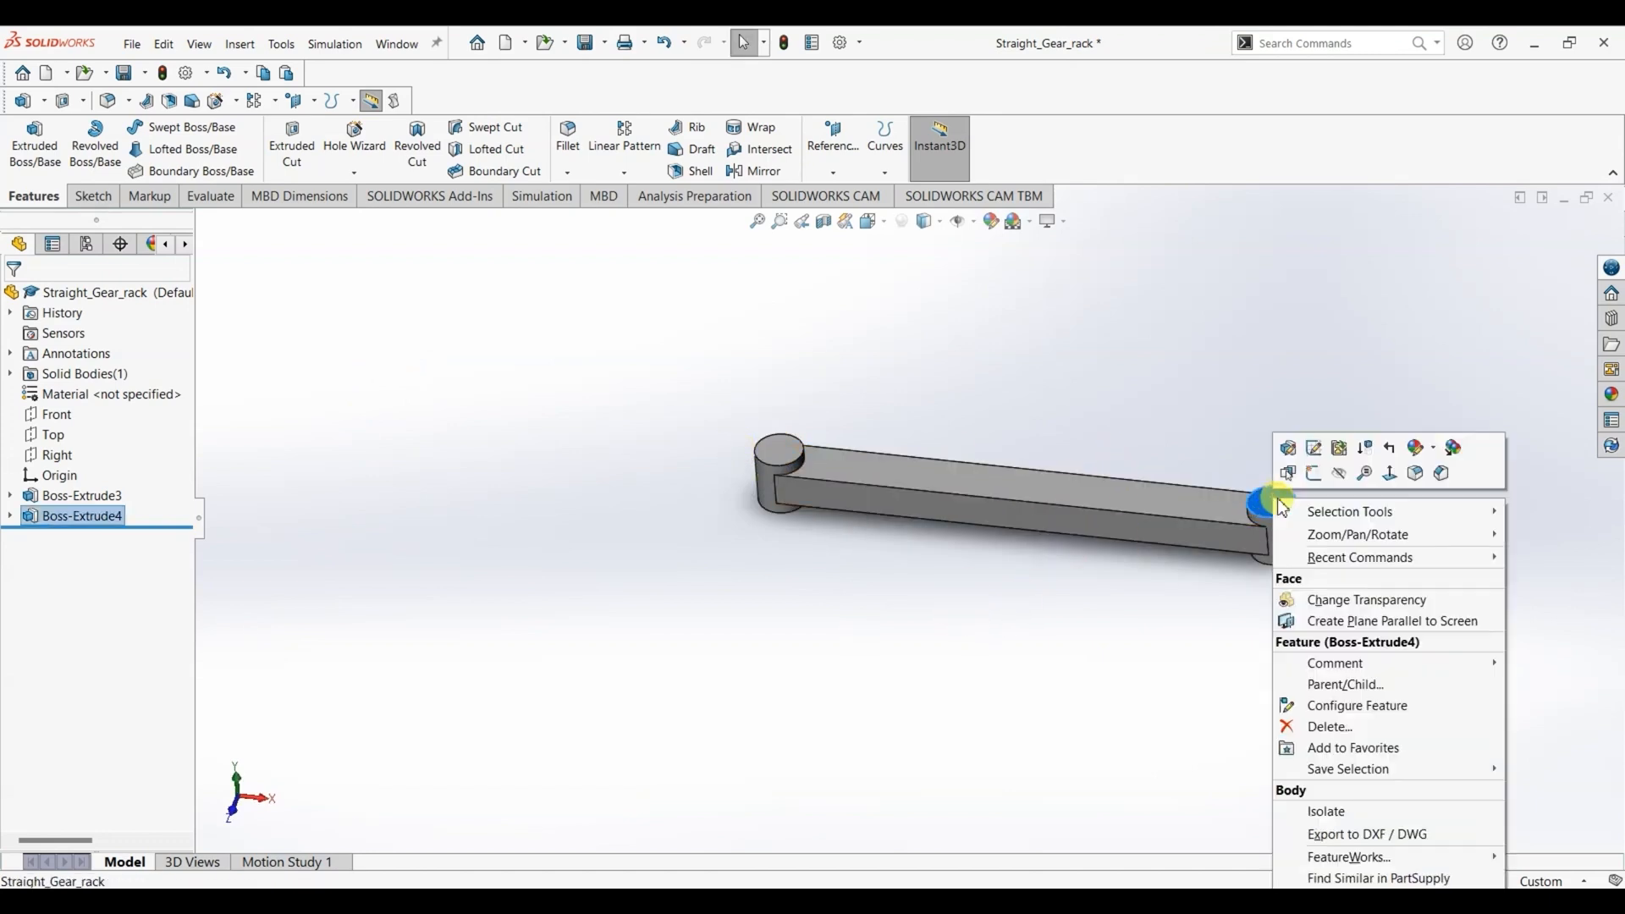
pyautogui.click(1390, 479)
pyautogui.click(1228, 617)
pyautogui.hotkey('alt', 'Tab')
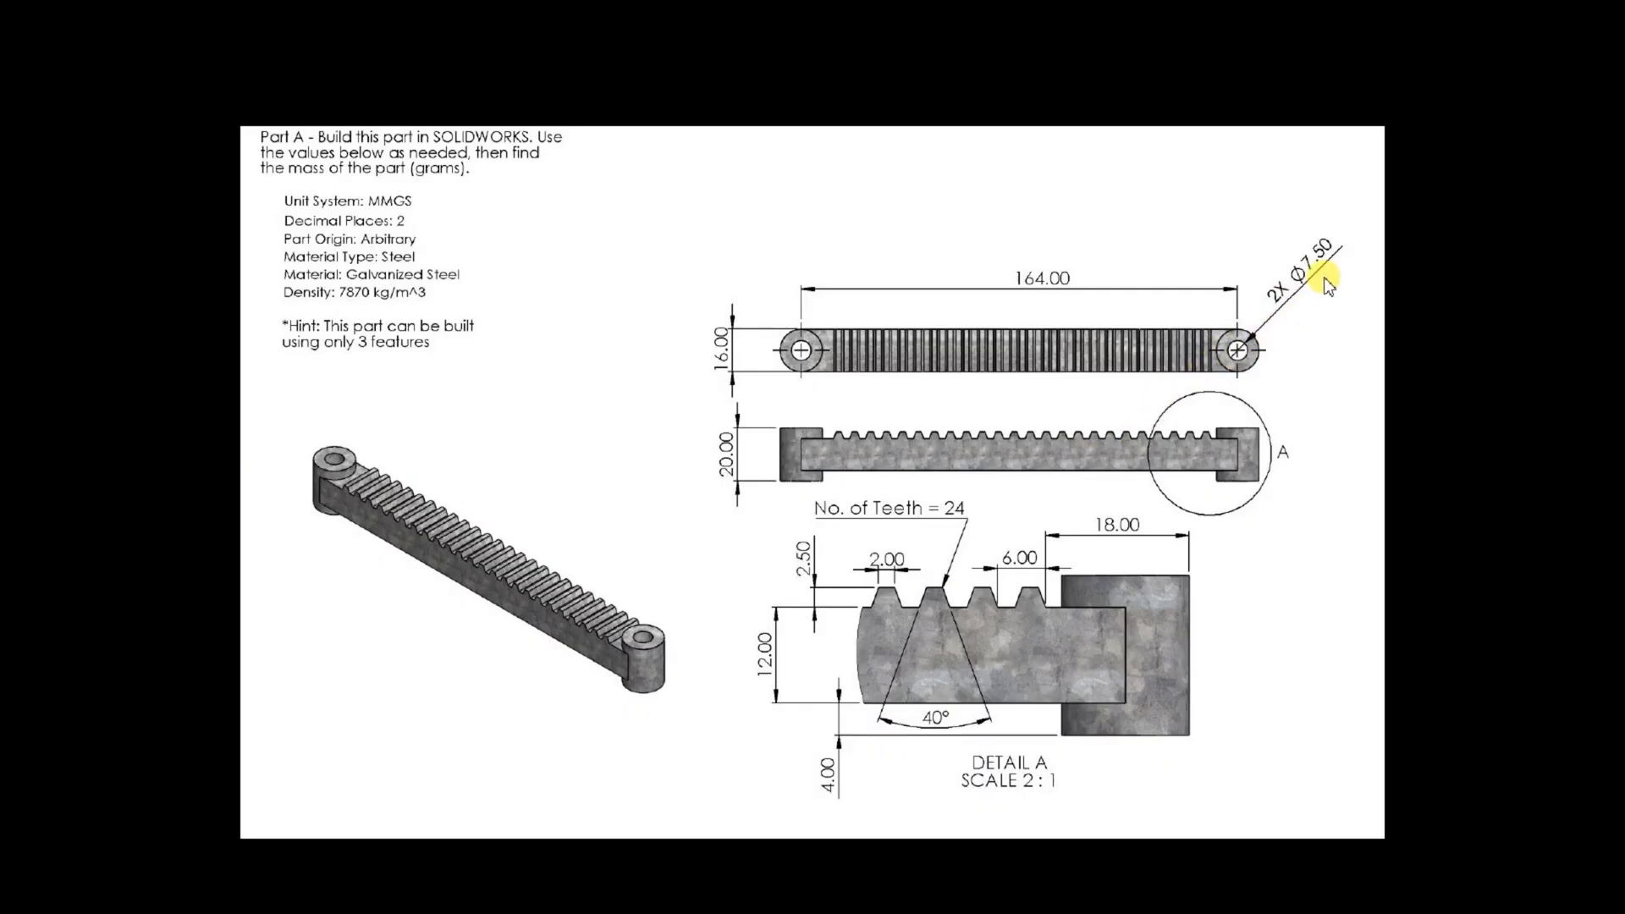
pyautogui.hotkey('alt', 'Tab')
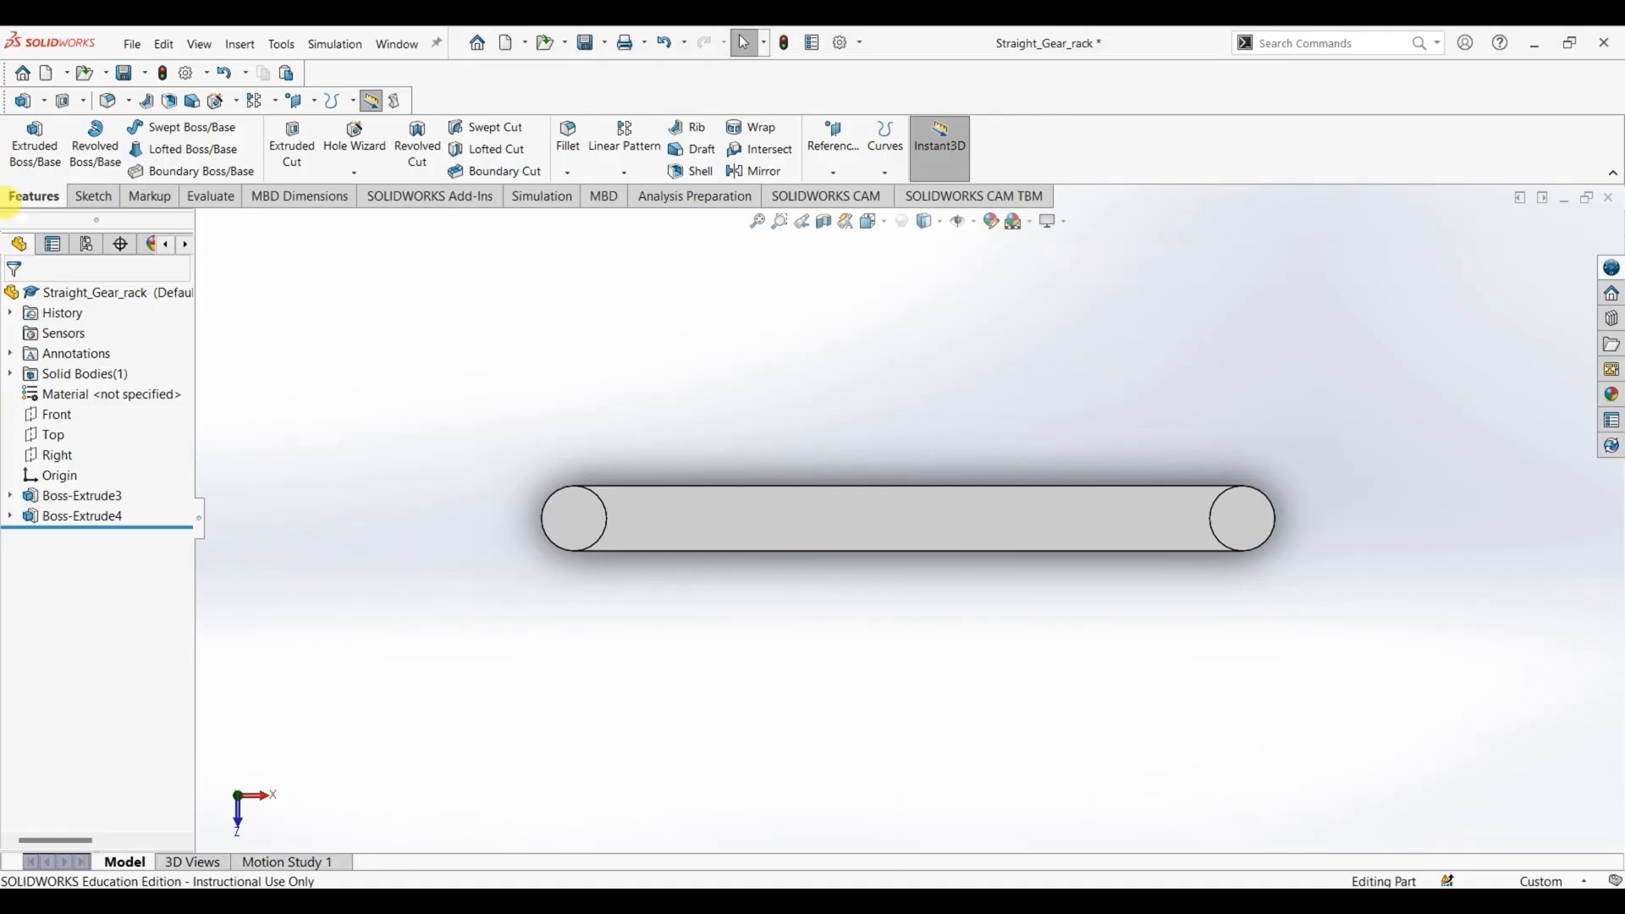
pyautogui.click(92, 196)
pyautogui.click(193, 129)
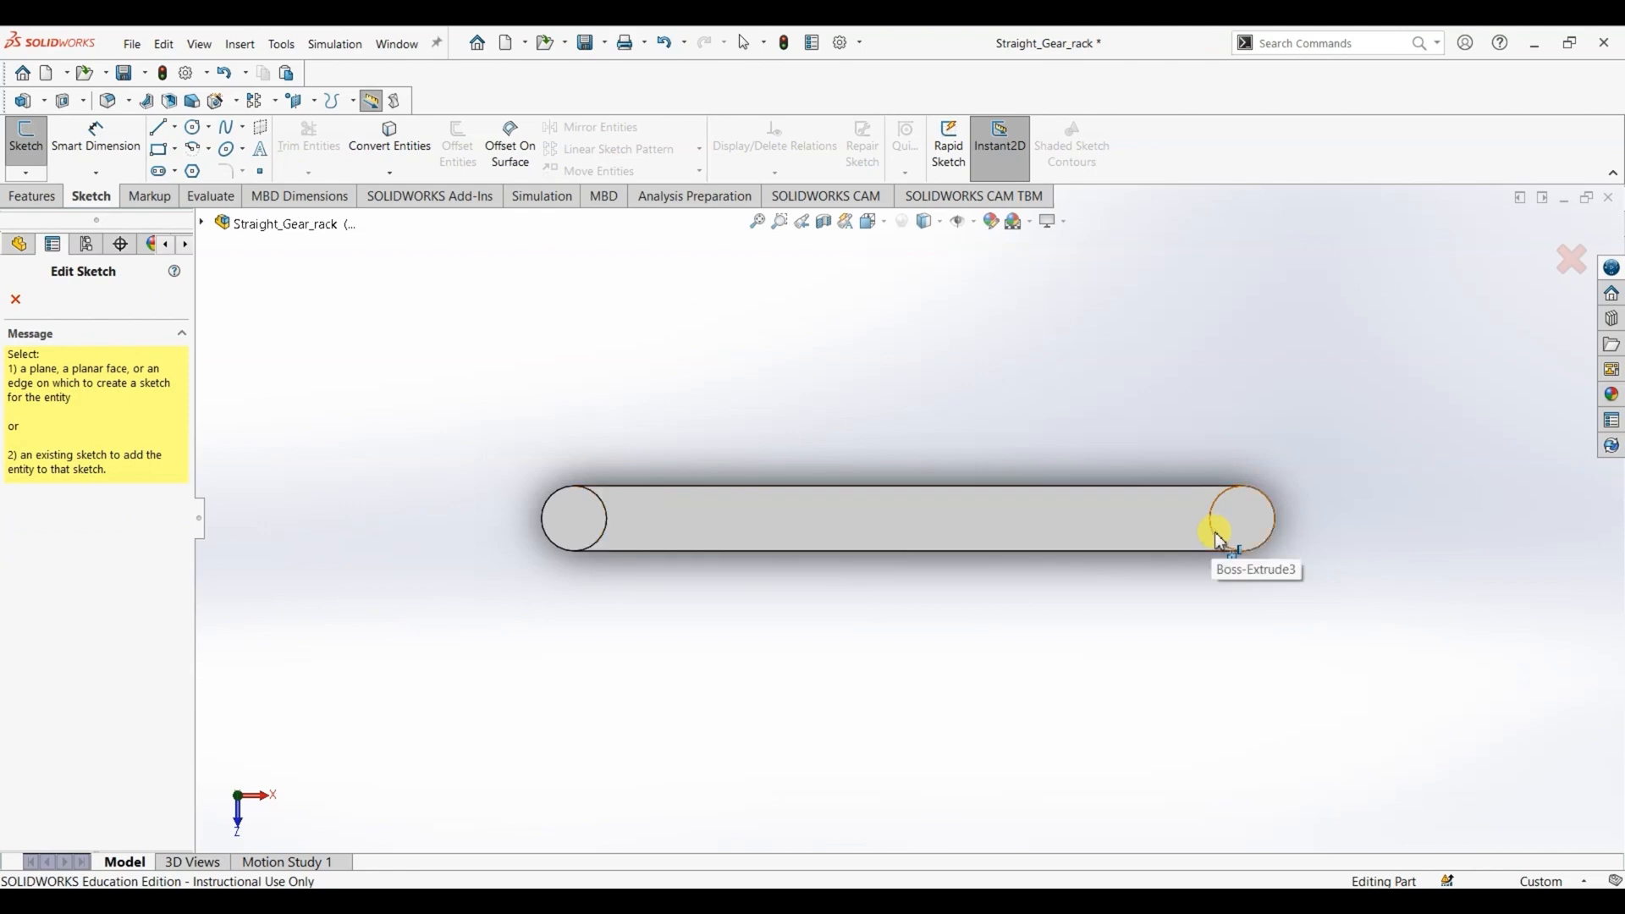
pyautogui.click(1272, 546)
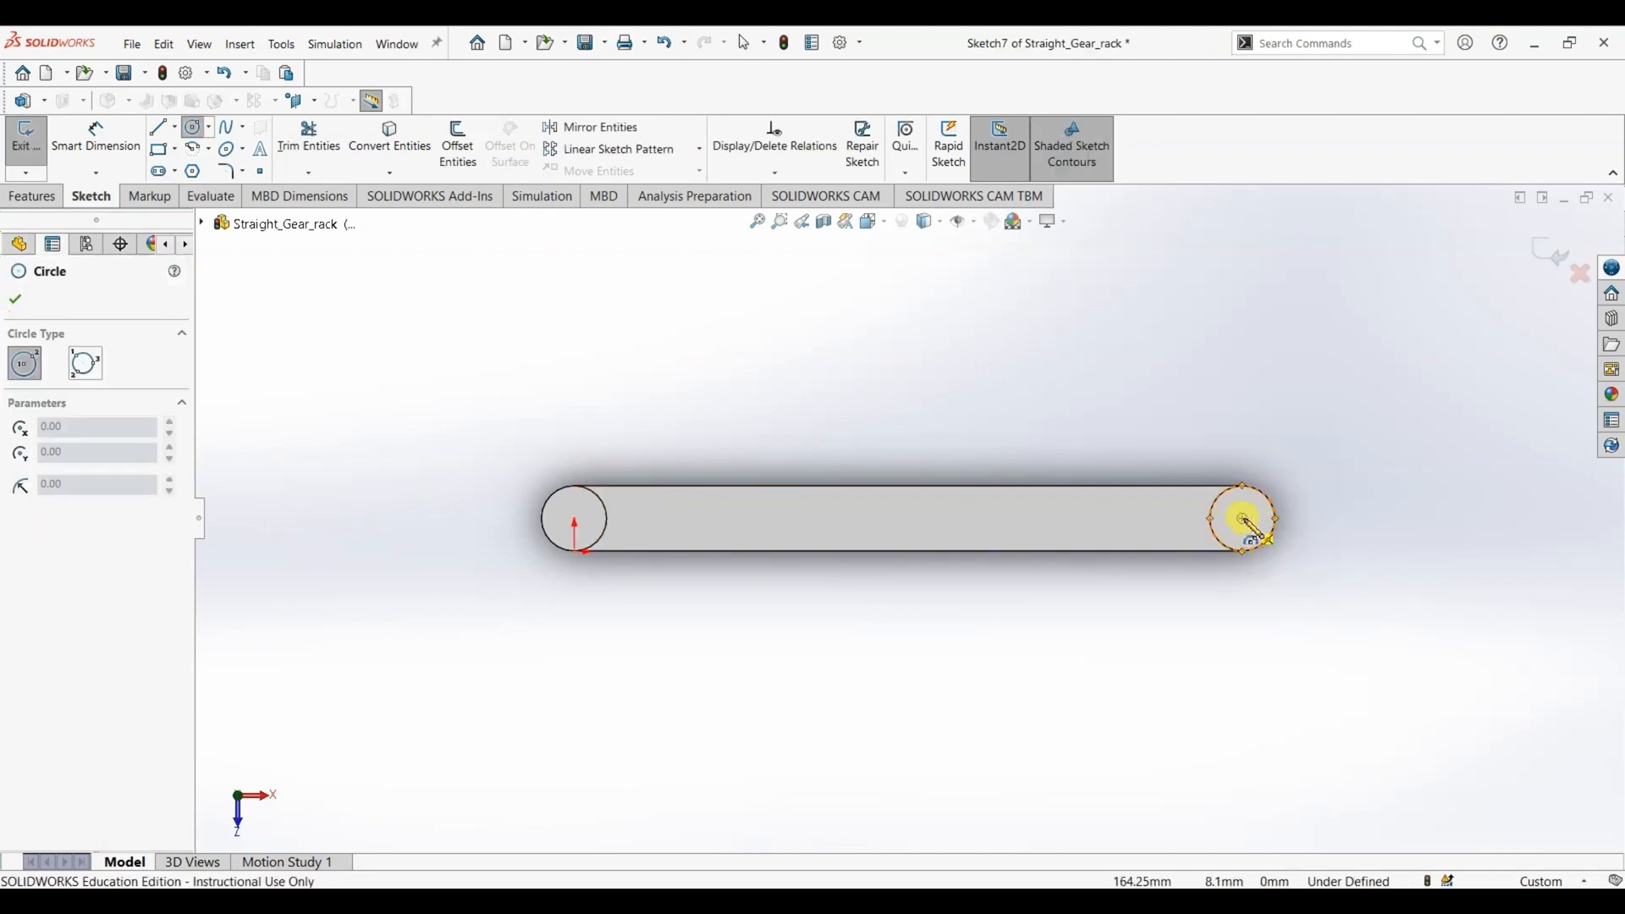
pyautogui.click(1242, 520)
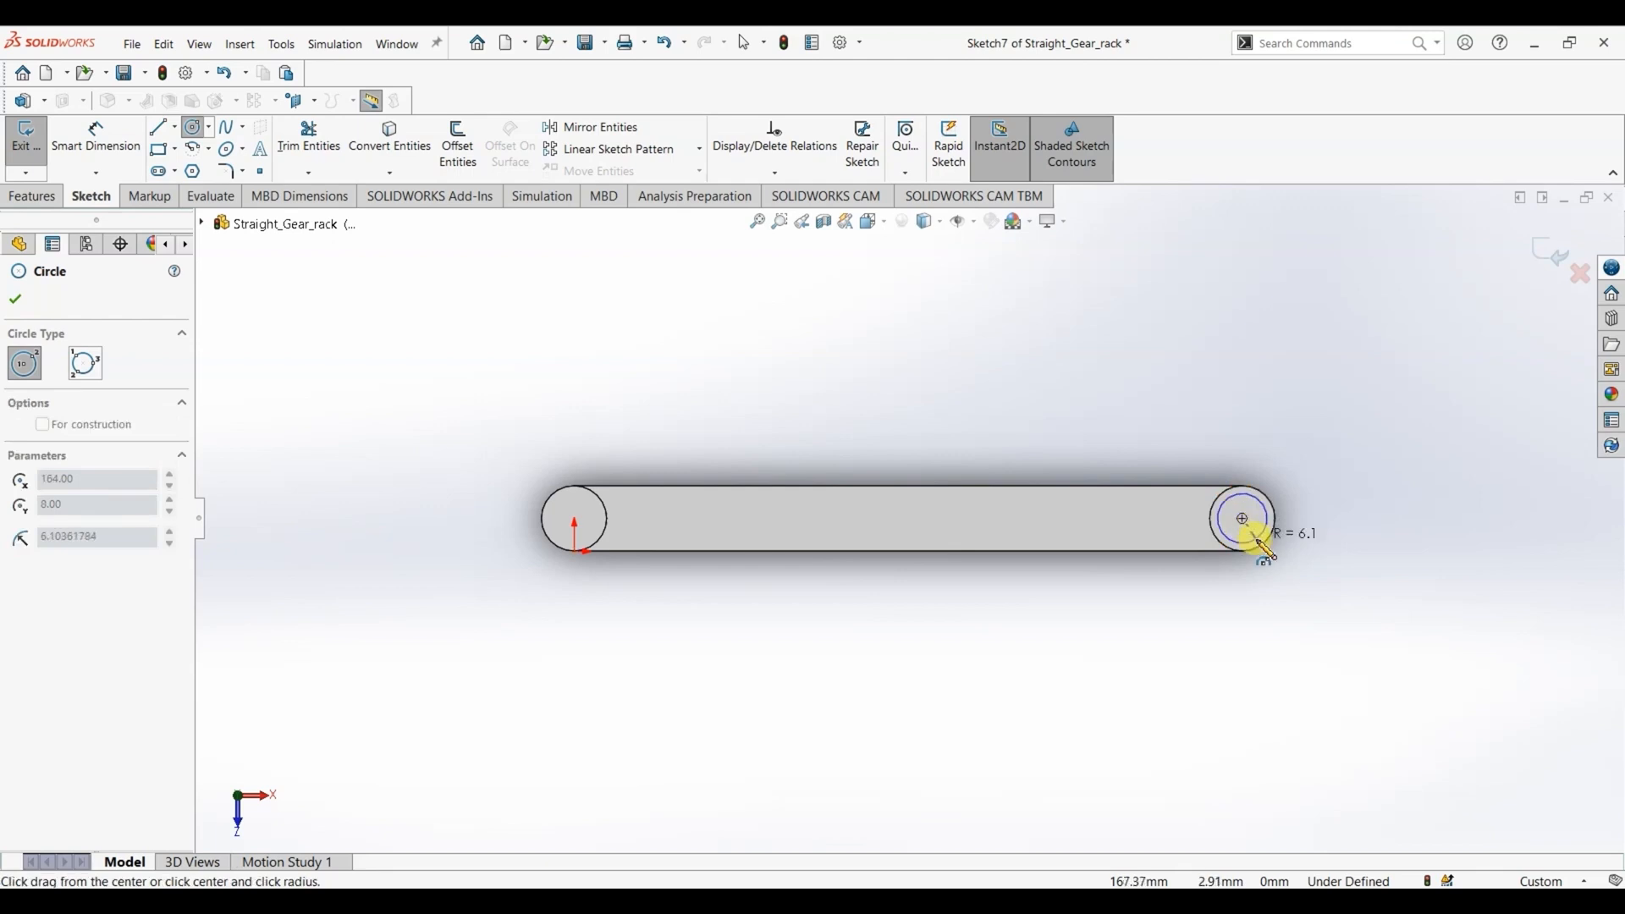
pyautogui.click(1259, 536)
pyautogui.click(15, 300)
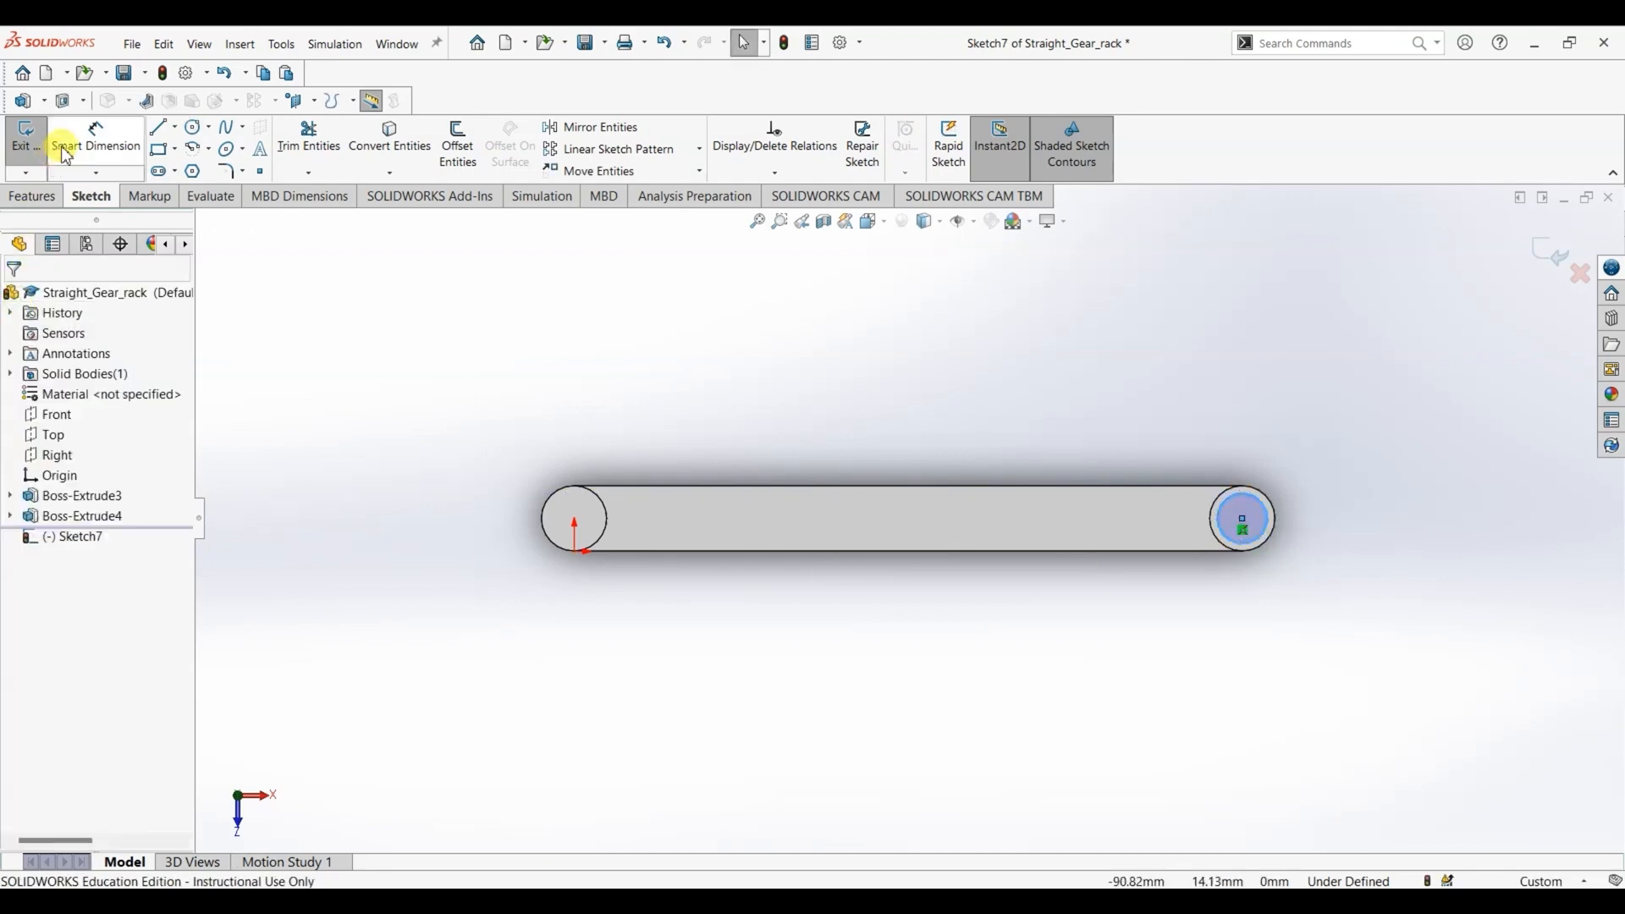
# - Dimension the new circle on the boss opposite the origin to a diameter of 7.5 mm
pyautogui.click(95, 140)
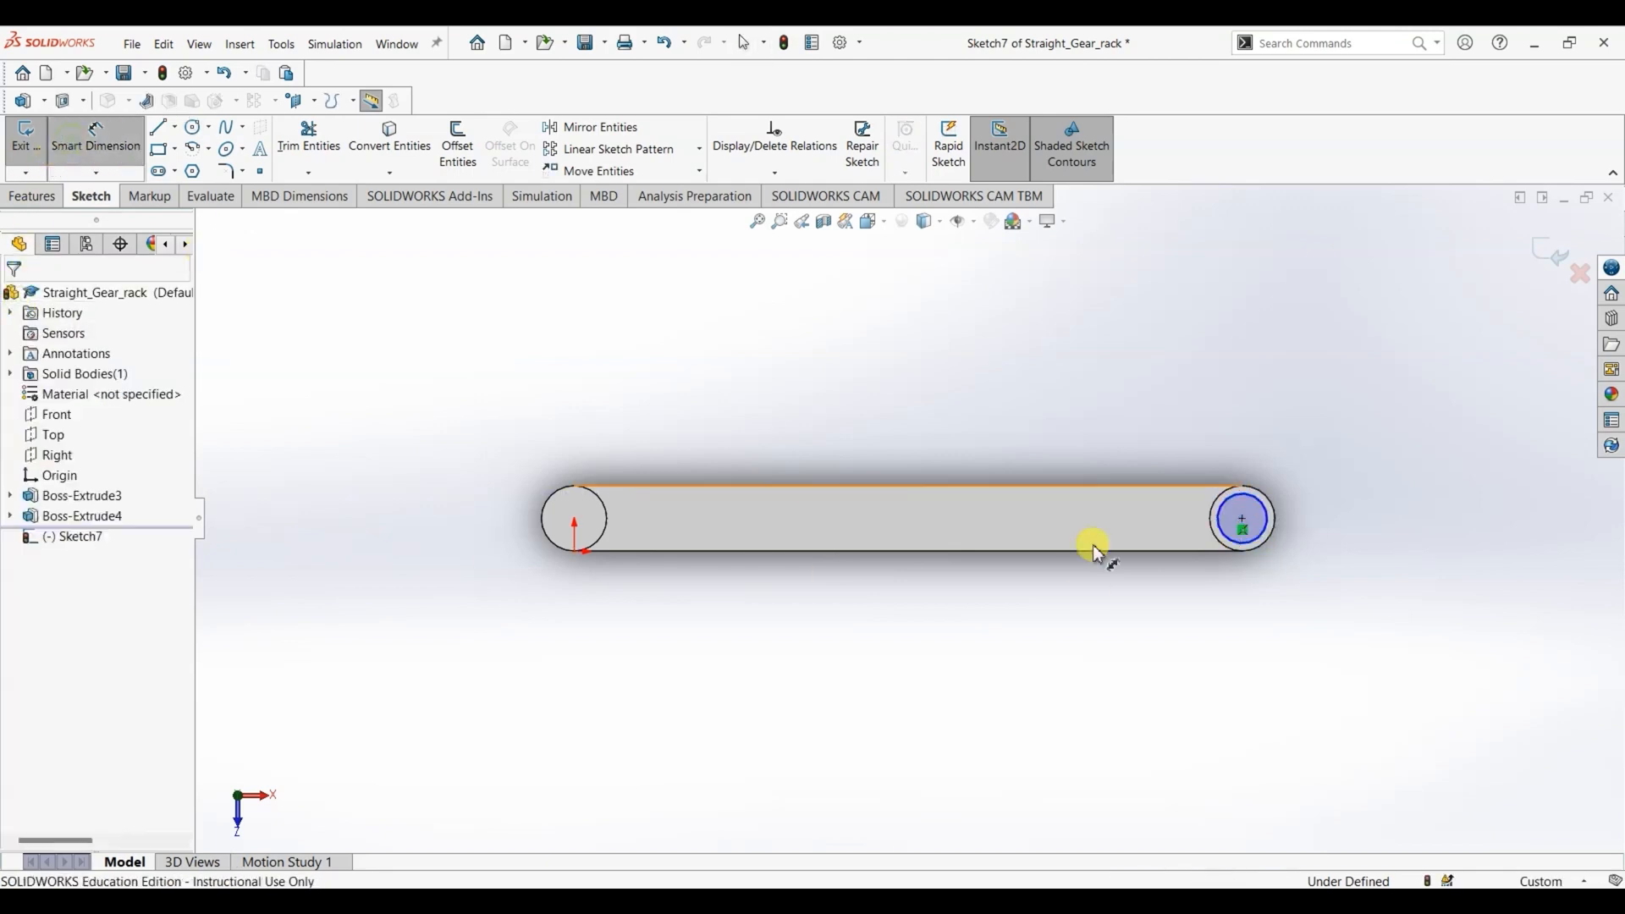
pyautogui.click(1259, 529)
pyautogui.click(1361, 474)
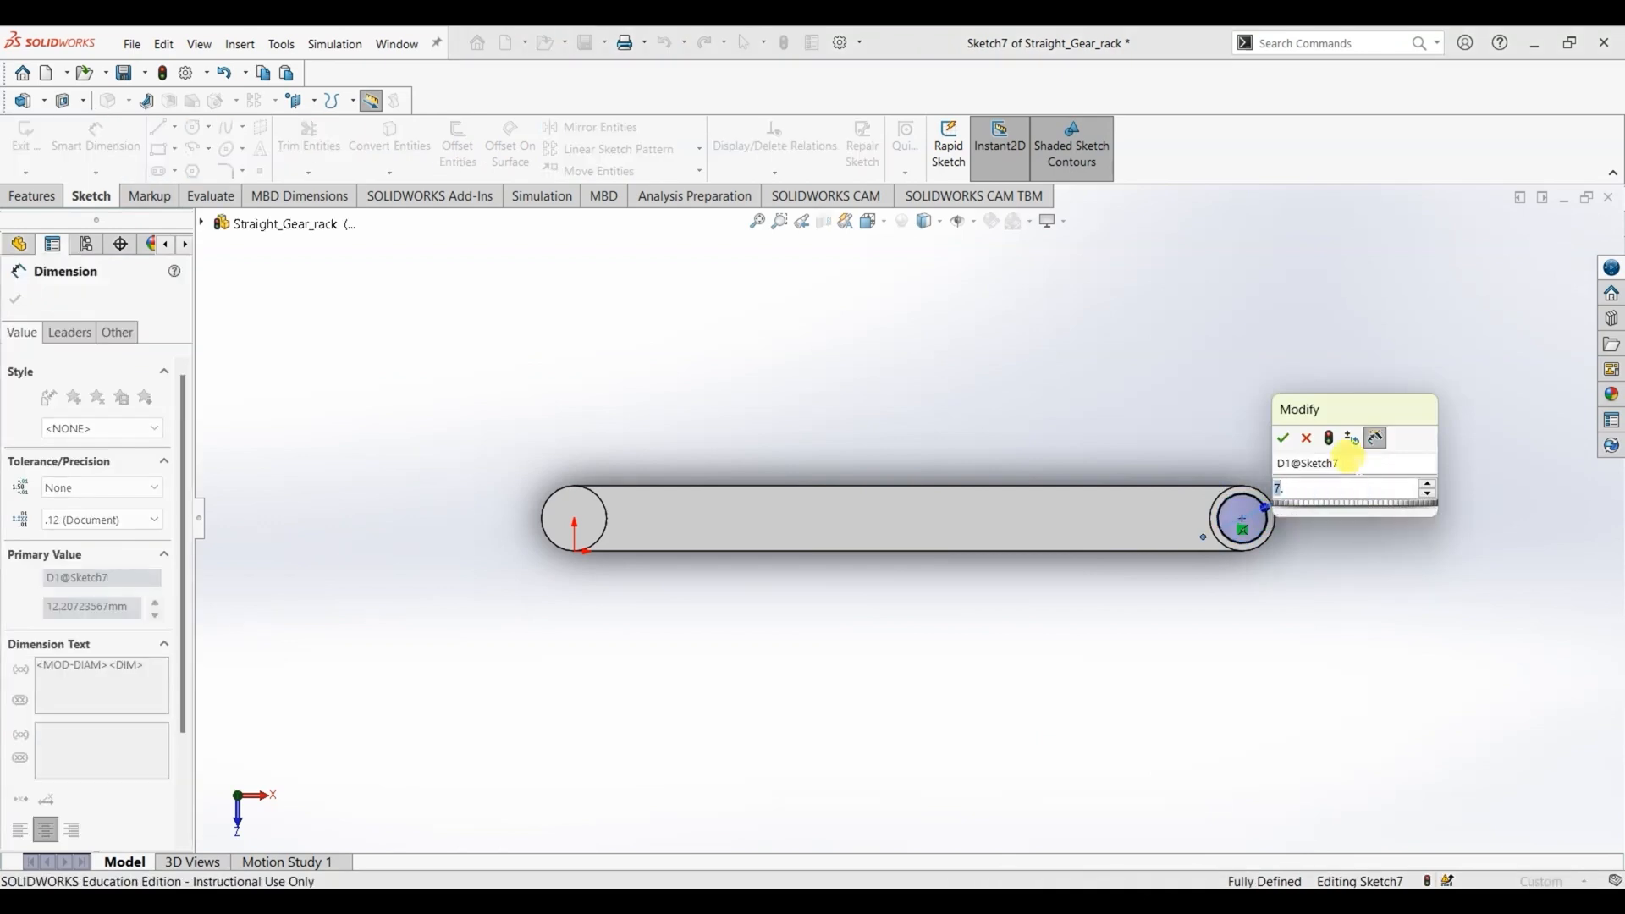
pyautogui.press('Return')
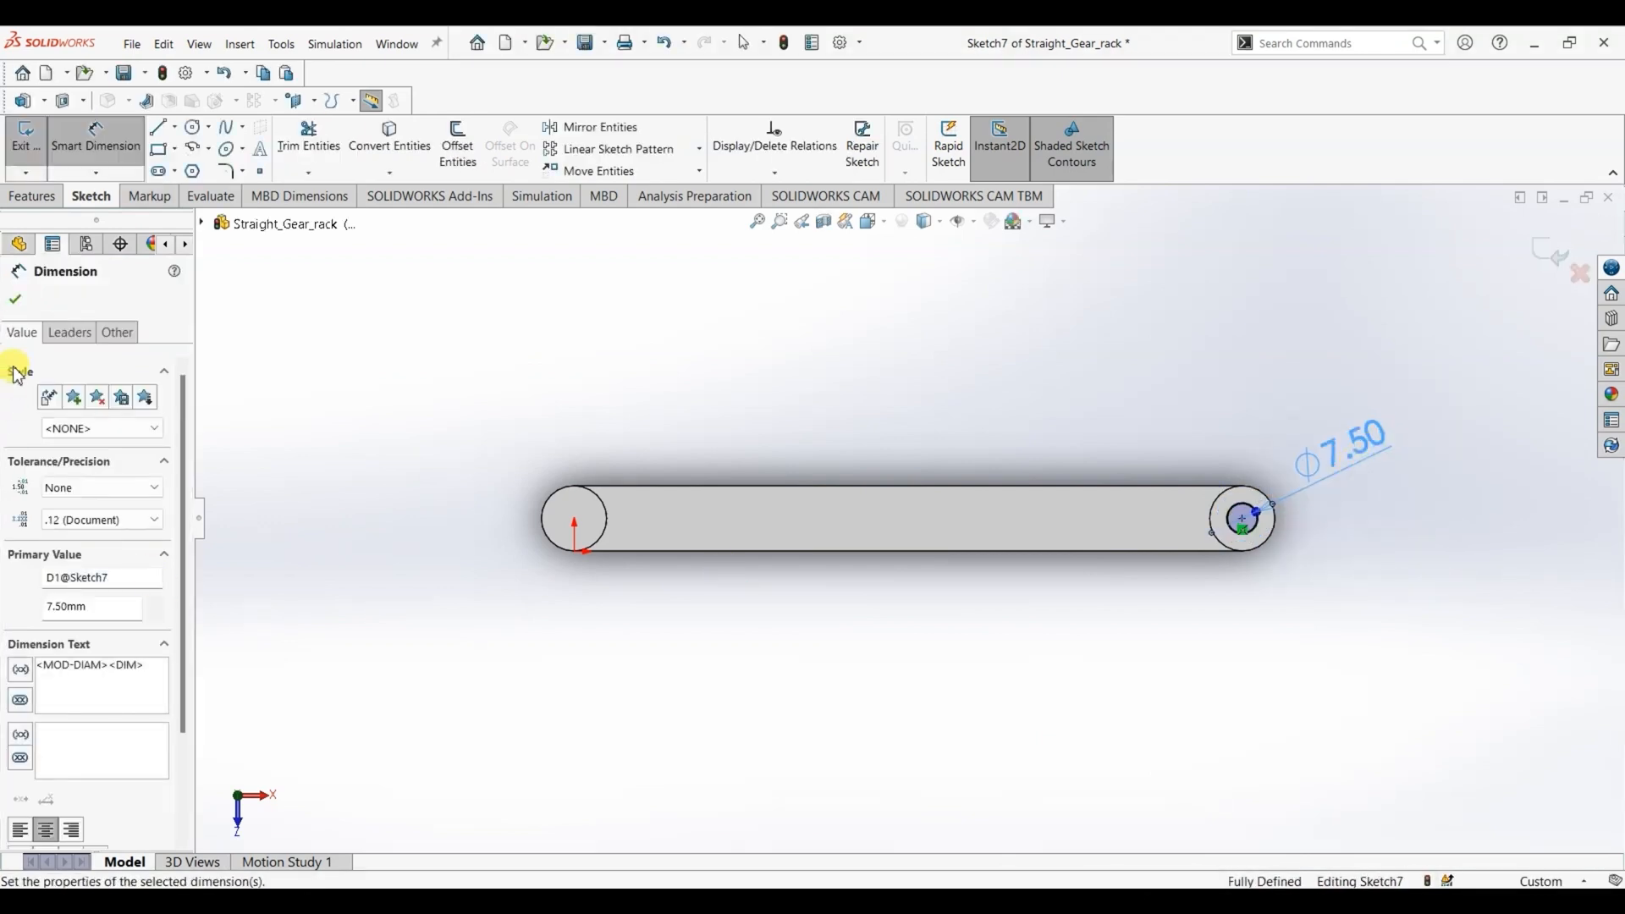
pyautogui.click(16, 299)
# - Sketch a second circle centred on the end boss at the origin and set its diameter to 7.5 mm
pyautogui.click(195, 128)
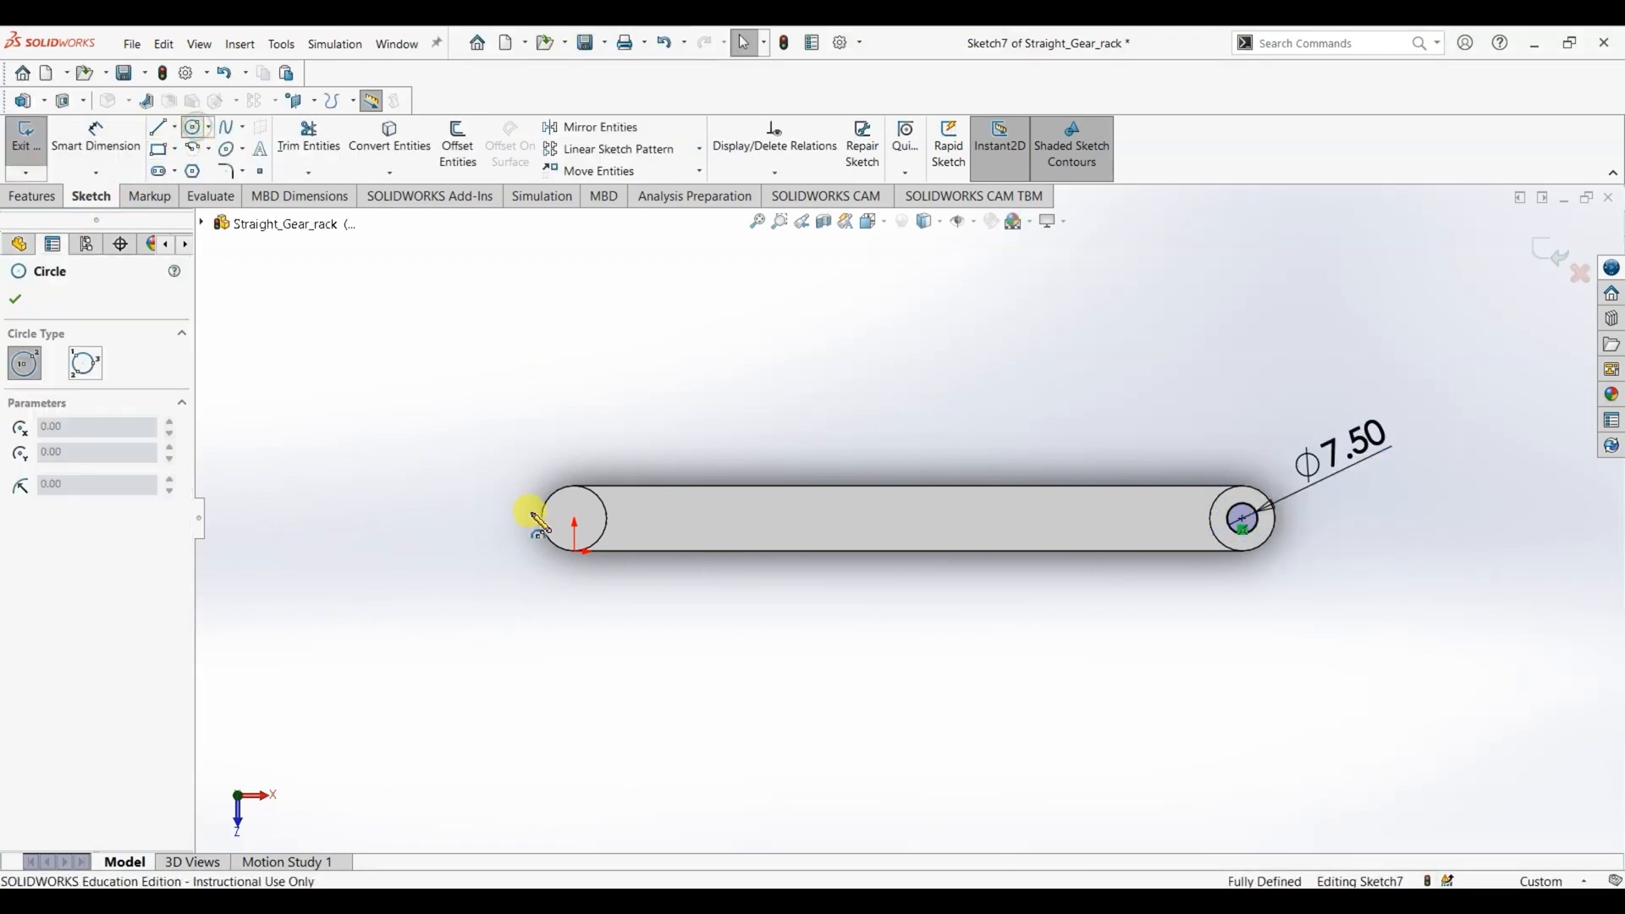
pyautogui.click(584, 520)
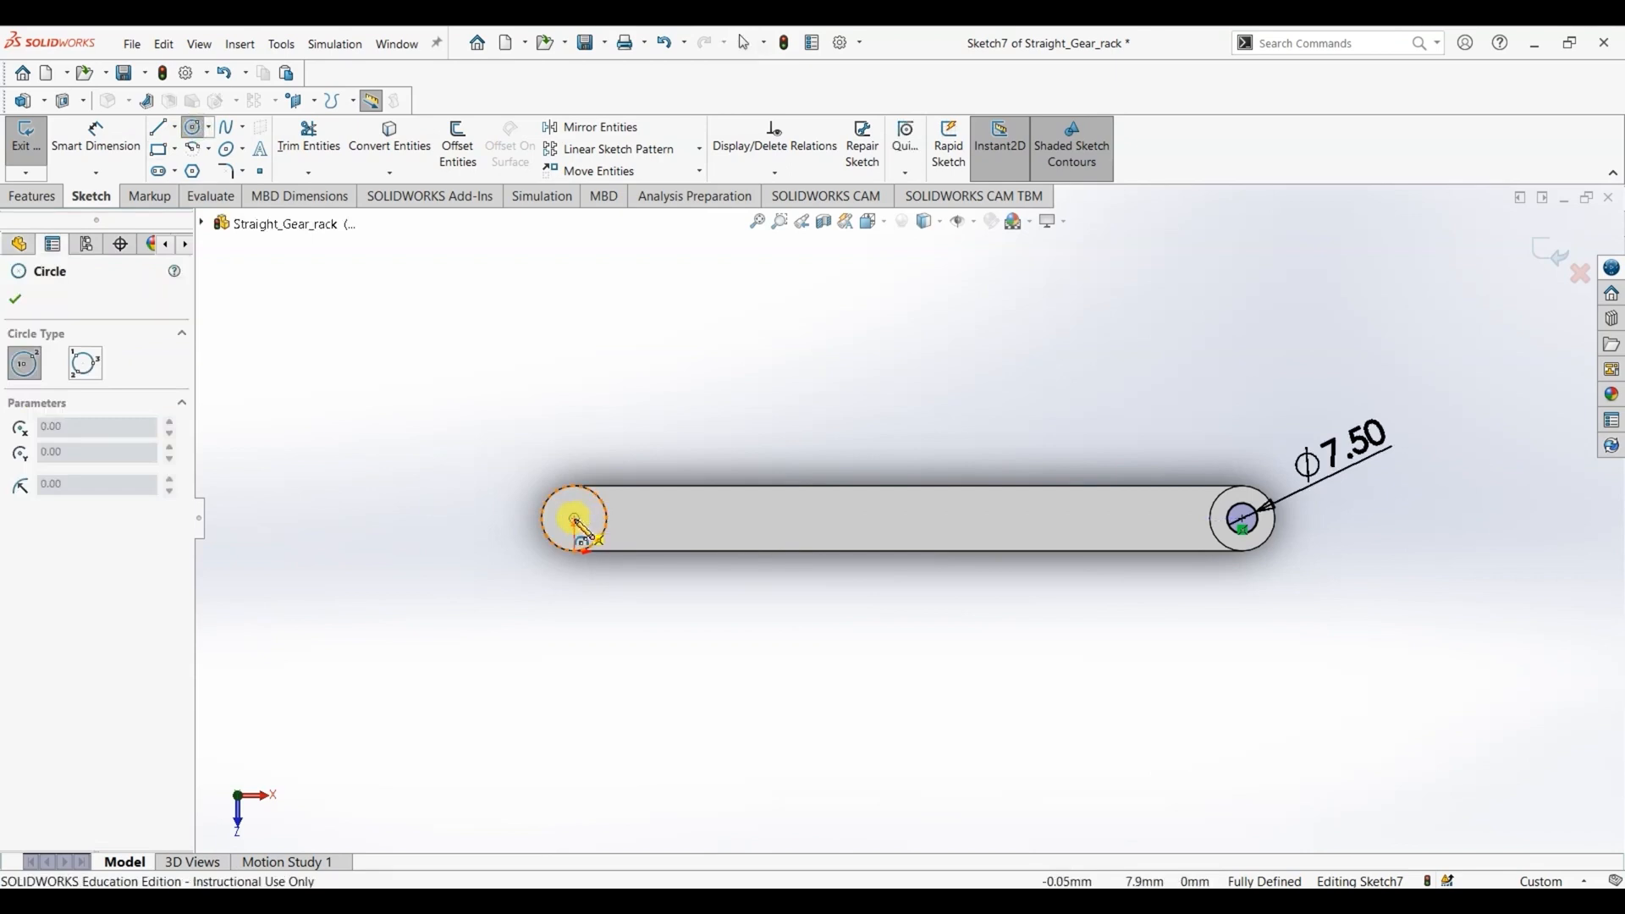
pyautogui.click(579, 532)
pyautogui.click(14, 298)
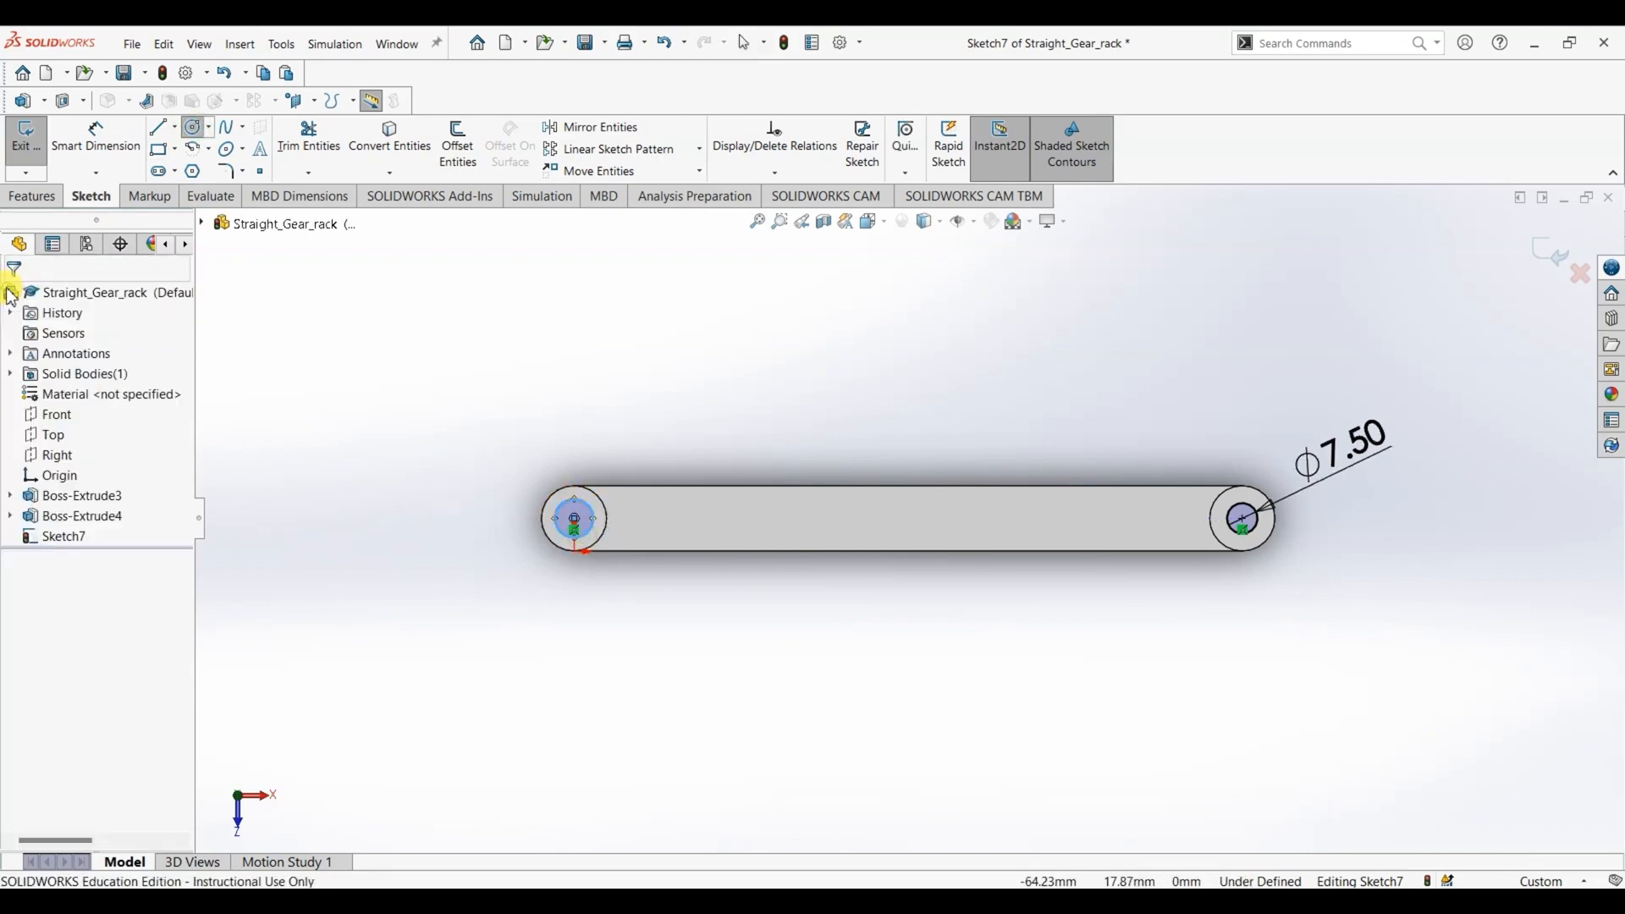
pyautogui.click(91, 142)
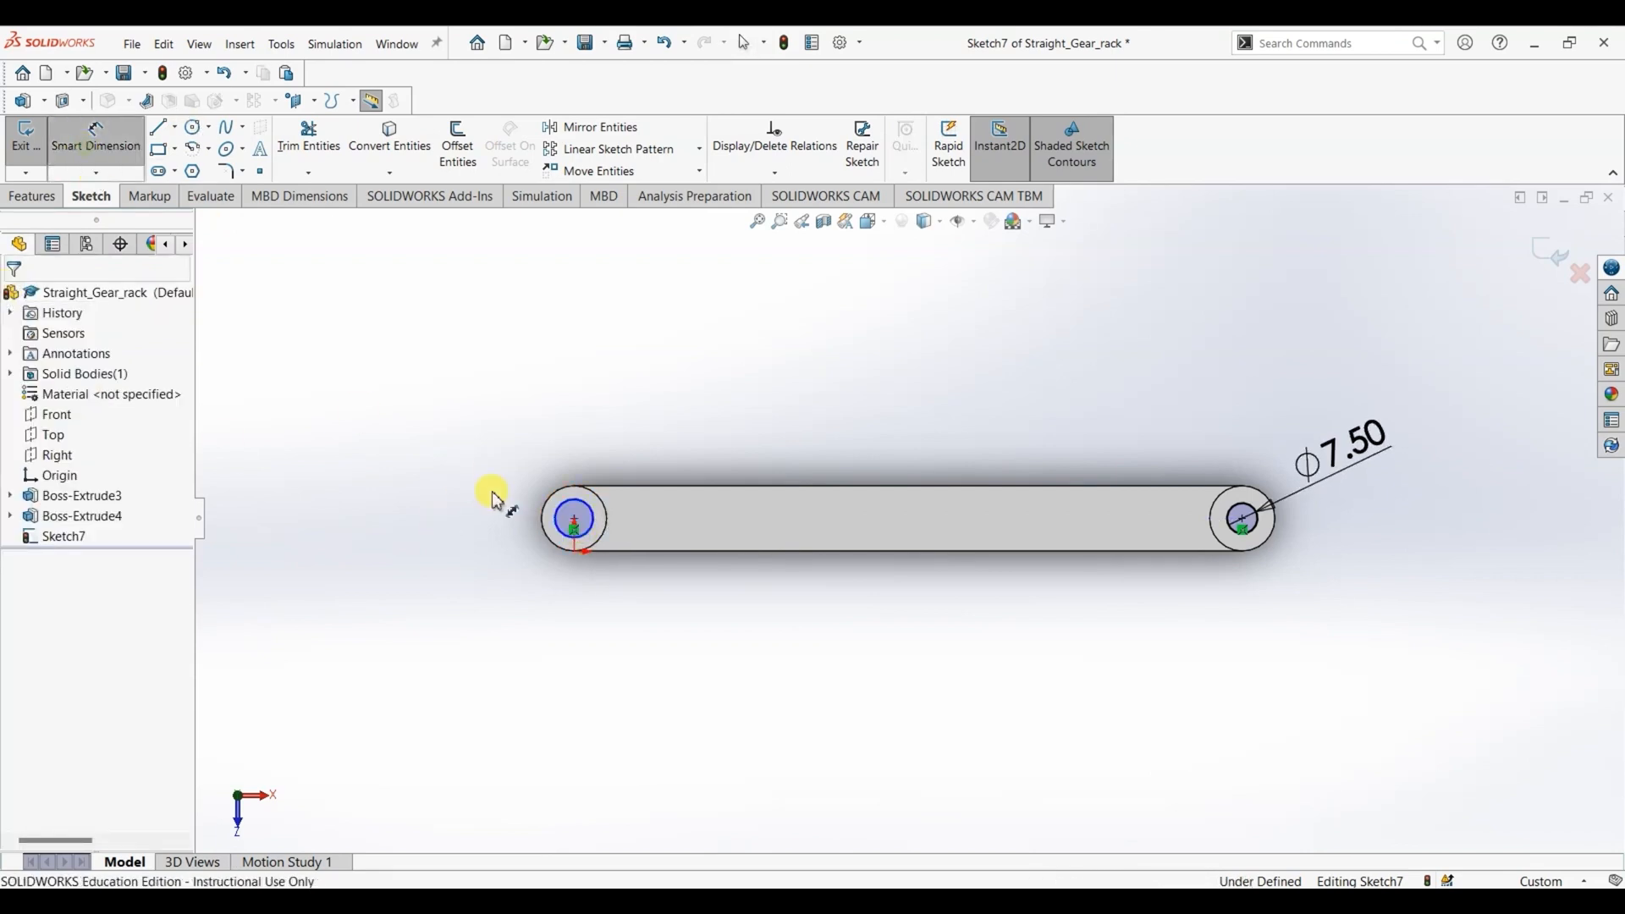
pyautogui.click(581, 513)
pyautogui.click(590, 415)
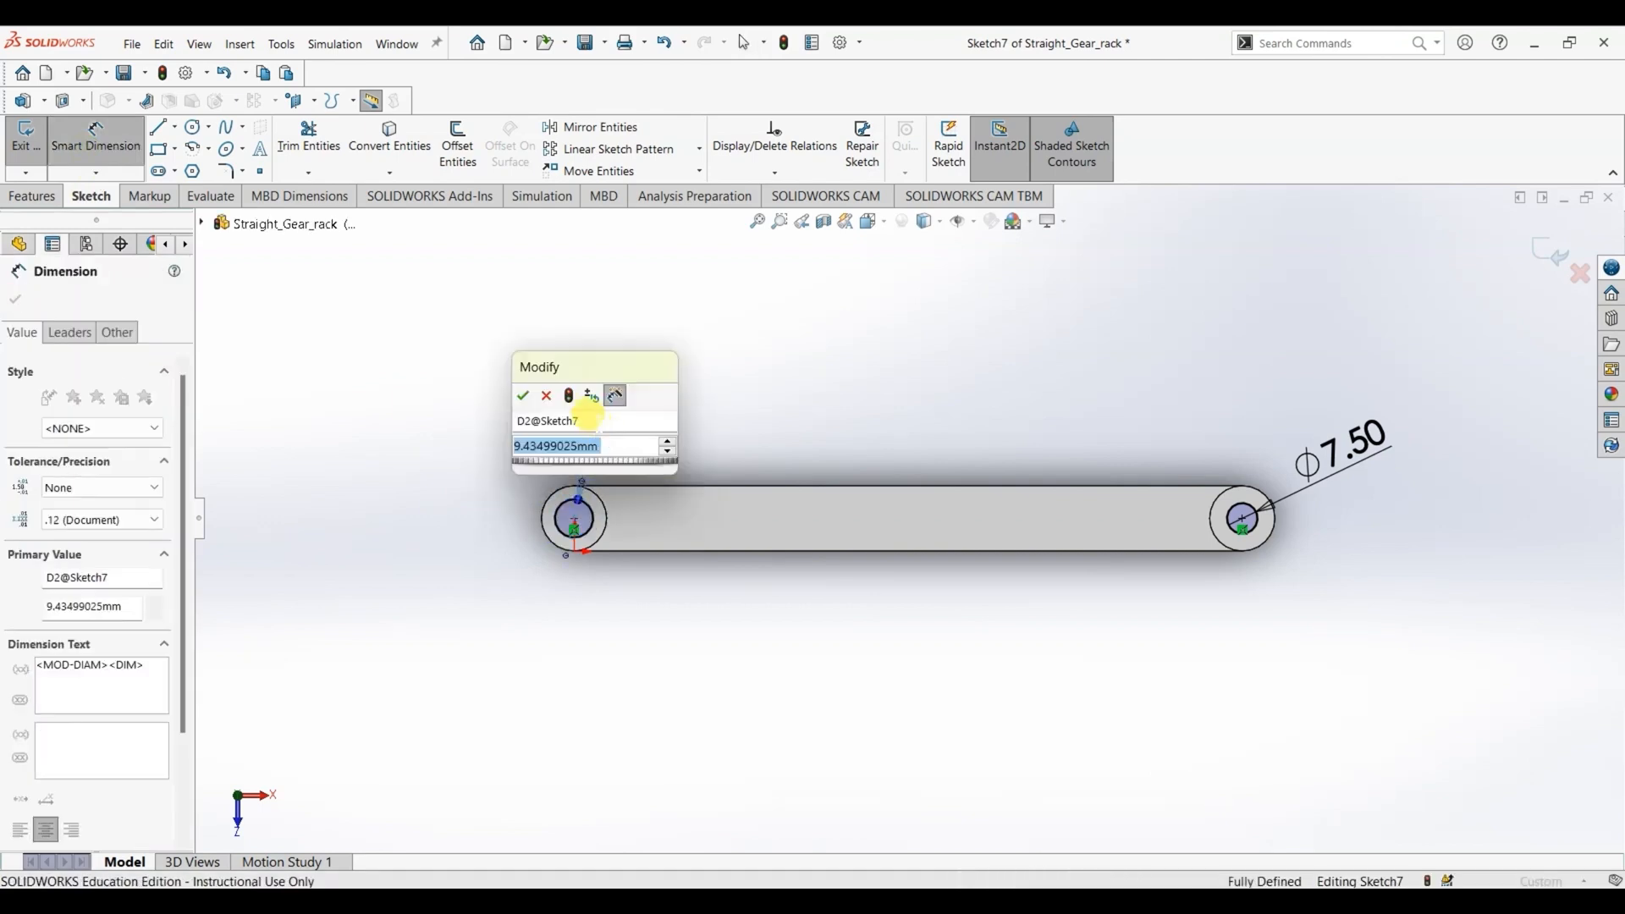
pyautogui.write('7.5')
pyautogui.press('Return')
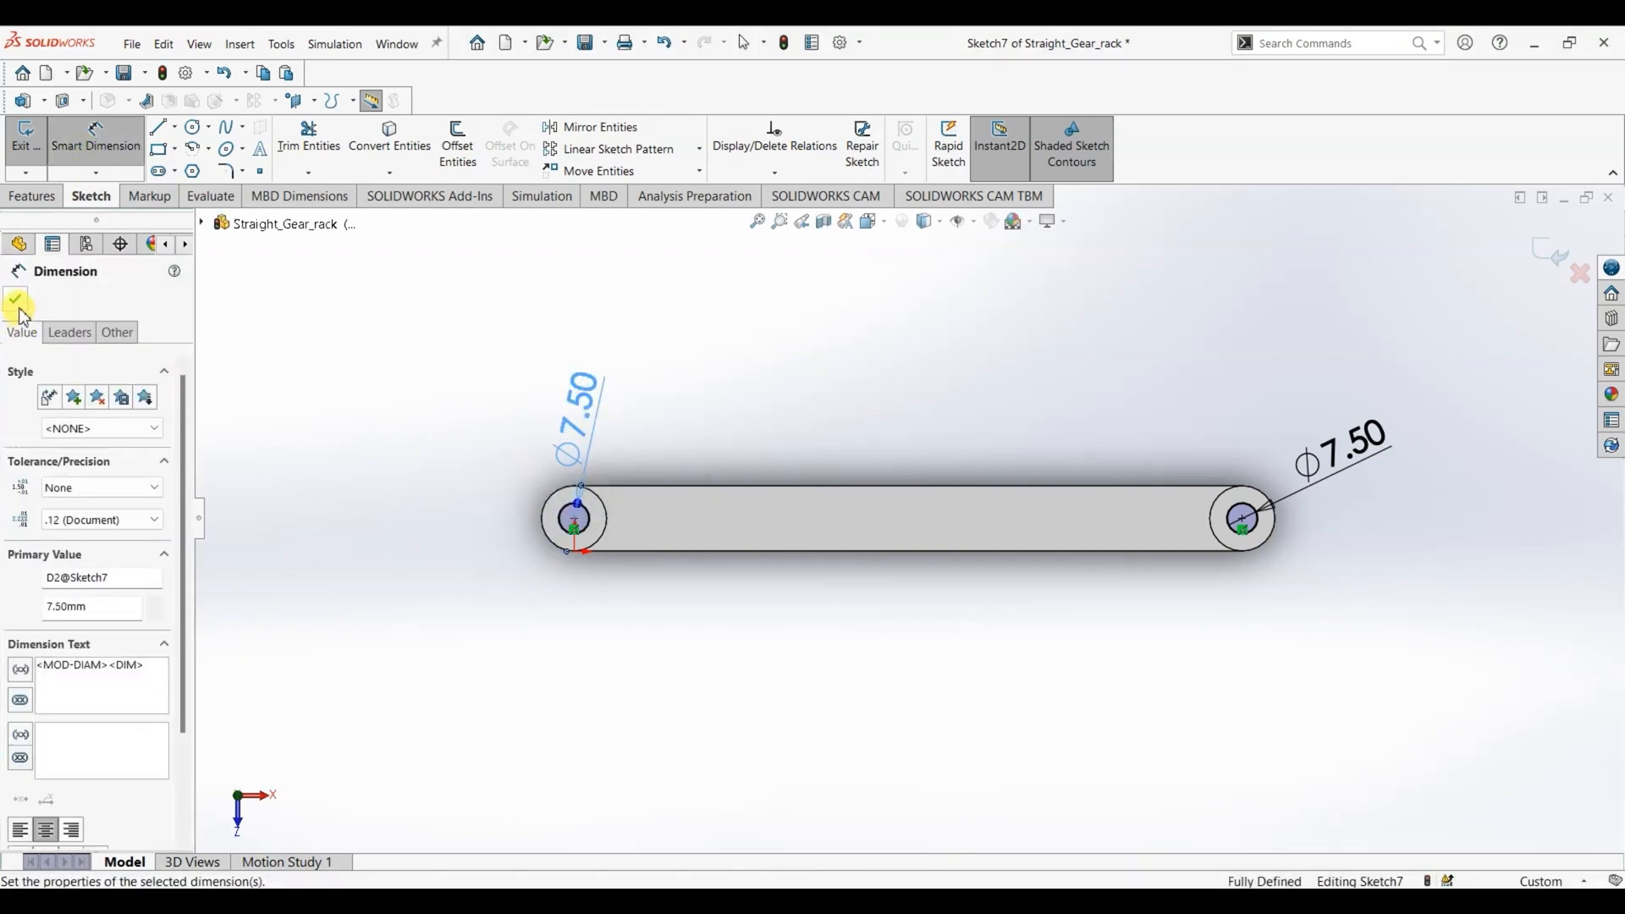
pyautogui.click(20, 307)
# - Extrude-cut both hole circles with the Through All end condition
pyautogui.click(33, 197)
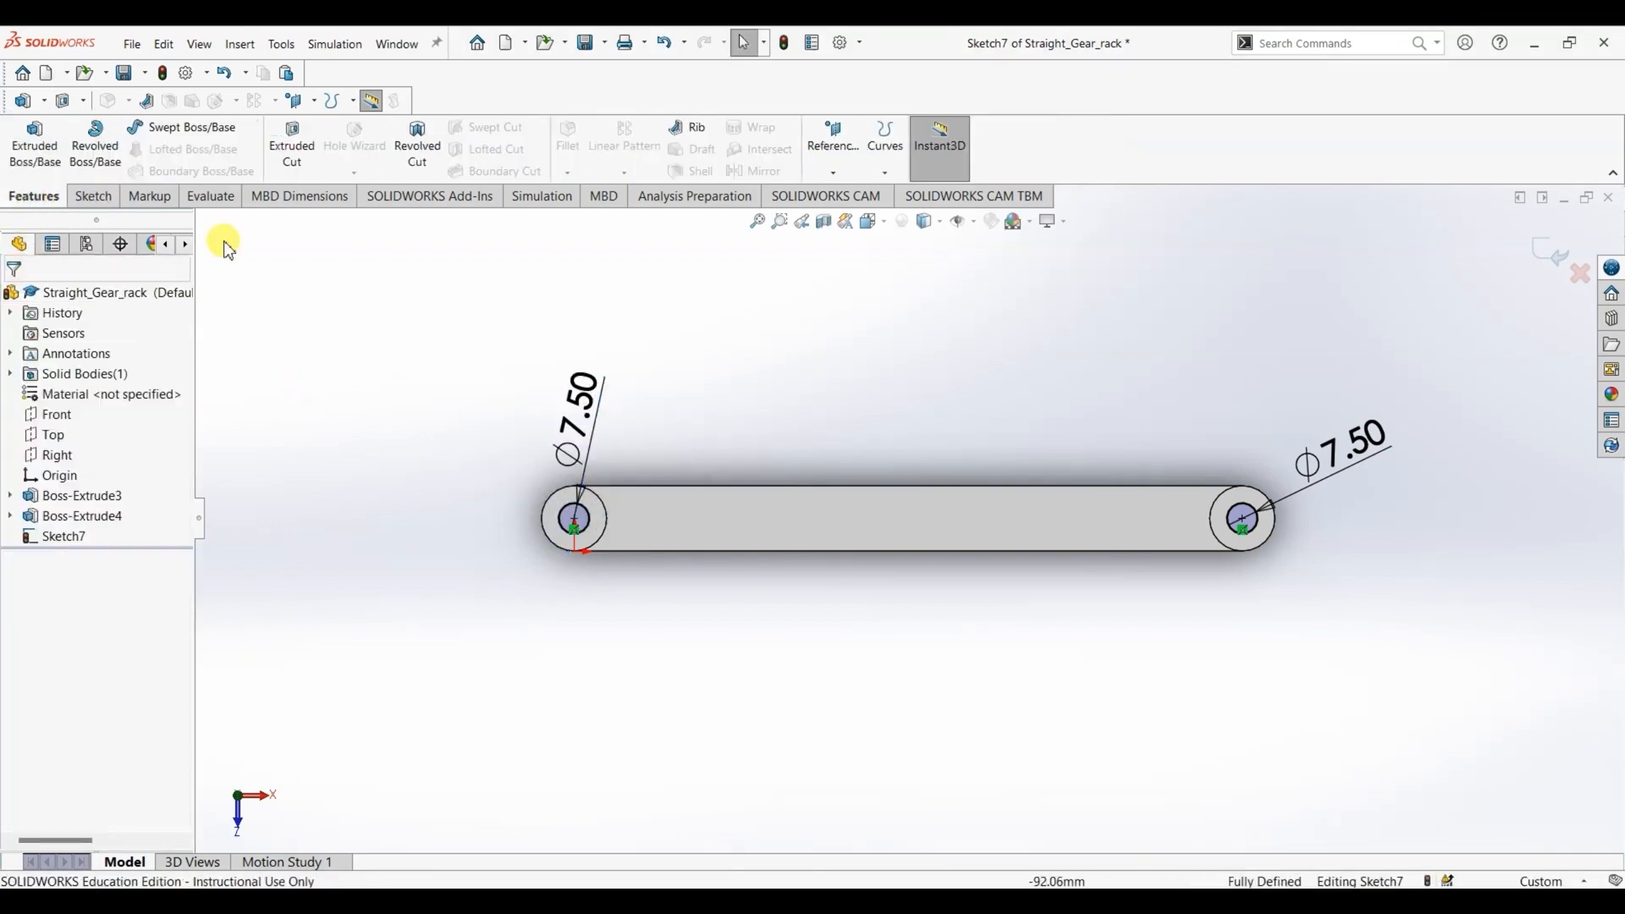
pyautogui.click(288, 142)
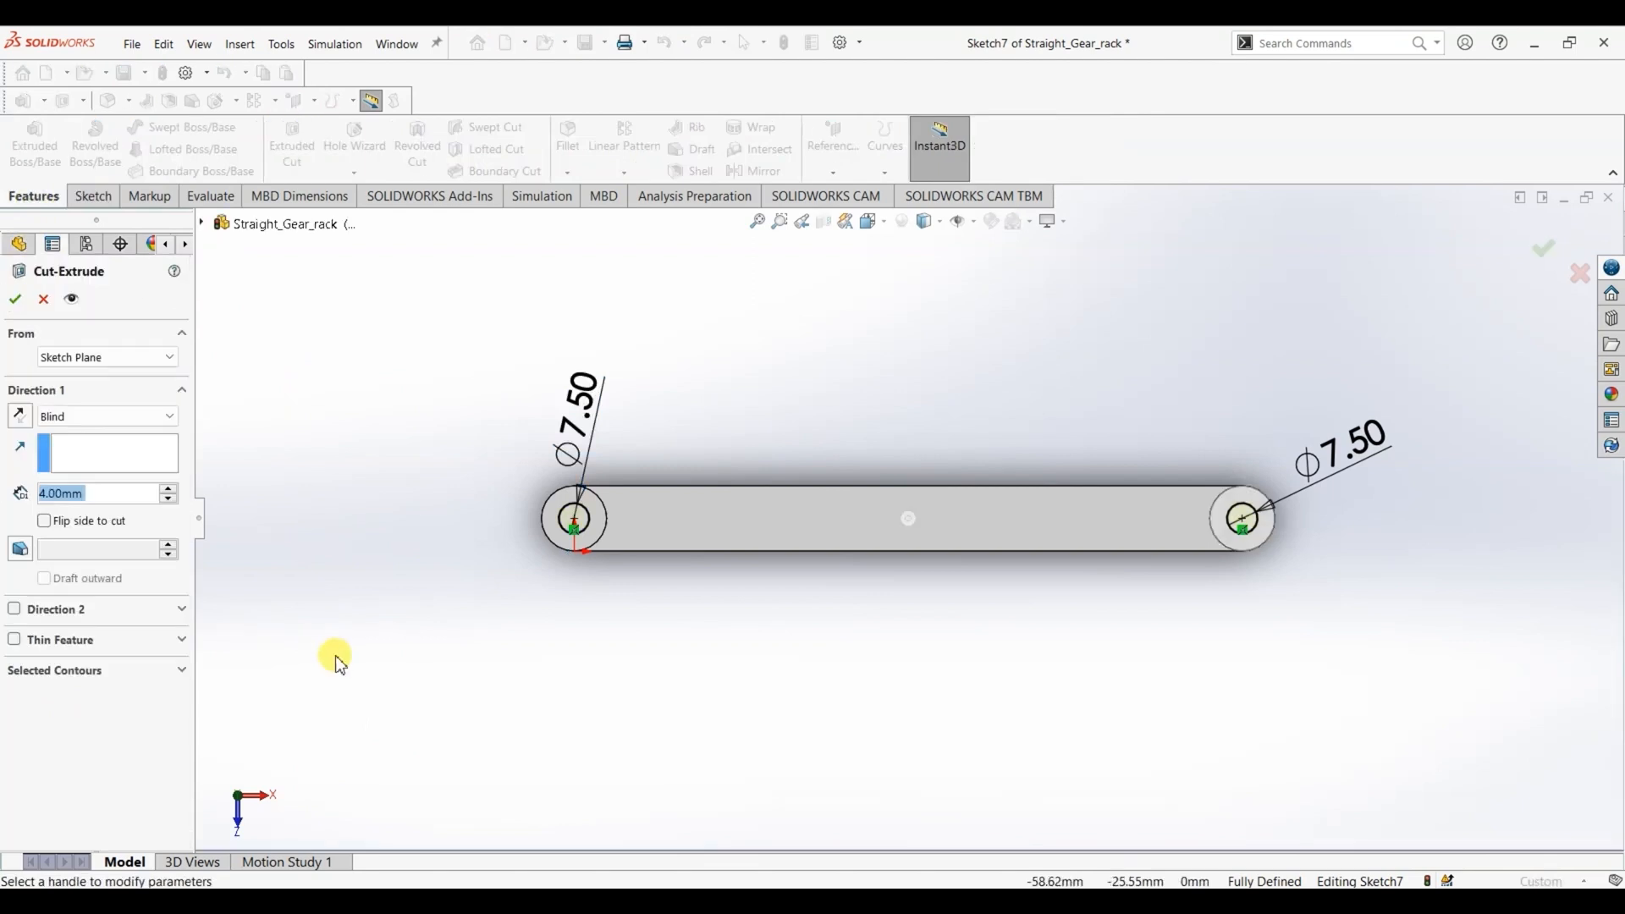
pyautogui.click(91, 415)
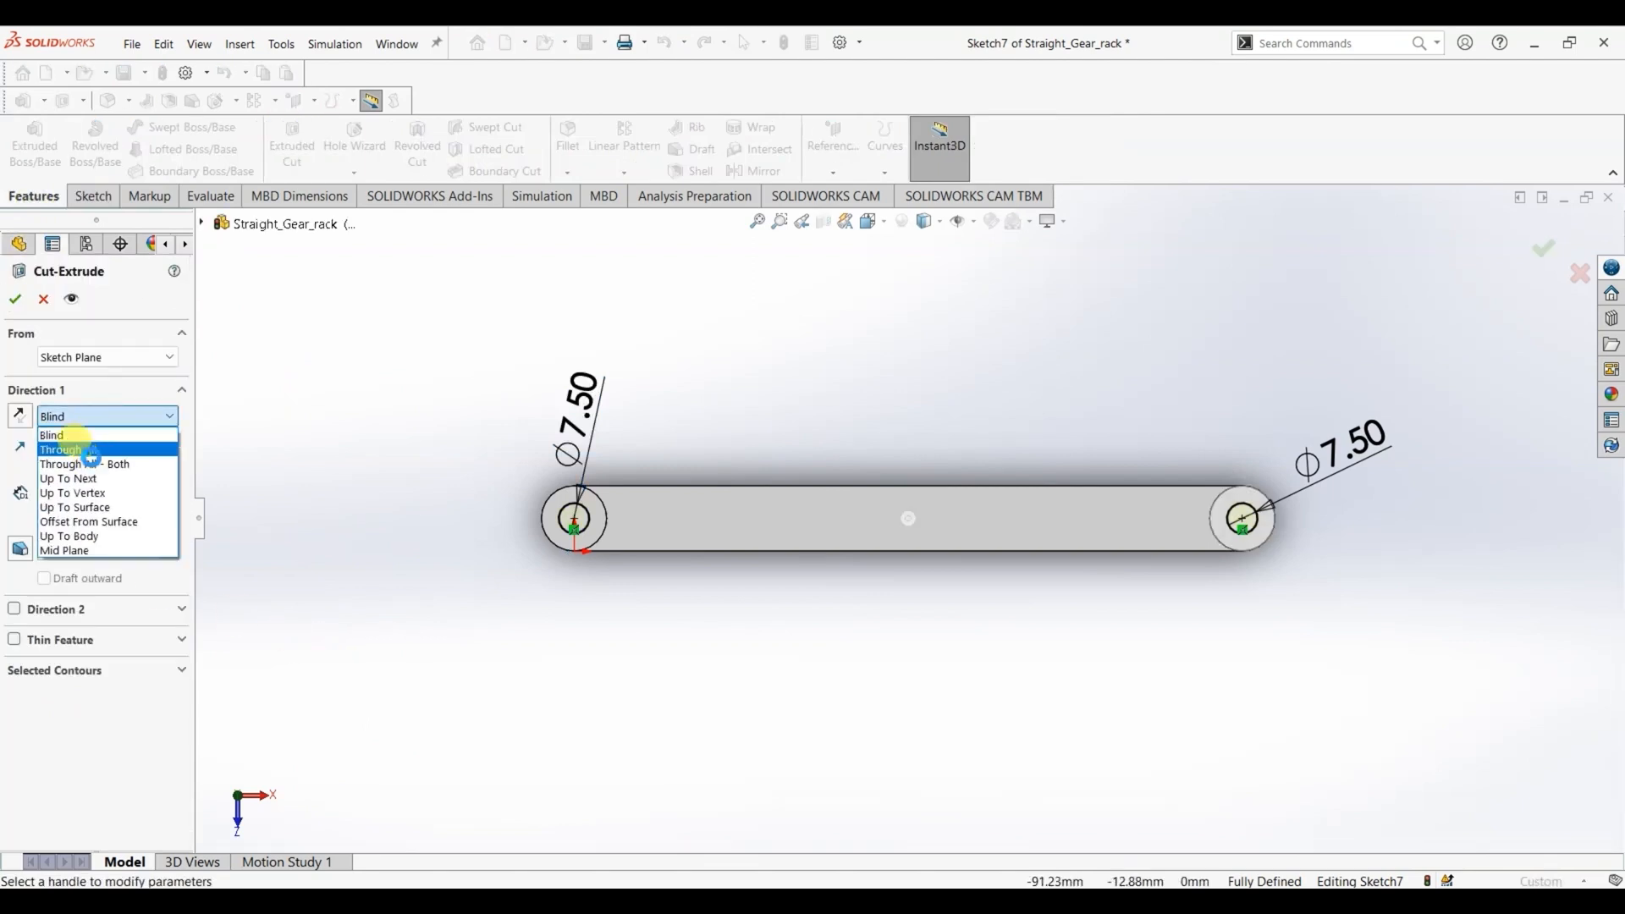
pyautogui.click(90, 450)
pyautogui.press('Return')
# - Check the tooth profile in the drawing and sketch a trapezoid on the bar side face's upper edge, base about 6 mm and top about 3 mm wide
pyautogui.moveTo(410, 653); pyautogui.dragTo(403, 551, button='middle')
pyautogui.rightClick(1131, 551)
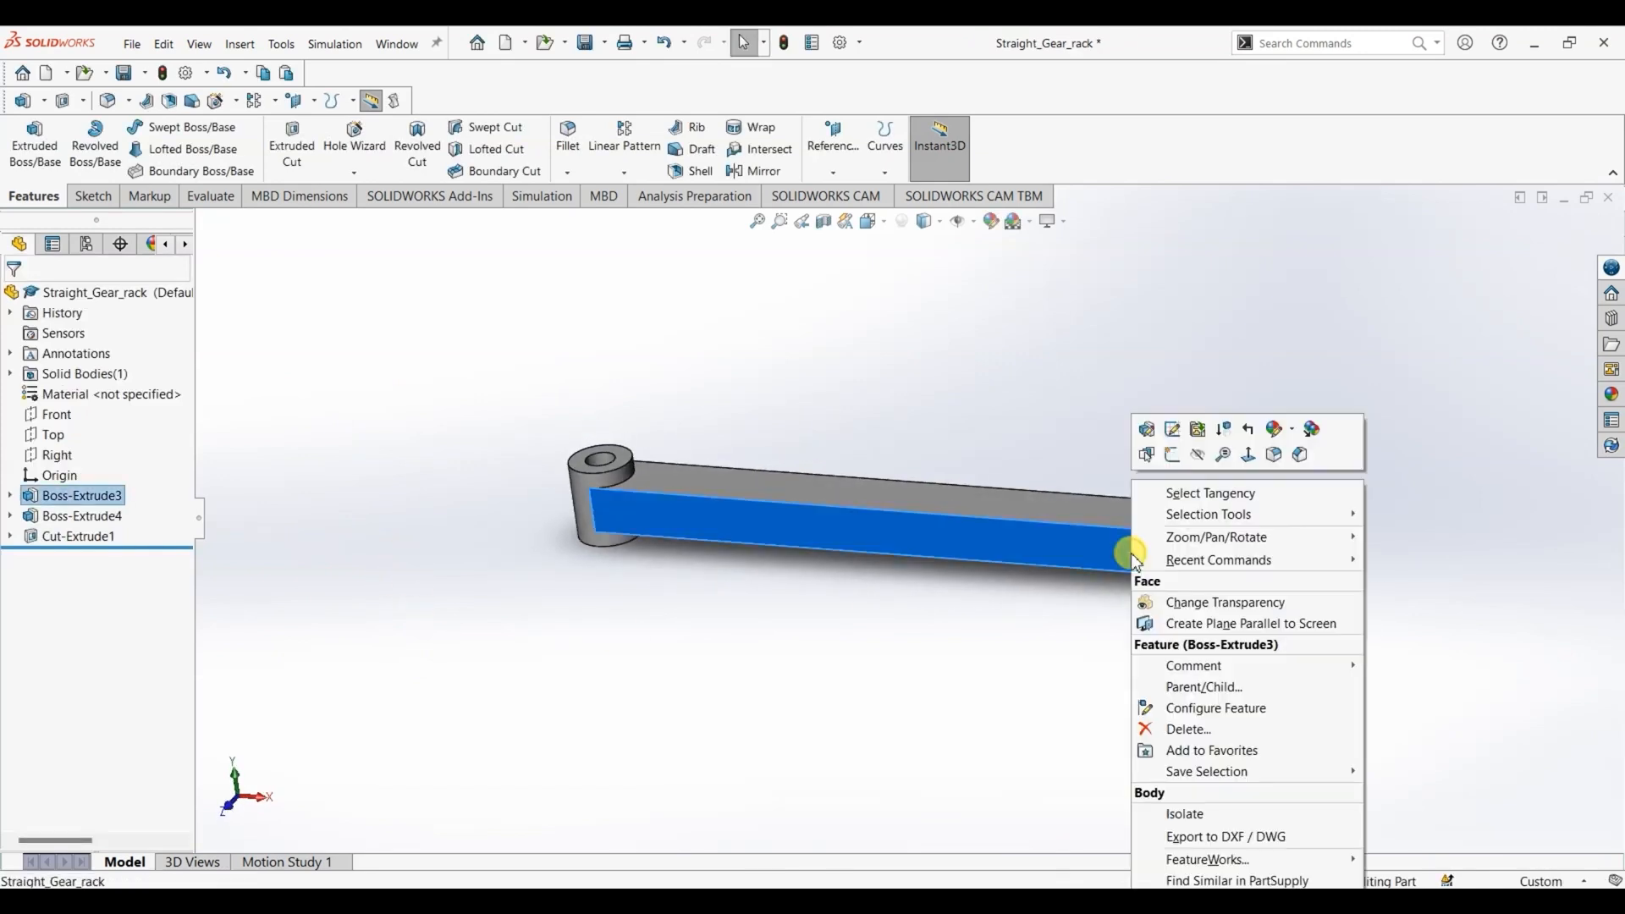
pyautogui.click(1248, 458)
pyautogui.scroll(-3, 1114, 542)
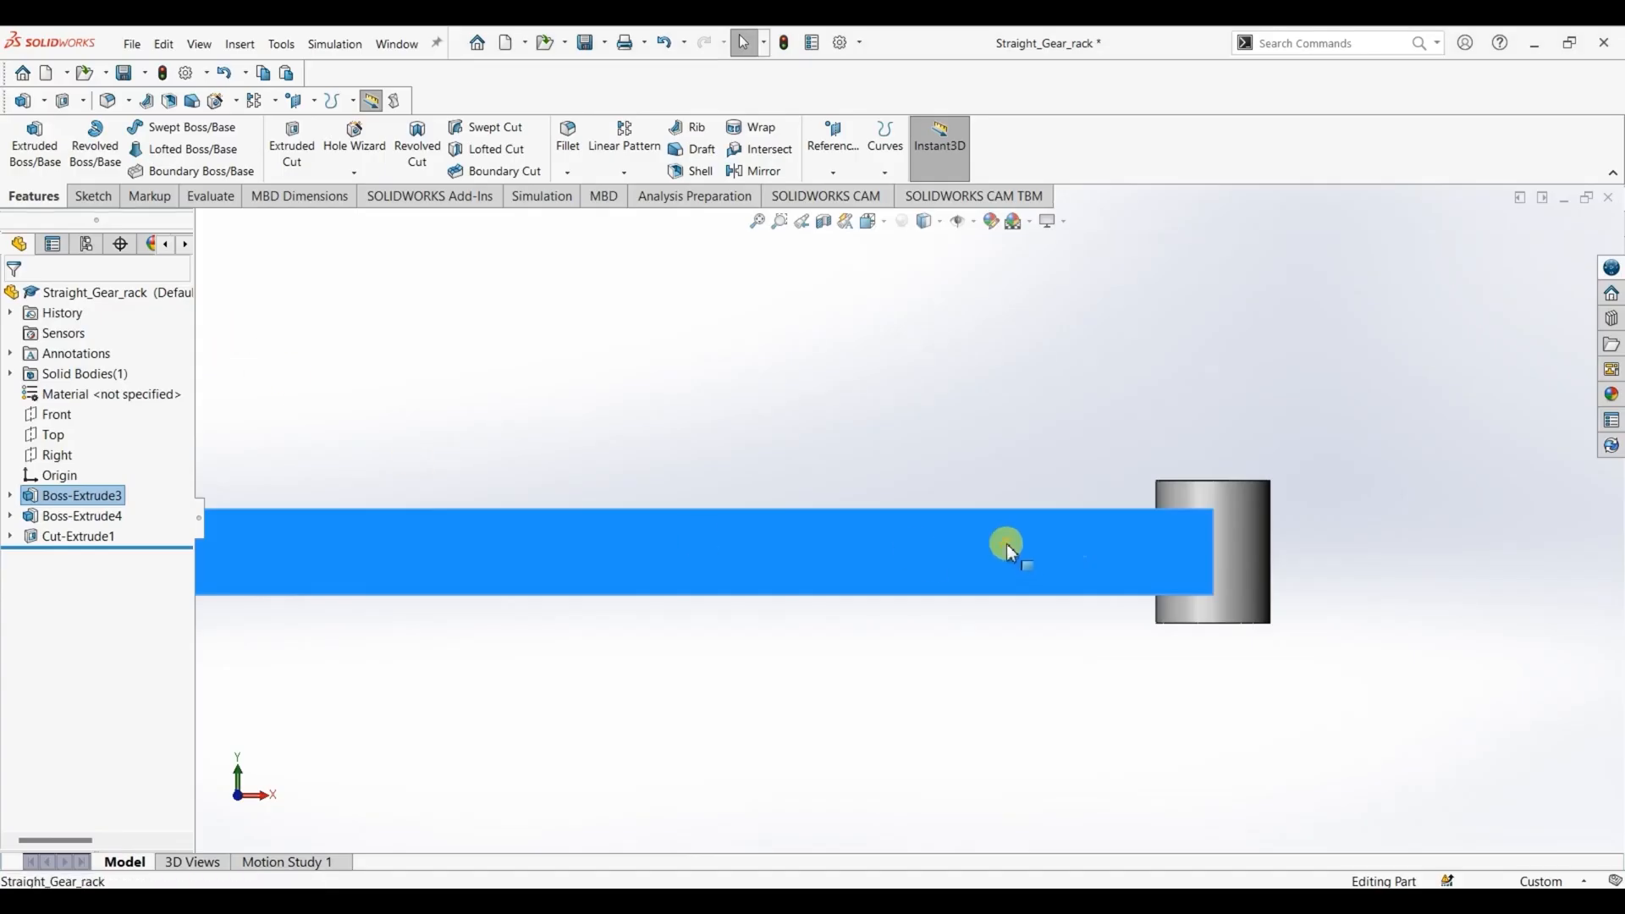
pyautogui.rightClick(1007, 546)
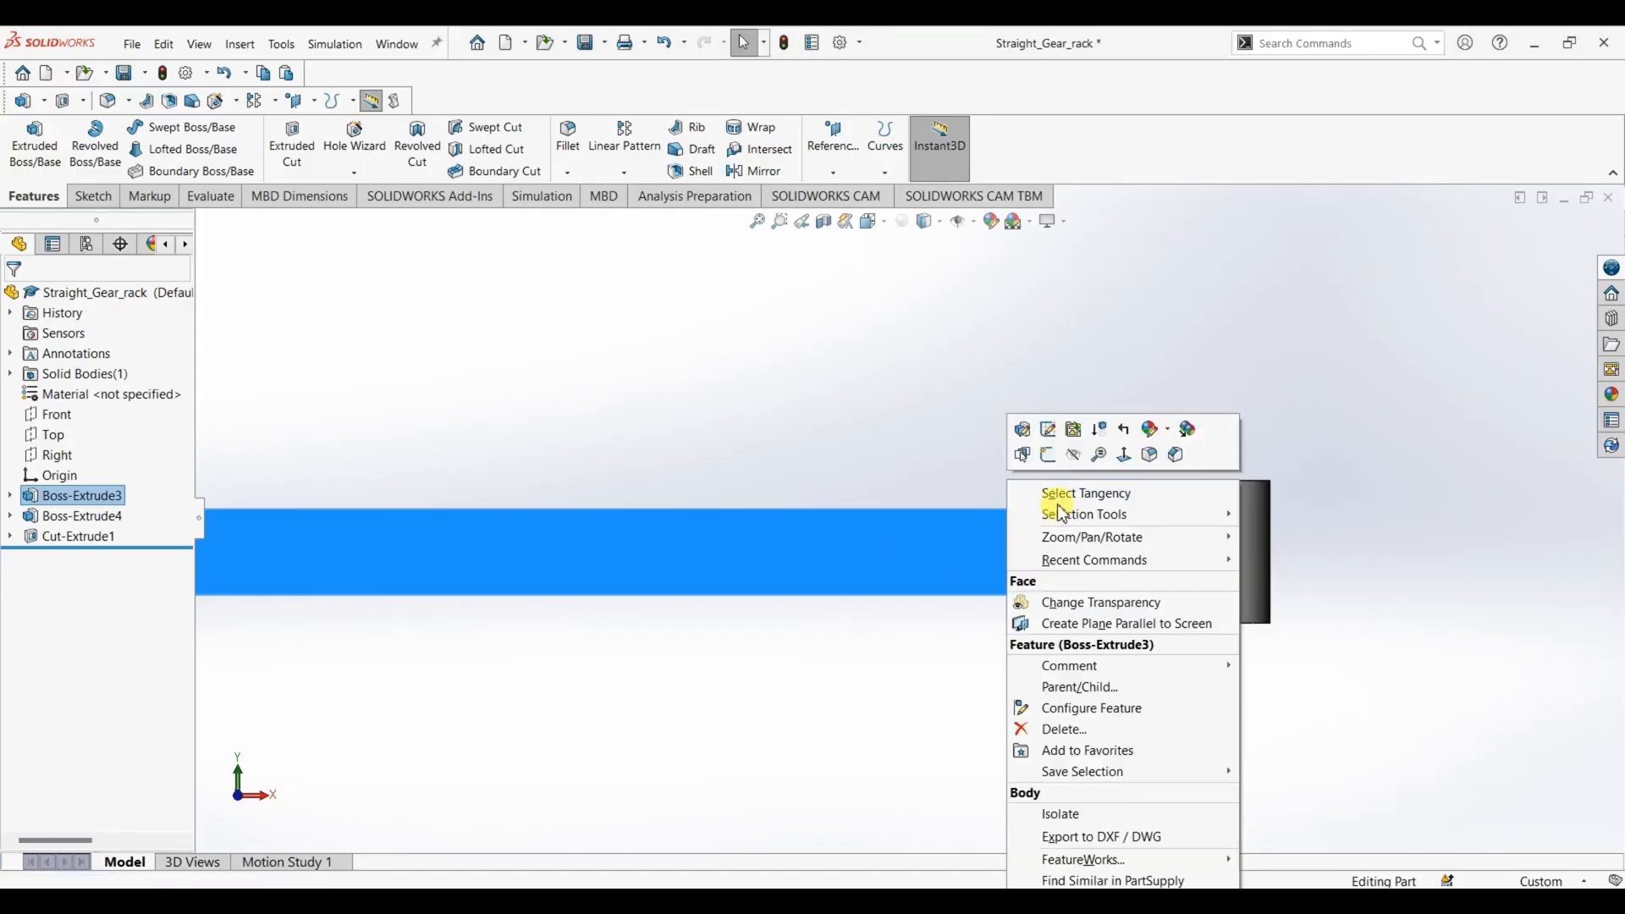
pyautogui.click(1126, 457)
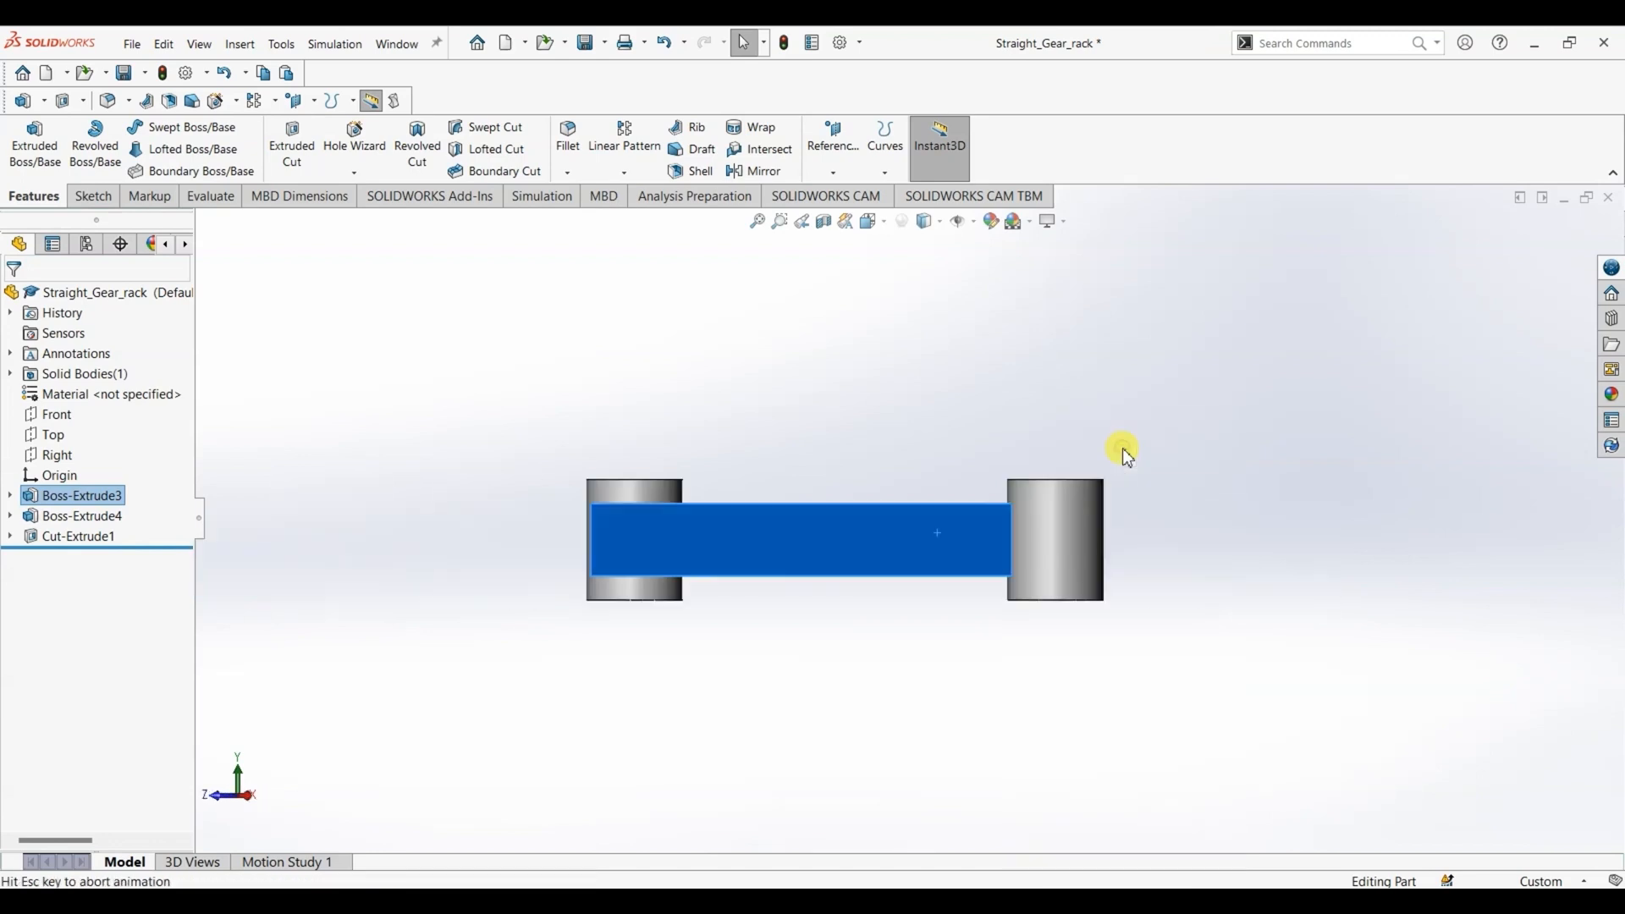
pyautogui.scroll(-5, 1119, 510)
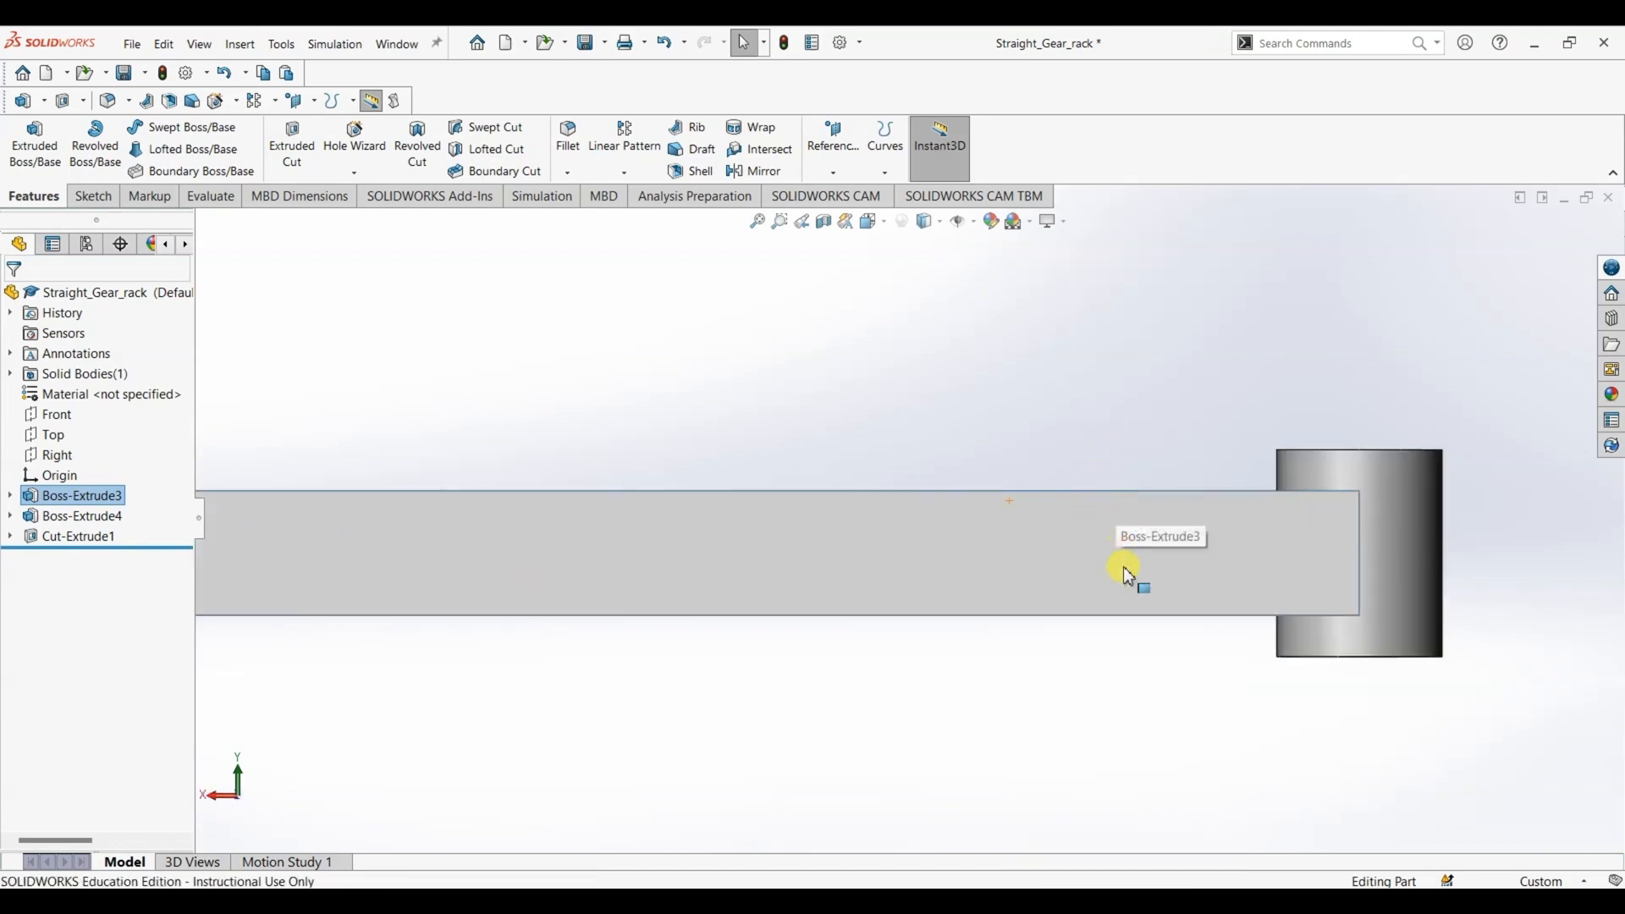
pyautogui.click(1125, 567)
pyautogui.click(92, 197)
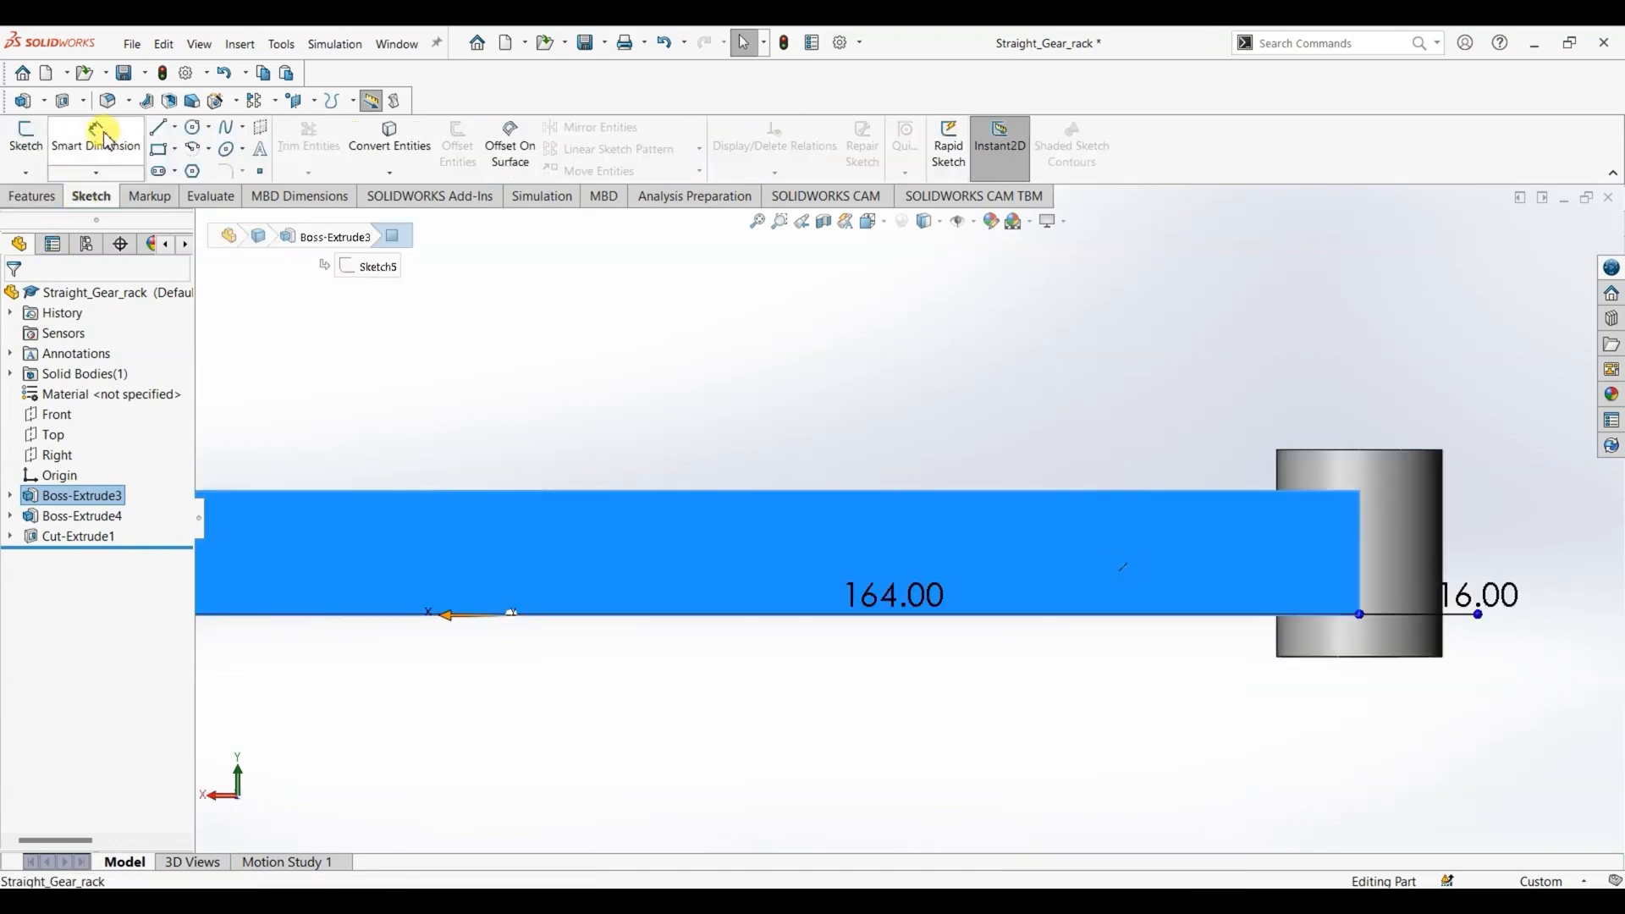
pyautogui.click(158, 134)
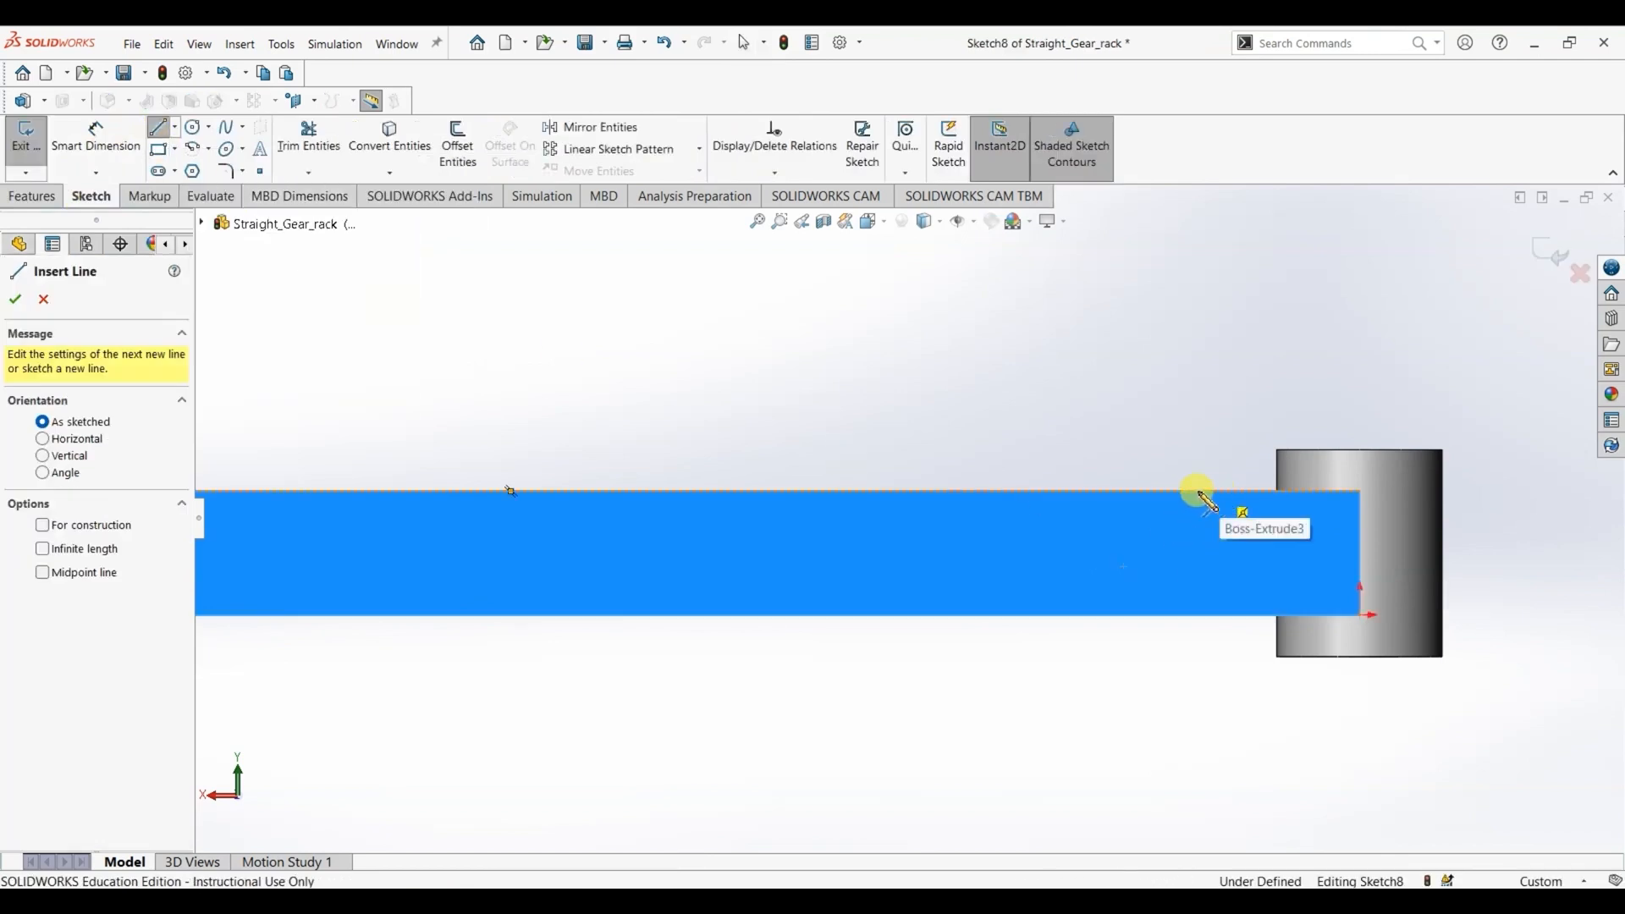
pyautogui.click(1143, 490)
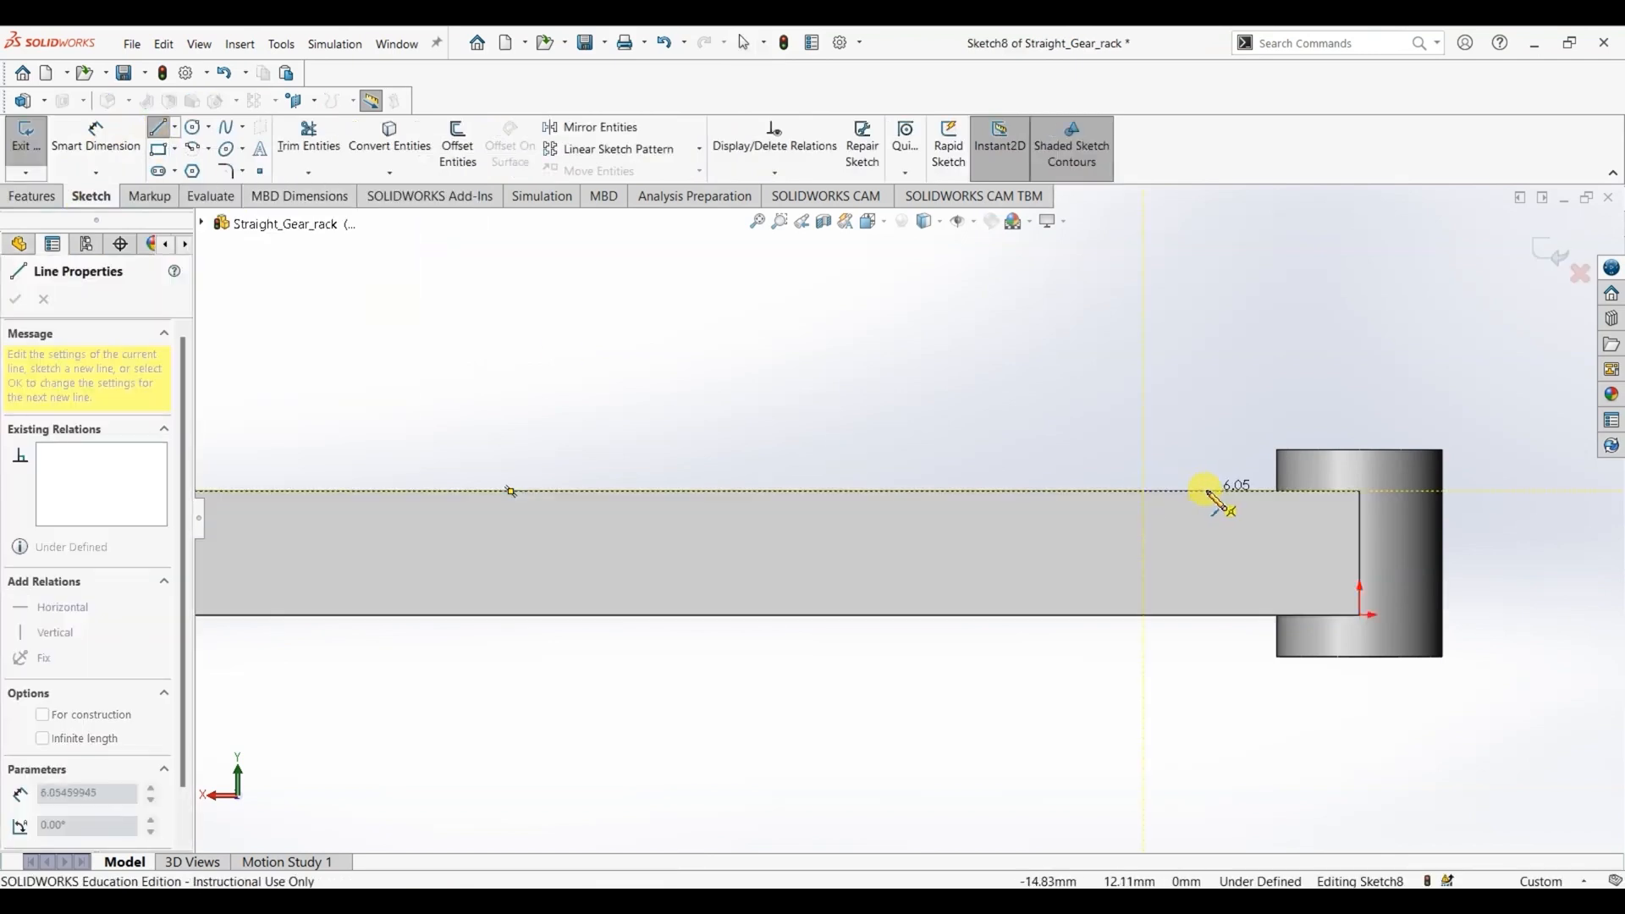
pyautogui.click(1209, 492)
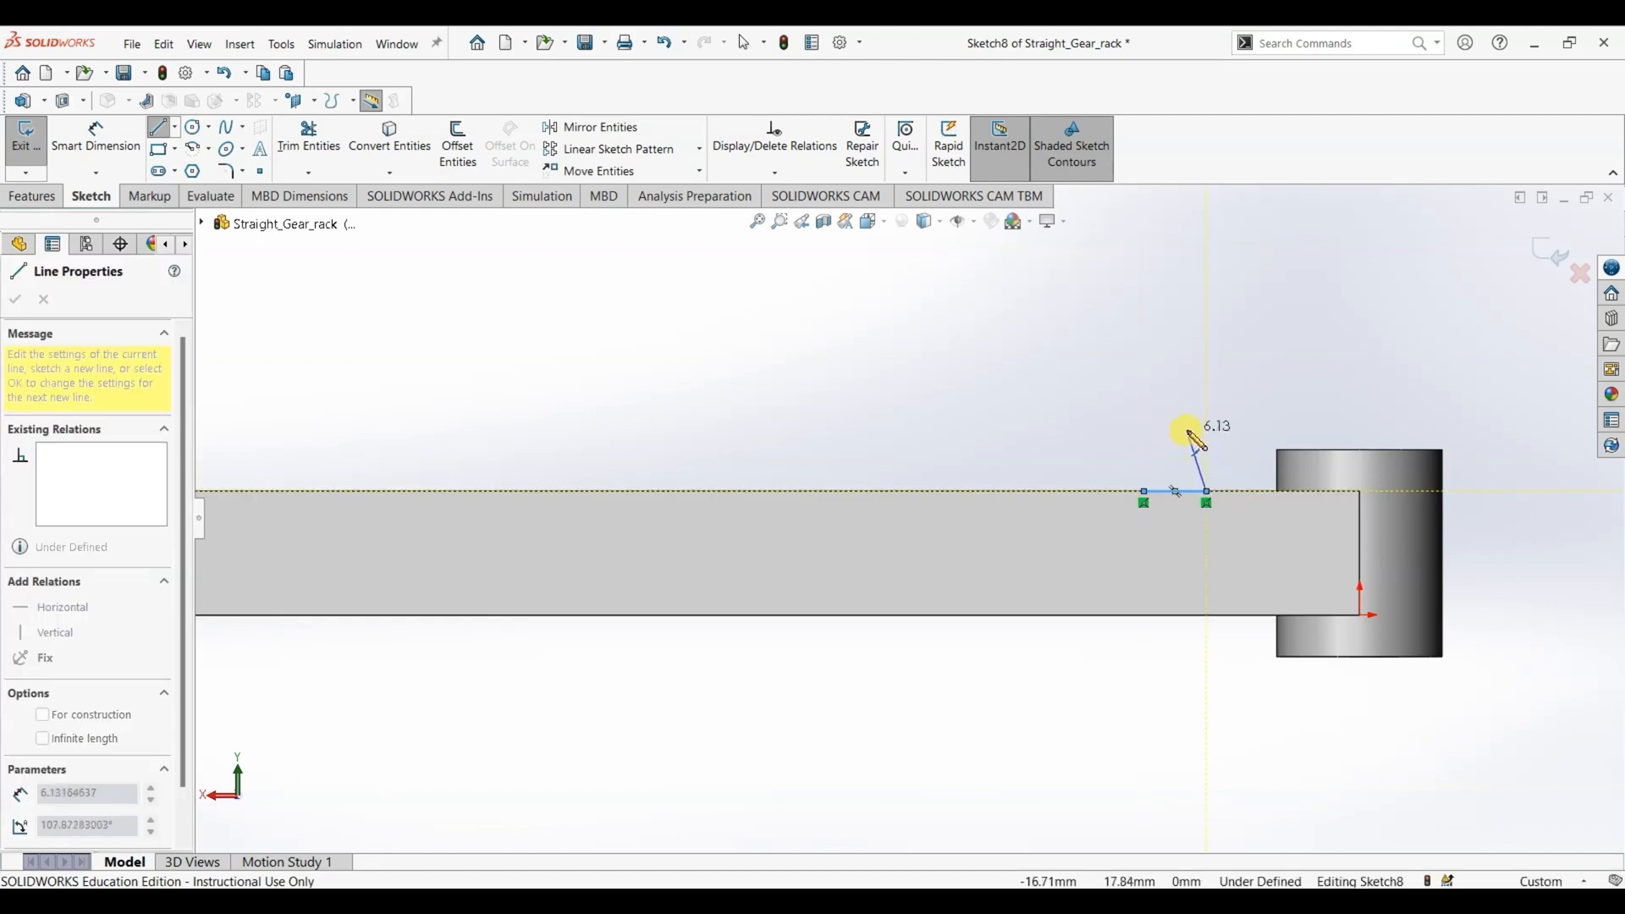
pyautogui.click(1156, 426)
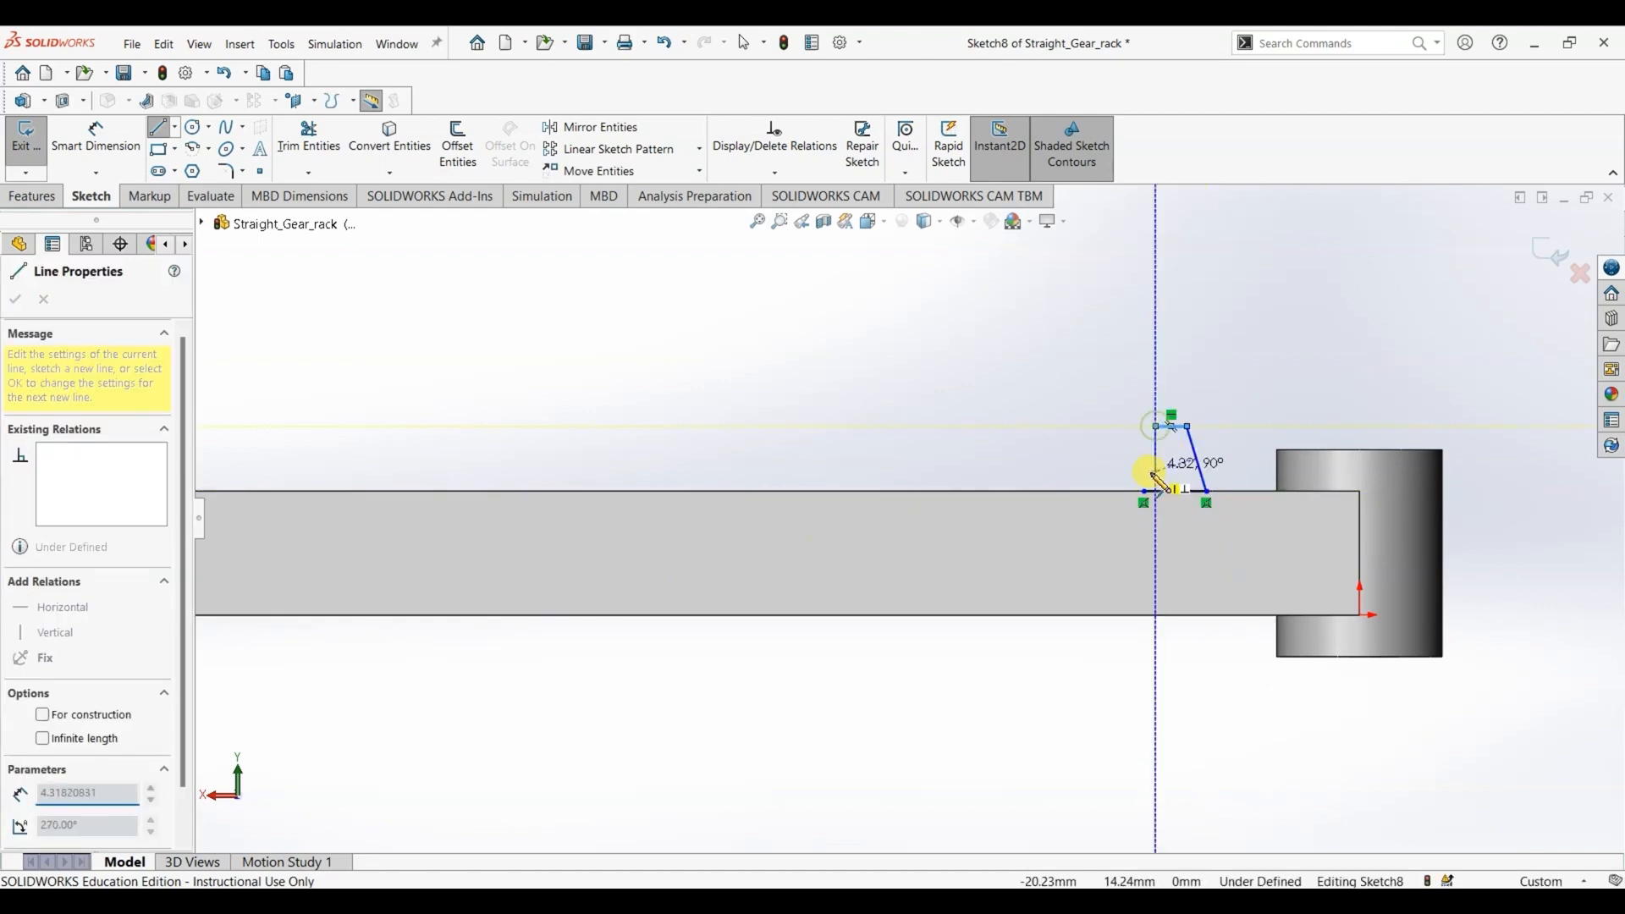
pyautogui.click(1145, 491)
pyautogui.press('Escape')
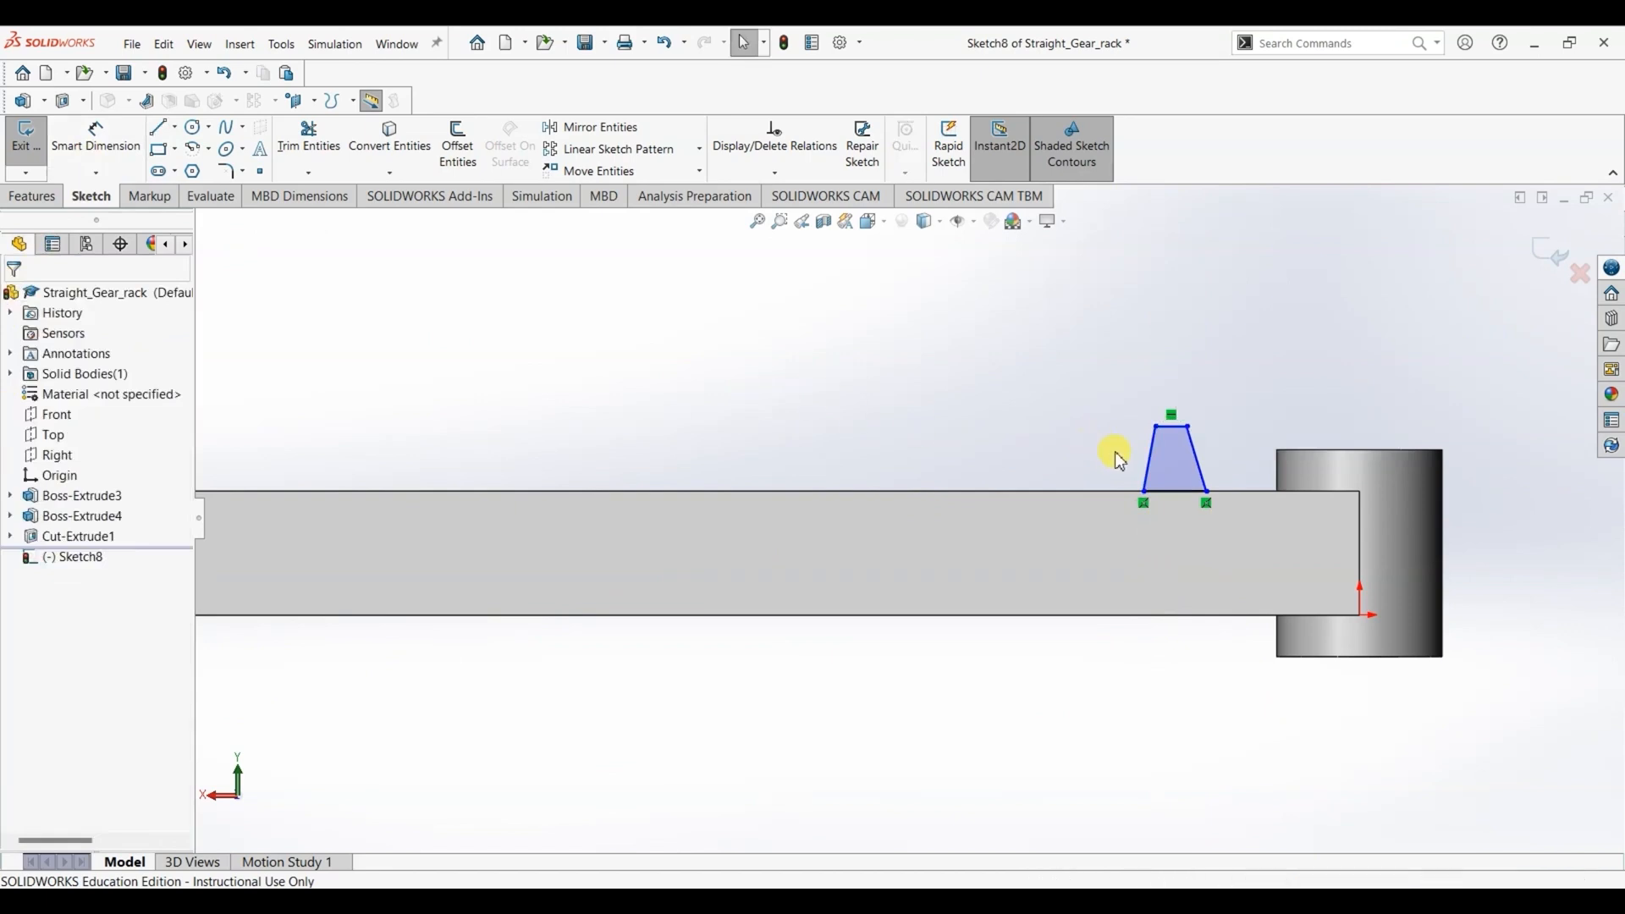
# - Add an Equal relation between the two slanted sides of the tooth profile
pyautogui.click(1199, 462)
pyautogui.keyDown('ctrl'); pyautogui.click(1196, 456); pyautogui.keyUp('ctrl')
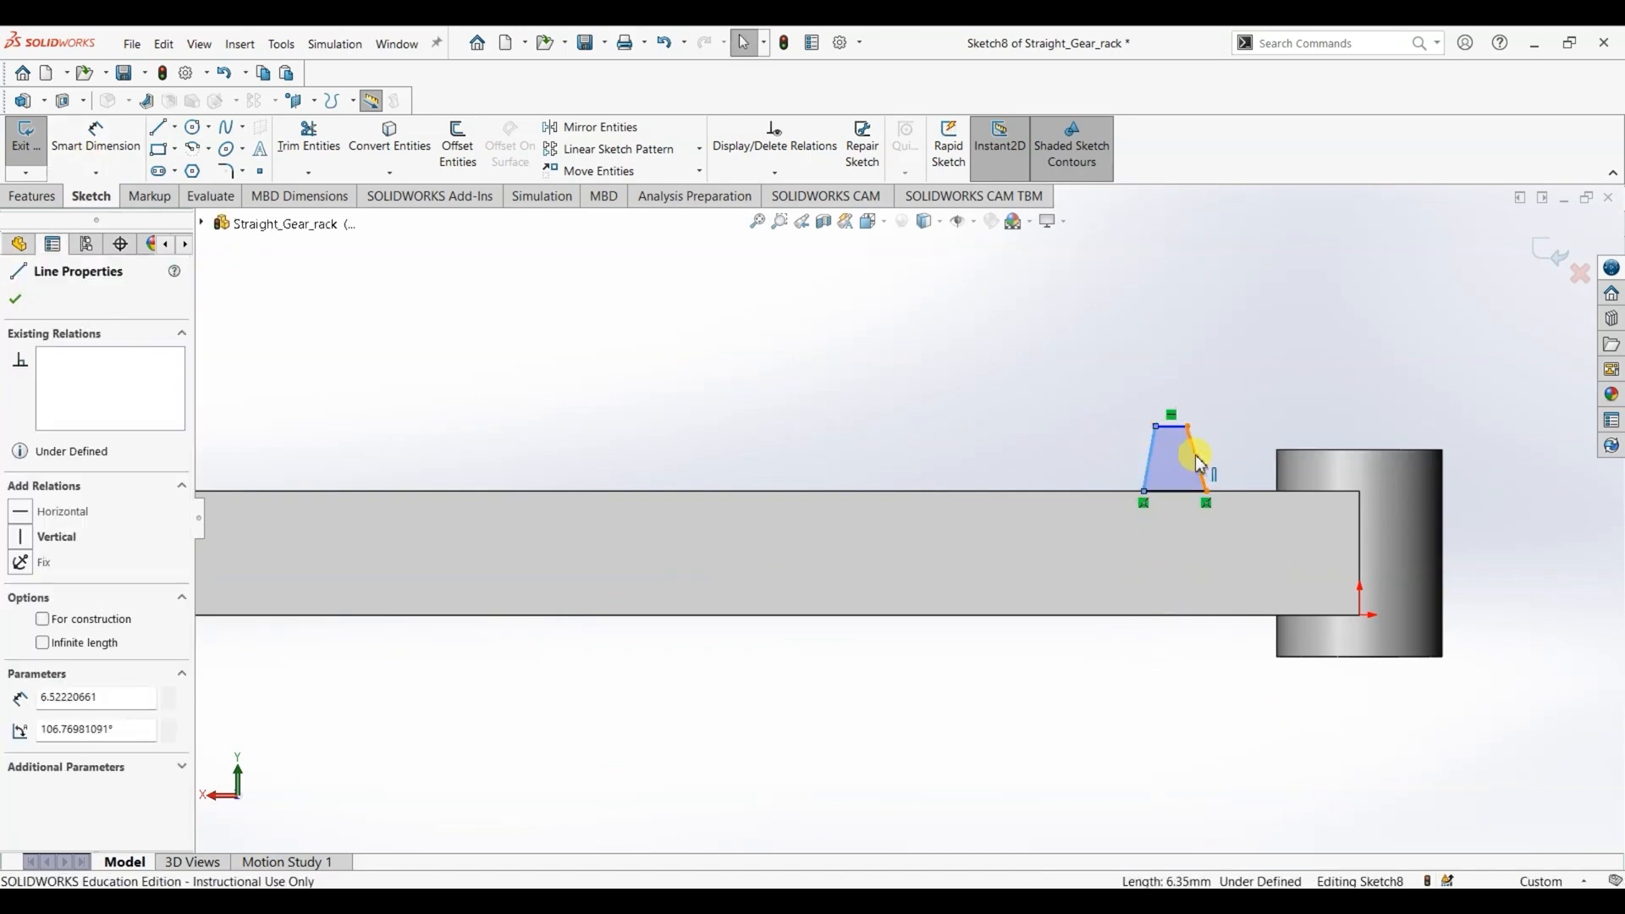
pyautogui.click(23, 726)
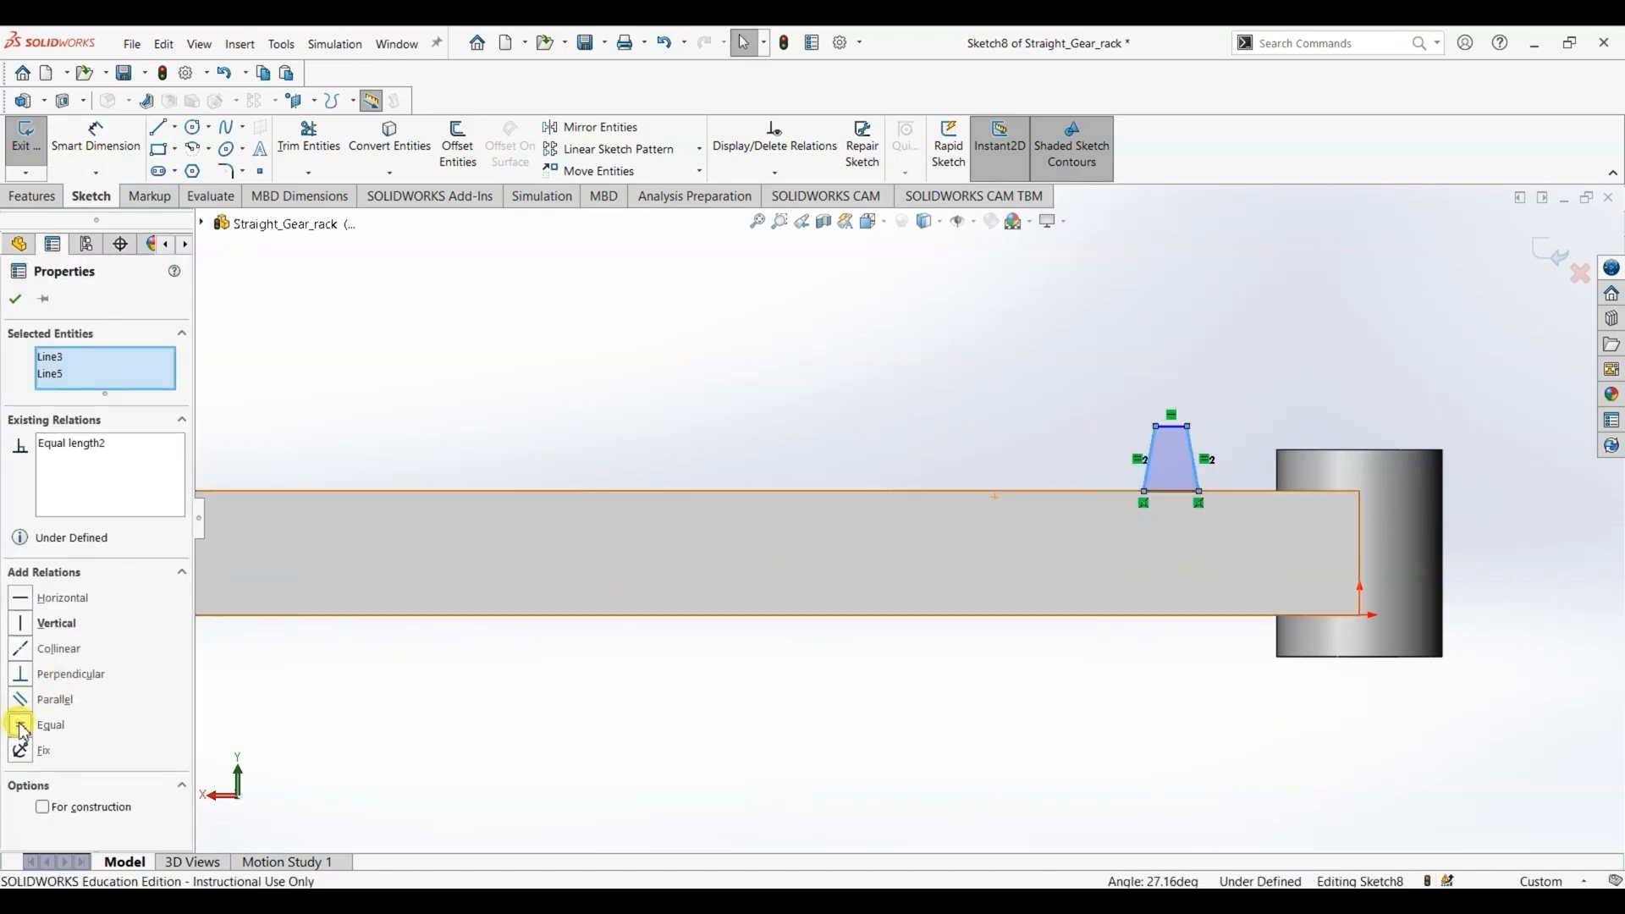
pyautogui.click(19, 298)
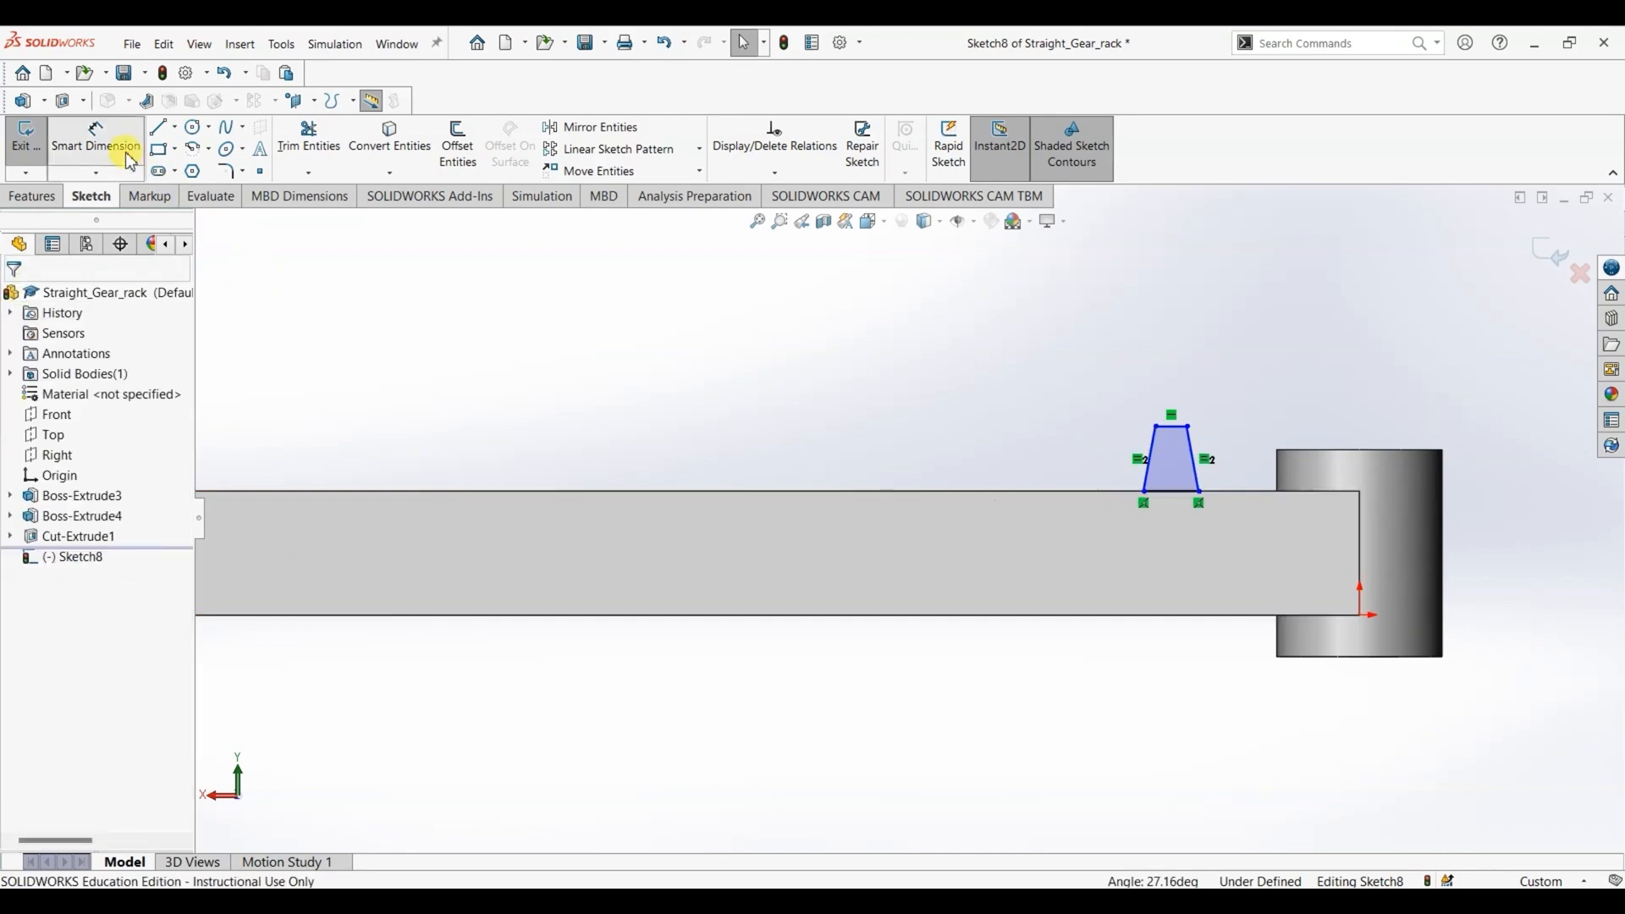
# - Dimension the top edge of the trapezoidal tooth profile and set its width to 2 mm
pyautogui.click(96, 140)
pyautogui.click(1171, 427)
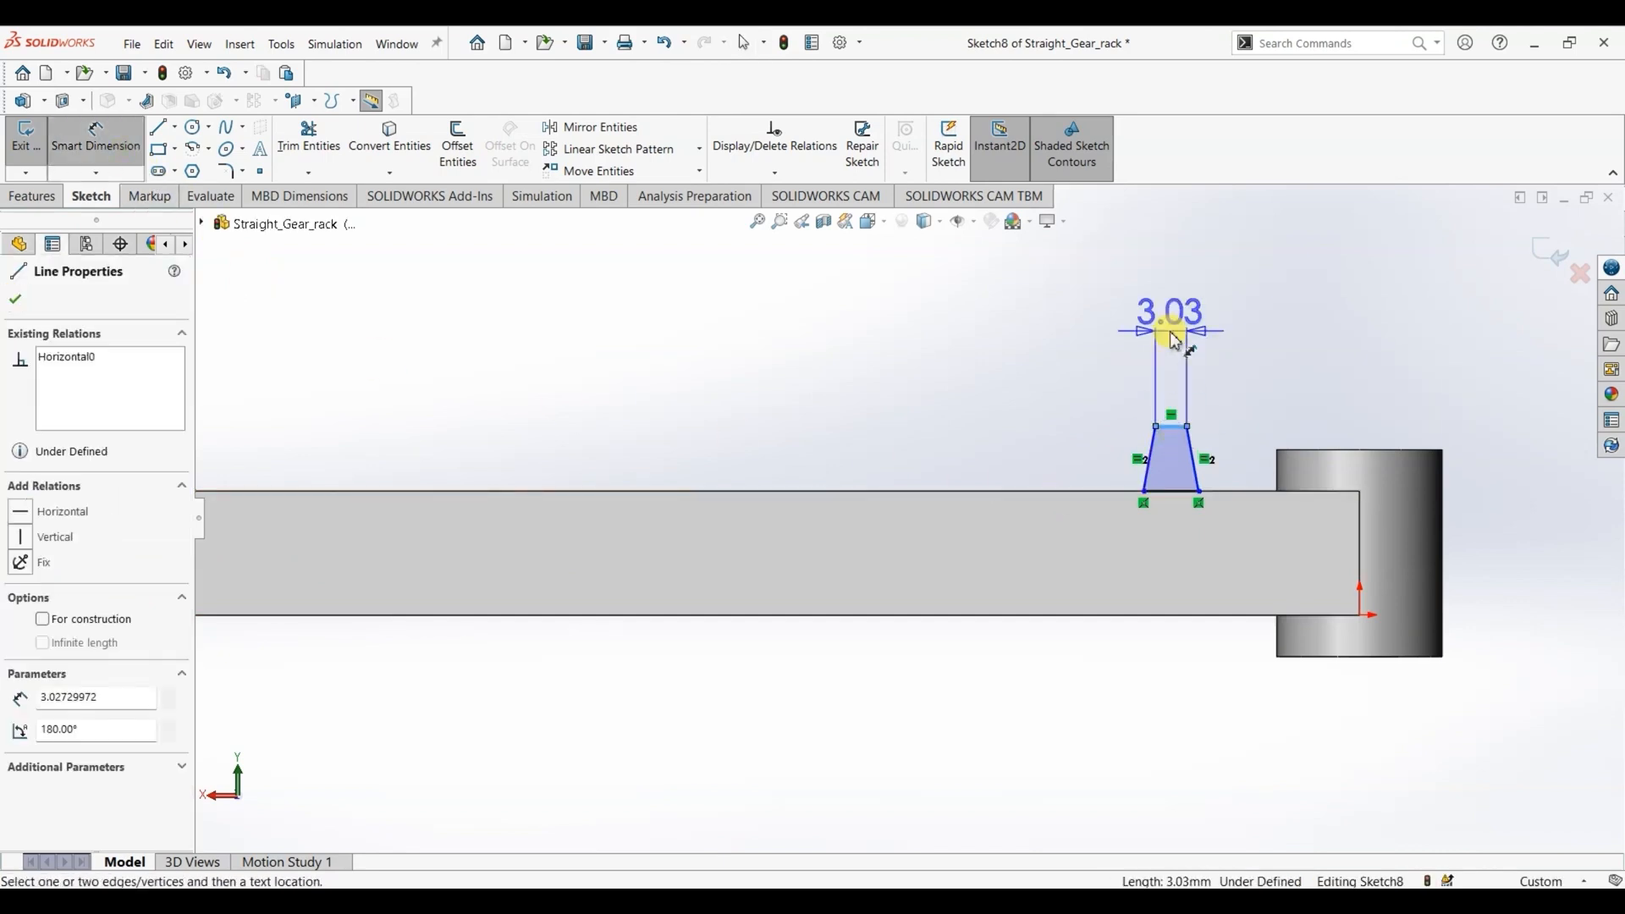
pyautogui.click(1173, 338)
pyautogui.write('2')
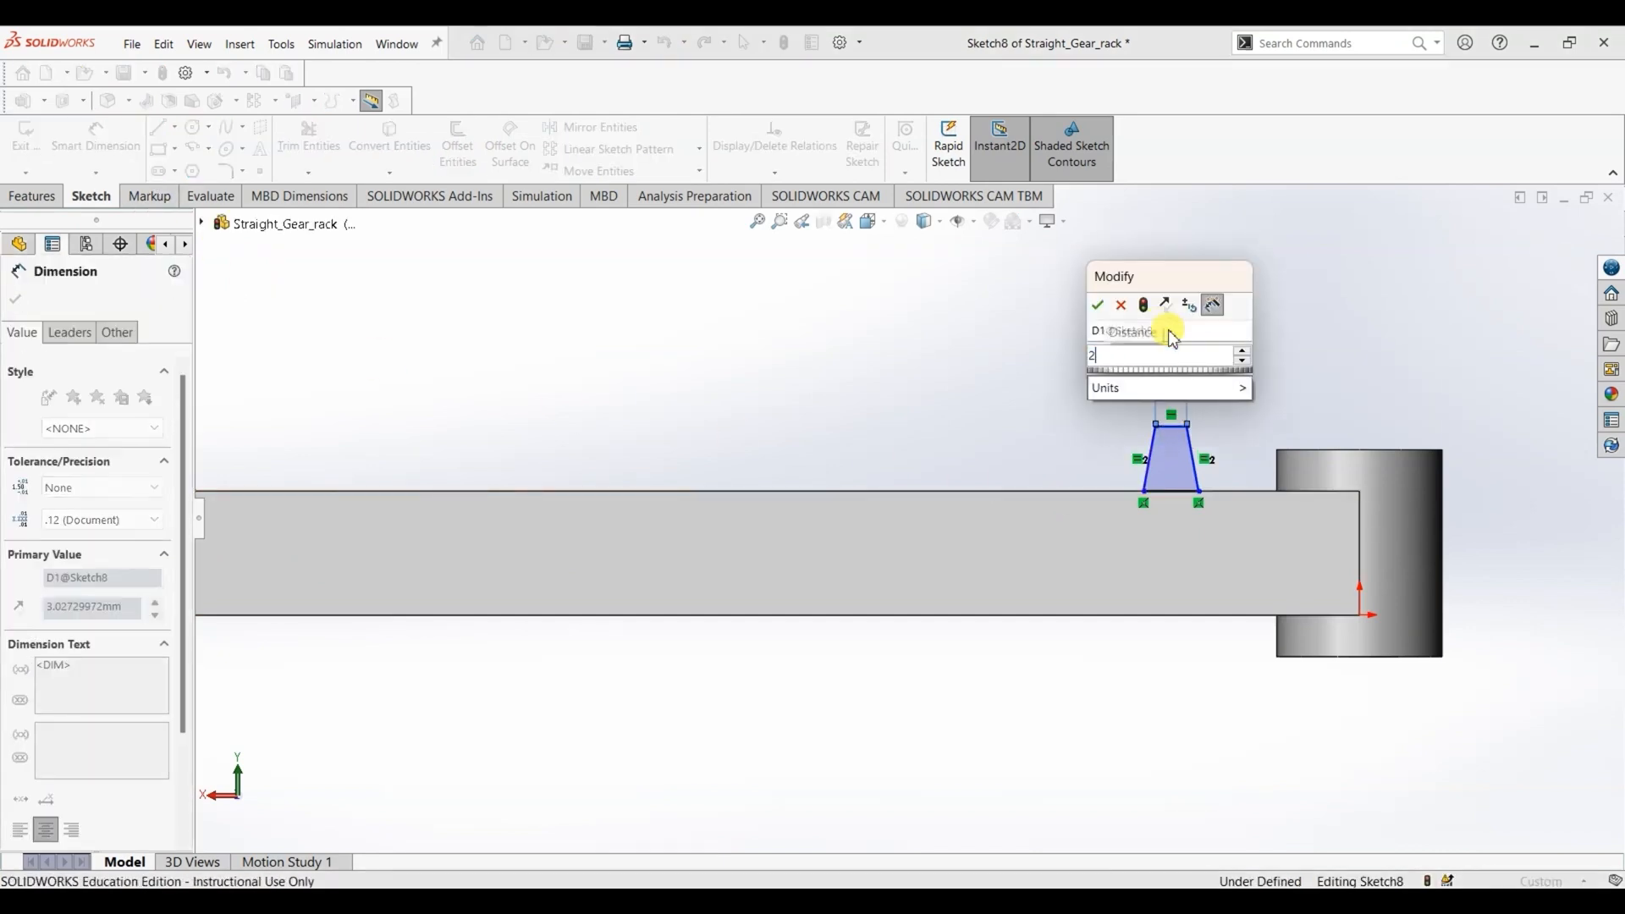
pyautogui.press('Return')
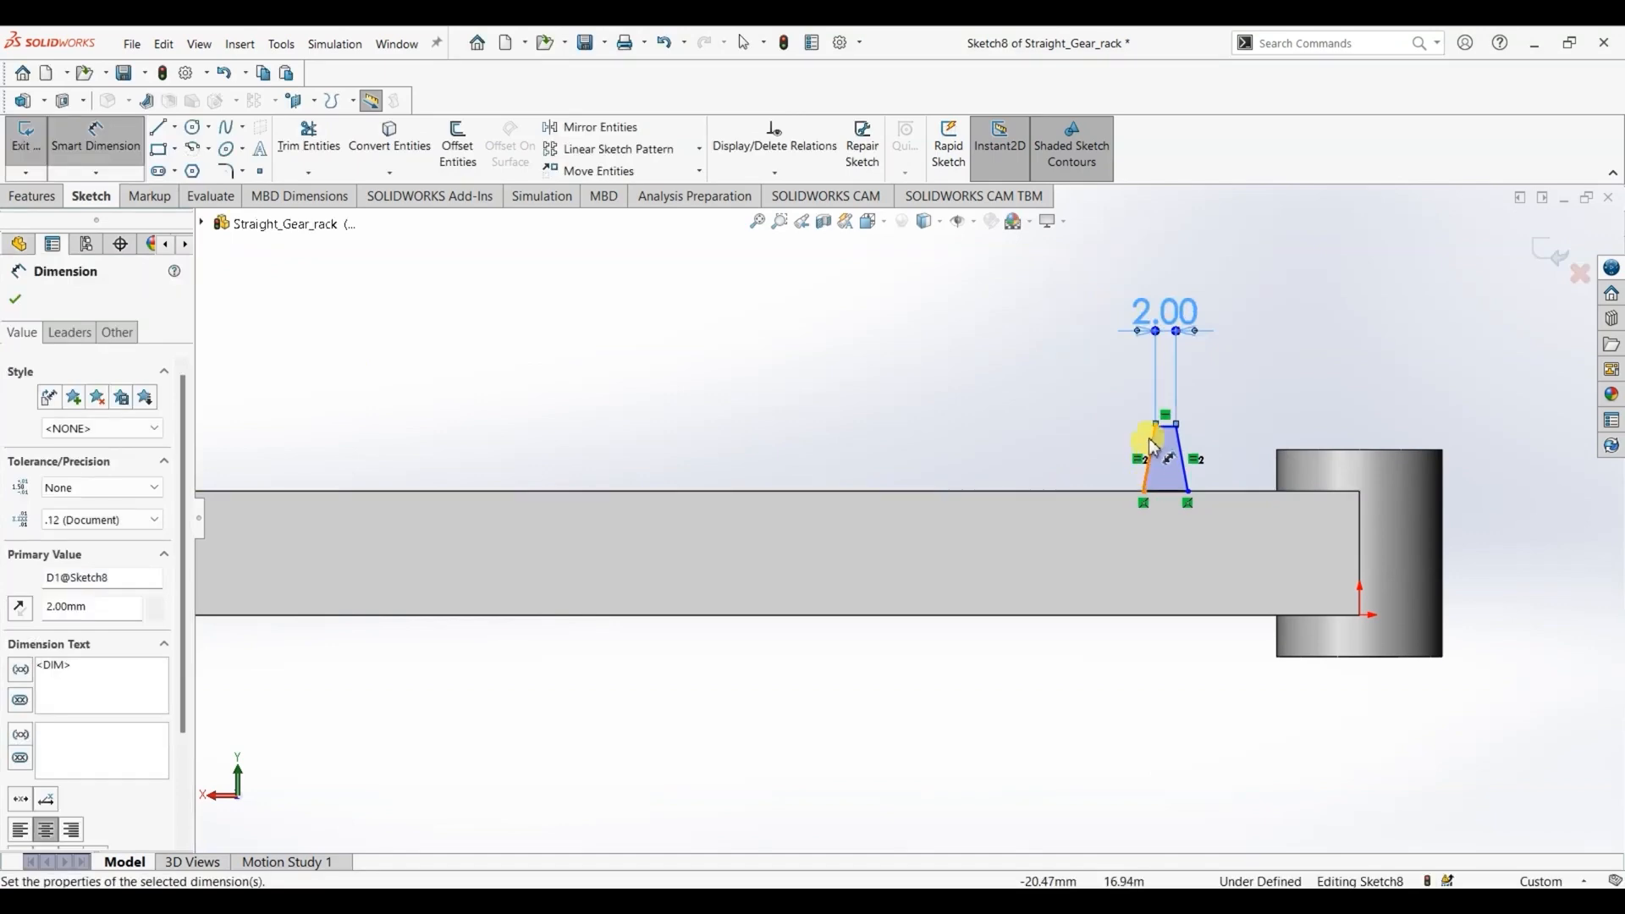
# - Check the tooth height in the drawing and set the vertical distance between the profile's top and base corners to 2.5 mm
pyautogui.hotkey('alt', 'Tab')
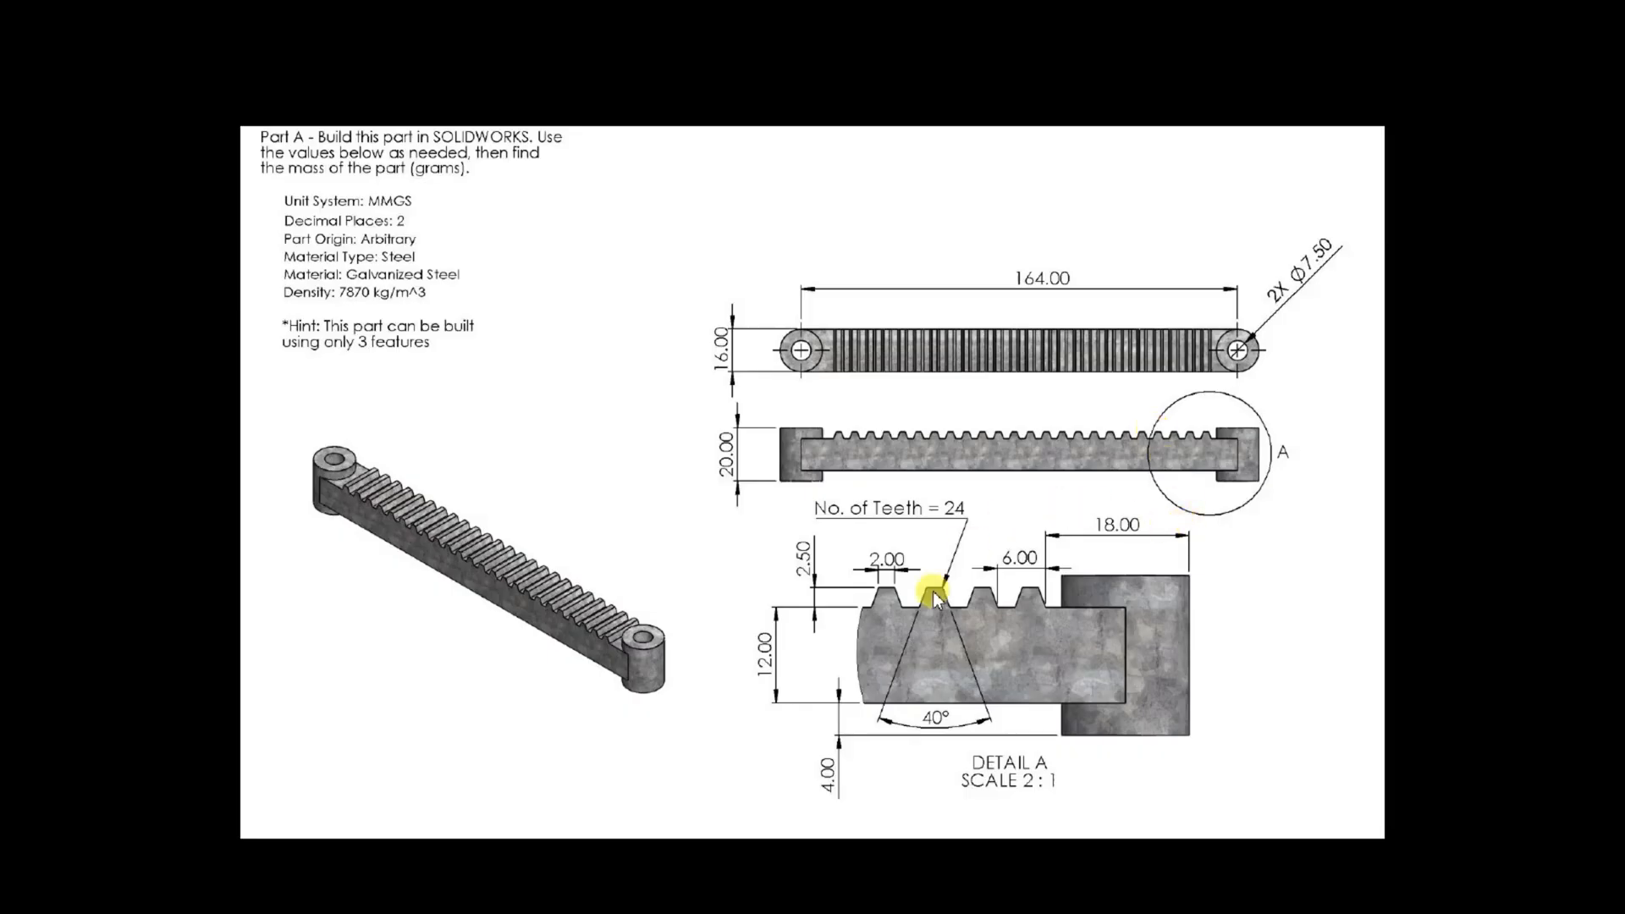
pyautogui.hotkey('alt', 'Tab')
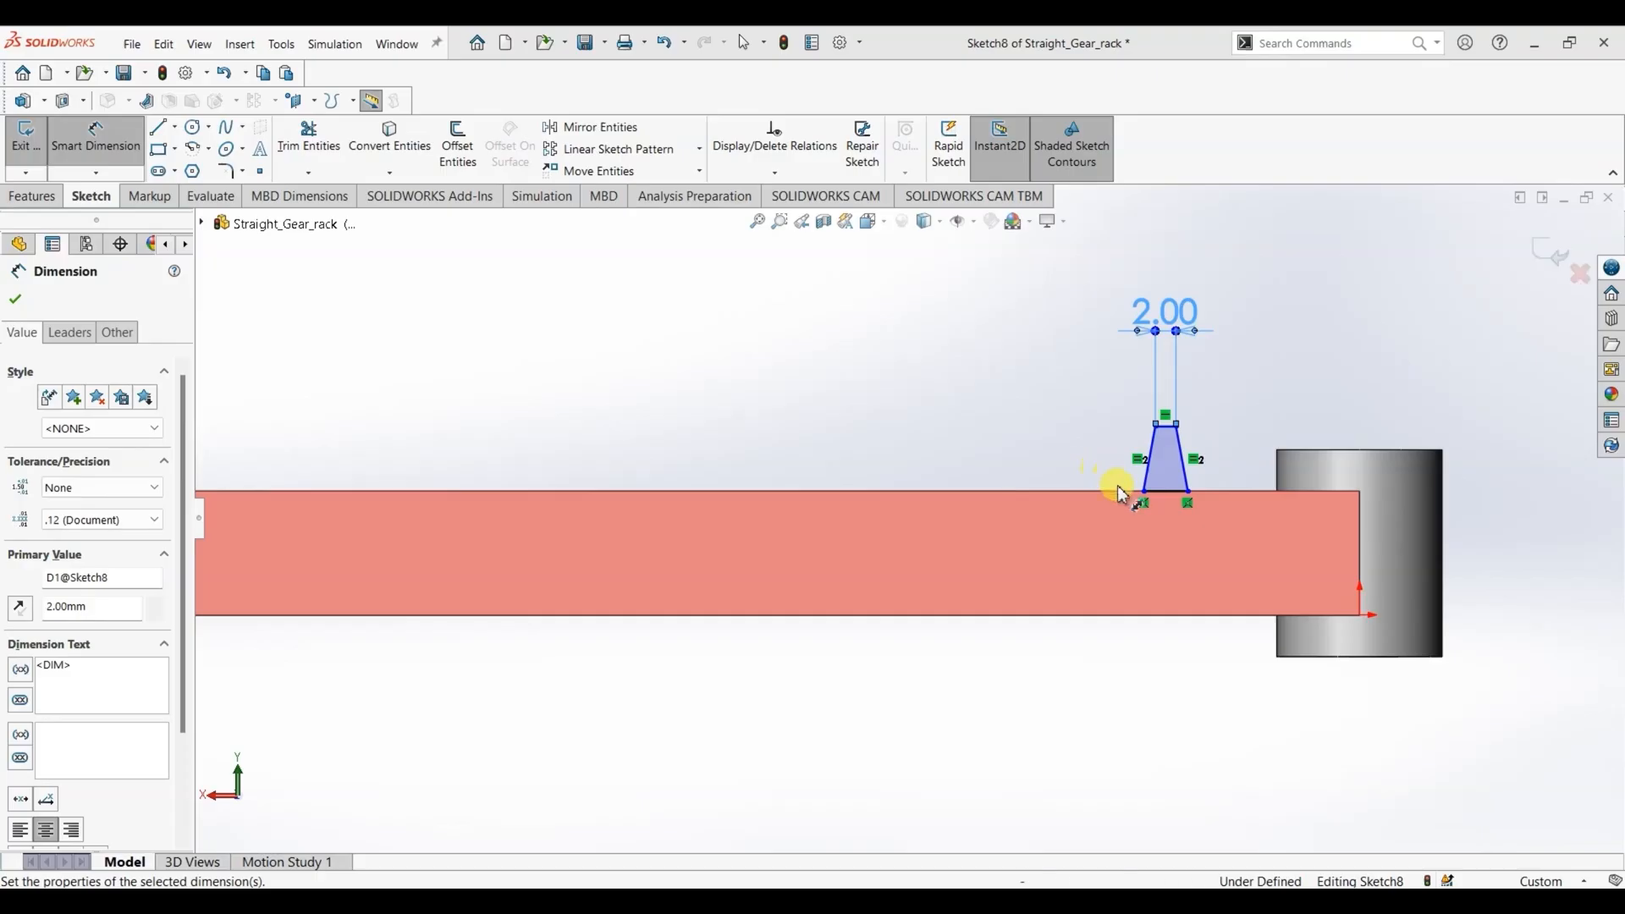
pyautogui.click(1157, 426)
pyautogui.click(1145, 489)
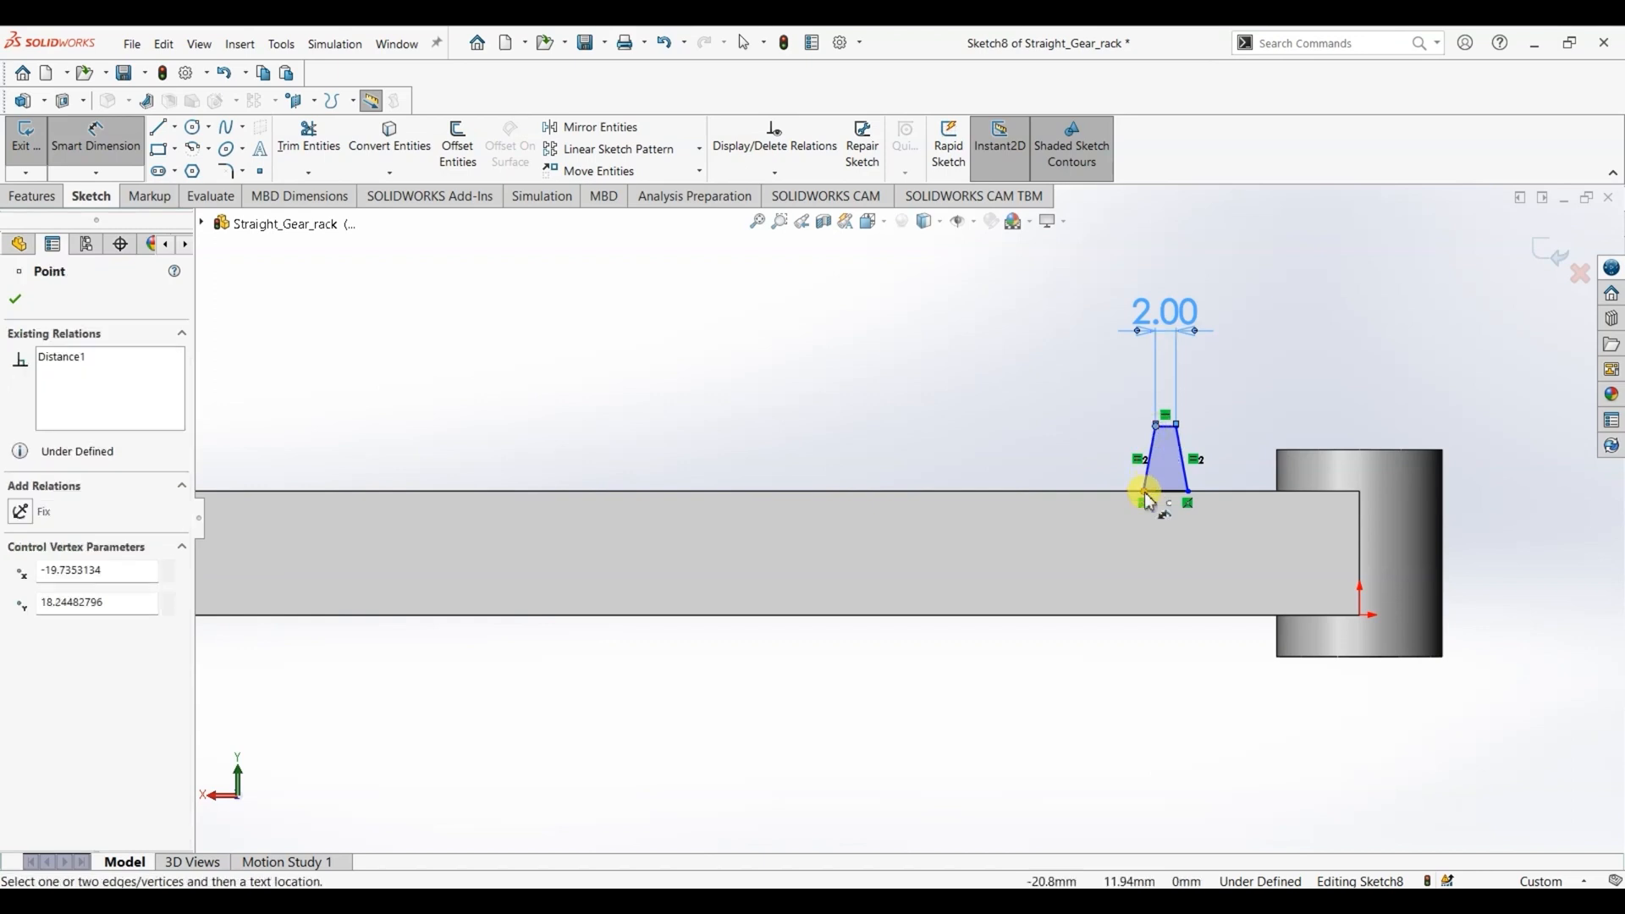
pyautogui.click(1054, 468)
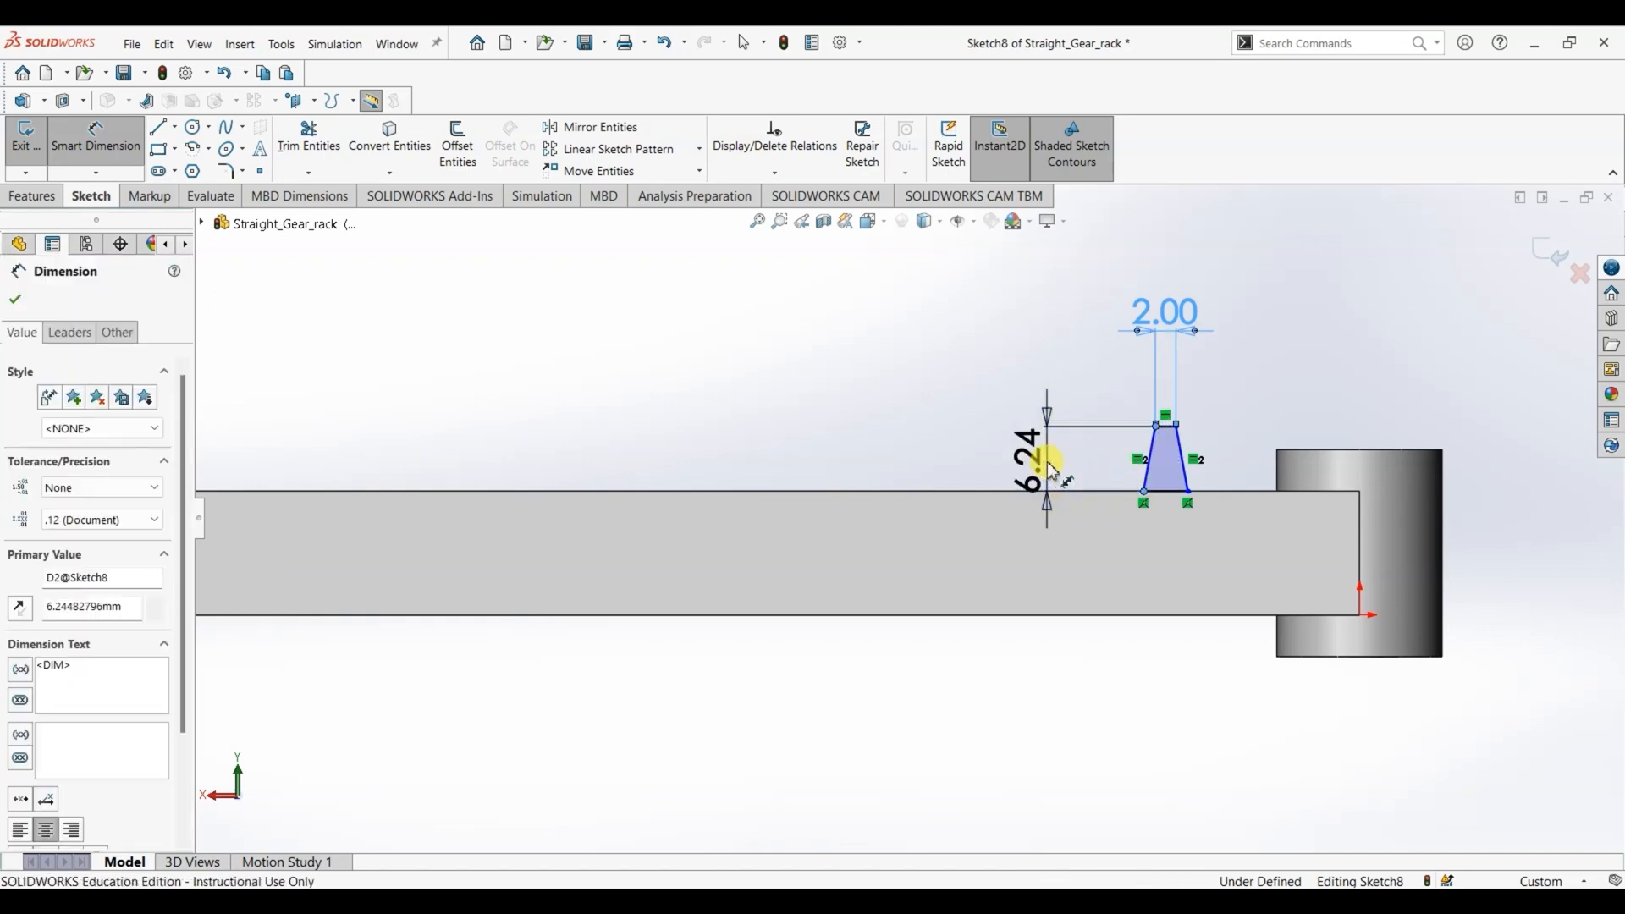
pyautogui.write('2.5')
pyautogui.press('Return')
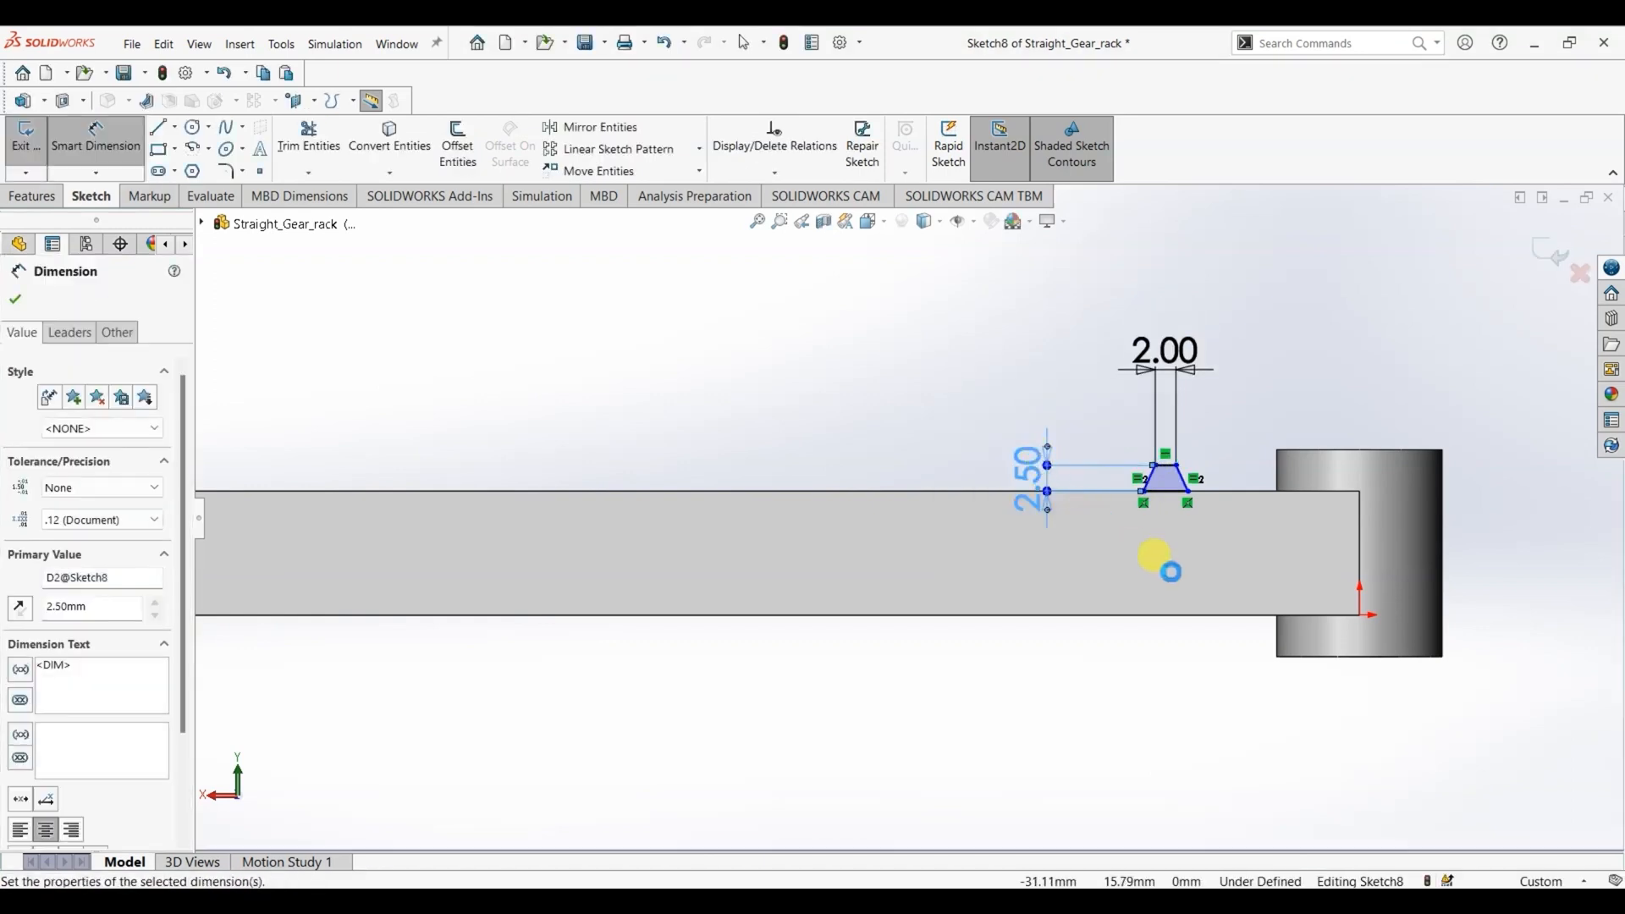
# - Check the flank angle in the drawing and set the angle between the profile's two slanted sides to 40 degrees
pyautogui.hotkey('alt', 'Tab')
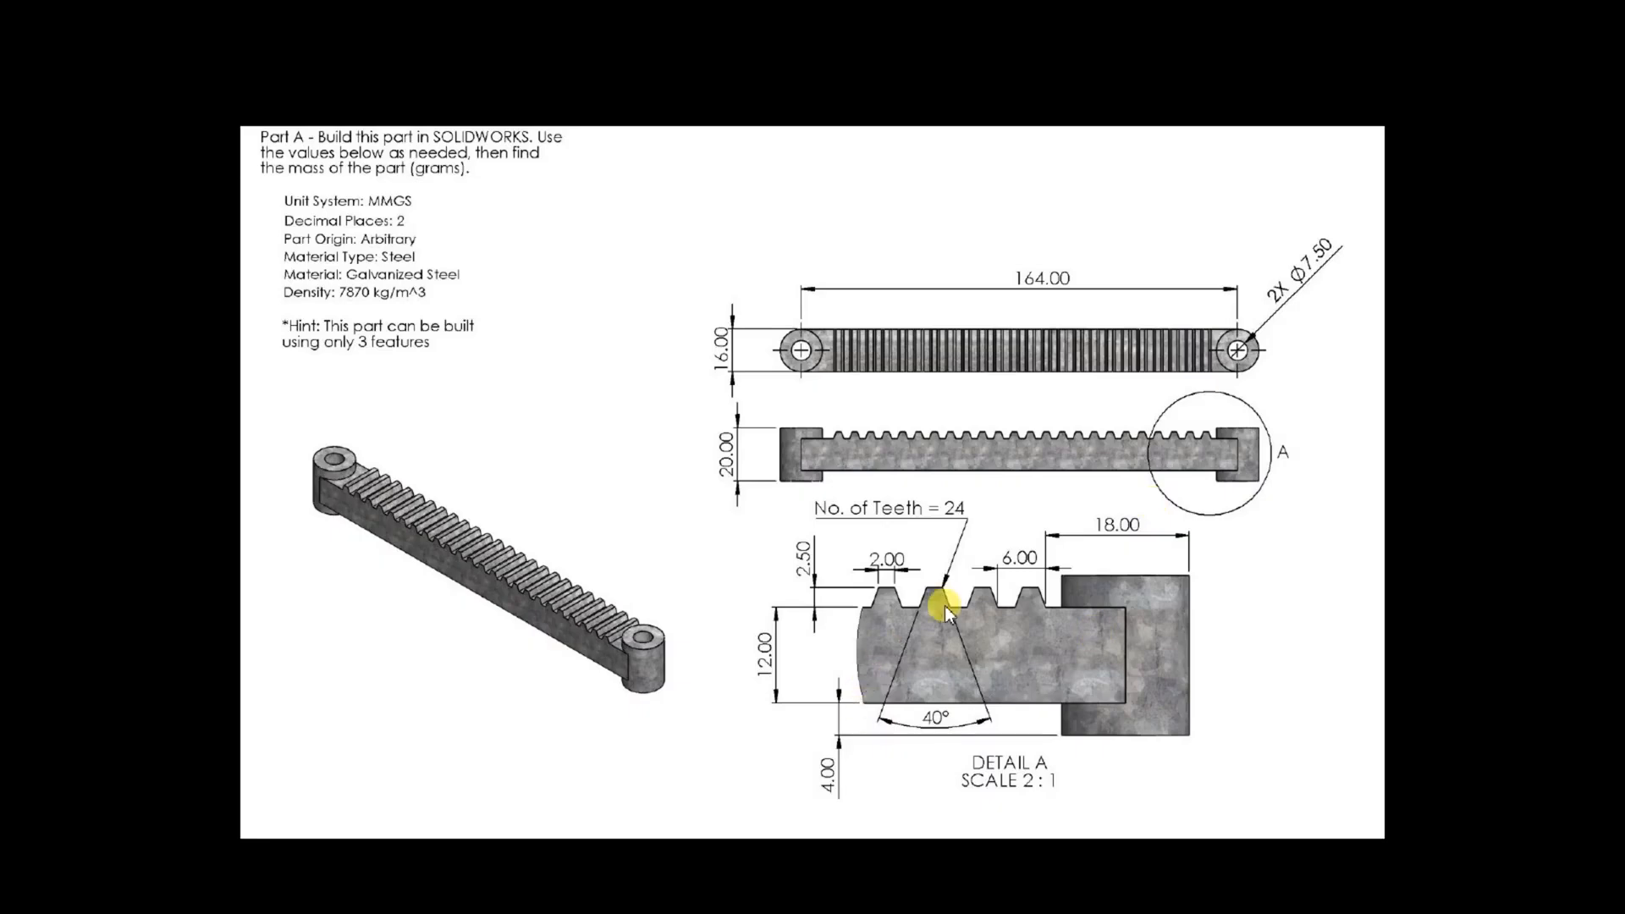
pyautogui.hotkey('alt', 'Tab')
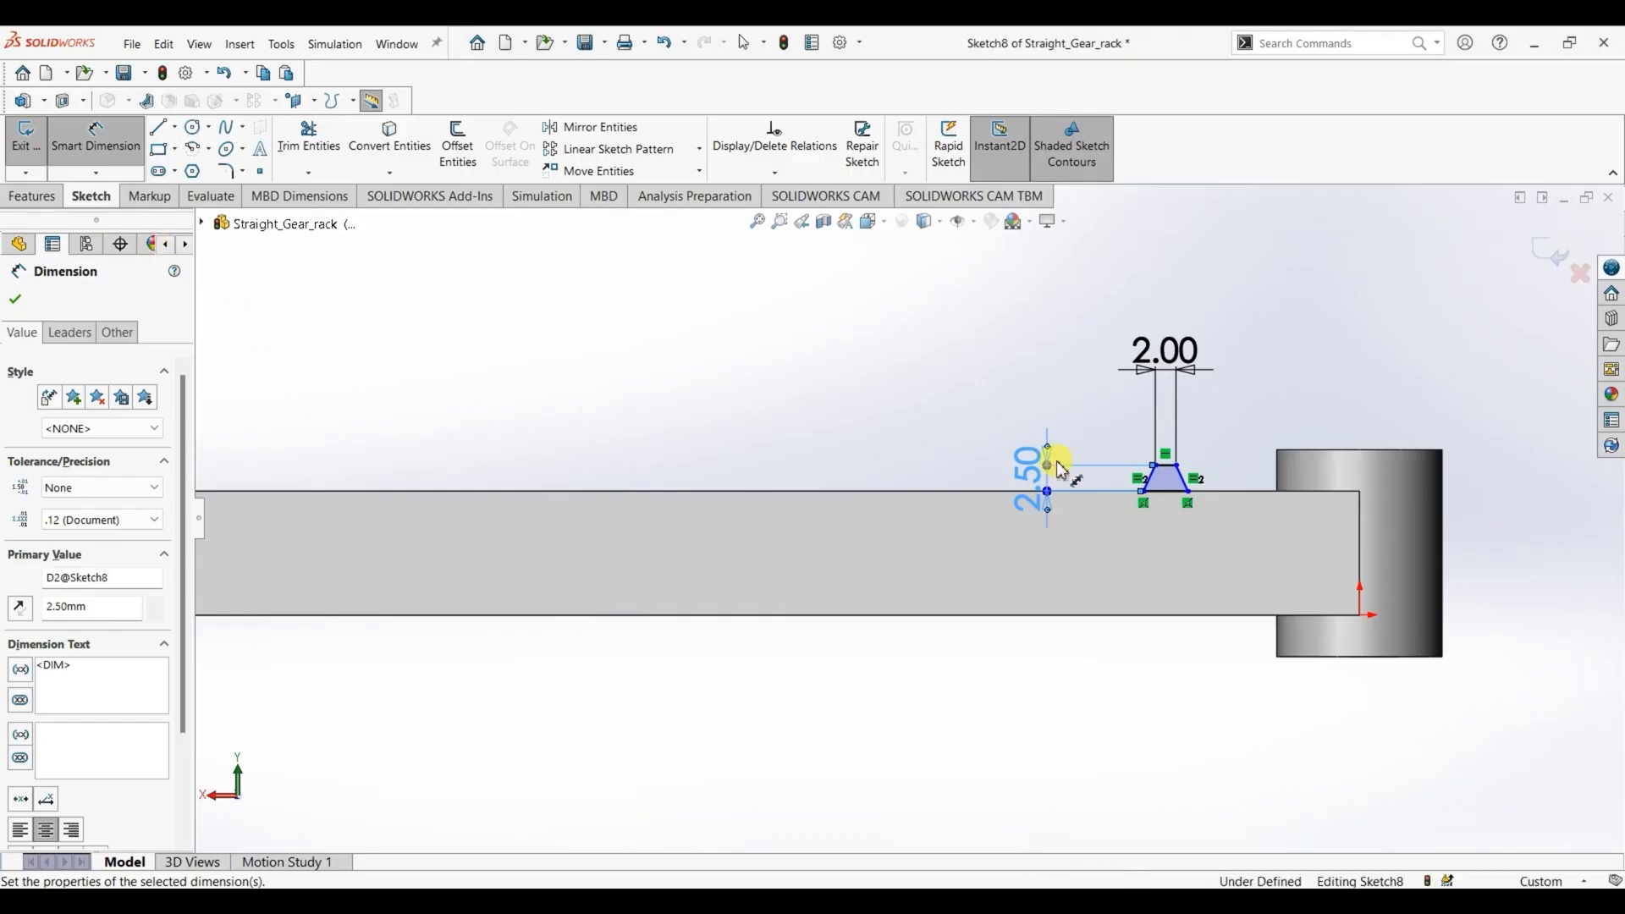
pyautogui.click(1183, 479)
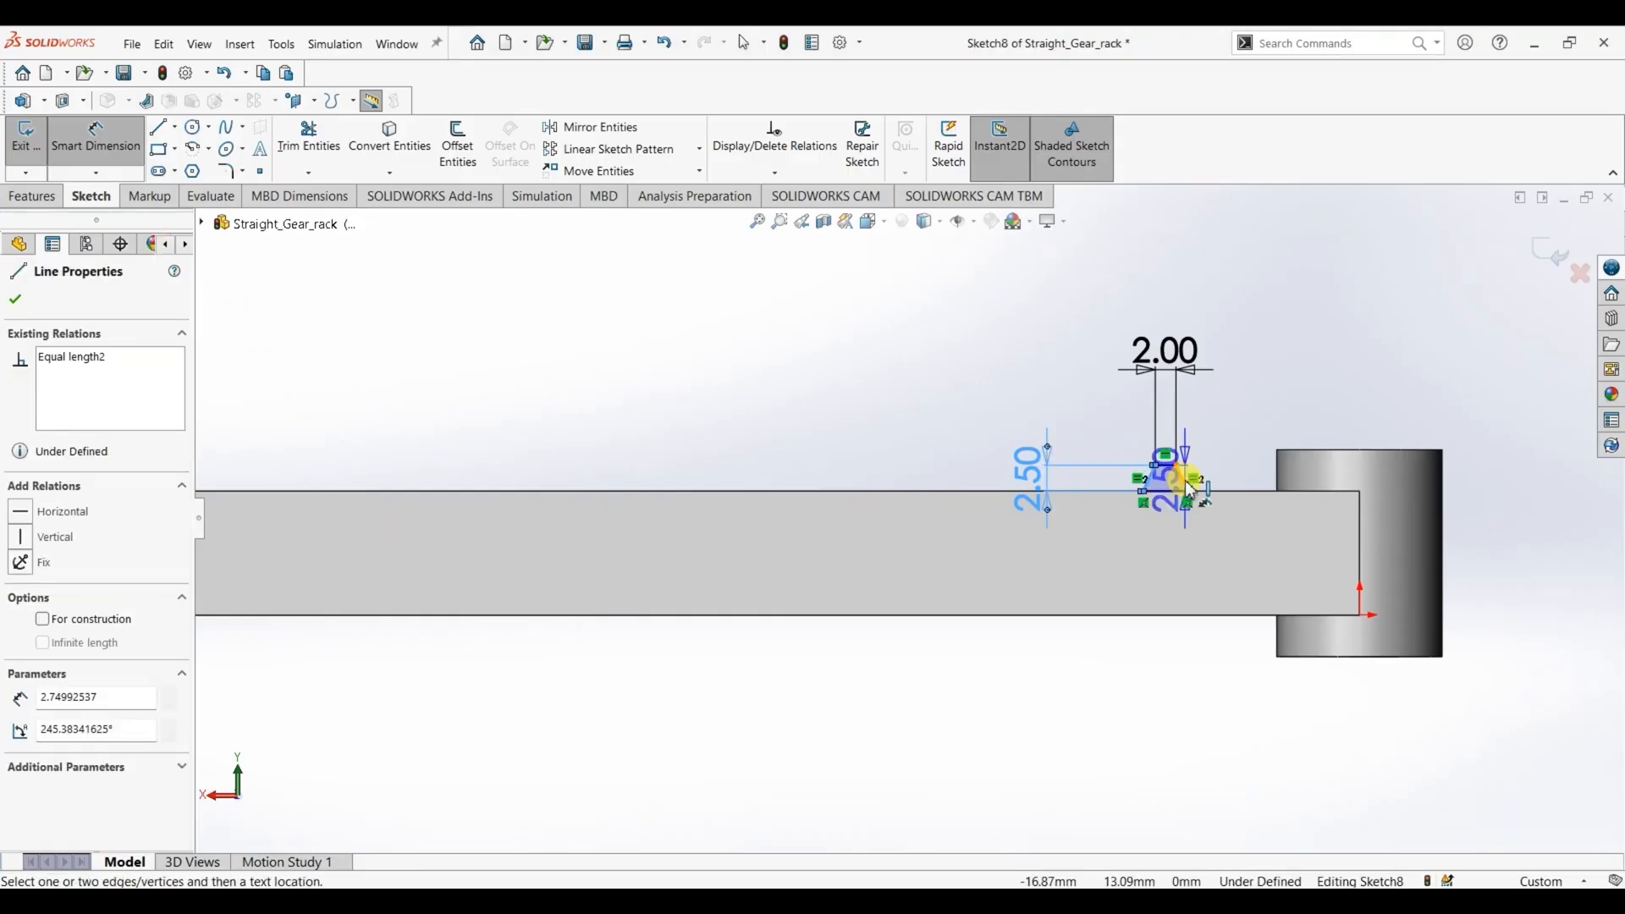
pyautogui.click(1187, 496)
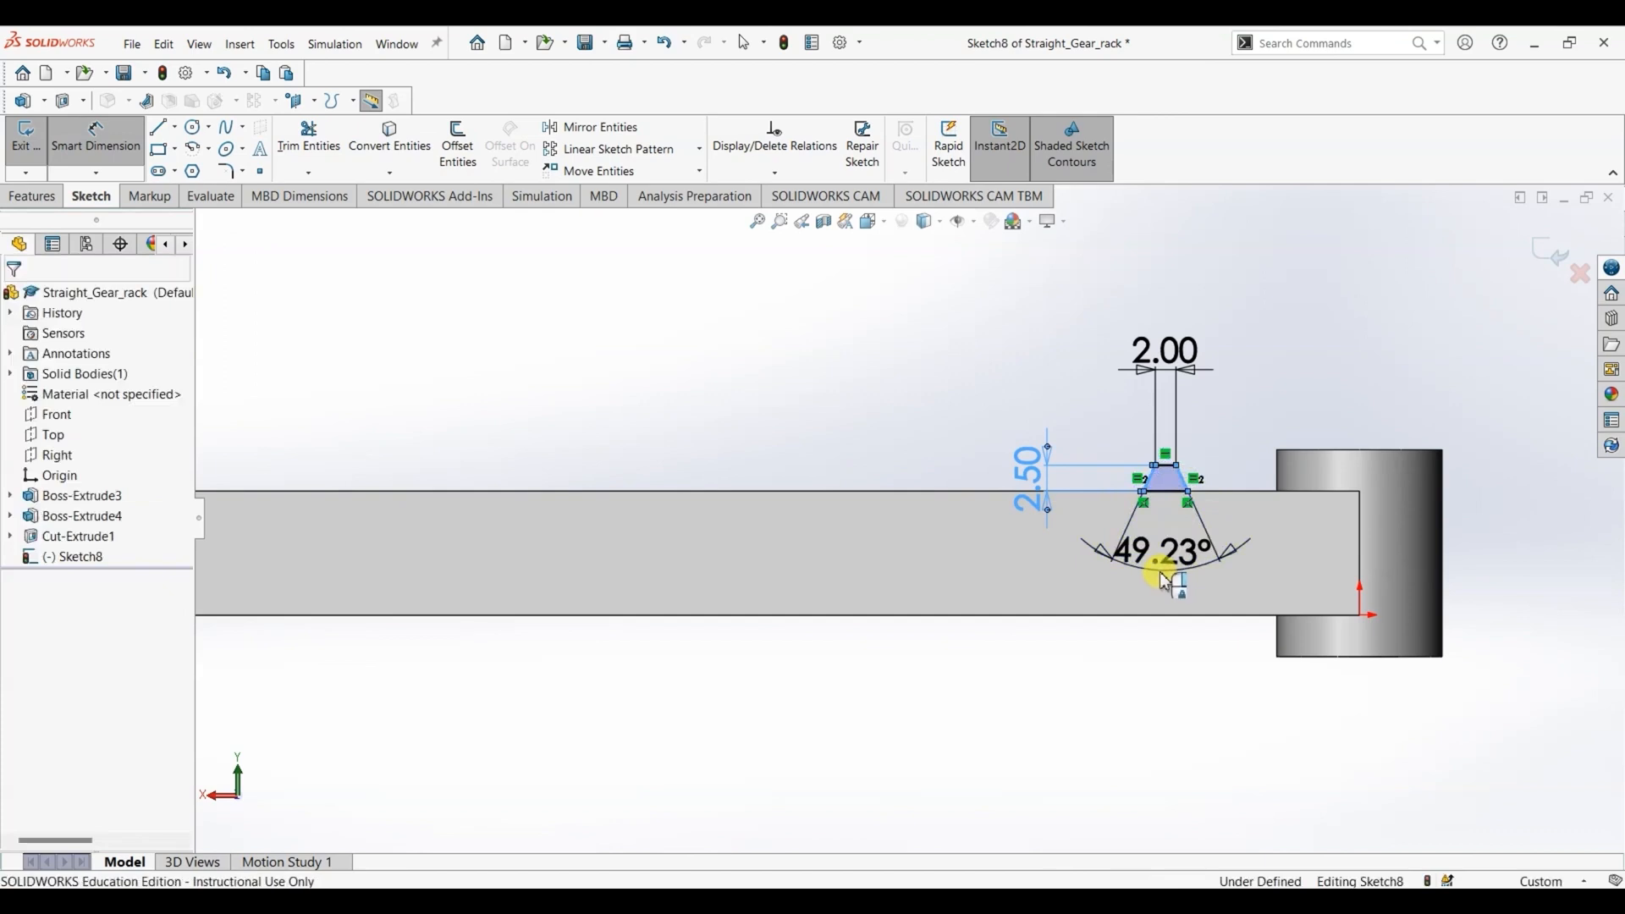
pyautogui.click(1167, 577)
pyautogui.write('40')
pyautogui.press('Return')
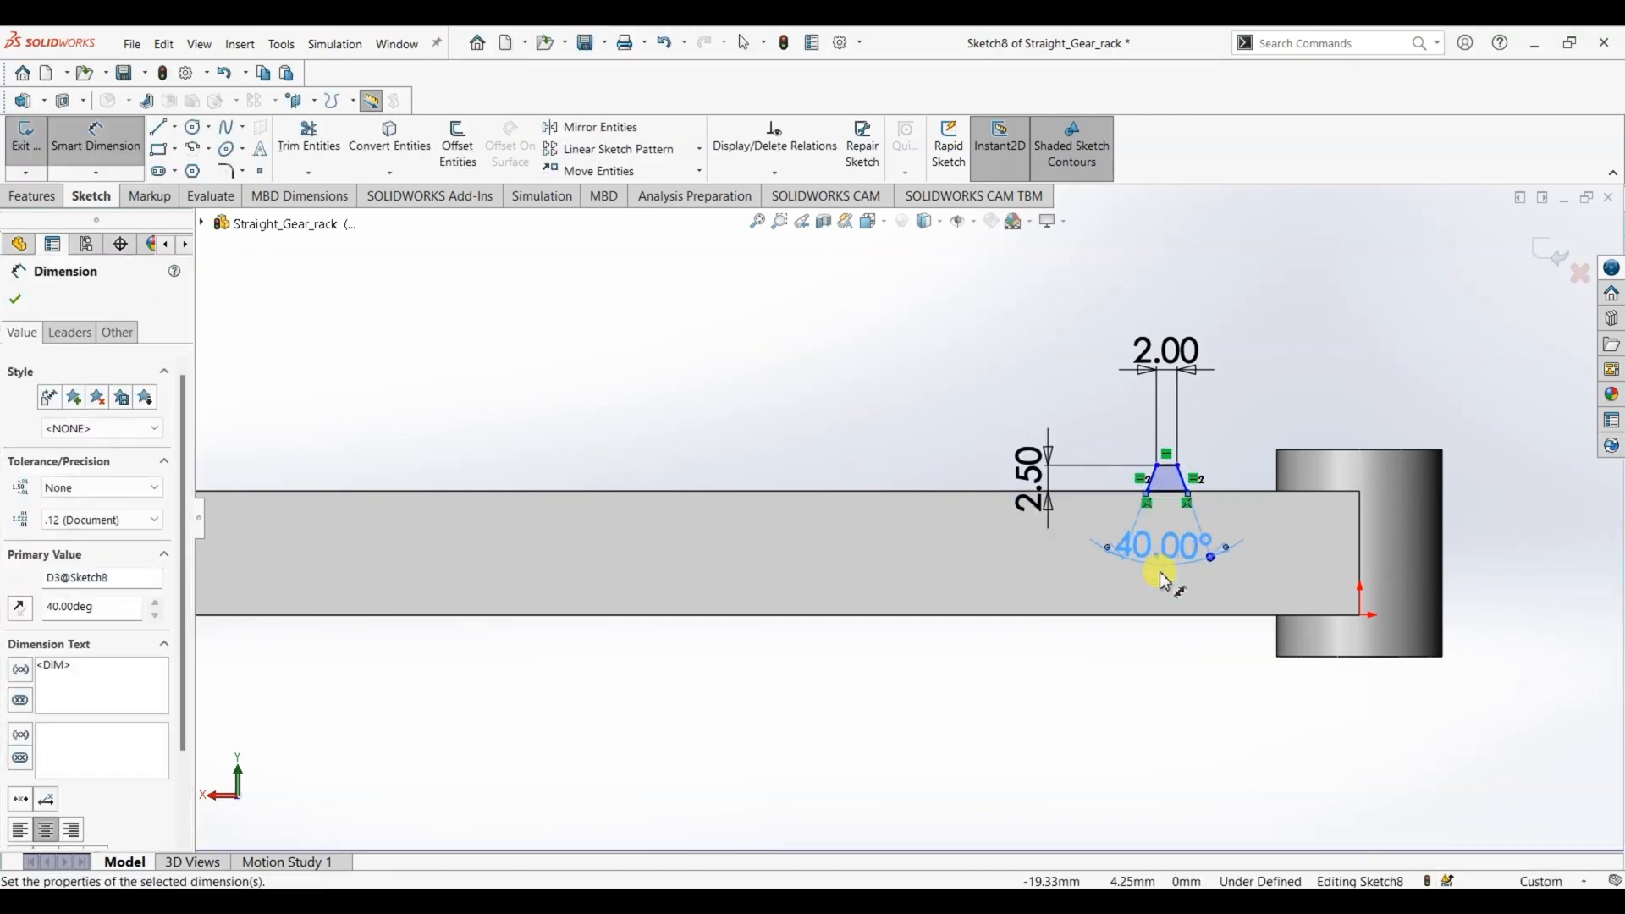
# - Check the tooth position in the drawing and set the distance from the profile's nearer base corner to the end boss's outer edge to 18 mm
pyautogui.hotkey('alt', 'Tab')
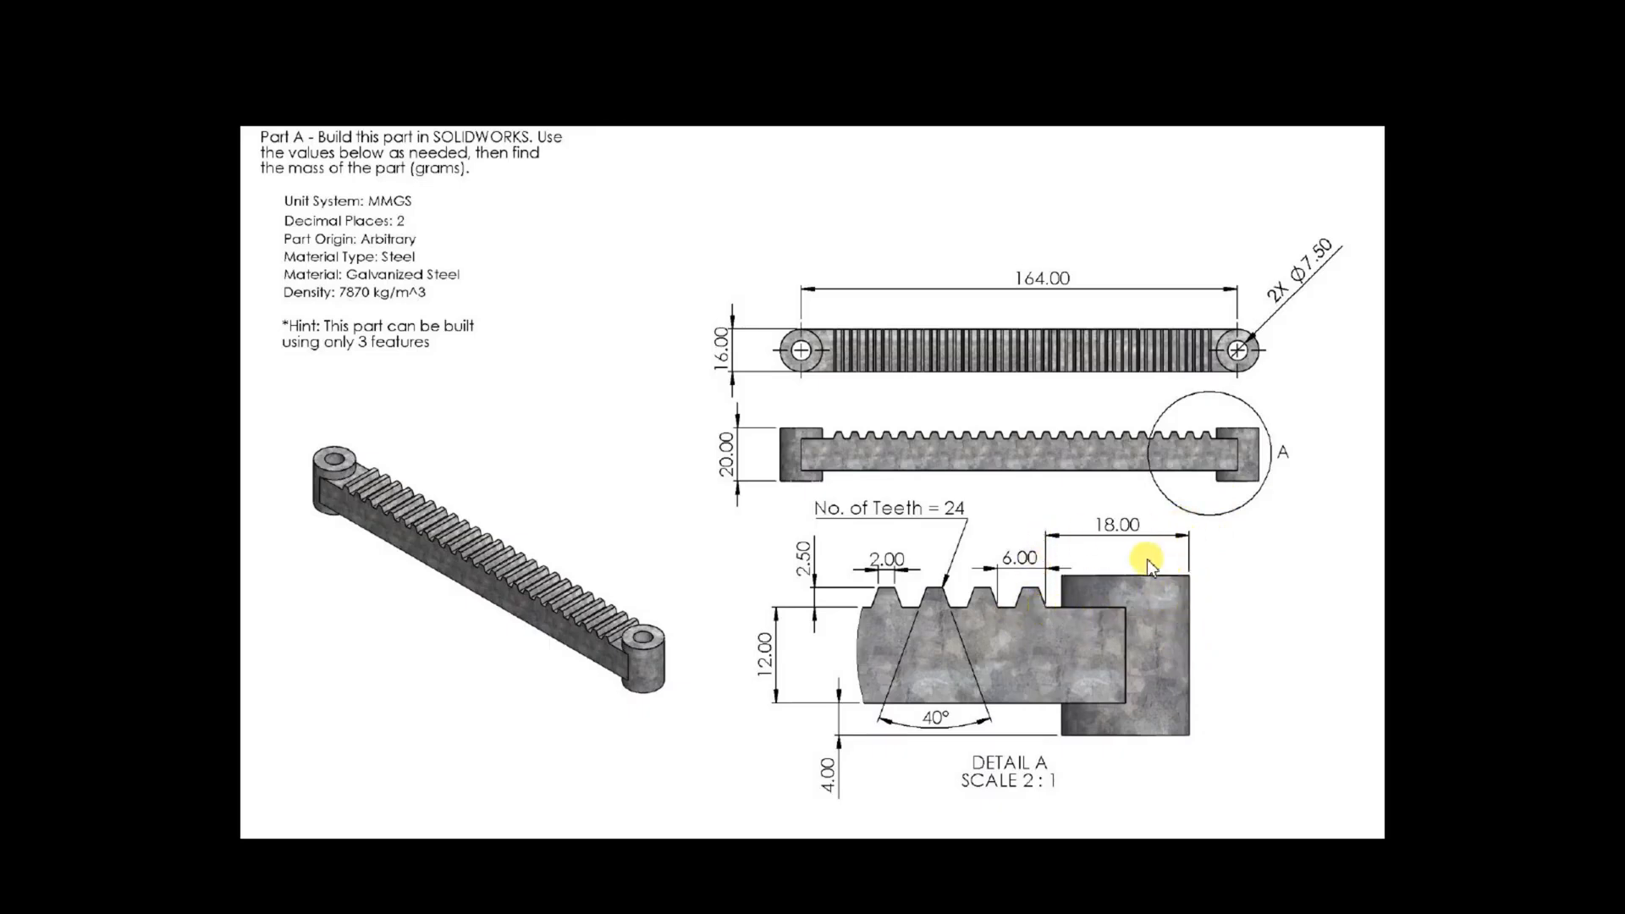
pyautogui.hotkey('alt', 'Tab')
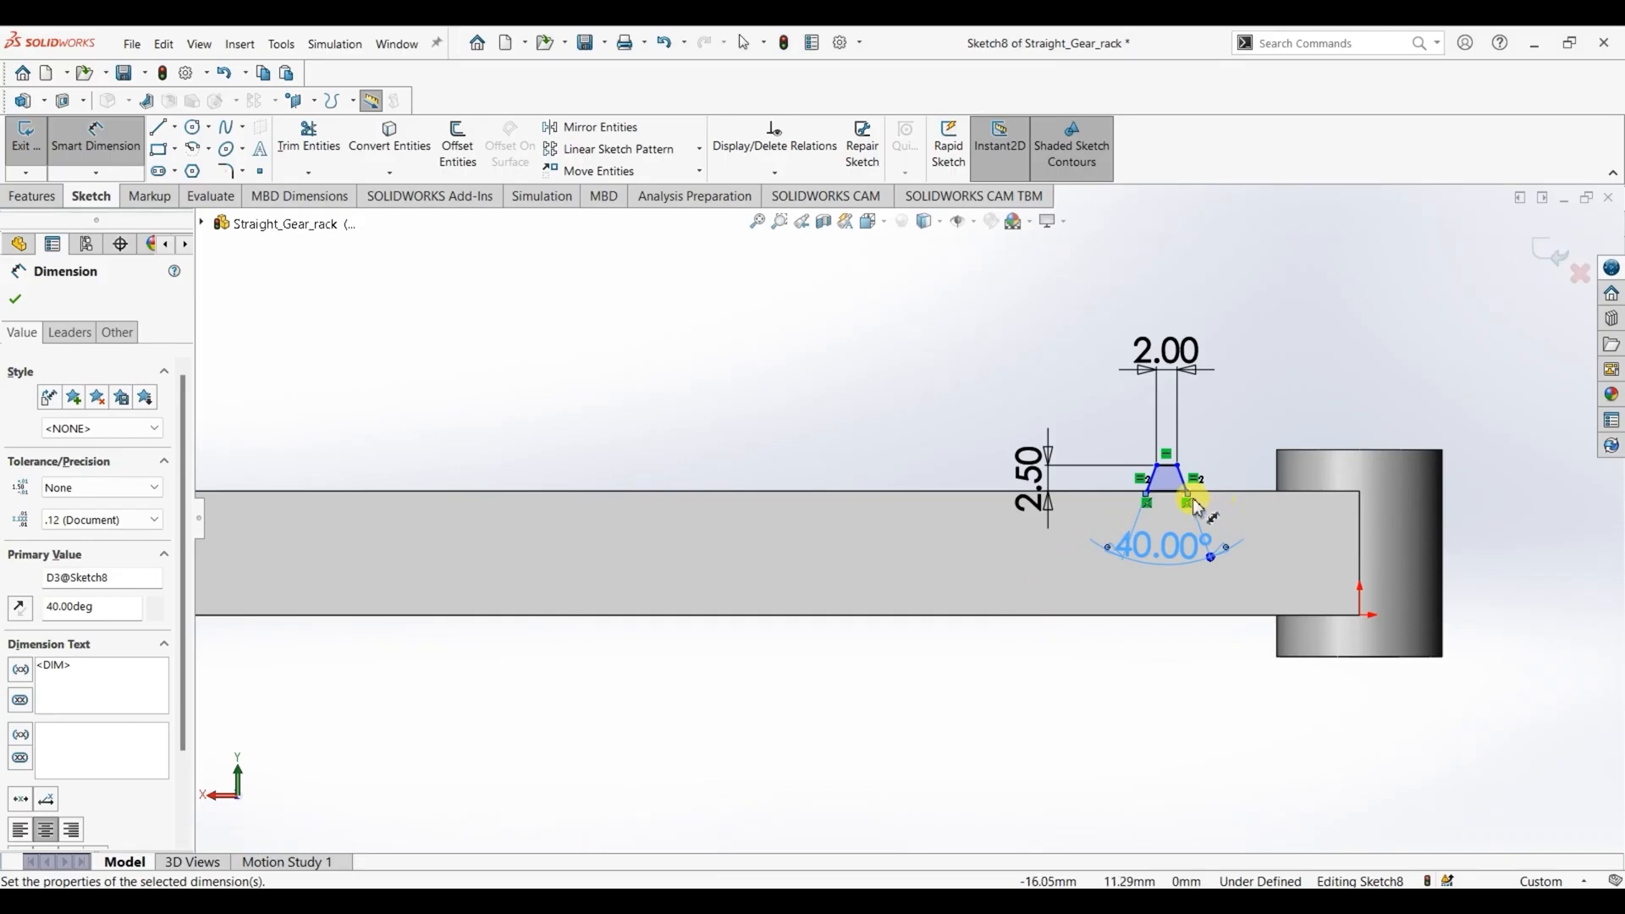
pyautogui.scroll(-4, 1185, 506)
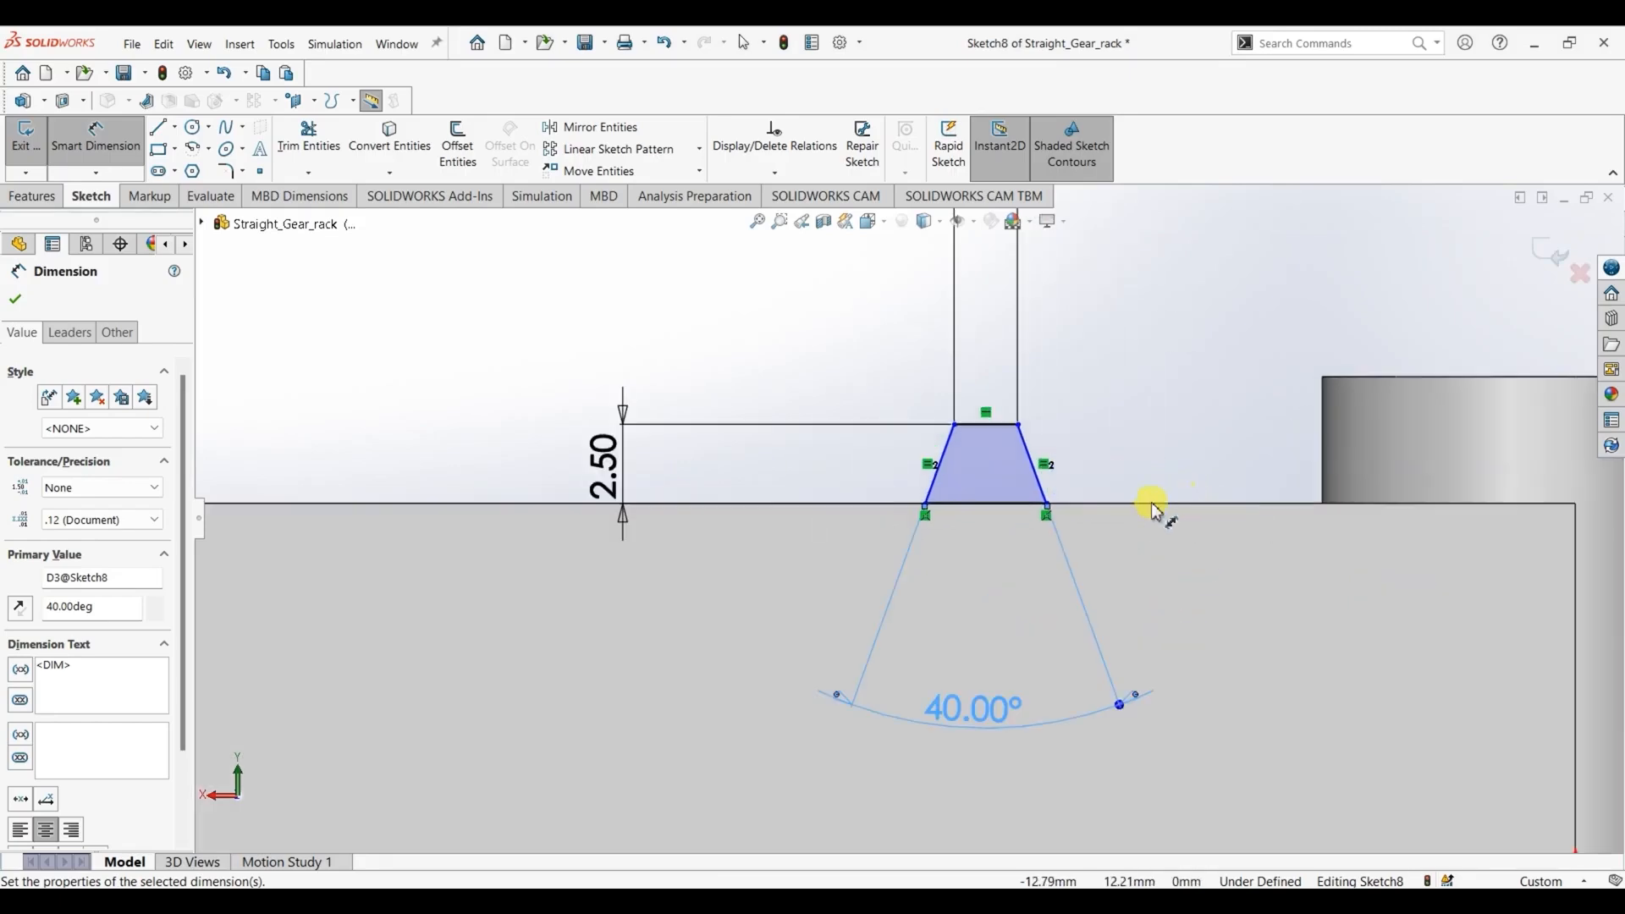
pyautogui.click(1048, 512)
pyautogui.scroll(4, 1101, 525)
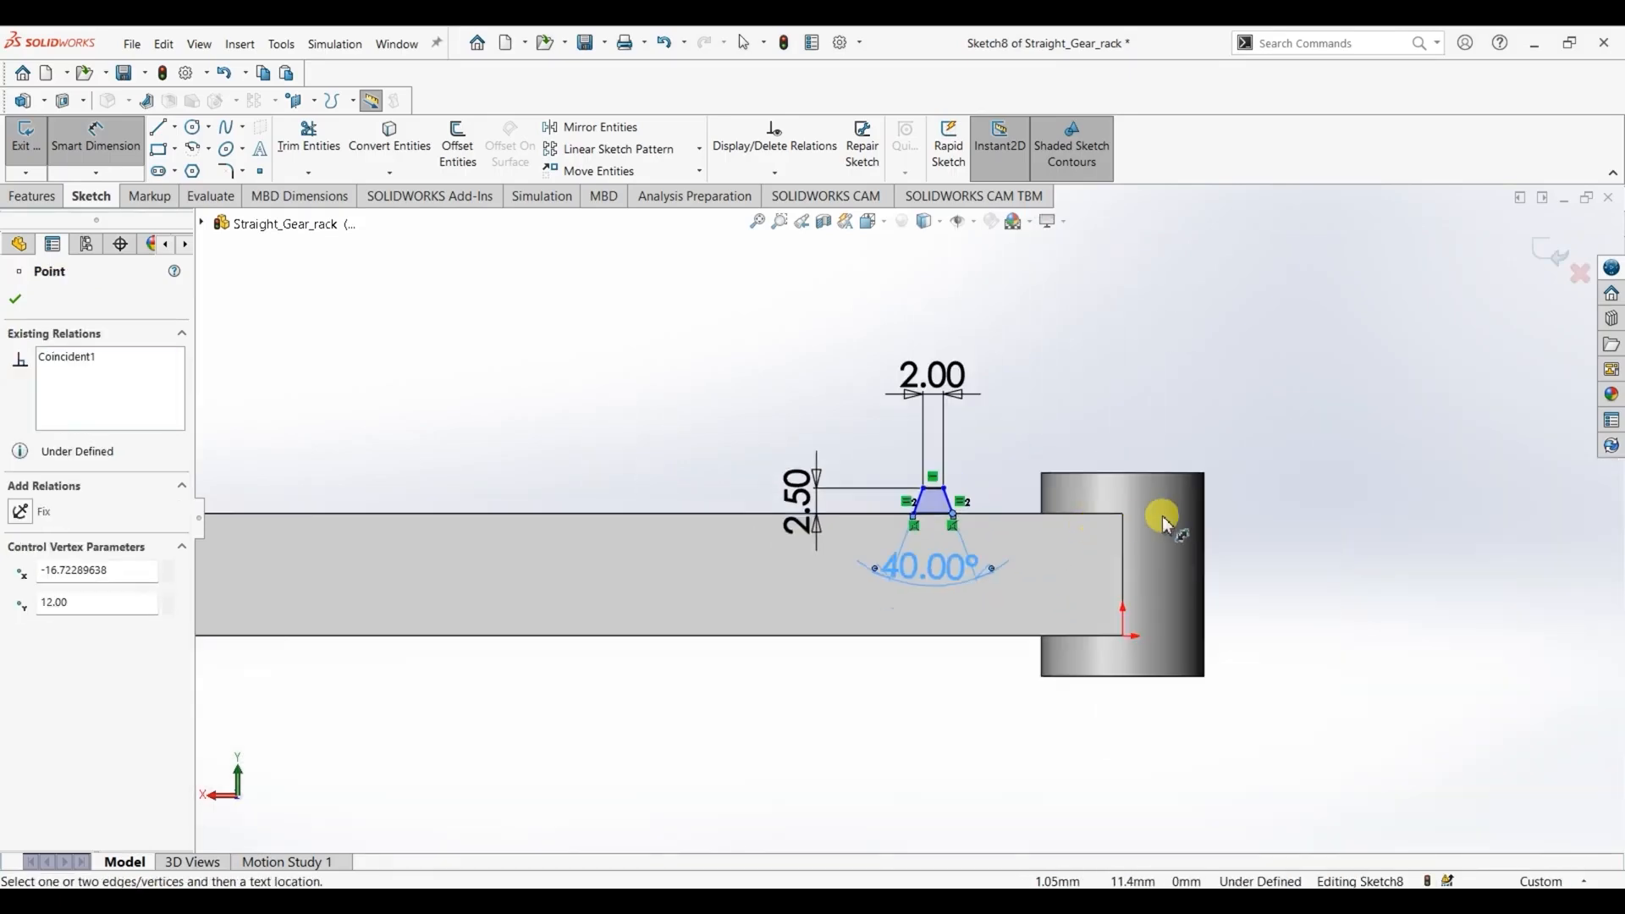
pyautogui.click(1209, 525)
pyautogui.click(1114, 419)
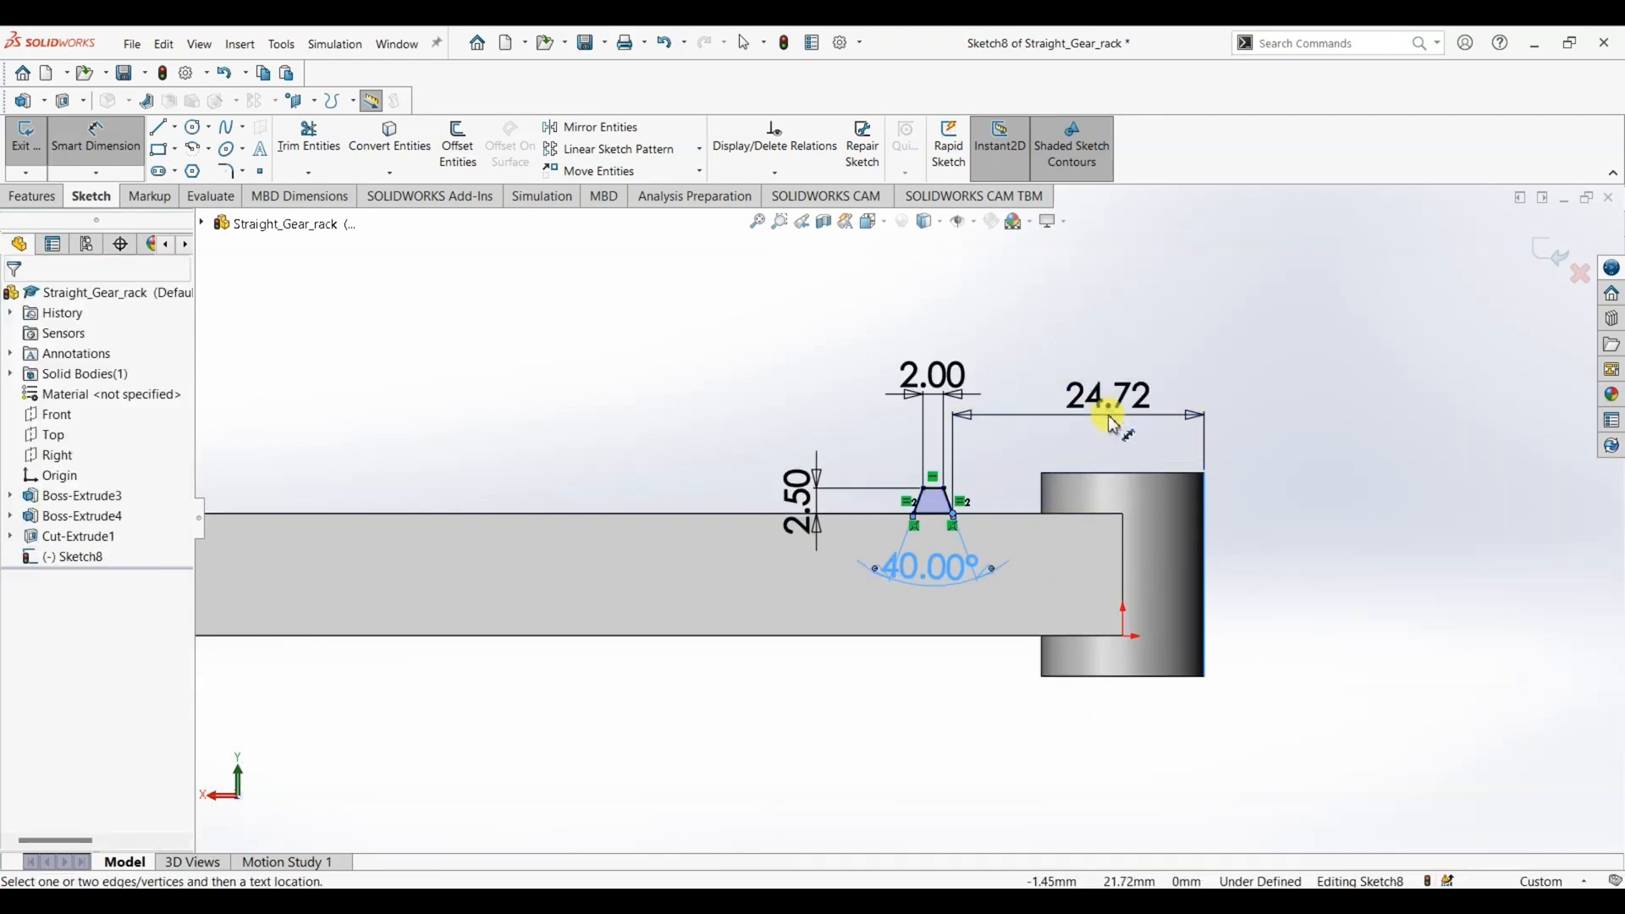
pyautogui.write('18')
pyautogui.press('Return')
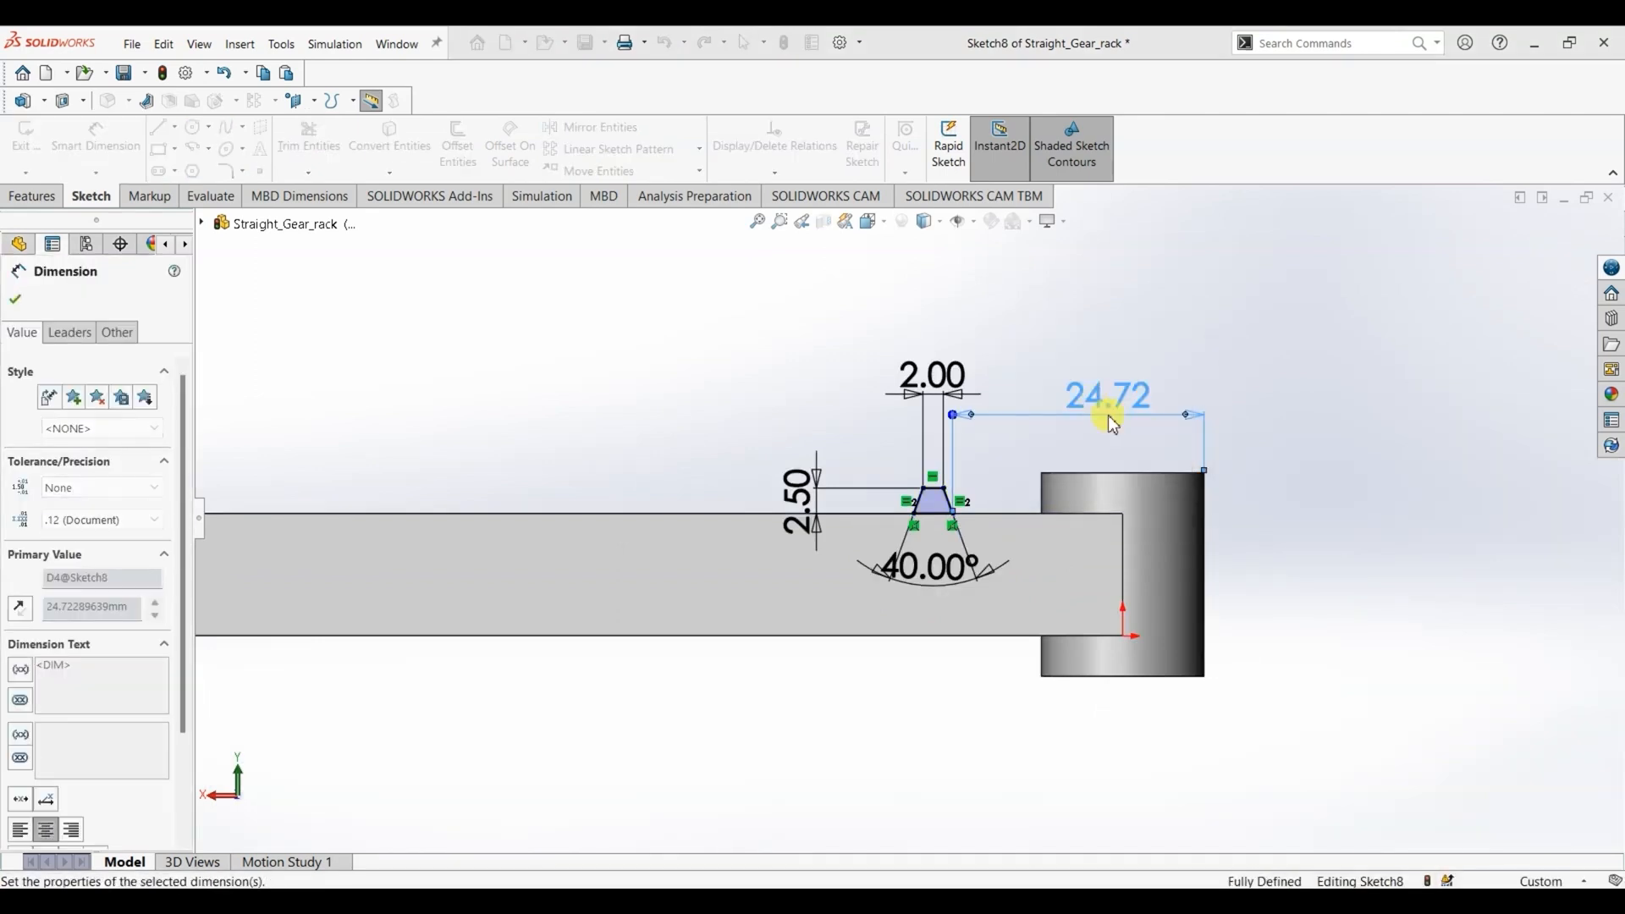
pyautogui.click(17, 300)
# - Extrude the tooth profile 16 mm as a blind boss in the reversed direction, across the bar's width
pyautogui.click(38, 200)
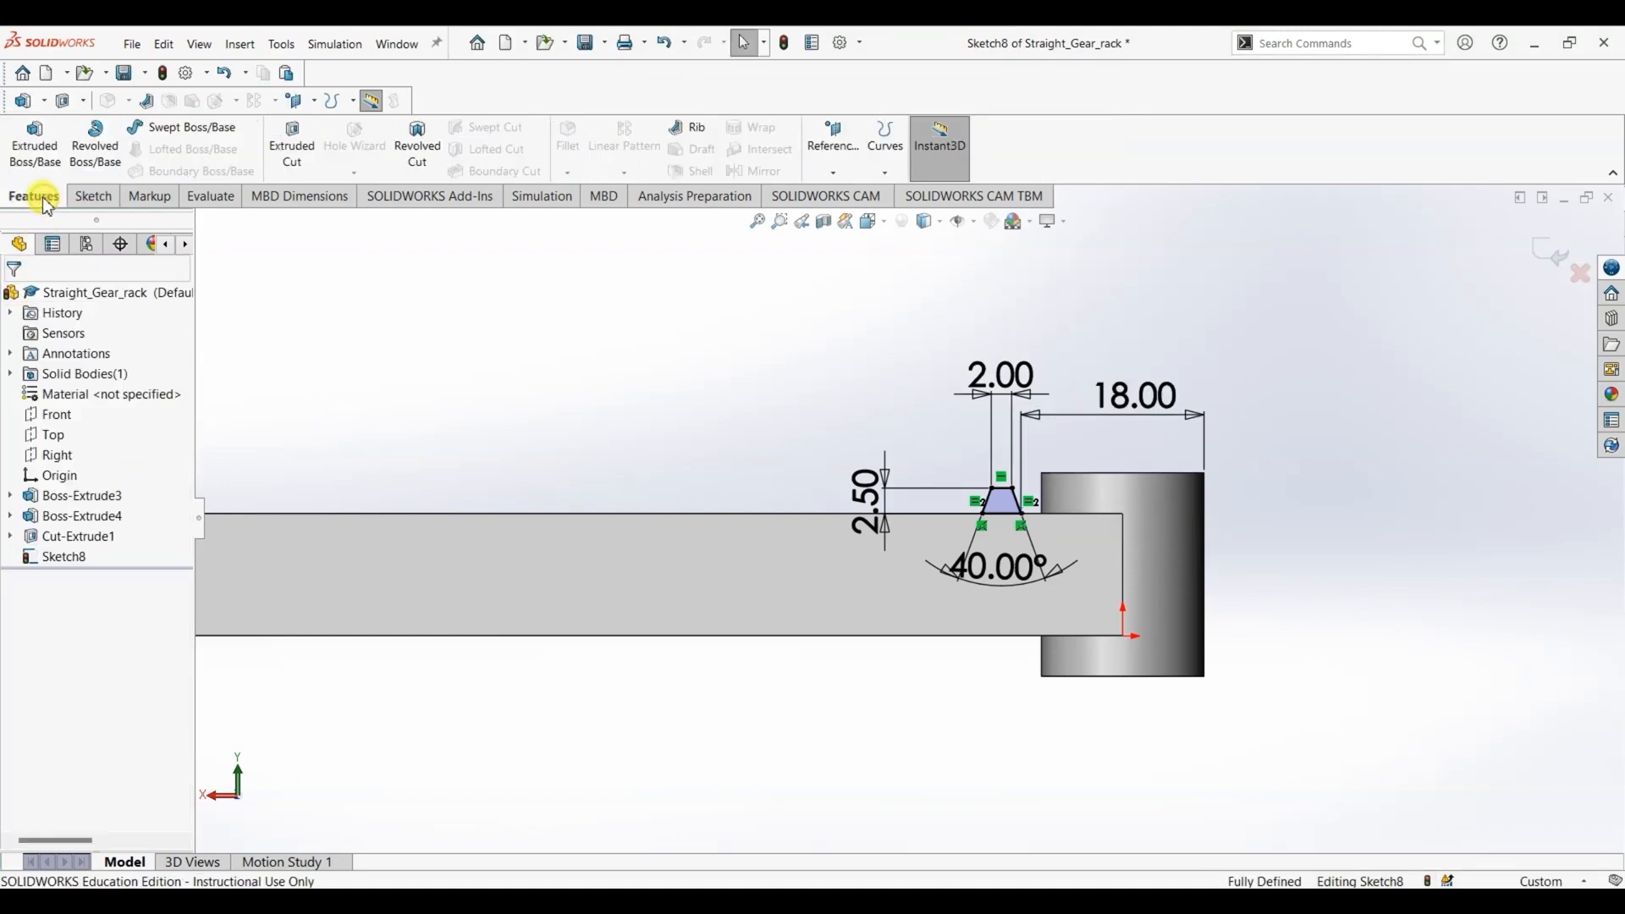
pyautogui.click(35, 143)
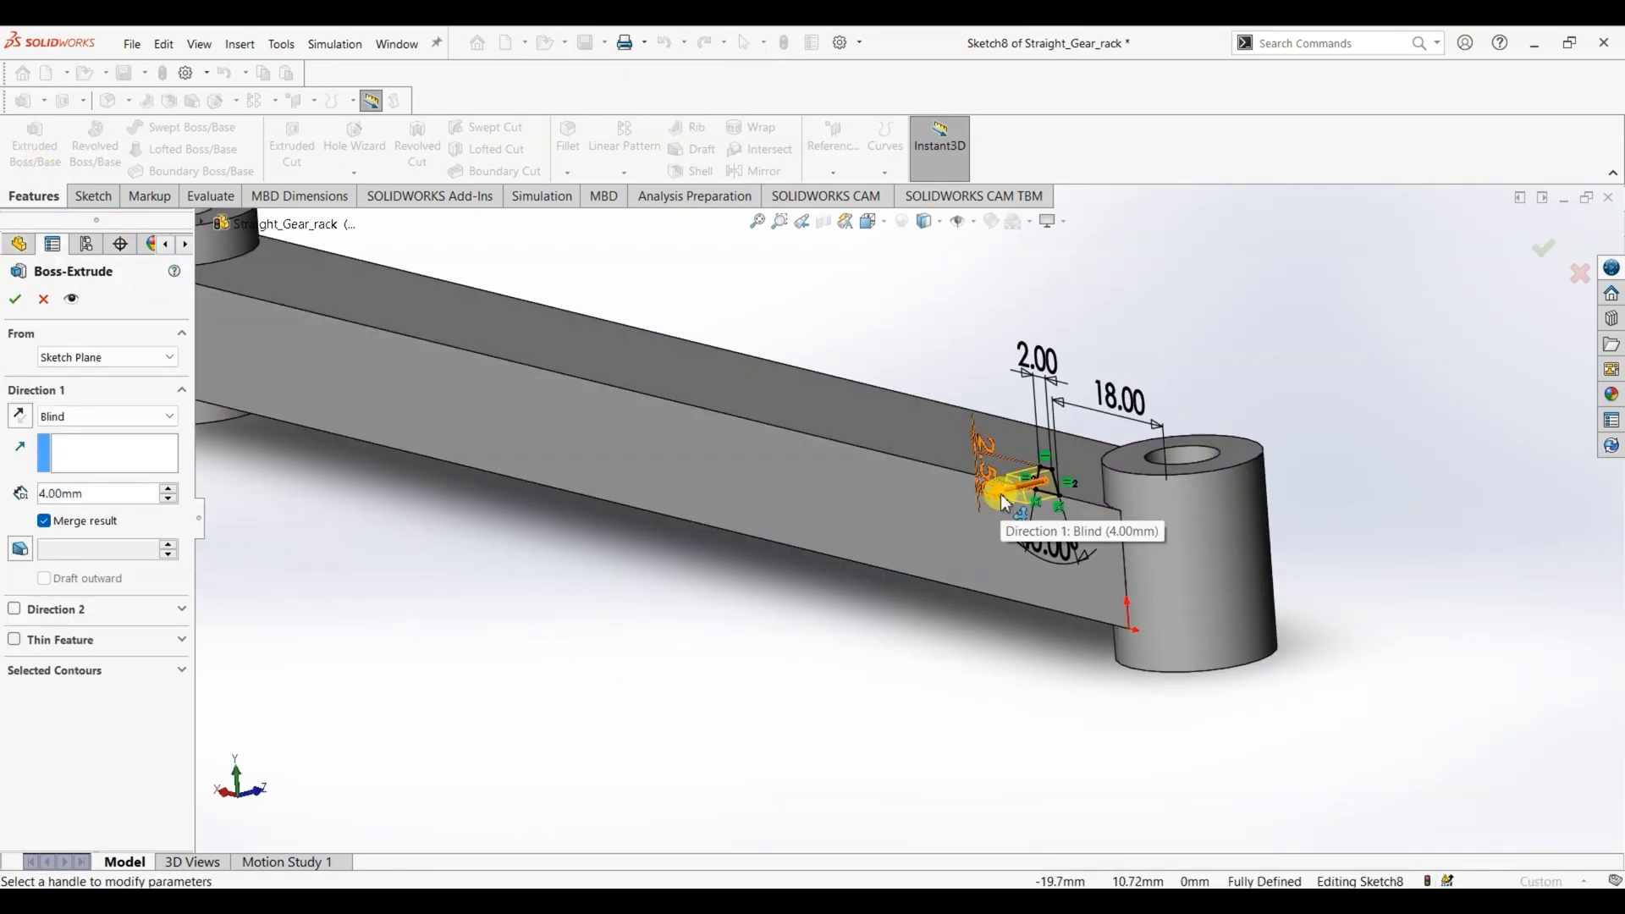
pyautogui.click(20, 416)
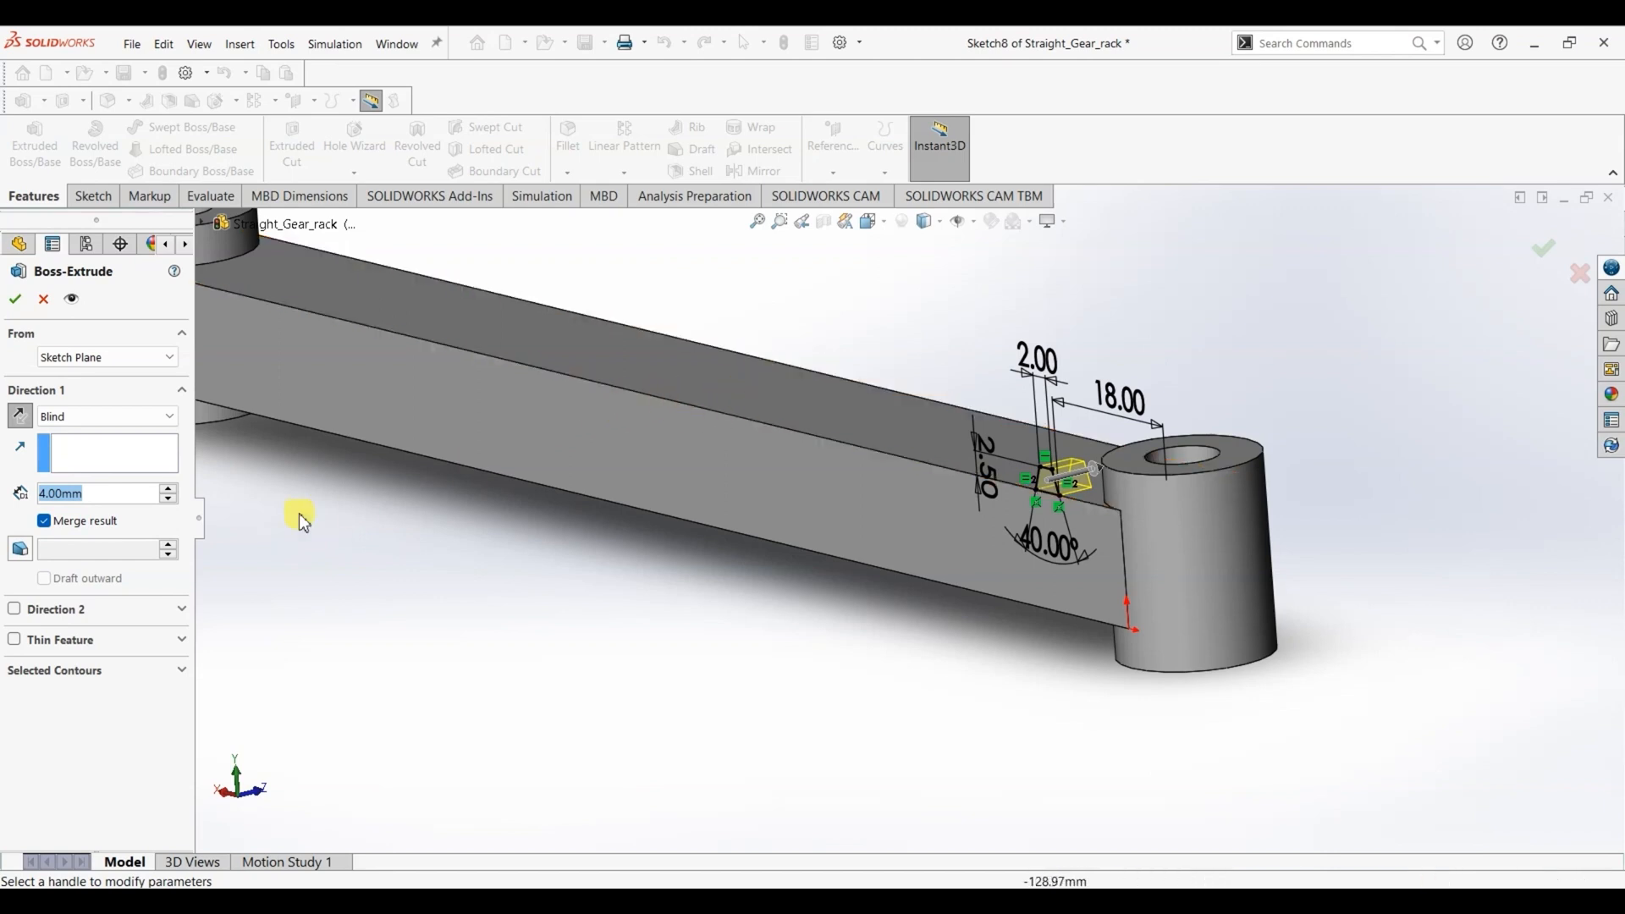
pyautogui.write('16')
pyautogui.press('Return')
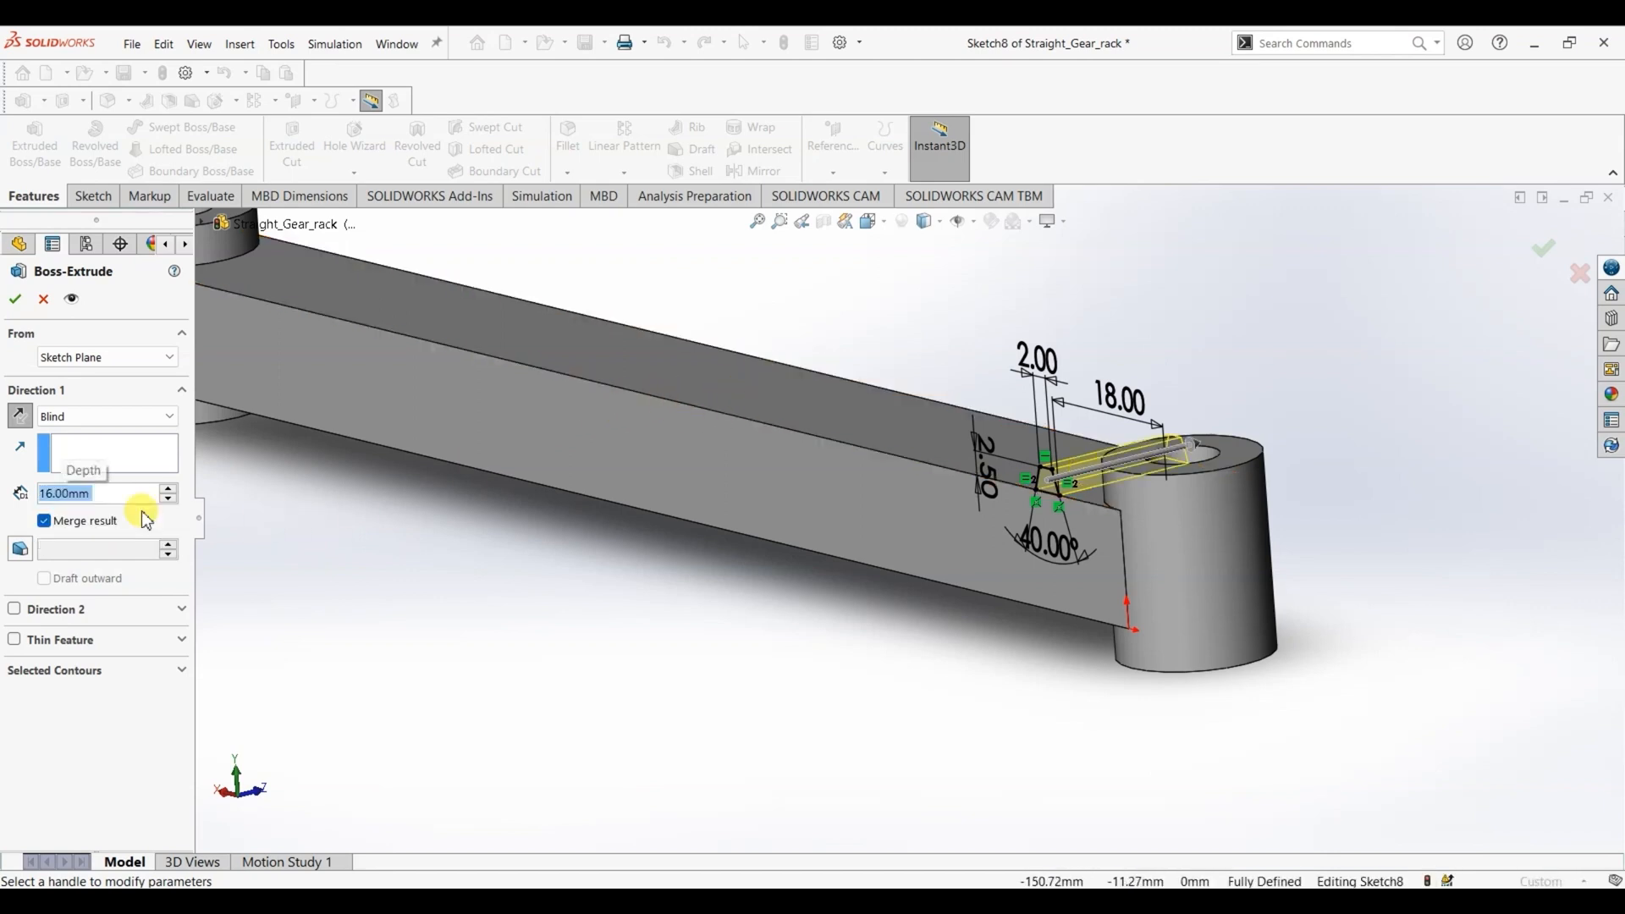
pyautogui.click(15, 300)
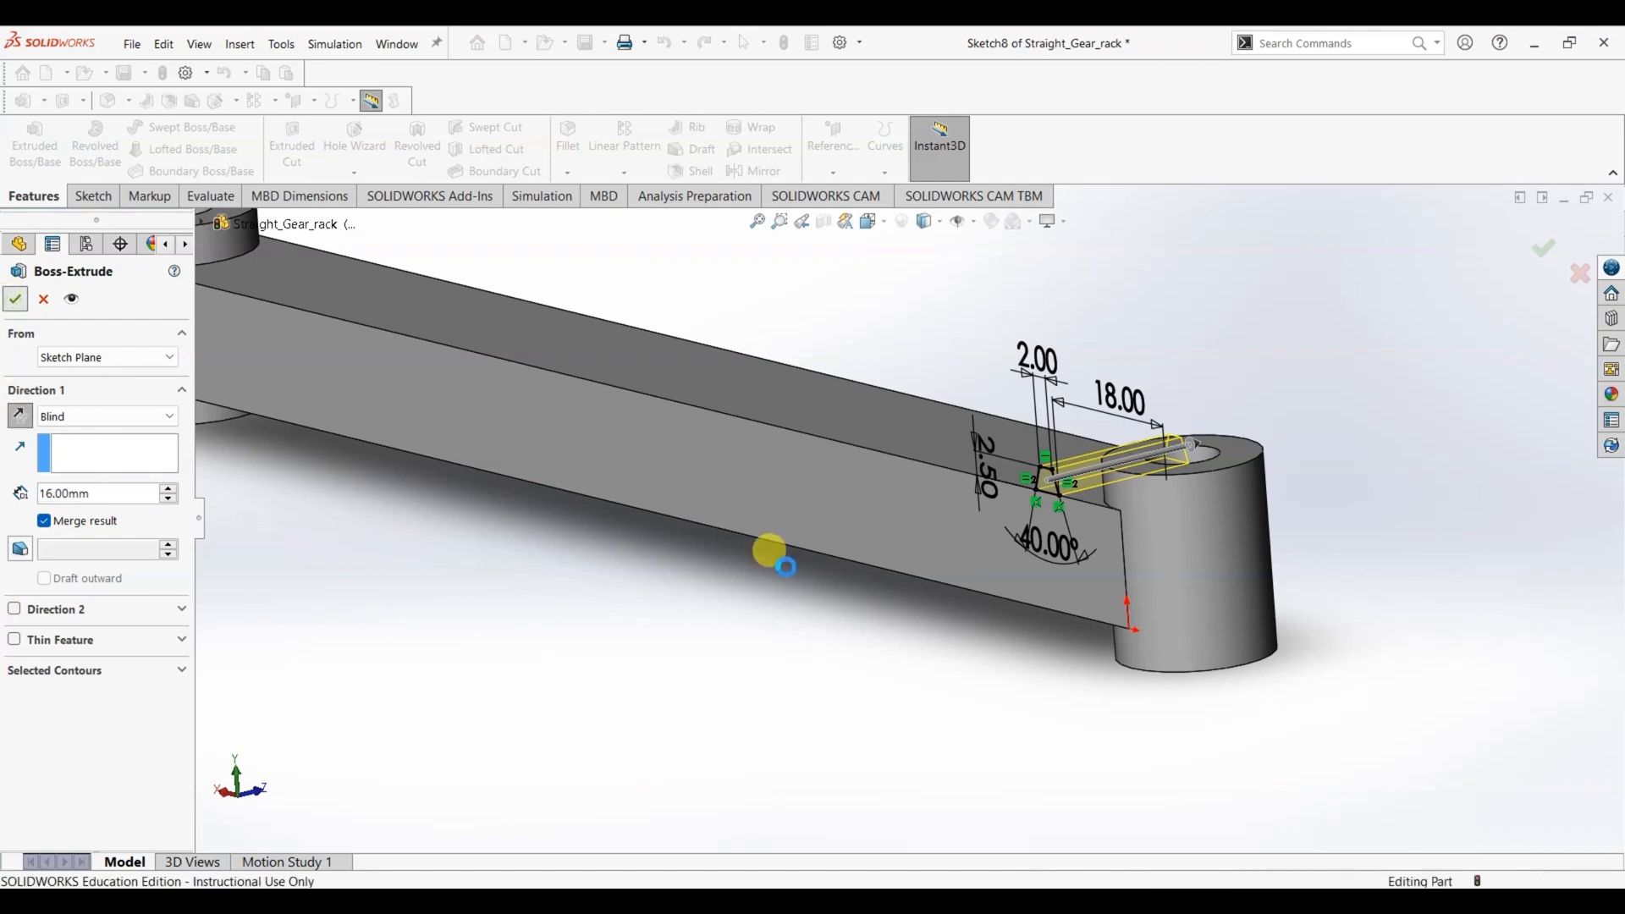
# - Start a Linear Pattern along the bar's upper long edge, with the direction pointing from the tooth toward the far end boss
pyautogui.moveTo(796, 591); pyautogui.dragTo(906, 677, button='middle')
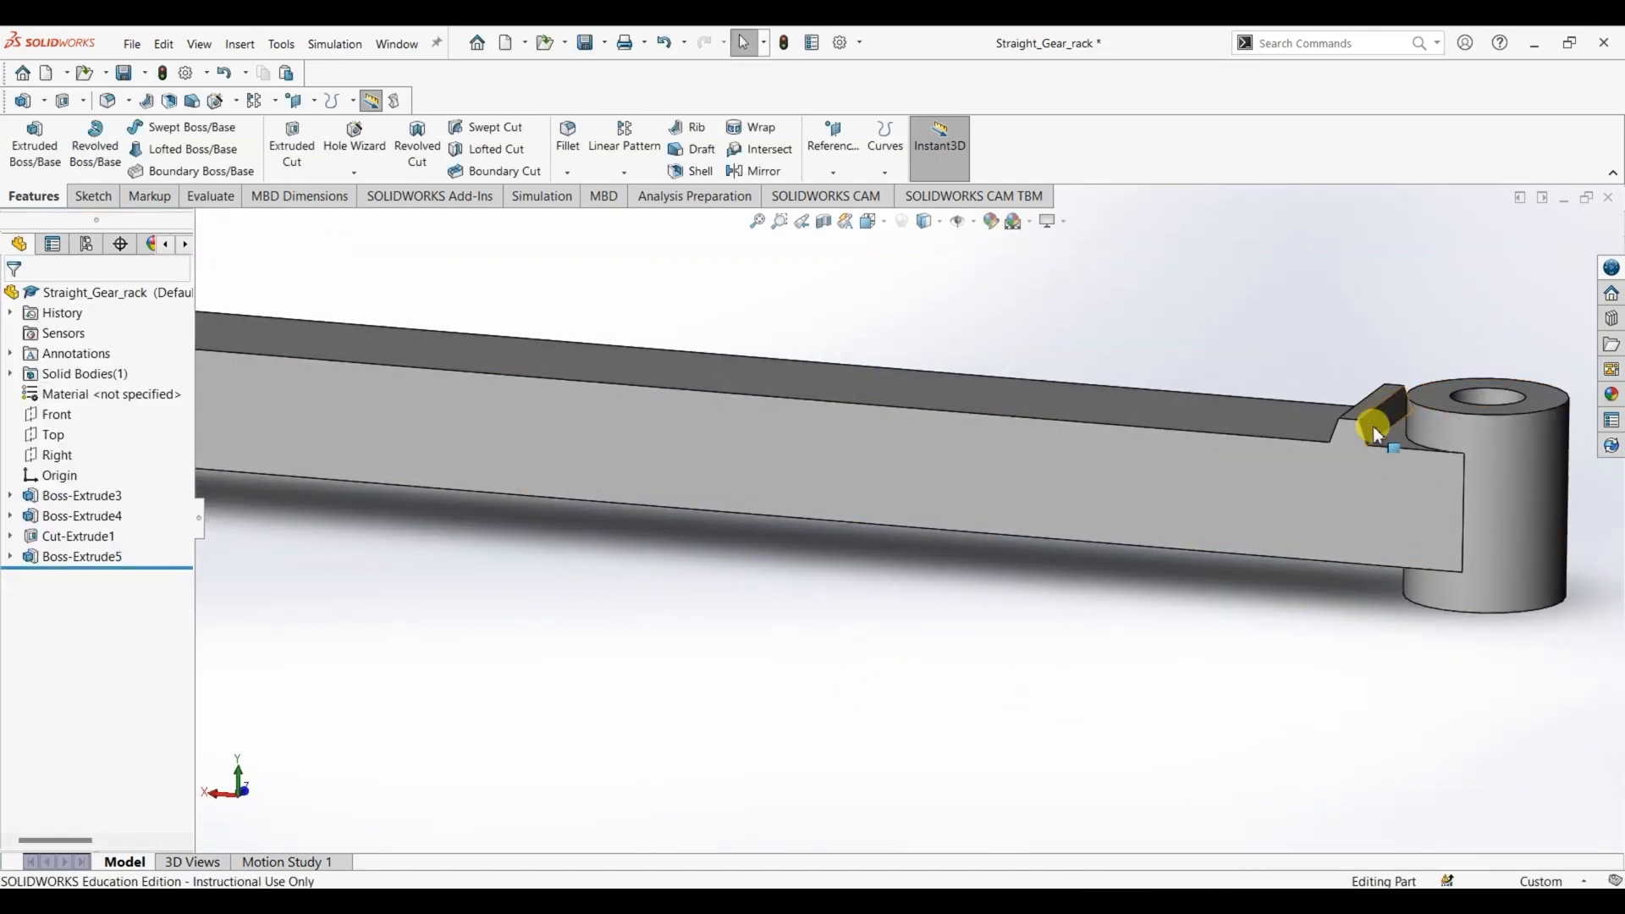
pyautogui.click(869, 225)
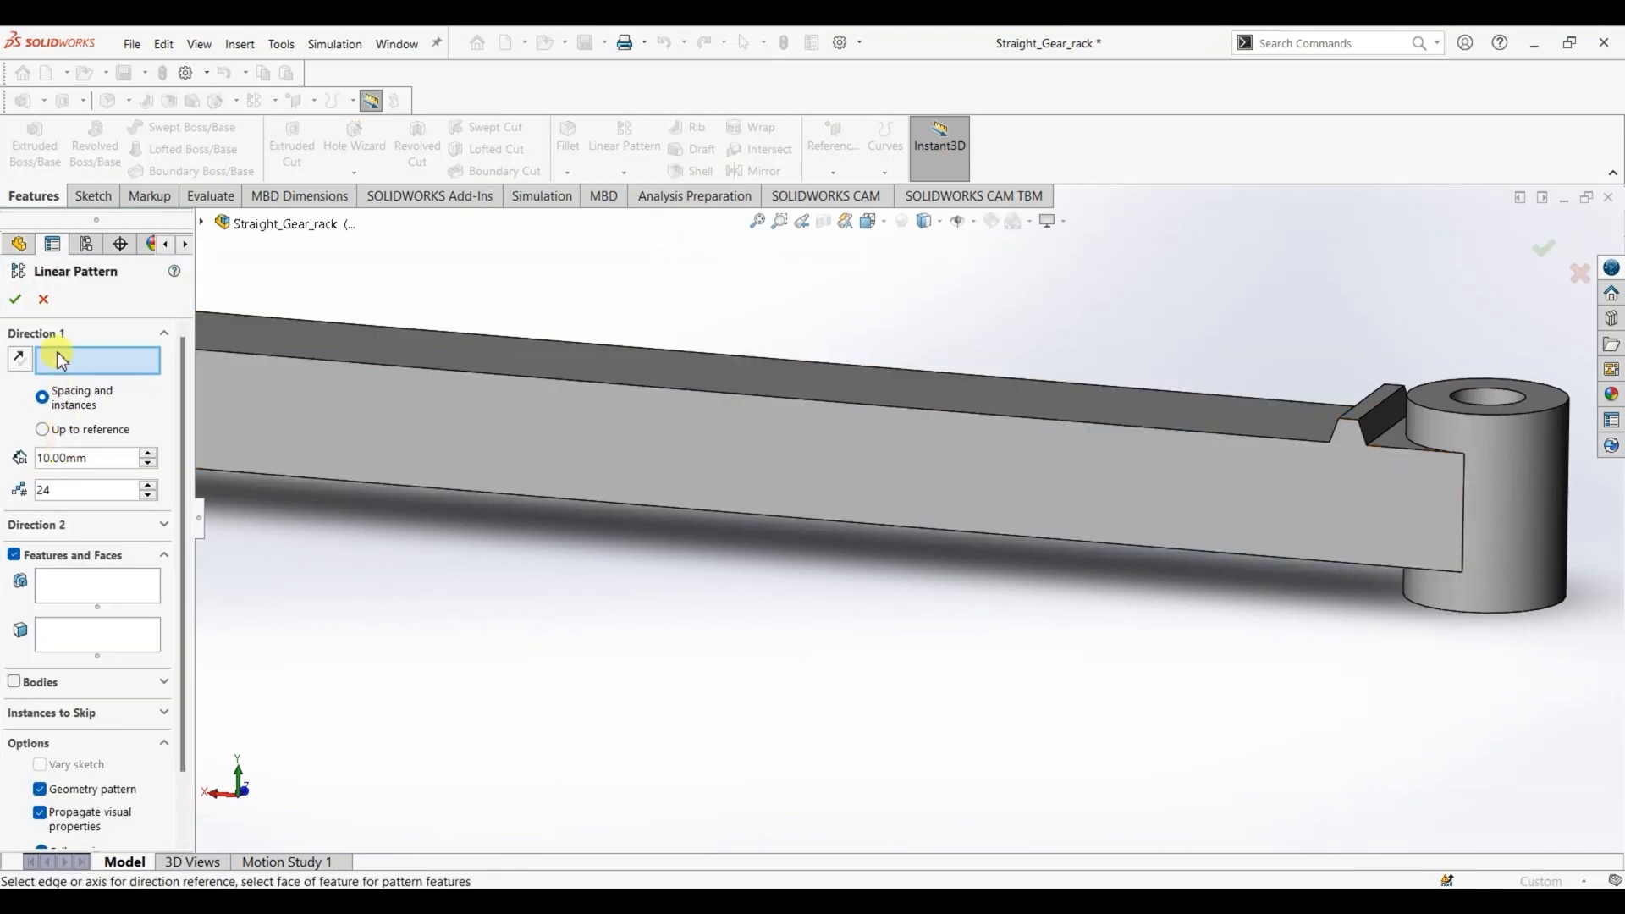
pyautogui.click(800, 405)
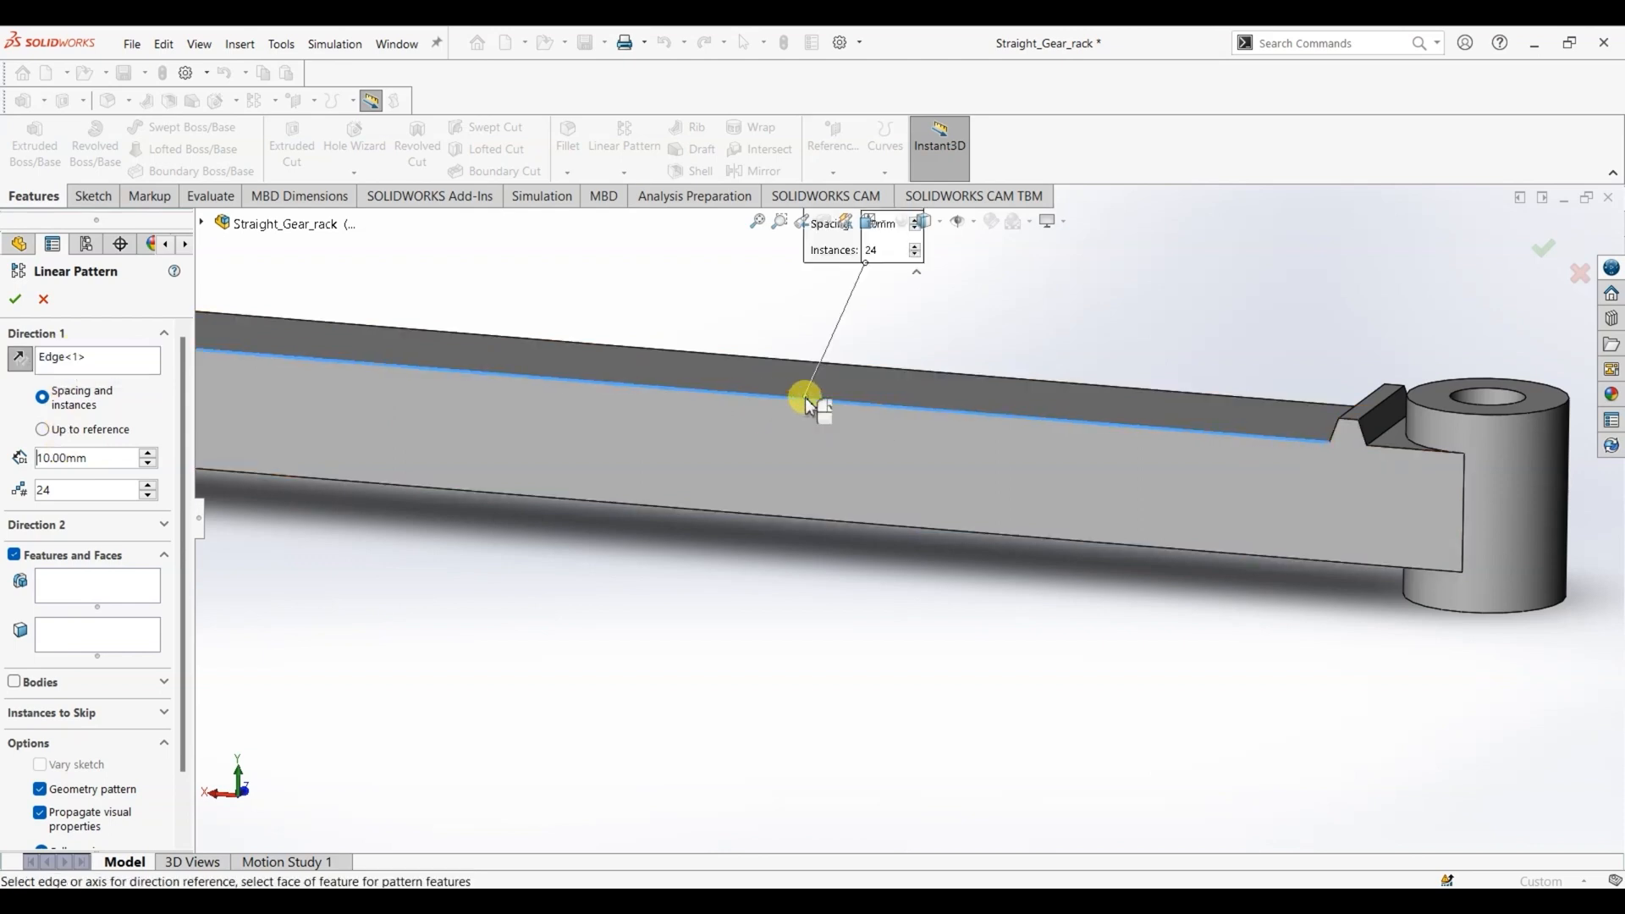
pyautogui.scroll(3, 995, 440)
pyautogui.scroll(-5, 315, 439)
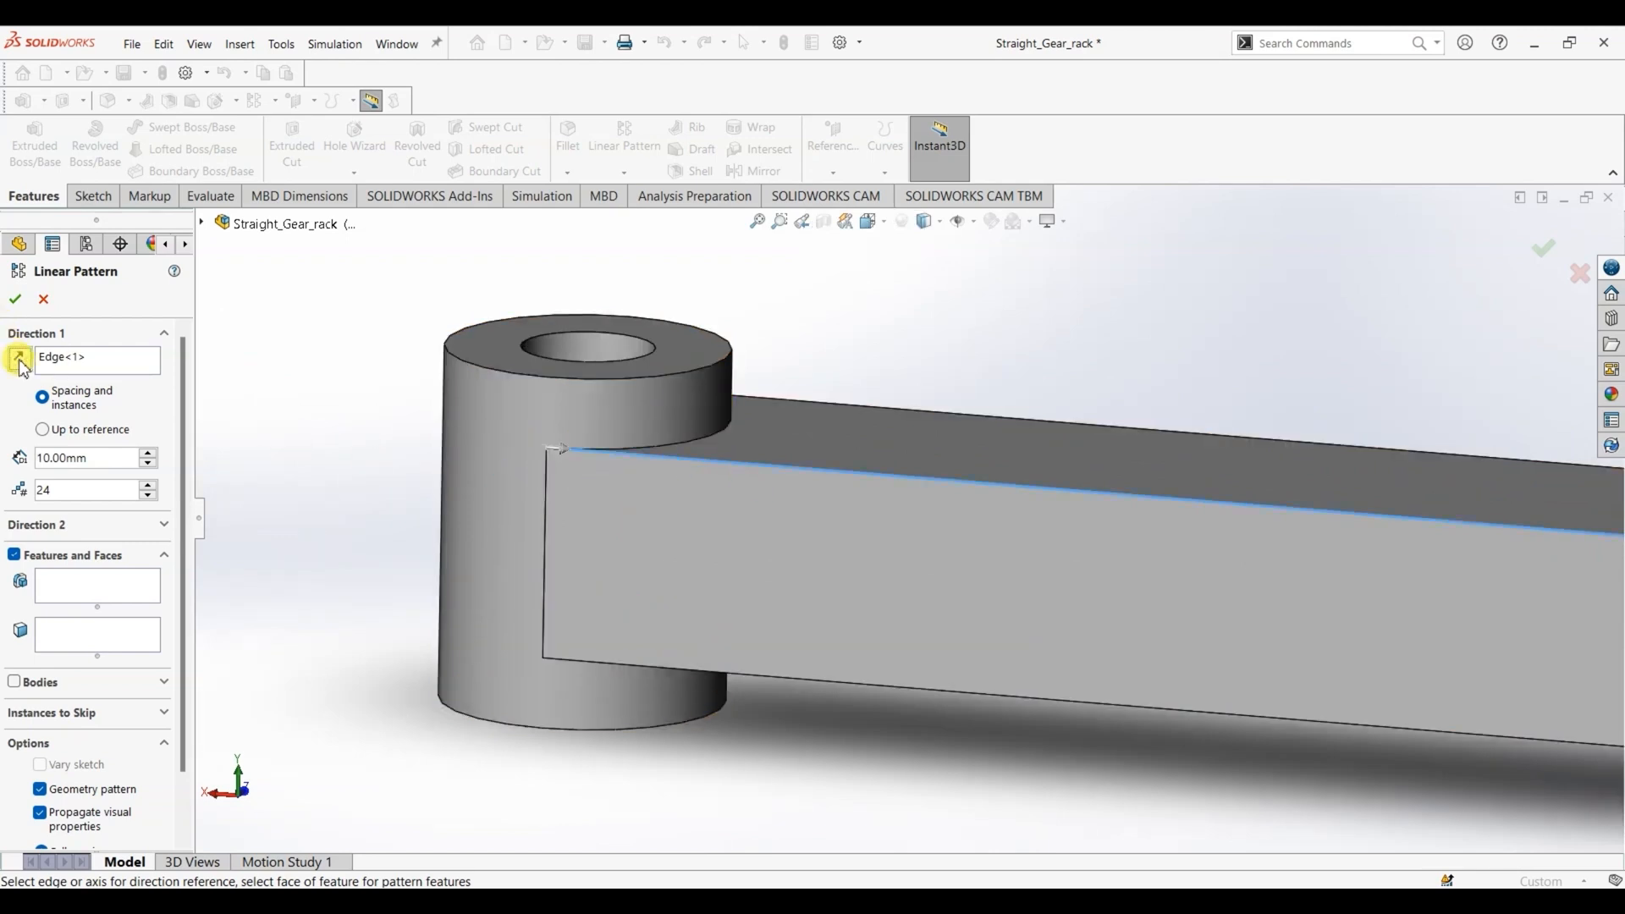
pyautogui.scroll(5, 745, 527)
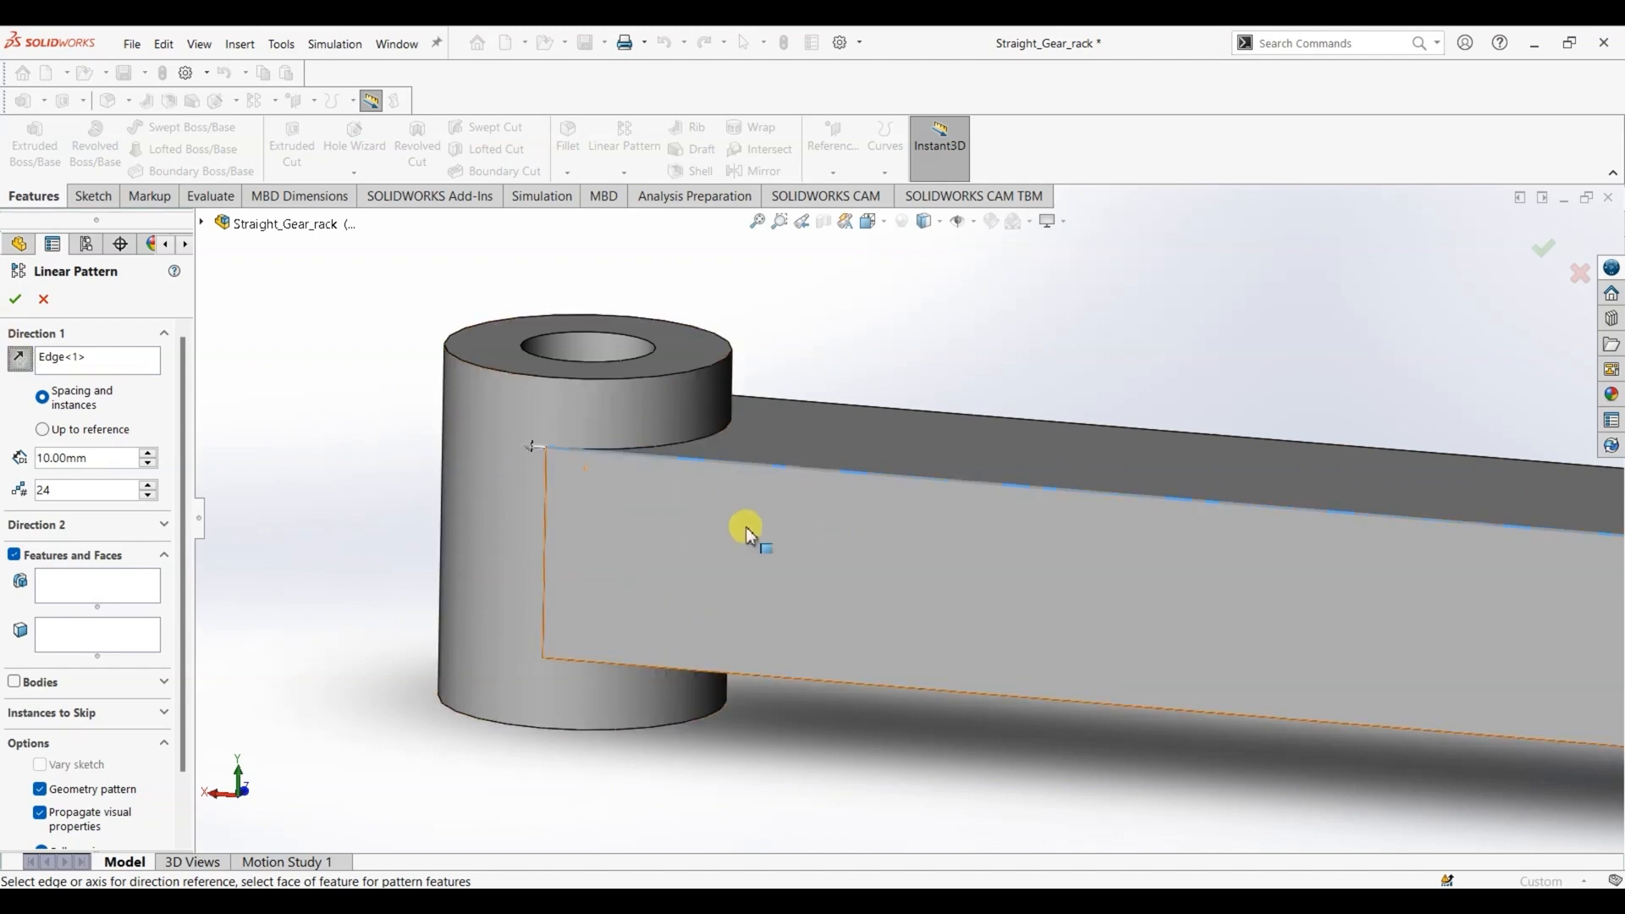
pyautogui.scroll(3, 1058, 554)
pyautogui.scroll(-2, 1114, 531)
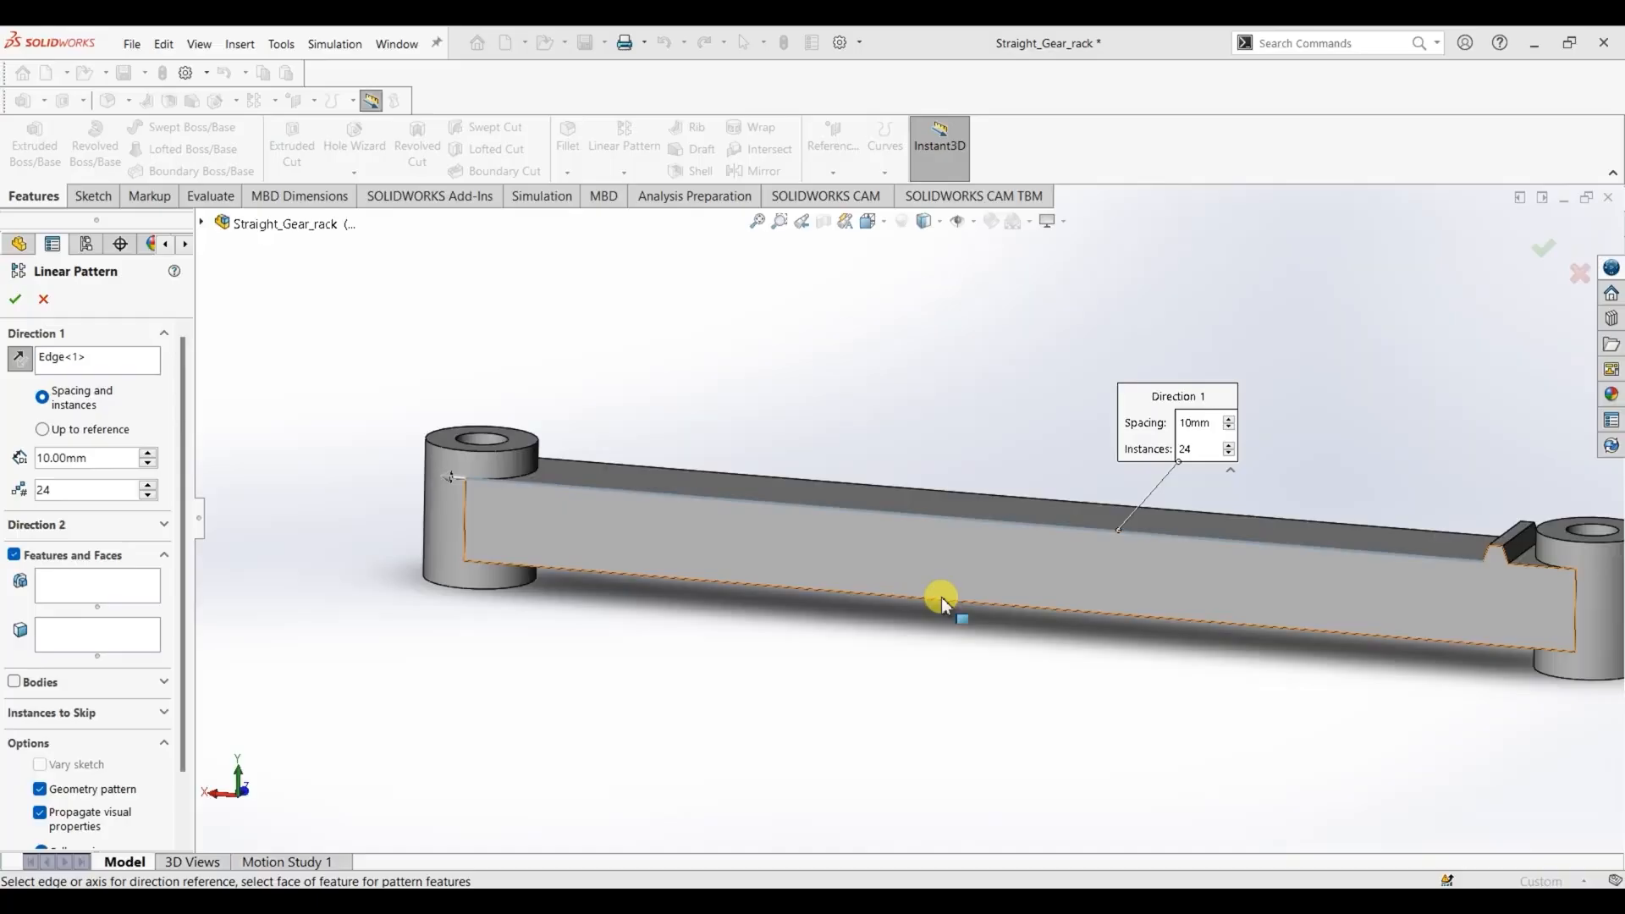
# - Set the linear pattern's spacing to 6 mm, choose the tooth extrusion as the feature to pattern, and complete the 24-instance pattern
pyautogui.write('6')
pyautogui.press('Return')
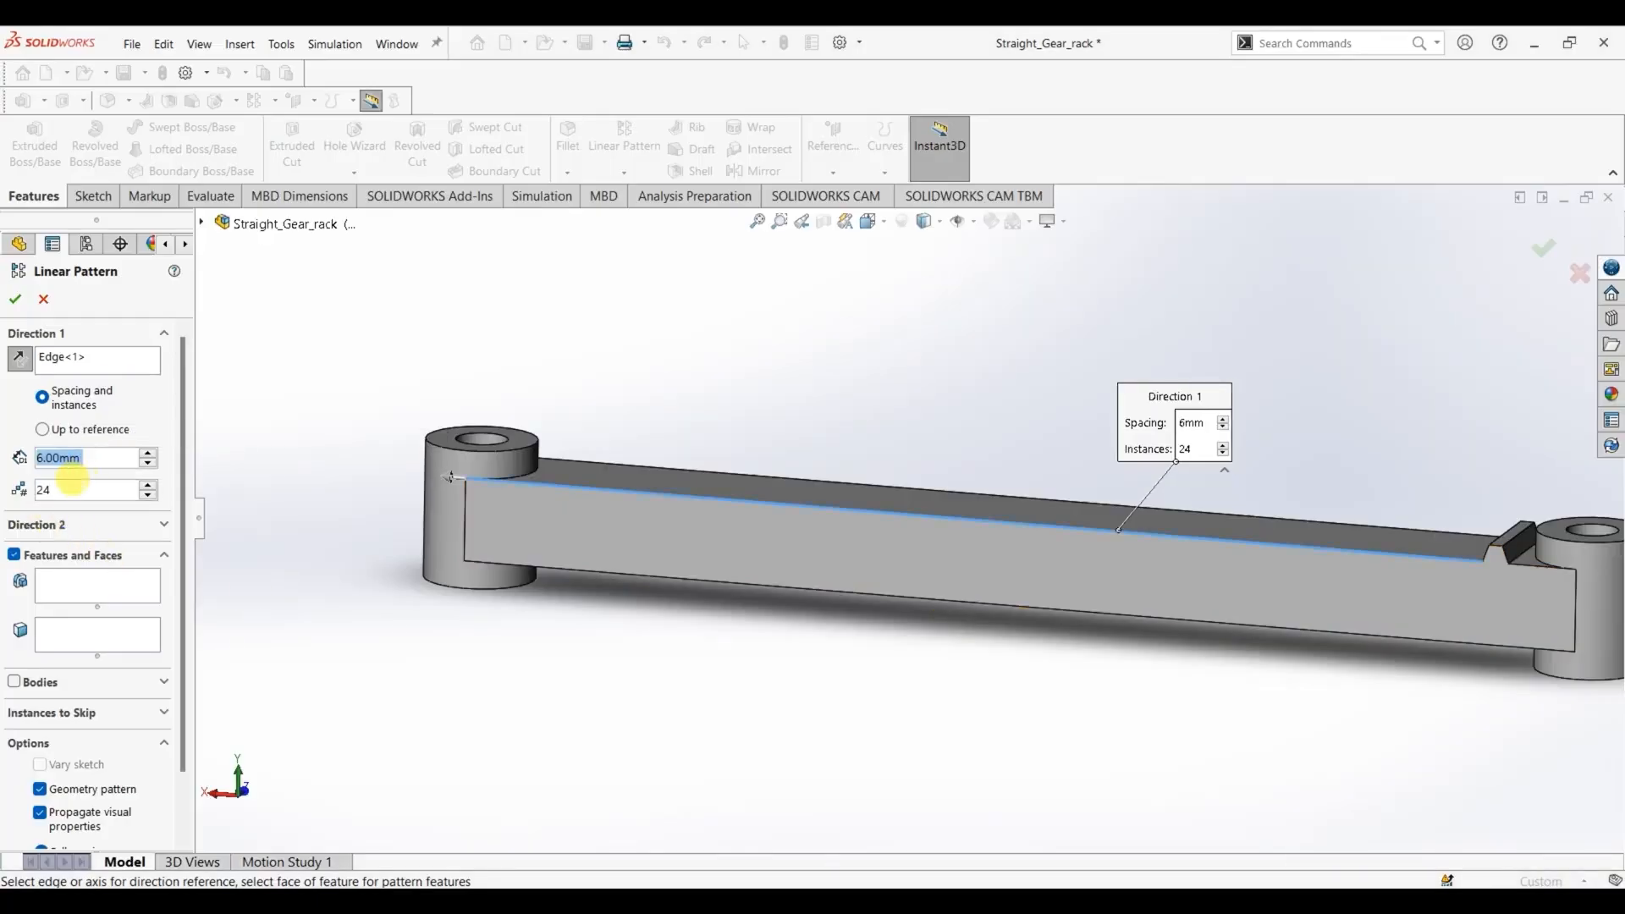
pyautogui.scroll(2, 797, 667)
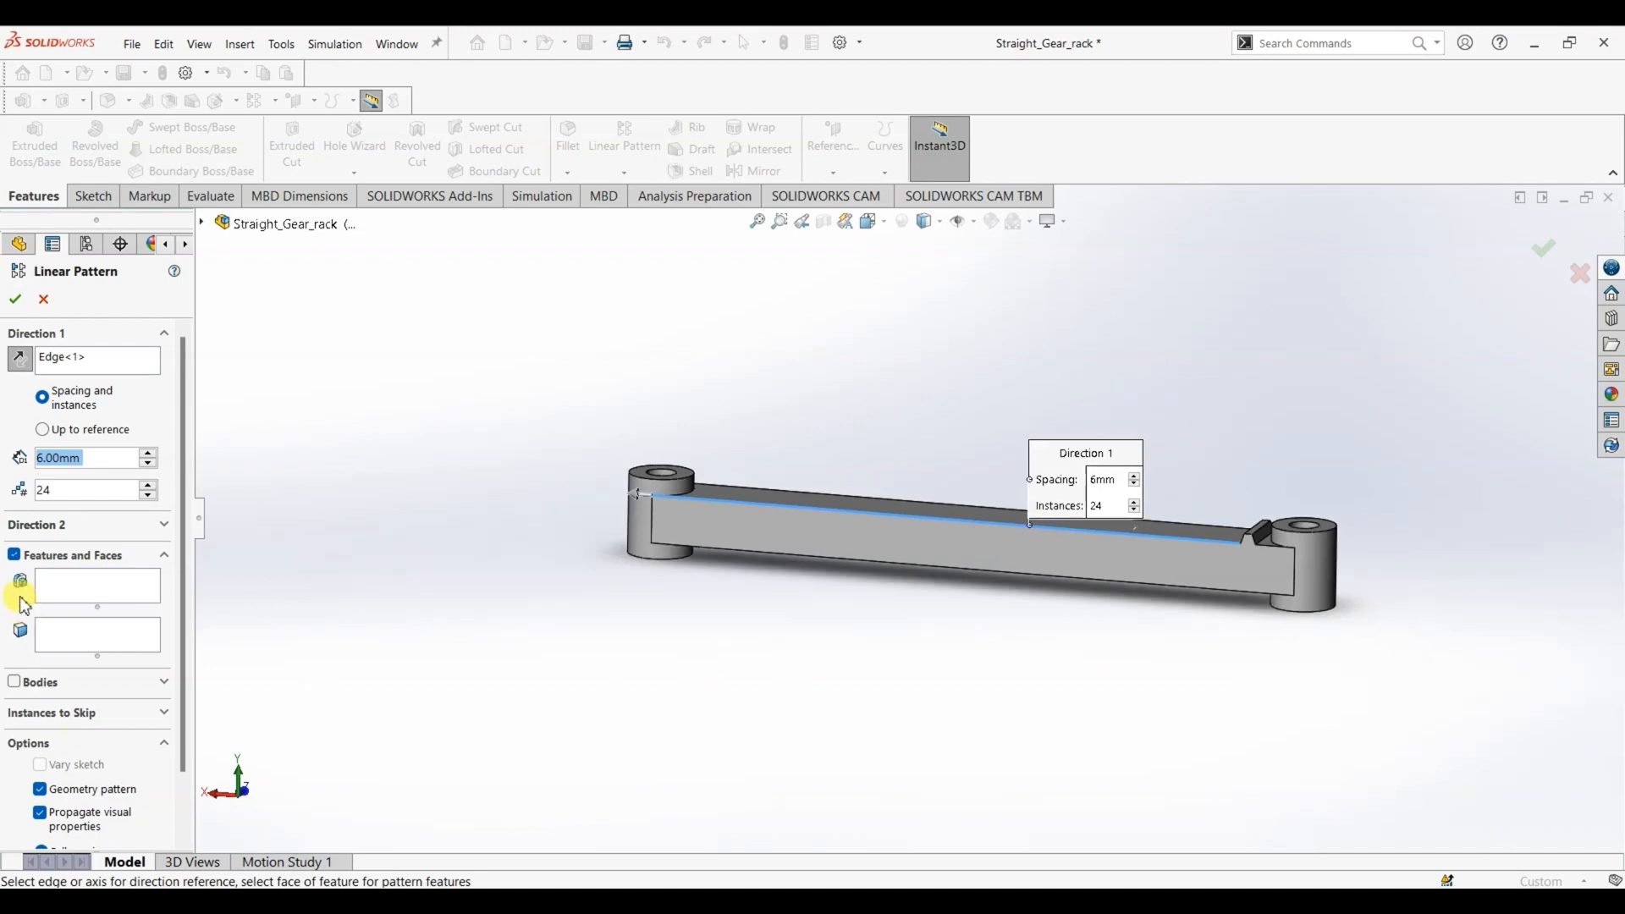
pyautogui.click(71, 598)
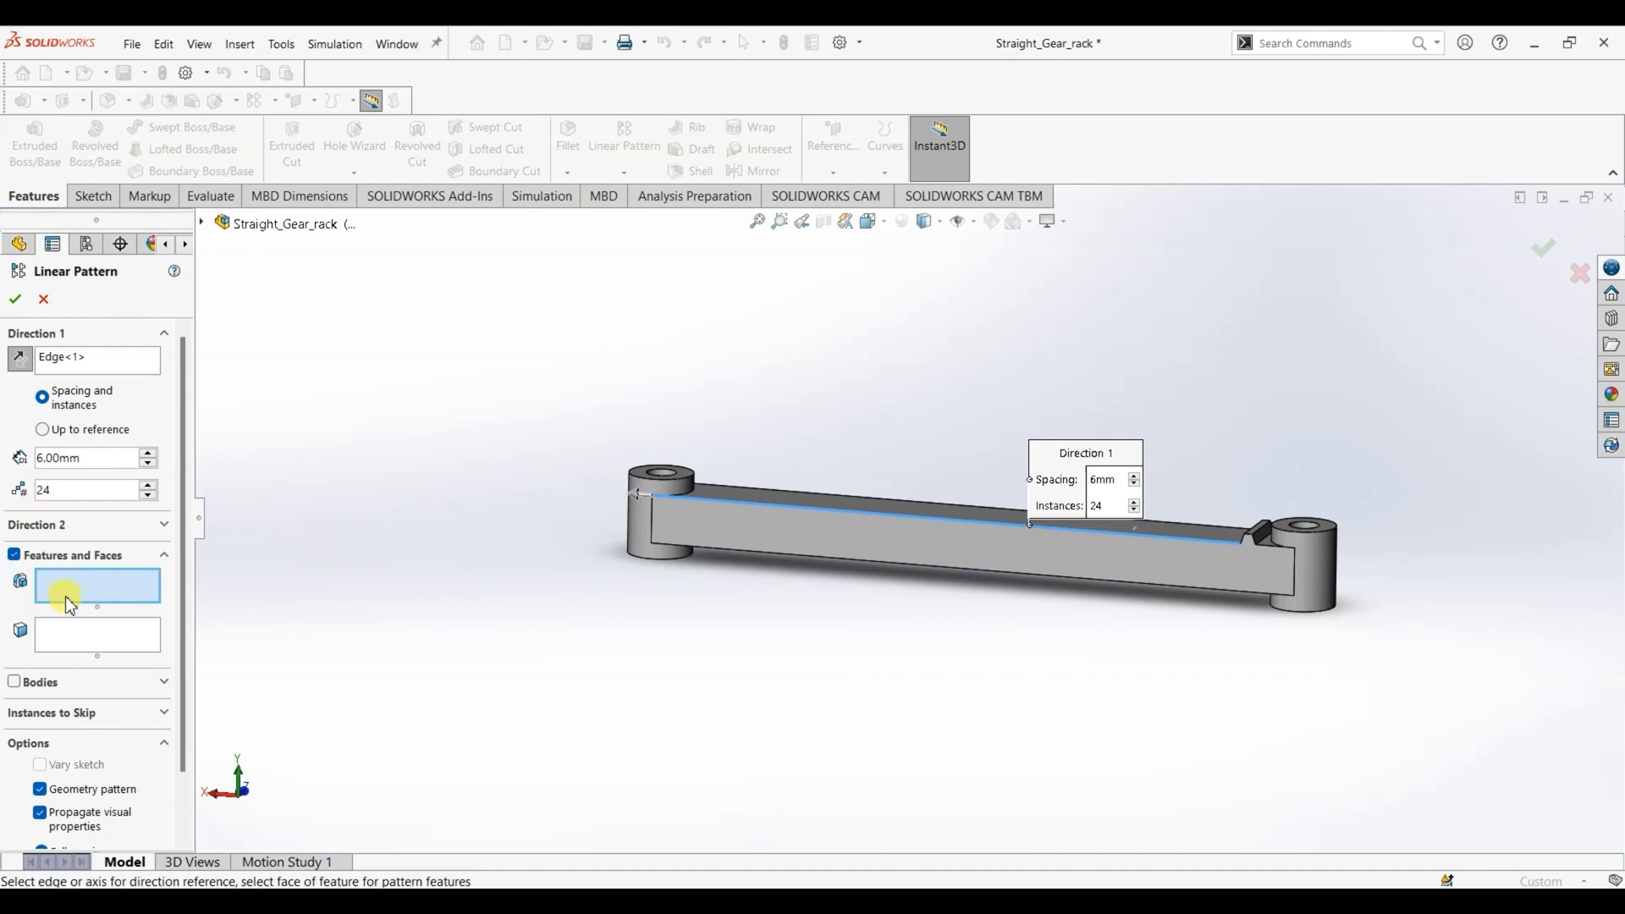
pyautogui.click(204, 225)
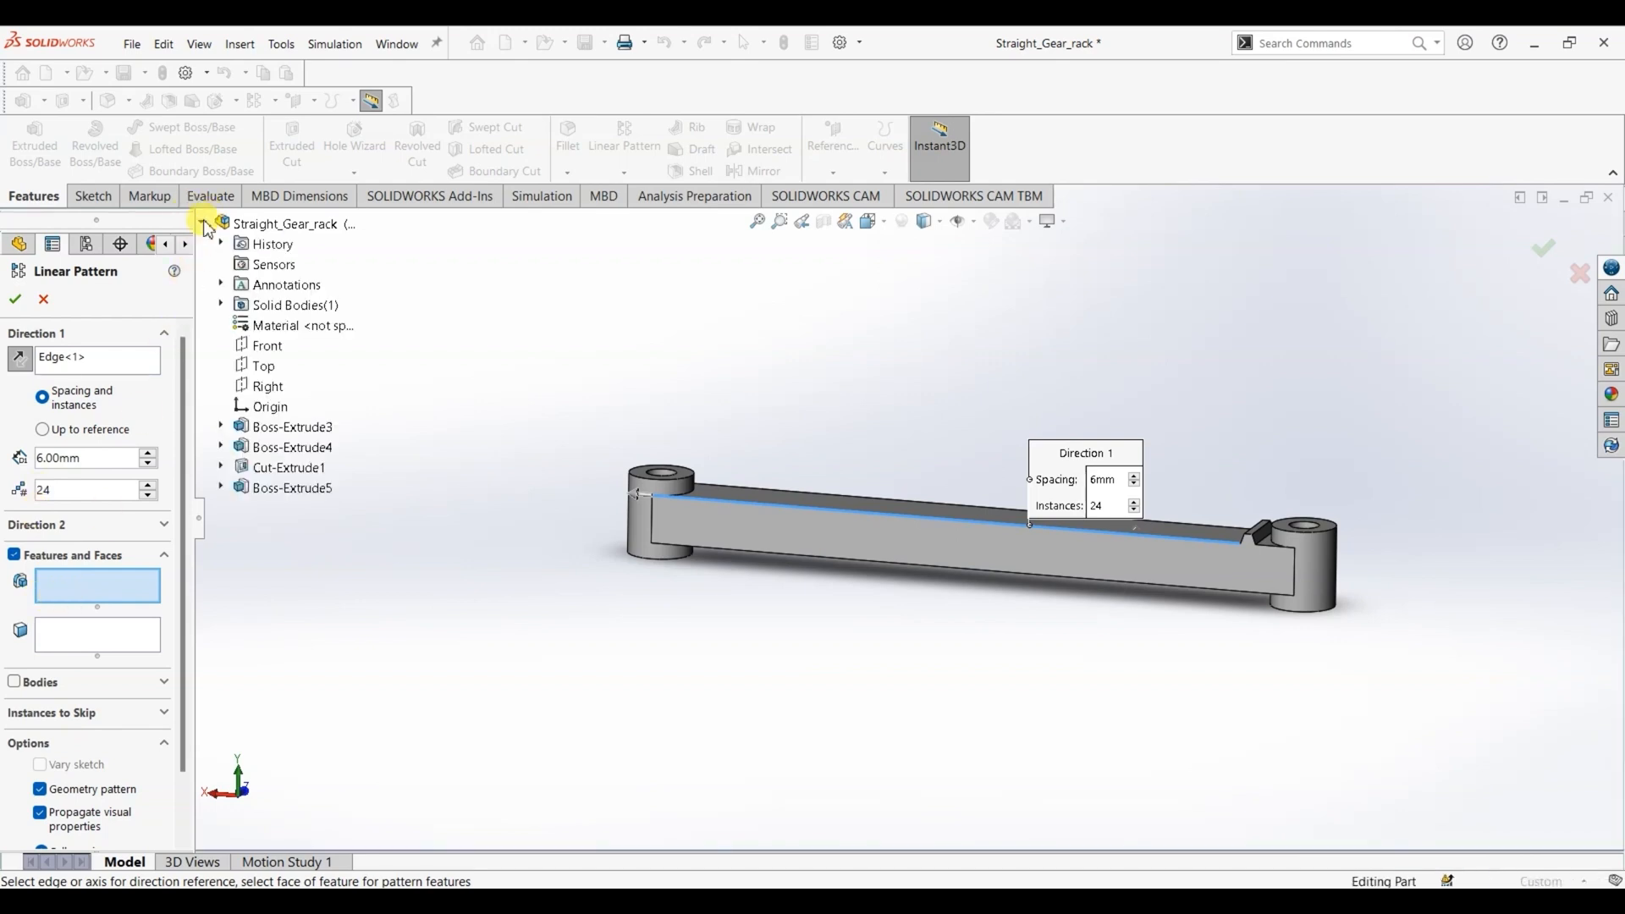
pyautogui.click(285, 498)
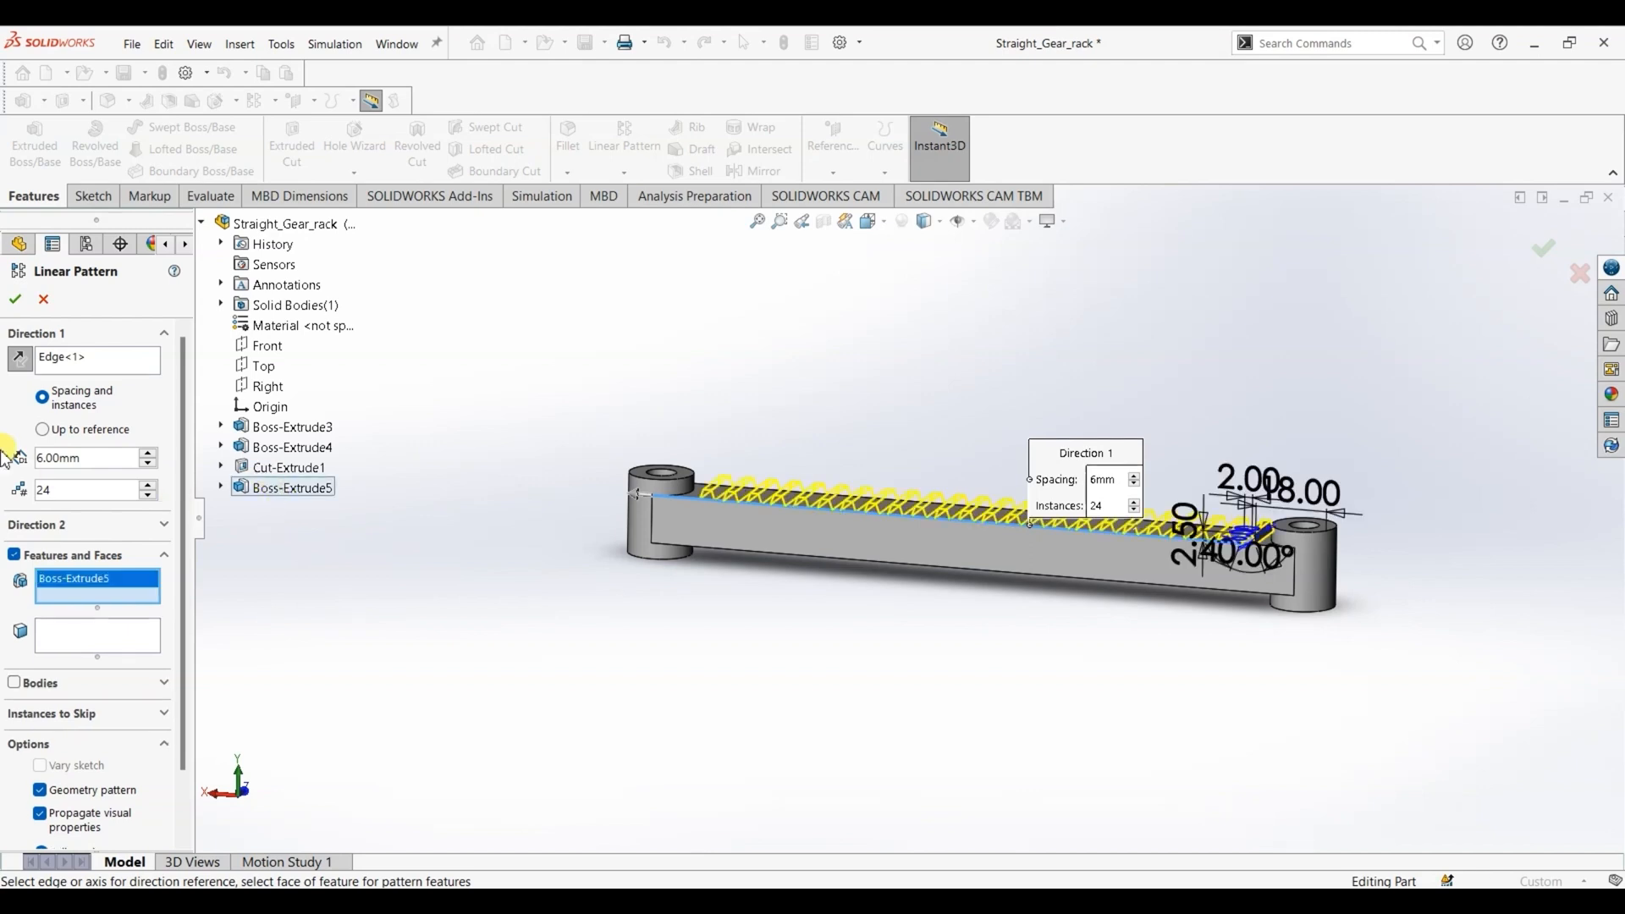
pyautogui.click(15, 299)
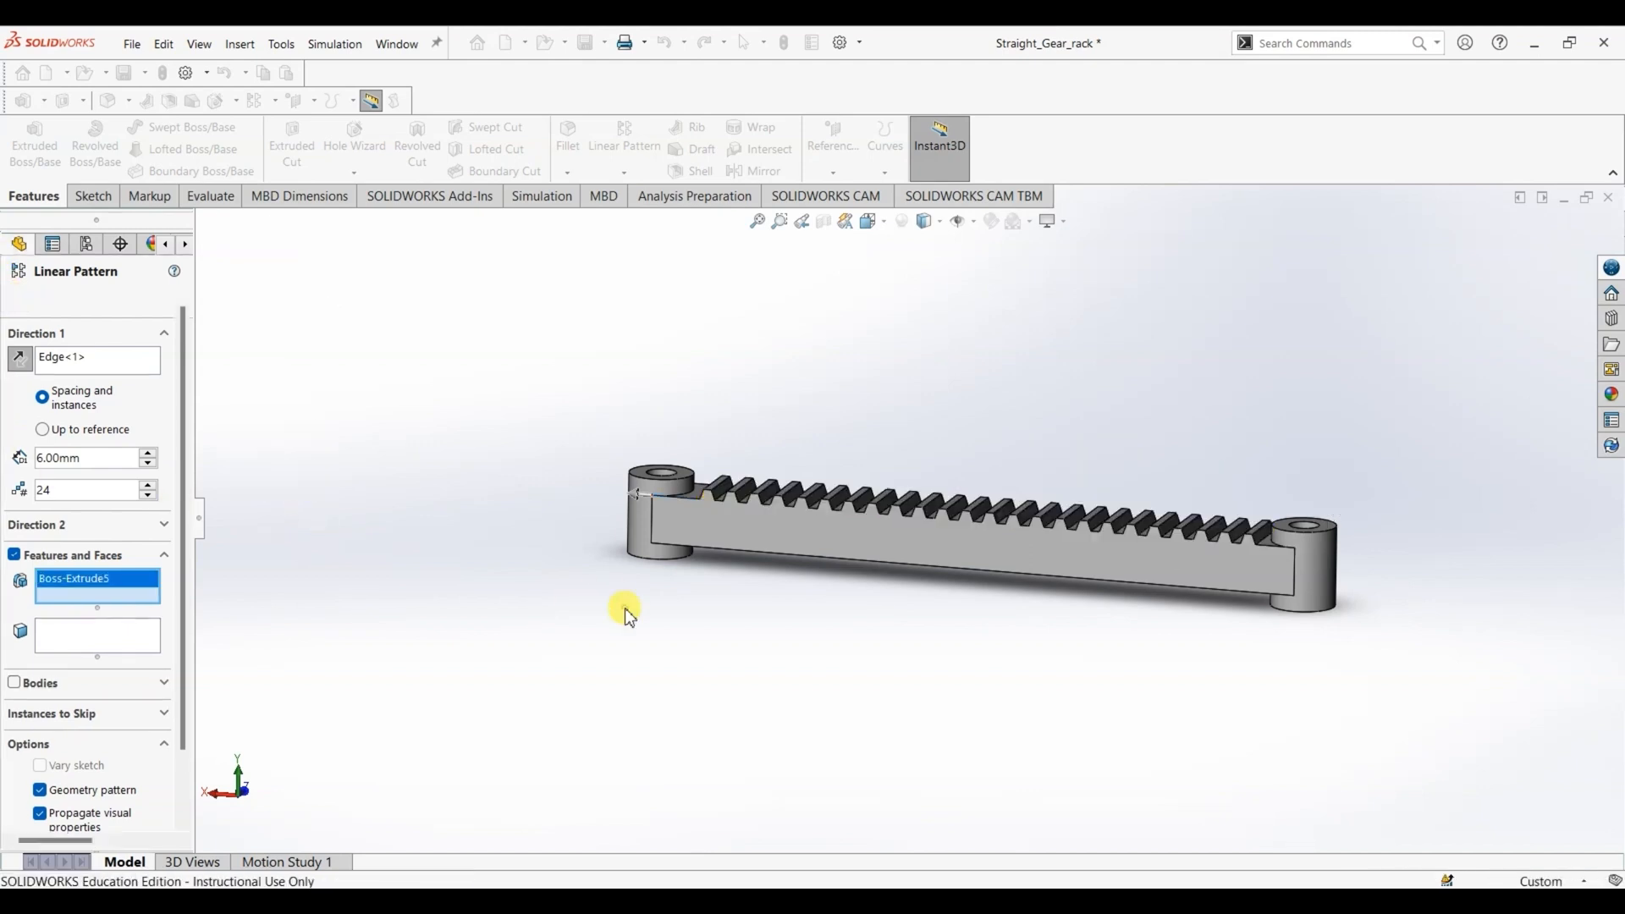
# - Show the rack in isometric view and apply Galvanized Steel from the steel materials to the part
pyautogui.click(873, 221)
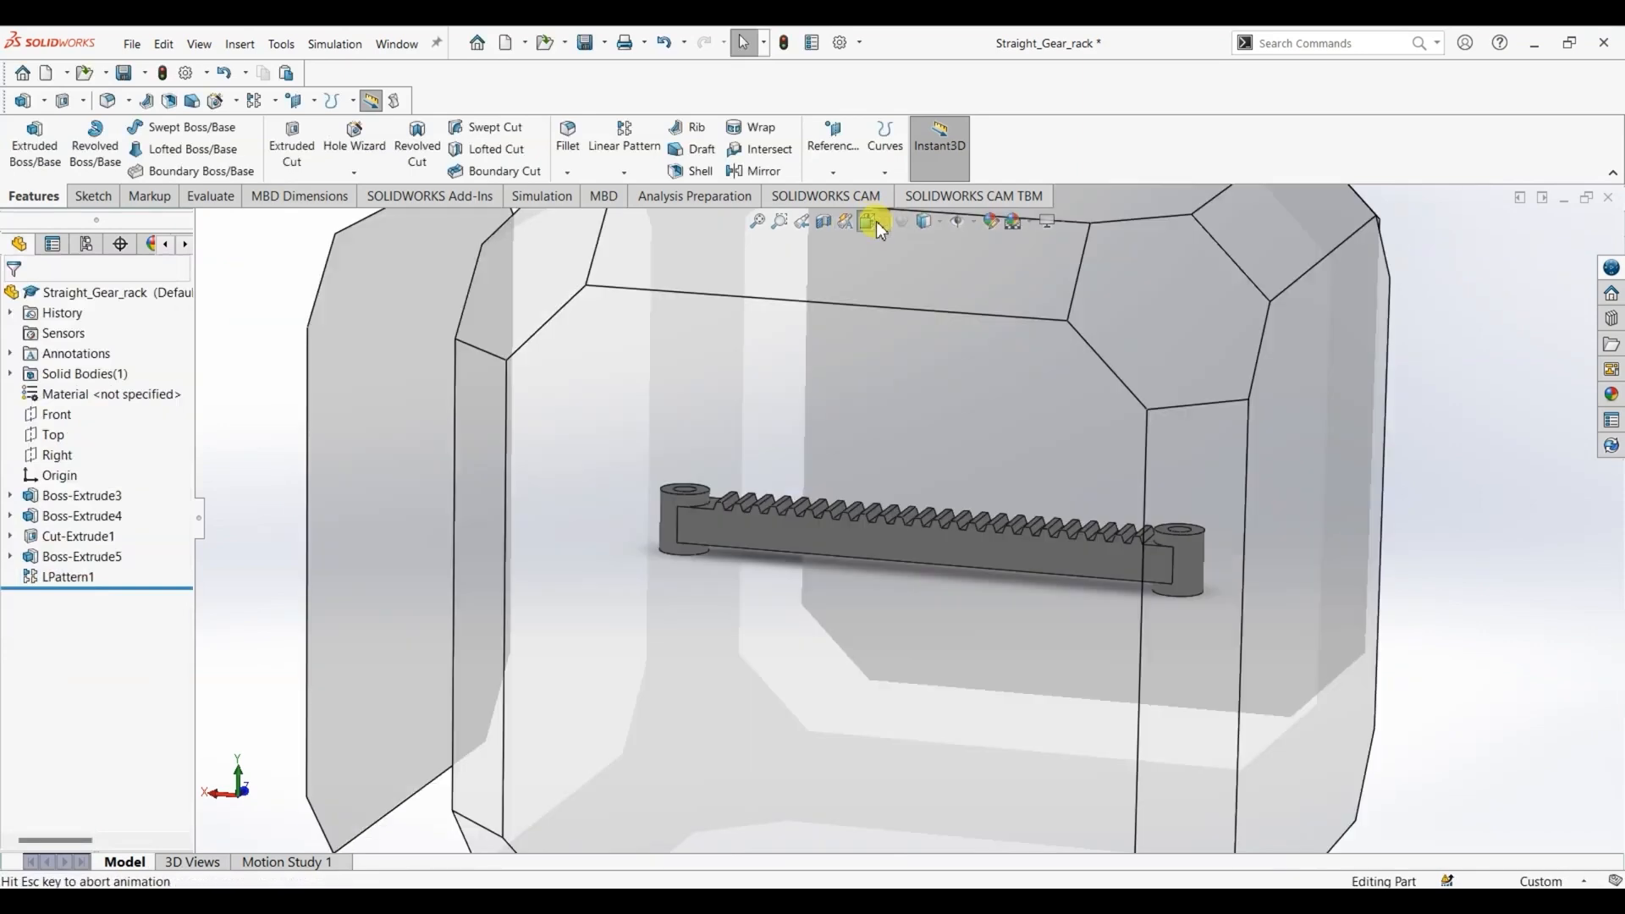
pyautogui.click(968, 269)
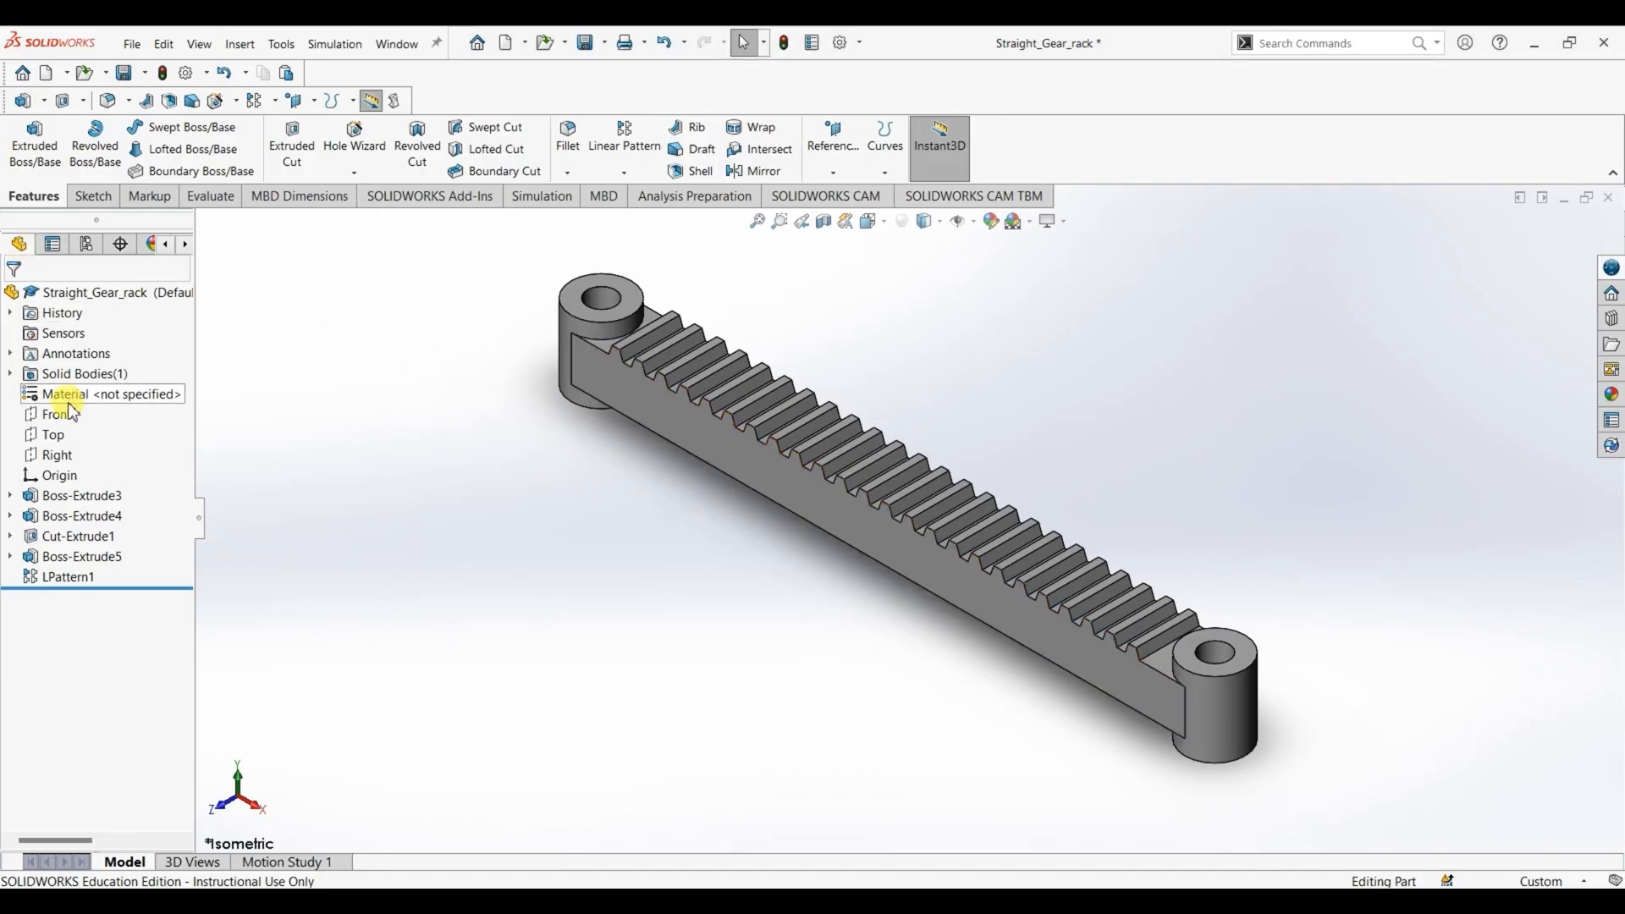
pyautogui.rightClick(72, 400)
pyautogui.click(128, 416)
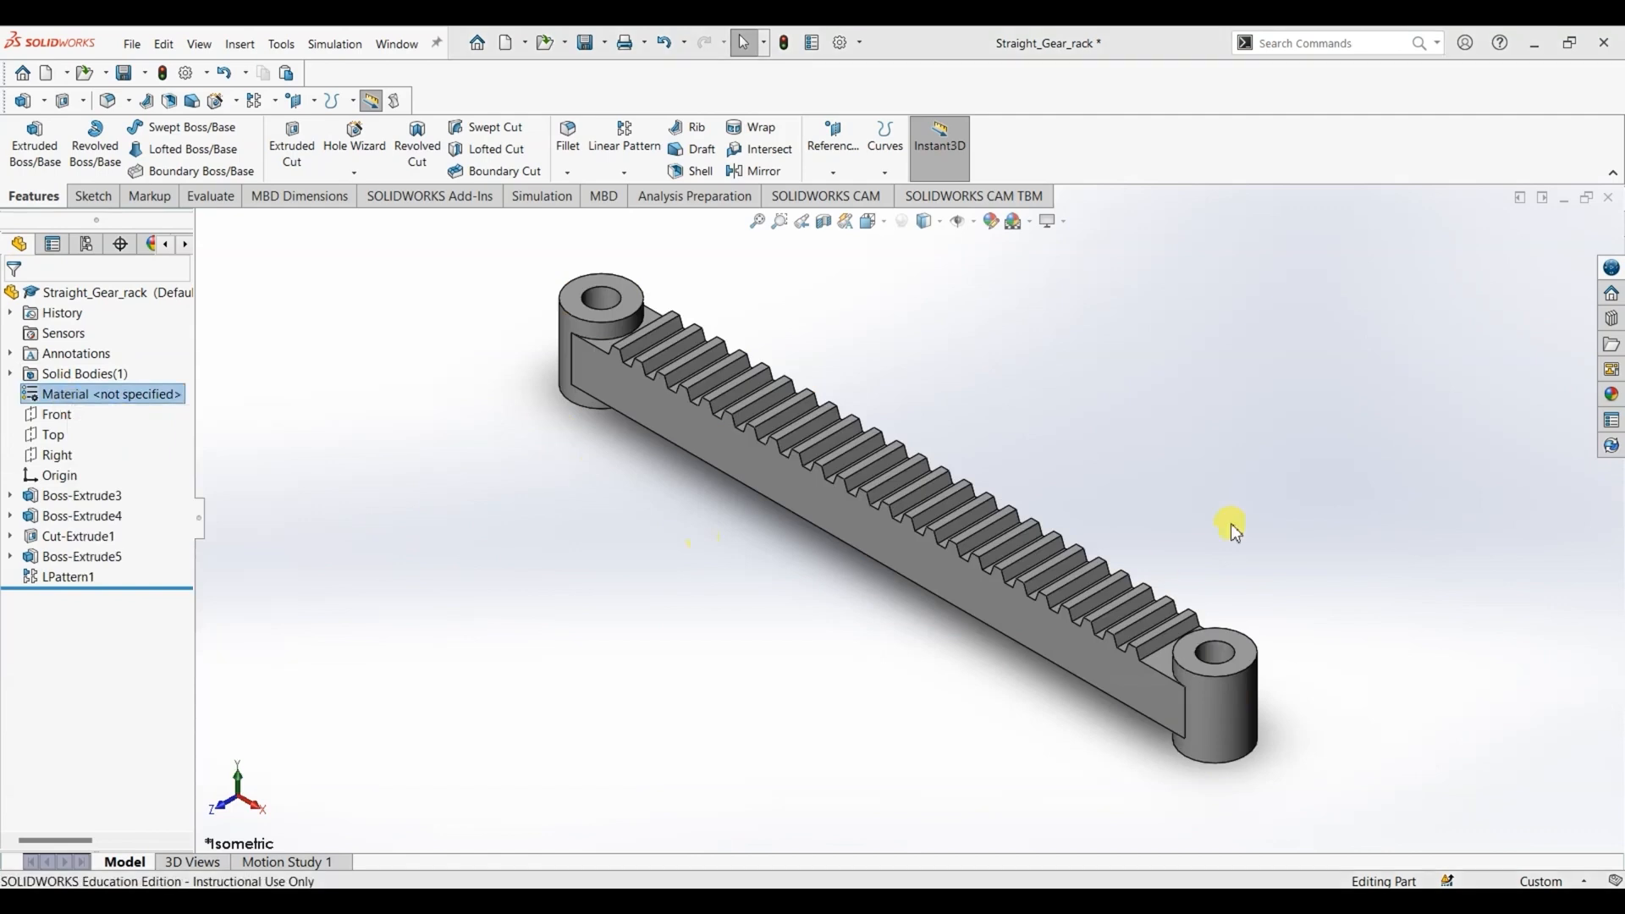
pyautogui.scroll(-3, 641, 584)
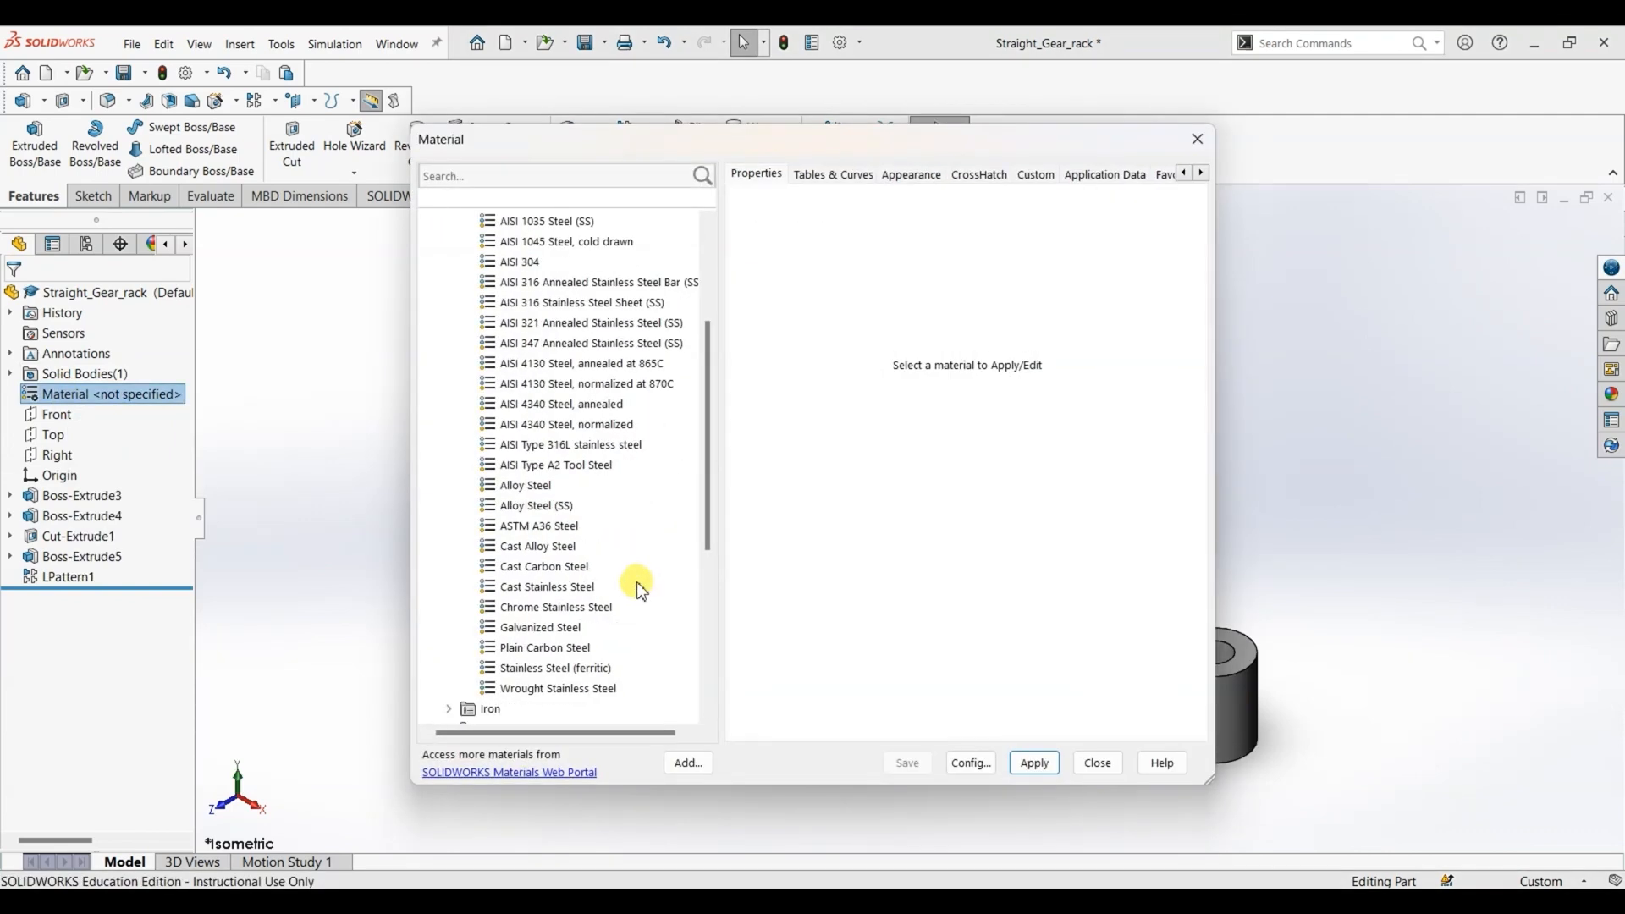
pyautogui.click(546, 627)
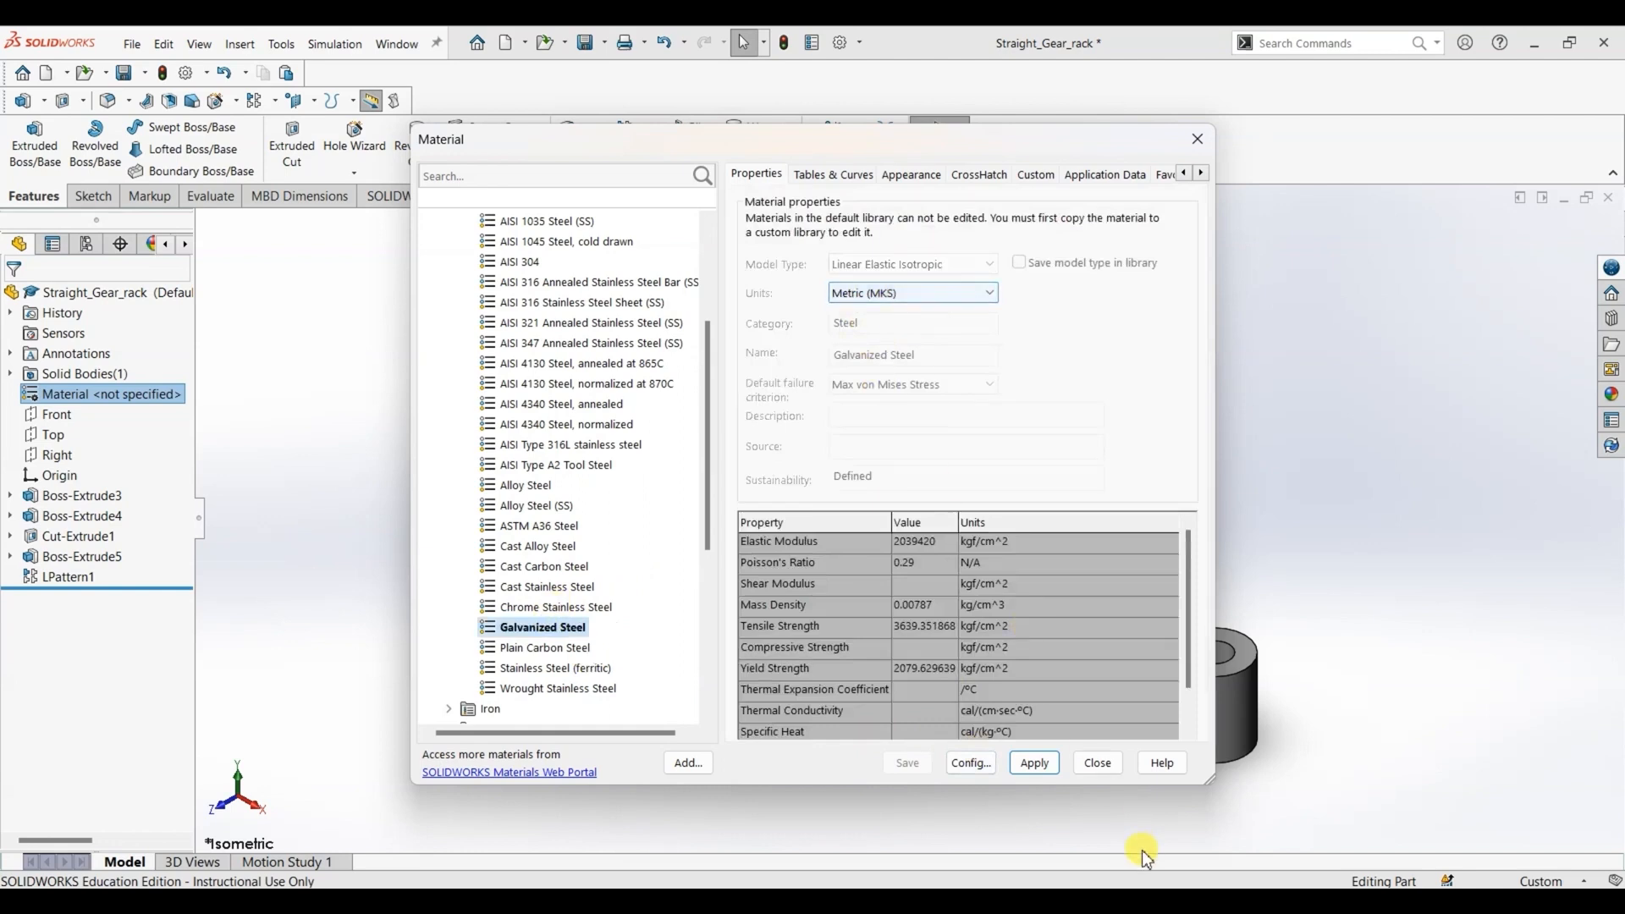
pyautogui.click(1035, 763)
pyautogui.click(1098, 763)
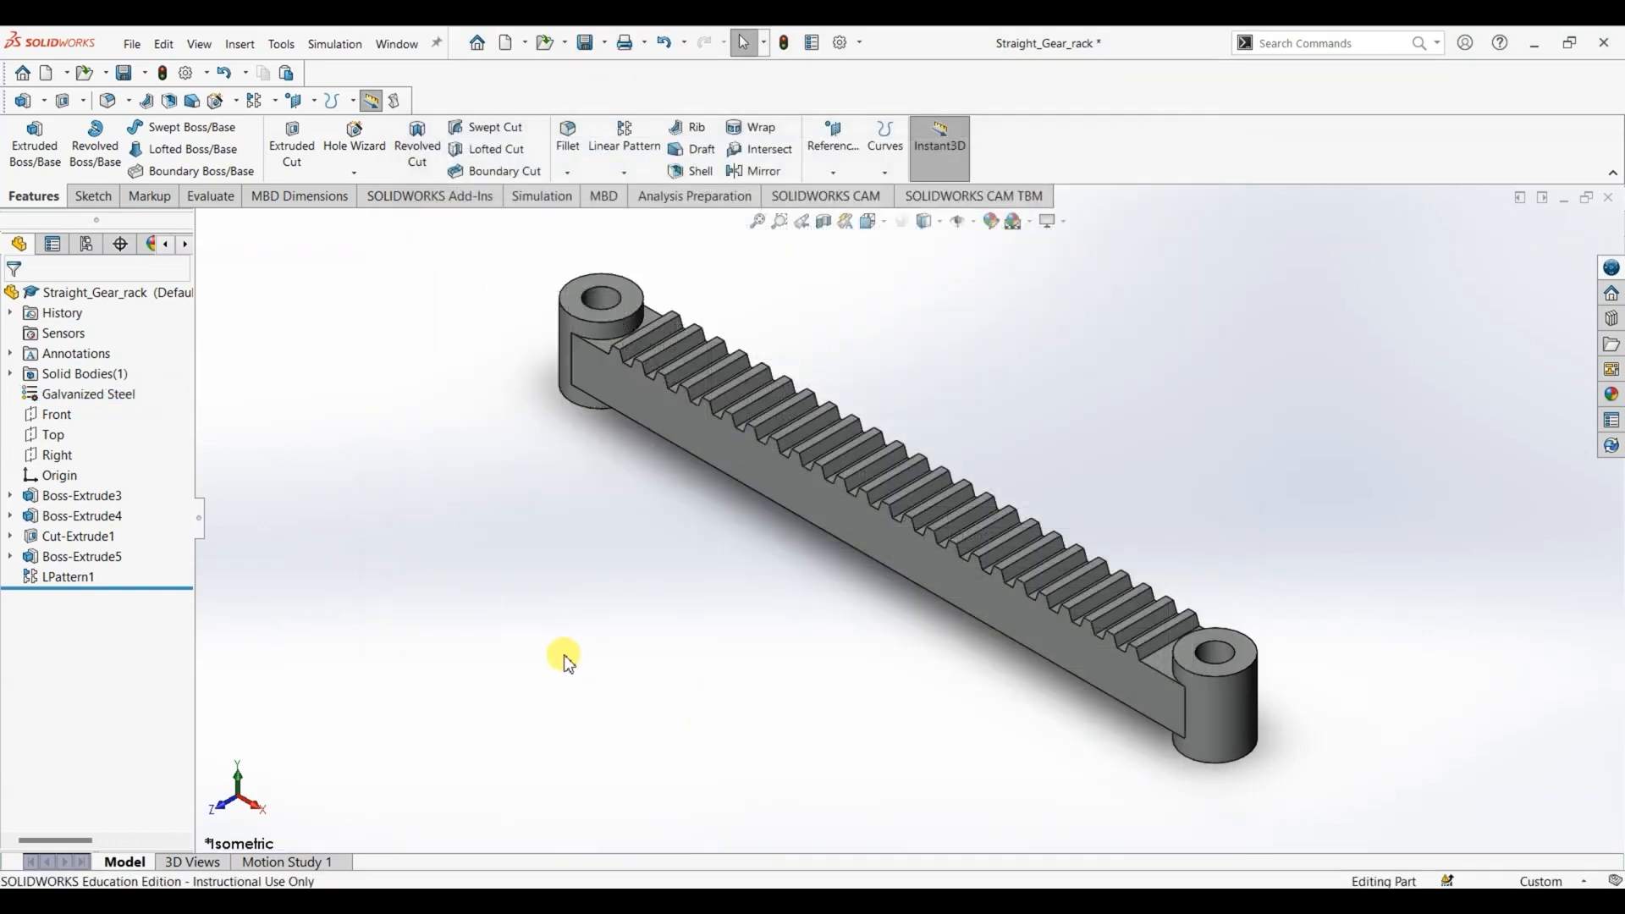
# - Check the finished rack's mass properties and save the part
pyautogui.click(222, 201)
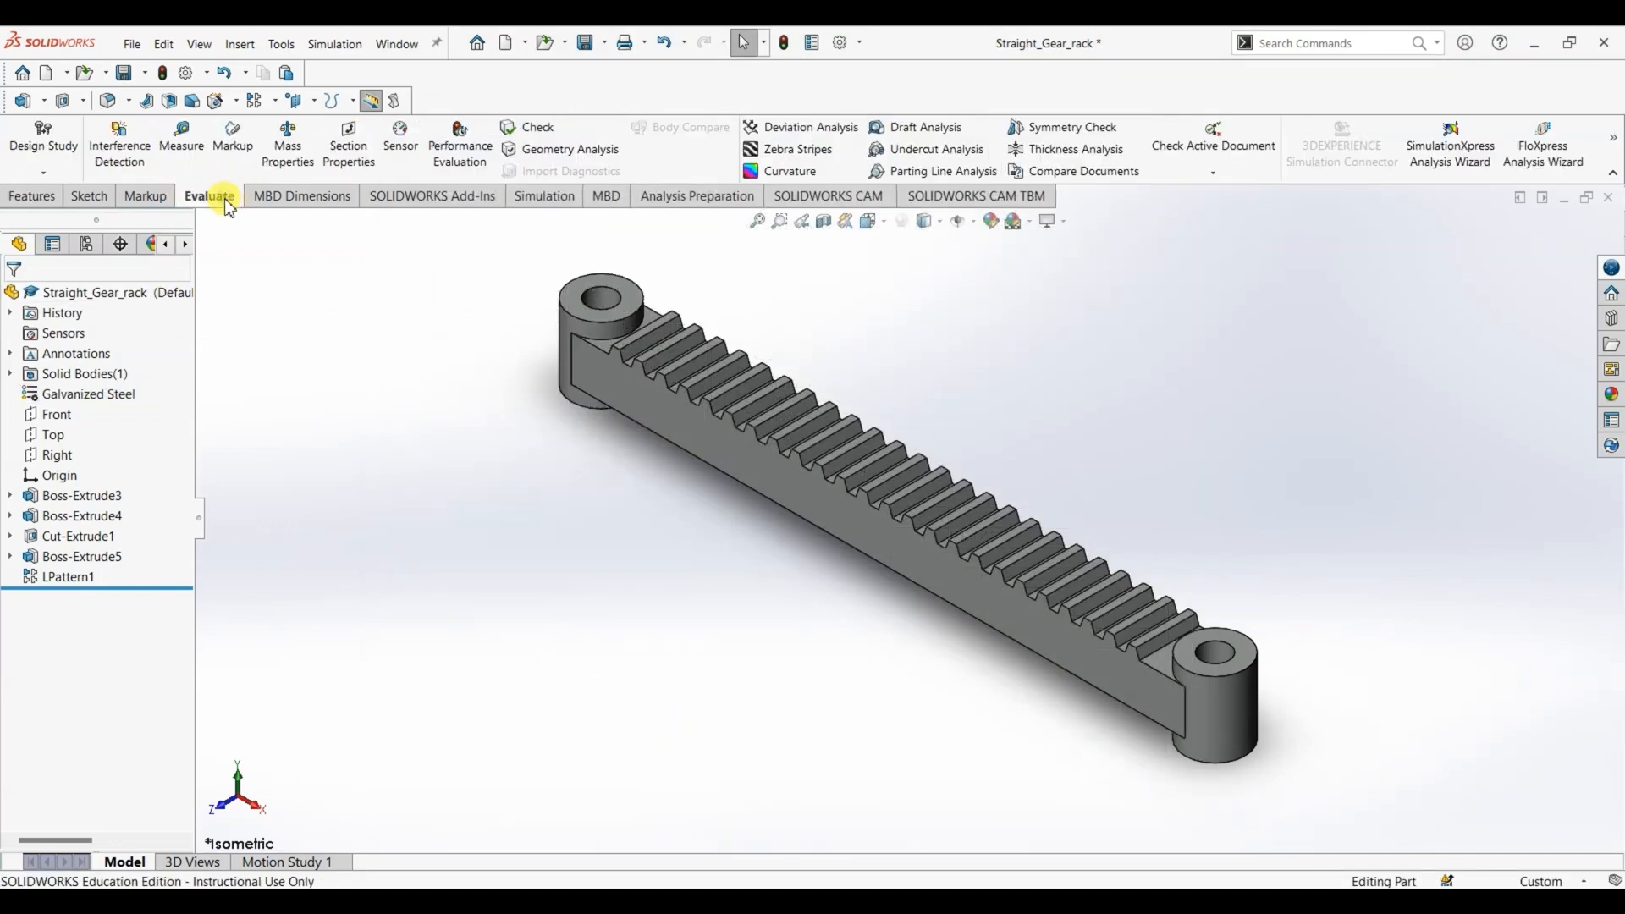
pyautogui.click(288, 140)
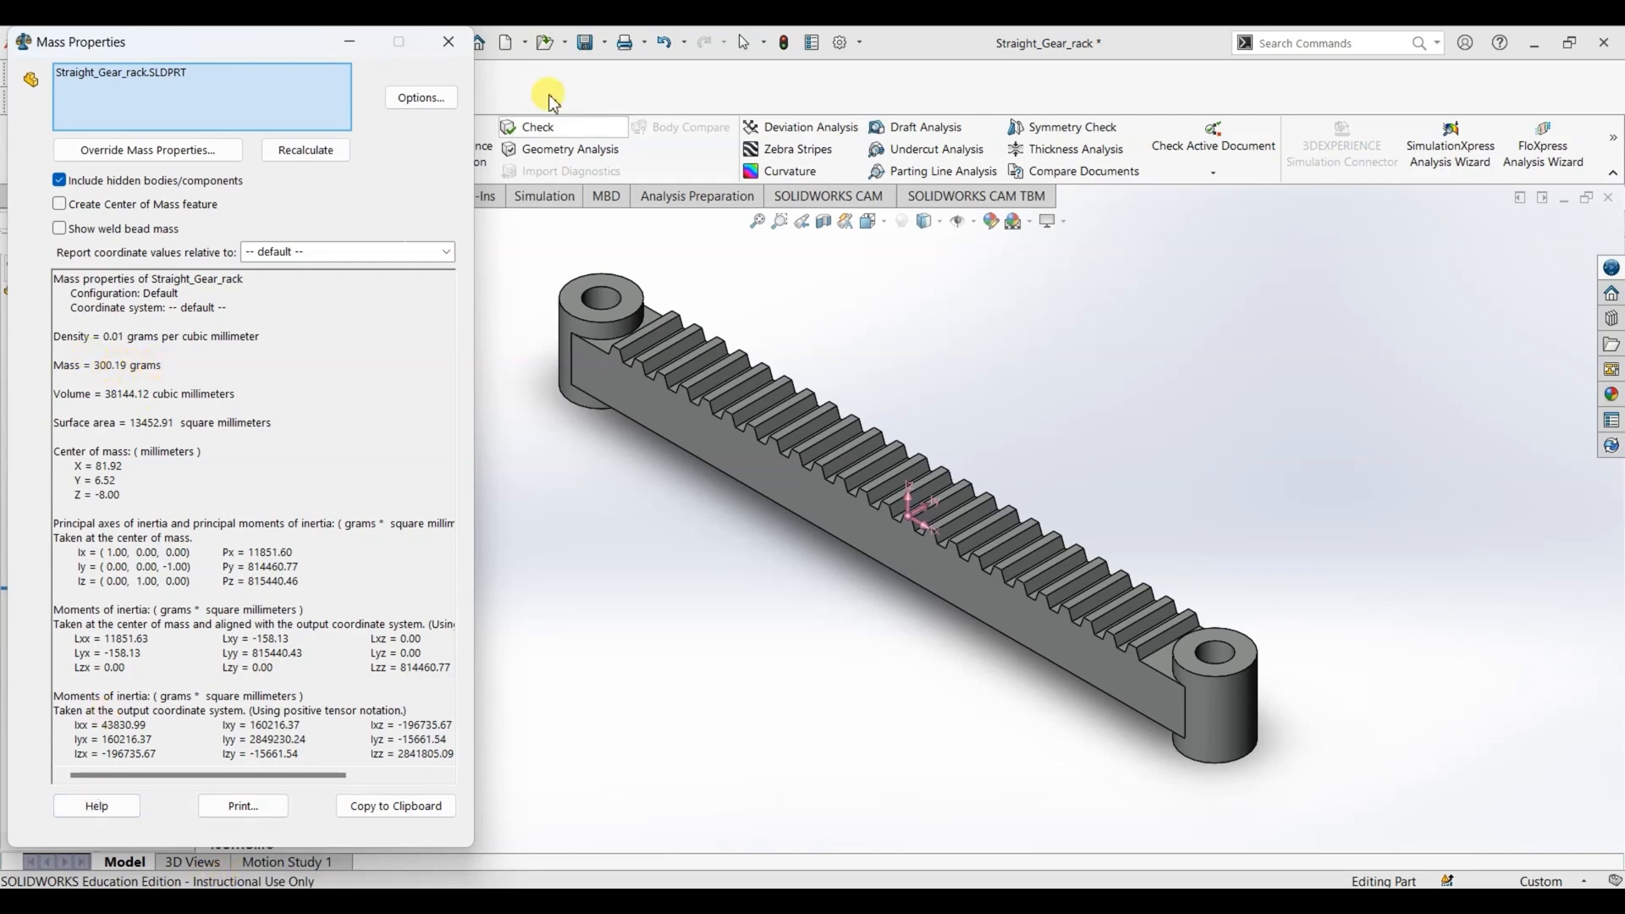
pyautogui.click(449, 41)
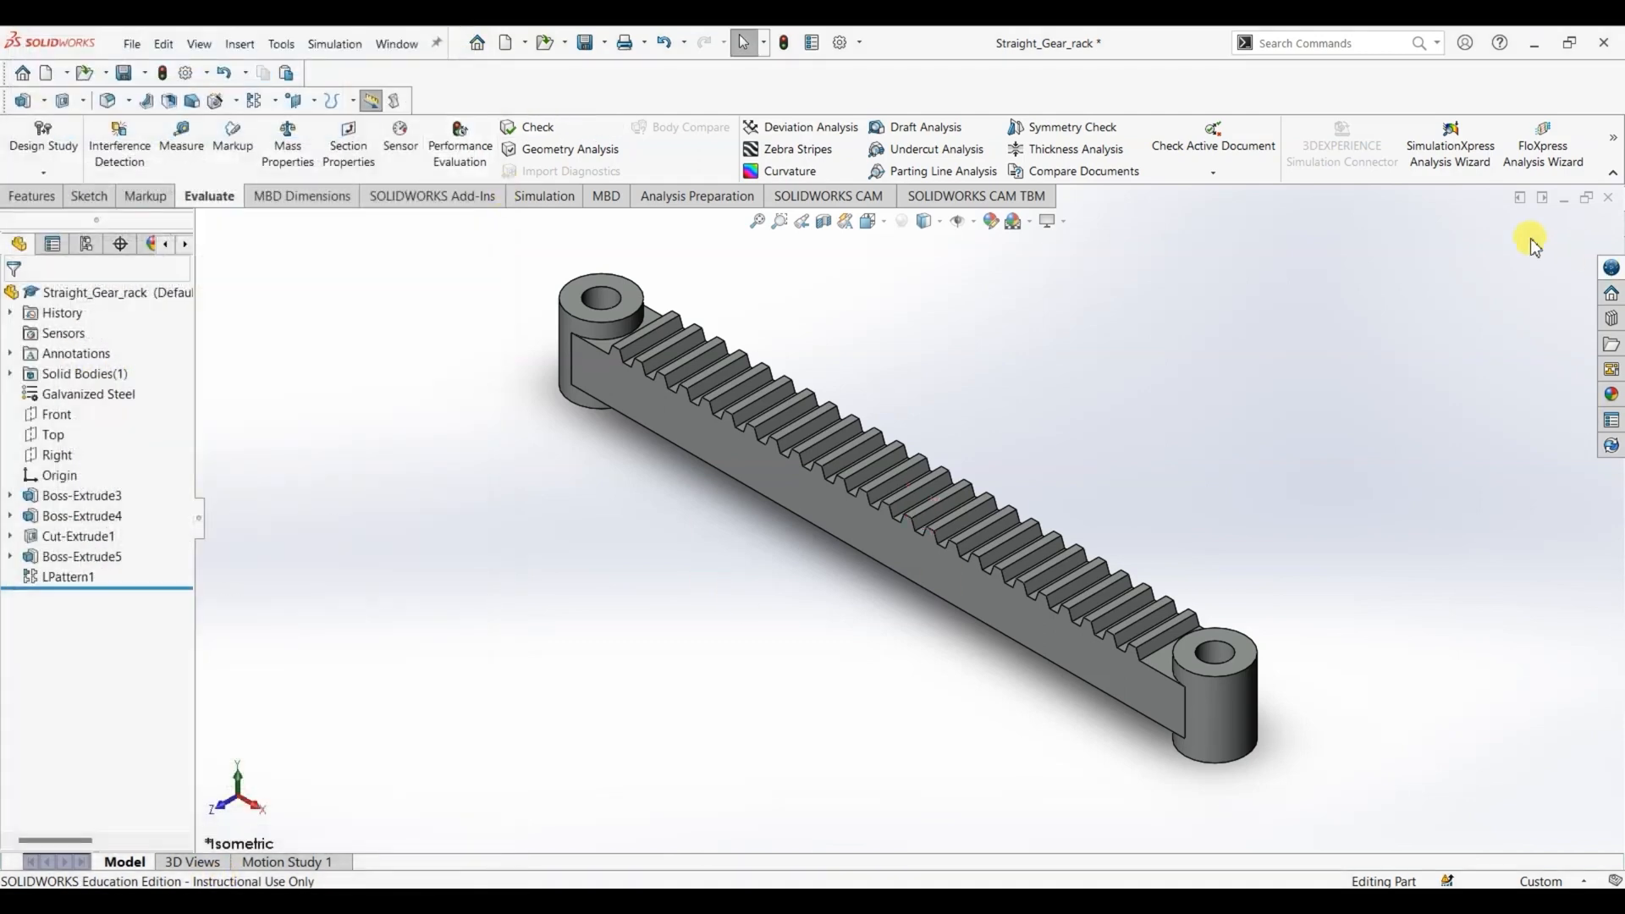
pyautogui.click(124, 73)
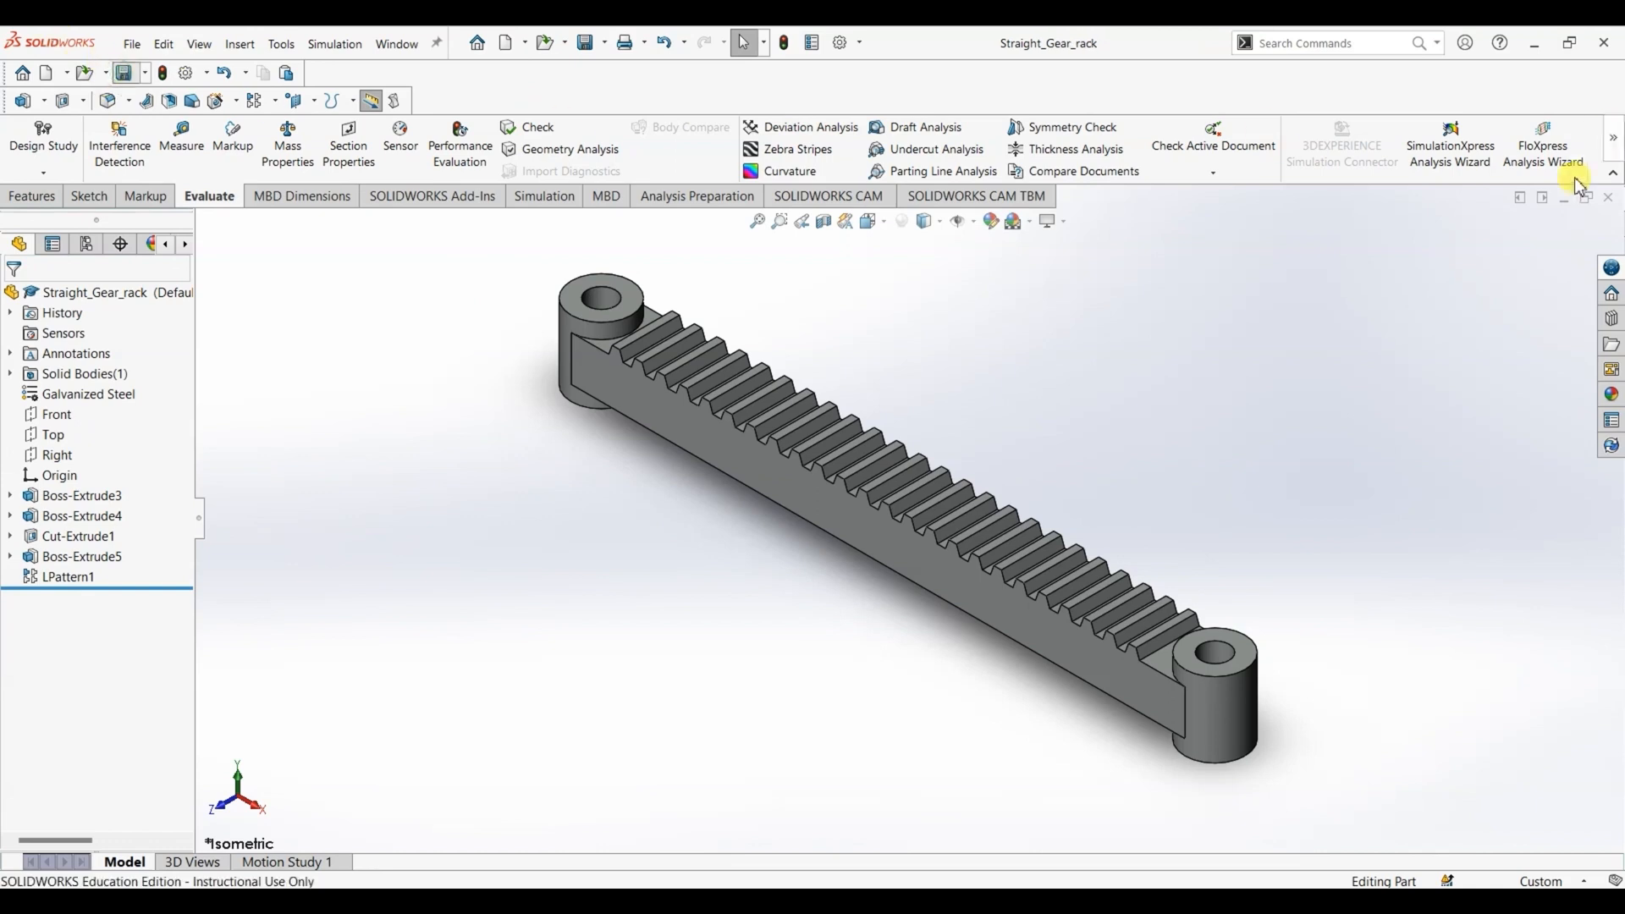